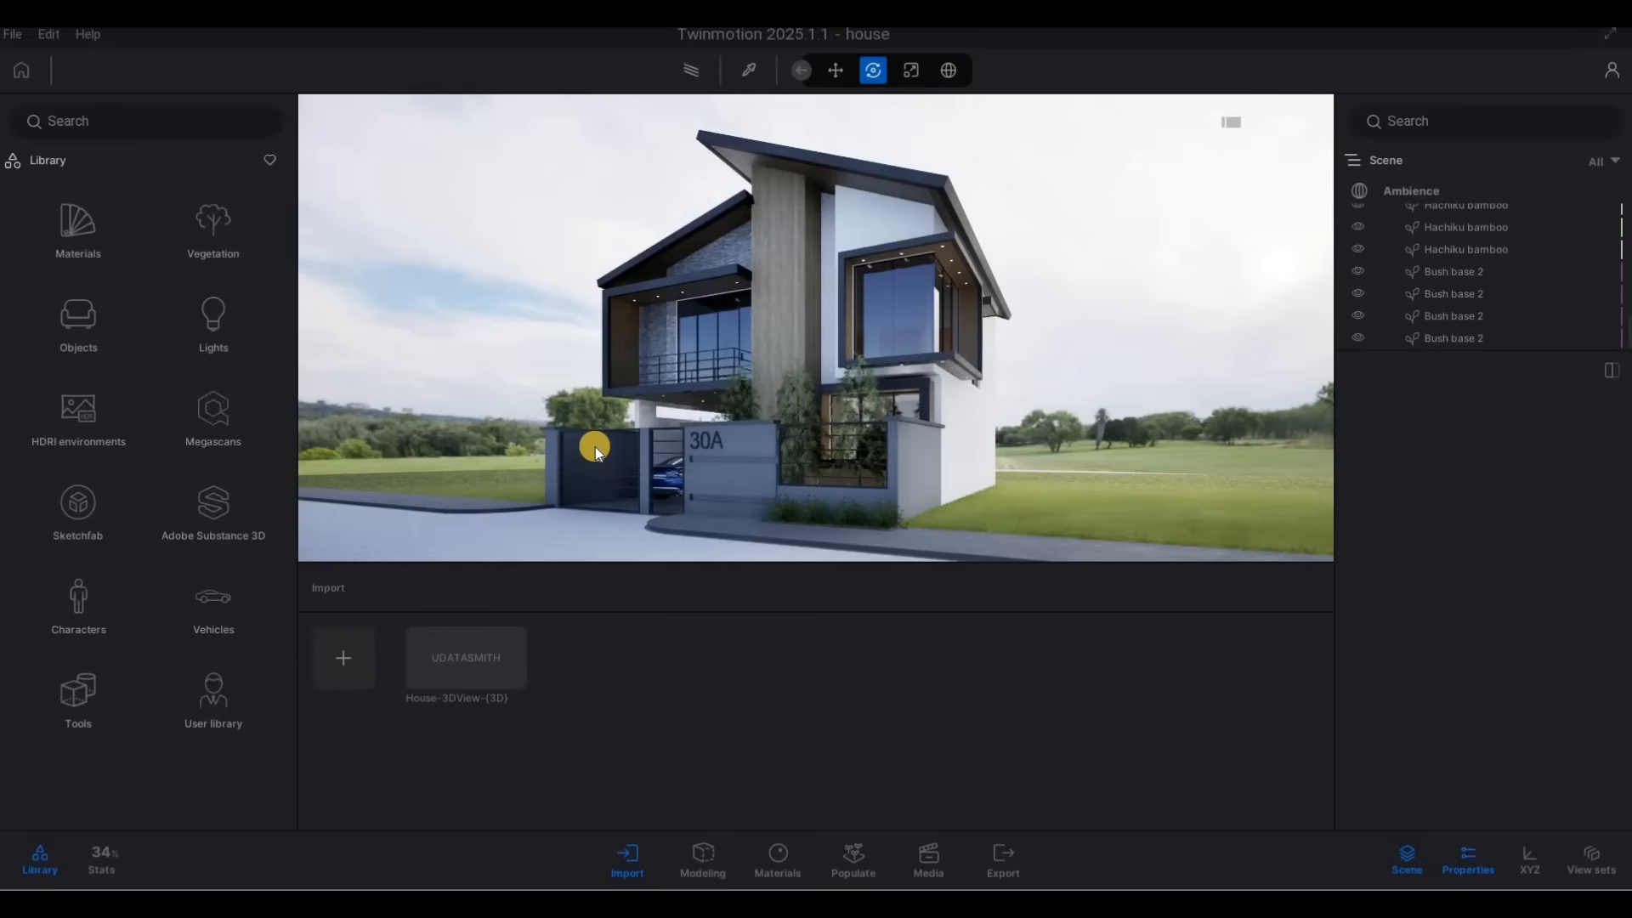
Check the user library, then set its custom path in the preferences to the Twinmotion Materials folder in Documents.
left_click(207, 718)
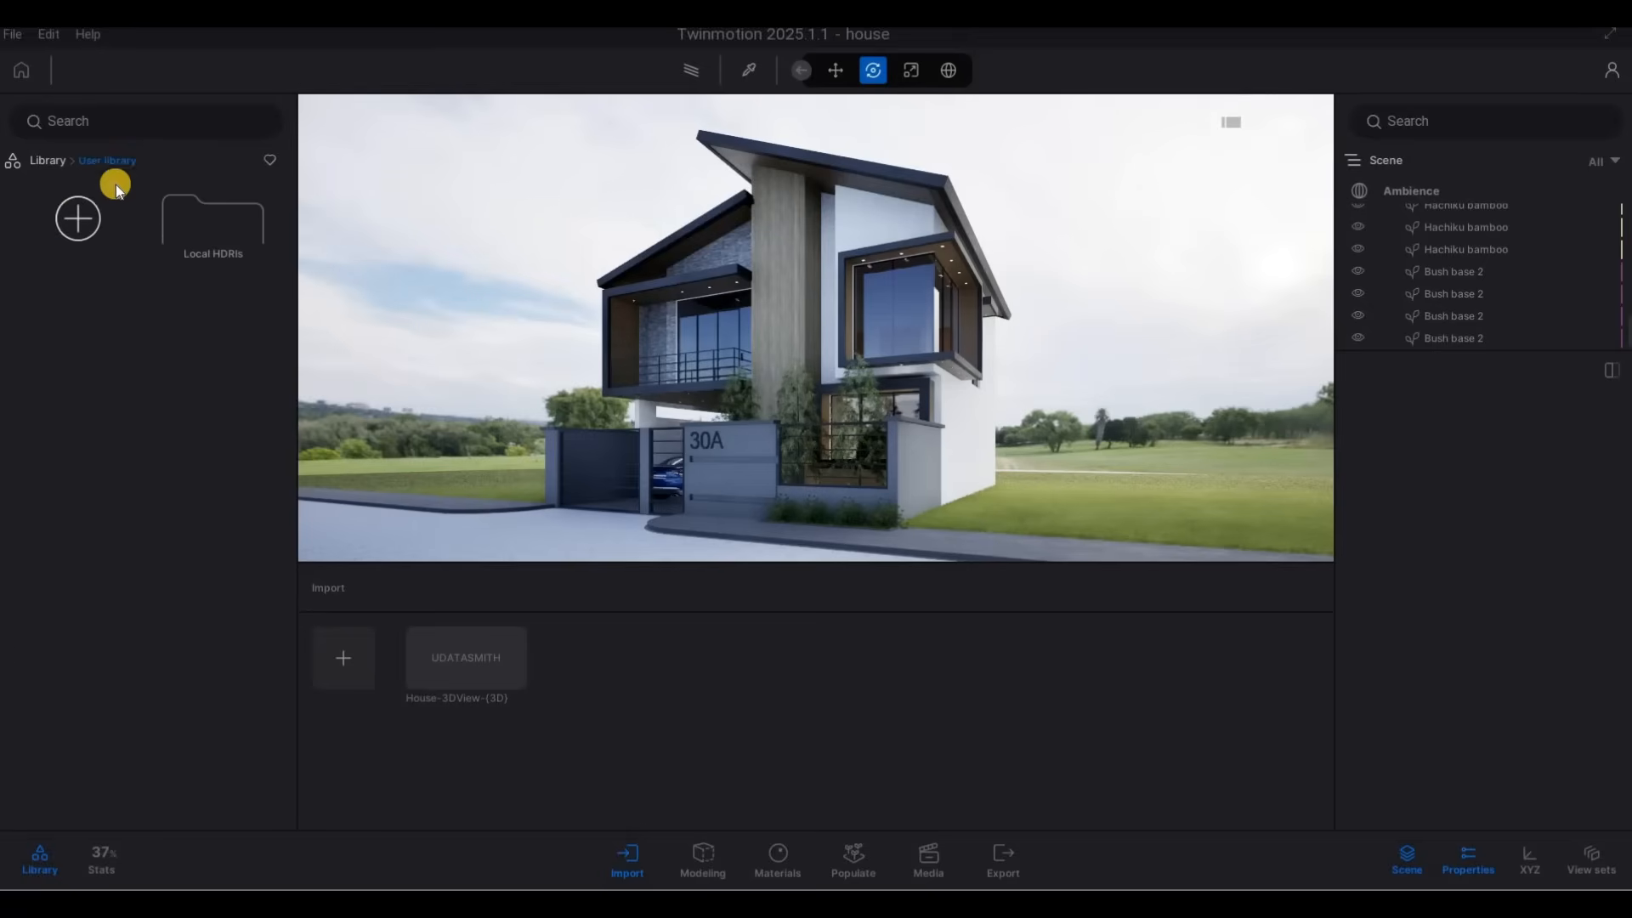
left_click(47, 161)
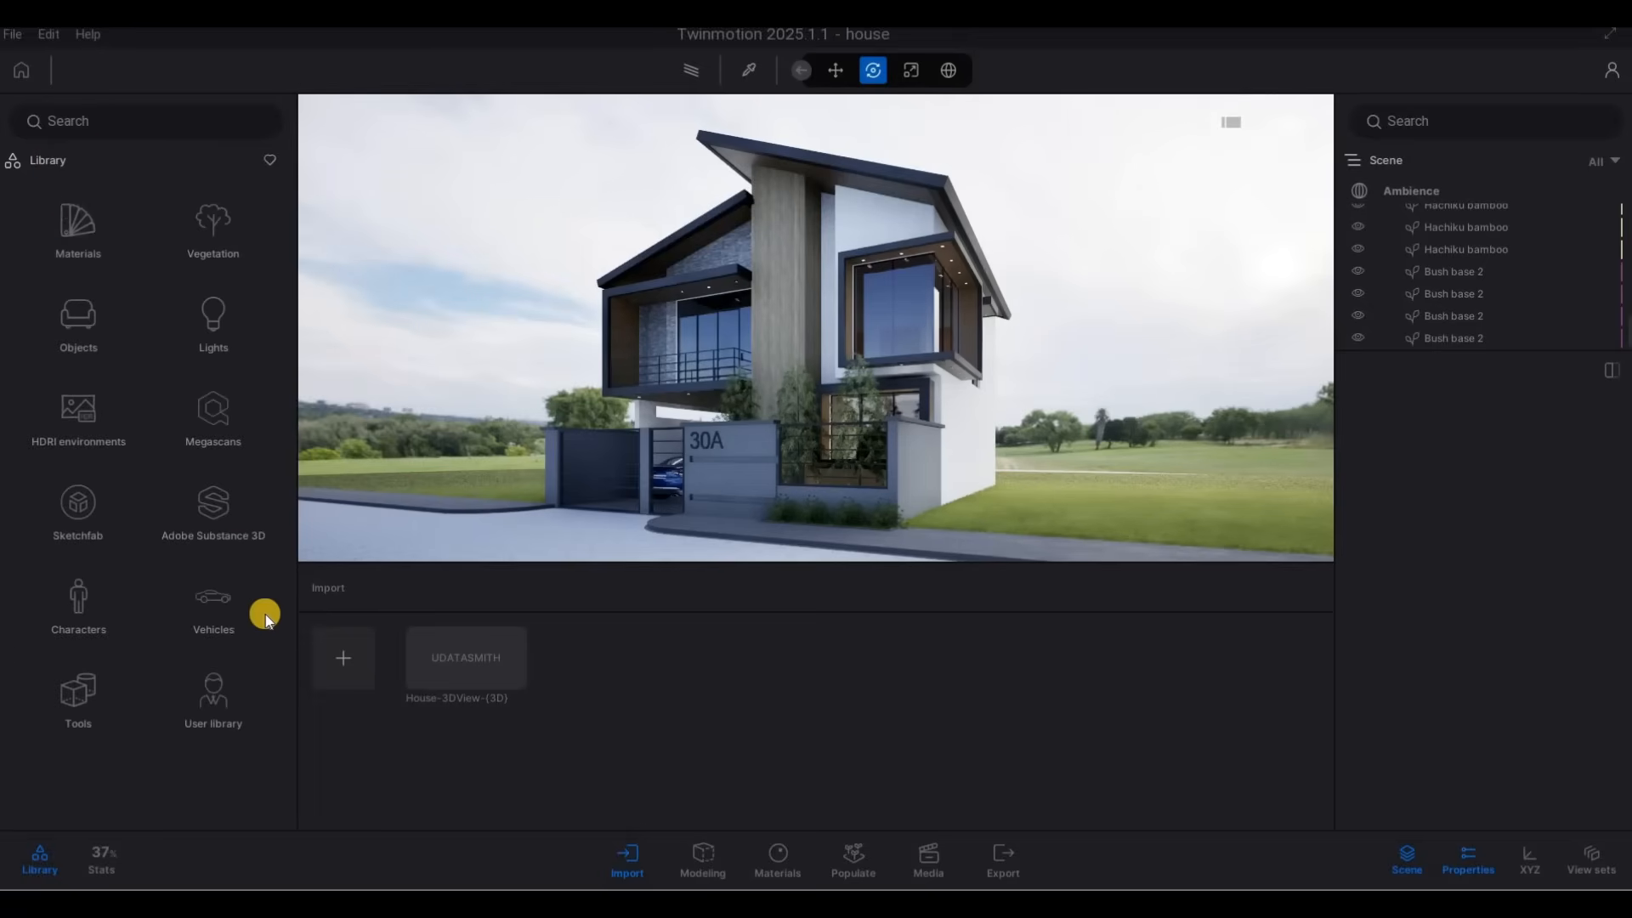
left_click(13, 39)
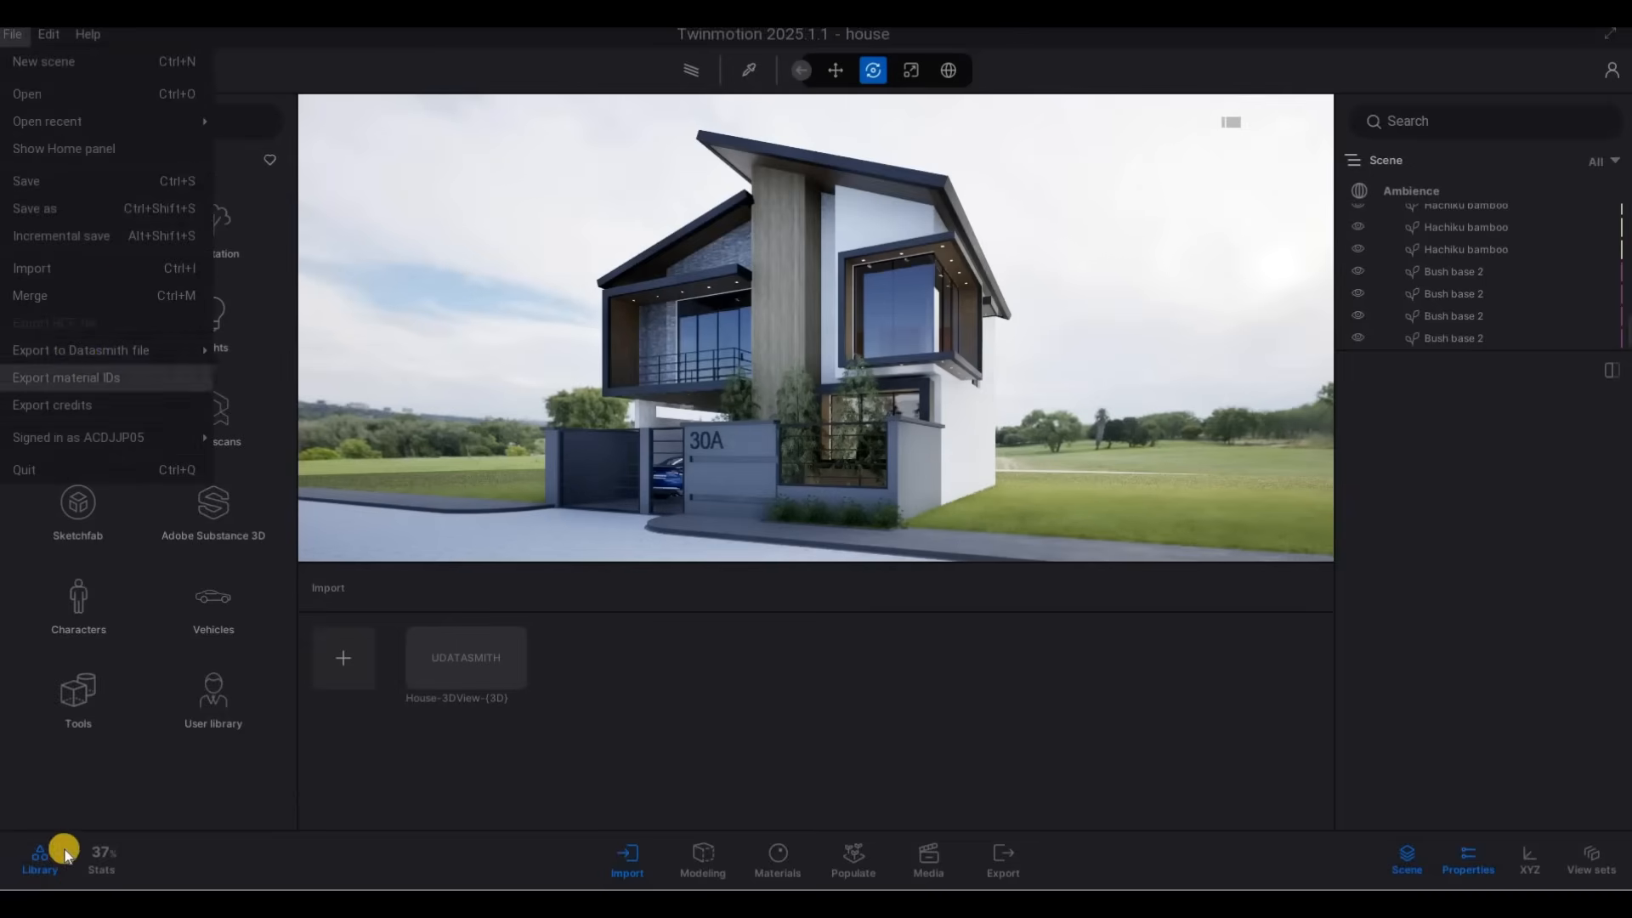
left_click(28, 40)
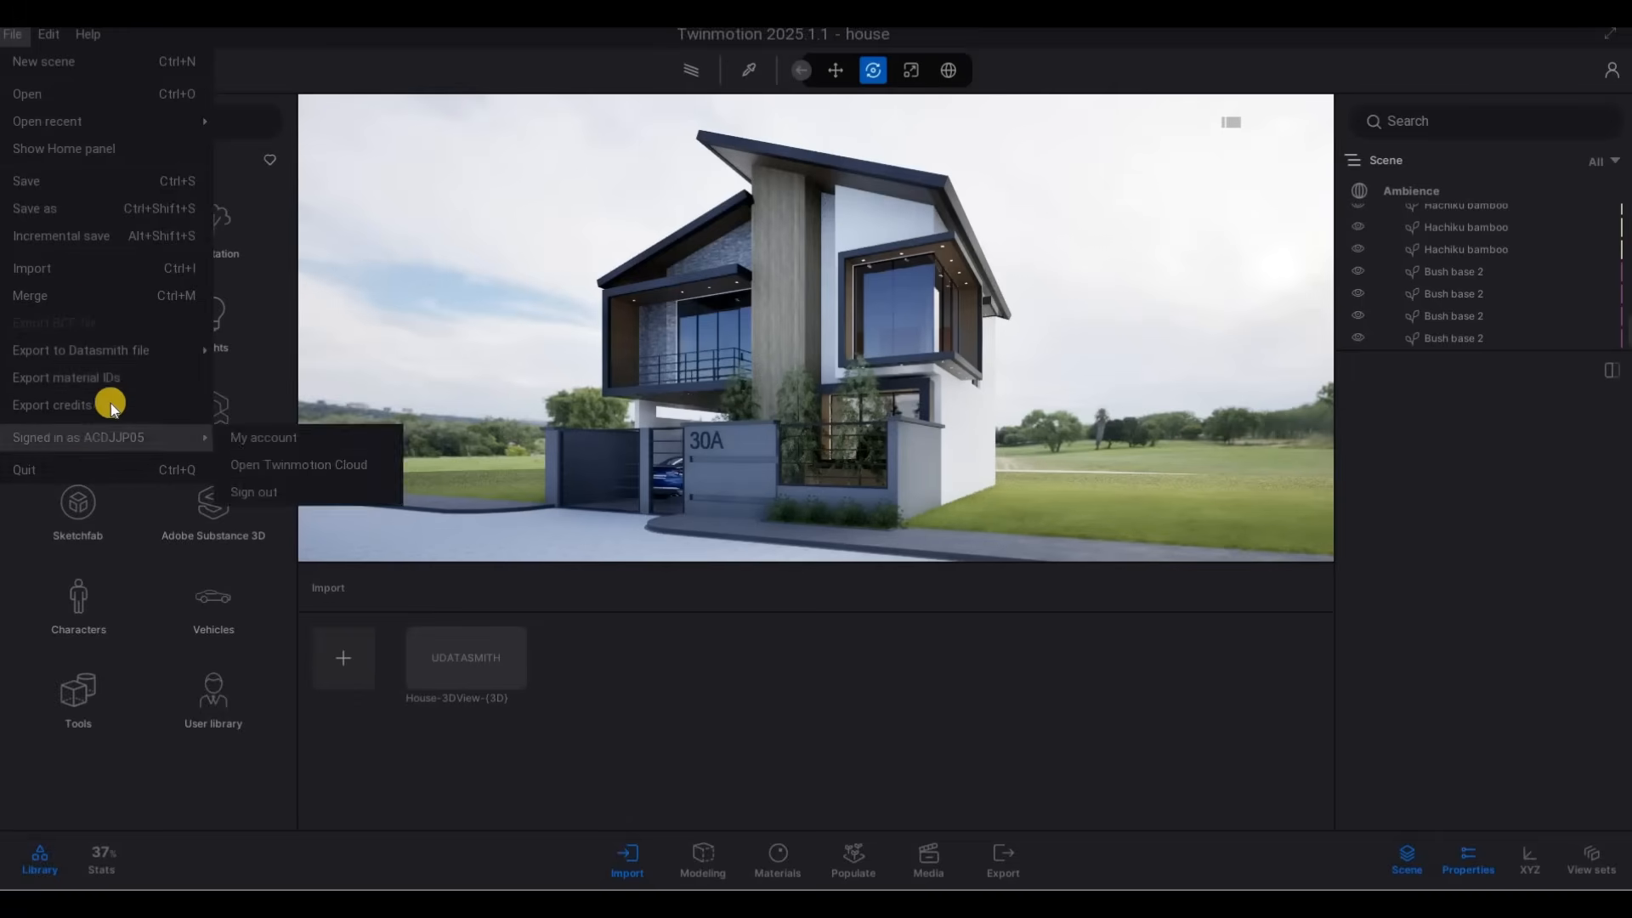
mouse_move(51, 37)
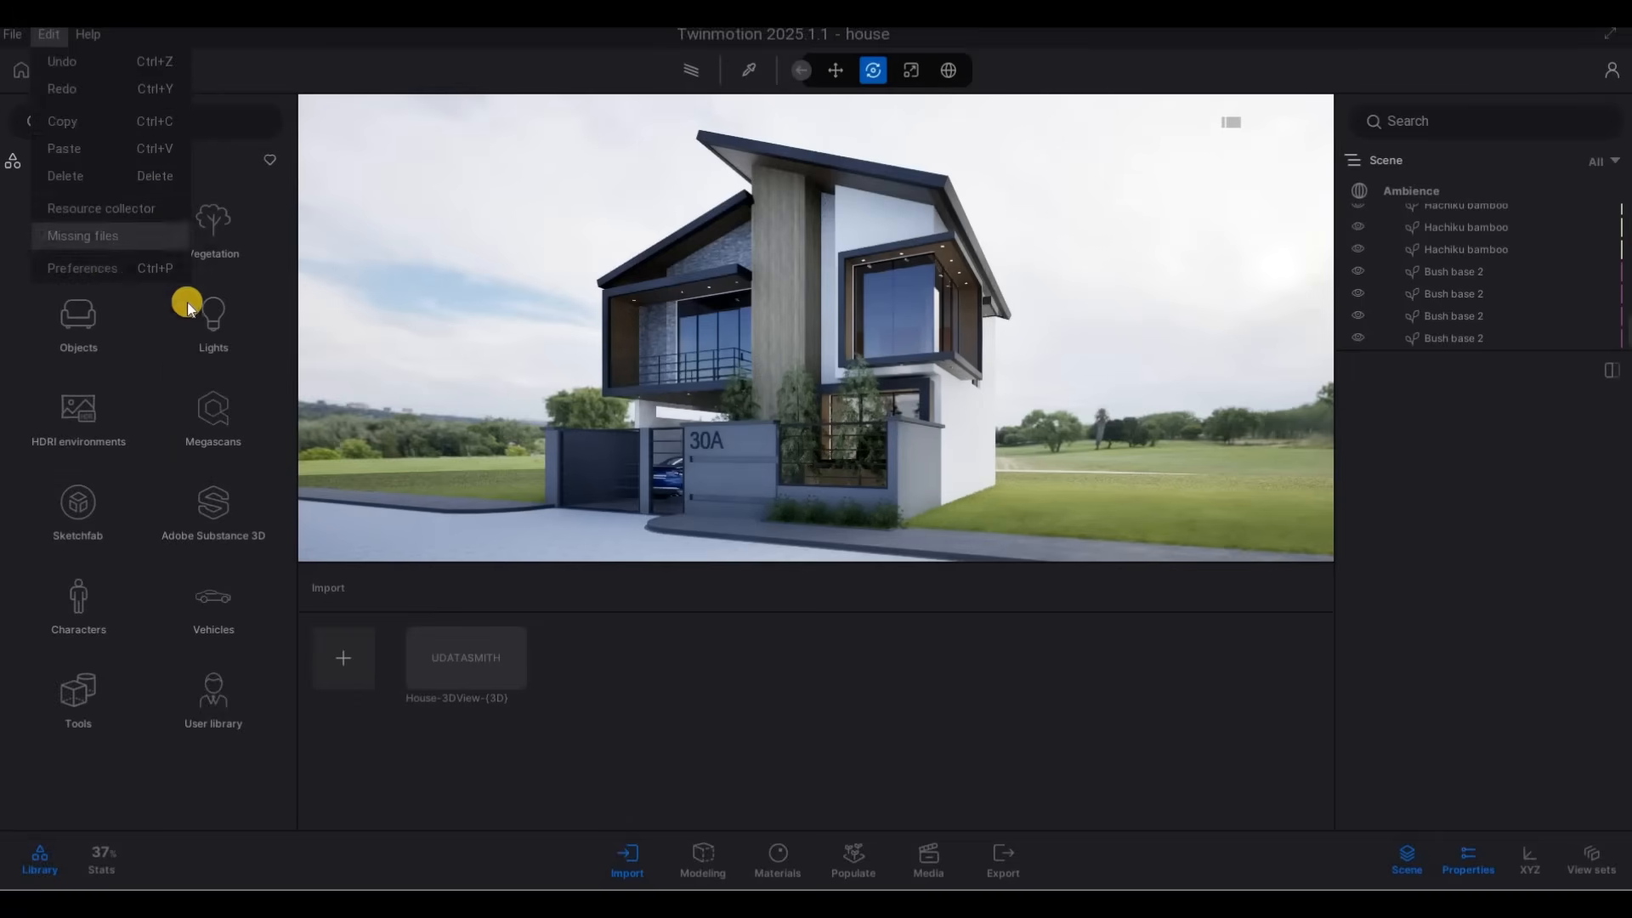
left_click(98, 267)
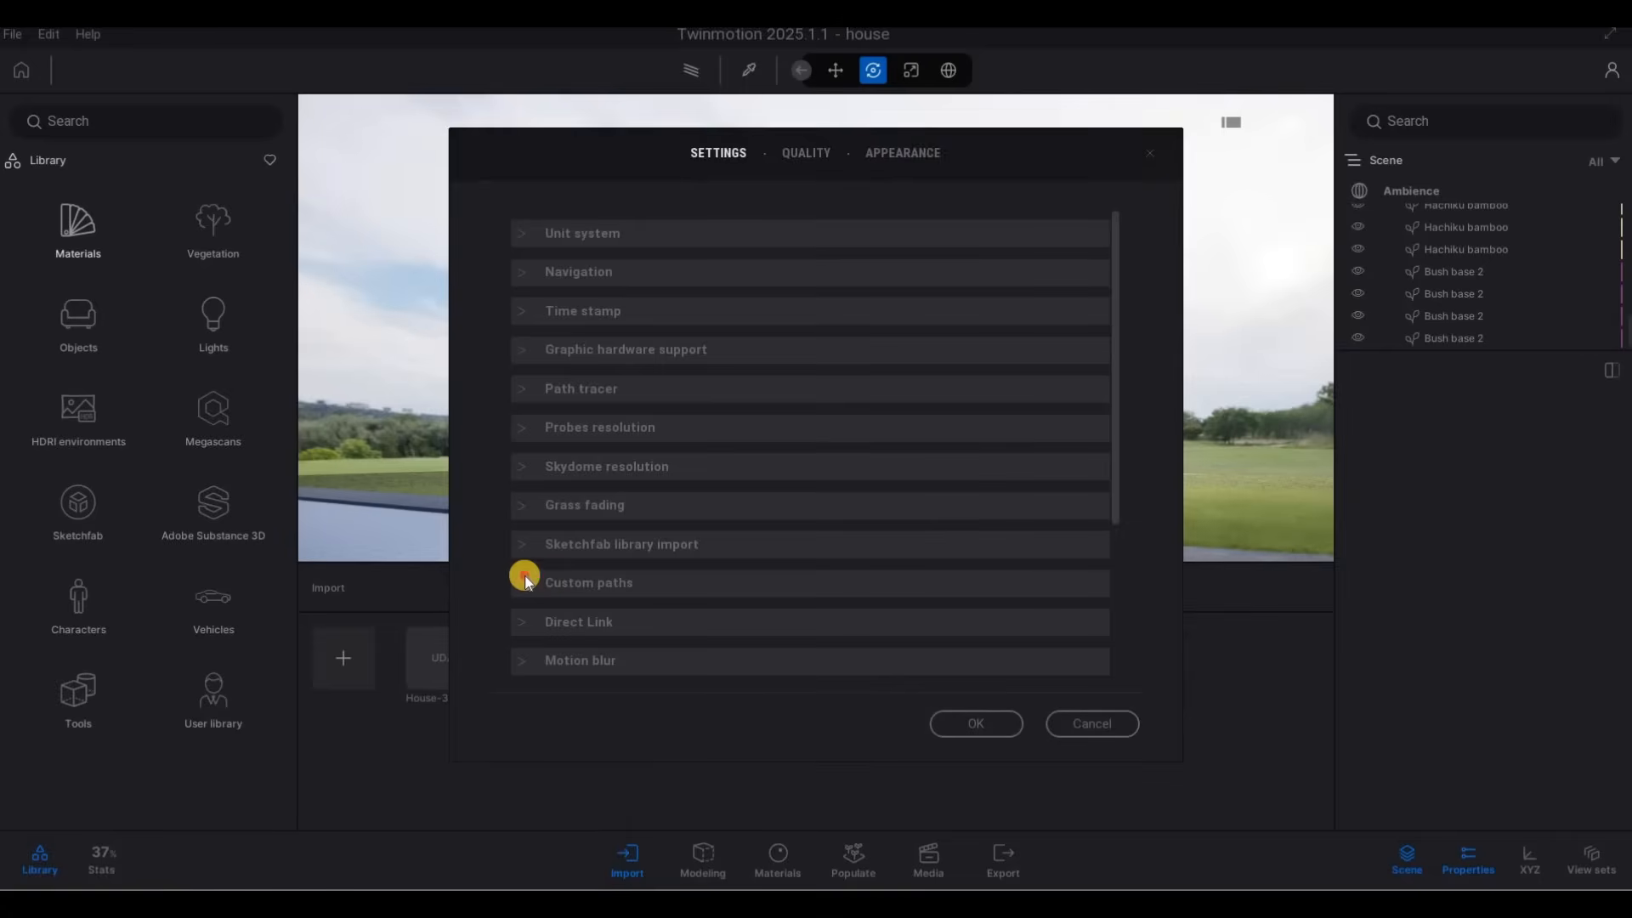
left_click(619, 584)
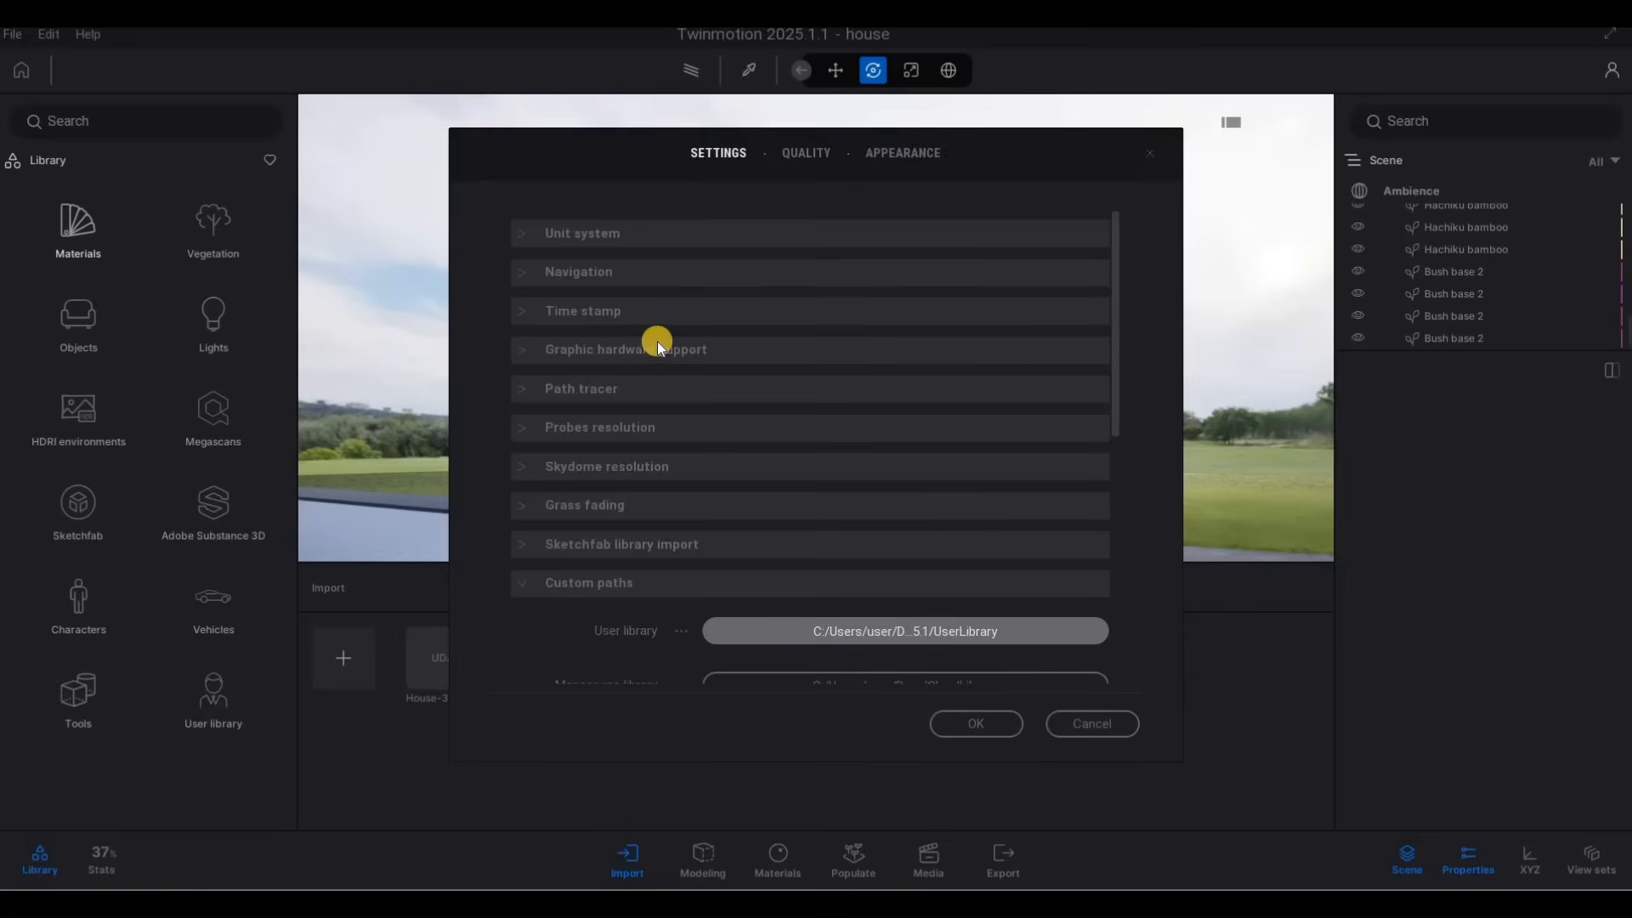
left_click(665, 172)
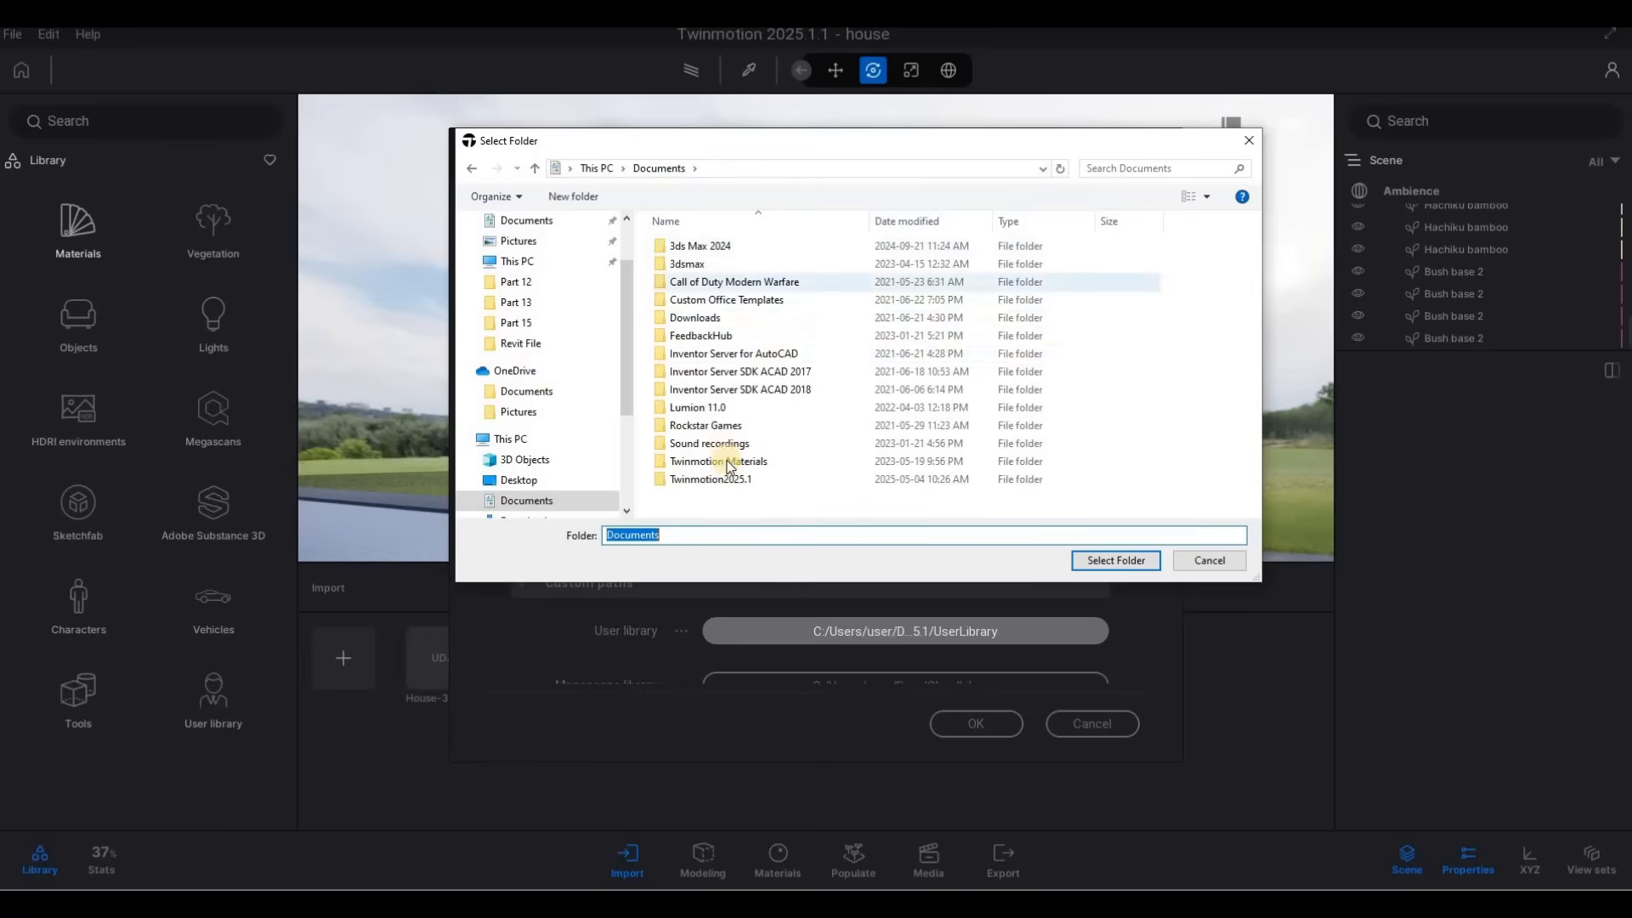
left_click(728, 463)
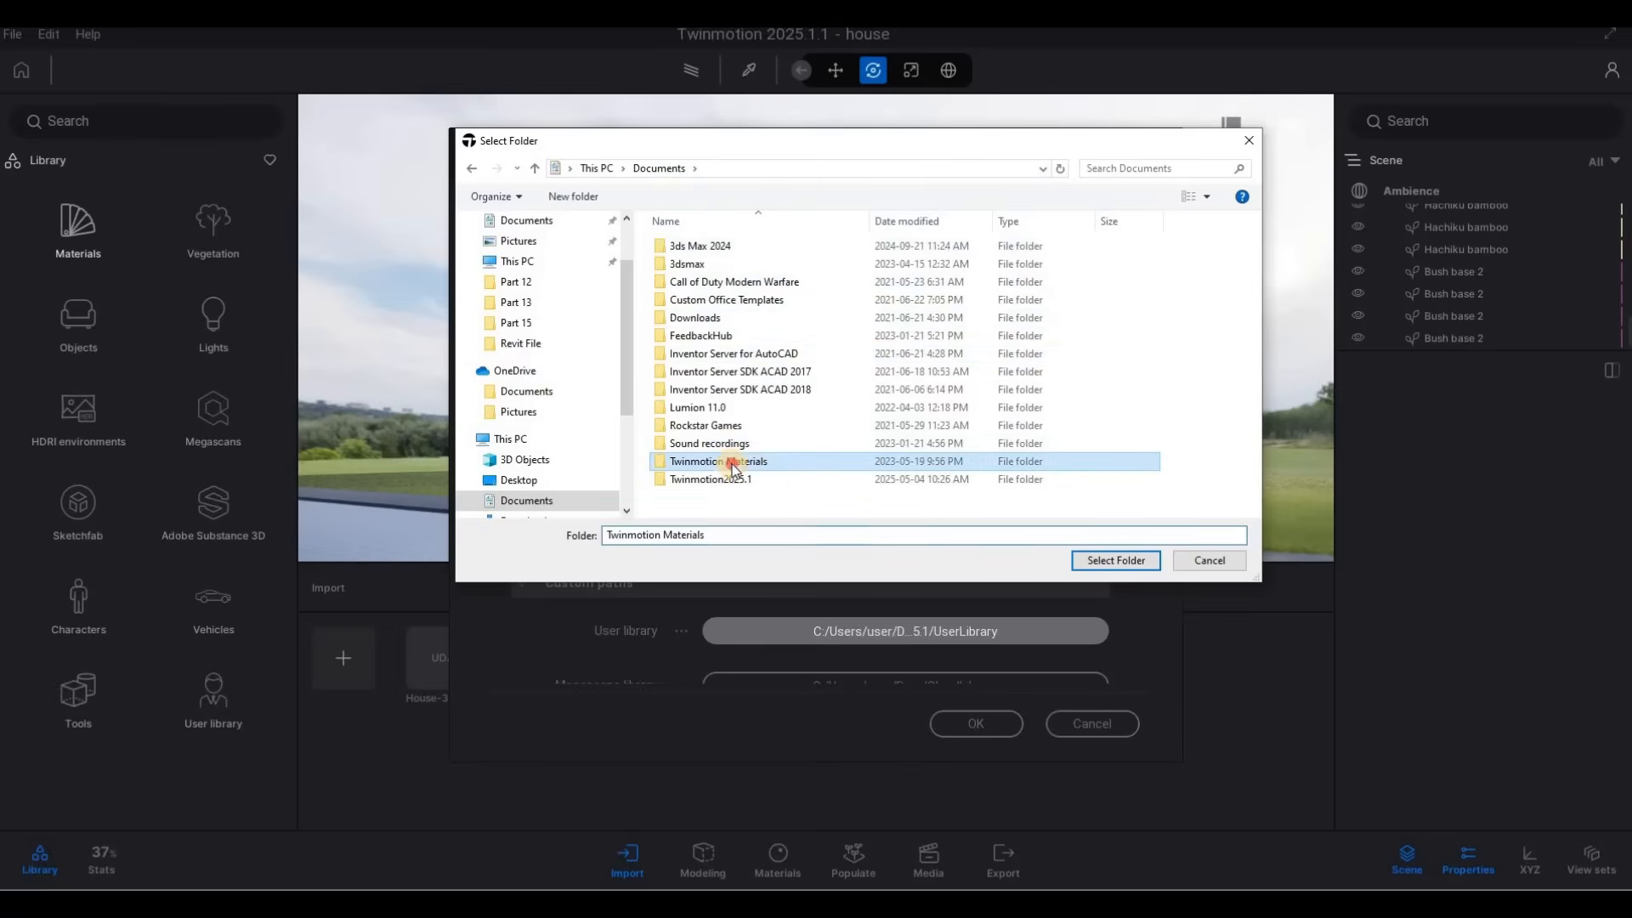
left_click(1114, 560)
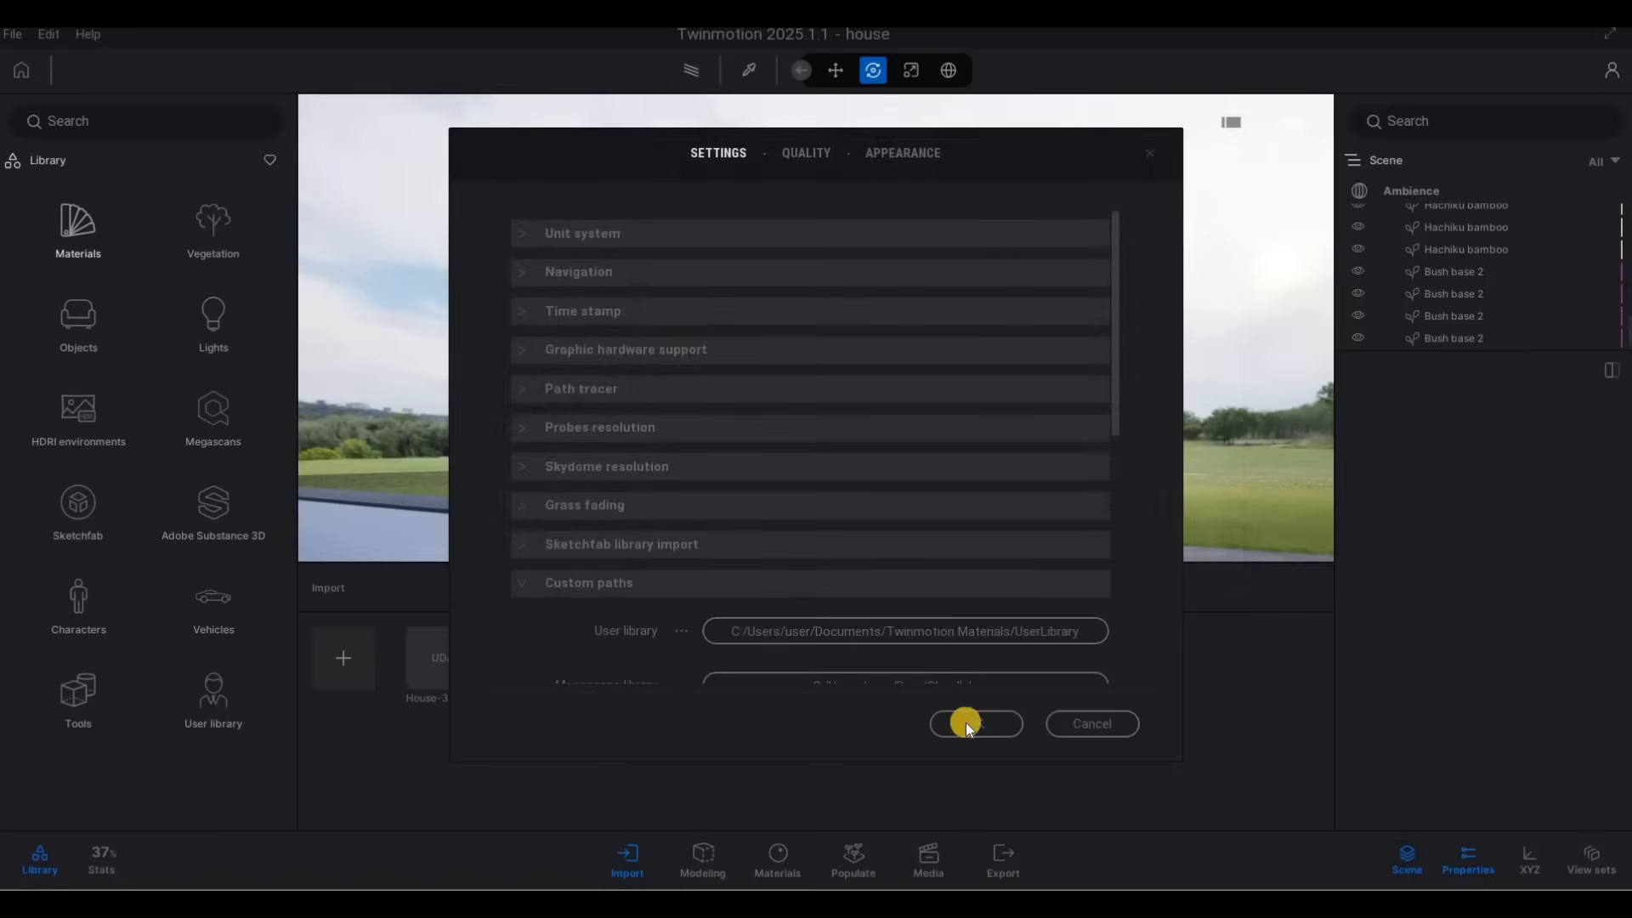
left_click(967, 727)
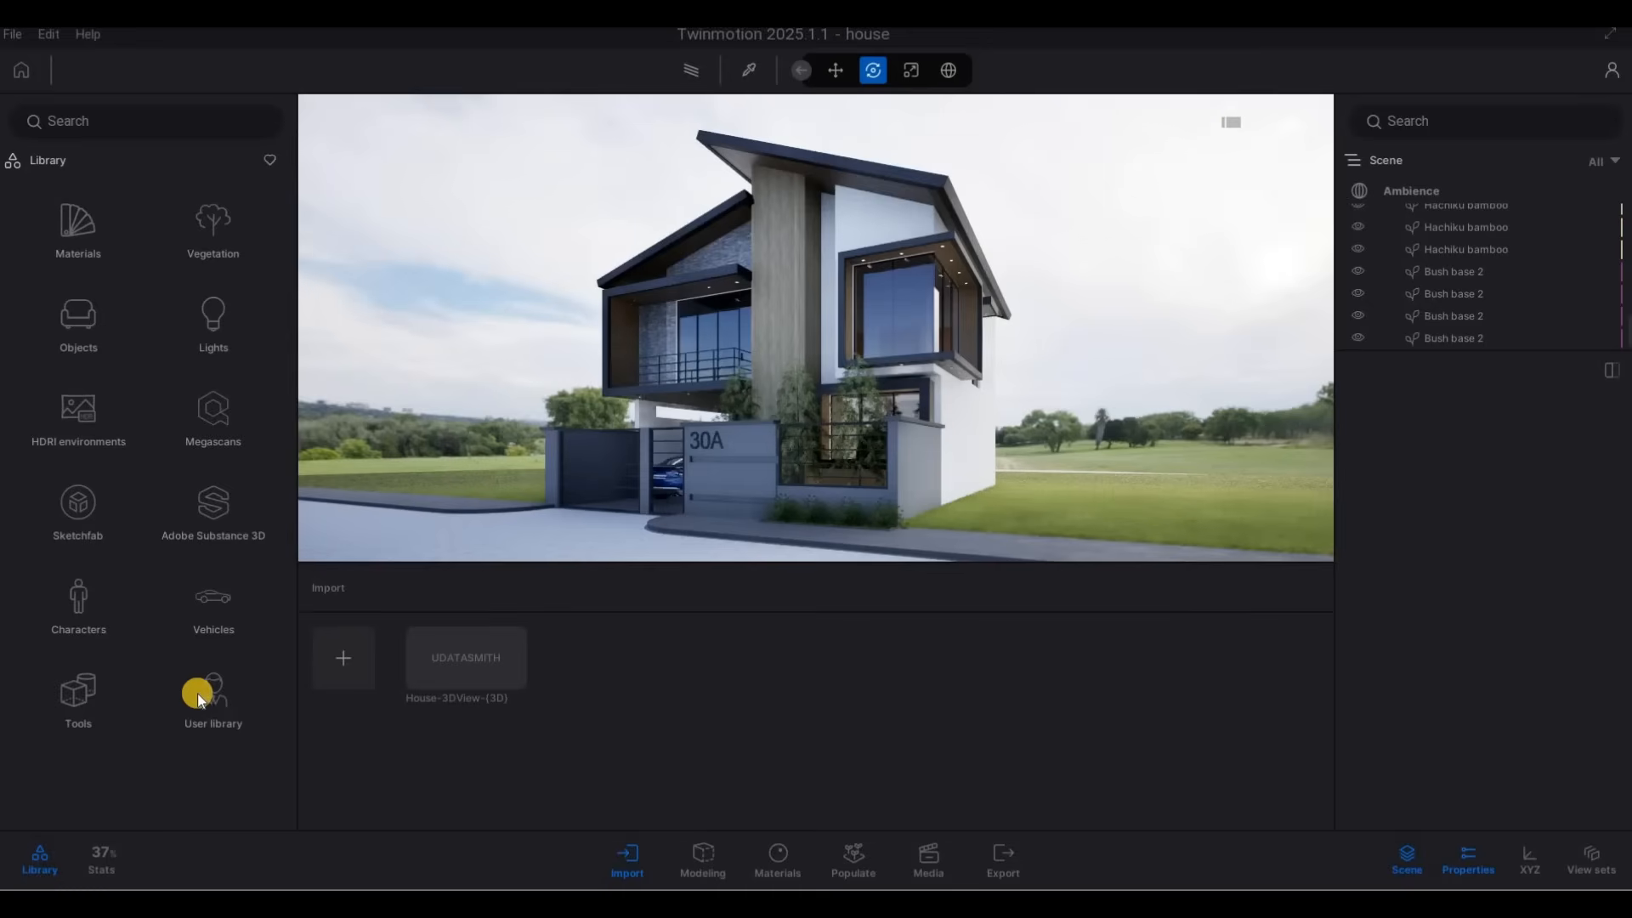
Open the Buildings folder of the user library and browse its models to find EMRK House.rvt.
left_click(199, 690)
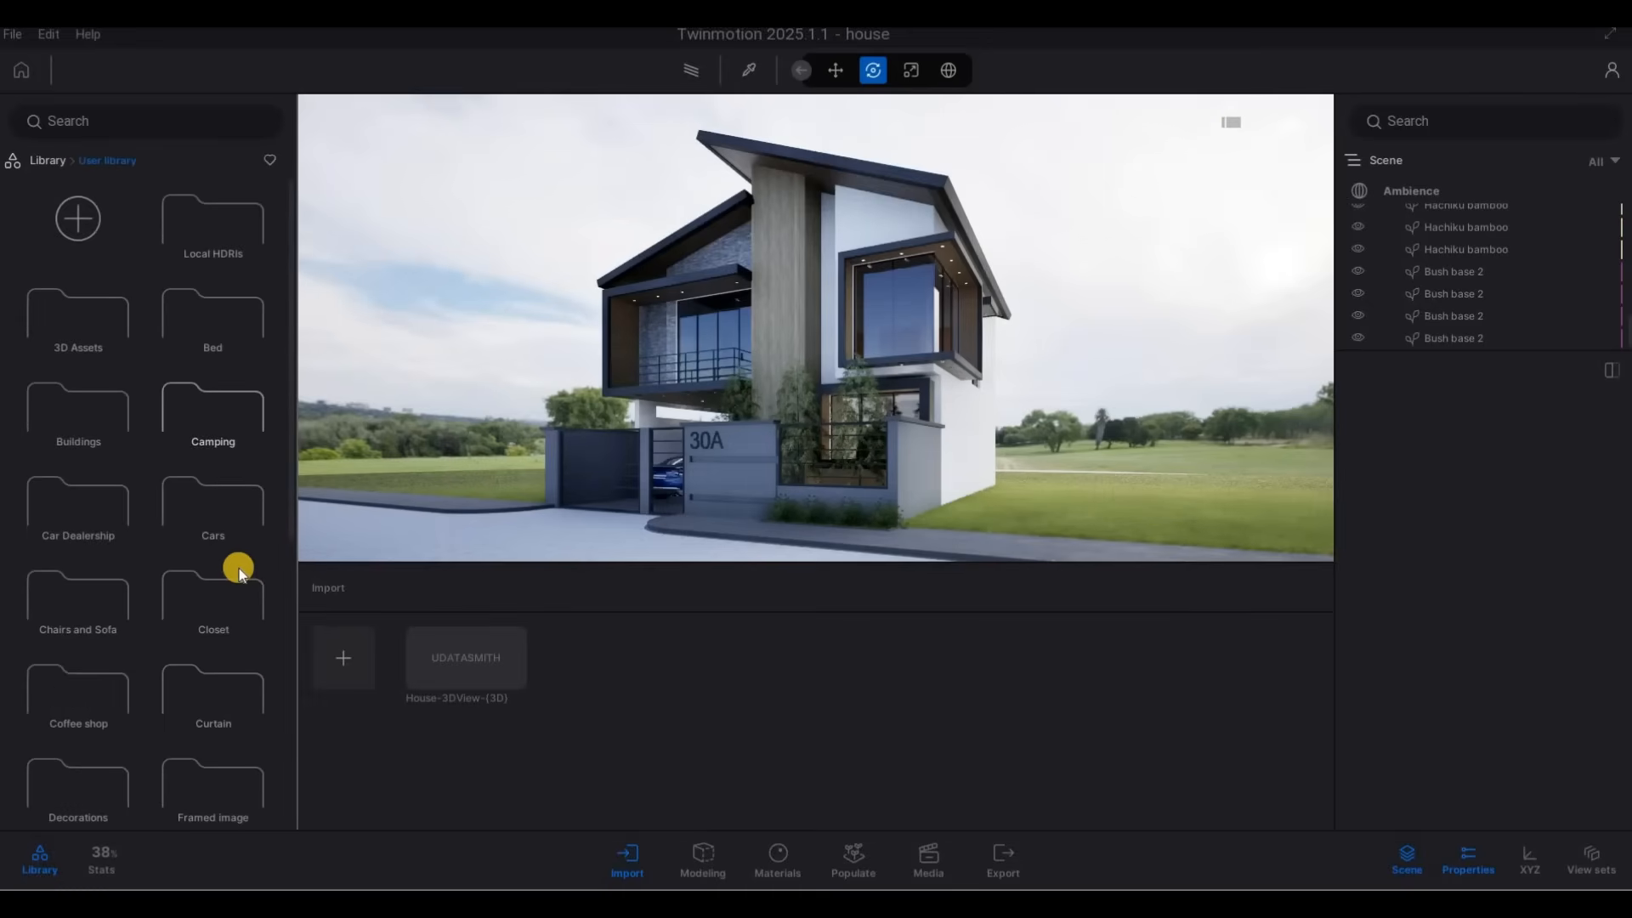
scroll(225, 561, "down", 3)
scroll(80, 306, "up", 2)
left_click(80, 306)
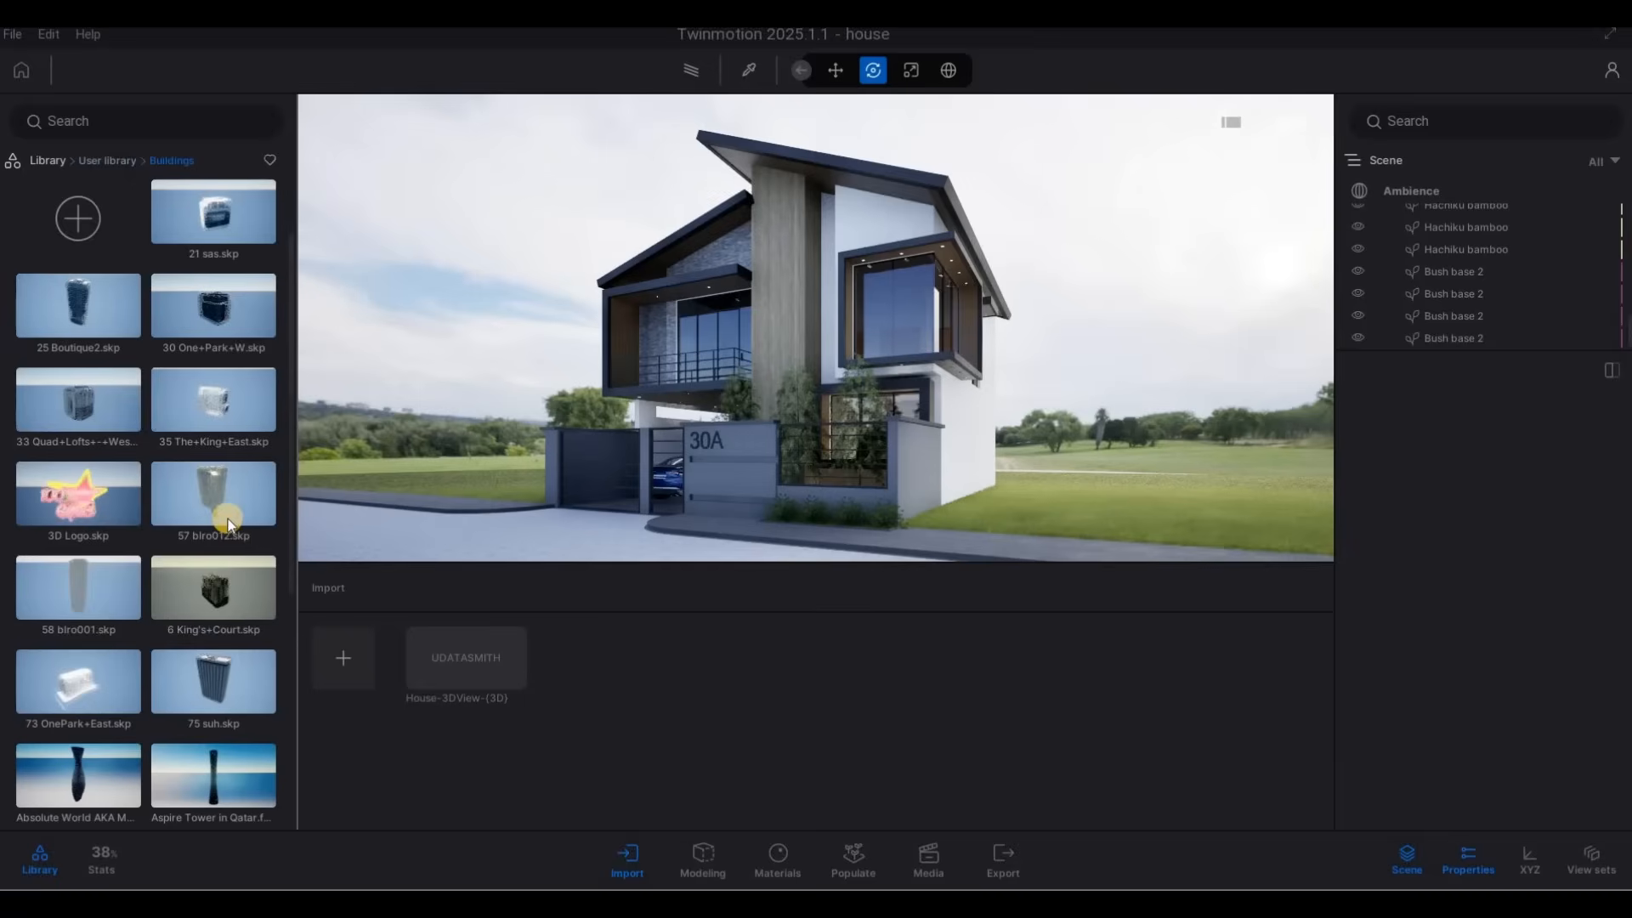
scroll(185, 599, "down", 10)
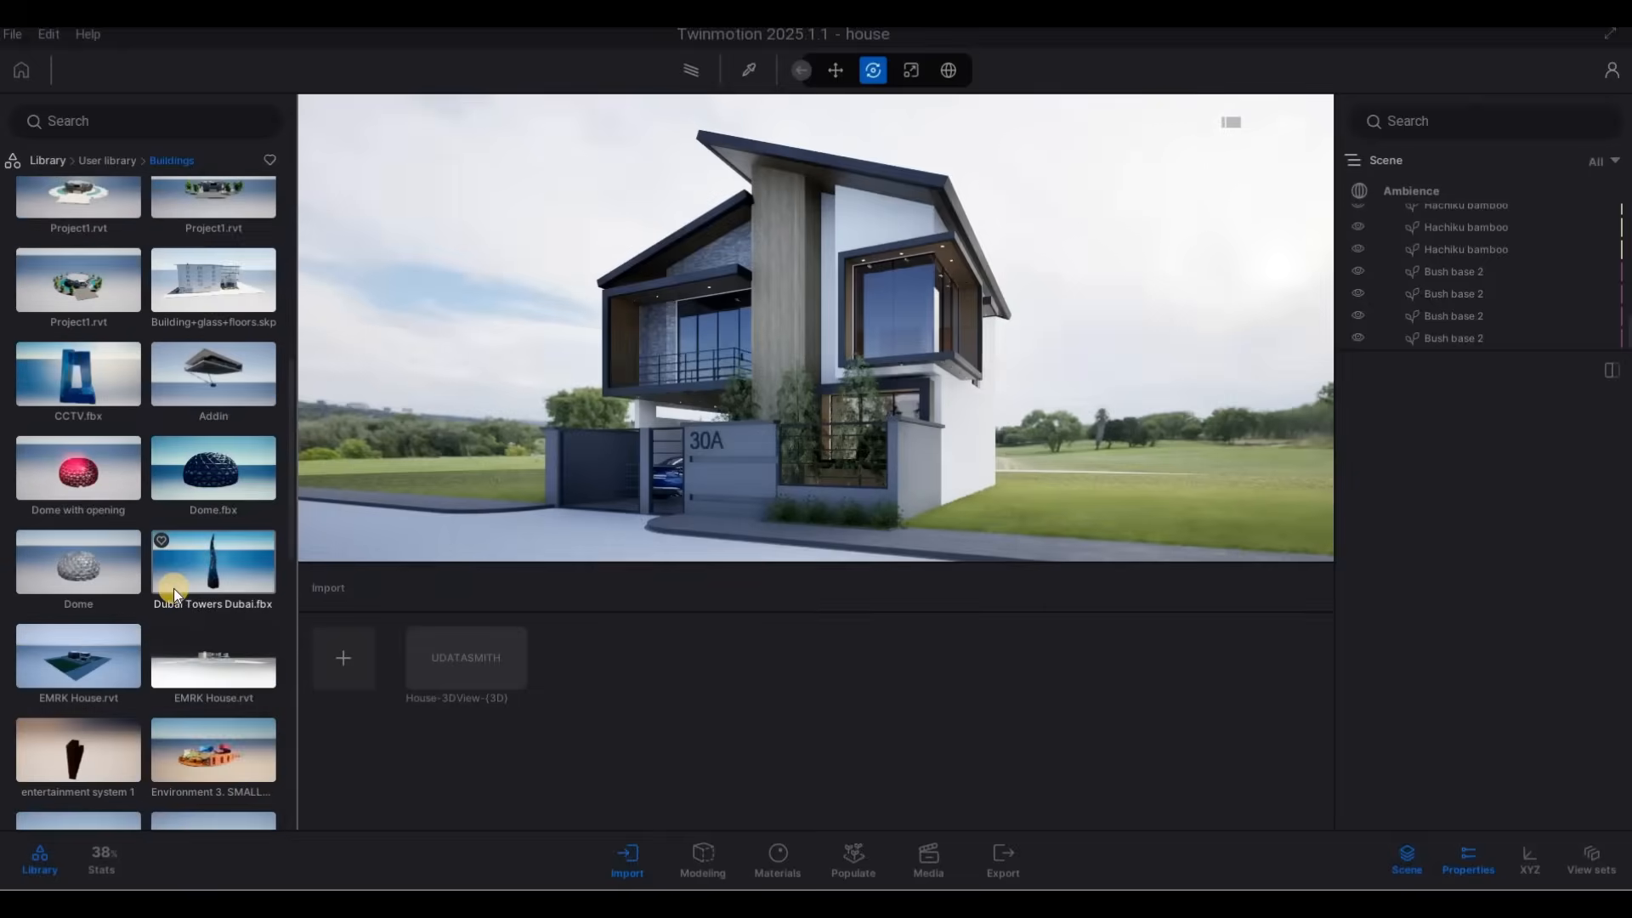
scroll(174, 588, "down", 2)
scroll(174, 590, "down", 1)
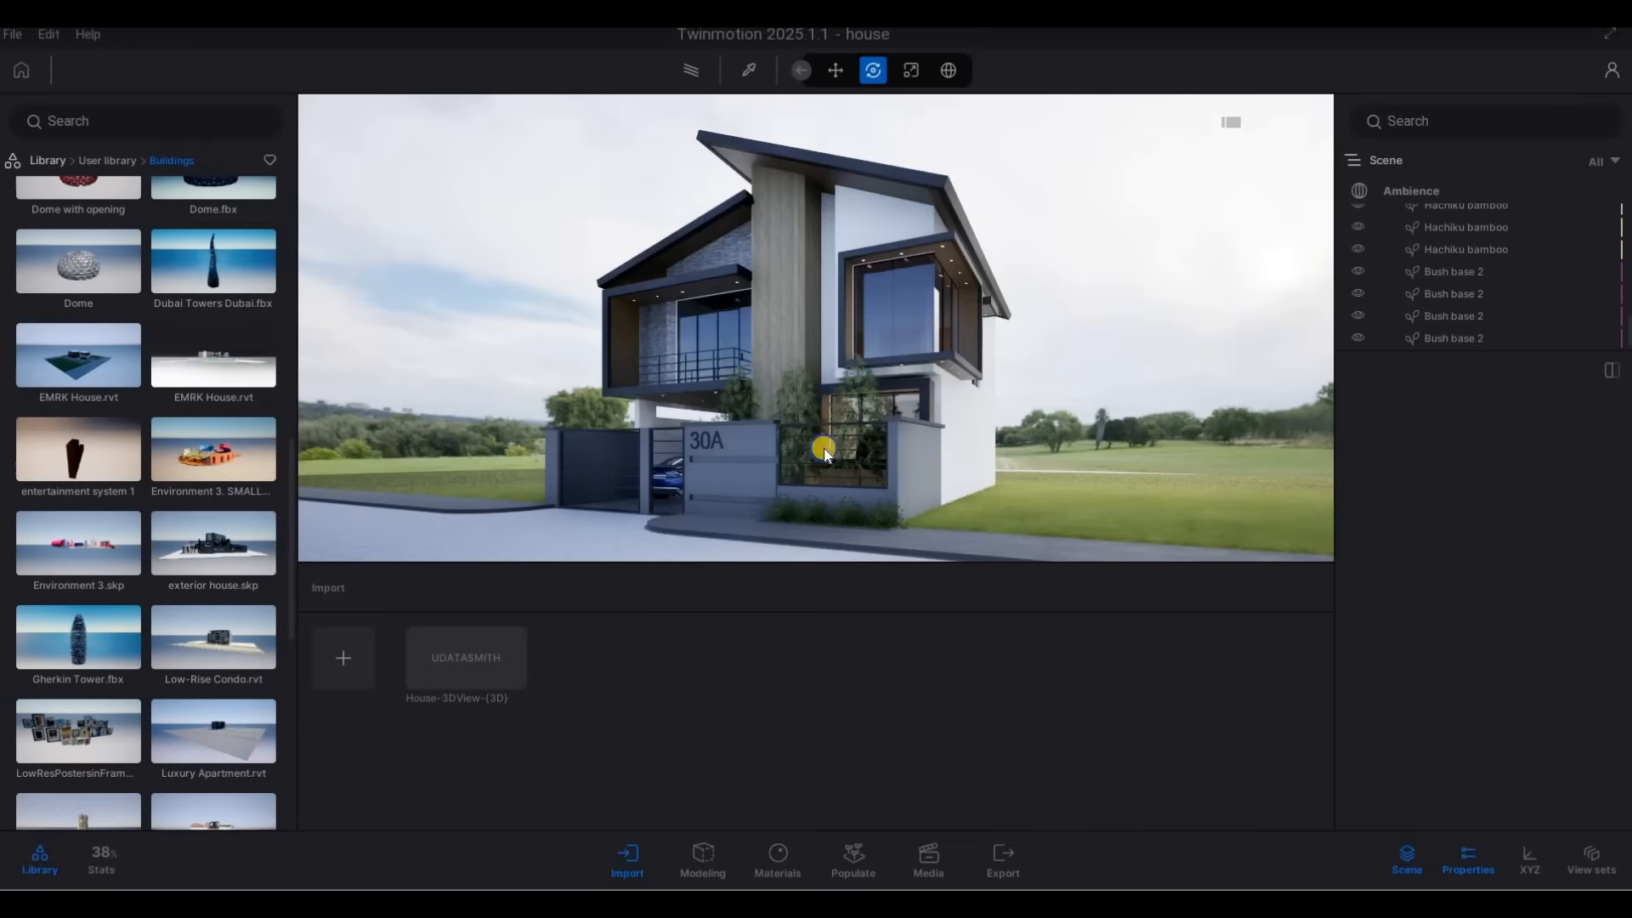
Place the EMRK House.rvt model with the green site base on the empty lawn beside house 30A's planted front.
right_click_drag(825, 448, 806, 453)
key("a")
key("s")
key("d")
key("w")
key("q")
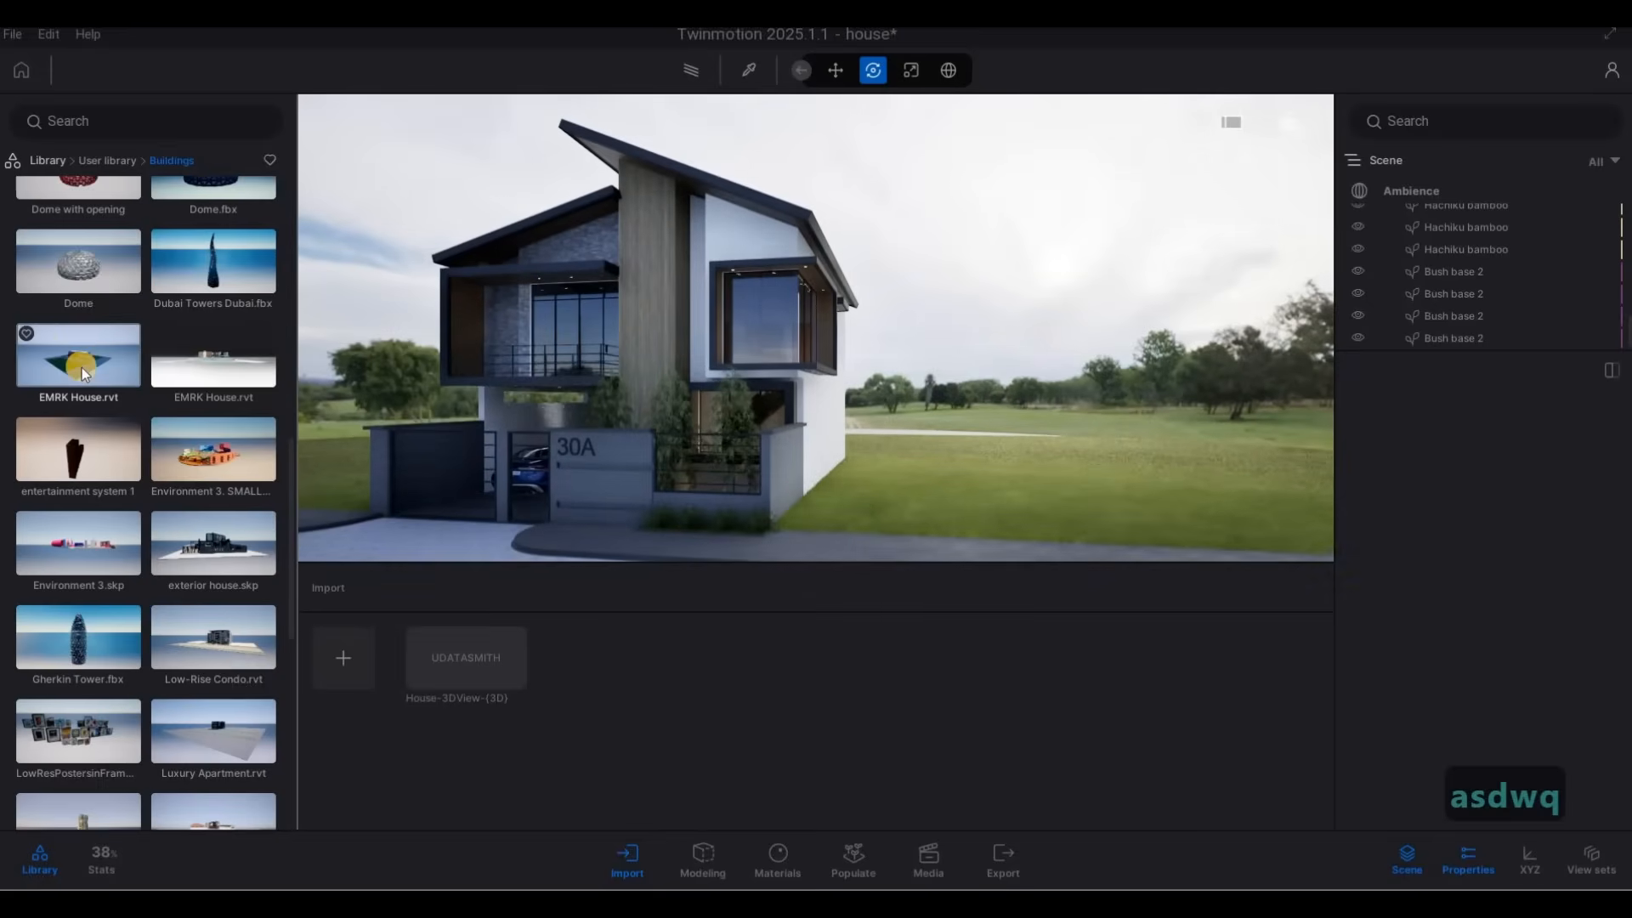
left_click_drag(81, 367, 1038, 486)
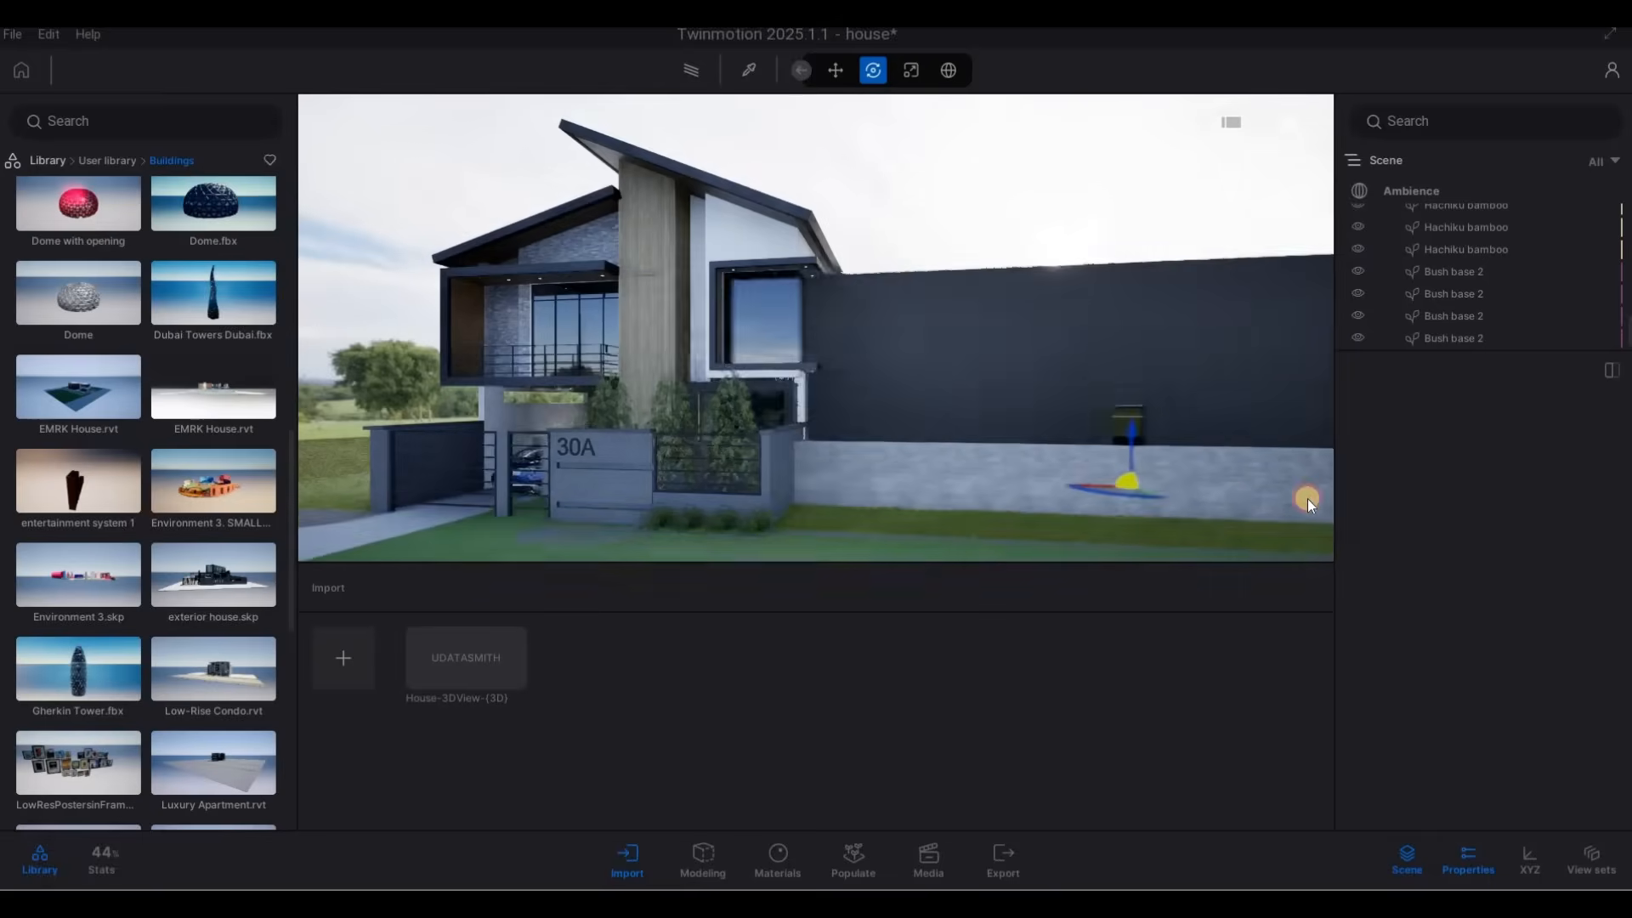
left_click_drag(1308, 502, 1186, 511)
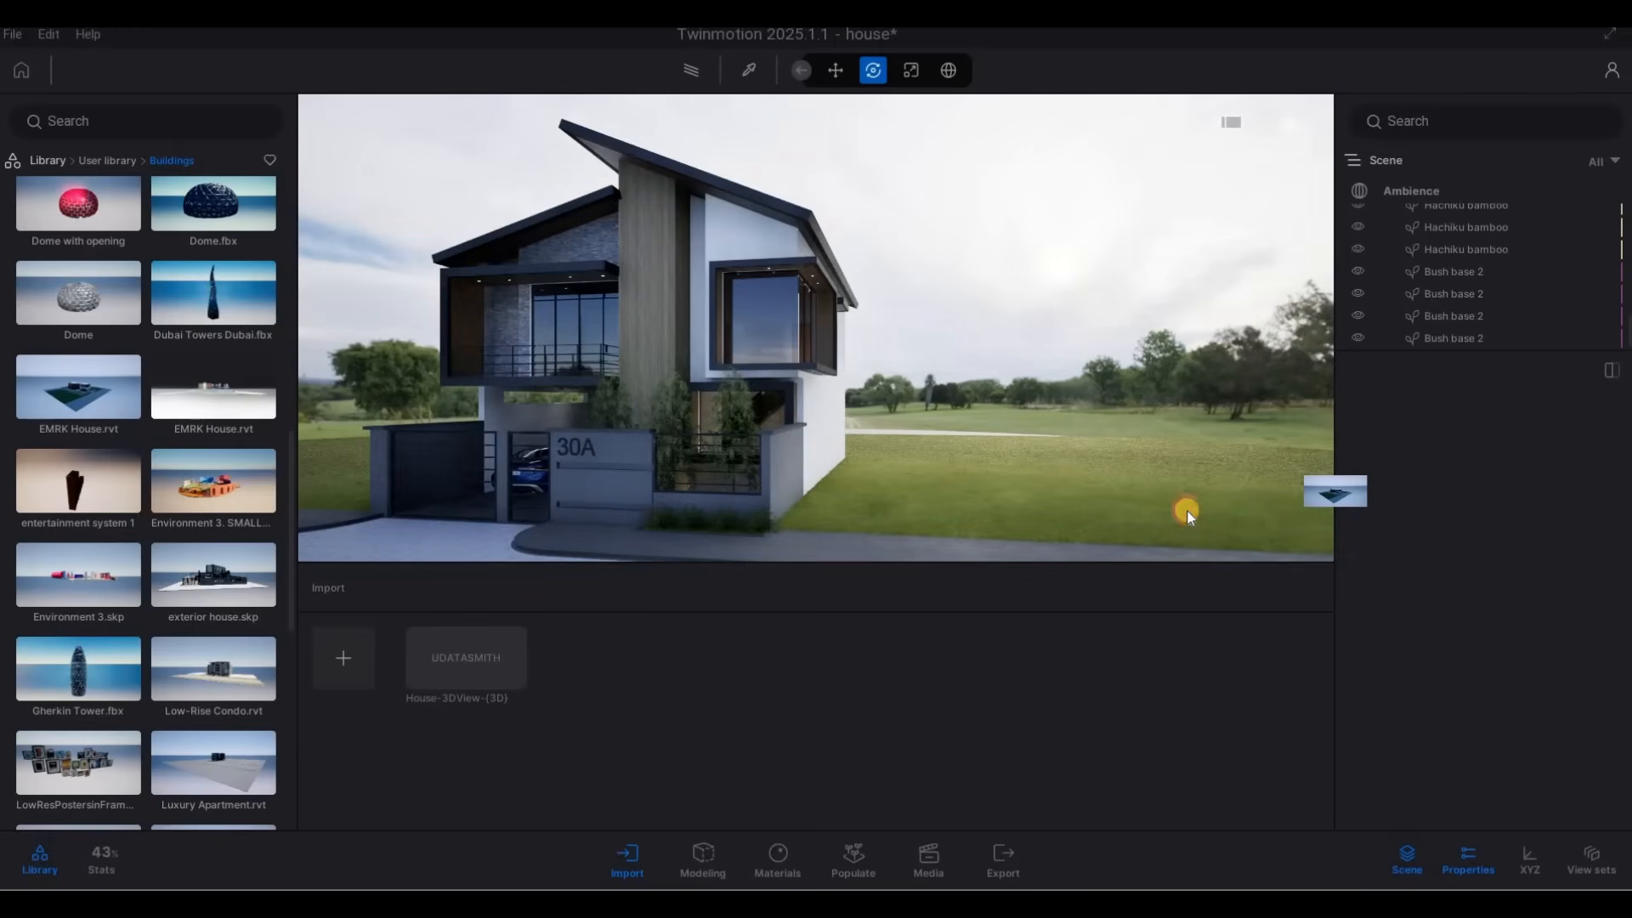
left_click_drag(1187, 510, 1248, 473)
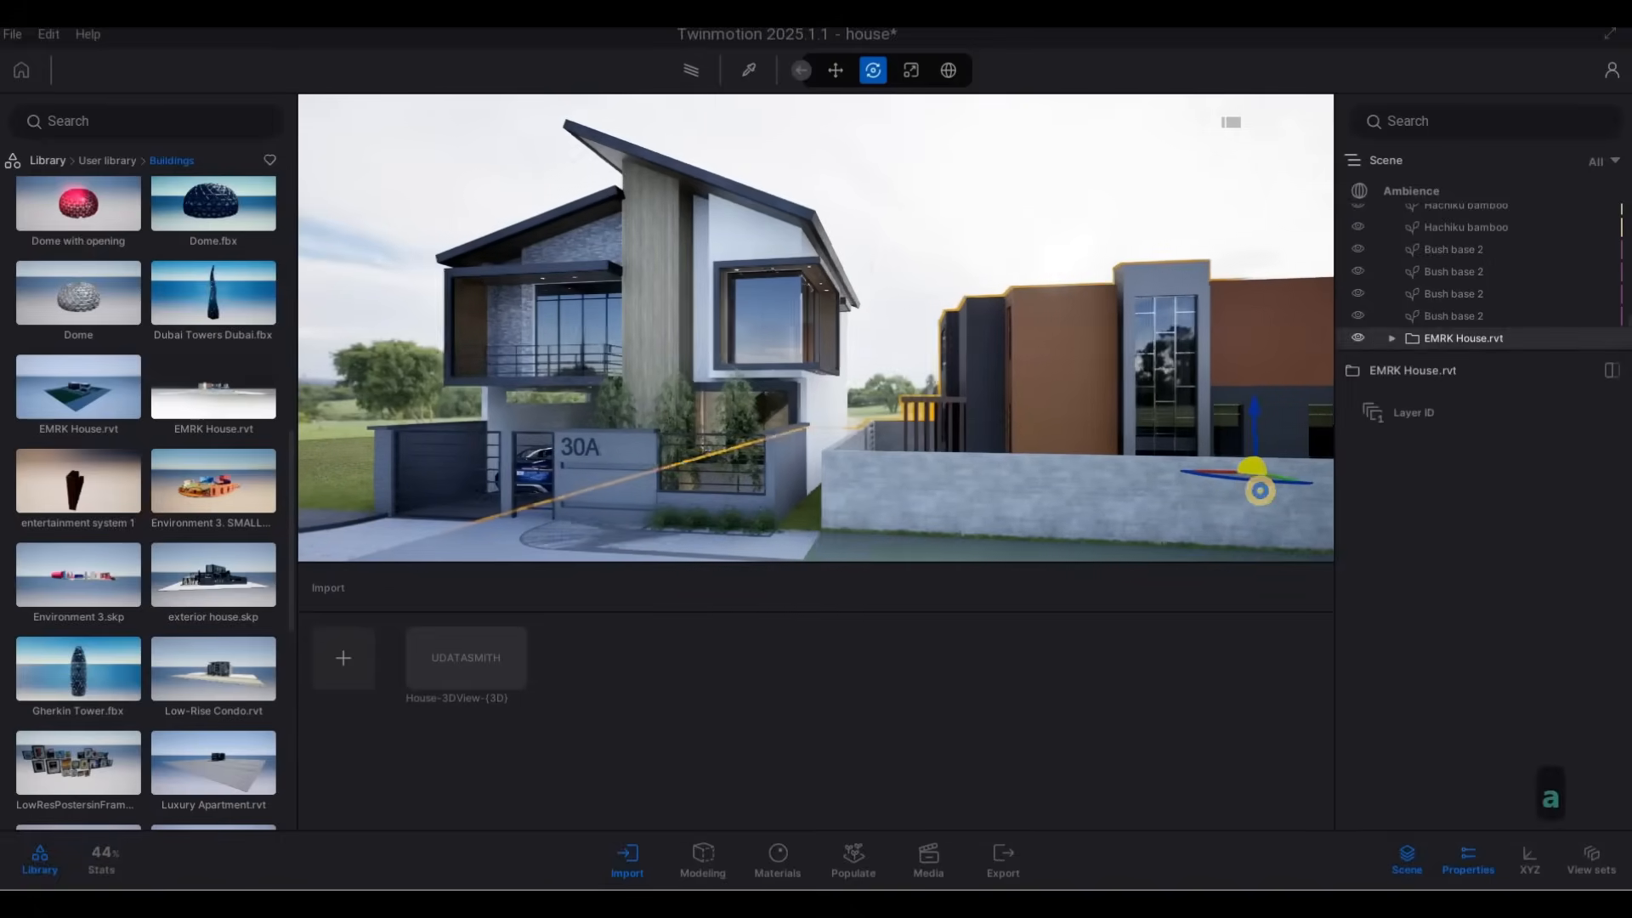
Rotate the EMRK House.rvt model by 90 degrees about its vertical axis so its garage front faces the road.
key("d")
key("d")
key("d")
key("d")
key("d")
key("d")
key("d")
key("d")
key("d")
key("d")
key("d")
key("q")
key("q")
key("q")
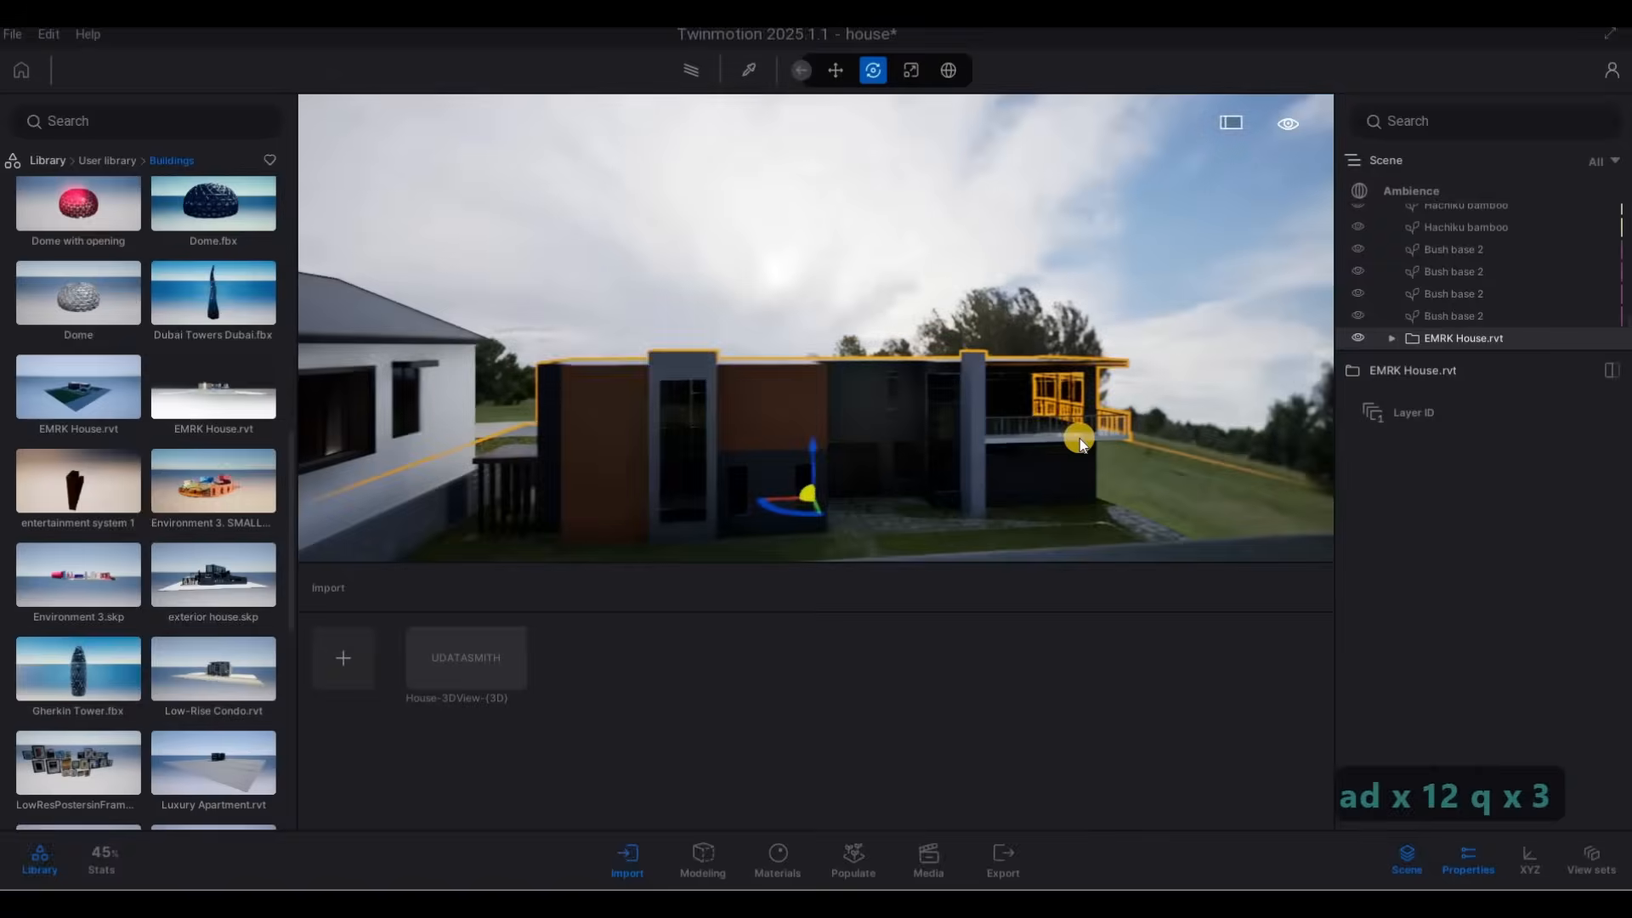
key("s")
key("a")
key("e")
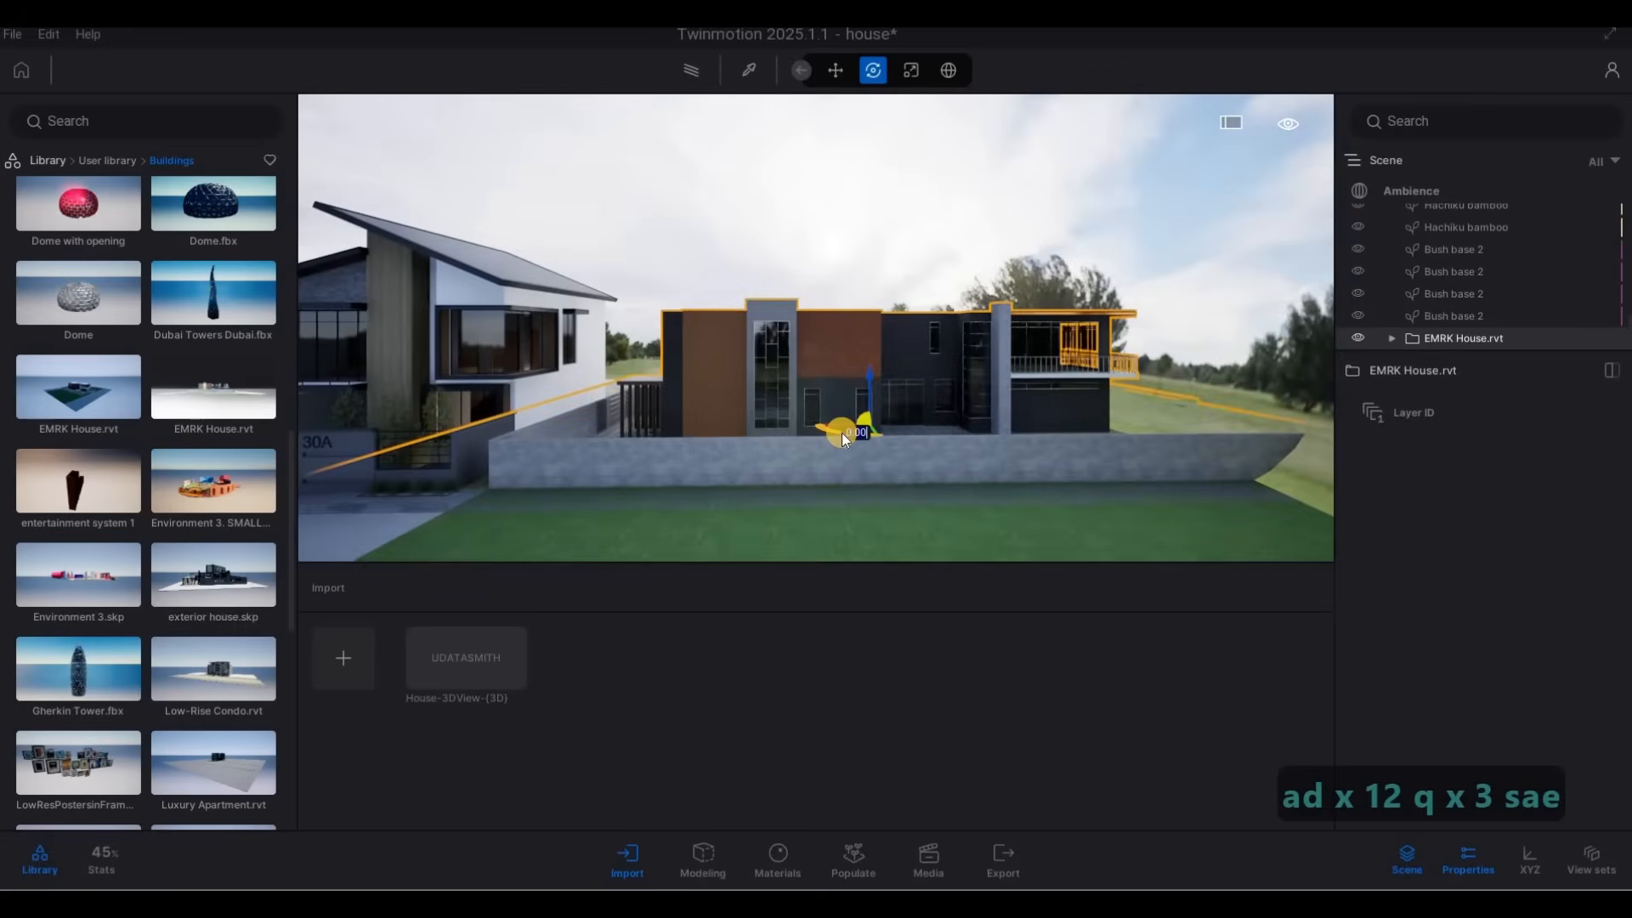
type("90")
key("Return")
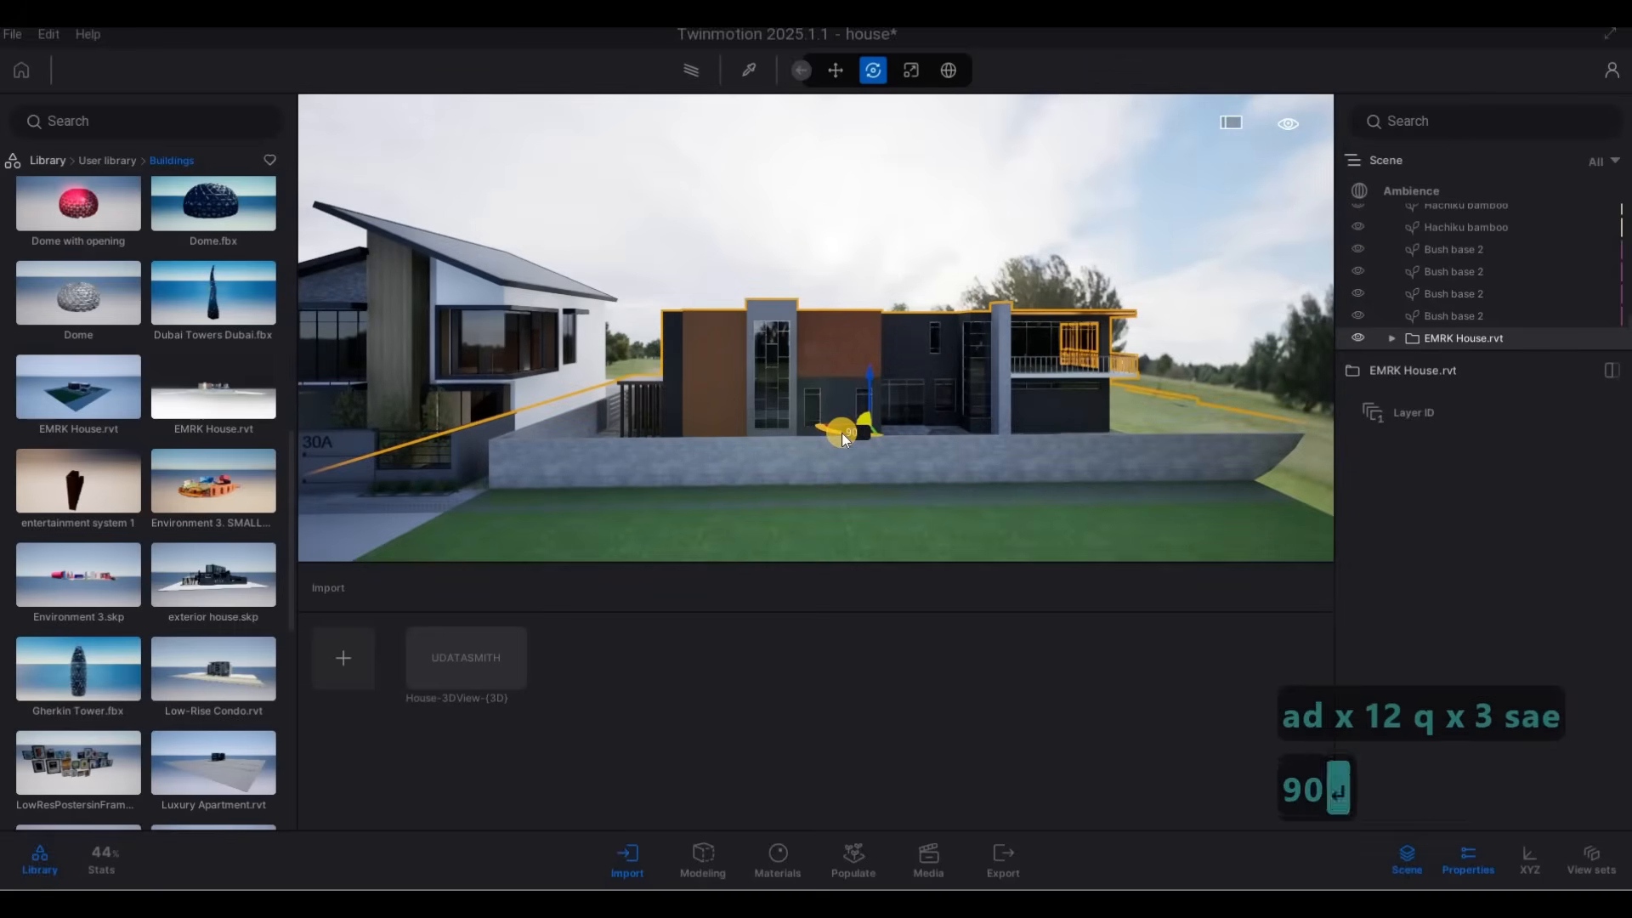
Adjust the height of EMRK House.rvt, lowering it by about 0.21 so its base sits level with the lawn and road.
left_click_drag(840, 425, 827, 366)
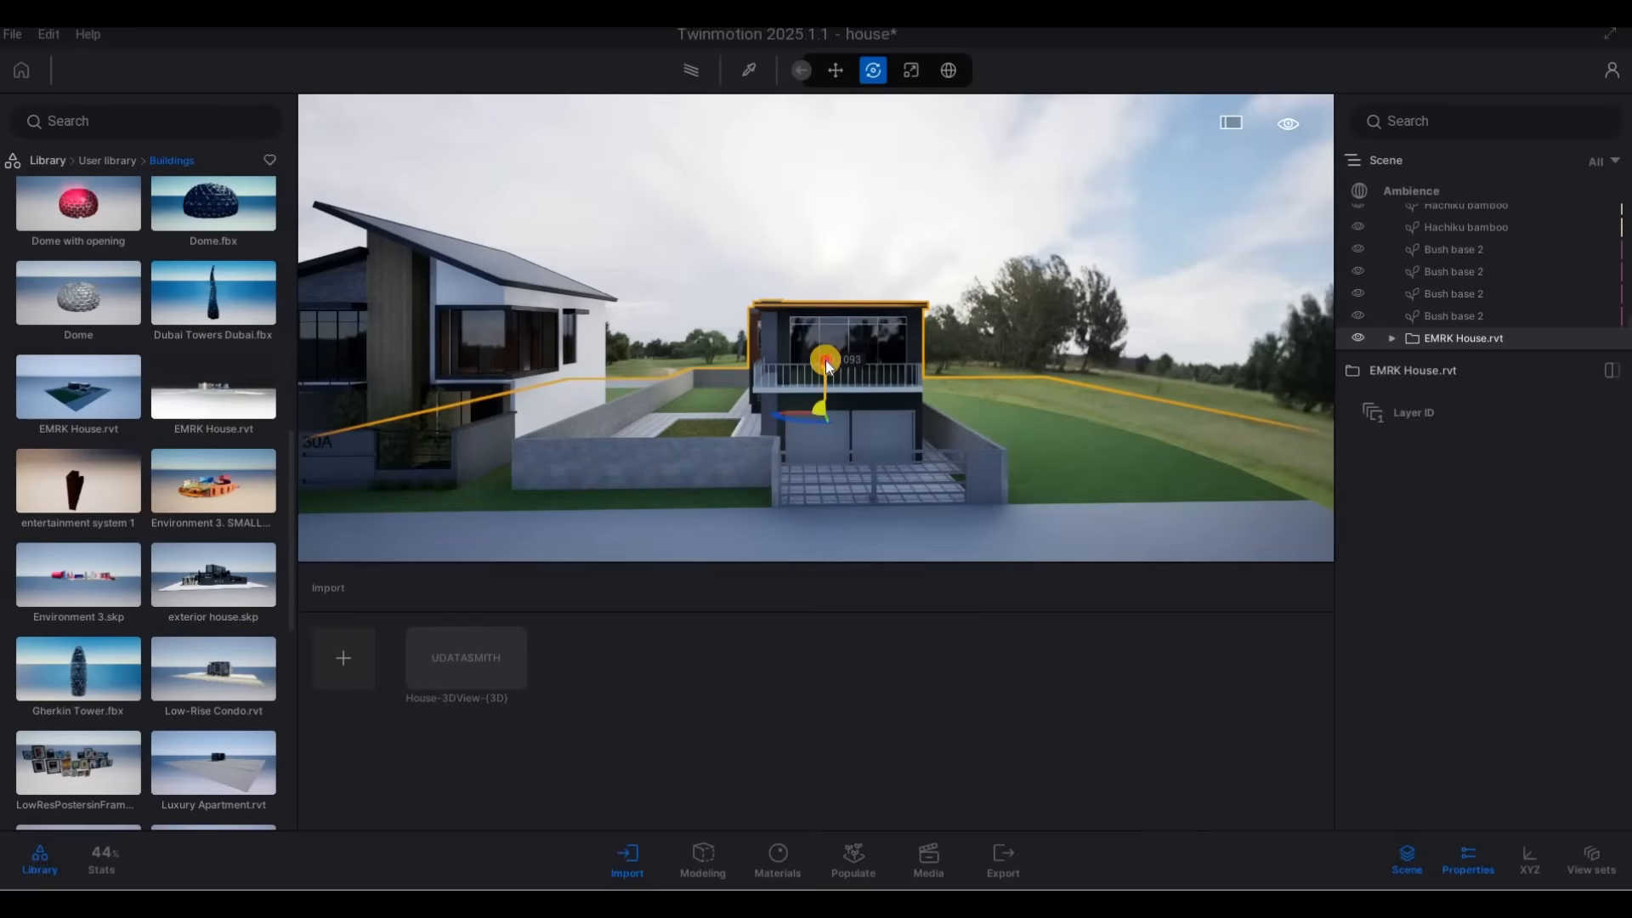
left_click_drag(738, 445, 801, 457)
key("a")
key("a")
key("a")
key("a")
key("a")
key("w")
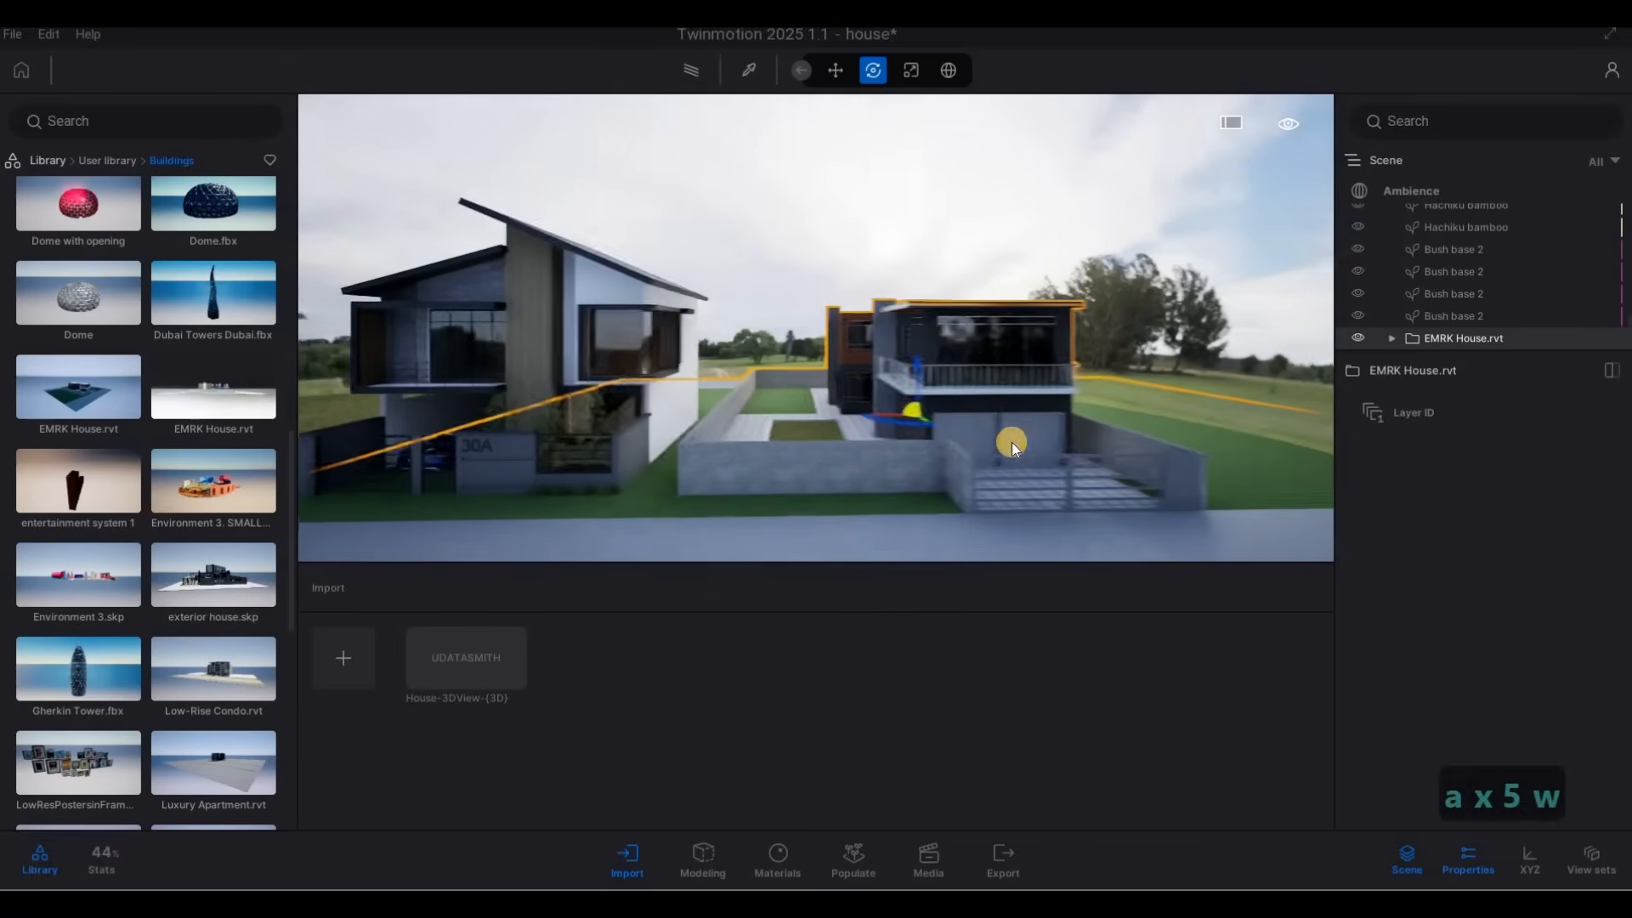
left_click_drag(940, 423, 924, 417)
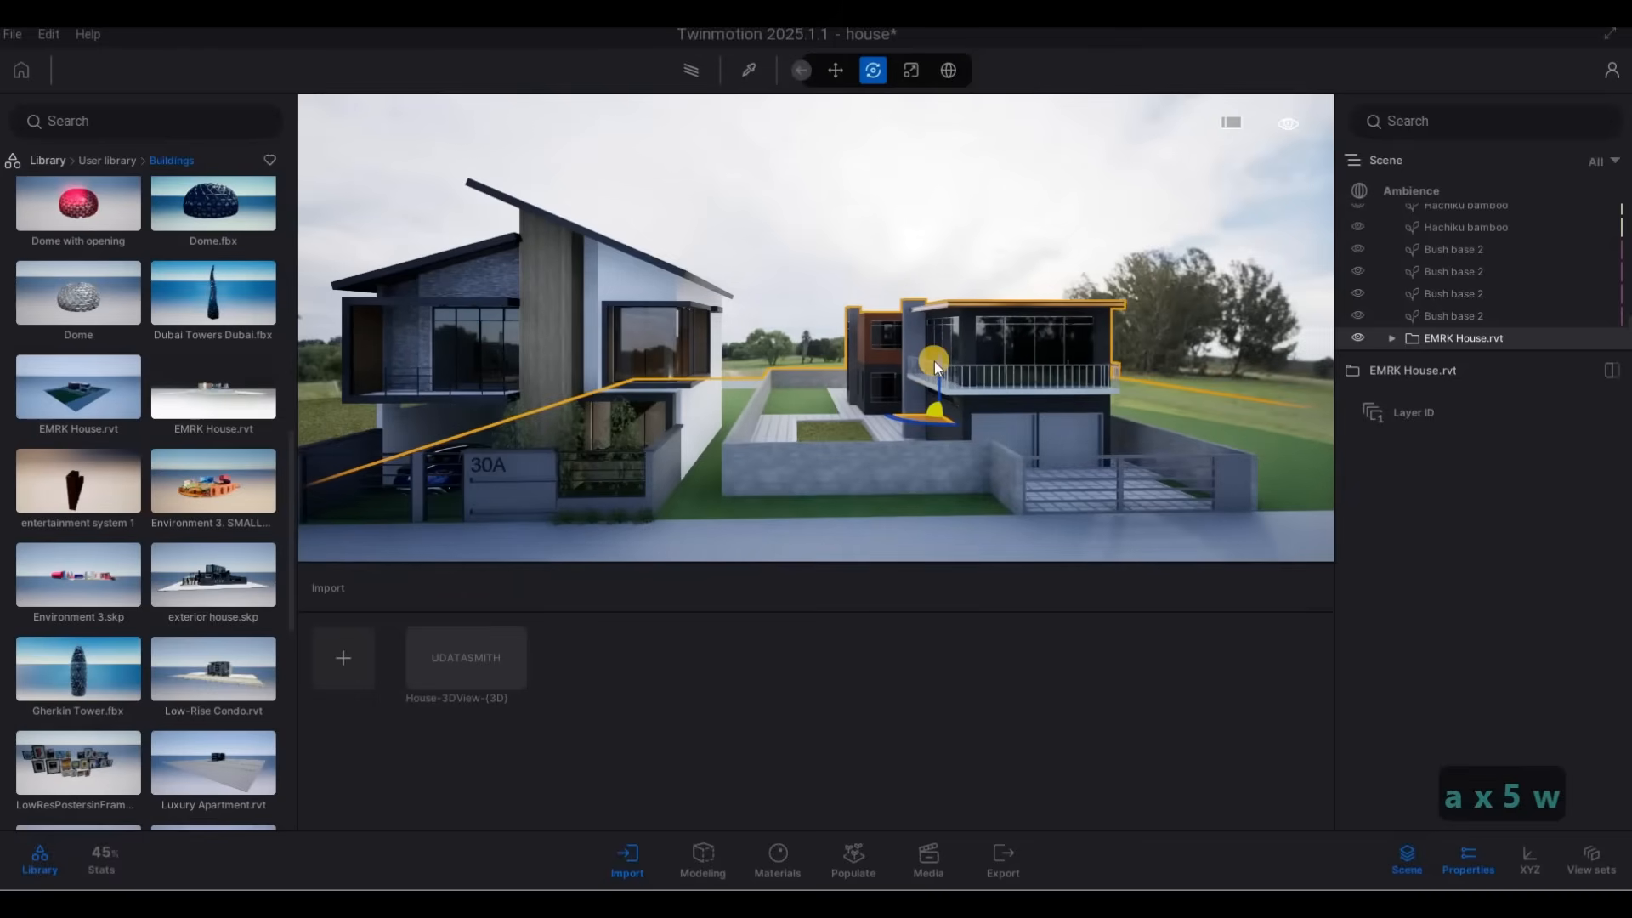
left_click_drag(939, 370, 933, 365)
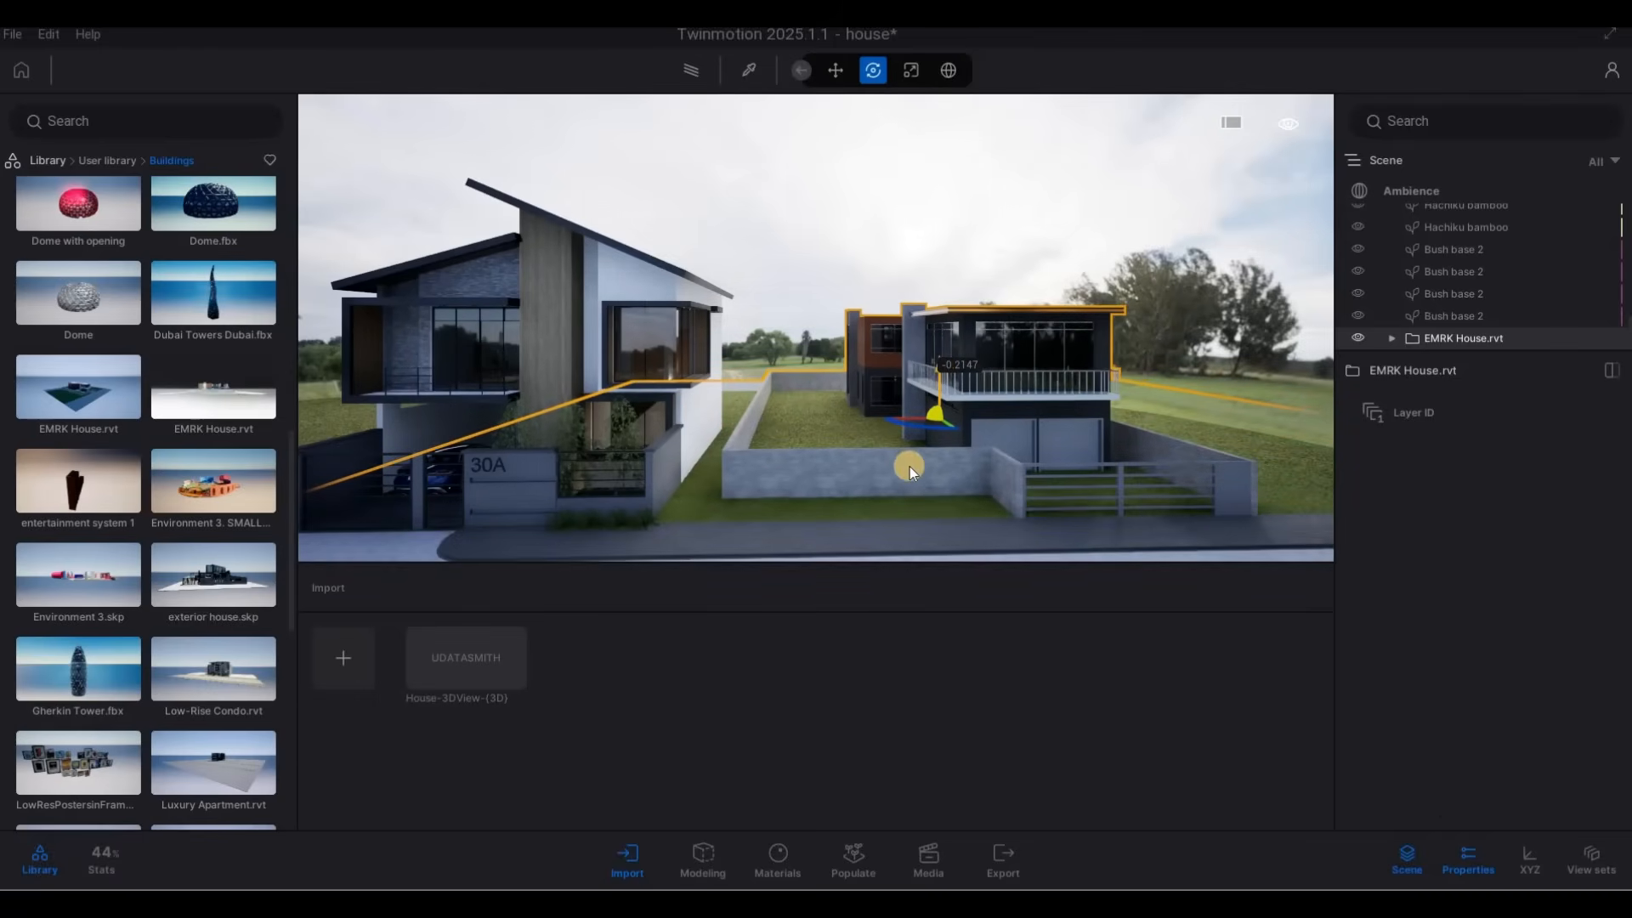
Shift EMRK House.rvt along the street to leave a strip of grass between its wall and house 30A, and deselect it.
key("a")
key("w")
key("w")
key("w")
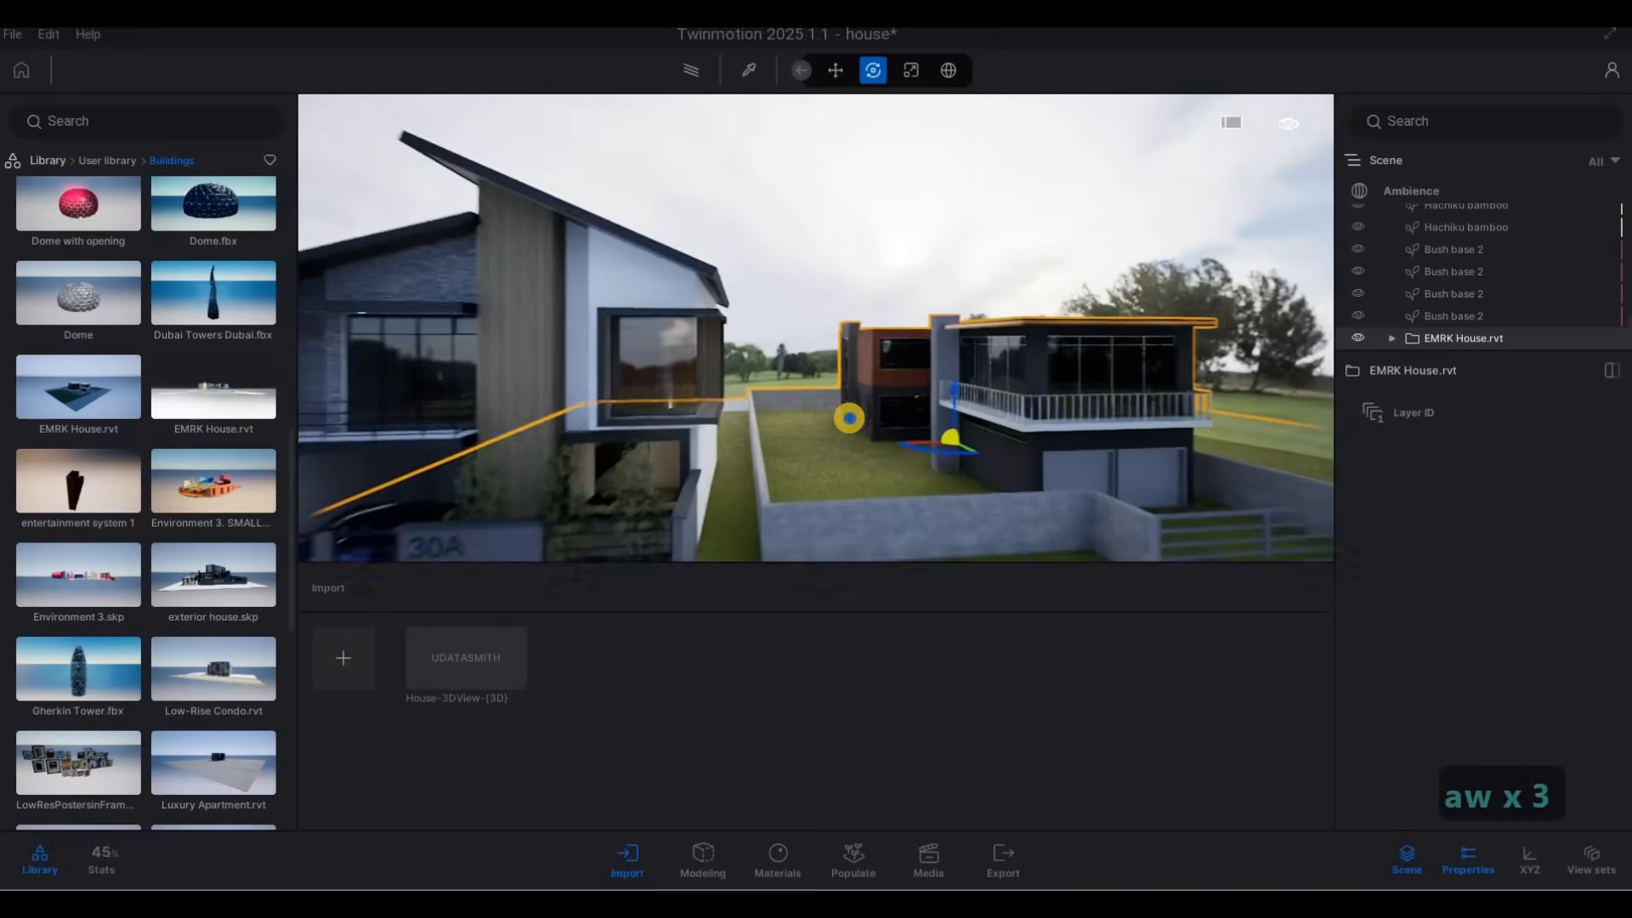
key("w")
key("w")
key("e")
key("s")
key("a")
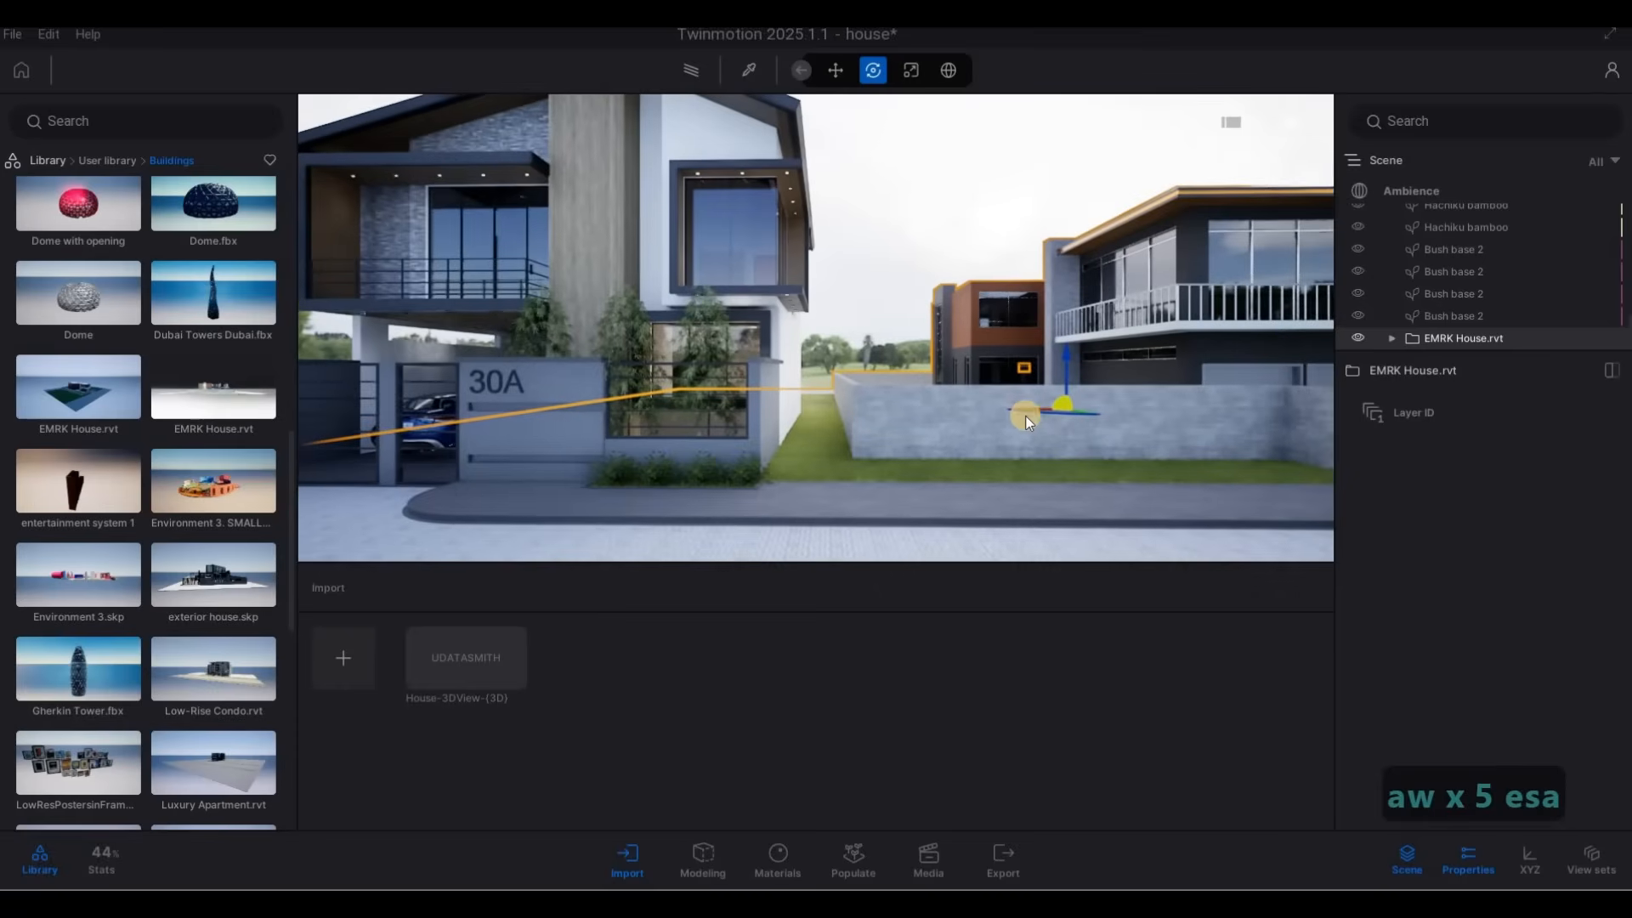
key("Tab")
left_click_drag(1008, 410, 977, 435)
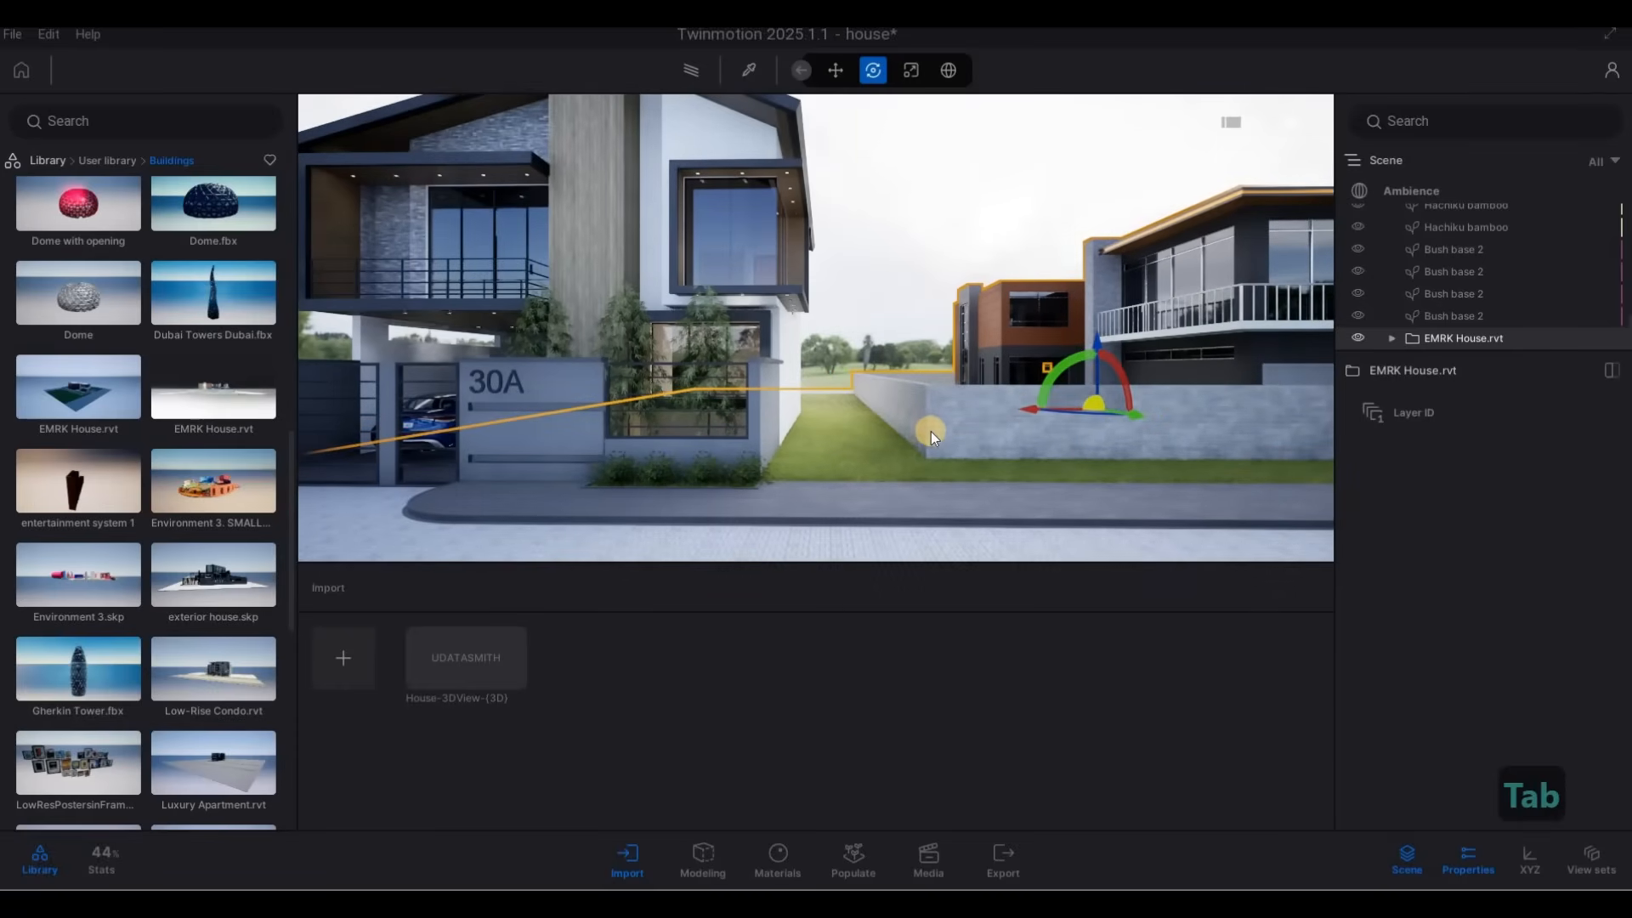
key("Escape")
key("Escape")
Place the exterior house.skp model on the empty lawn on the garage side of house 30A.
key("a")
key("w")
key("w")
key("w")
key("w")
key("w")
key("w")
key("w")
key("w")
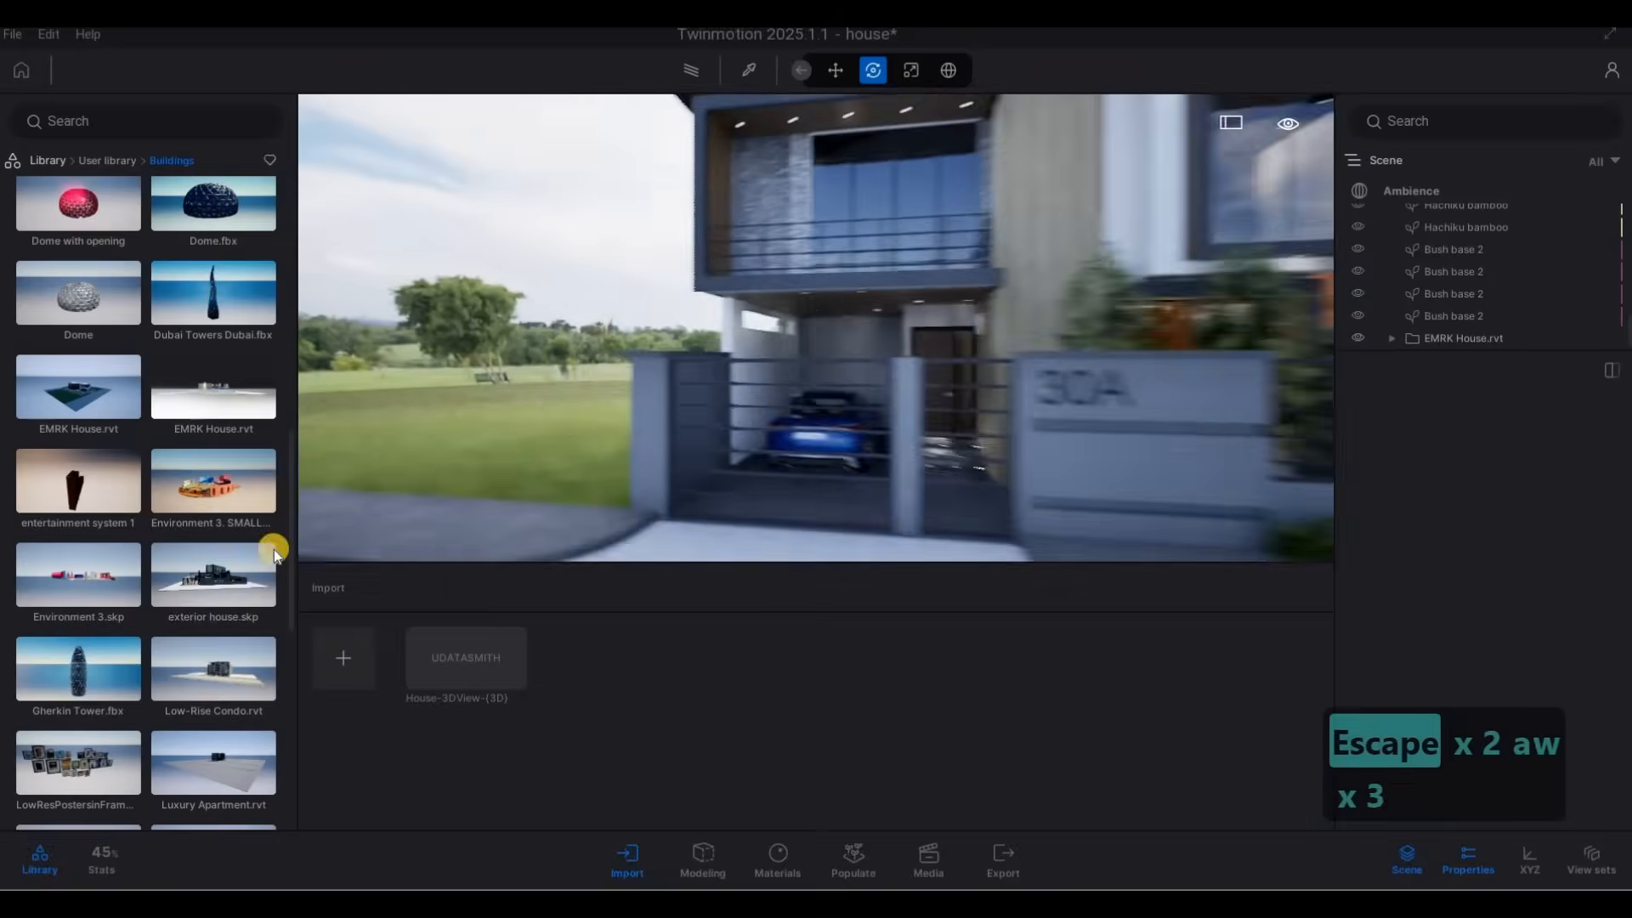
key("s")
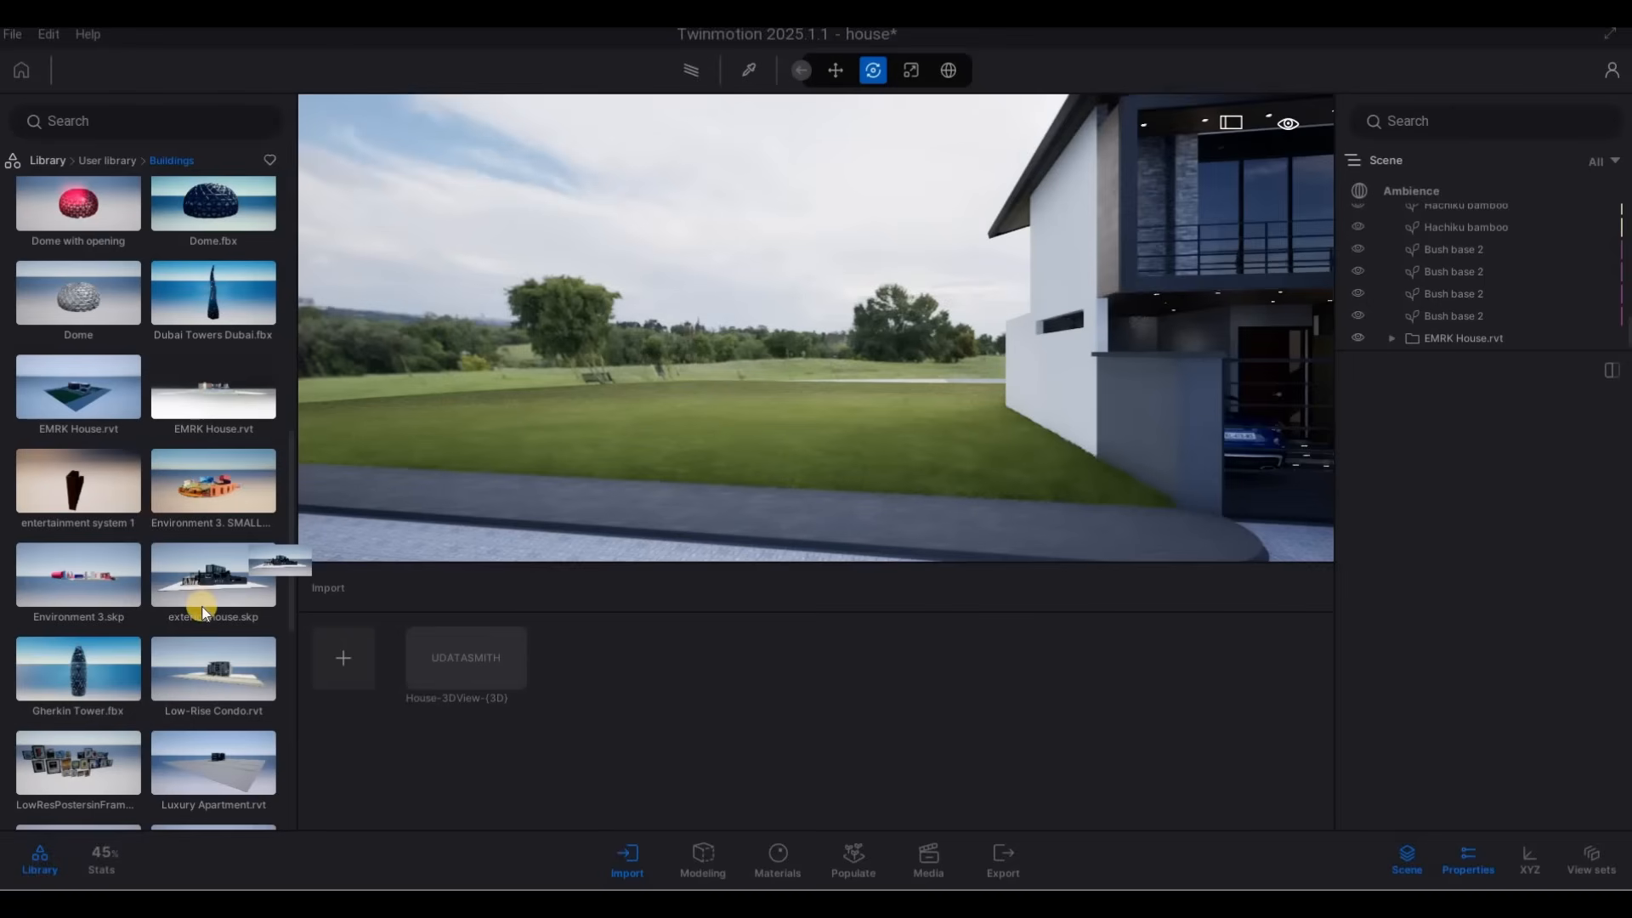
left_click_drag(204, 612, 338, 566)
left_click_drag(426, 495, 428, 497)
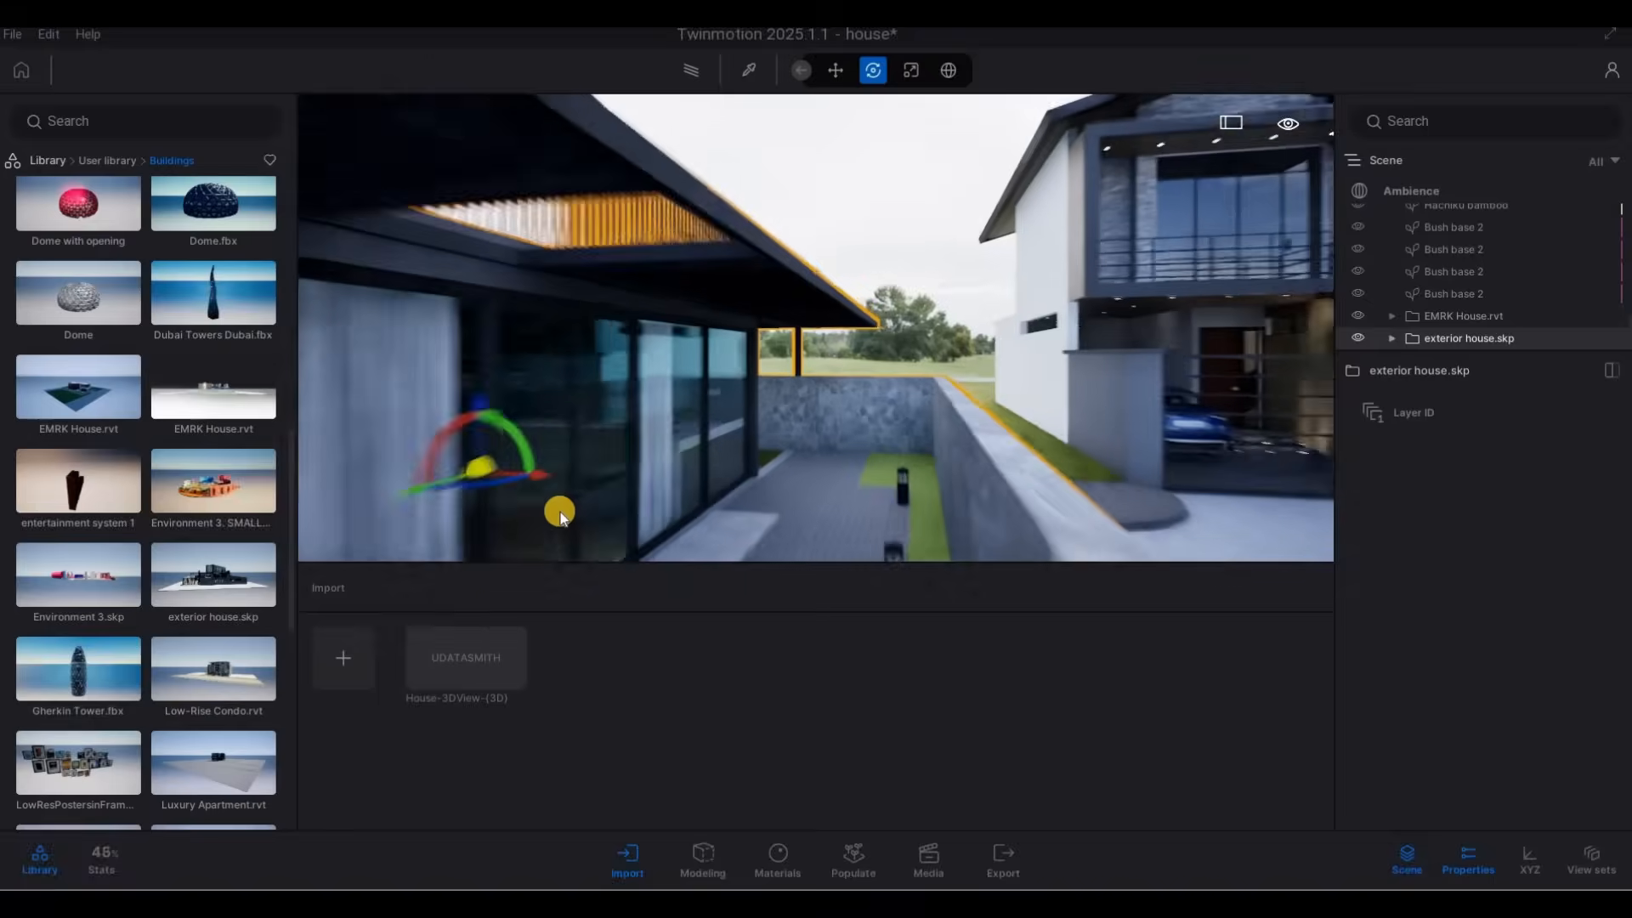
Move exterior house.skp so its boundary wall runs along the sidewalk up to house 30A's gate pillar, and deselect it.
left_click_drag(561, 515, 910, 487)
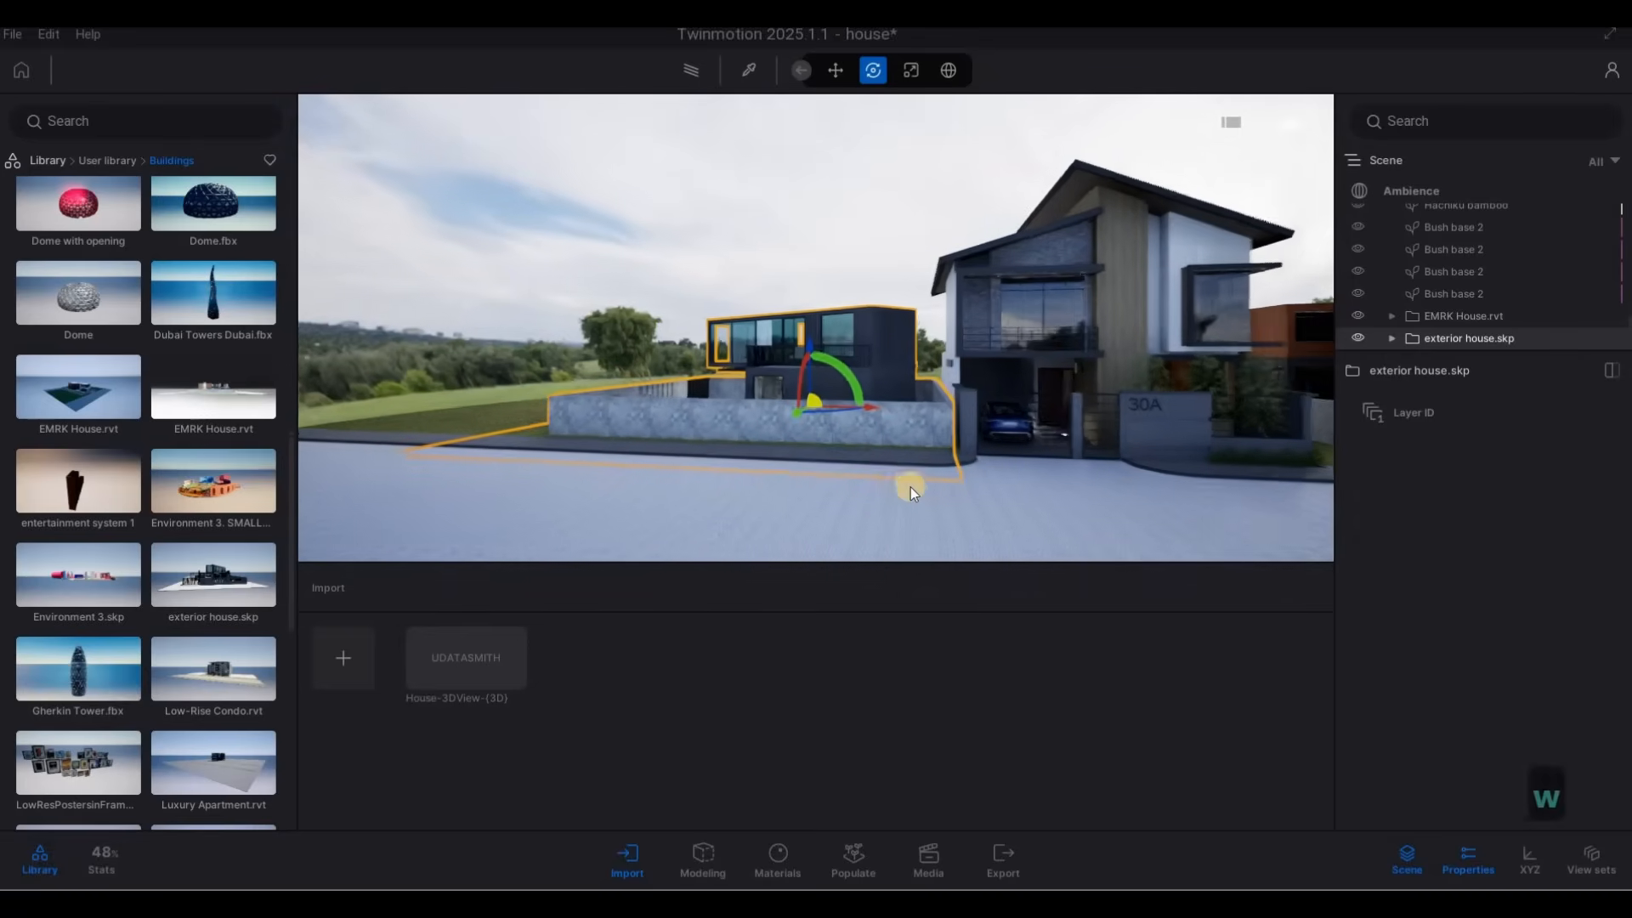
key("q")
key("d")
key("w")
key("e")
key("e")
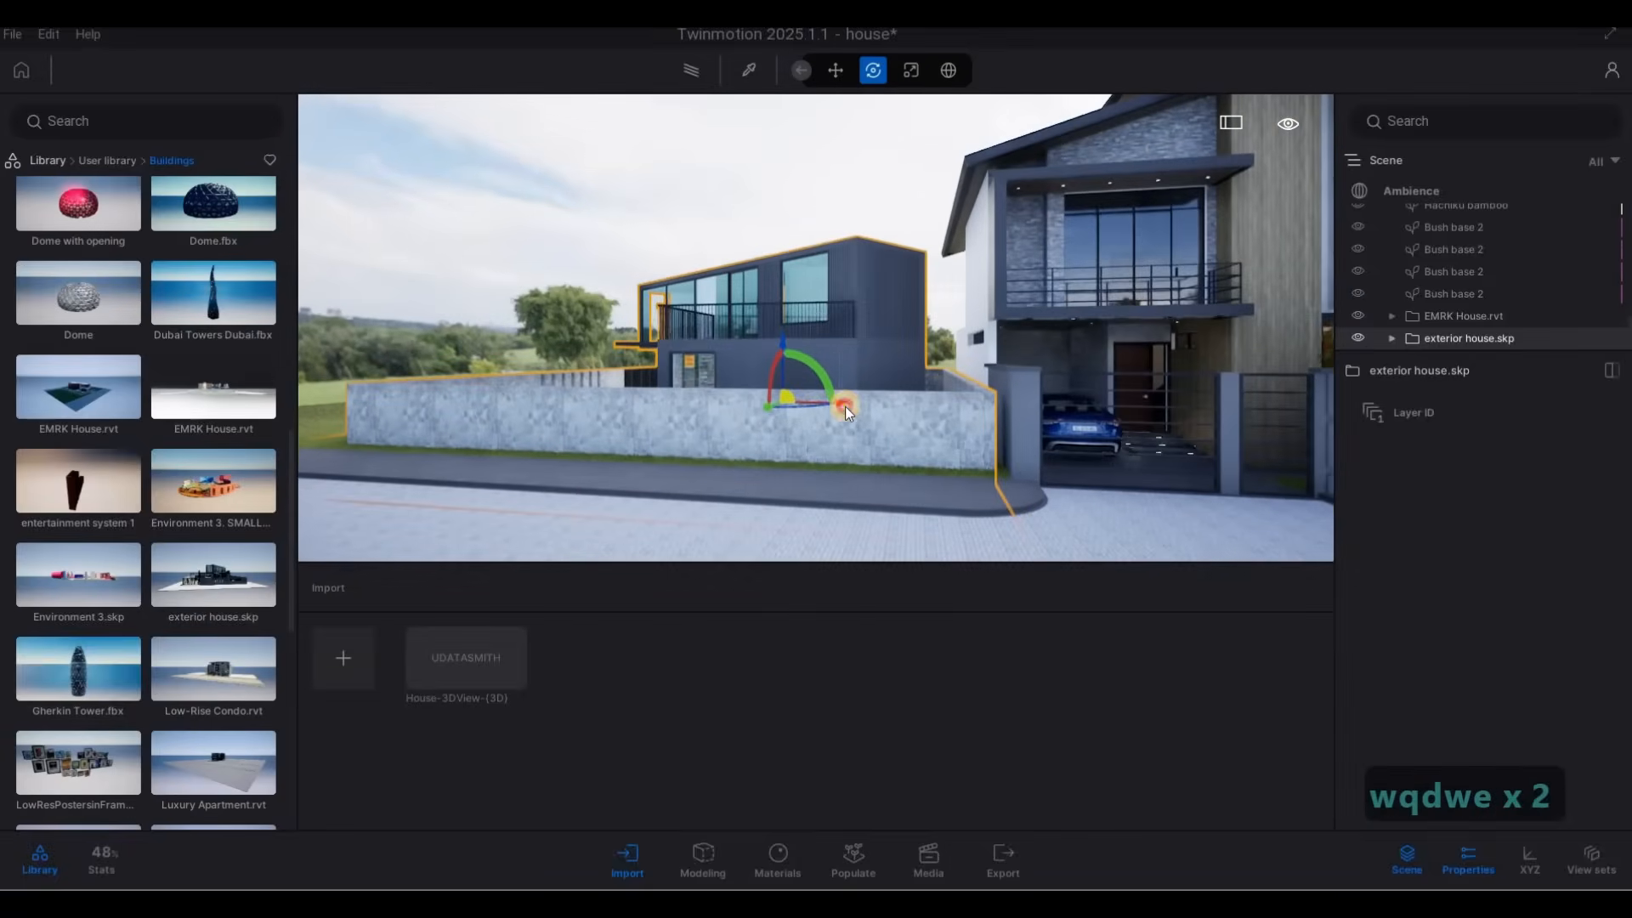
left_click_drag(847, 407, 777, 421)
key("d")
key("s")
key("Escape")
key("Escape")
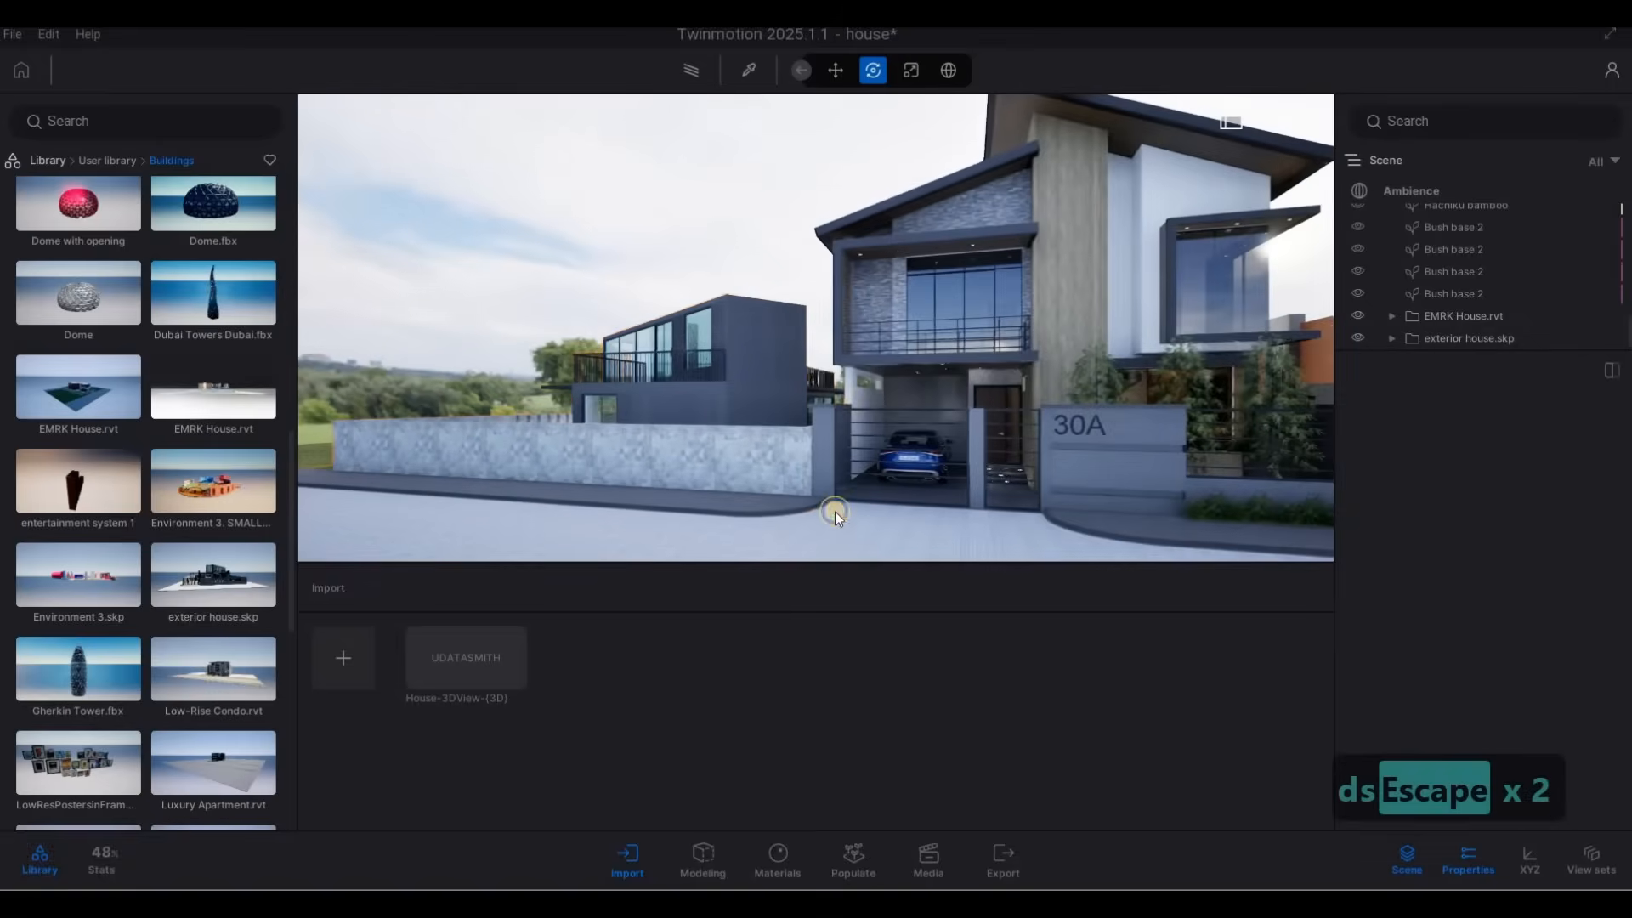
Try placing the Model 1.rvt building from the user library on the street in front of EMRK House.rvt.
key("a")
key("s")
key("d")
key("w")
key("d")
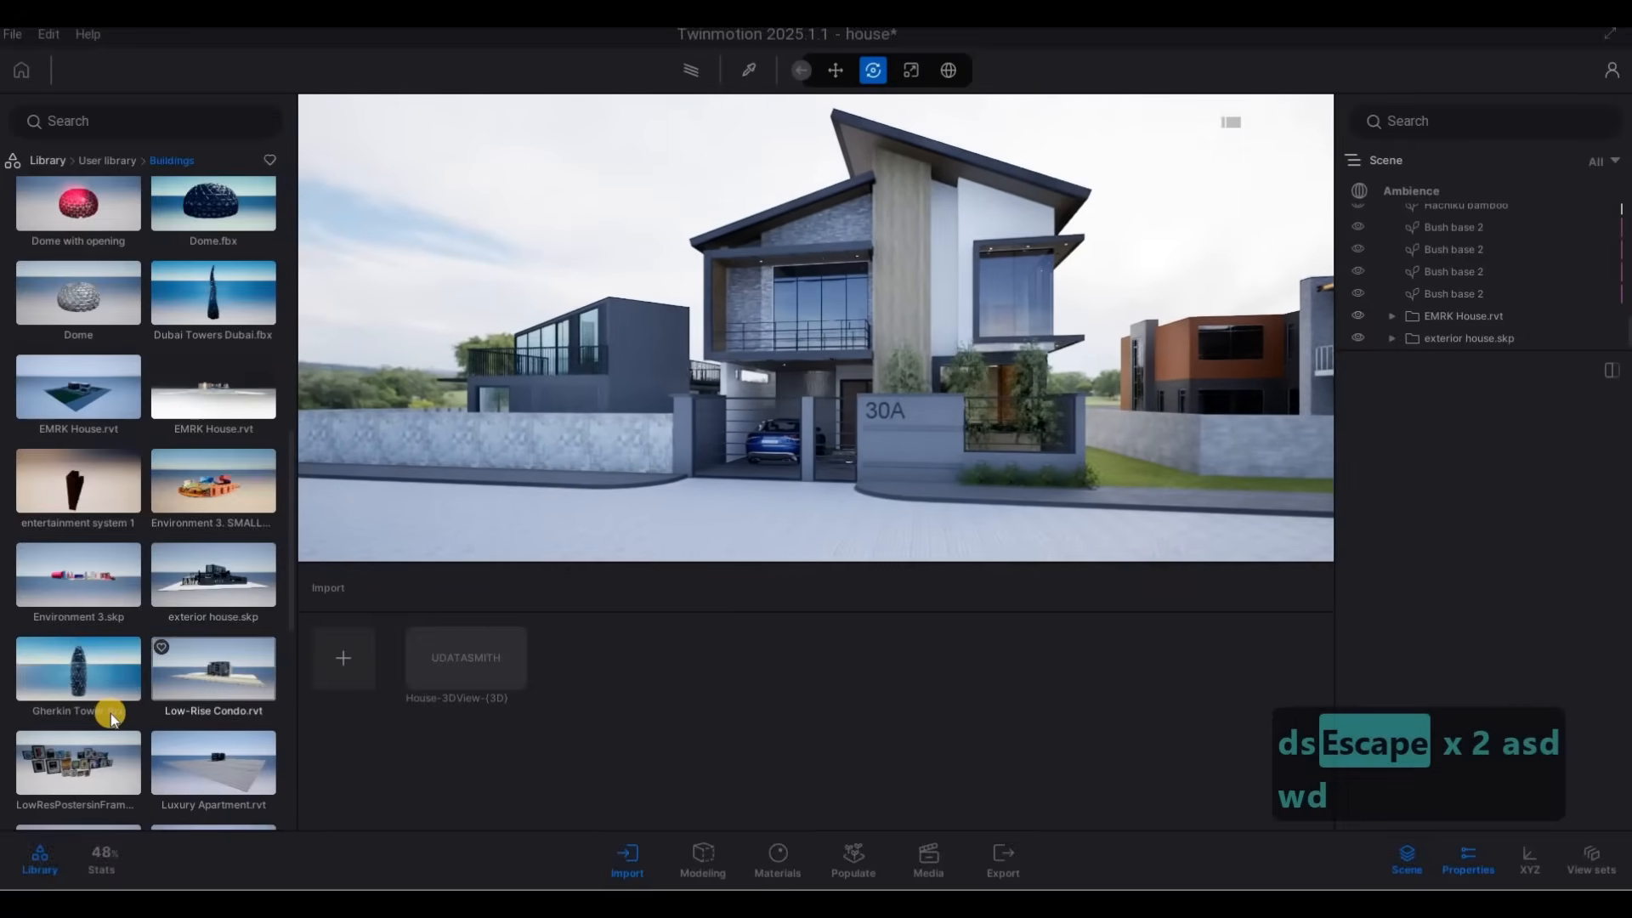
scroll(110, 712, "down", 5)
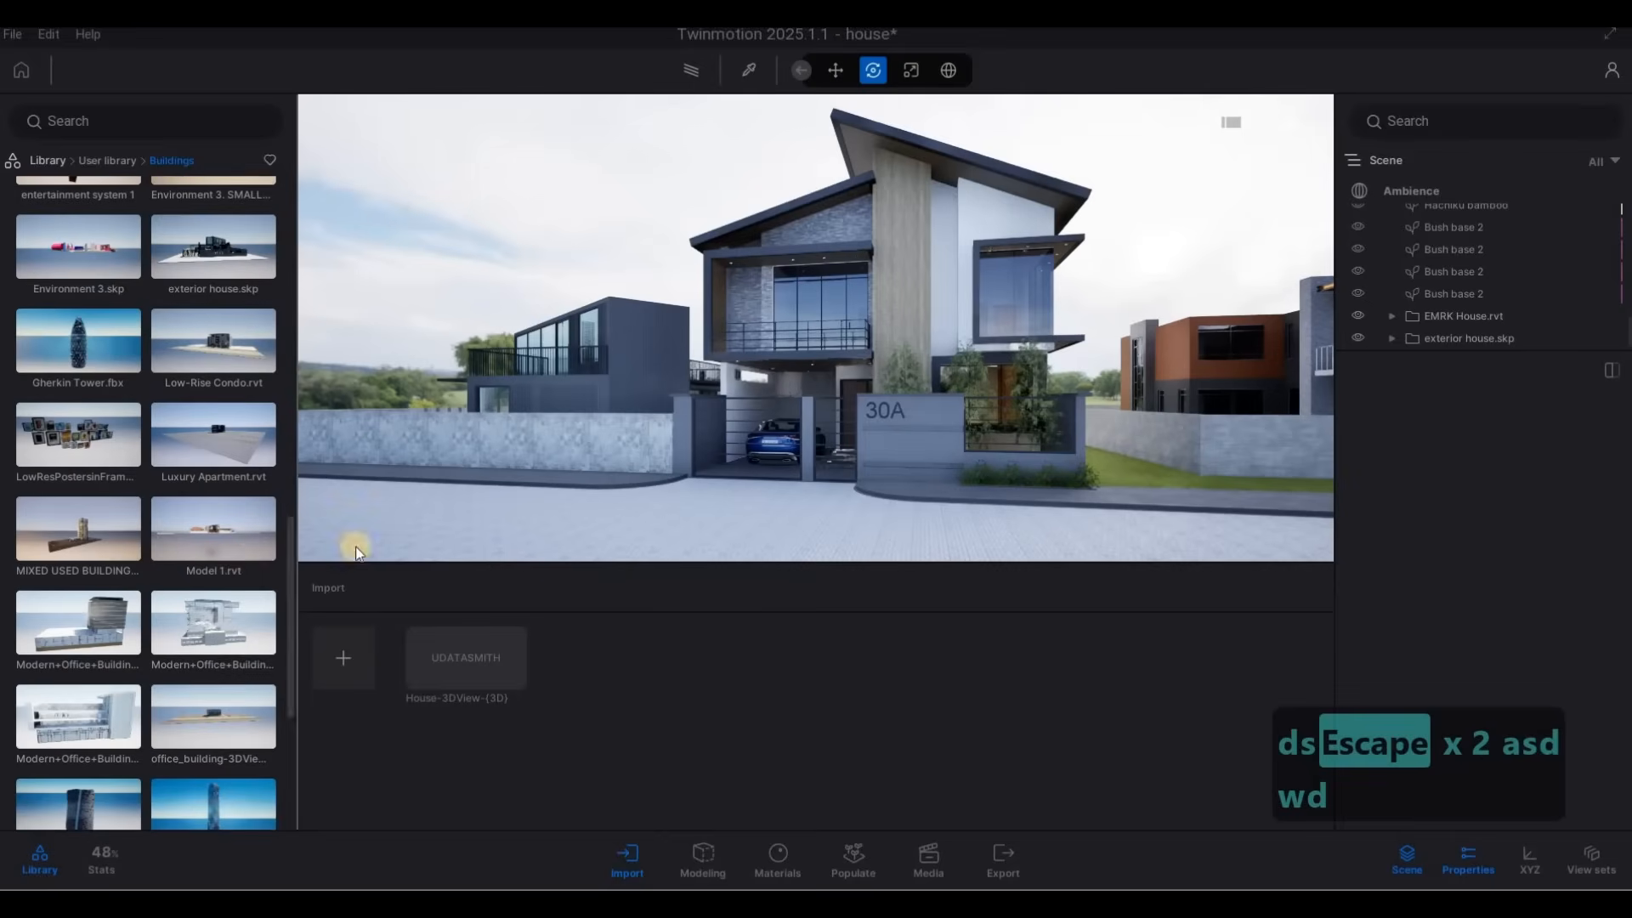
key("s")
key("q")
key("d")
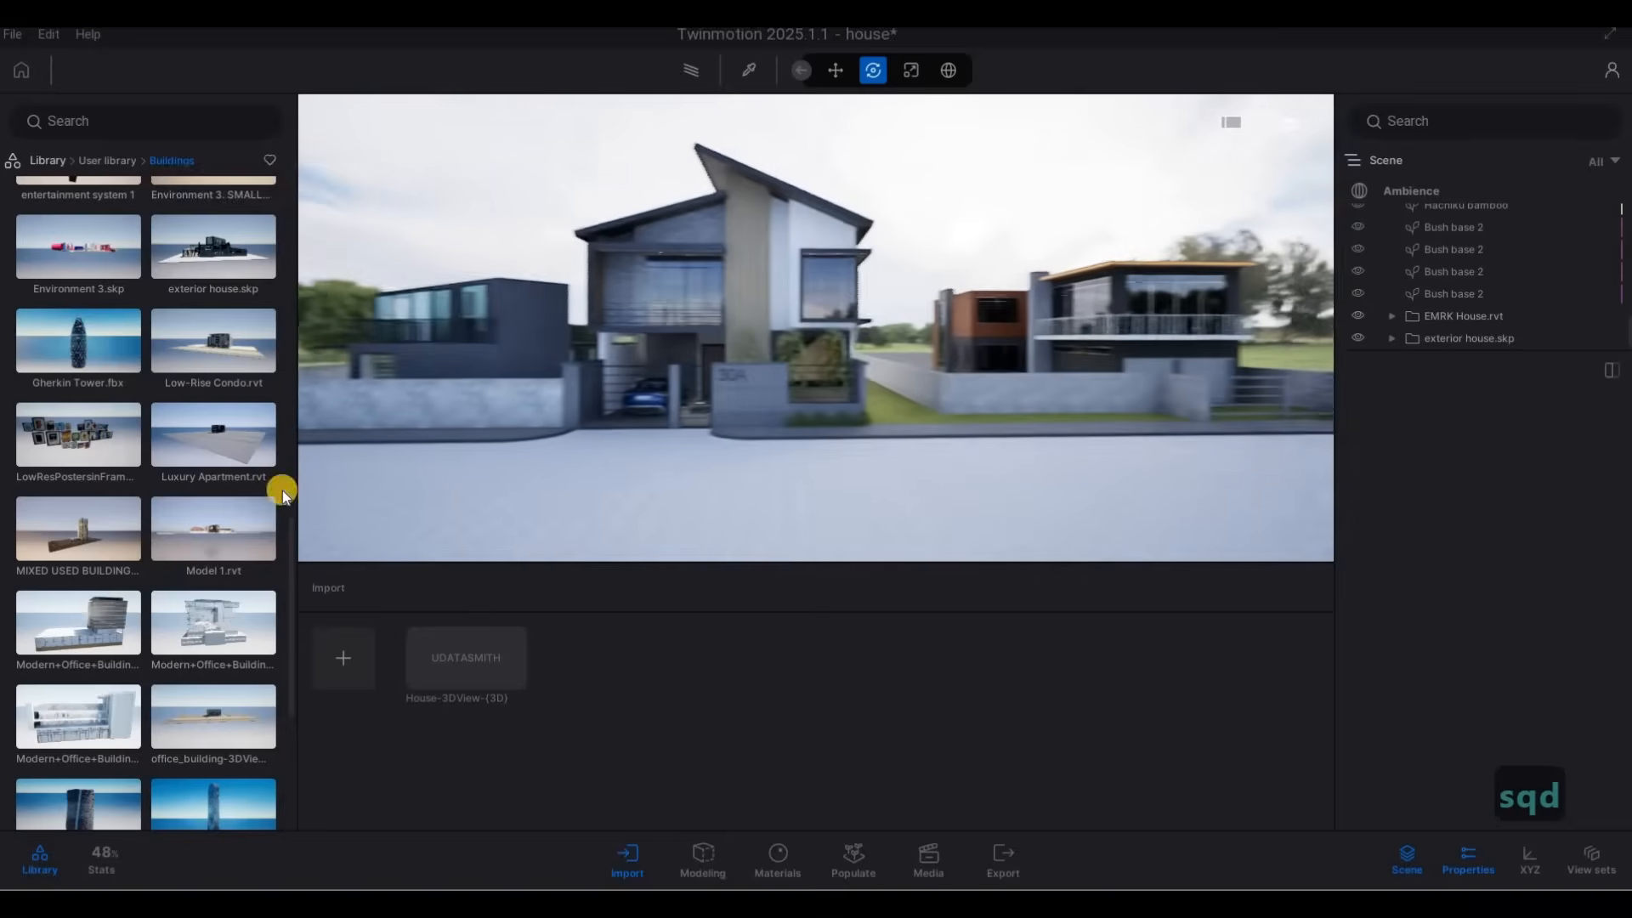
left_click_drag(229, 533, 953, 508)
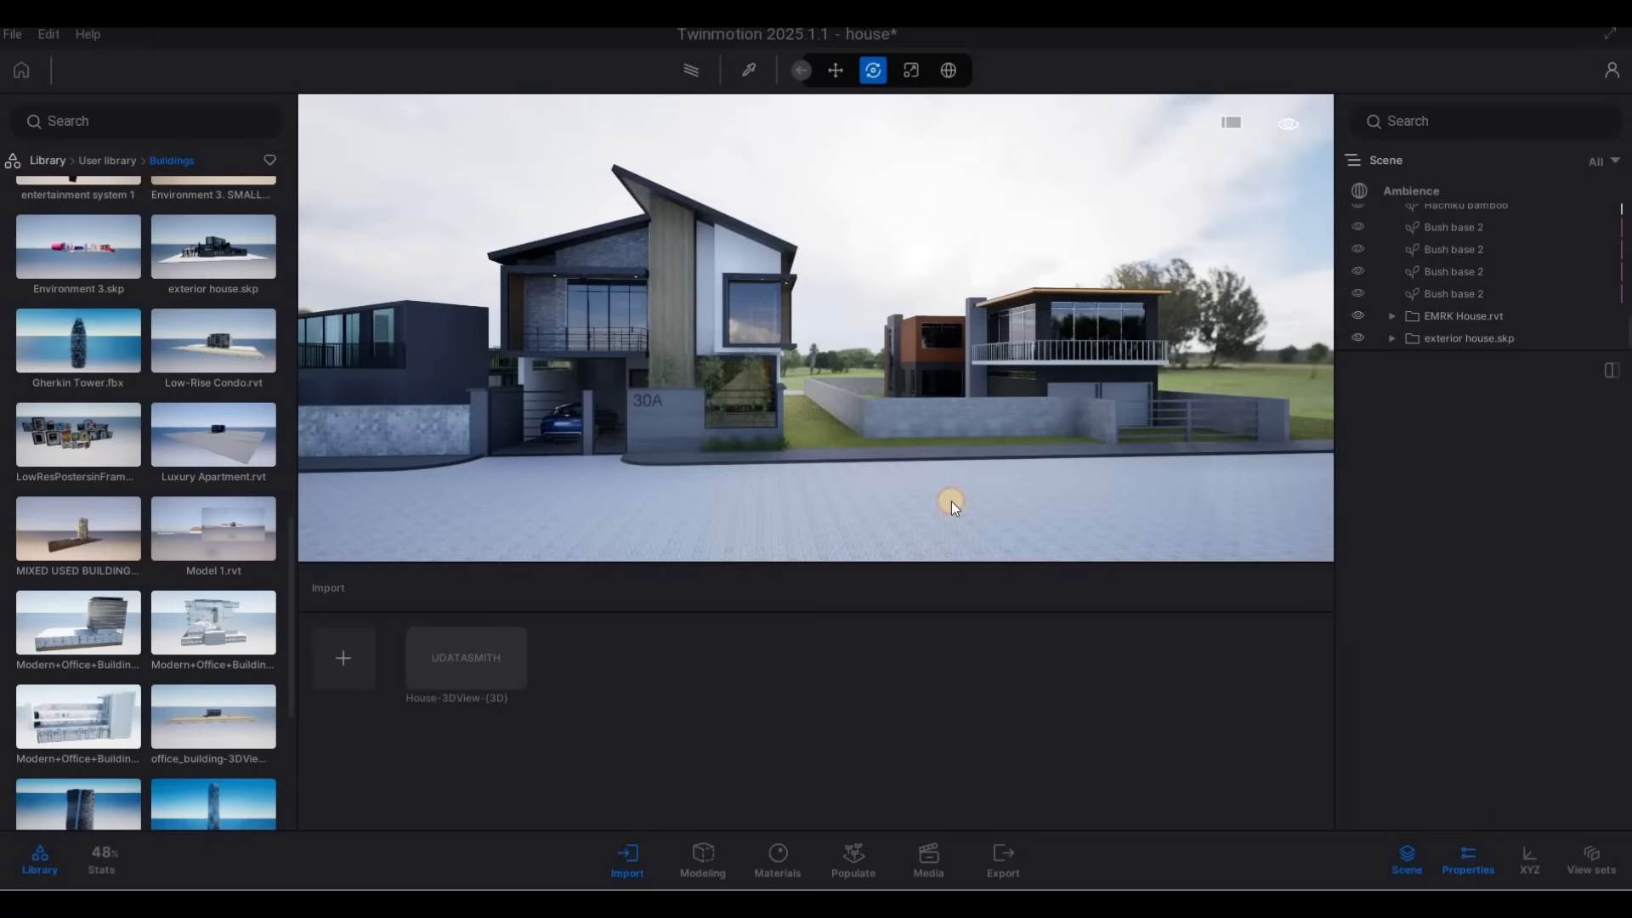
left_click_drag(951, 501, 1002, 480)
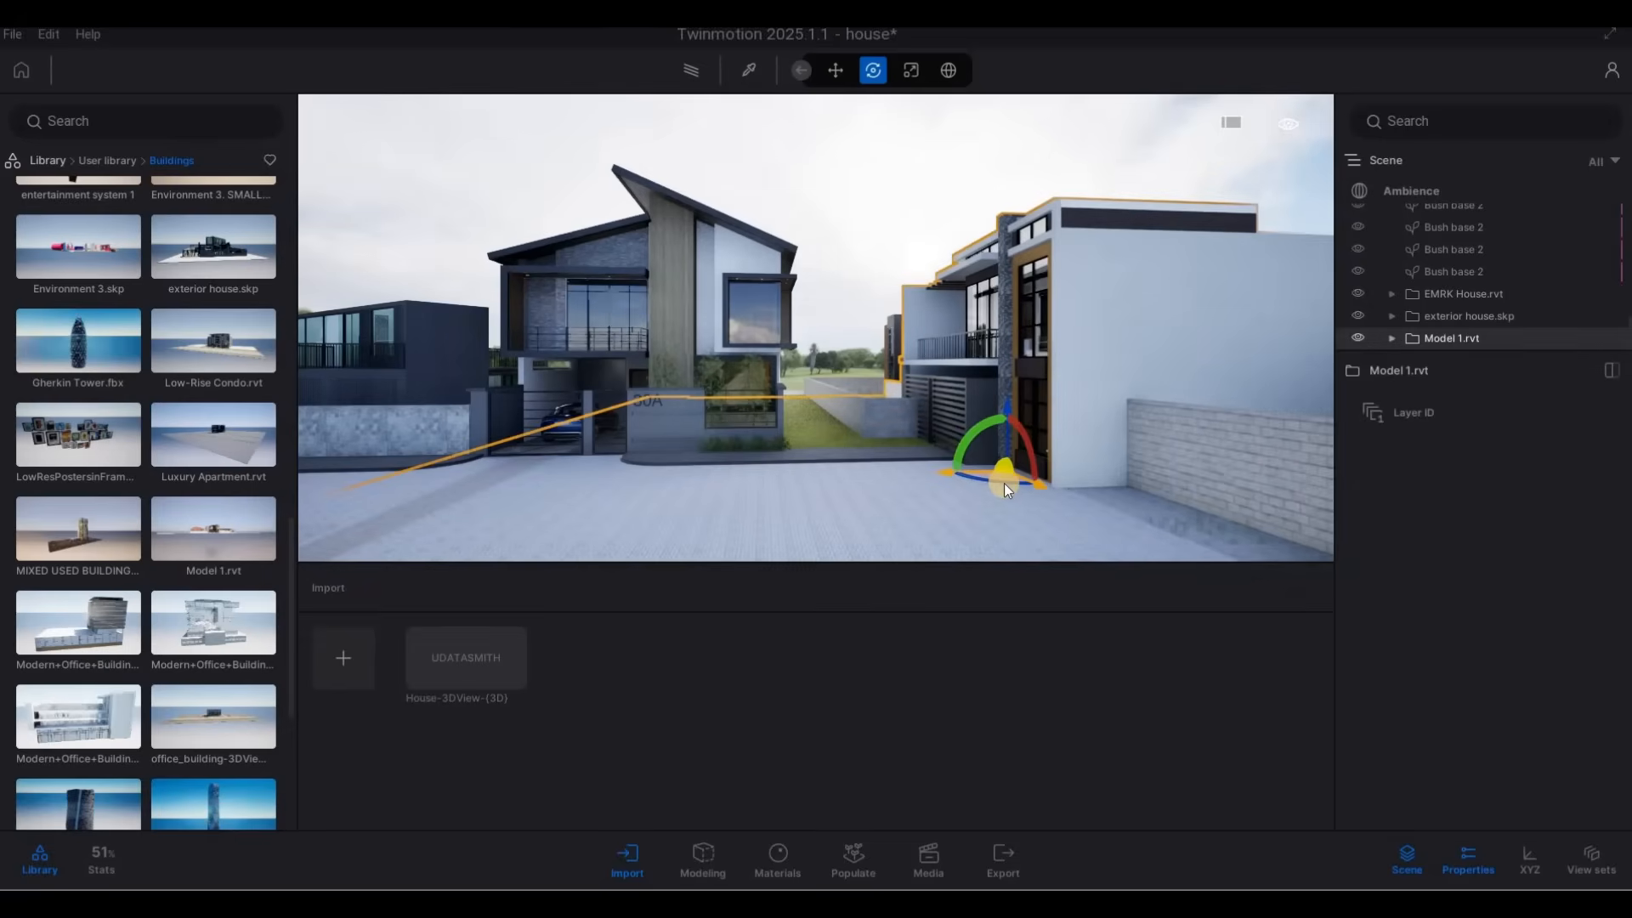
Try turning Model 1.rvt to face the road, entering rotations of 90 and 180 degrees.
left_click(992, 486)
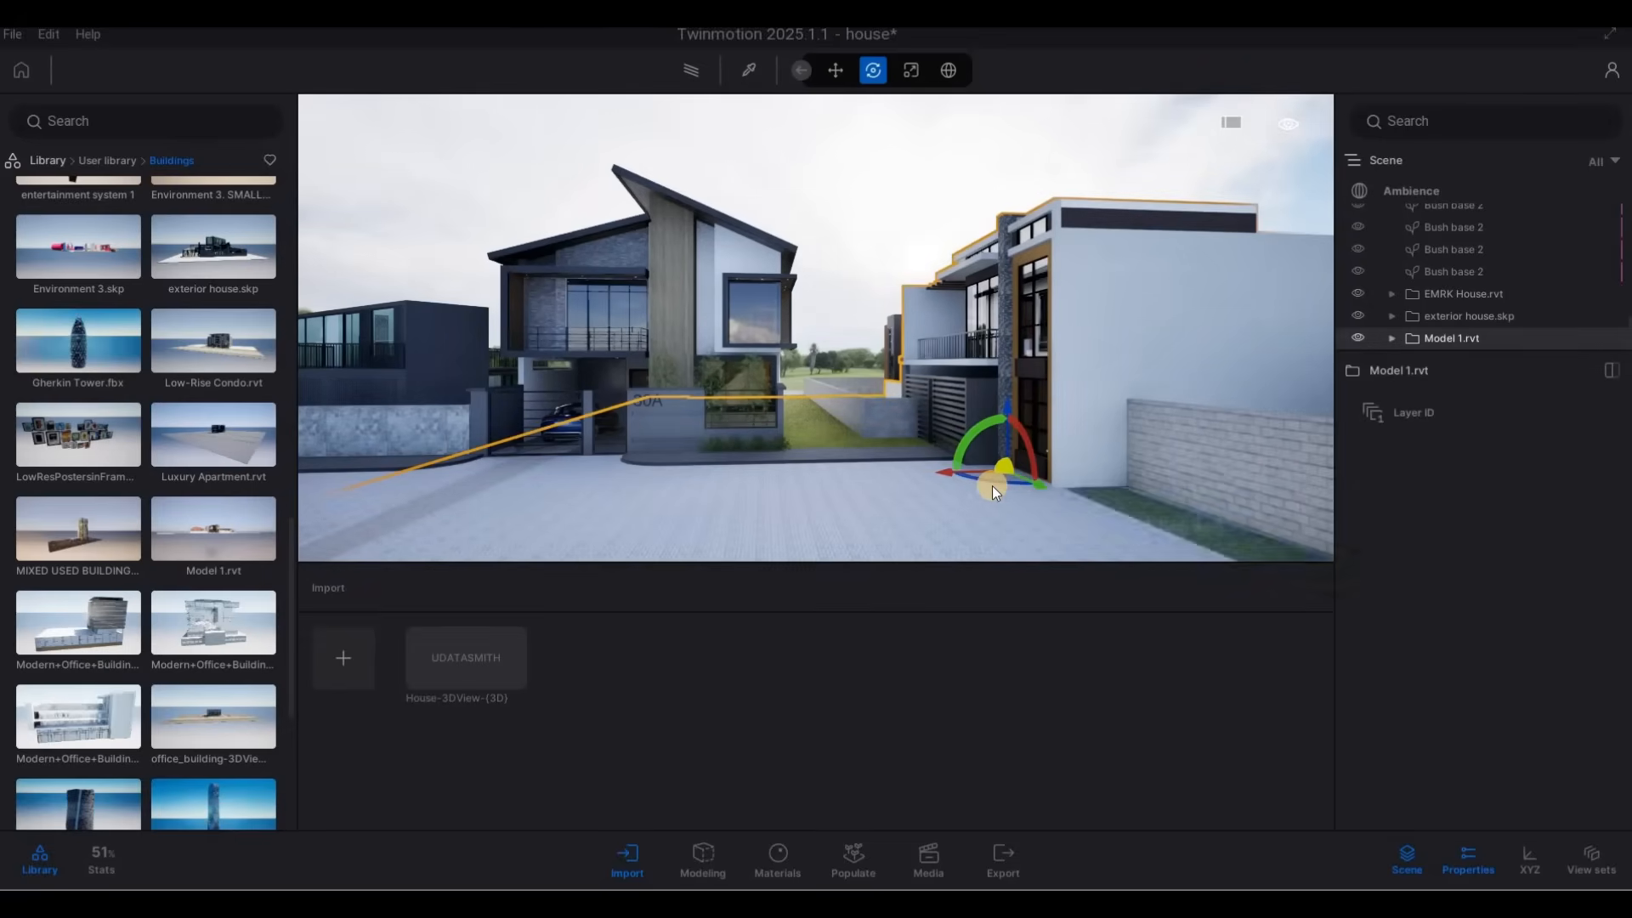
type("90")
key("Tab")
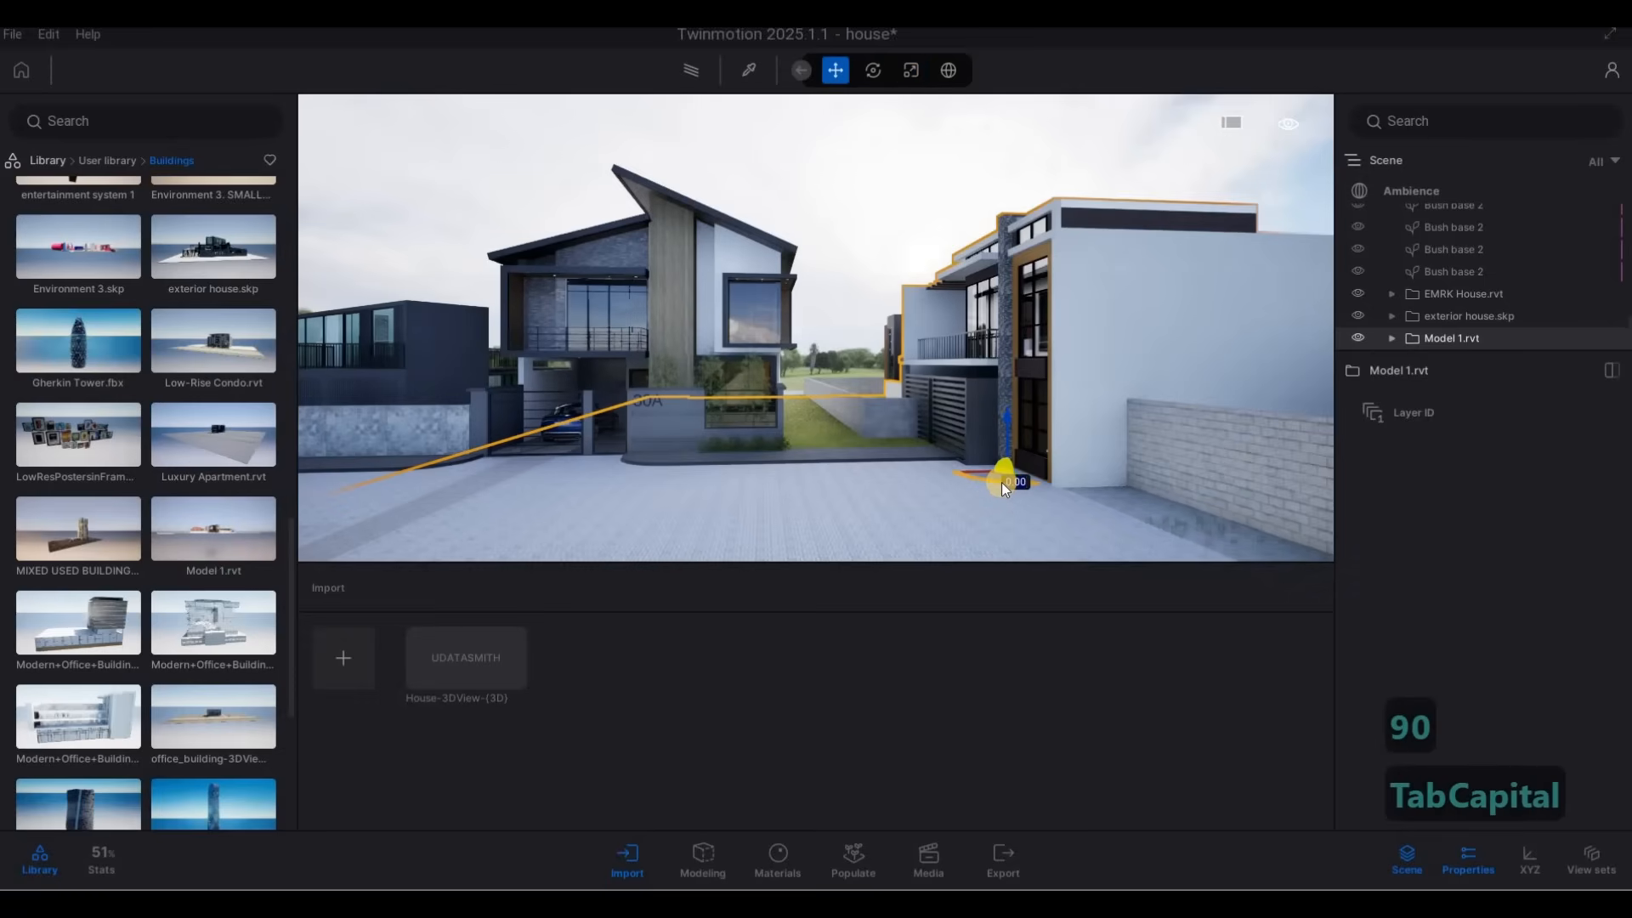
type("90")
key("Return")
scroll(929, 477, "down", 5)
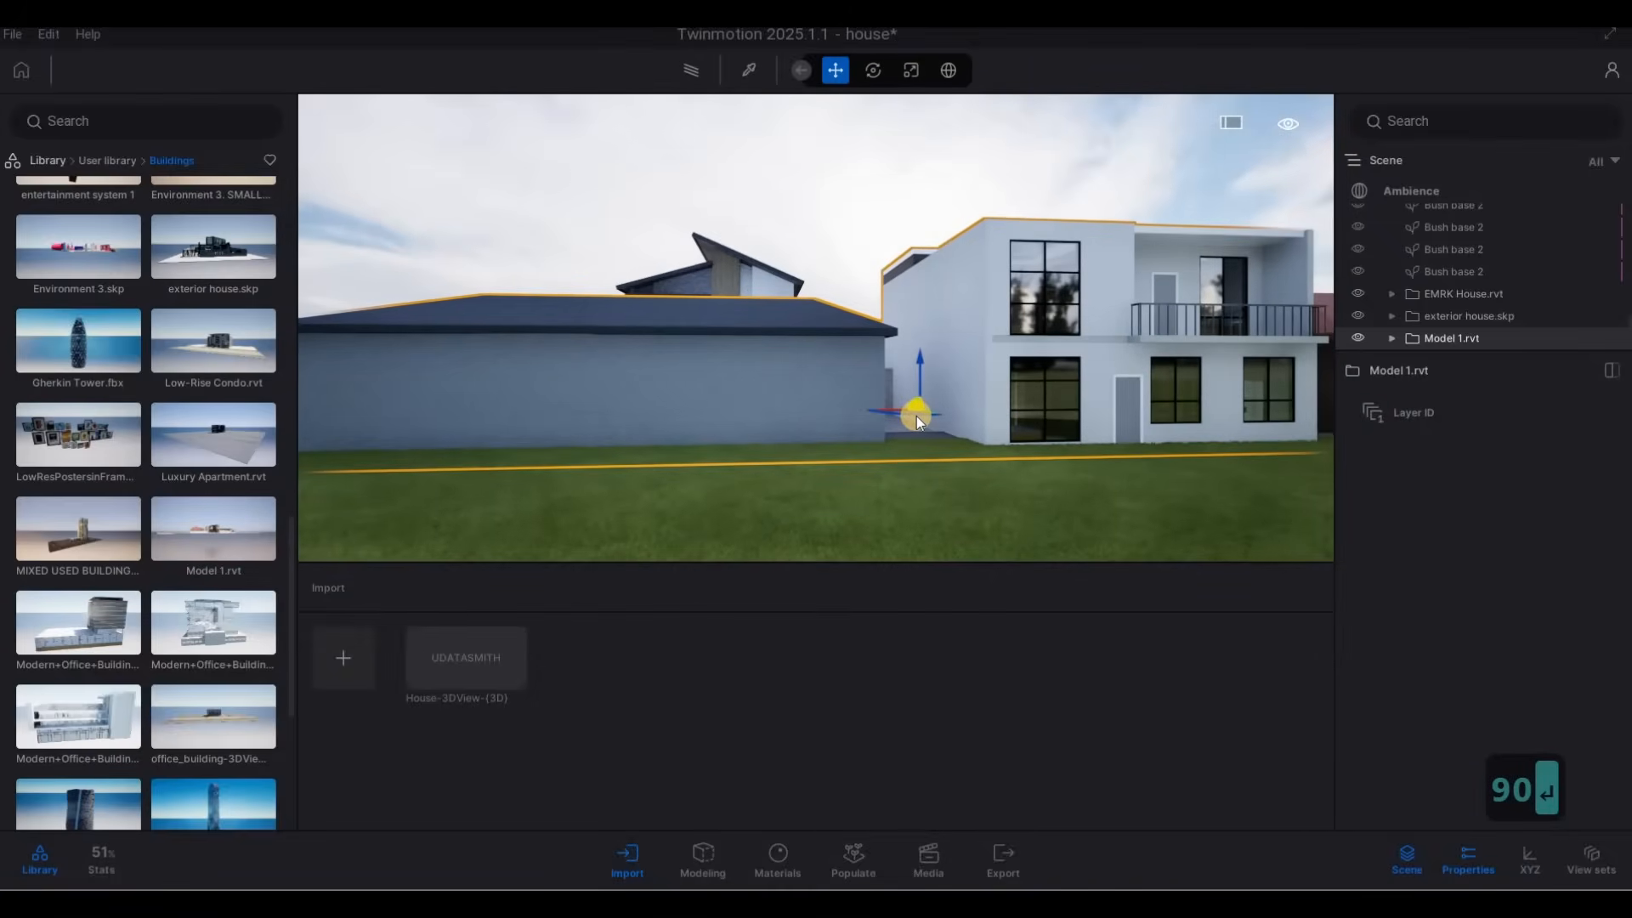
type("180")
key("Return")
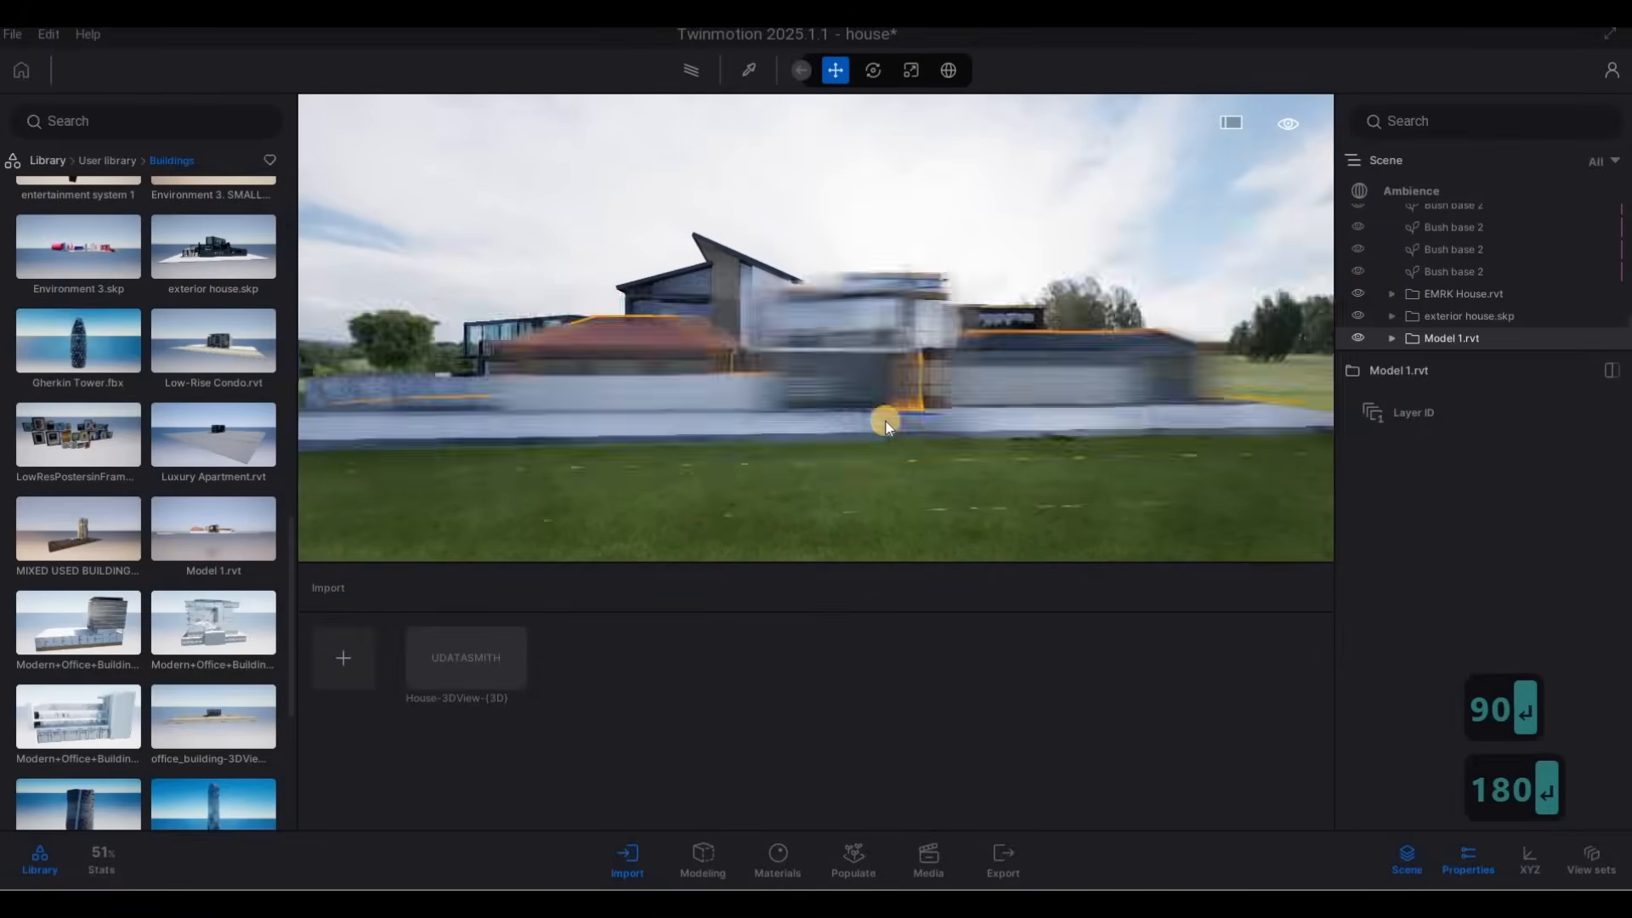
Try moving Model 1.rvt along the street to sit beside house 30A with its front on the road.
left_click_drag(901, 411, 1043, 396)
key("d")
key("w")
key("q")
key("q")
key("q")
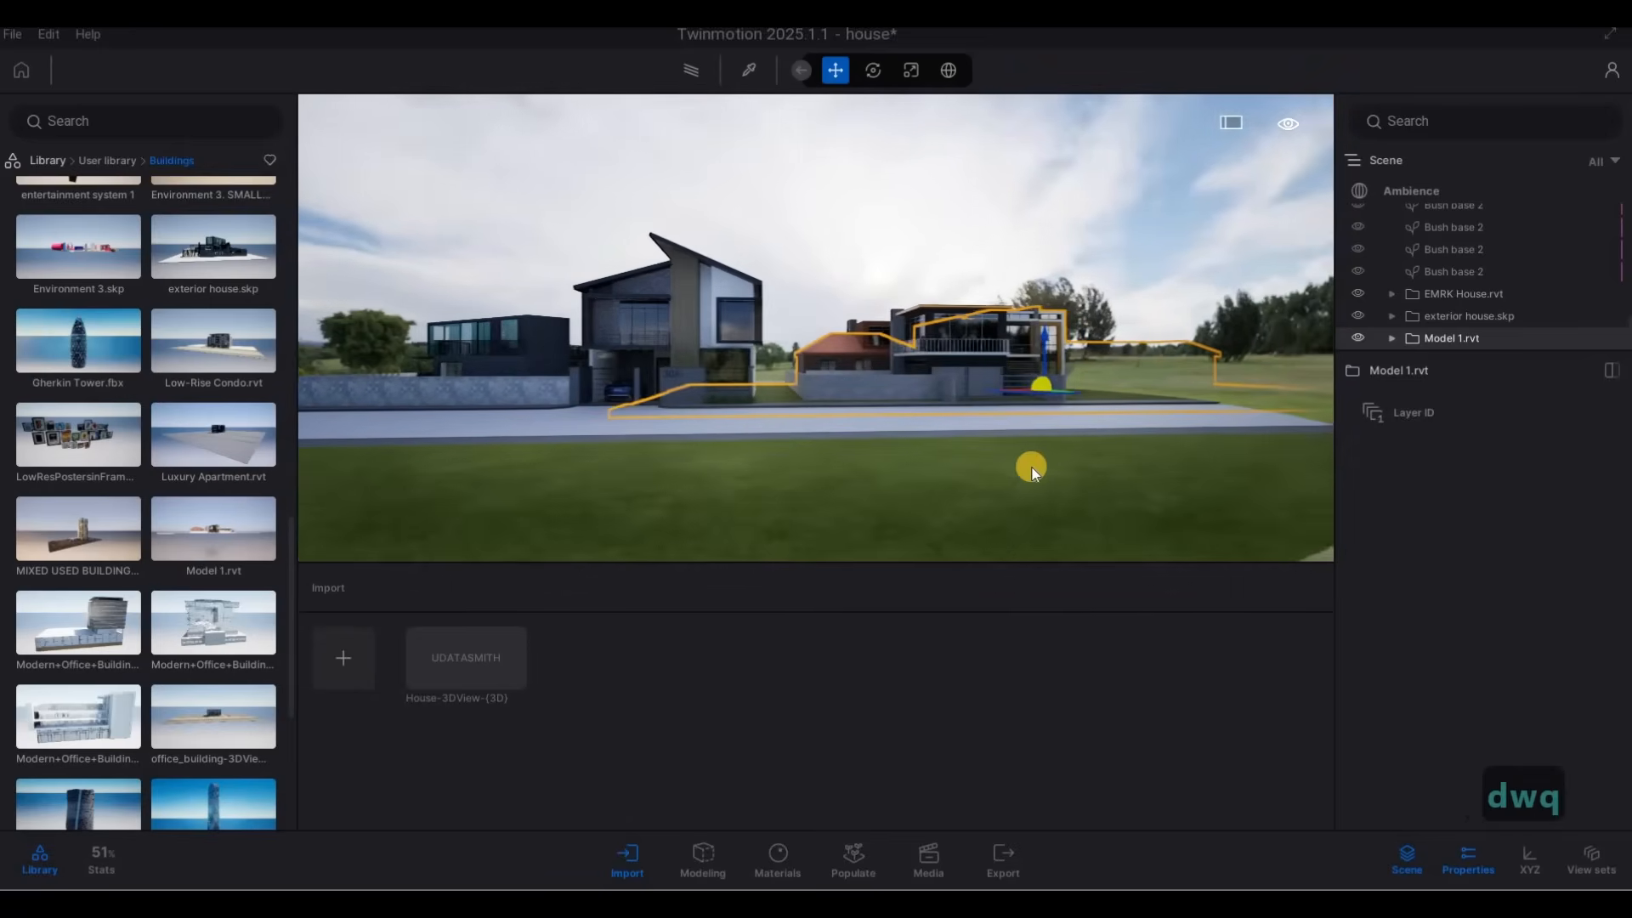
key("d")
left_click_drag(1022, 527, 1078, 532)
key("e")
key("w")
key("d")
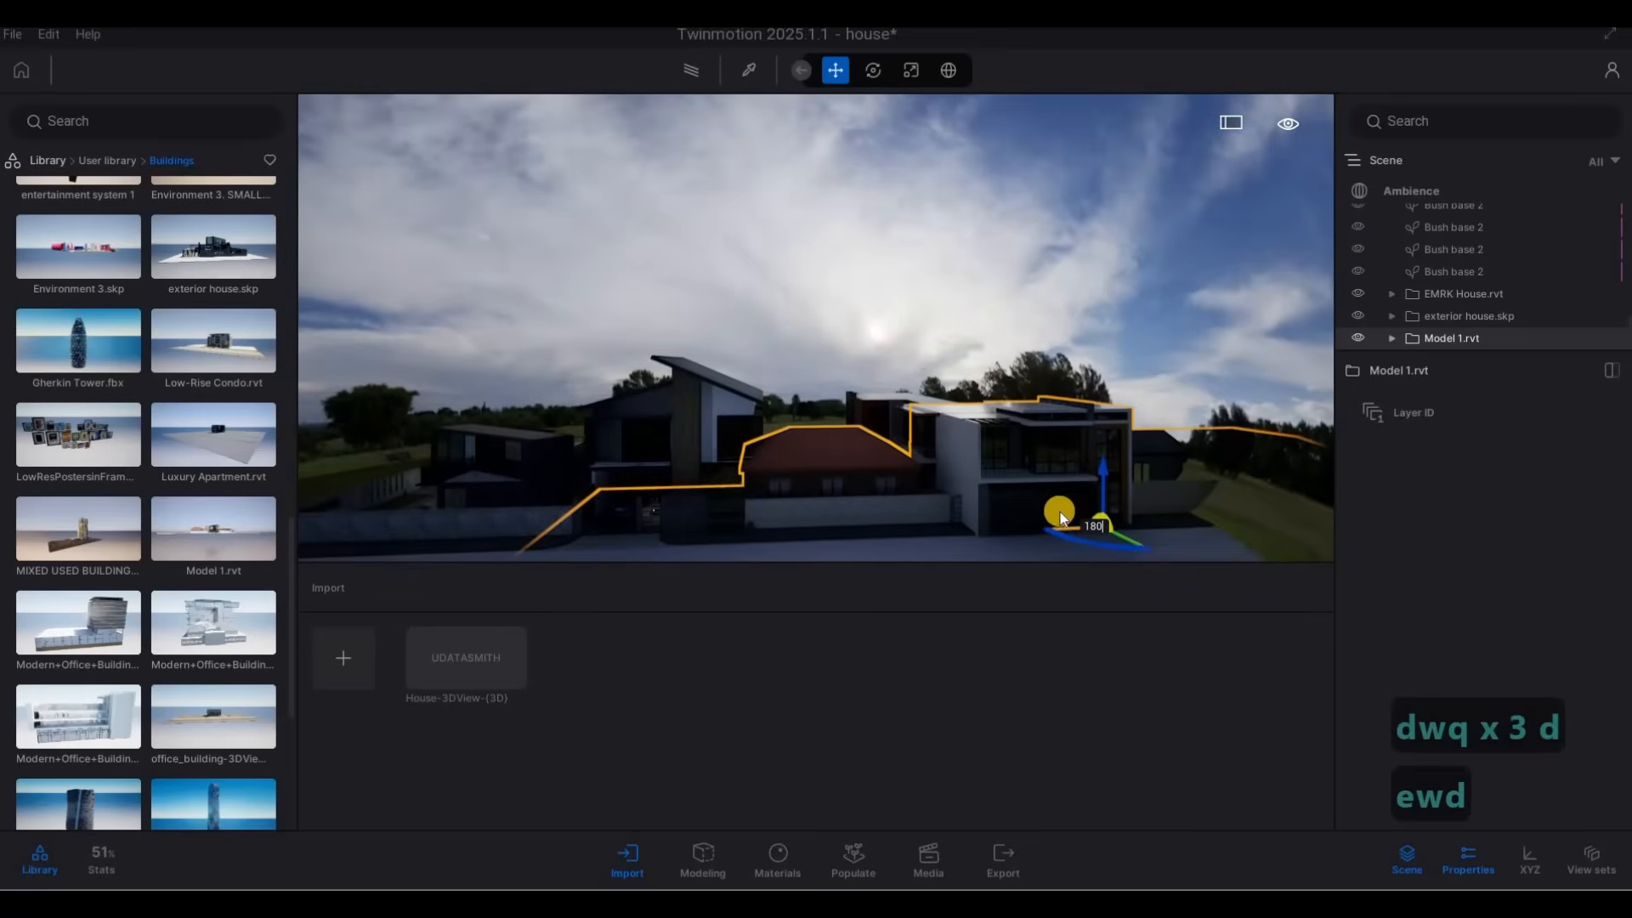
key("w")
key("e")
key("d")
key("w")
key("e")
key("a")
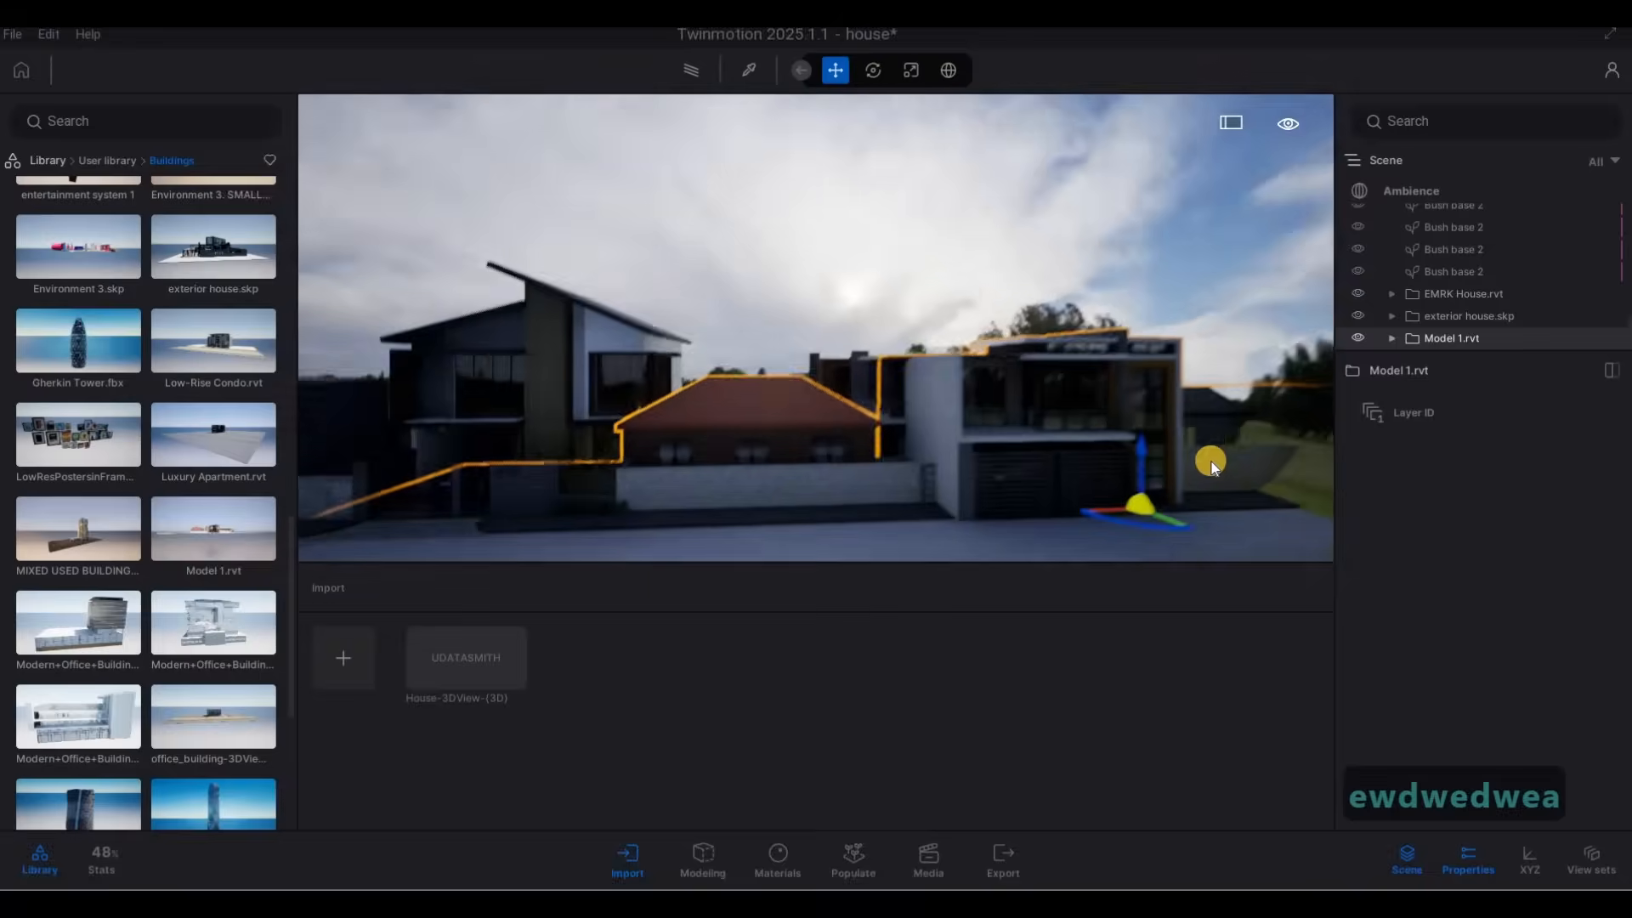
Try fitting Model 1.rvt against the sidewalk on the EMRK House.rvt lot, and delete the model from the scene.
left_click_drag(1244, 459, 1294, 456)
key("a")
key("a")
key("a")
key("a")
key("w")
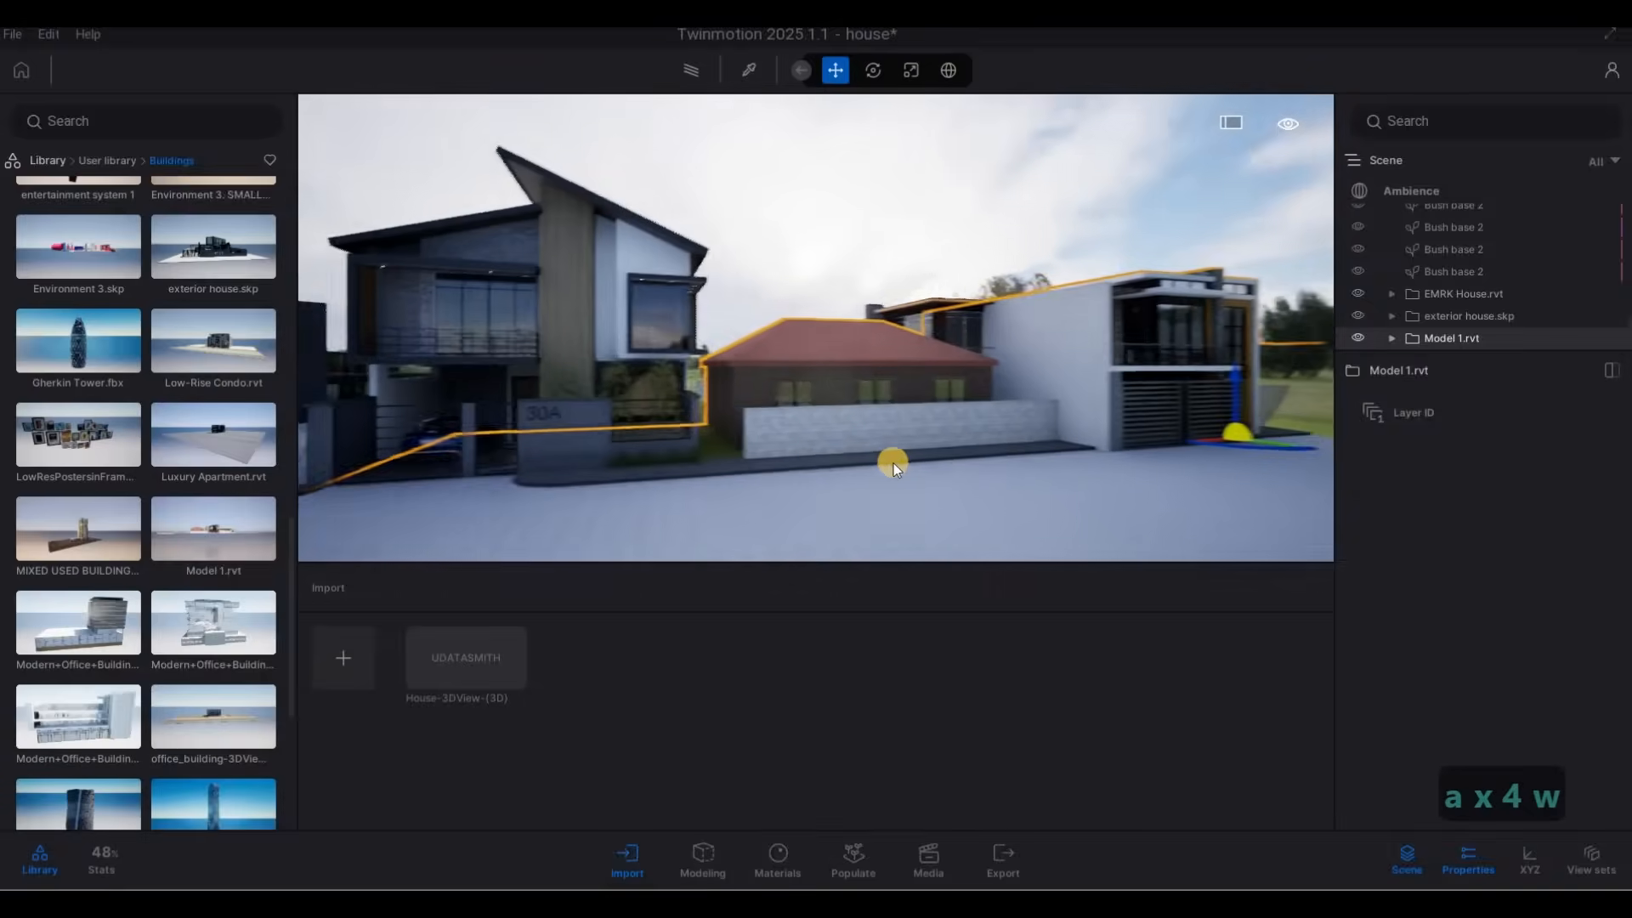
key("d")
key("d")
key("d")
key("d")
key("d")
key("d")
key("d")
key("d")
key("d")
key("d")
key("d")
key("d")
key("d")
key("d")
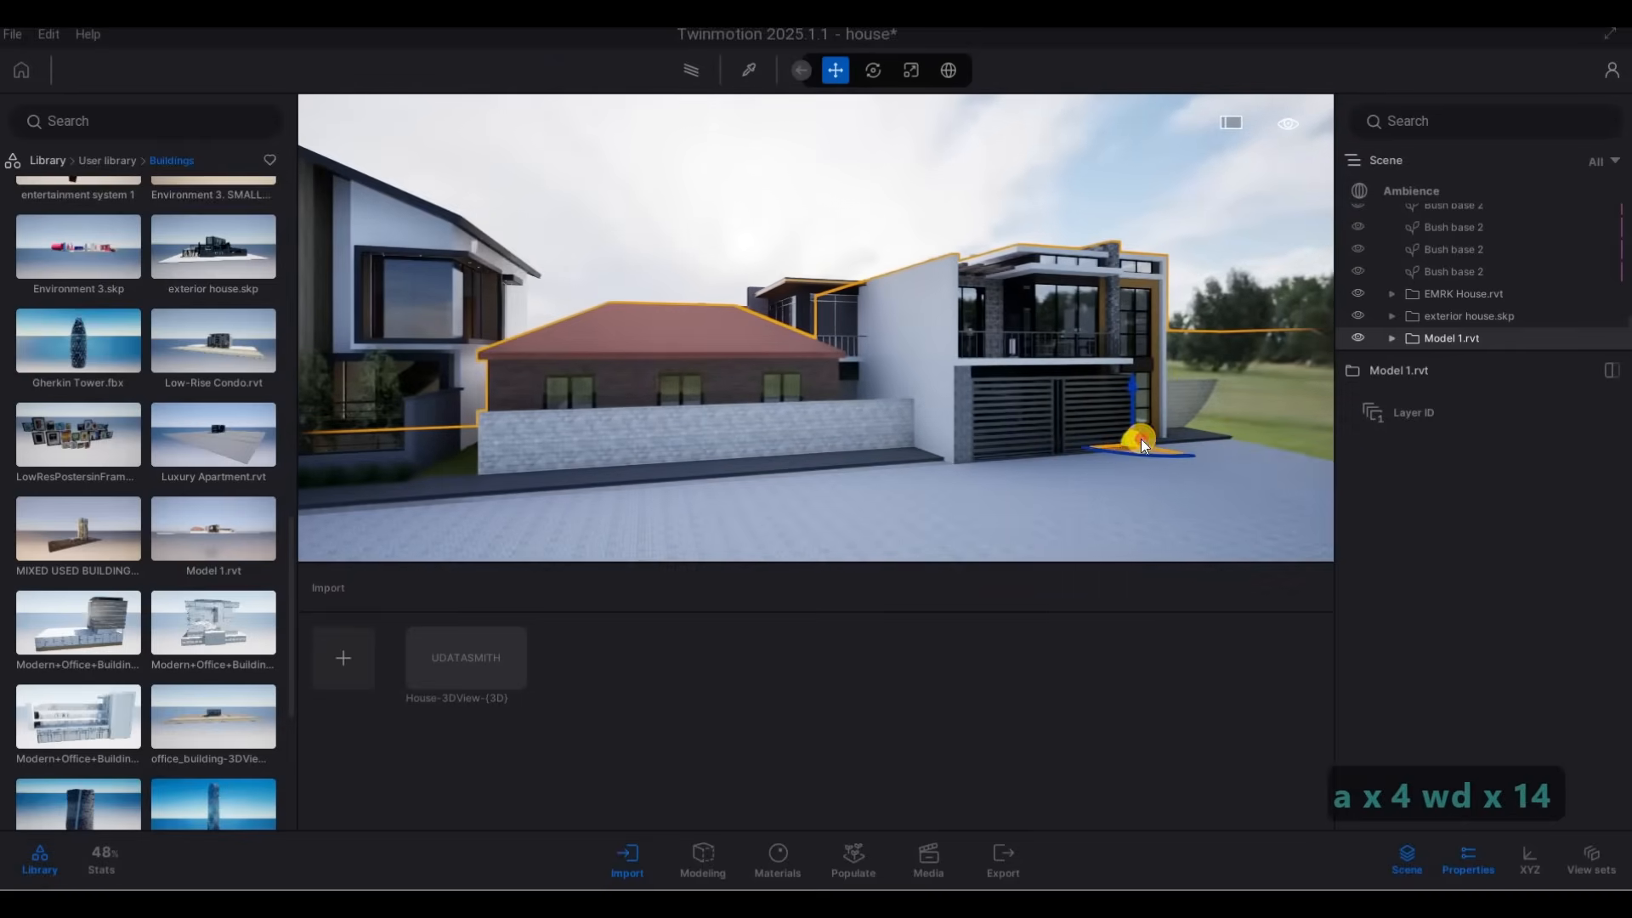
left_click_drag(1110, 437, 901, 494)
key("Delete")
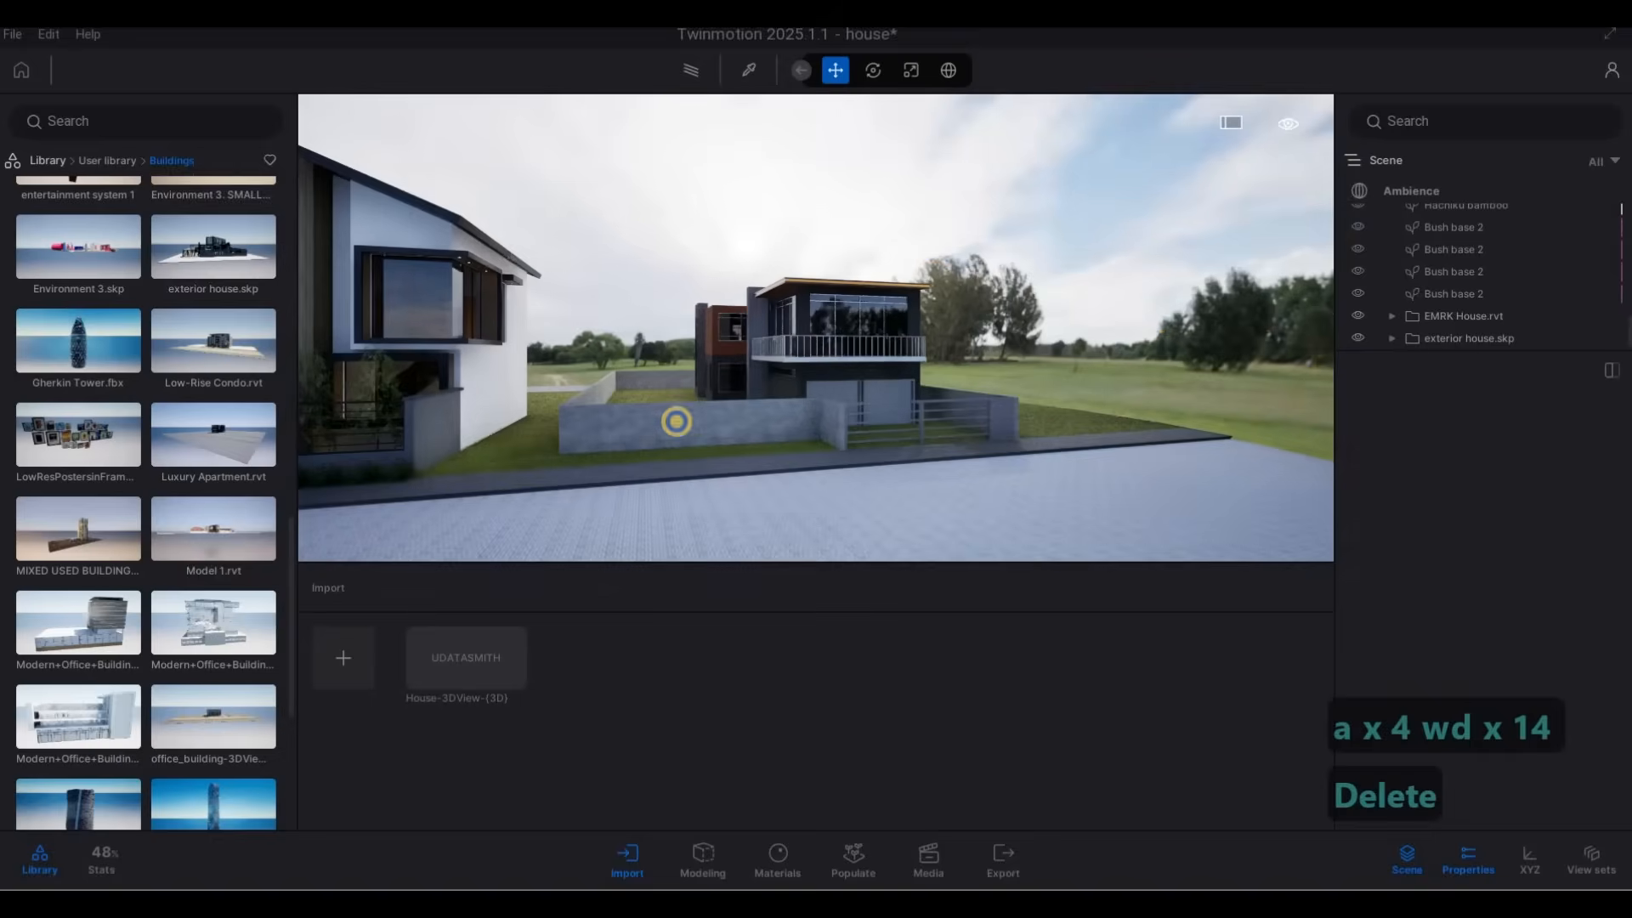
Examine the street front of house 30A, its two neighbours and the grass gap beside its side wall.
key("a")
key("e")
key("w")
key("q")
key("a")
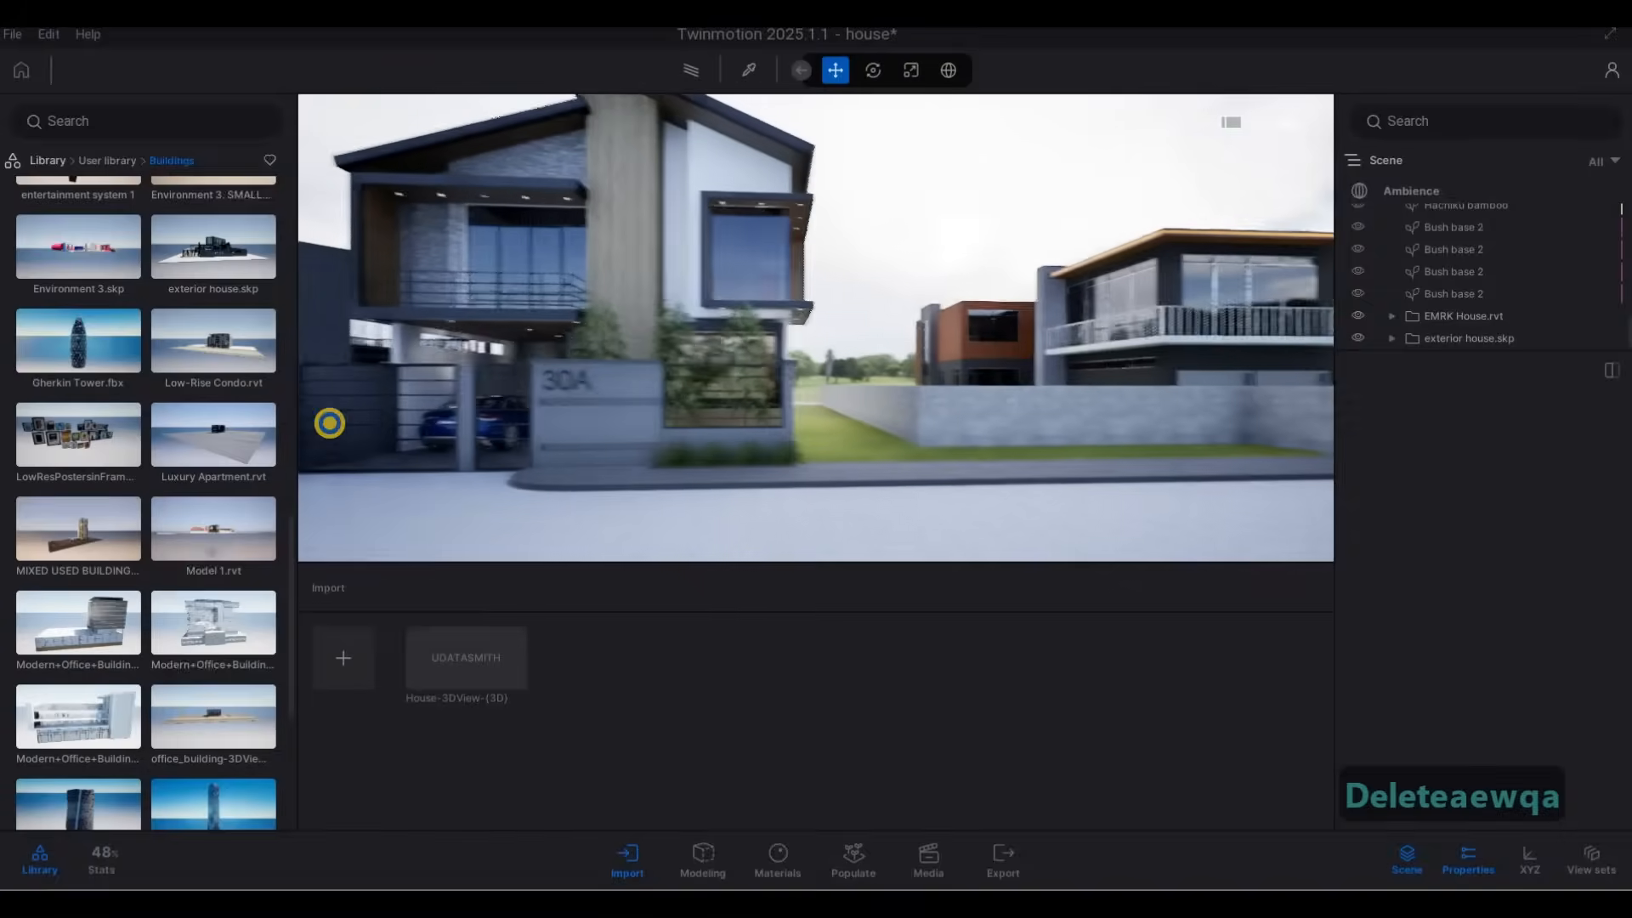
key("s")
key("d")
key("a")
key("a")
key("a")
key("a")
key("a")
key("a")
key("a")
key("a")
key("a")
key("a")
key("a")
key("a")
key("a")
key("d")
key("d")
key("d")
key("d")
key("d")
key("d")
key("d")
key("d")
key("d")
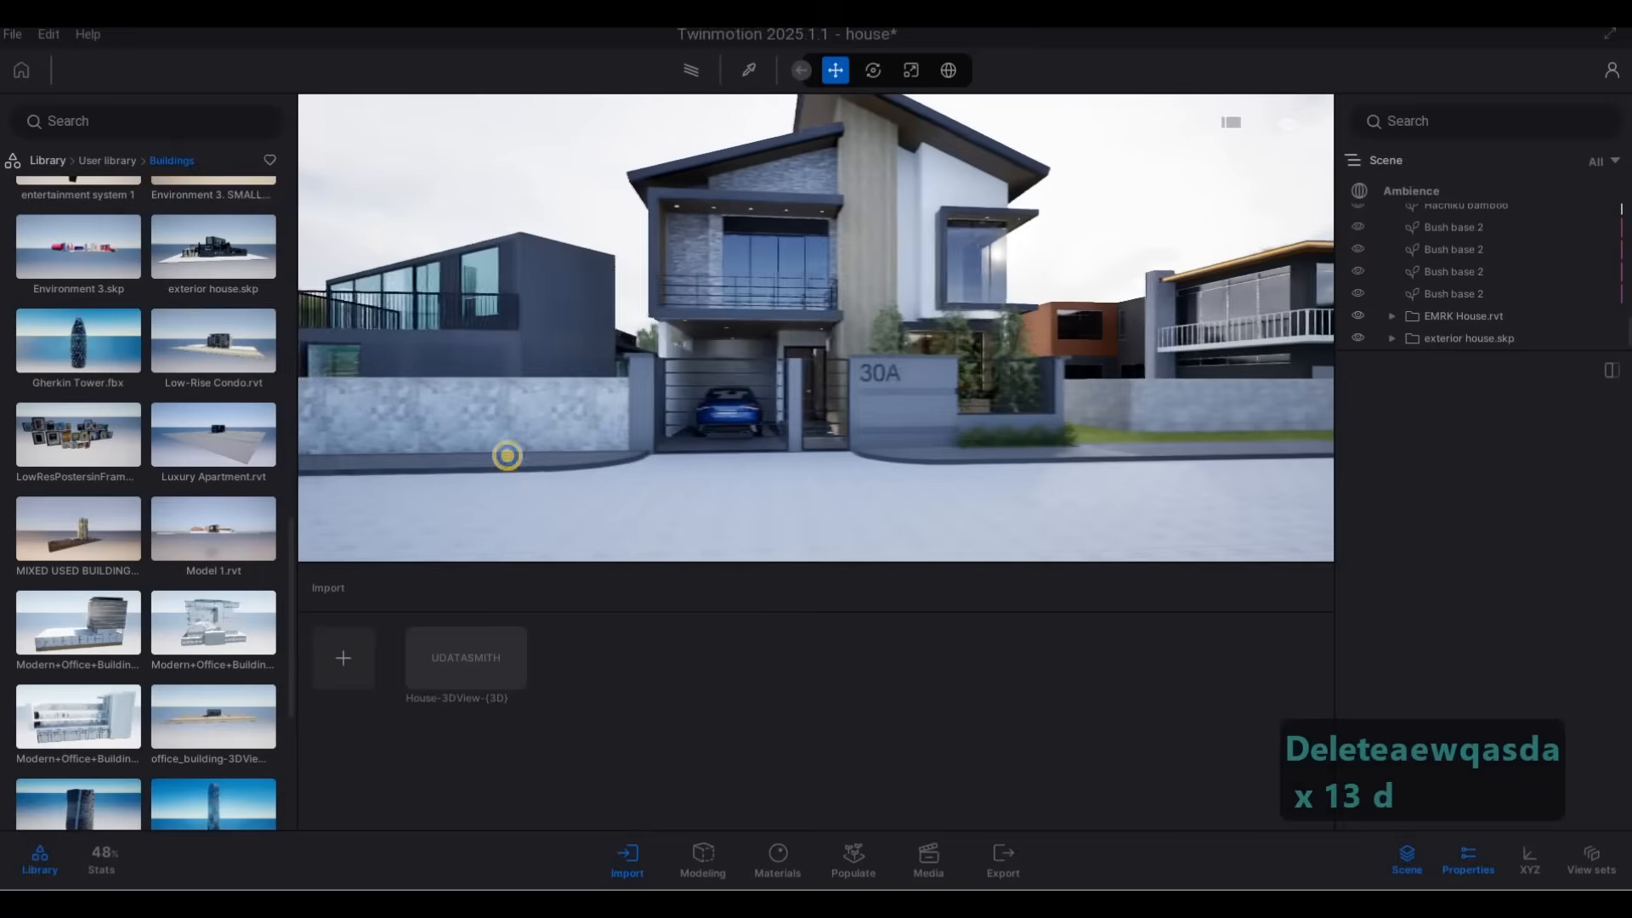
key("w")
key("d")
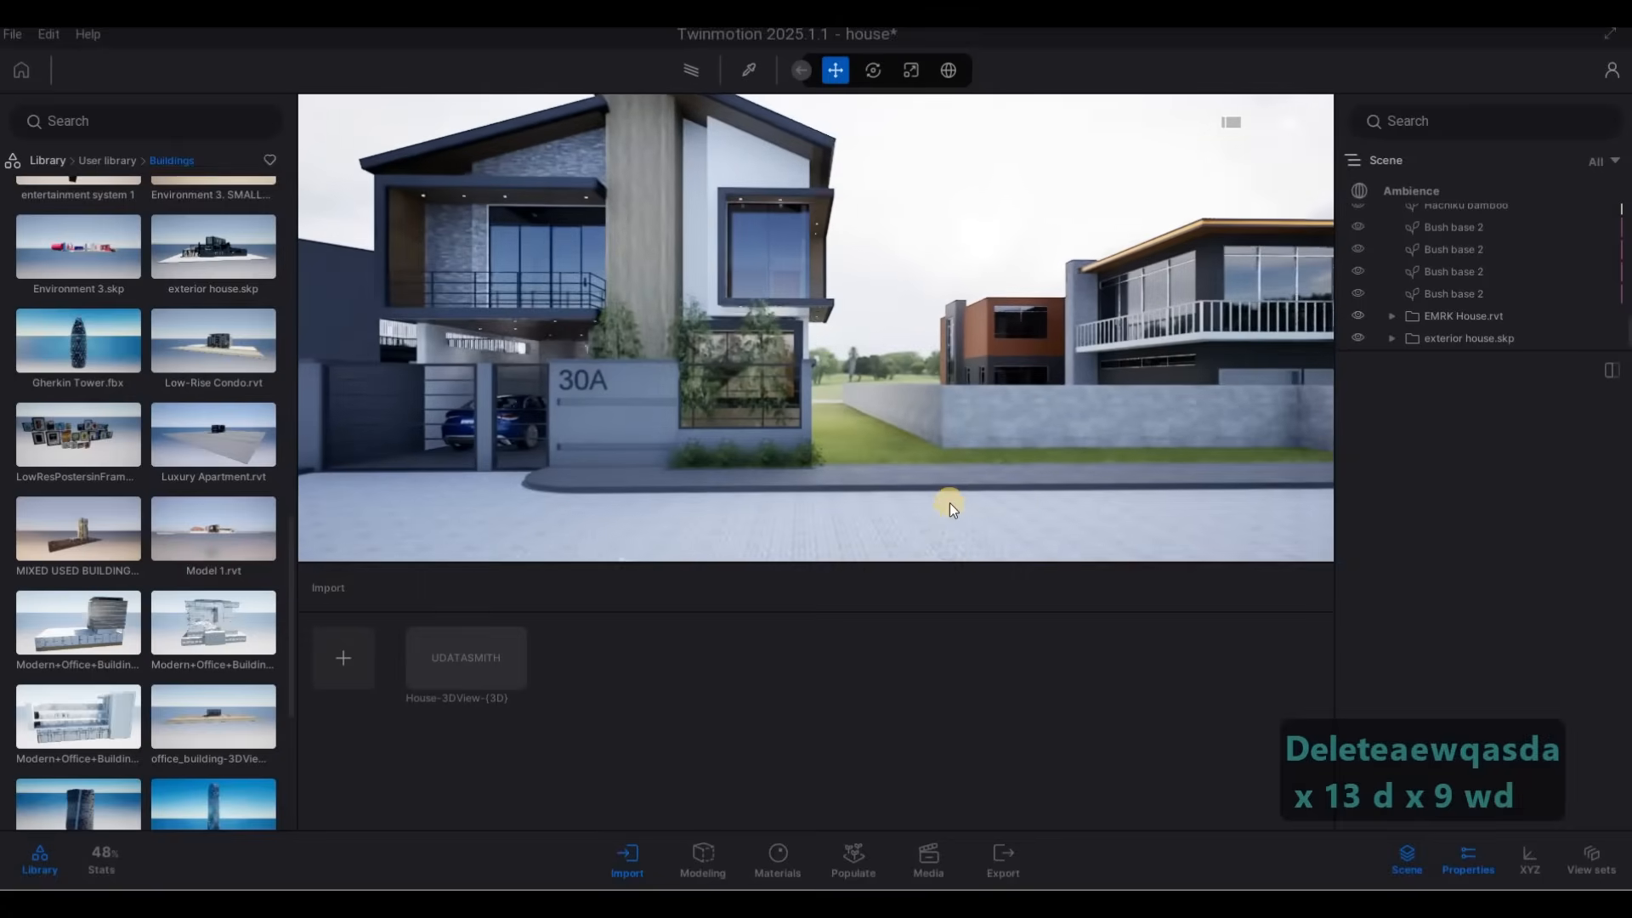
key("d")
right_click_drag(891, 339, 492, 271)
key("a")
key("w")
key("a")
key("d")
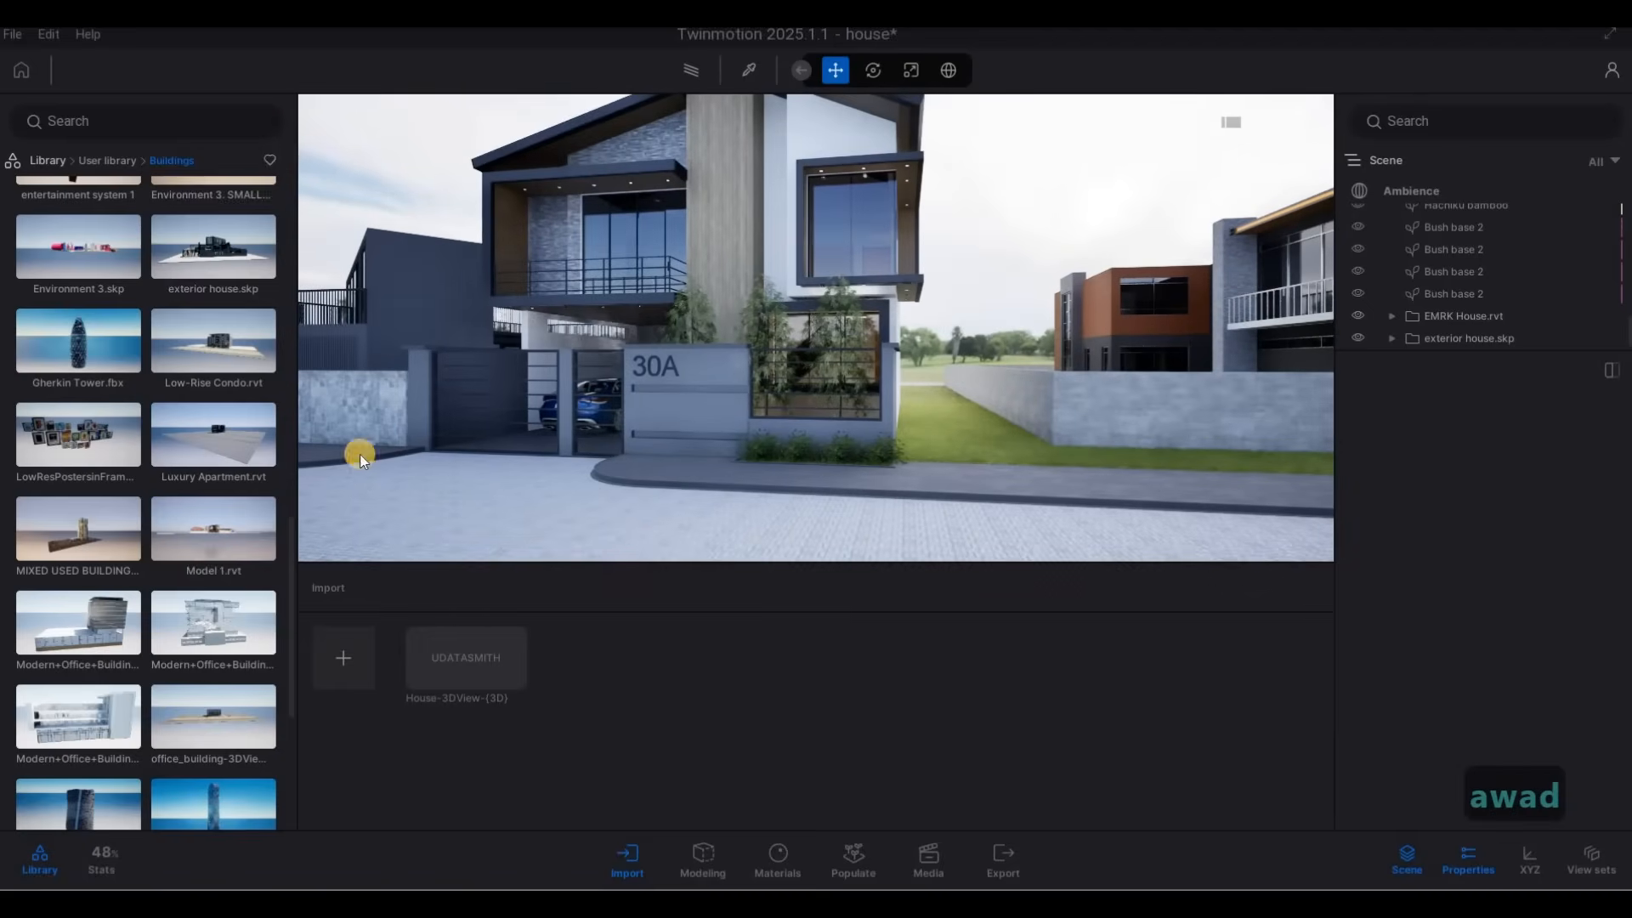
Open the Trees category of the Vegetation library.
left_click(41, 159)
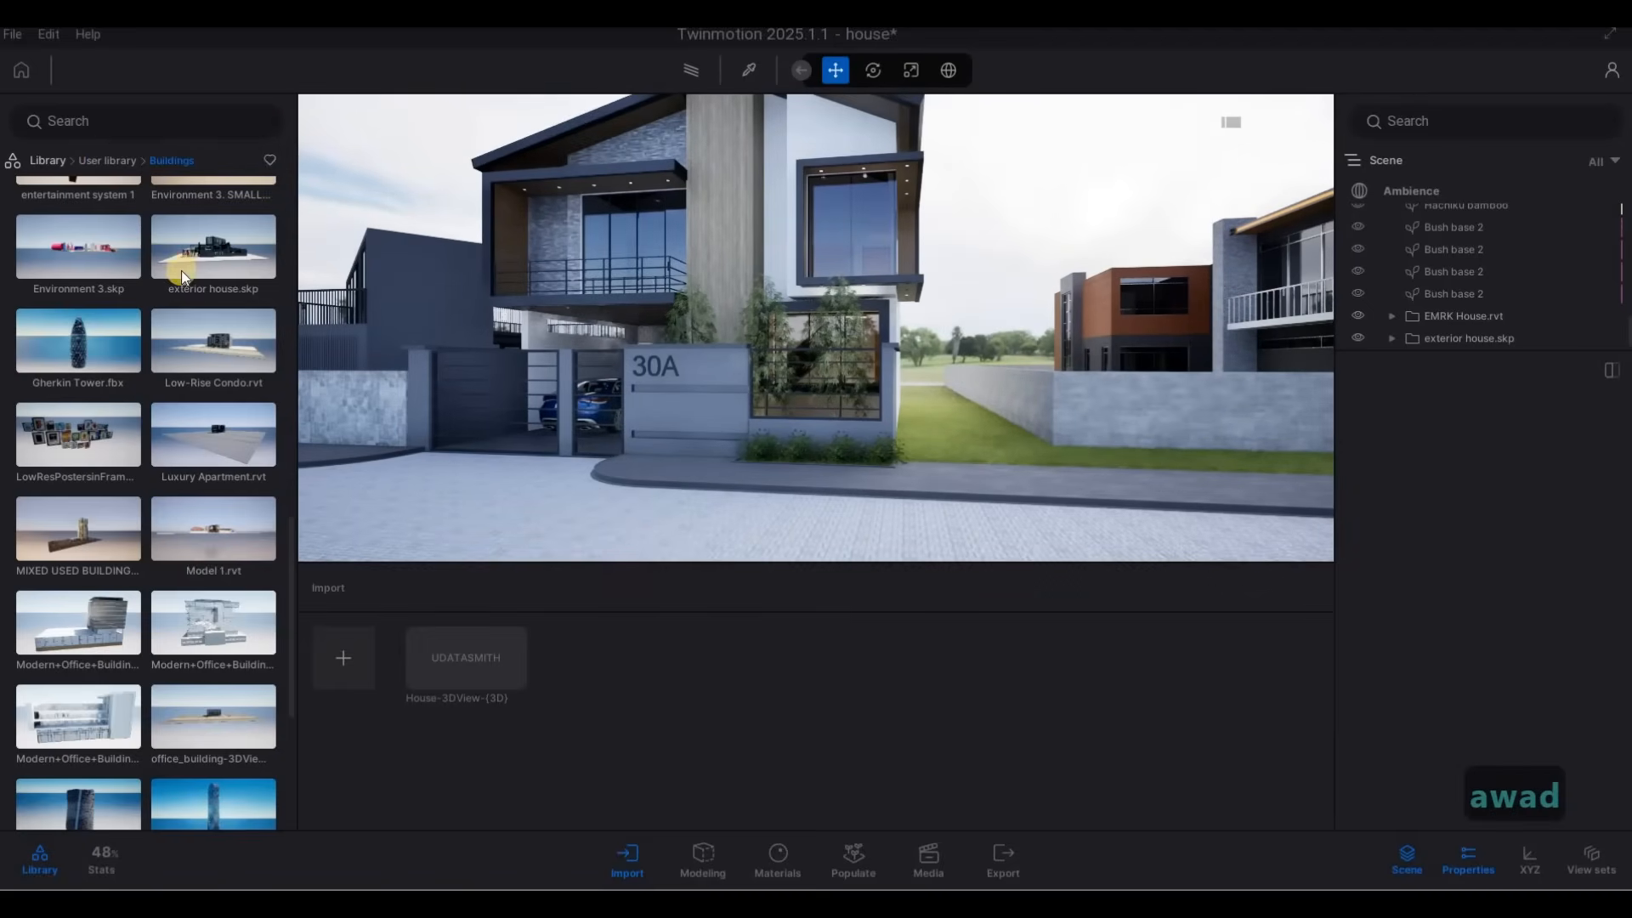
left_click(204, 241)
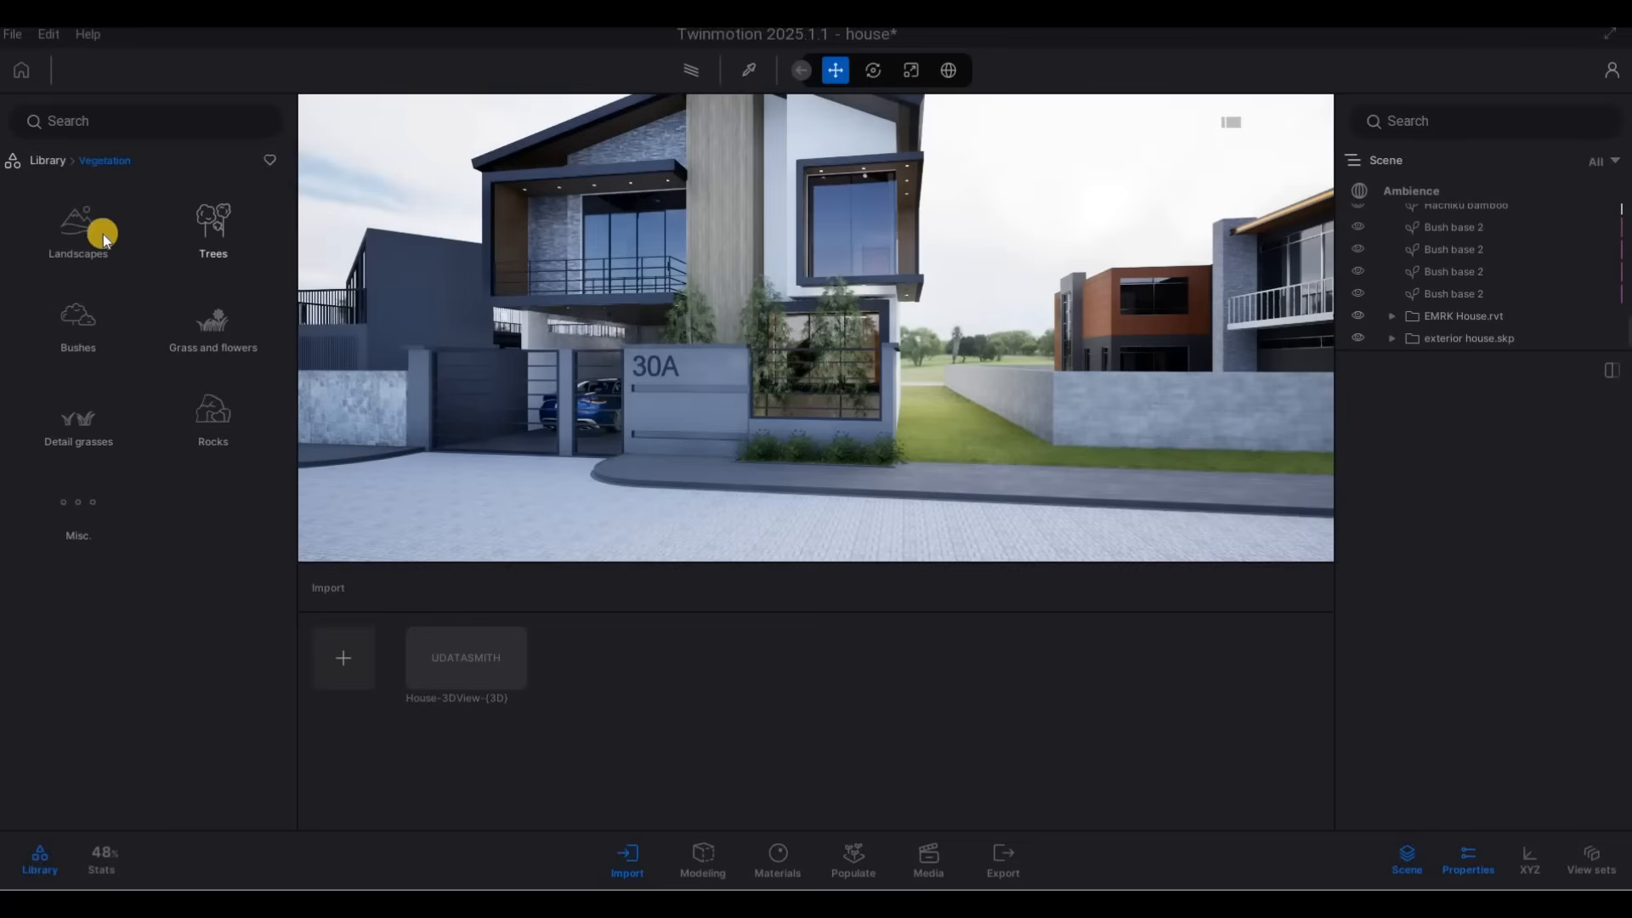
left_click(208, 233)
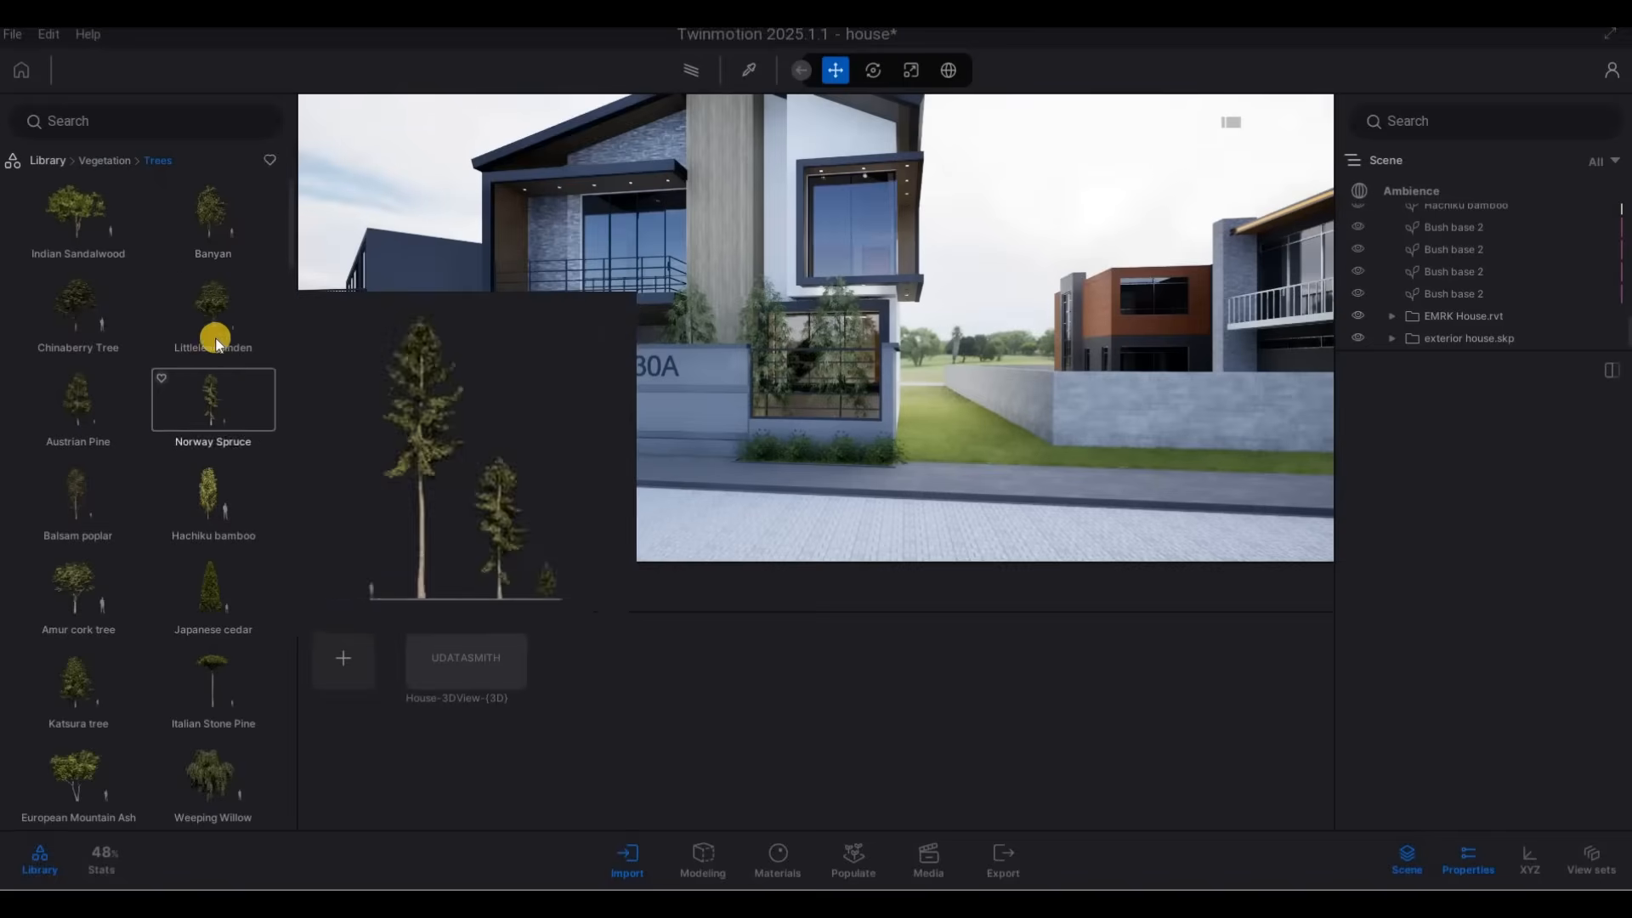
Try out a Banyan and a Weeping Willow in front of the gap between house 30A and its neighbour.
left_click_drag(840, 358, 1005, 425)
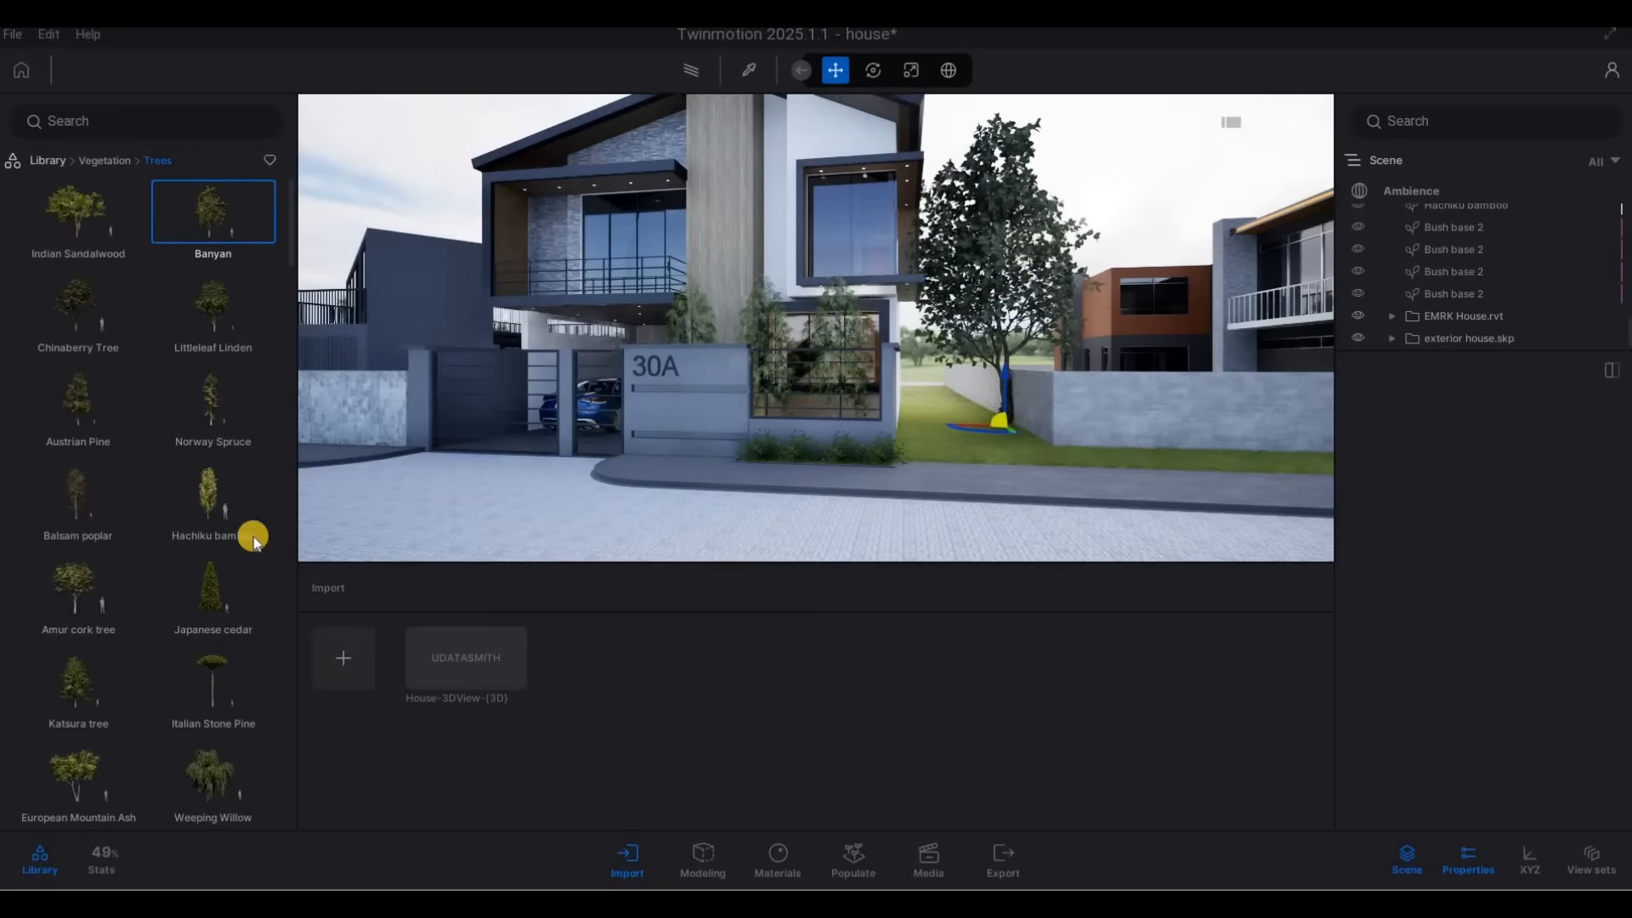
mouse_move(224, 593)
scroll(219, 645, "down", 5)
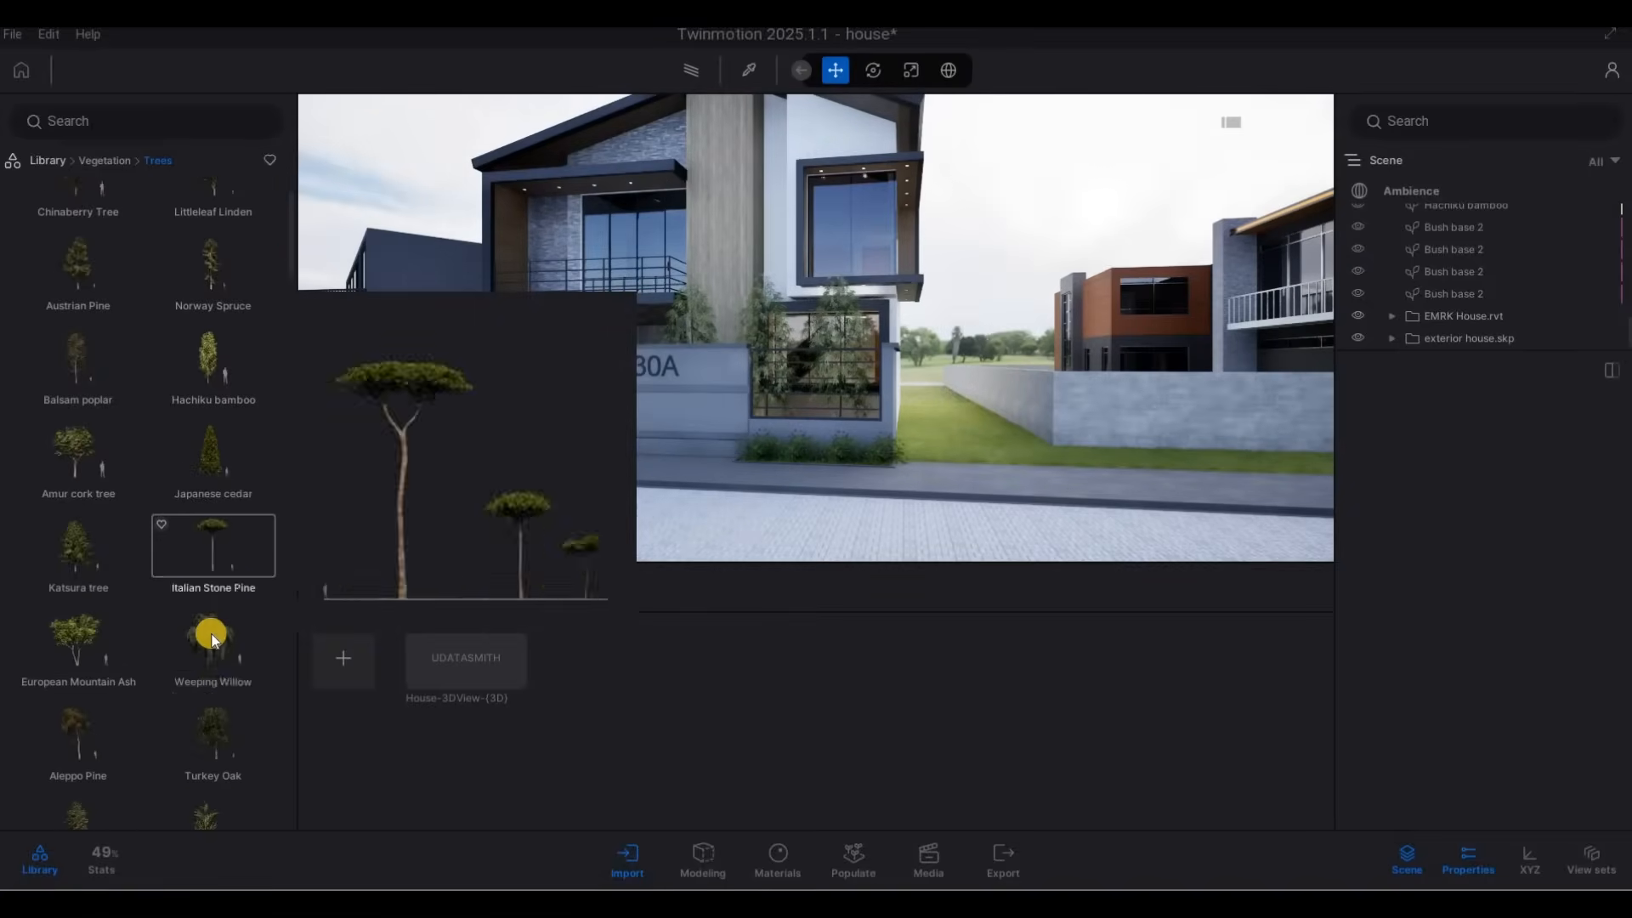
left_click_drag(219, 653, 893, 506)
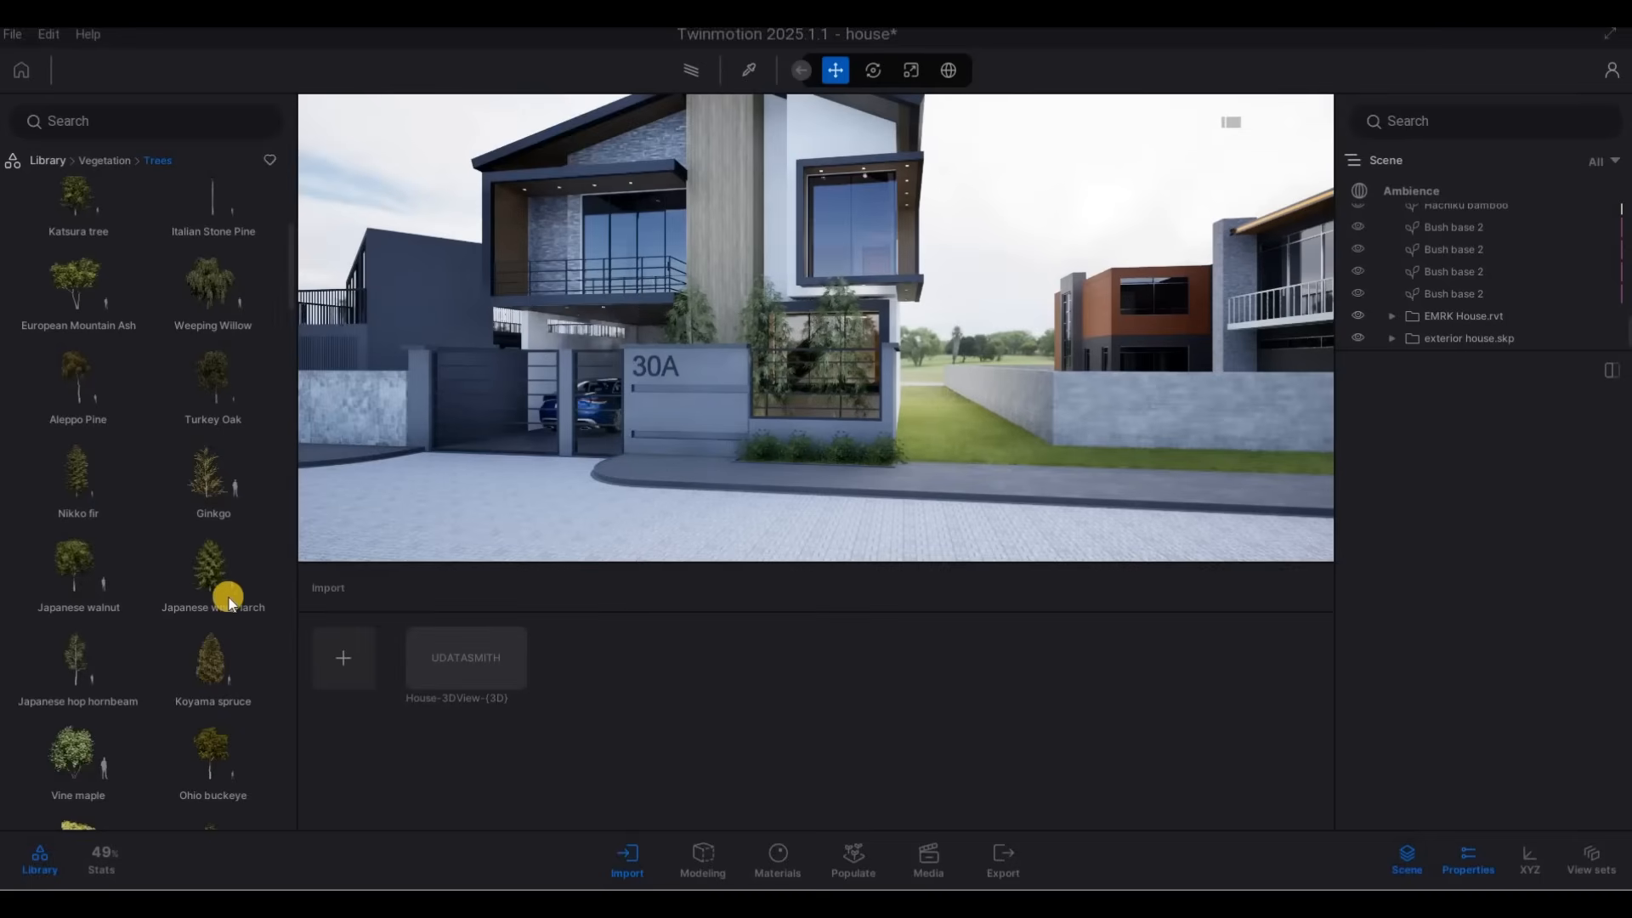
Place Koyama spruce trees on the neighbouring lot, just inside the boundary wall that faces house 30A.
left_click_drag(212, 659, 1006, 427)
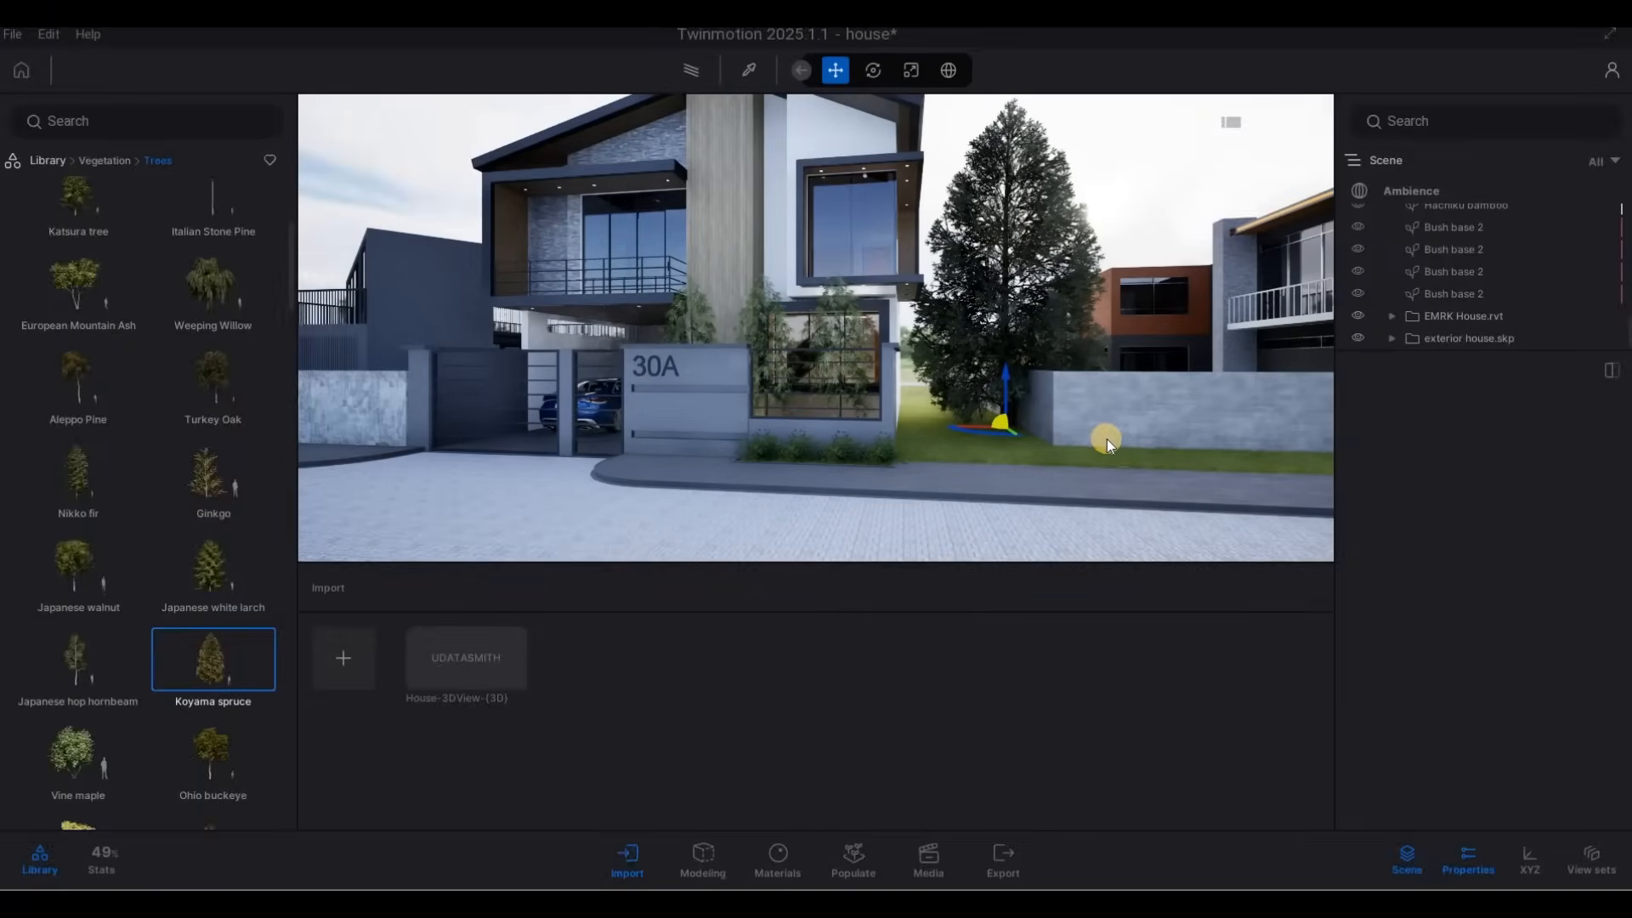
key("w")
key("d")
key("q")
key("s")
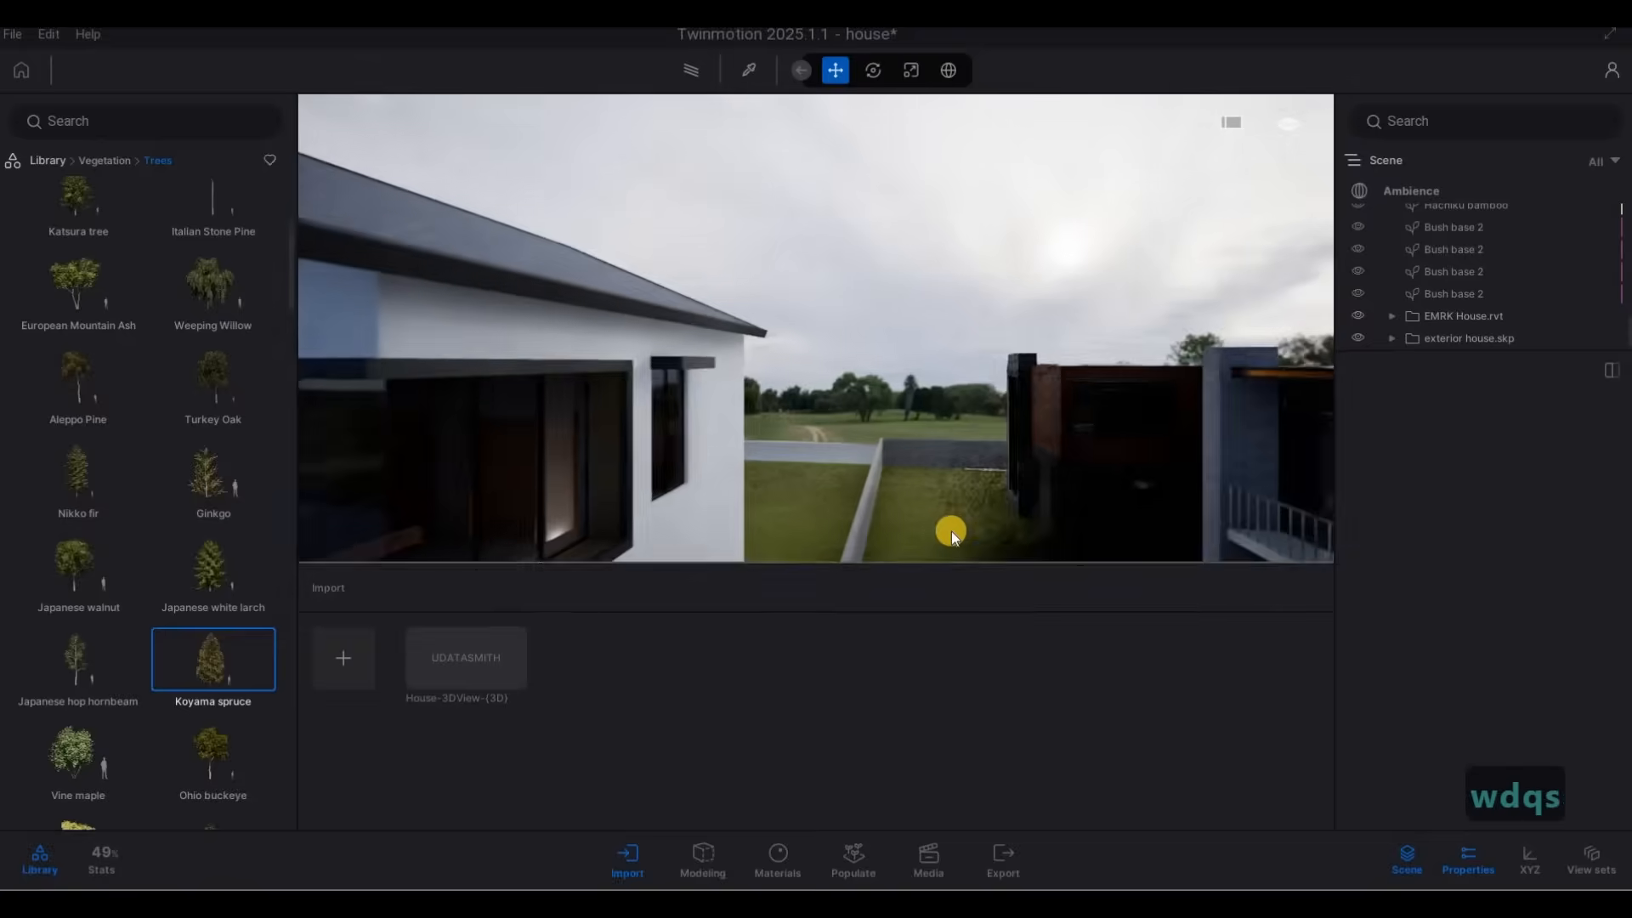
key("e")
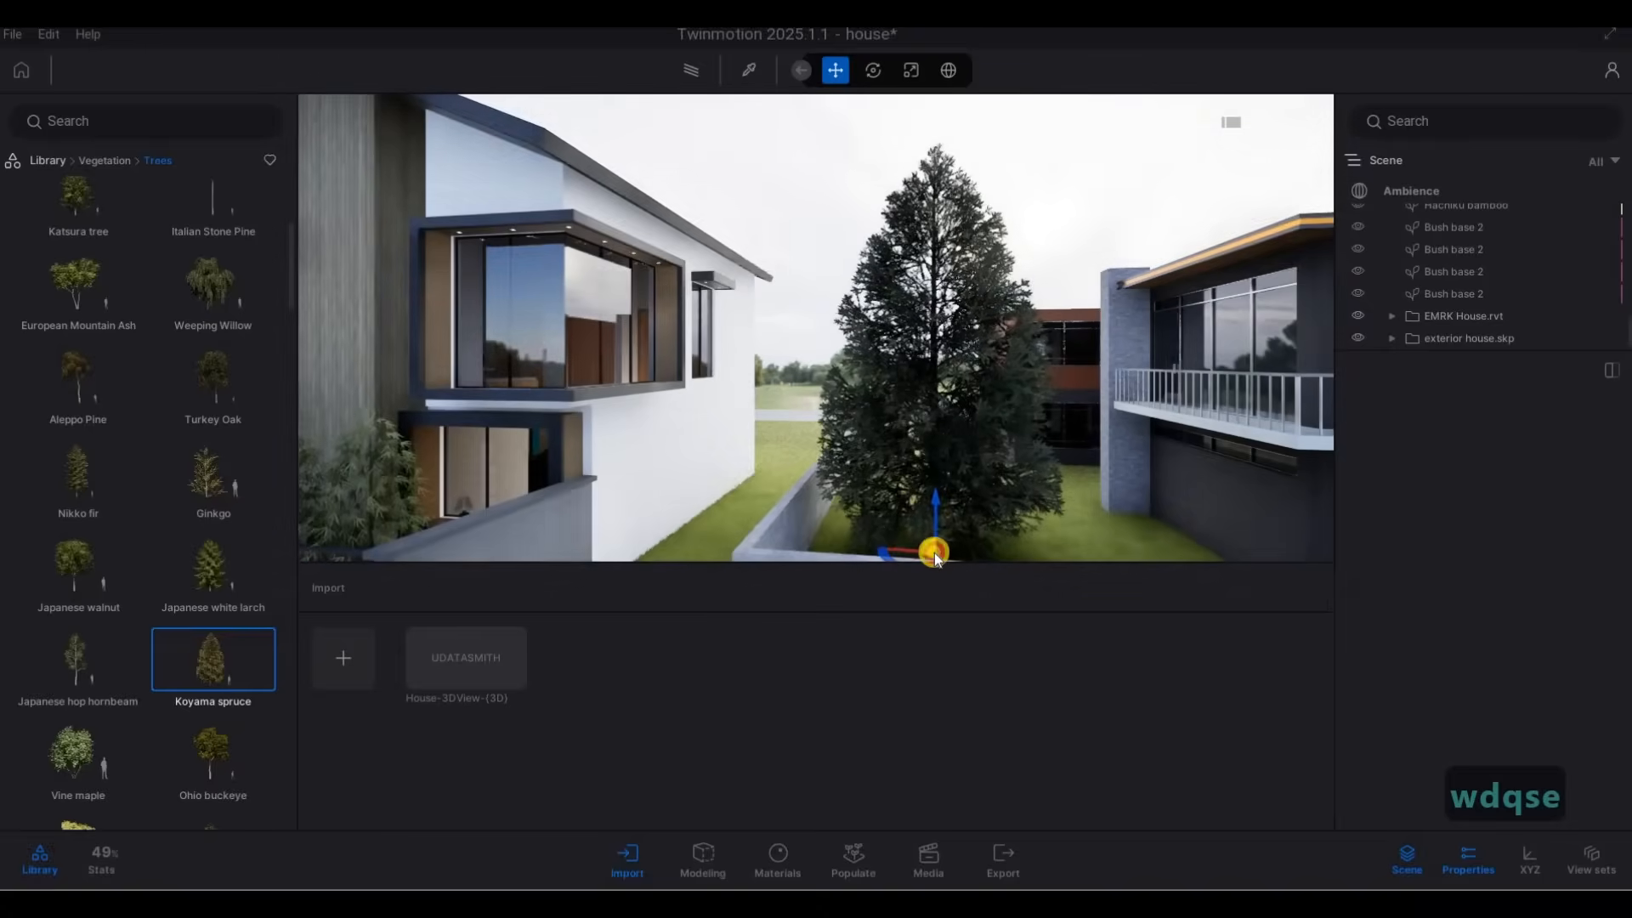
key("a")
key("w")
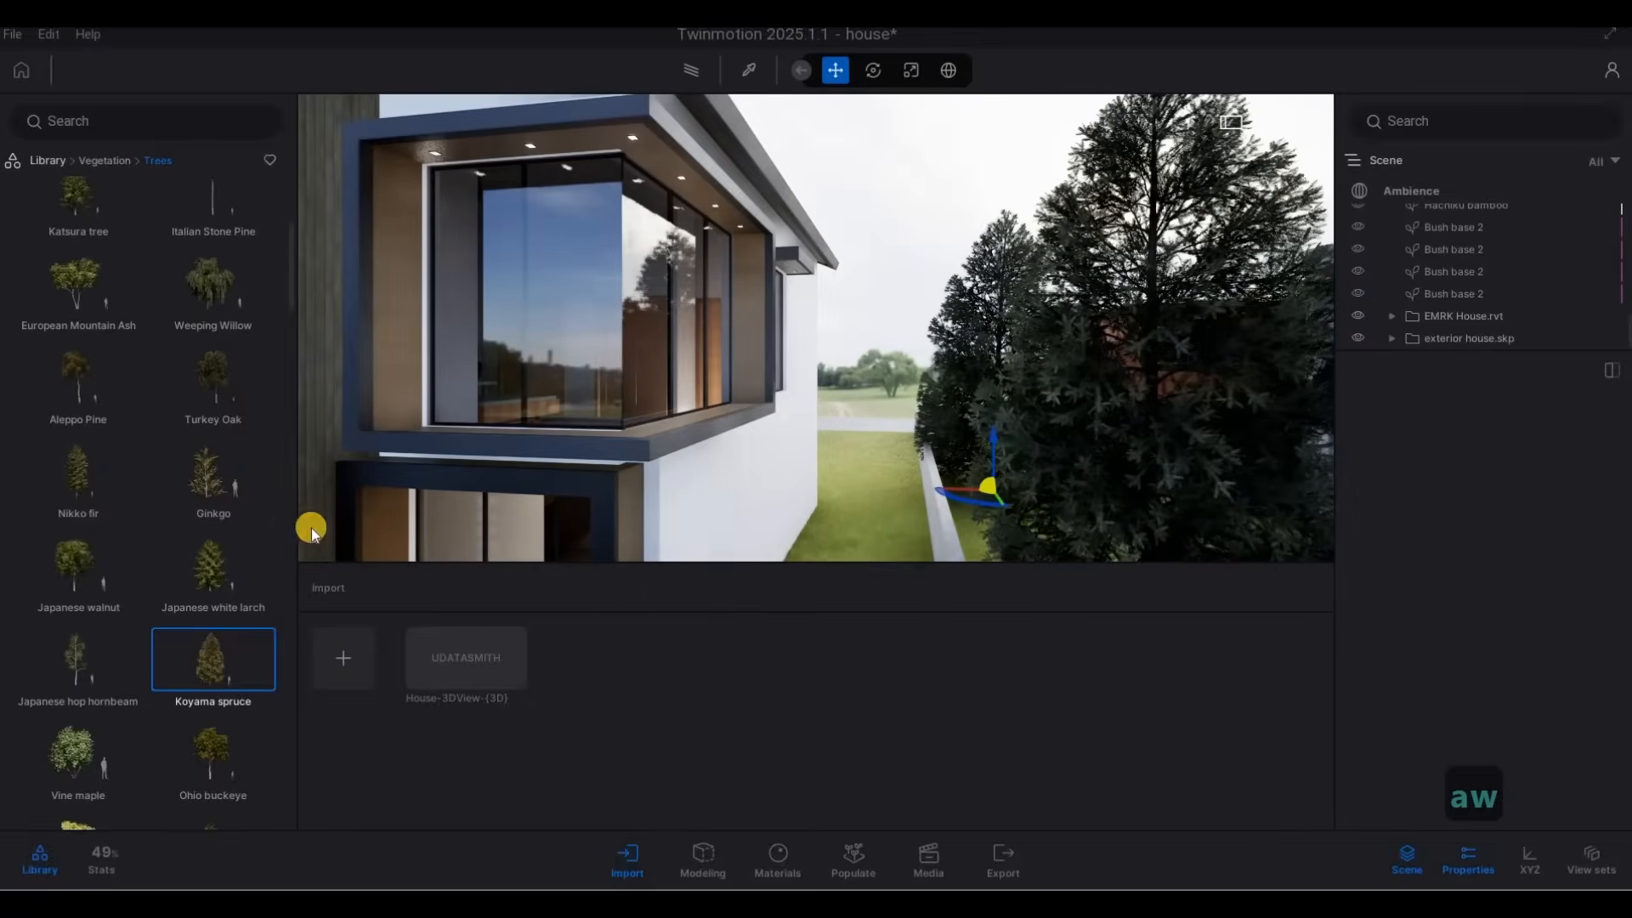
Plant a row of Japanese hop hornbeam trees along the grass strip between house 30A and the neighbour's wall, and end the placement.
left_click_drag(79, 644, 884, 493)
key("s")
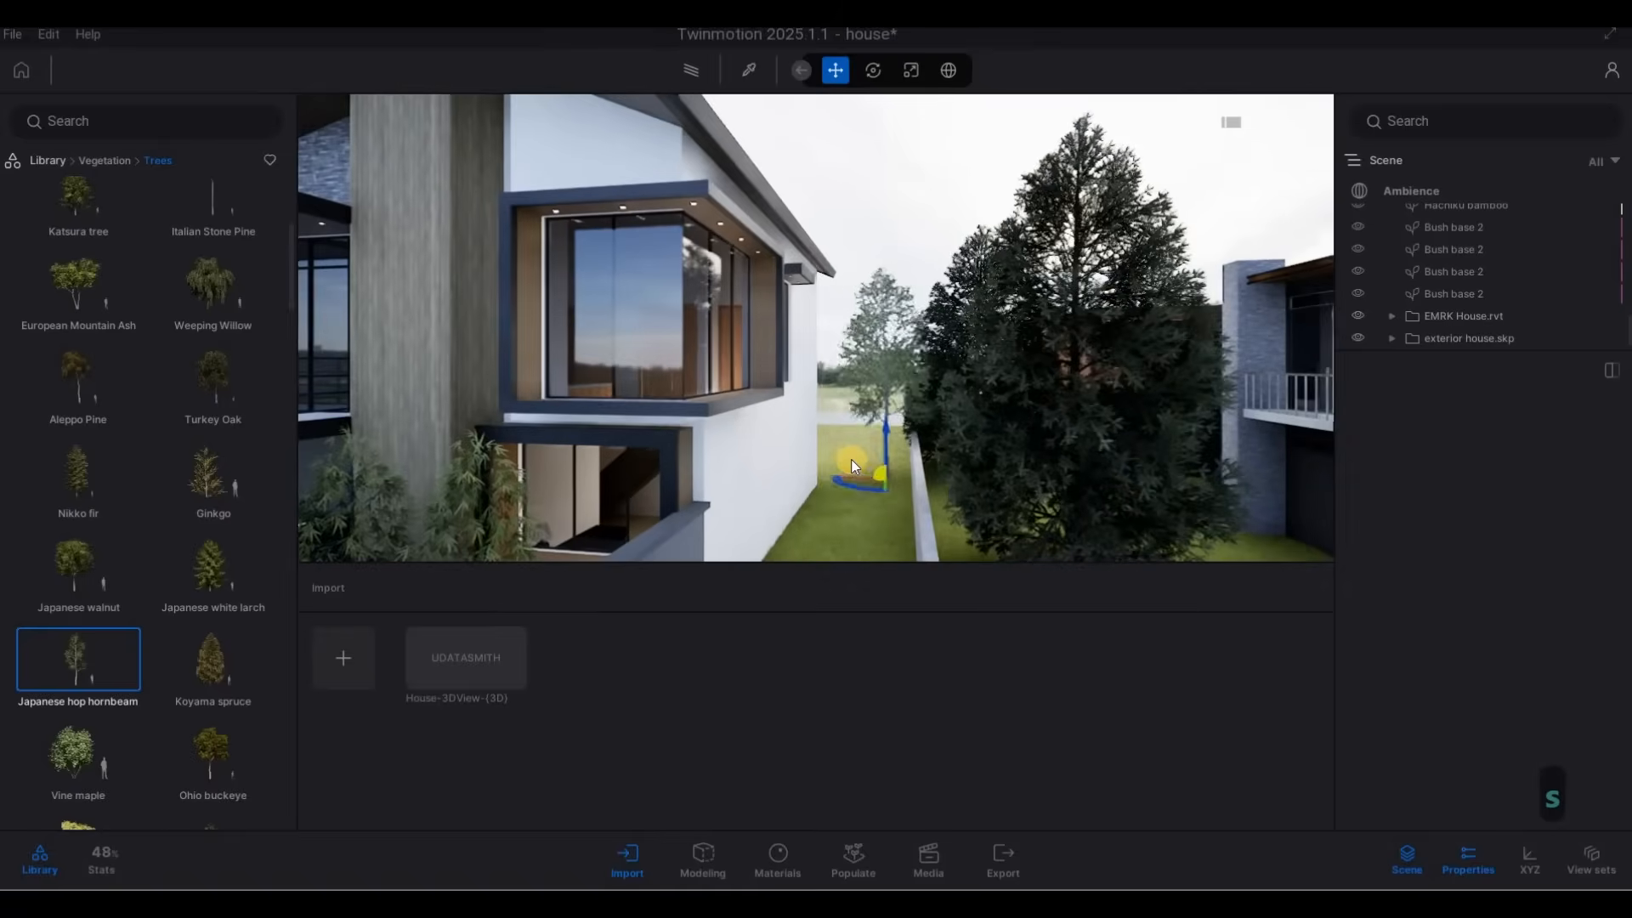
left_click(845, 457)
left_click(880, 461)
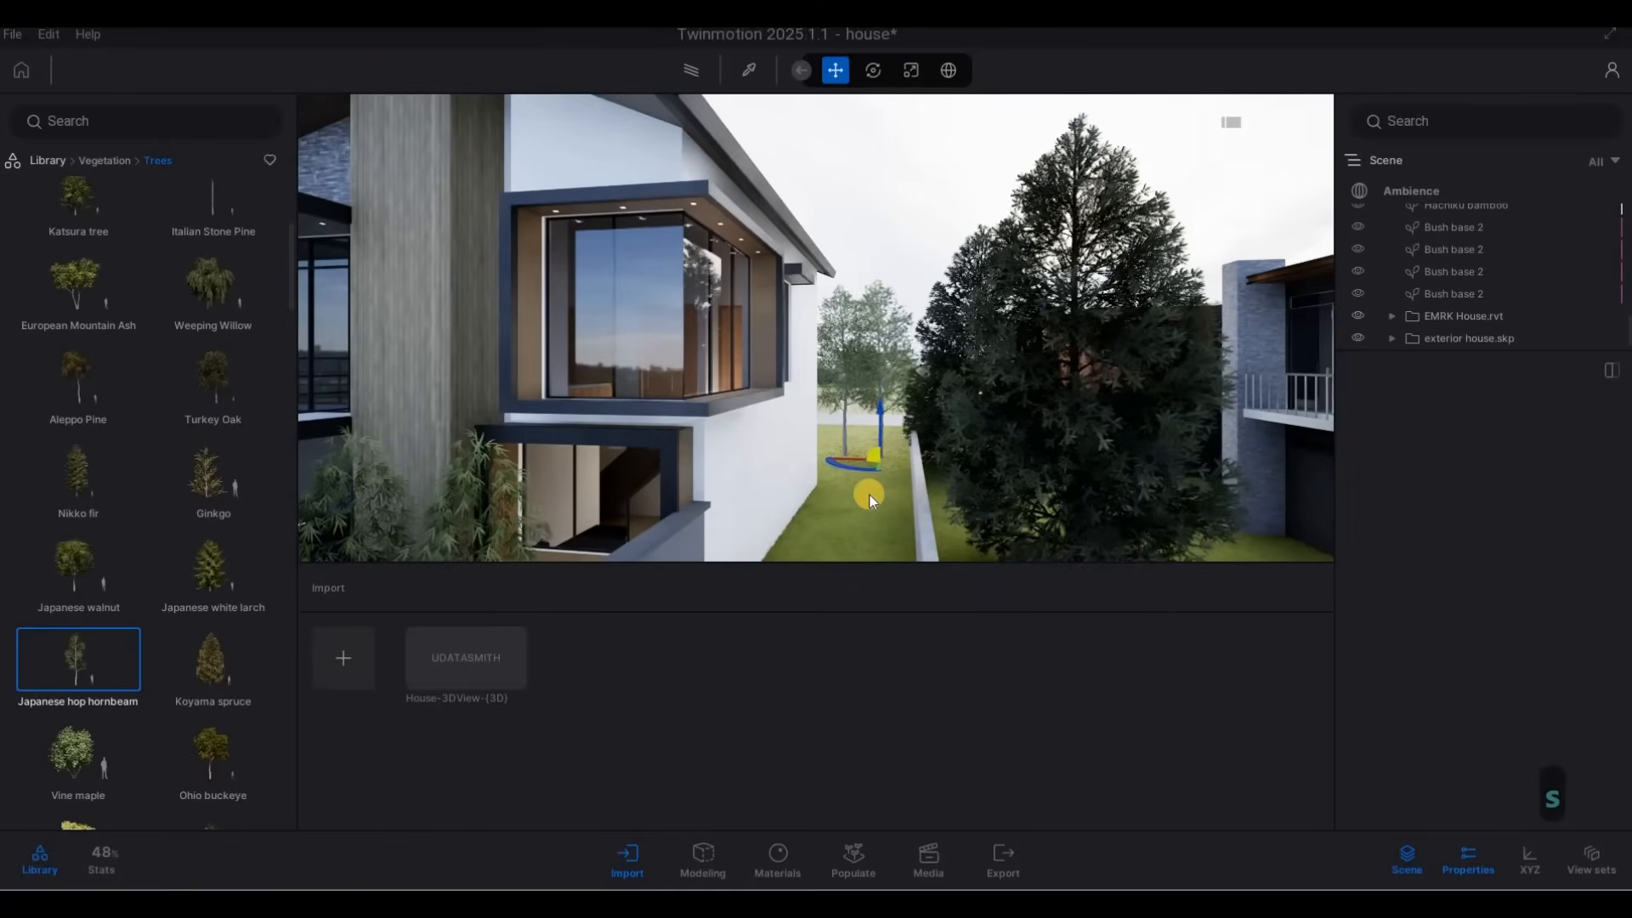
left_click_drag(869, 495, 870, 548)
key("s")
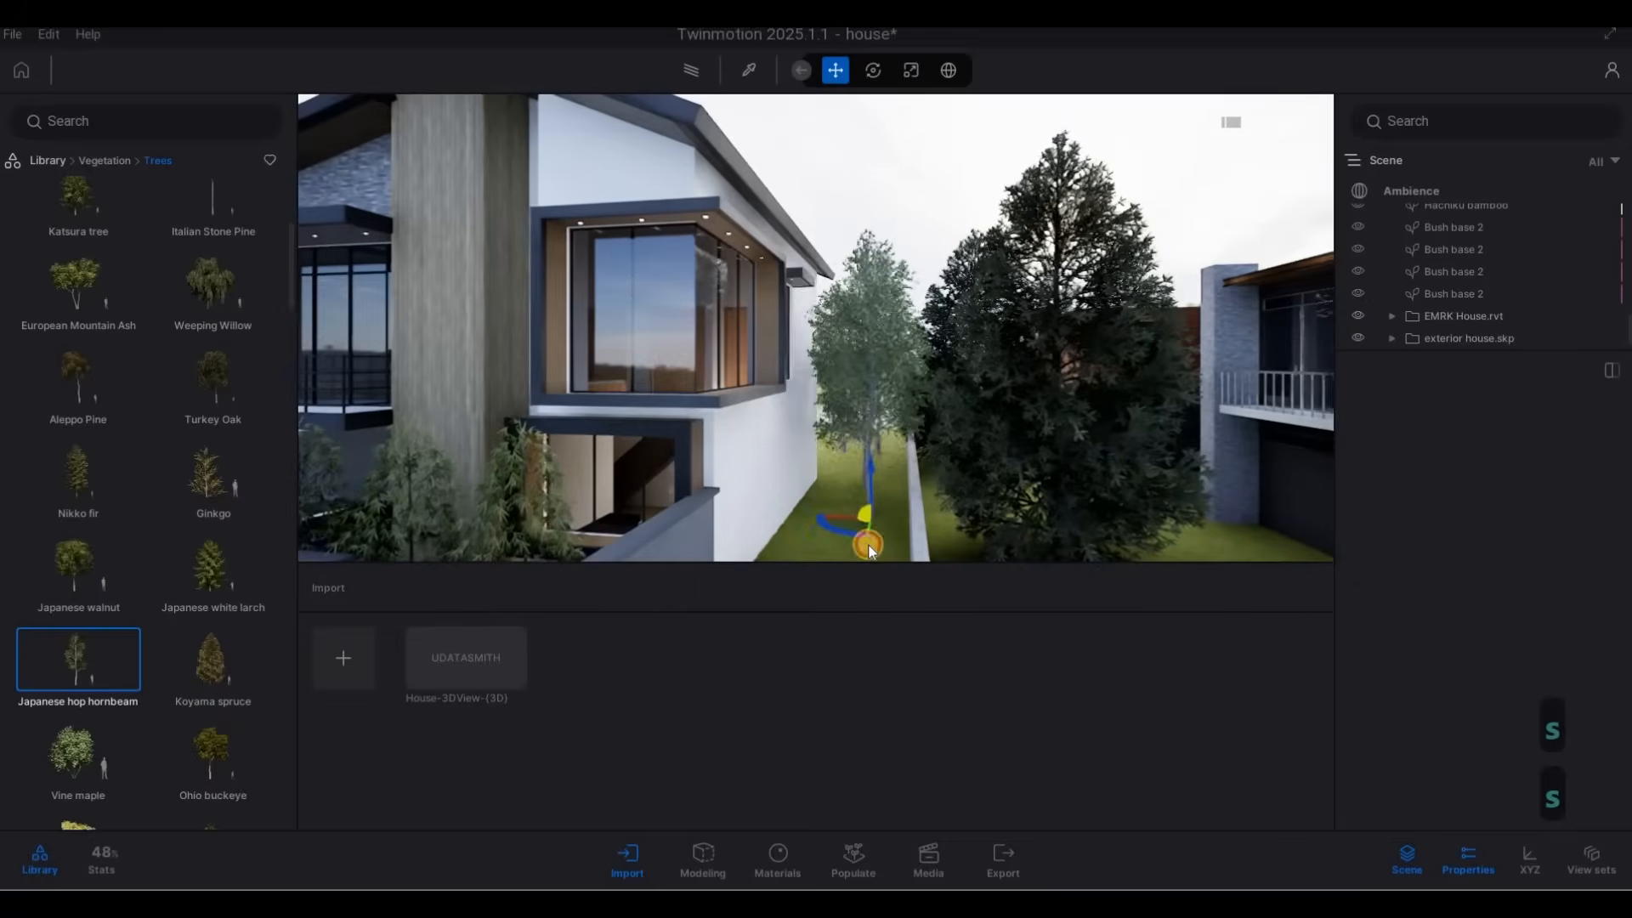
left_click(868, 544)
key("s")
key("e")
left_click(847, 545)
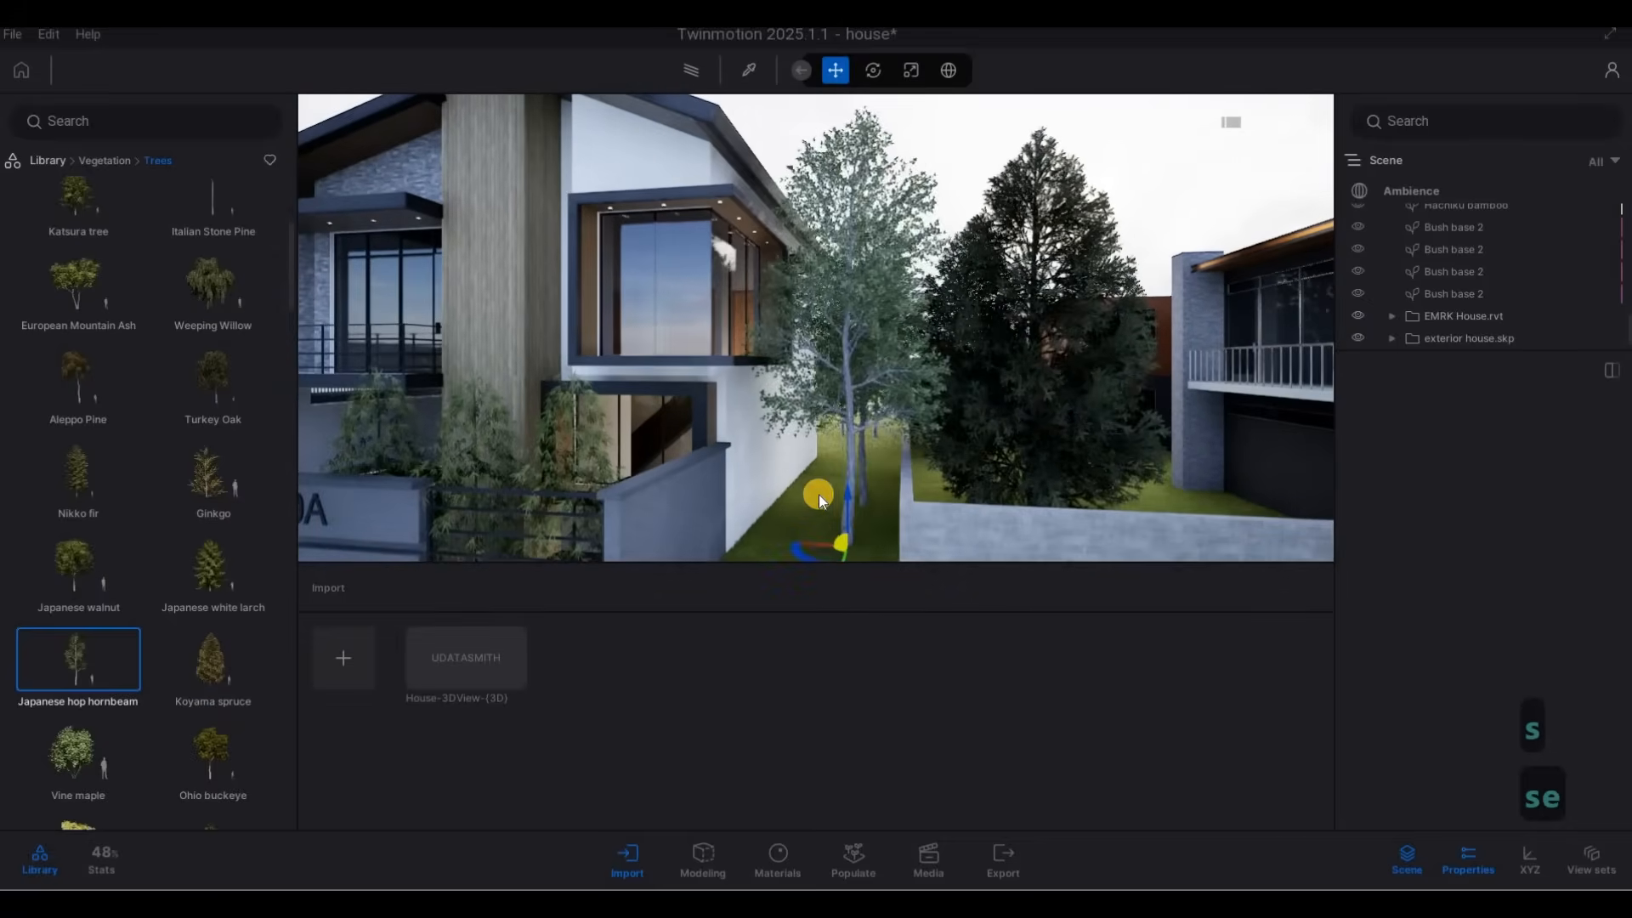
key("Escape")
Examine the planted gap between house 30A and the neighbouring lot from the street.
key("a")
key("a")
key("a")
key("a")
key("e")
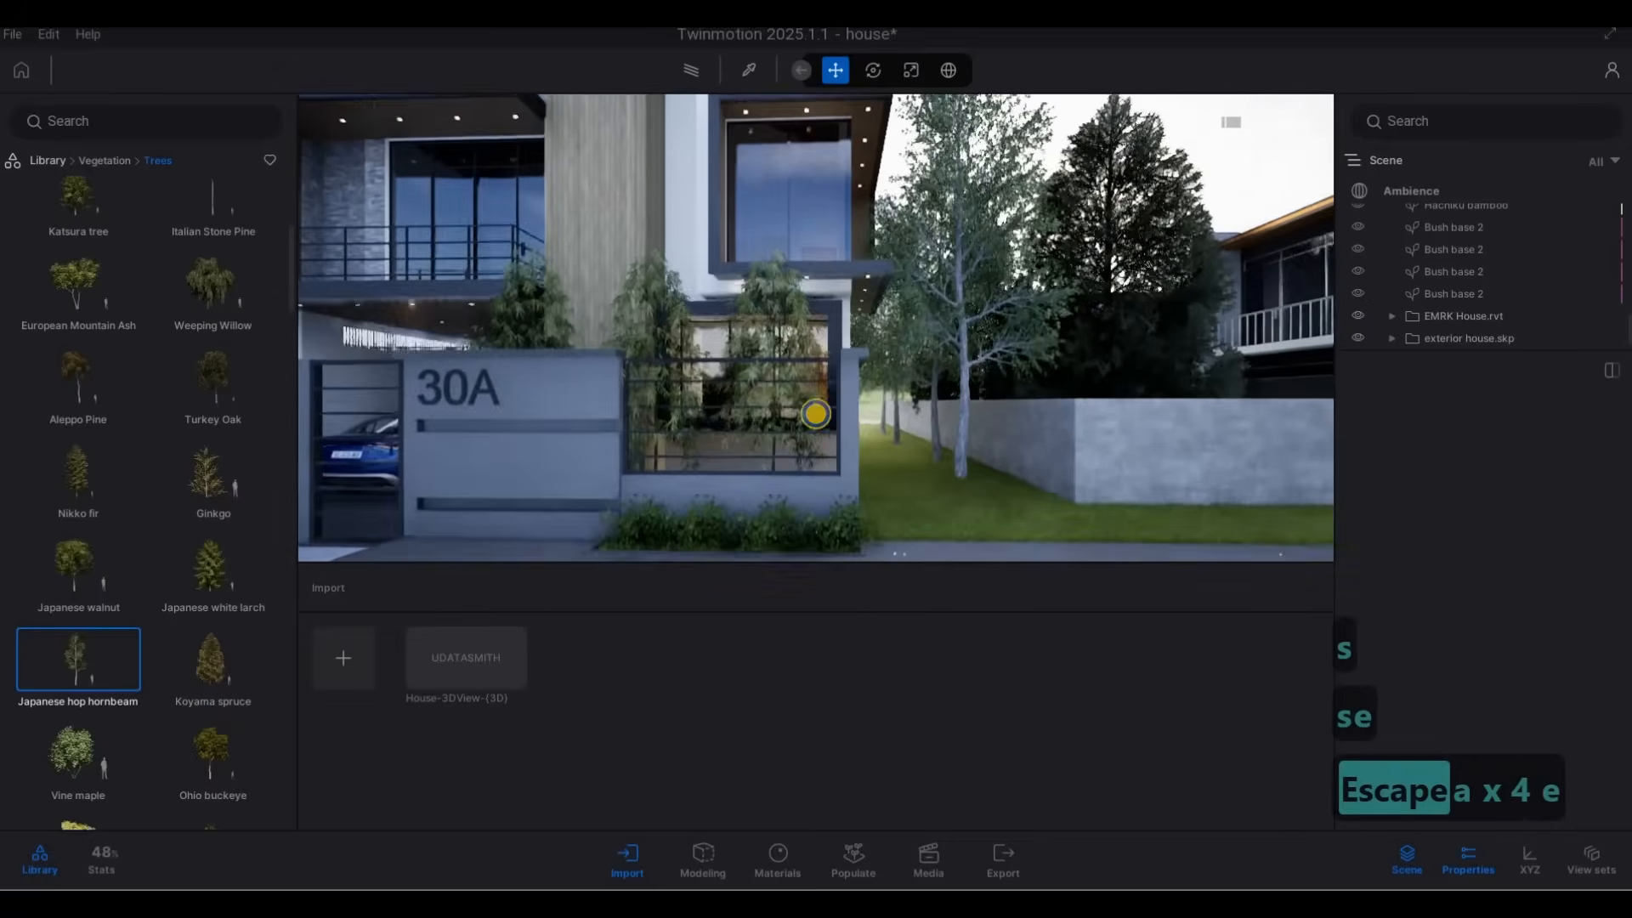
key("s")
key("d")
key("a")
key("d")
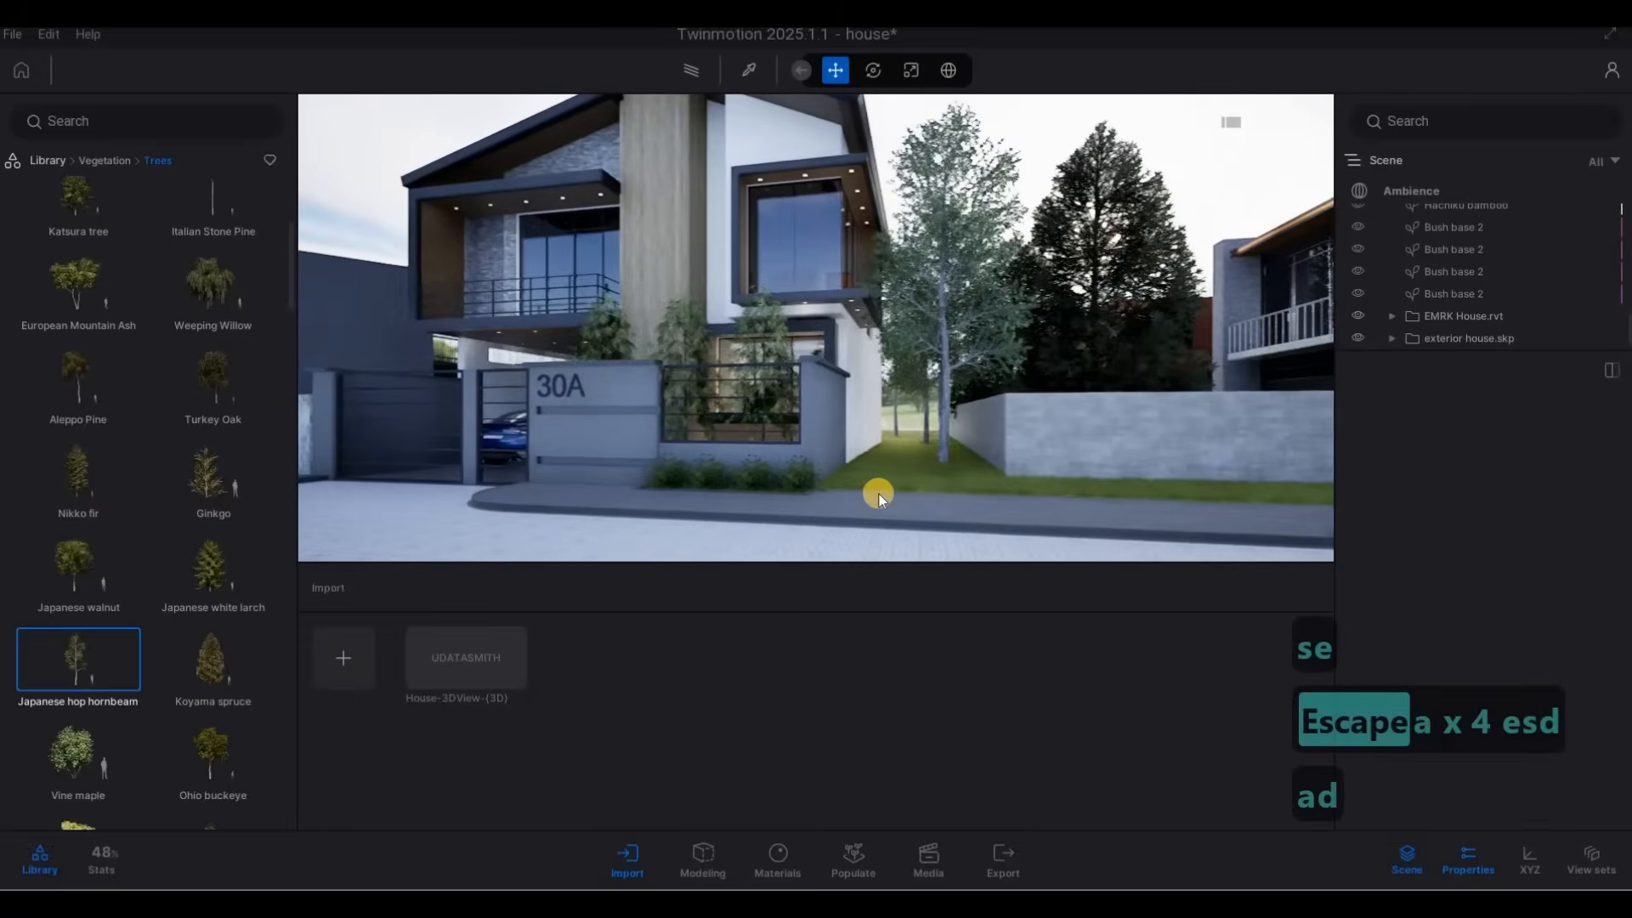
Shift the front Japanese hop hornbeam slightly towards the neighbour's boundary wall and deselect it.
key("w")
left_click(881, 469)
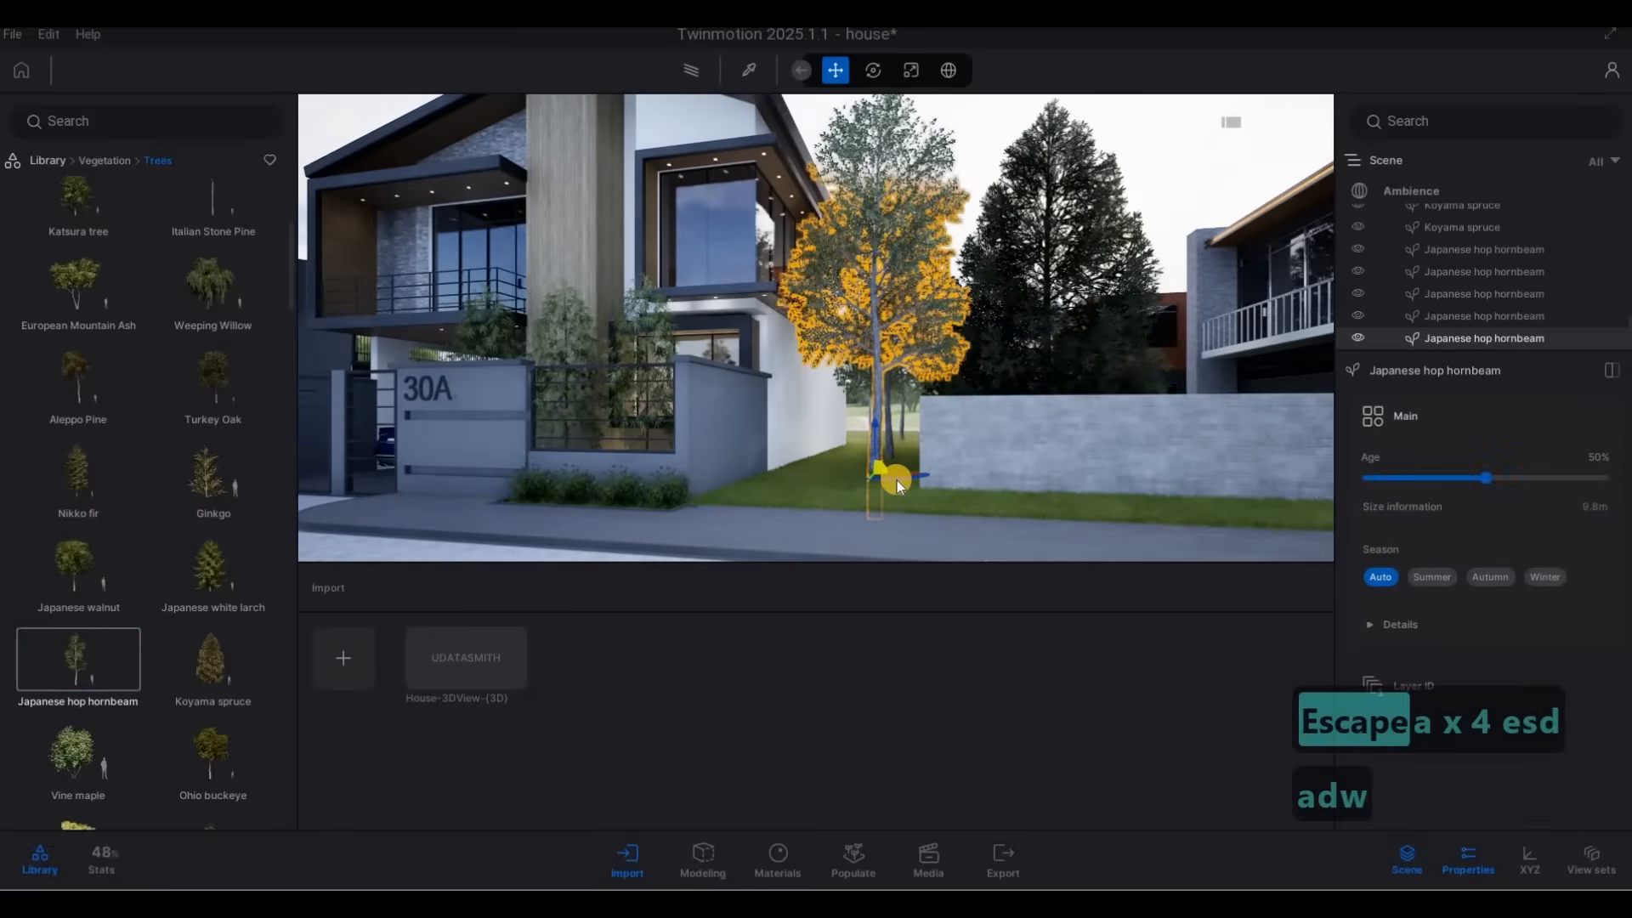
left_click_drag(896, 481, 910, 482)
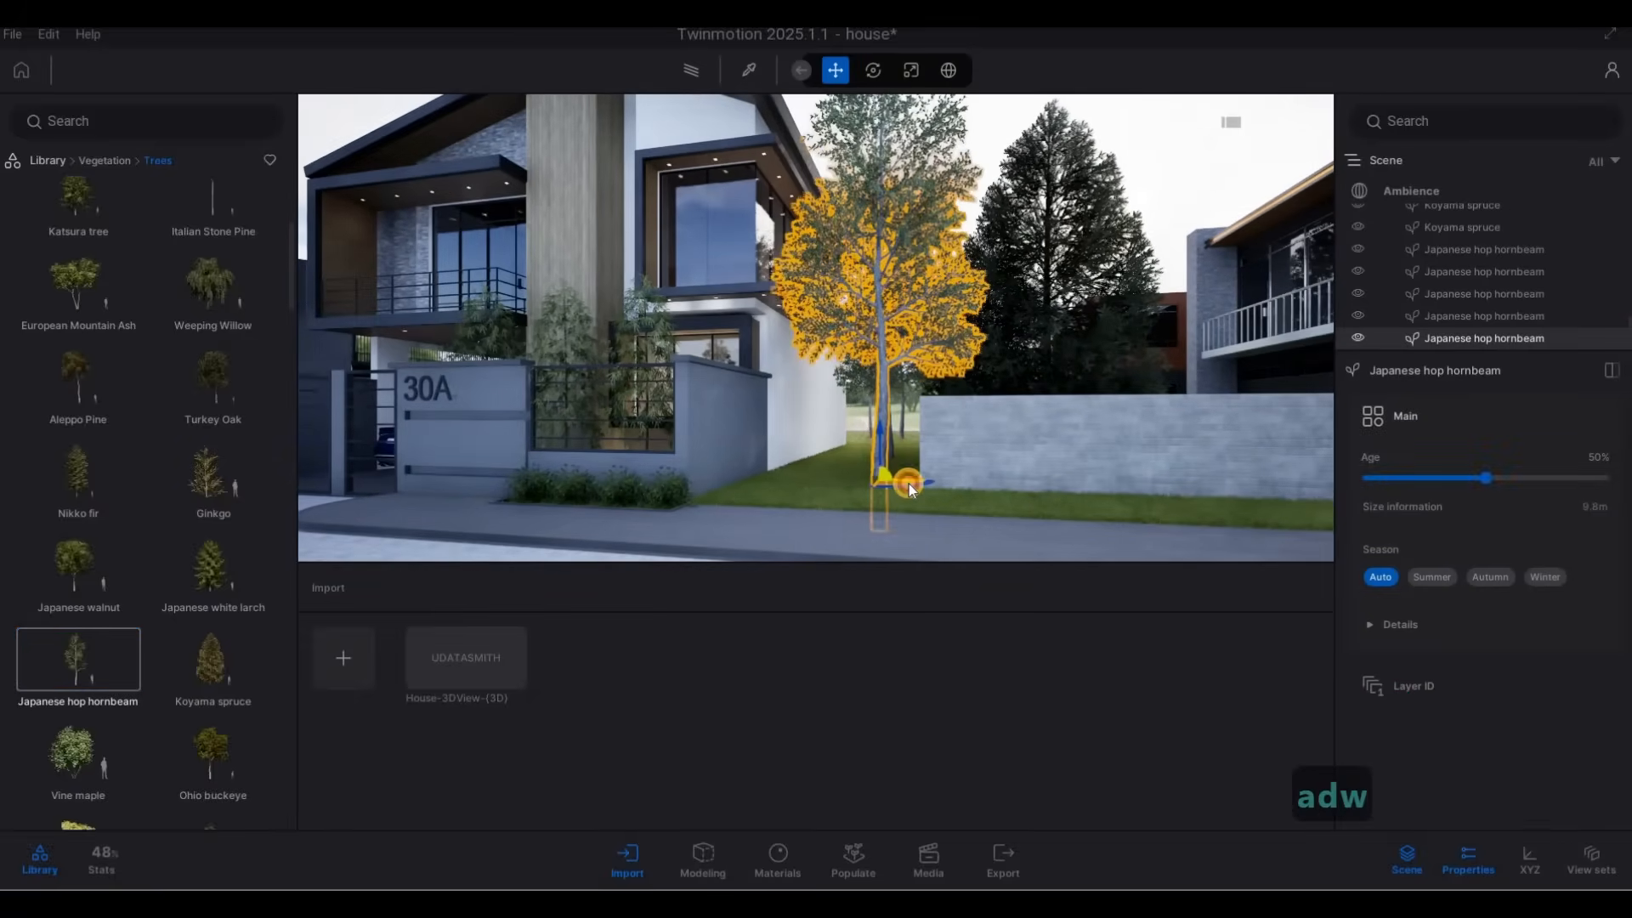
key("Escape")
key("Escape")
Reduce the age of the front Japanese hop hornbeam beside the neighbour's wall to 7%.
key("a")
key("w")
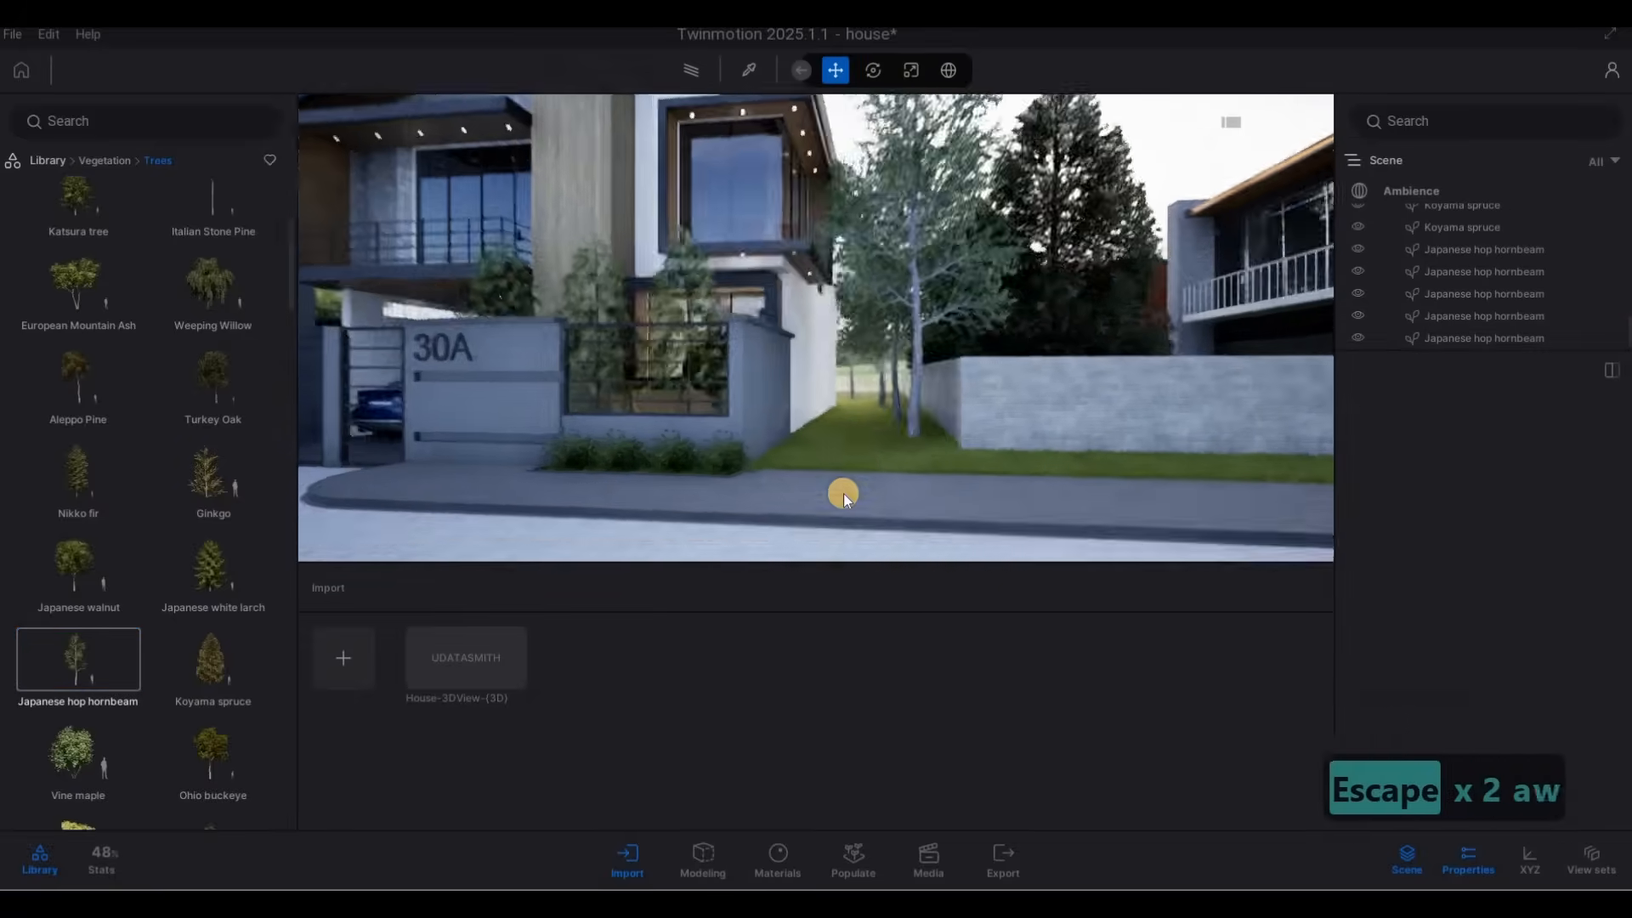
key("q")
key("s")
key("d")
key("a")
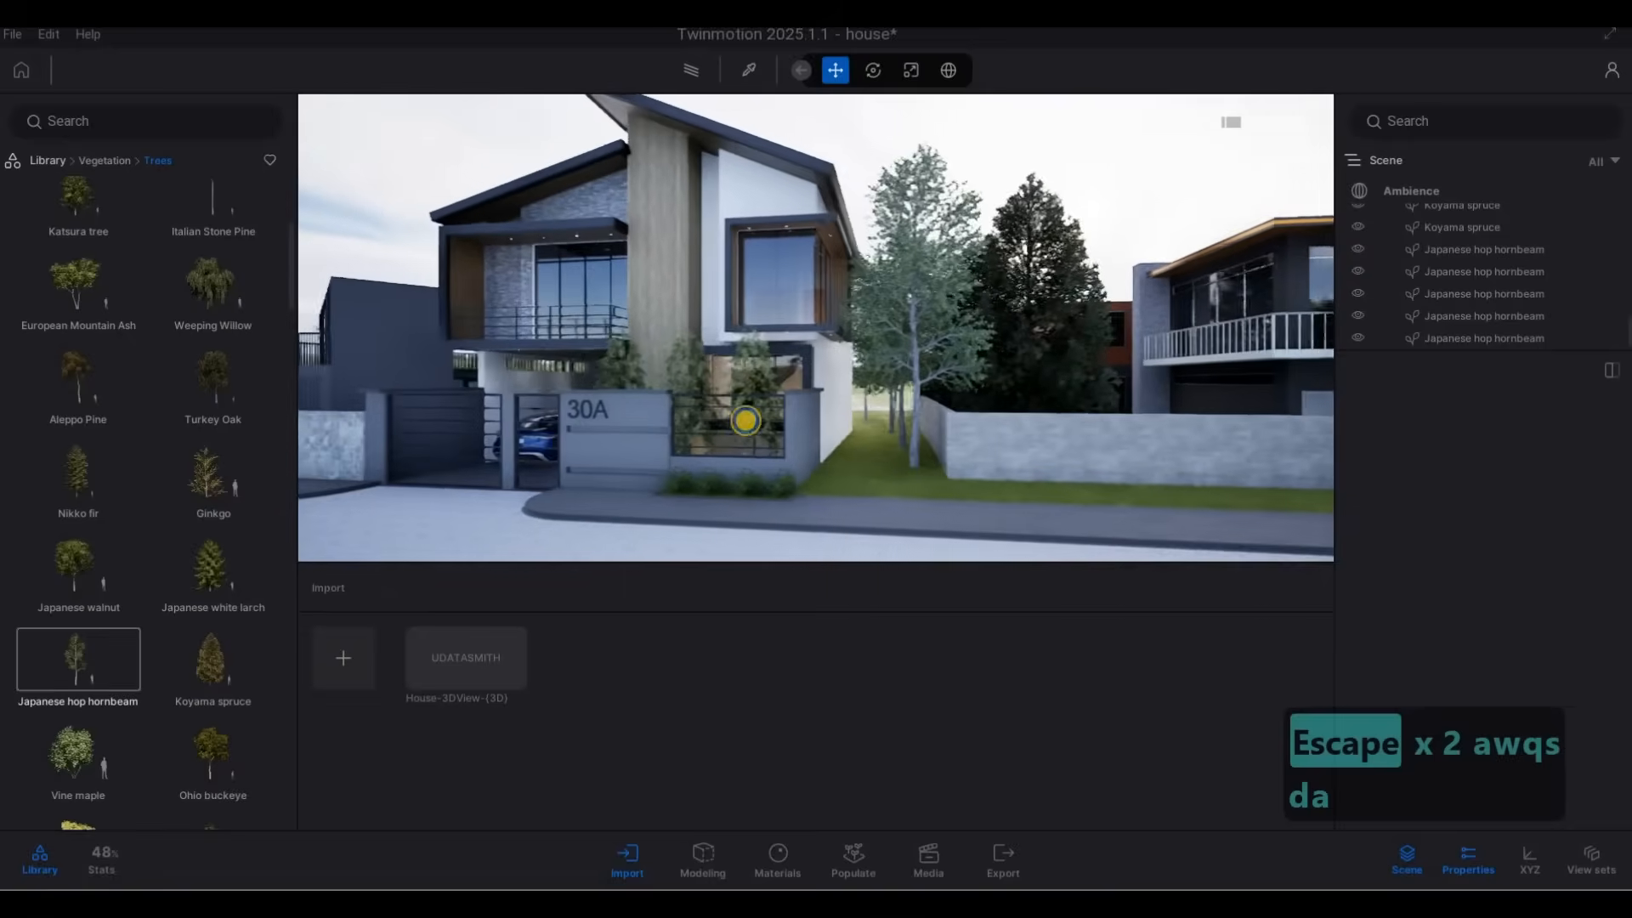
key("e")
key("d")
key("w")
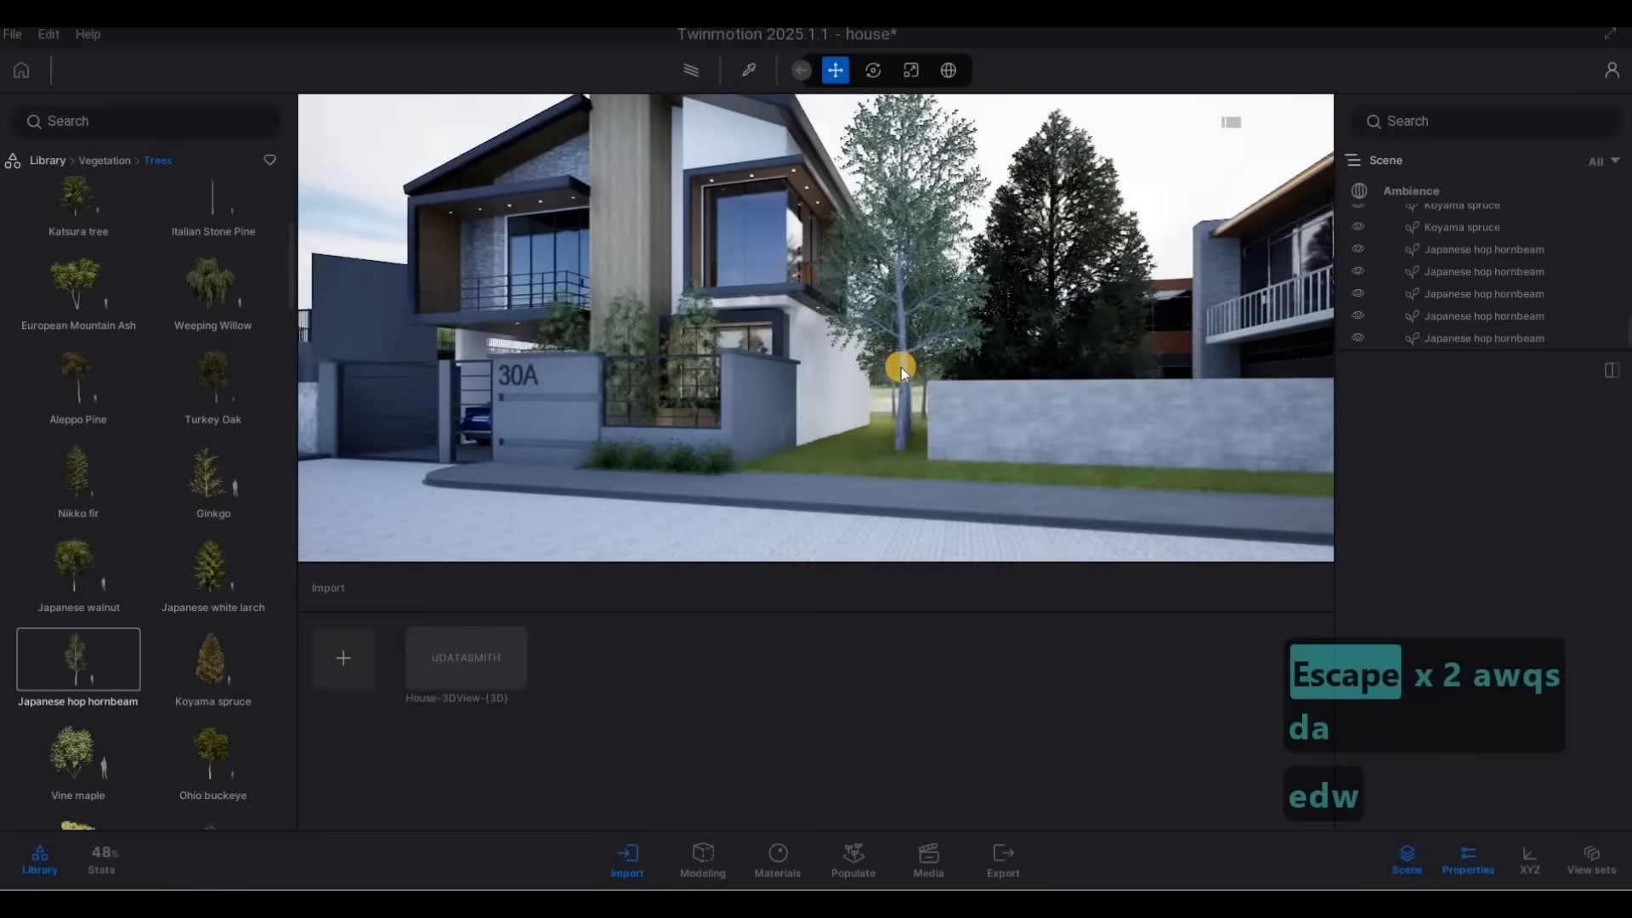
left_click(901, 367)
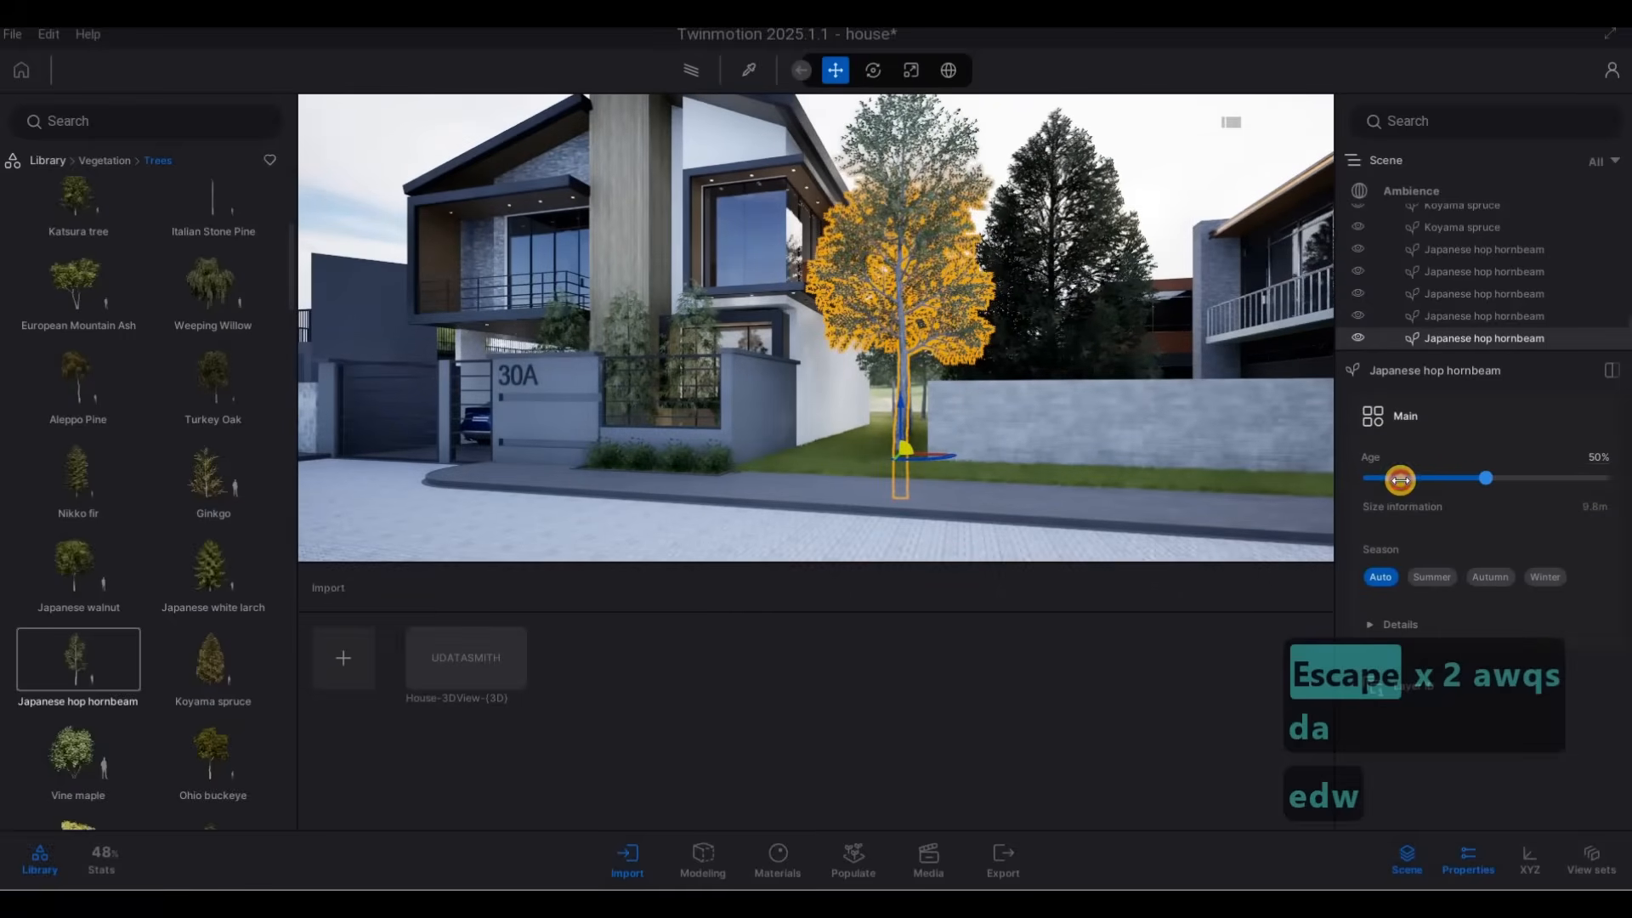
left_click_drag(1400, 480, 1377, 478)
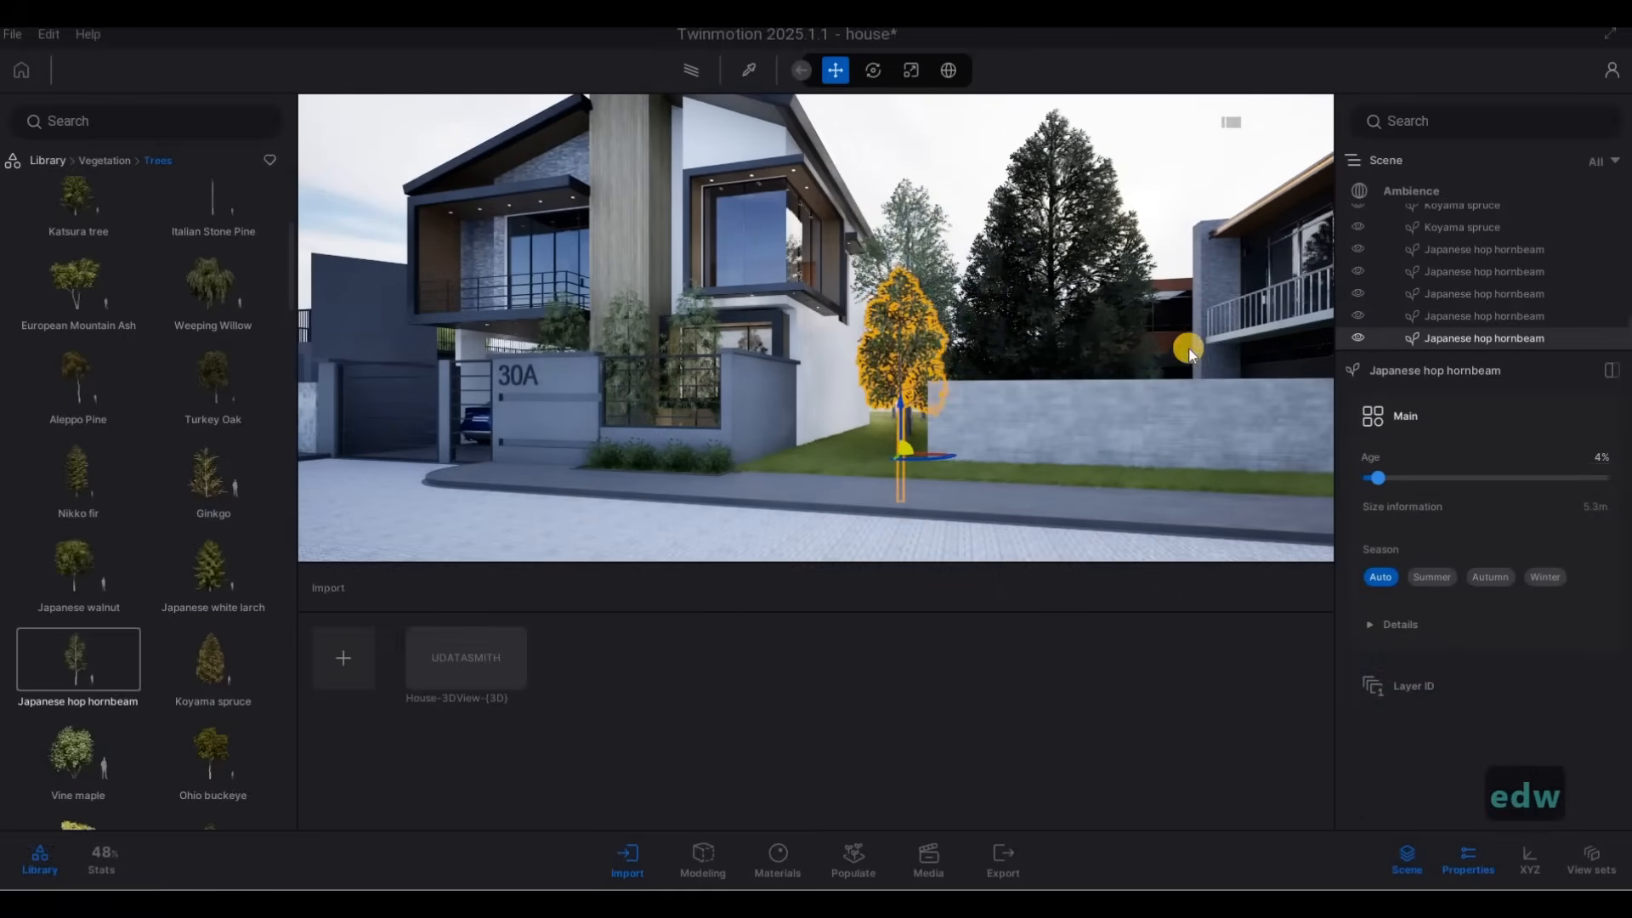
Set the age of the second Japanese hop hornbeam in the row to 27%.
key("q")
key("d")
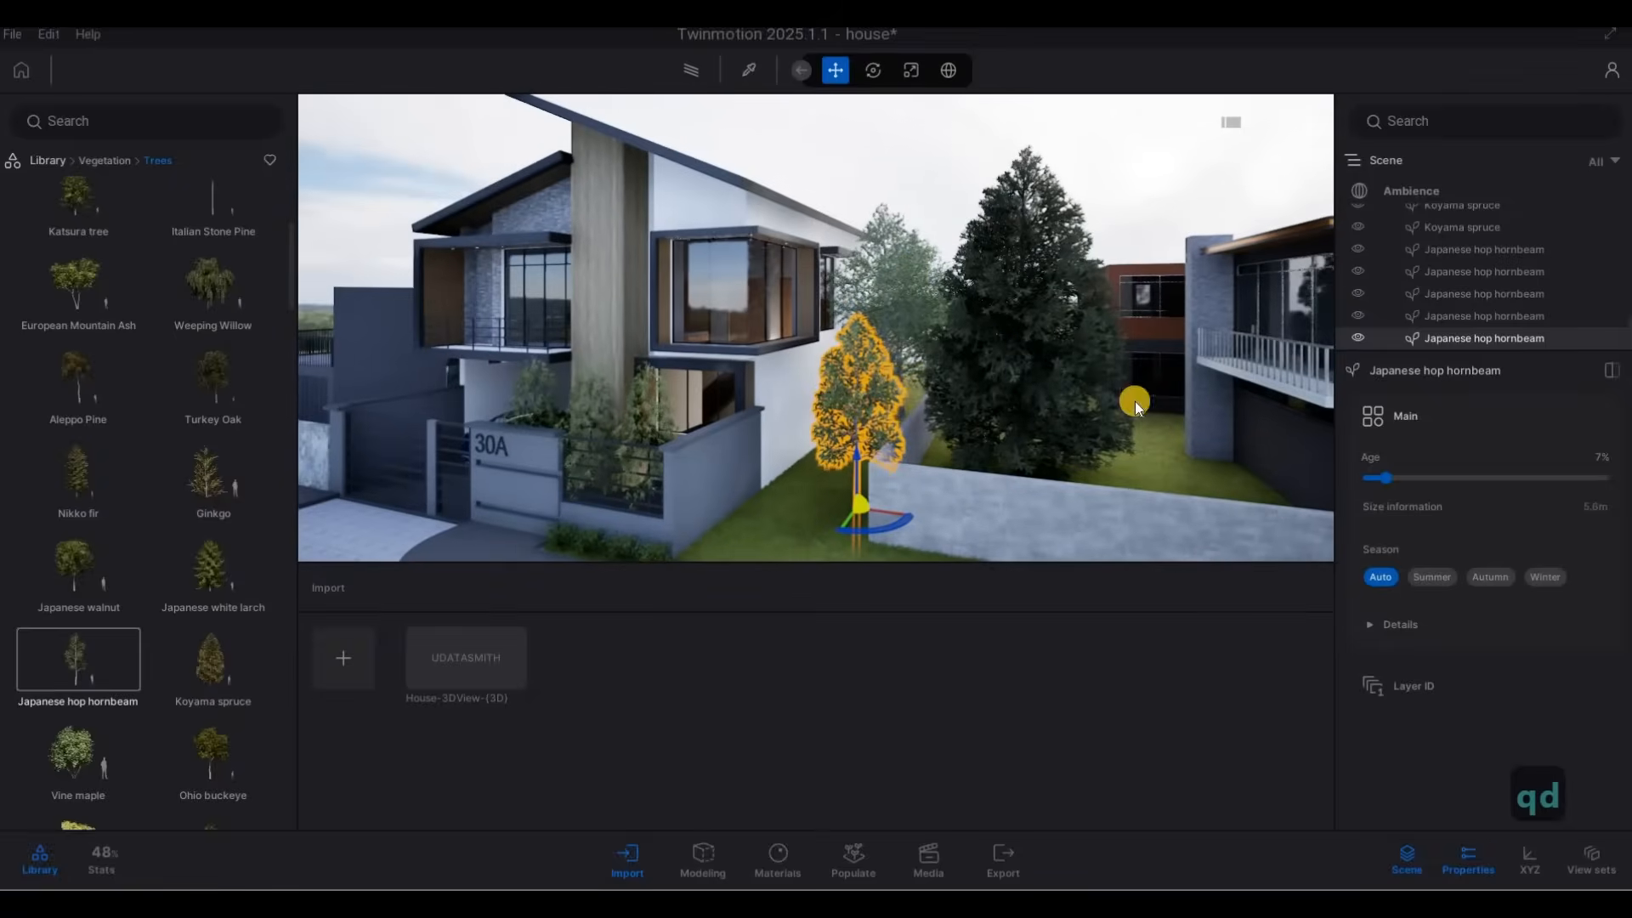
left_click(911, 283)
left_click_drag(1447, 477, 1432, 477)
key("q")
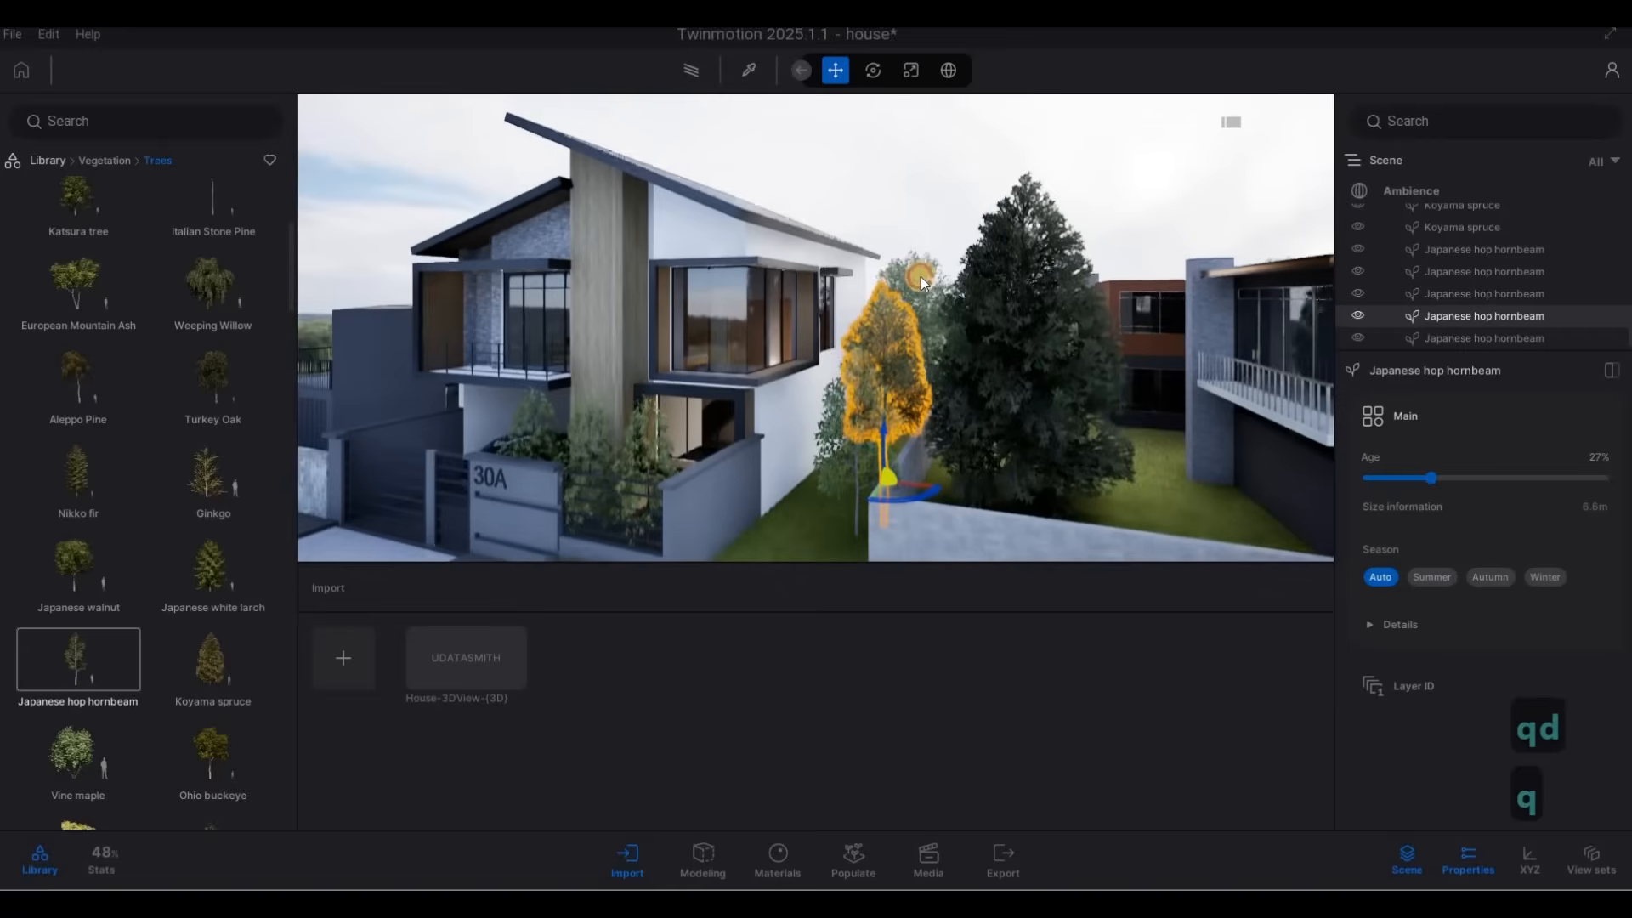
Increase the age of the Japanese hop hornbeam farther back in the row, and clear the selection.
left_click(920, 277)
mouse_move(1484, 478)
left_mouse_down()
mouse_move(1544, 478)
mouse_move(1415, 478)
mouse_move(1501, 476)
left_mouse_up()
left_click(888, 274)
key("Escape")
key("Escape")
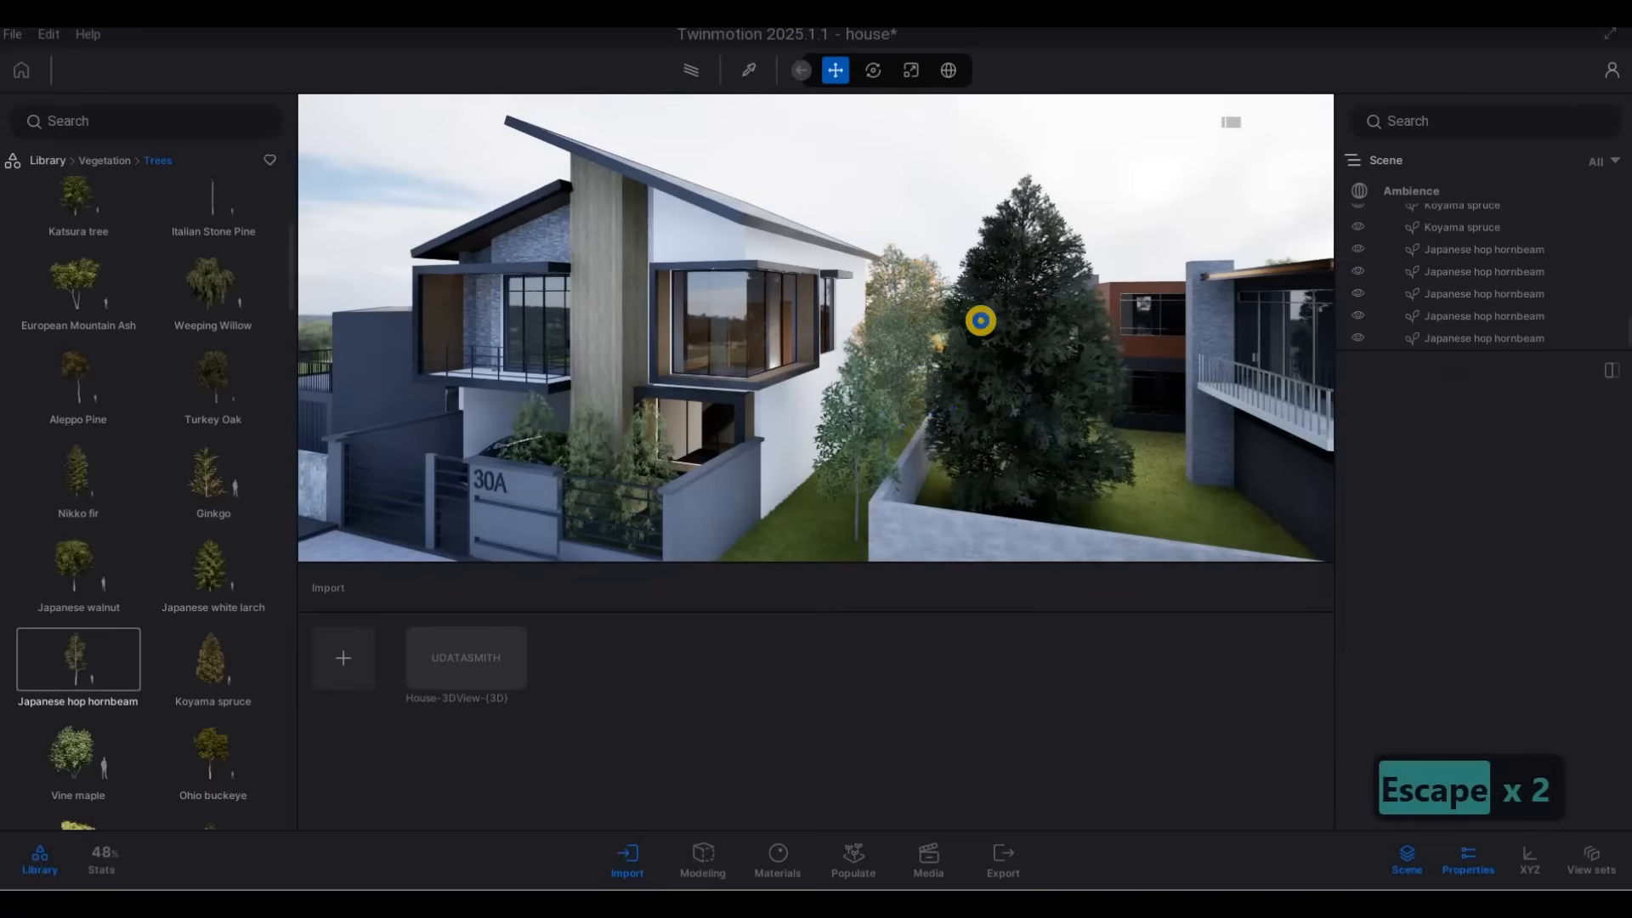
Move the small front Japanese hop hornbeam across the grass strip, closer to house 30A, and deselect it.
key("a")
key("e")
key("a")
key("d")
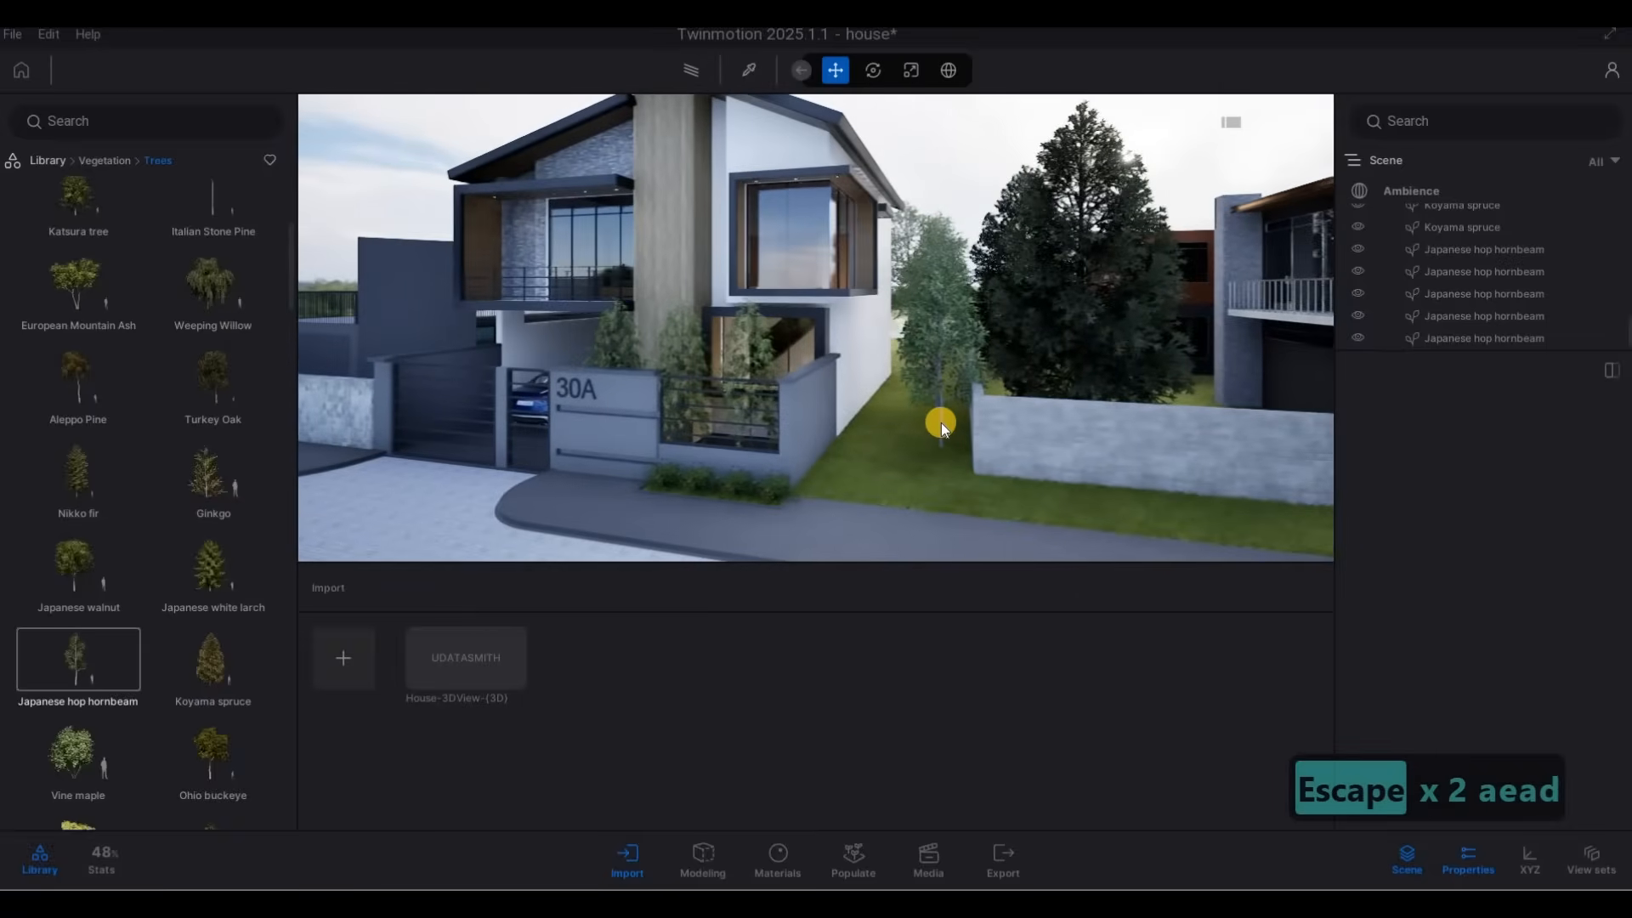
left_click(940, 418)
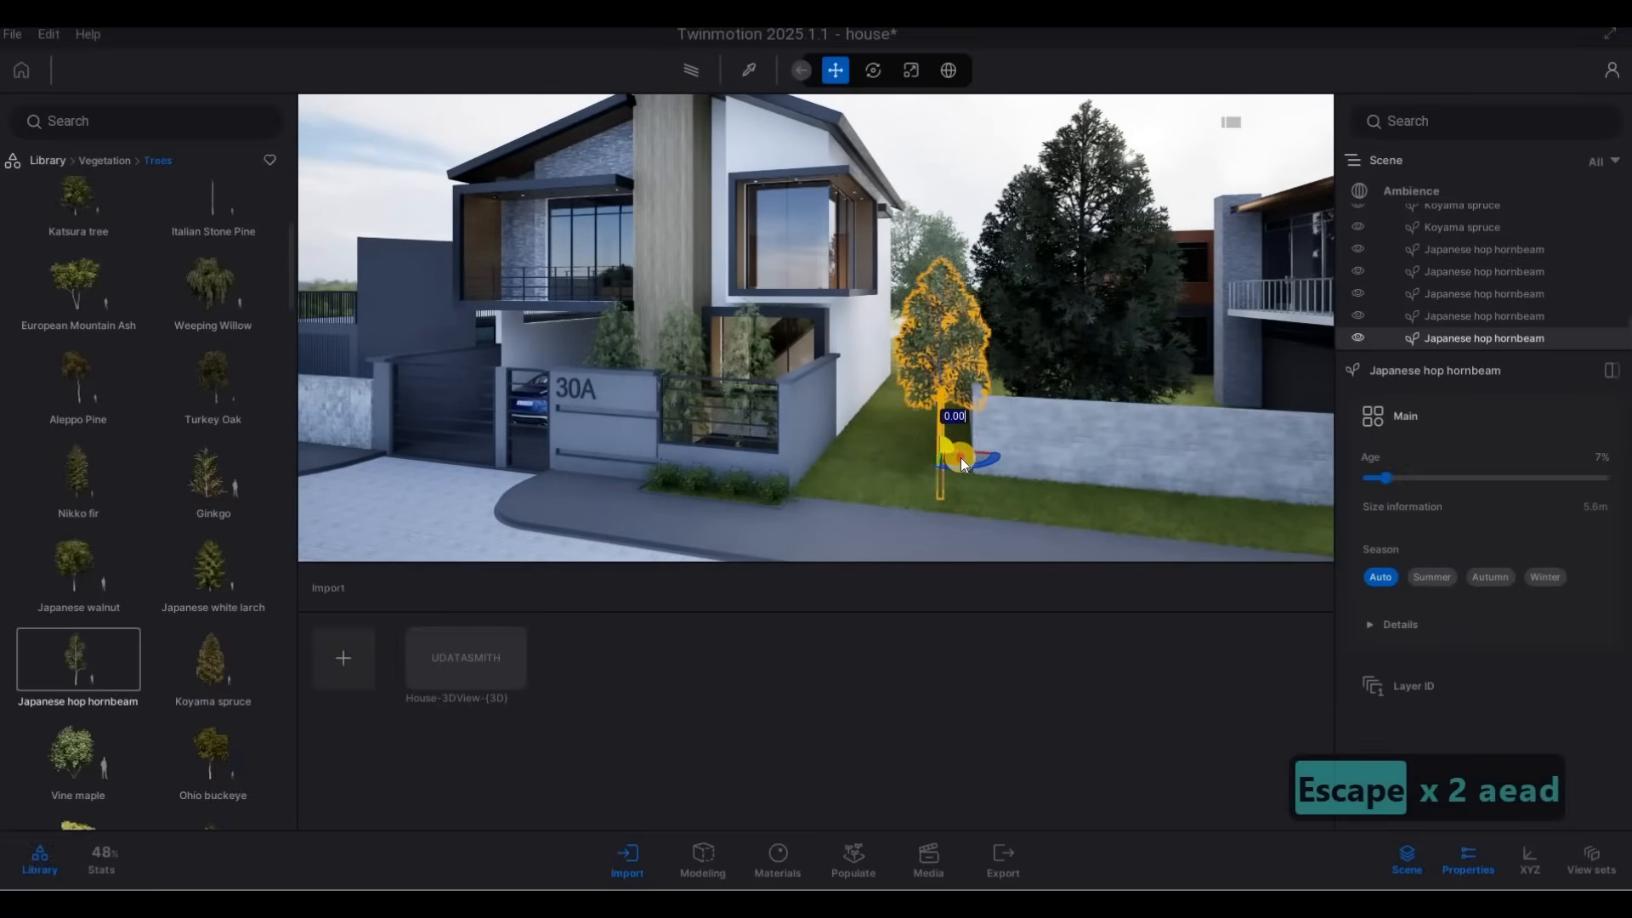
key("Escape")
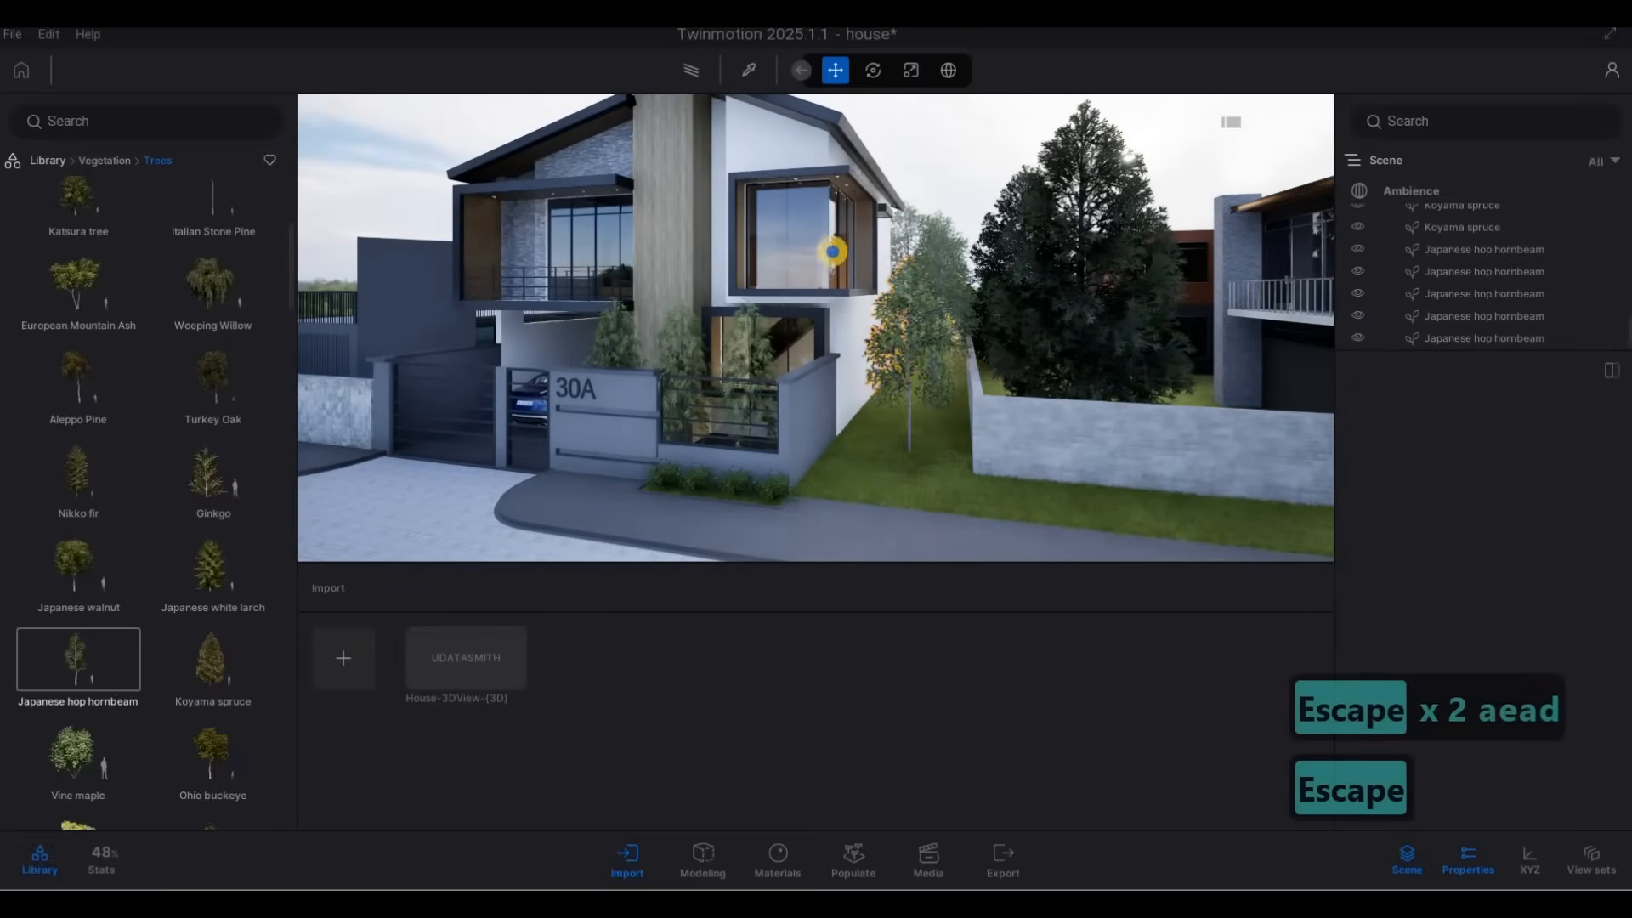
Examine the street front of house 30A and the dark neighbouring house beyond its gate.
key("a")
key("e")
key("d")
key("d")
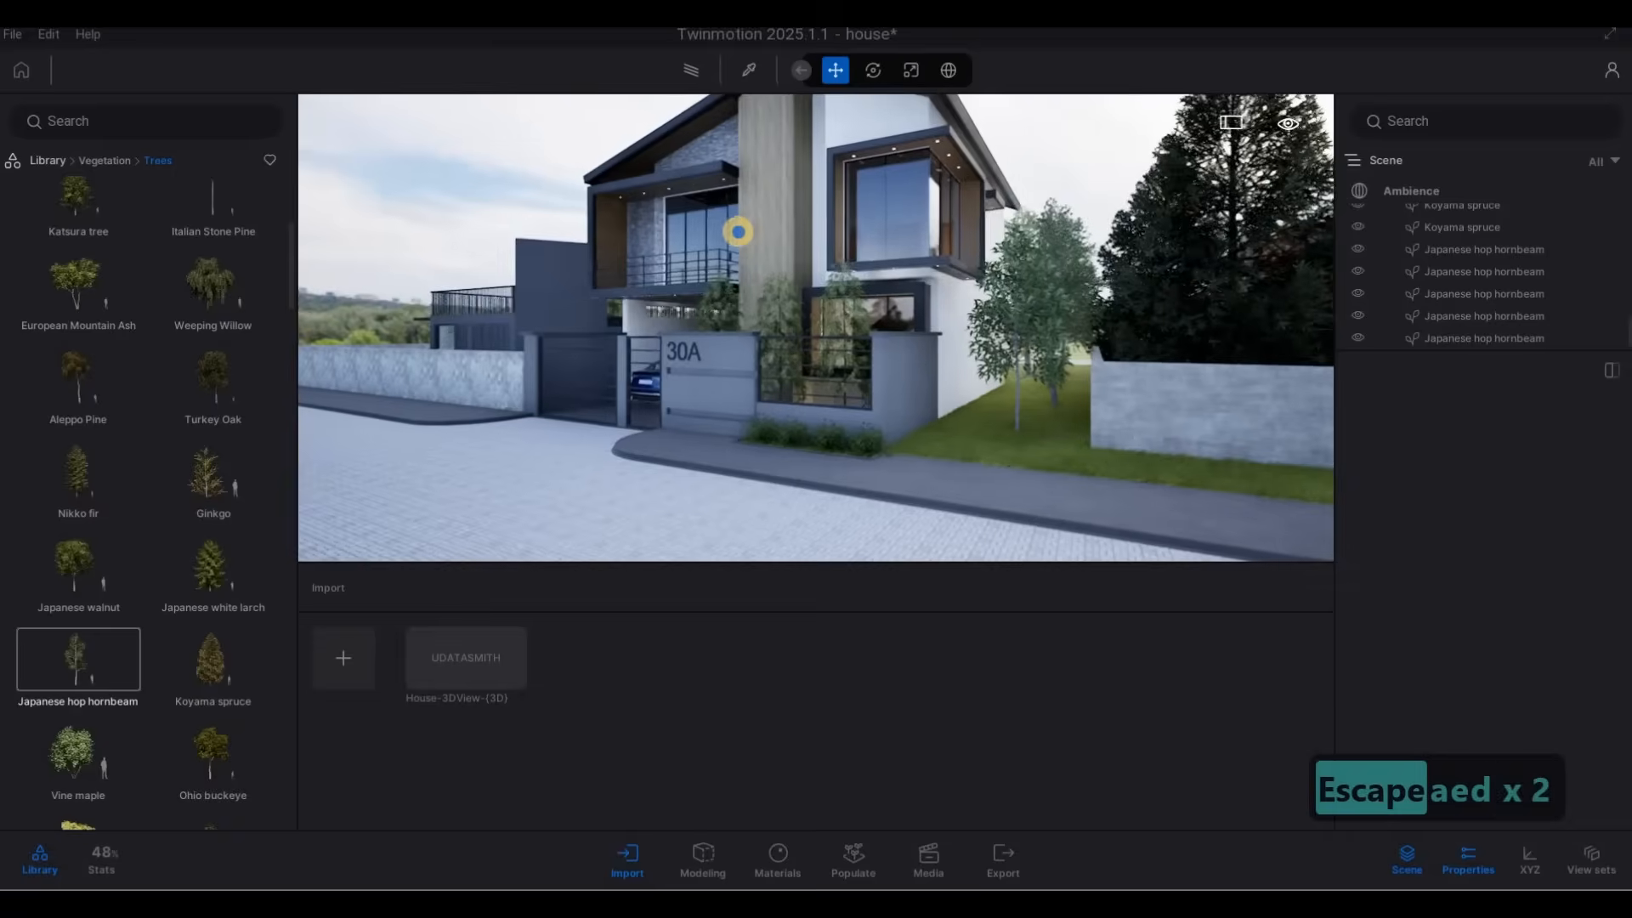
key("a")
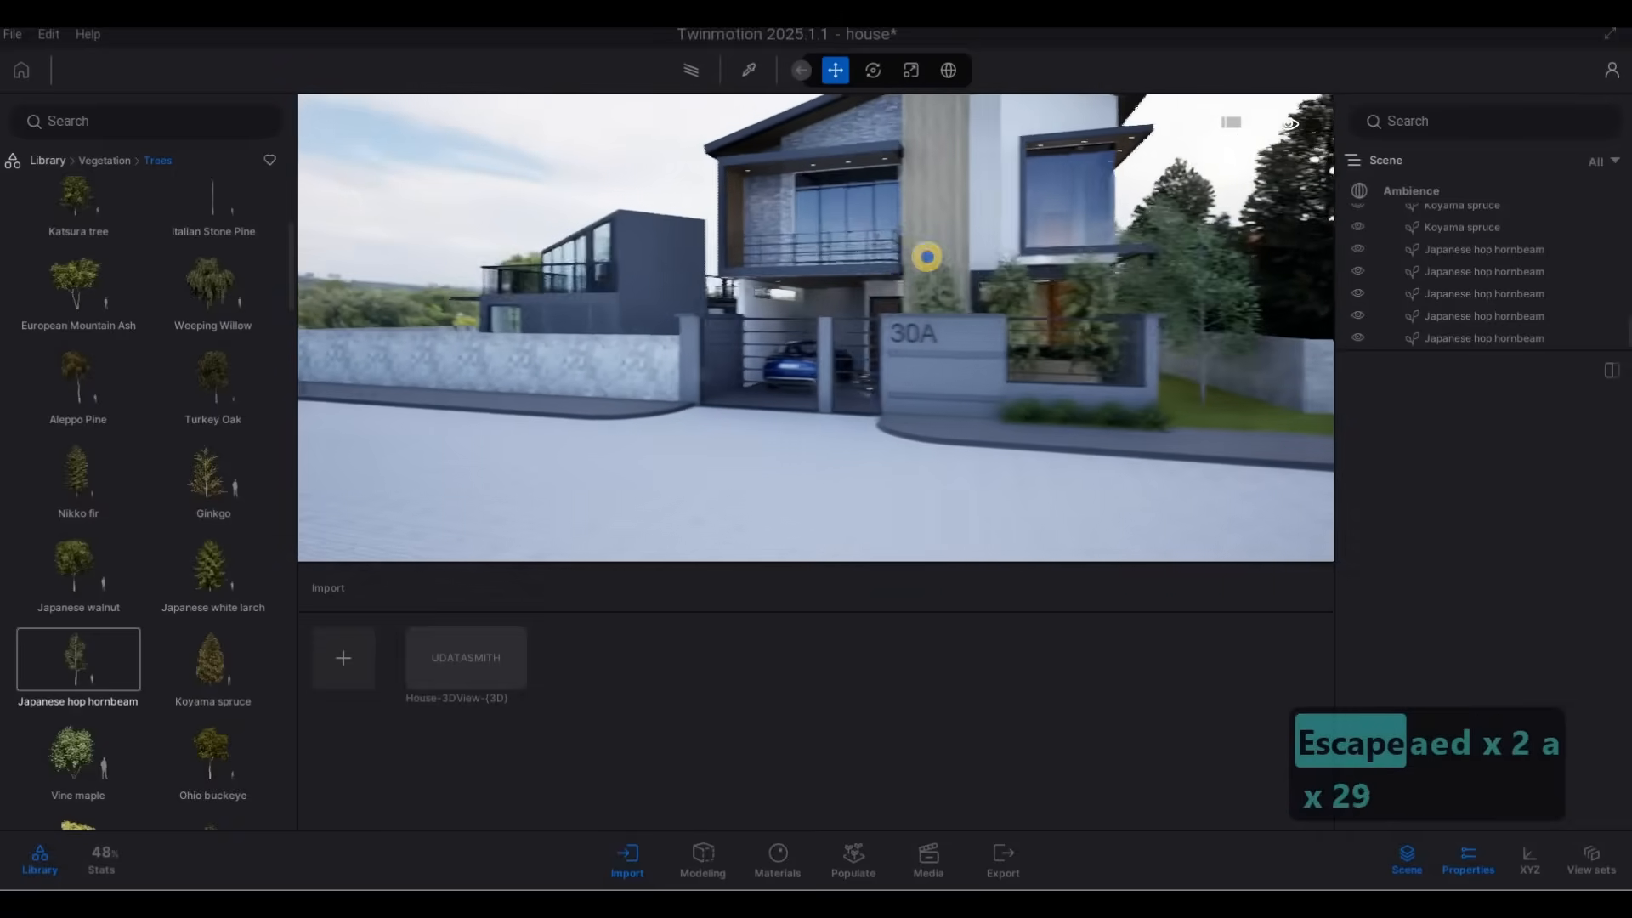
key("a")
key("w")
key("d")
key("q")
key("a")
key("w")
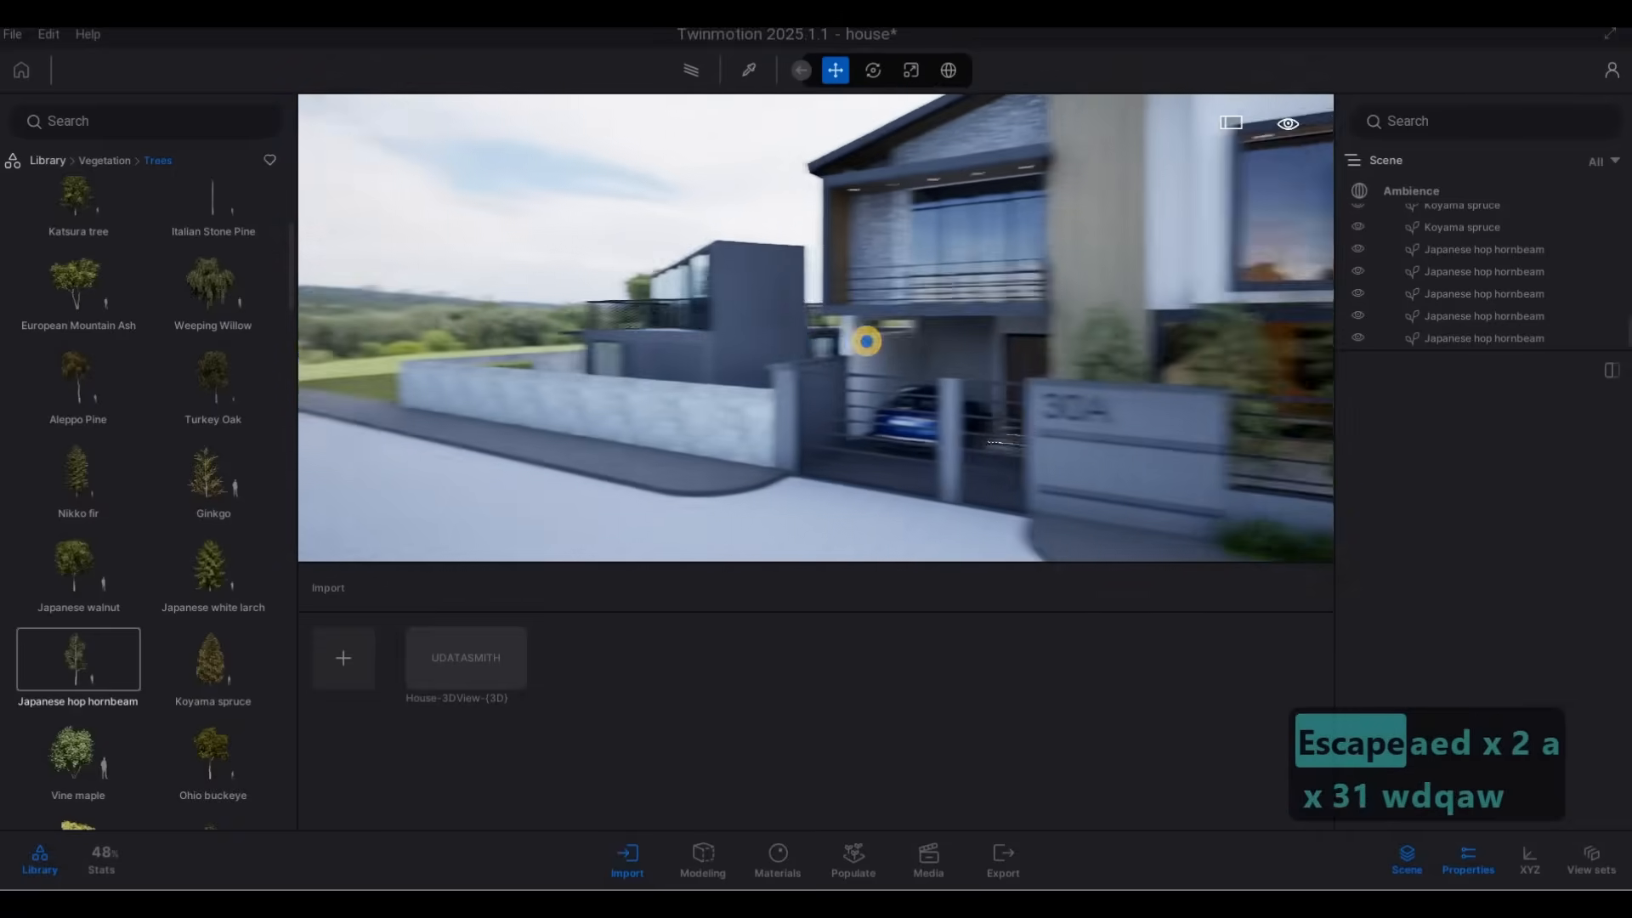
key("w")
Place a Weeping Willow at the far end of the dark neighbouring house's garden.
right_click_drag(866, 341, 107, 293)
key("q")
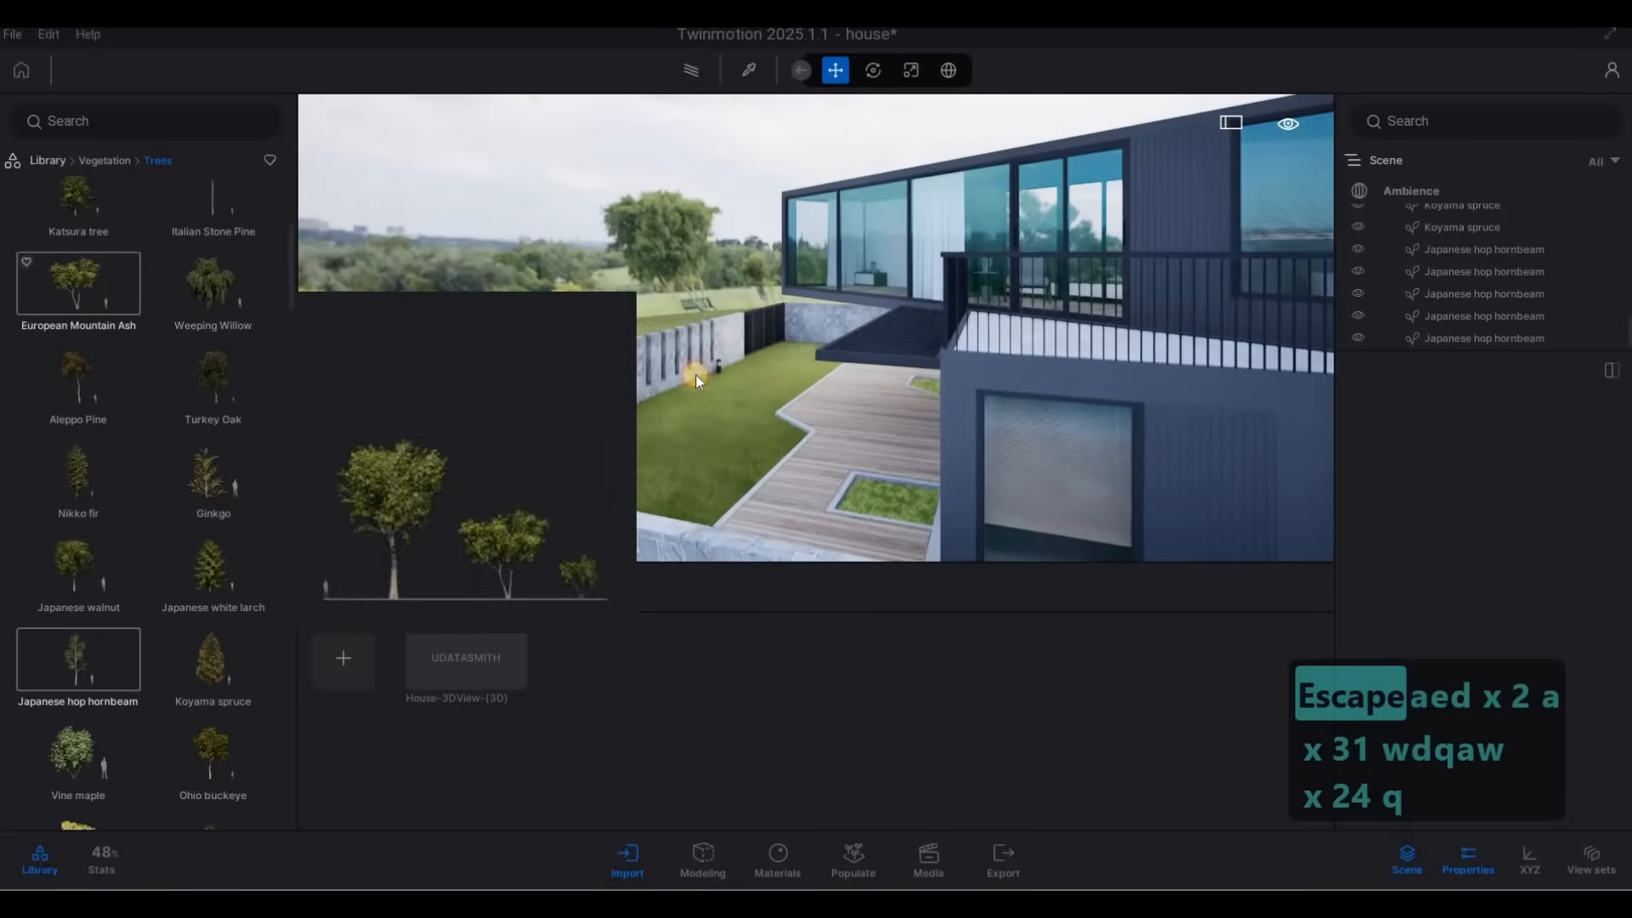
left_click_drag(696, 375, 797, 365)
key("s")
key("s")
Plant a row of Nikko fir trees on the open grass outside the dark house's garden wall.
mouse_move(215, 474)
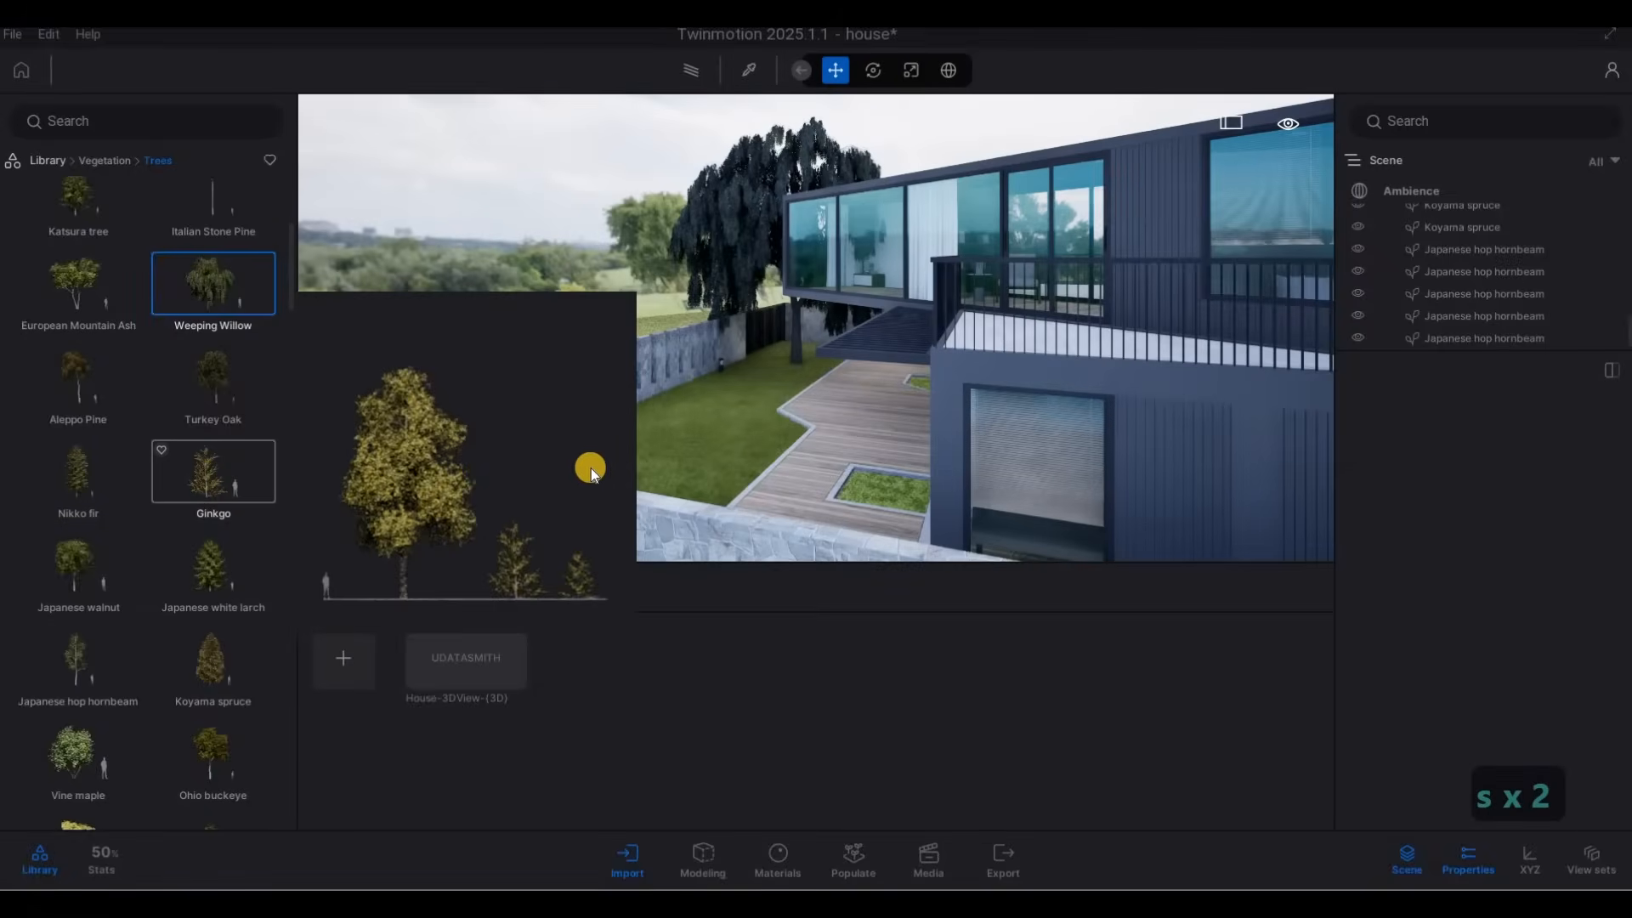
left_click_drag(590, 468, 610, 466)
left_click_drag(90, 482, 532, 389)
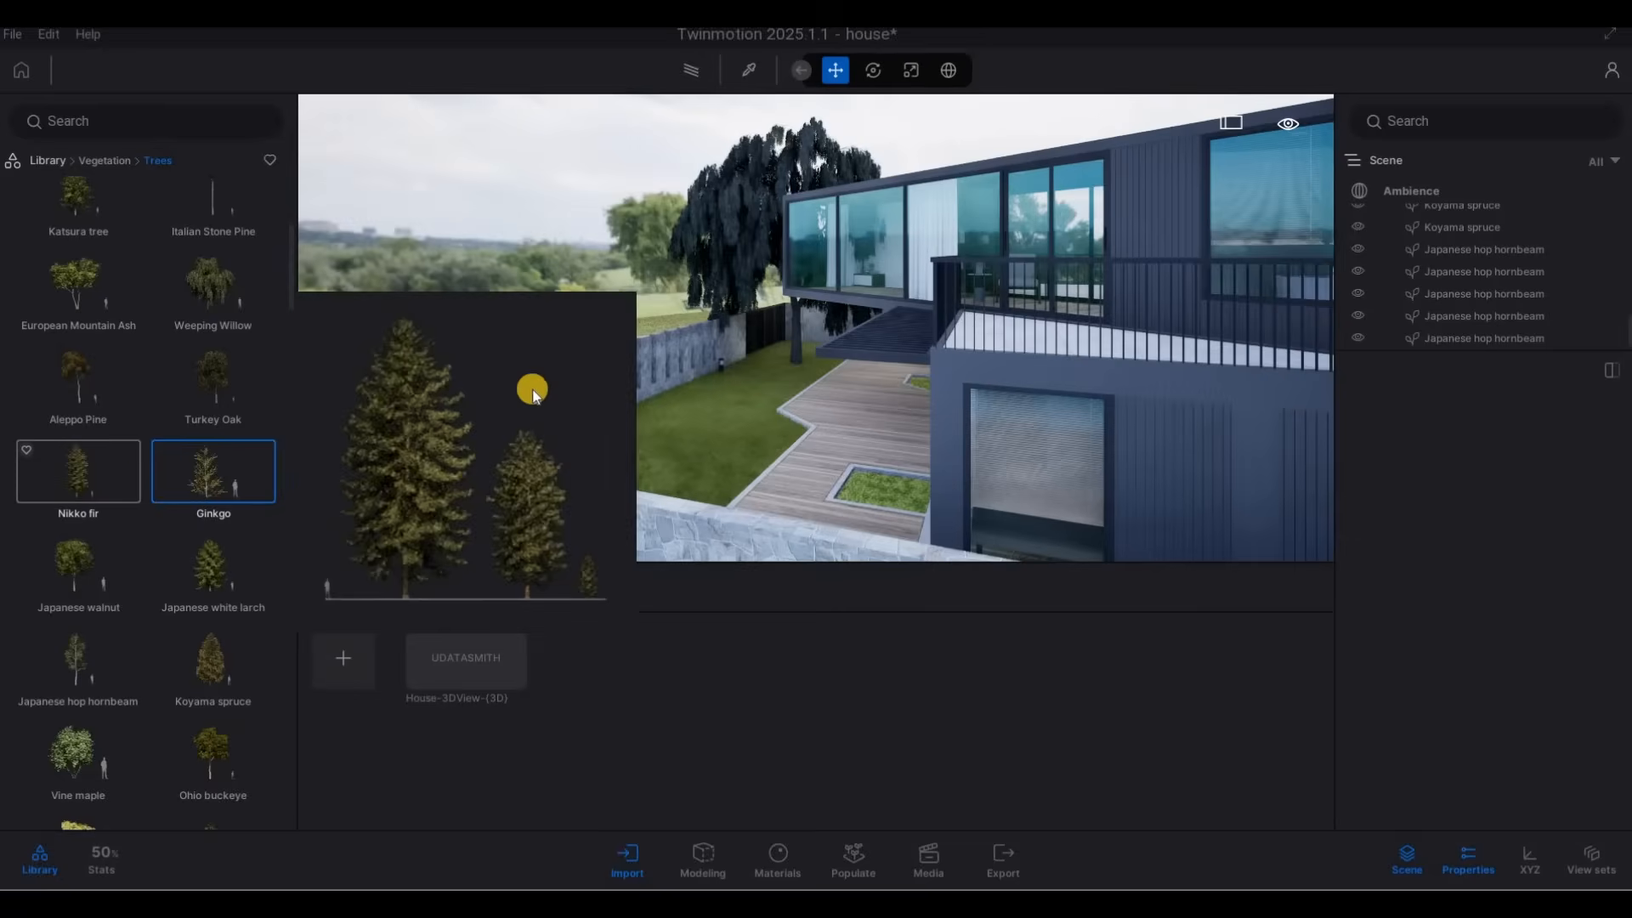
key("a")
left_click_drag(225, 457, 567, 371)
key("a")
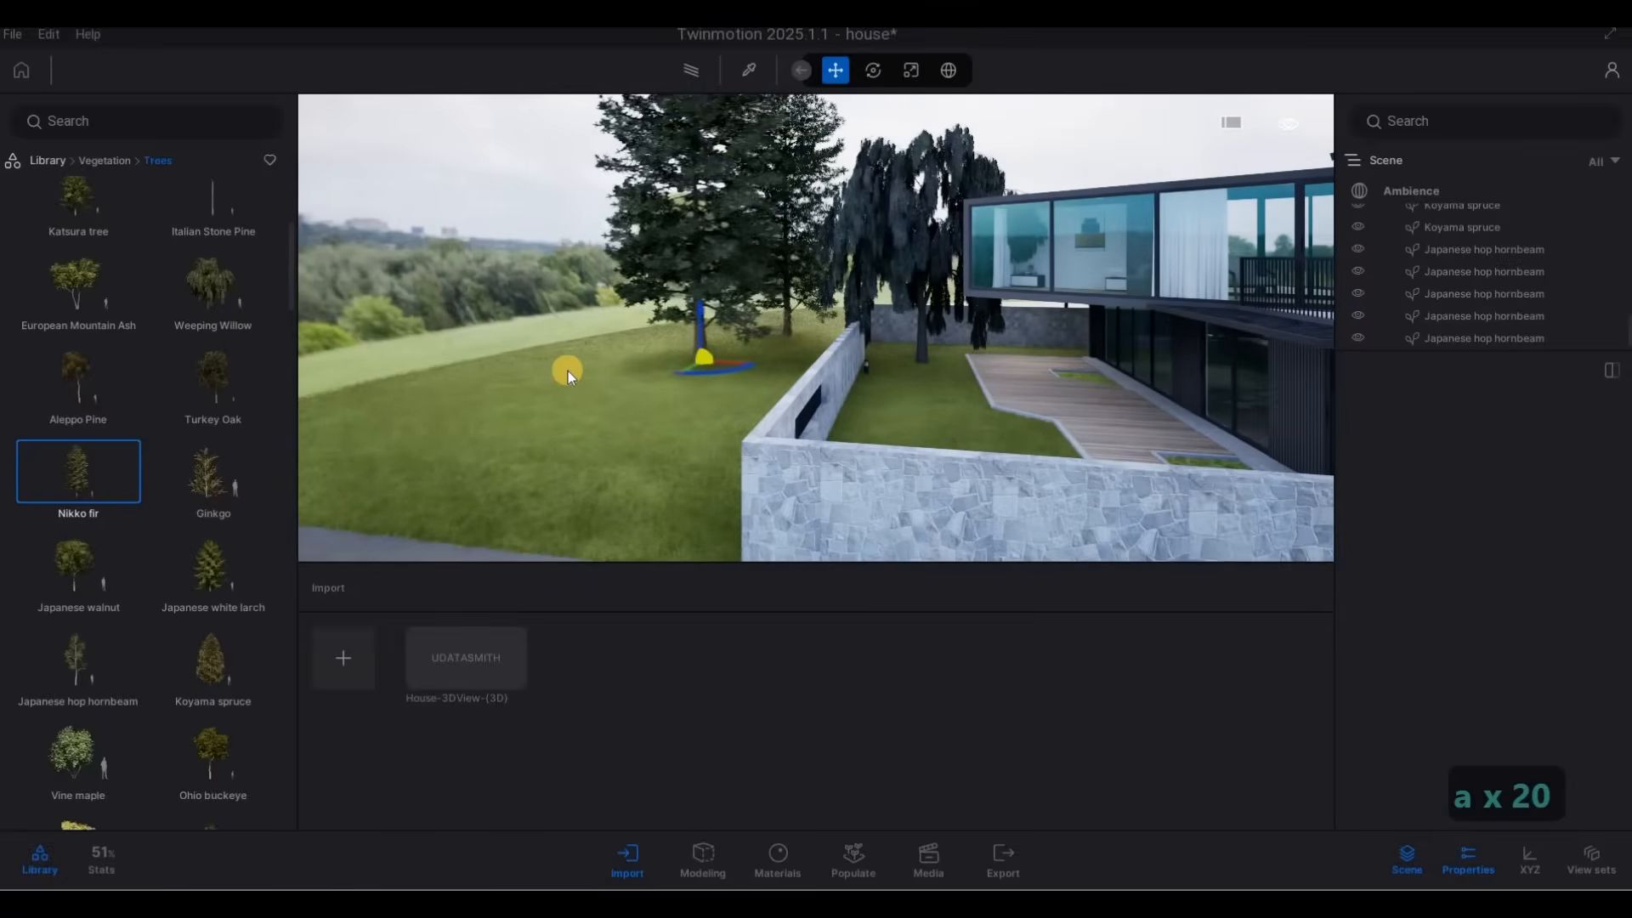
left_click(553, 371)
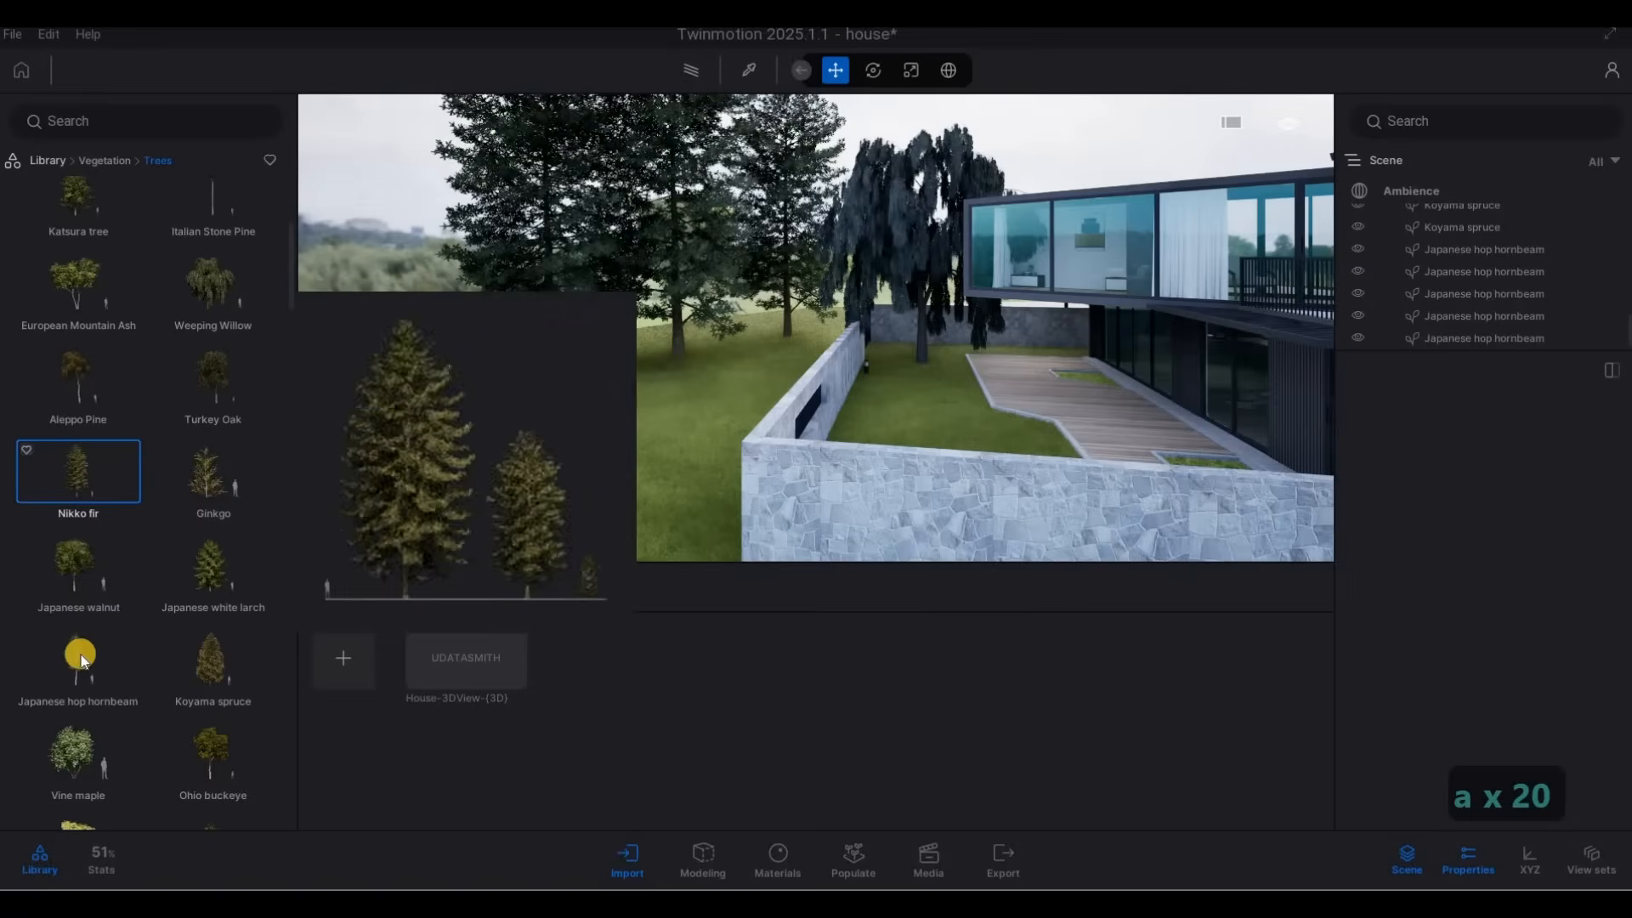
Place a Vine maple on the grass just outside the corner of the dark house's stone wall.
left_click(81, 659)
left_click(82, 736)
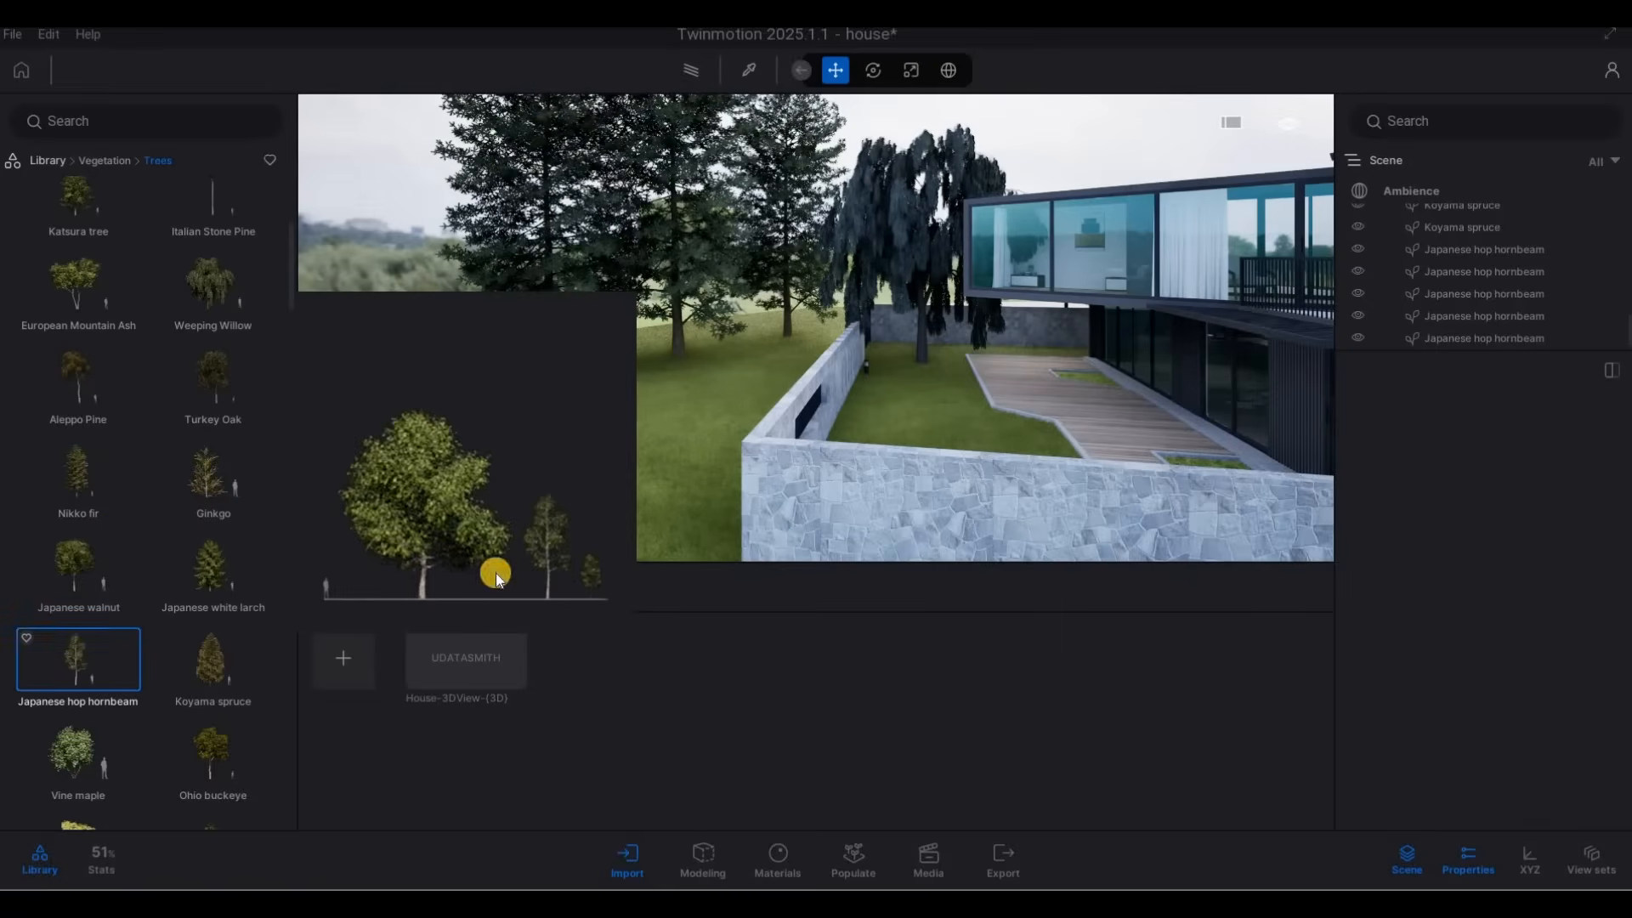
left_click(678, 510)
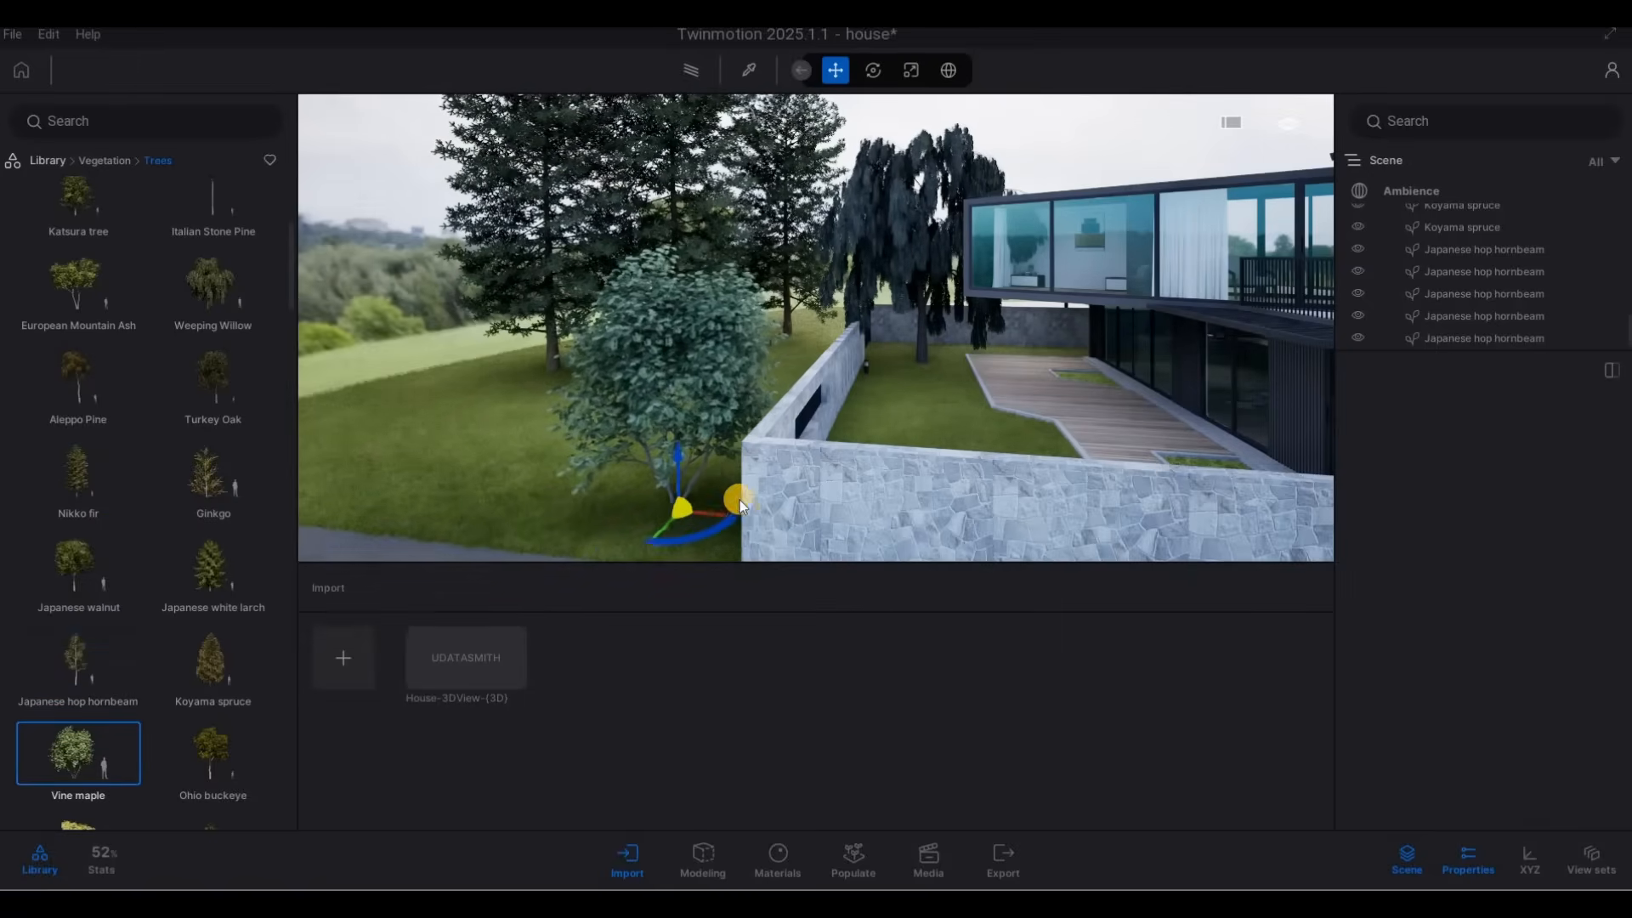
Place another Vine maple inside the stone wall in the dark house's garden, and end the placement.
key("d")
key("s")
key("d")
key("s")
key("d")
key("s")
key("d")
key("s")
key("d")
left_click(886, 419)
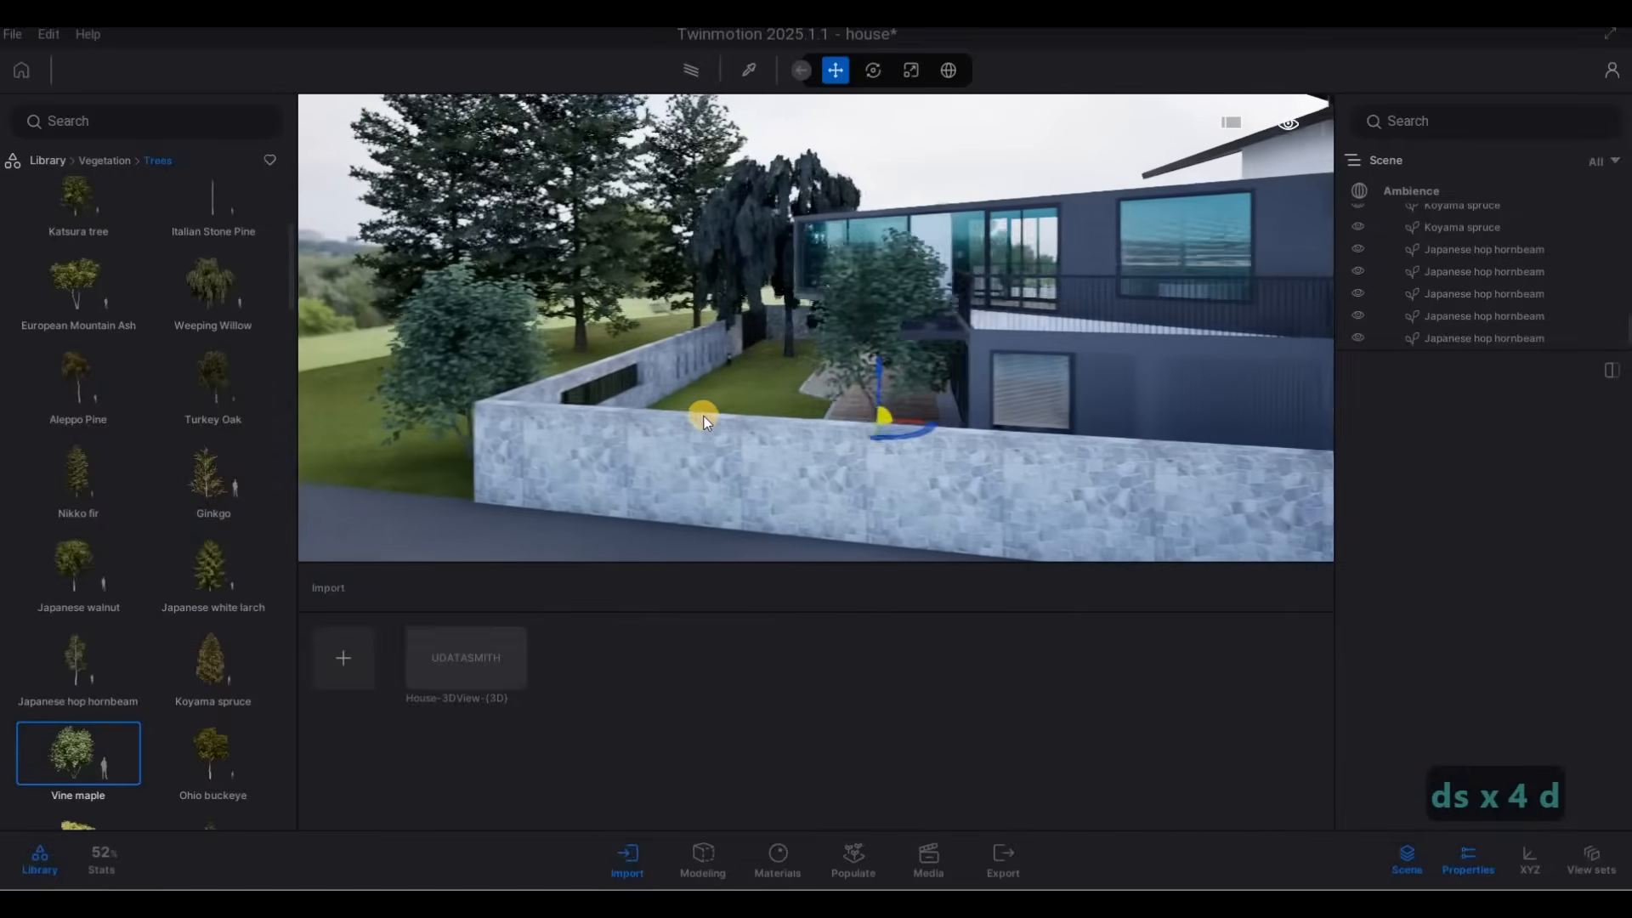
key("w")
left_click(666, 422)
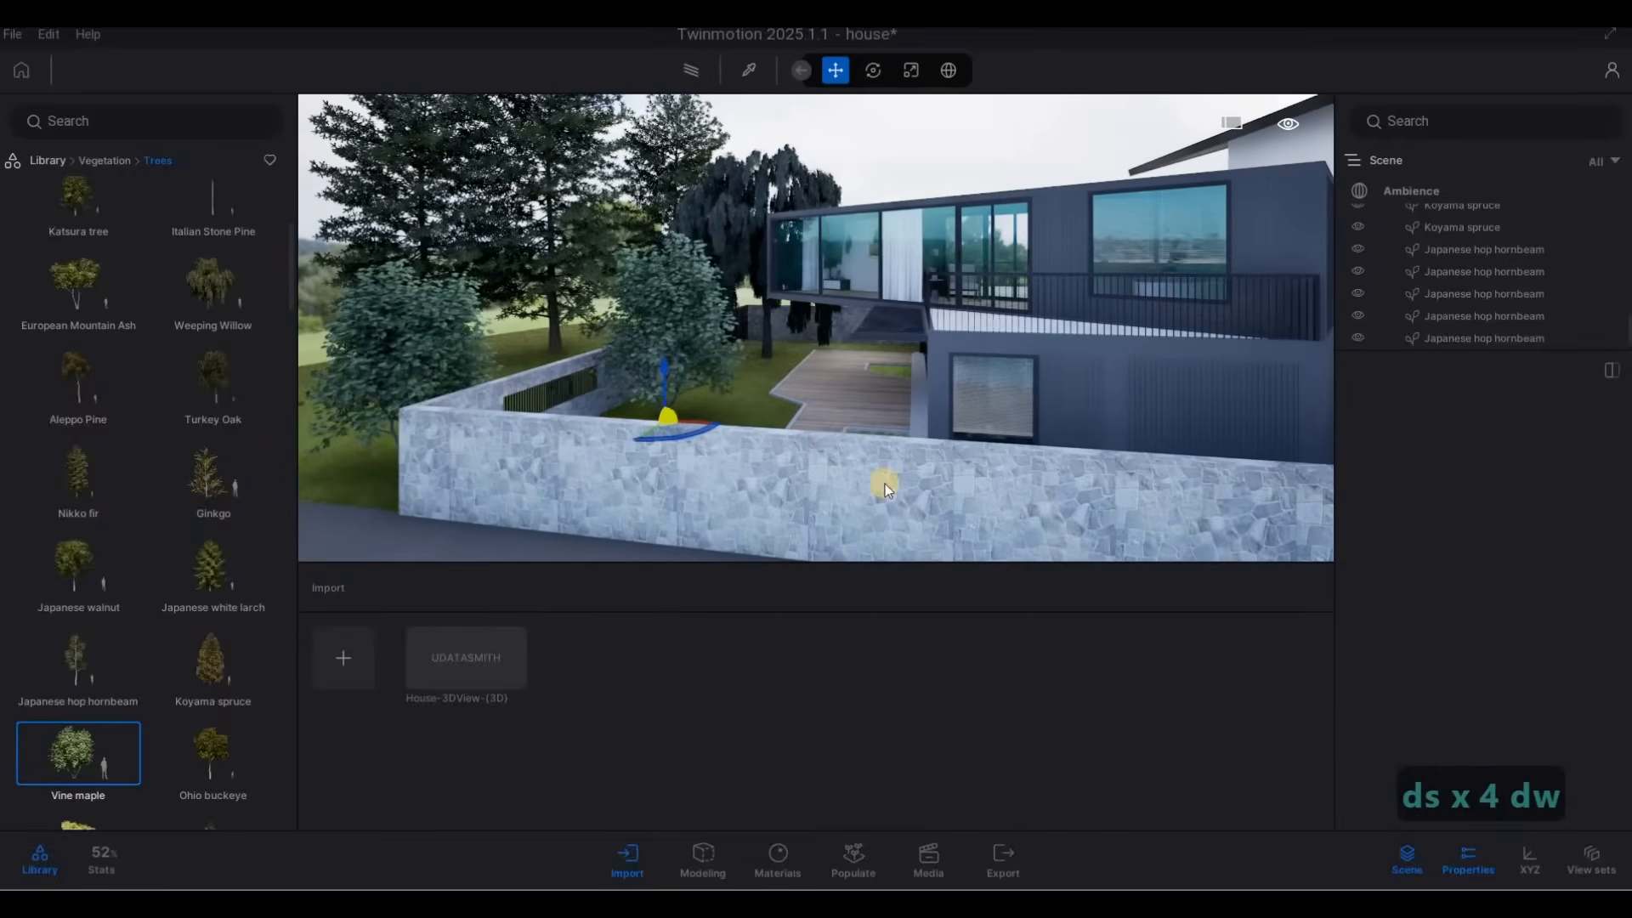
key("Escape")
key("Escape")
Plant a row of Sweet gum trees on the grass behind the dark neighbouring house, and end the placement.
key("d")
key("s")
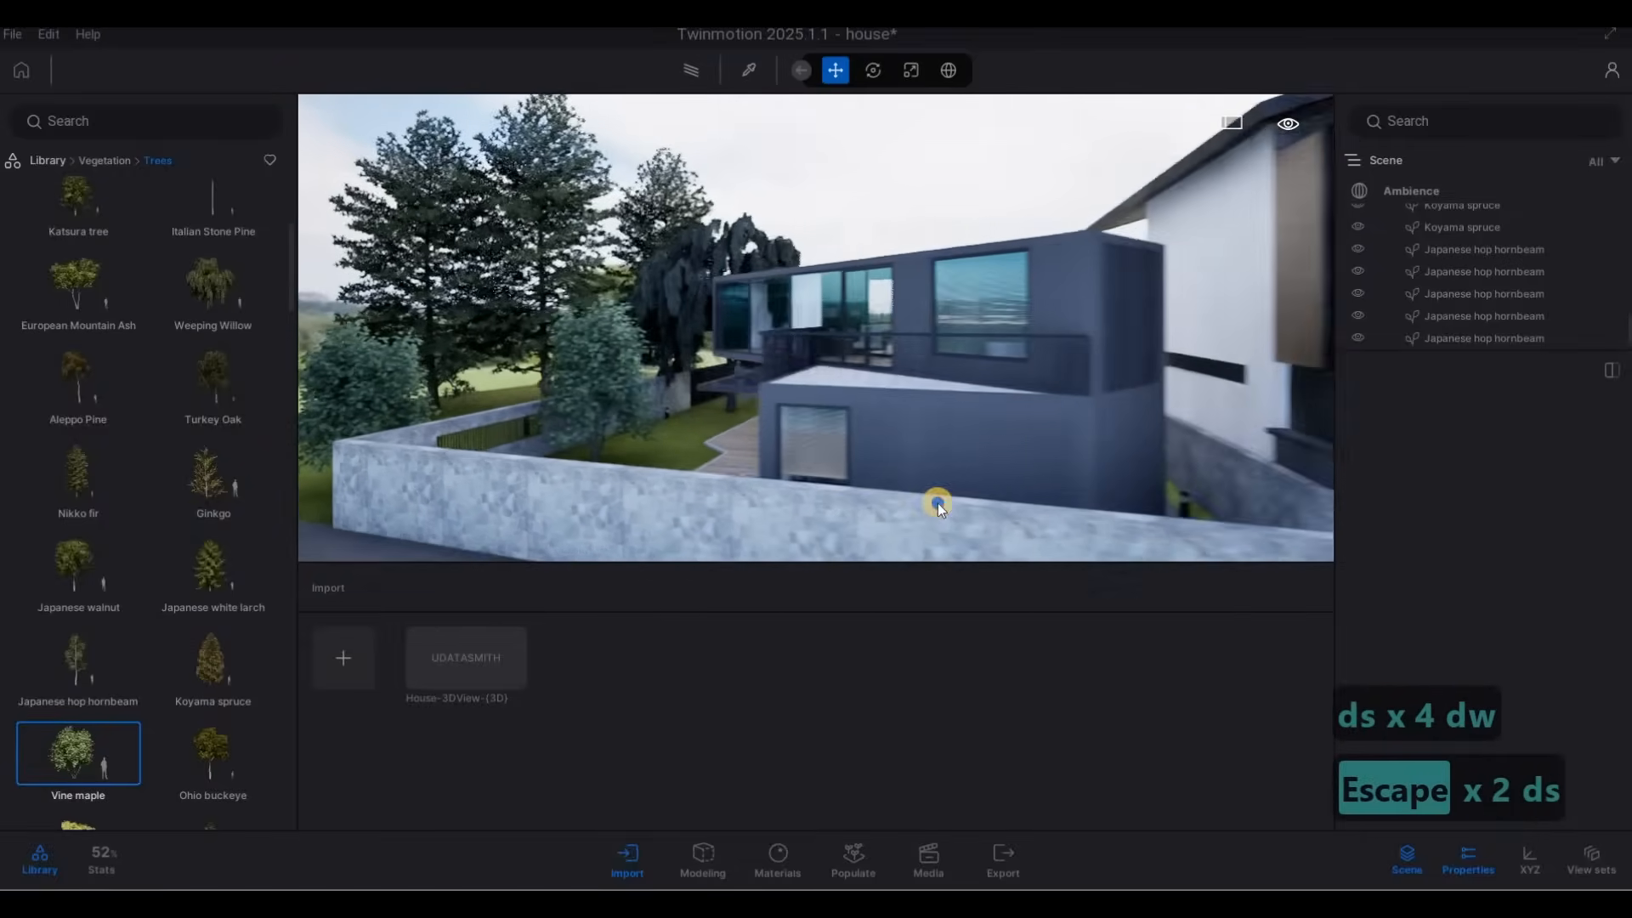
key("d")
key("s")
key("d")
key("s")
key("d")
key("s")
key("d")
key("s")
key("w")
key("q")
key("w")
key("q")
key("w")
key("q")
key("w")
key("q")
key("w")
key("q")
key("w")
key("q")
key("w")
key("q")
key("w")
key("q")
key("w")
key("q")
key("w")
key("q")
key("w")
key("q")
key("w")
key("q")
key("w")
key("q")
key("w")
key("q")
key("w")
key("q")
key("w")
key("q")
key("w")
key("q")
key("w")
key("q")
key("w")
key("q")
key("w")
key("q")
key("w")
key("q")
key("w")
key("q")
key("w")
key("q")
key("w")
key("q")
key("w")
key("q")
key("w")
key("q")
key("w")
key("q")
key("w")
key("q")
key("w")
key("q")
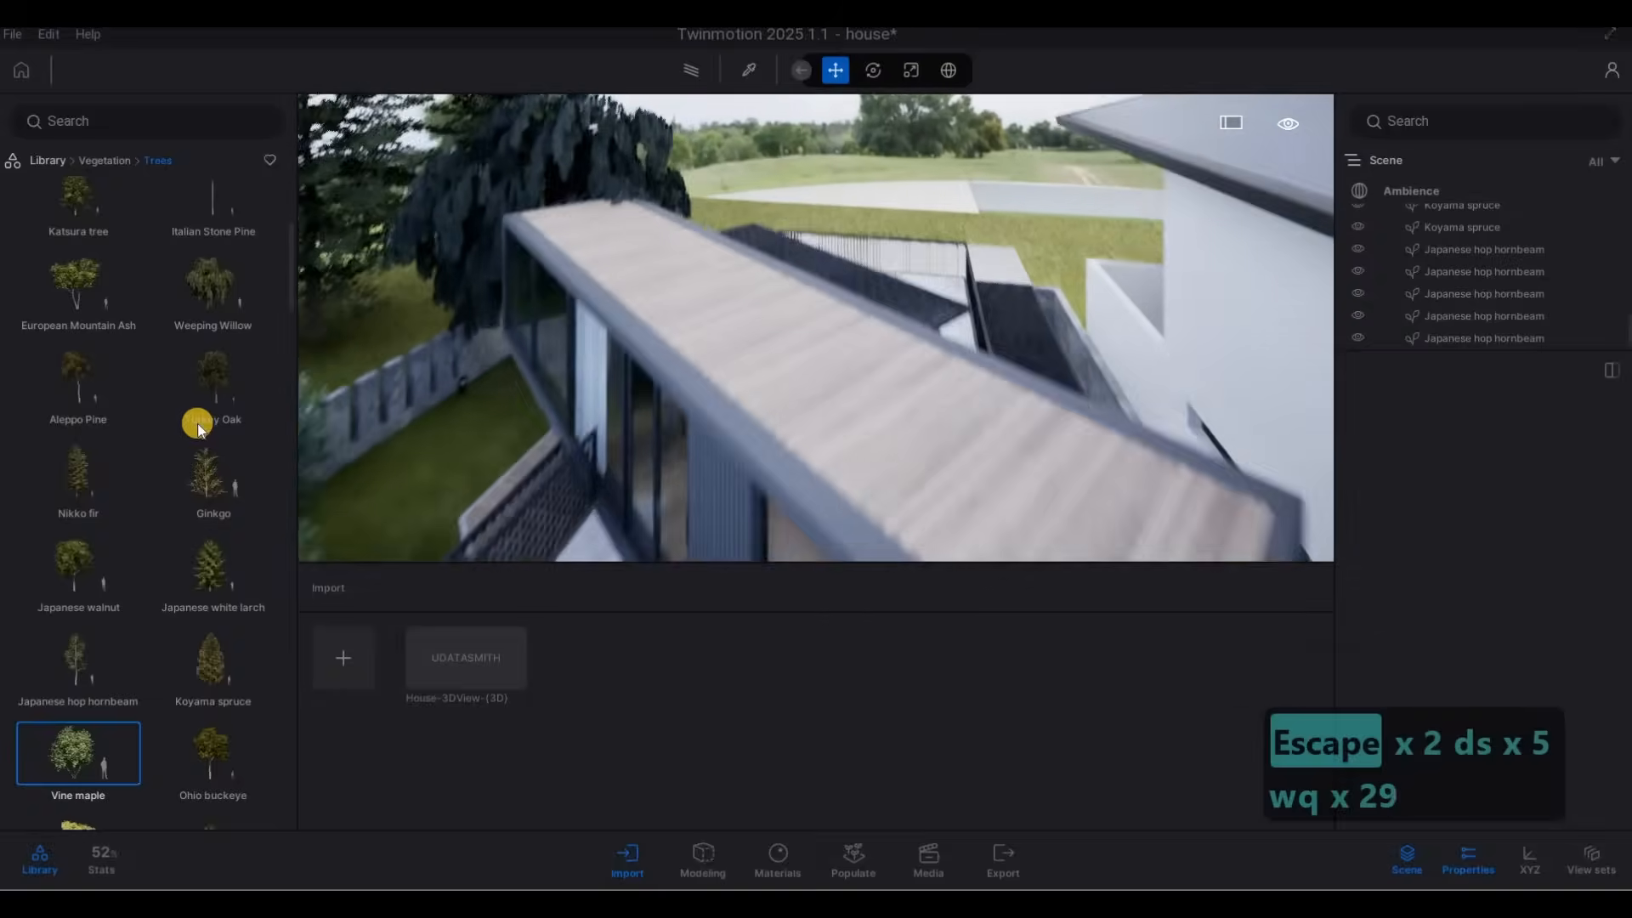
key("w")
key("q")
key("w")
key("q")
key("w")
key("q")
key("w")
key("q")
key("w")
key("q")
scroll(195, 552, "down", 3)
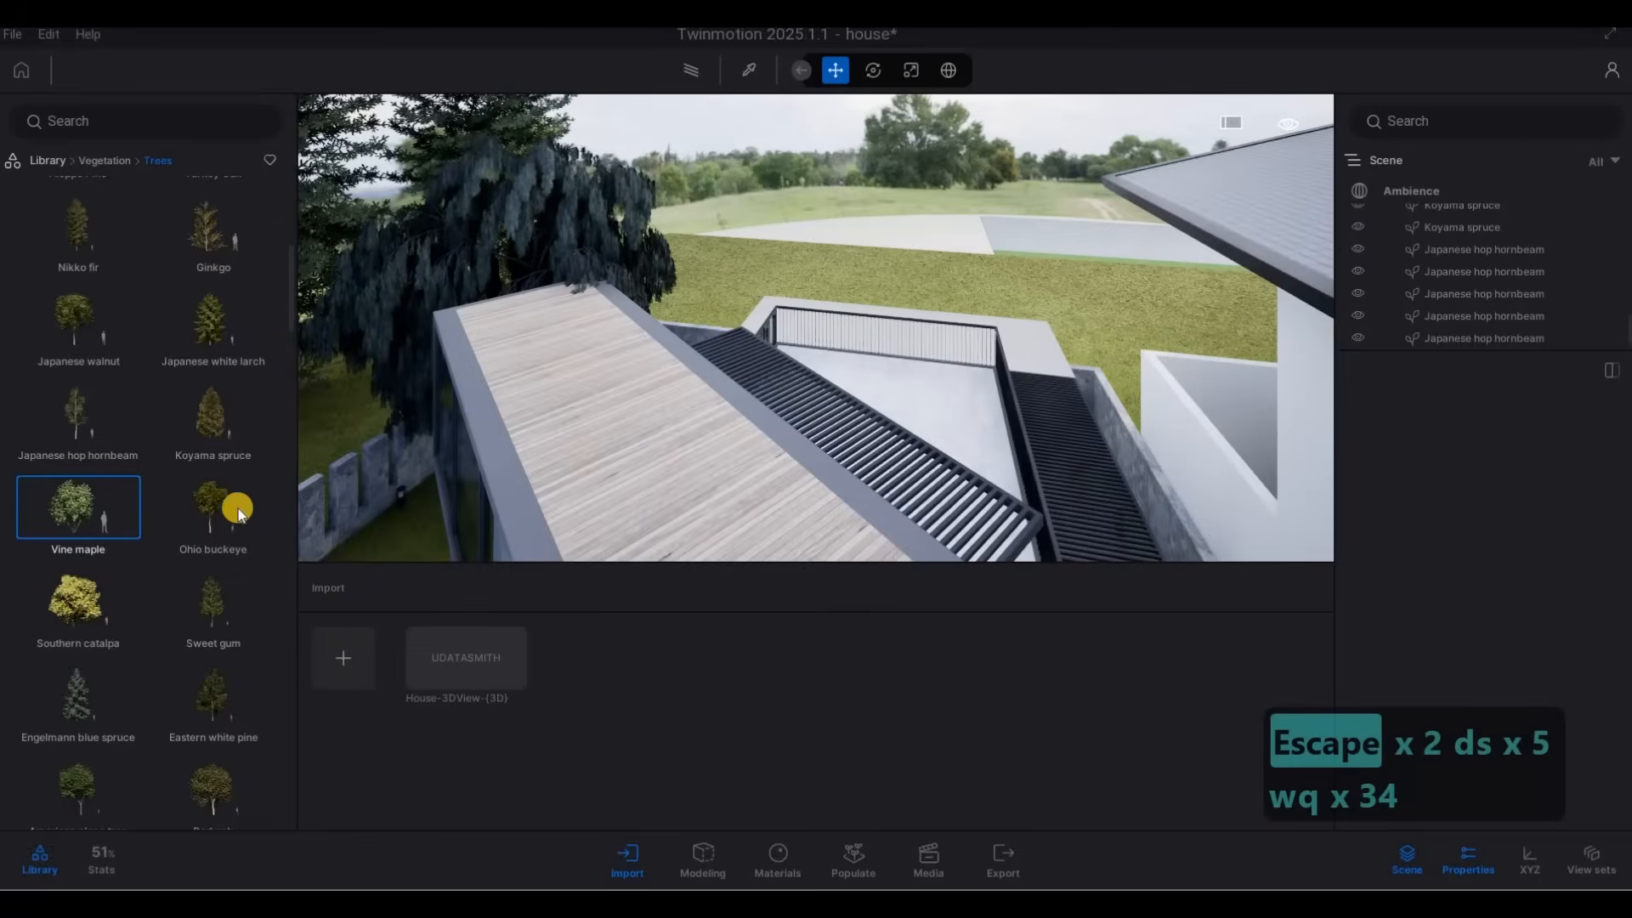
left_click_drag(225, 414, 770, 253)
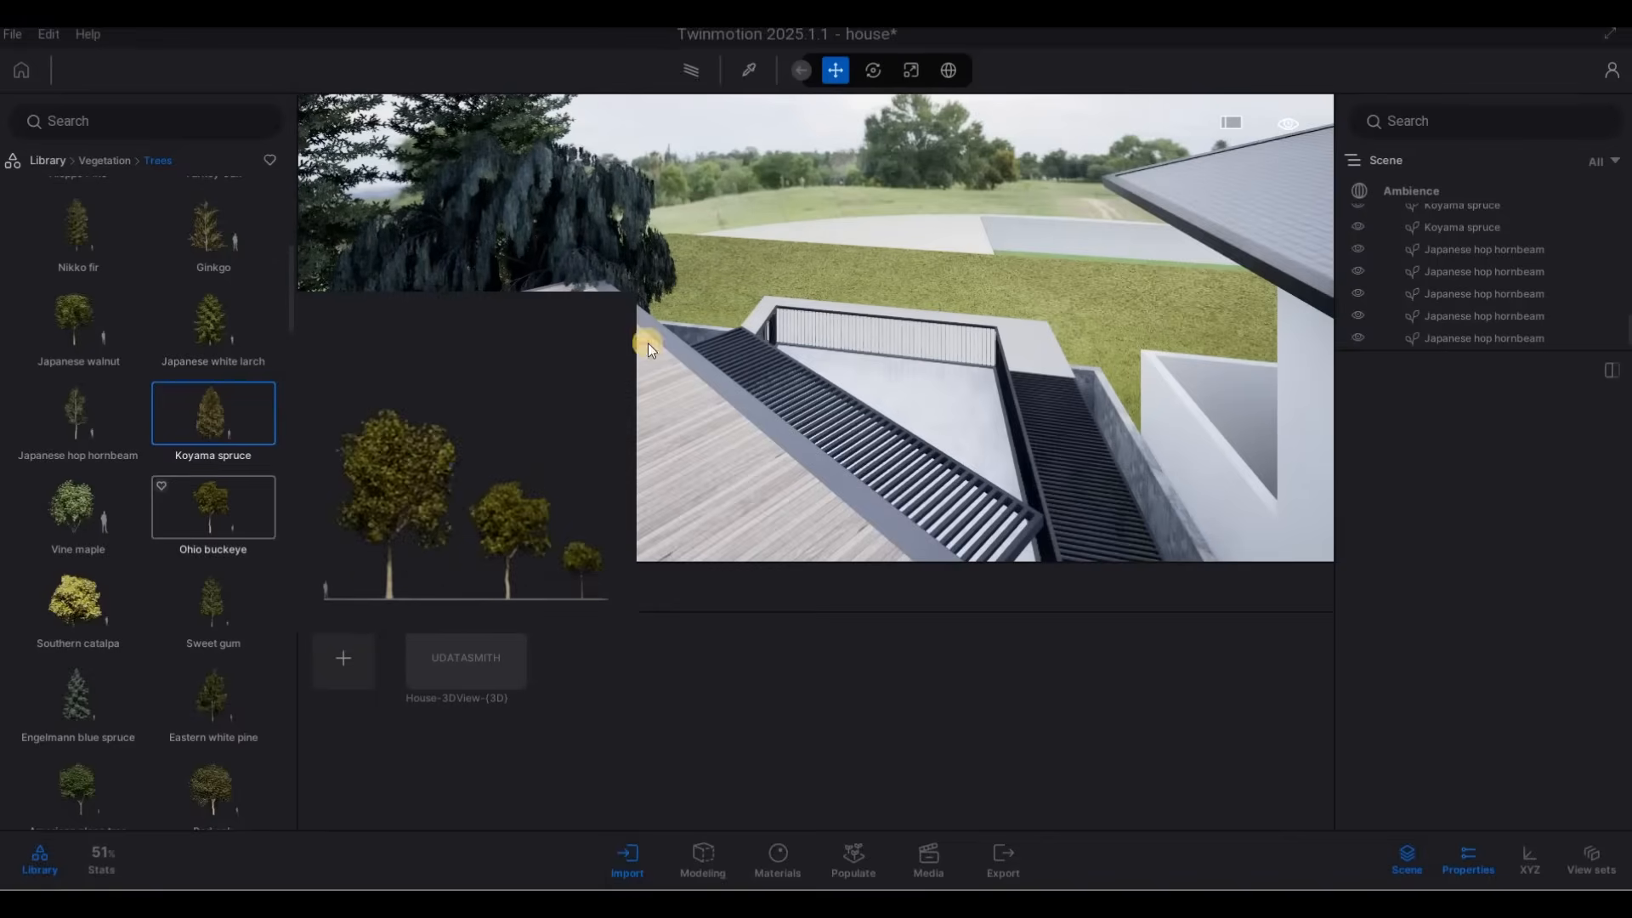
left_click_drag(212, 600, 717, 302)
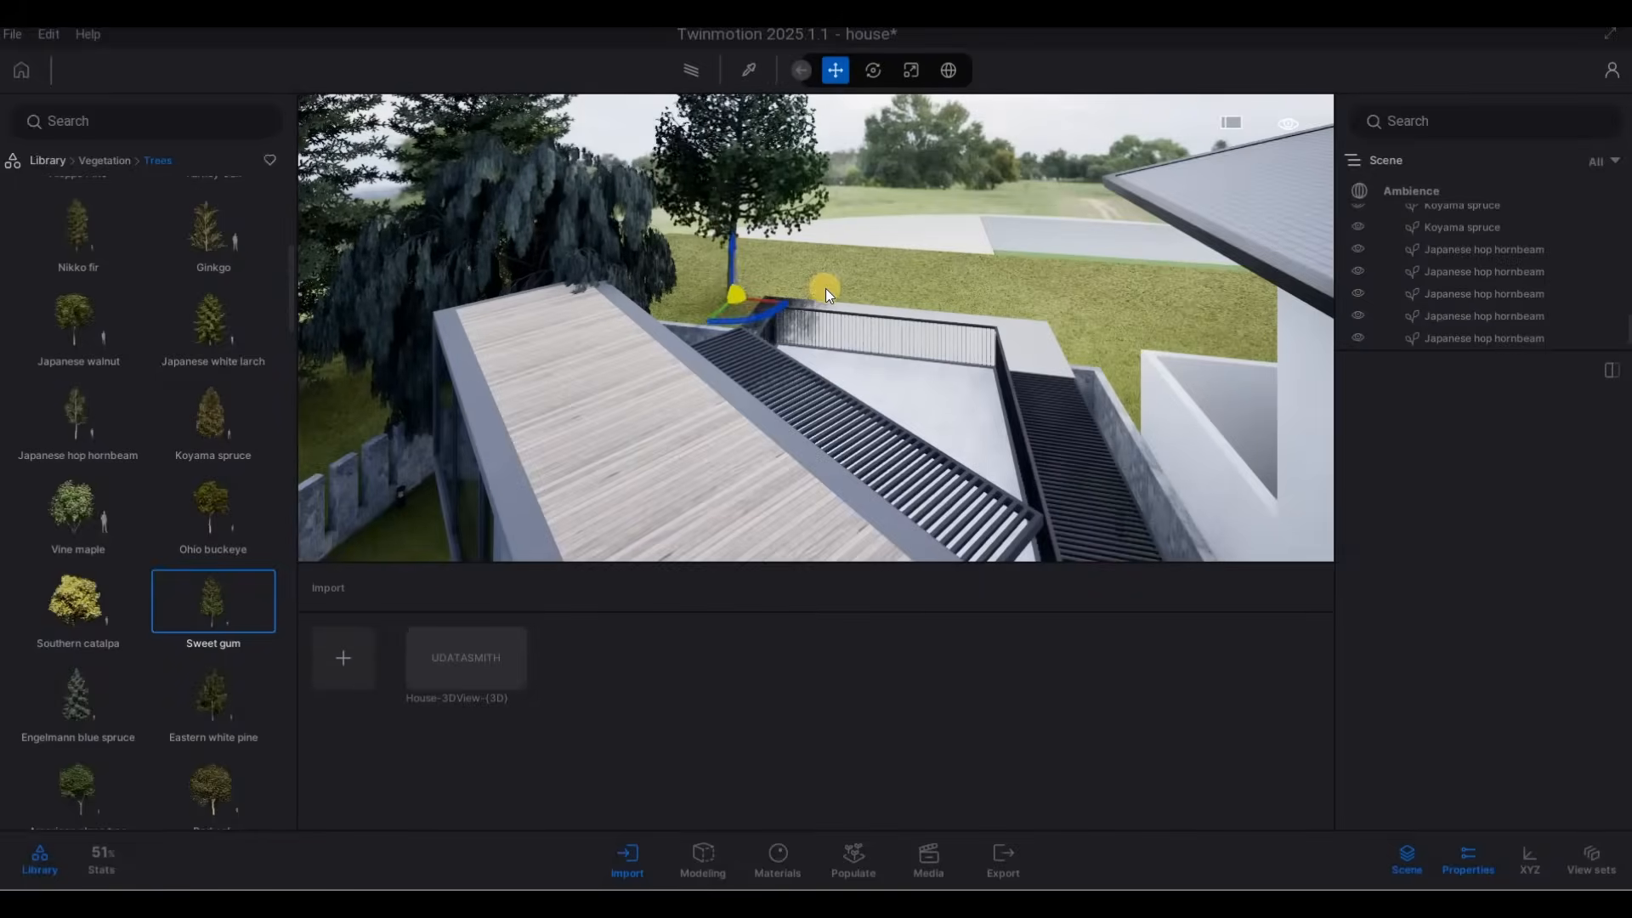
left_click_drag(824, 288, 1150, 298)
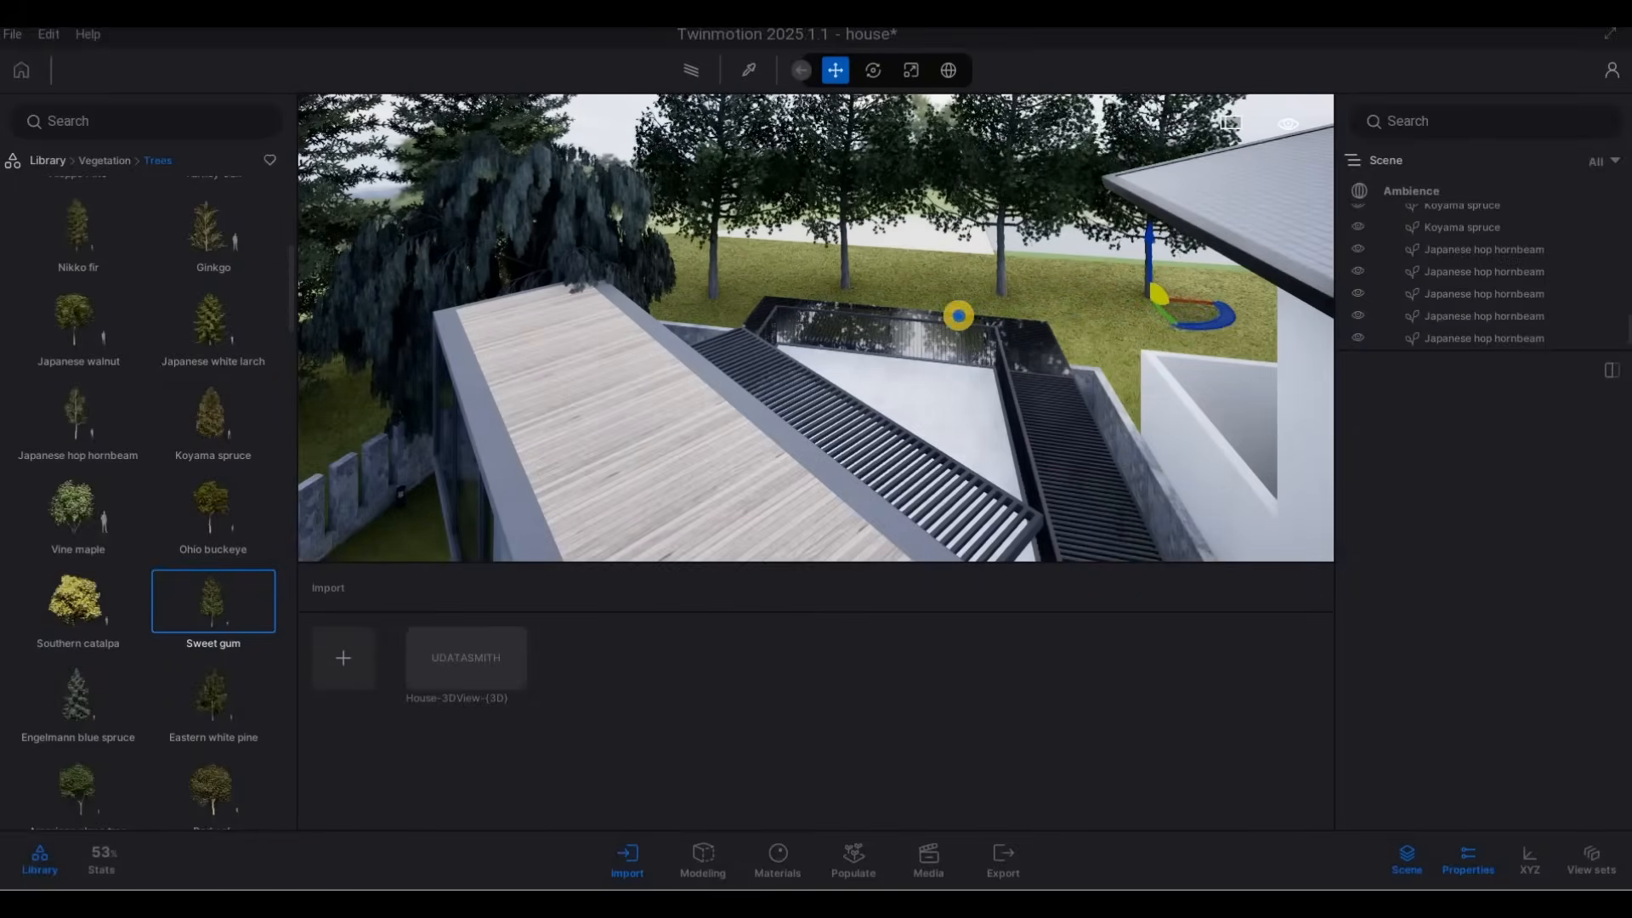
key("Escape")
key("Escape")
Examine the trees planted around and behind the dark neighbouring house from above and from the street.
key("a")
key("e")
key("s")
key("s")
key("s")
key("s")
key("s")
key("s")
key("s")
key("s")
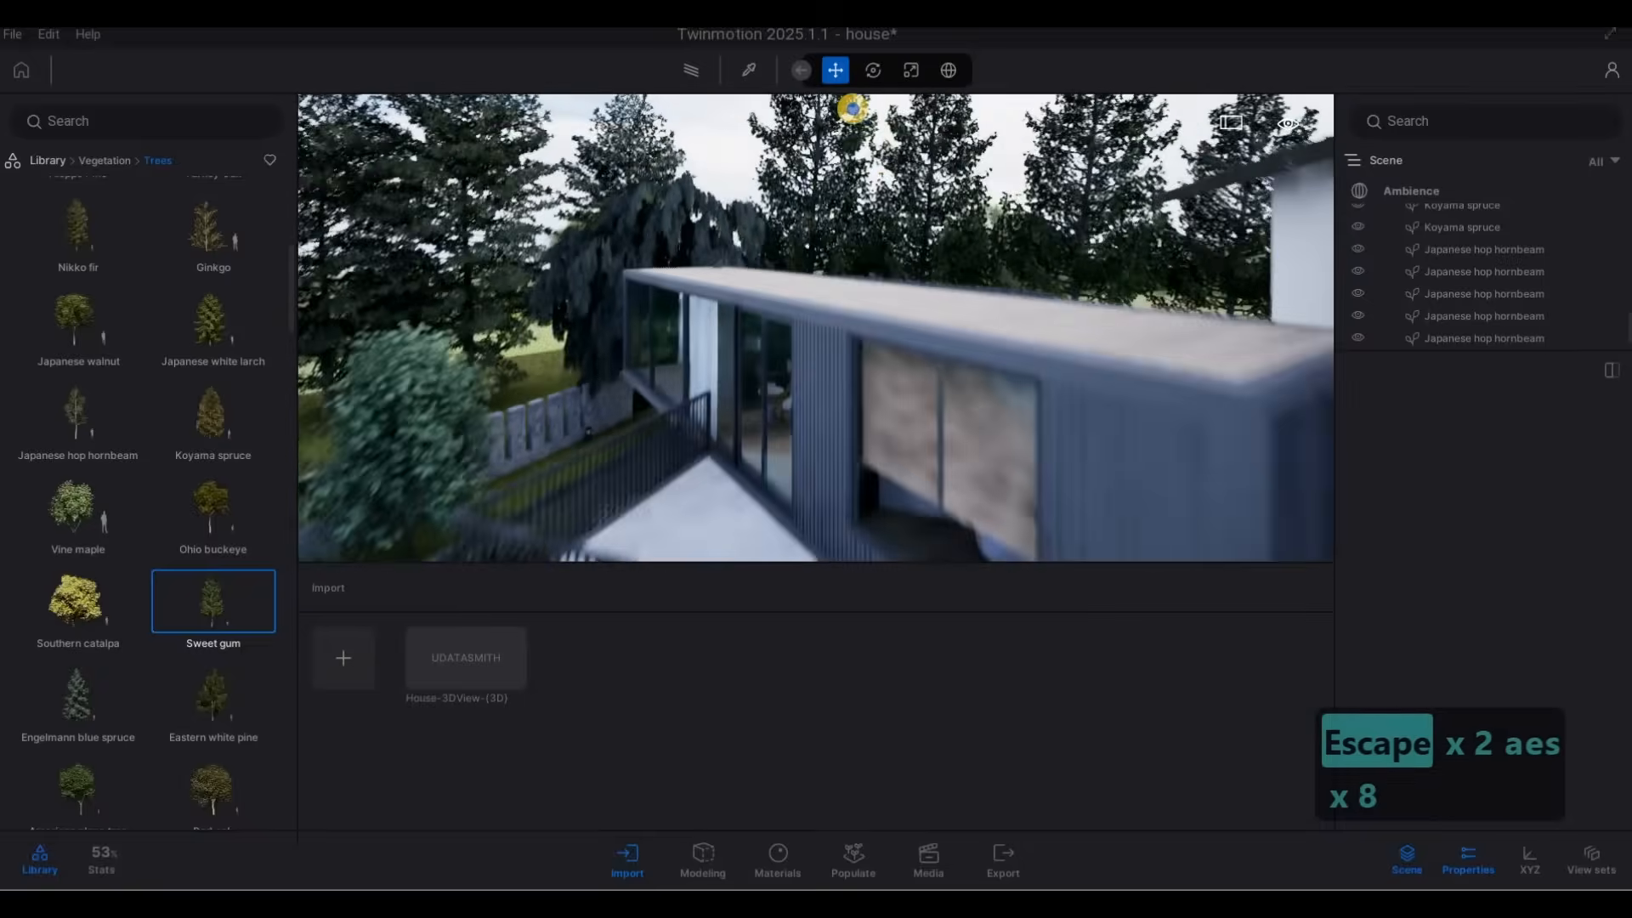
key("s")
key("s")
key("s")
key("s")
key("s")
key("s")
key("s")
key("s")
key("d")
key("d")
key("d")
key("d")
key("a")
key("e")
key("s")
key("d")
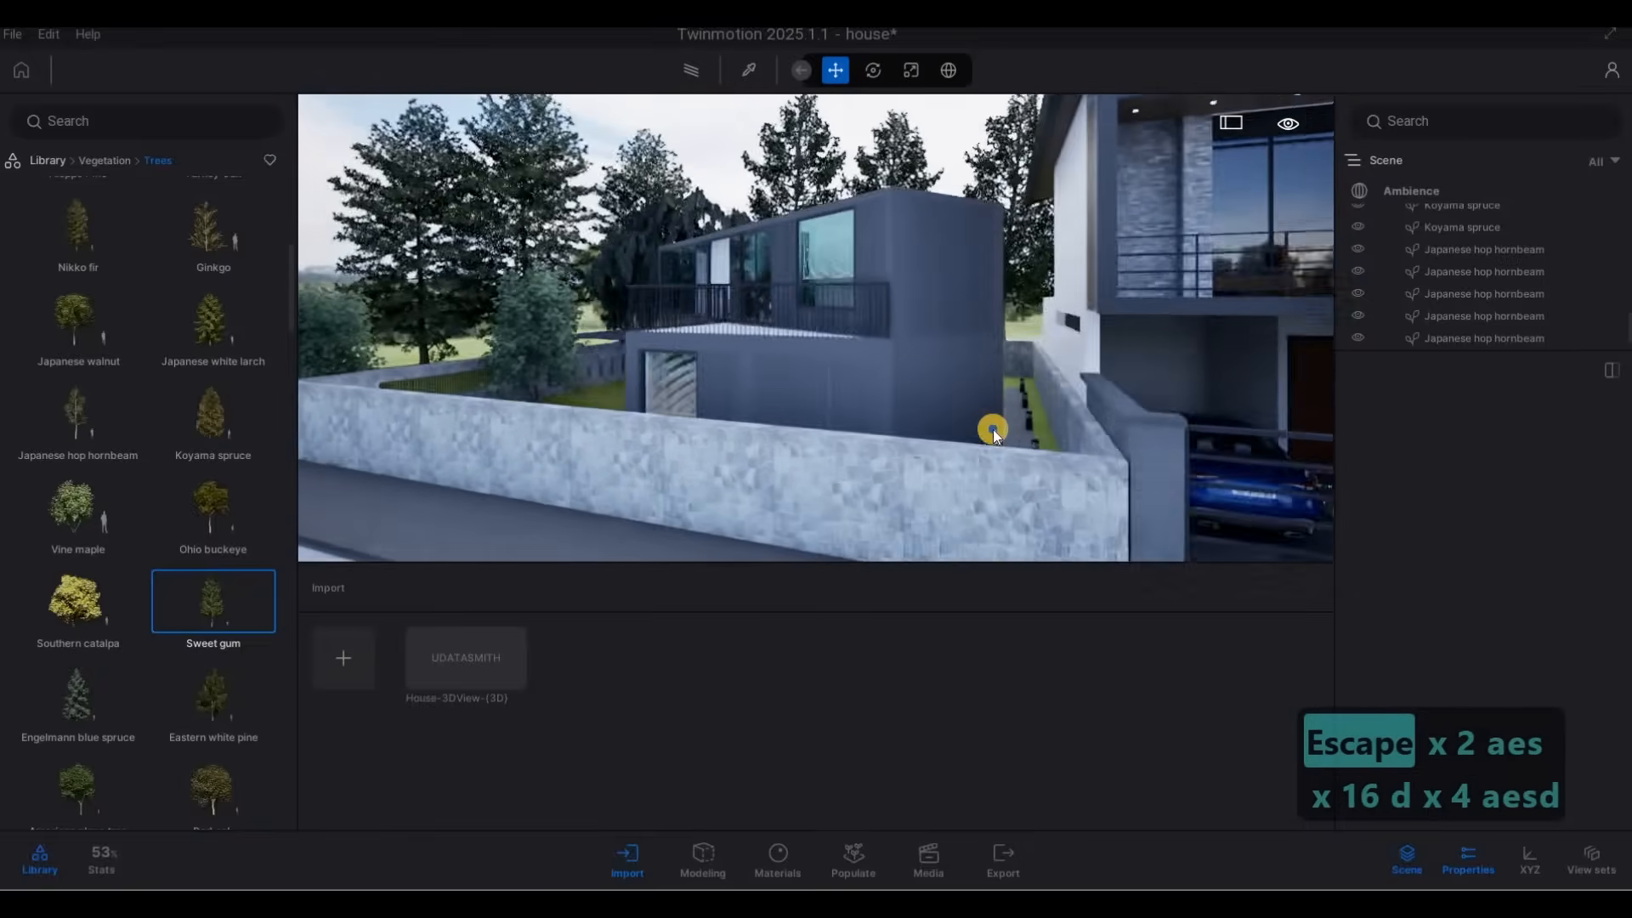
key("s")
key("a")
key("e")
key("a")
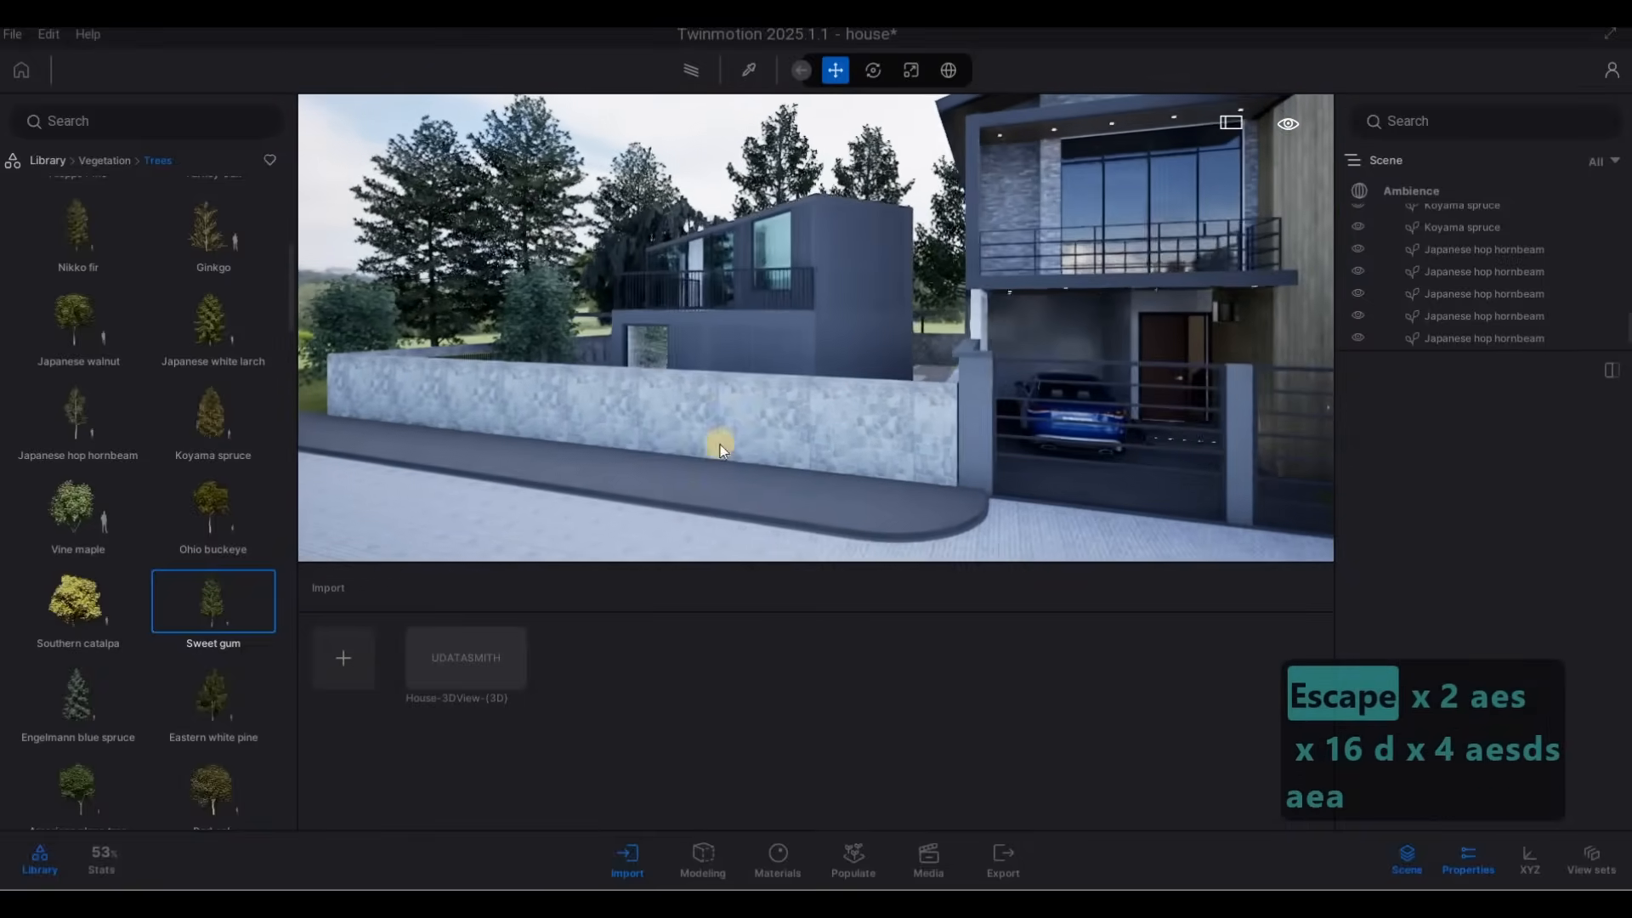
key("a")
key("w")
key("w")
key("w")
key("w")
key("w")
key("w")
key("w")
key("w")
key("w")
key("w")
key("w")
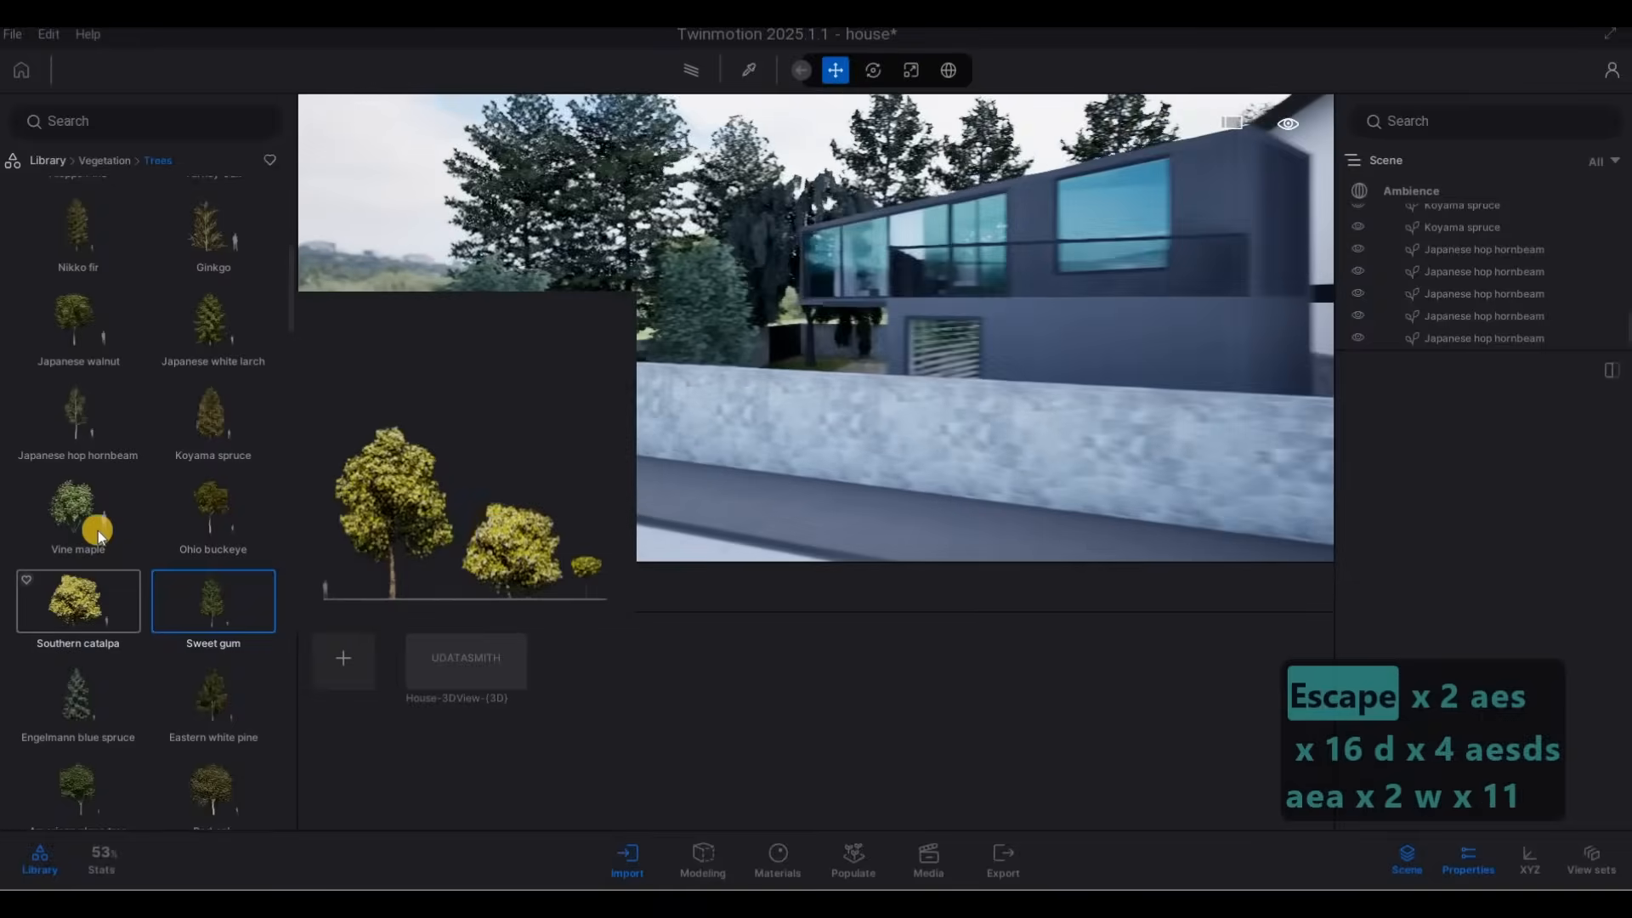
Place a Southern catalpa on the grass beyond the corner of the dark house's stone wall, and end the placement.
key("w")
key("w")
key("w")
key("w")
key("w")
key("w")
key("w")
key("w")
key("w")
key("w")
key("w")
key("w")
key("w")
key("w")
key("w")
key("w")
key("w")
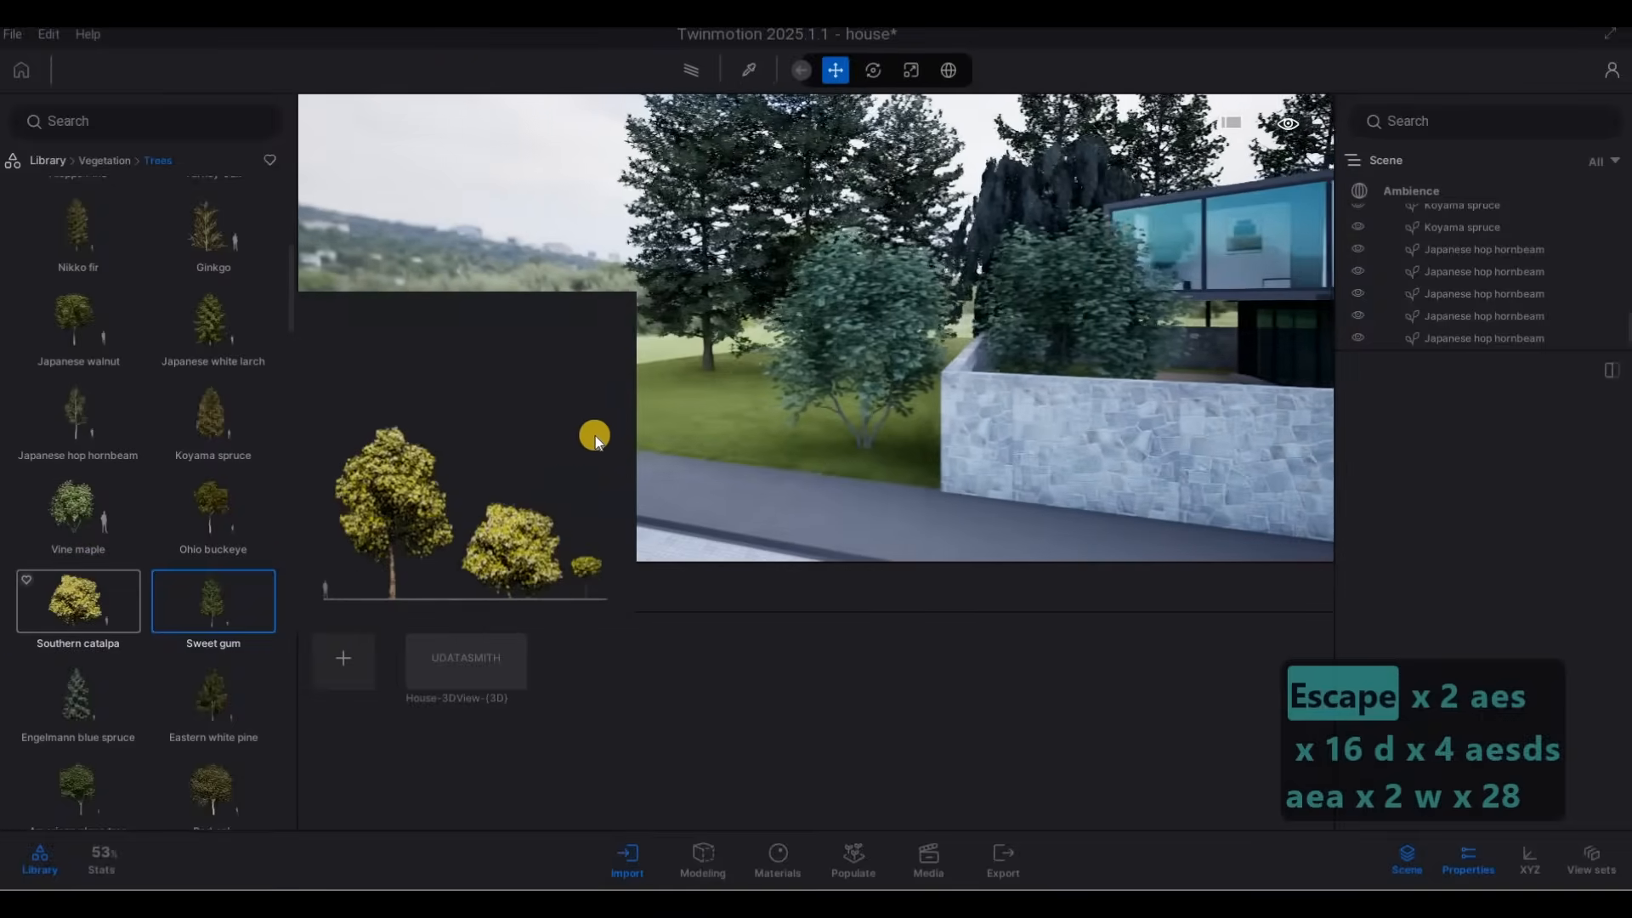
left_click_drag(595, 435, 610, 391)
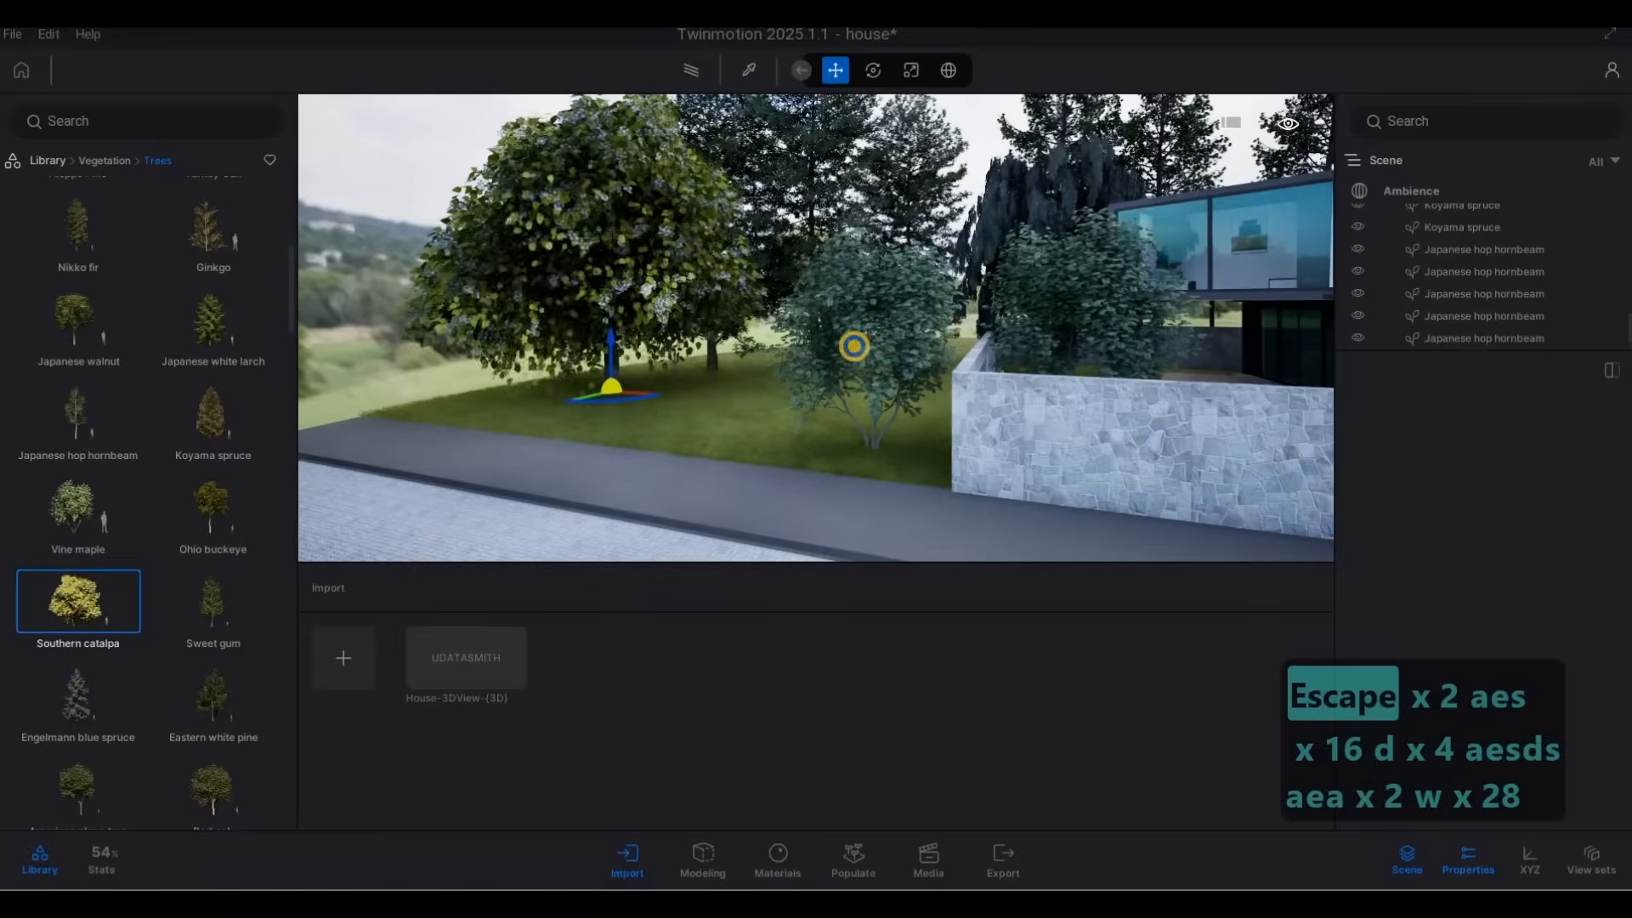
key("Escape")
key("Escape")
Examine the planting around the dark neighbouring house and the front of house 30A from the street.
key("d")
key("s")
key("s")
key("s")
key("s")
key("s")
key("s")
key("s")
key("s")
key("s")
key("s")
key("s")
key("s")
key("s")
key("s")
key("s")
key("s")
key("s")
key("s")
key("s")
key("s")
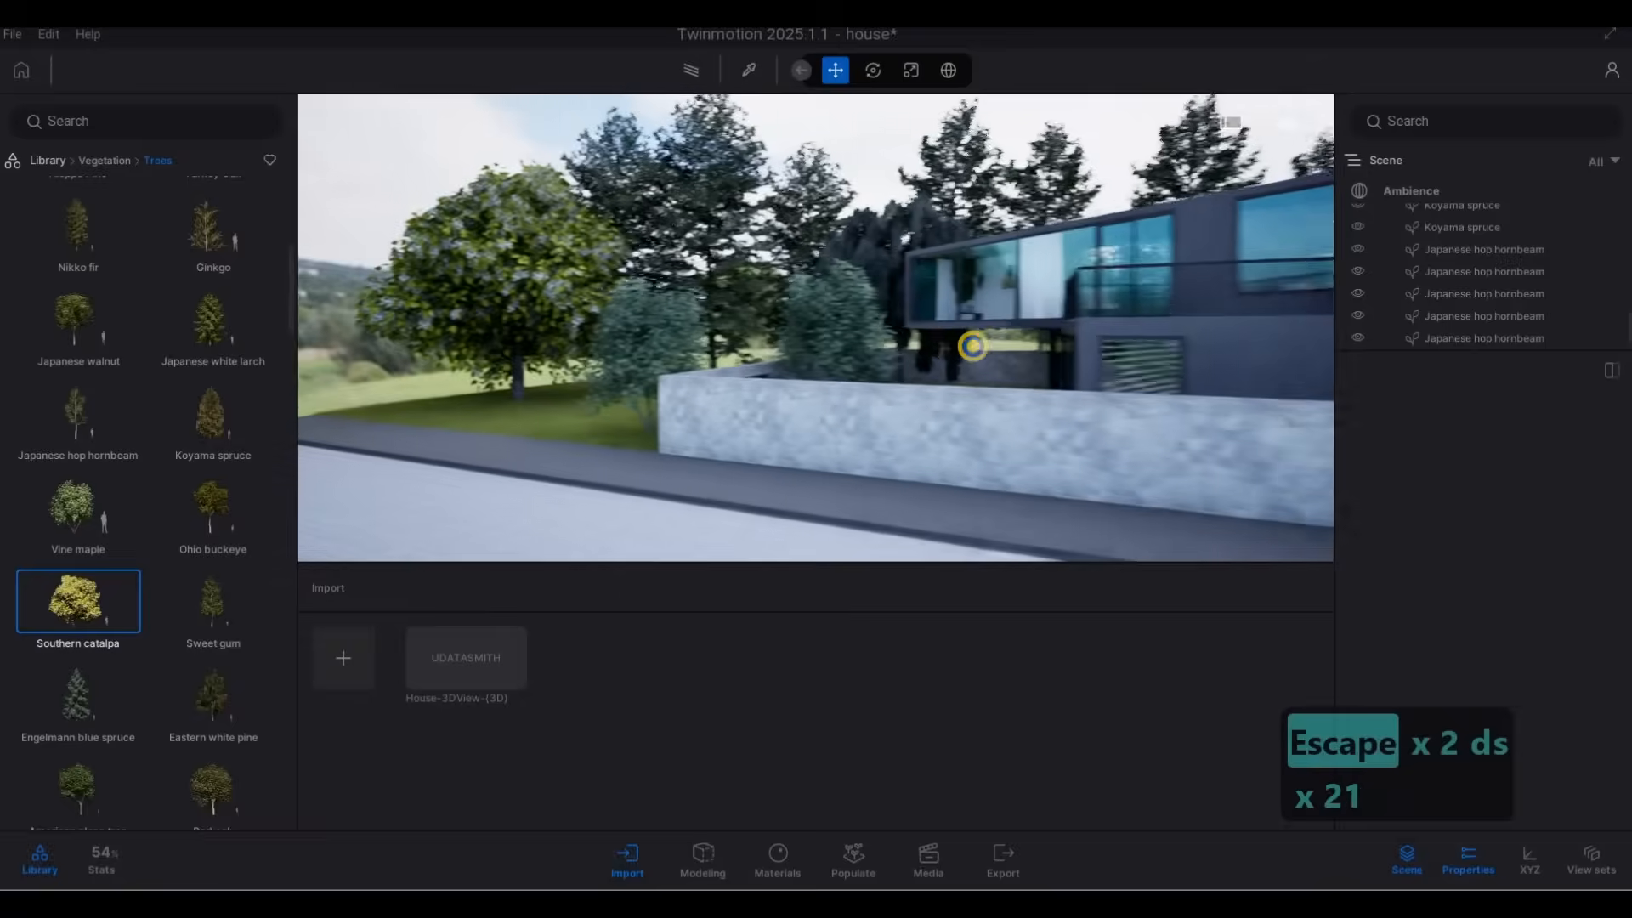
key("s")
key("s")
key("s")
key("s")
key("s")
key("s")
key("s")
key("s")
key("s")
key("s")
key("s")
key("s")
key("s")
key("s")
key("s")
key("s")
key("s")
key("s")
key("s")
key("s")
key("w")
key("d")
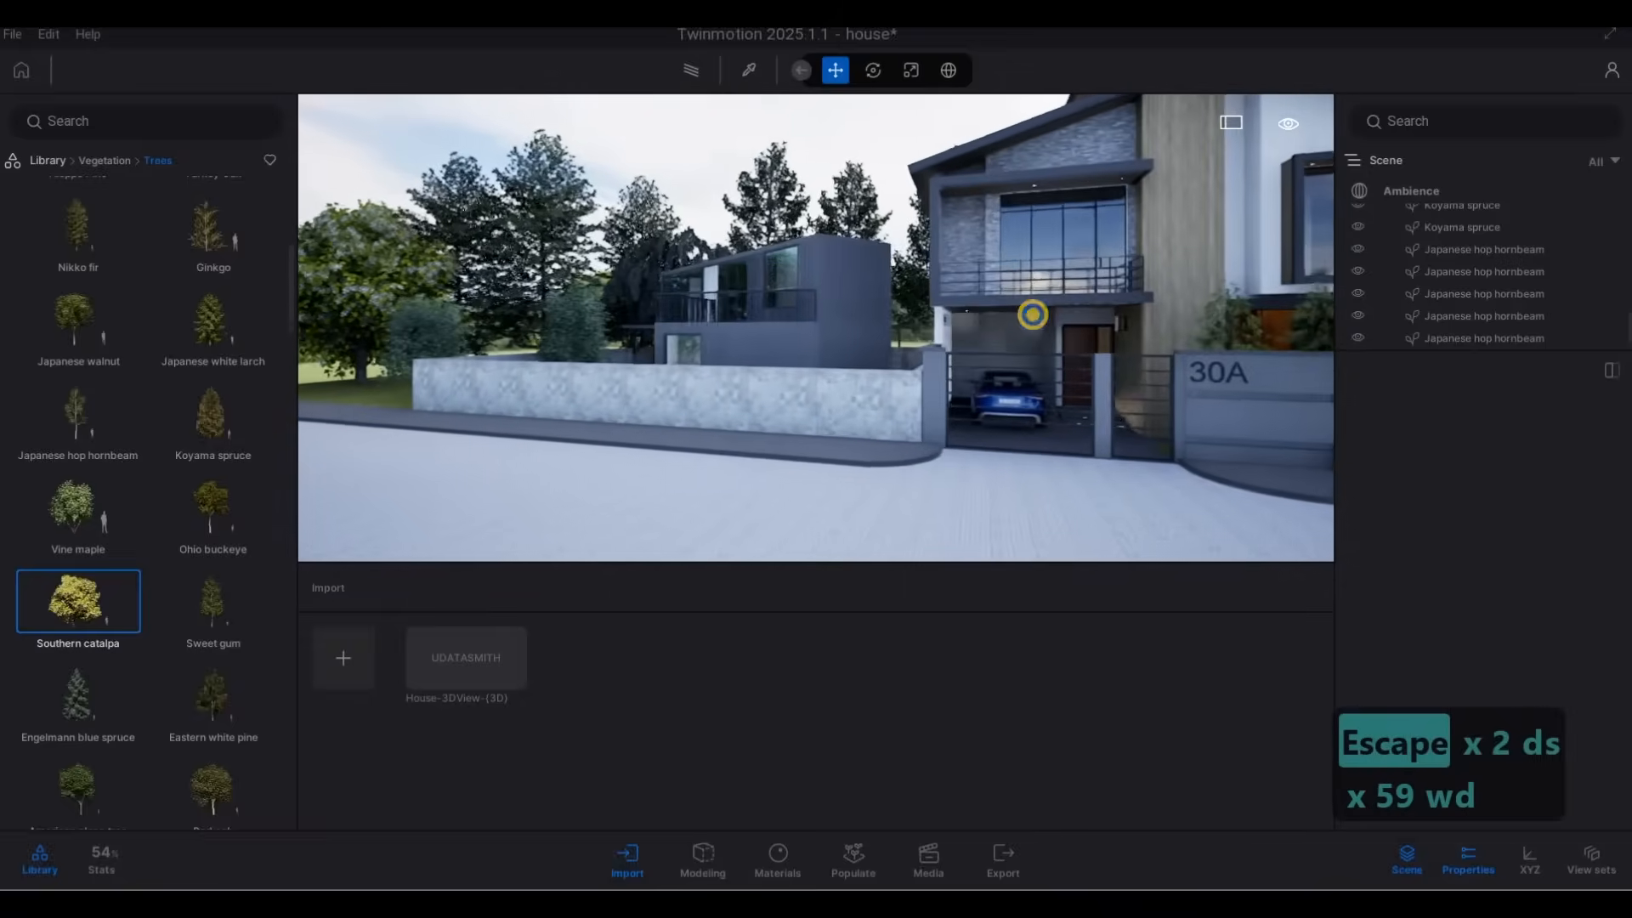
key("s")
key("d")
key("d")
key("d")
key("d")
key("s")
key("e")
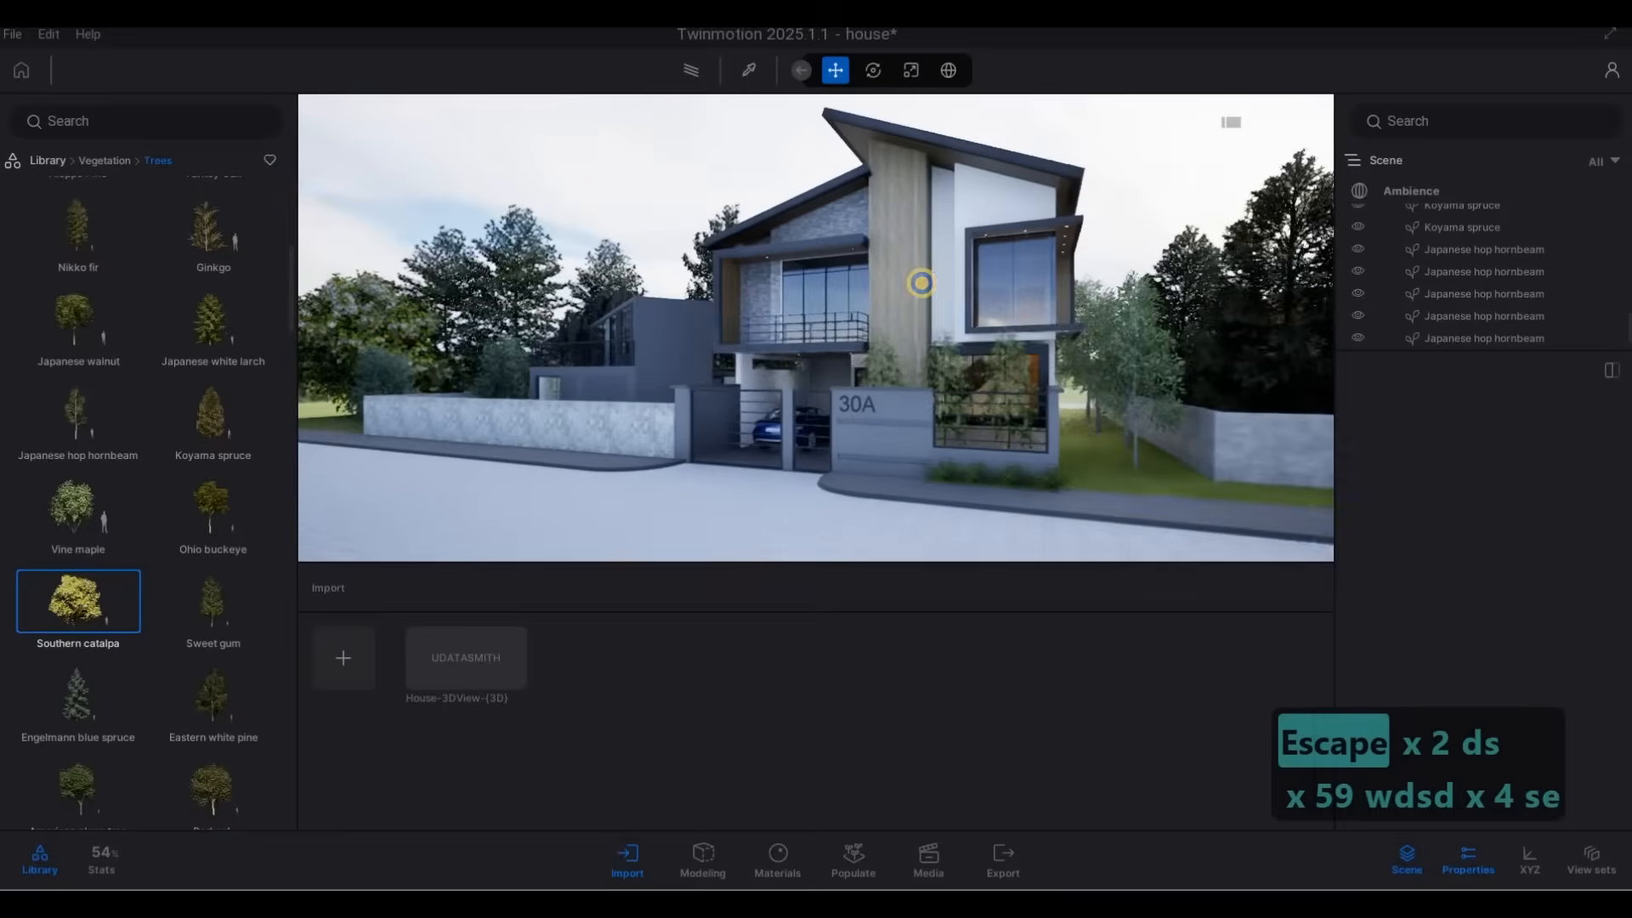
key("a")
key("q")
key("d")
key("w")
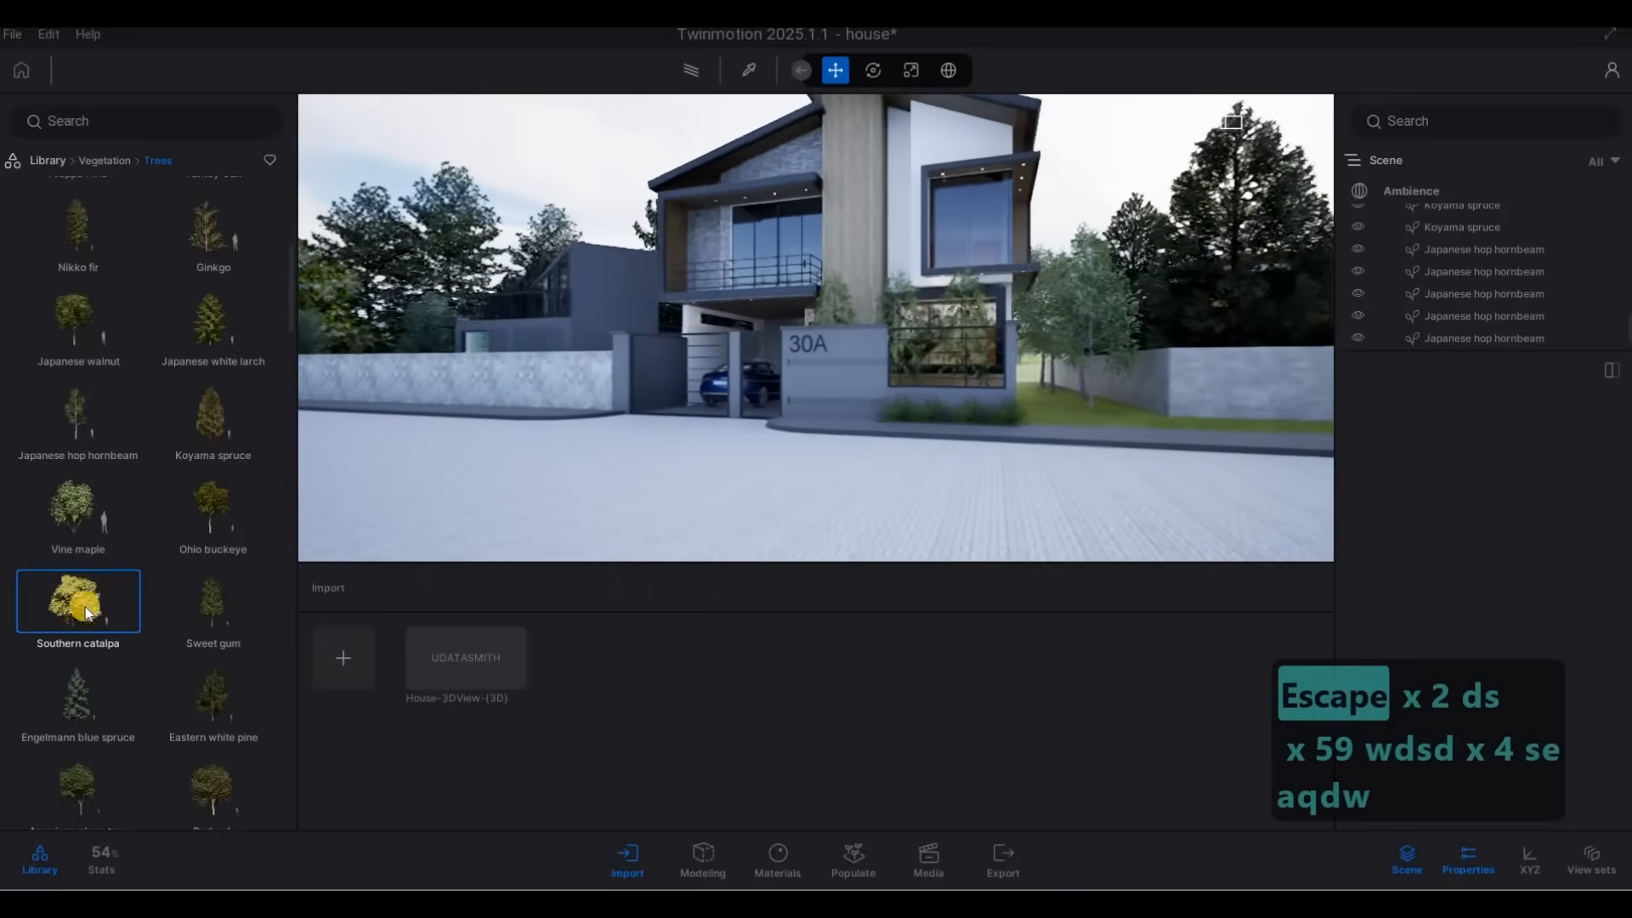
scroll(85, 542, "up", 1)
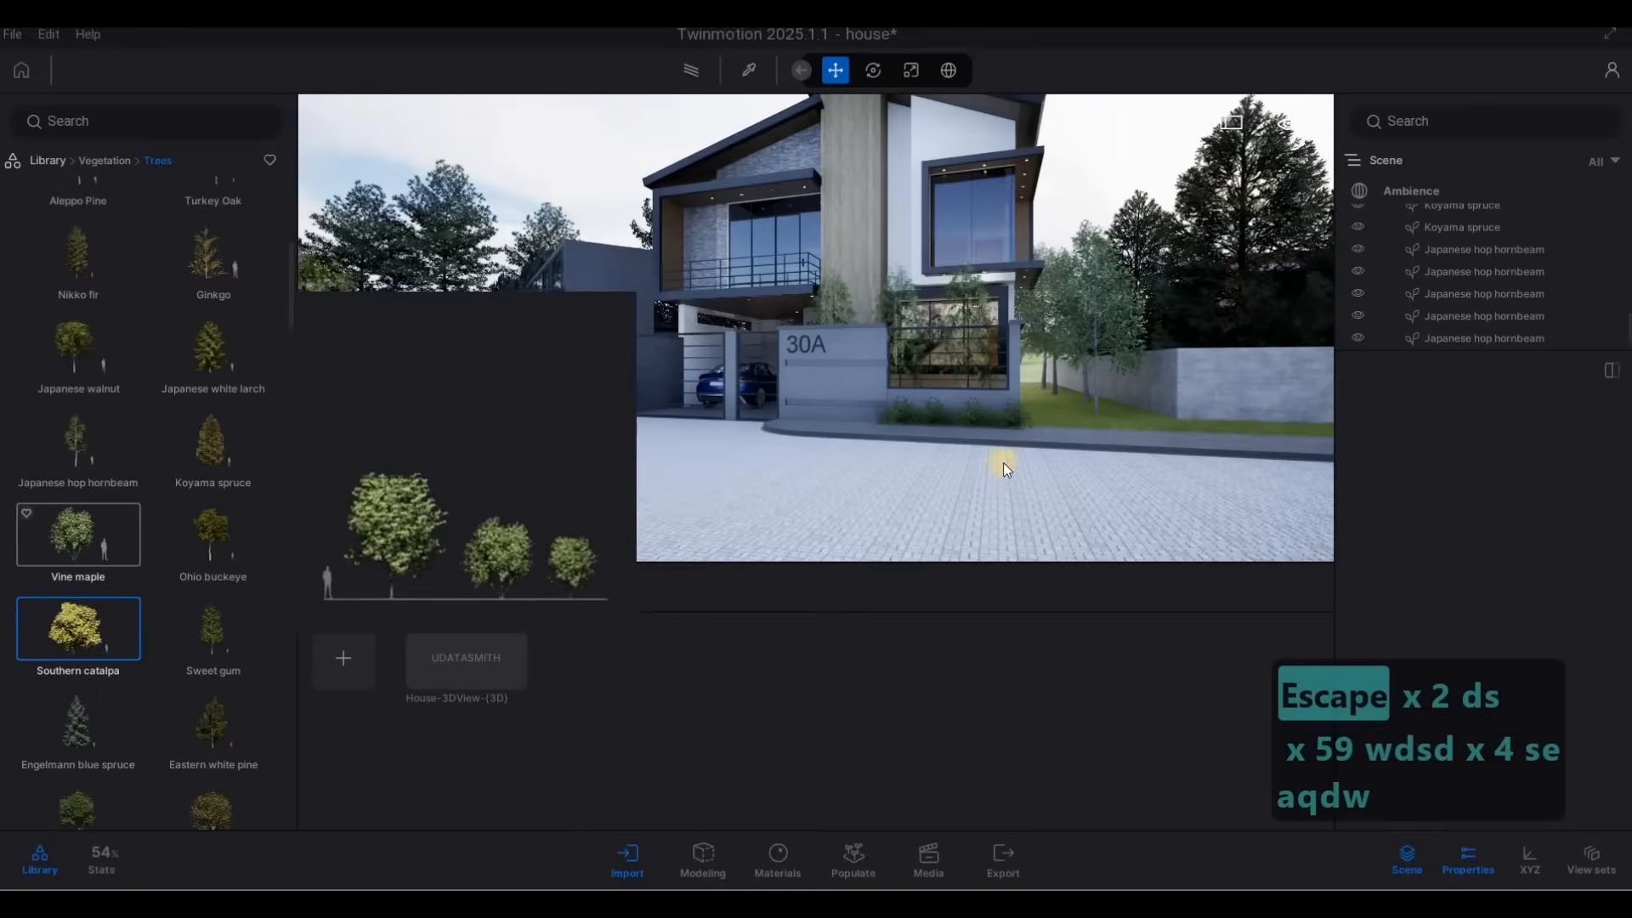
key("d")
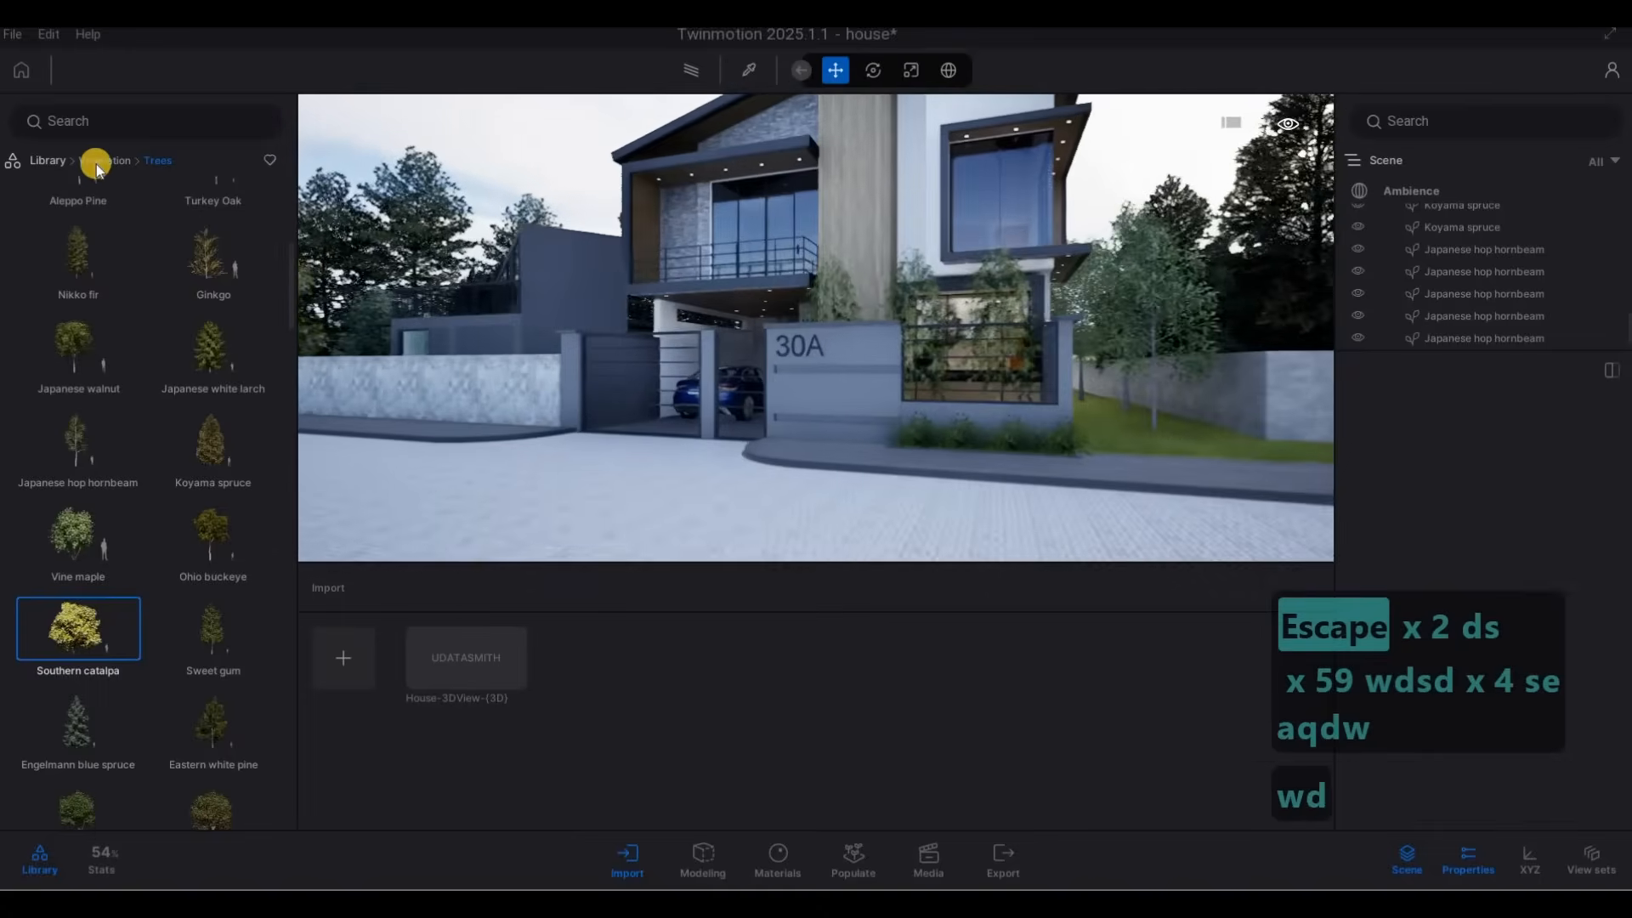
Try a Bush base 1 from the Bushes library on the grass beside house 30A, and undo it.
key("q")
left_click(102, 162)
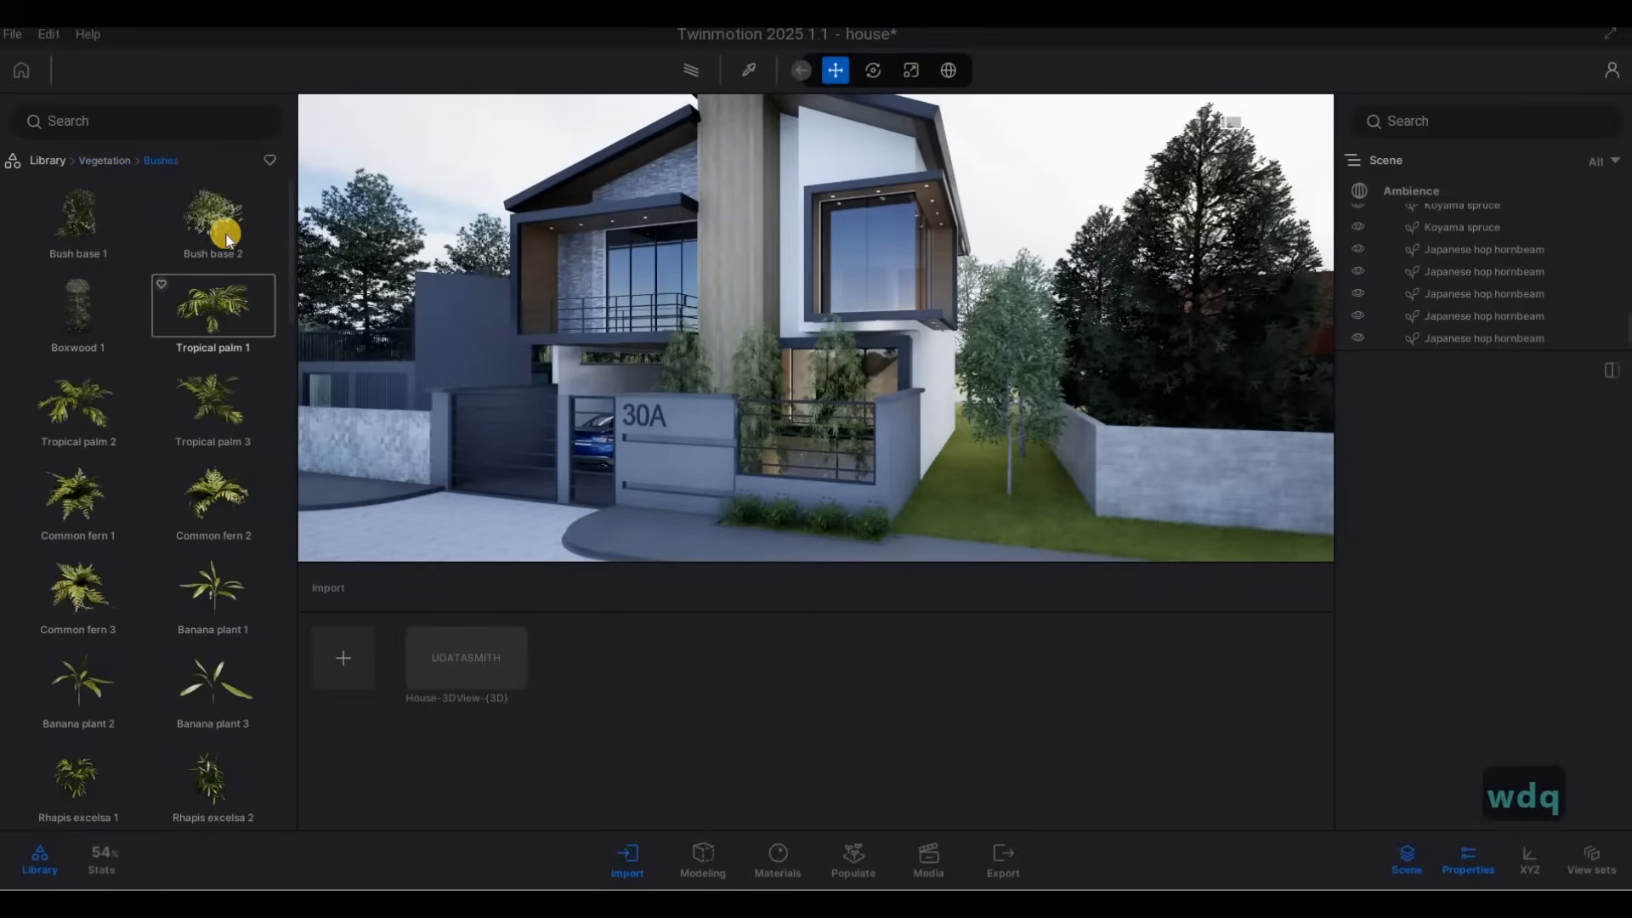
scroll(93, 252, "down", 1)
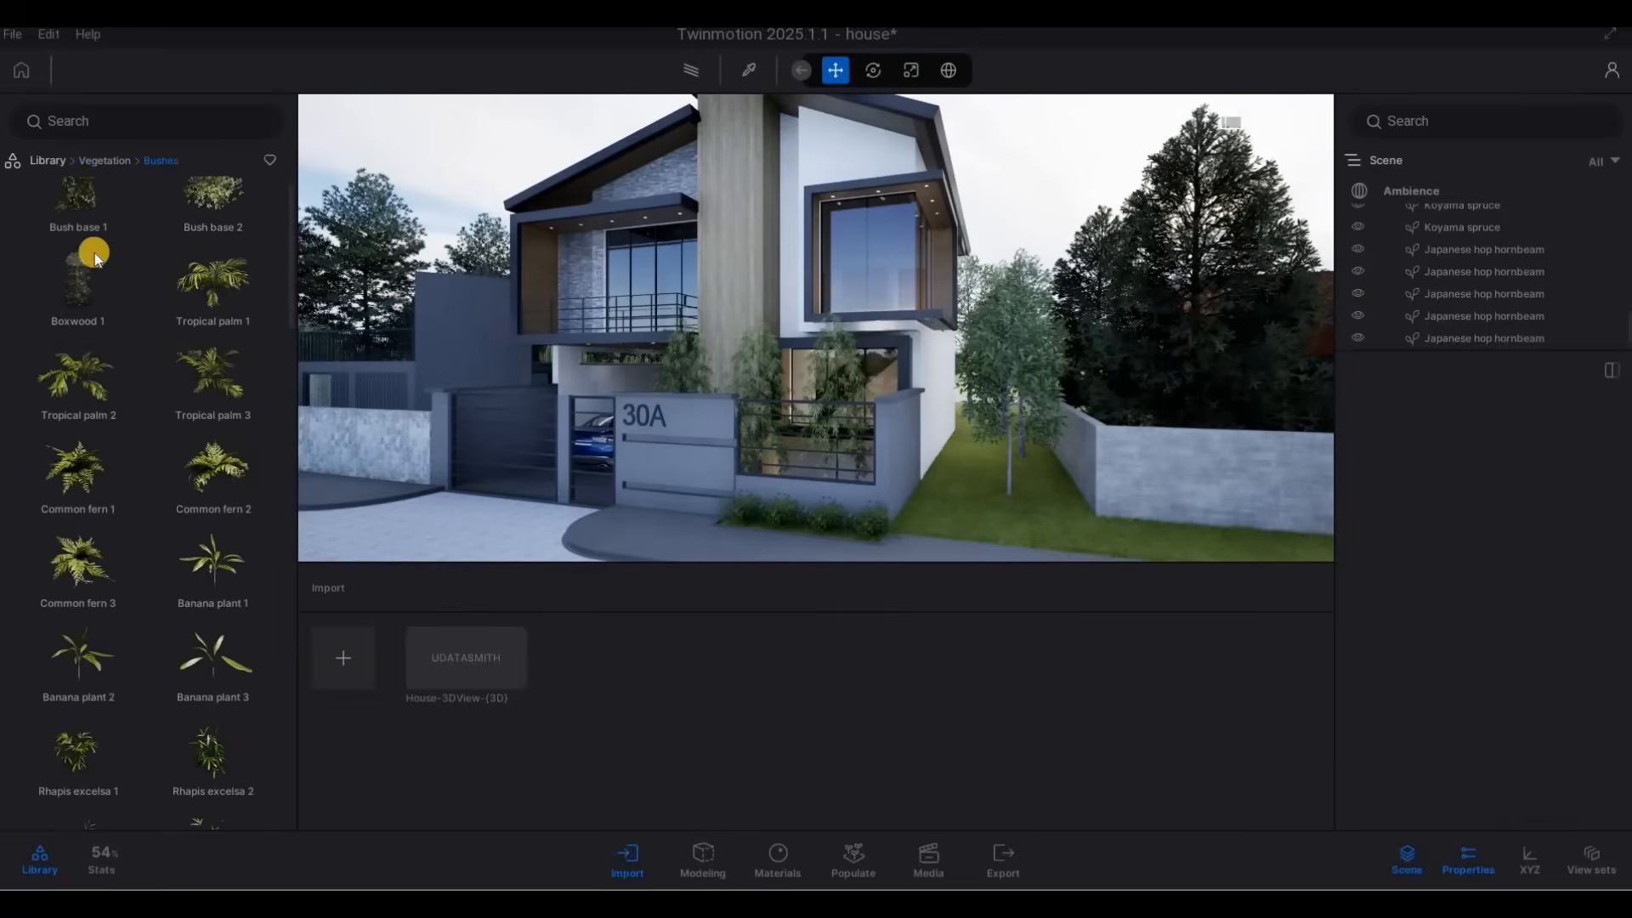
scroll(94, 252, "up", 1)
left_click(283, 279)
left_click_drag(957, 532, 968, 508)
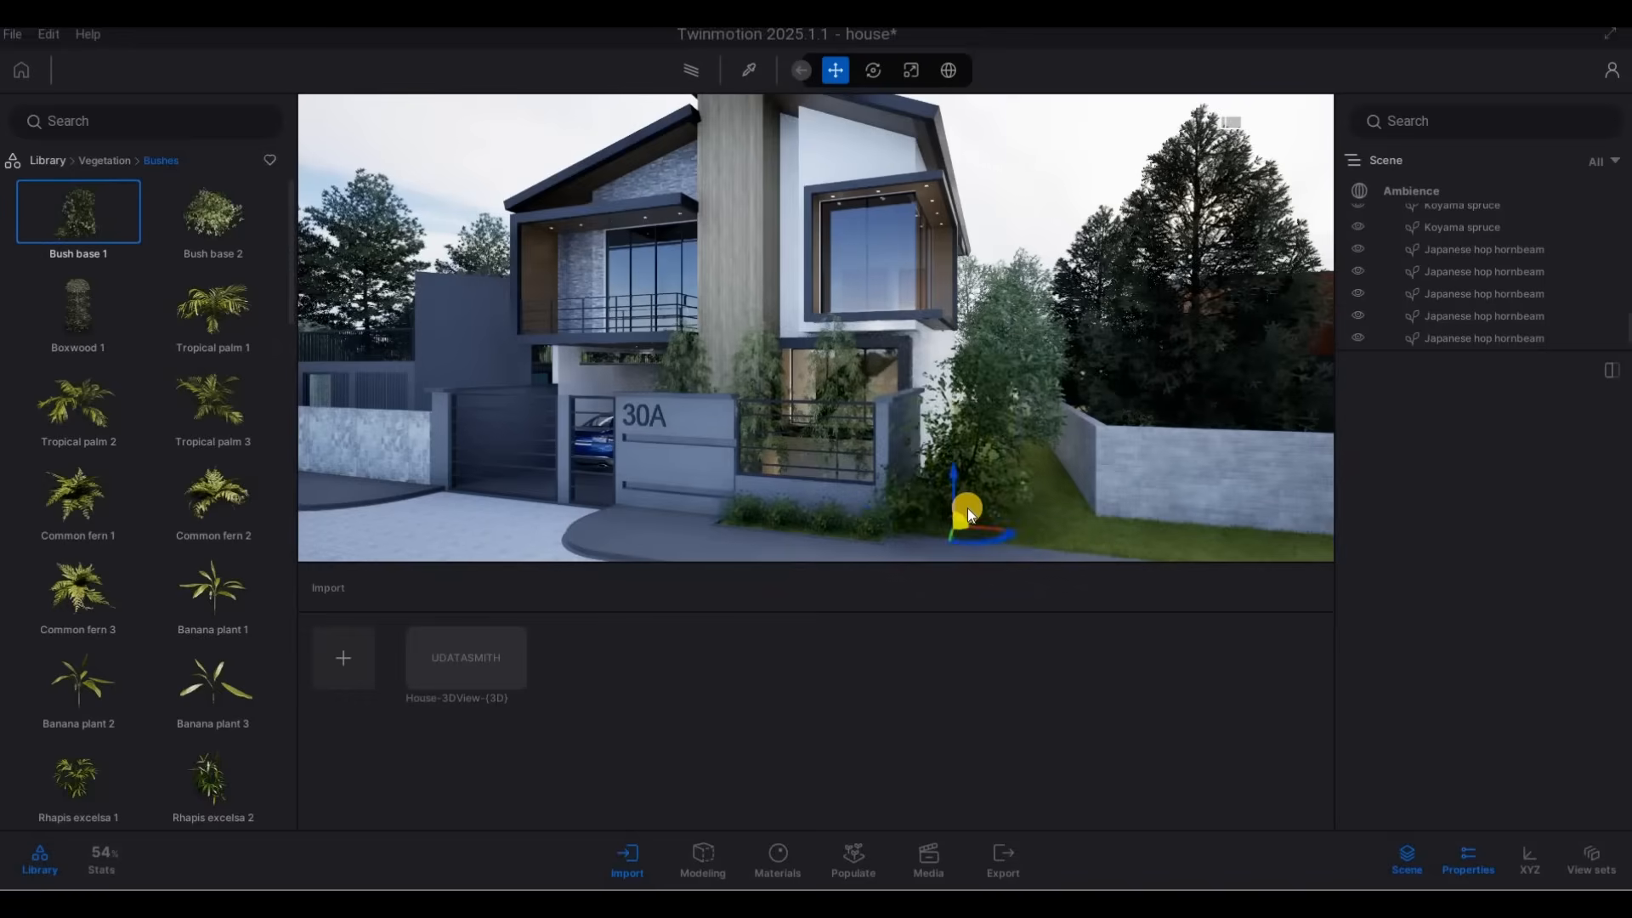
key("ctrl+z")
key("ctrl+z")
key("ctrl+z")
key("ctrl+z")
key("ctrl+z")
key("ctrl+z")
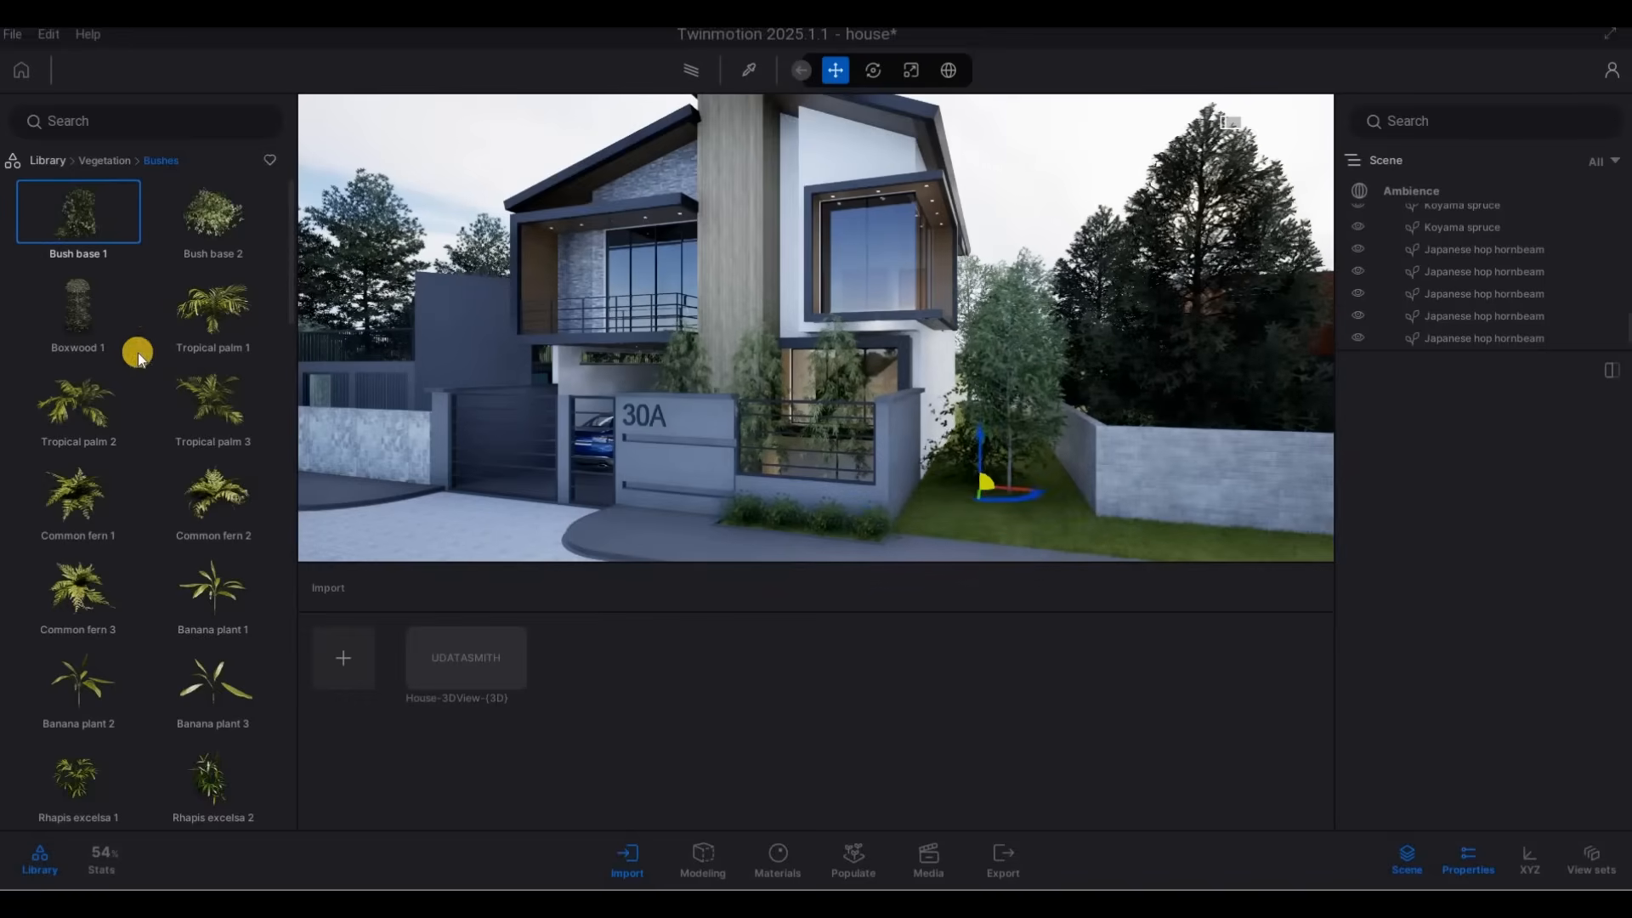
Try an Iris tectorum 3 on the grass strip beside house 30A.
scroll(141, 646, "down", 9)
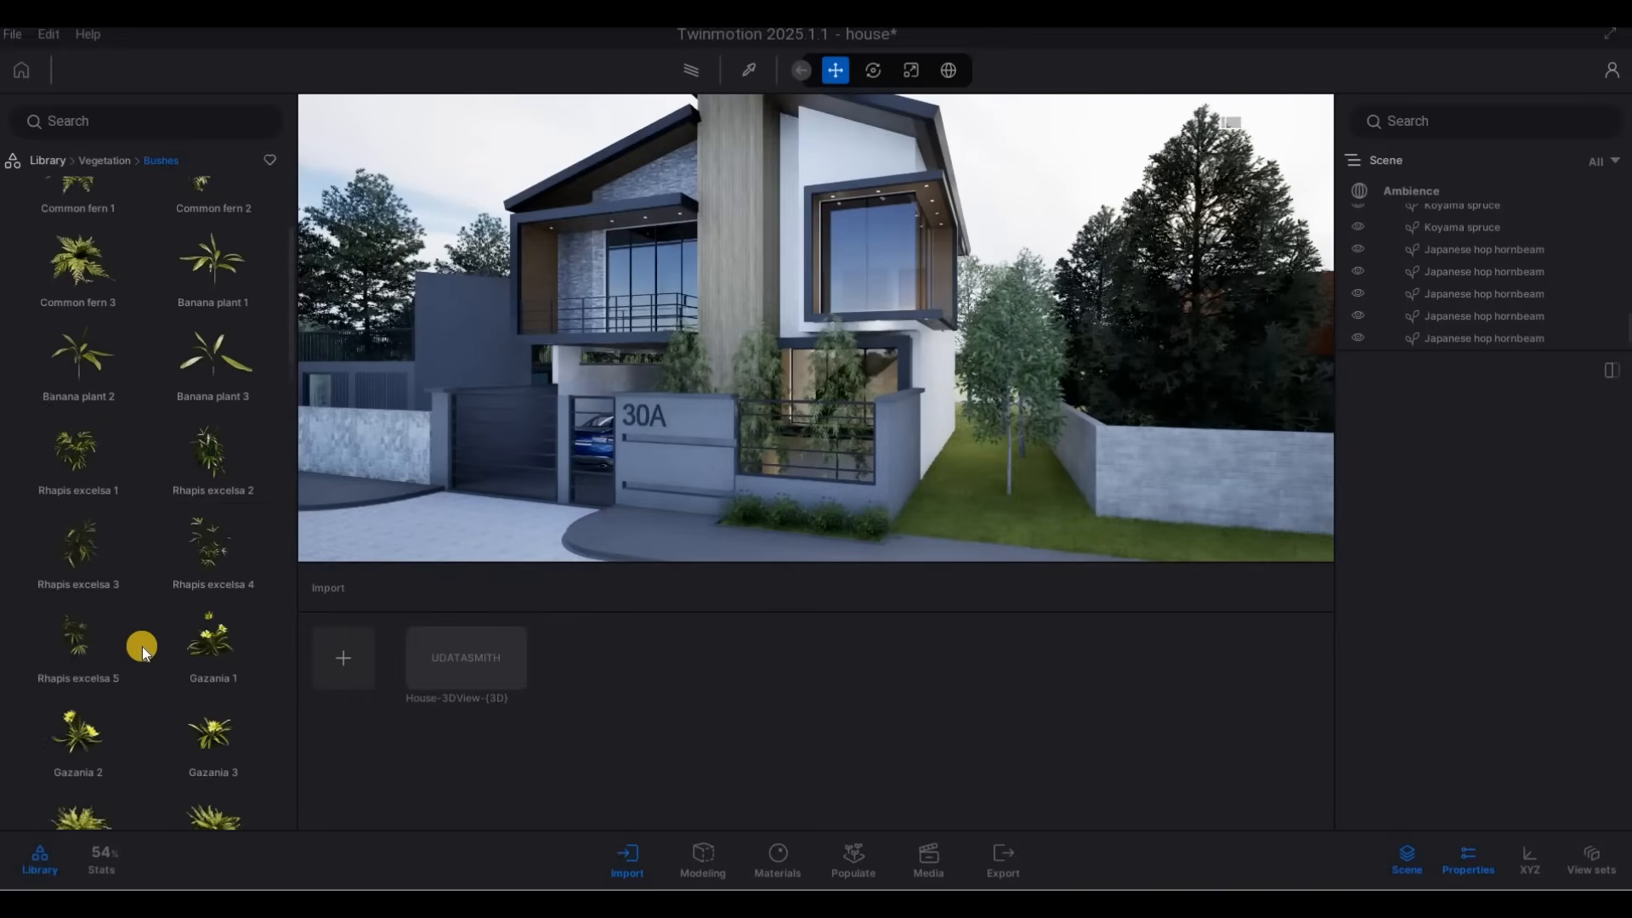
scroll(150, 670, "down", 9)
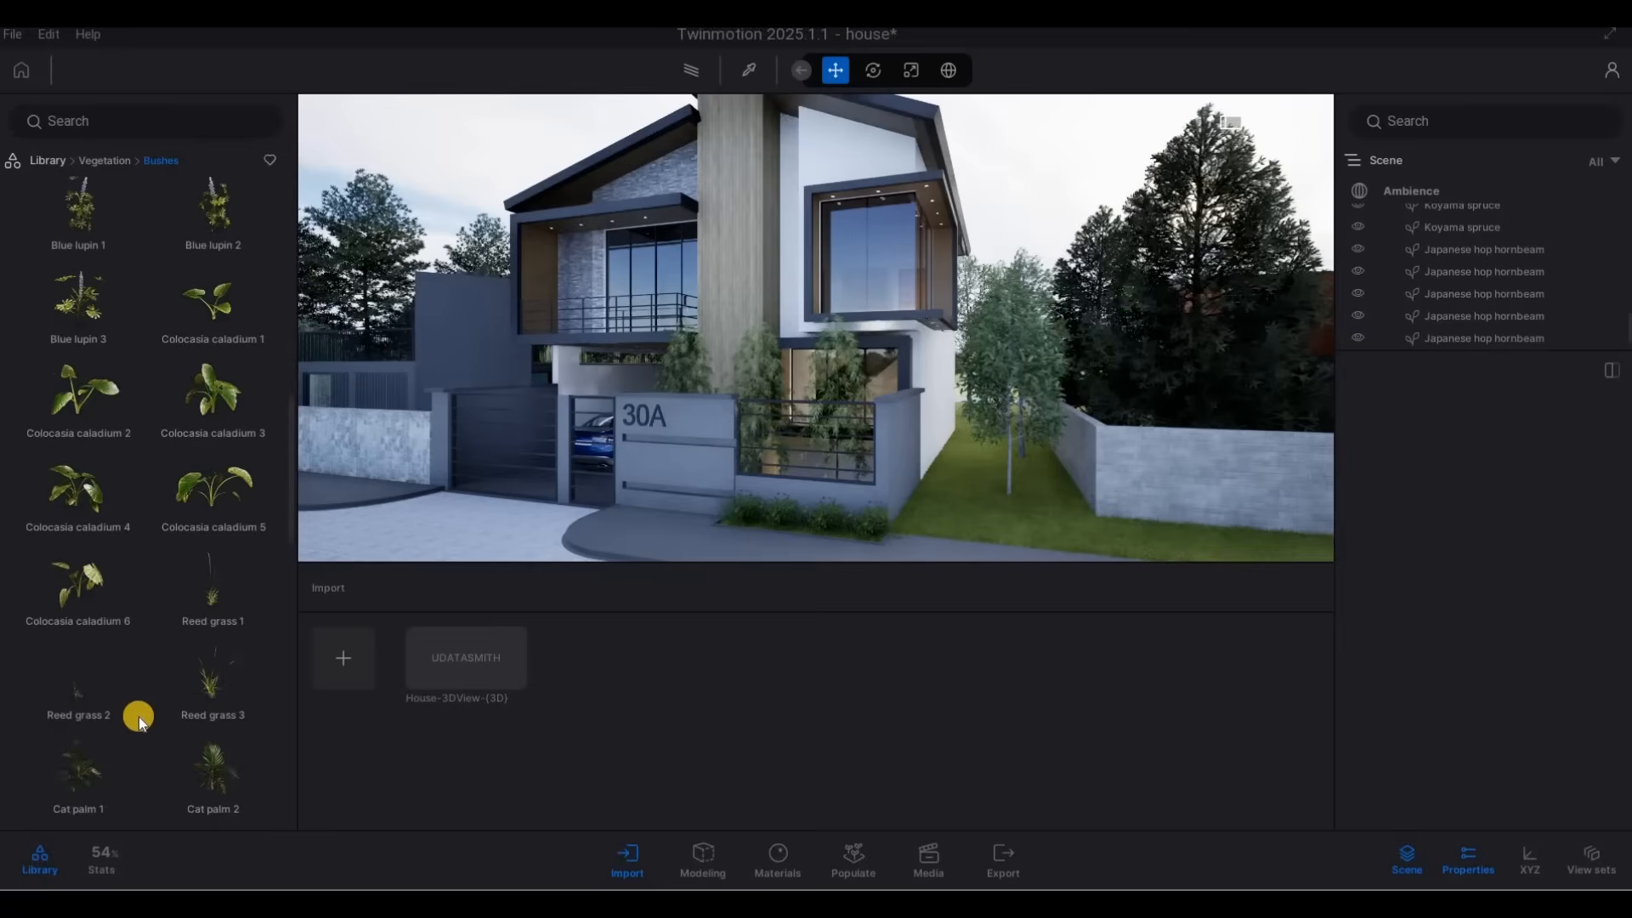
scroll(113, 741, "down", 3)
left_click_drag(220, 572, 395, 582)
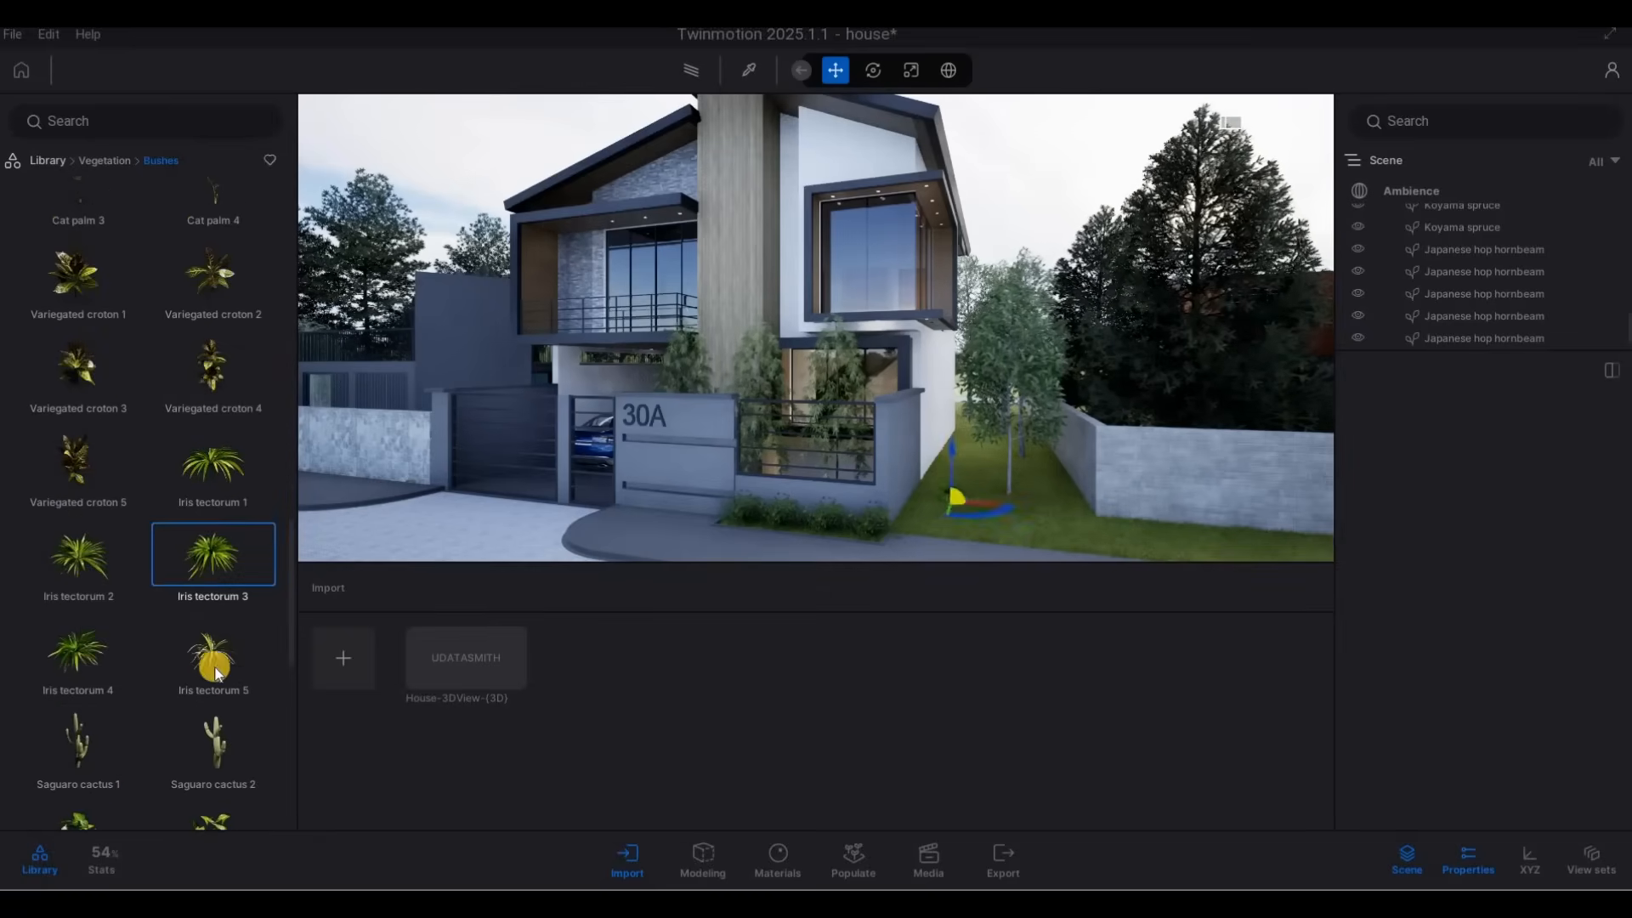
Try a RosaCanina 1 bush on the grass in front of the tree beside house 30A.
scroll(183, 714, "down", 10)
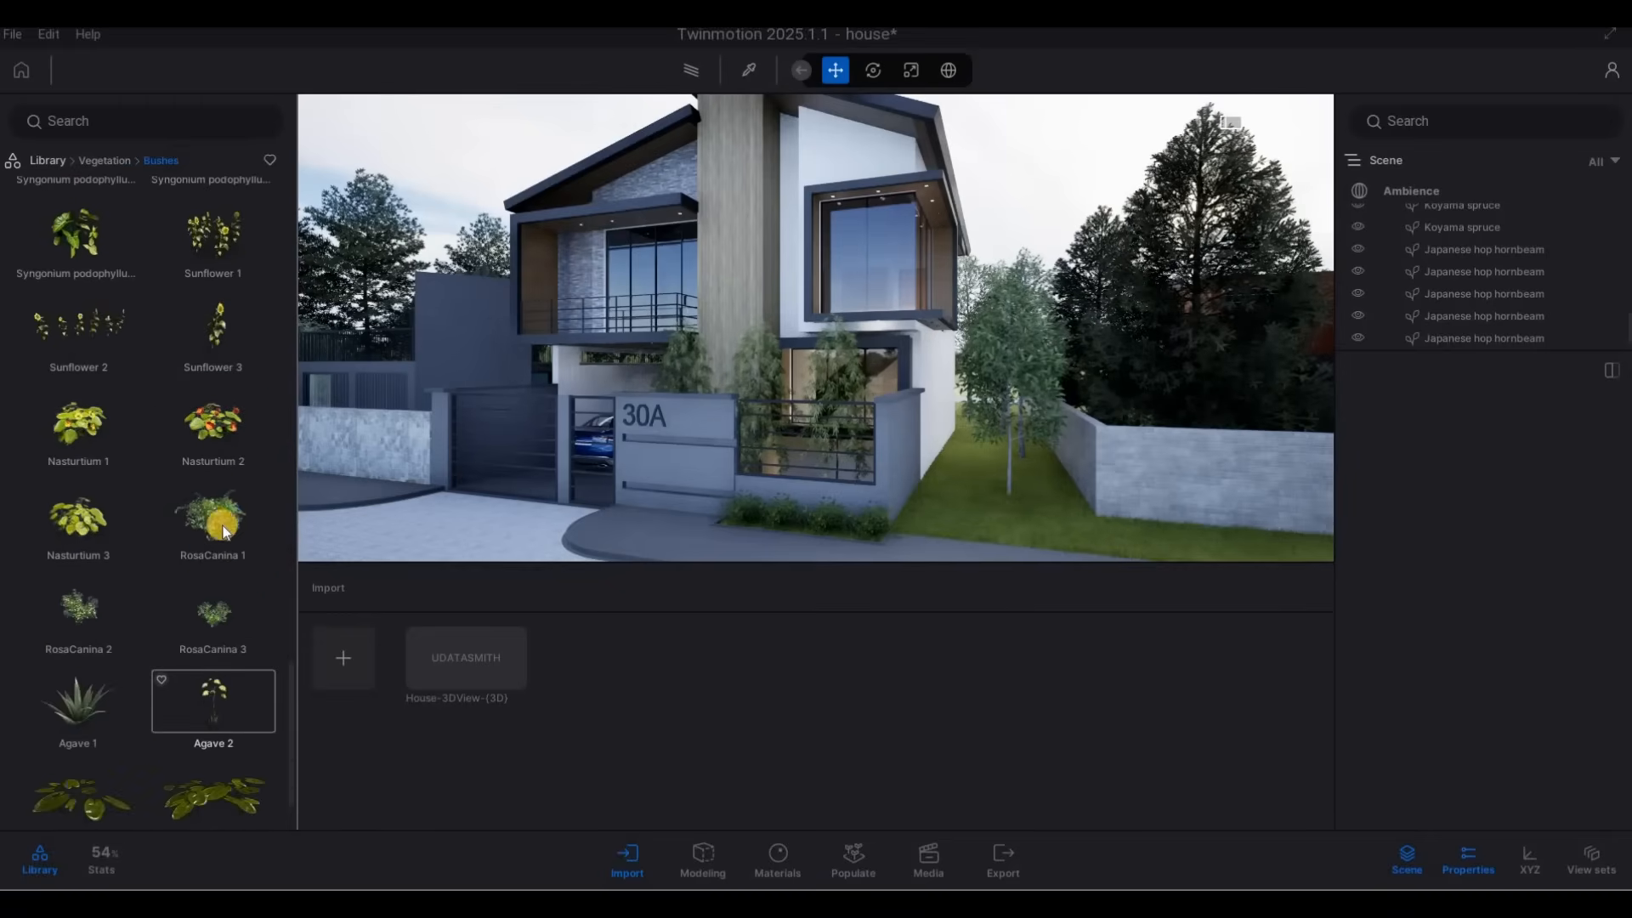
left_click_drag(996, 525, 986, 531)
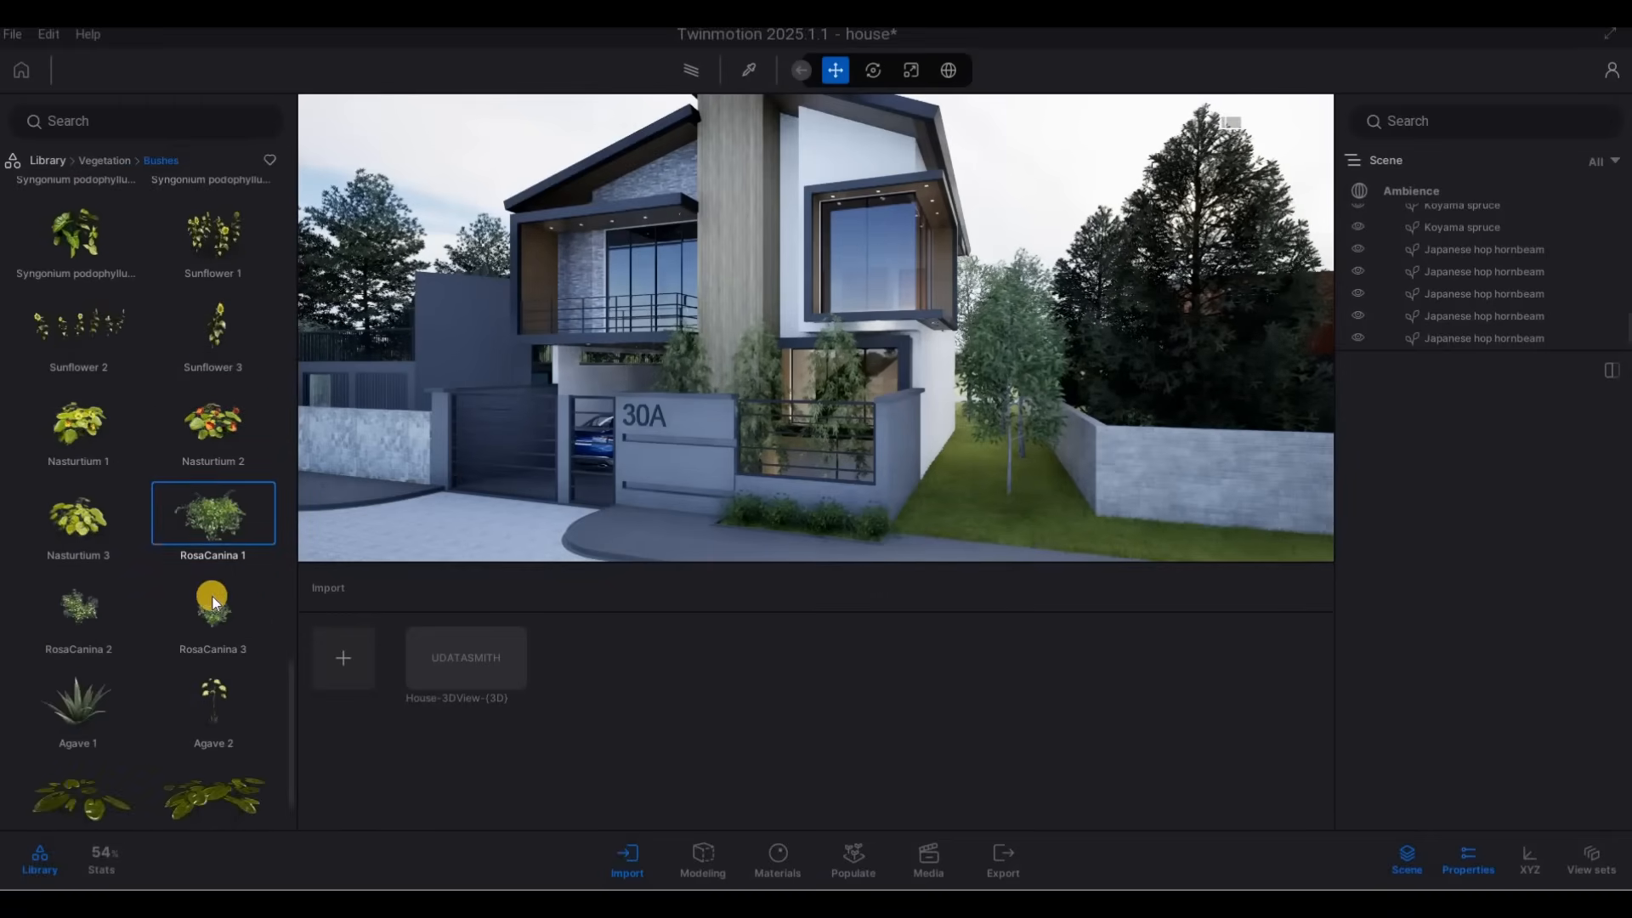
key("w")
key("d")
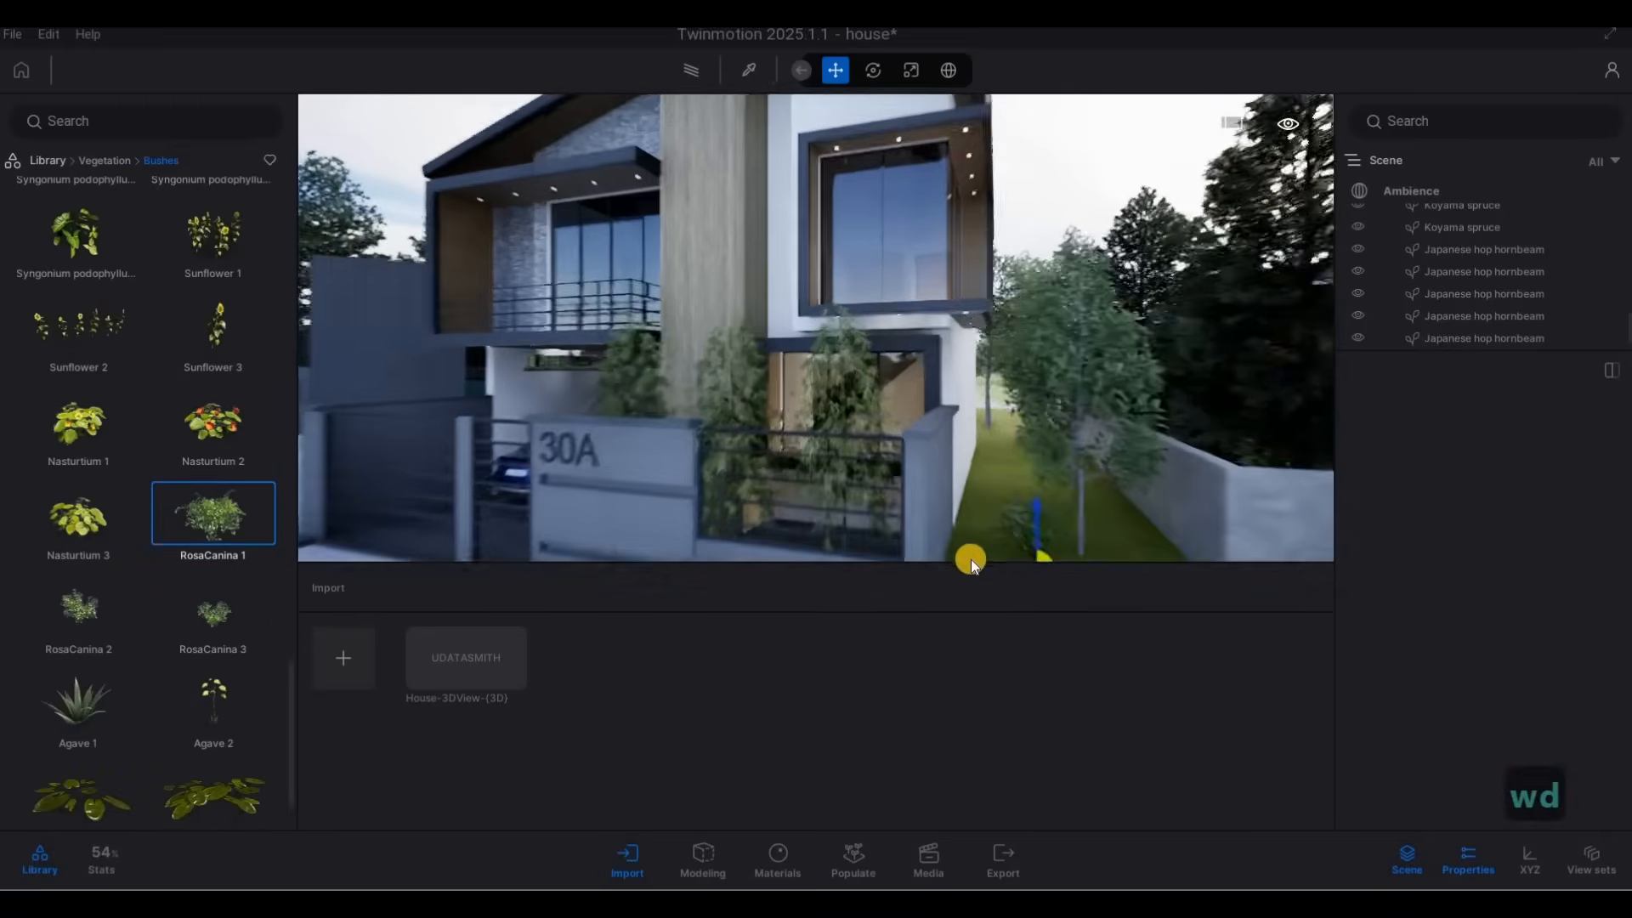
key("w")
key("d")
scroll(180, 702, "down", 2)
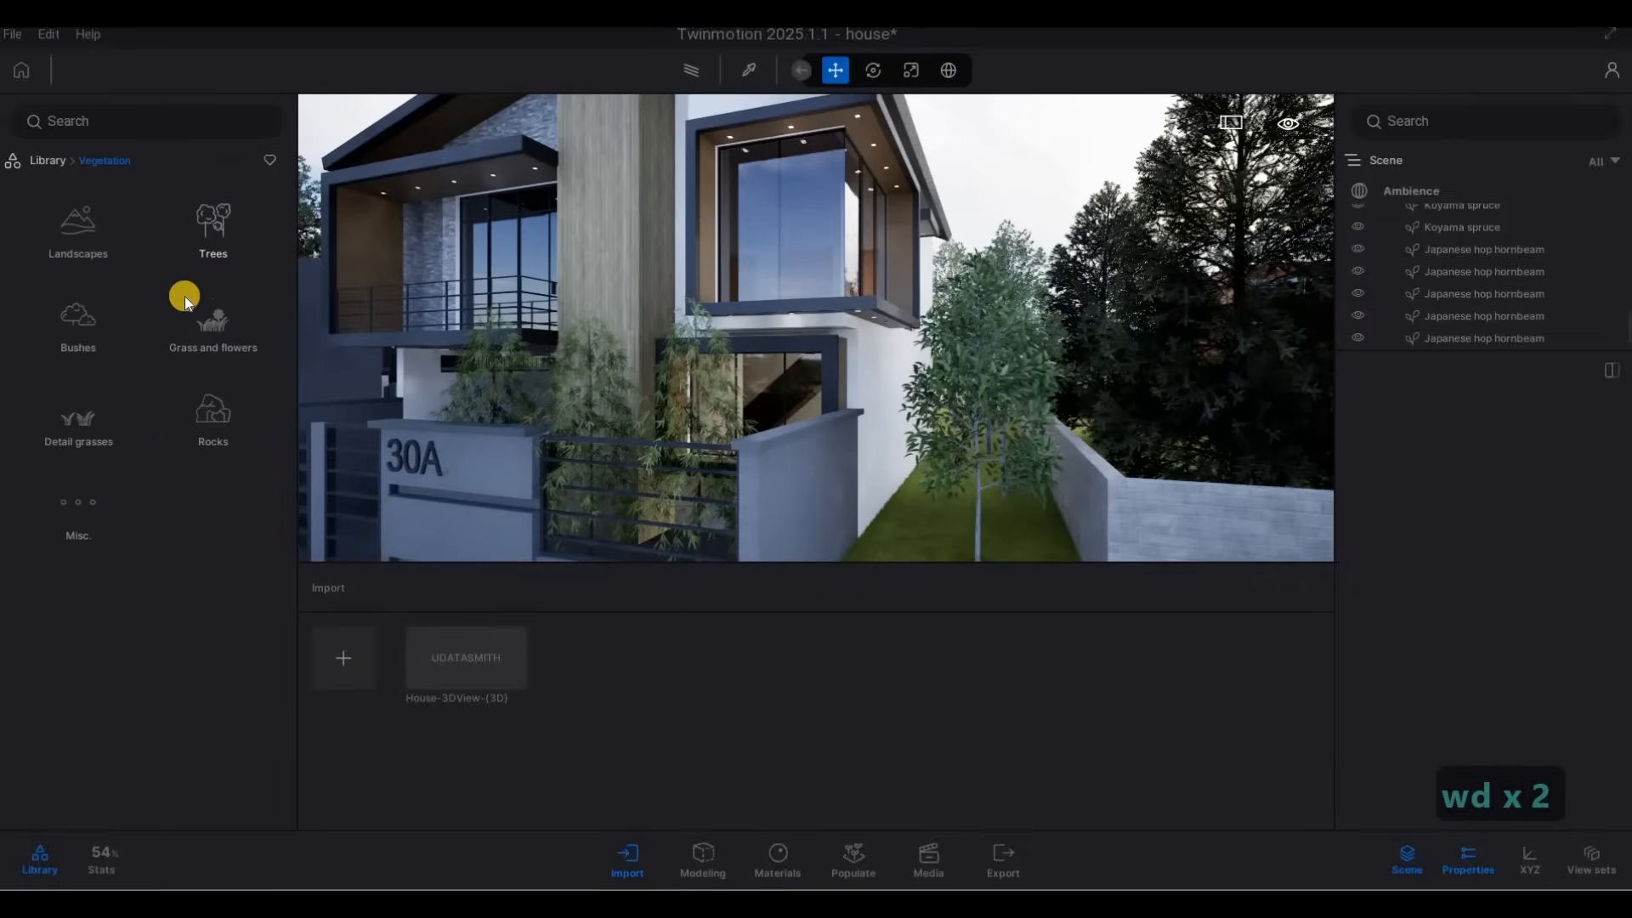
Place a Mugo Pine from the Trees library on the grass between house 30A and the neighbour's low wall.
left_click(212, 234)
scroll(192, 521, "down", 12)
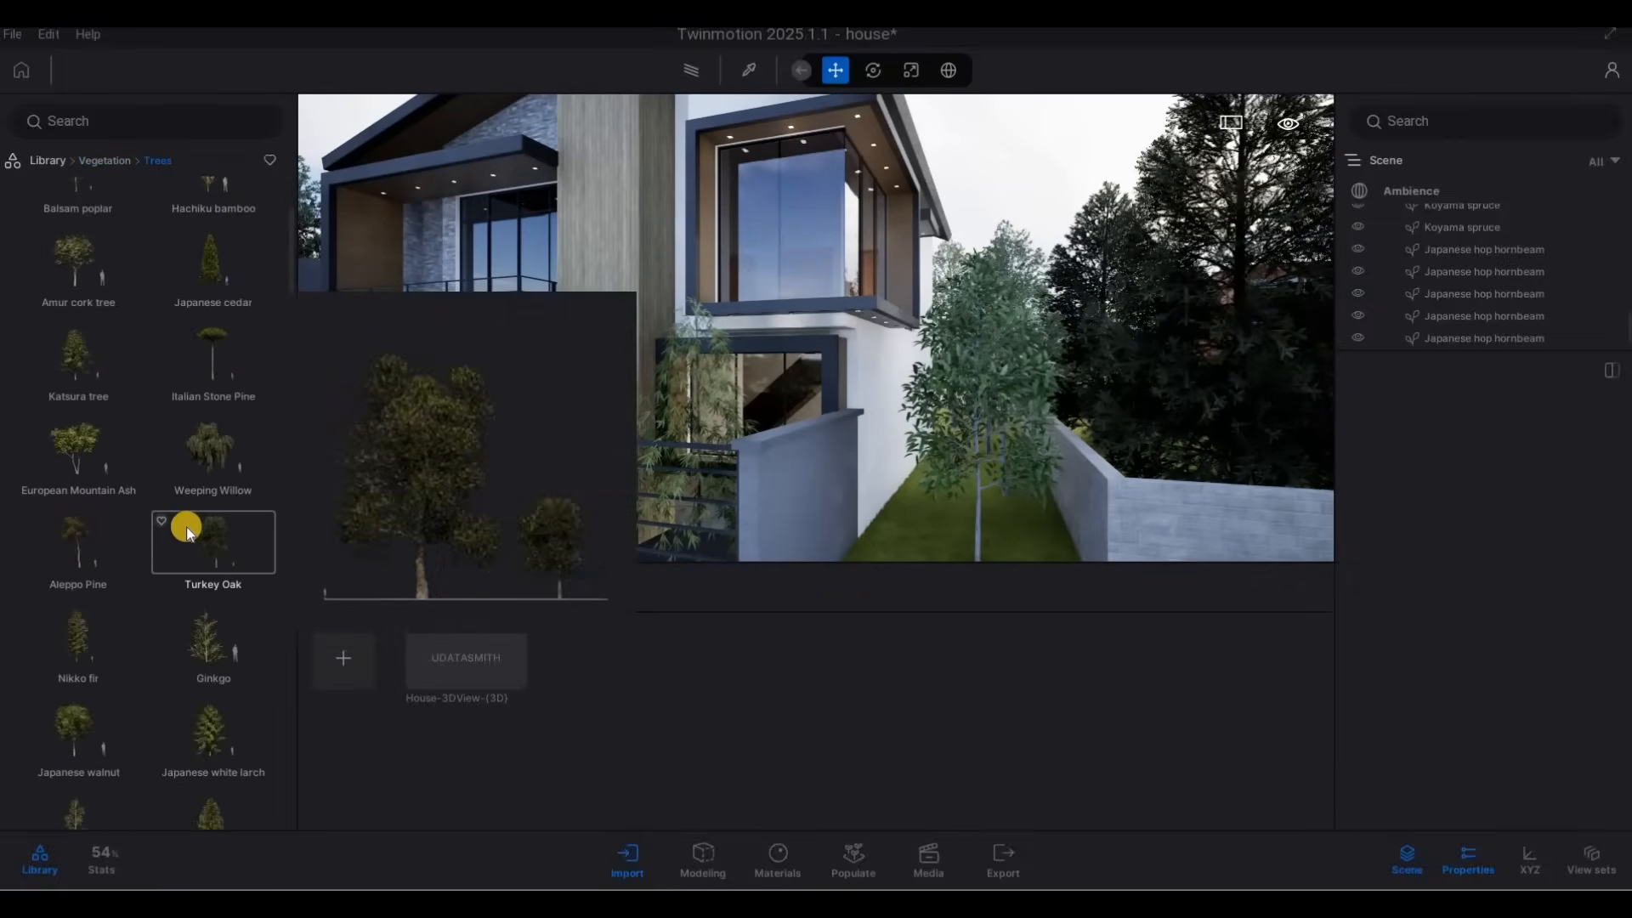
scroll(170, 527, "down", 4)
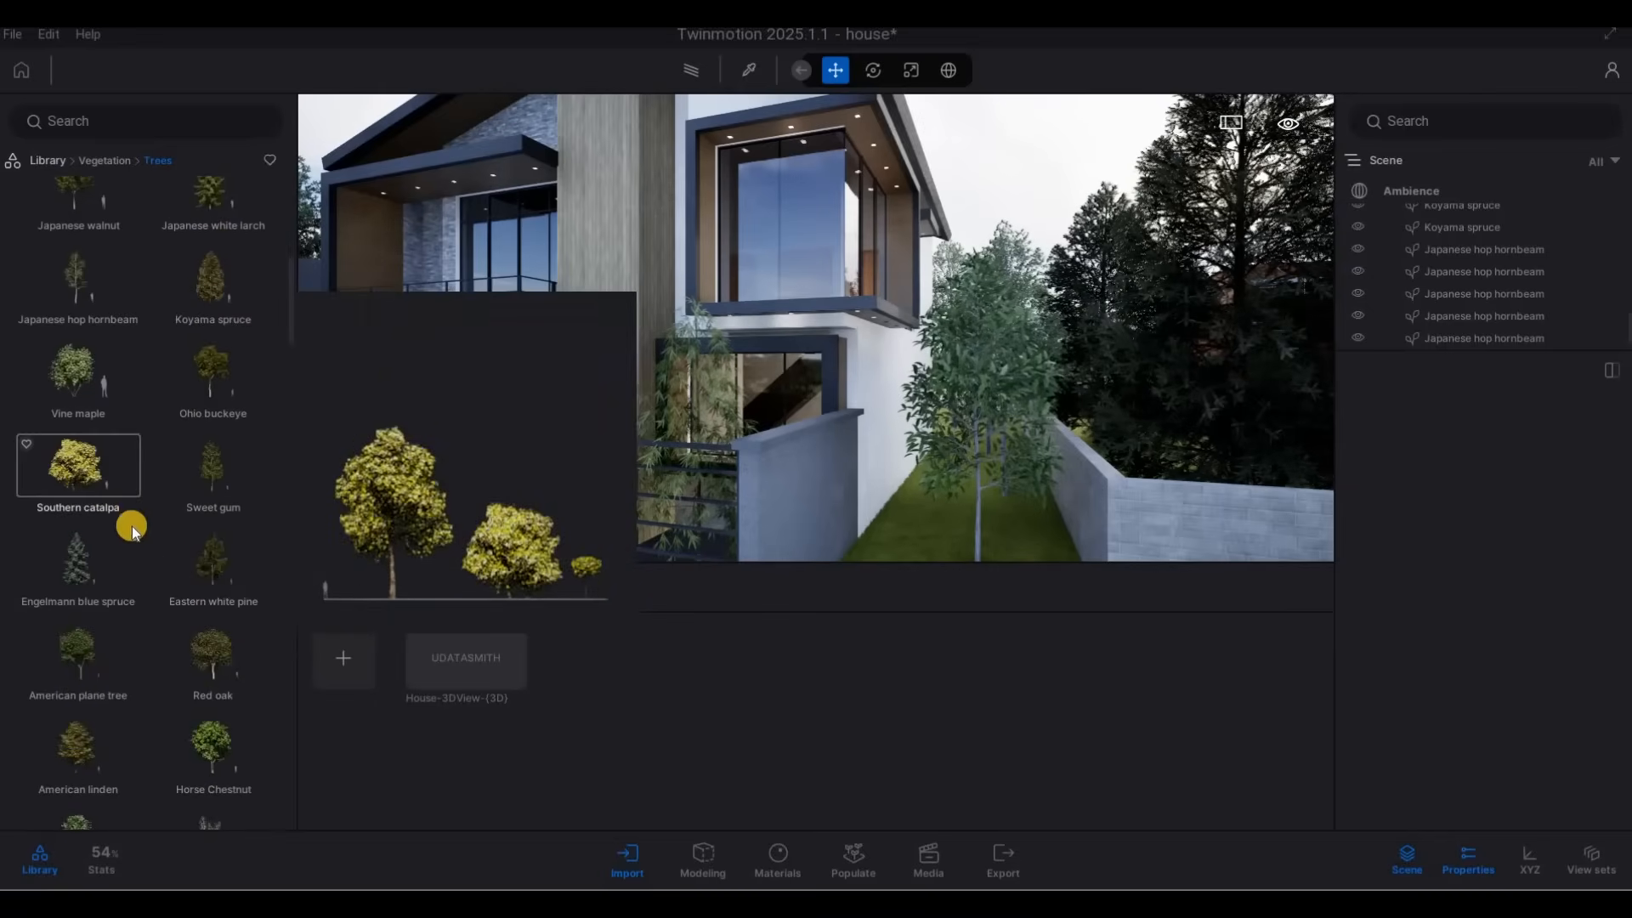
scroll(194, 569, "down", 6)
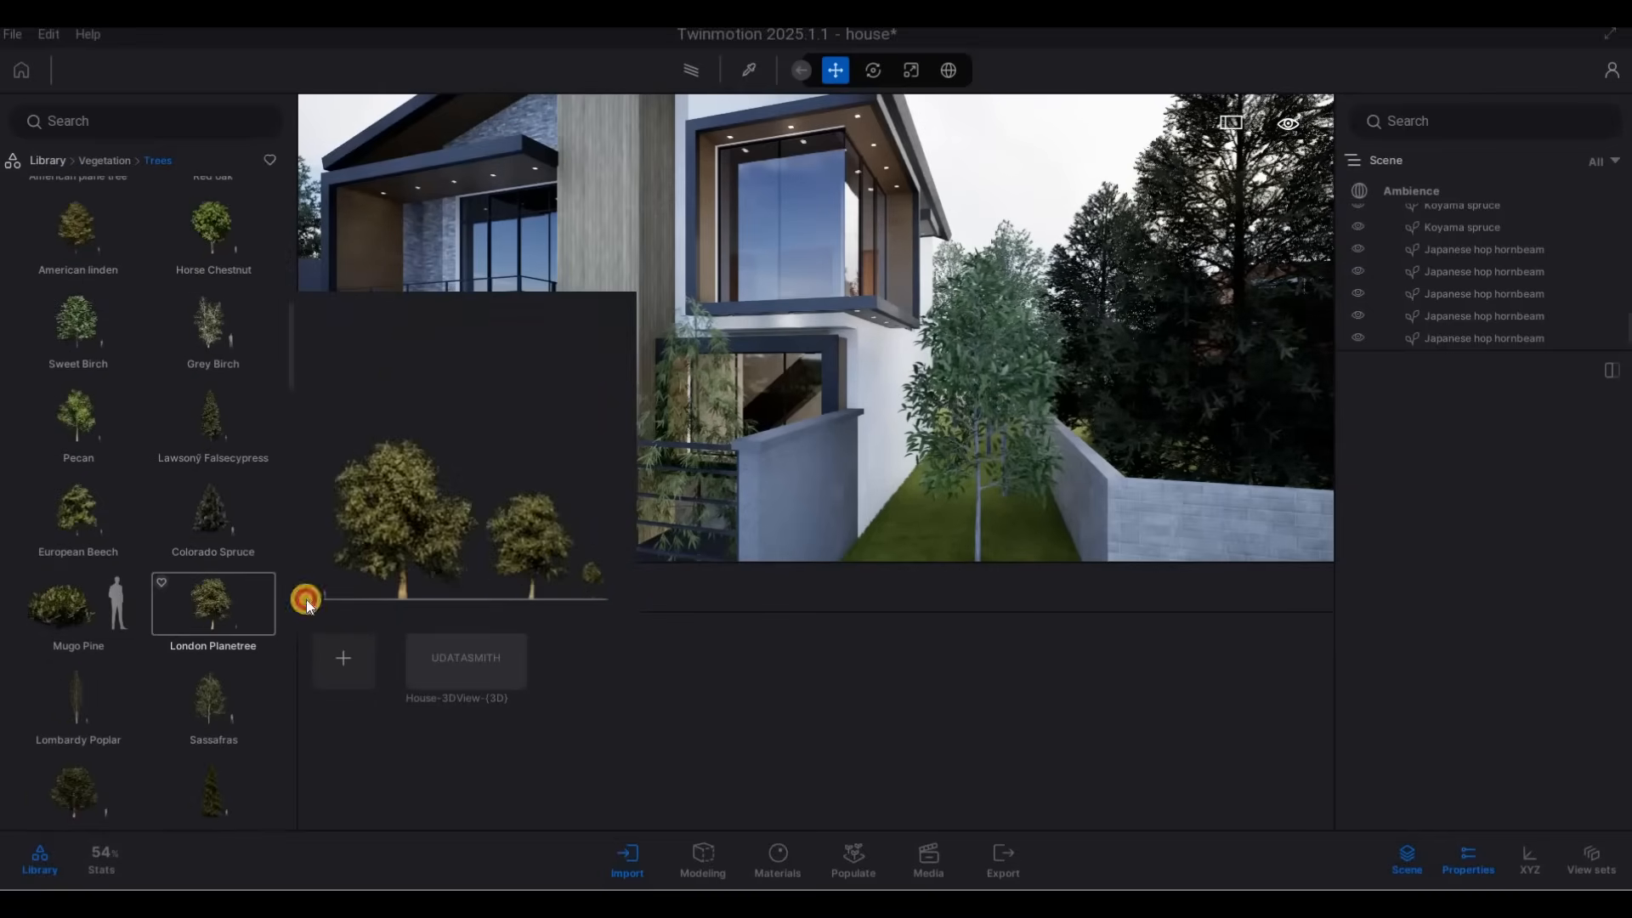
left_click(948, 535)
key("s")
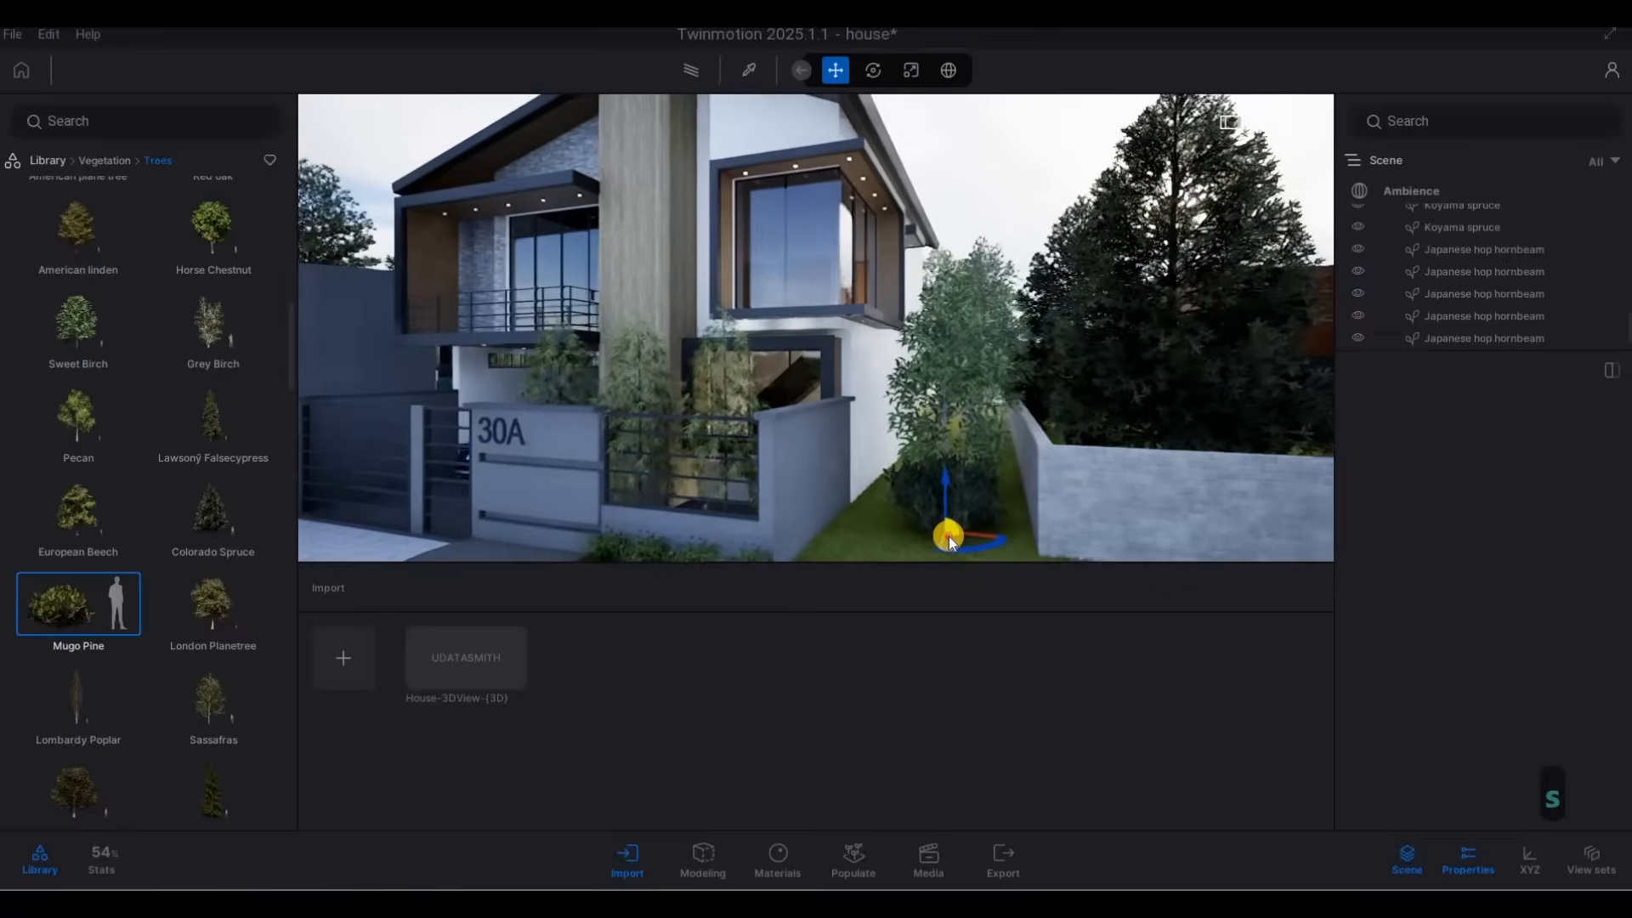
mouse_move(861, 534)
left_mouse_down()
mouse_move(929, 508)
mouse_move(967, 459)
mouse_move(916, 473)
left_mouse_up()
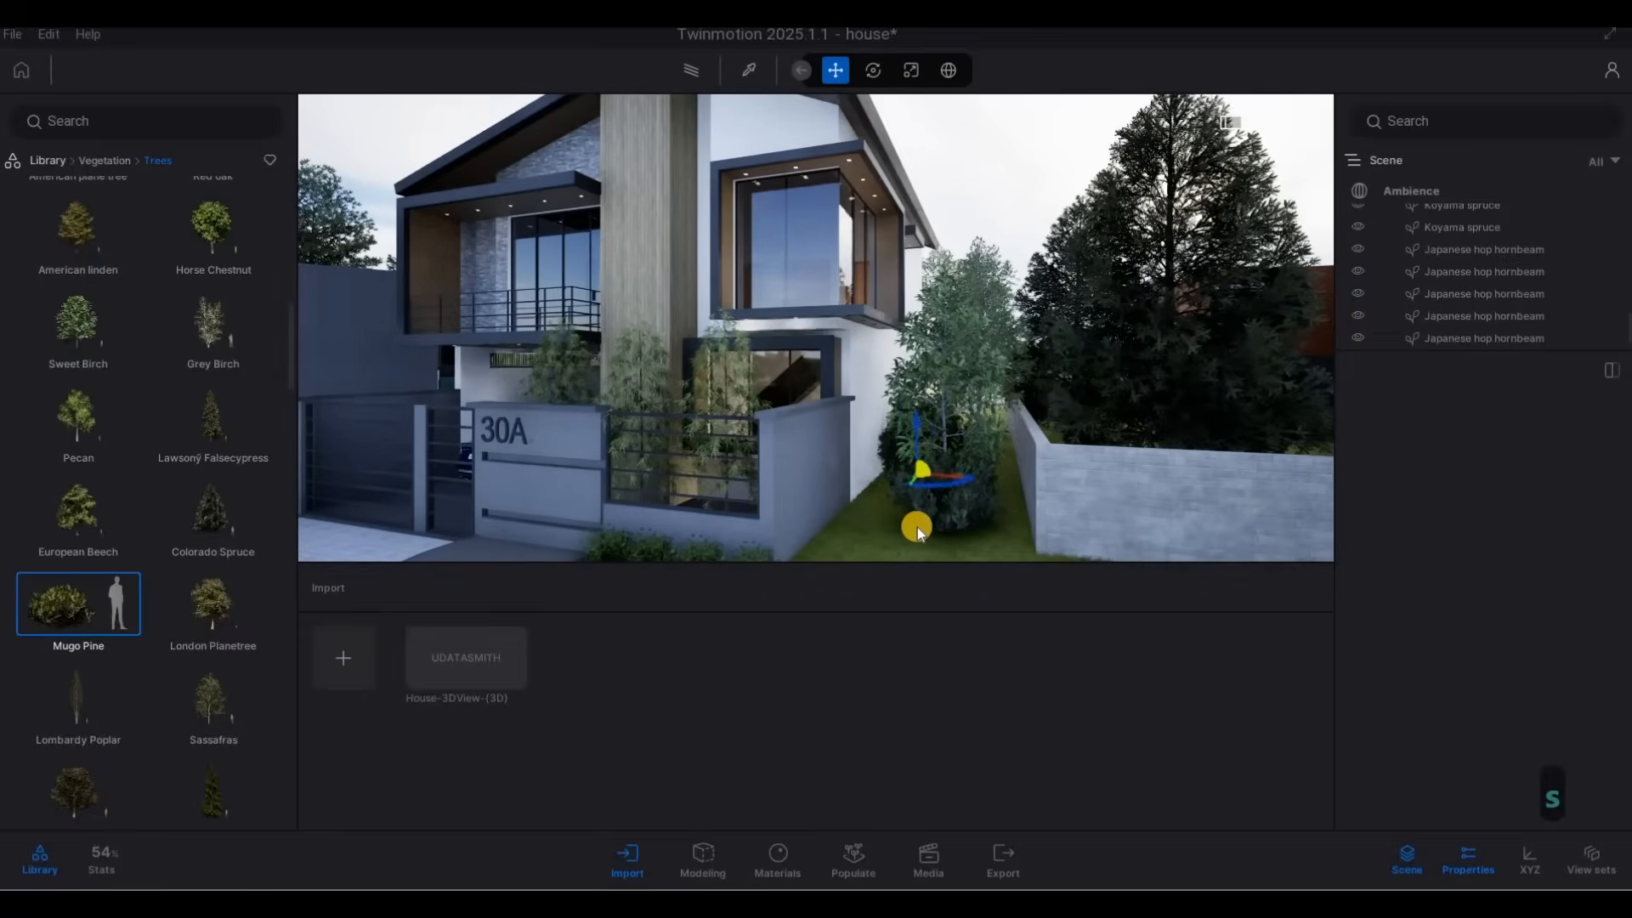
left_click(886, 526)
Continue a row of Mugo Pines on the grass in front of the neighbour's low wall, and end the placement.
scroll(988, 512, "down", 5)
left_click(995, 537)
left_click(1017, 536)
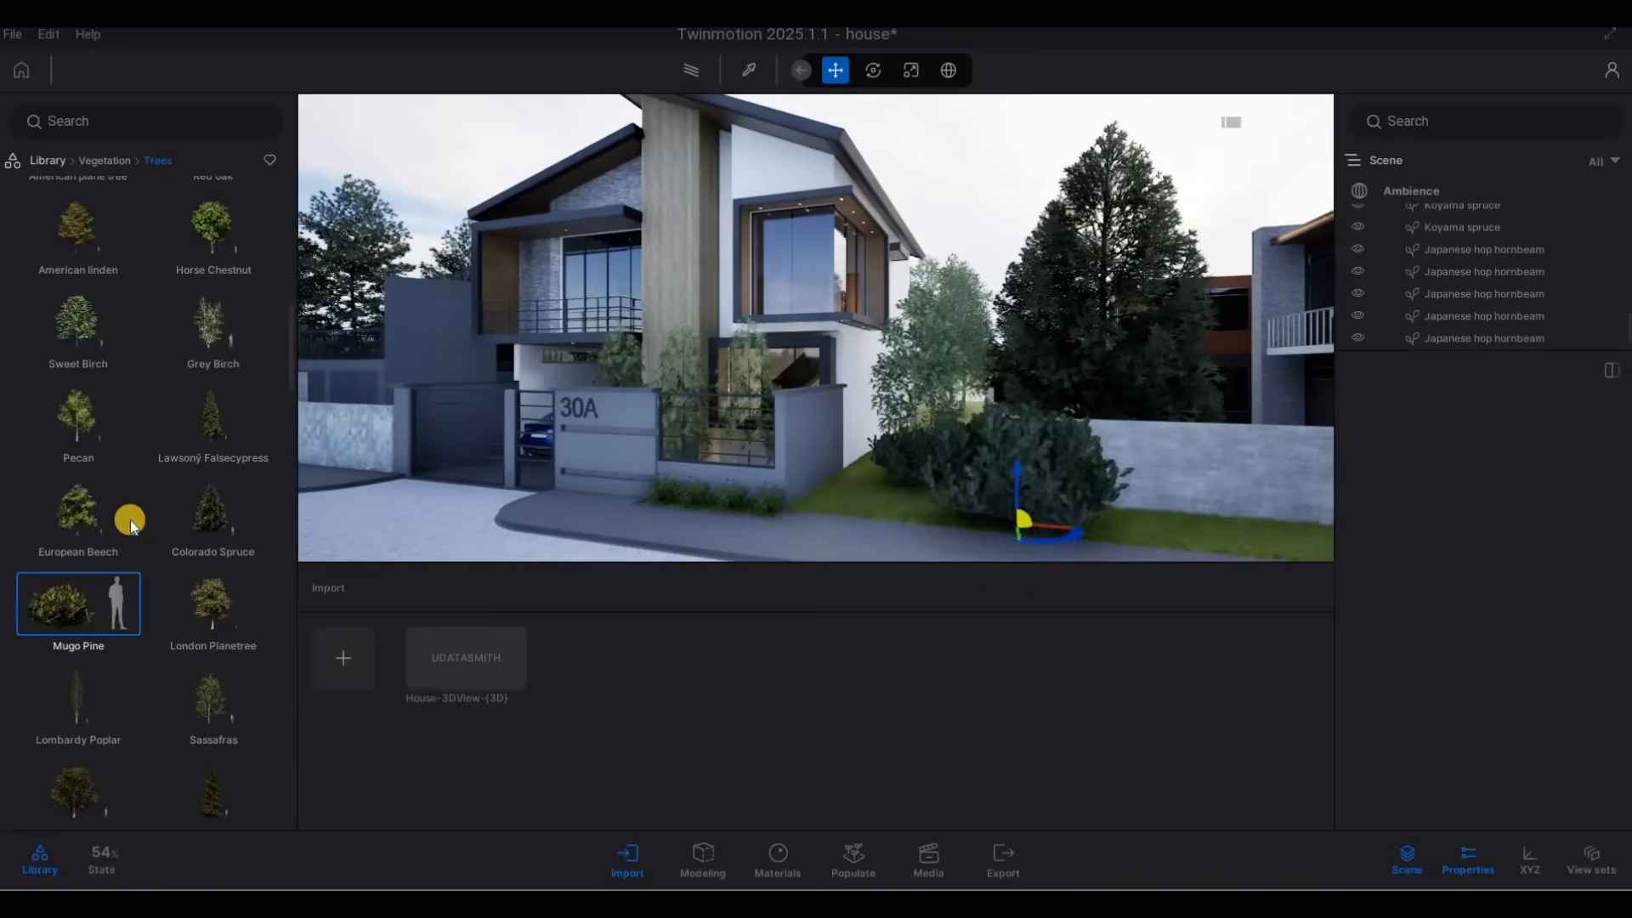
left_click_drag(1000, 554, 1094, 527)
left_click(1094, 527)
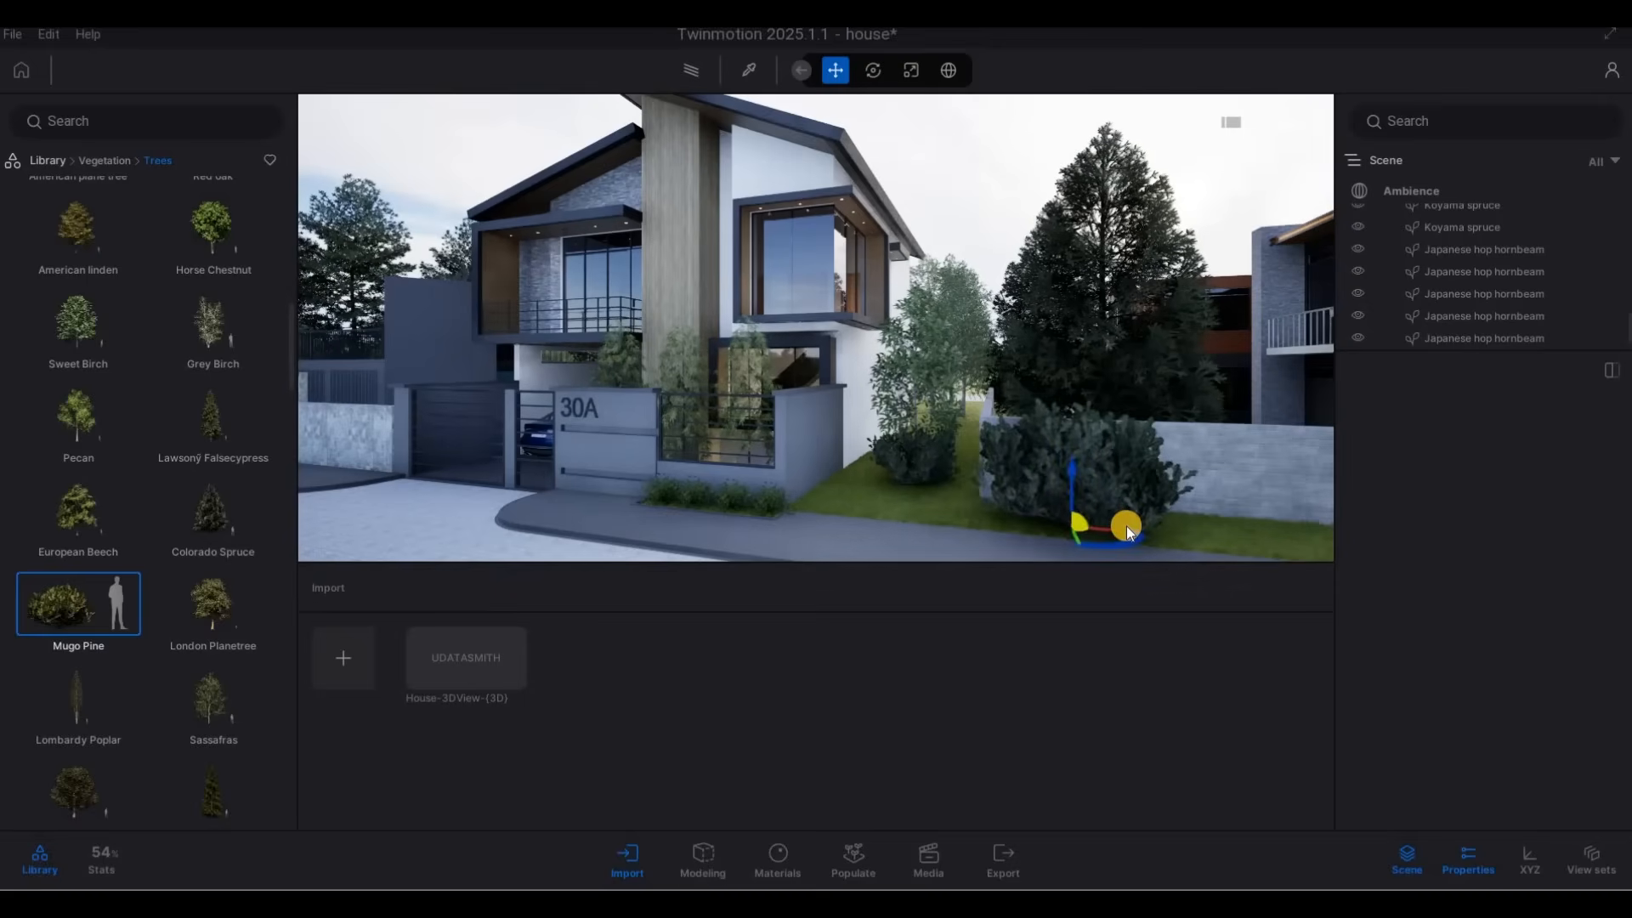
key("d")
key("d")
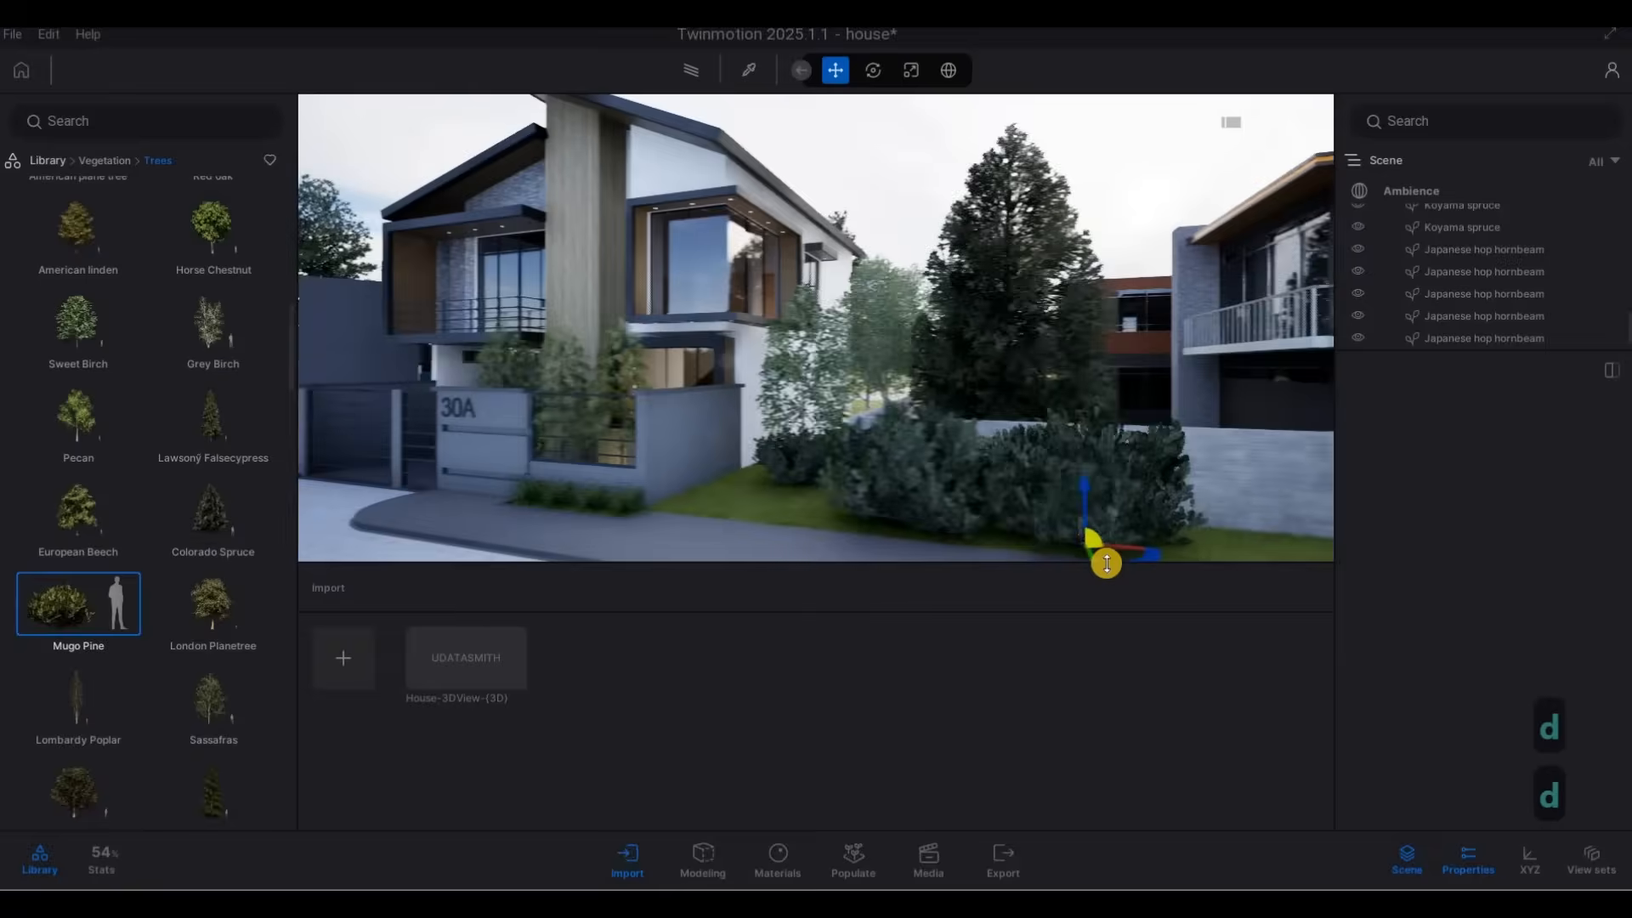
key("s")
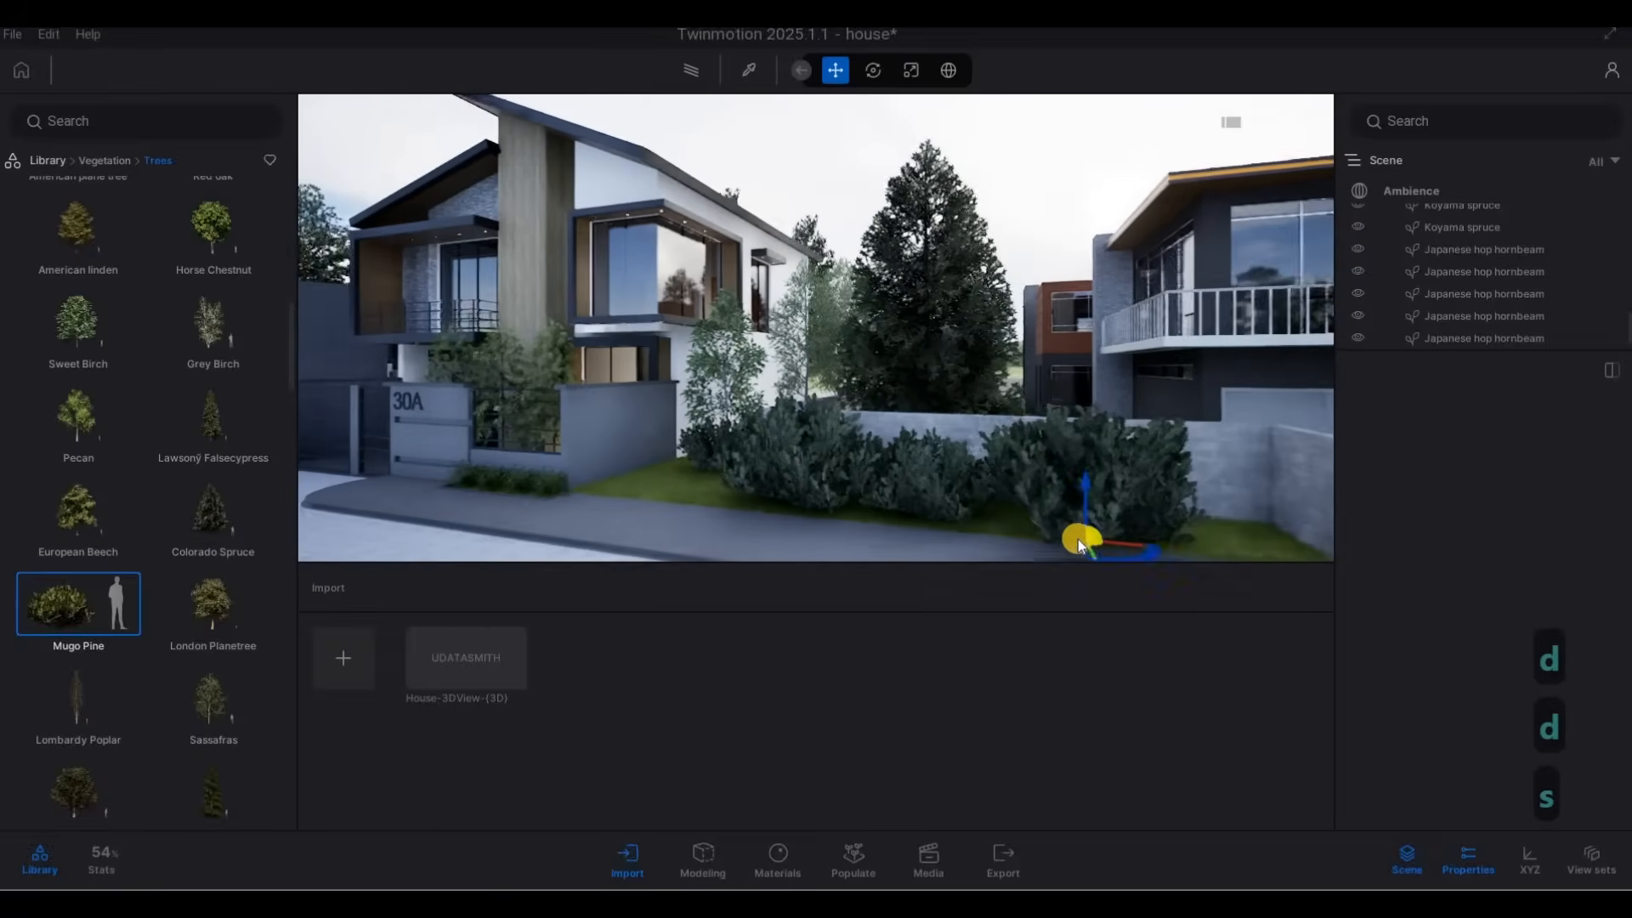
left_click(1176, 534)
key("Escape")
left_click_drag(1190, 522, 1240, 492)
key("Escape")
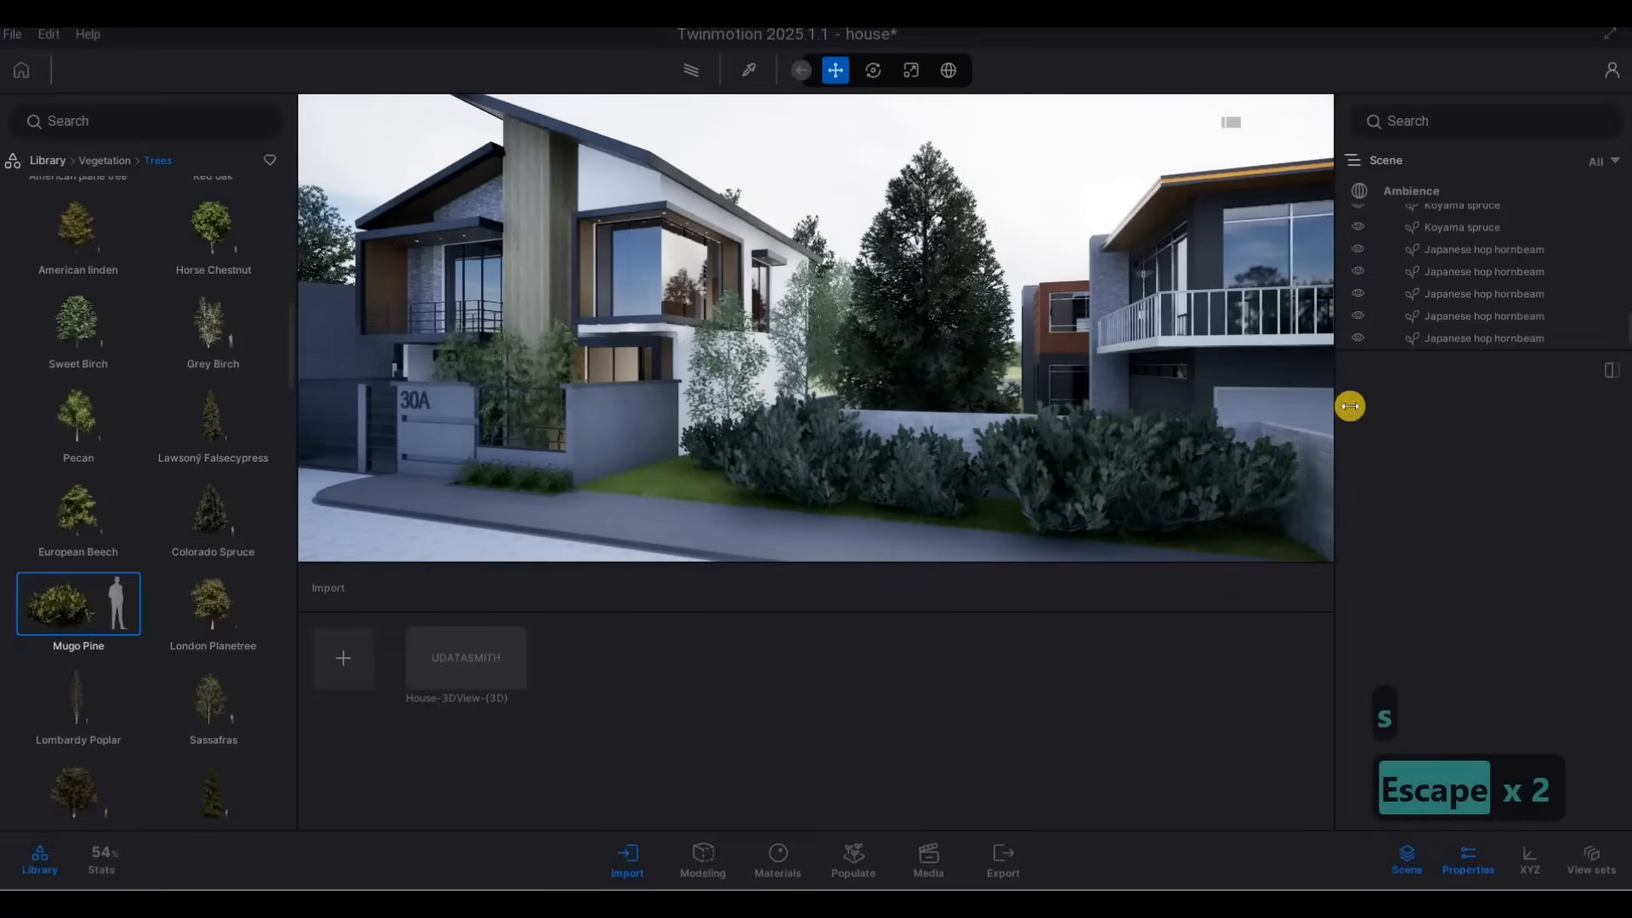
Set the age of the second Mugo Pine from house 30A to 29% and increase the age of the third.
left_click(816, 465)
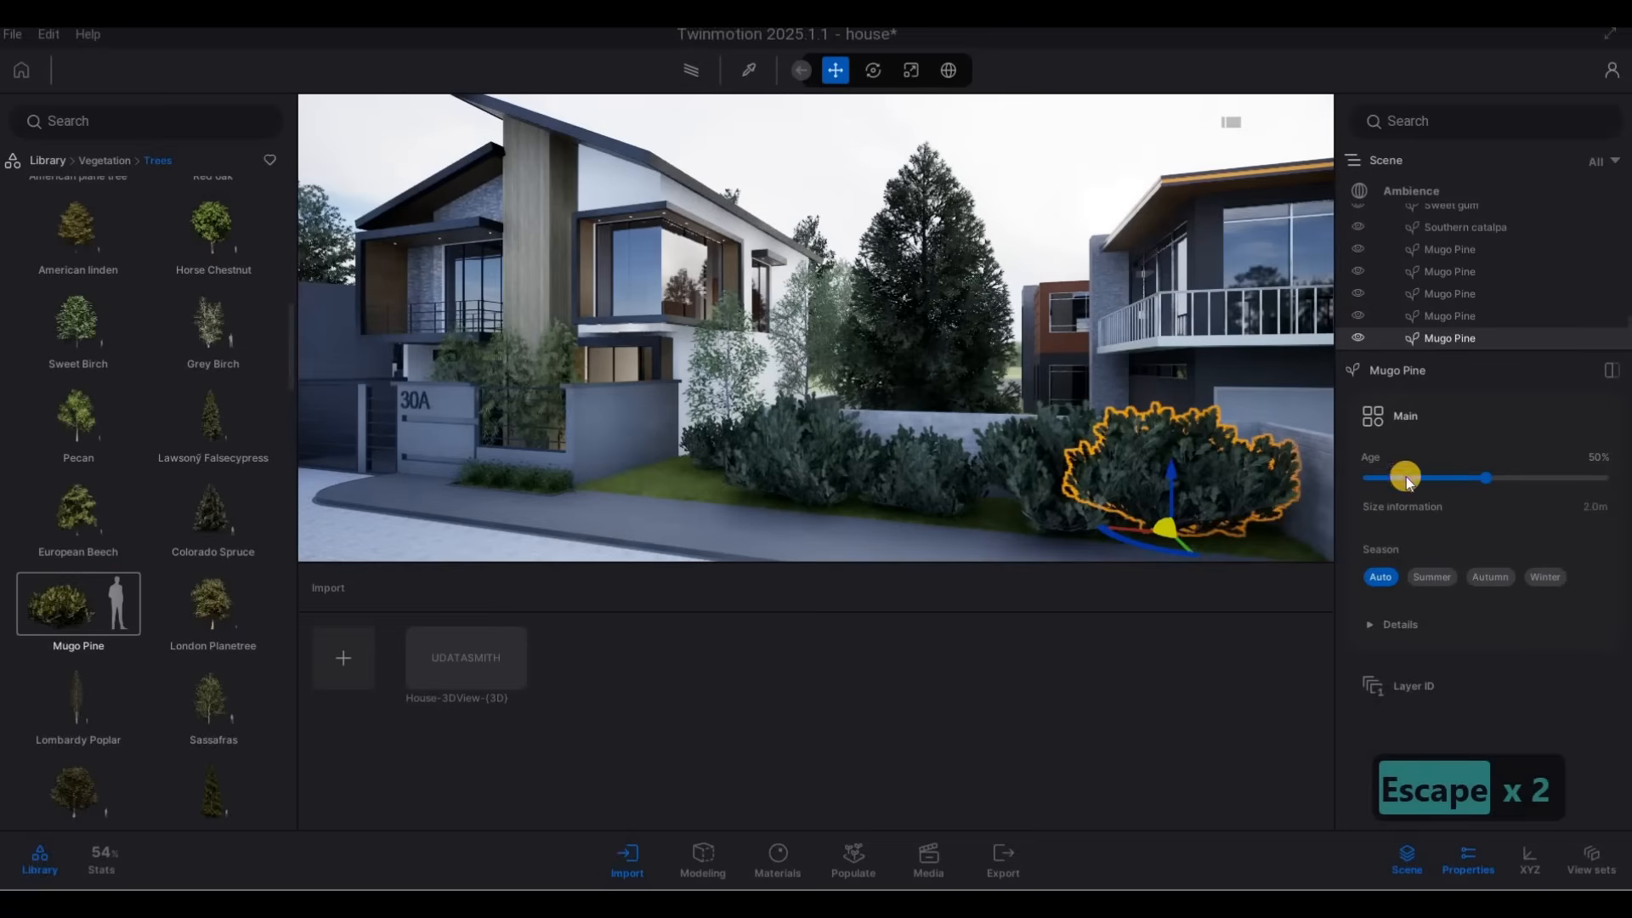
left_click_drag(1440, 477, 1437, 477)
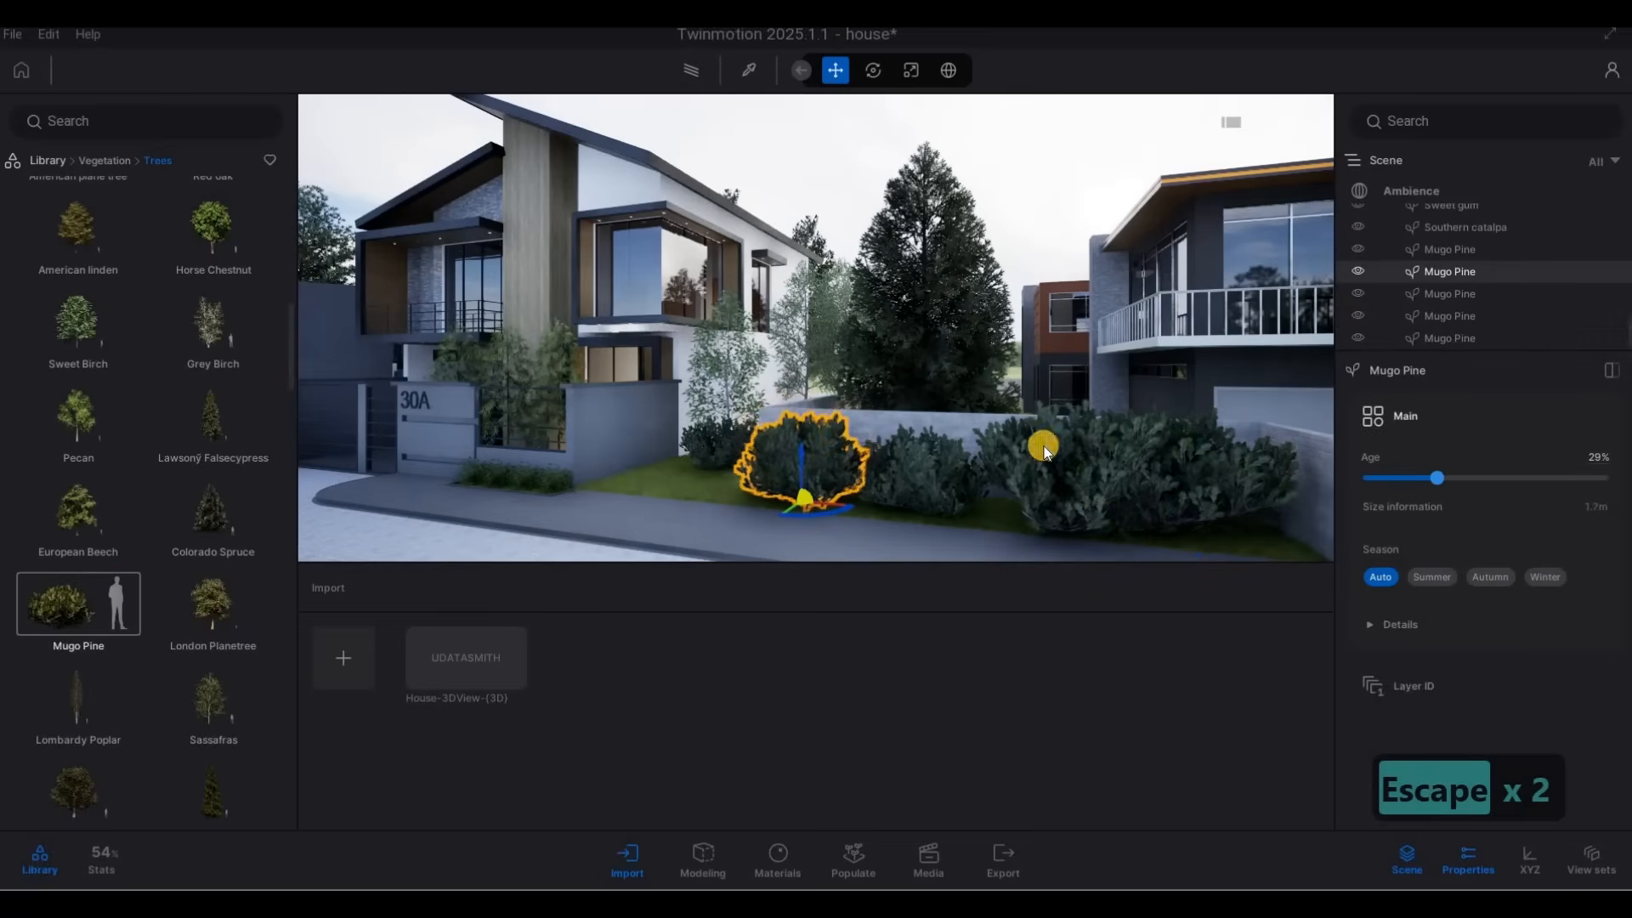
key("Escape")
left_click(930, 471)
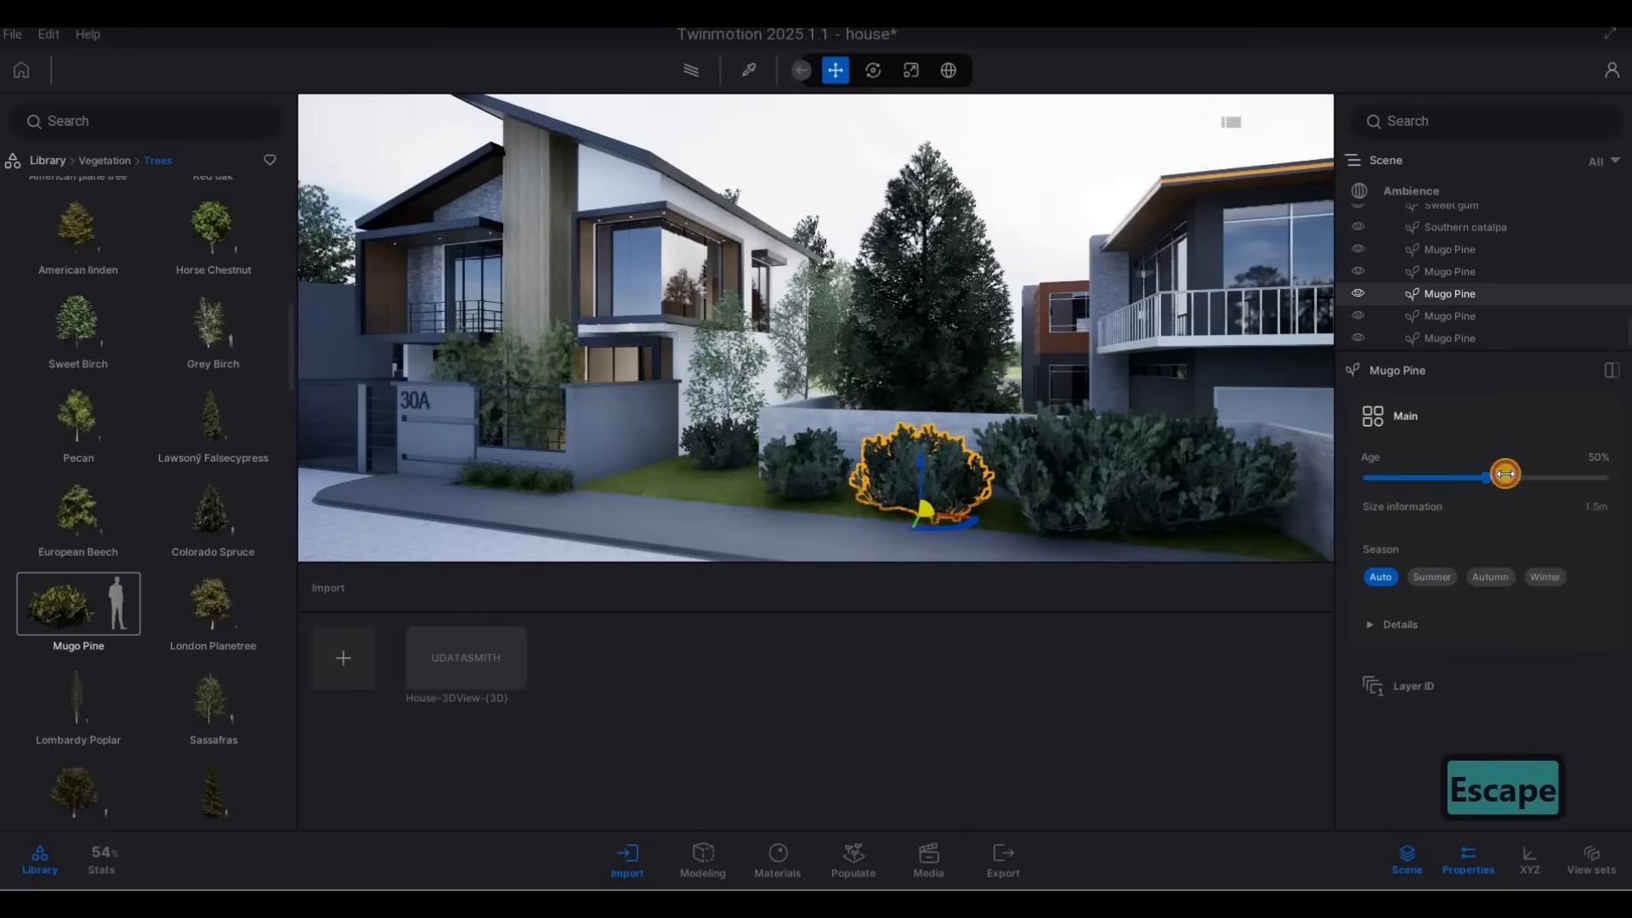
key("Escape")
Set the age of the fourth Mugo Pine in the row to 13%, shift it along the wall and lower the last one's age.
left_click(1088, 467)
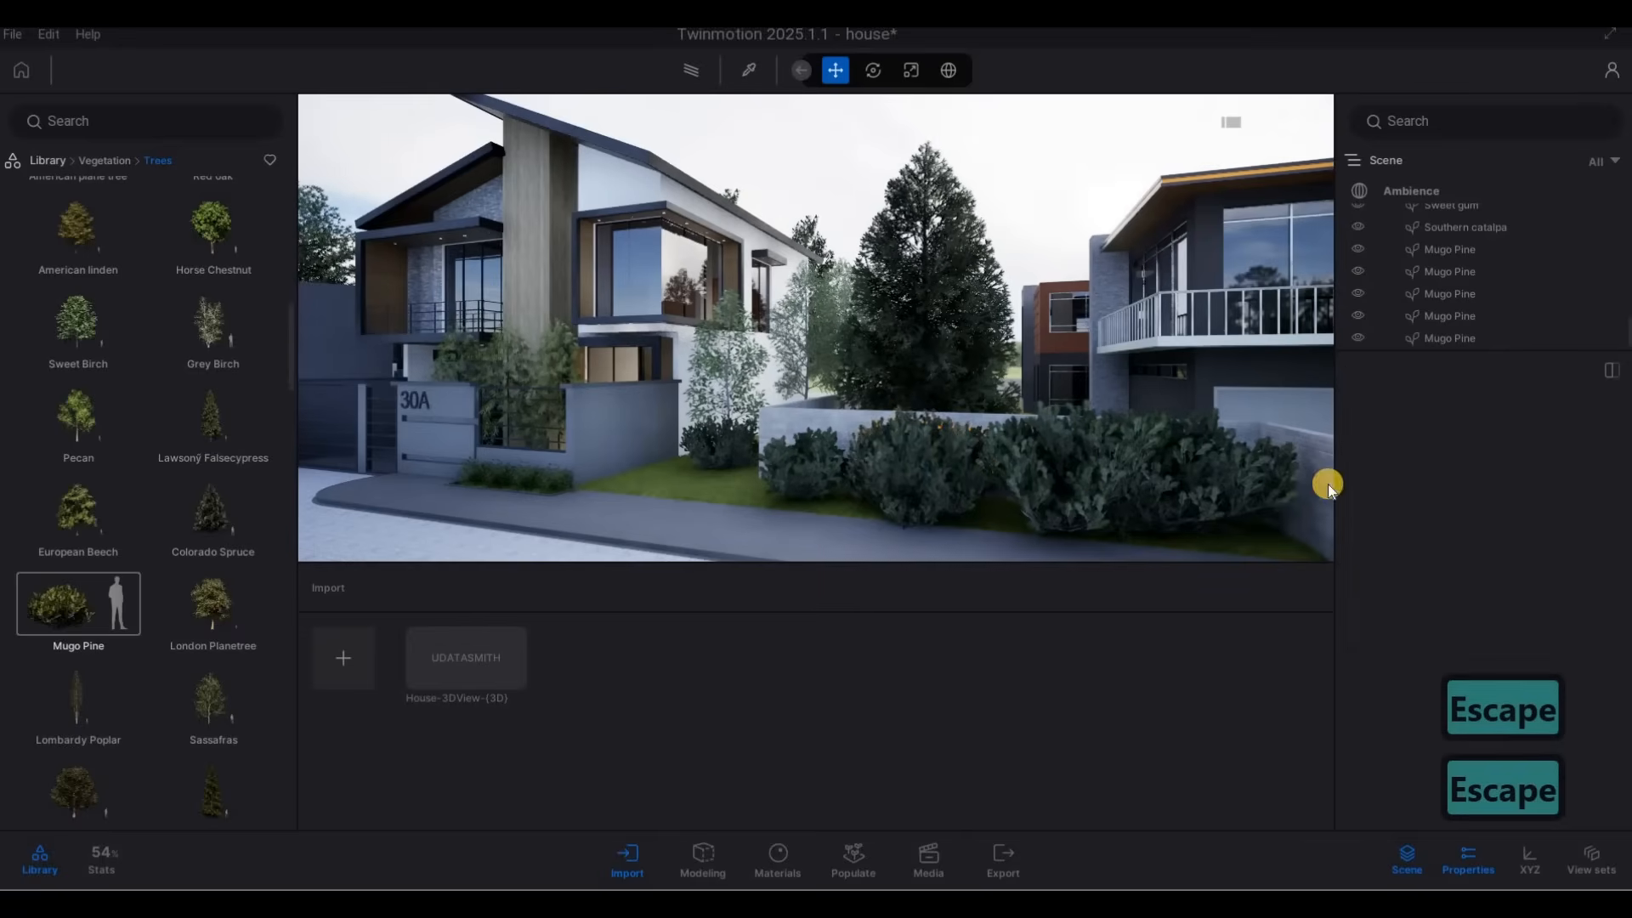
left_click_drag(1415, 477, 1399, 478)
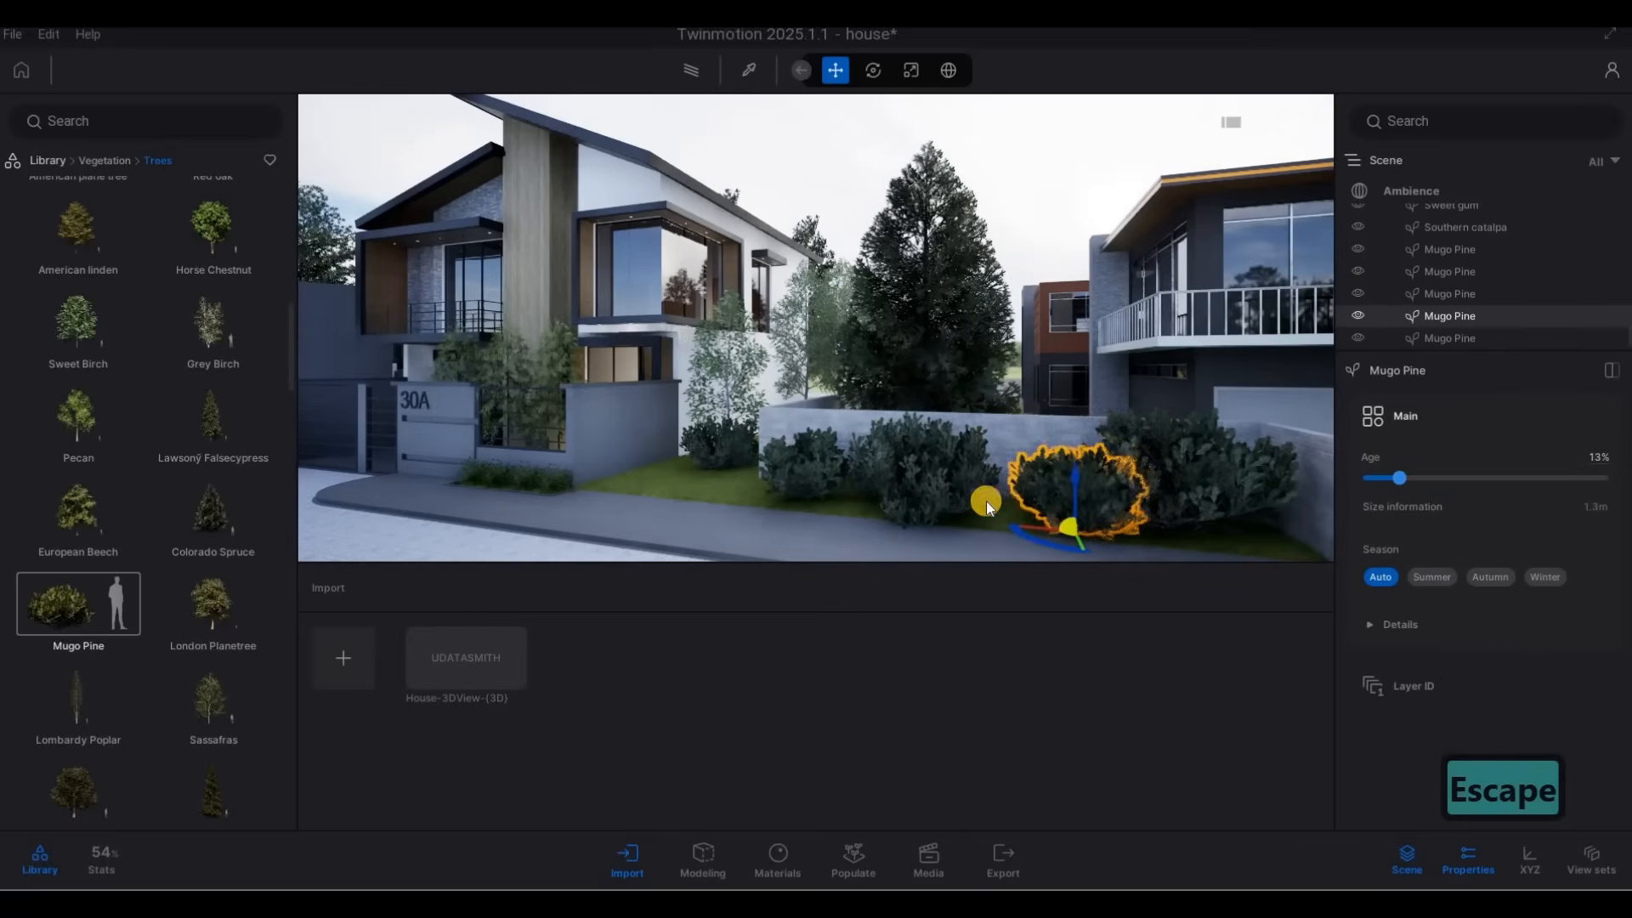
left_click_drag(1032, 540, 1205, 517)
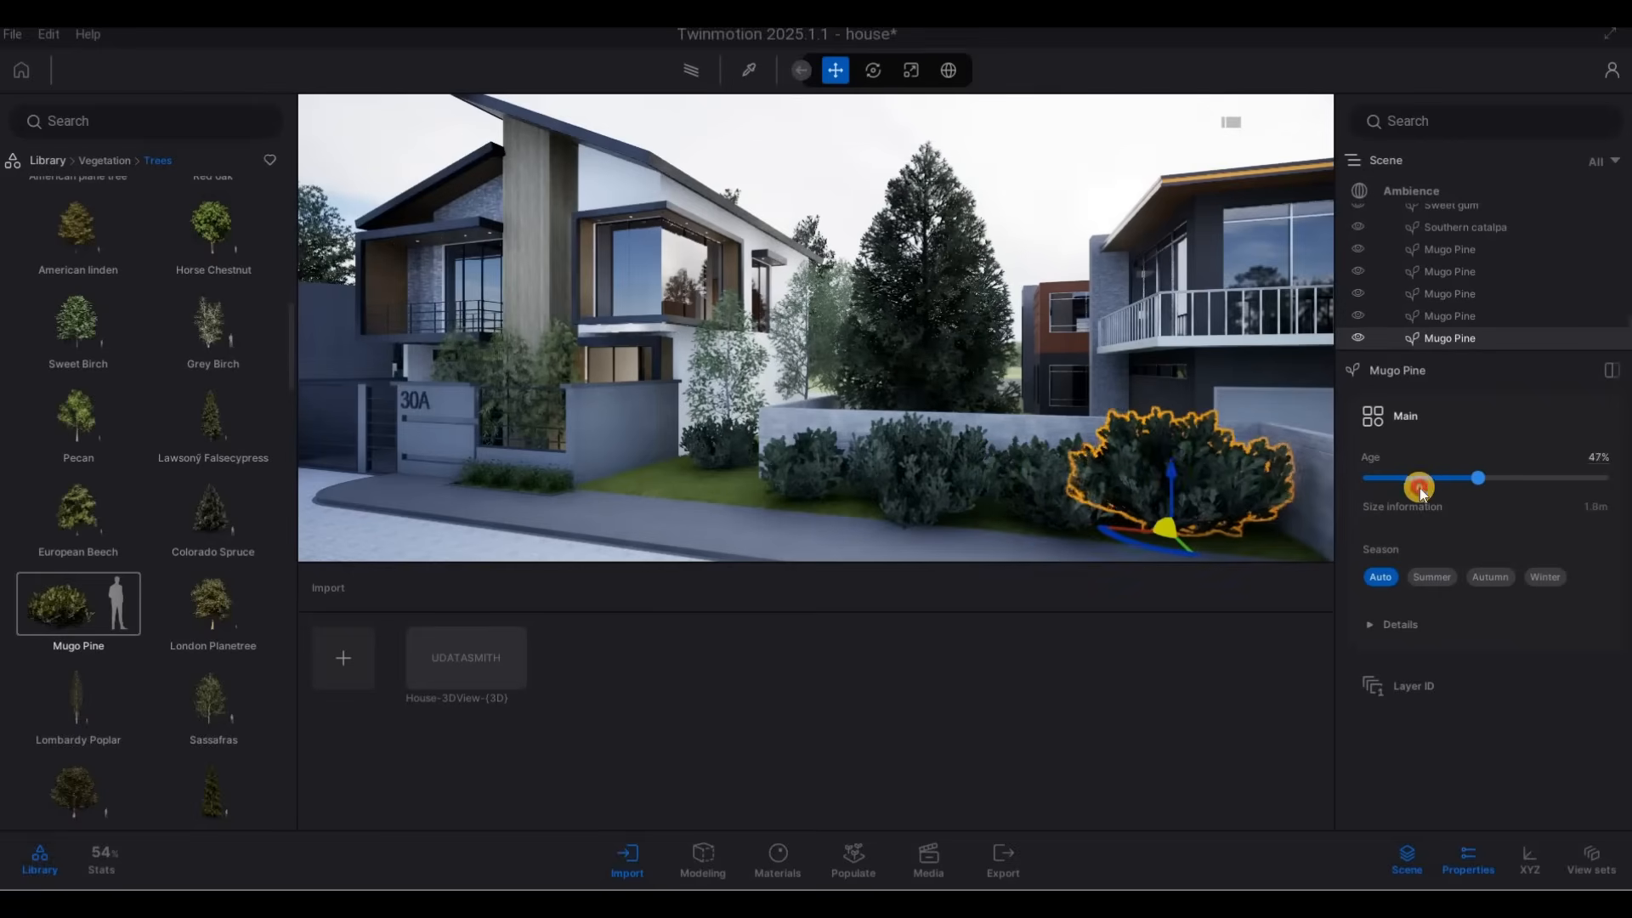
key("Escape")
Delete the Mugo Pine standing closest to house 30A in the grassy gap before the neighbour's low wall.
left_click(730, 471)
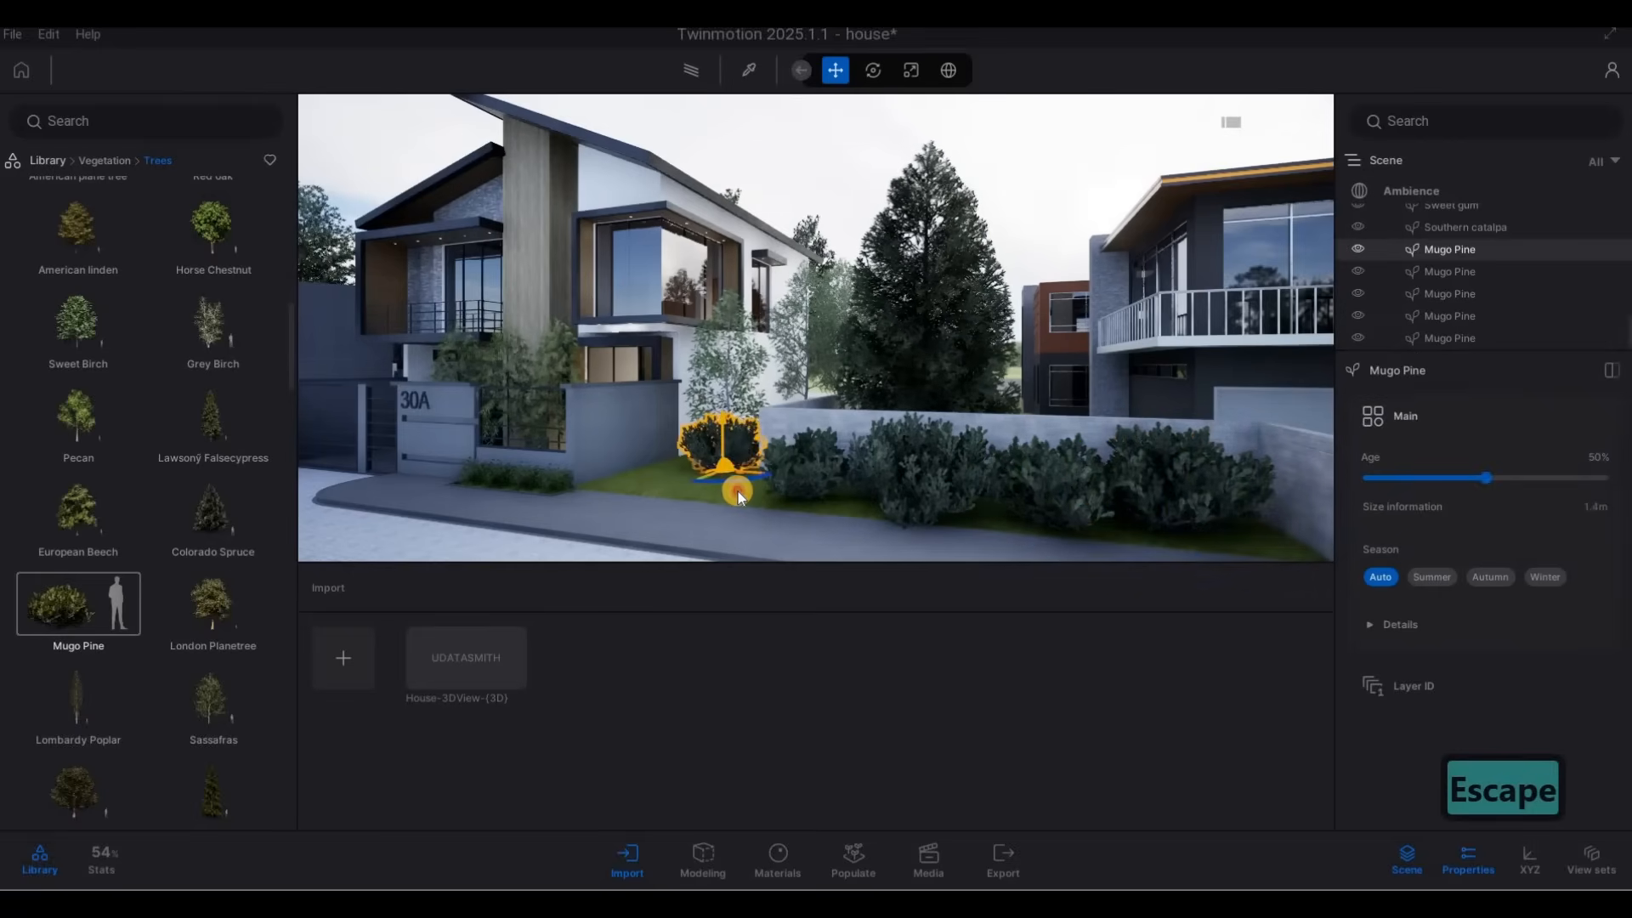
key("Escape")
key("Escape")
key("a")
key("a")
key("a")
key("a")
key("a")
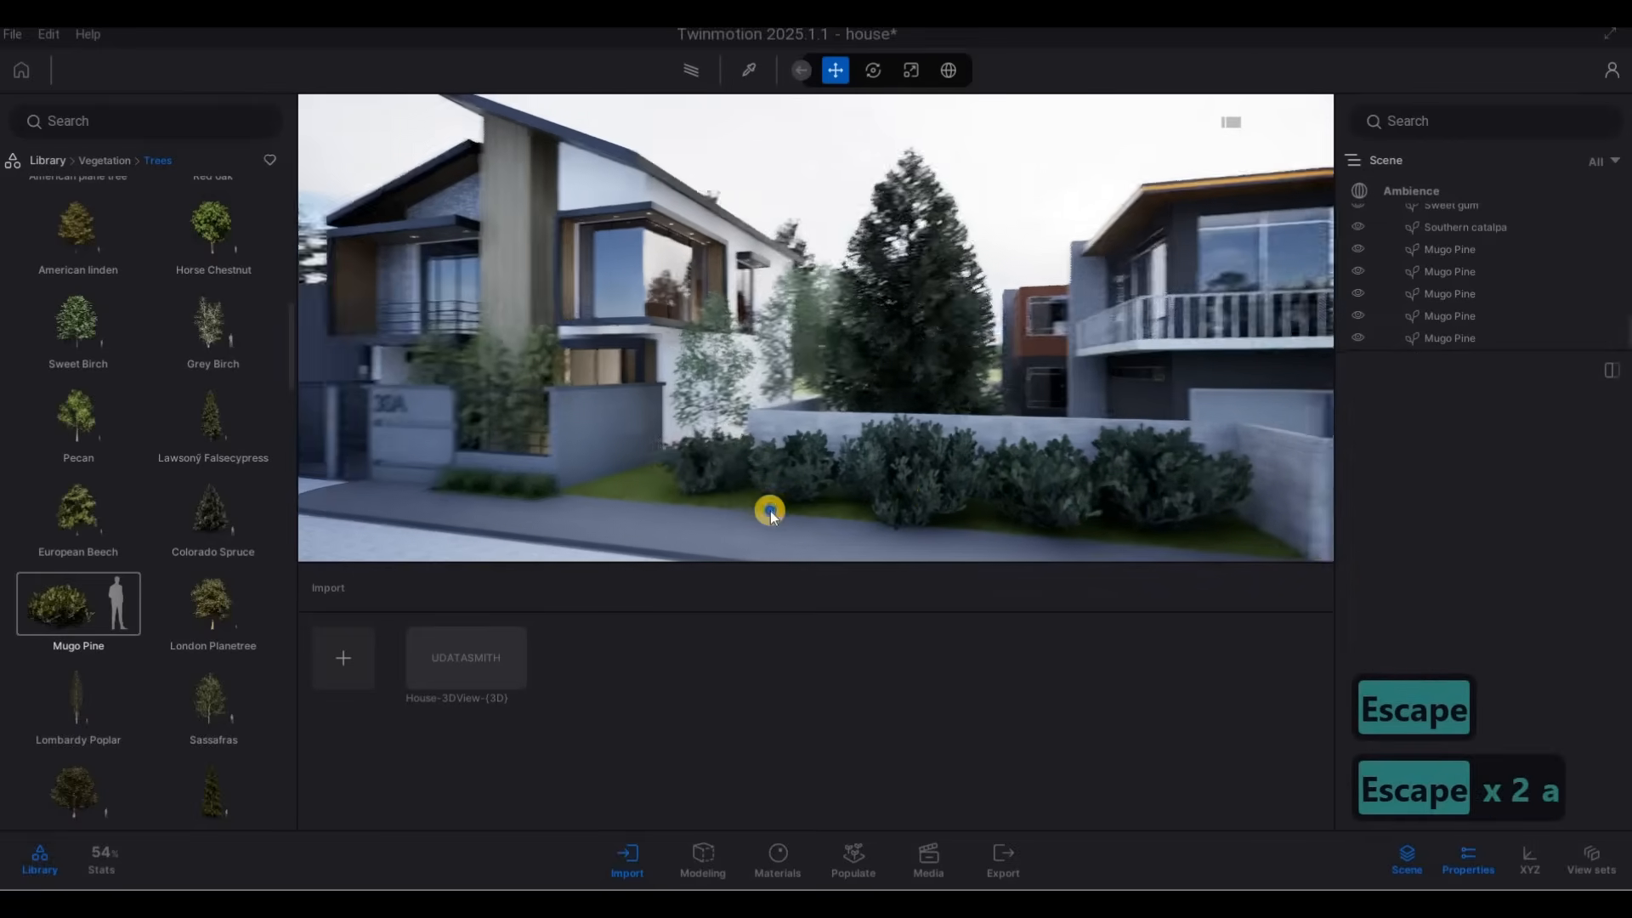
key("w")
key("e")
left_click(867, 481)
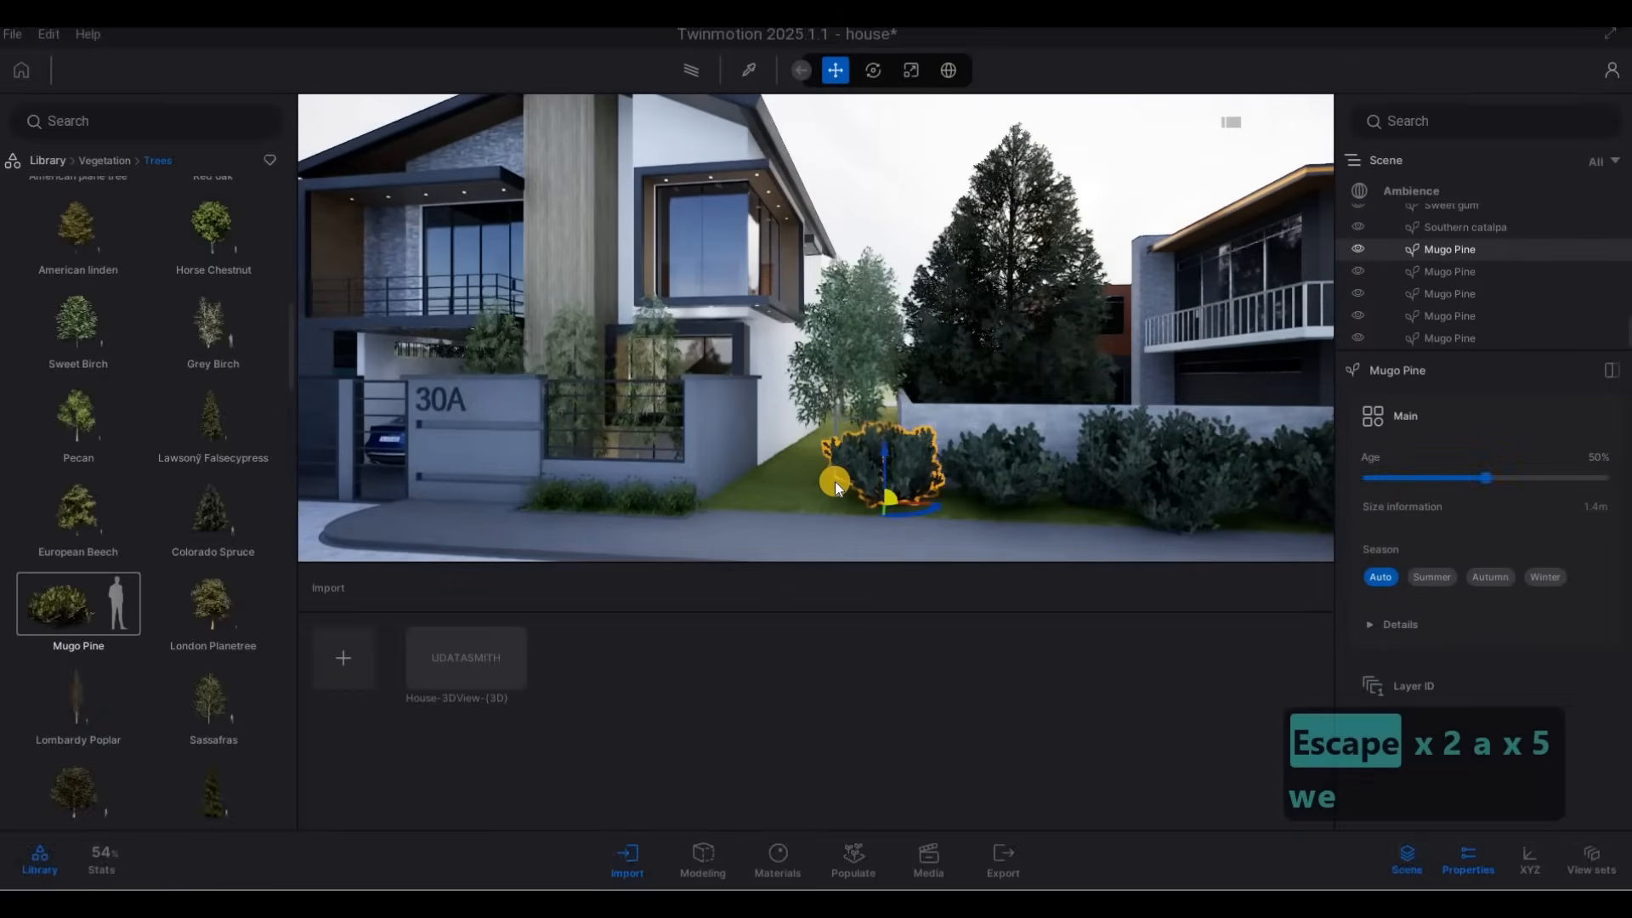
key("Delete")
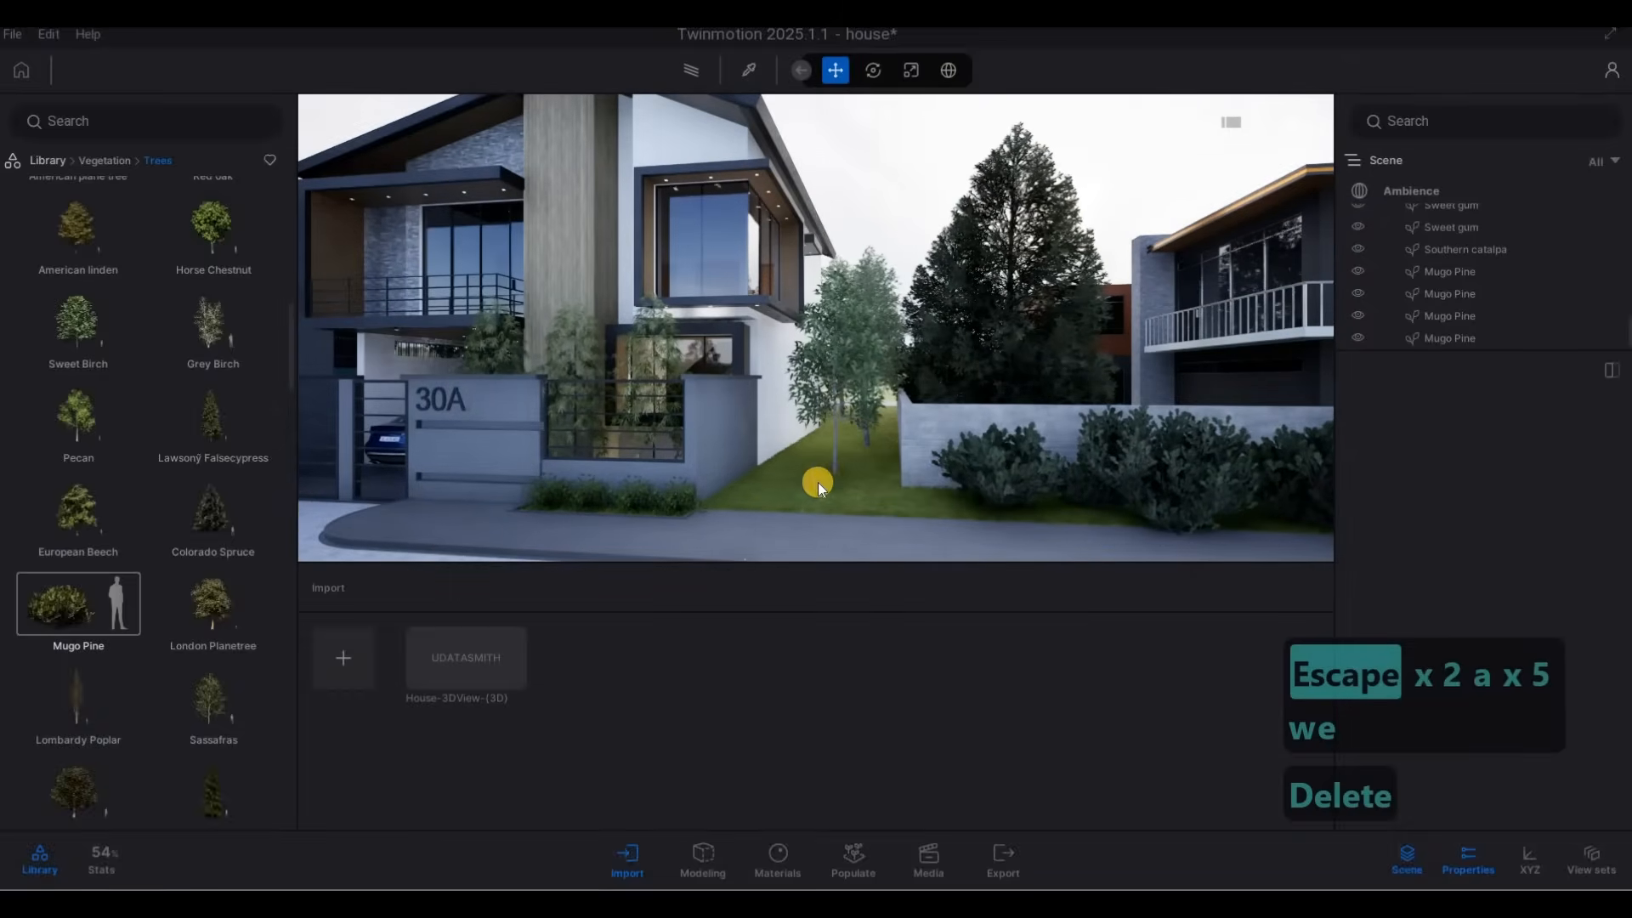
Try a Mexican Lime from the Trees library on the grass between house 30A and the neighbour's low wall.
scroll(119, 599, "down", 3)
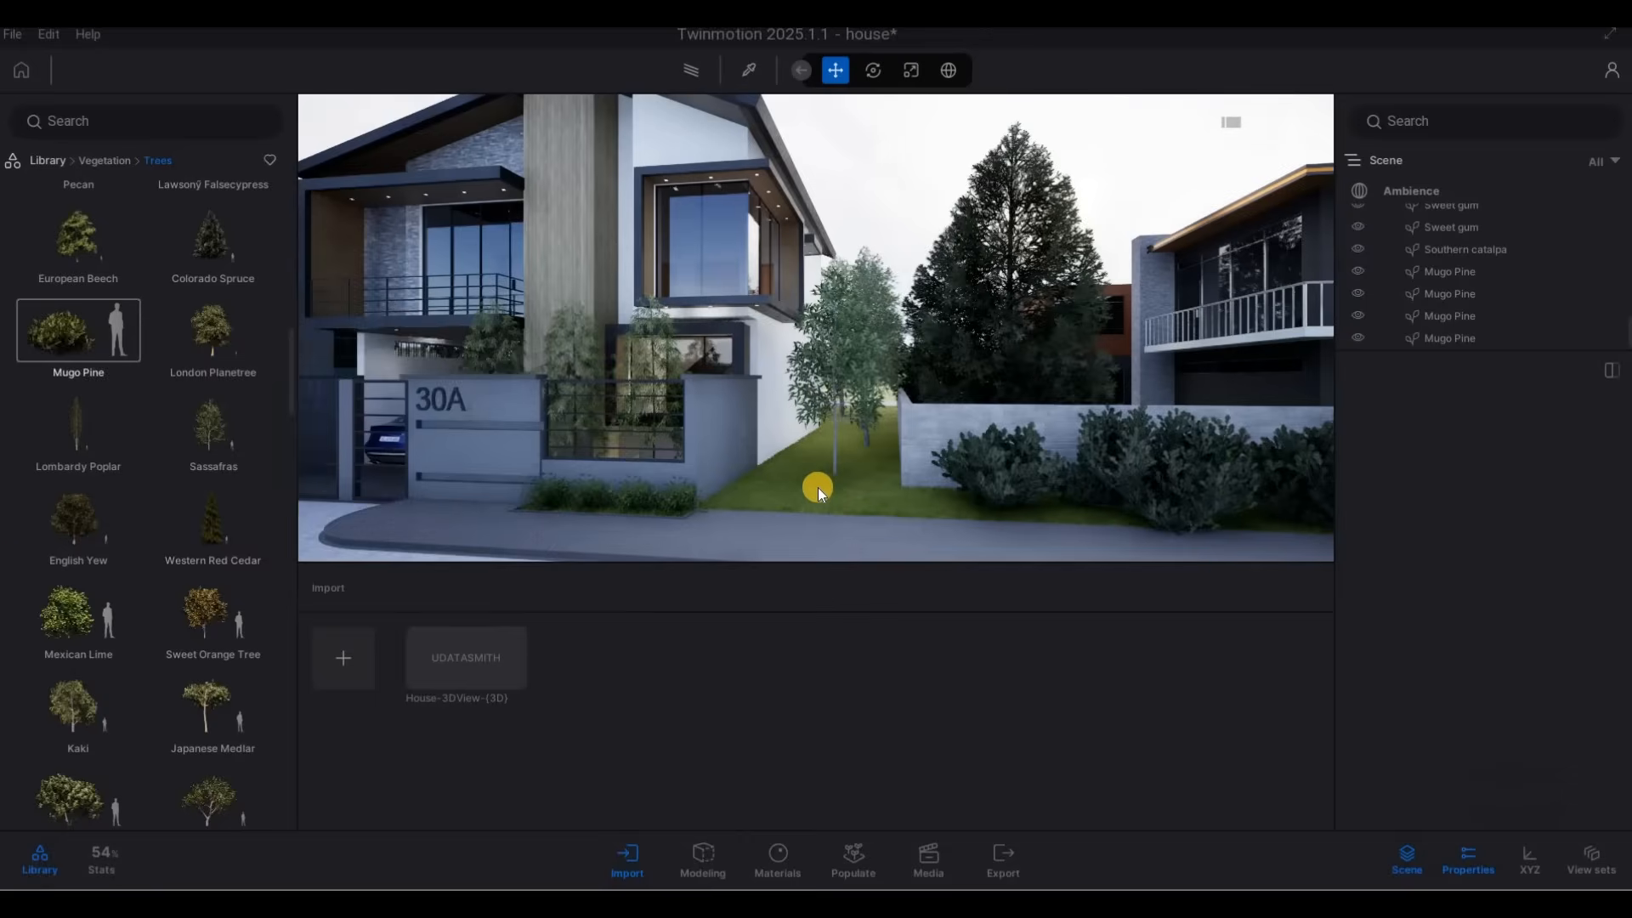
left_click_drag(817, 487, 833, 481)
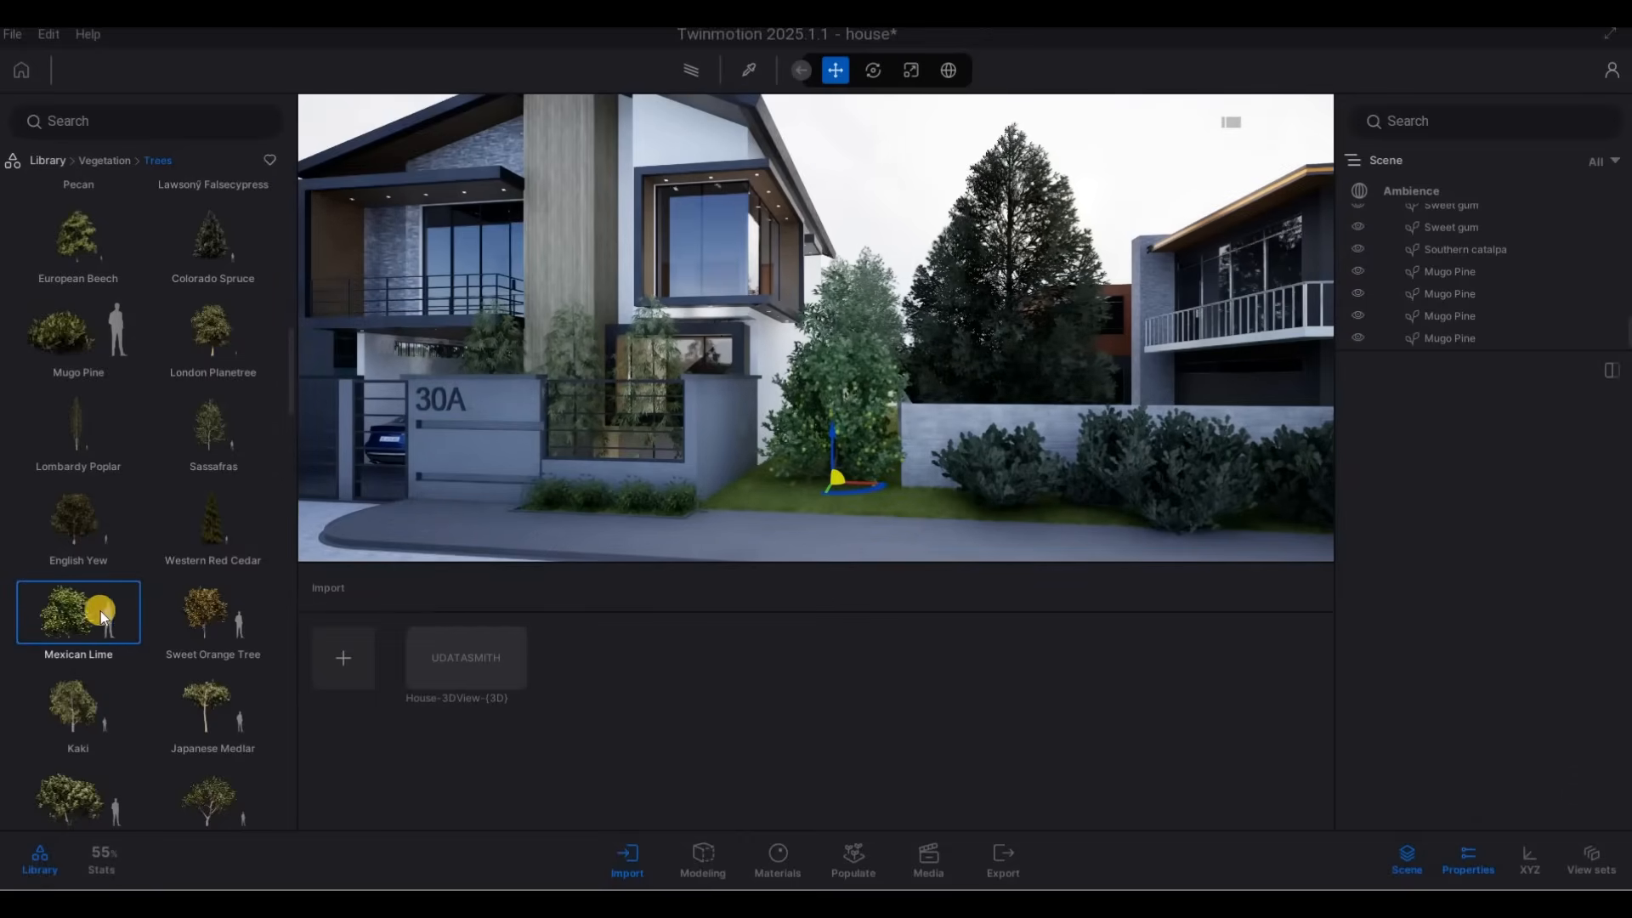
scroll(101, 611, "down", 5)
key("Escape")
key("Escape")
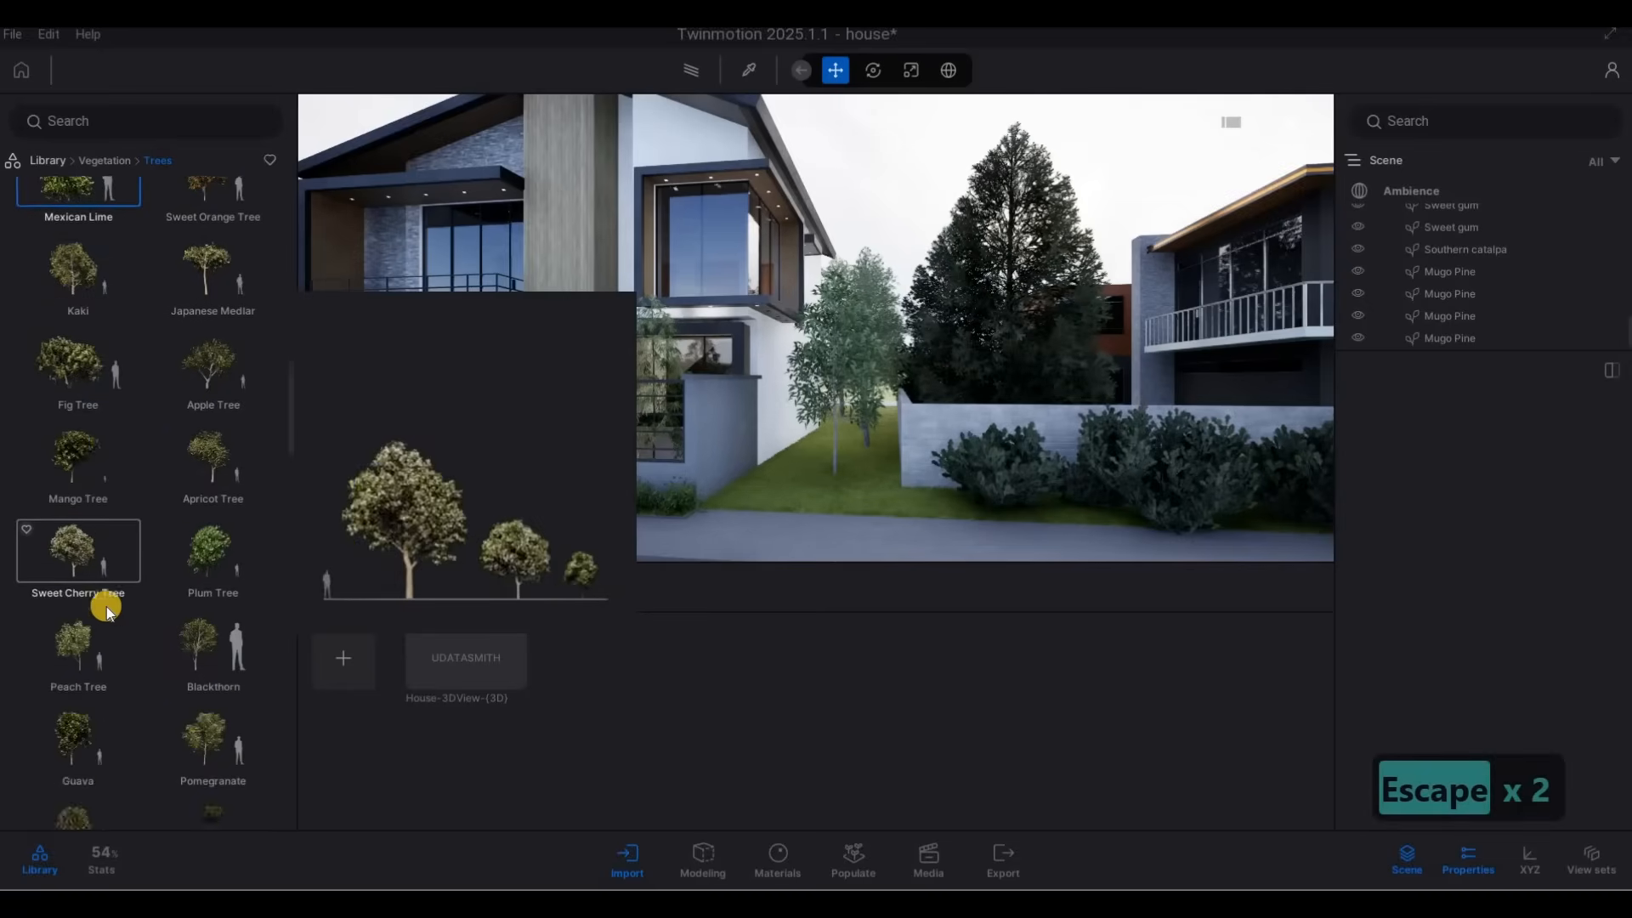
Browse the rest of the Trees library for another plant to fill the gap beside house 30A.
scroll(105, 608, "down", 10)
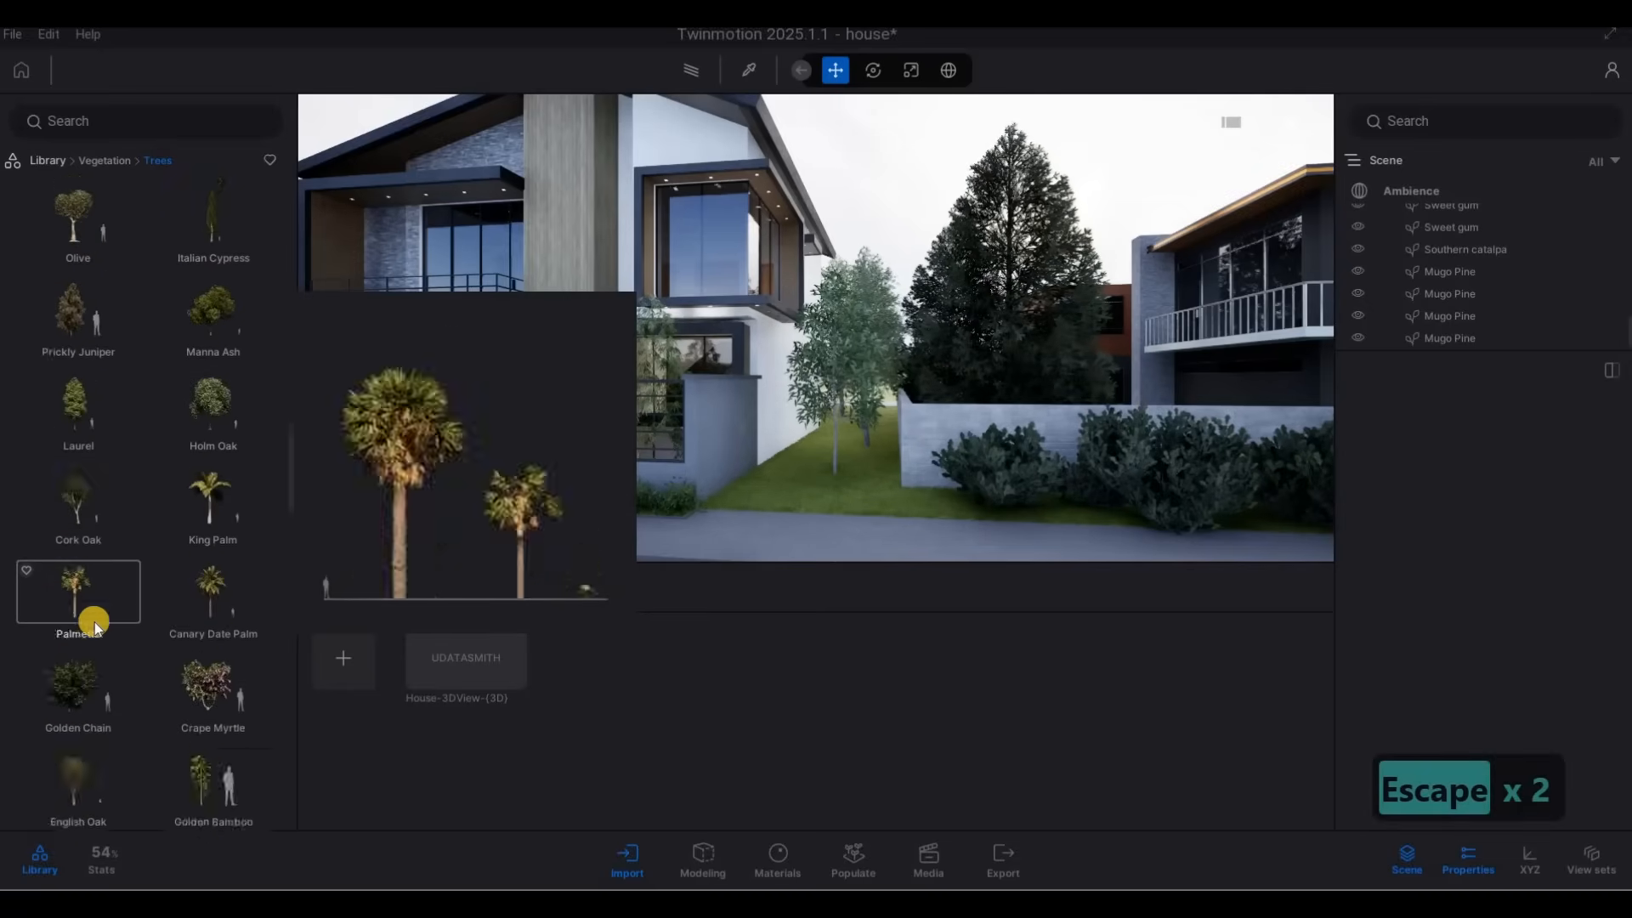
scroll(95, 628, "down", 10)
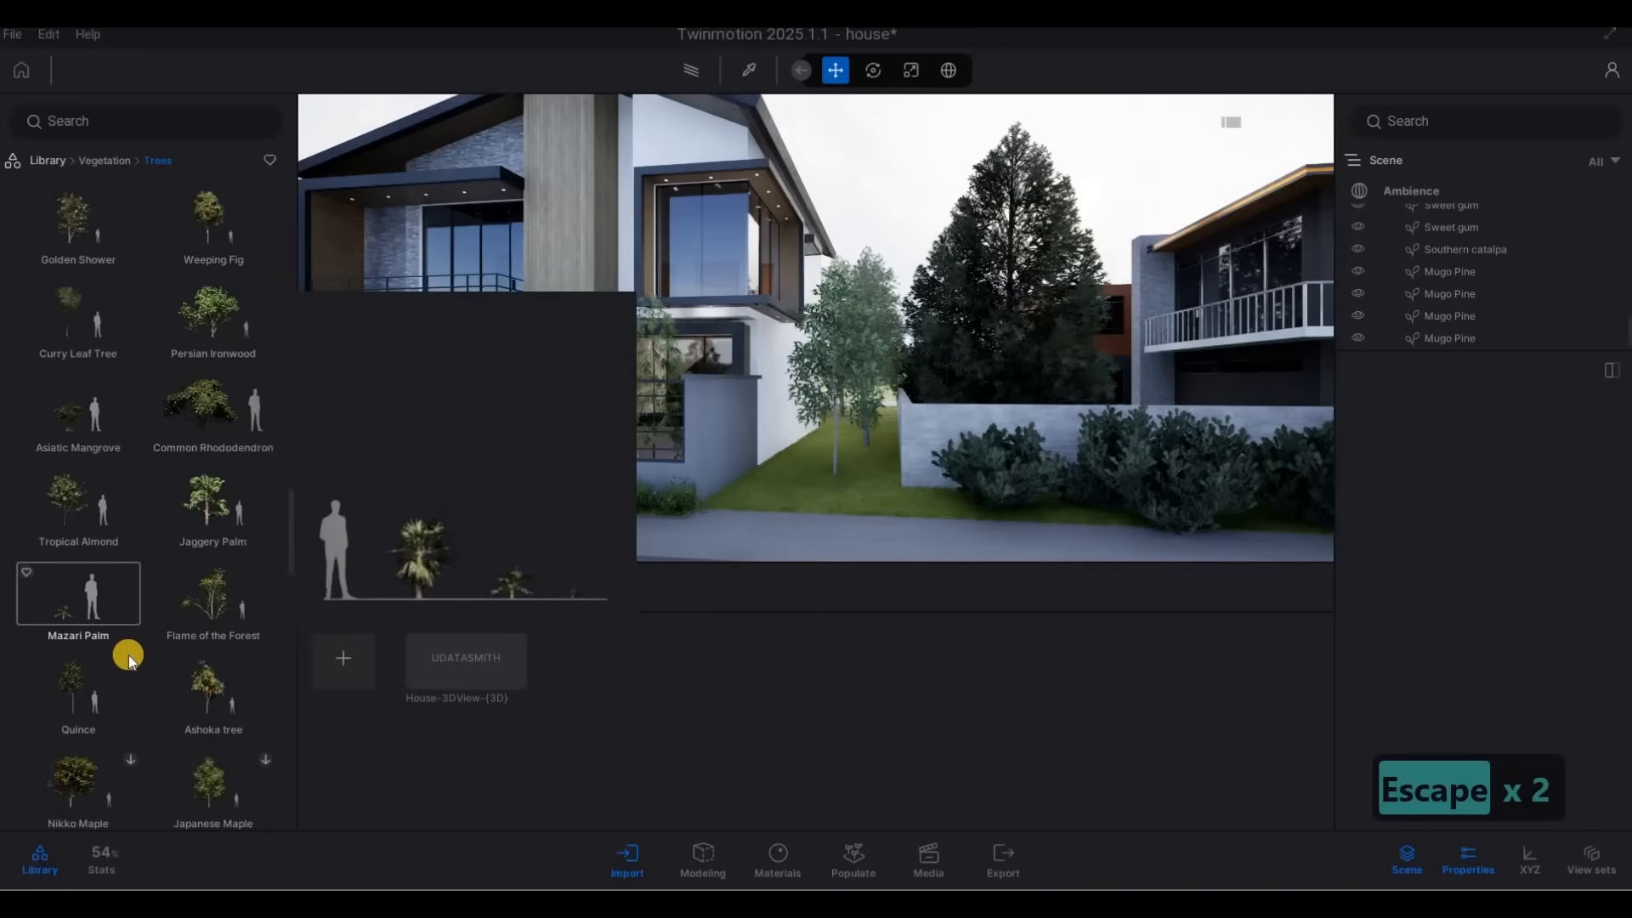
scroll(129, 658, "down", 10)
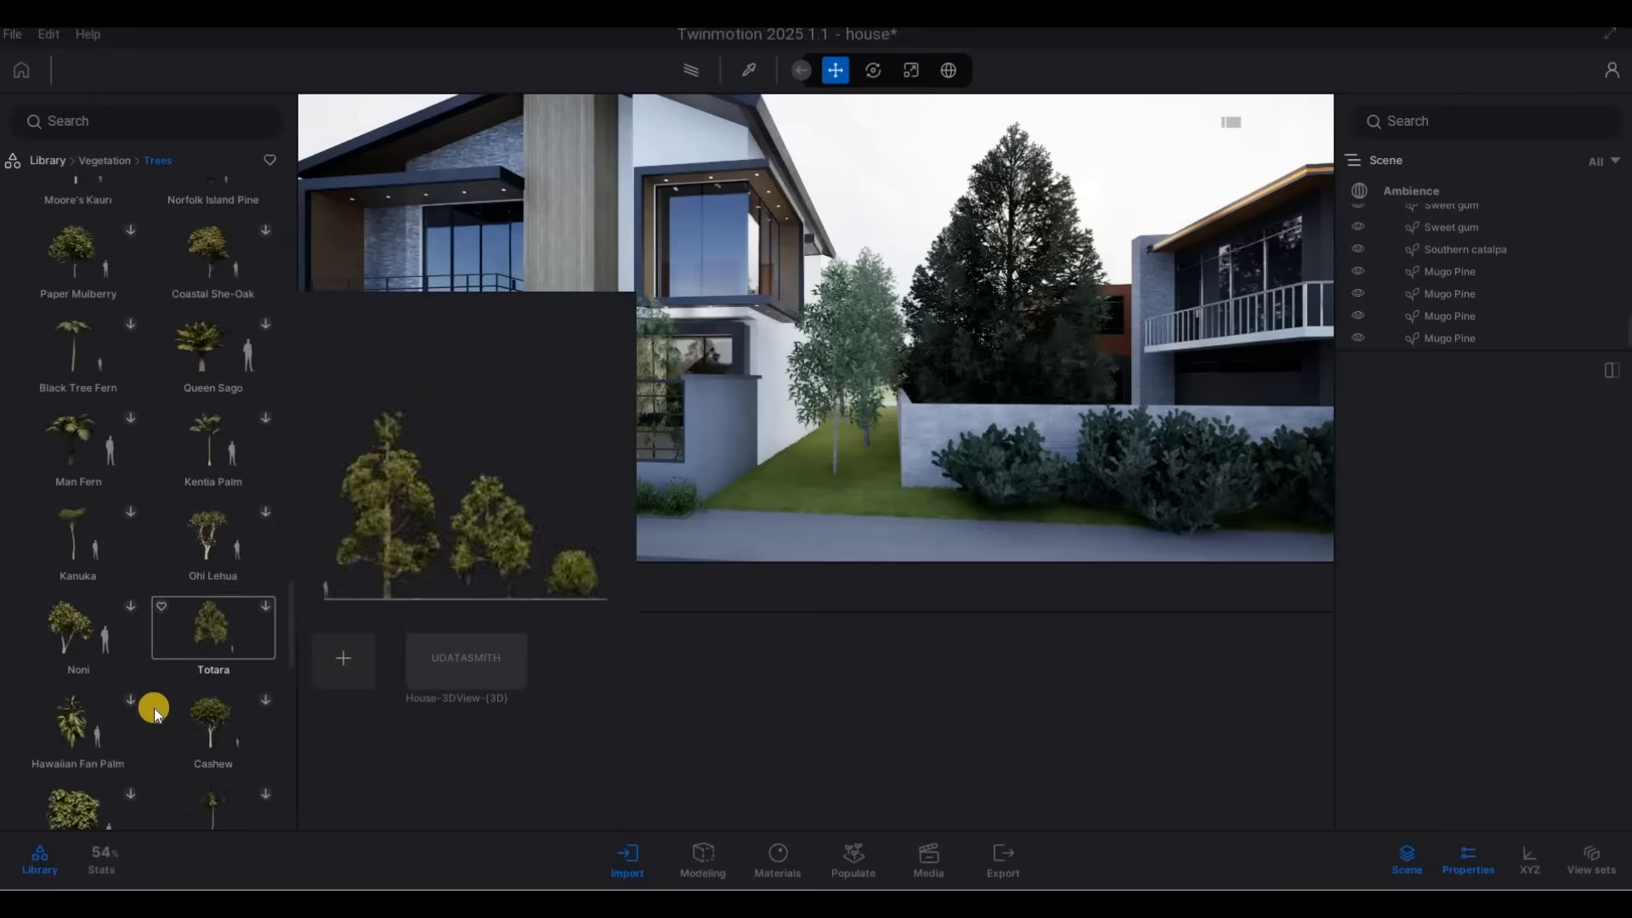
scroll(154, 710, "down", 10)
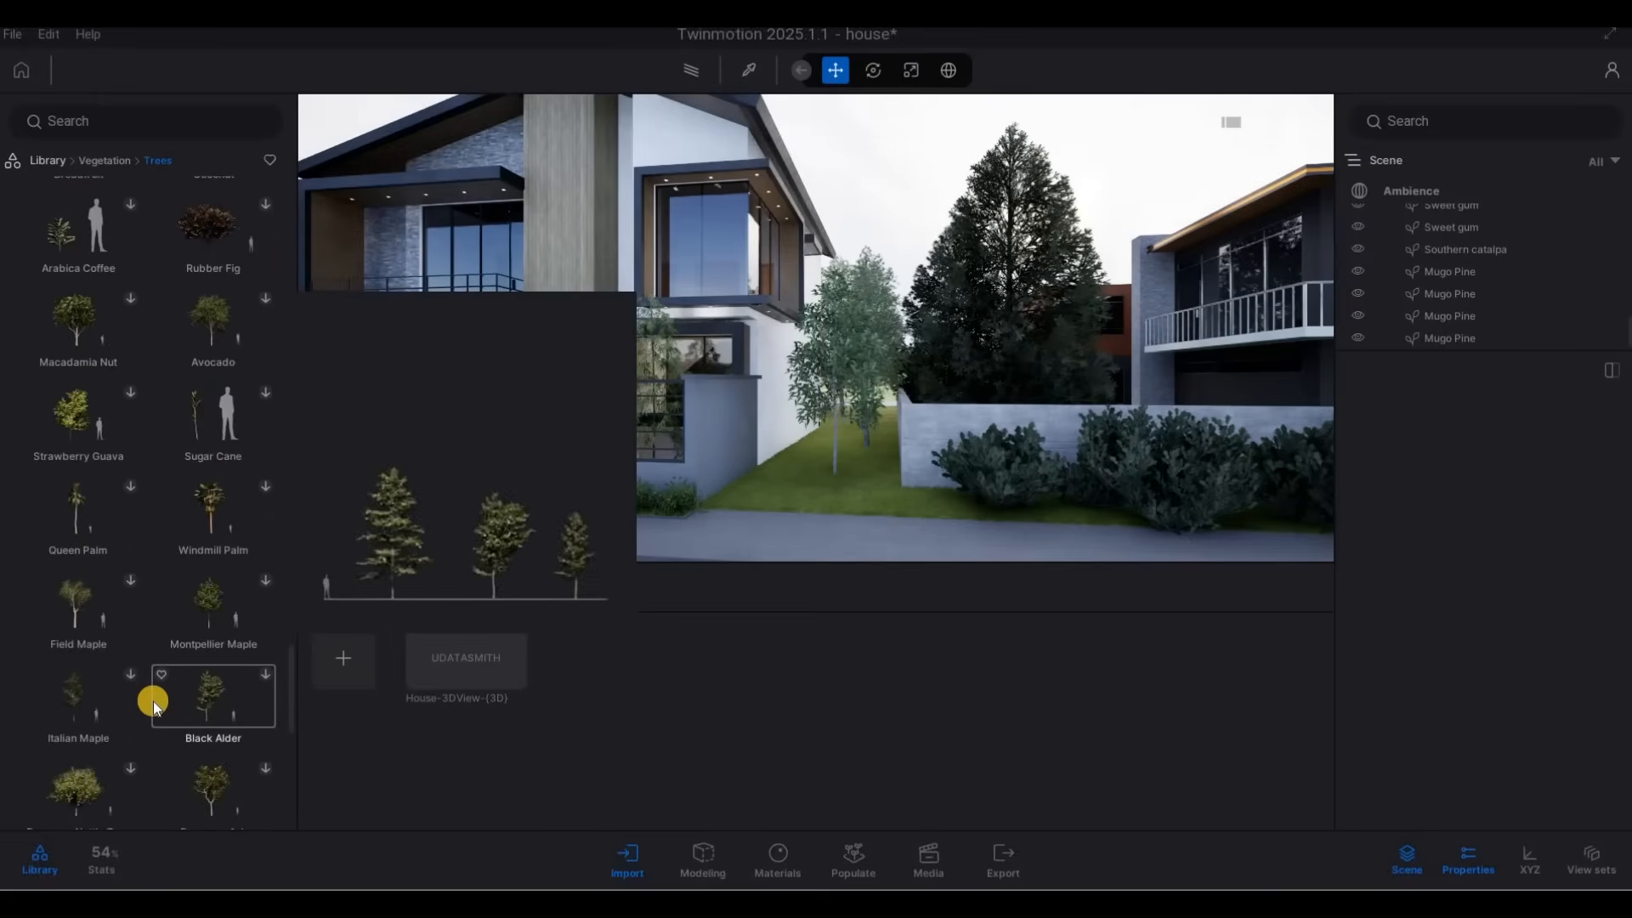
scroll(153, 701, "down", 8)
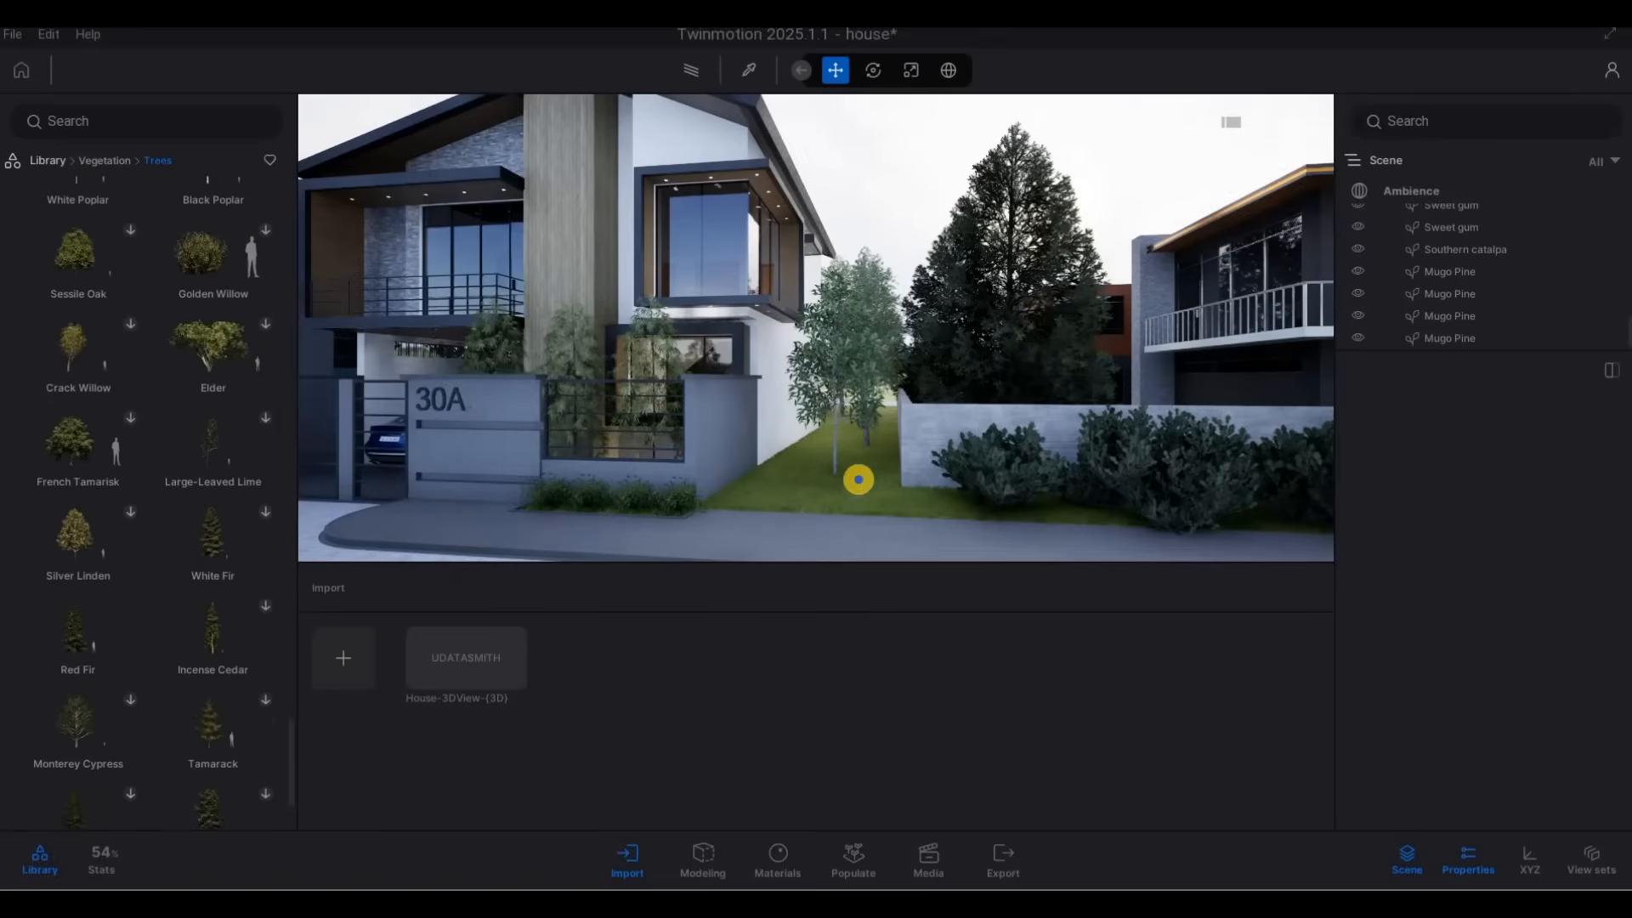
Set the age of the Mugo Pine nearest the gap beside house 30A to 25%.
key("Escape")
key("a")
key("w")
key("e")
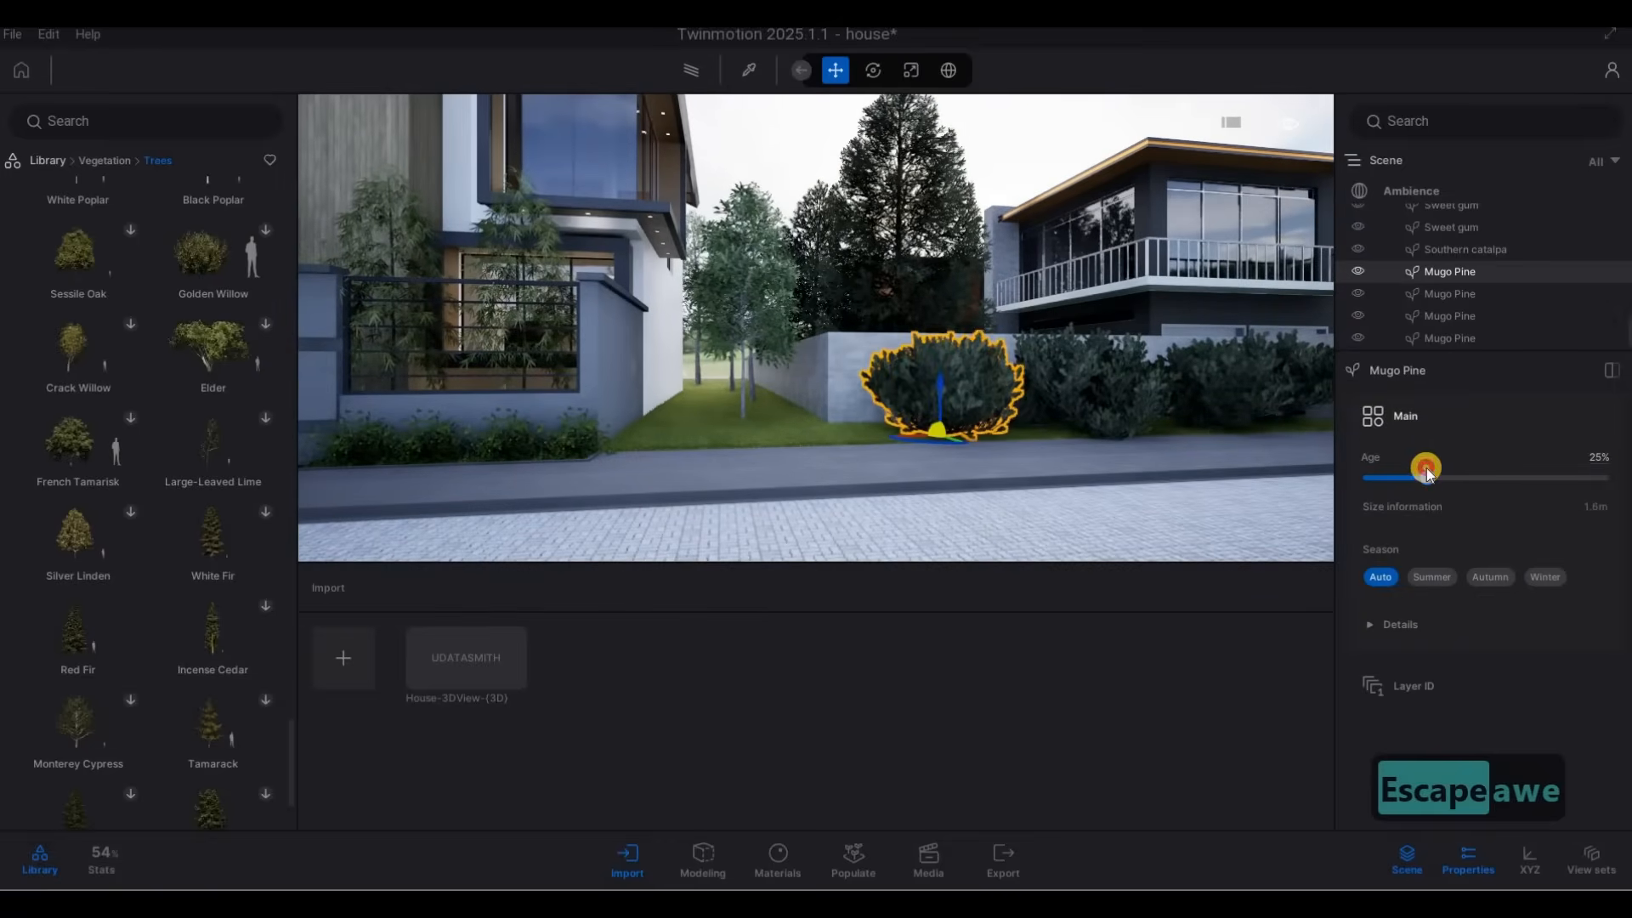
key("Escape")
key("Escape")
Examine the planting and the neighbouring houses on both sides of house 30A from the street.
key("a")
key("d")
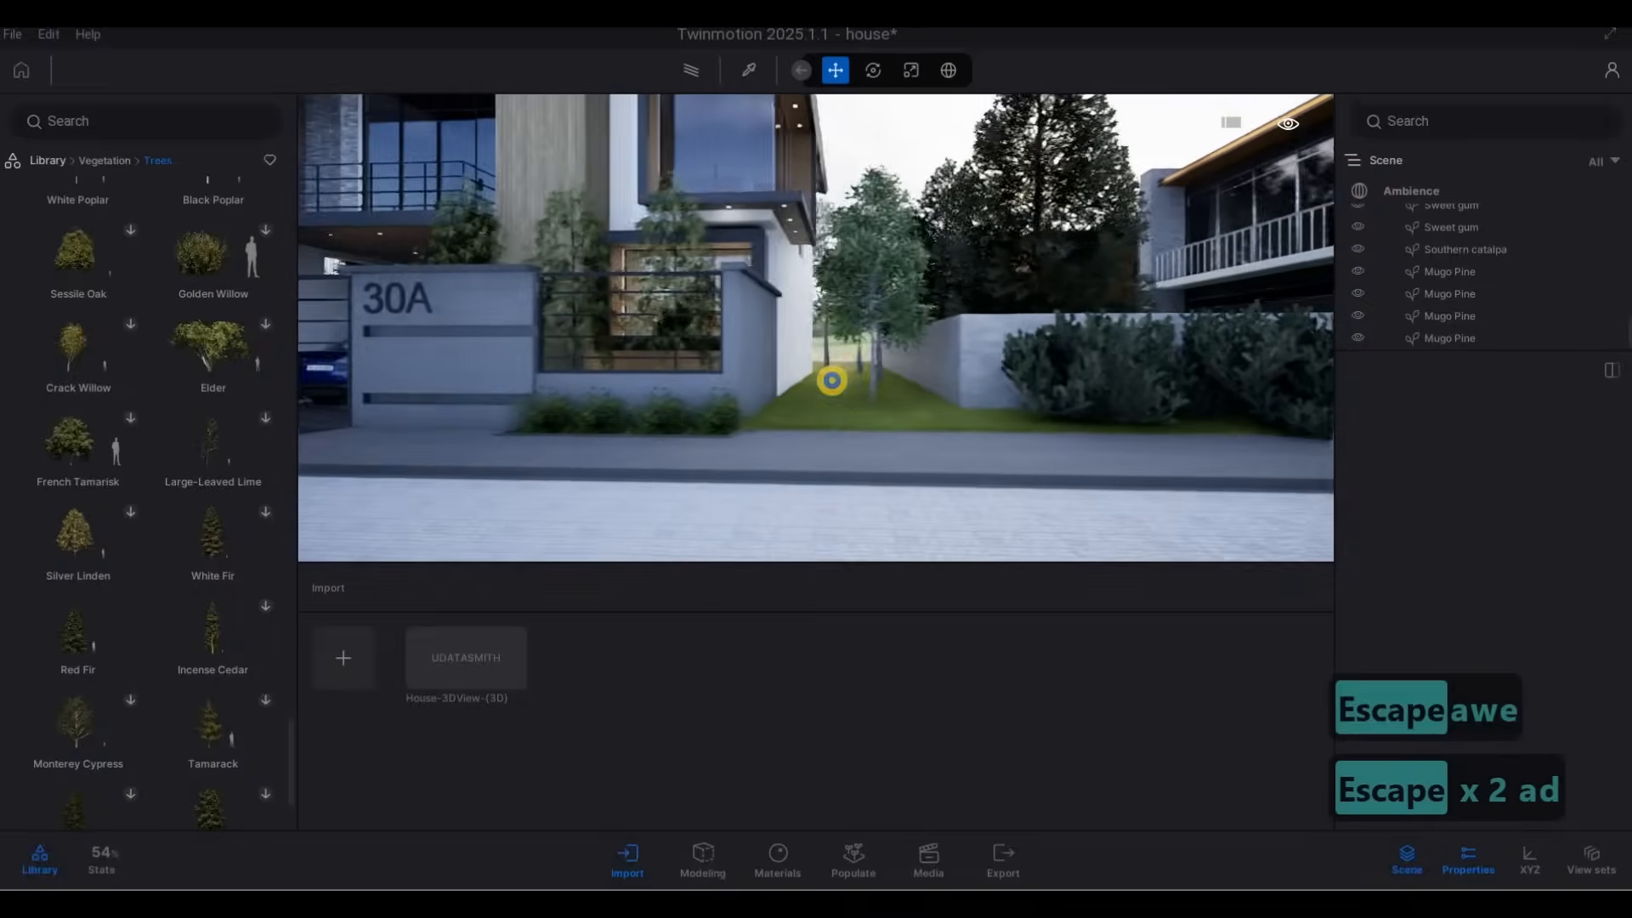
key("w")
key("a")
key("s")
key("q")
key("a")
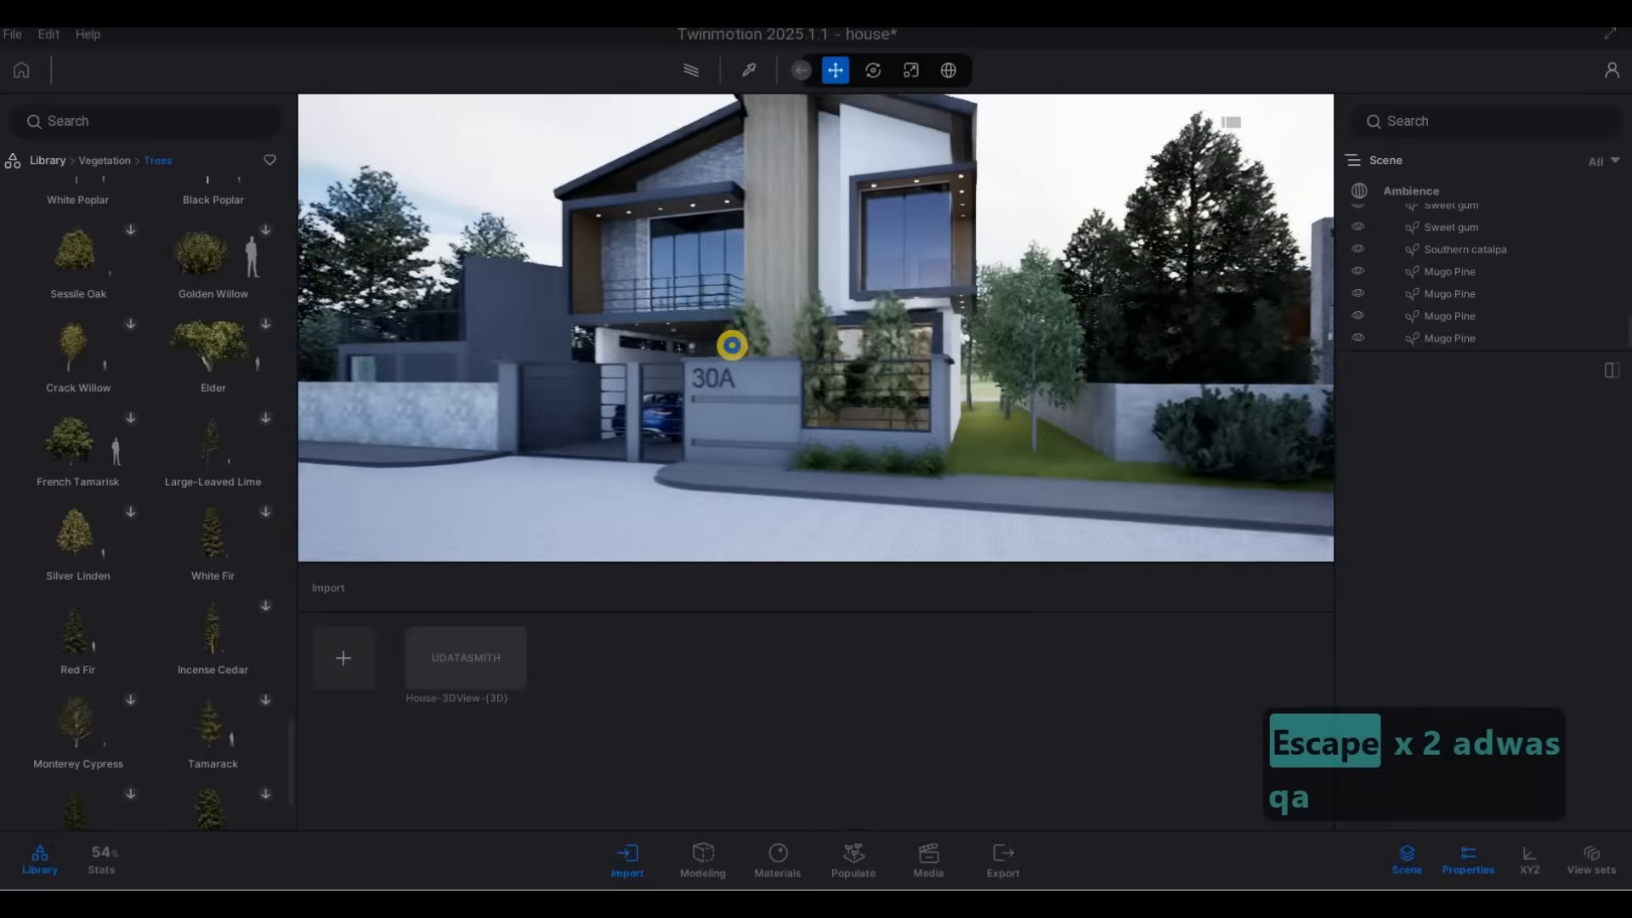
key("s")
key("d")
key("d")
key("d")
key("d")
key("d")
key("d")
key("a")
key("a")
key("a")
key("a")
key("a")
key("a")
key("a")
key("a")
key("a")
key("a")
key("a")
key("a")
key("a")
key("a")
key("a")
key("a")
key("a")
key("a")
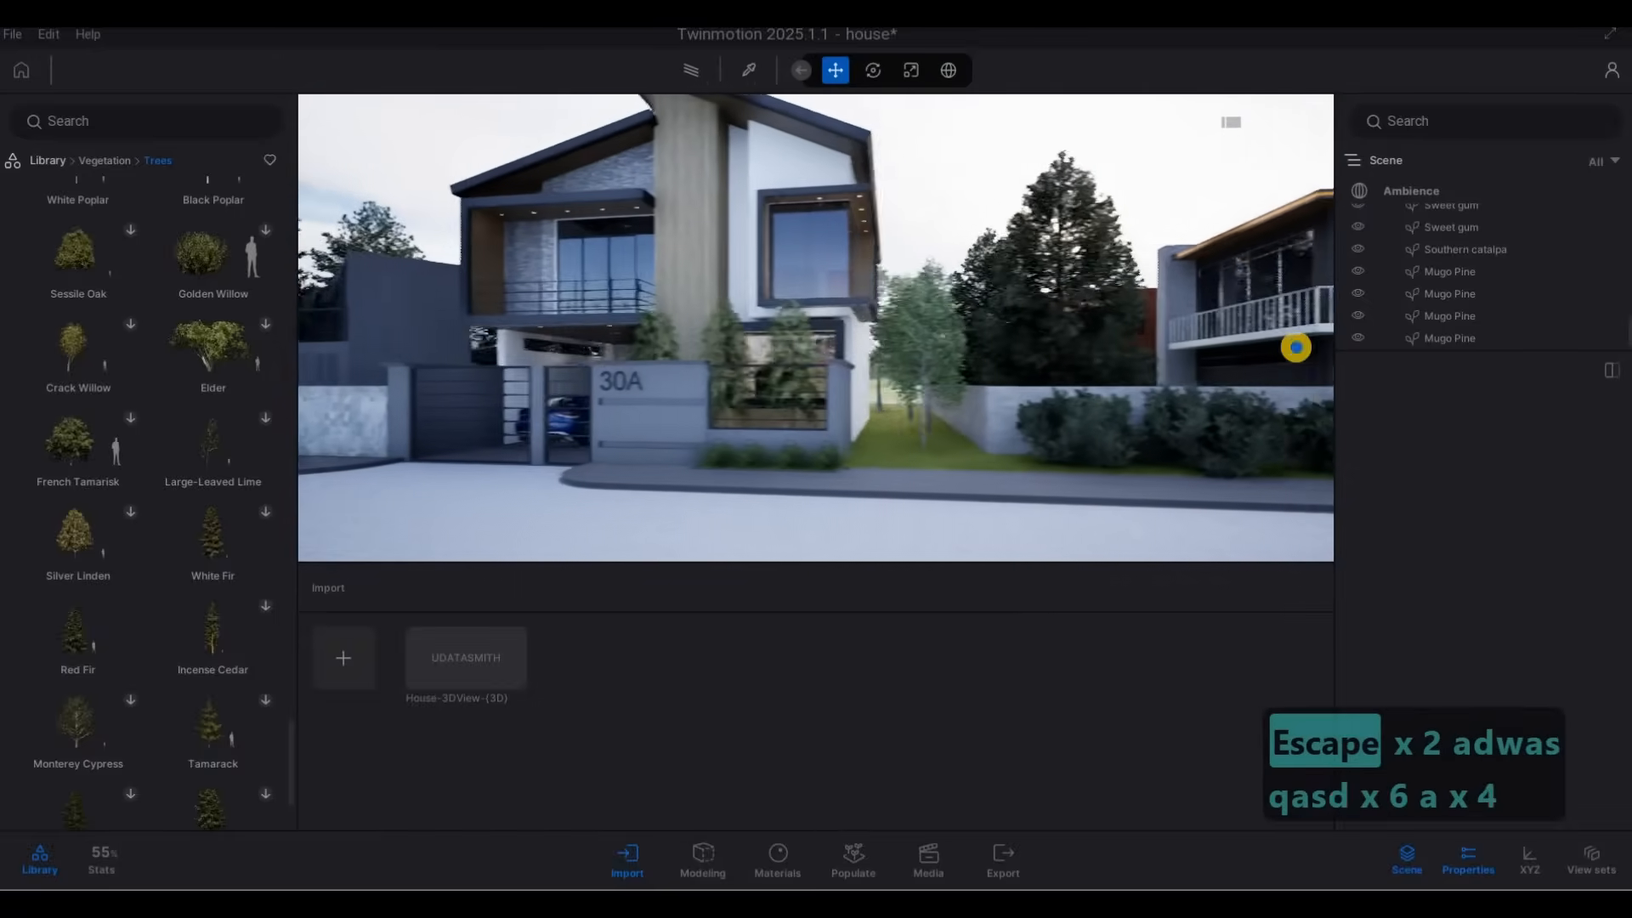
key("a")
key("a")
key("a")
key("a")
key("a")
key("a")
key("a")
key("a")
key("a")
key("a")
key("a")
key("a")
key("a")
key("a")
key("a")
key("a")
key("a")
key("a")
key("a")
key("a")
key("d")
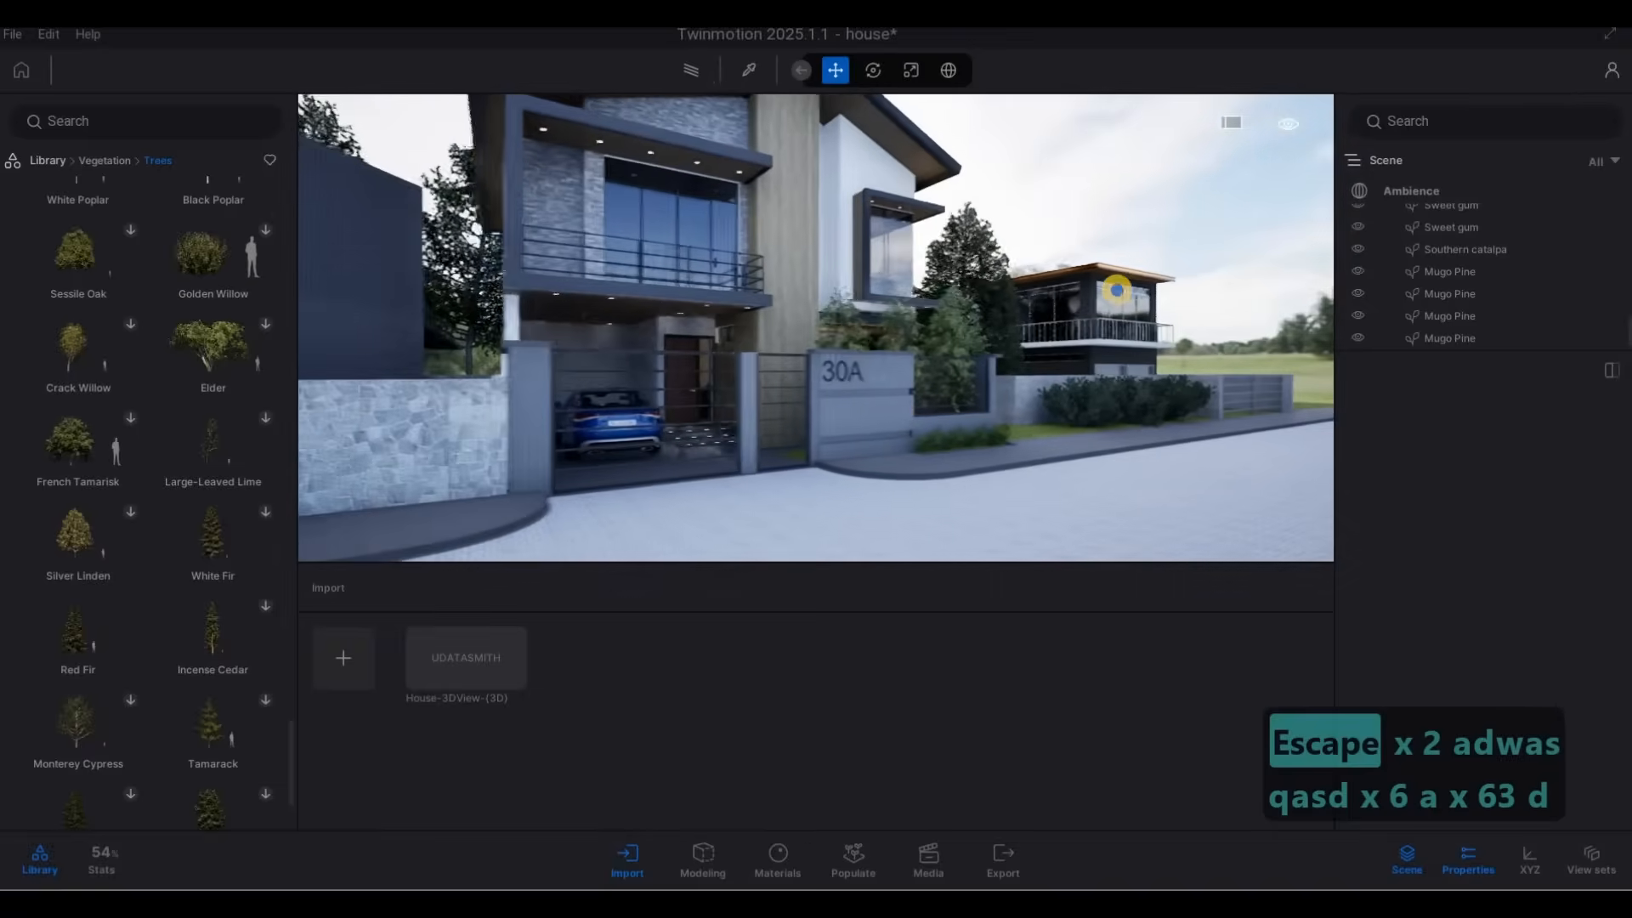
key("s")
key("a")
key("s")
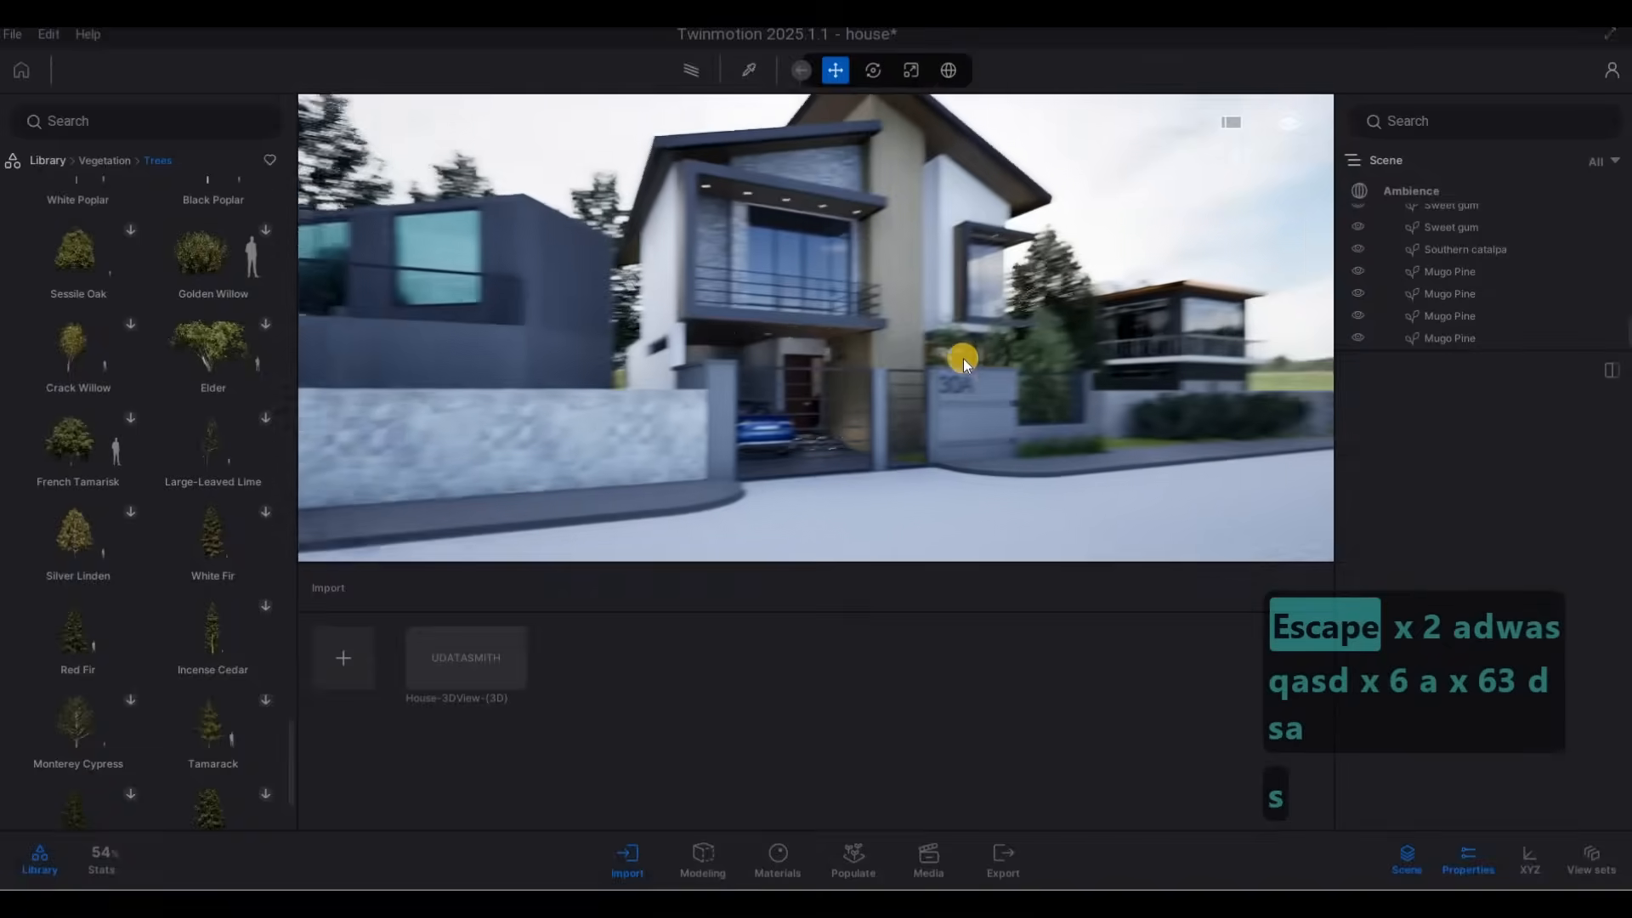
Select the entire exterior house.skp model, the container-style neighbour beside house 30A's driveway, in the scene hierarchy.
key("w")
key("q")
key("q")
key("q")
key("q")
key("q")
key("q")
key("q")
key("q")
key("q")
key("q")
key("q")
key("q")
key("q")
key("q")
key("q")
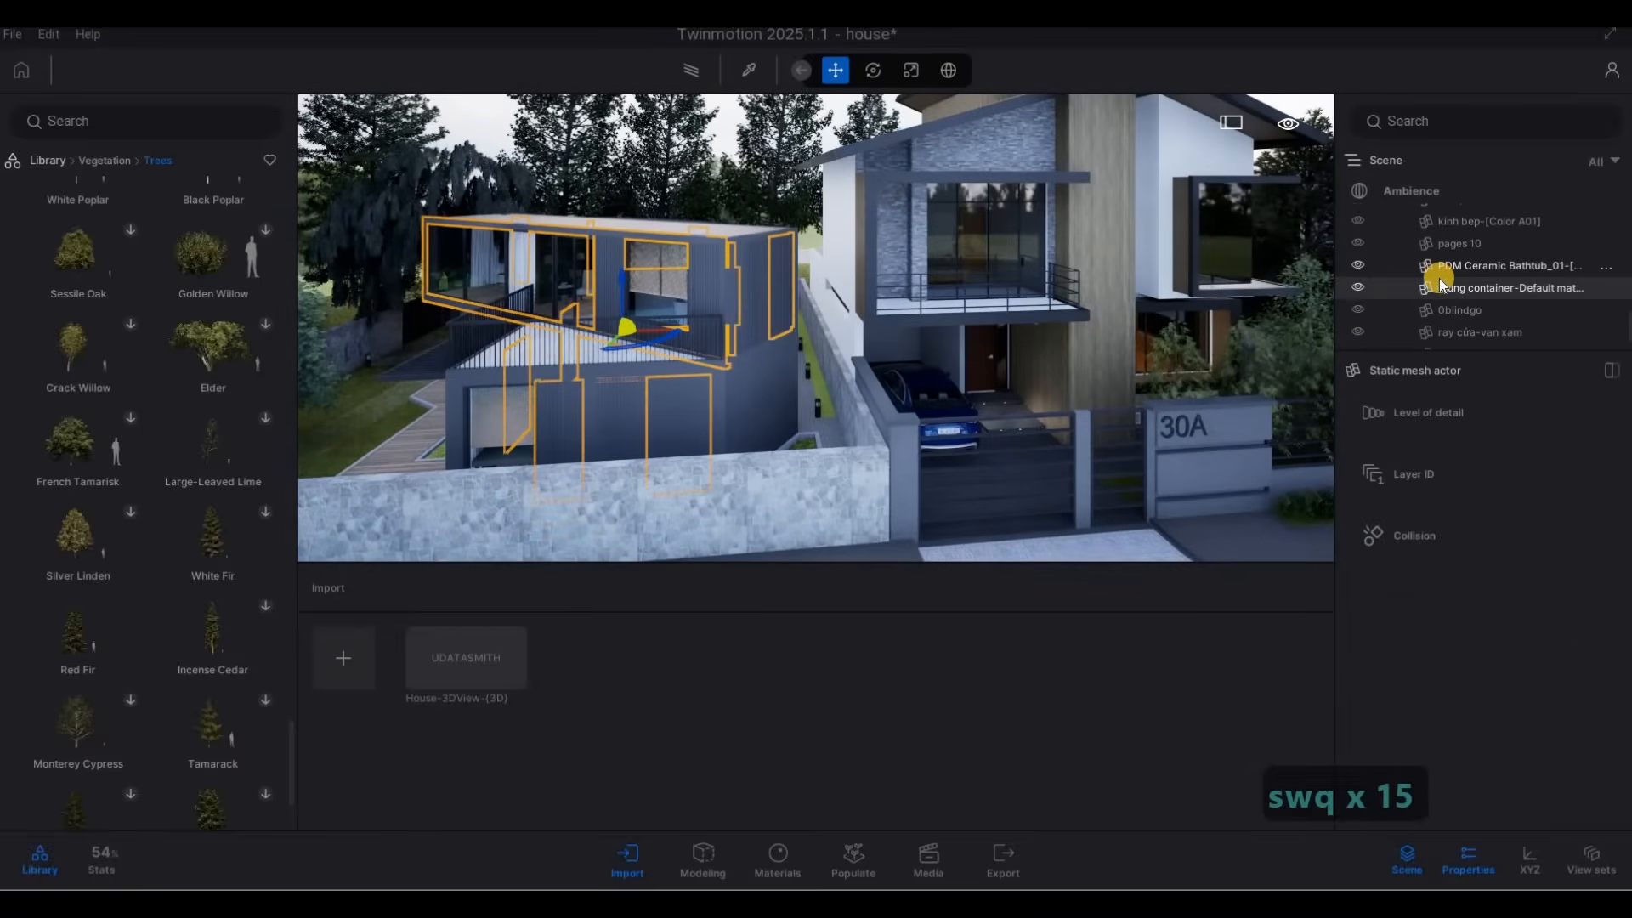
scroll(1438, 278, "up", 5)
key("s")
key("a")
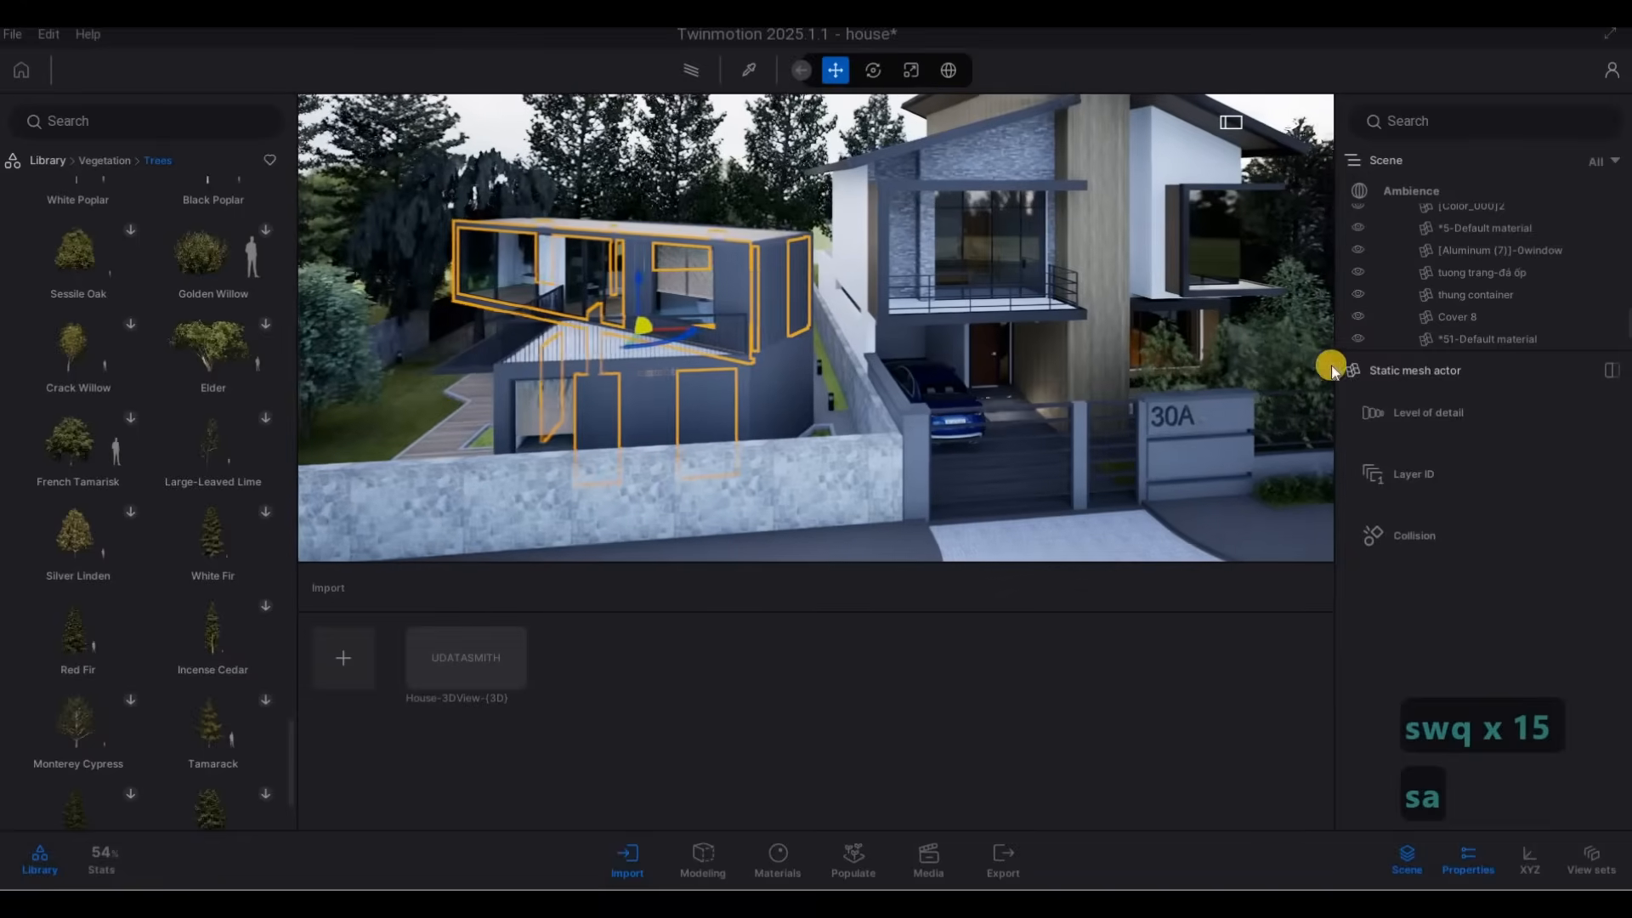
key("Escape")
key("Escape")
scroll(1453, 317, "up", 3)
scroll(1452, 317, "up", 6)
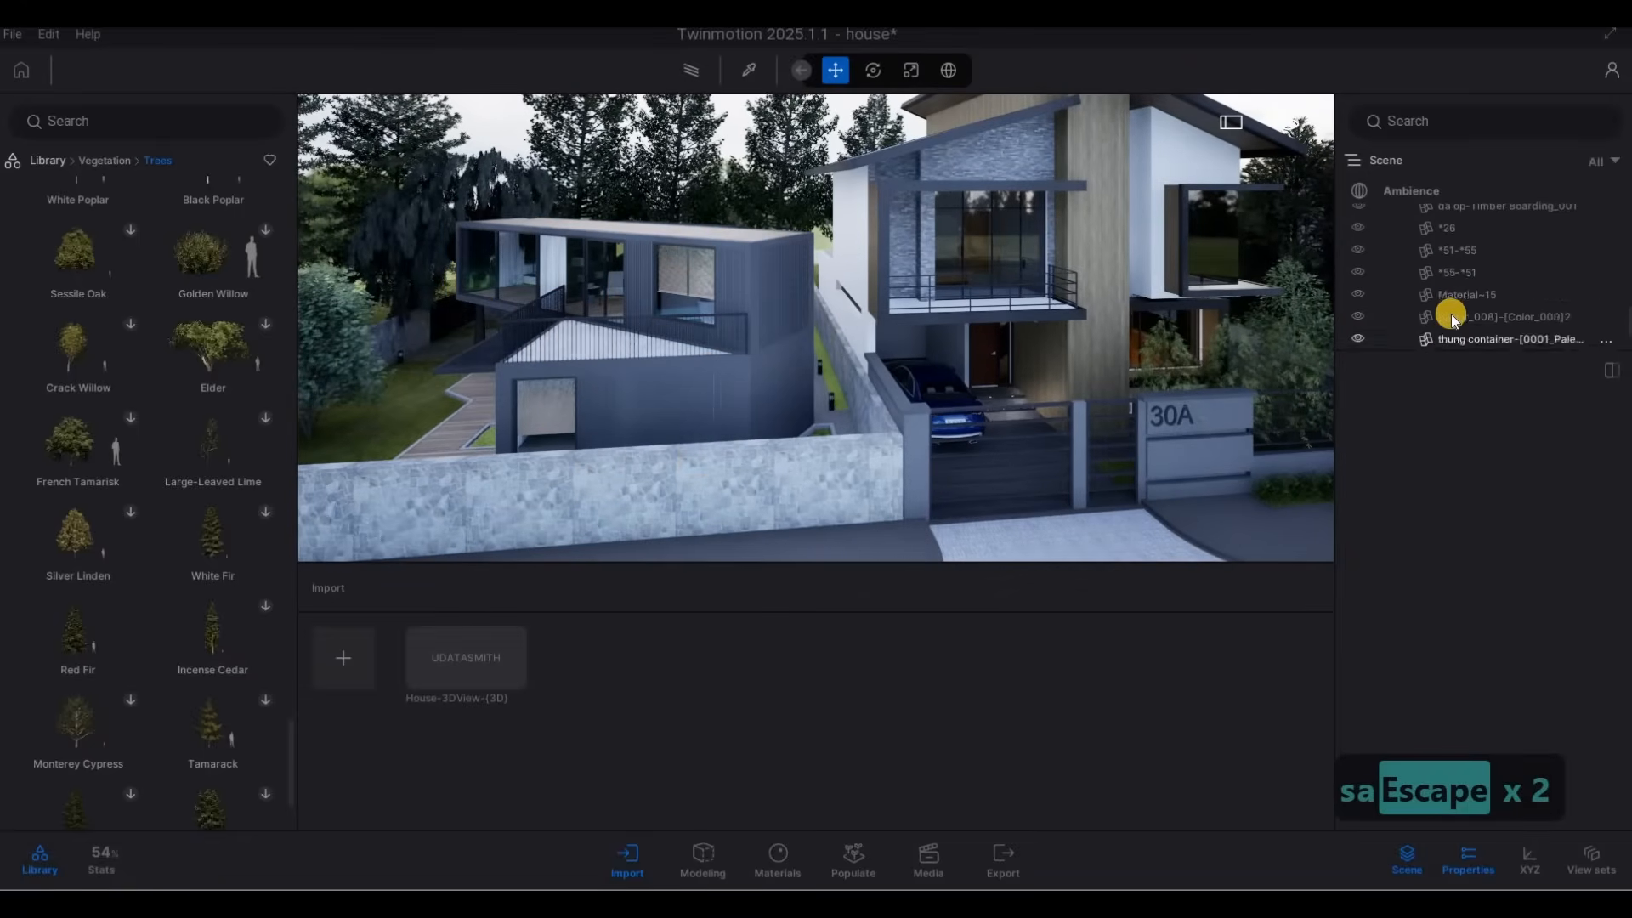
scroll(1450, 318, "up", 6)
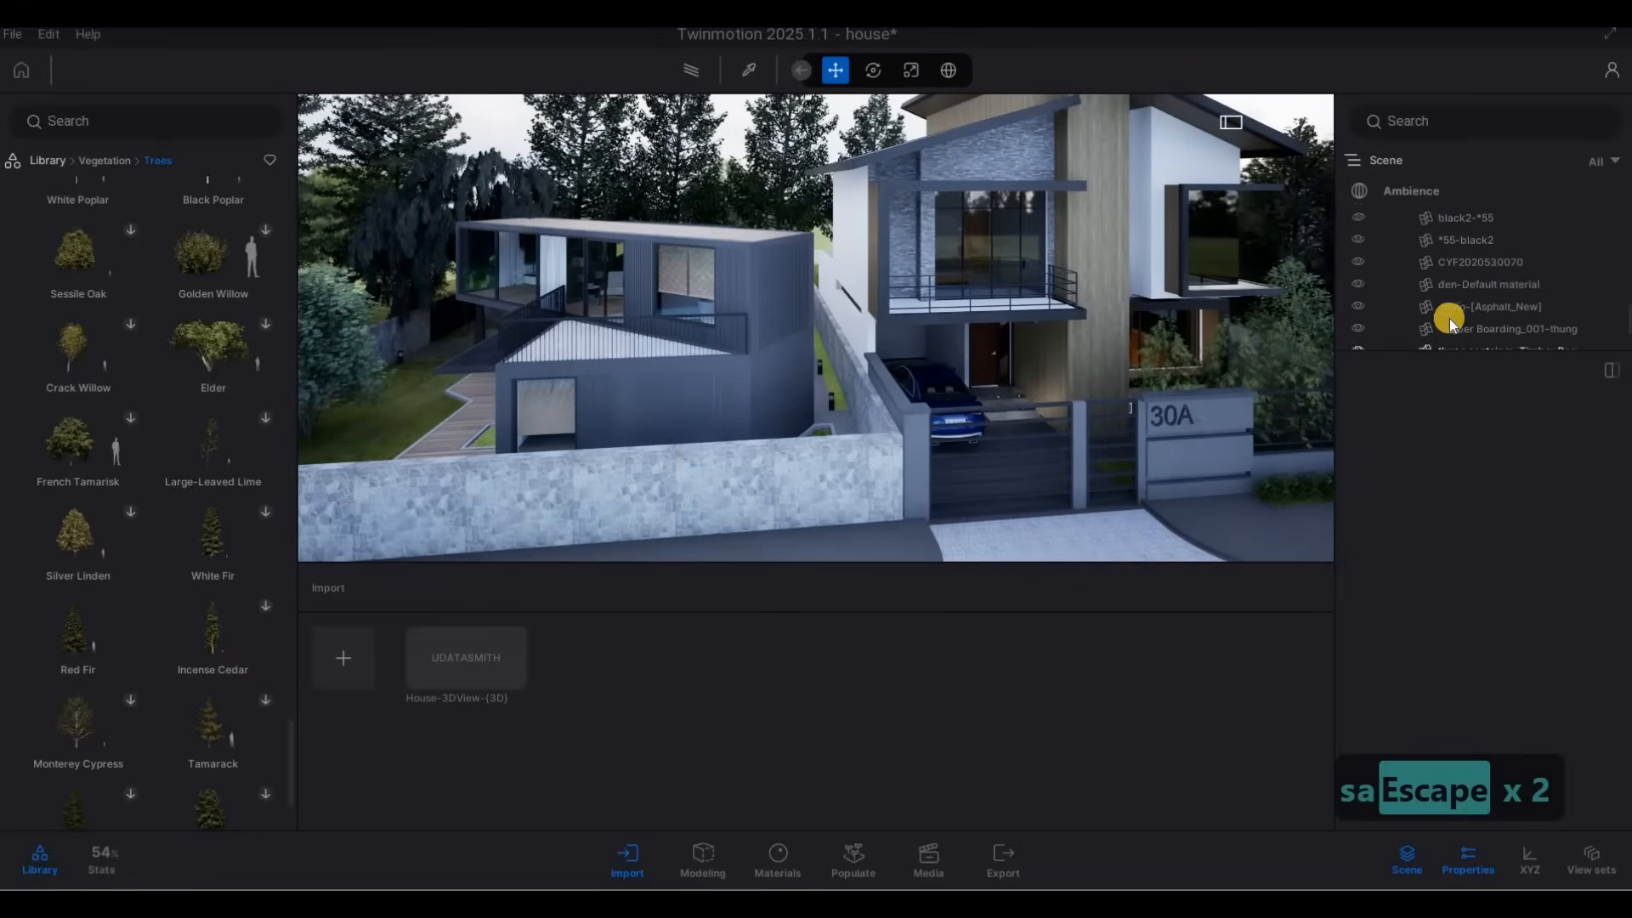
scroll(1450, 318, "up", 6)
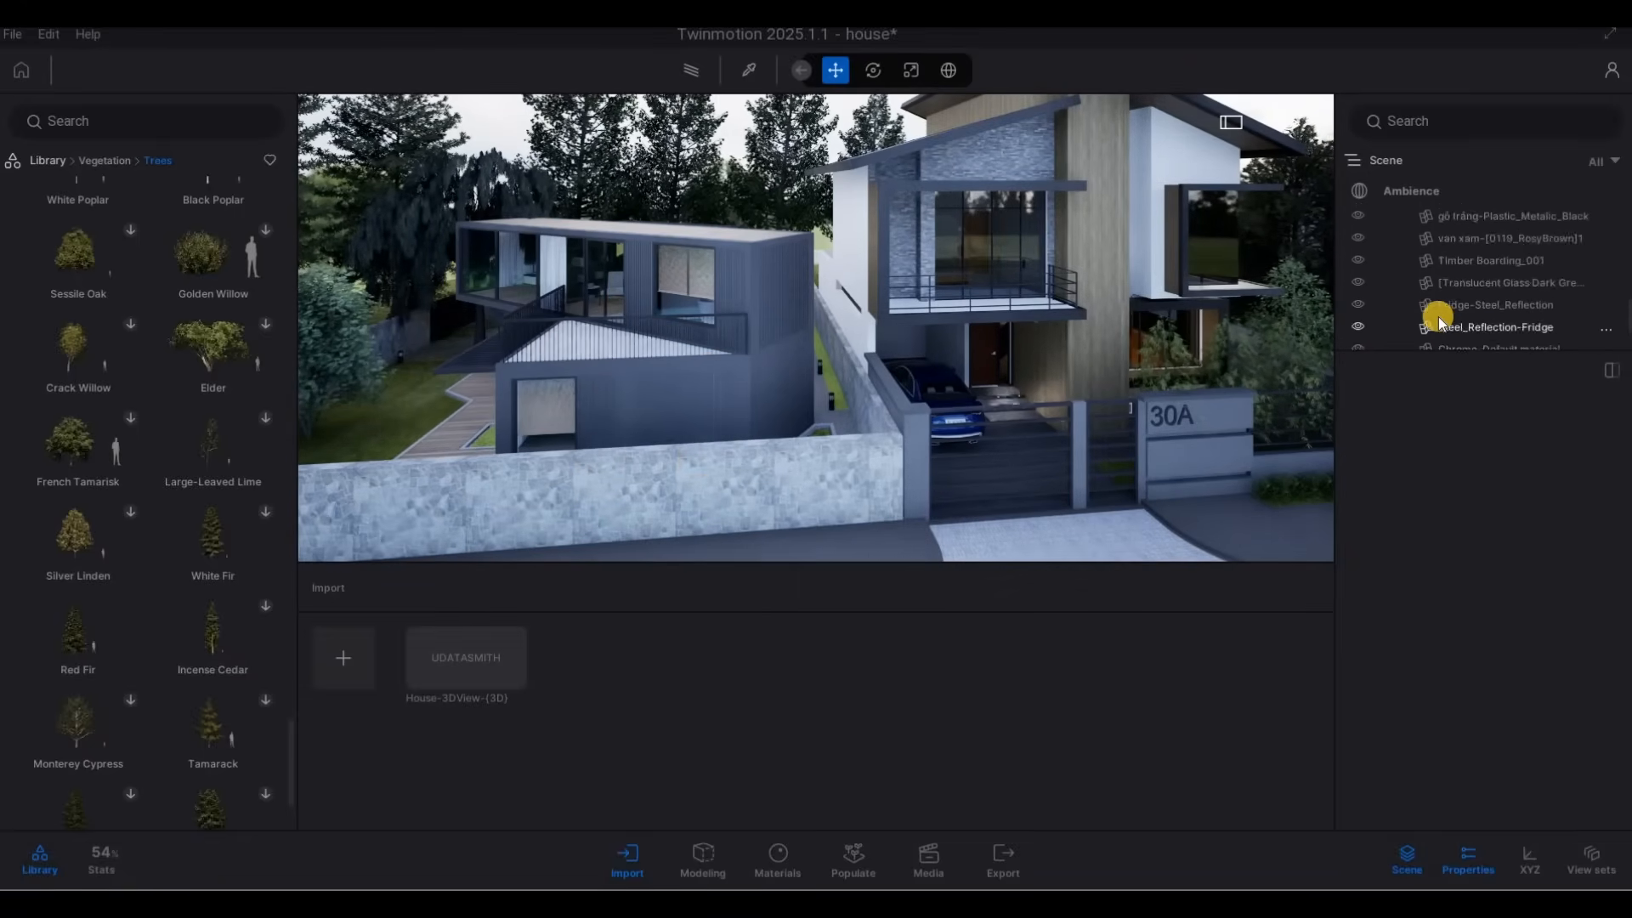
scroll(1431, 314, "up", 5)
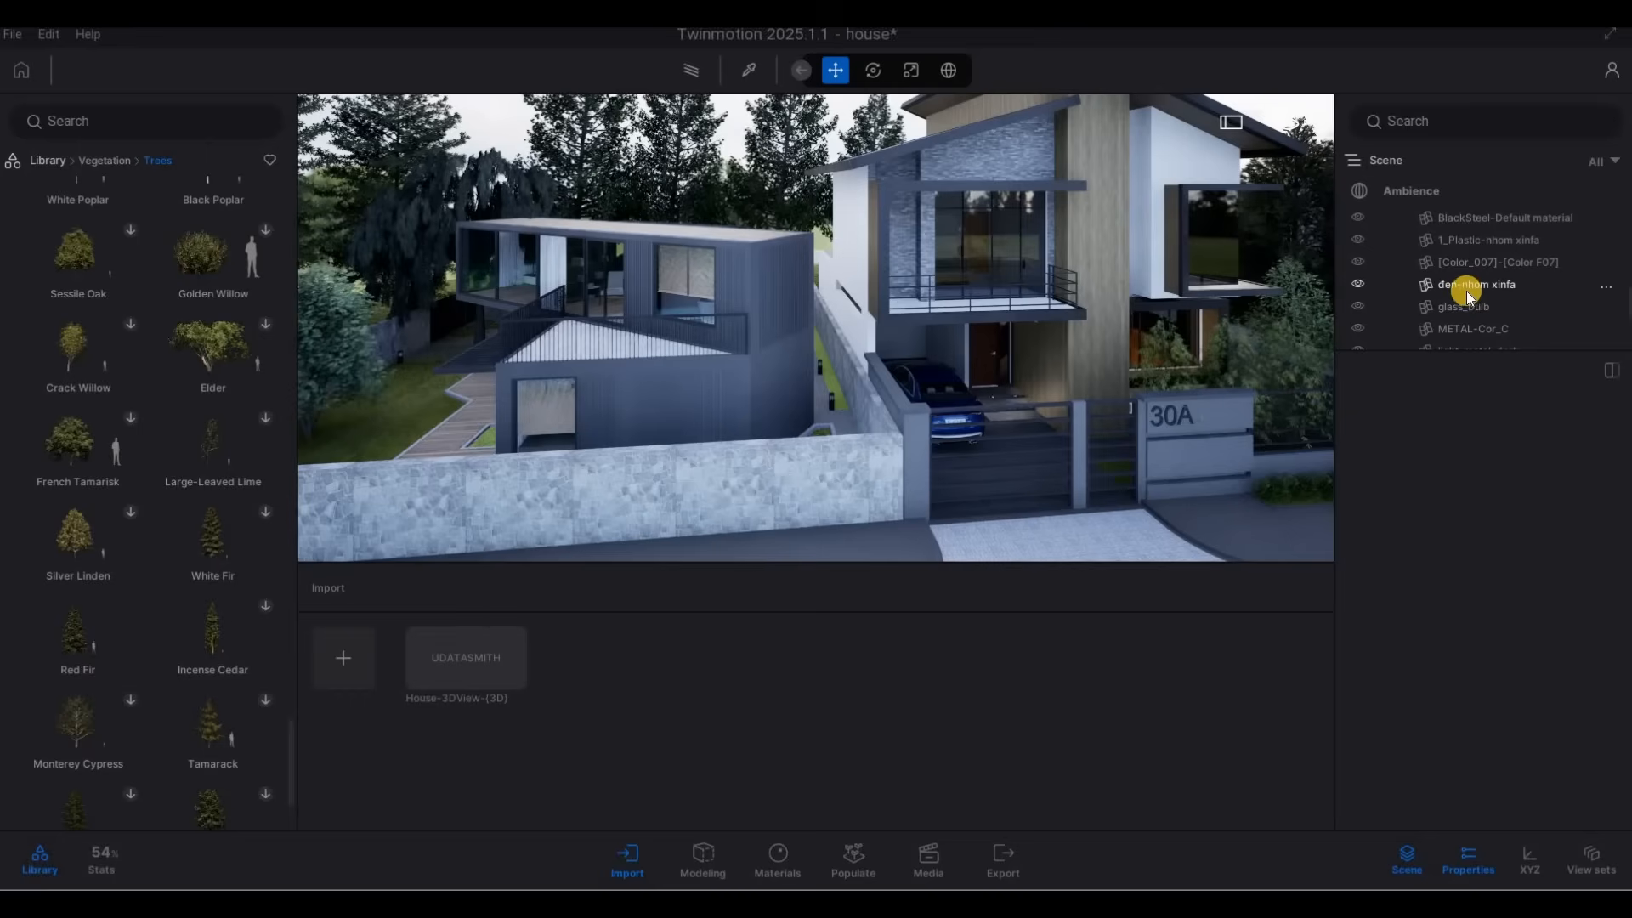
scroll(1462, 290, "up", 6)
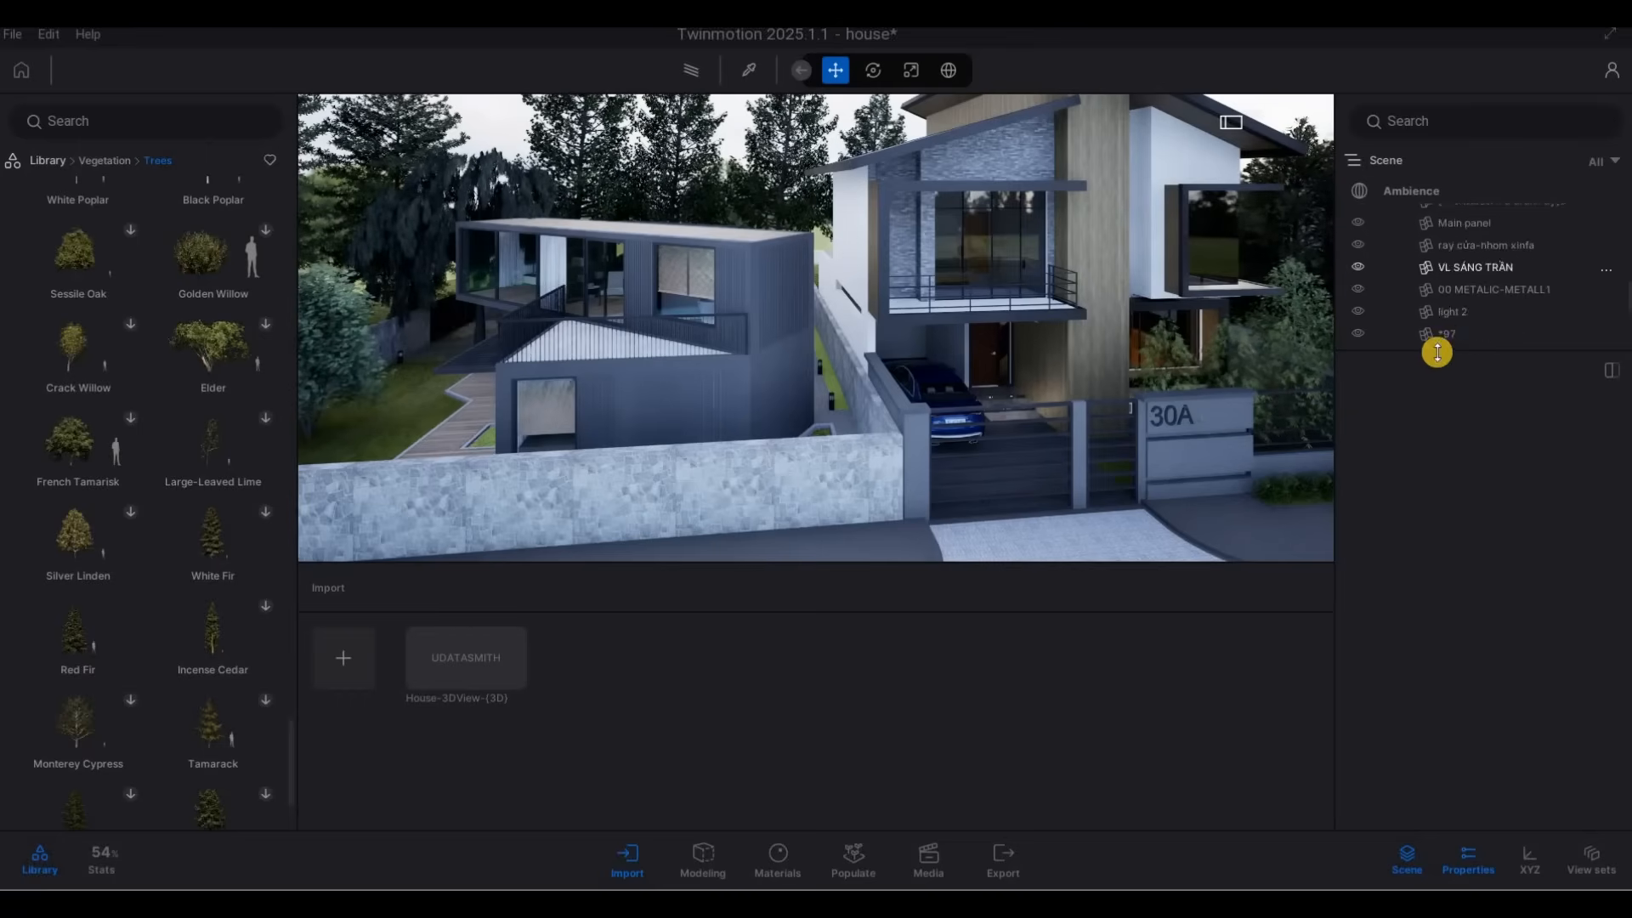
scroll(1436, 352, "up", 3)
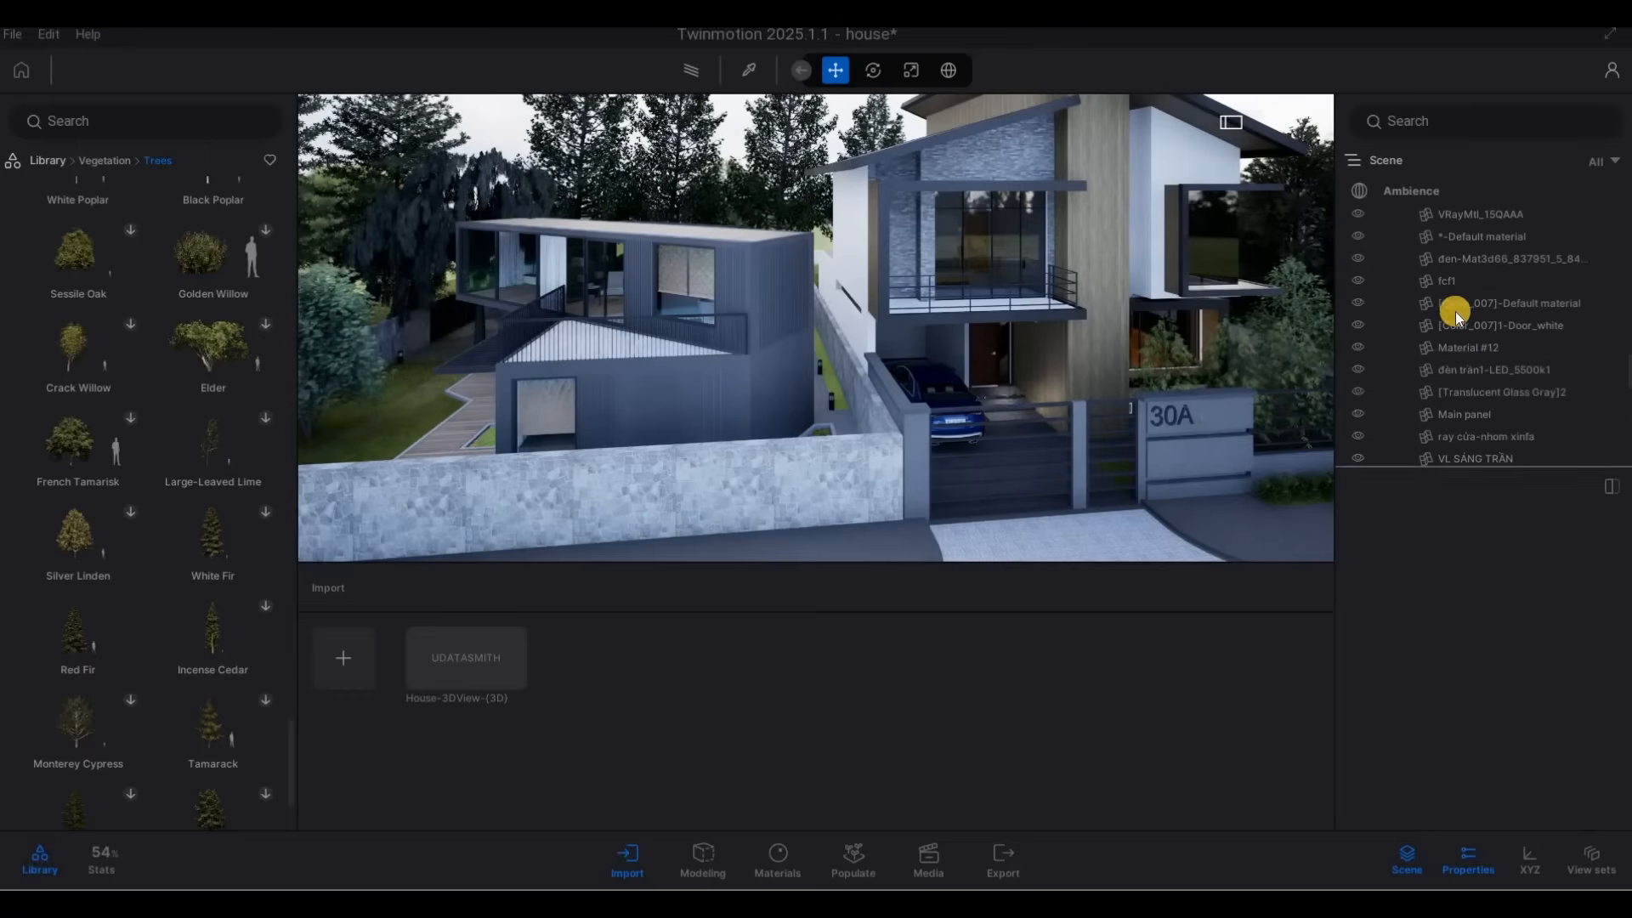
scroll(1445, 306, "up", 5)
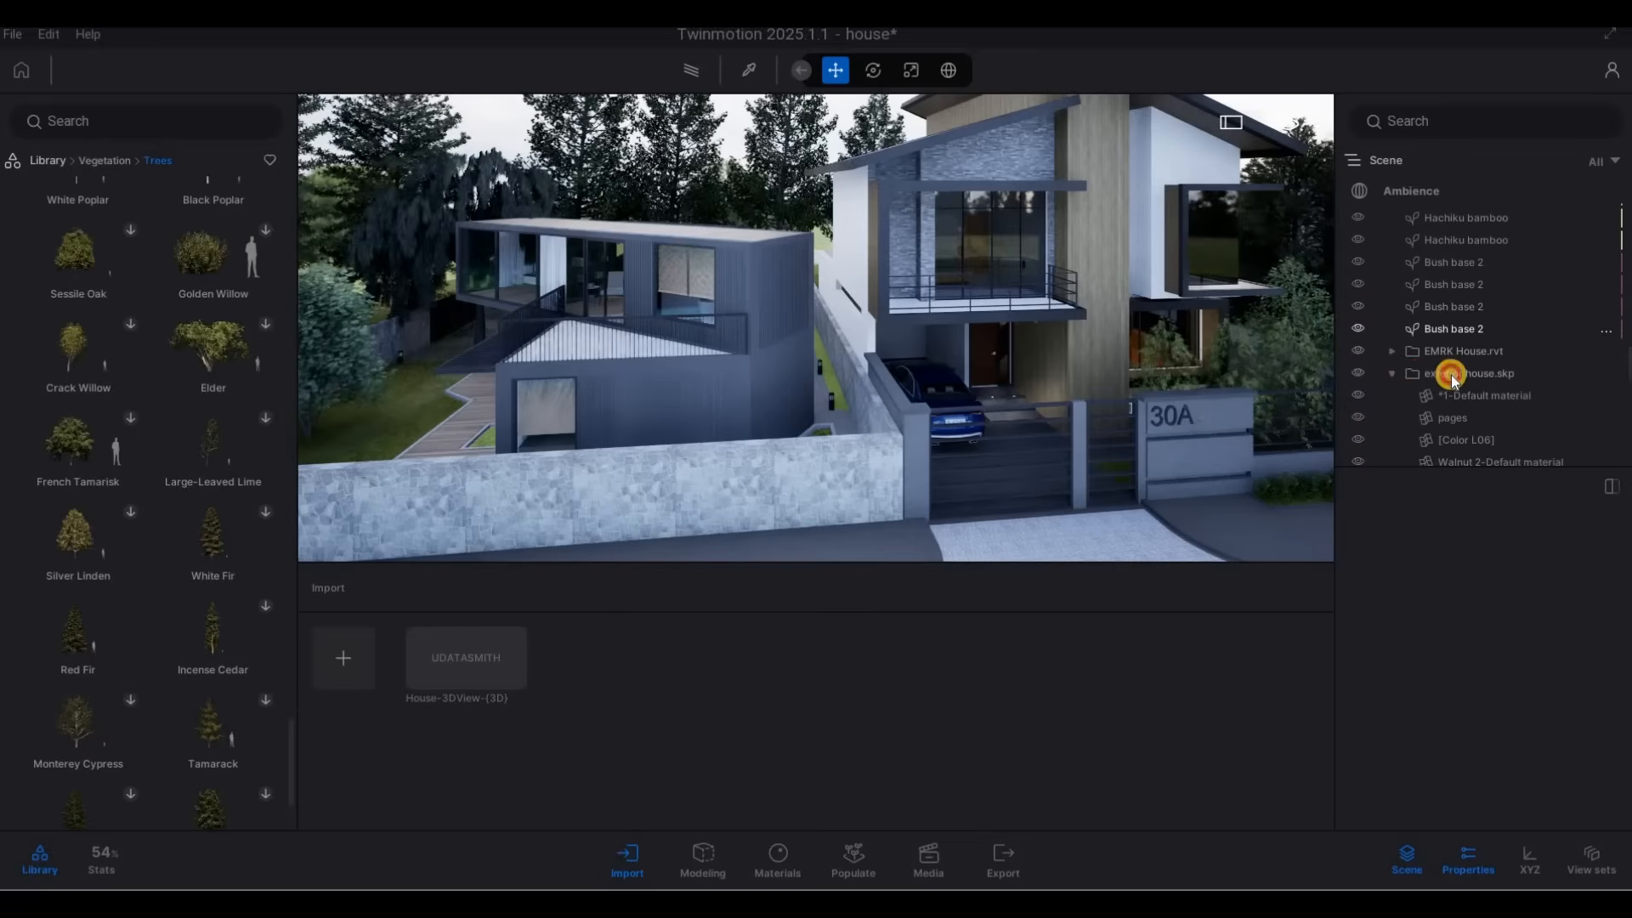
left_click(1451, 374)
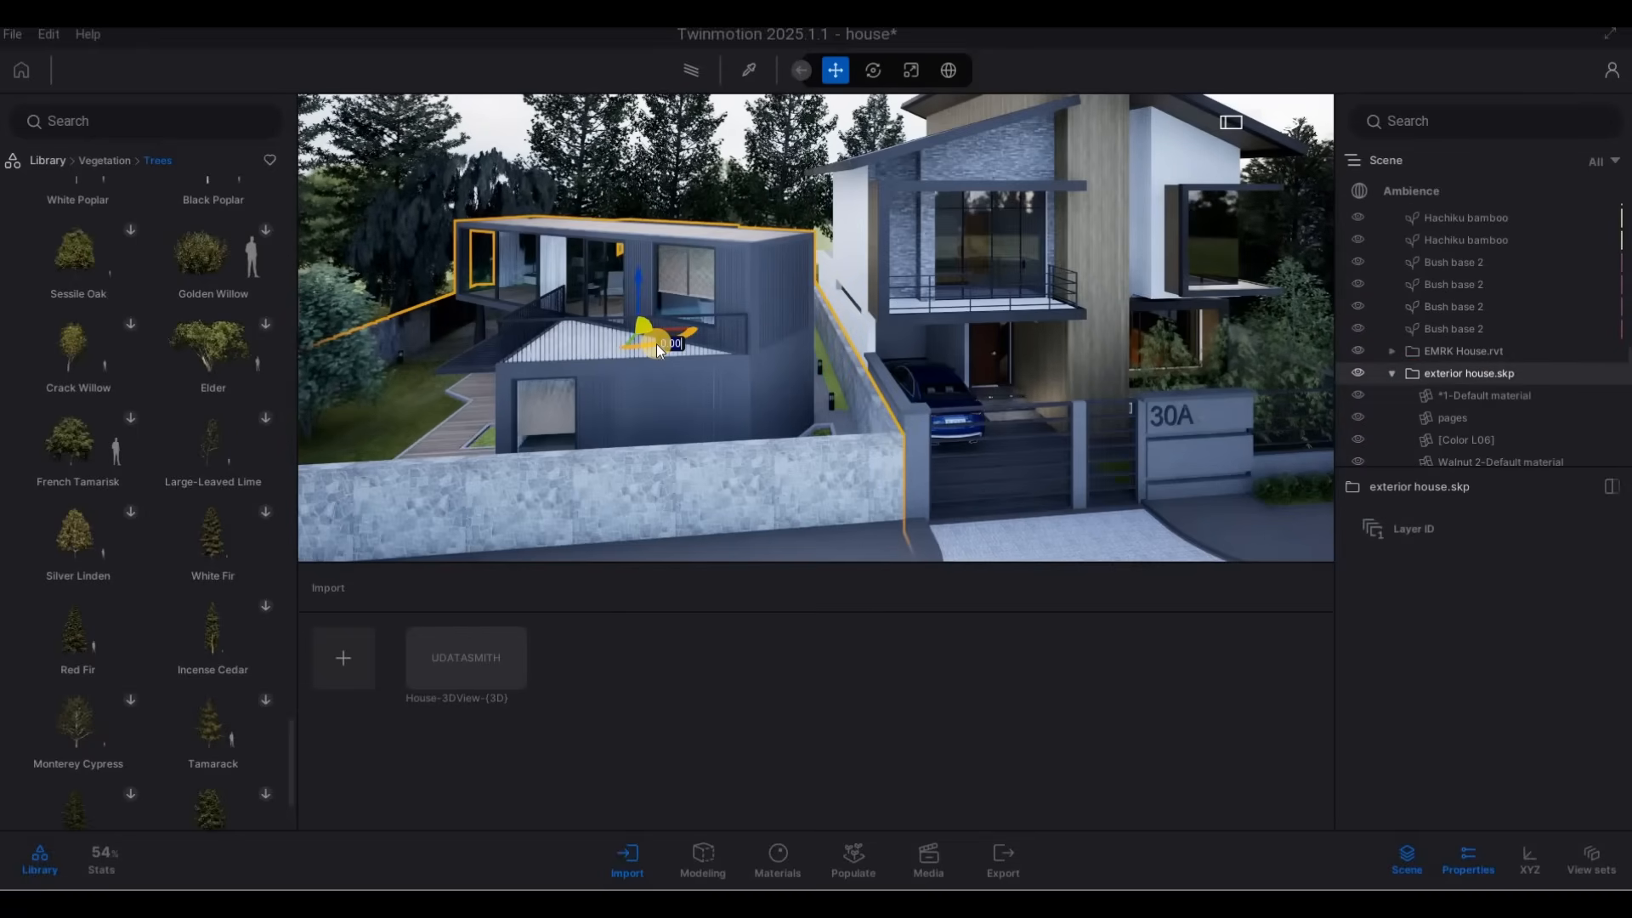
Rotate the exterior house.skp model about its vertical axis by 90° and by a further 180°.
type("90")
key("Return")
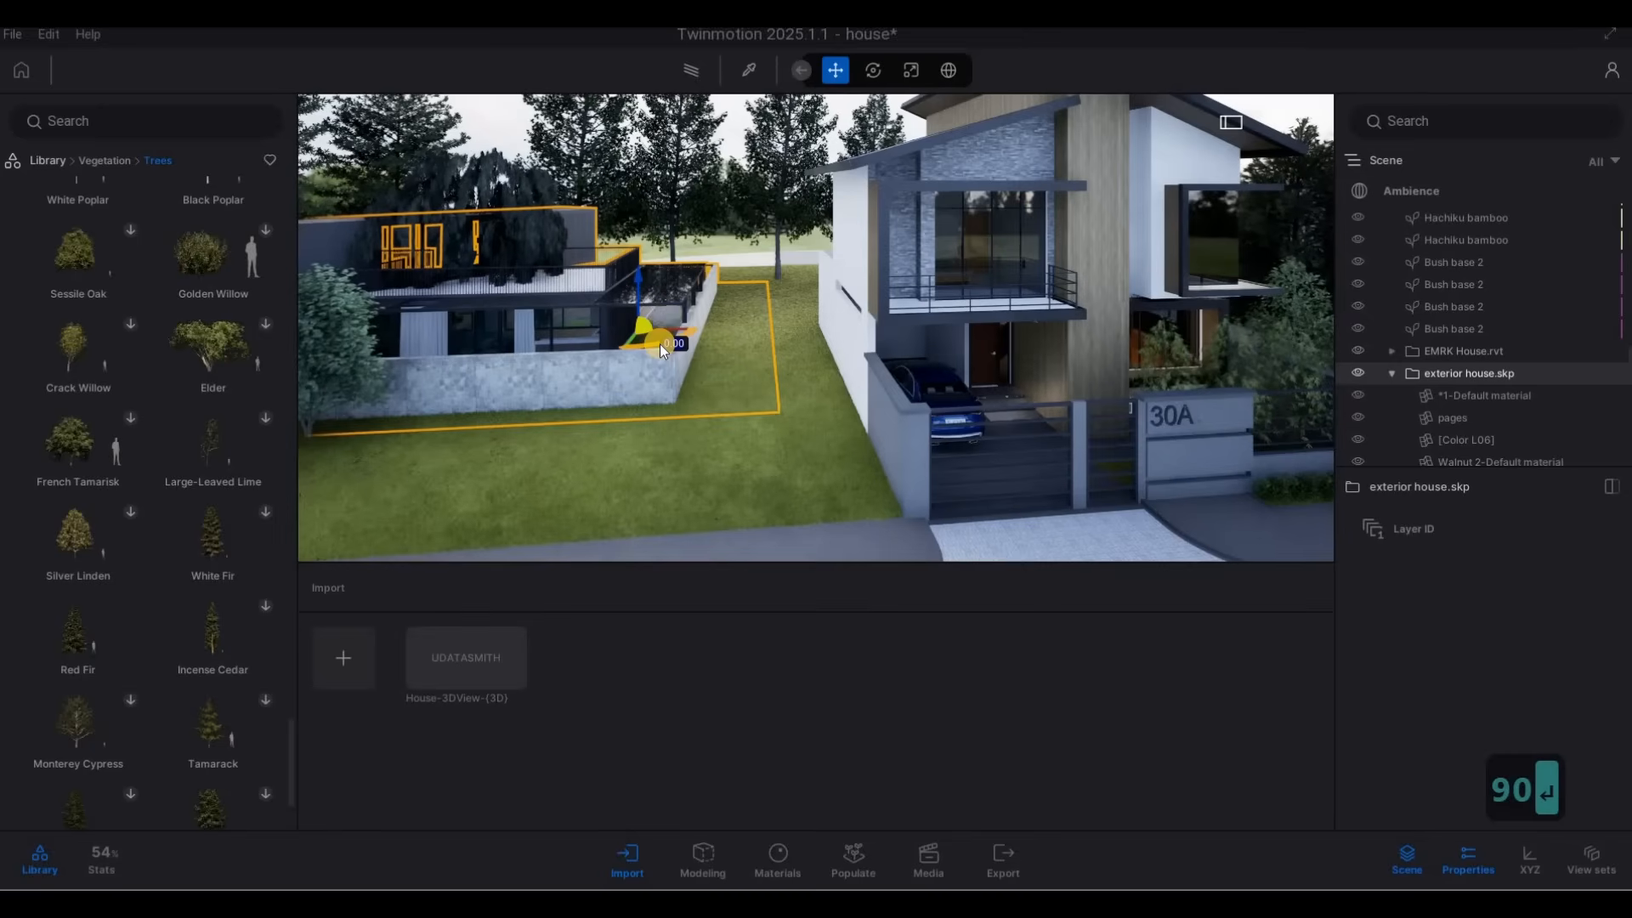
type("180")
key("Return")
Move the exterior house.skp model into place beside house 30A's driveway, with its front stone wall lined up along the street.
left_click(596, 369)
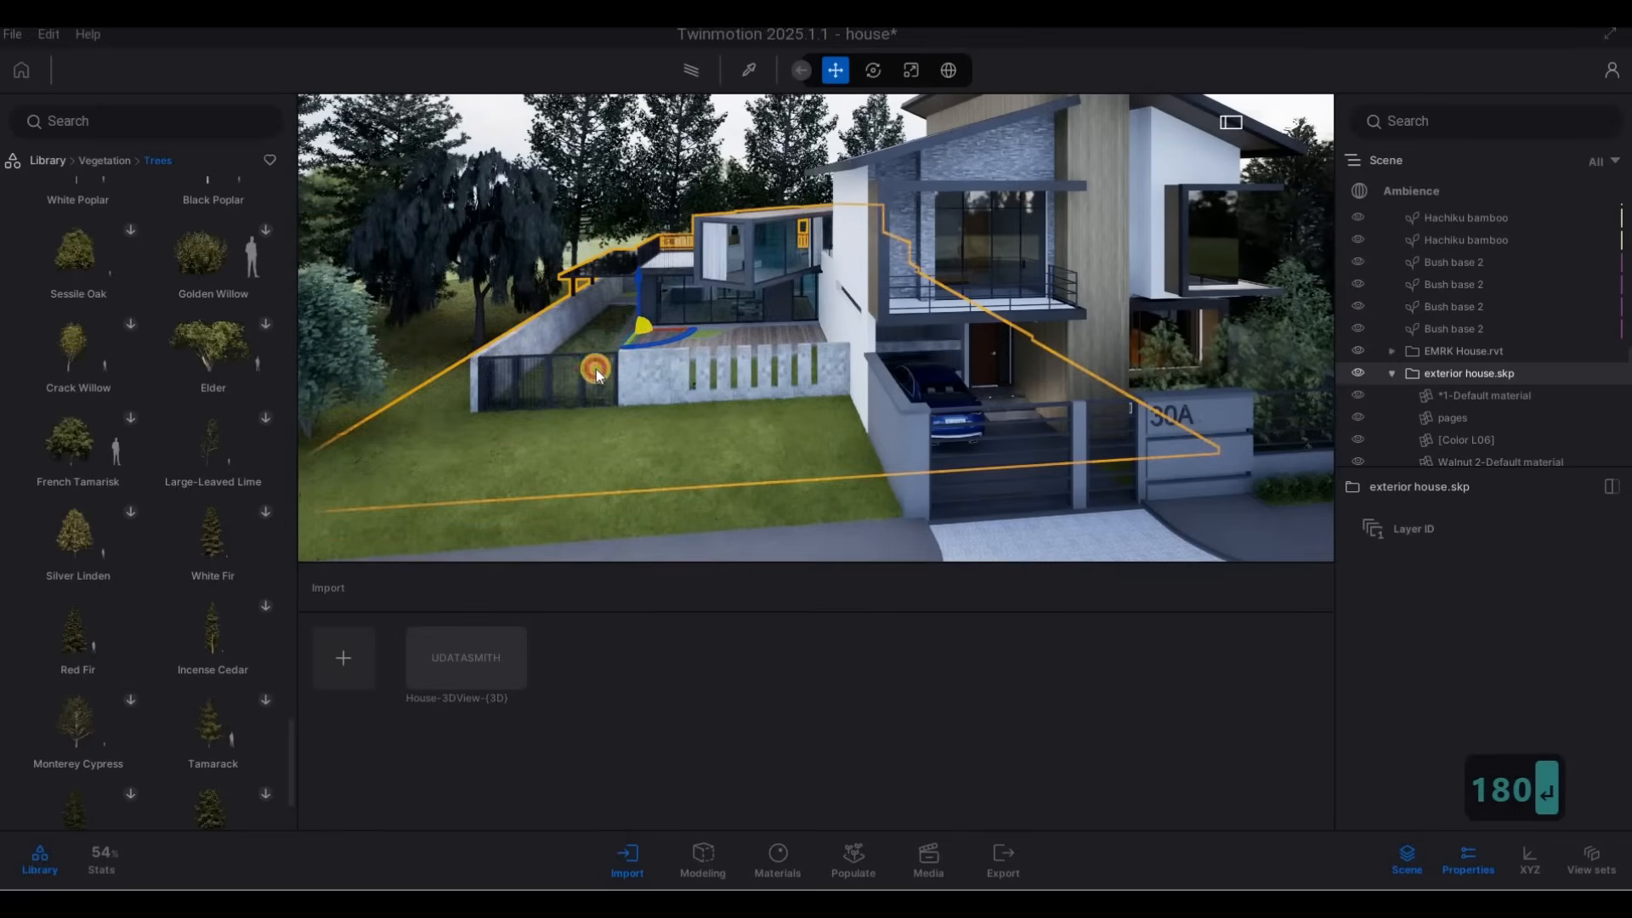
mouse_move(420, 400)
left_mouse_down()
mouse_move(379, 412)
mouse_move(412, 406)
left_mouse_up()
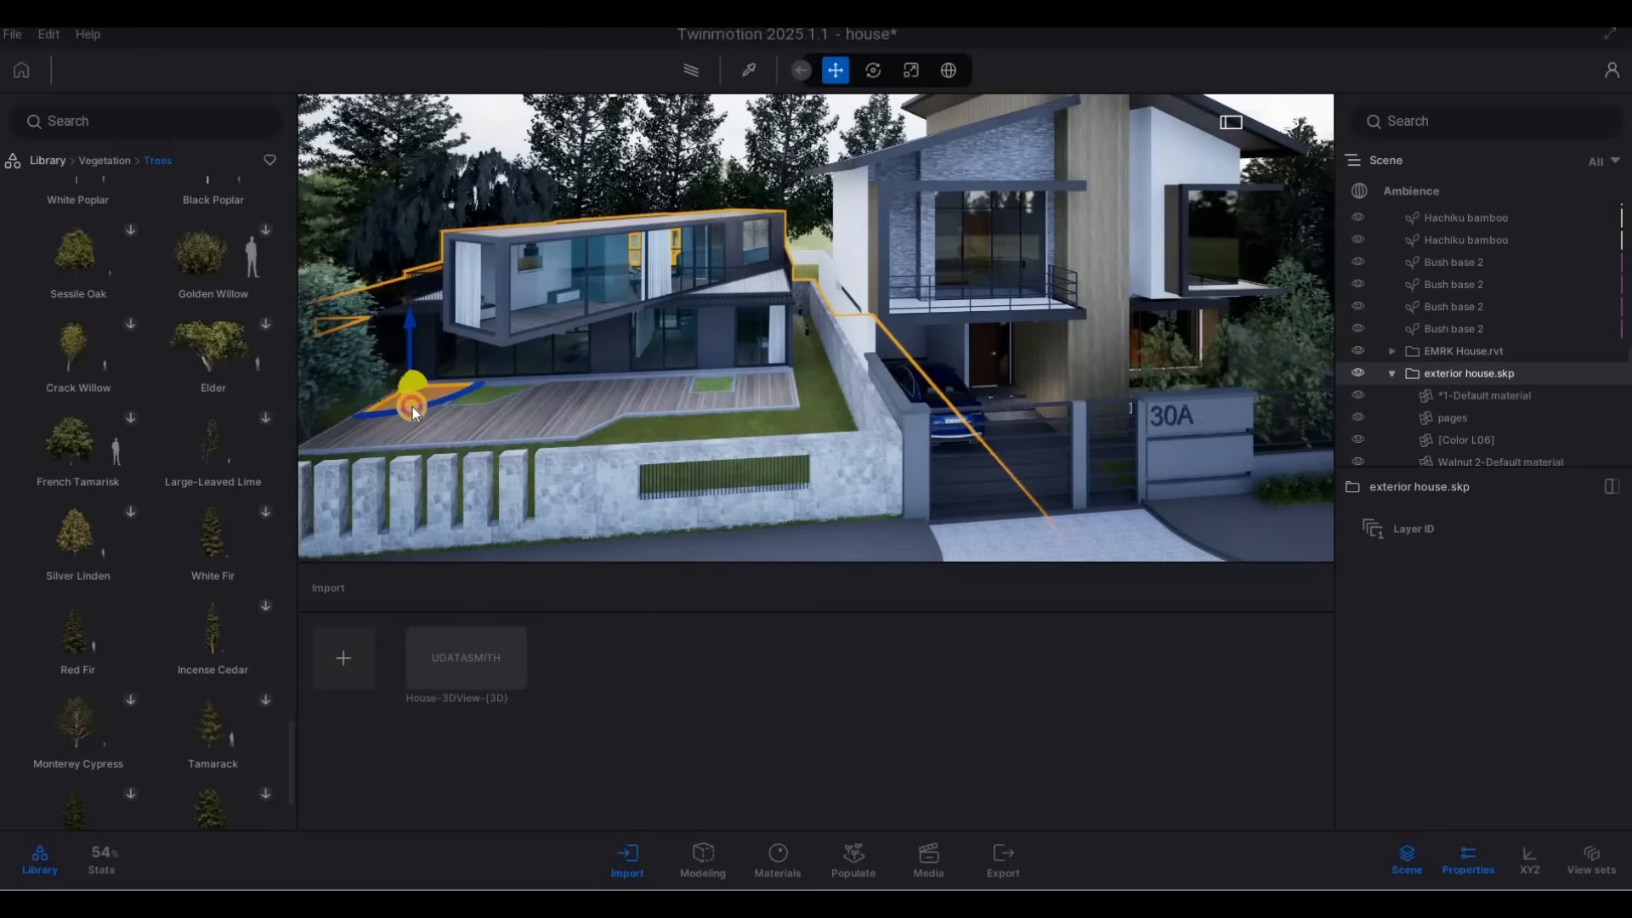
left_click(400, 411)
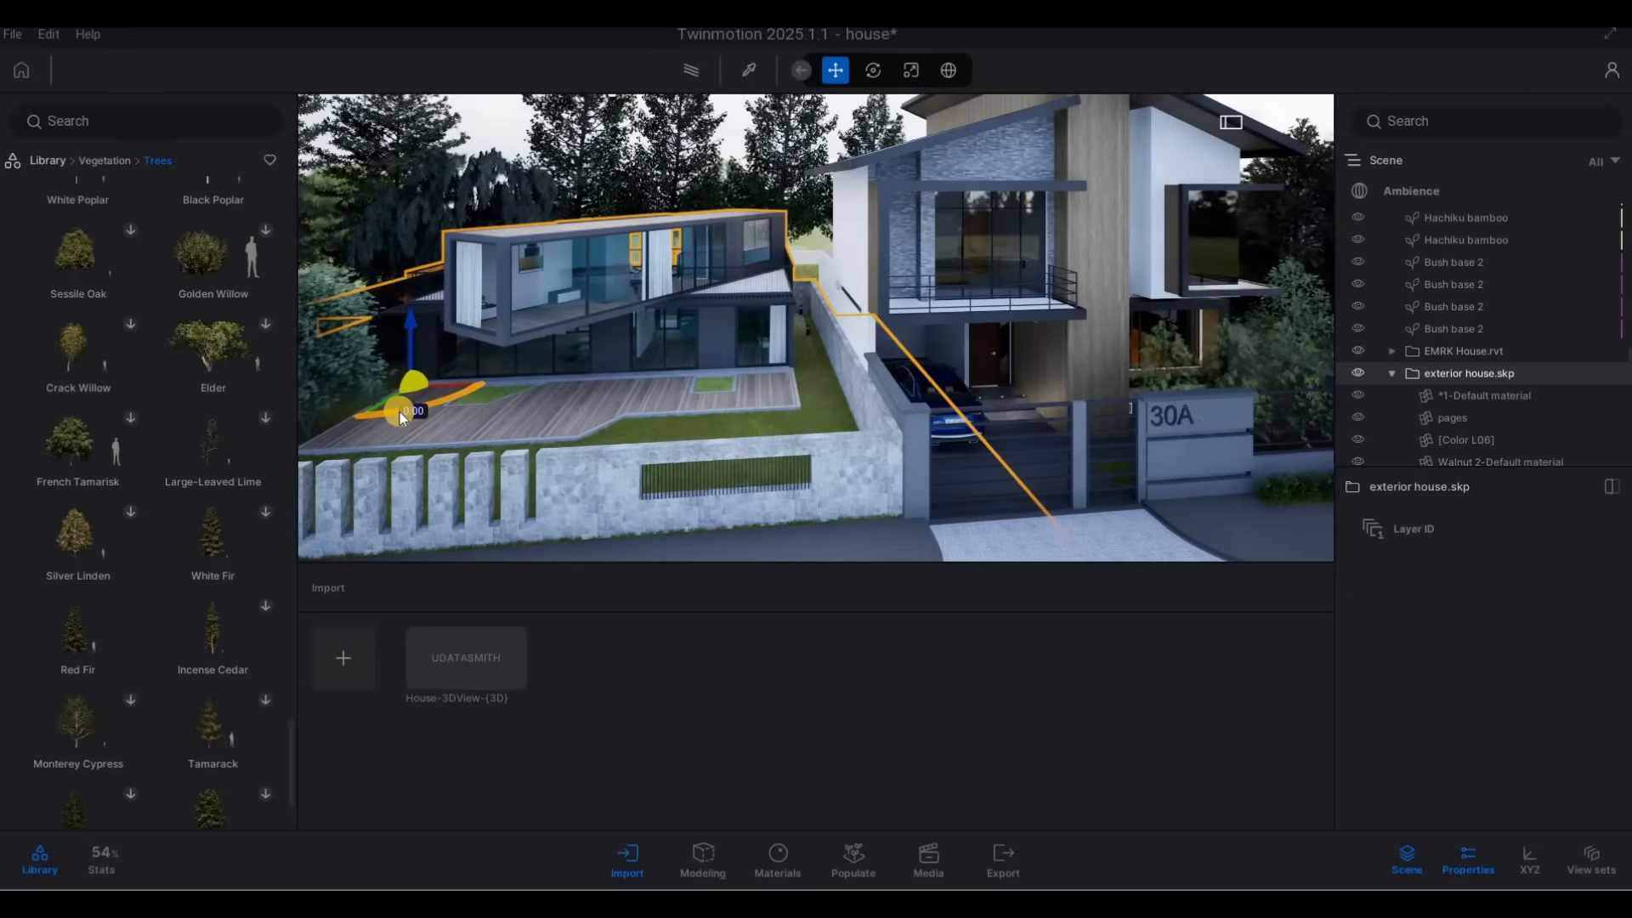
key("Down")
key("Down")
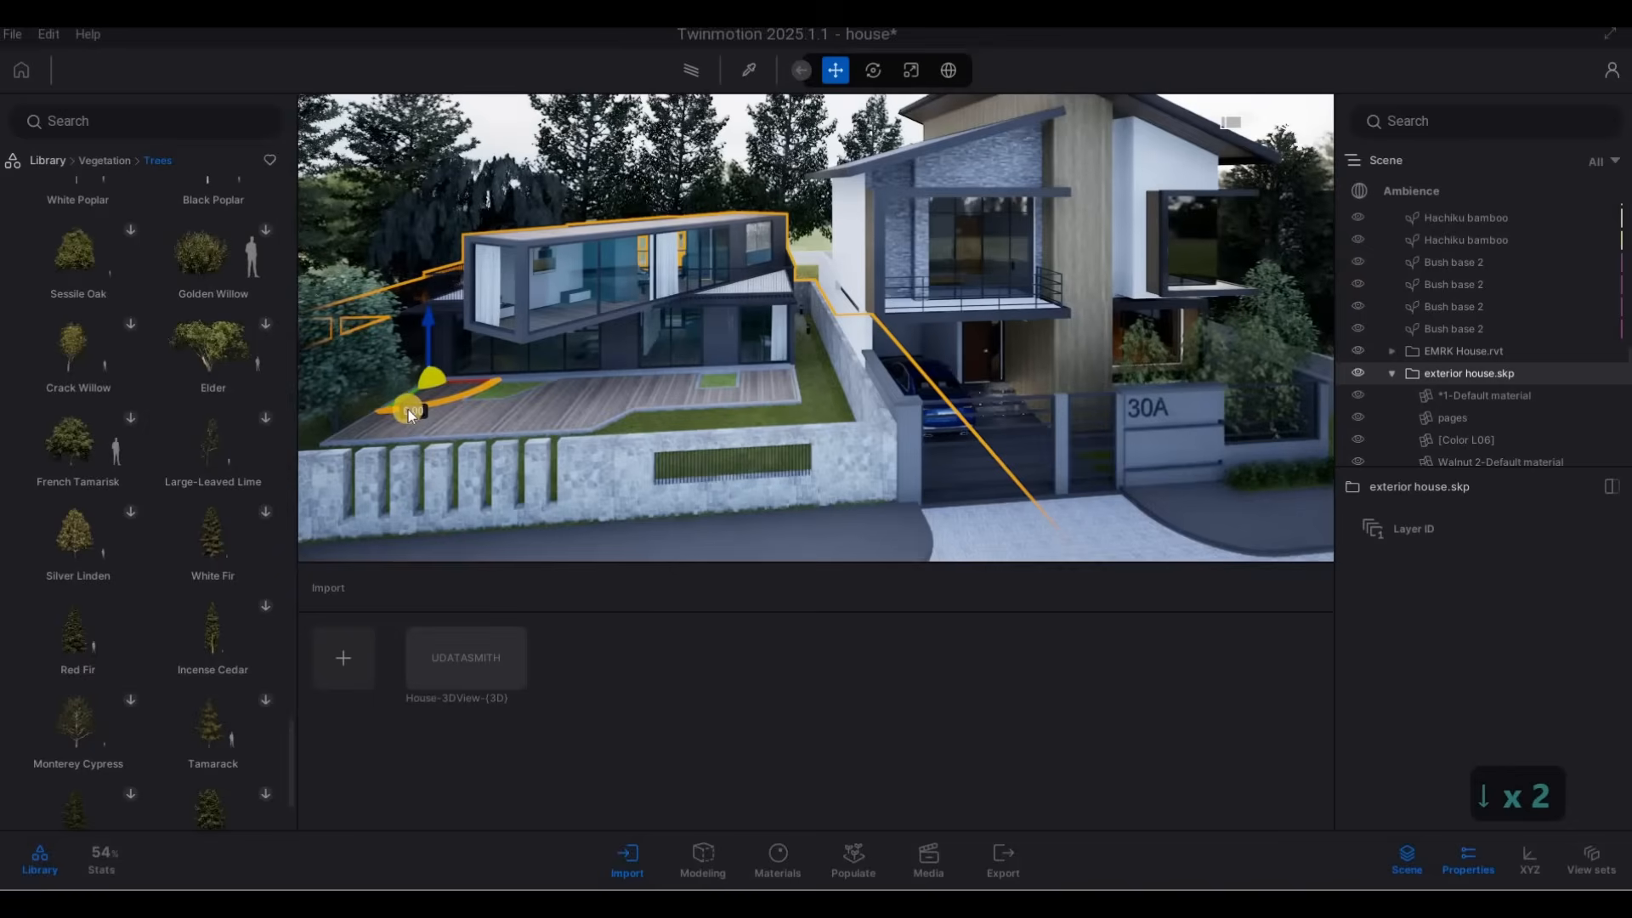
key("Tab")
left_click_drag(373, 423, 376, 417)
key("Escape")
key("Escape")
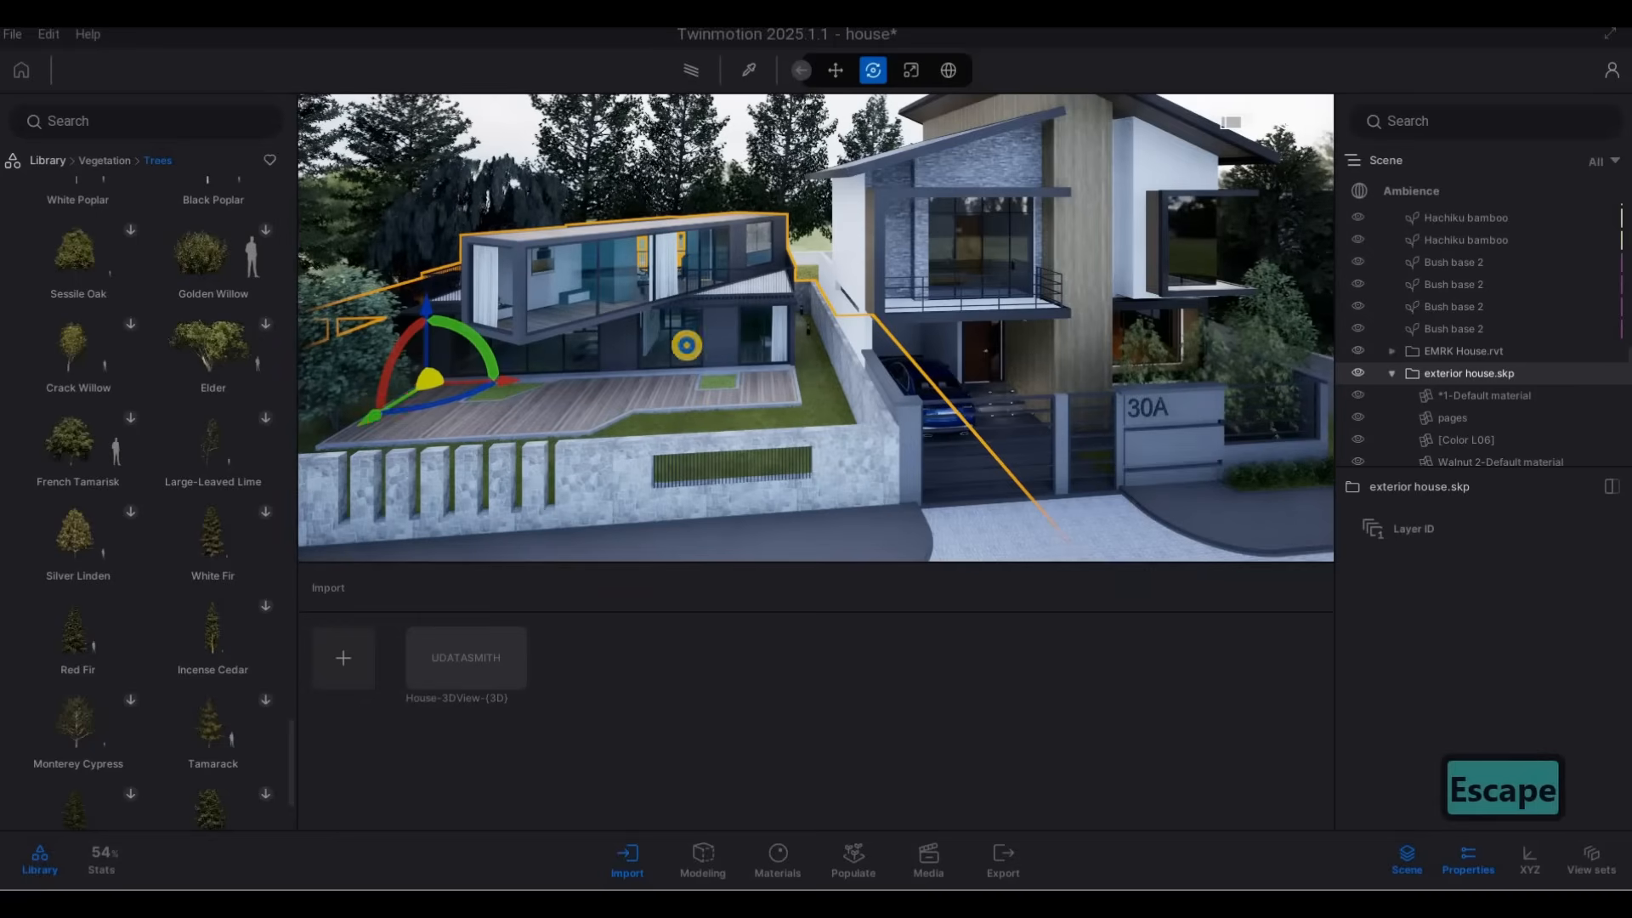
Move the Vine maple from the container-style neighbour's deck to the lawn behind the slatted opening in its front wall.
right_click_drag(561, 298, 466, 324)
key("d")
key("e")
key("w")
key("a")
key("e")
left_click(447, 370)
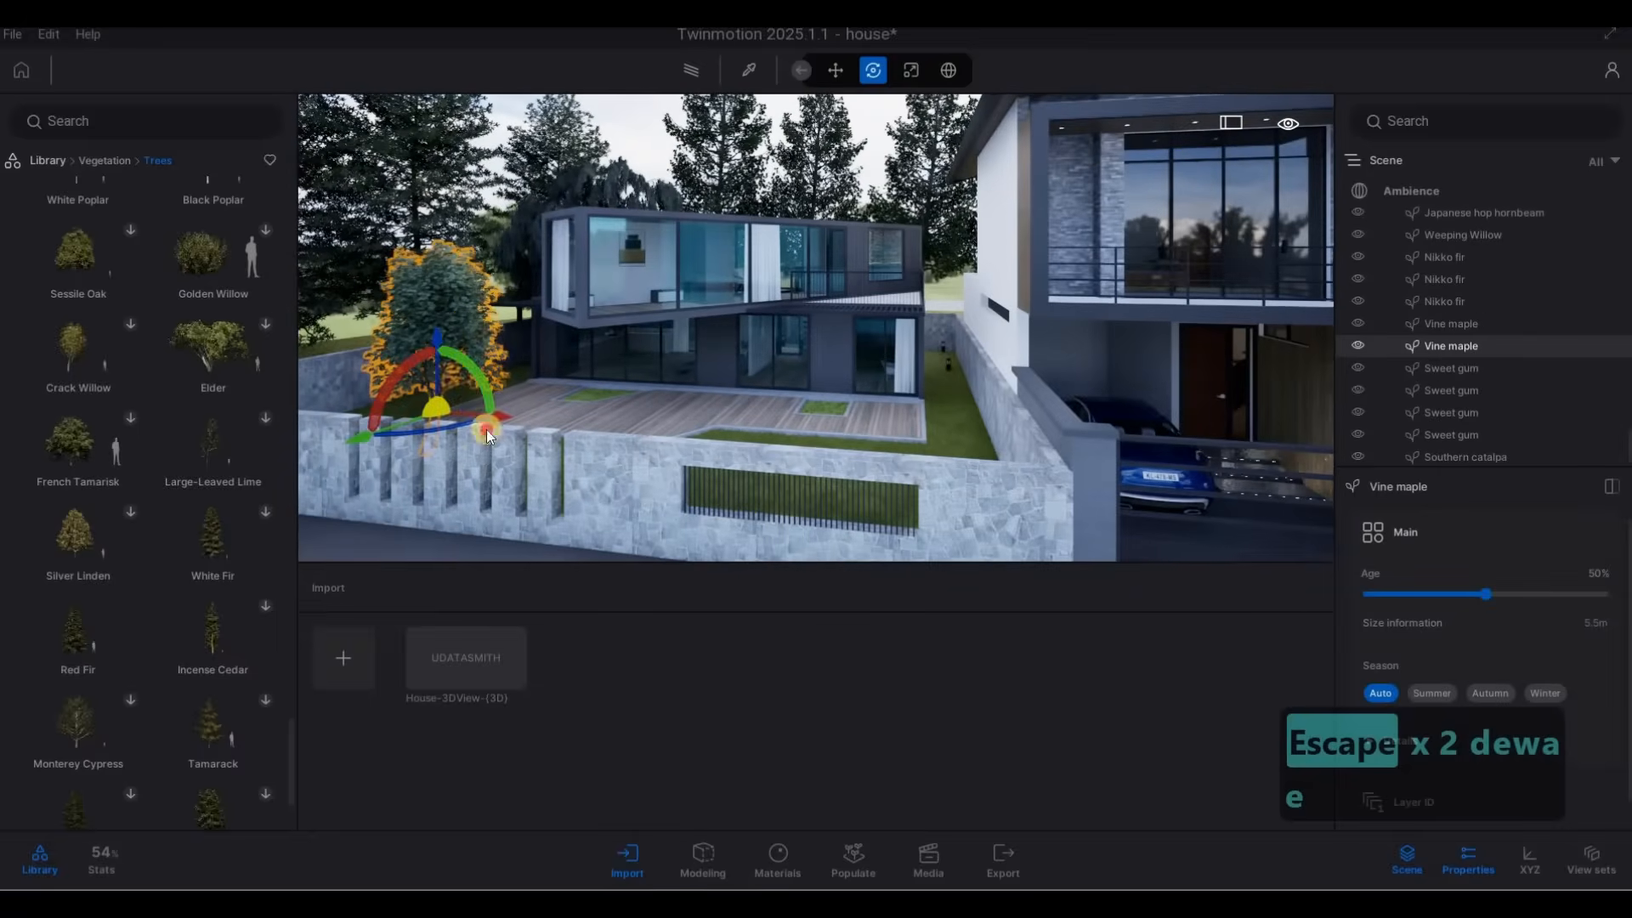
left_click_drag(890, 473, 839, 478)
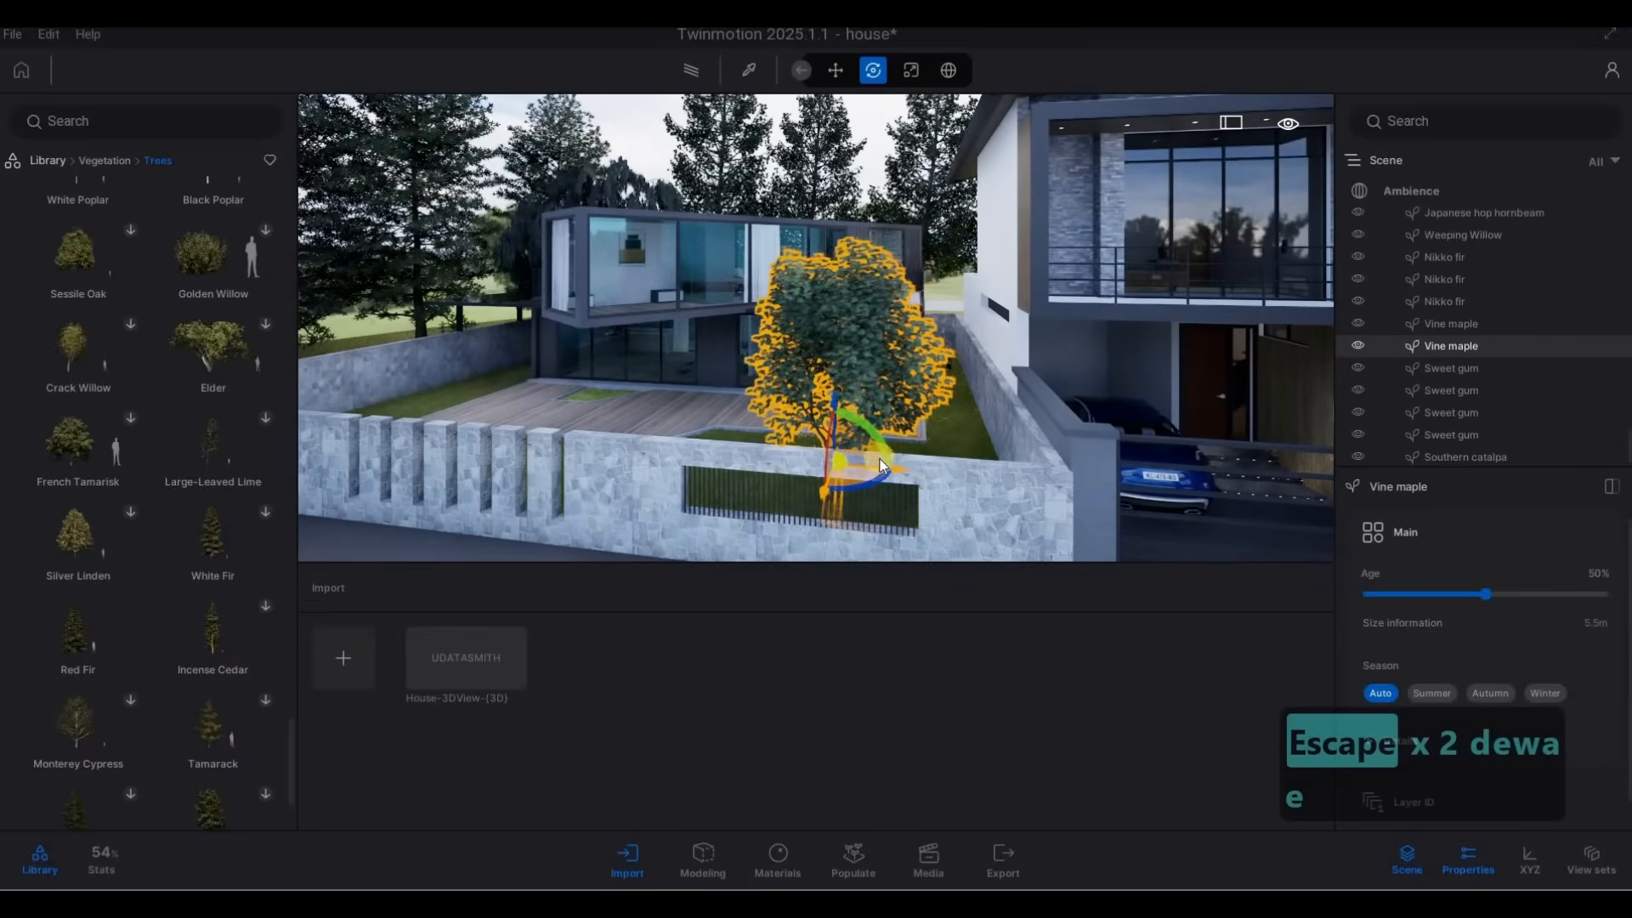
Set the age of the Vine maple behind the neighbour's front wall to 10% and fine-tune its placement.
key("d")
key("e")
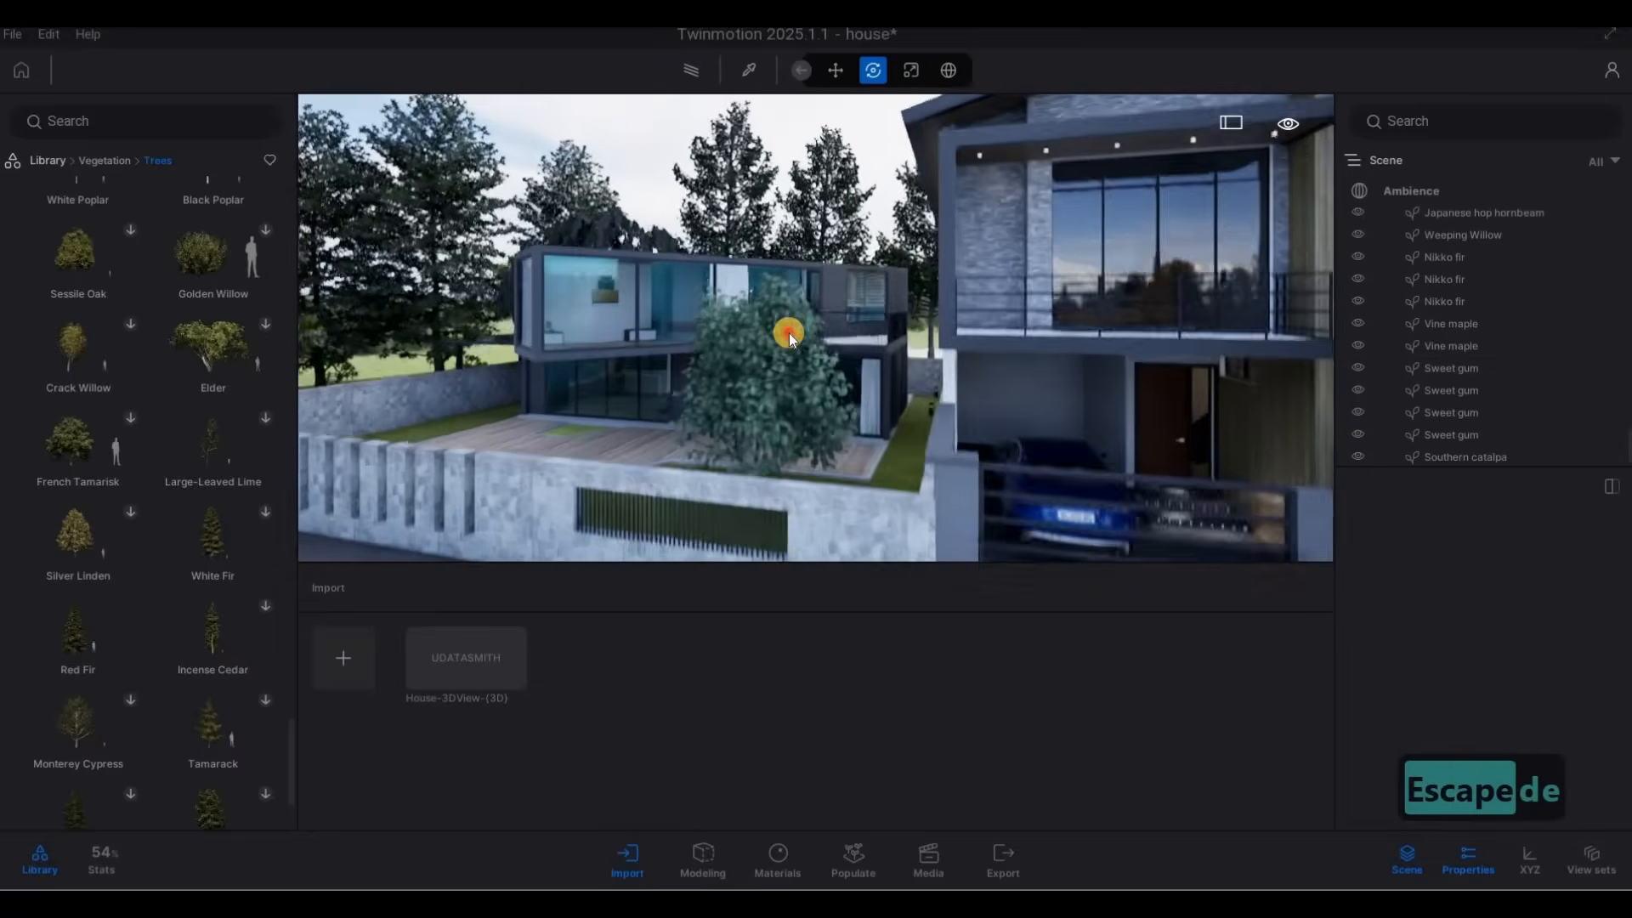
key("s")
left_click(848, 346)
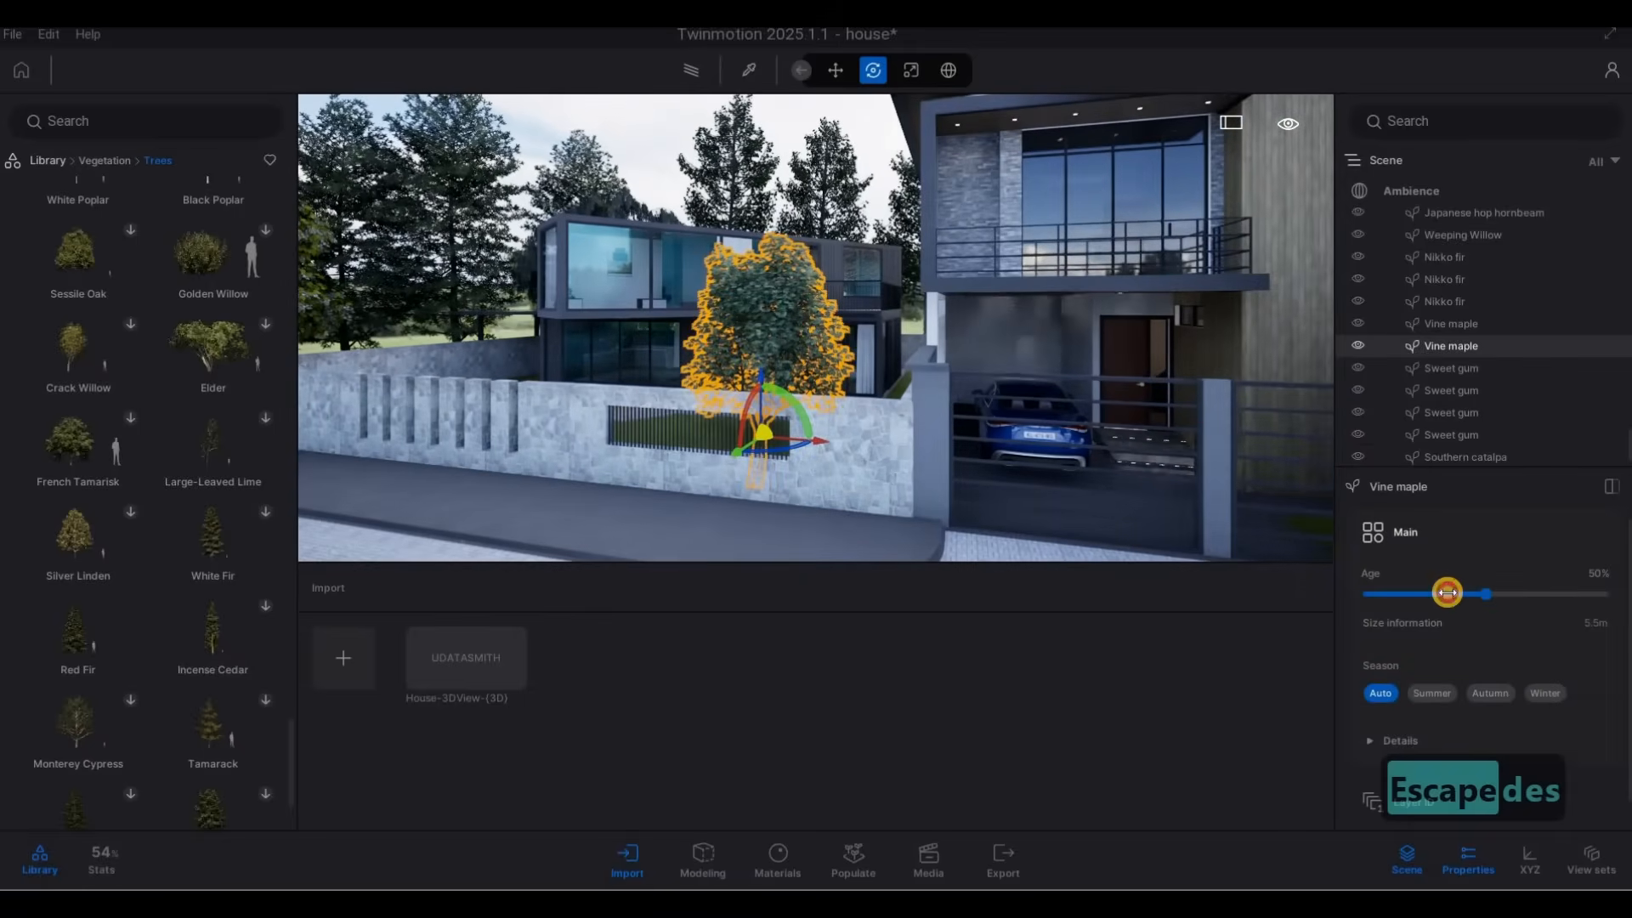
left_click(1394, 593)
key("Escape")
key("Escape")
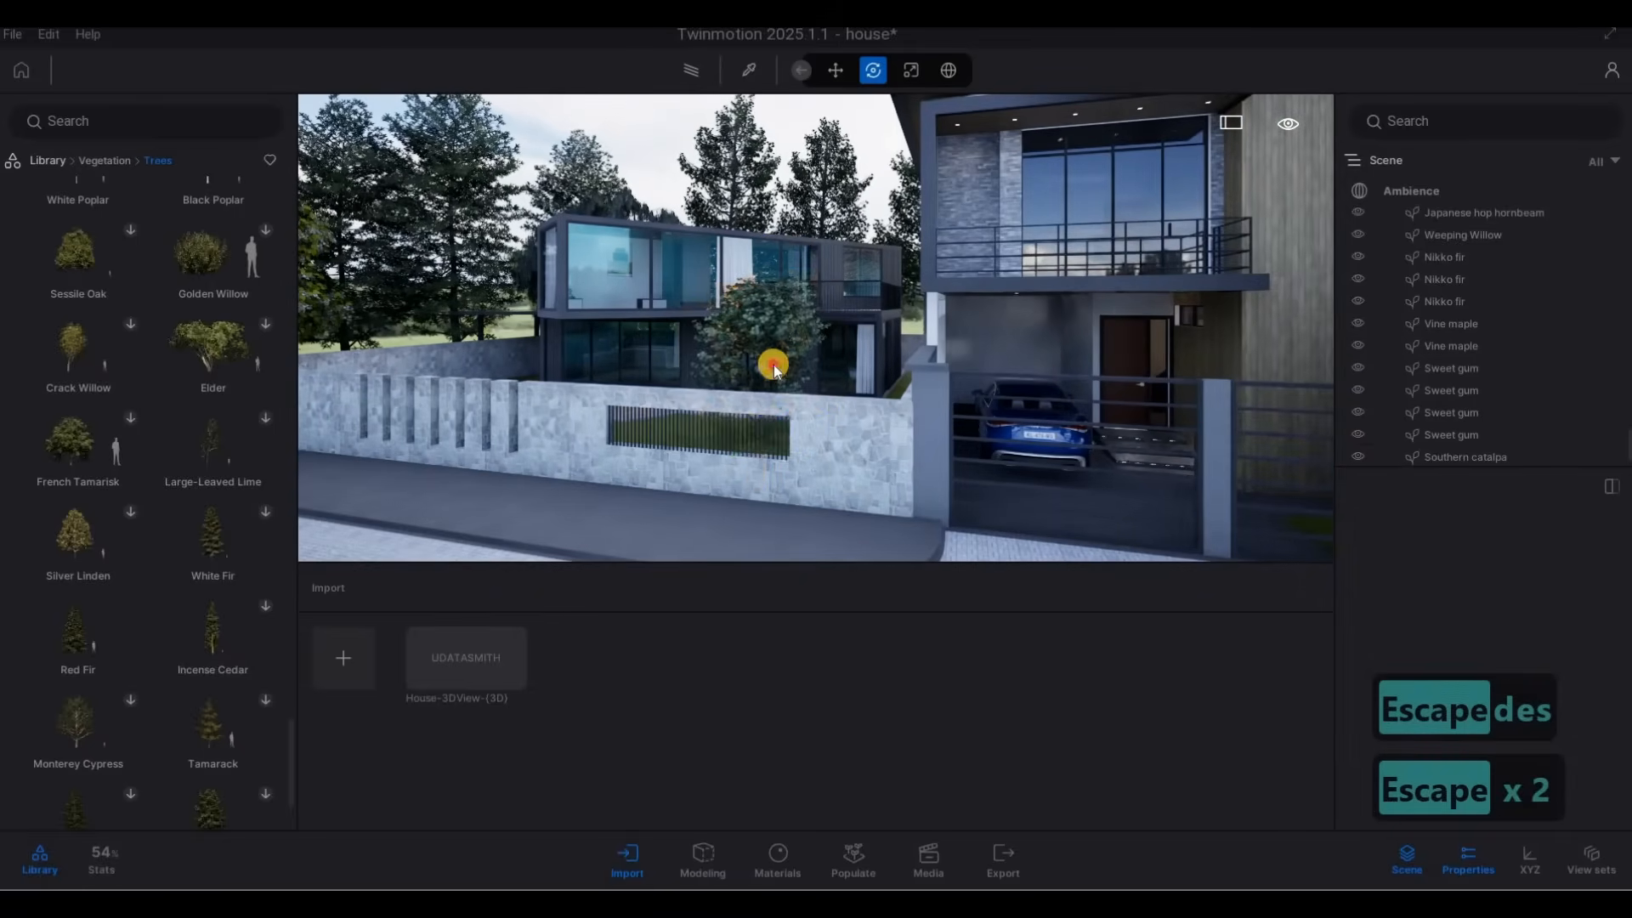
left_click(771, 430)
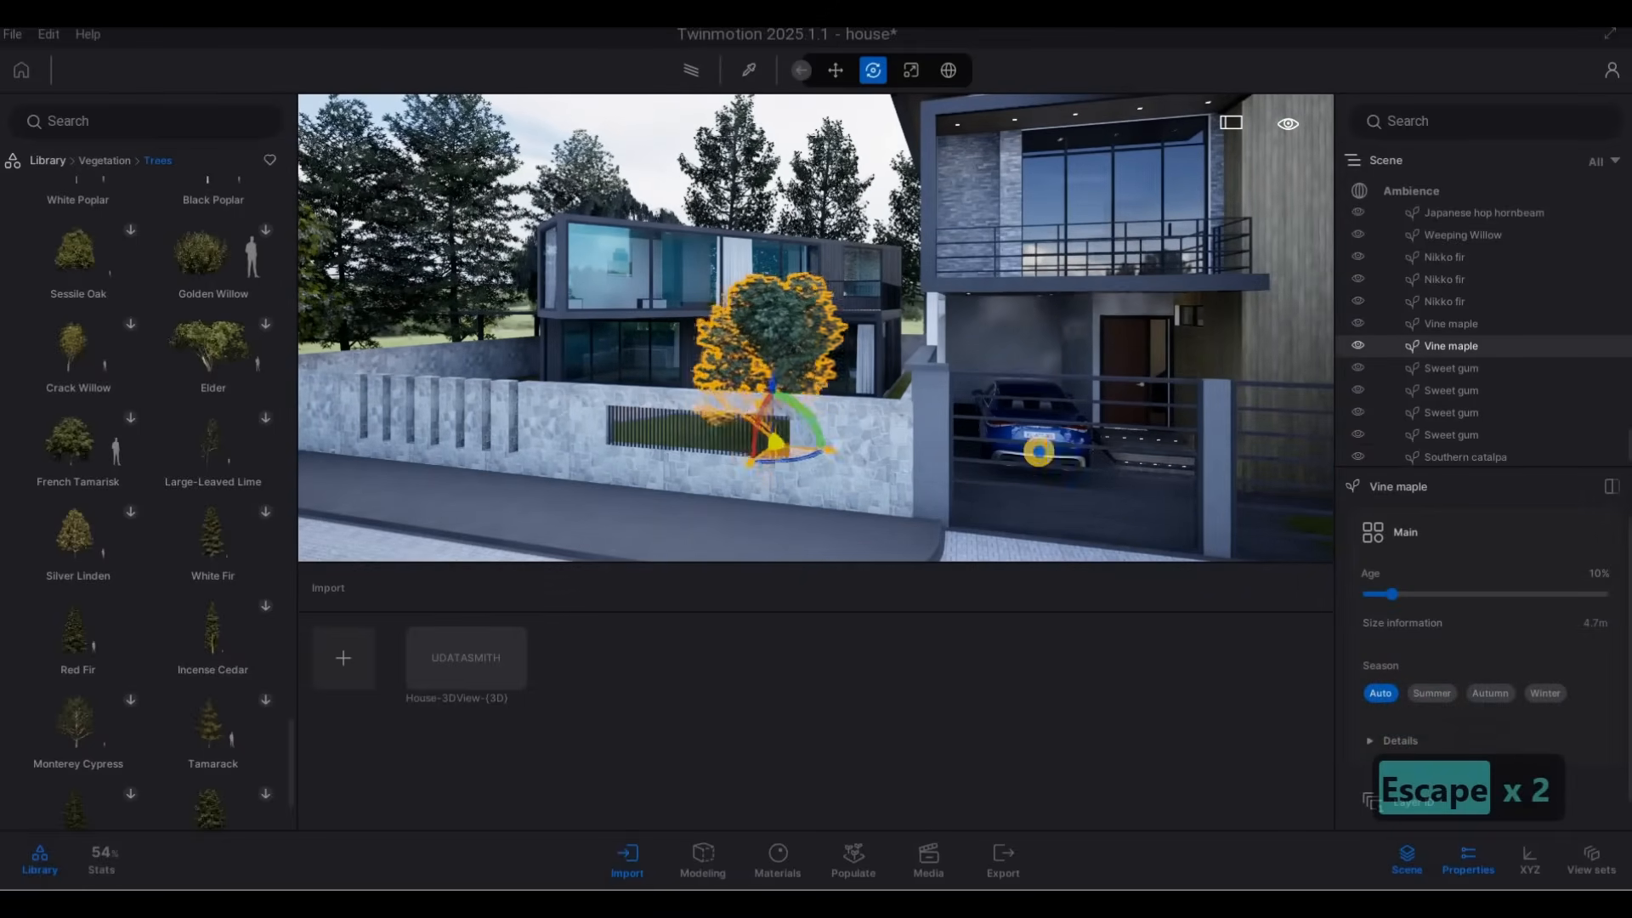
key("Escape")
Examine house 30A together with its neighbouring houses and planting from different points along the street.
key("a")
key("a")
key("a")
key("a")
key("a")
key("a")
key("a")
key("a")
key("a")
key("a")
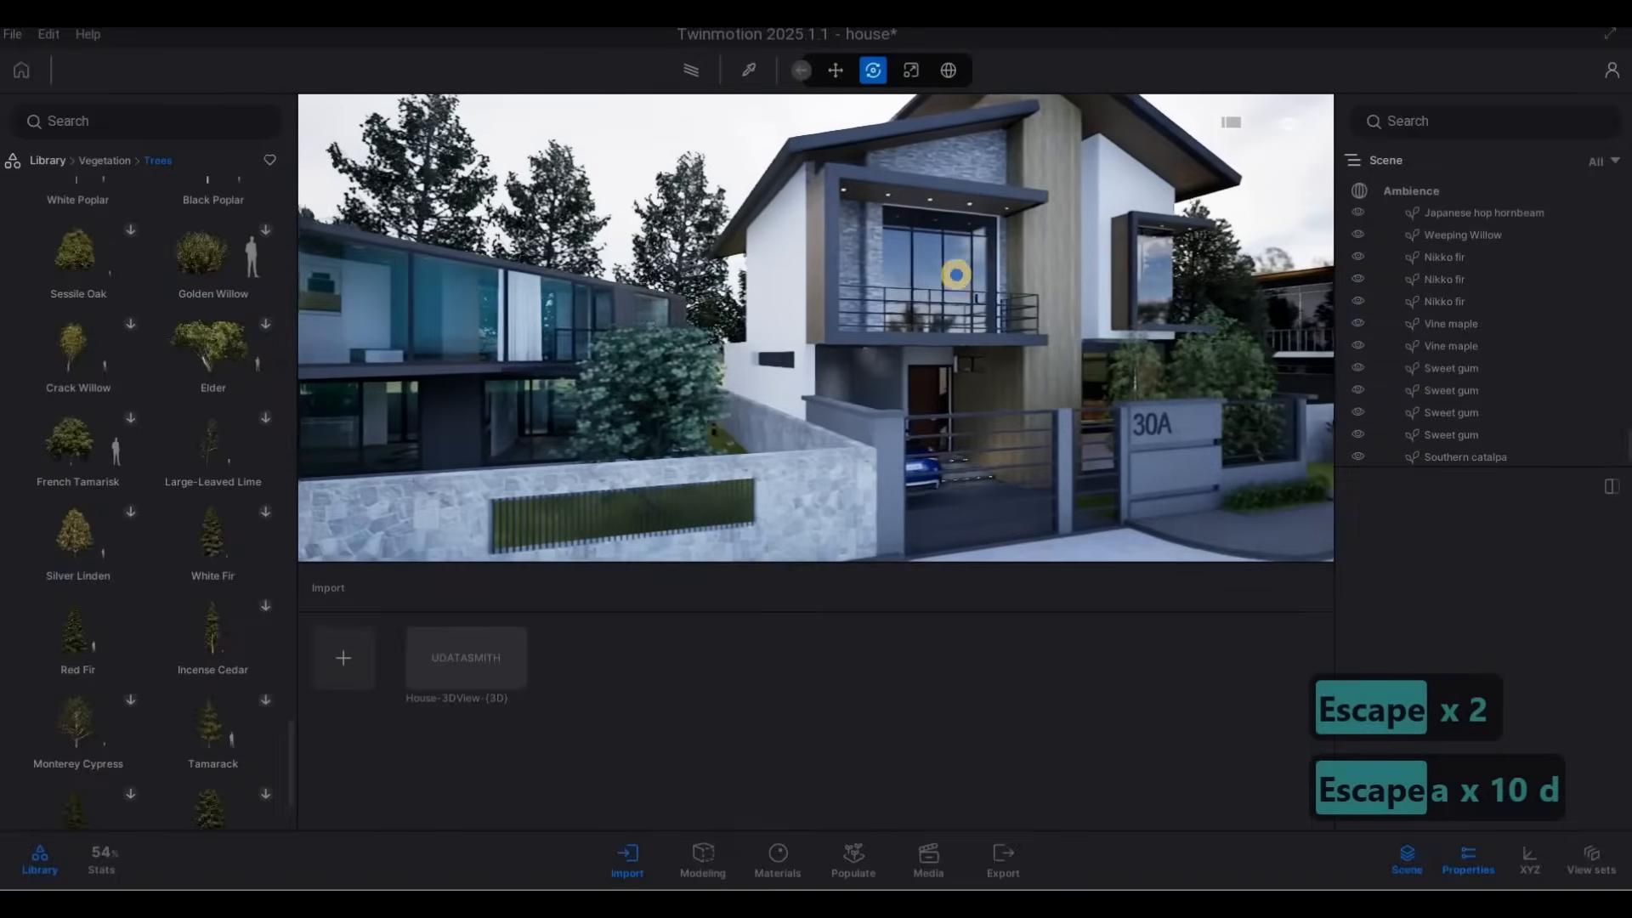
key("d")
key("e")
key("s")
key("a")
key("d")
key("d")
key("d")
key("d")
key("d")
key("d")
key("d")
key("d")
key("d")
key("d")
key("d")
key("d")
key("d")
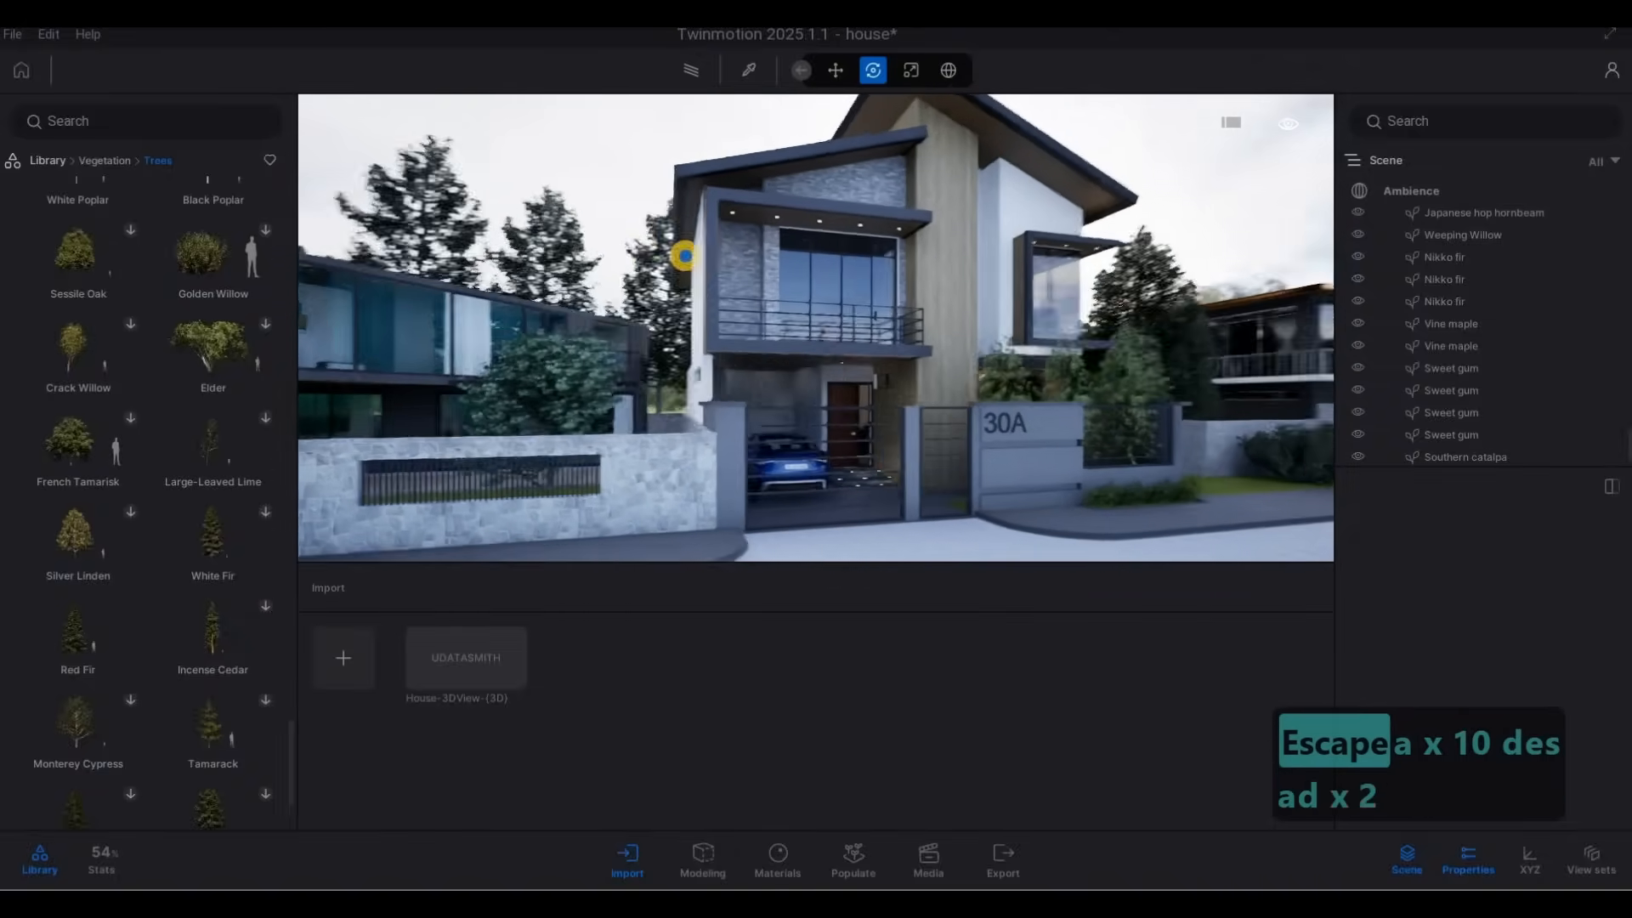
key("d")
key("d")
key("d")
key("d")
key("d")
key("d")
key("d")
key("d")
key("d")
key("d")
key("d")
key("d")
key("d")
key("d")
key("d")
key("d")
key("d")
key("d")
key("d")
key("d")
left_click_drag(521, 236, 430, 218)
key("s")
key("s")
key("s")
key("s")
key("s")
key("s")
key("a")
key("a")
key("a")
key("a")
key("a")
key("a")
key("a")
key("a")
key("a")
key("a")
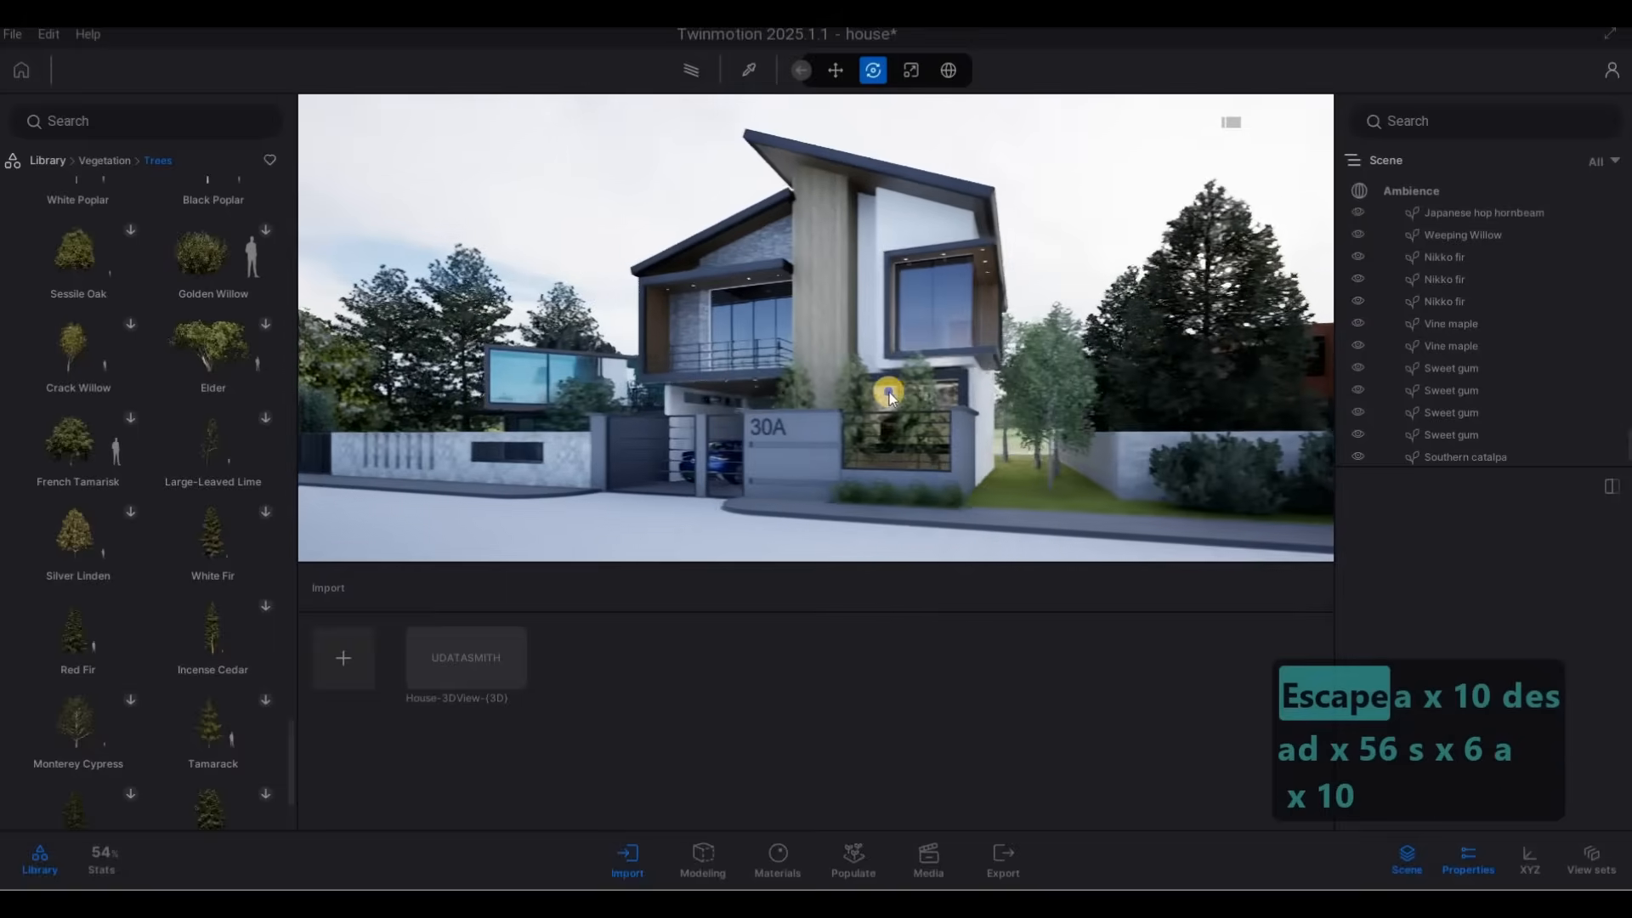
key("a")
Open the Lights category of the asset library.
left_click(107, 161)
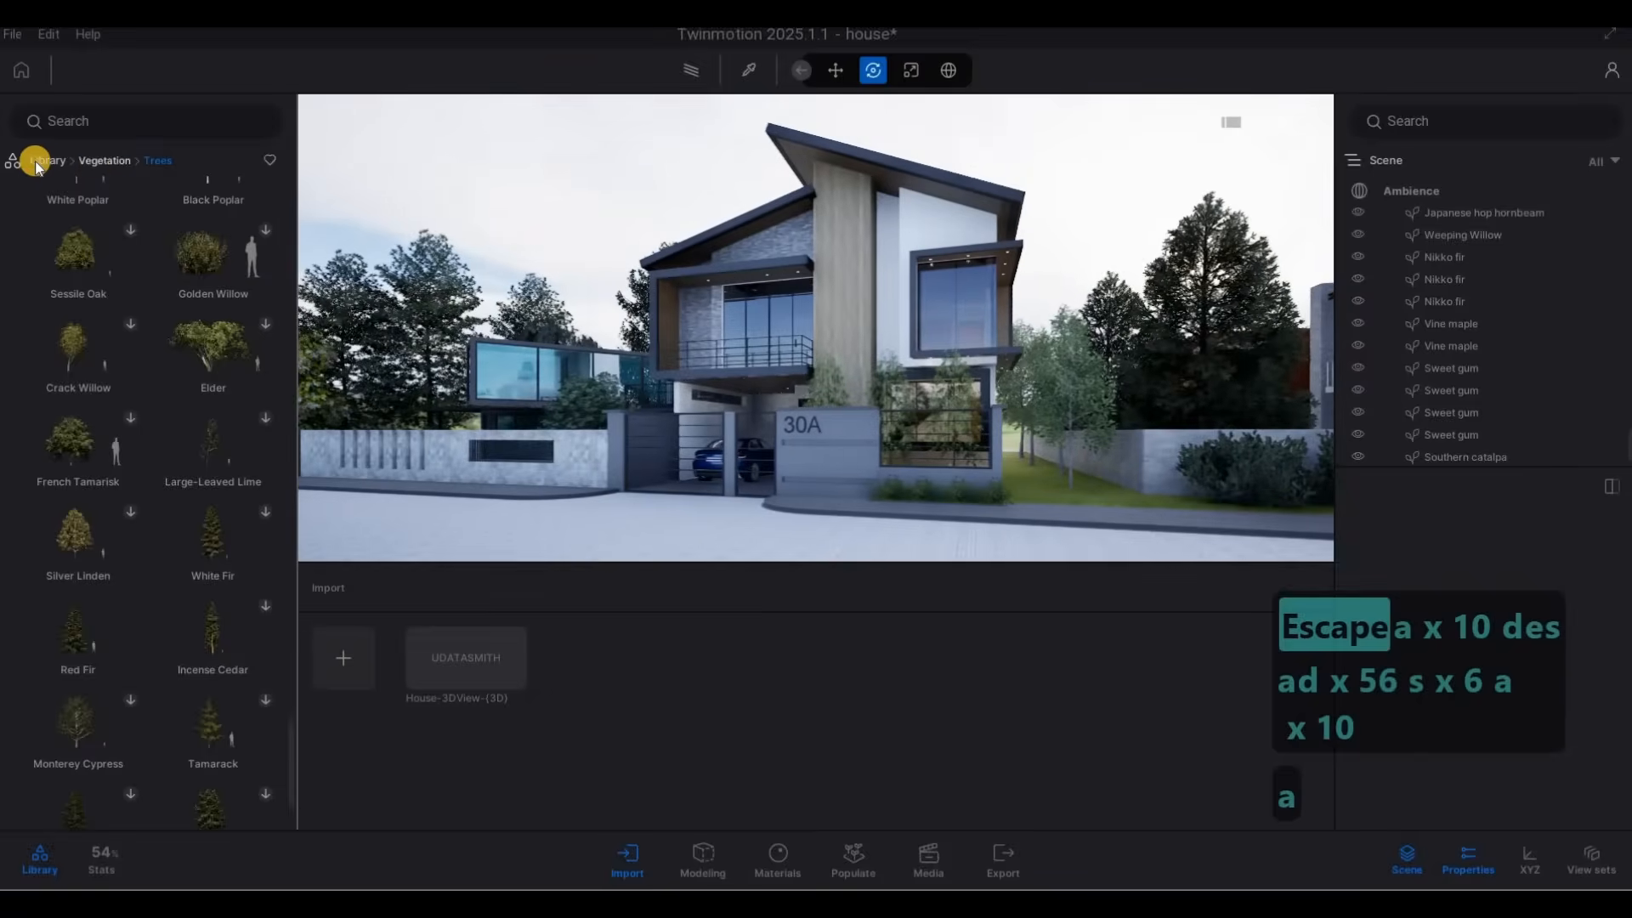
left_click(45, 163)
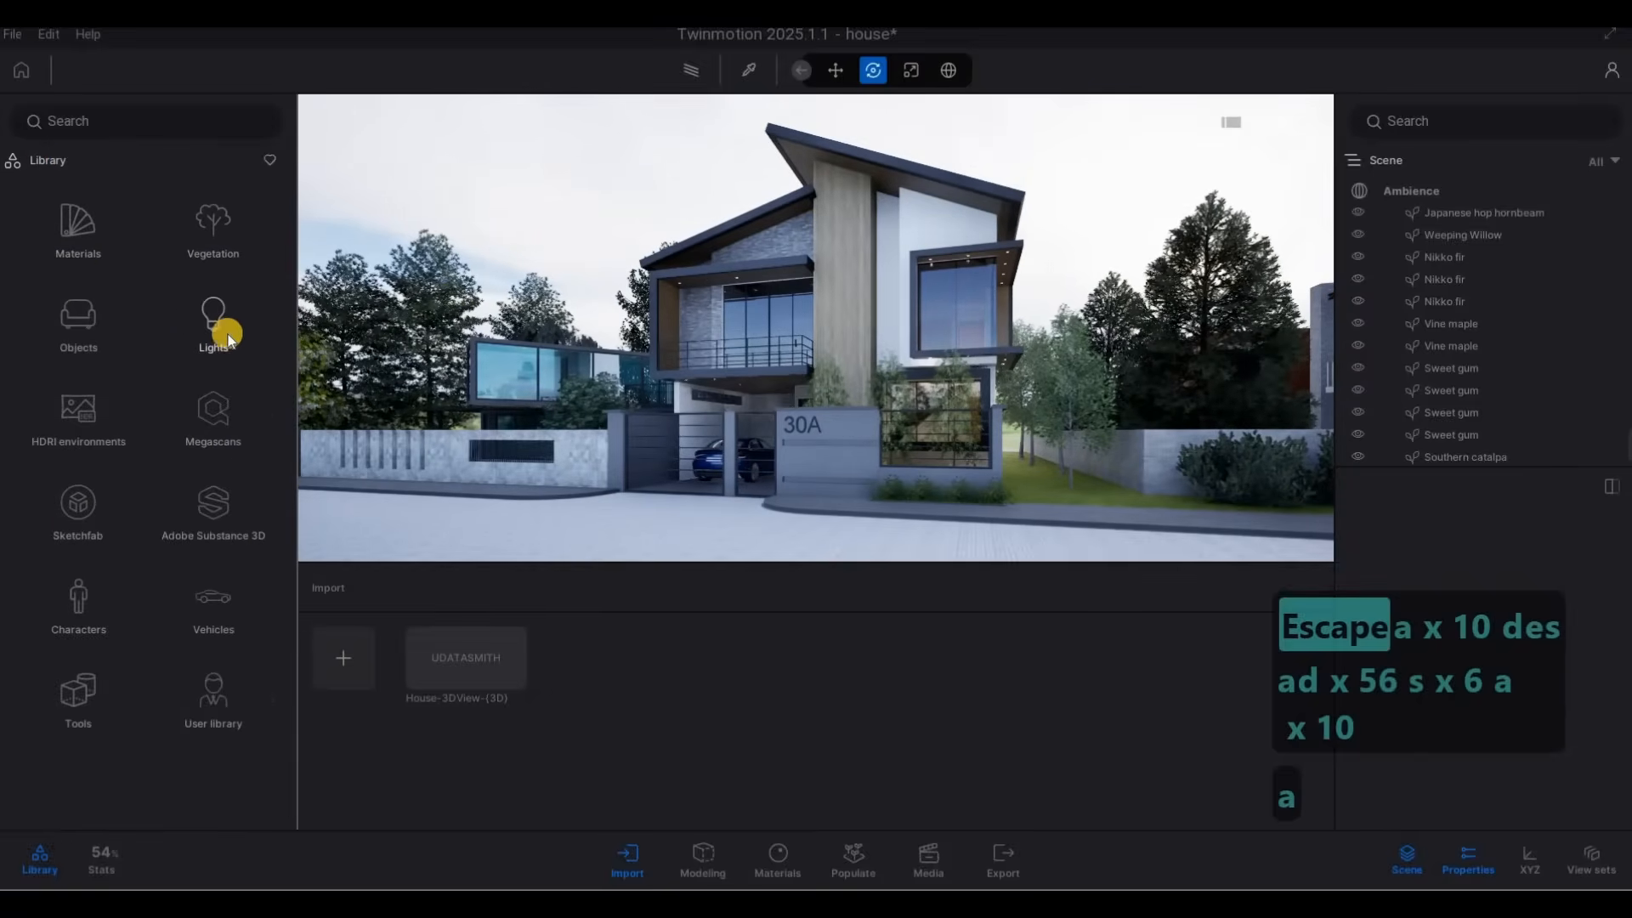
left_click(228, 334)
Place a spot light at the first recessed fixture in house 30A's balcony ceiling, beside the outer side wall.
key("w")
key("w")
key("w")
key("w")
key("a")
key("a")
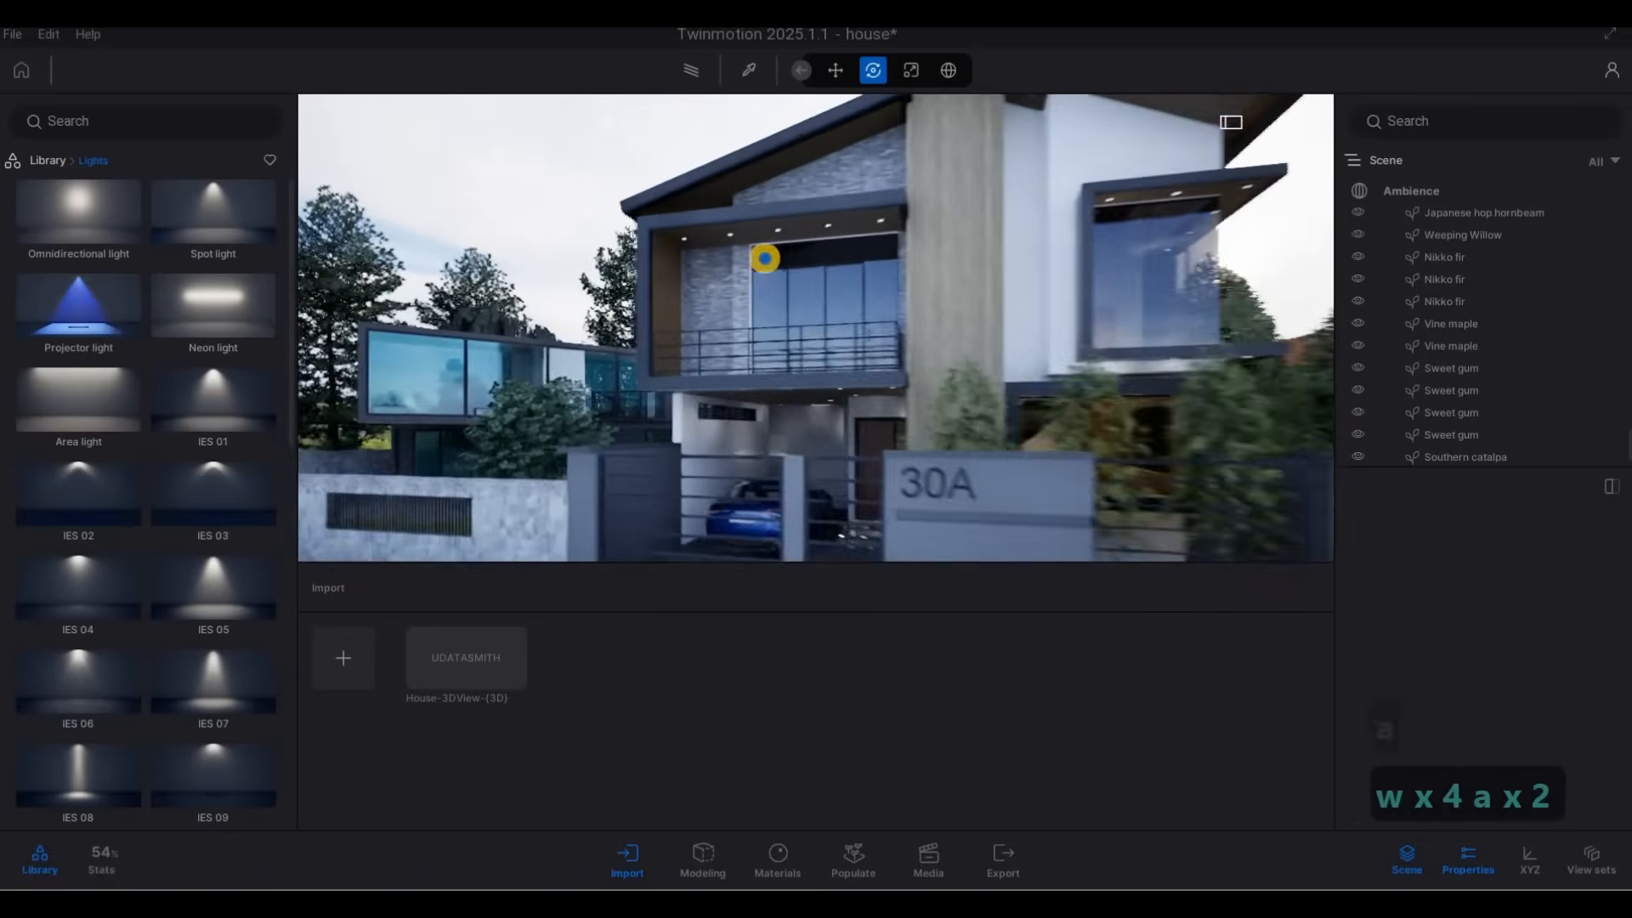
key("q")
key("a")
key("q")
key("a")
key("q")
key("a")
key("q")
key("a")
key("q")
key("a")
key("q")
key("a")
key("q")
key("a")
key("e")
key("w")
key("s")
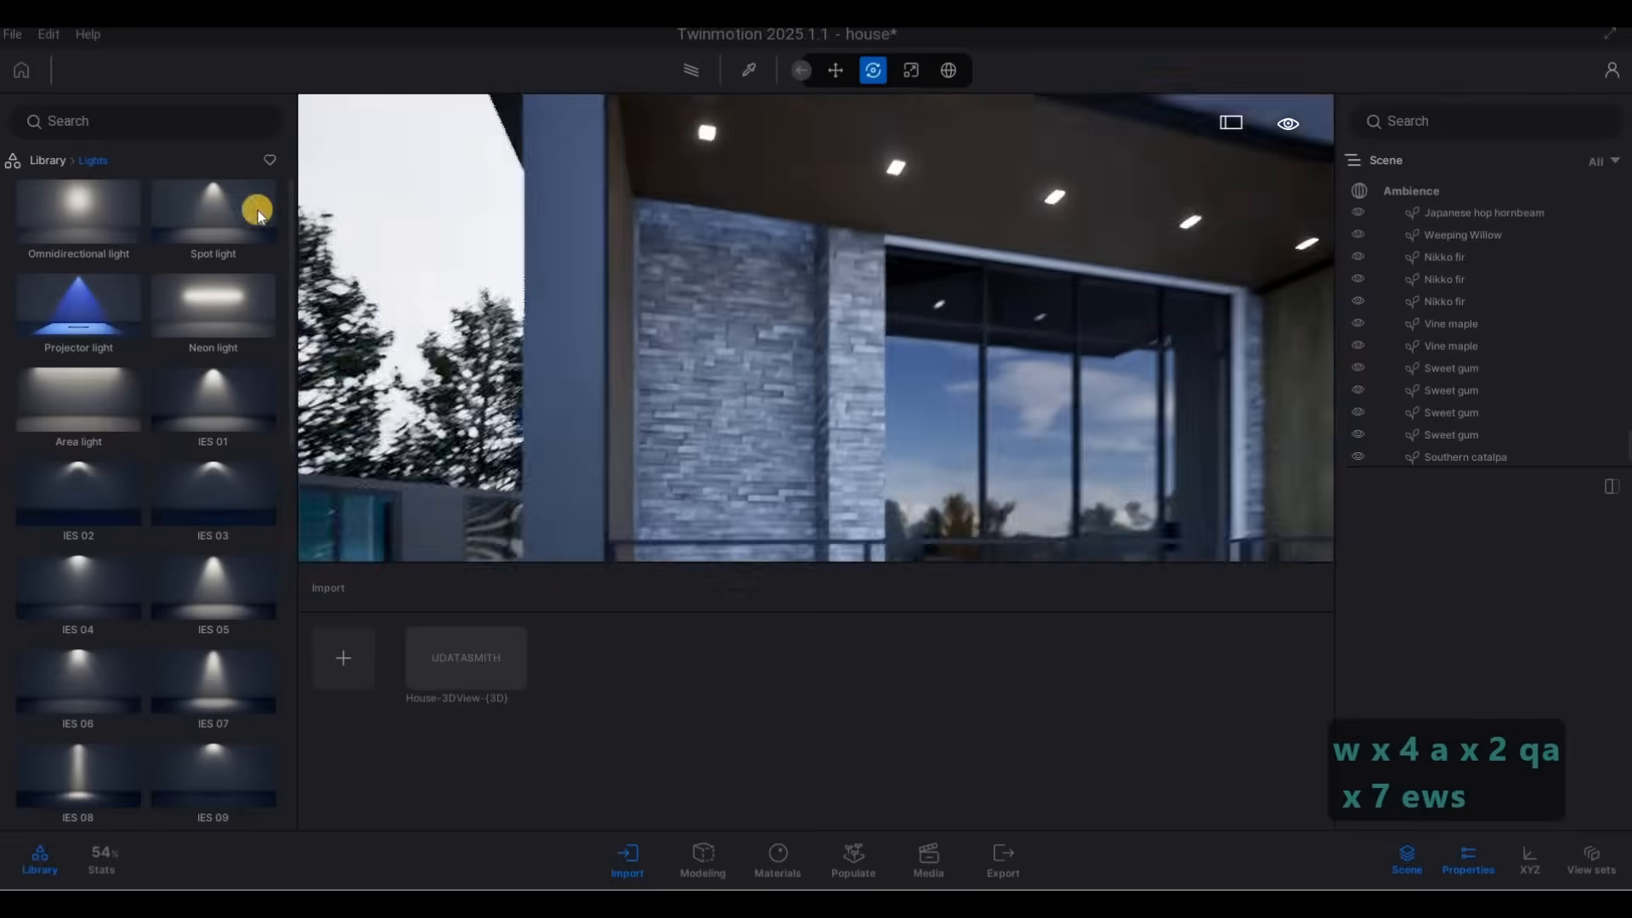
right_click_drag(257, 211, 464, 210)
left_click_drag(676, 221, 685, 207)
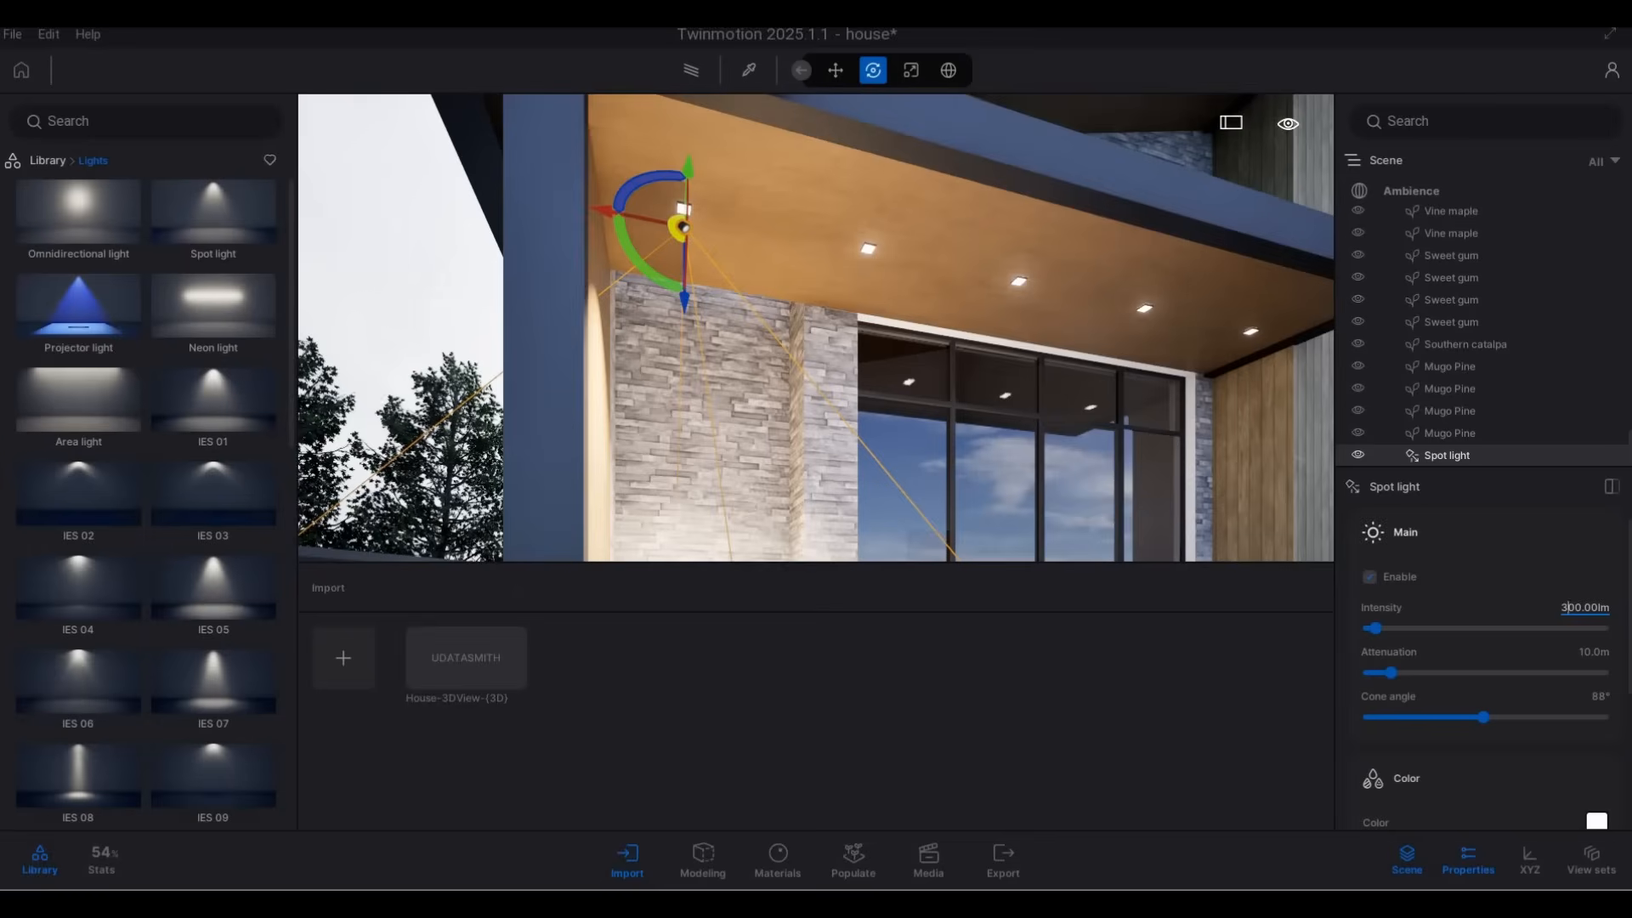
Set the balcony spot light's intensity to 5 lm.
key("BackSpace")
key("BackSpace")
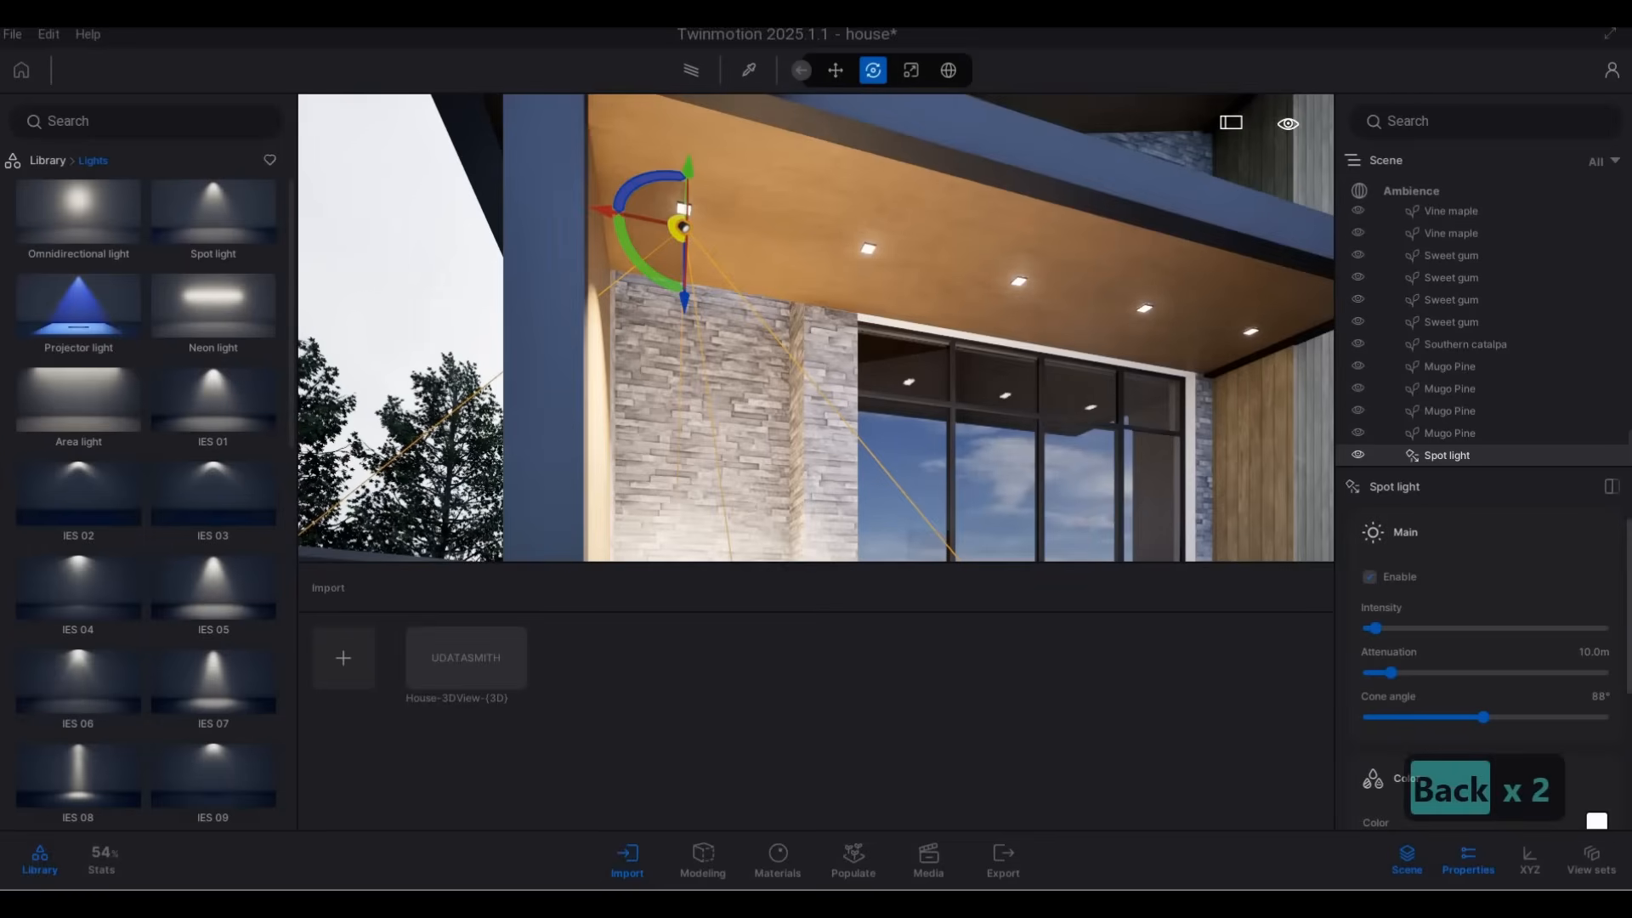
type("5")
key("Return")
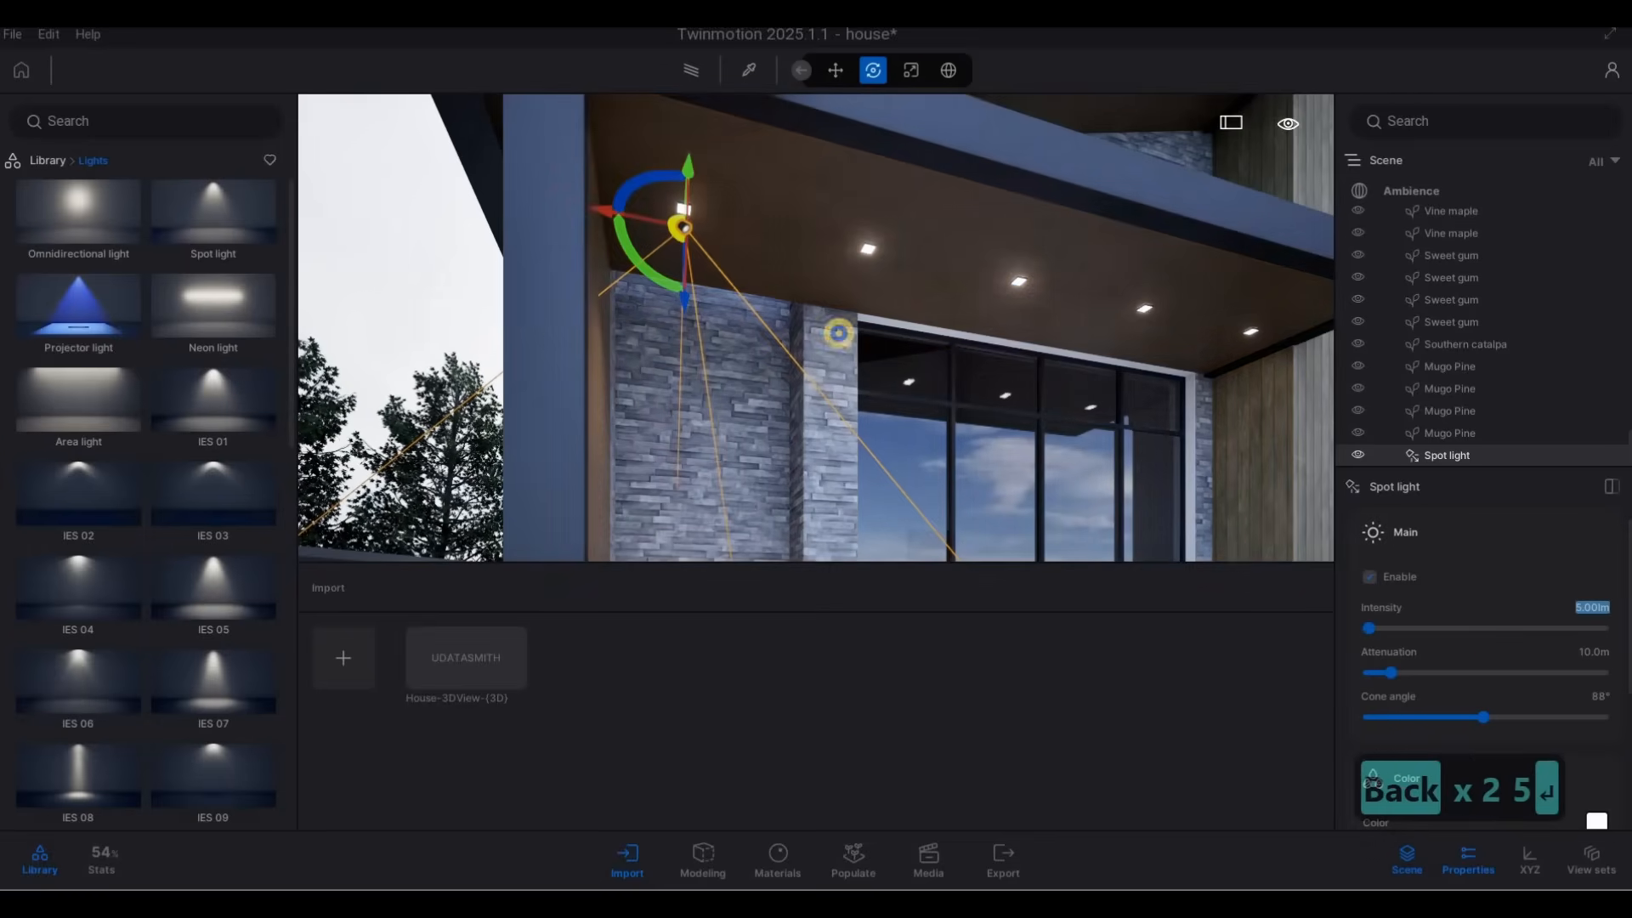
Copy the spot light along the row of balcony ceiling fixtures as 4 instances spaced 1 m apart.
key("d")
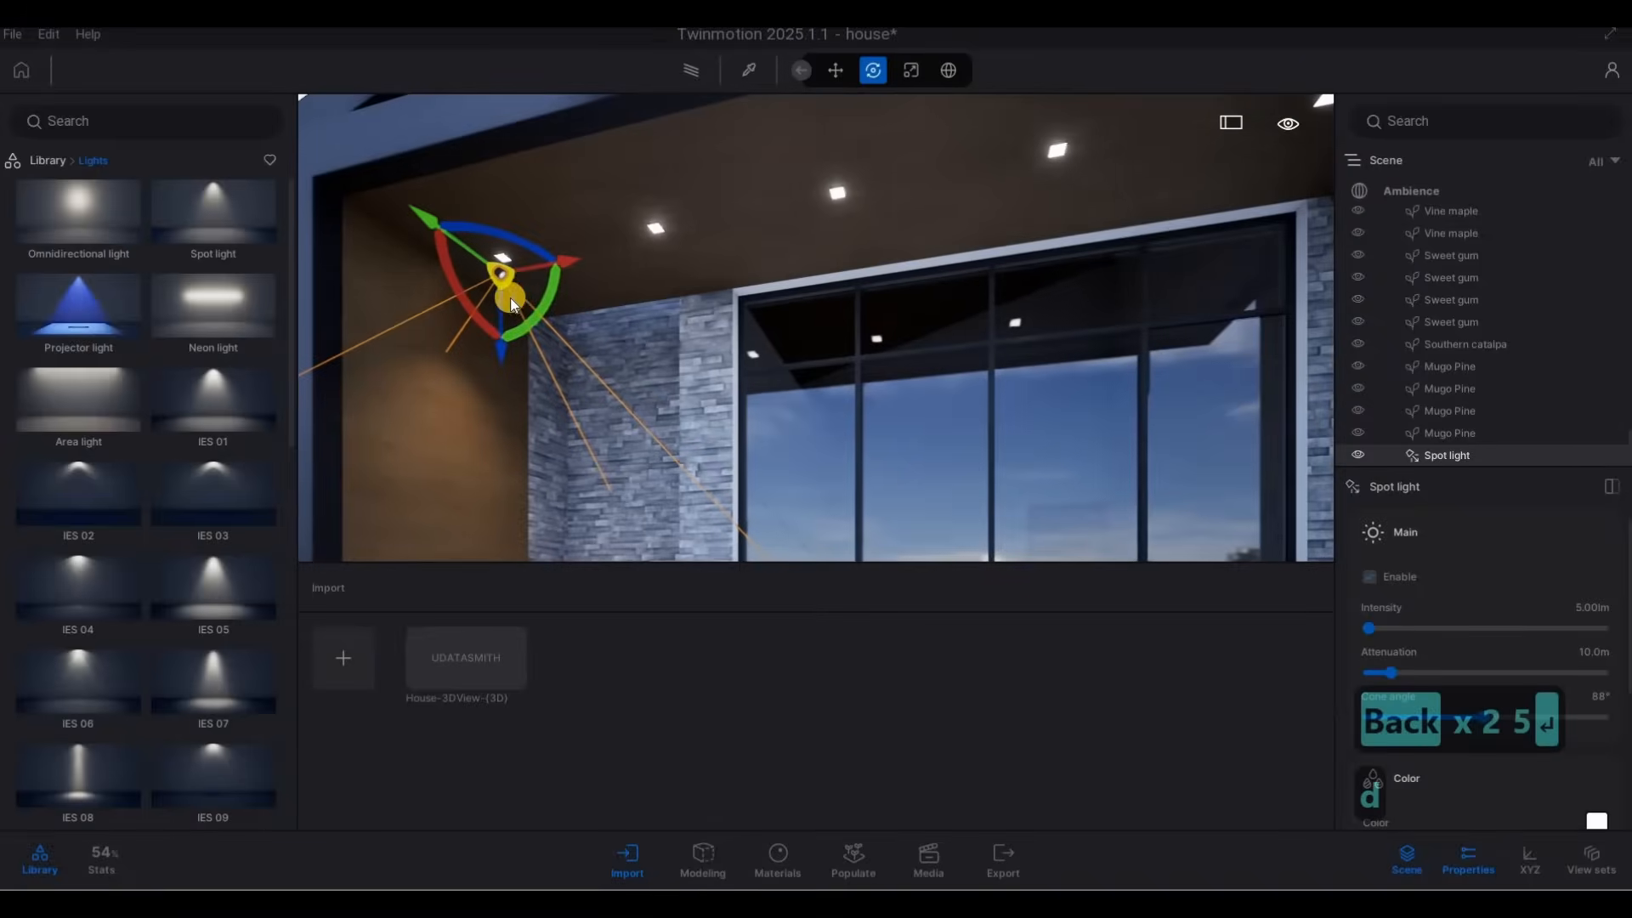
key("a")
key("q")
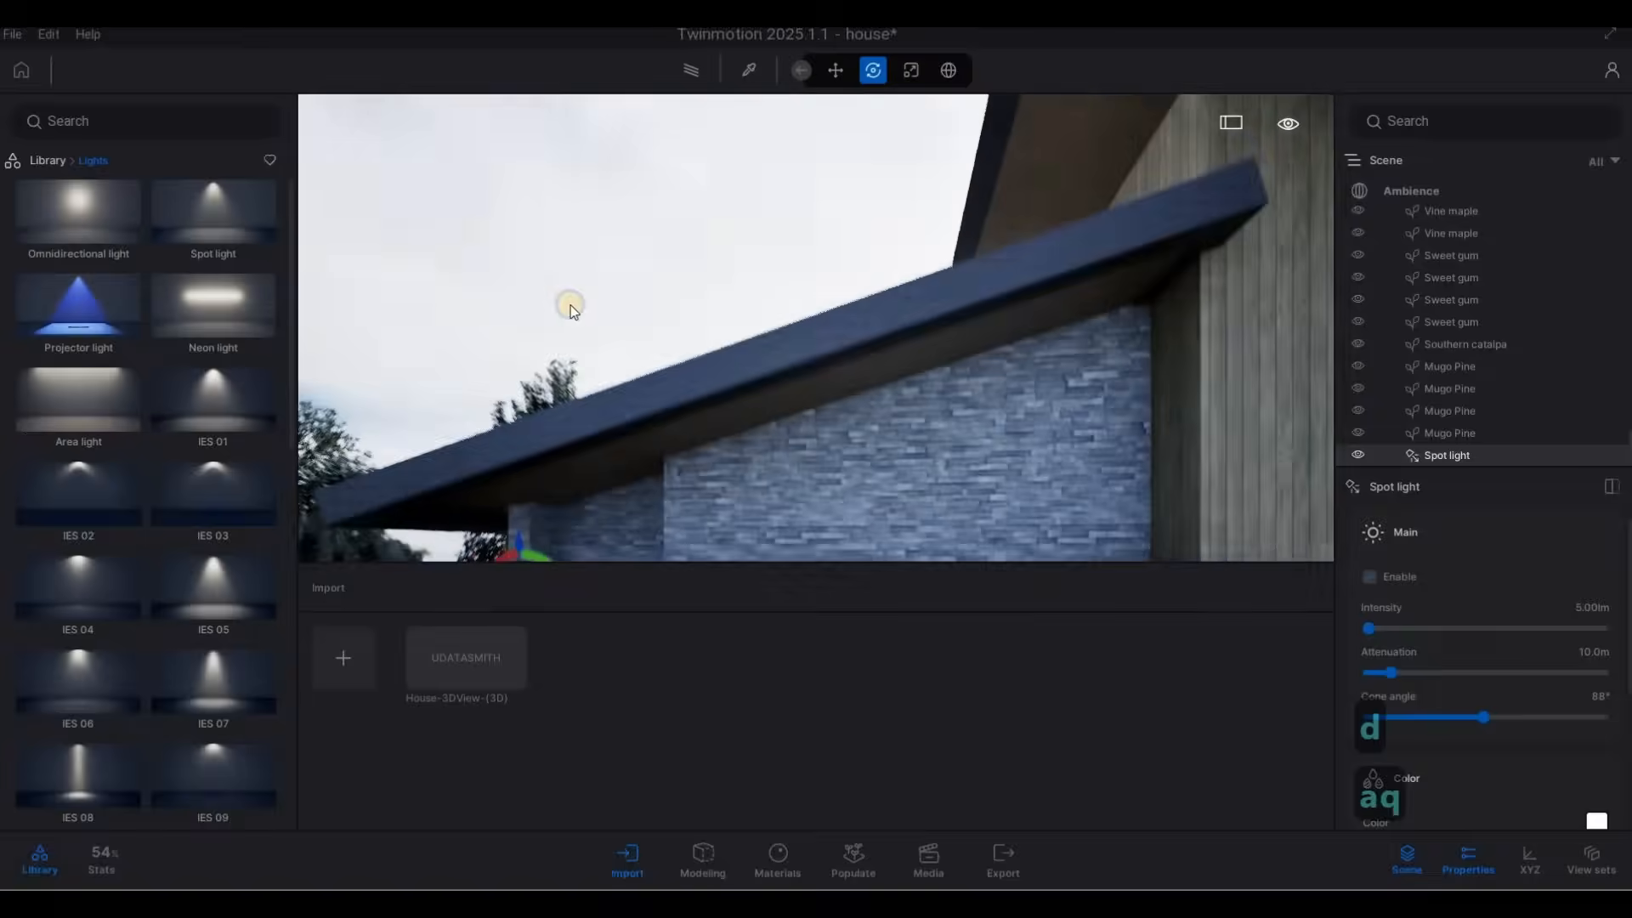
key("e")
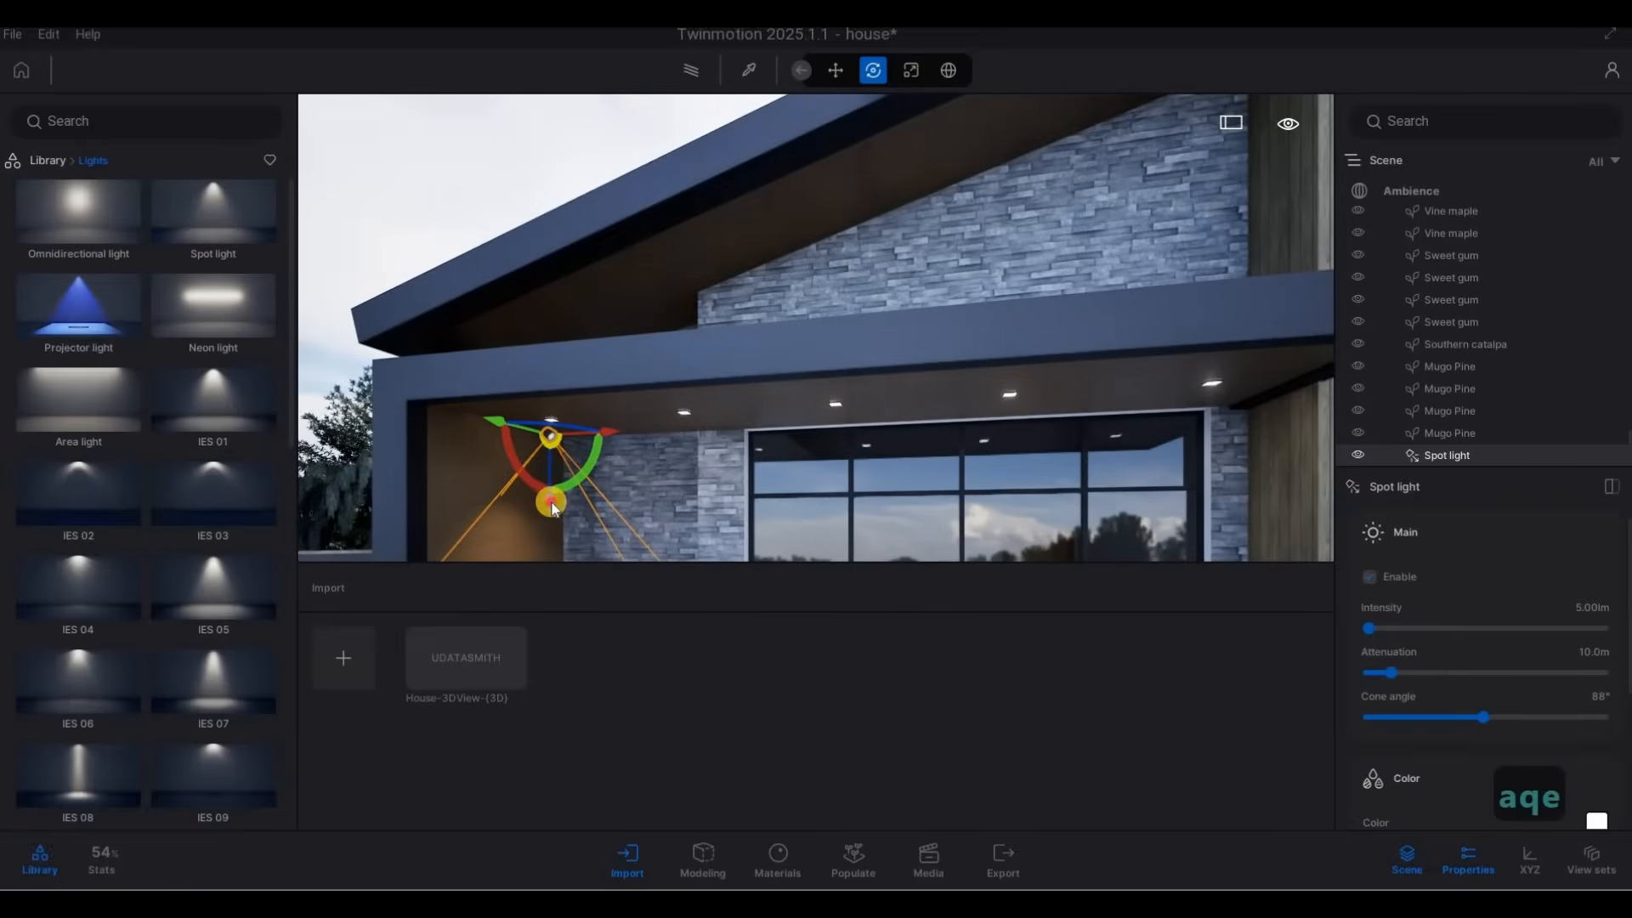
key("a")
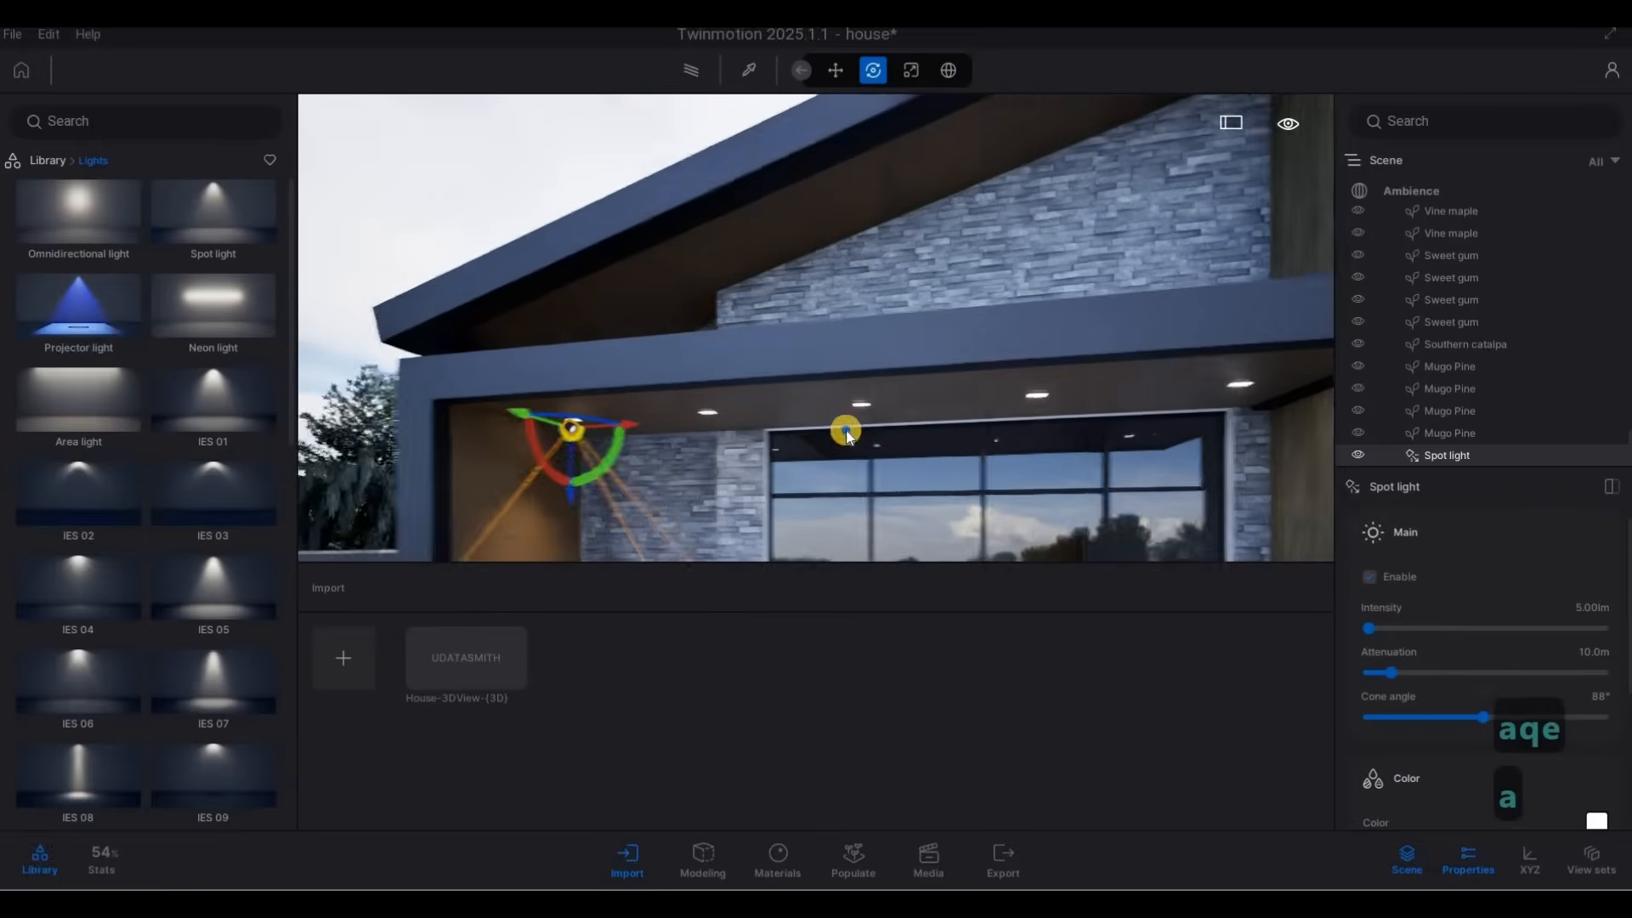
key("s")
key("e")
left_click_drag(650, 284, 909, 384, "alt")
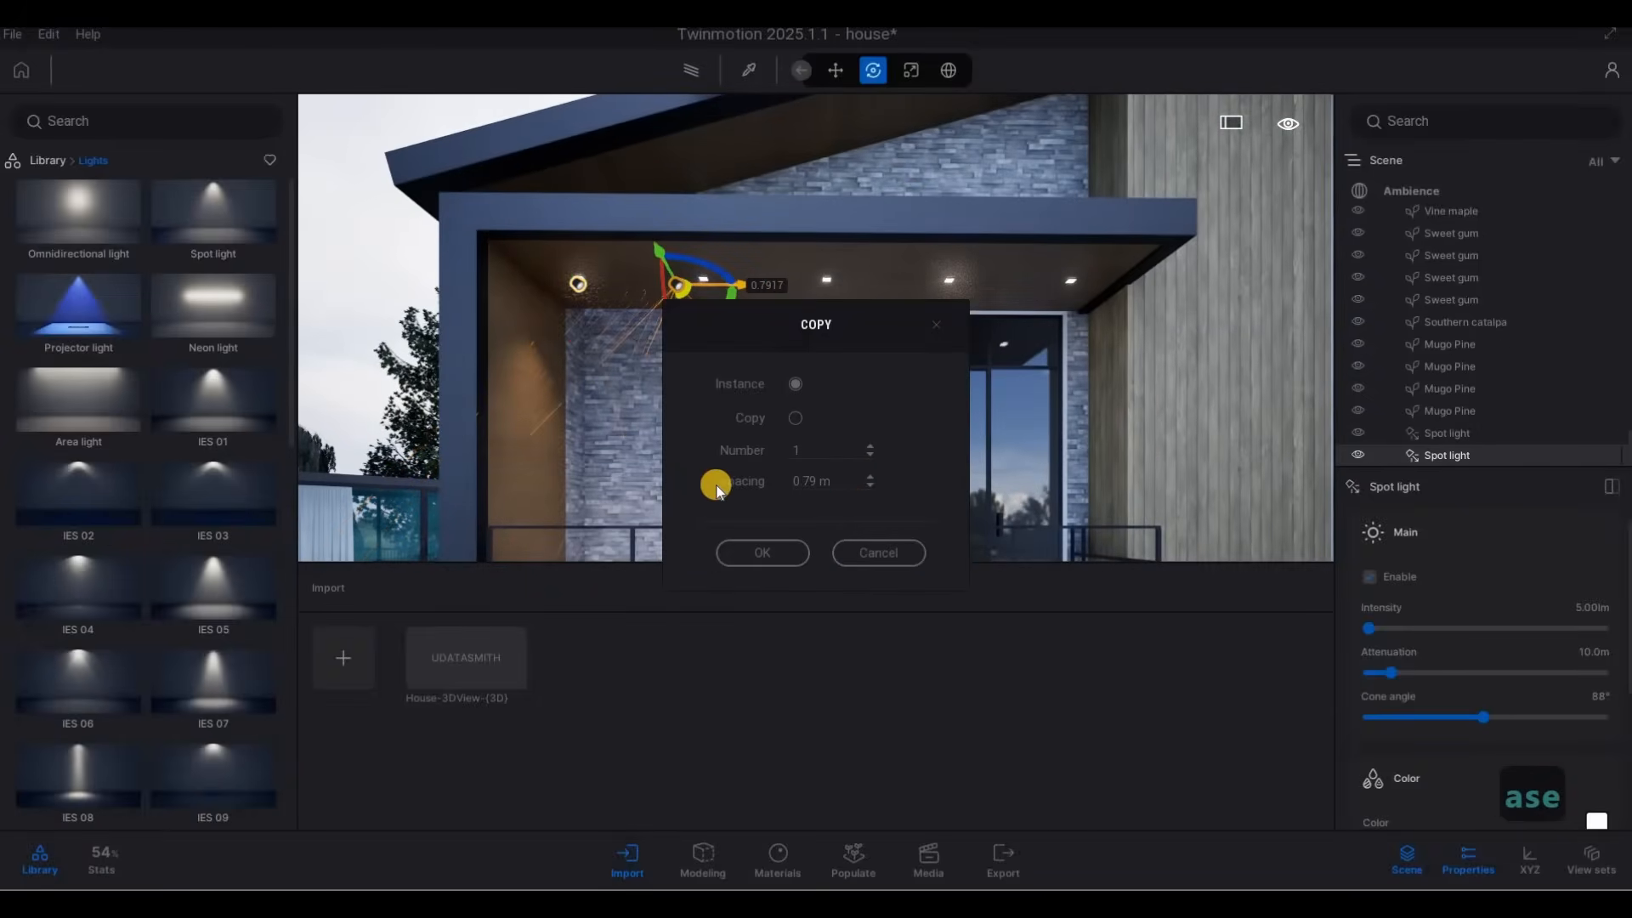
type("1.")
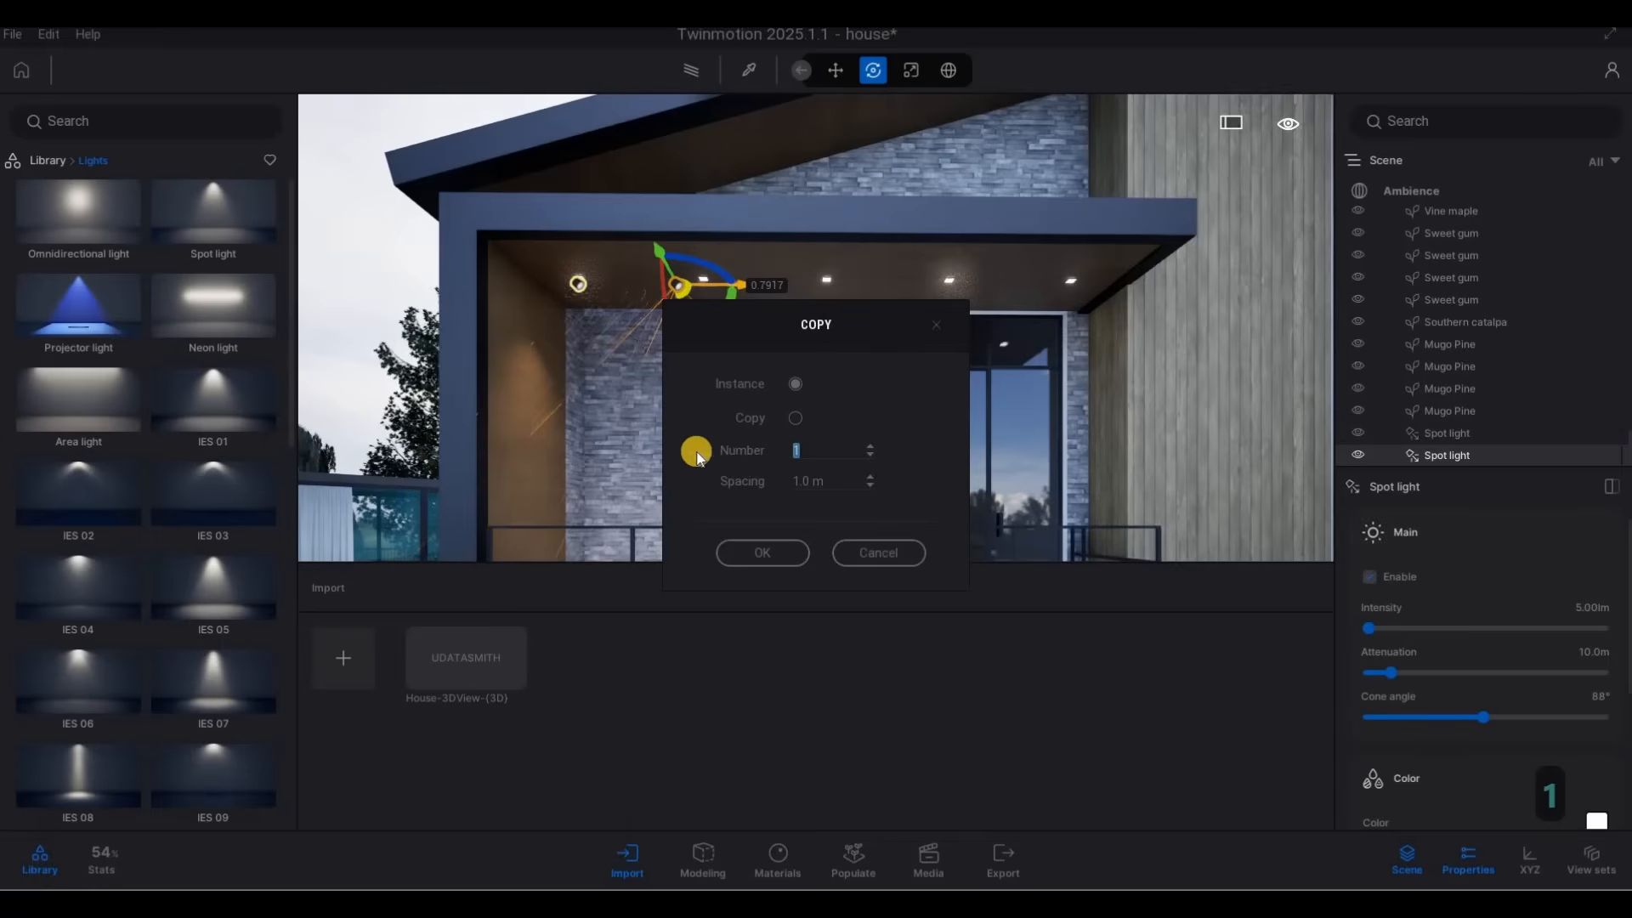
left_click(772, 553)
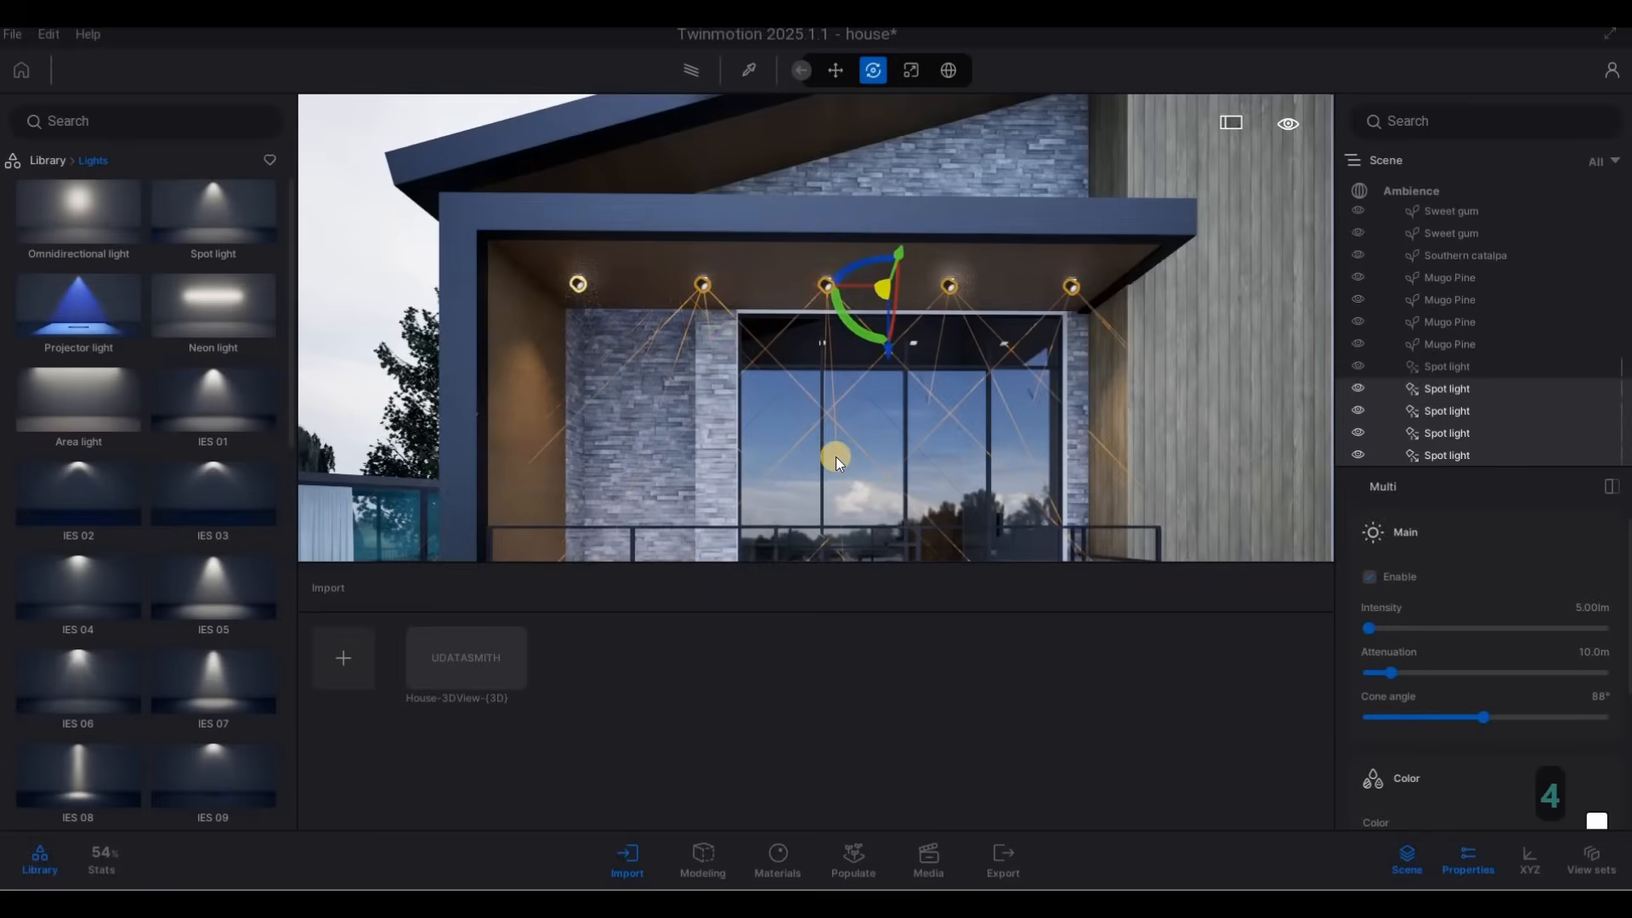
Copy the balcony spot light nearest the wood-clad column as 1 instance about 4.25 m over to the projecting upper window.
key("s")
key("d")
key("e")
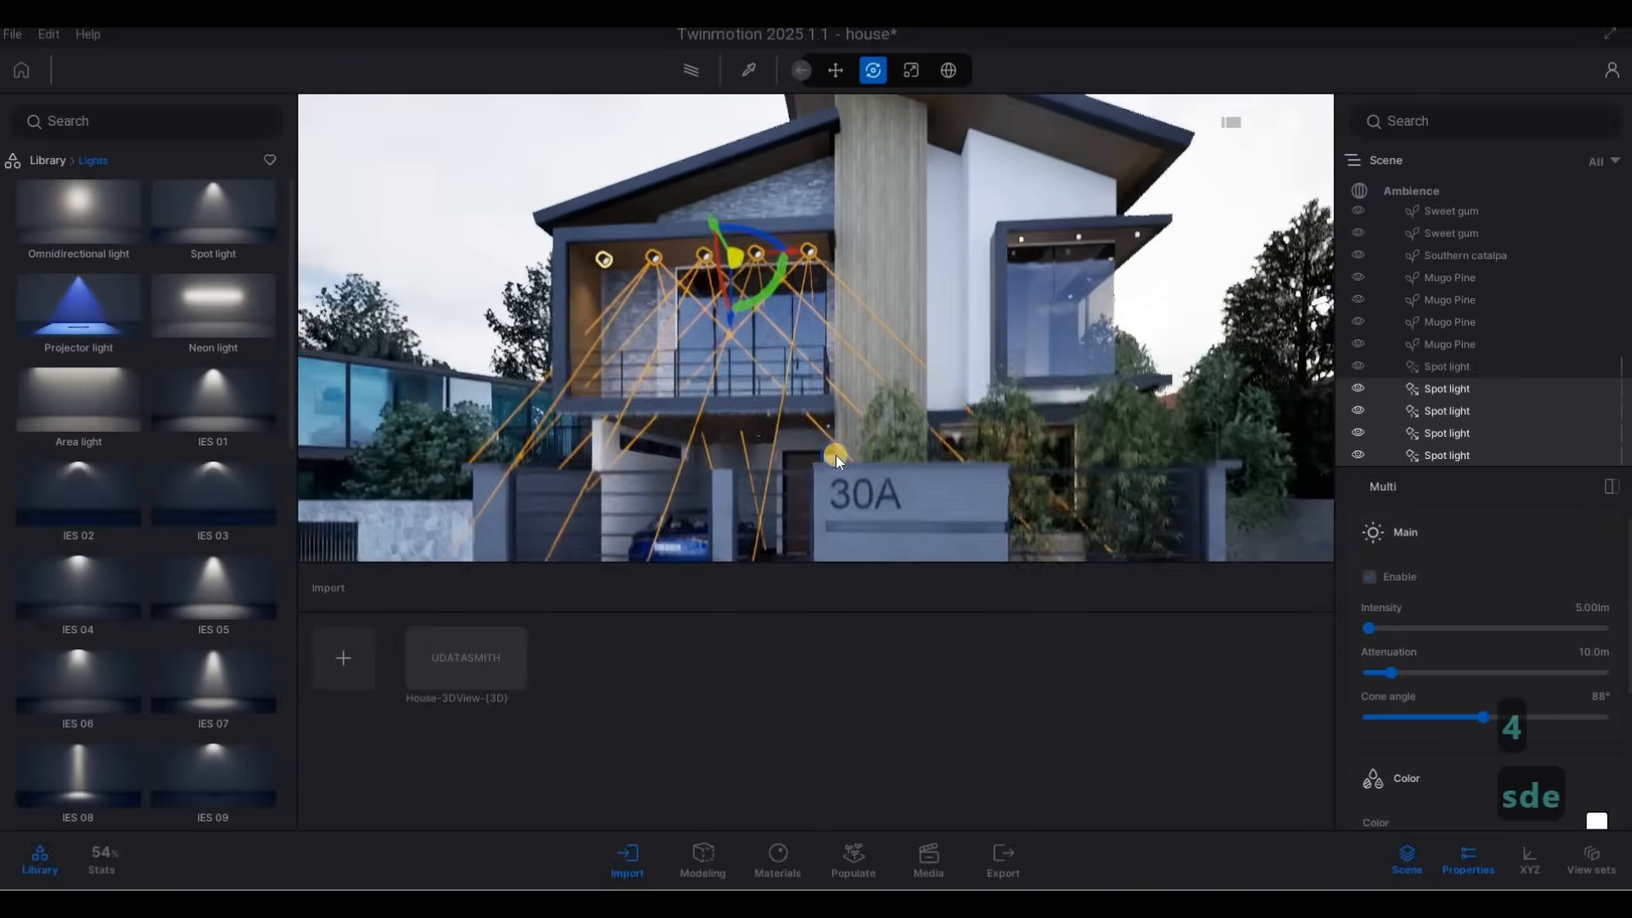
key("e")
key("w")
key("d")
key("w")
key("q")
key("d")
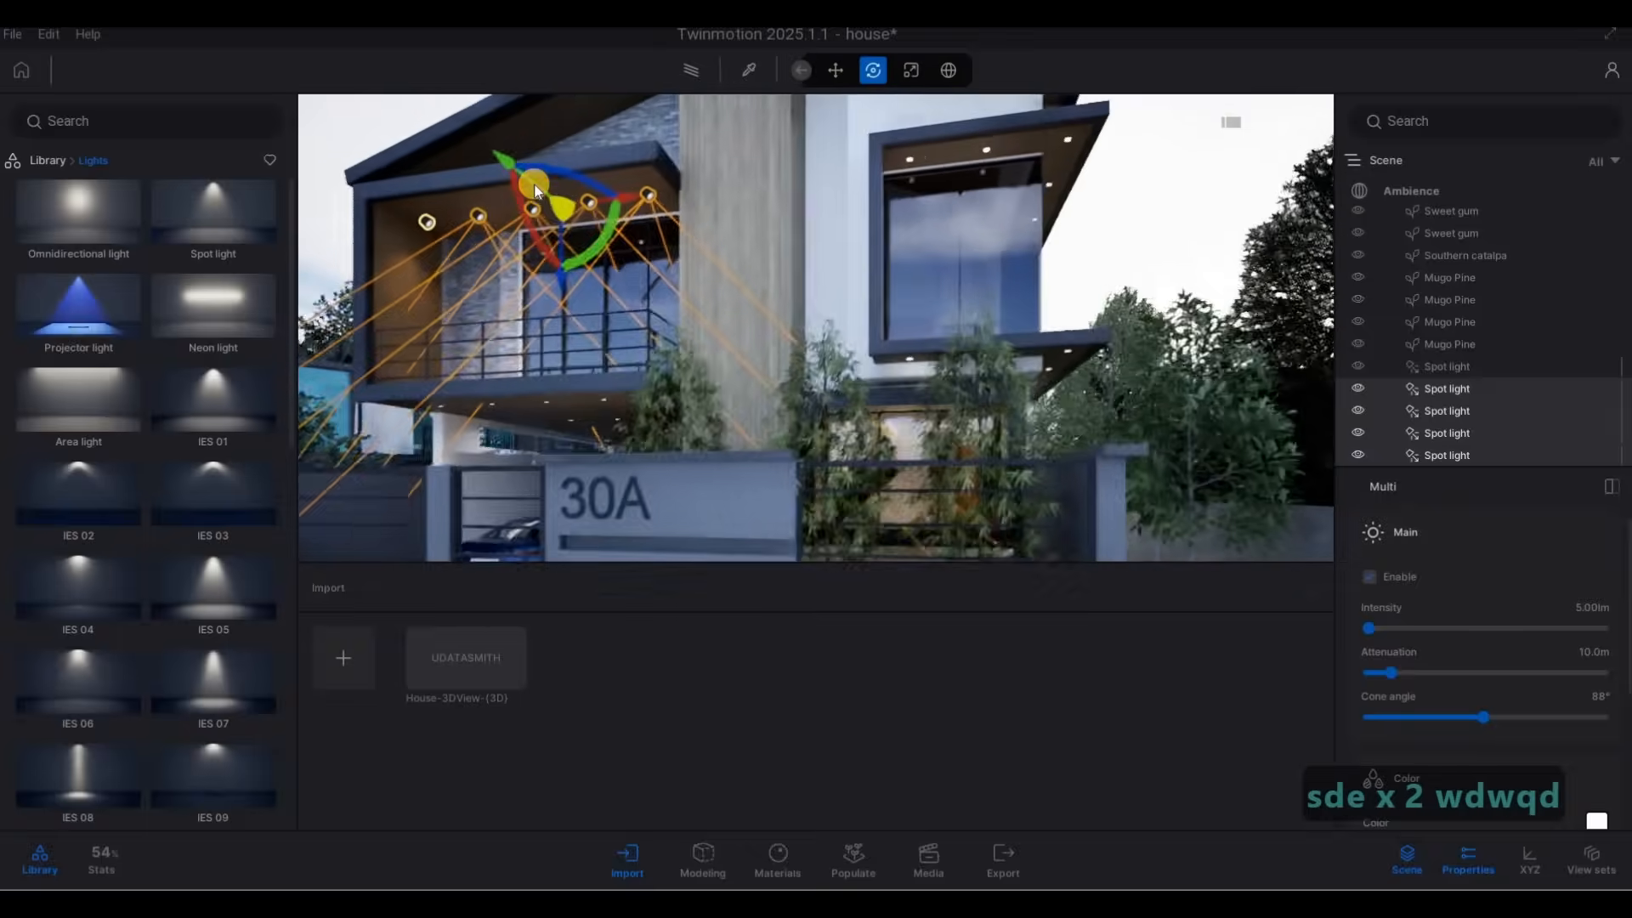
key("w")
left_click(528, 180)
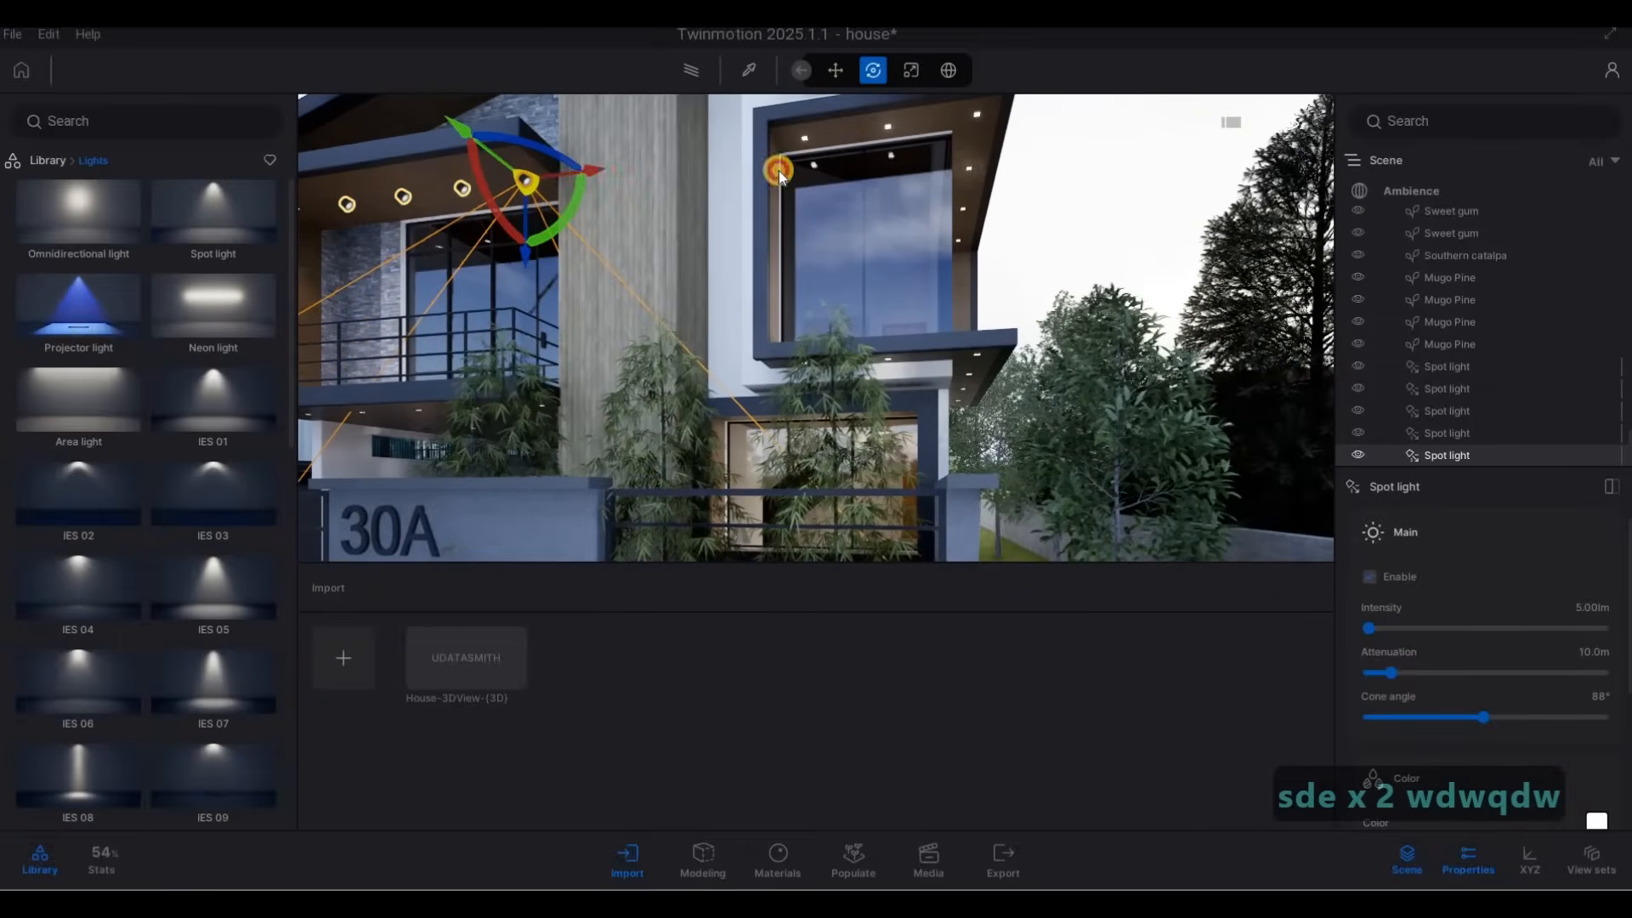
left_click_drag(931, 175, 926, 181, "shift")
left_click(740, 544)
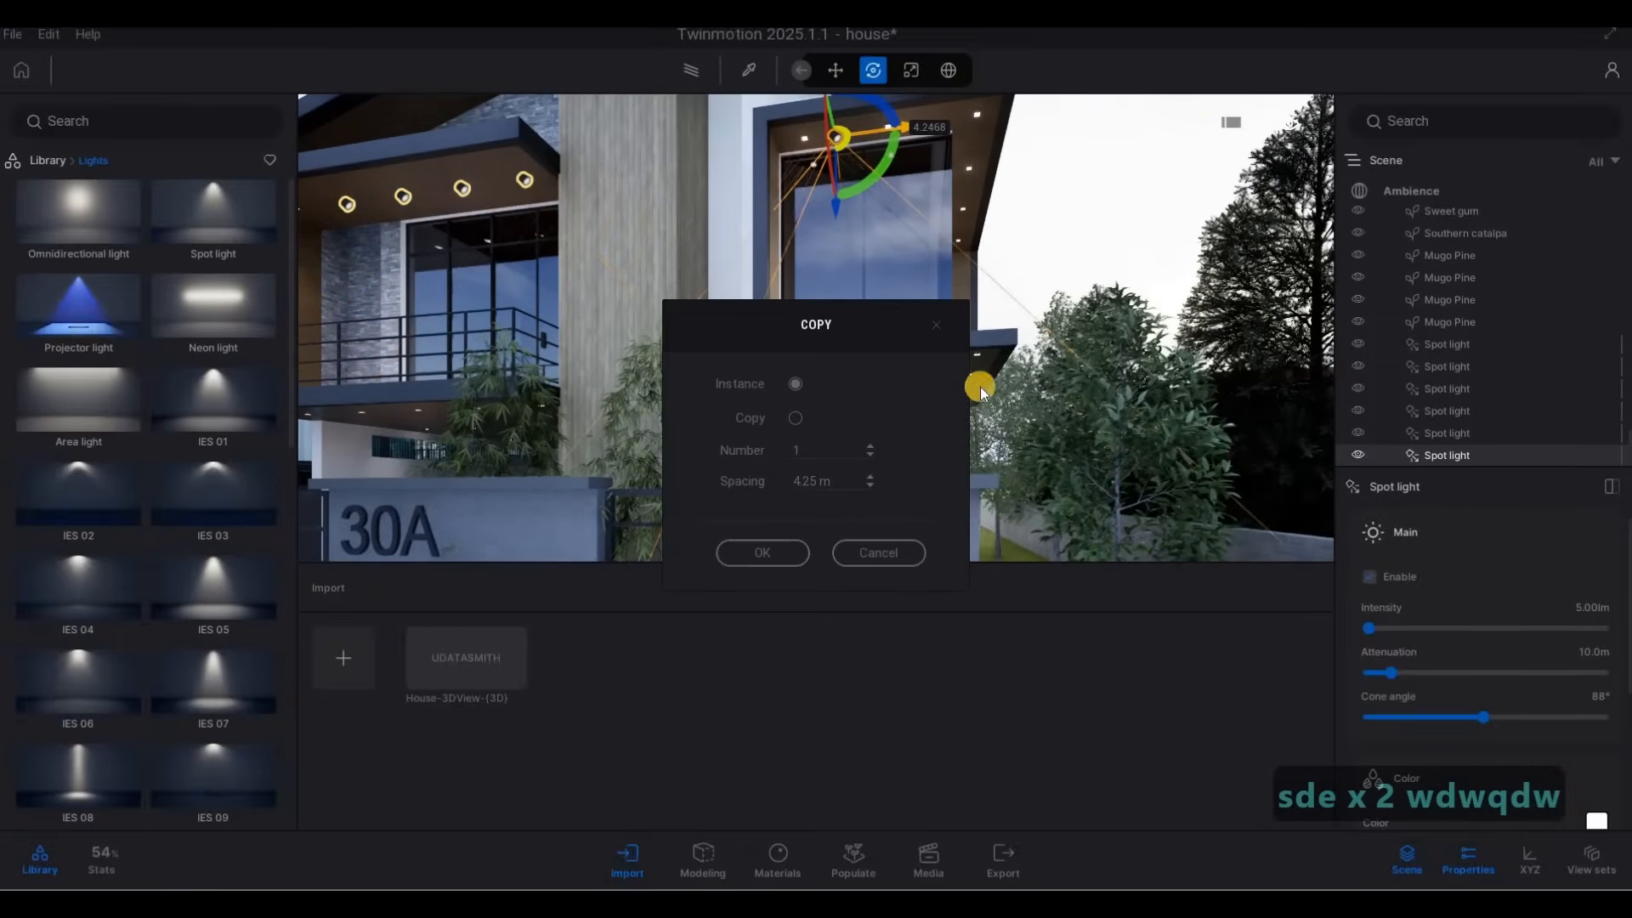
Align the copied spot light with the first ceiling fixture of the projecting upper window, beside its column-side wall.
key("w")
key("w")
key("w")
key("e")
key("q")
key("d")
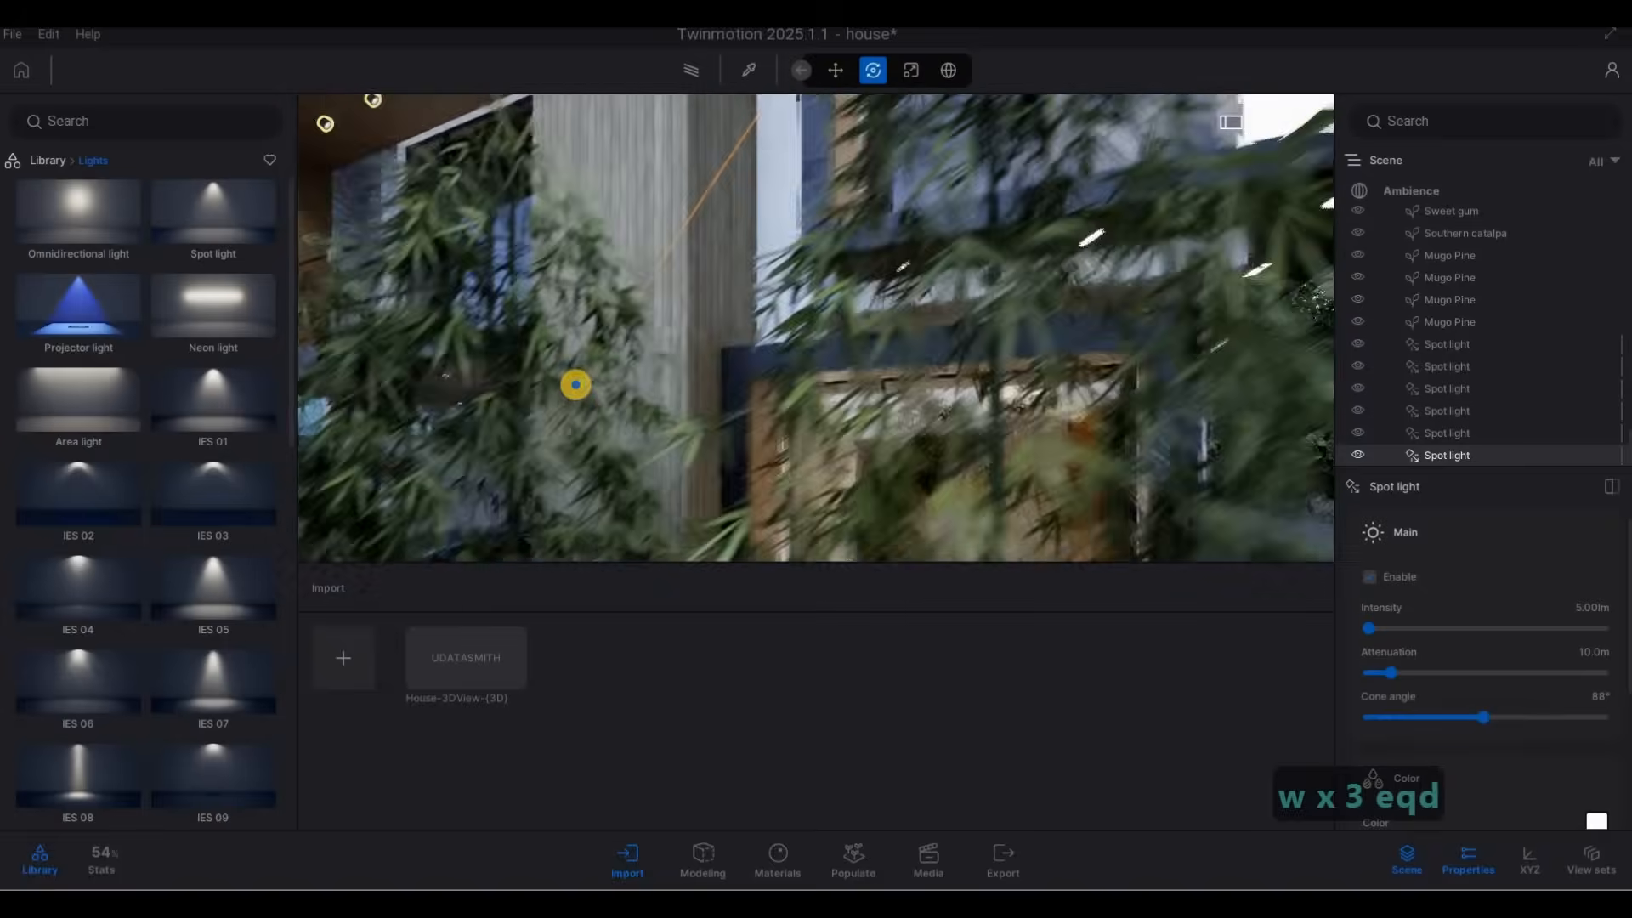
key("q")
key("q")
key("w")
key("a")
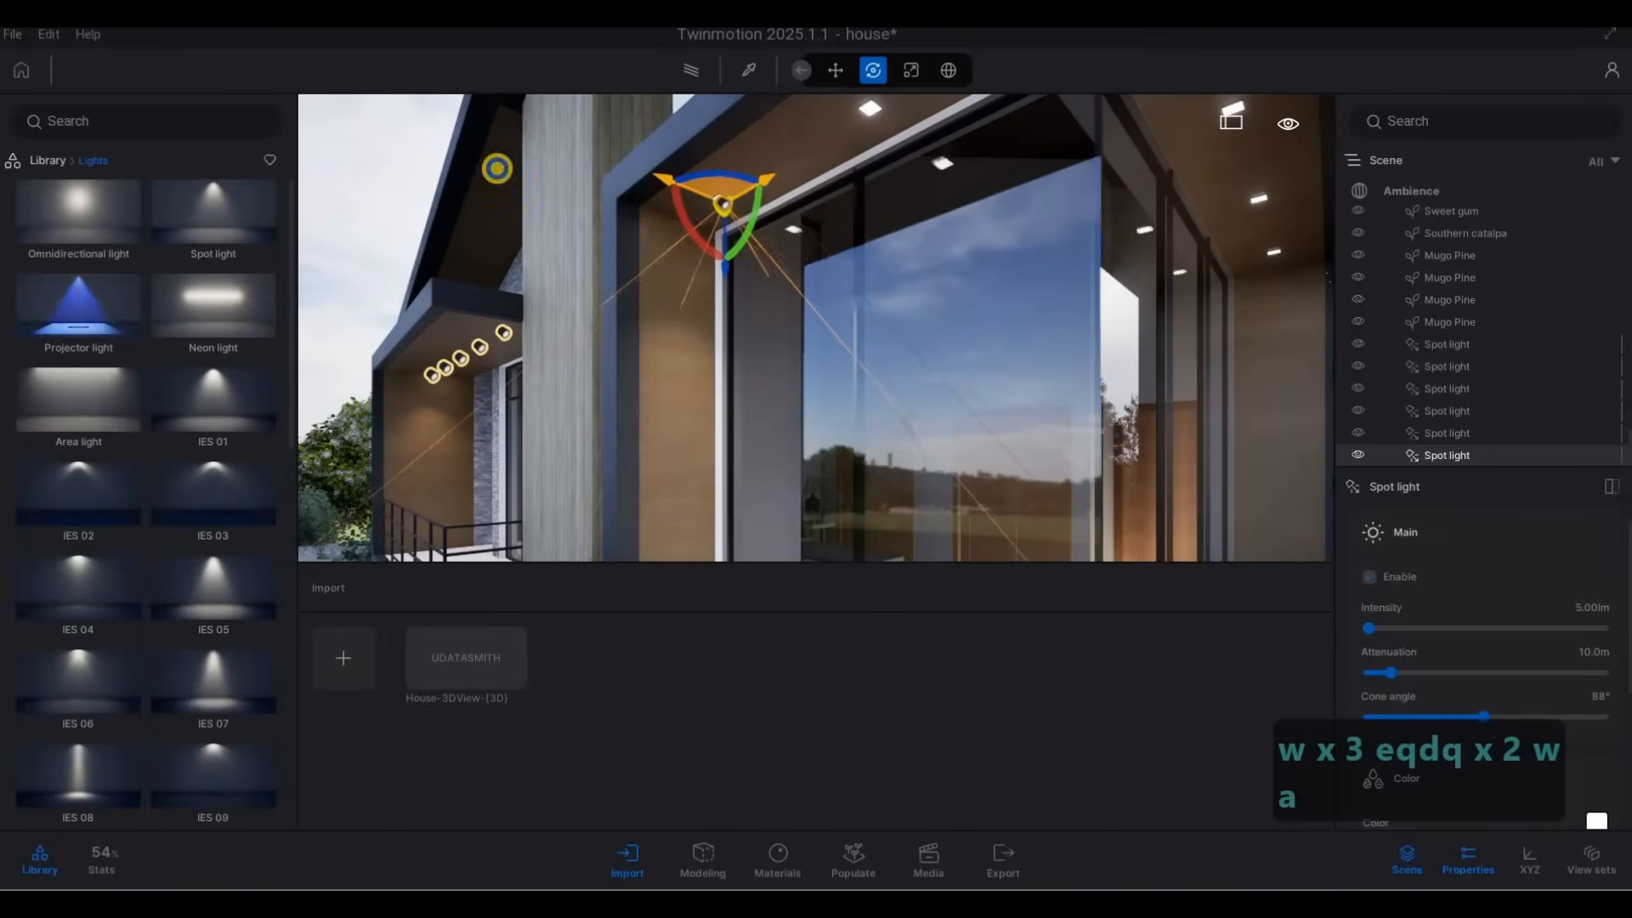
key("w")
key("s")
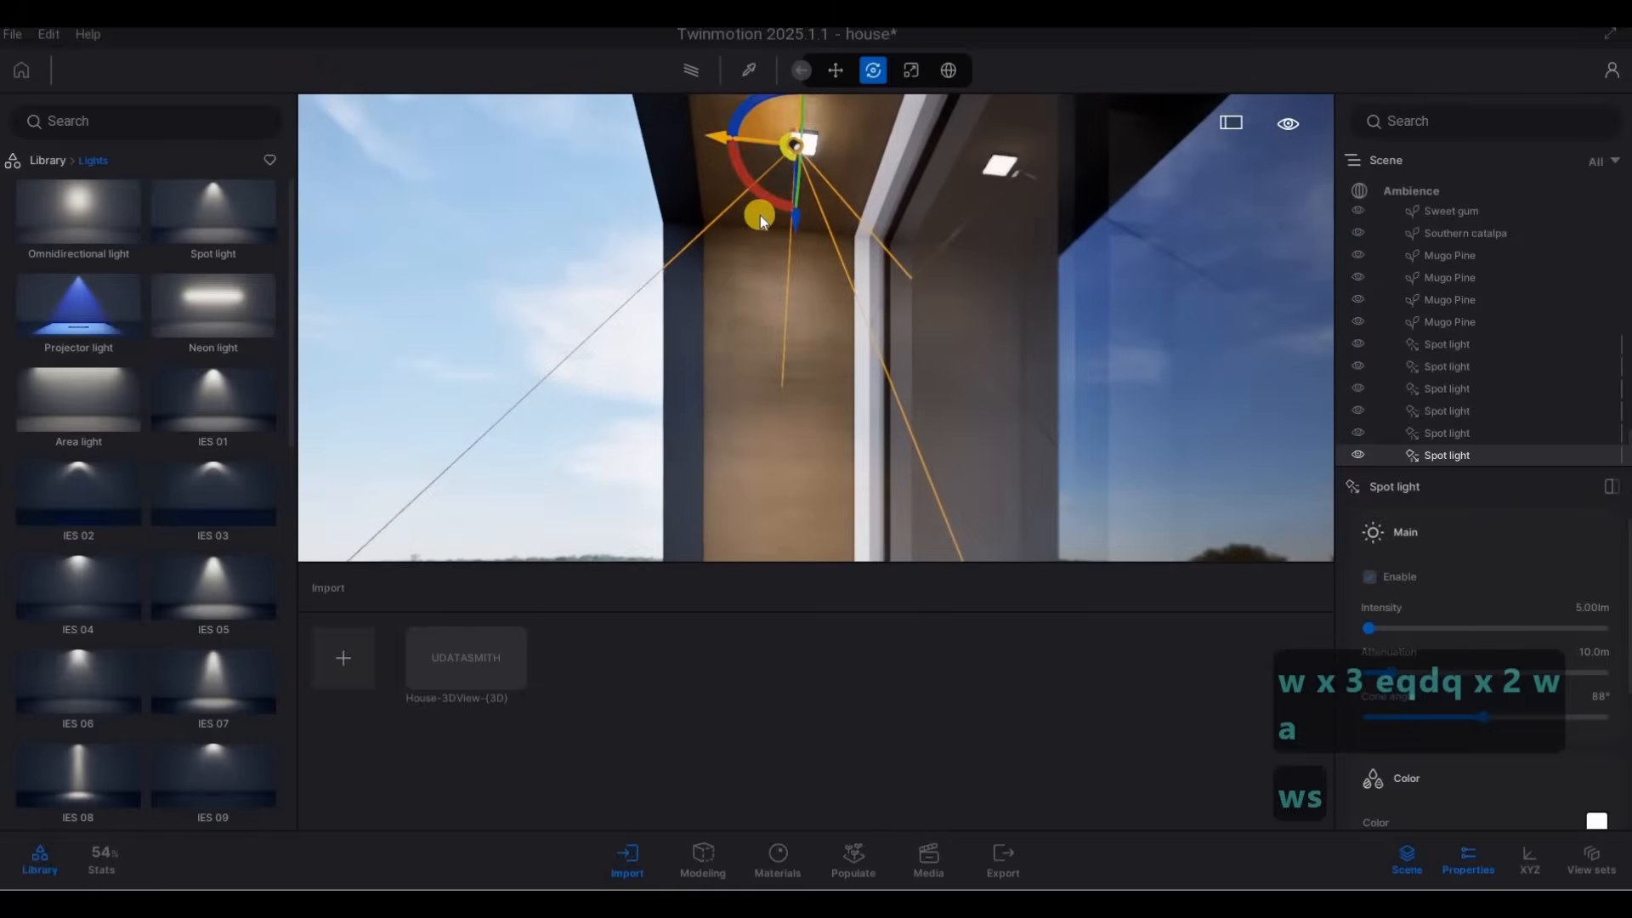
left_click_drag(714, 138, 725, 140)
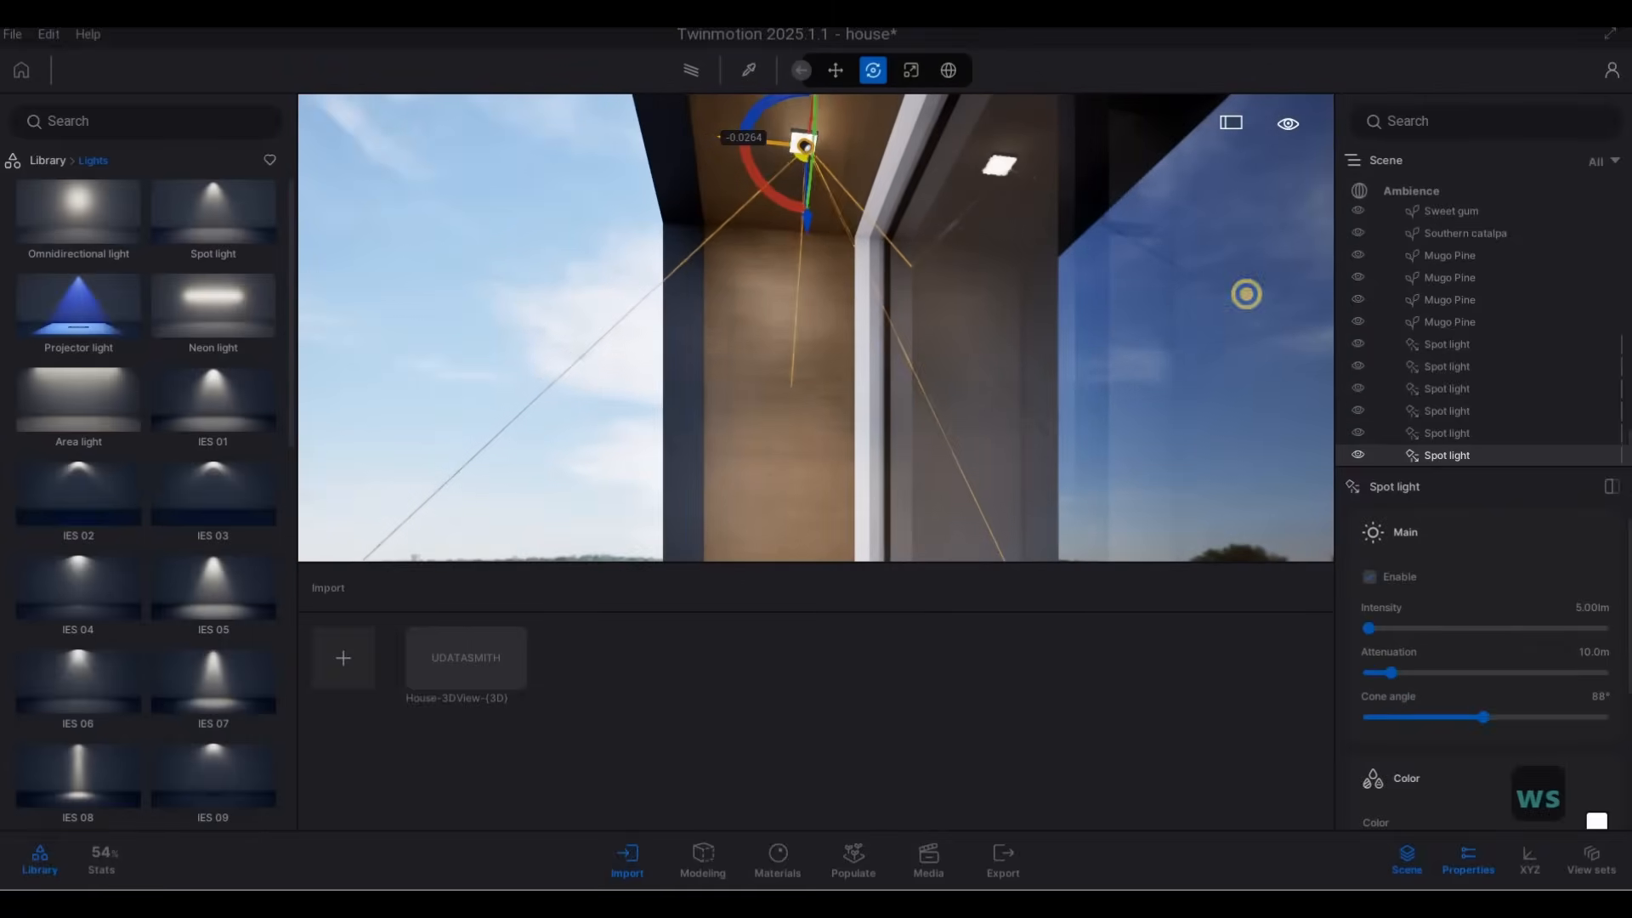
key("a")
key("w")
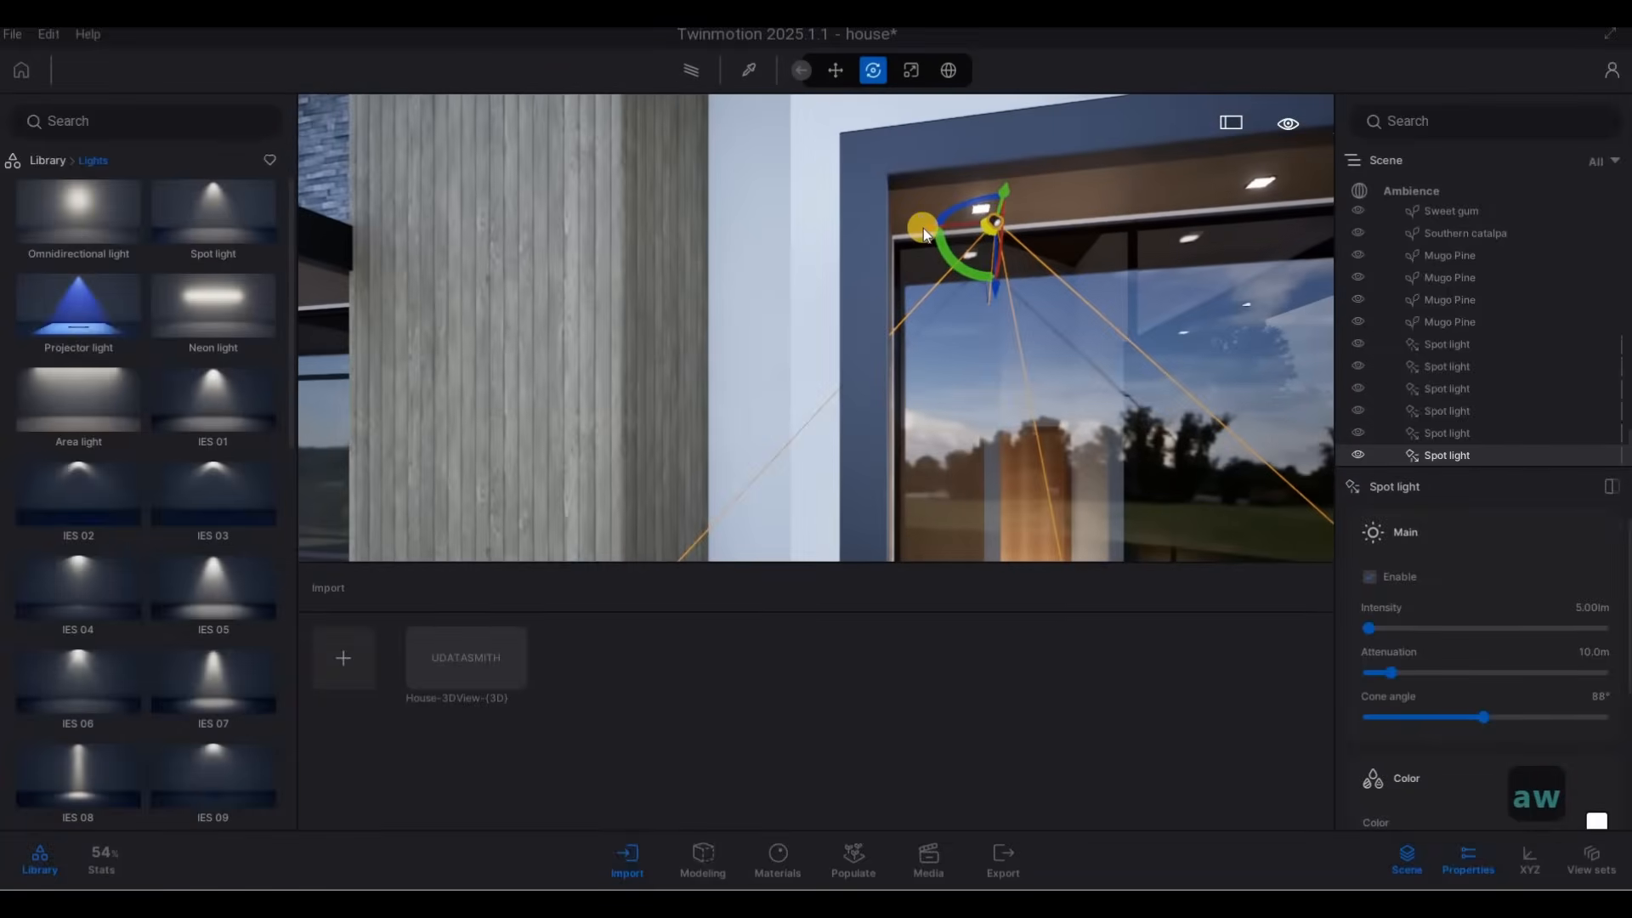
left_click_drag(901, 229, 914, 231)
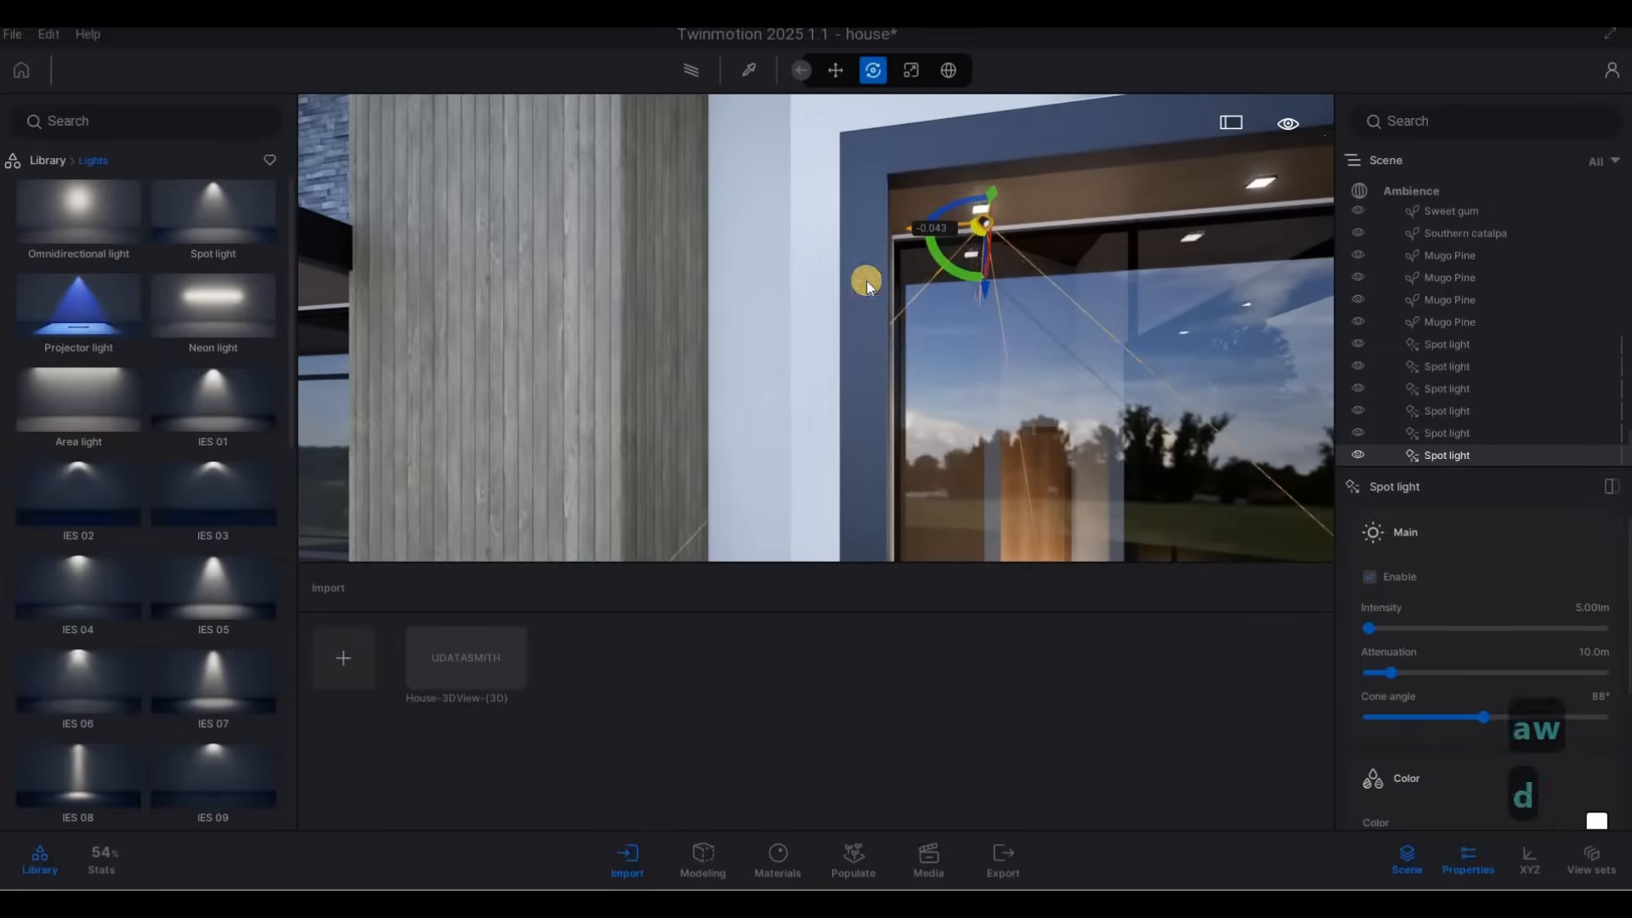
Copy the window spot light along the front row of fixtures as 2 instances spaced 1 m apart.
key("s")
key("e")
key("d")
key("q")
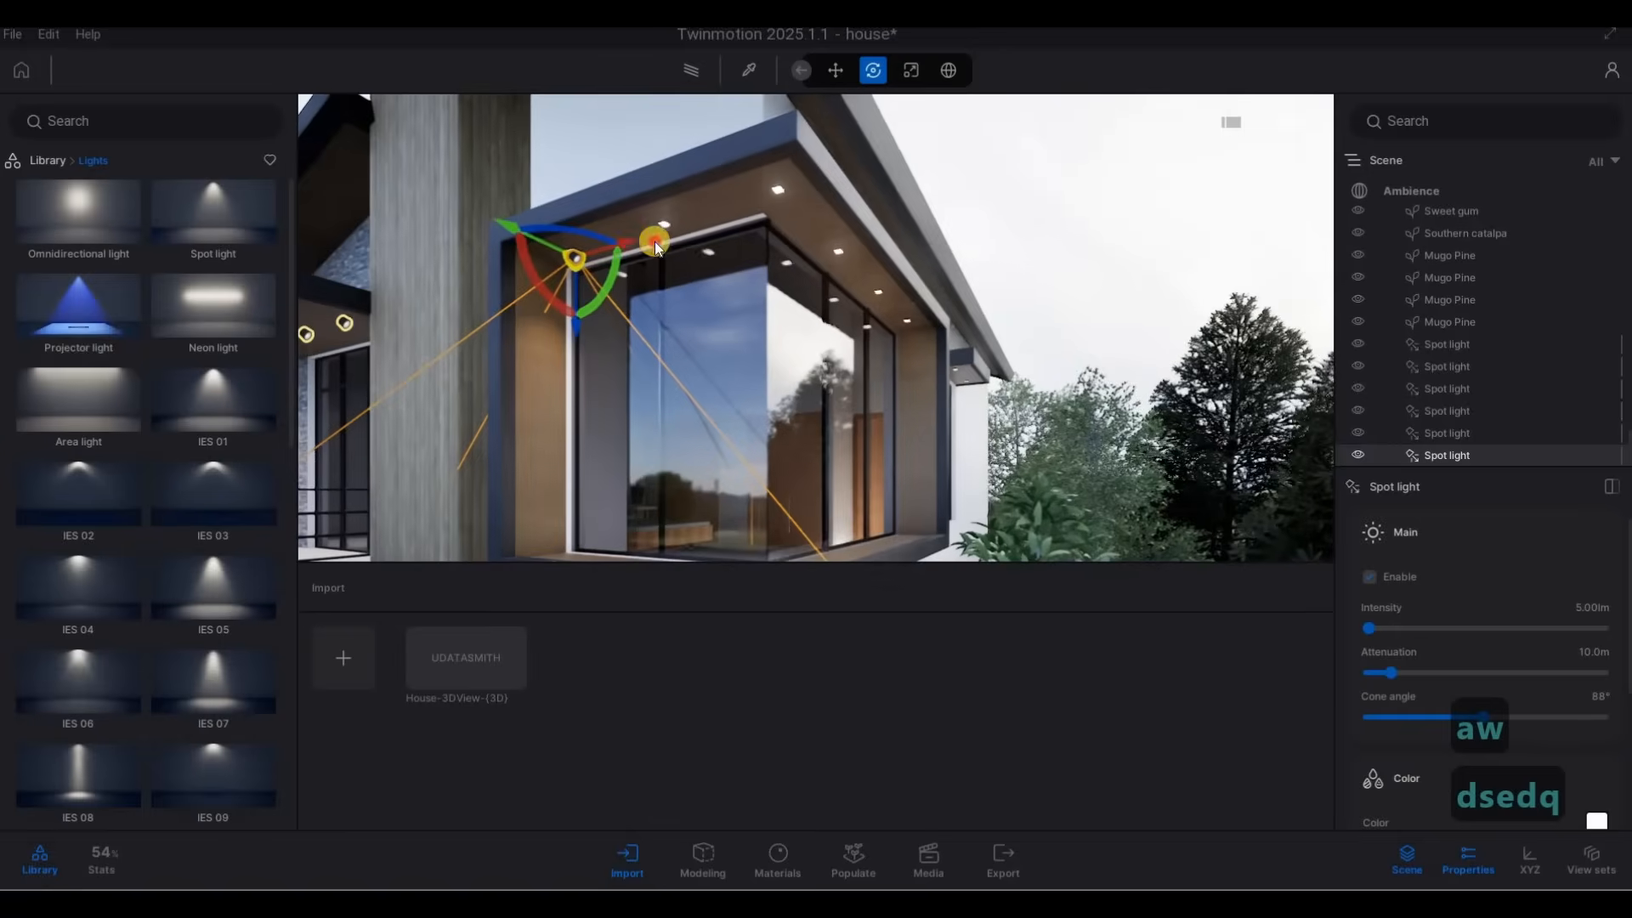
left_click_drag(654, 244, 729, 213, "alt")
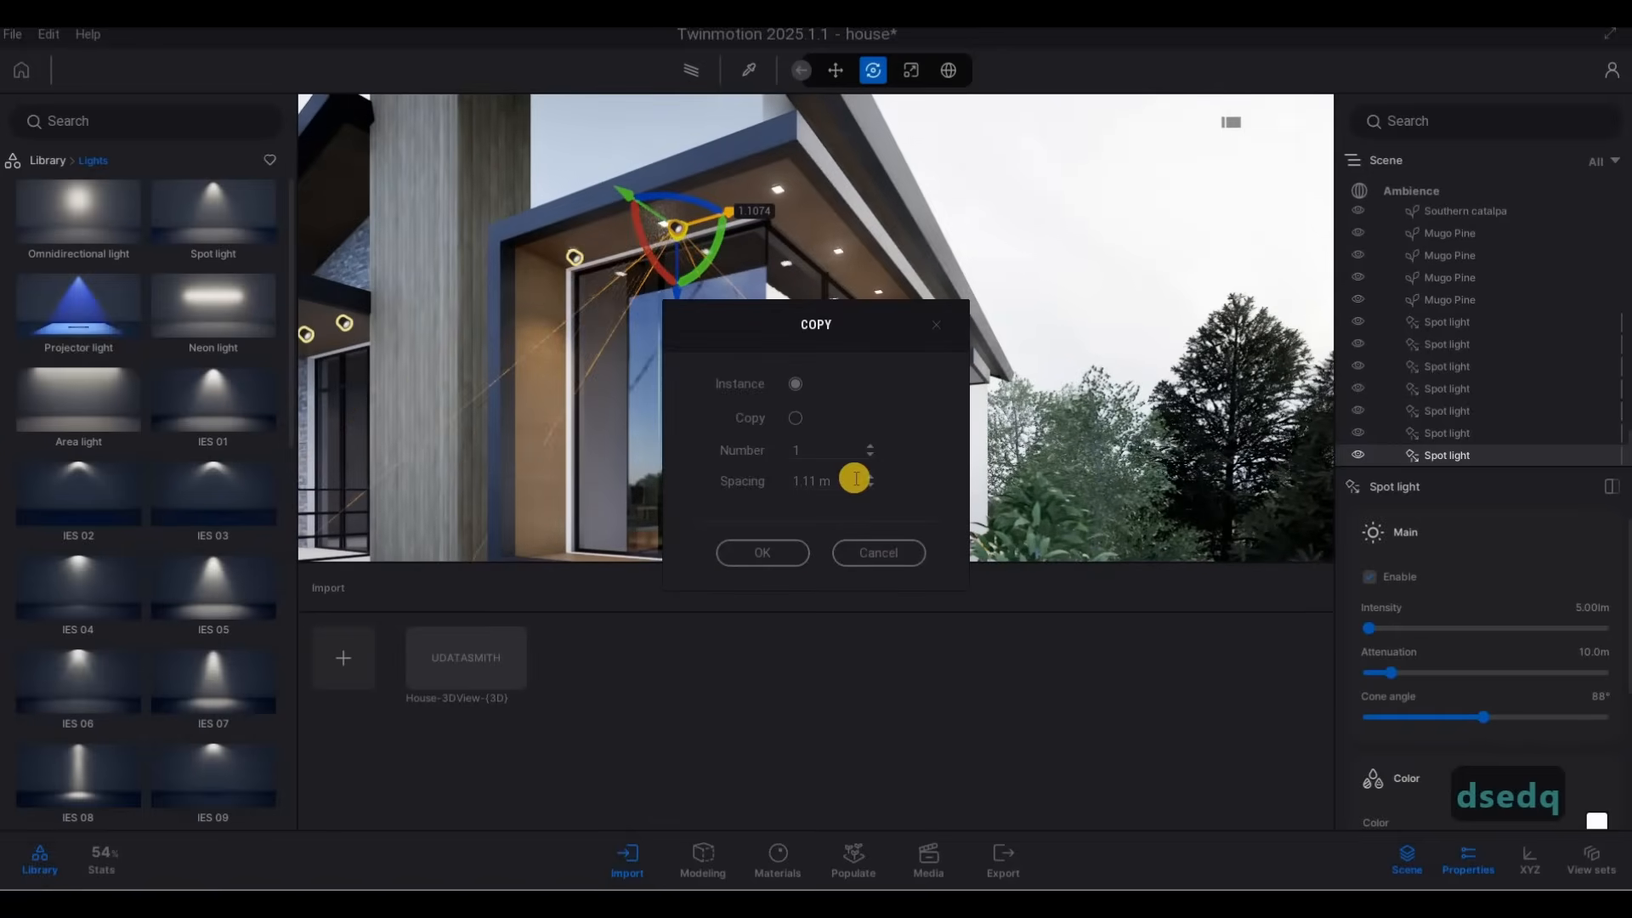
type("1")
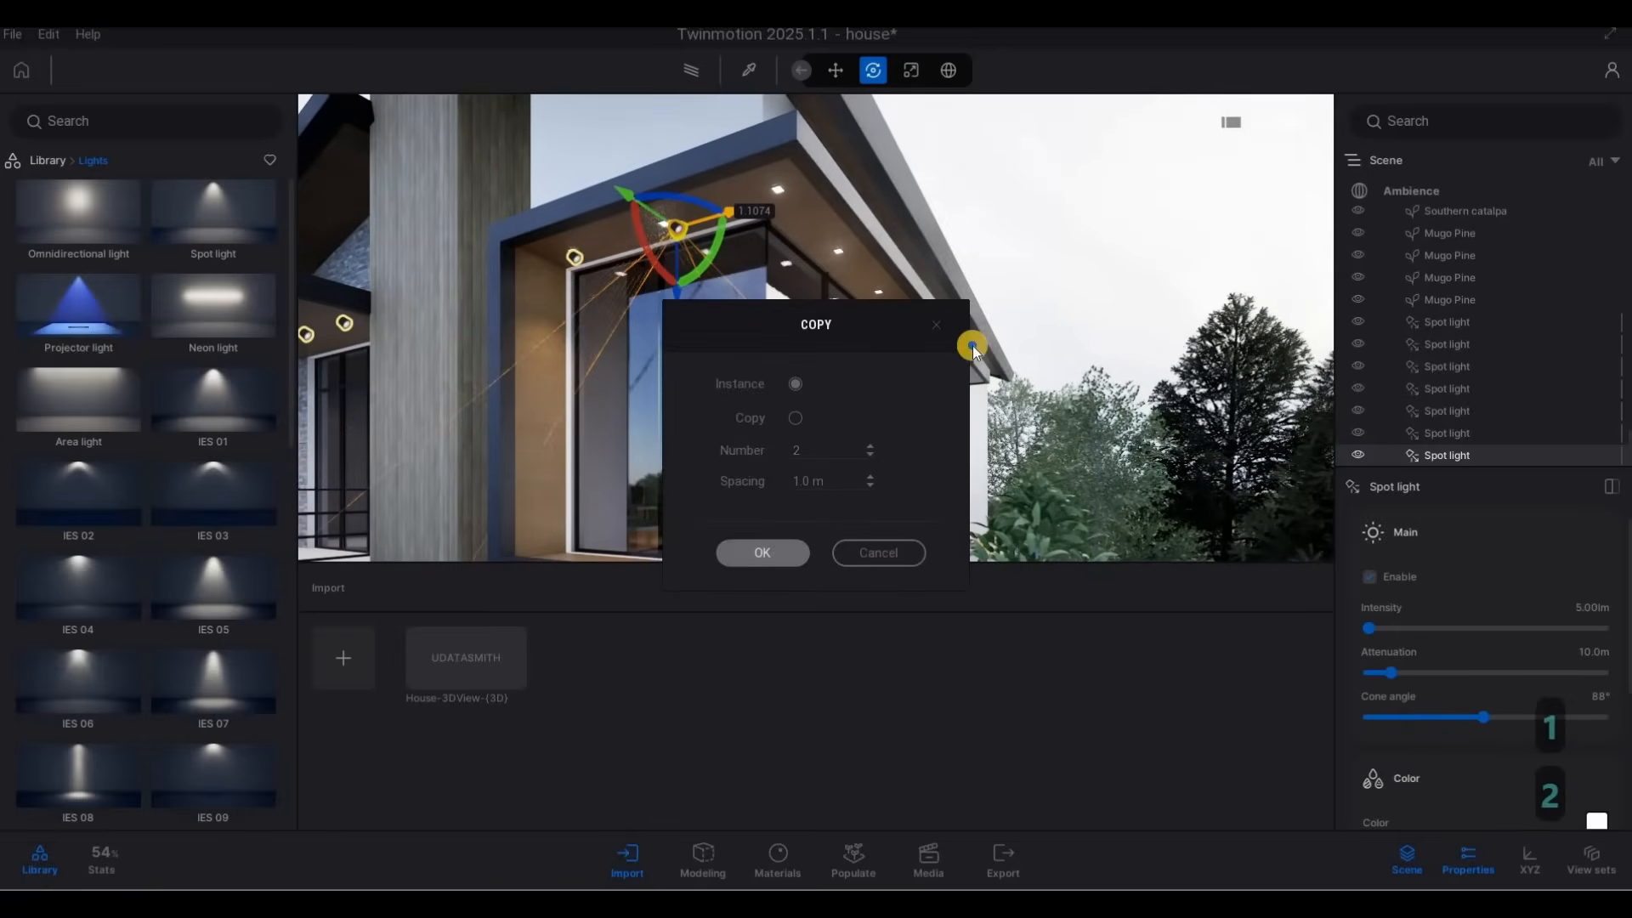
Copy the spot light at the window's outer corner along the side row of fixtures as 3 instances spaced 1 m apart.
key("d")
key("d")
key("d")
key("d")
key("d")
right_click_drag(972, 346, 679, 296)
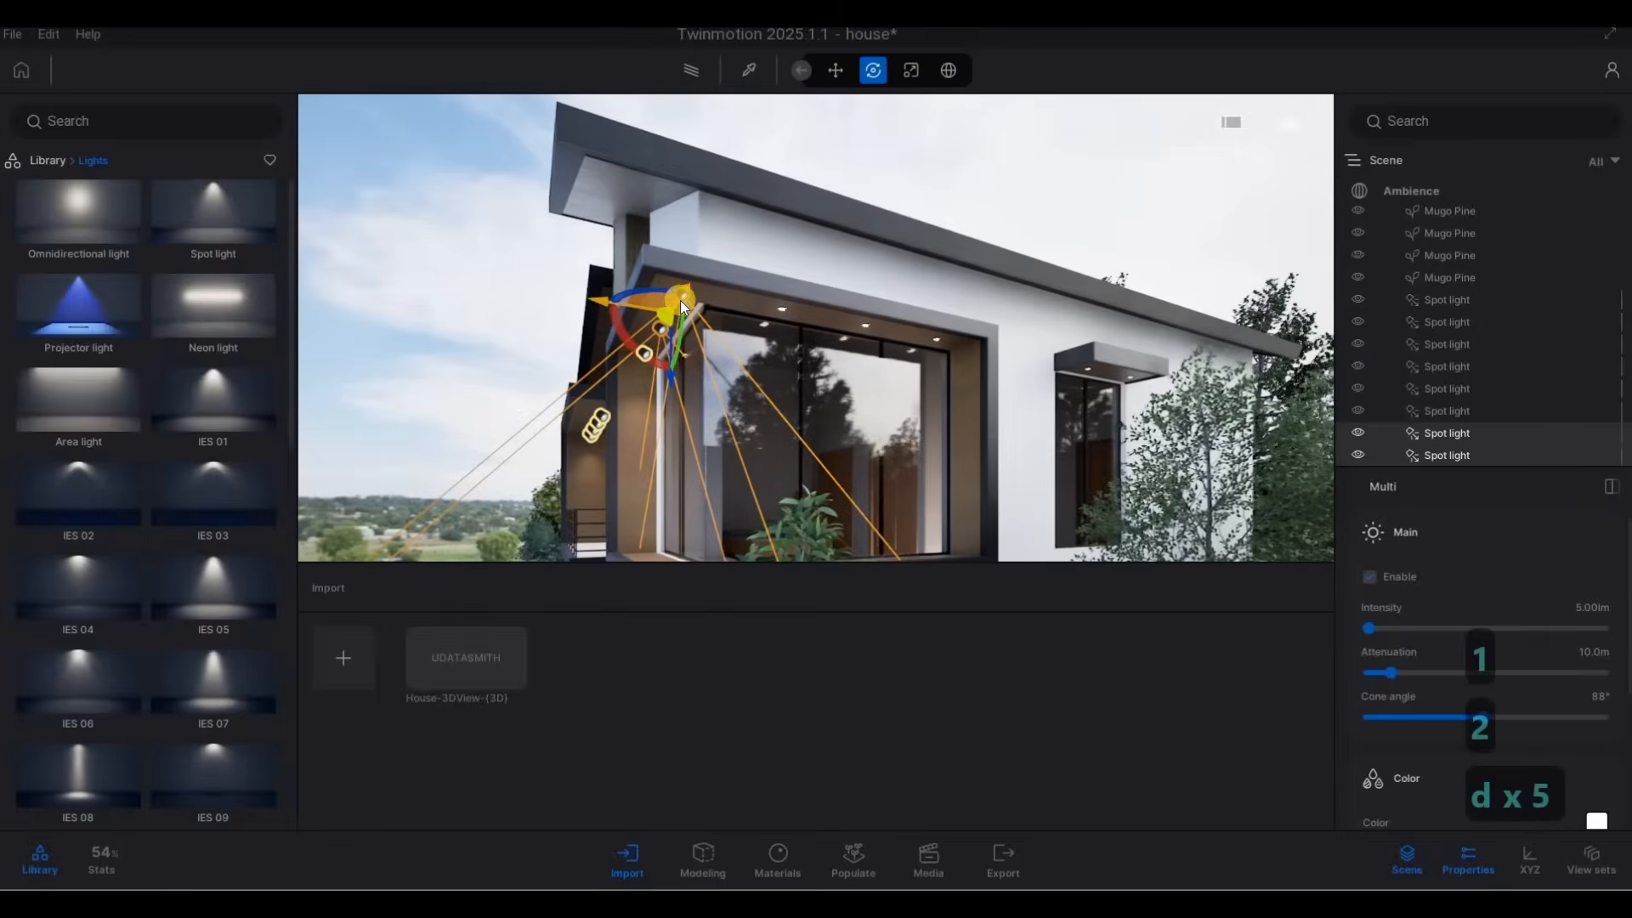
key("Escape")
key("Escape")
left_click(614, 289)
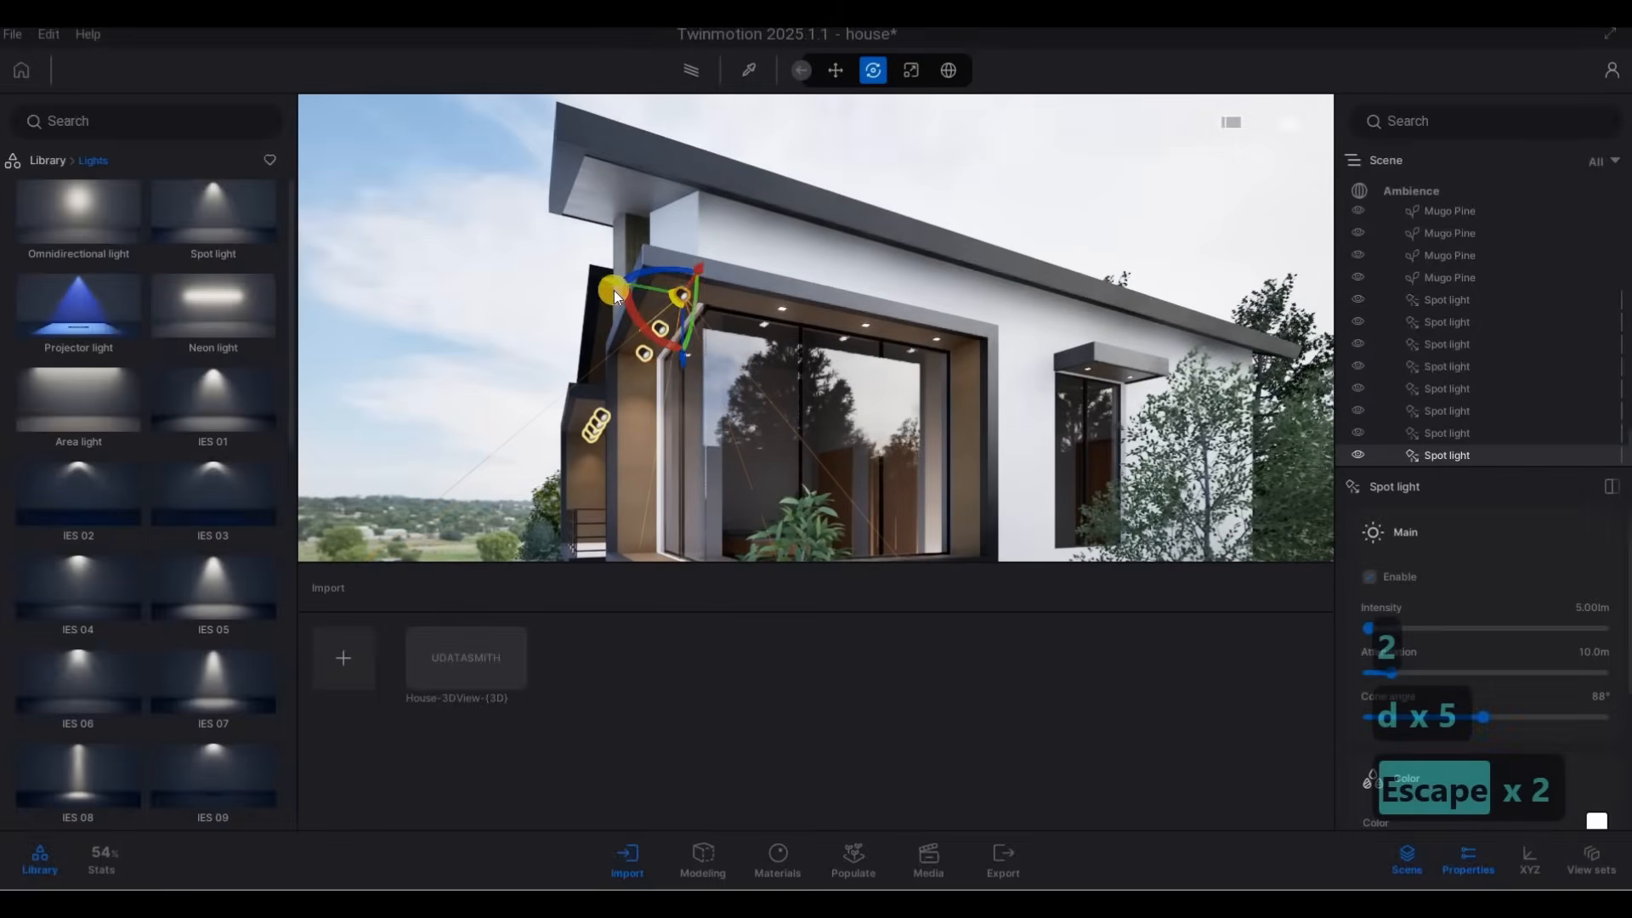
left_click_drag(610, 282, 773, 455)
type("1")
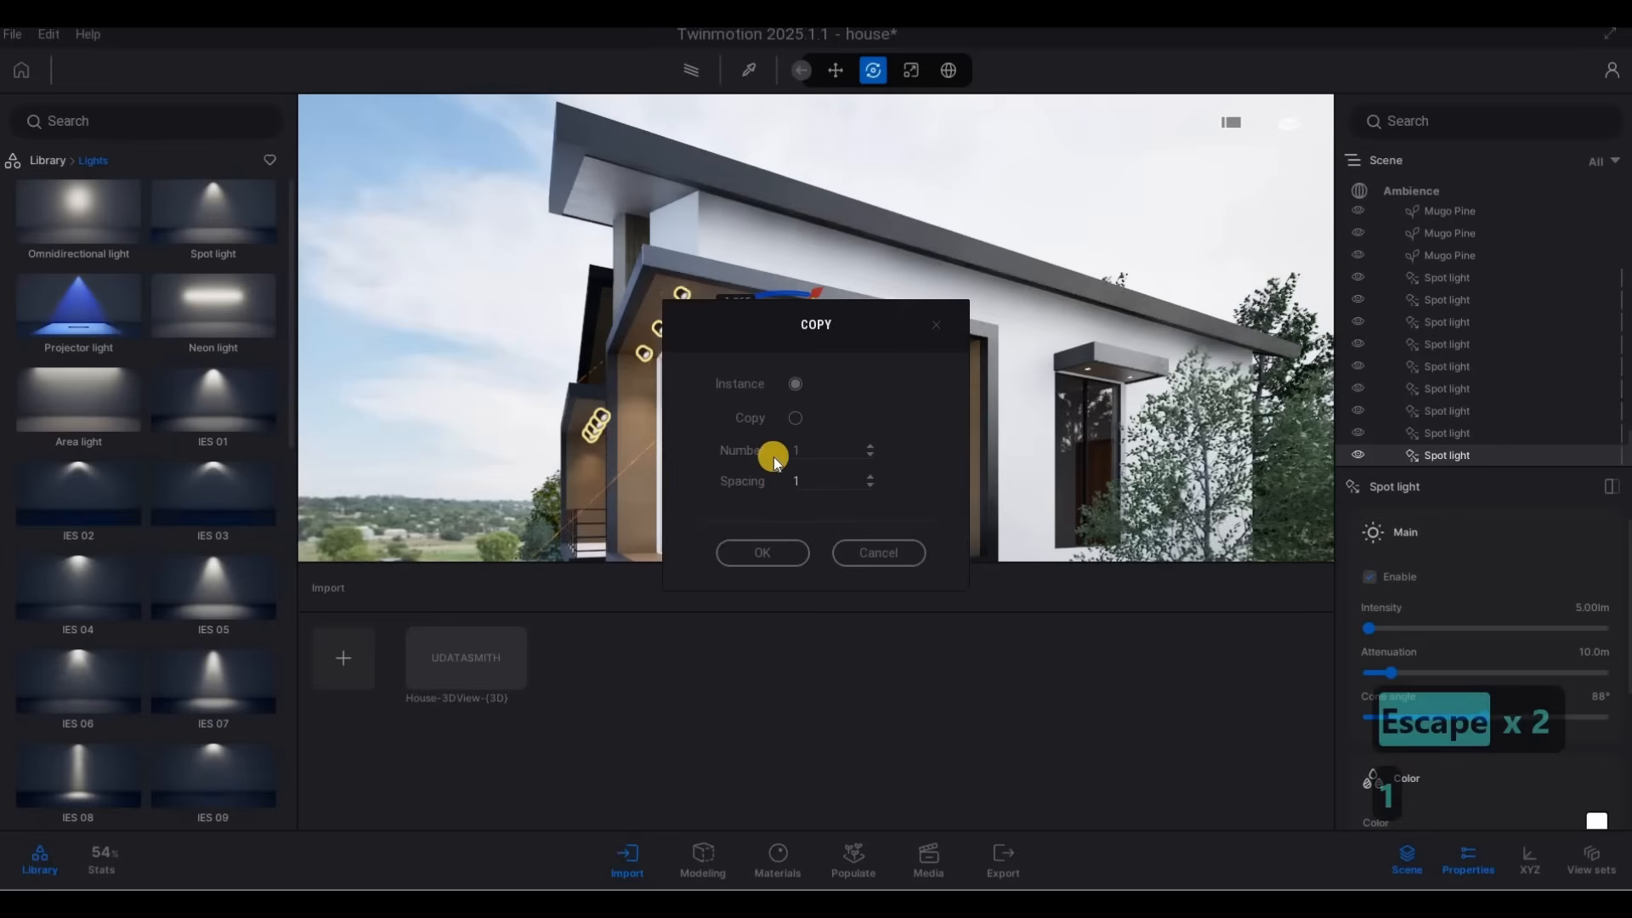
left_click(762, 552)
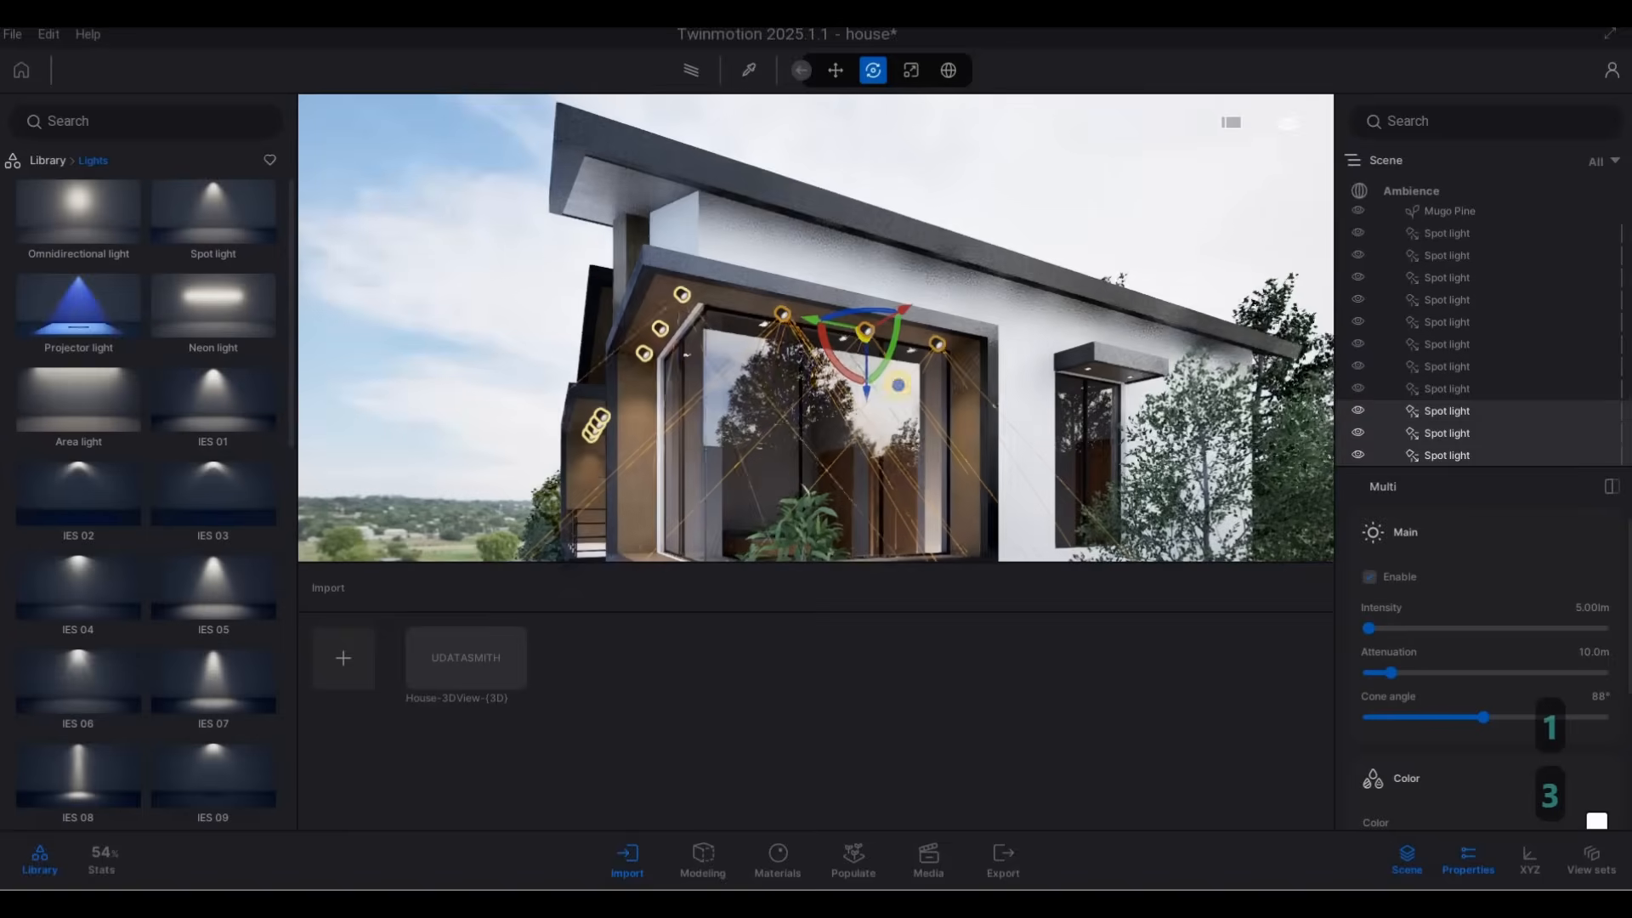
Select all six spot lights of the projecting upper window and copy them as 1 instance about 2.74 m straight down.
key("a")
key("a")
key("a")
key("a")
key("a")
key("a")
key("a")
key("a")
right_click_drag(1220, 429, 800, 376)
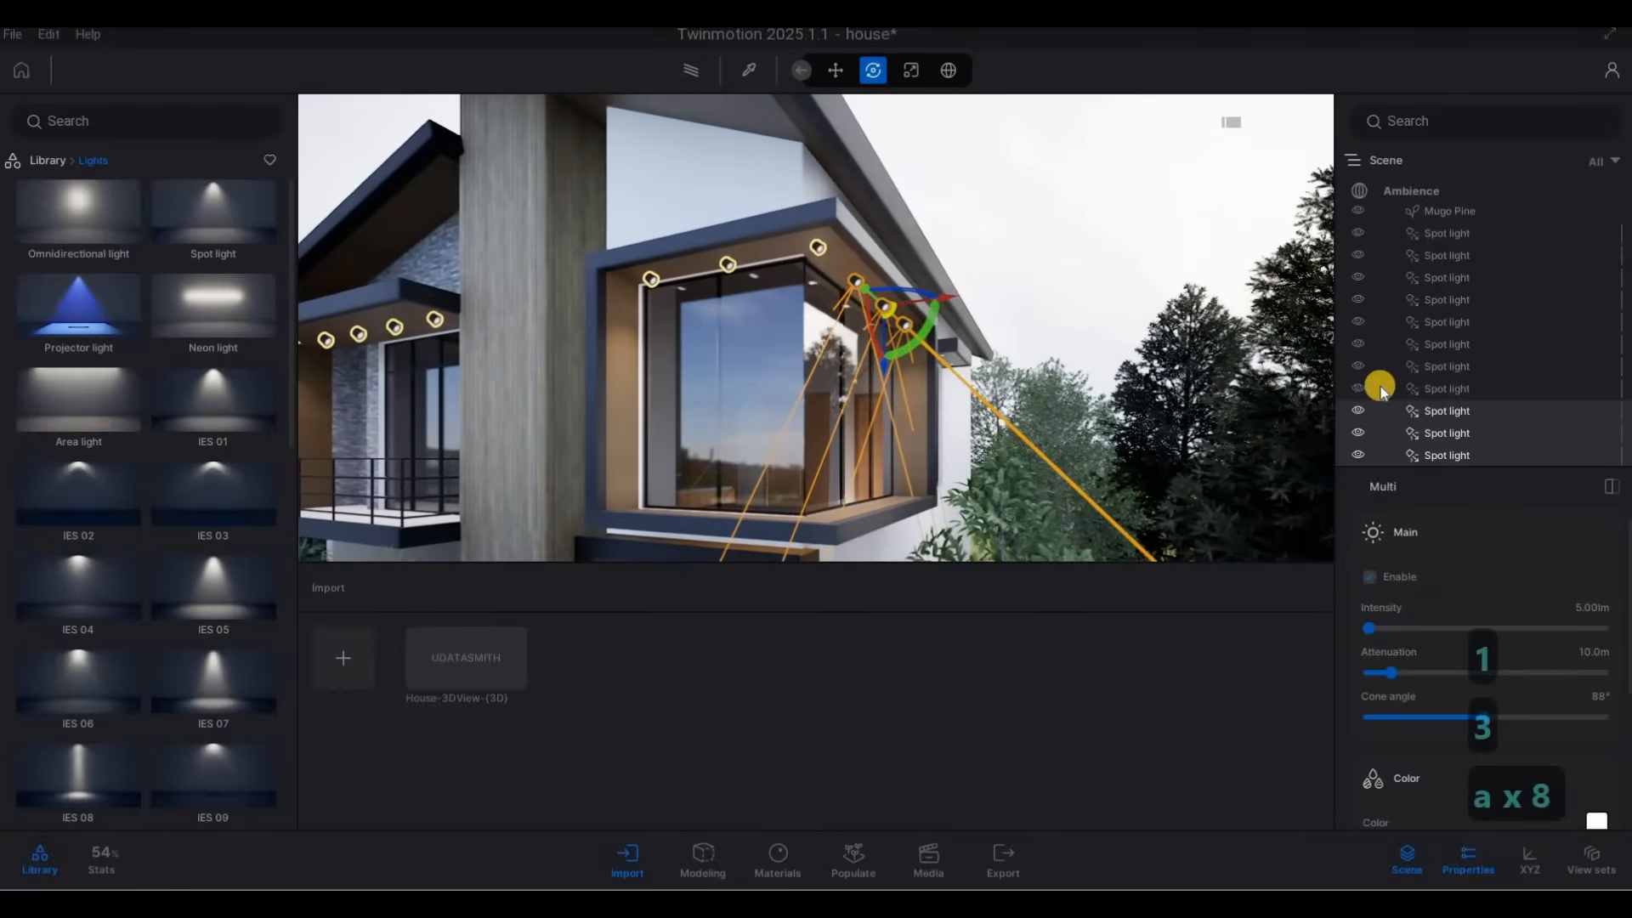
left_click(1455, 350, "ctrl")
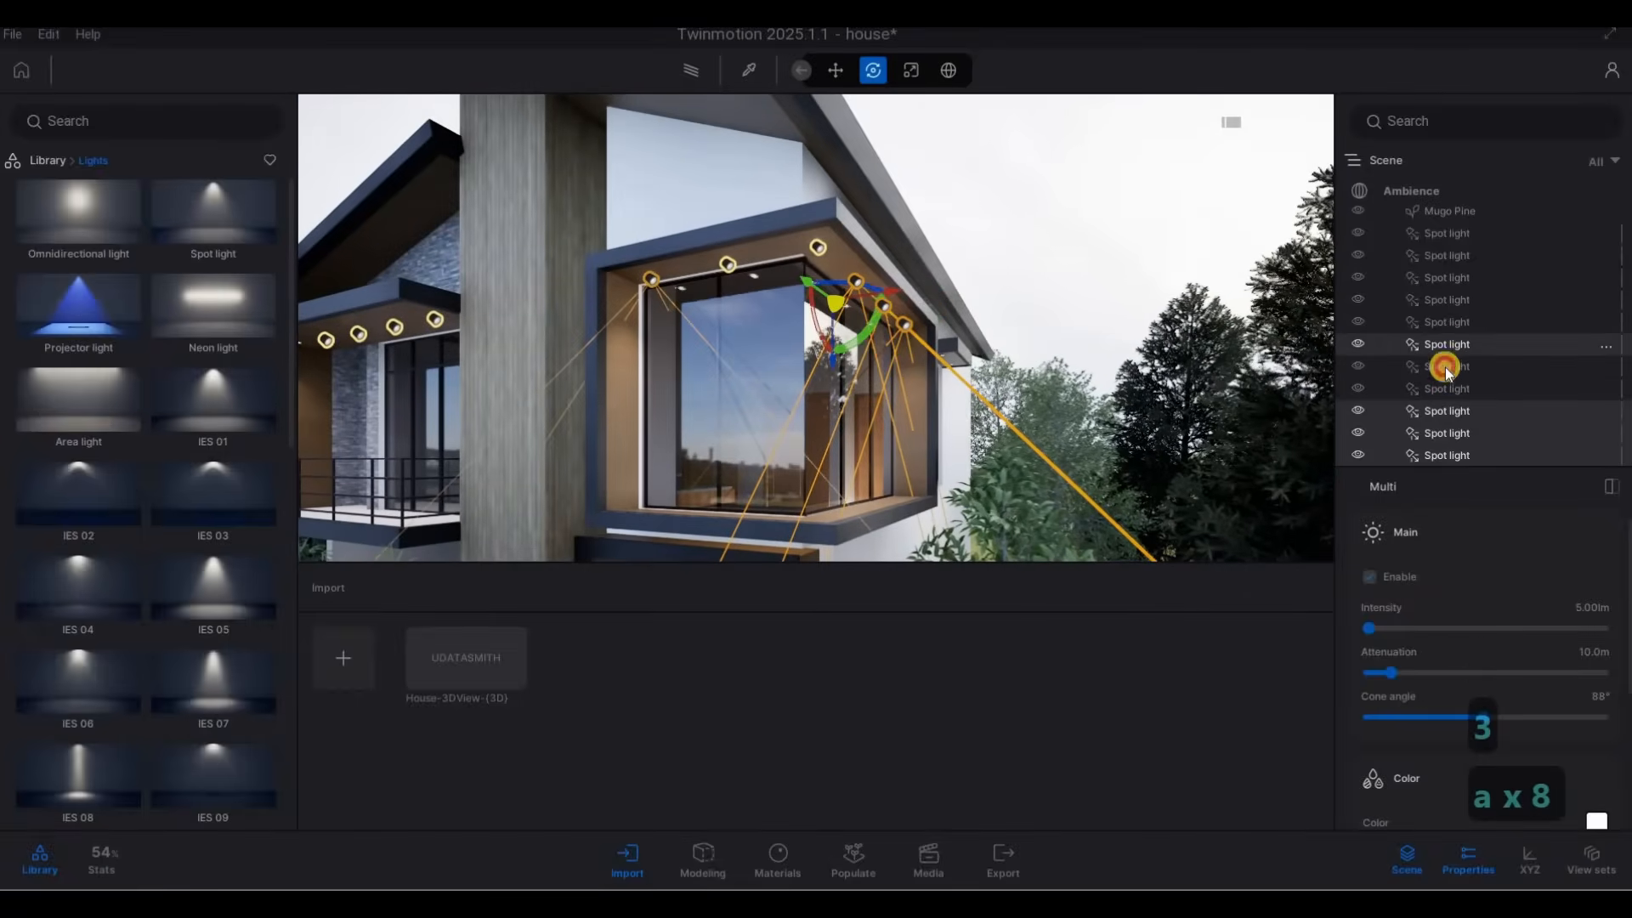
left_click(1447, 371, "ctrl")
left_click(1447, 396, "ctrl")
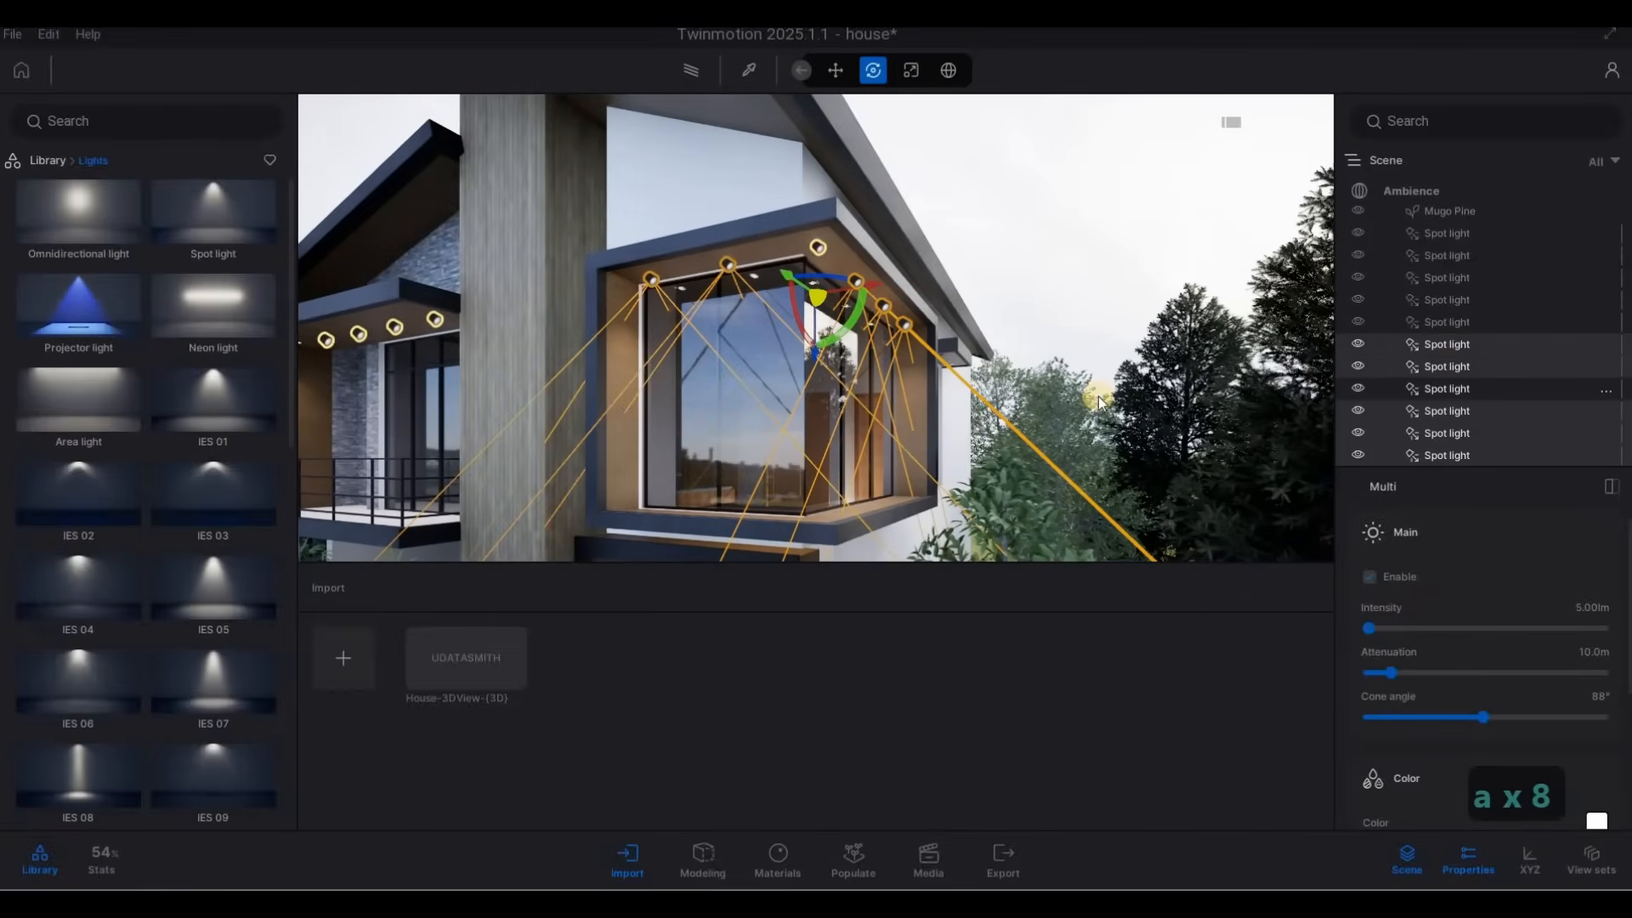
key("s")
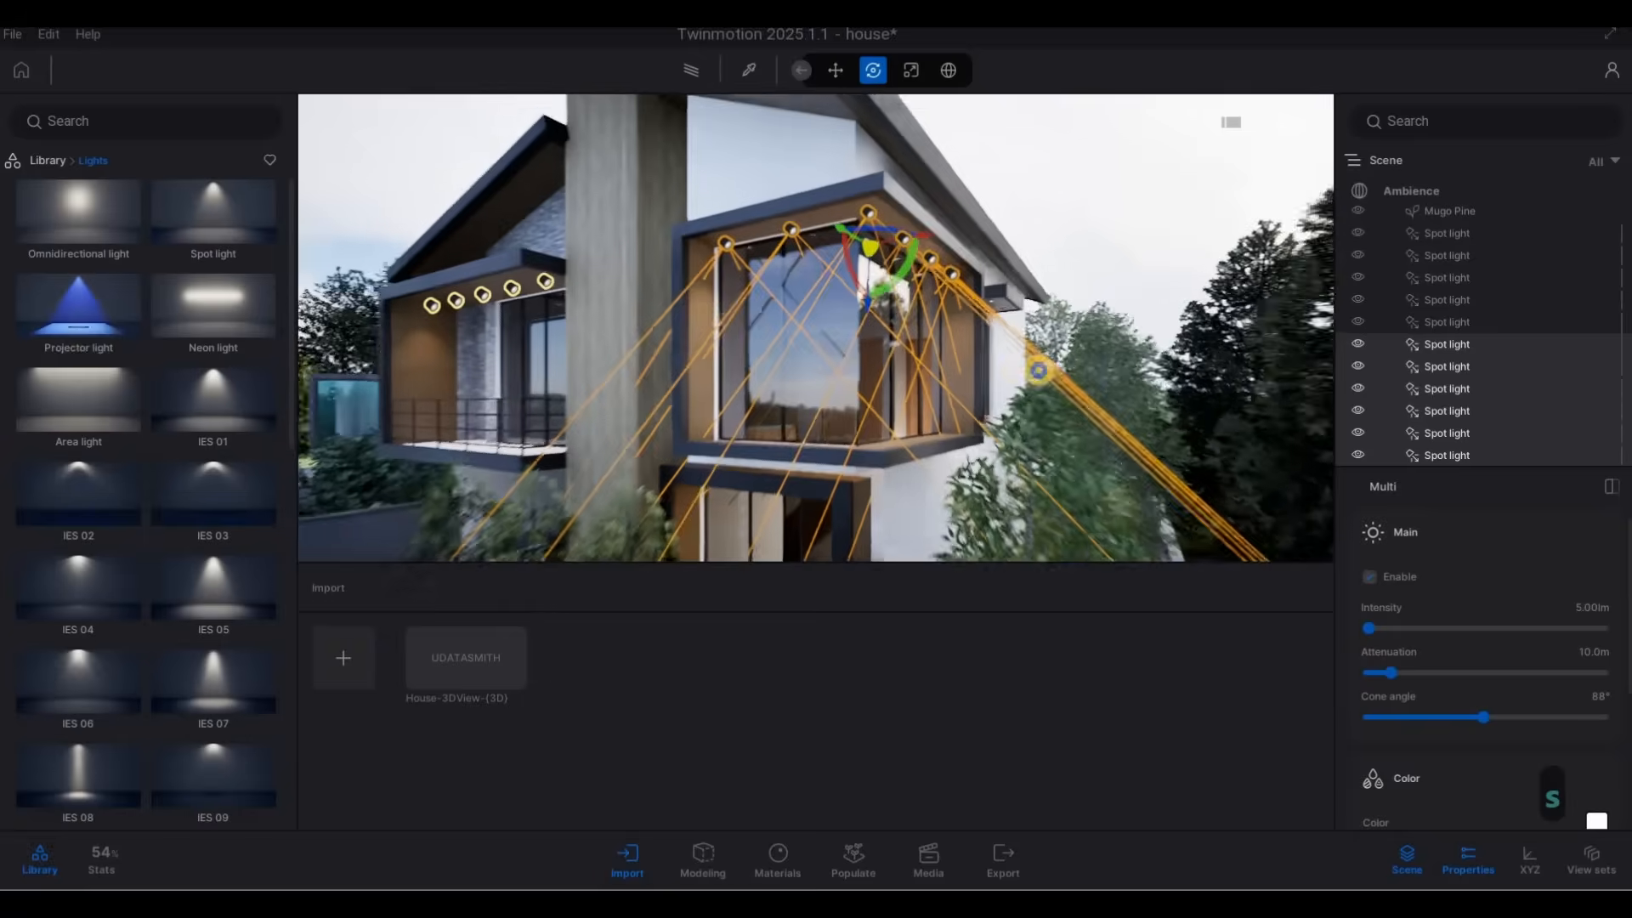
key("e")
key("a")
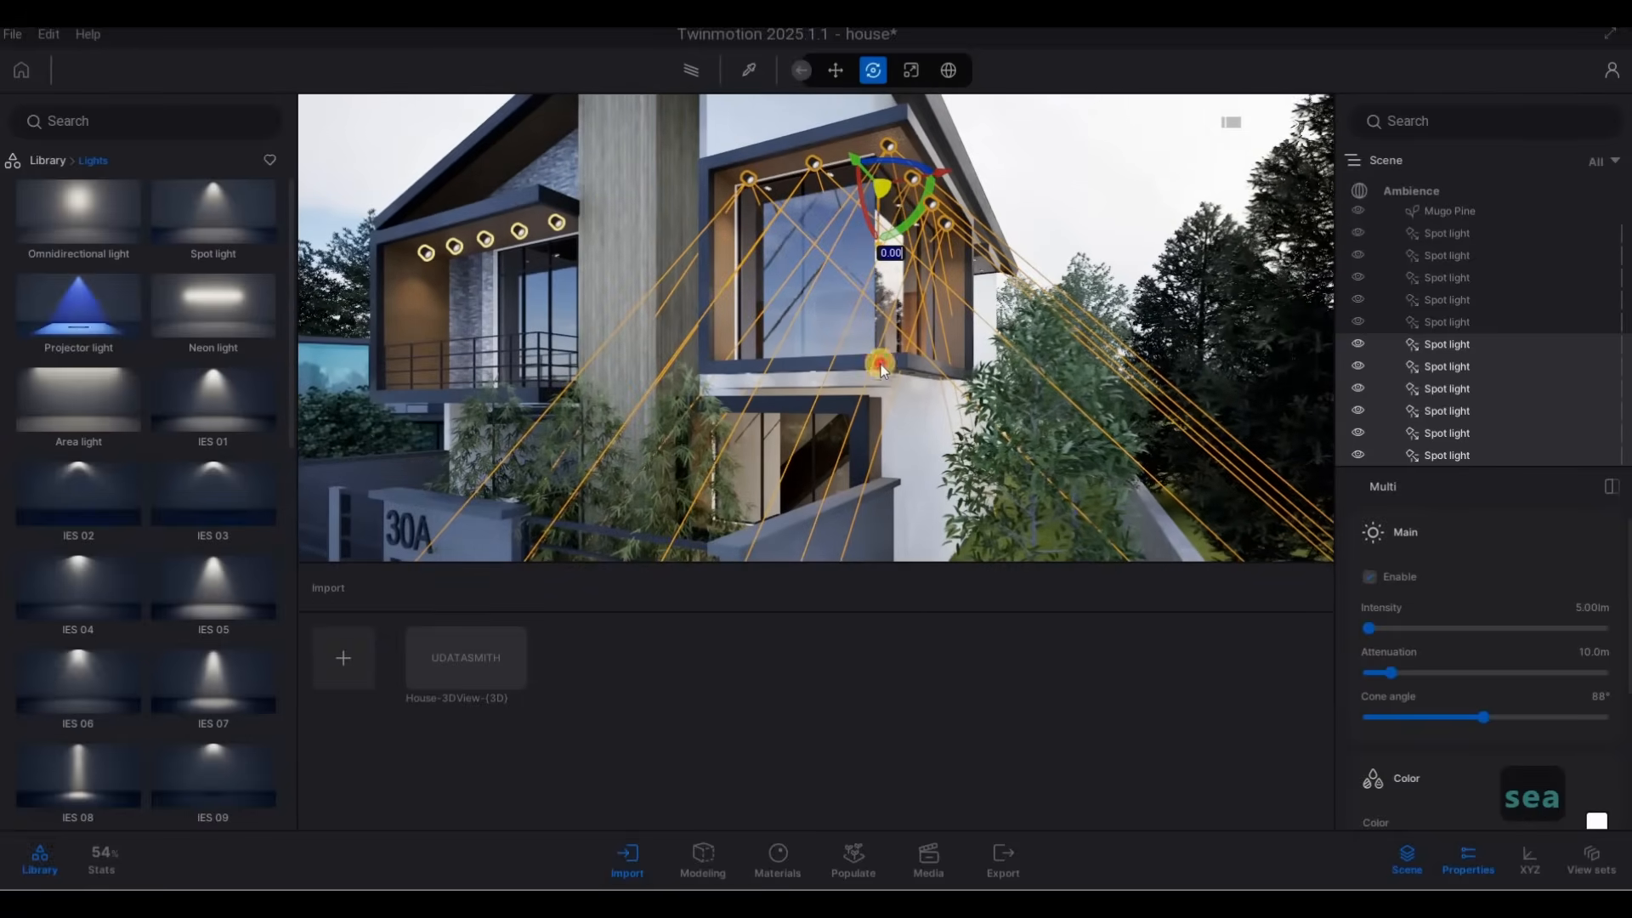
left_click_drag(880, 363, 872, 452)
left_click(760, 551)
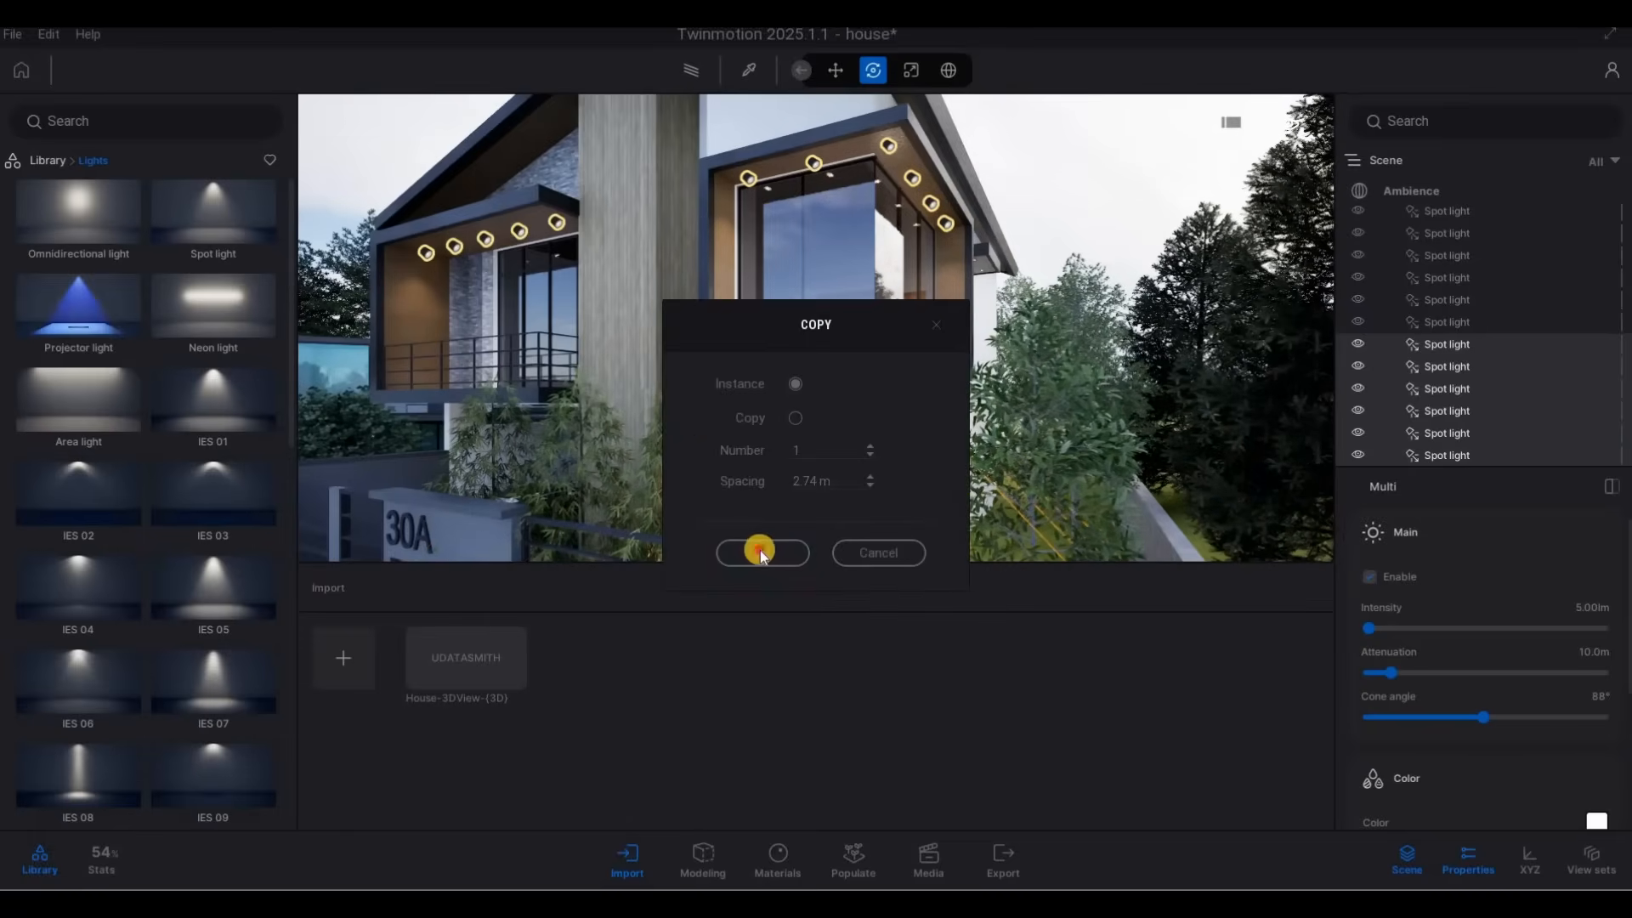
Copy the balcony's second spot light from the wood-clad column straight down to the carport ceiling as 1 instance.
key("a")
key("e")
key("w")
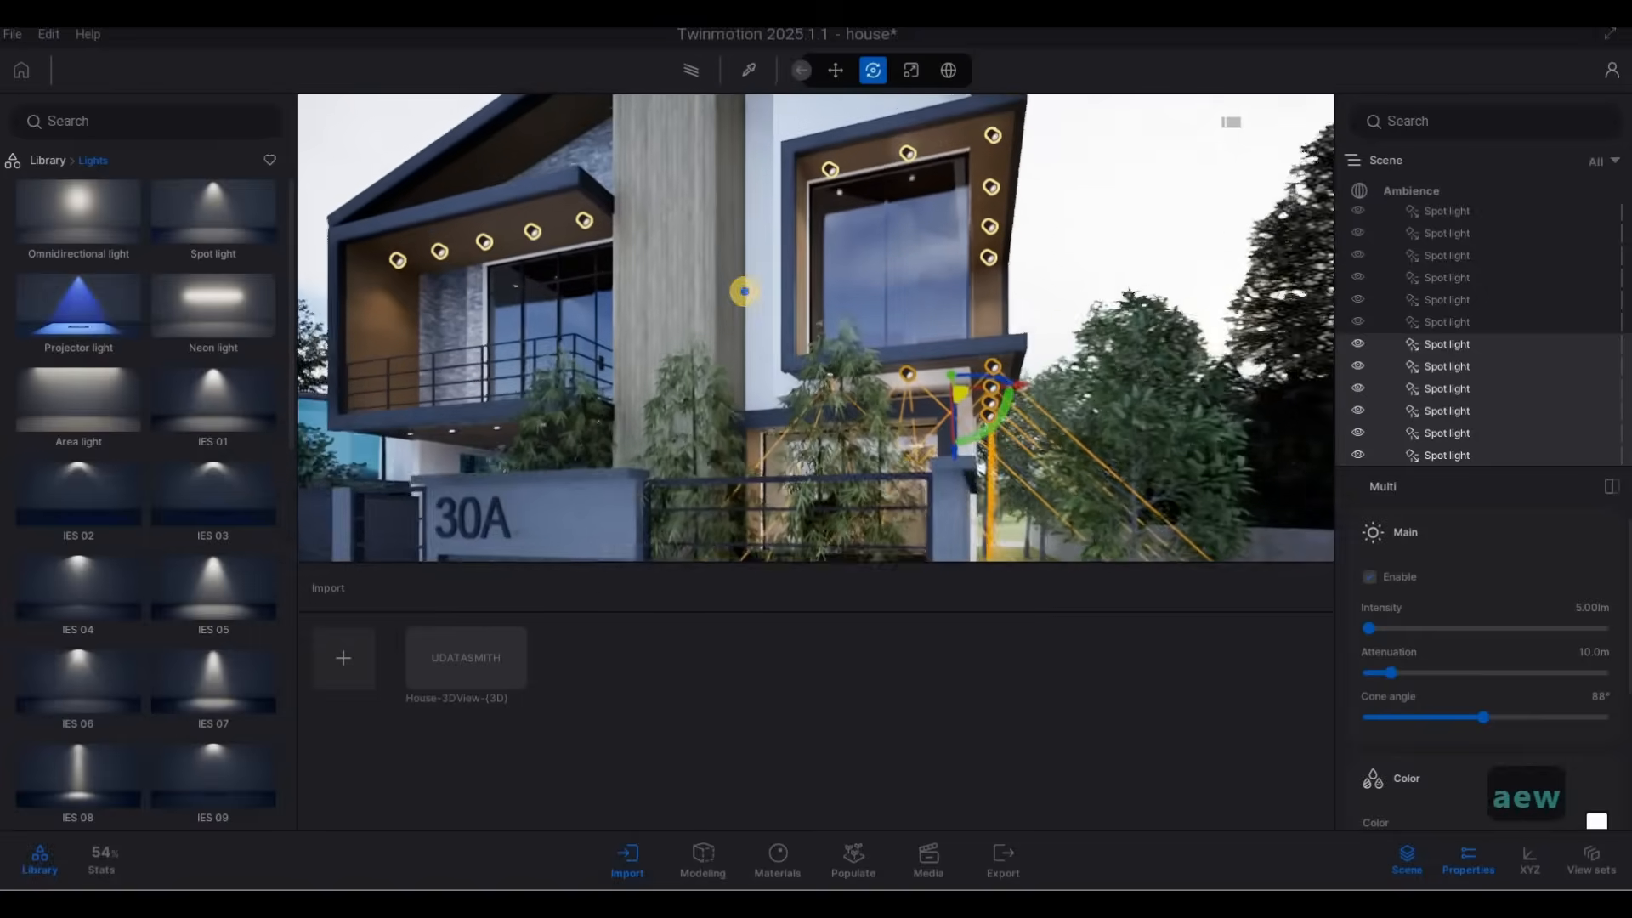
key("d")
key("d")
key("d")
key("d")
key("d")
key("d")
key("d")
key("a")
key("a")
key("a")
key("a")
key("a")
key("a")
key("a")
key("a")
key("a")
key("a")
key("a")
key("a")
key("a")
key("a")
key("a")
key("a")
key("a")
key("a")
key("a")
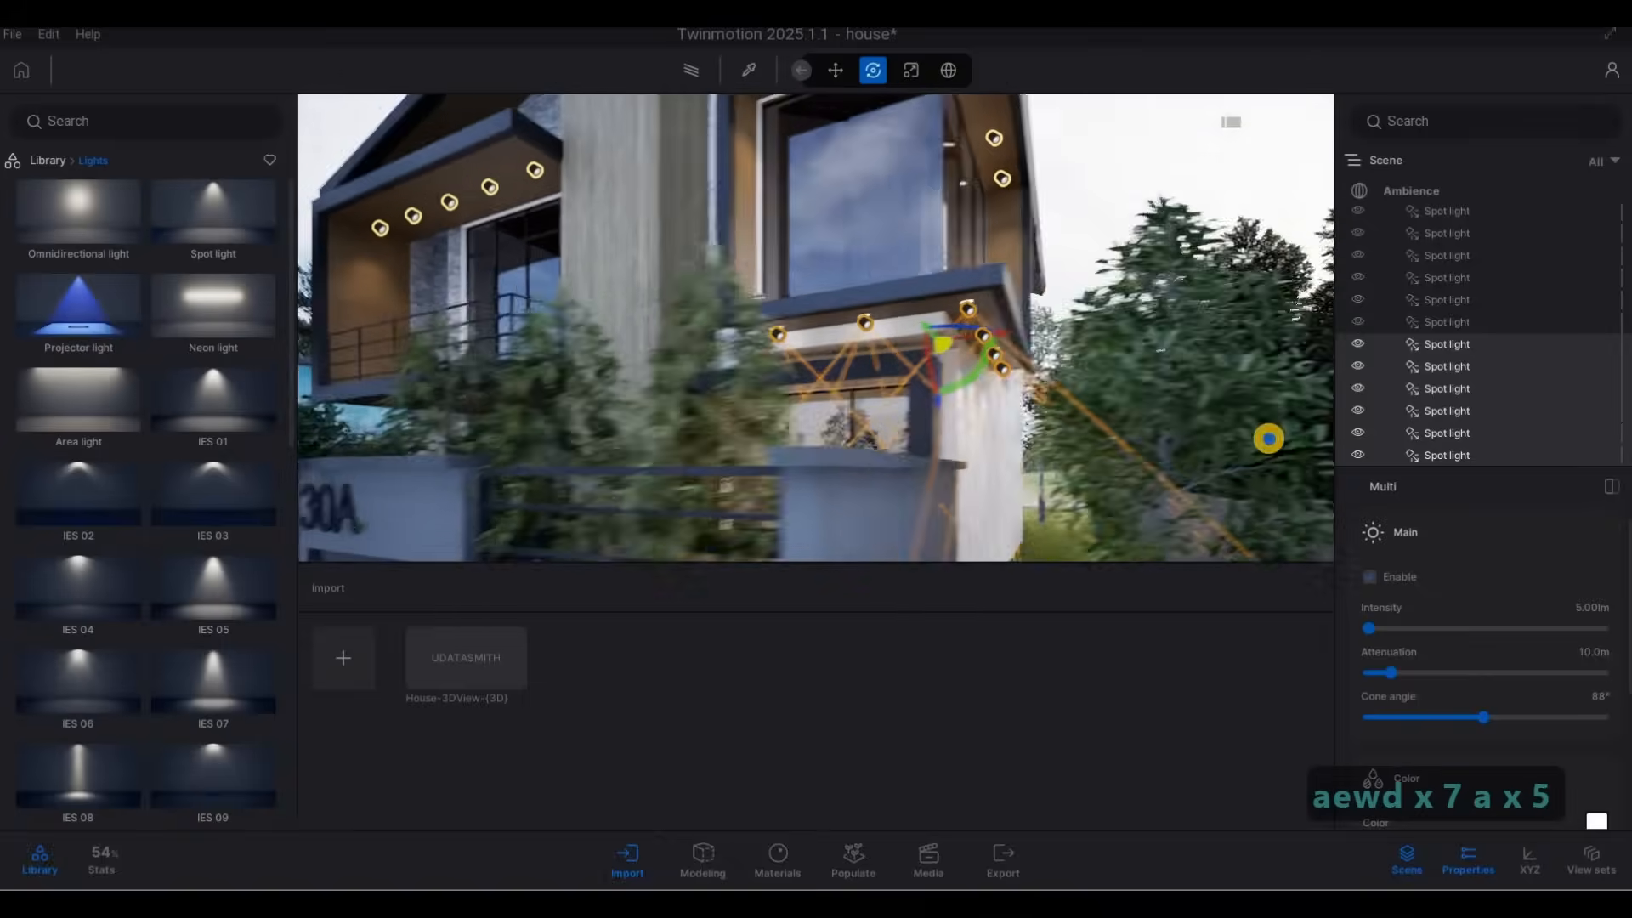
key("a")
key("a")
key("a")
key("a")
key("a")
key("a")
key("a")
key("a")
key("a")
key("a")
key("a")
key("a")
key("a")
key("a")
key("a")
key("a")
key("a")
key("a")
key("a")
key("a")
key("w")
key("w")
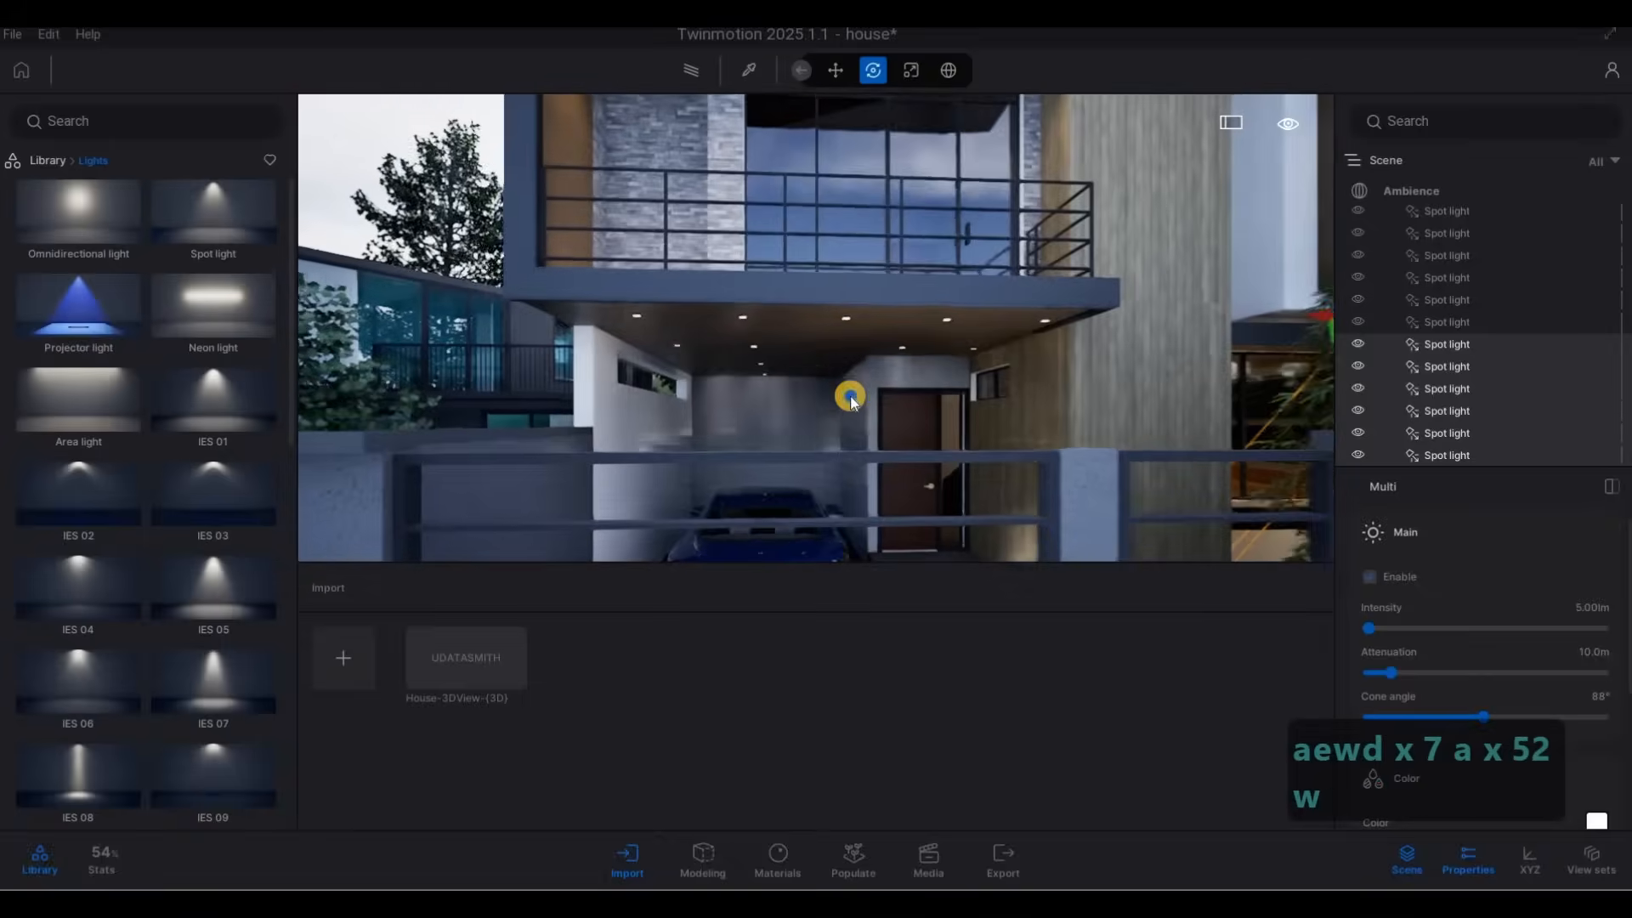
key("a")
key("s")
key("q")
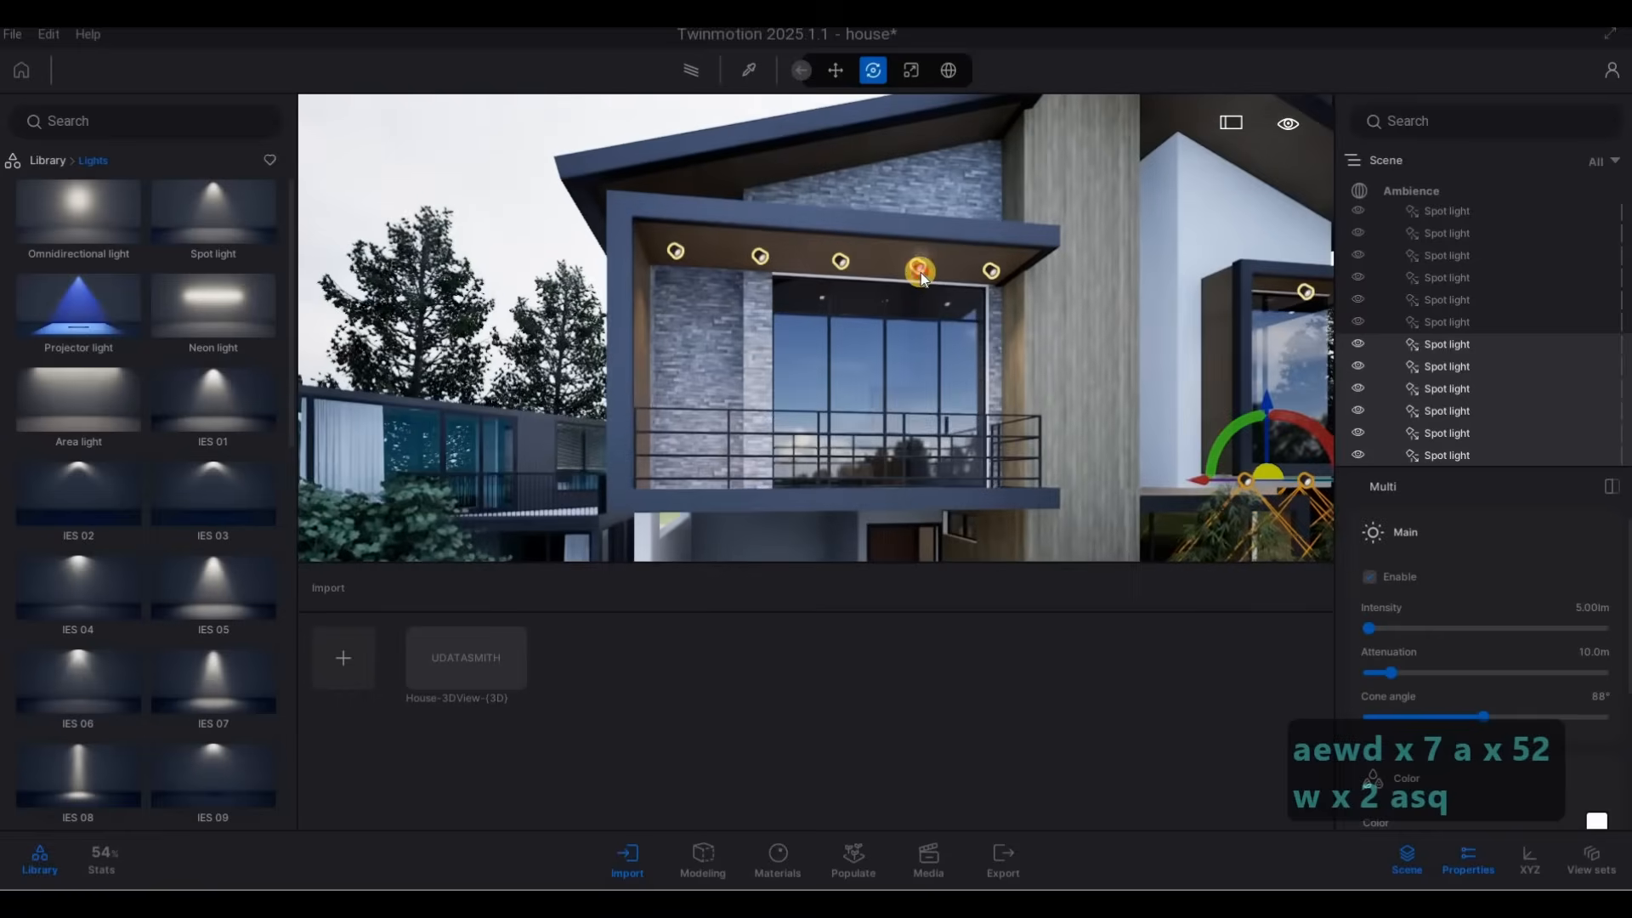
left_click(909, 291)
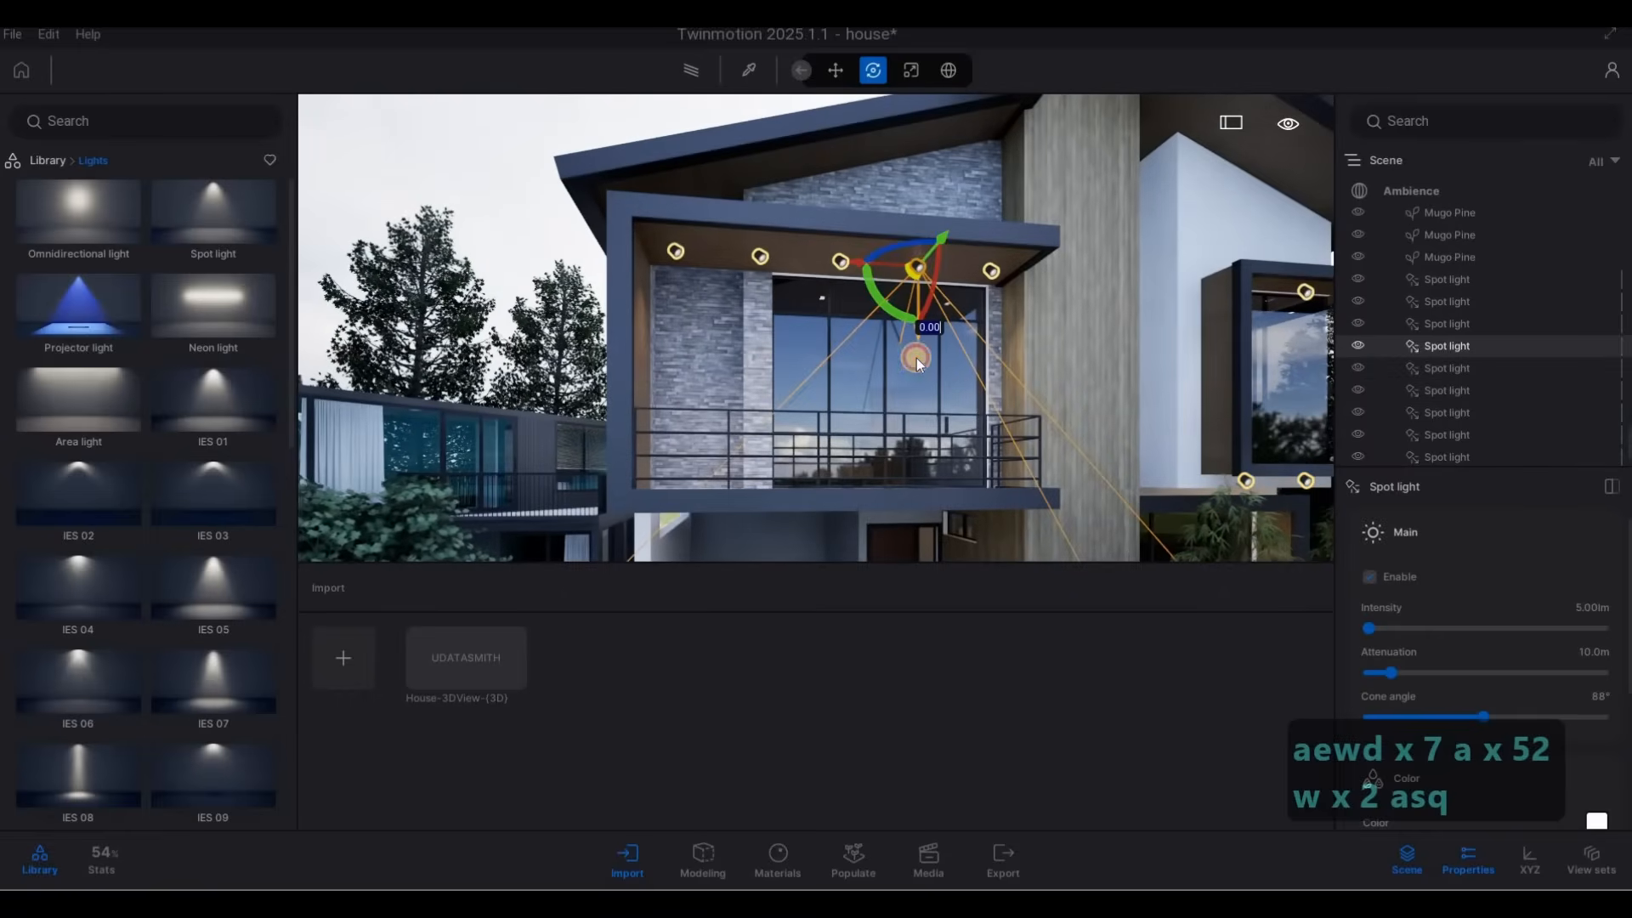
left_click_drag(920, 506, 902, 577, "alt")
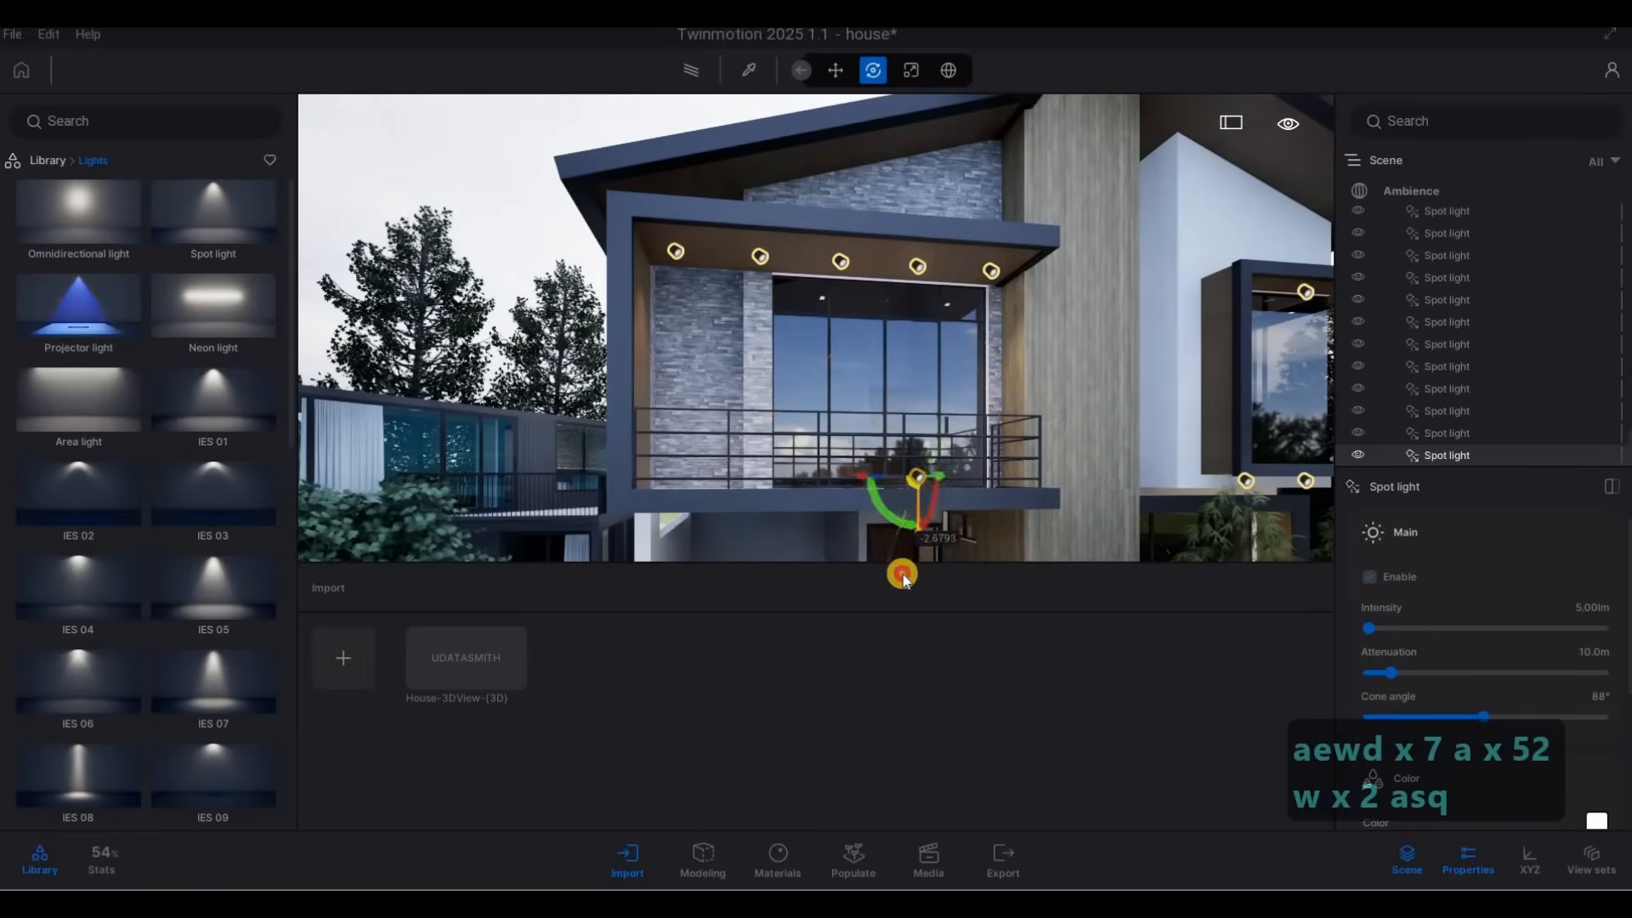
left_click(767, 559)
Move the copied spot light about 0.13 m across the carport ceiling towards its nearest recessed fixture.
key("e")
key("w")
right_click_drag(1025, 401, 928, 416)
key("a")
key("w")
key("e")
key("a")
key("w")
left_click_drag(940, 410, 949, 418)
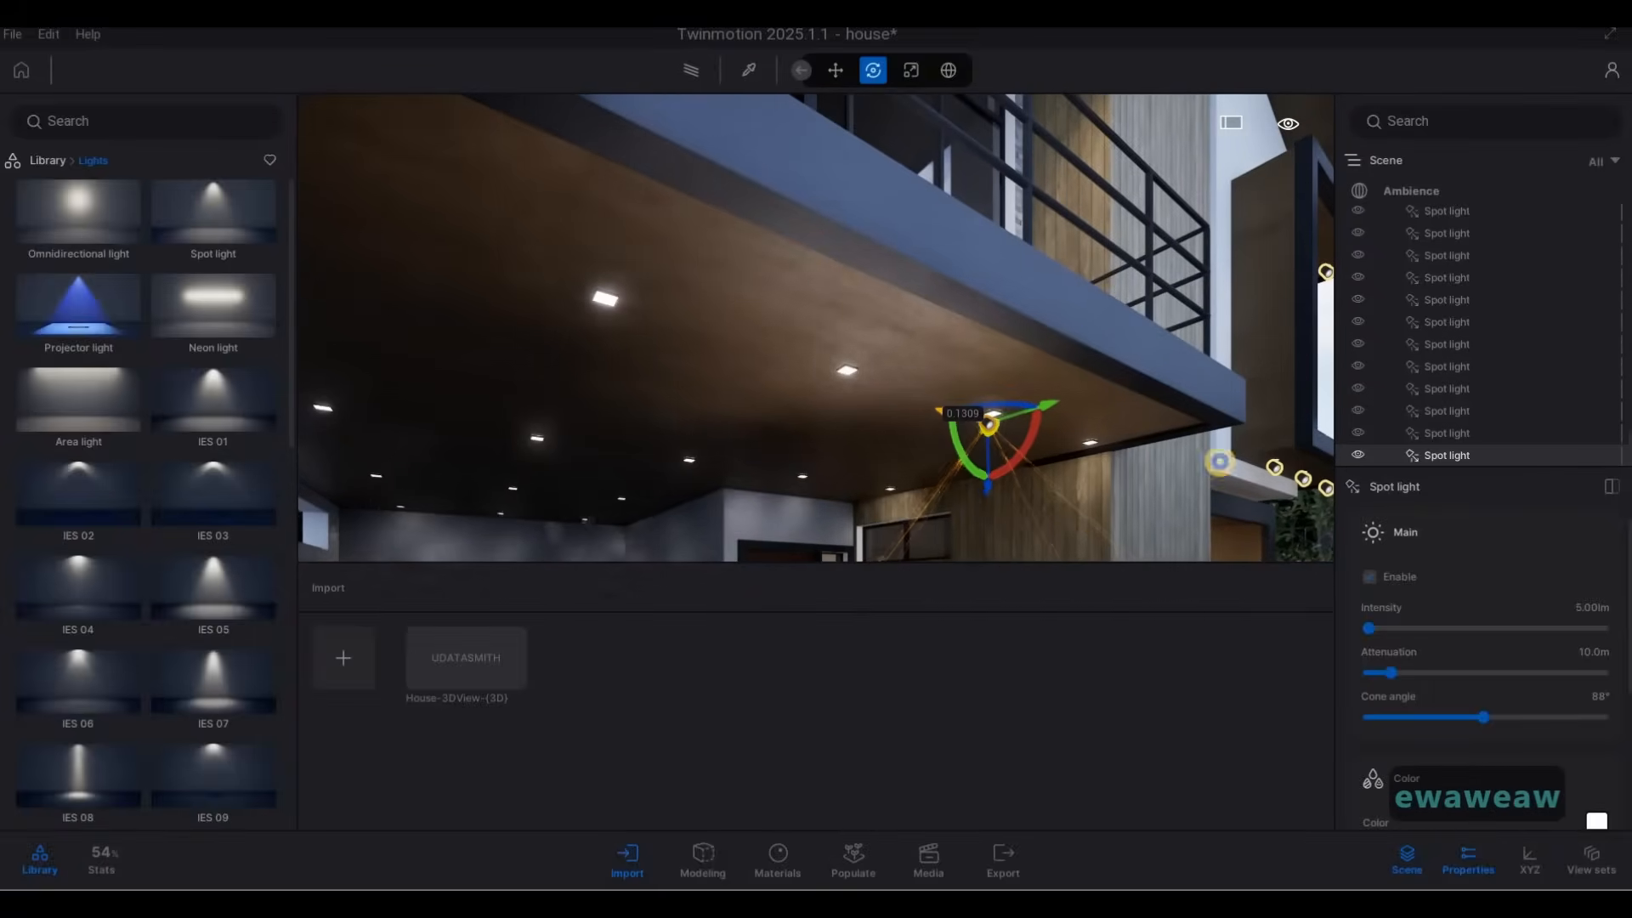
Align the carport spot light with the front-row fixture second from the wood-clad column.
key("a")
right_click_drag(950, 464, 996, 299)
key("w")
key("a")
key("e")
key("w")
left_click_drag(991, 299, 767, 327)
key("d")
key("d")
key("d")
right_click_drag(767, 328, 848, 394)
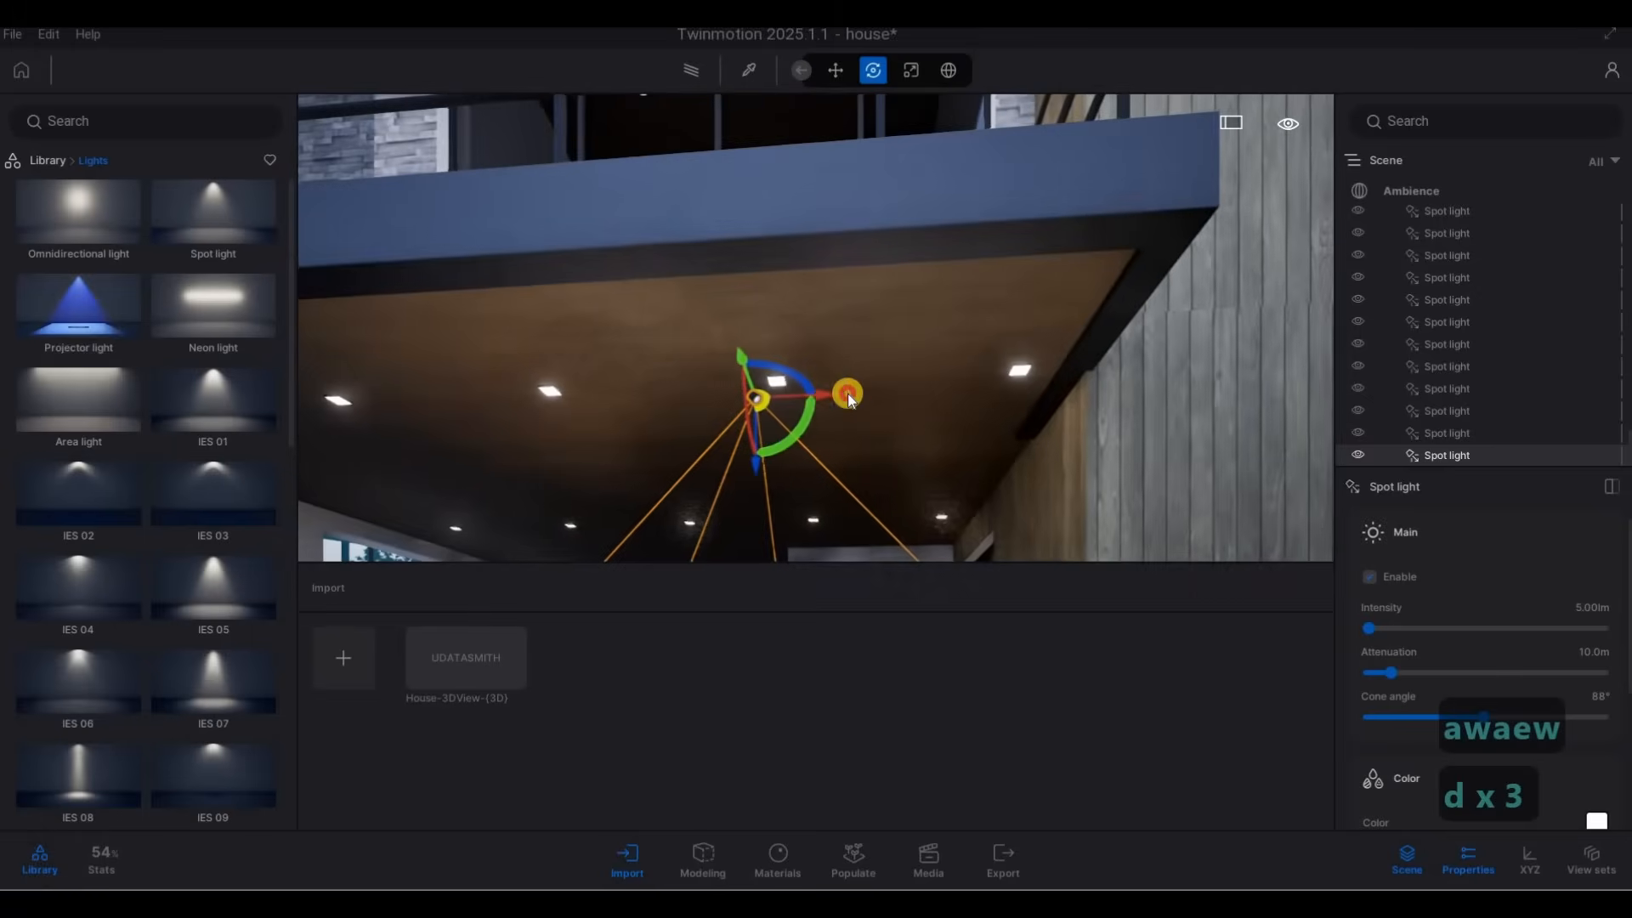
left_click_drag(848, 394, 833, 445)
Copy the carport spot light to the neighbouring fixture beside the wood-clad column as 1 instance spaced 1 m.
key("s")
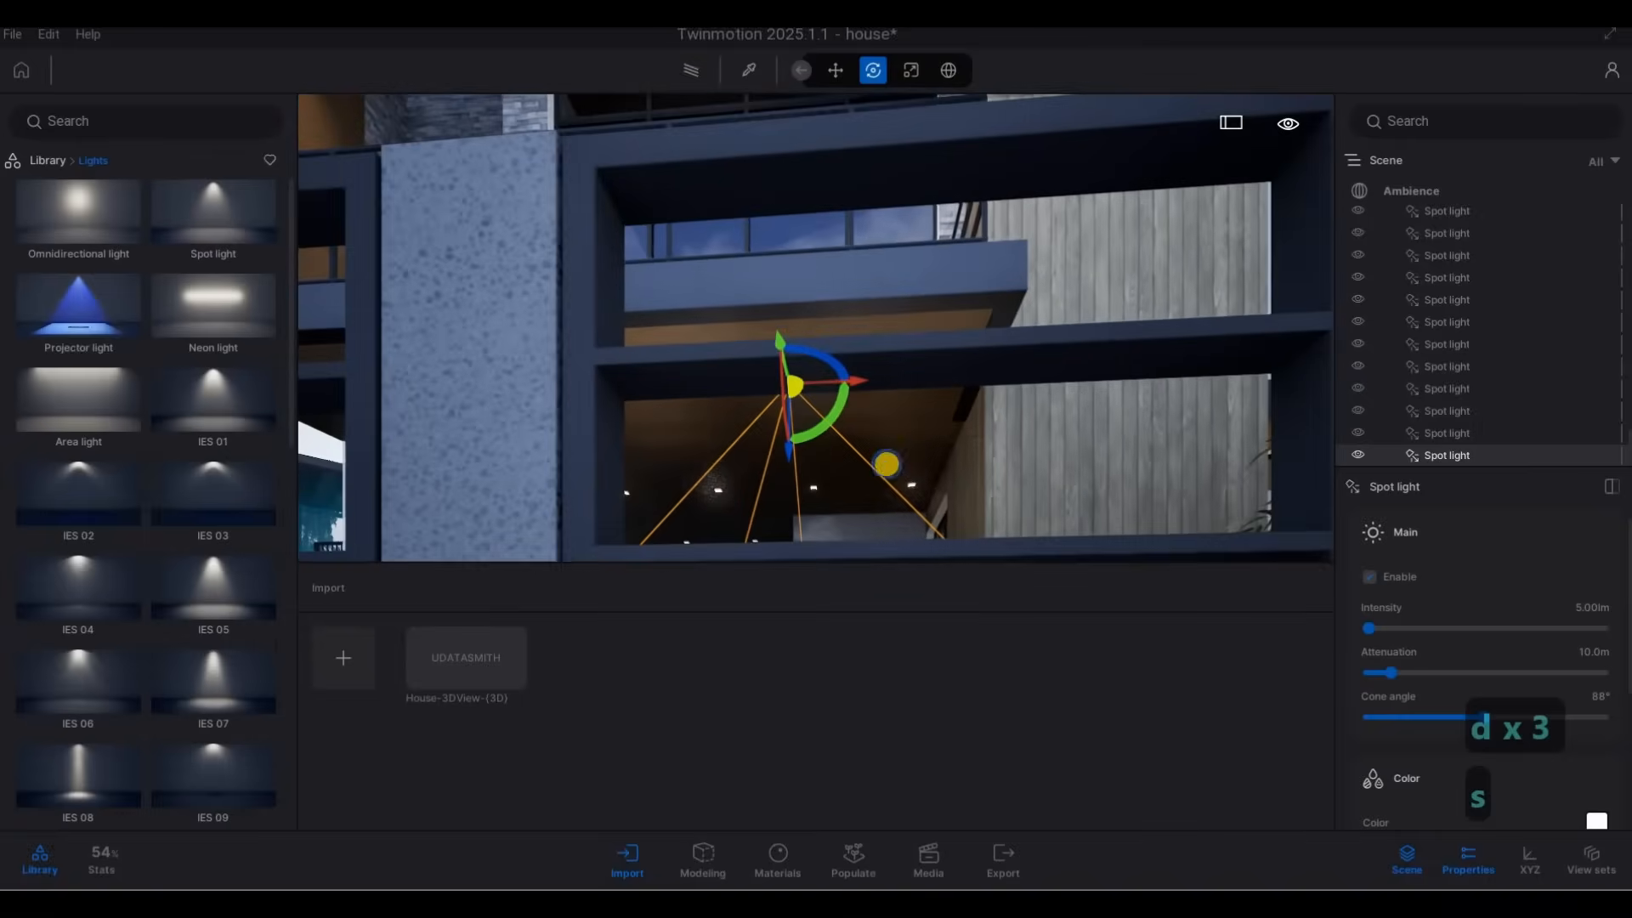
right_click_drag(905, 476, 935, 476)
key("q")
key("a")
key("w")
key("e")
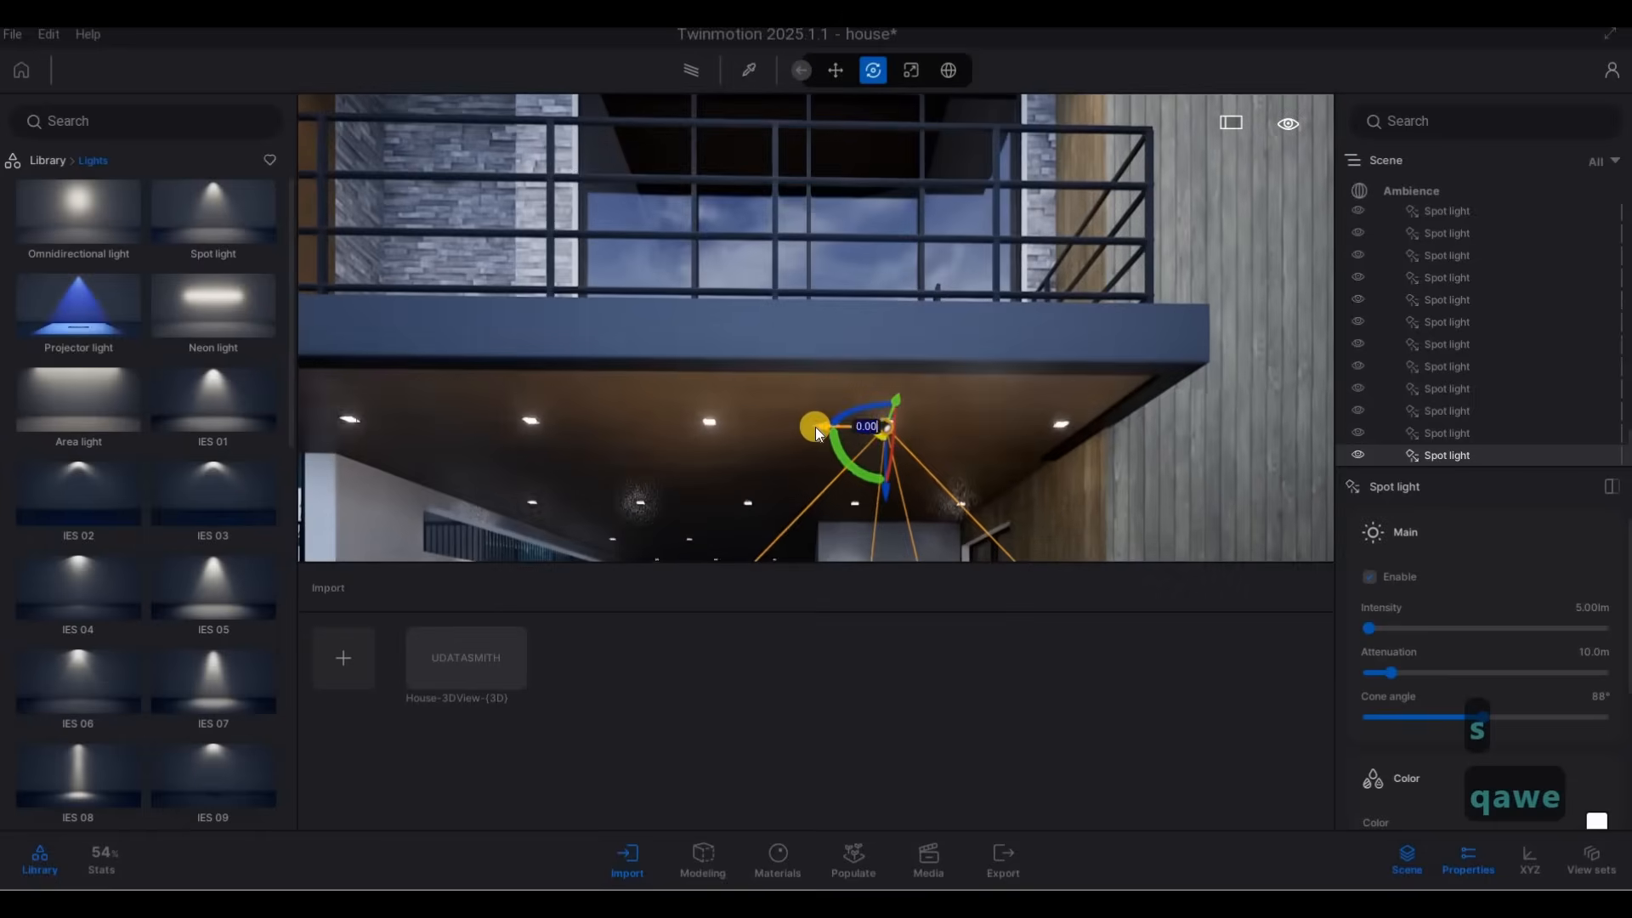
left_click_drag(816, 427, 950, 446, "shift")
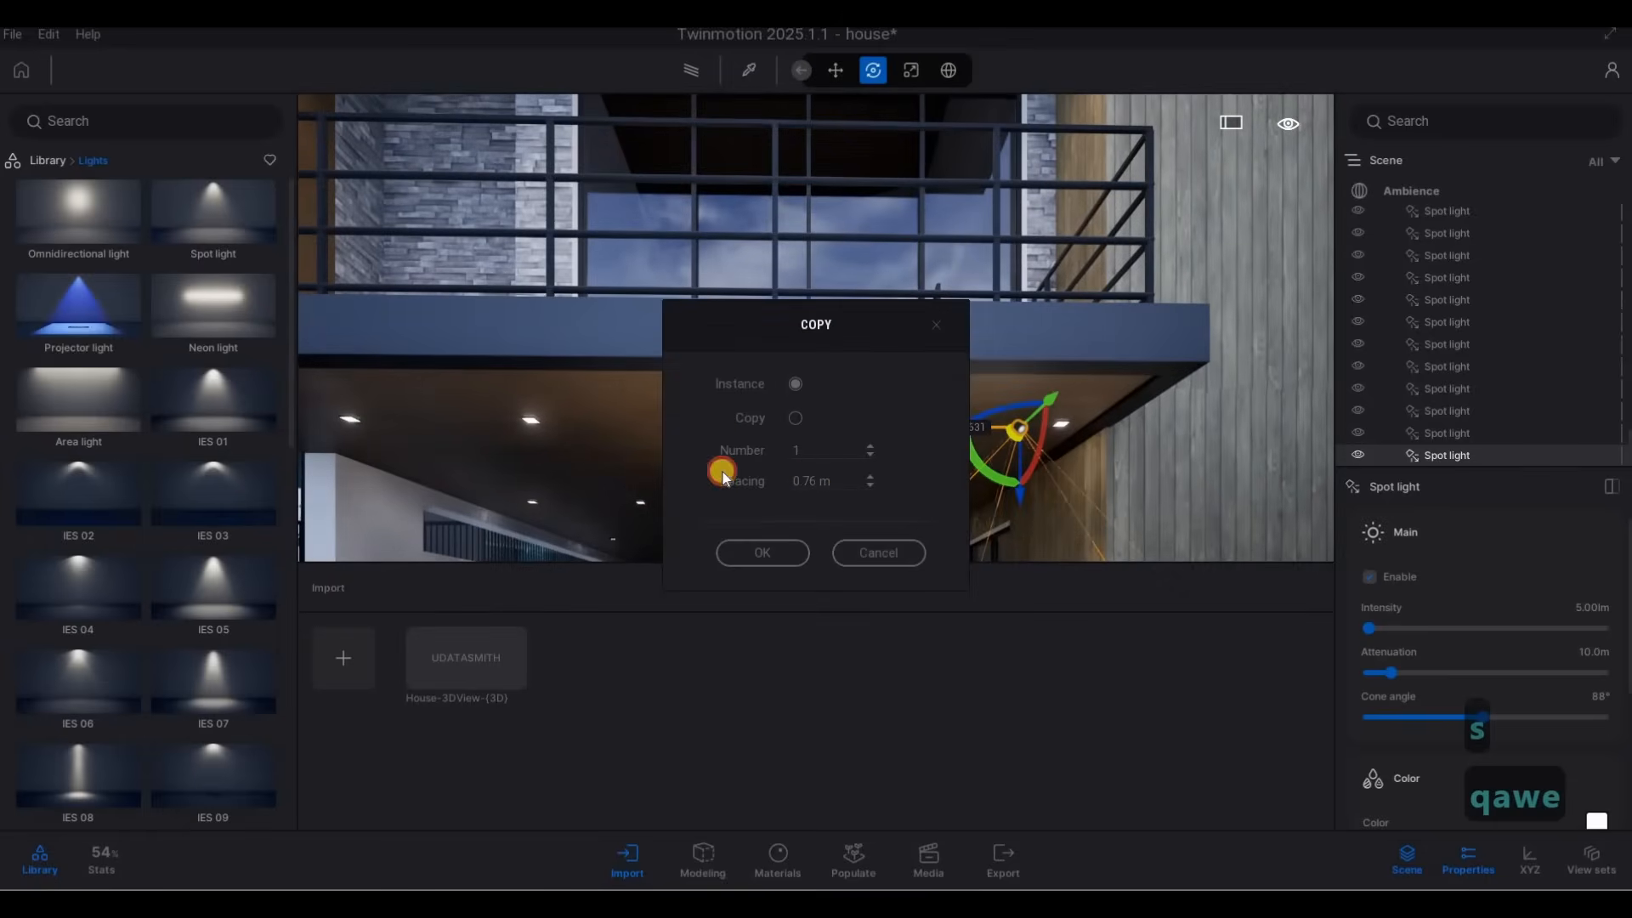
type("1")
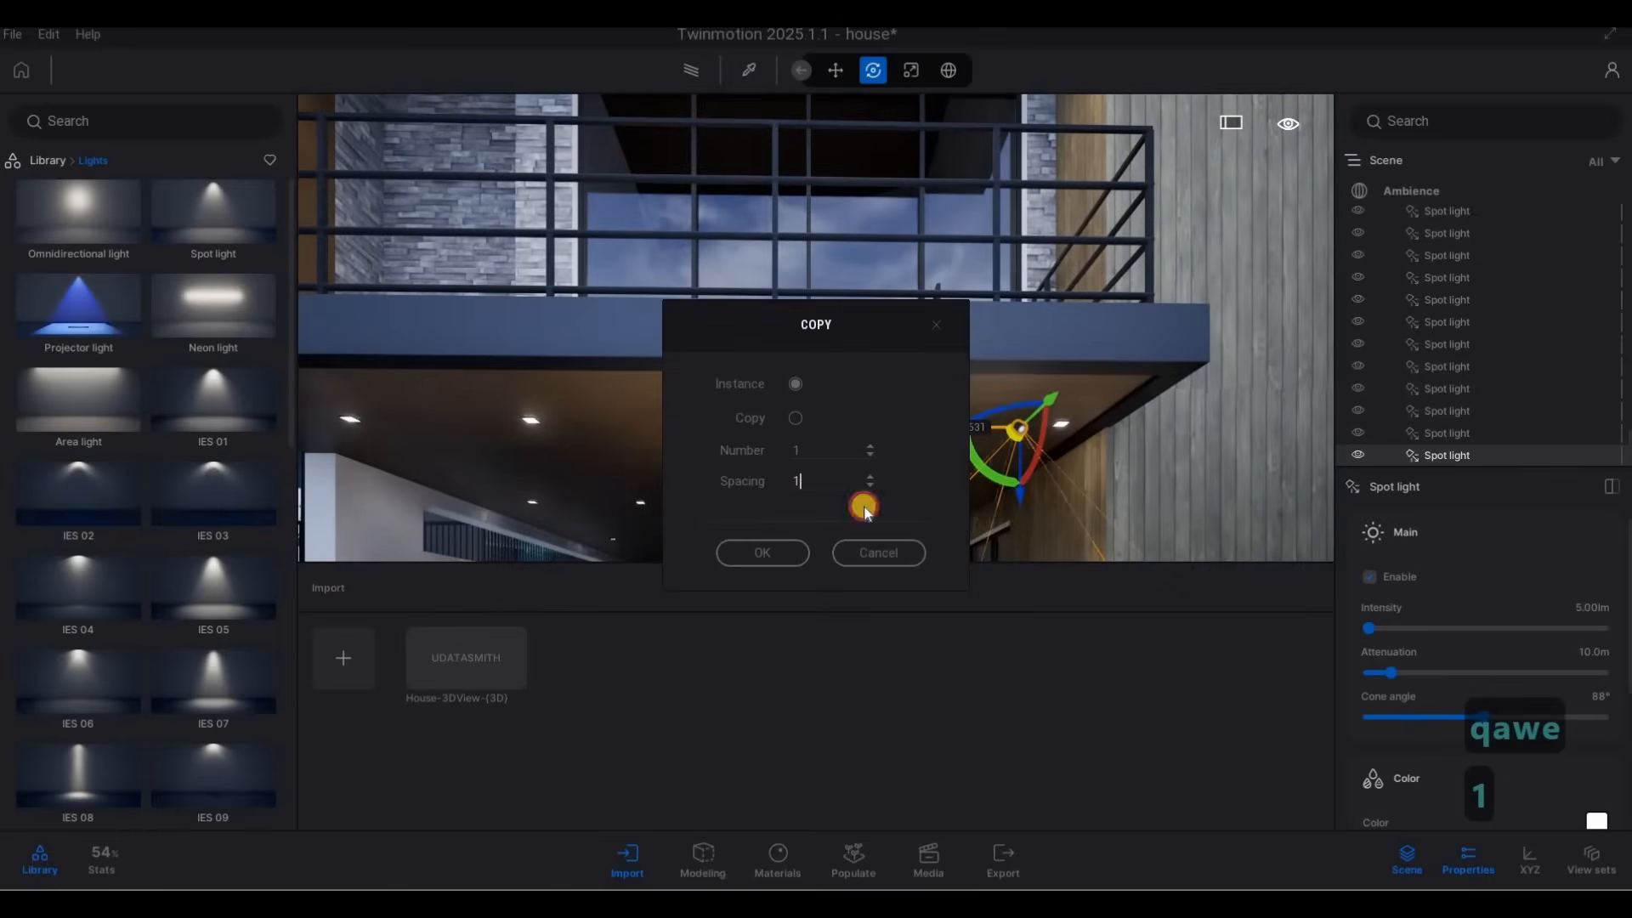
key("Return")
Copy the original carport spot light away from the wood-clad column as 3 instances spaced 1 m apart.
left_click(885, 427)
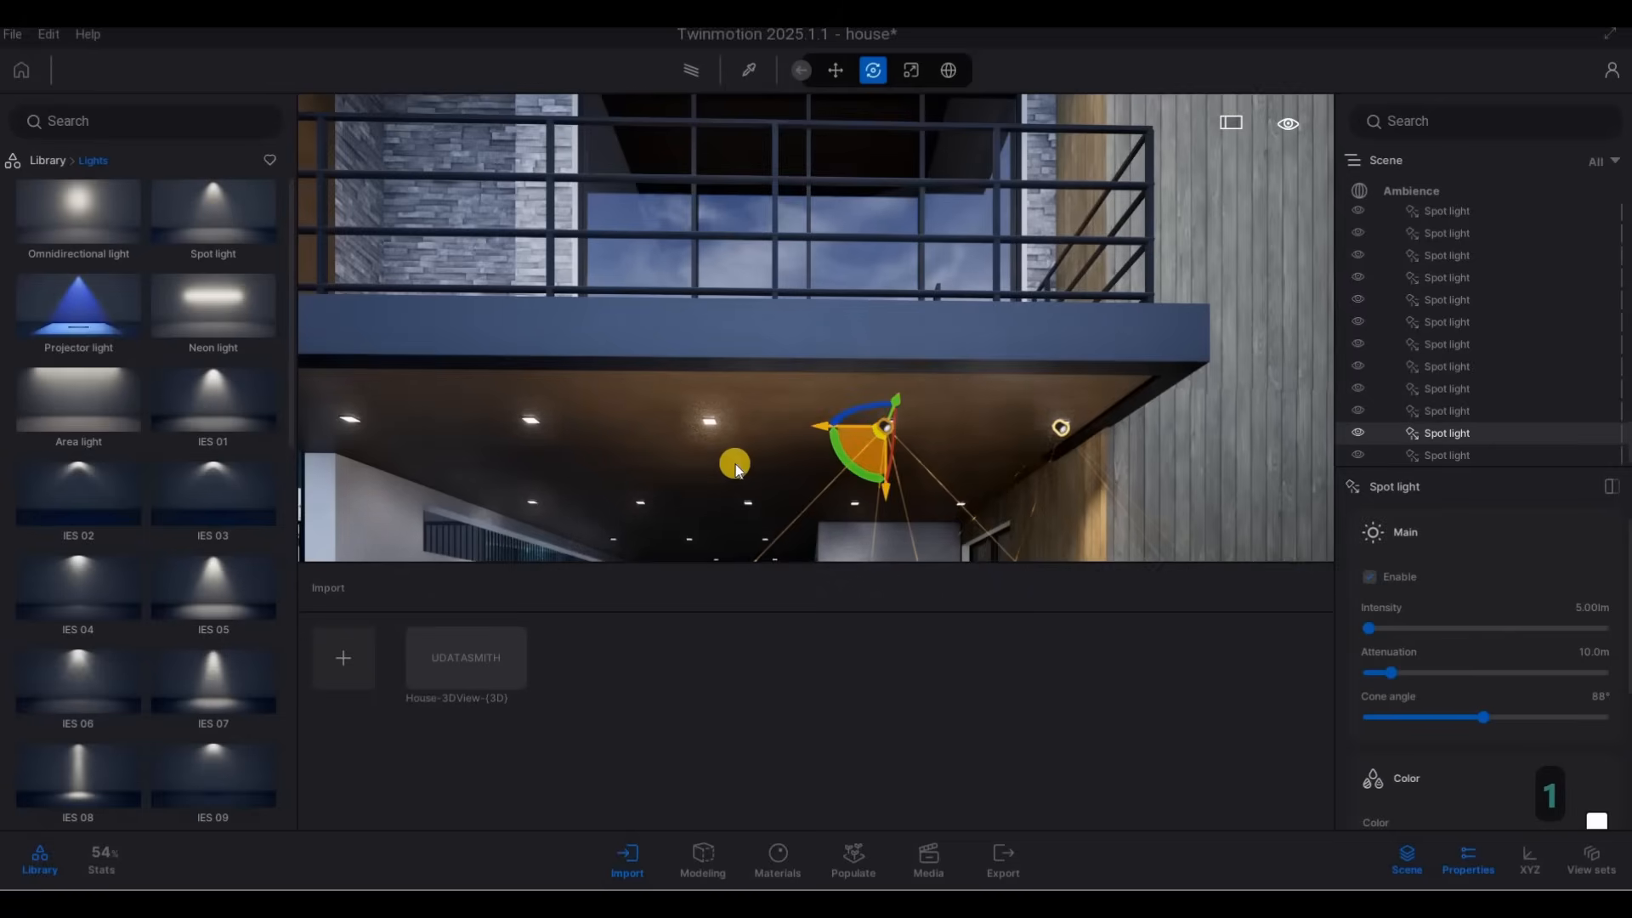
right_click_drag(884, 463, 862, 429)
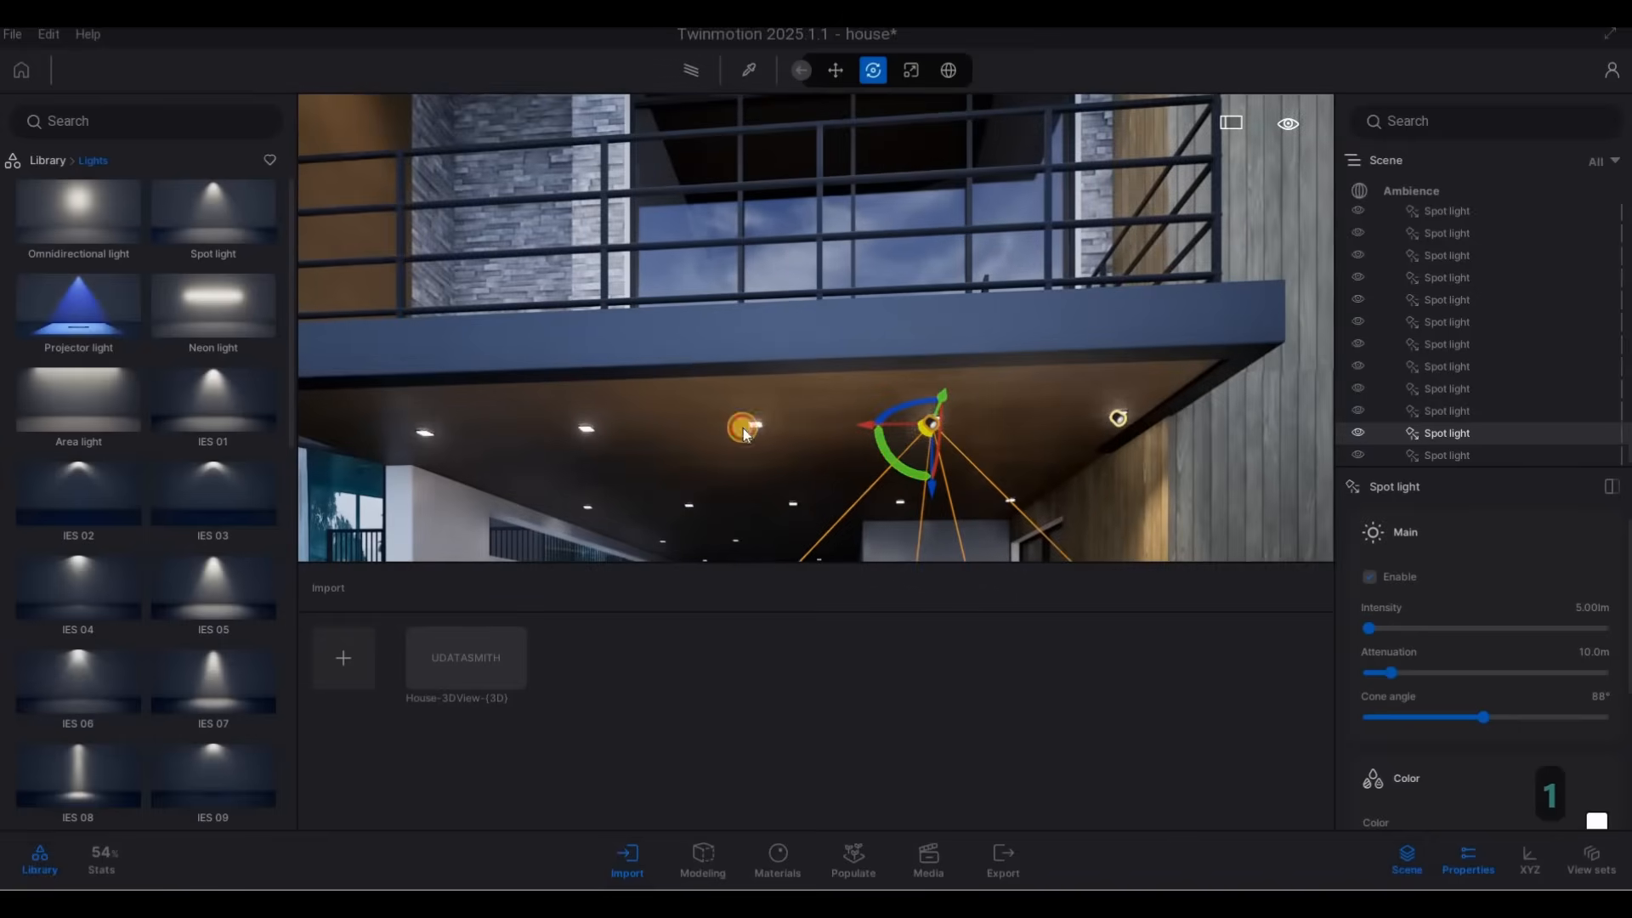
left_click_drag(813, 506, 754, 479, "ctrl")
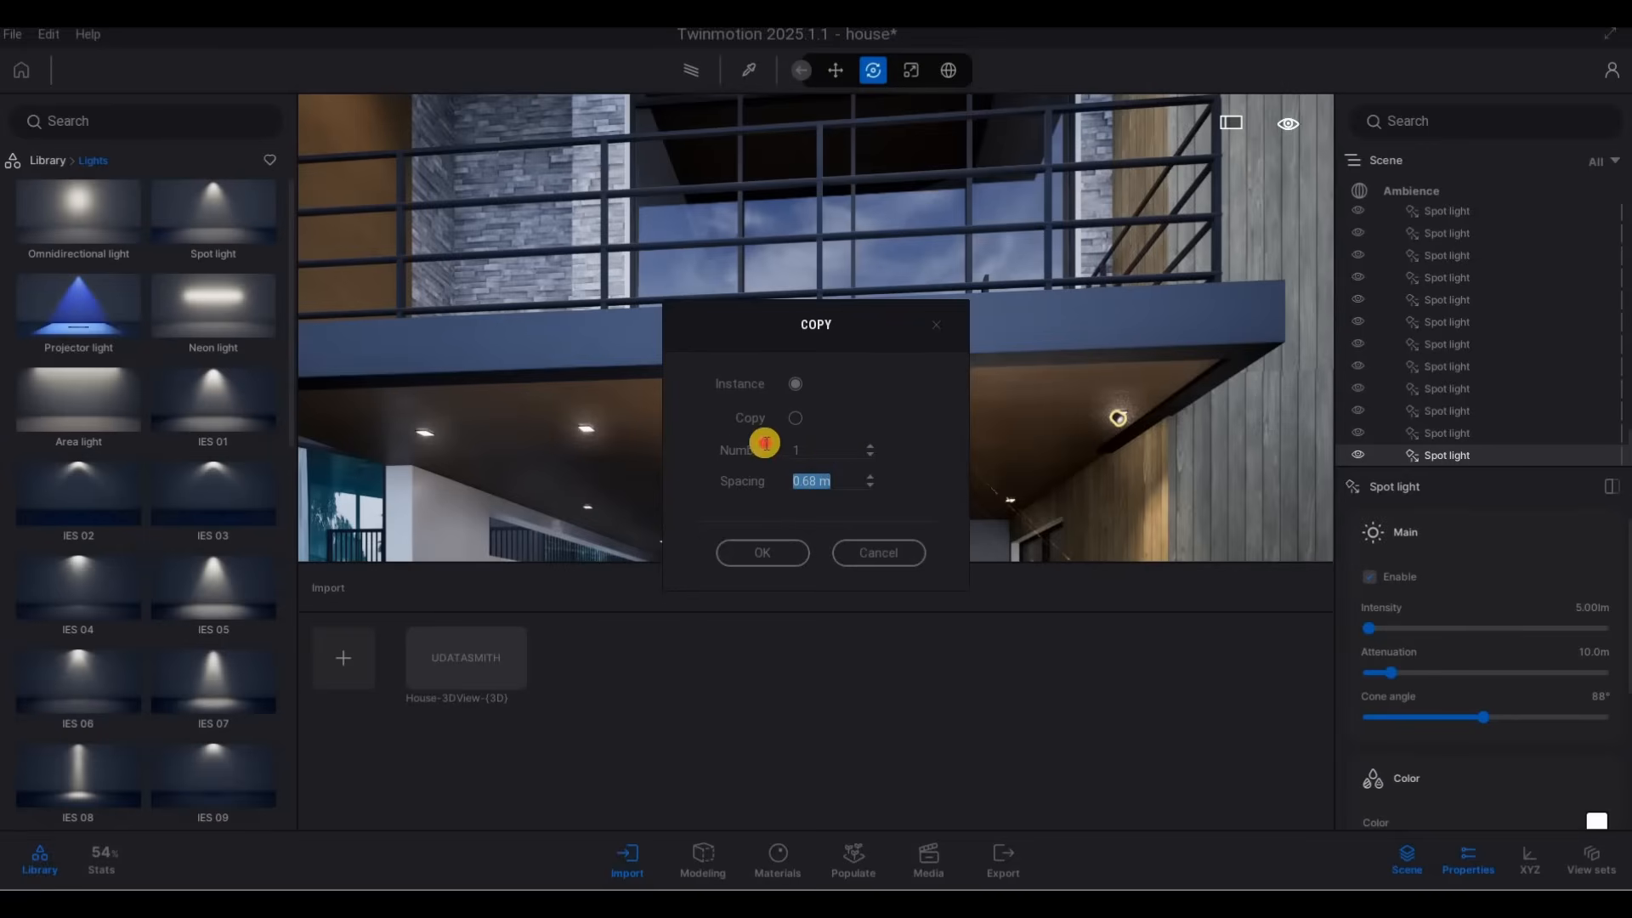
type("3")
left_click(762, 552)
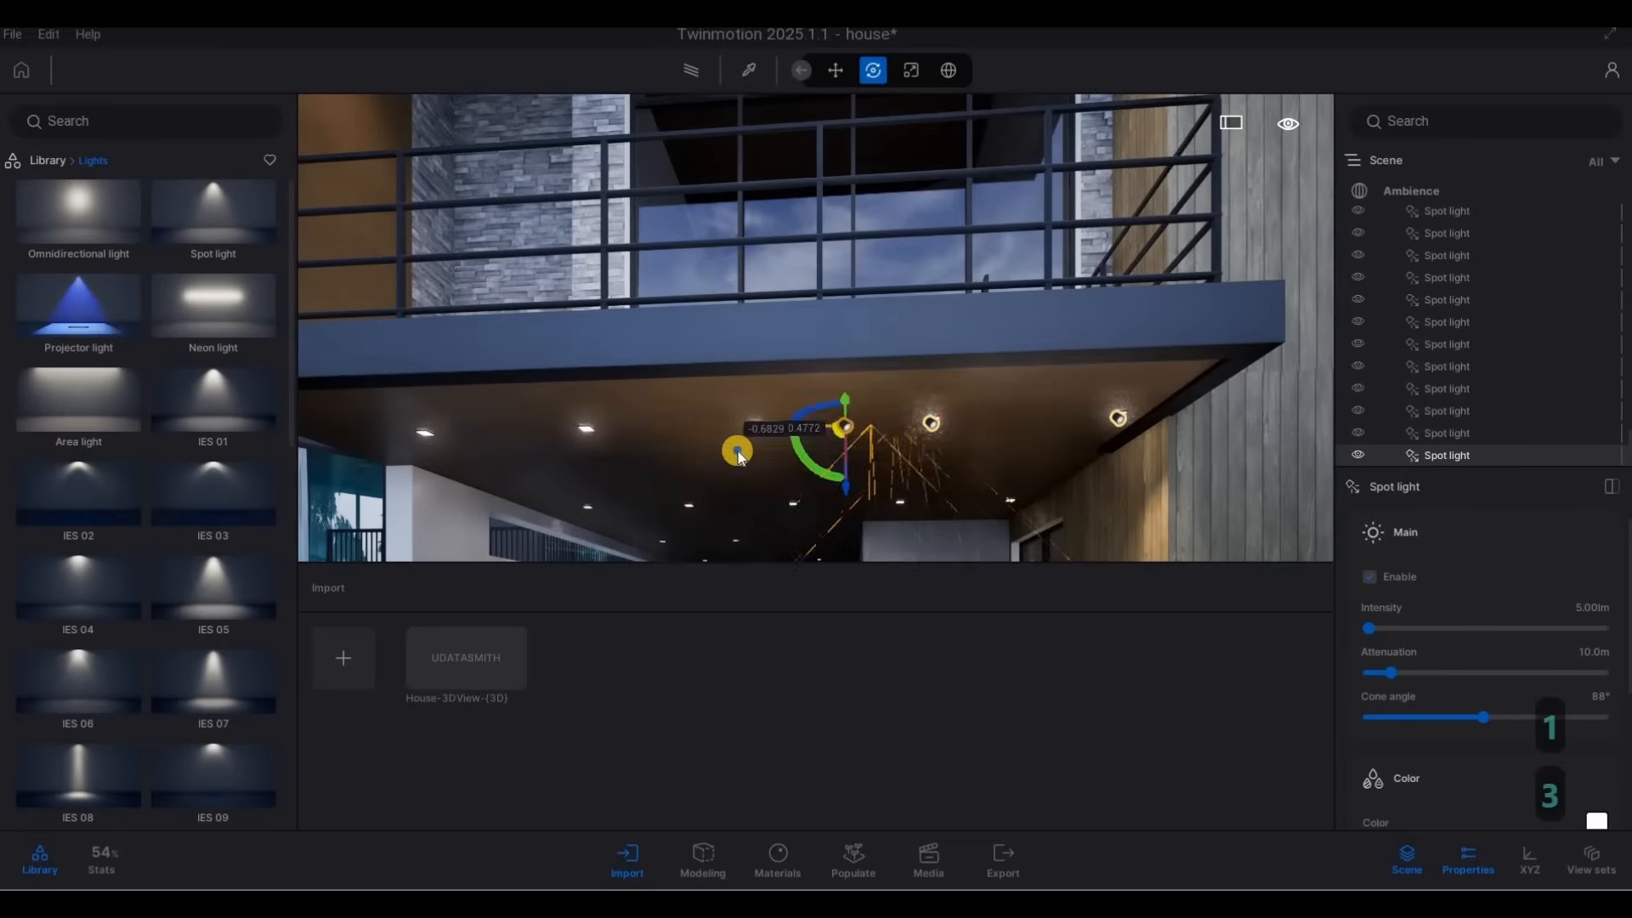
Copy the three carport spot lights farthest from the wood-clad column deeper into the carport as 3 instances spaced 2 m apart.
key("a")
key("a")
key("w")
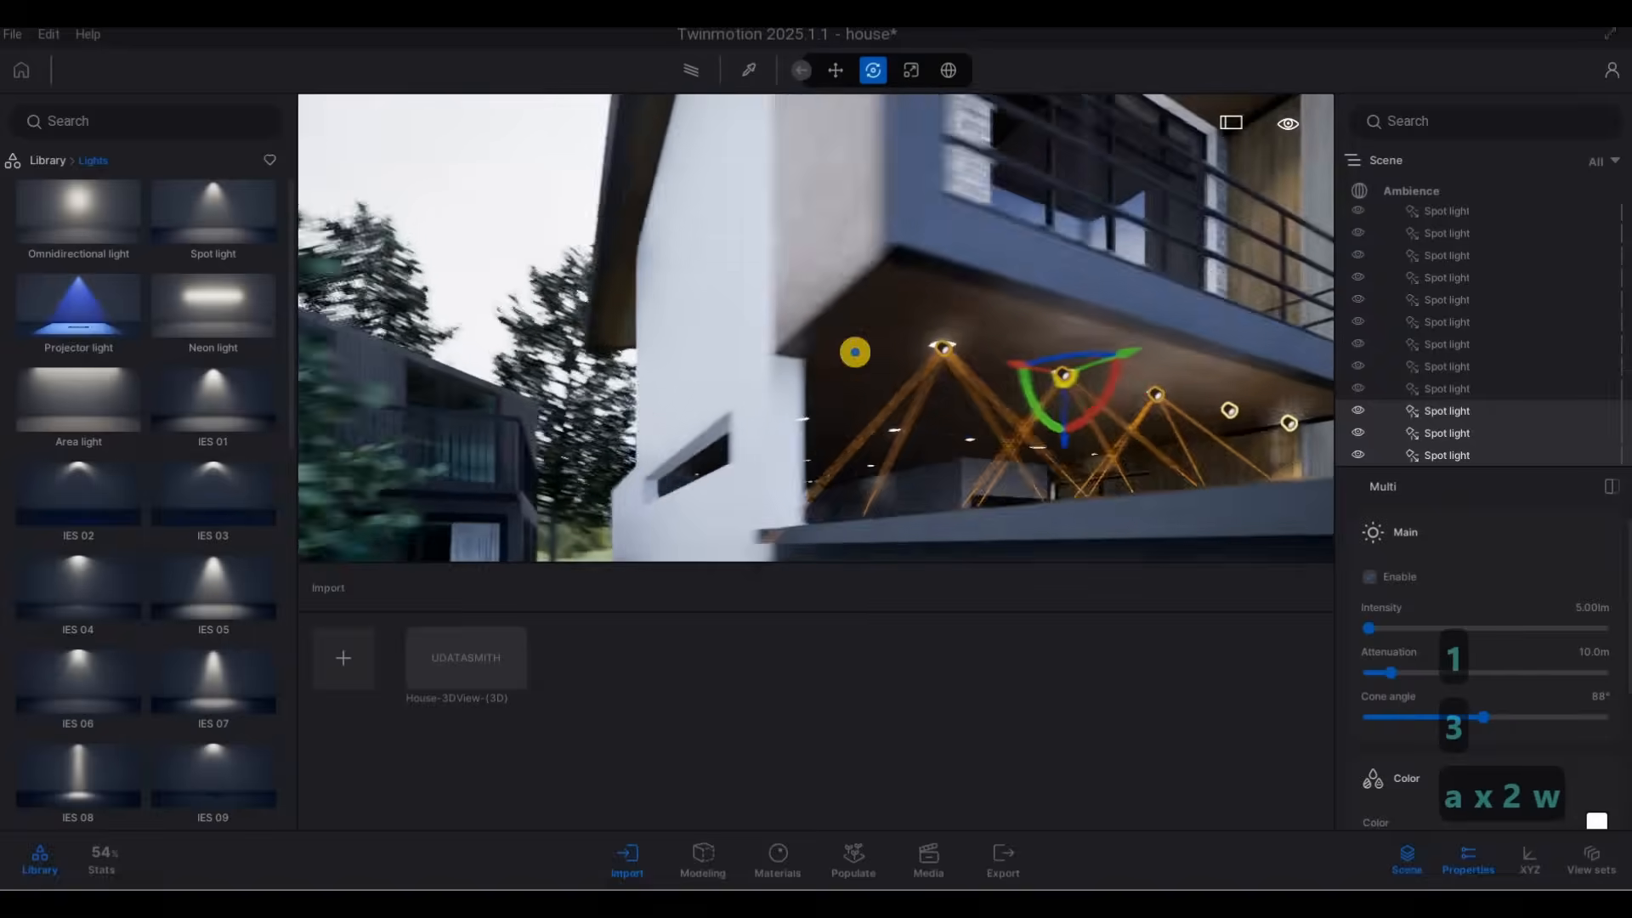
key("d")
key("d")
key("d")
key("d")
key("d")
key("d")
key("d")
key("d")
key("d")
key("d")
key("d")
key("w")
key("e")
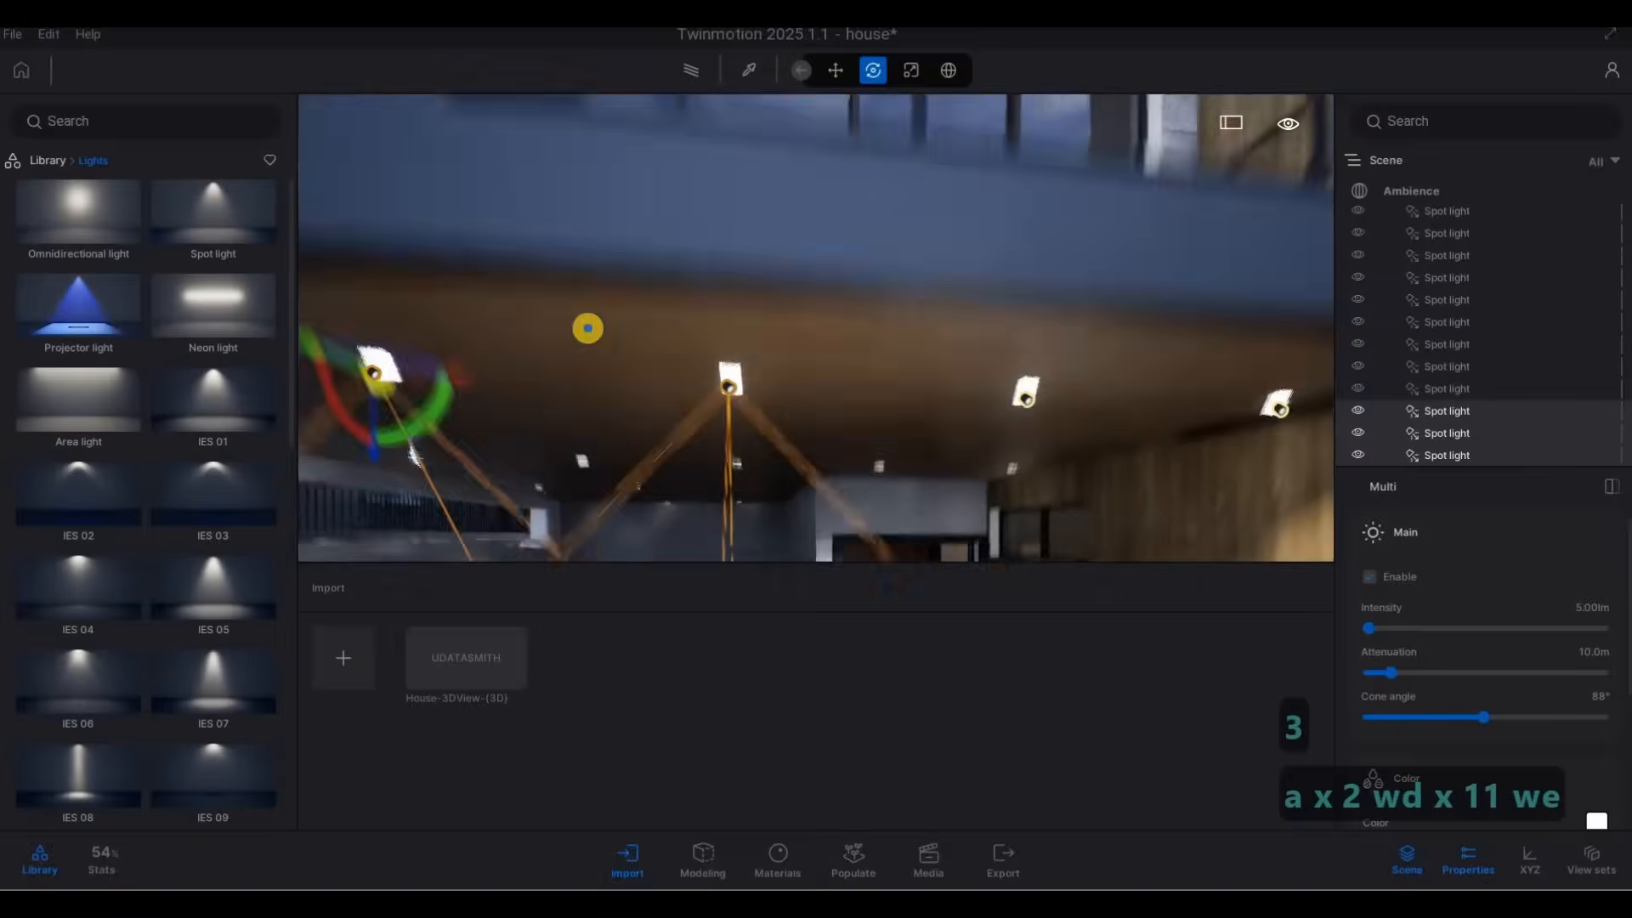
key("s")
key("s")
key("s")
key("s")
key("s")
key("s")
key("a")
key("w")
right_click_drag(979, 341, 764, 312)
key("a")
key("q")
right_click_drag(968, 444, 781, 426)
key("a")
key("q")
key("d")
left_click_drag(773, 412, 642, 401, "alt")
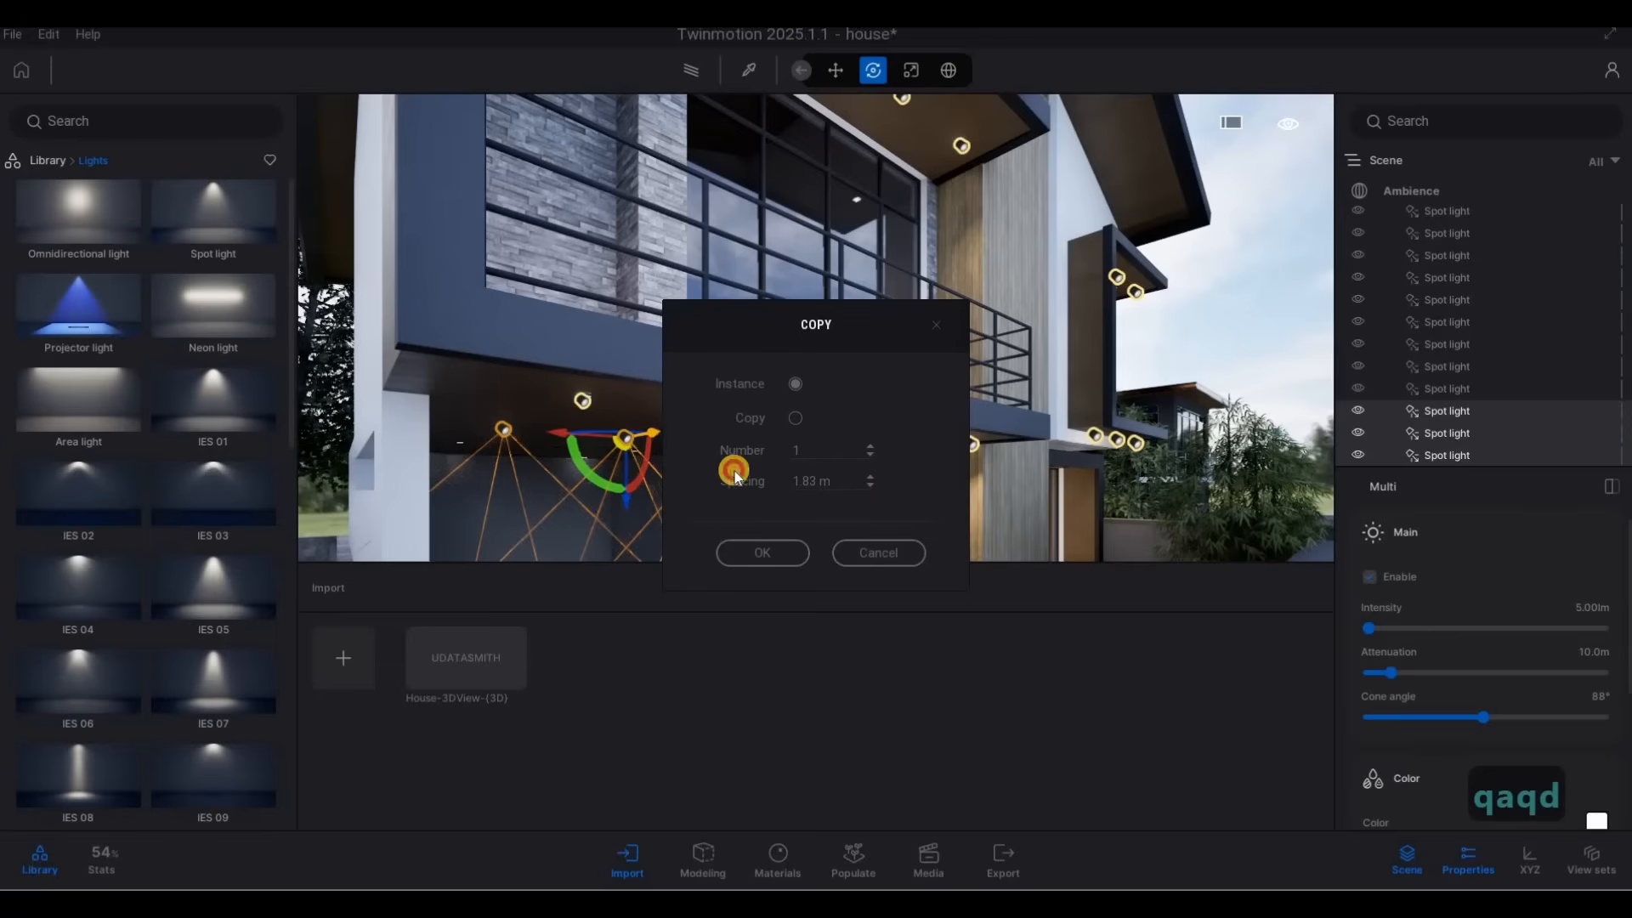
left_click(808, 481)
type("2")
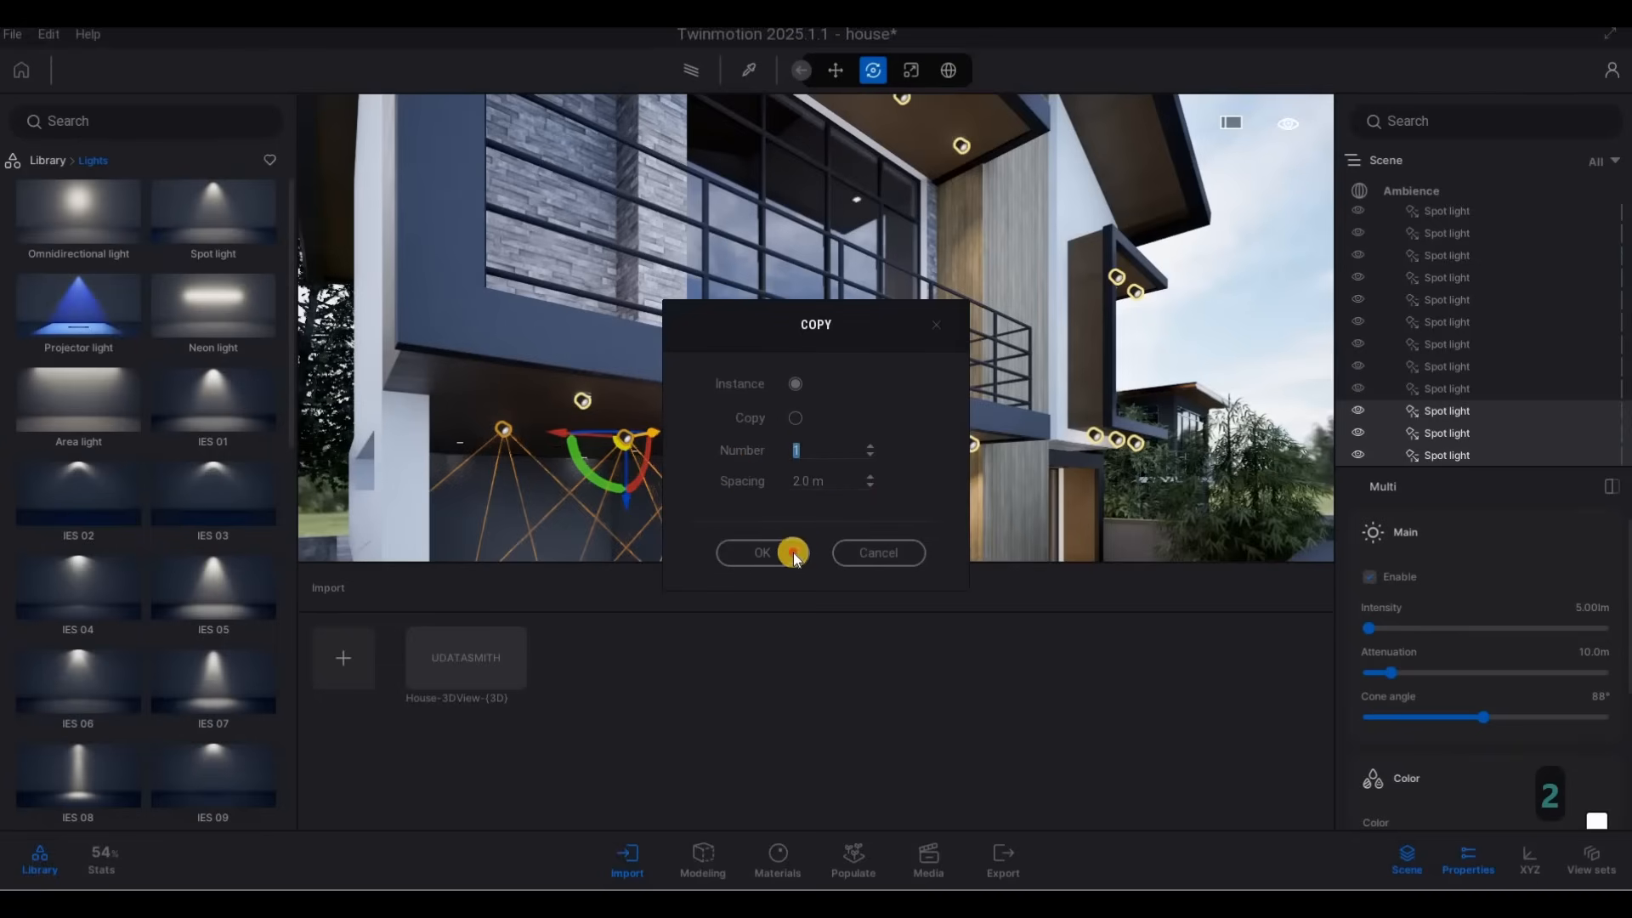
type("d")
Copy the two spot lights nearest the wood-clad column inward across the carport ceiling as 1 instance spaced 1 m.
key("d")
right_click_drag(762, 447, 809, 277)
key("e")
key("w")
key("q")
key("w")
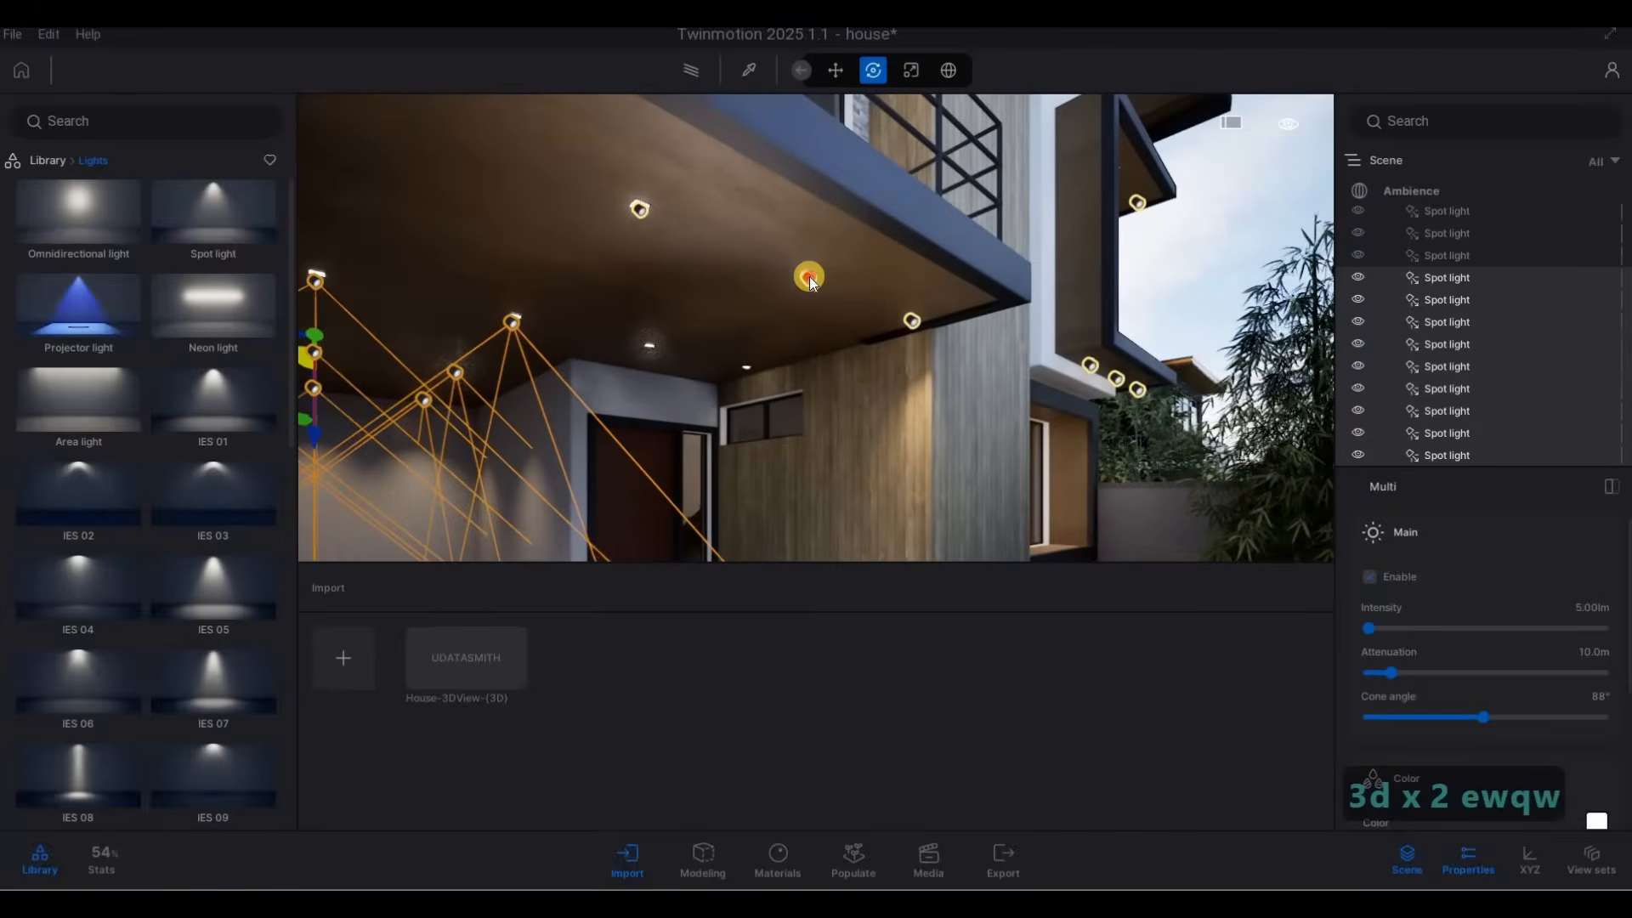
left_click(902, 319)
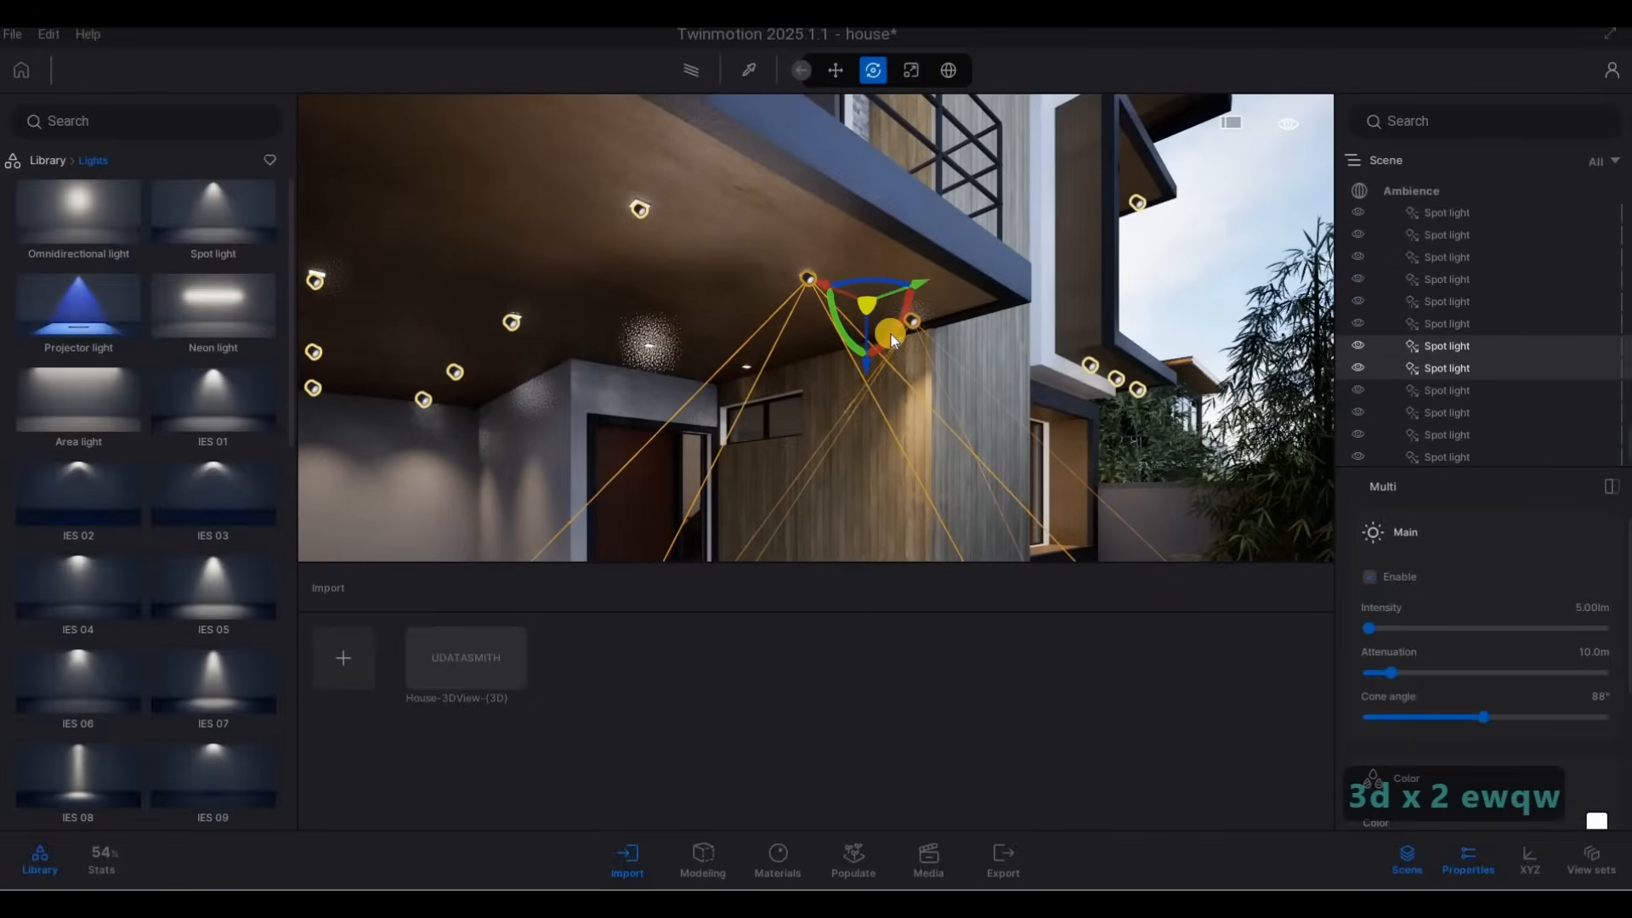
left_click(919, 281)
left_click_drag(808, 311, 750, 419, "shift")
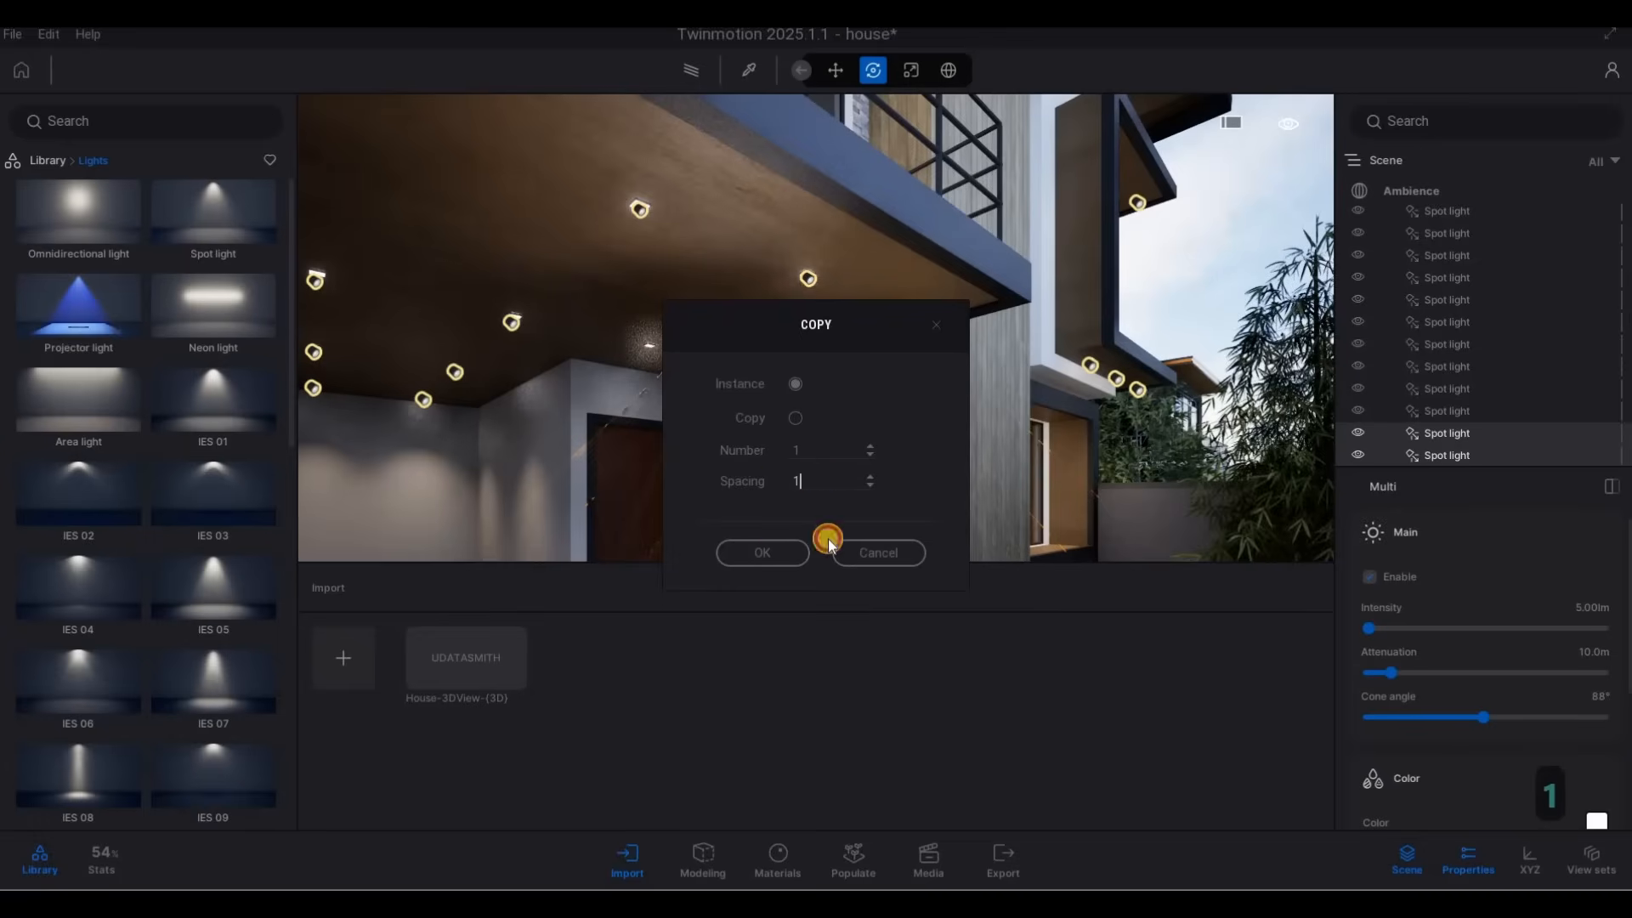
key("Return")
Copy the new pair of spot lights another 1.01 m deeper into the carport as 1 instance.
key("a")
right_click_drag(979, 370, 1002, 340)
key("w")
left_click_drag(997, 336, 822, 368)
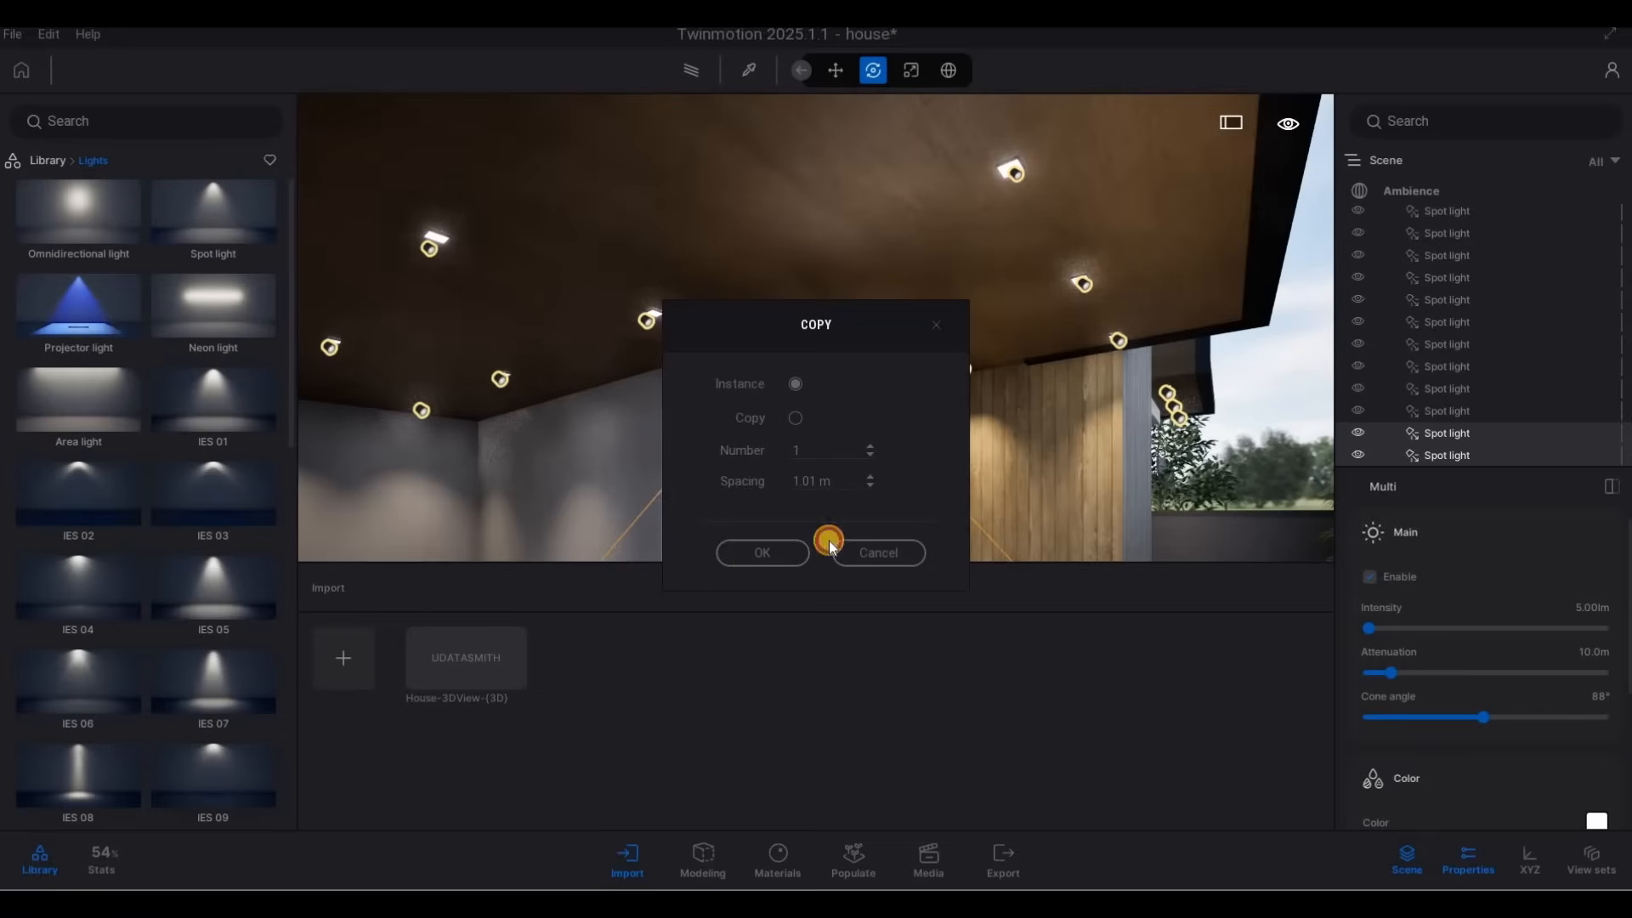
key("Escape")
key("Escape")
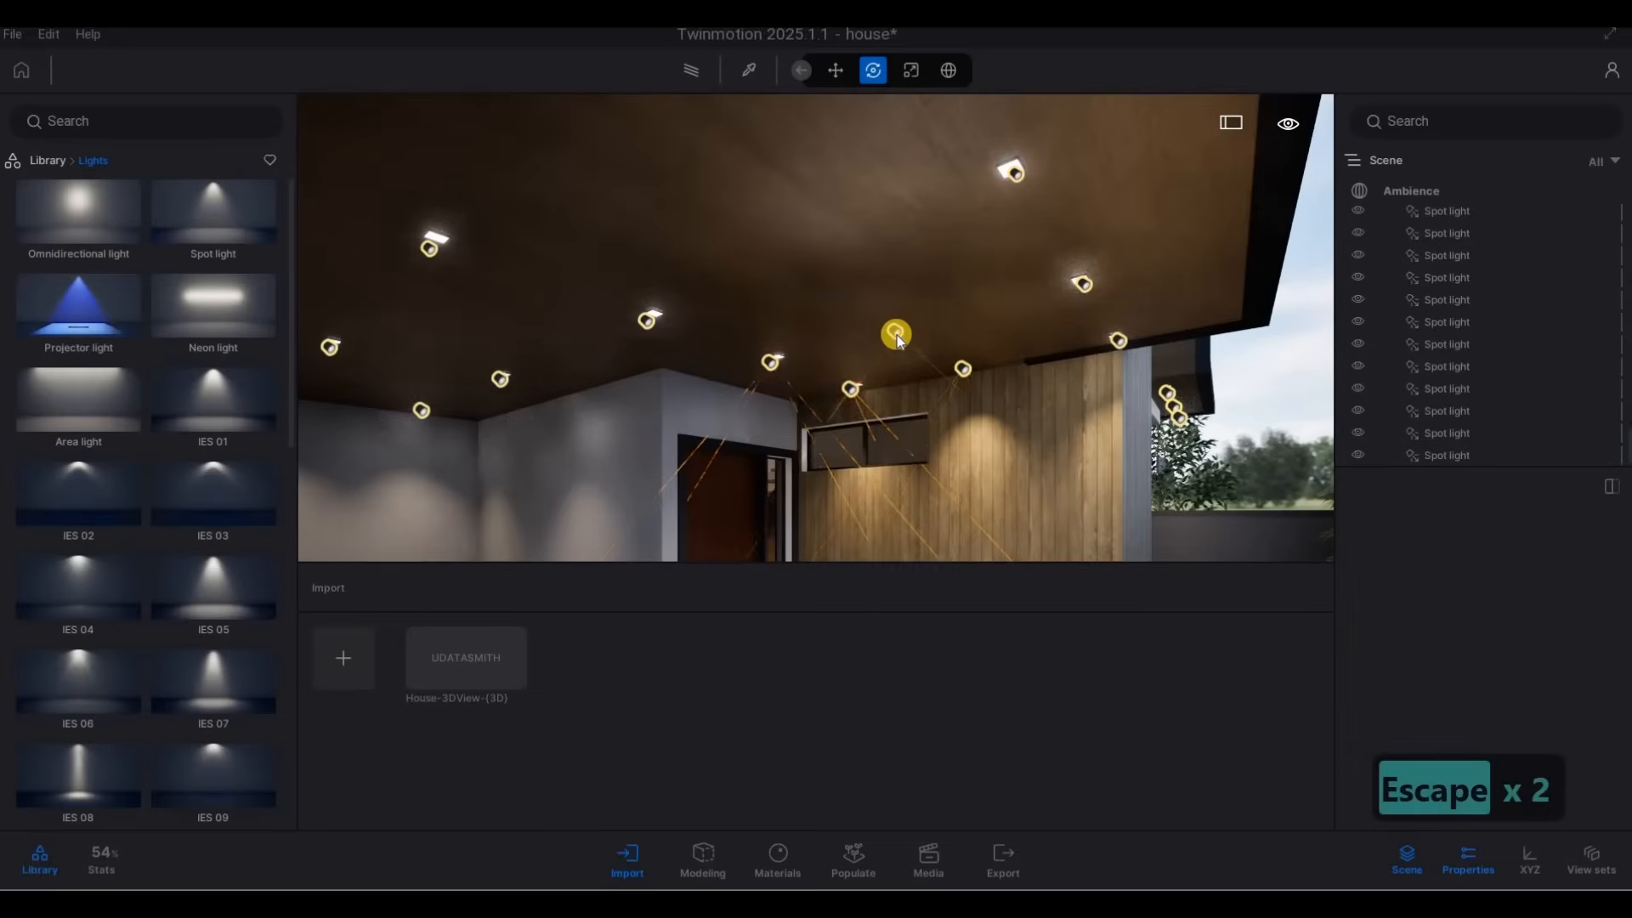
Delete the intermediate pair of spot lights that has no ceiling fixtures beside the wood-clad wall.
left_click(967, 371, "ctrl")
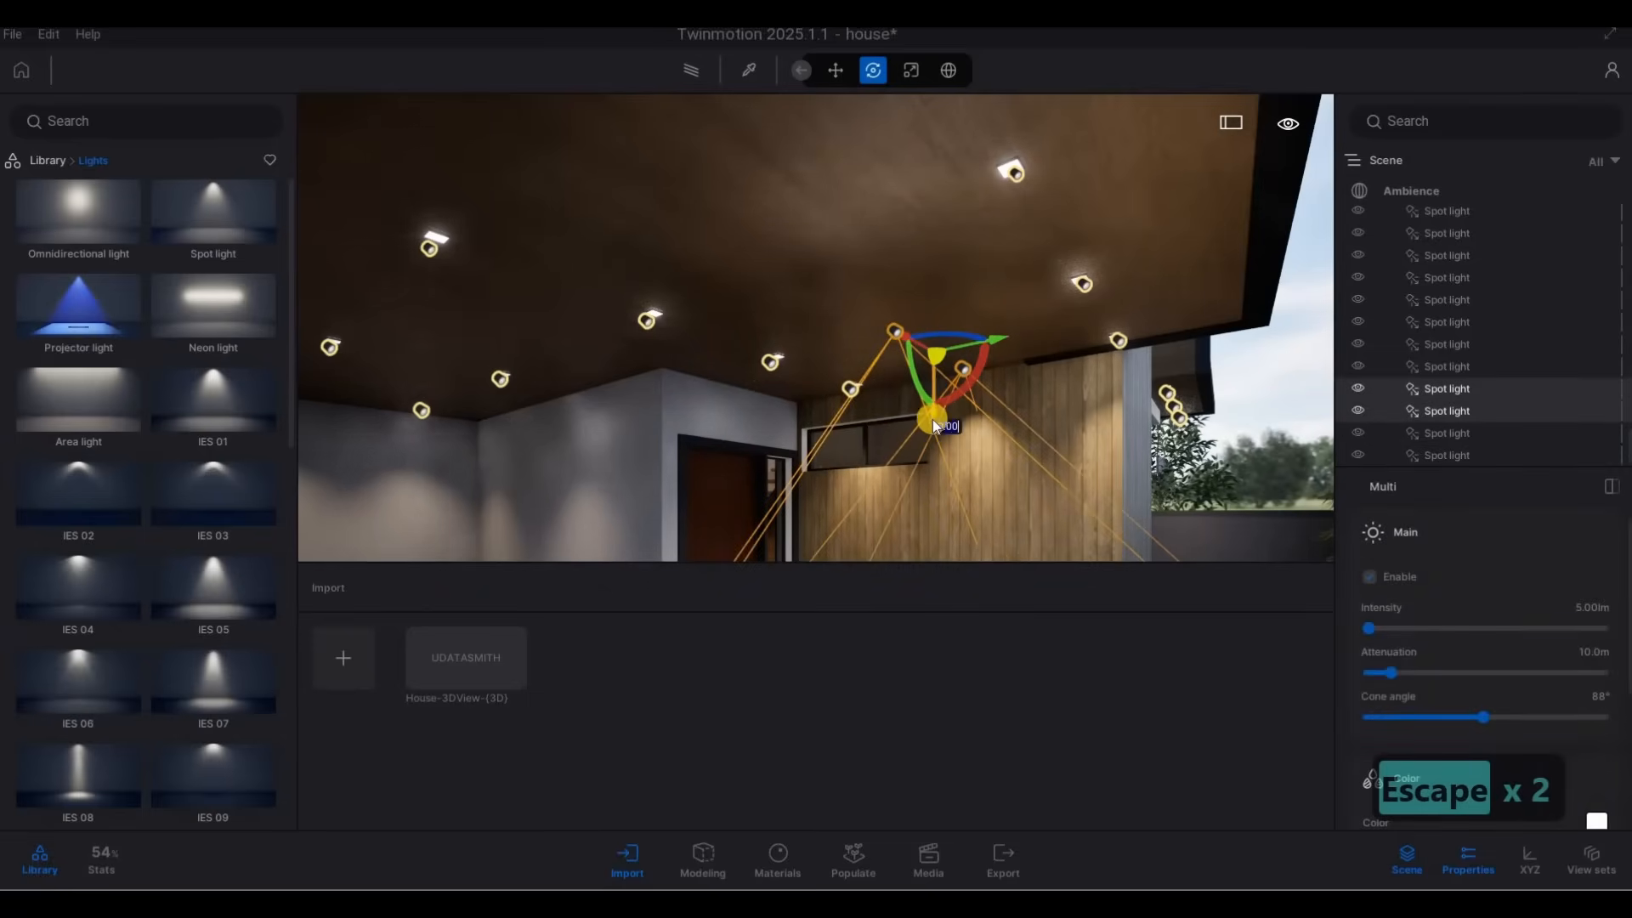
key("Delete")
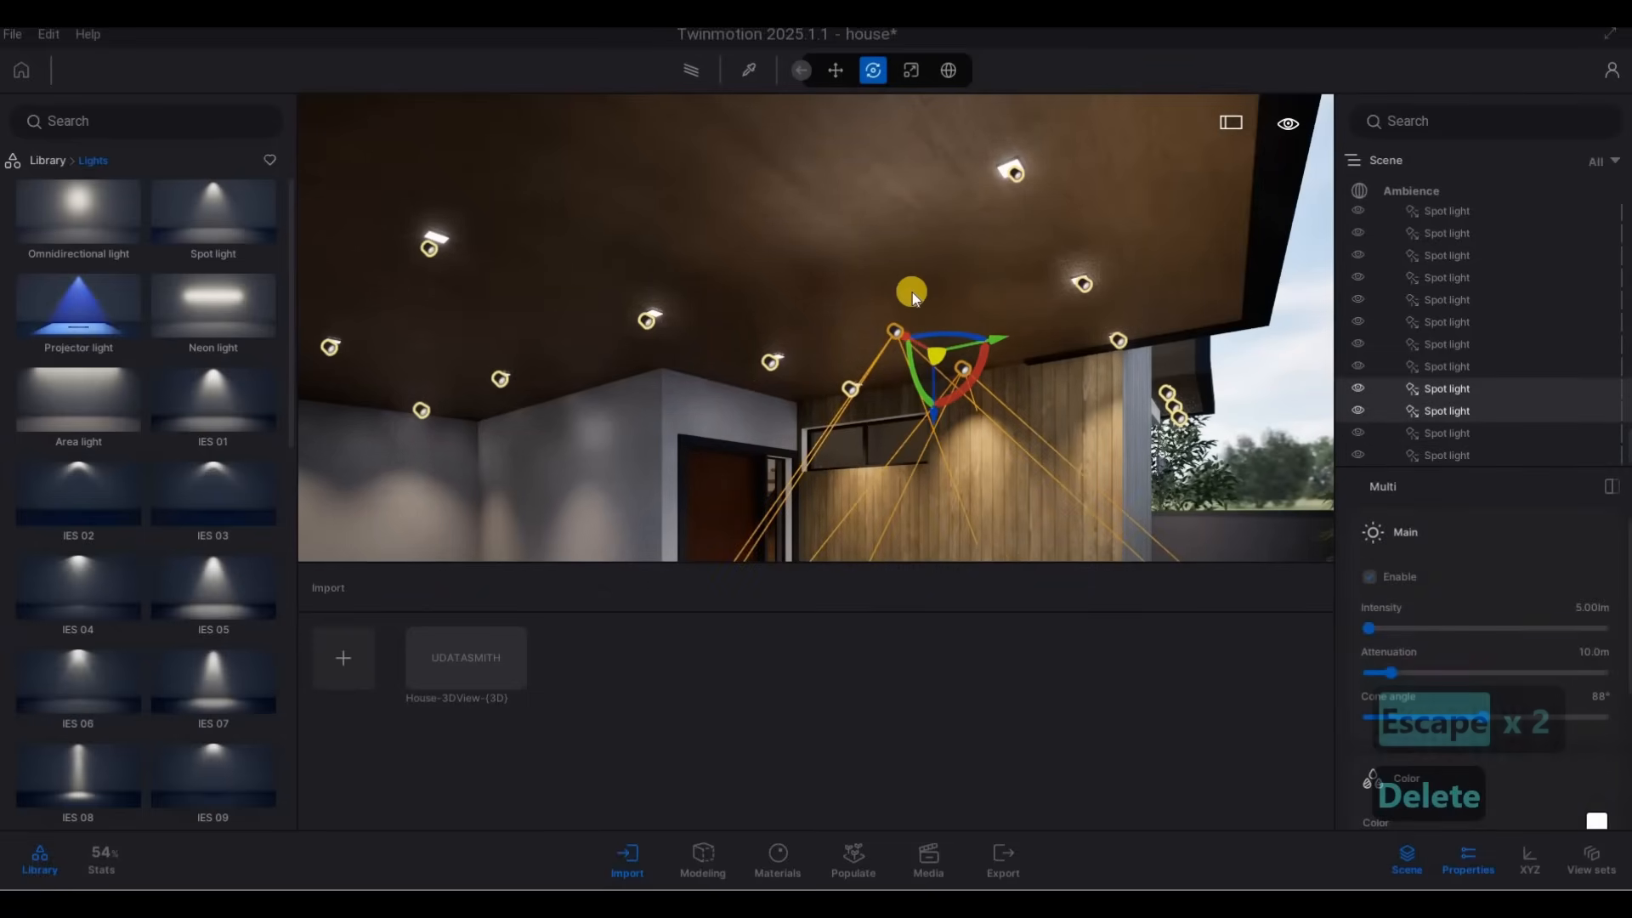
key("Delete")
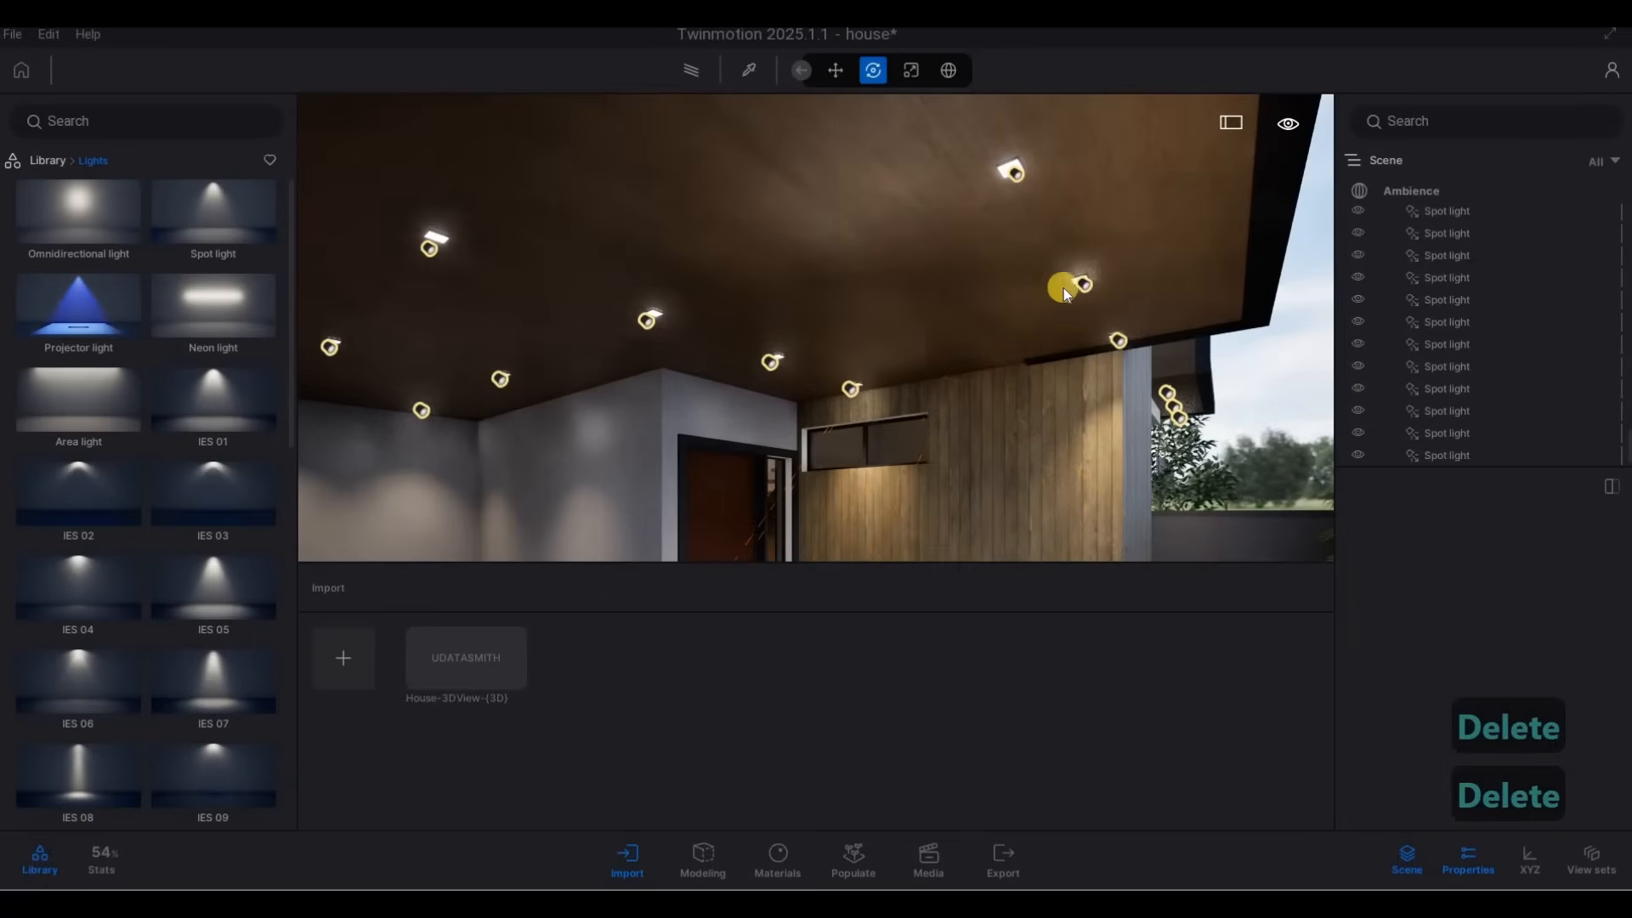
Place a new spot light at the outer fixture under the small window canopy beside the glazed terrace doors.
key("a")
right_click_drag(1063, 288, 636, 238)
key("d")
key("s")
key("s")
key("s")
key("s")
key("s")
key("s")
key("s")
key("s")
key("w")
key("a")
key("s")
key("s")
key("s")
key("s")
key("d")
key("w")
key("q")
key("q")
key("q")
key("q")
key("a")
key("a")
key("a")
key("a")
key("a")
key("a")
key("a")
key("a")
key("a")
key("a")
key("a")
key("a")
key("a")
key("a")
key("a")
key("a")
key("a")
key("a")
key("a")
key("a")
key("a")
key("a")
key("a")
key("a")
key("a")
key("a")
key("a")
key("a")
key("a")
key("a")
key("a")
key("a")
key("a")
key("a")
key("a")
key("a")
key("a")
key("a")
key("a")
key("e")
key("w")
key("d")
key("w")
key("q")
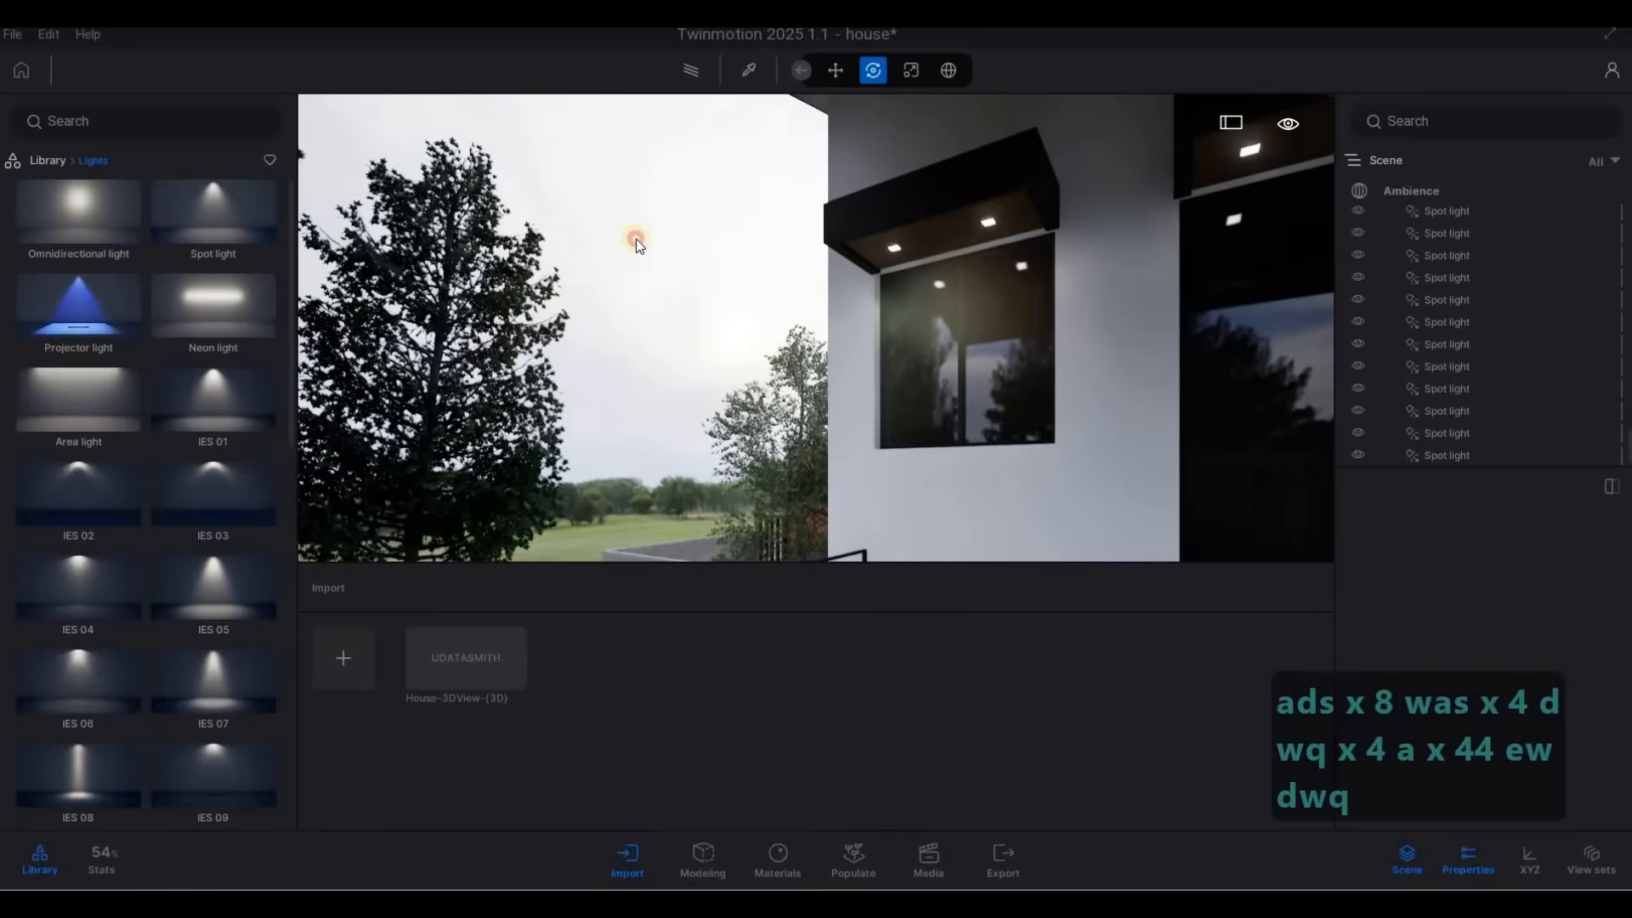
left_click(893, 253)
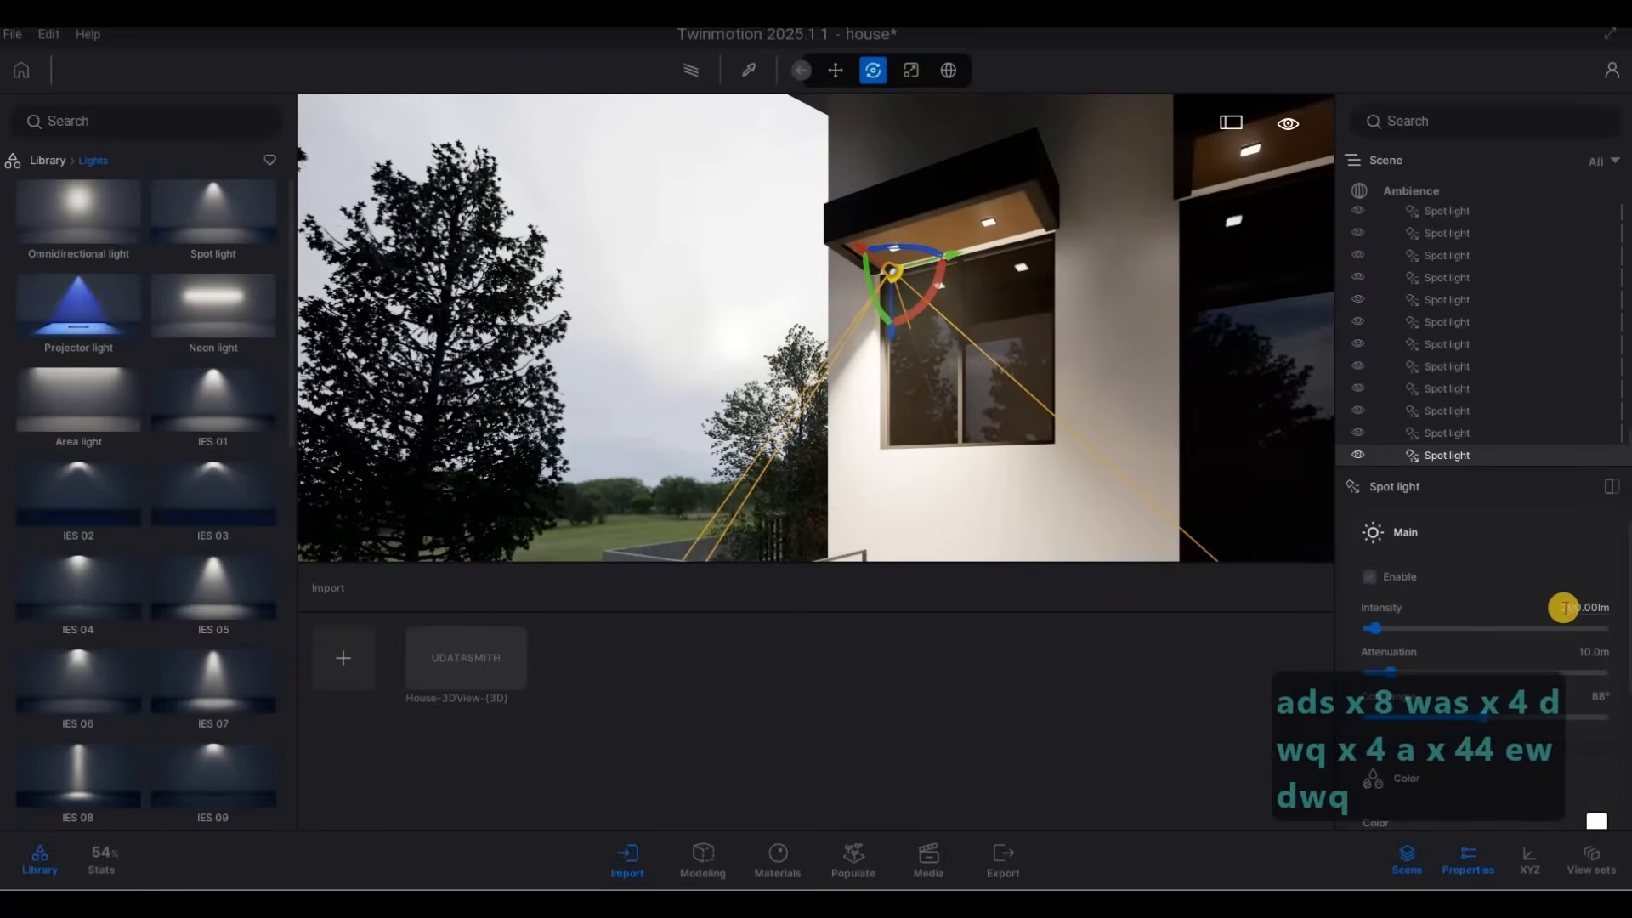
Set the intensity of the window canopy spot light to 5 lm.
left_click(1567, 604)
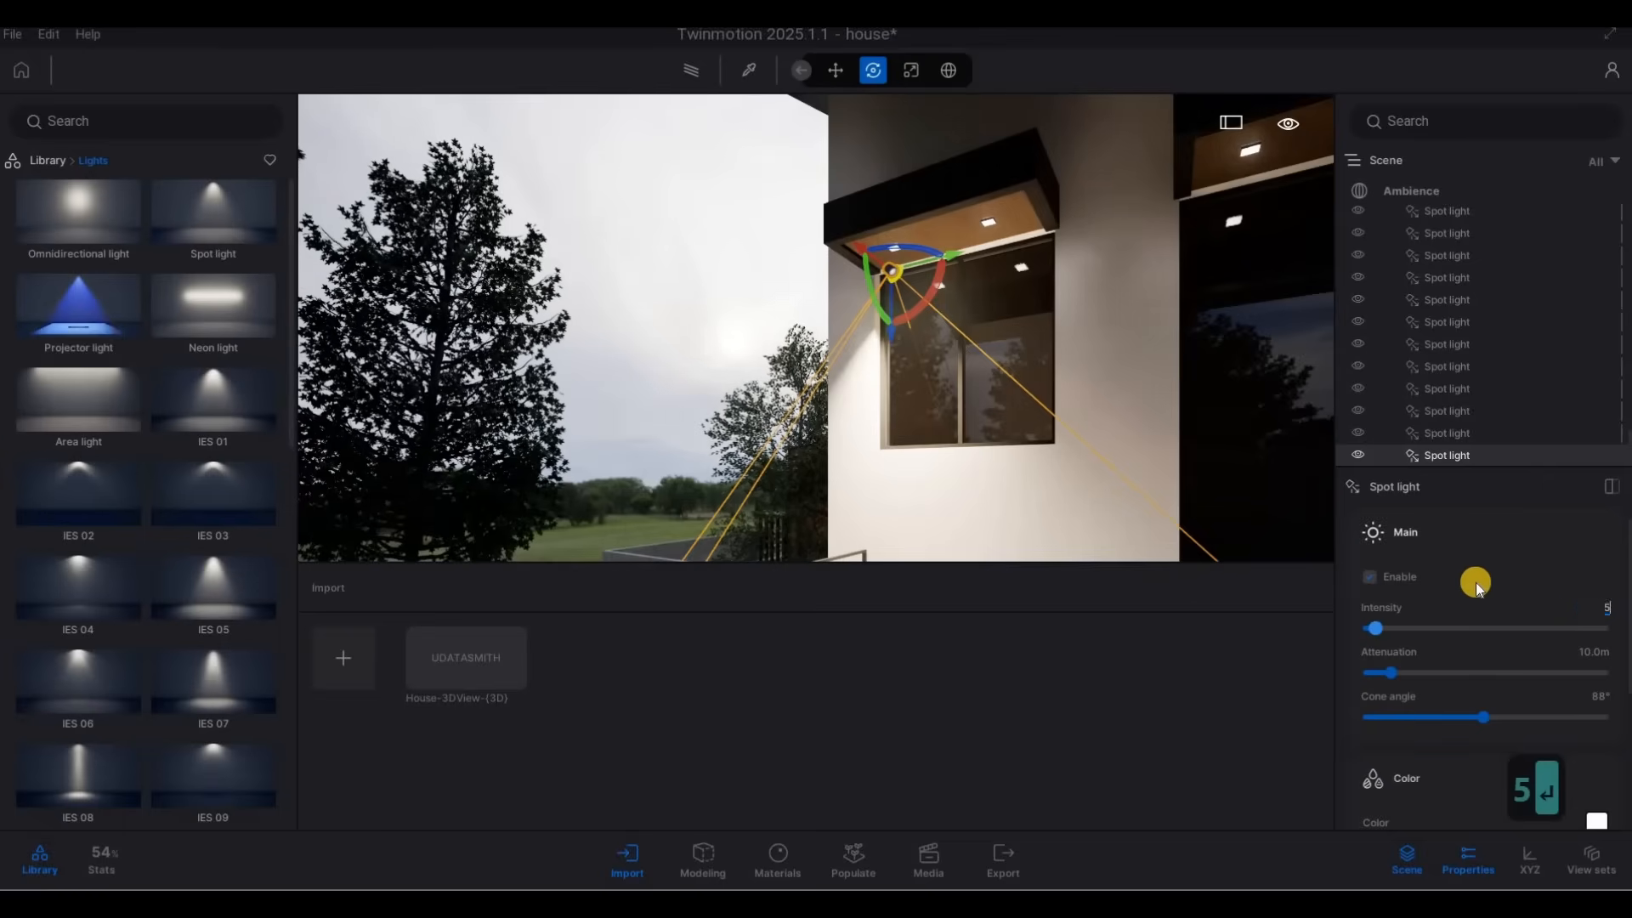
type("5")
key("Return")
Set the color temperature of the balcony ceiling spot light nearest the wood-clad column to 2807K.
key("s")
key("s")
key("s")
key("s")
right_click_drag(1118, 417, 911, 292)
key("d")
key("d")
key("d")
key("d")
key("d")
key("s")
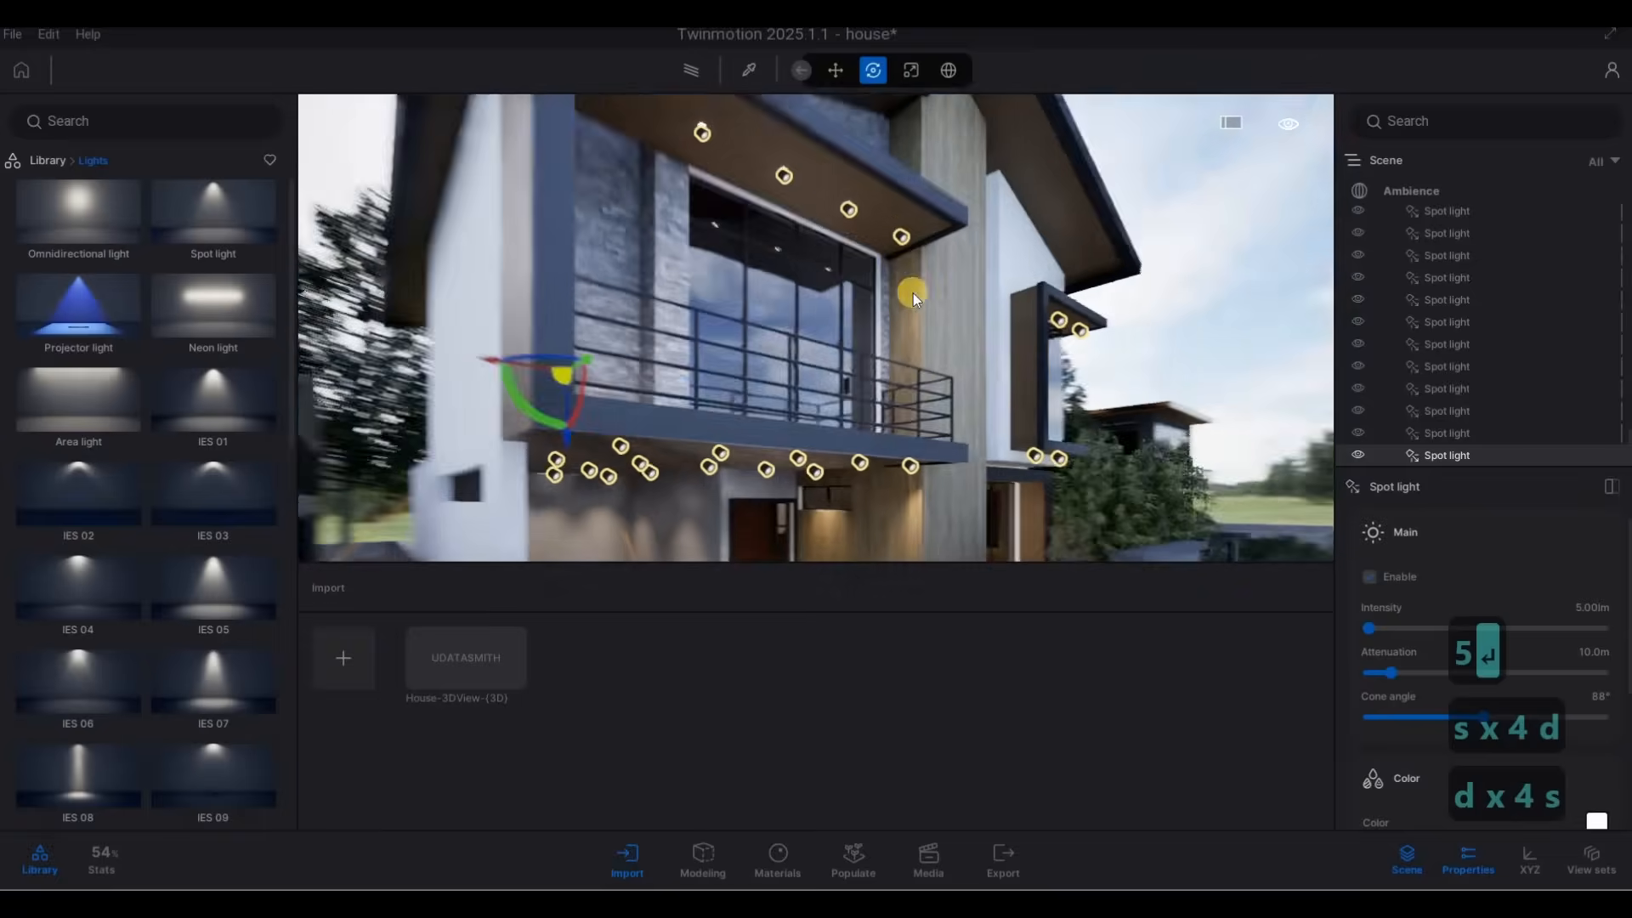
left_click(876, 271)
left_click(1377, 346)
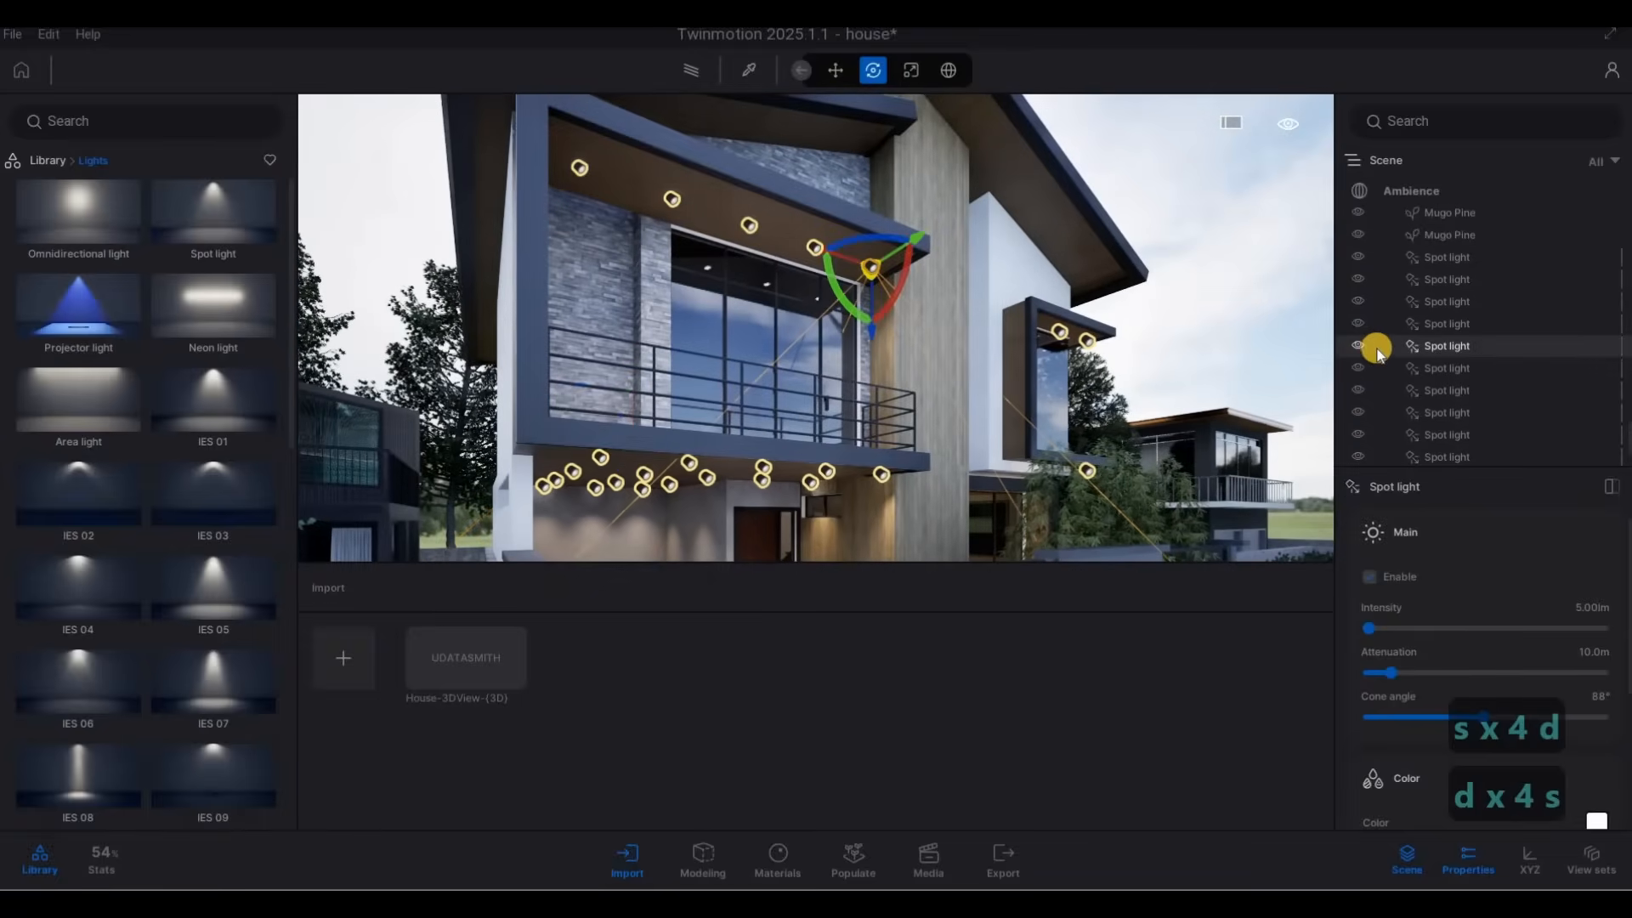
scroll(1491, 749, "down", 2)
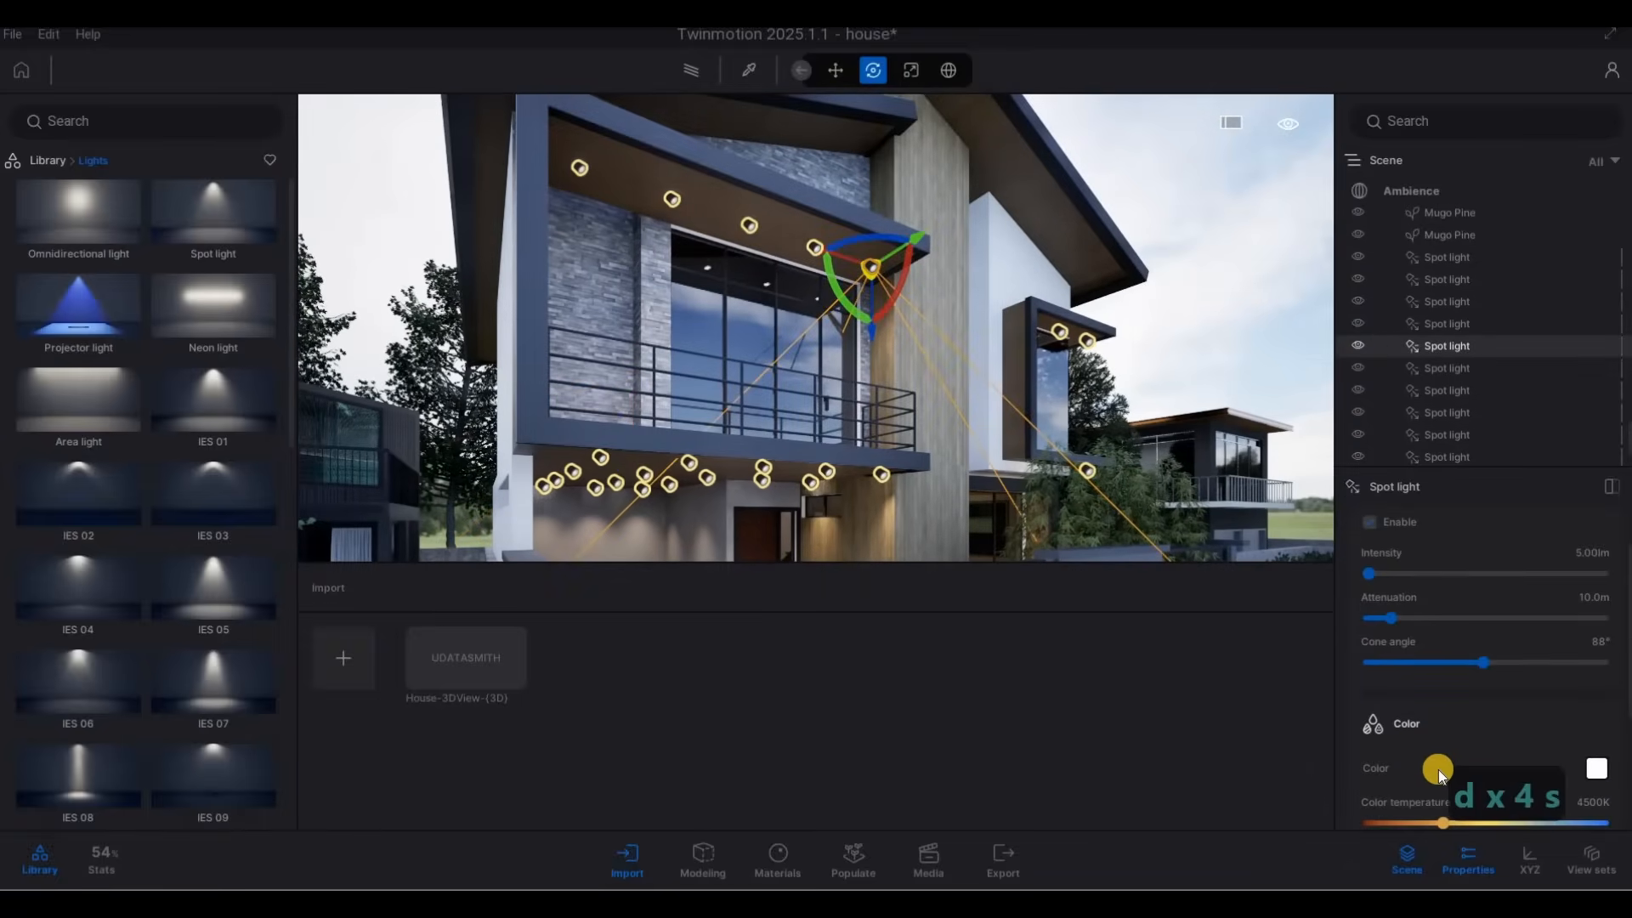
left_click(1407, 769)
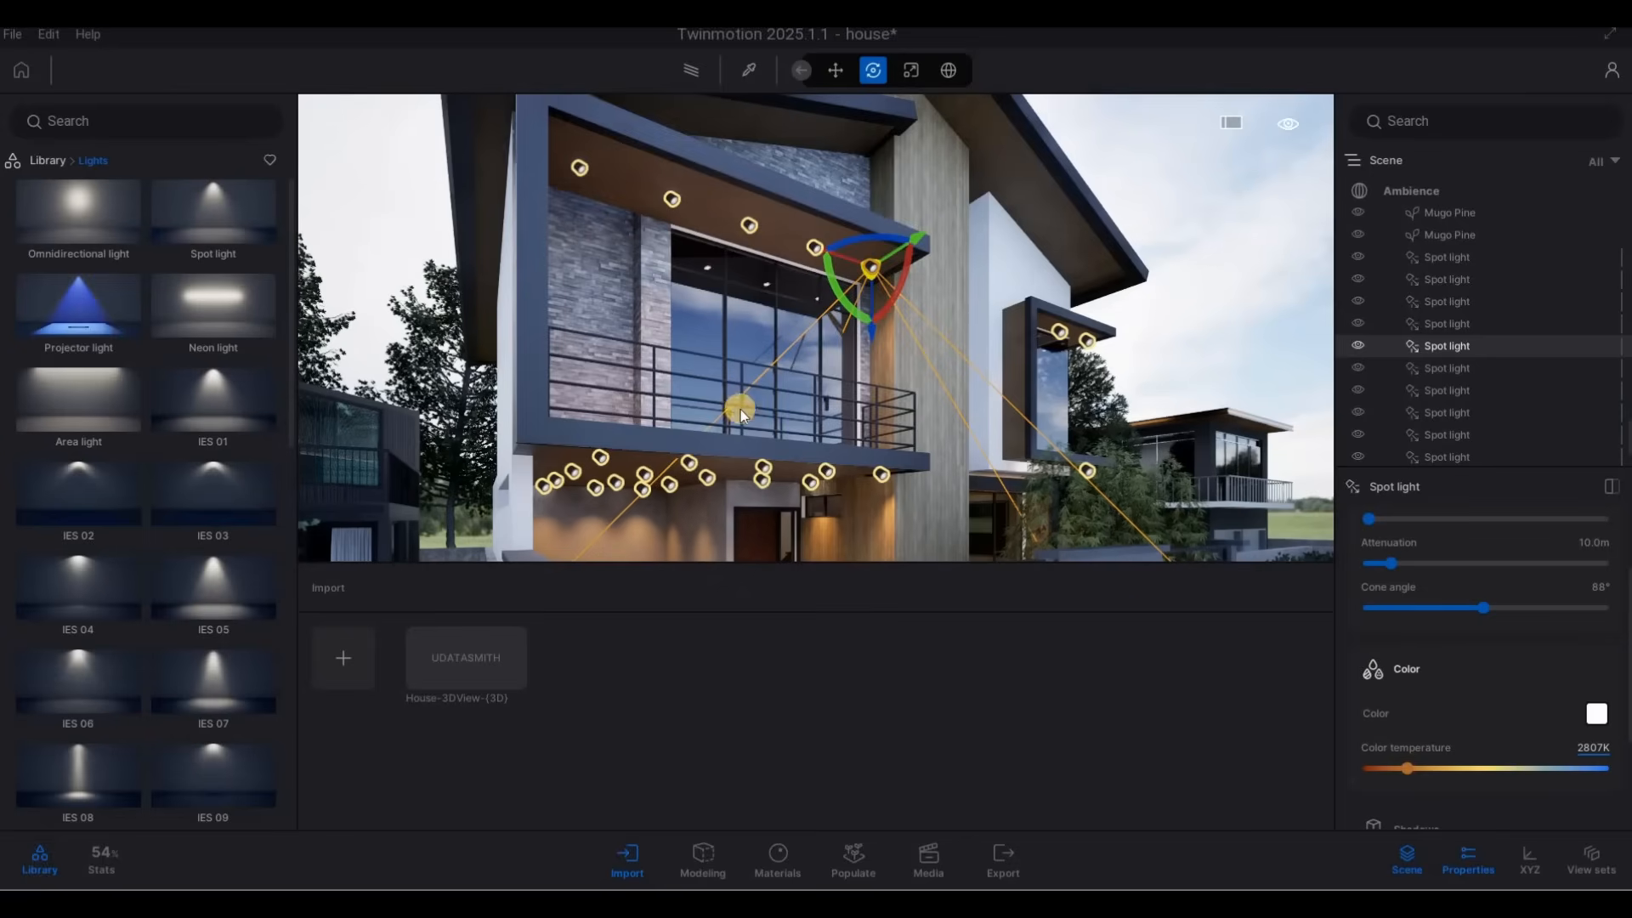
Set the color temperature of the spot light under the small window canopy to 2887K.
key("a")
key("w")
key("w")
key("w")
key("w")
key("a")
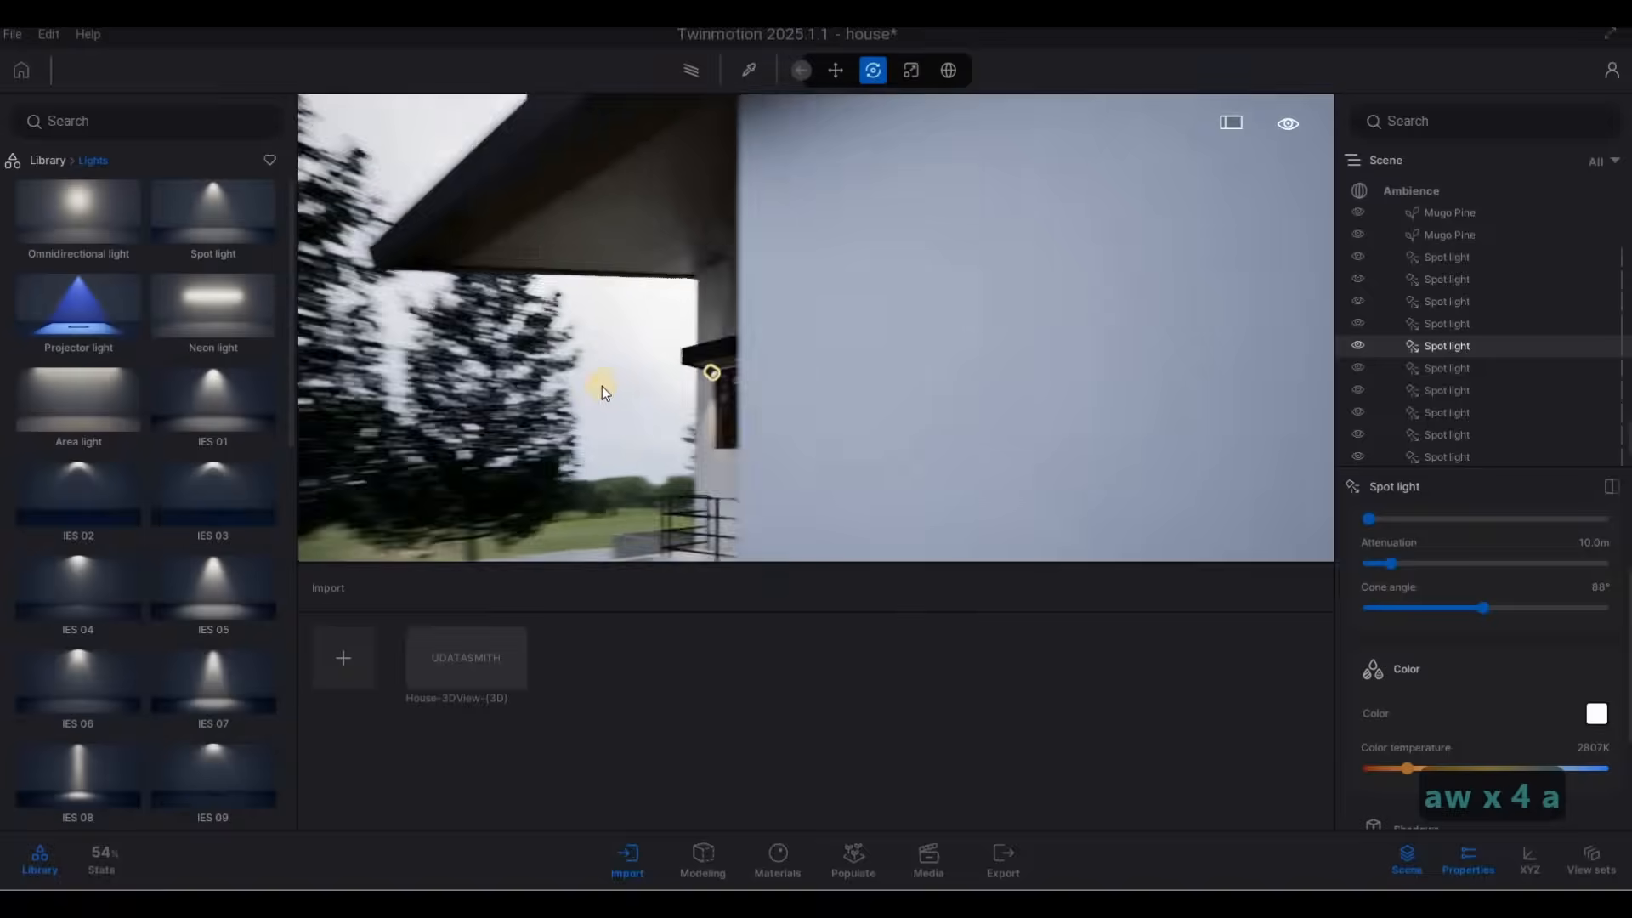
key("a")
key("a")
key("a")
left_click(749, 366)
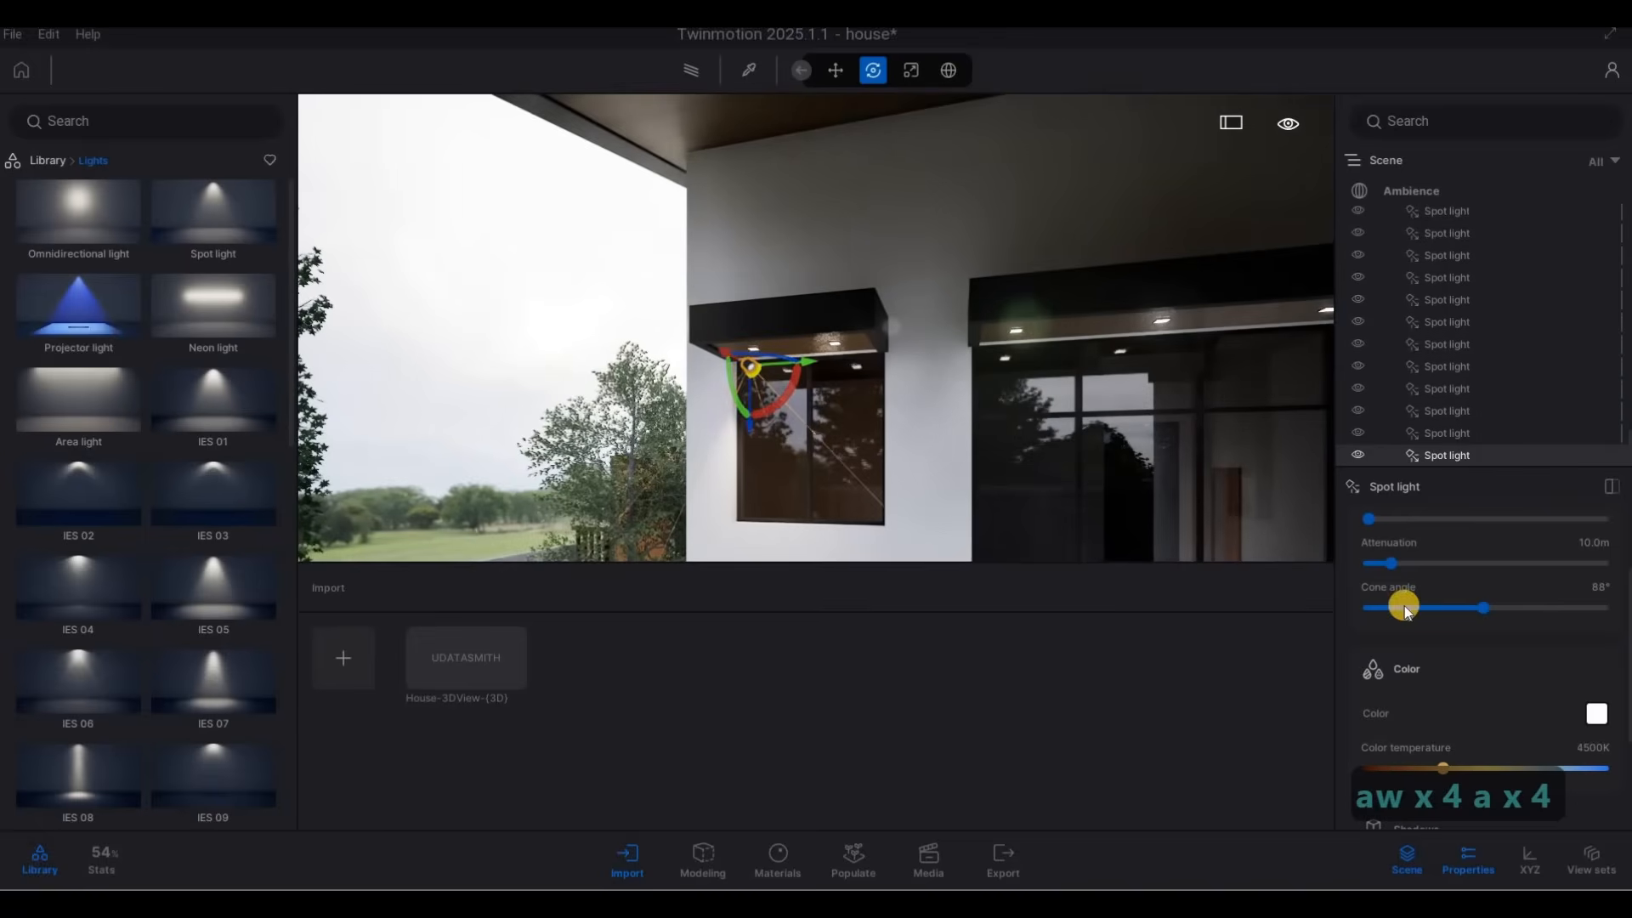
left_click(1418, 768)
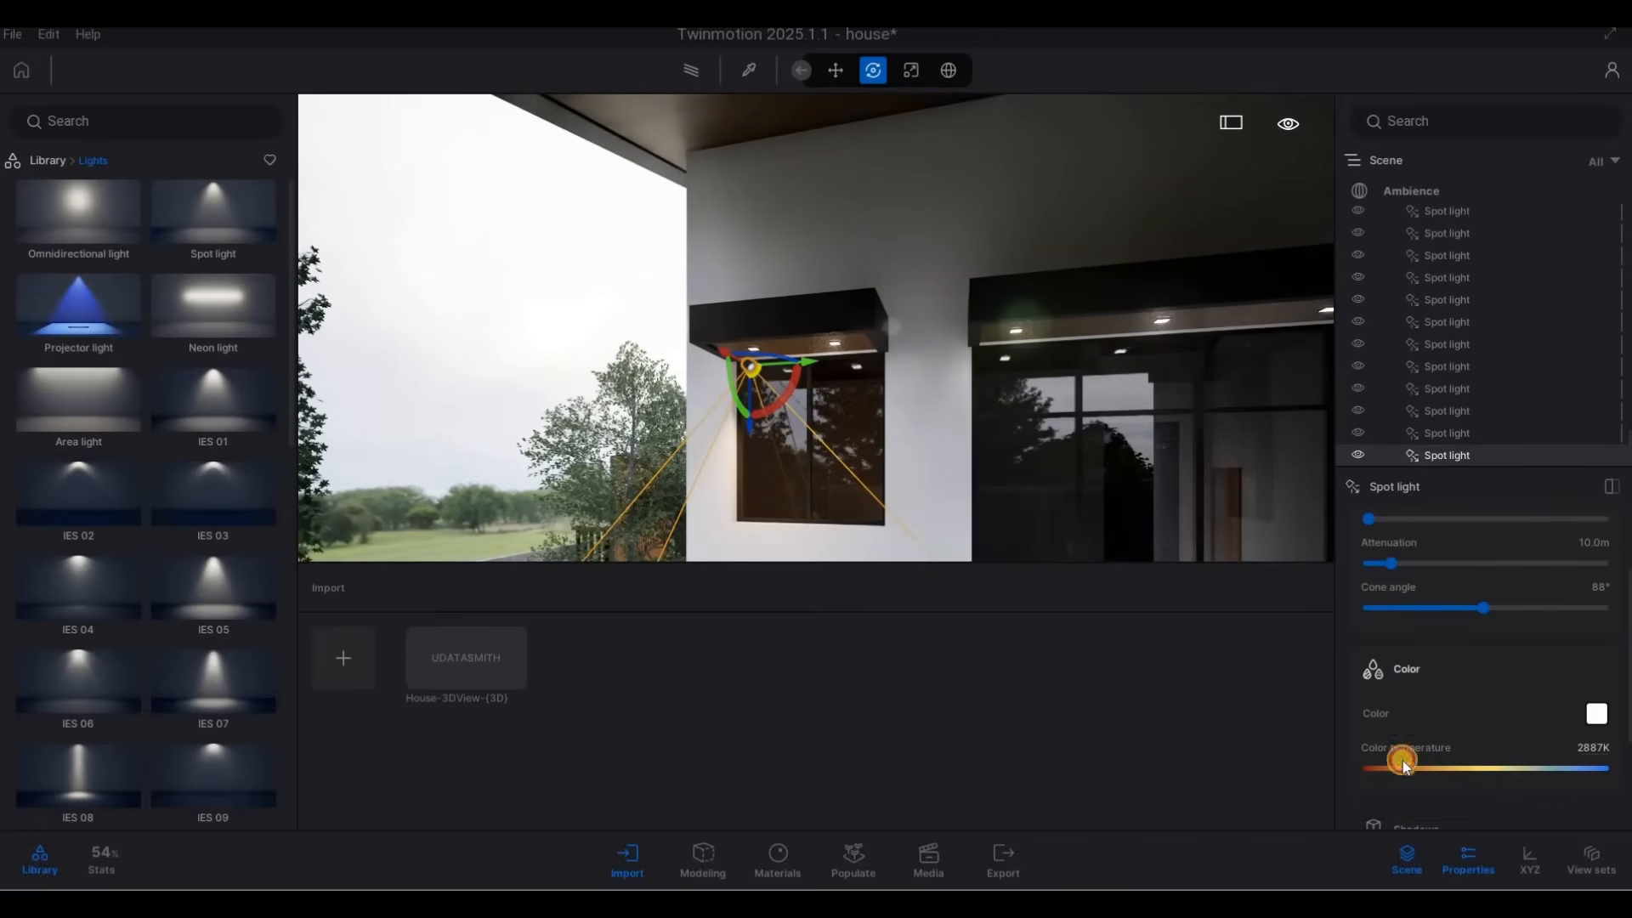
Move the window canopy spot light up and across until it lines up with the canopy's outer recessed fixture.
key("e")
key("w")
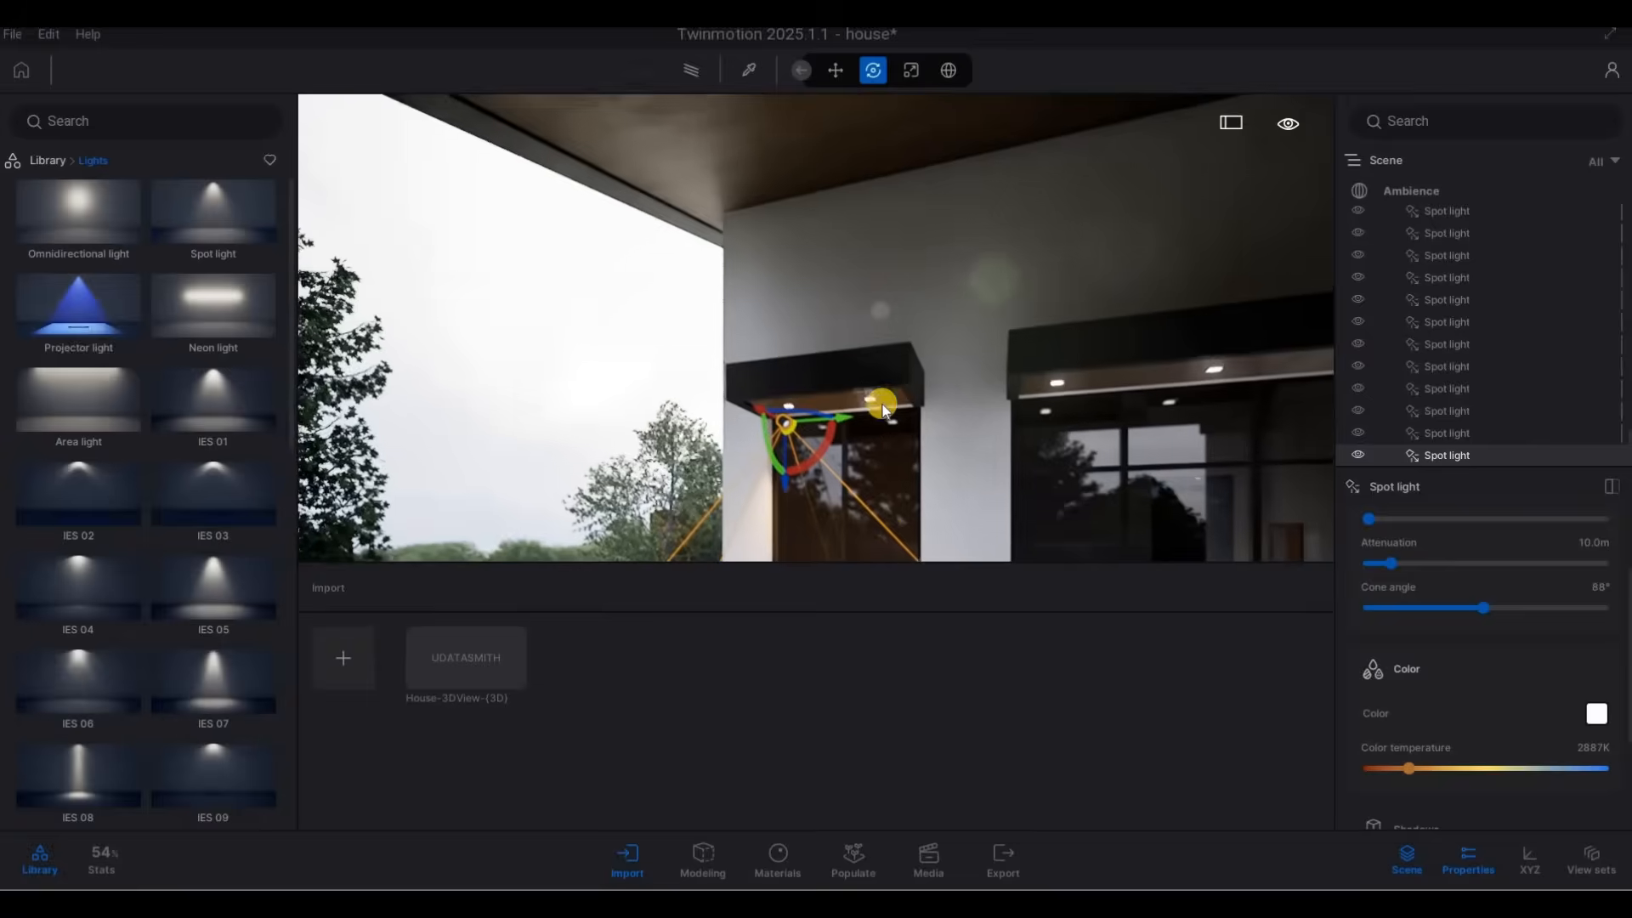
left_click_drag(778, 328, 844, 227)
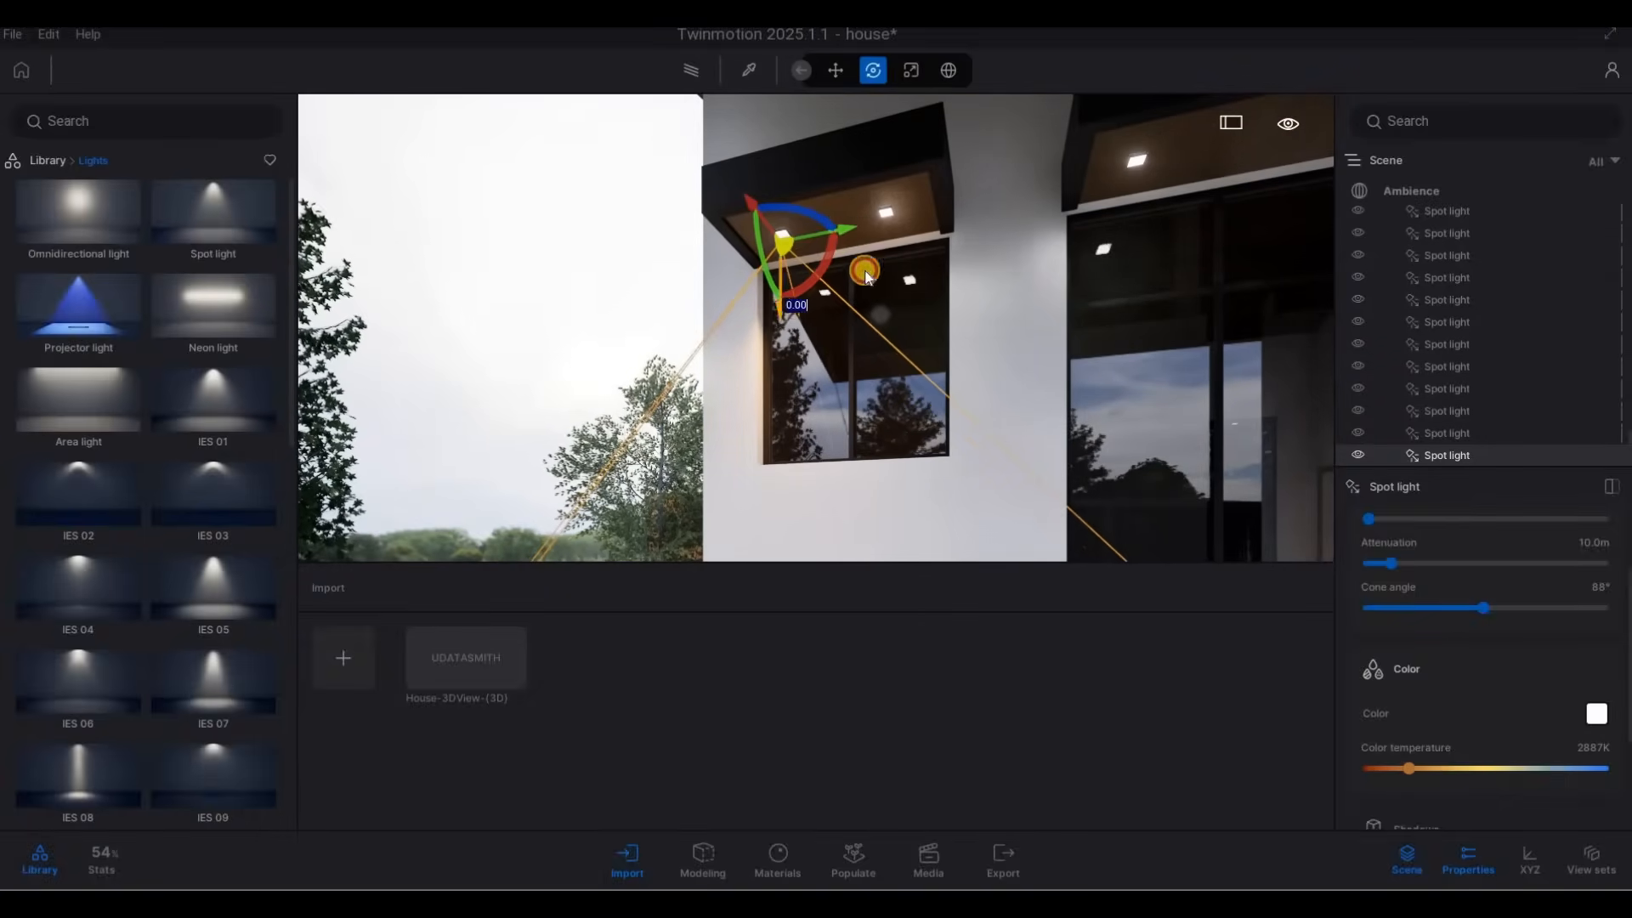
key("a")
right_click_drag(814, 269, 1203, 284)
key("w")
key("a")
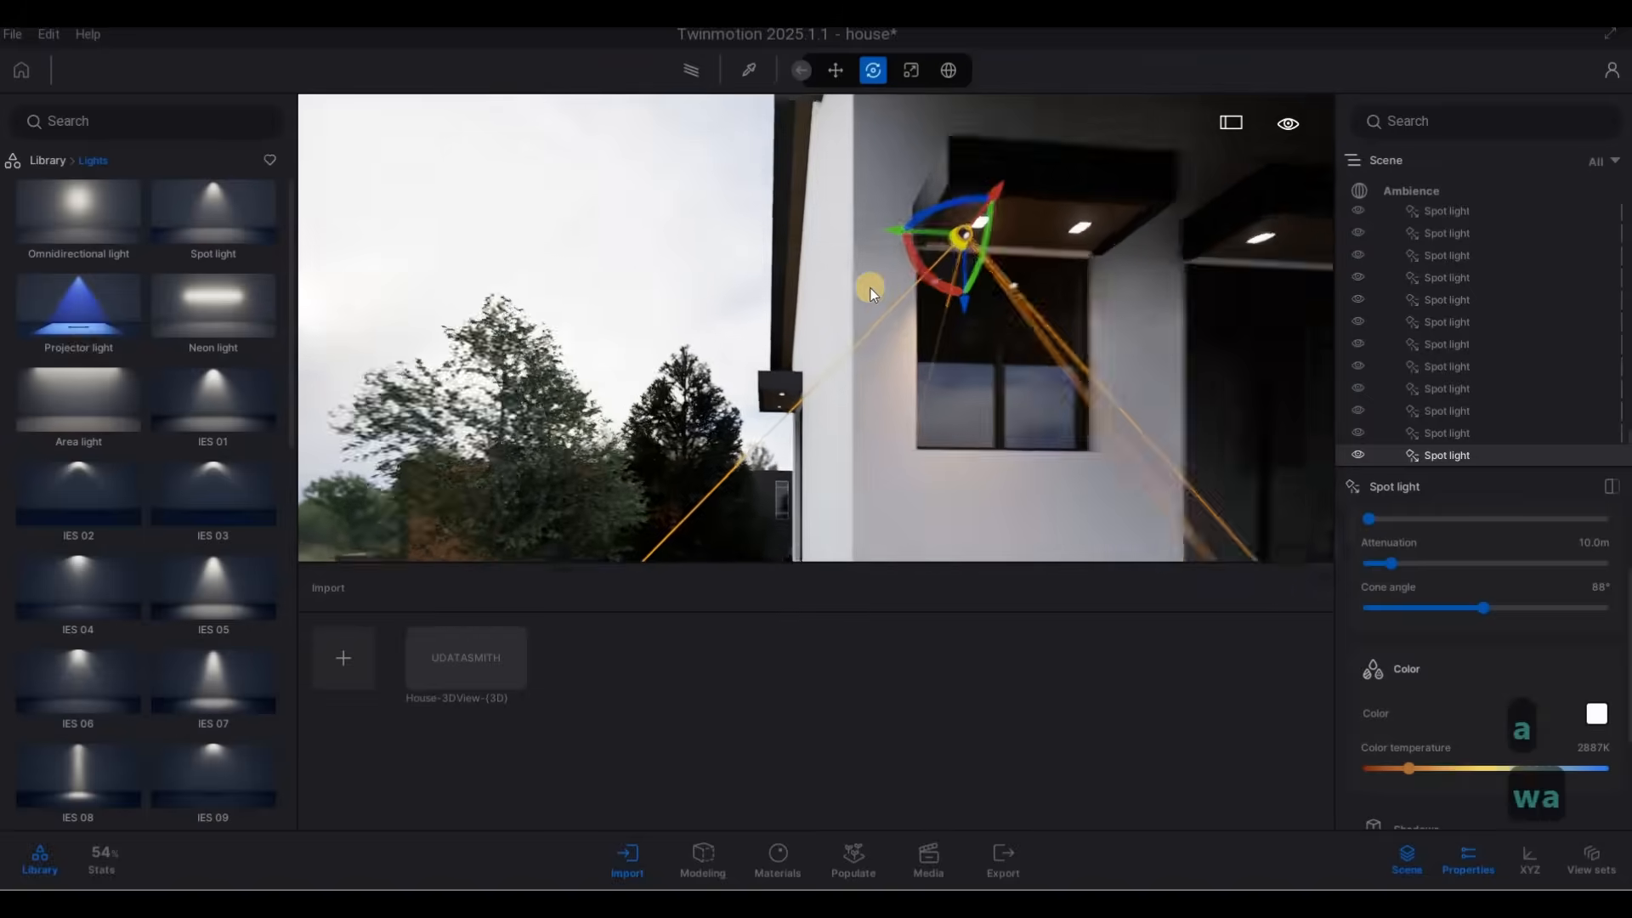
right_click_drag(871, 288, 1048, 313)
key("w")
right_click_drag(915, 291, 920, 282)
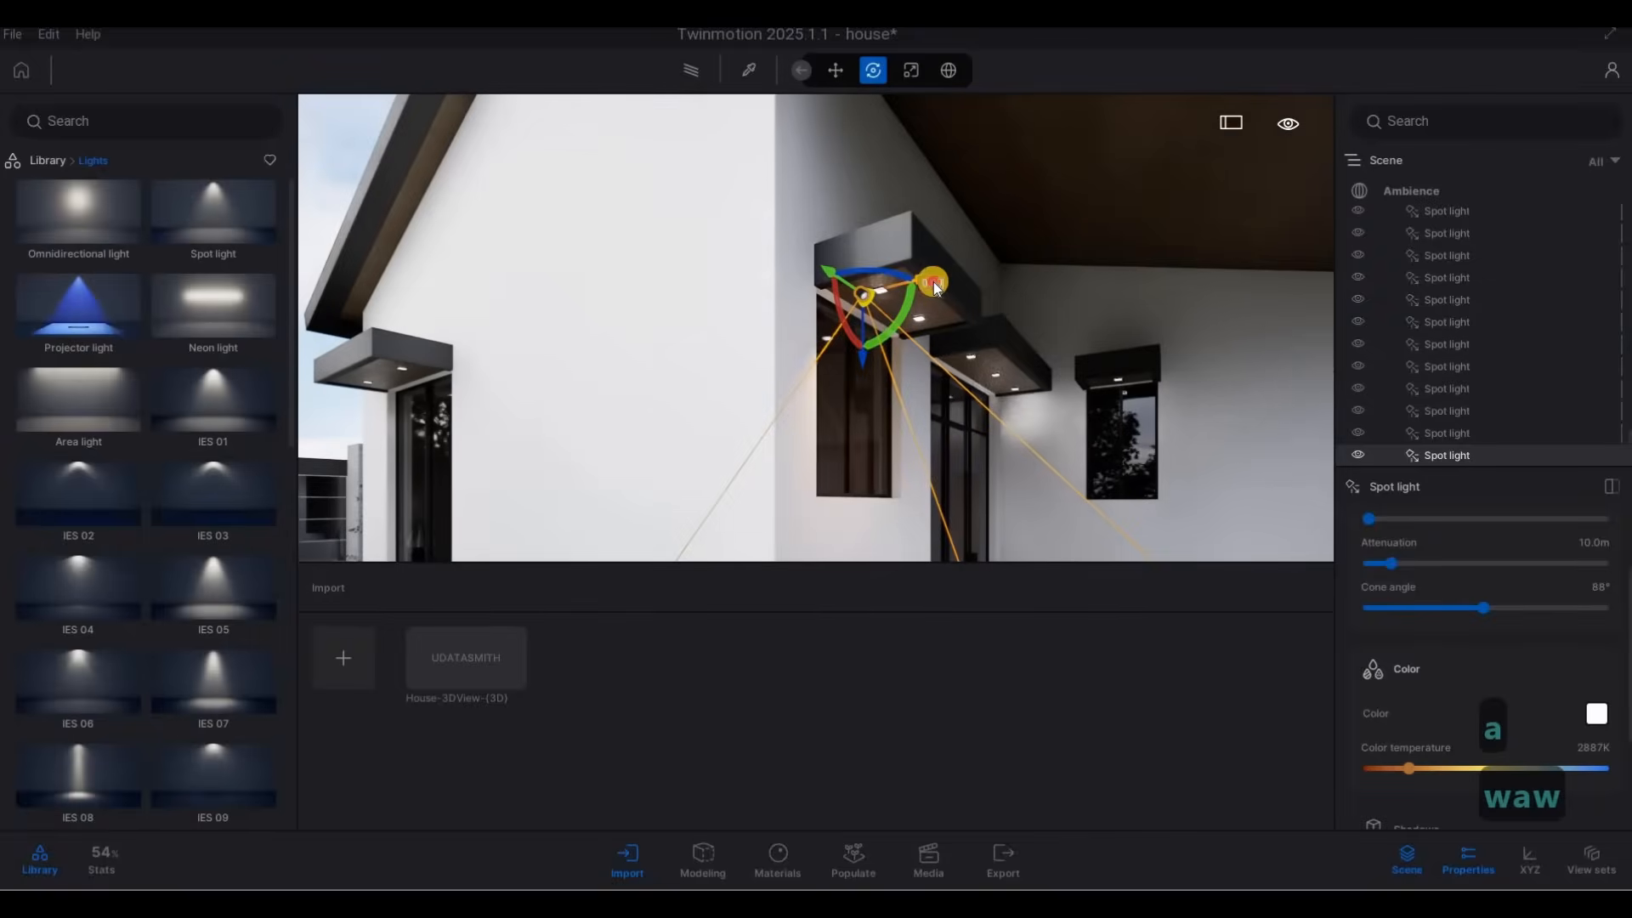
left_click_drag(940, 287, 919, 317)
Copy the window canopy spot light to the neighbouring fixture as 1 instance spaced about 0.66 m.
key("d")
right_click_drag(1206, 327, 788, 321)
key("e")
key("s")
key("d")
key("q")
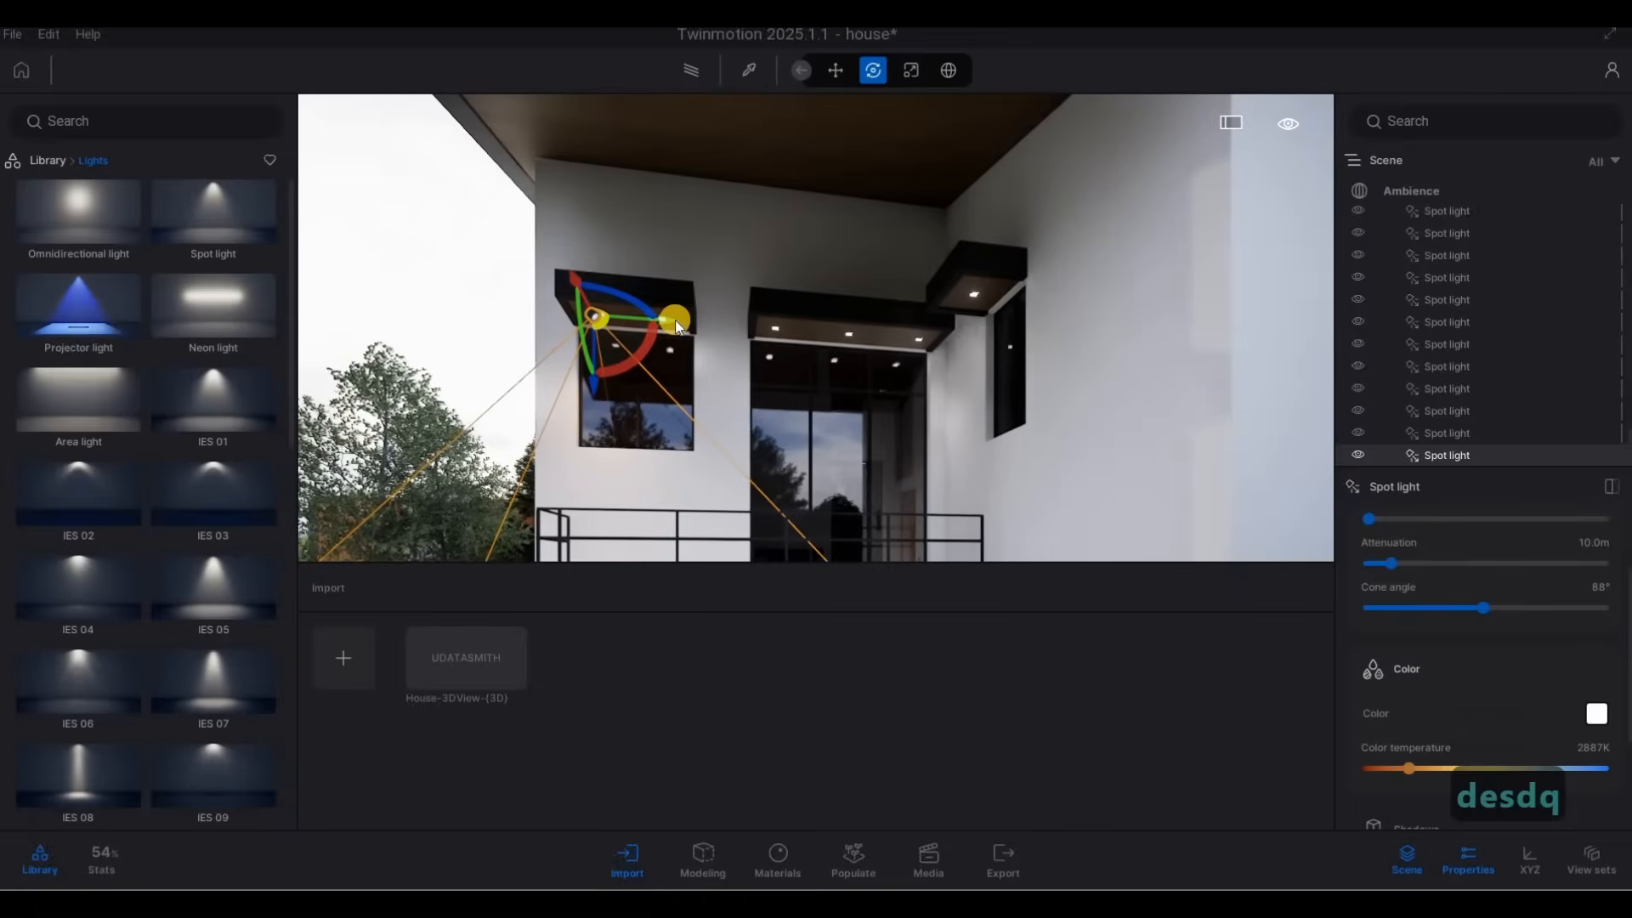
left_click_drag(675, 319, 741, 338)
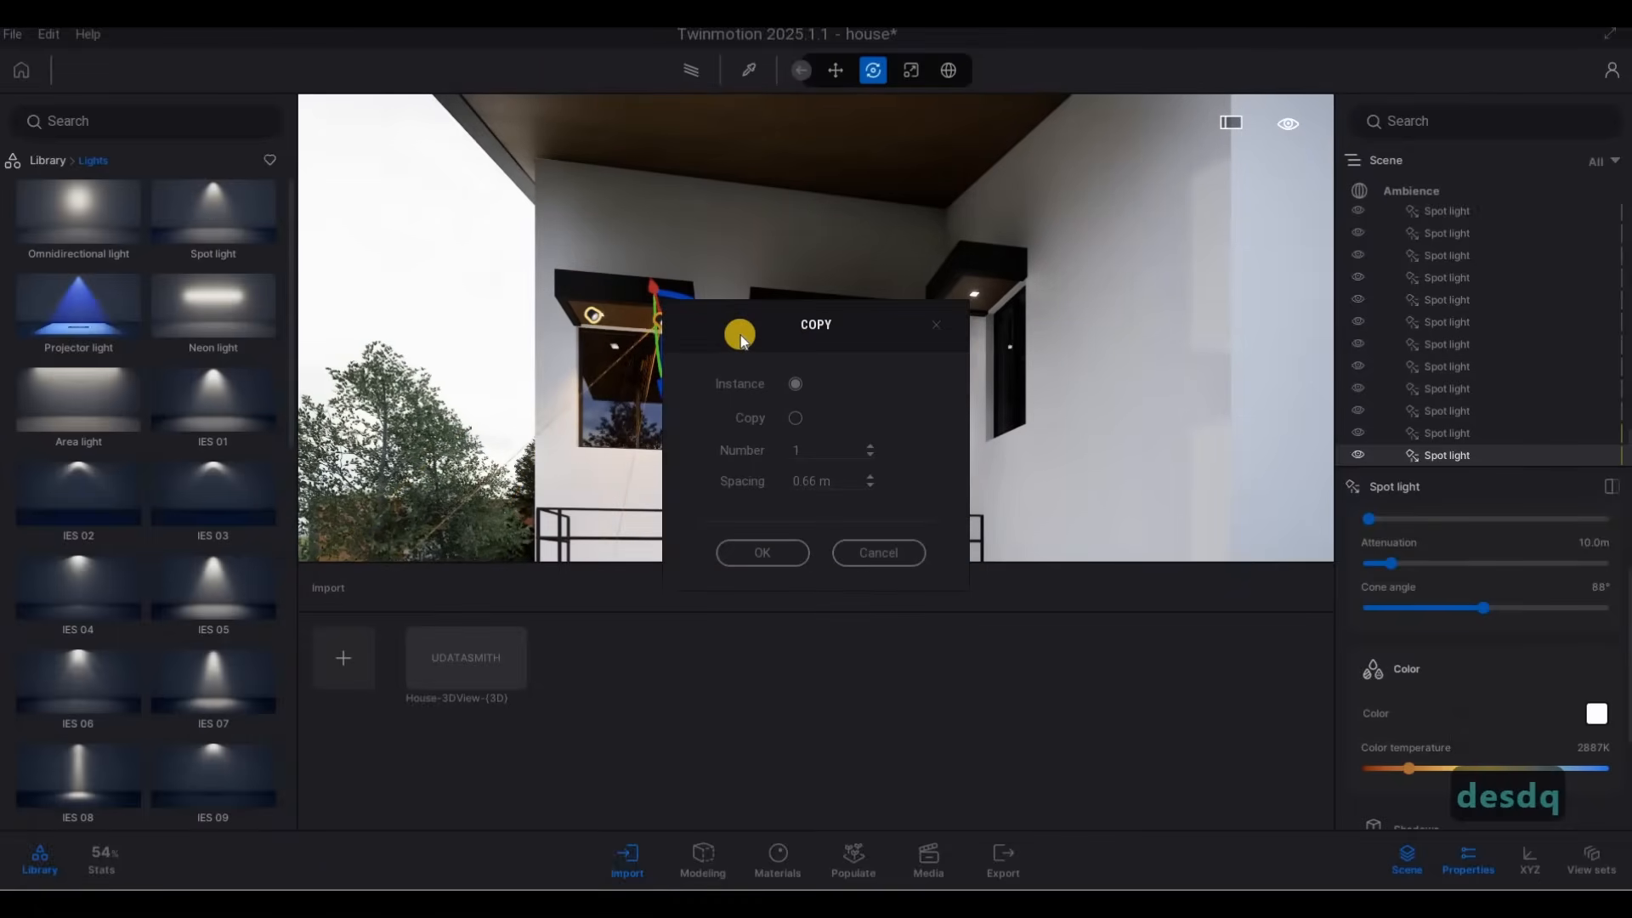
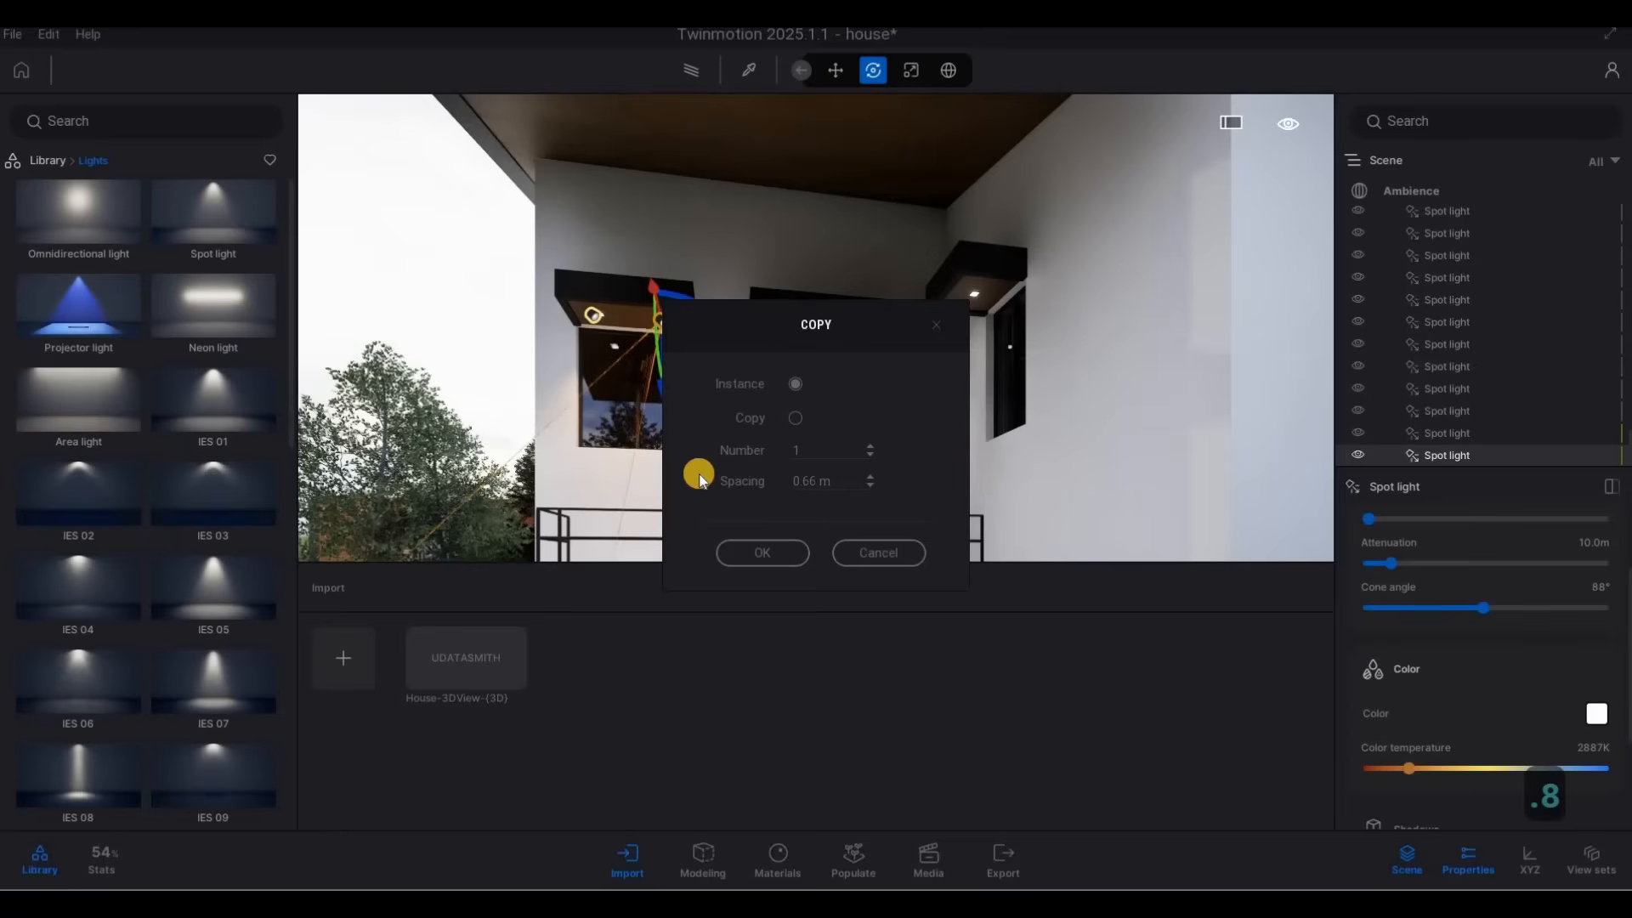
Copy the window canopy spot light as 1 instance spaced 0.8 m and nudge it into line with the second recessed fixture.
left_click(735, 544)
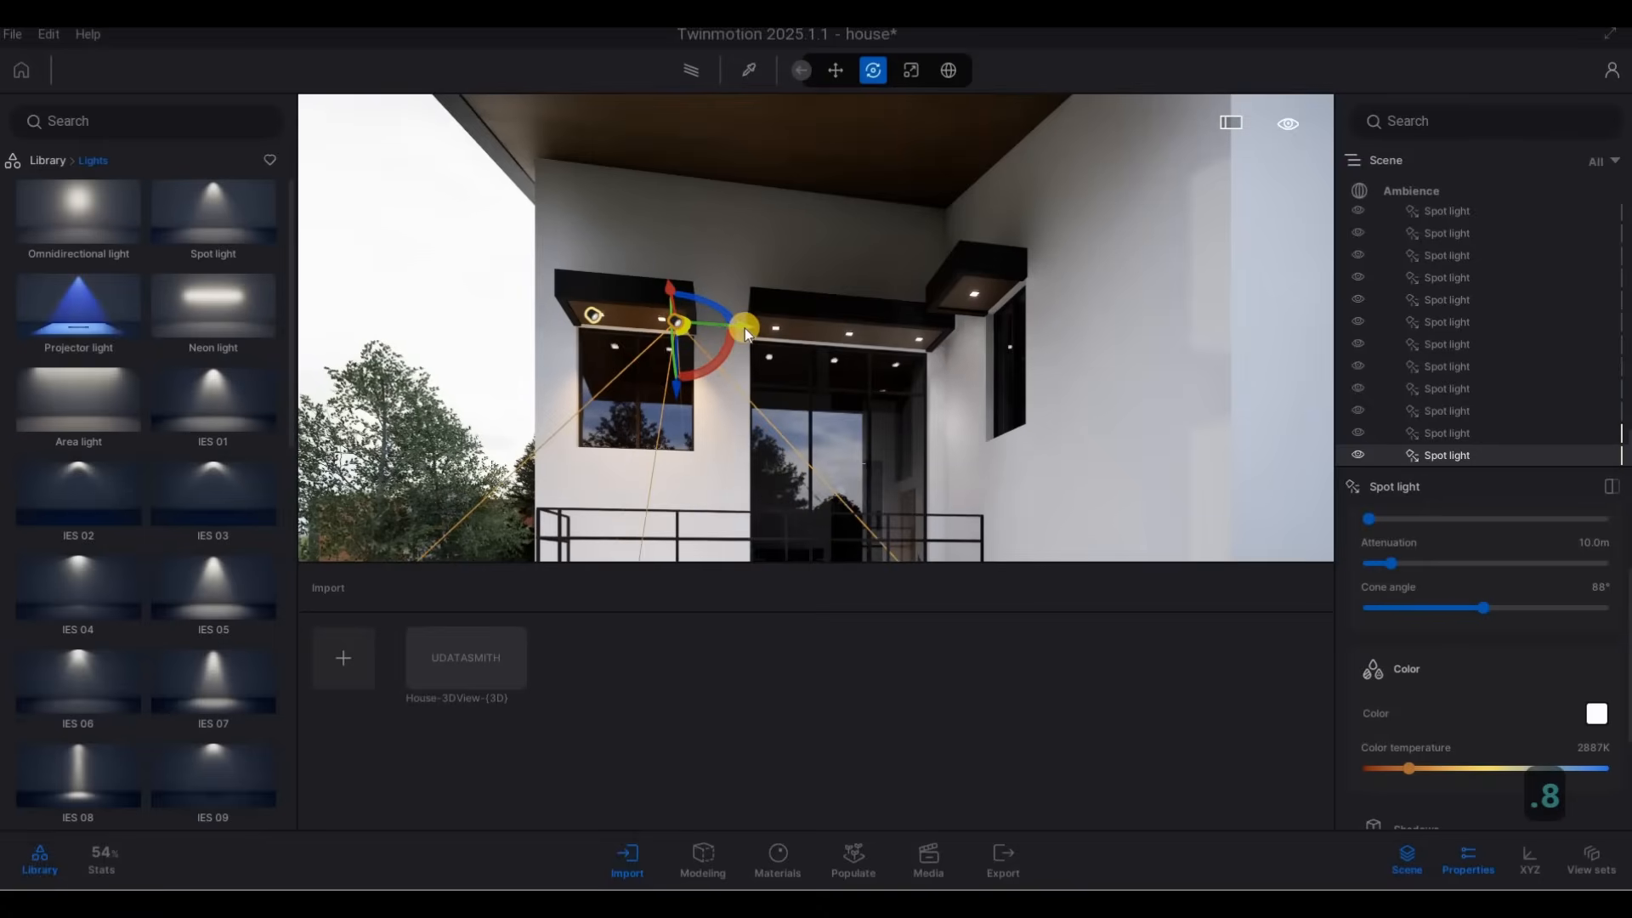
left_click_drag(736, 336, 736, 336)
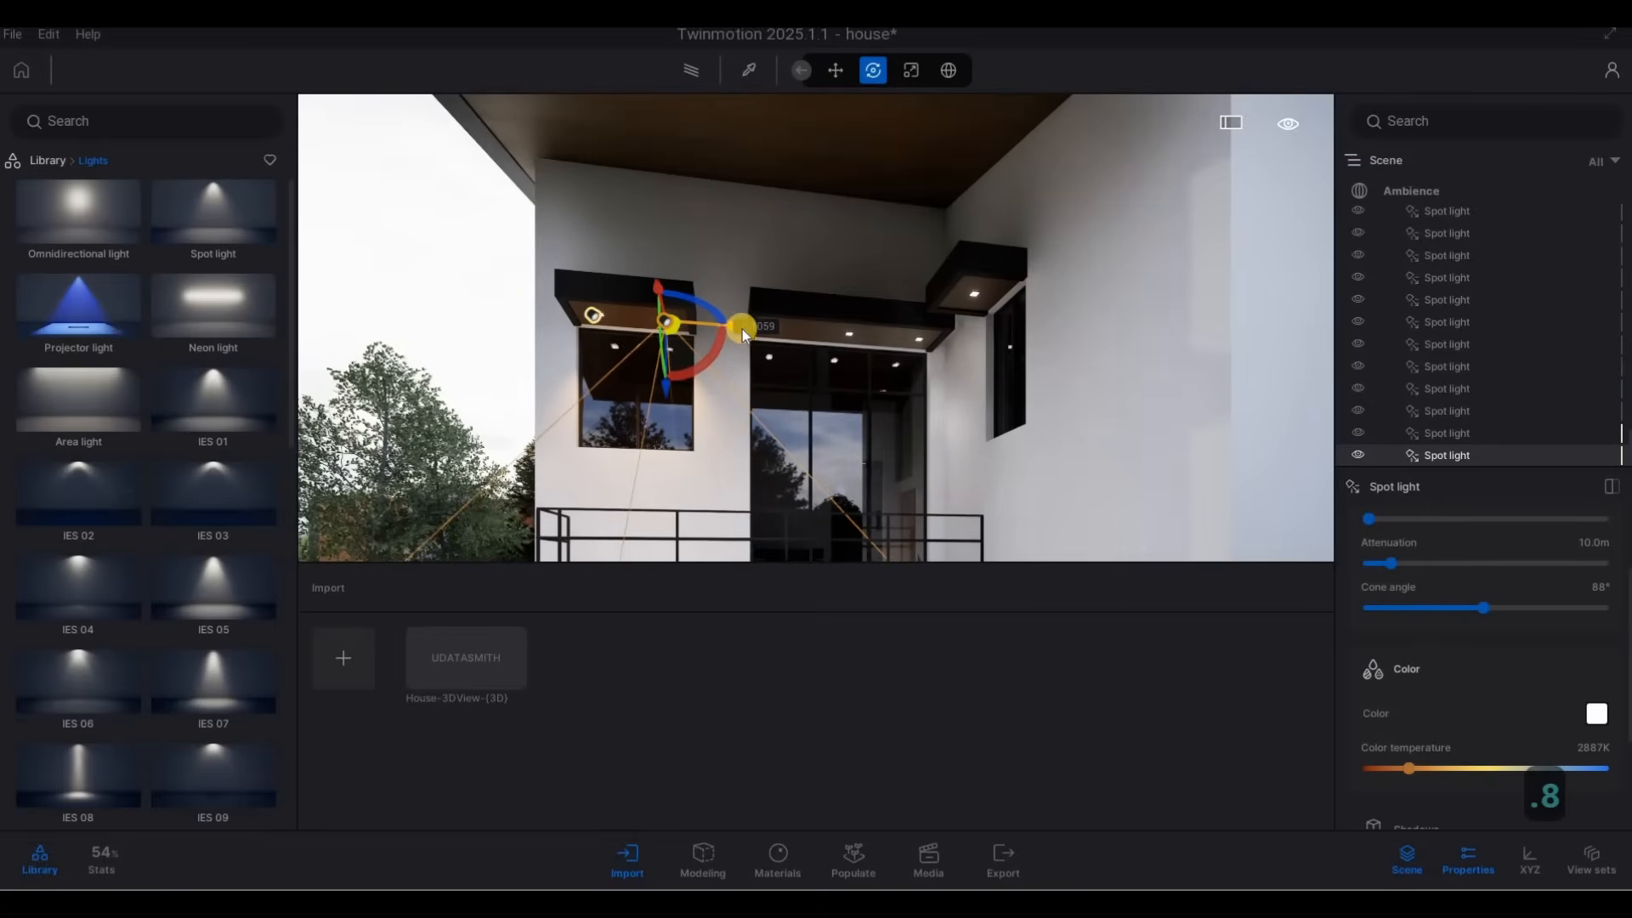
Copy the spot light about 1.13 m to the glass door canopy's first fixture and add 2 more instances spaced 0.82 m along it.
left_click_drag(846, 357, 845, 354, "shift")
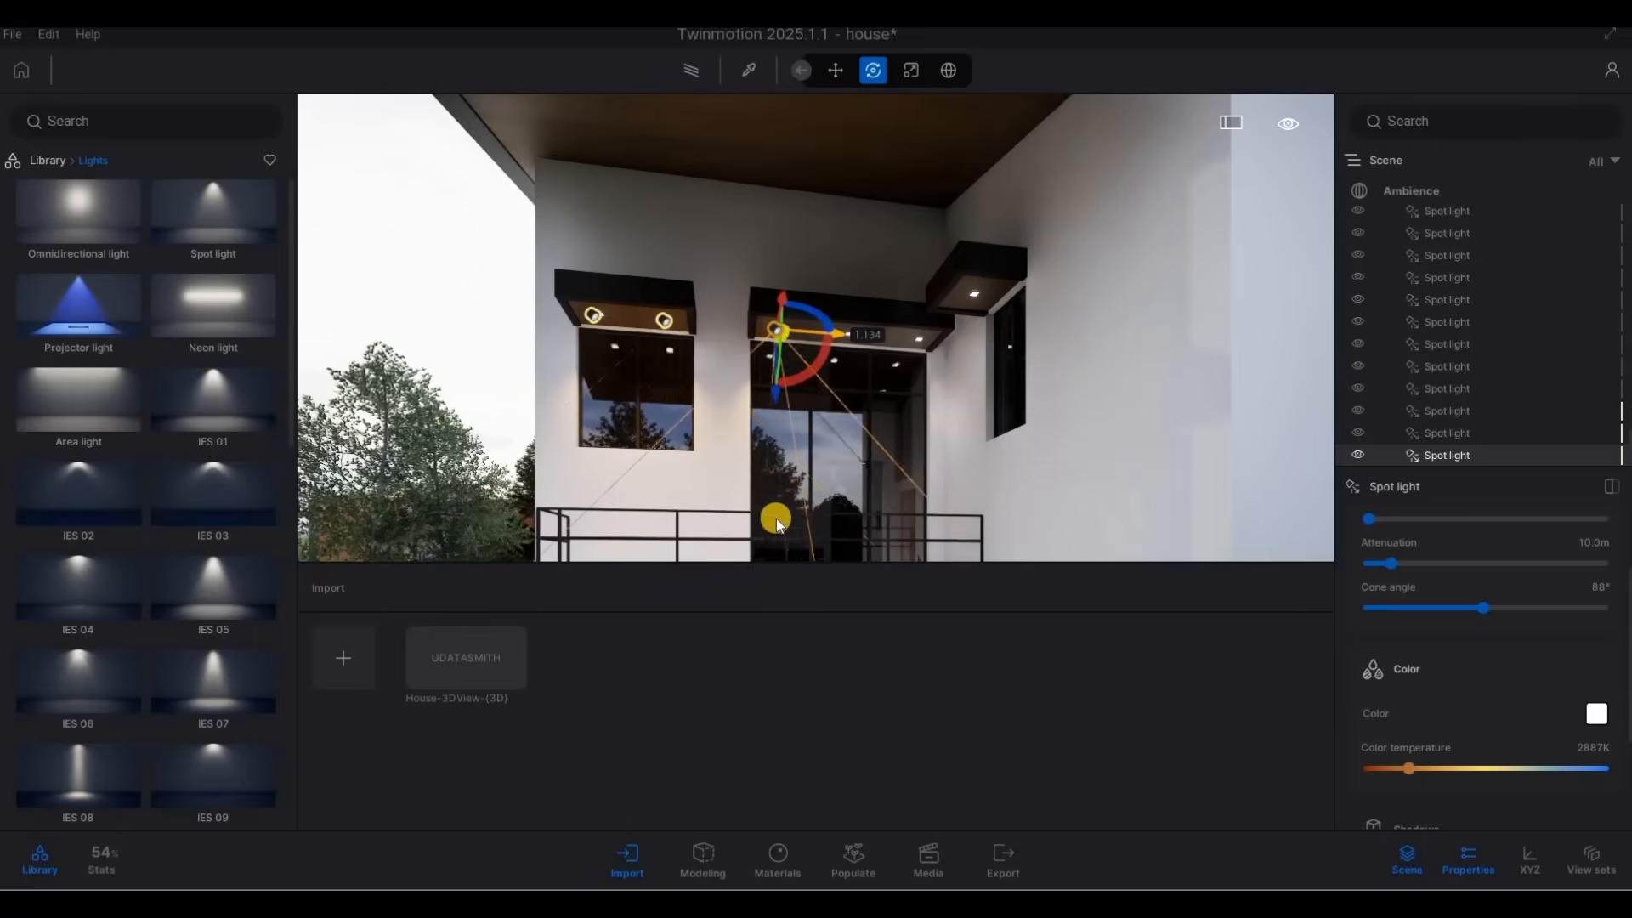
left_click(763, 552)
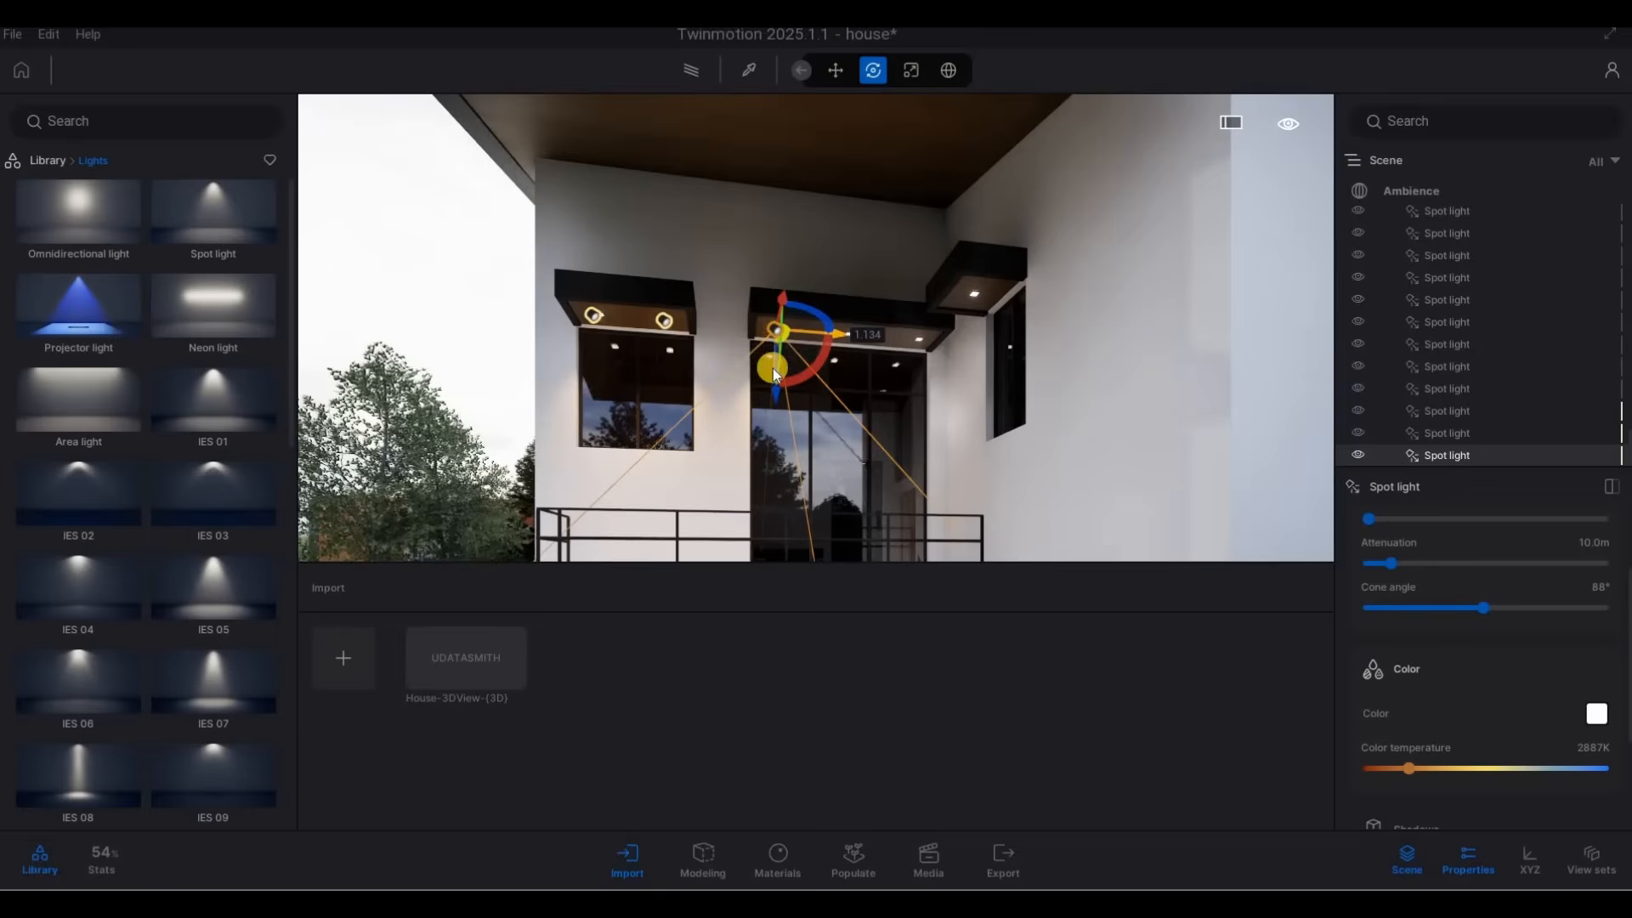
left_click_drag(783, 345, 804, 477, "shift")
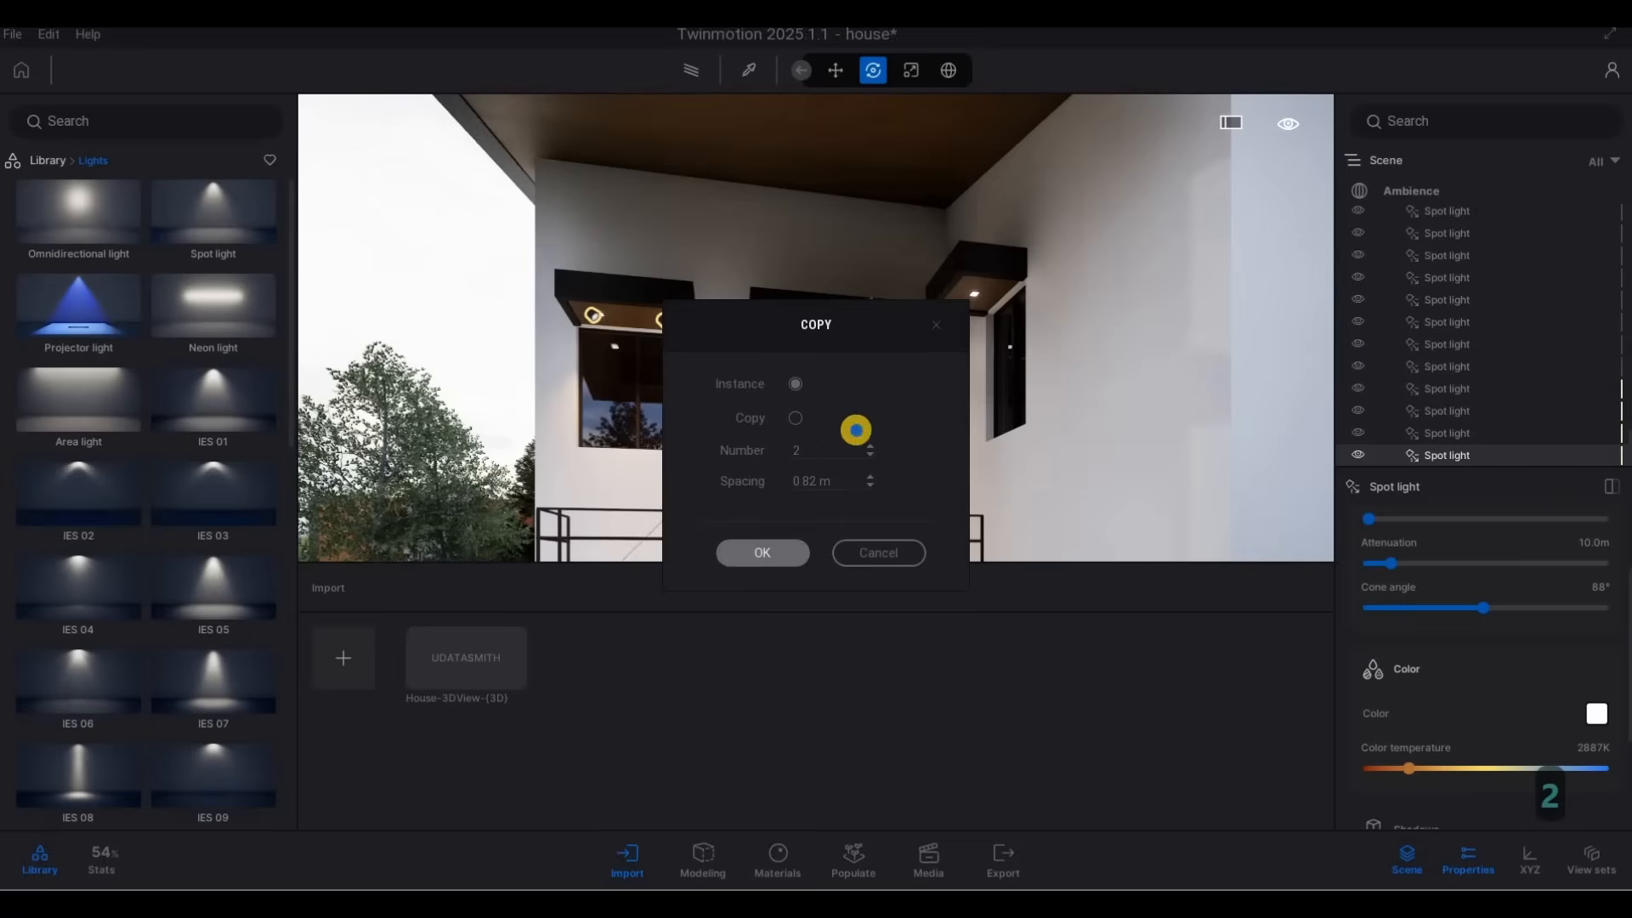
Copy the door canopy's innermost spot light to the canopy of the small window on the adjoining wall as 1 instance about 0.99 m away.
right_click_drag(1191, 422, 890, 405)
key("a")
key("w")
left_click(910, 374)
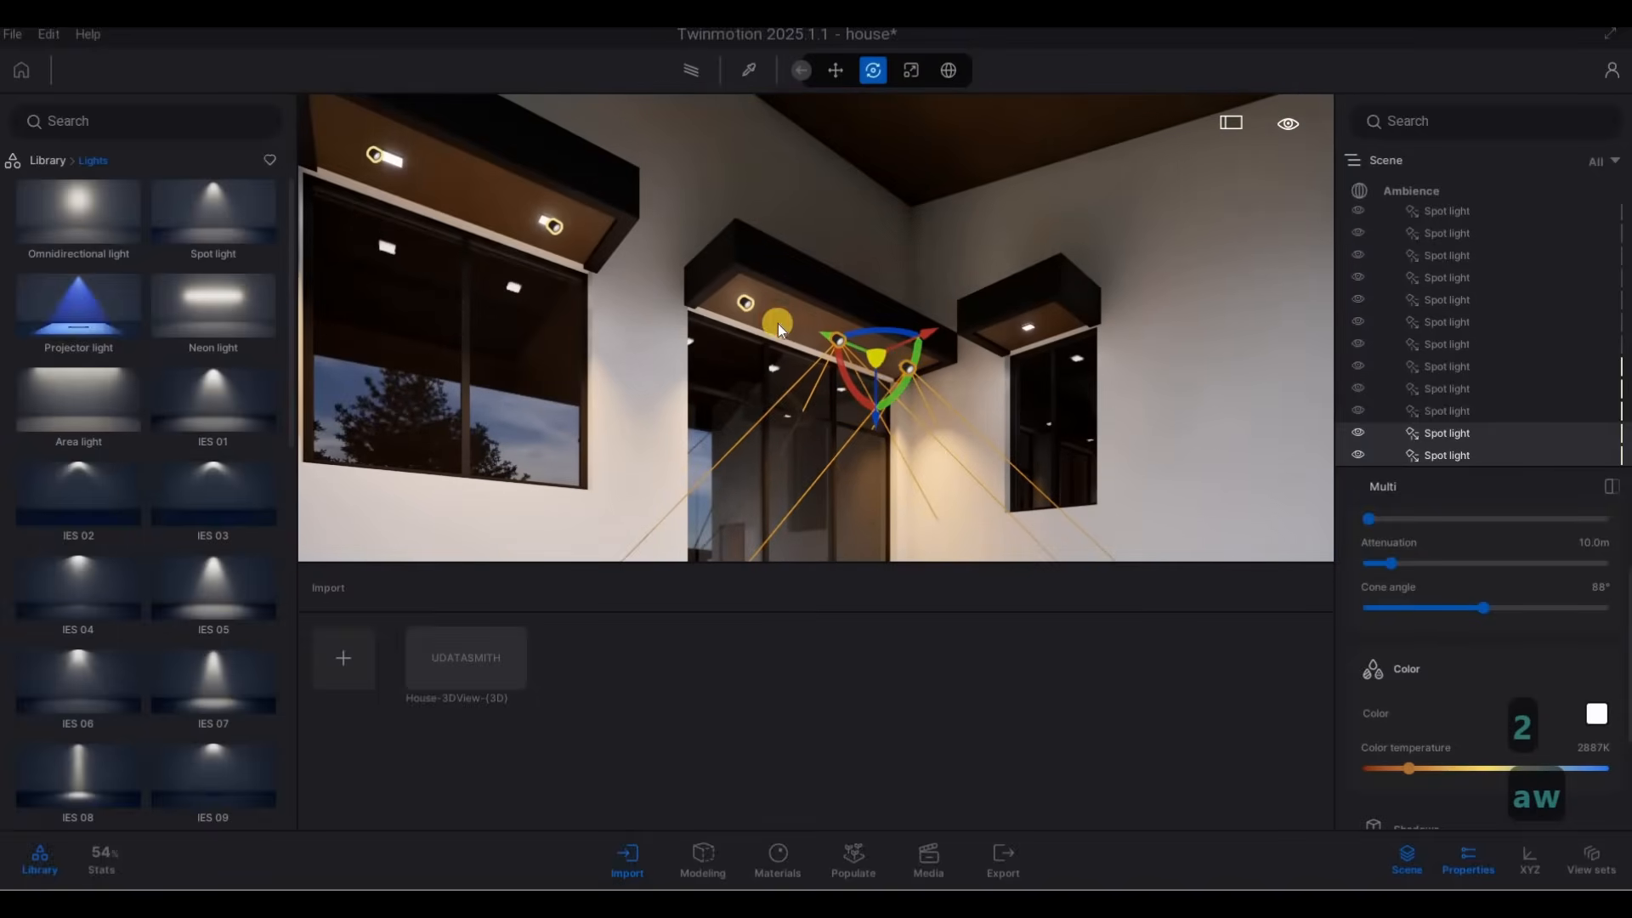
left_click(746, 303)
left_click(909, 369)
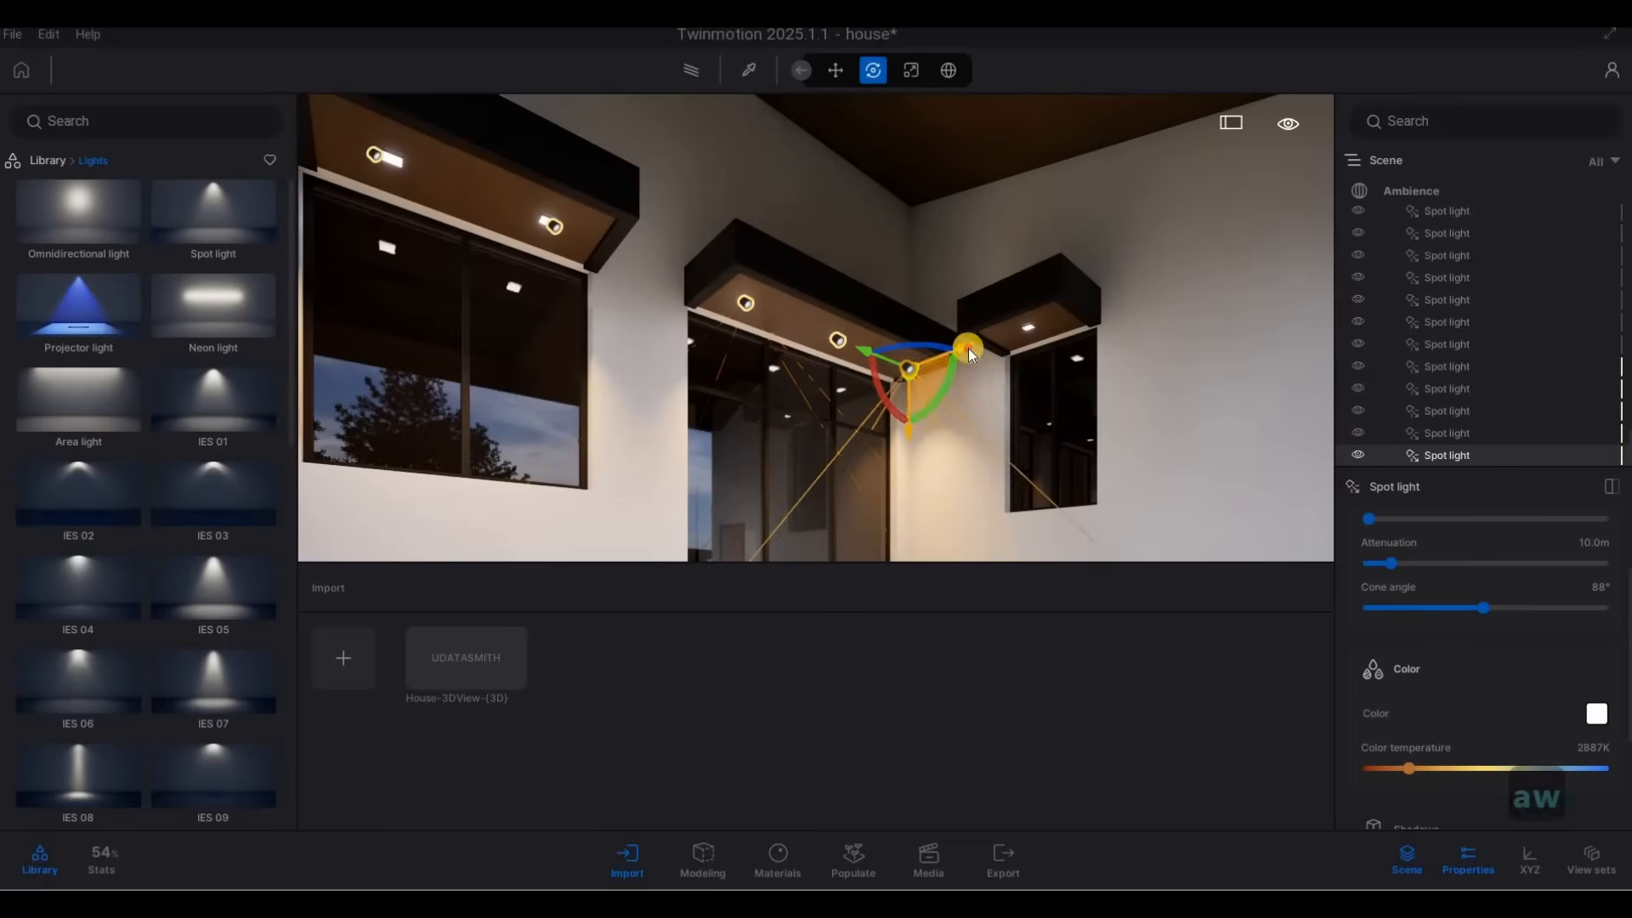
left_click_drag(967, 348, 1092, 348, "alt")
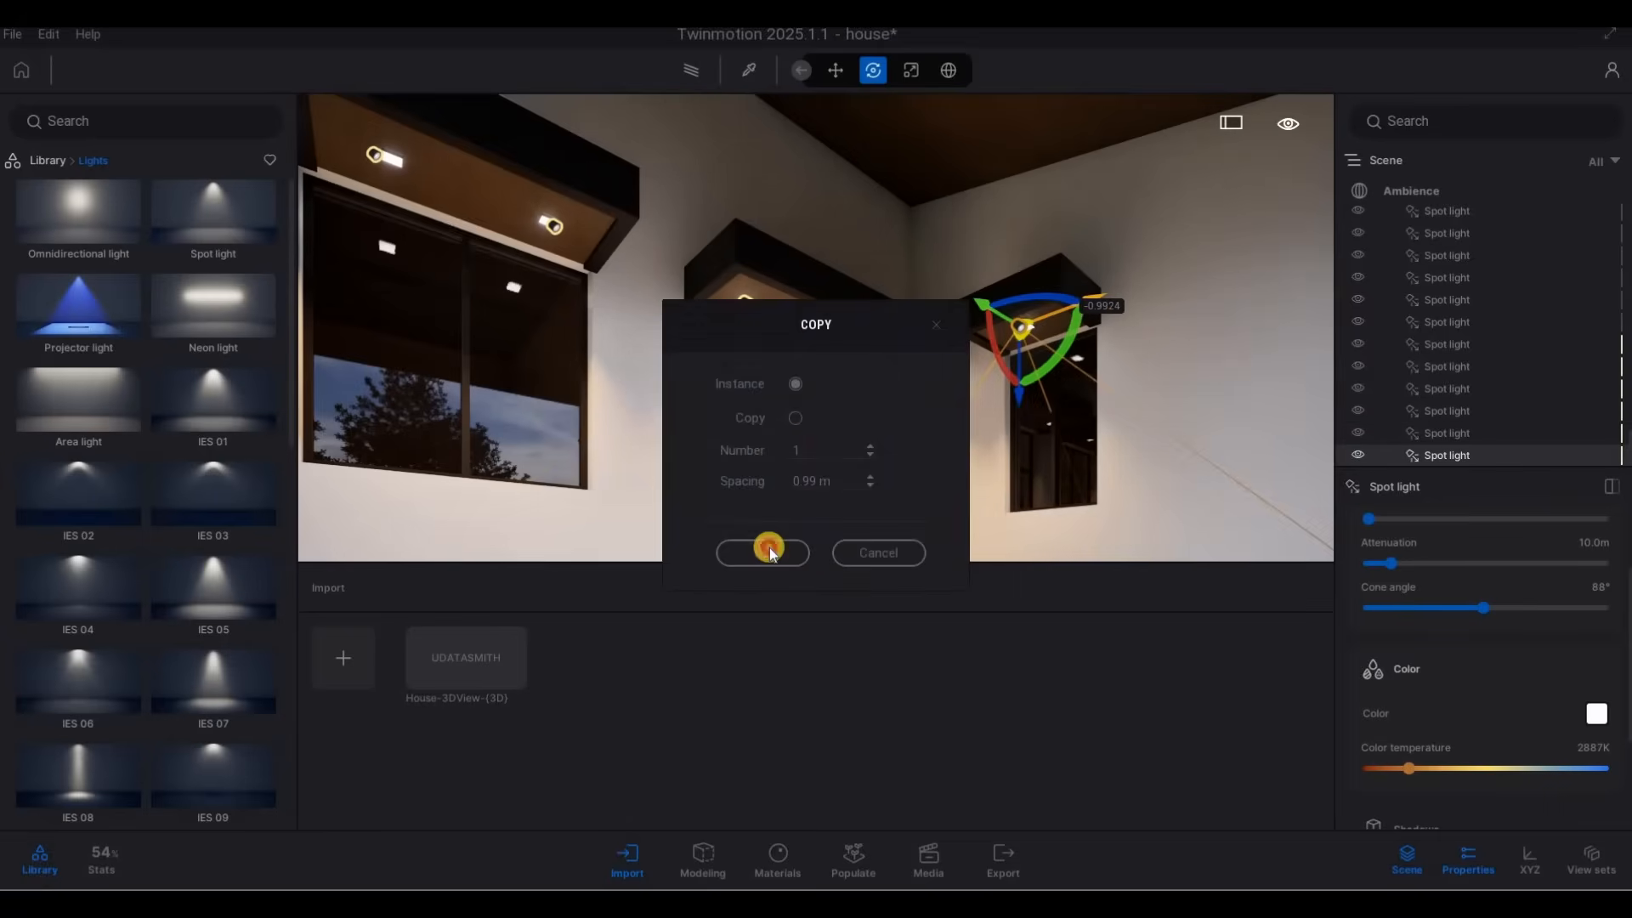
left_click(762, 552)
Adjust the small window canopy's spot light until it lines up with the recessed fixture.
key("d")
right_click_drag(706, 312, 740, 324)
key("w")
left_click_drag(752, 327, 756, 330)
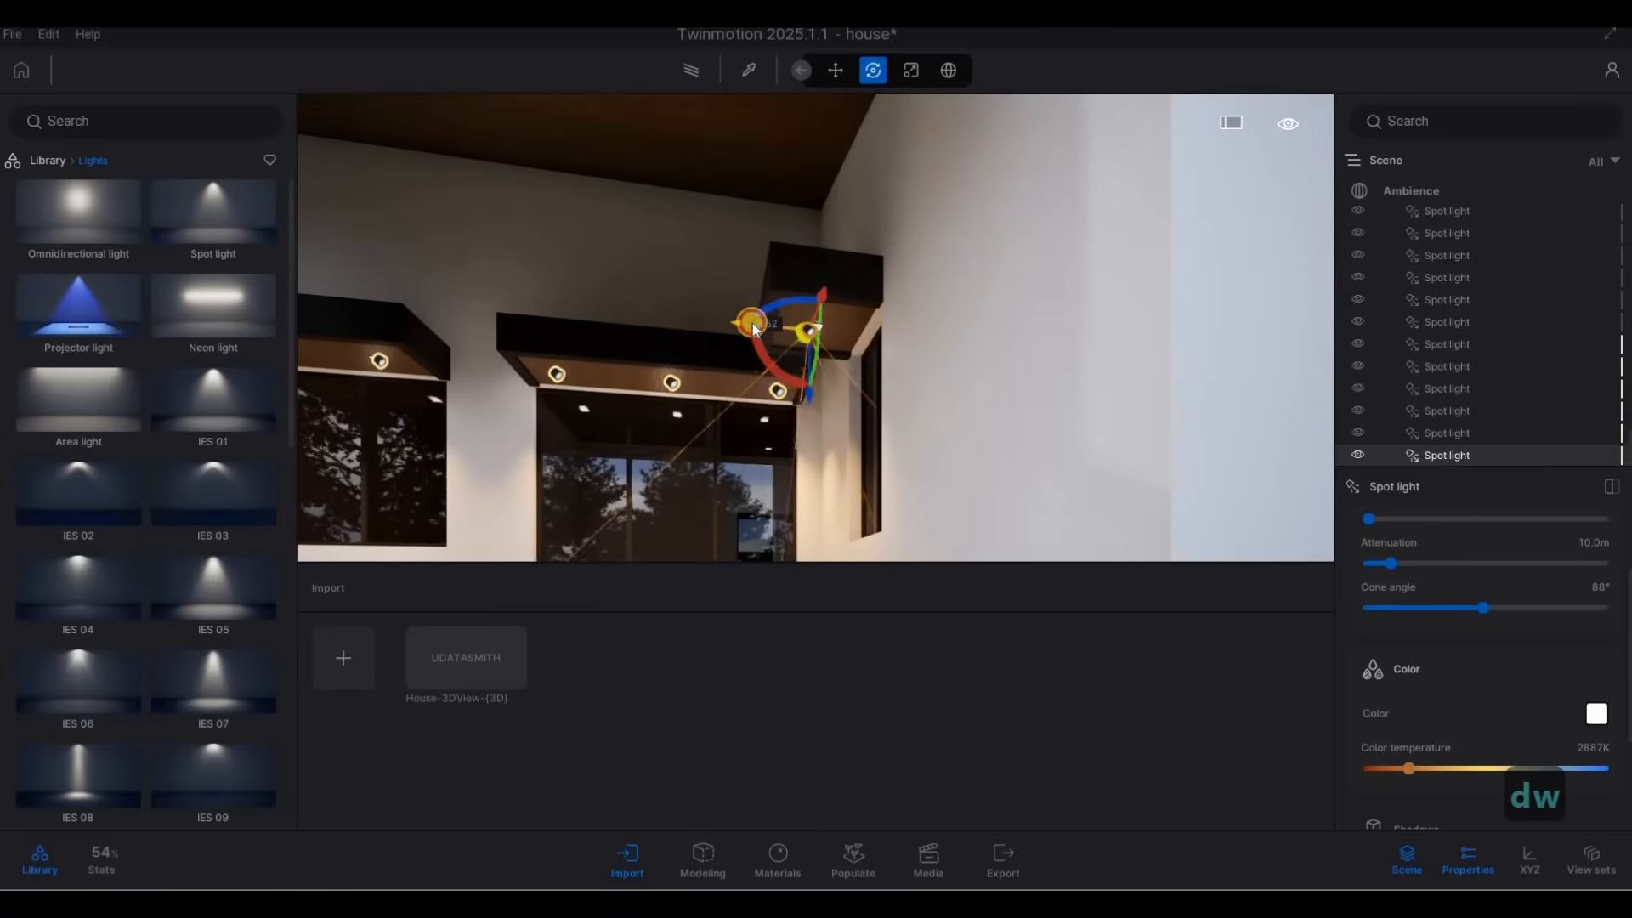
Copy the terrace window canopy's outer spot light to the window canopy on the gable side wall as 1 instance spaced 4.84 m.
key("a")
key("s")
right_click_drag(661, 408, 941, 242)
key("a")
key("w")
key("s")
key("a")
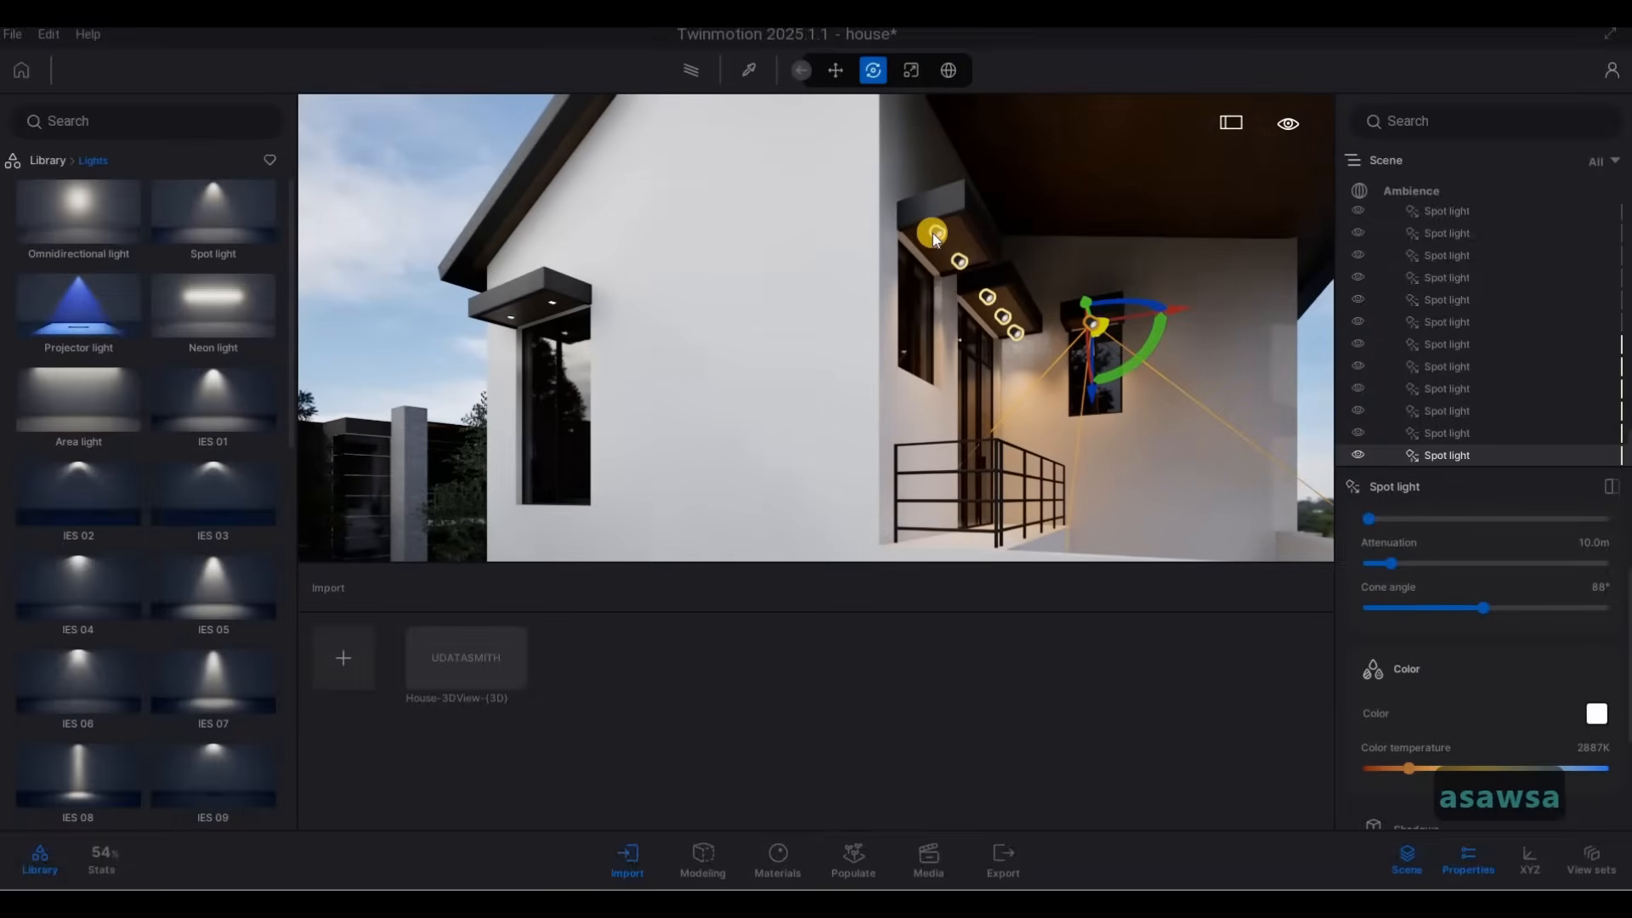
left_click(935, 234)
key("ctrl+c")
key("ctrl+v")
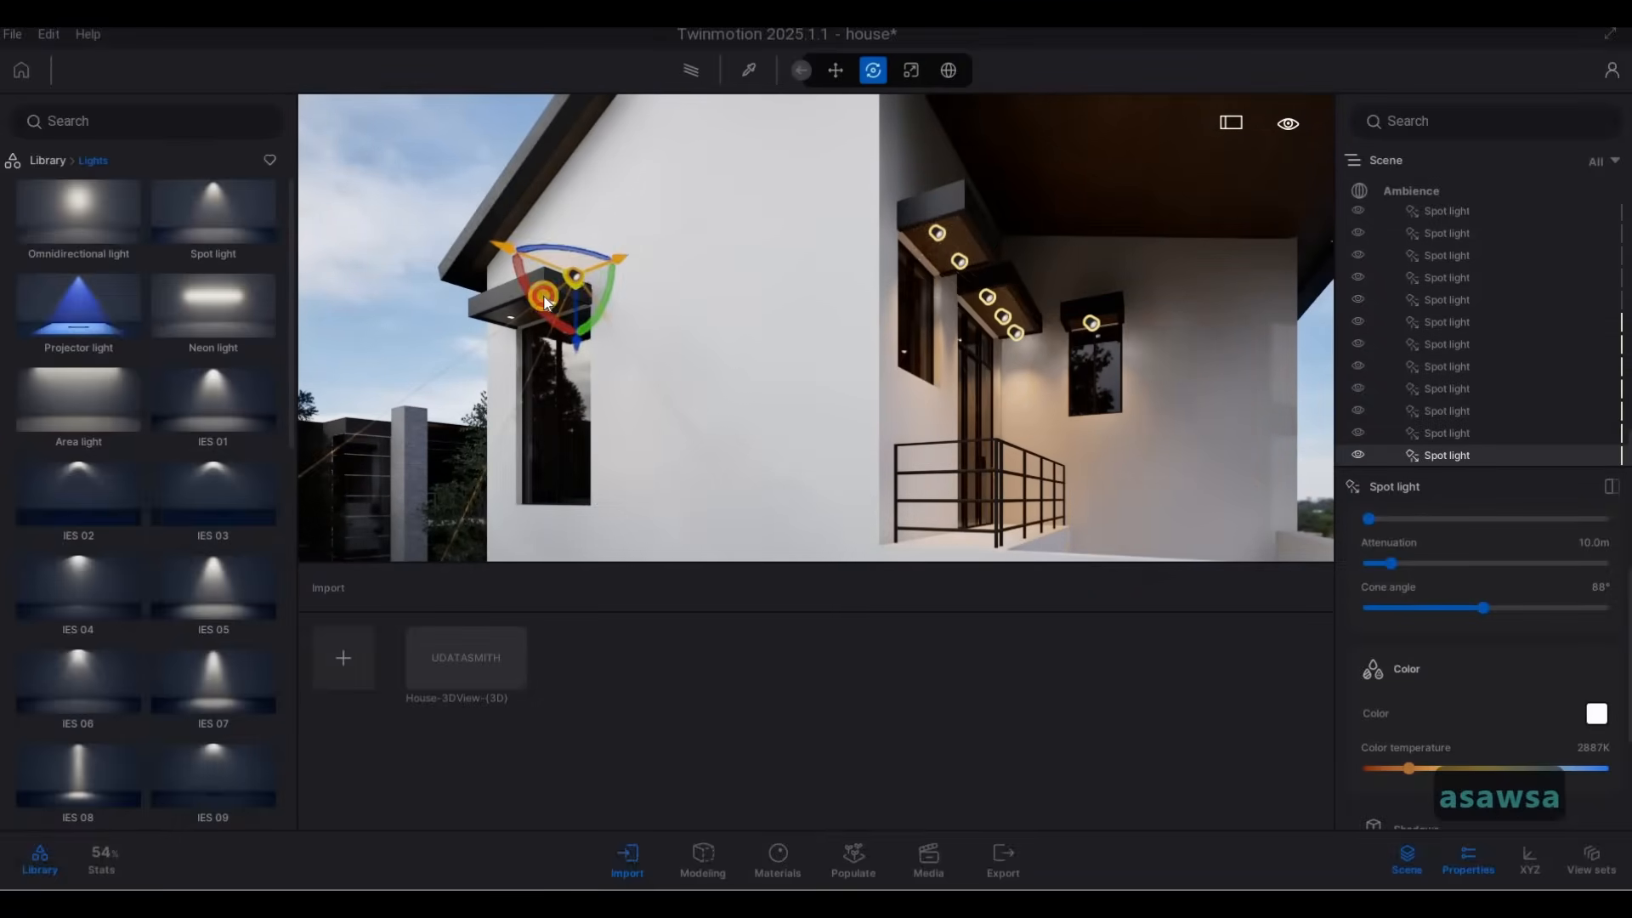
left_click_drag(554, 344, 741, 559)
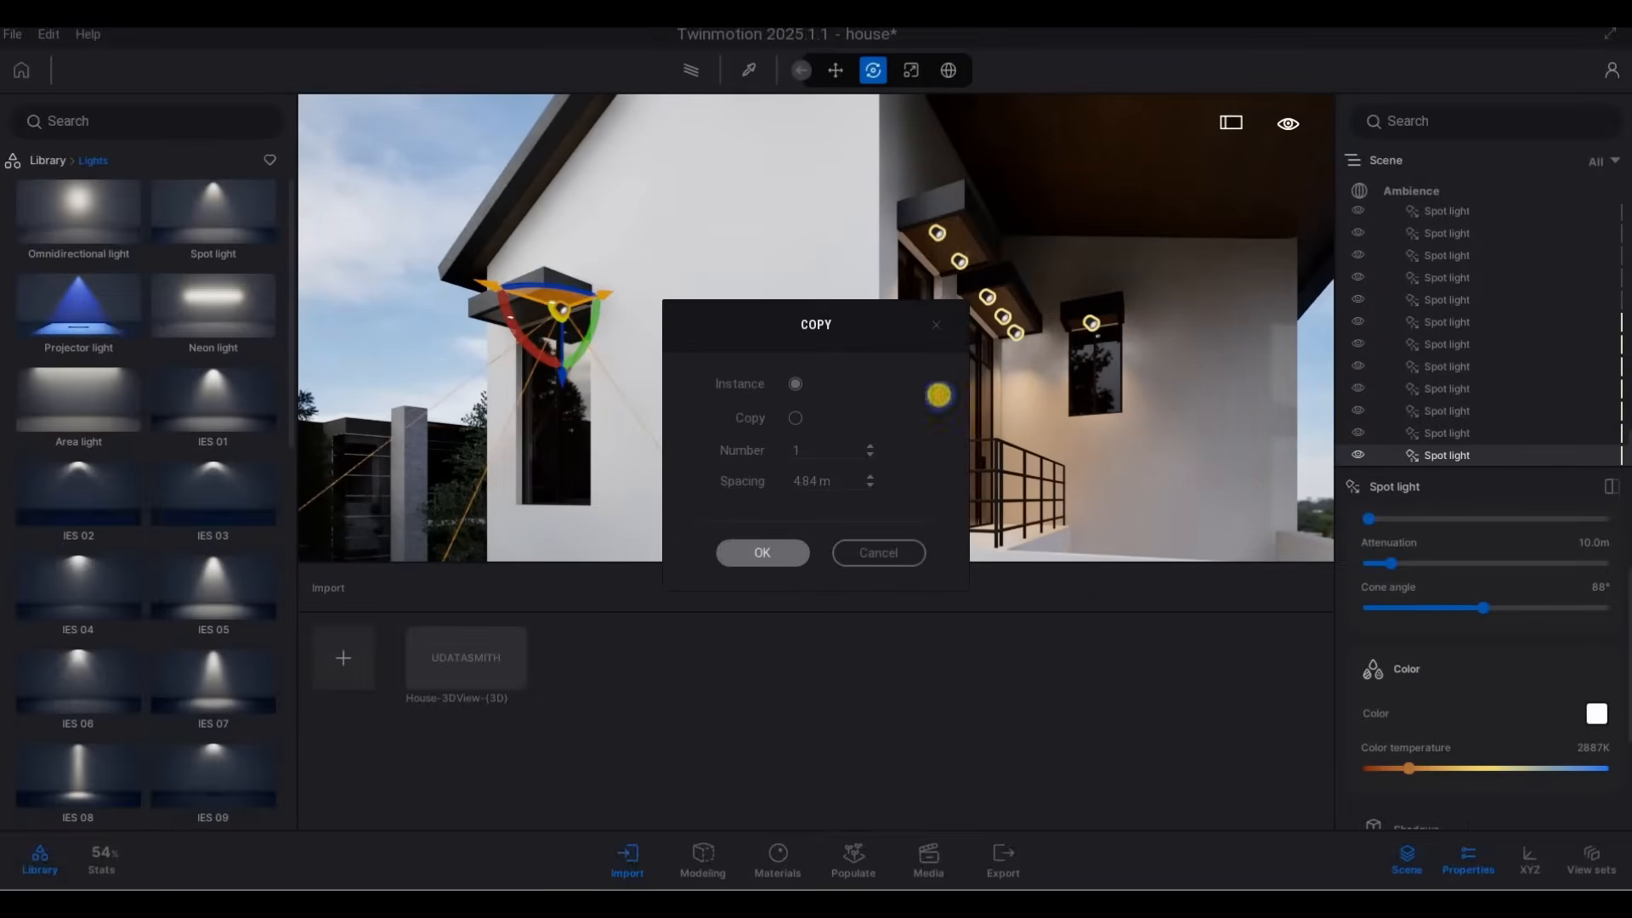
left_click(936, 325)
Move the side-wall canopy's spot light about 0.21 m until it lines up with its recessed fixture.
key("a")
key("w")
right_click_drag(936, 332, 752, 207)
key("a")
key("a")
key("a")
key("w")
left_click_drag(752, 206, 761, 289)
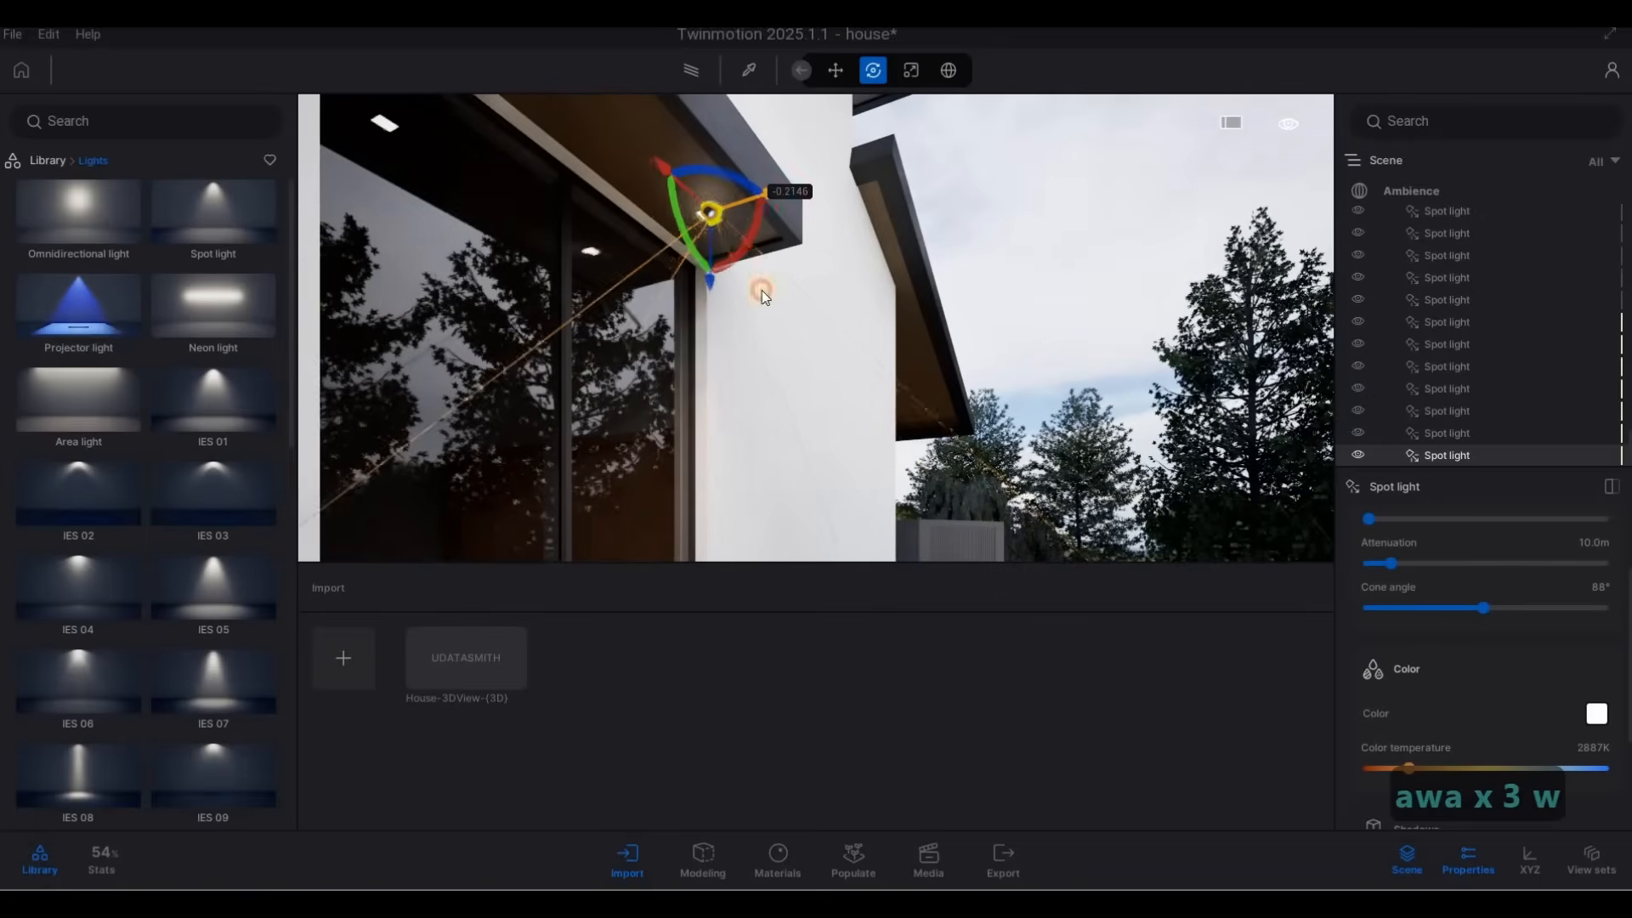
right_click_drag(761, 289, 696, 304)
Copy the side-wall canopy's spot light to the canopy's other fixture as 1 instance with 1 m spacing.
key("d")
key("d")
key("d")
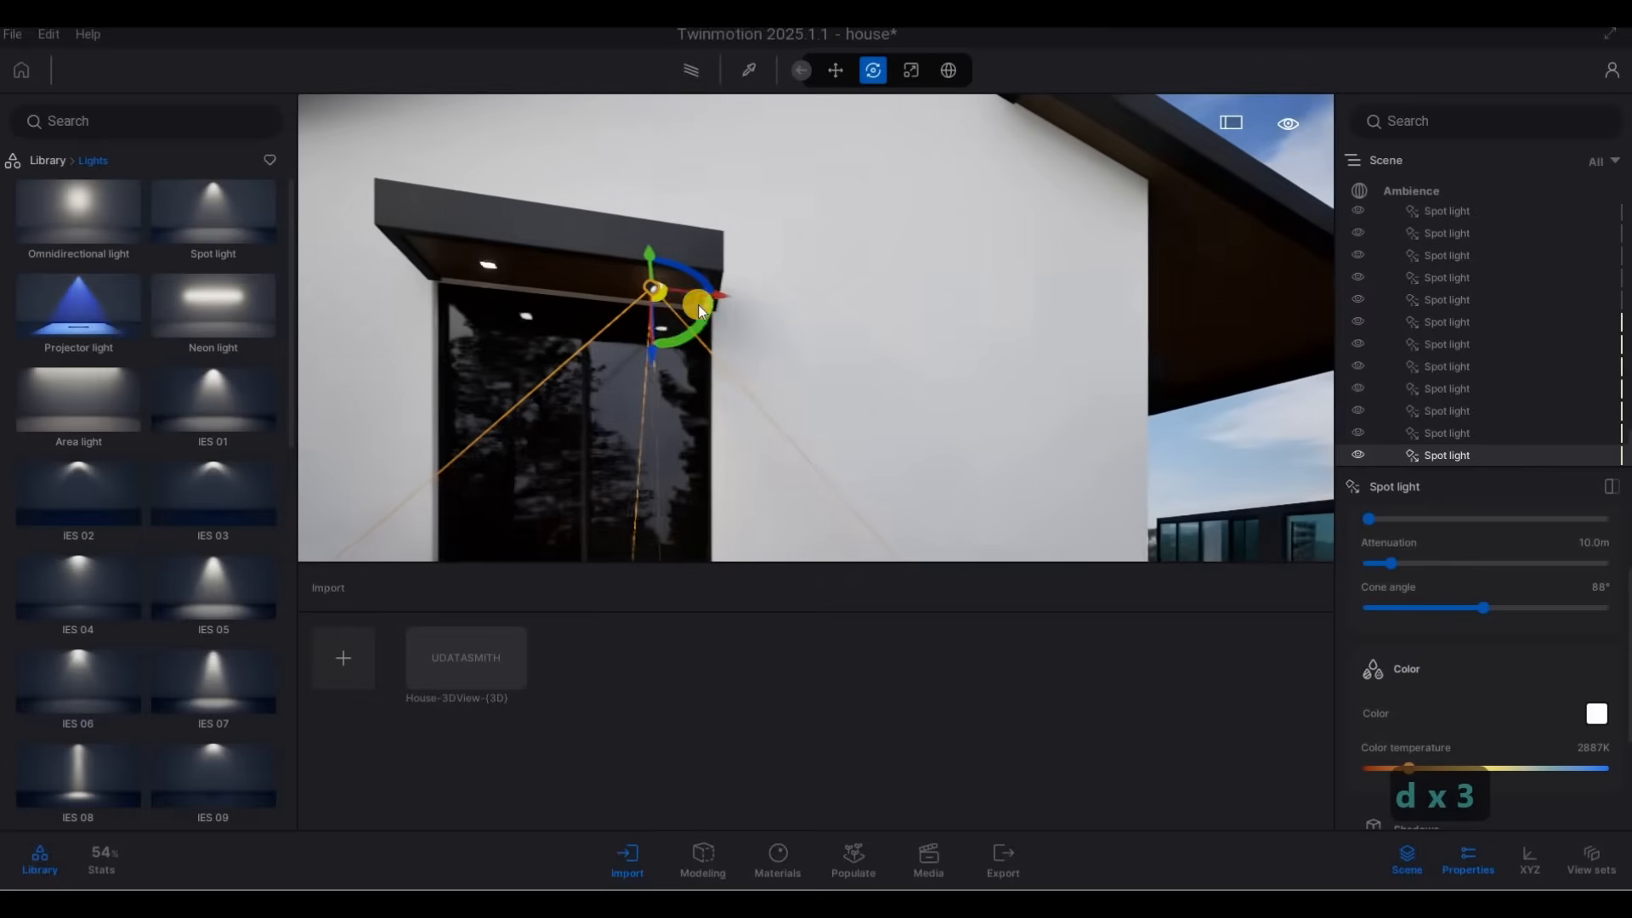
left_click_drag(717, 299, 541, 284, "shift")
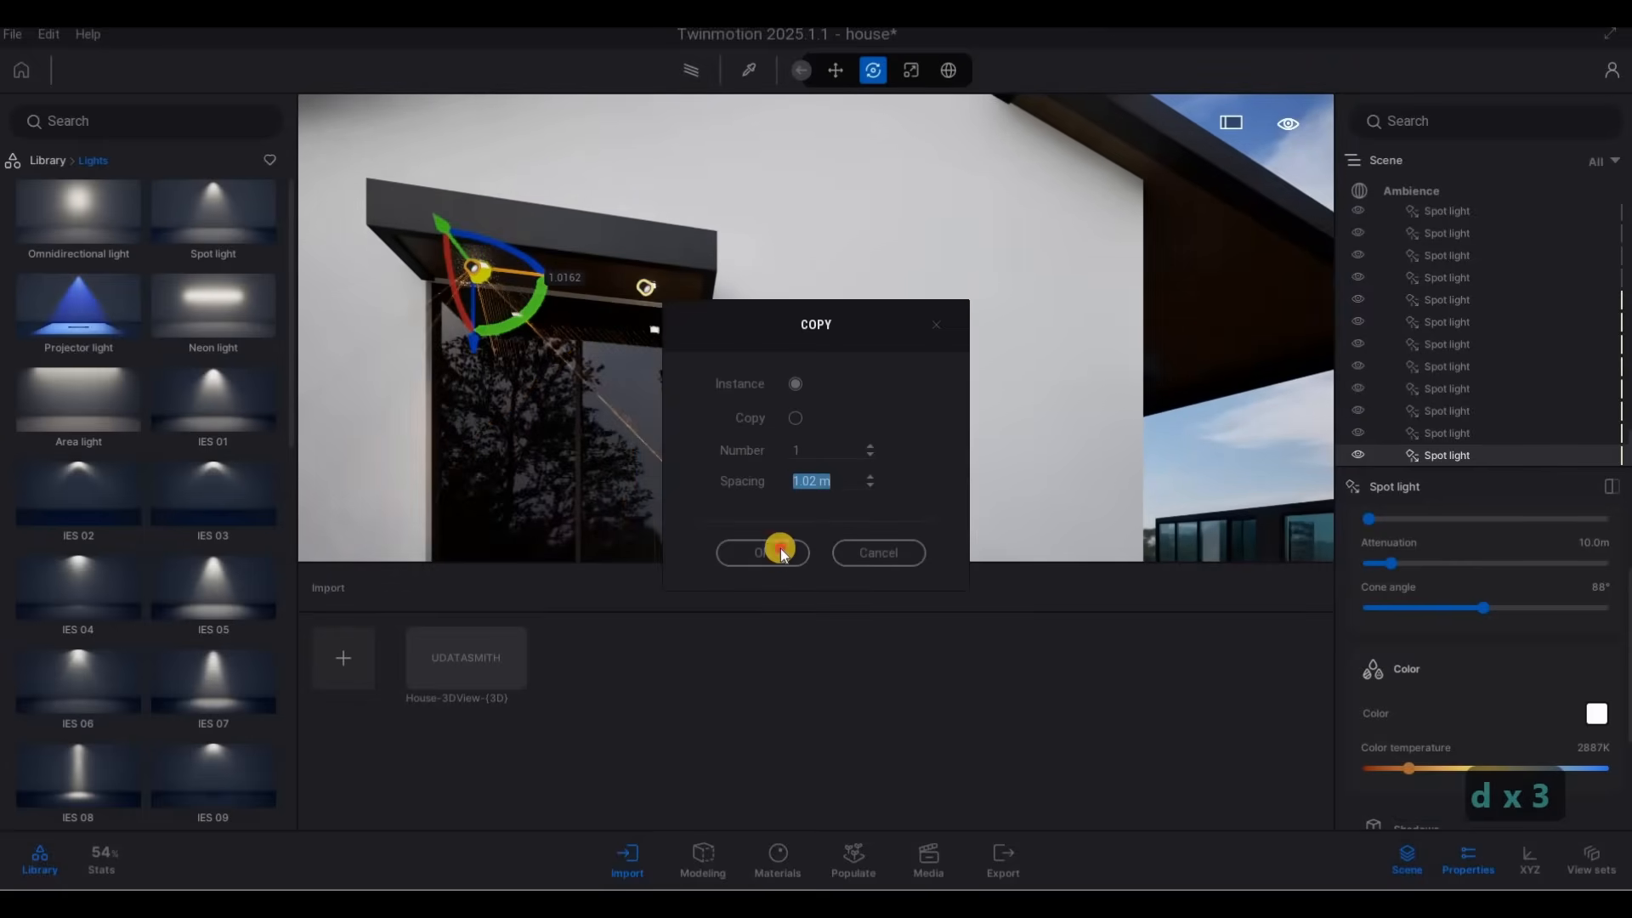
type("1")
left_click(763, 553)
Copy the side-wall canopy's spot light to the narrow window canopy around the corner as 1 instance about 5.02 m away.
key("a")
right_click_drag(809, 408, 836, 231)
key("s")
key("w")
left_click_drag(380, 277, 408, 309, "shift")
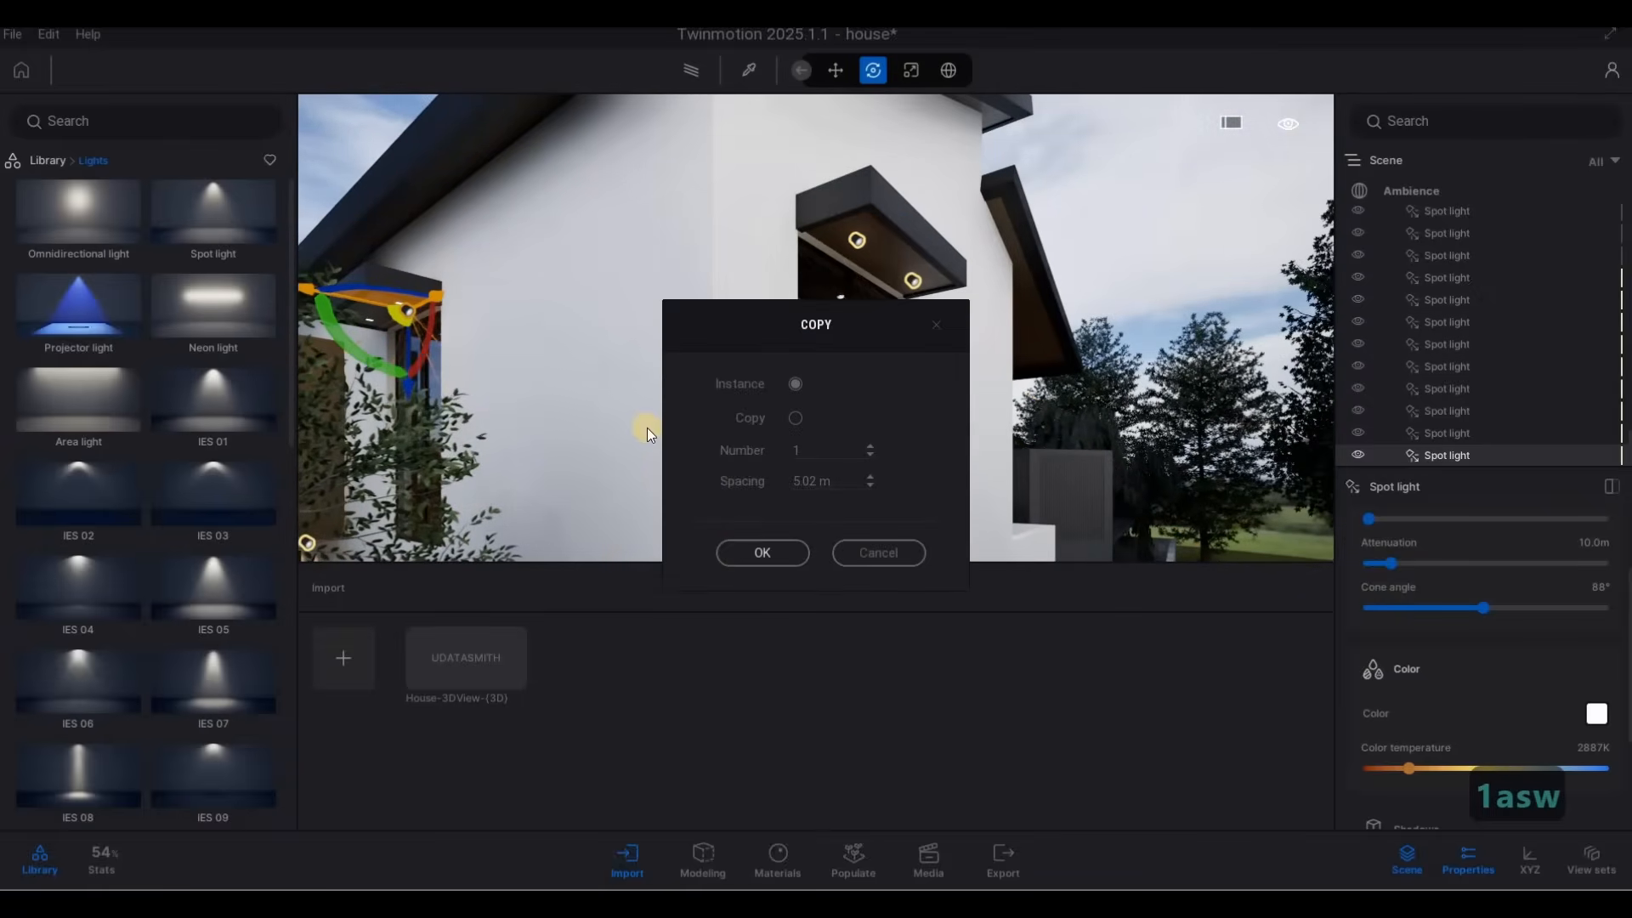
left_click(763, 552)
Align the narrow window canopy's spot light with its fixture and copy it as 1 instance spaced 0.79 m towards the second fixture.
key("a")
right_click_drag(1098, 444, 672, 196)
key("w")
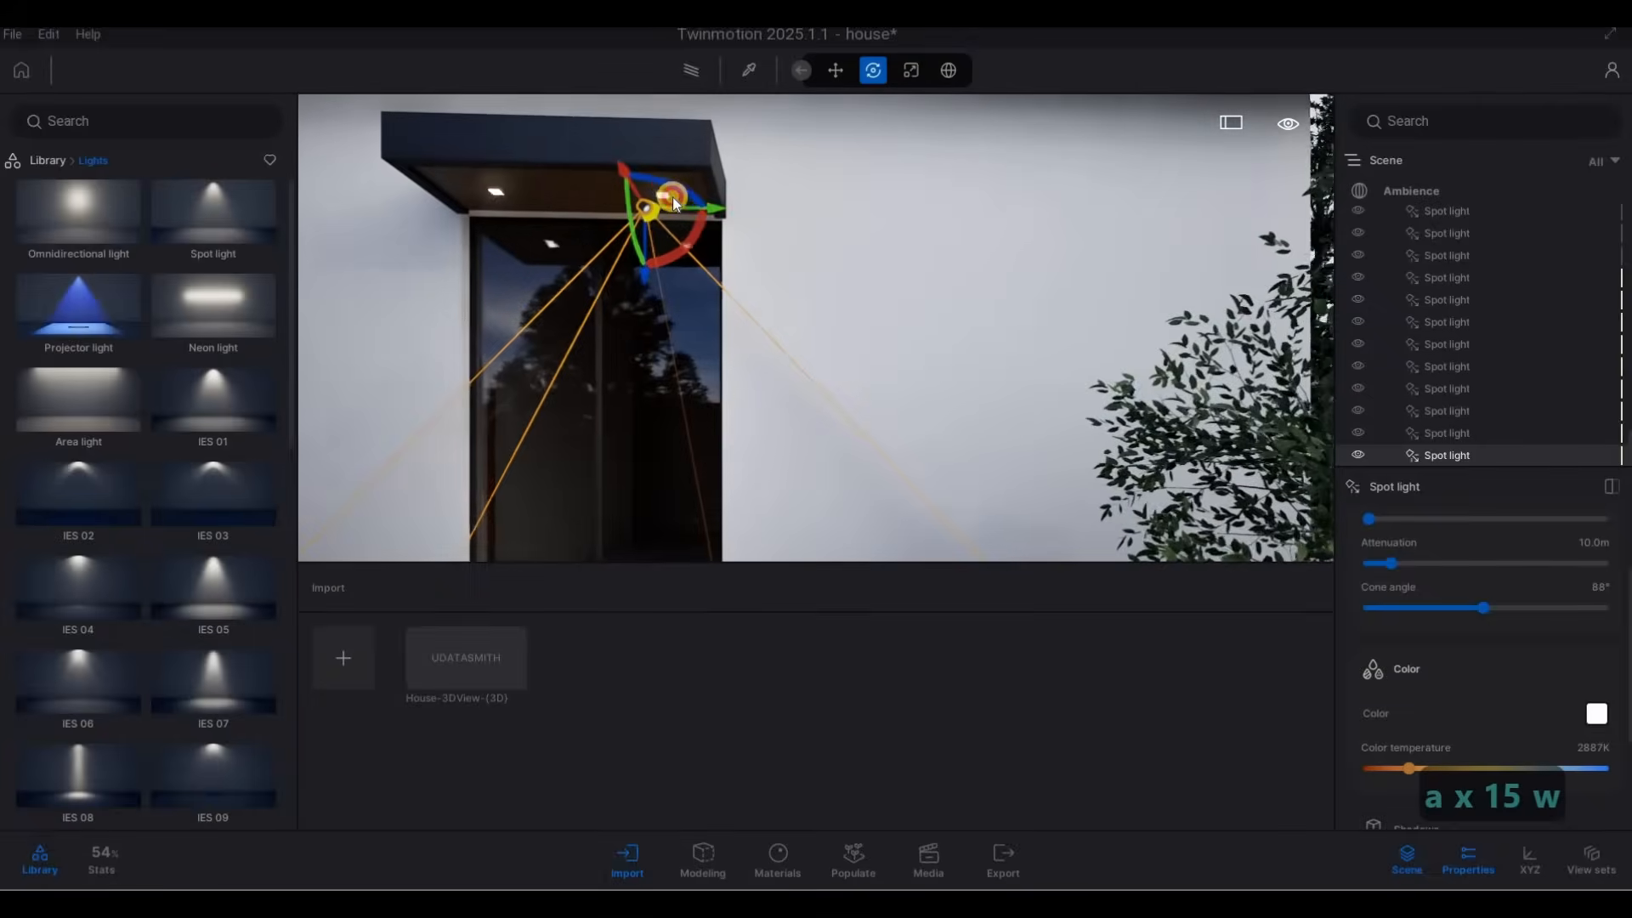
left_click_drag(685, 196, 547, 318)
left_click(742, 554)
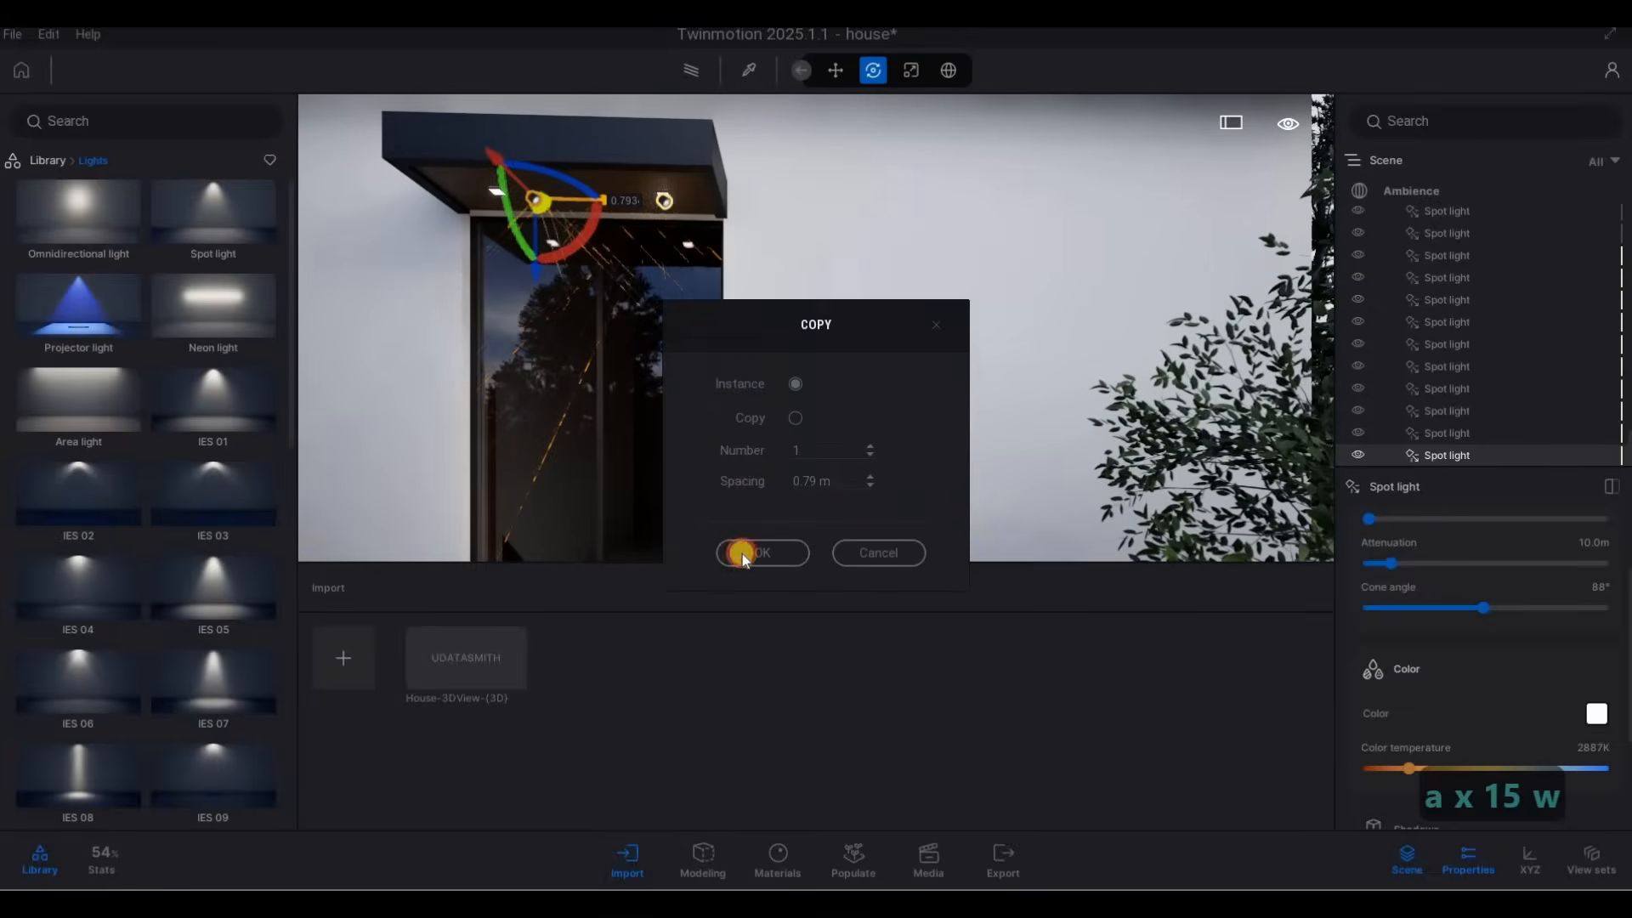
Inspect the placed spot lights around the house and across its street front with the balcony and carport.
key("a")
right_click_drag(933, 235, 836, 196)
key("w")
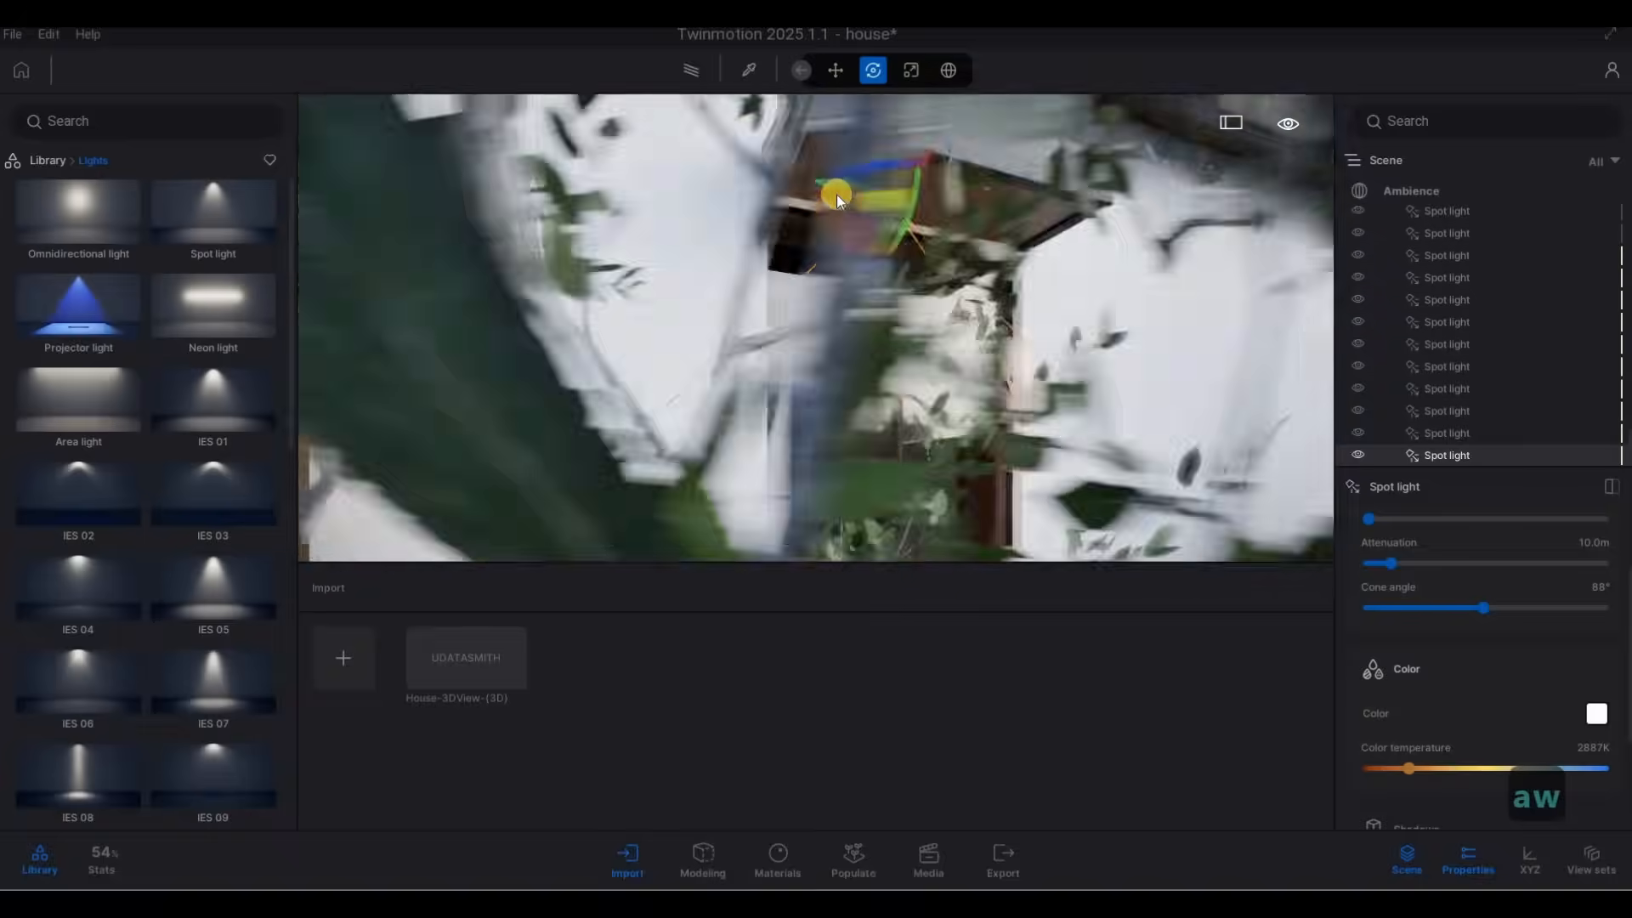
left_click_drag(824, 180, 737, 306)
key("s")
key("s")
key("s")
key("s")
key("s")
key("s")
key("s")
key("a")
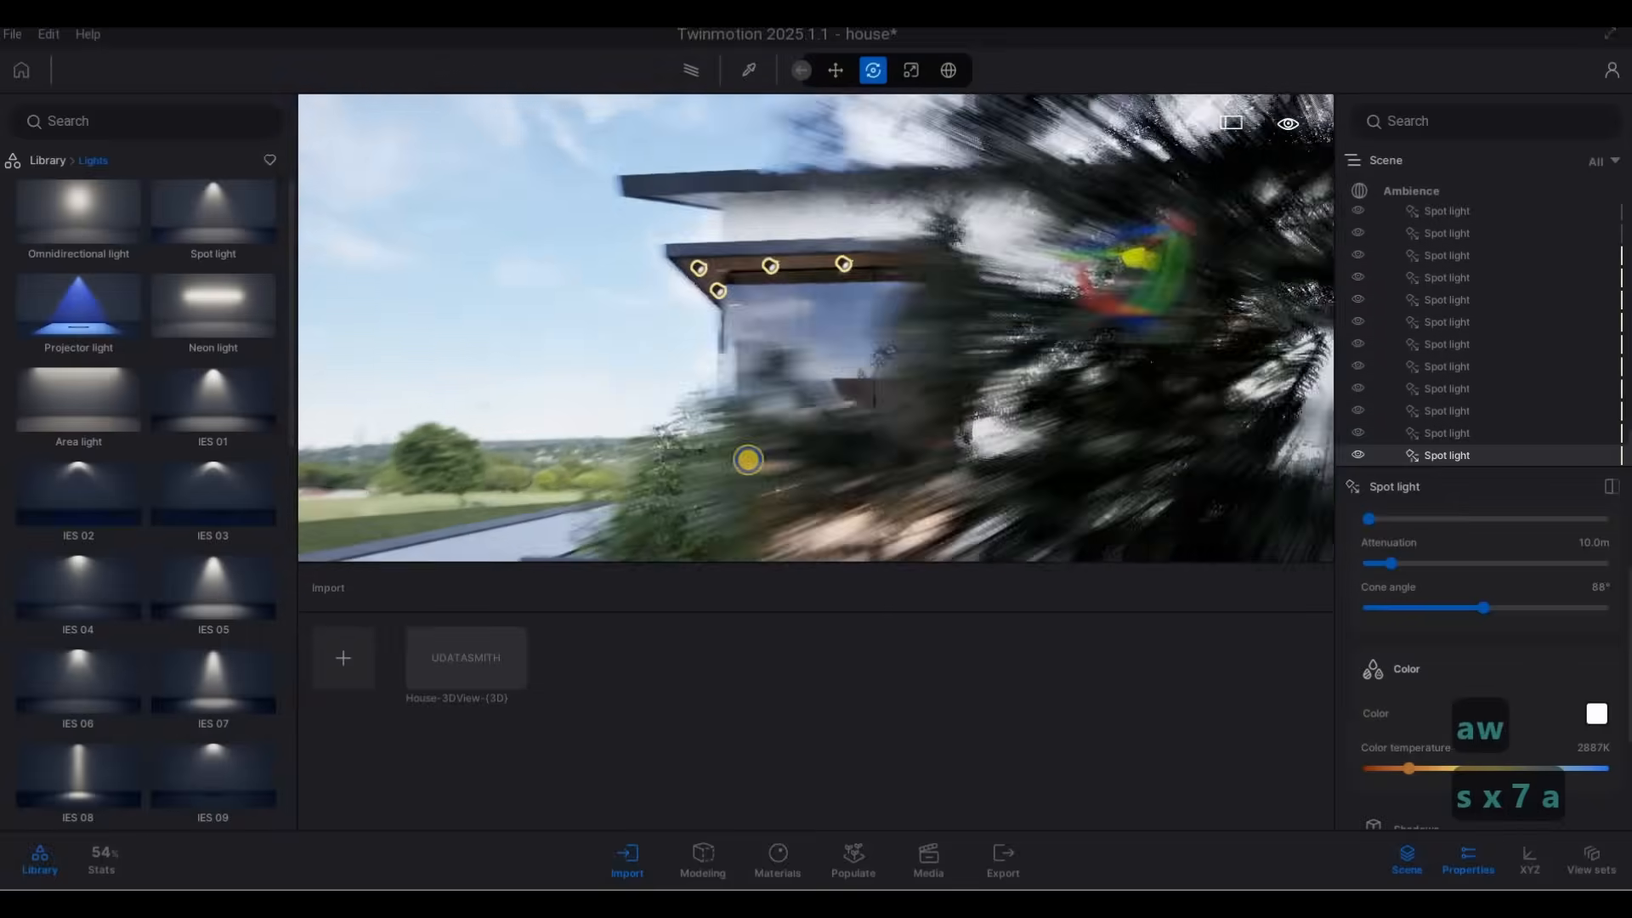
key("w")
key("w")
key("w")
key("w")
key("w")
key("w")
key("w")
key("w")
key("w")
key("w")
key("w")
key("w")
key("w")
key("s")
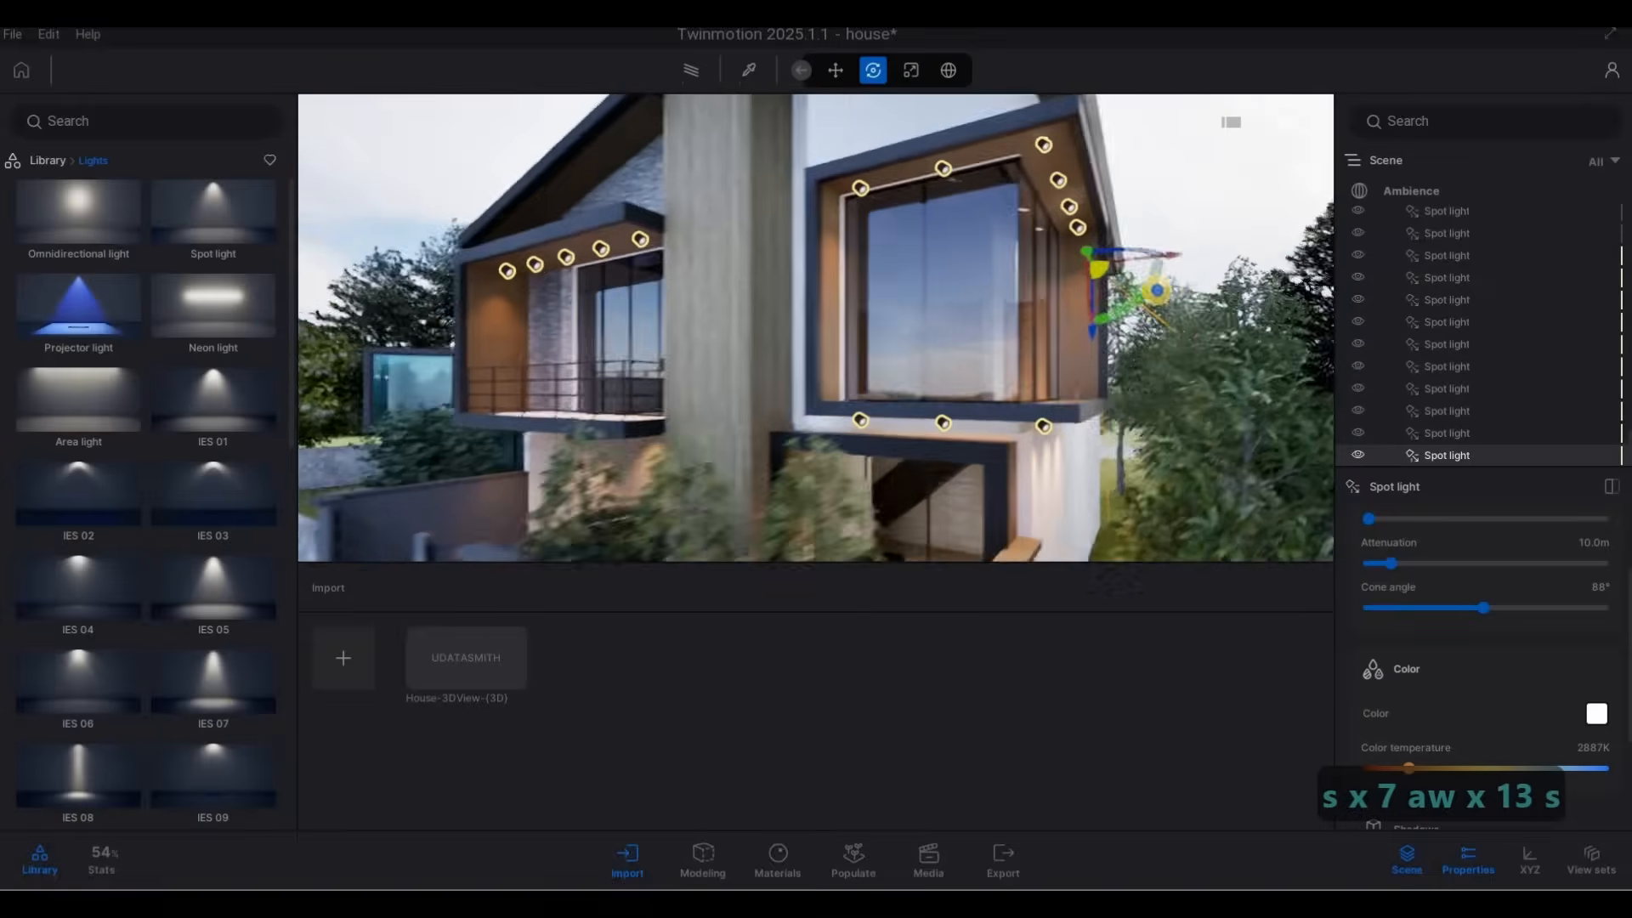
key("e")
right_click_drag(1156, 291, 767, 272)
key("a")
key("d")
key("a")
key("F1")
key("F1")
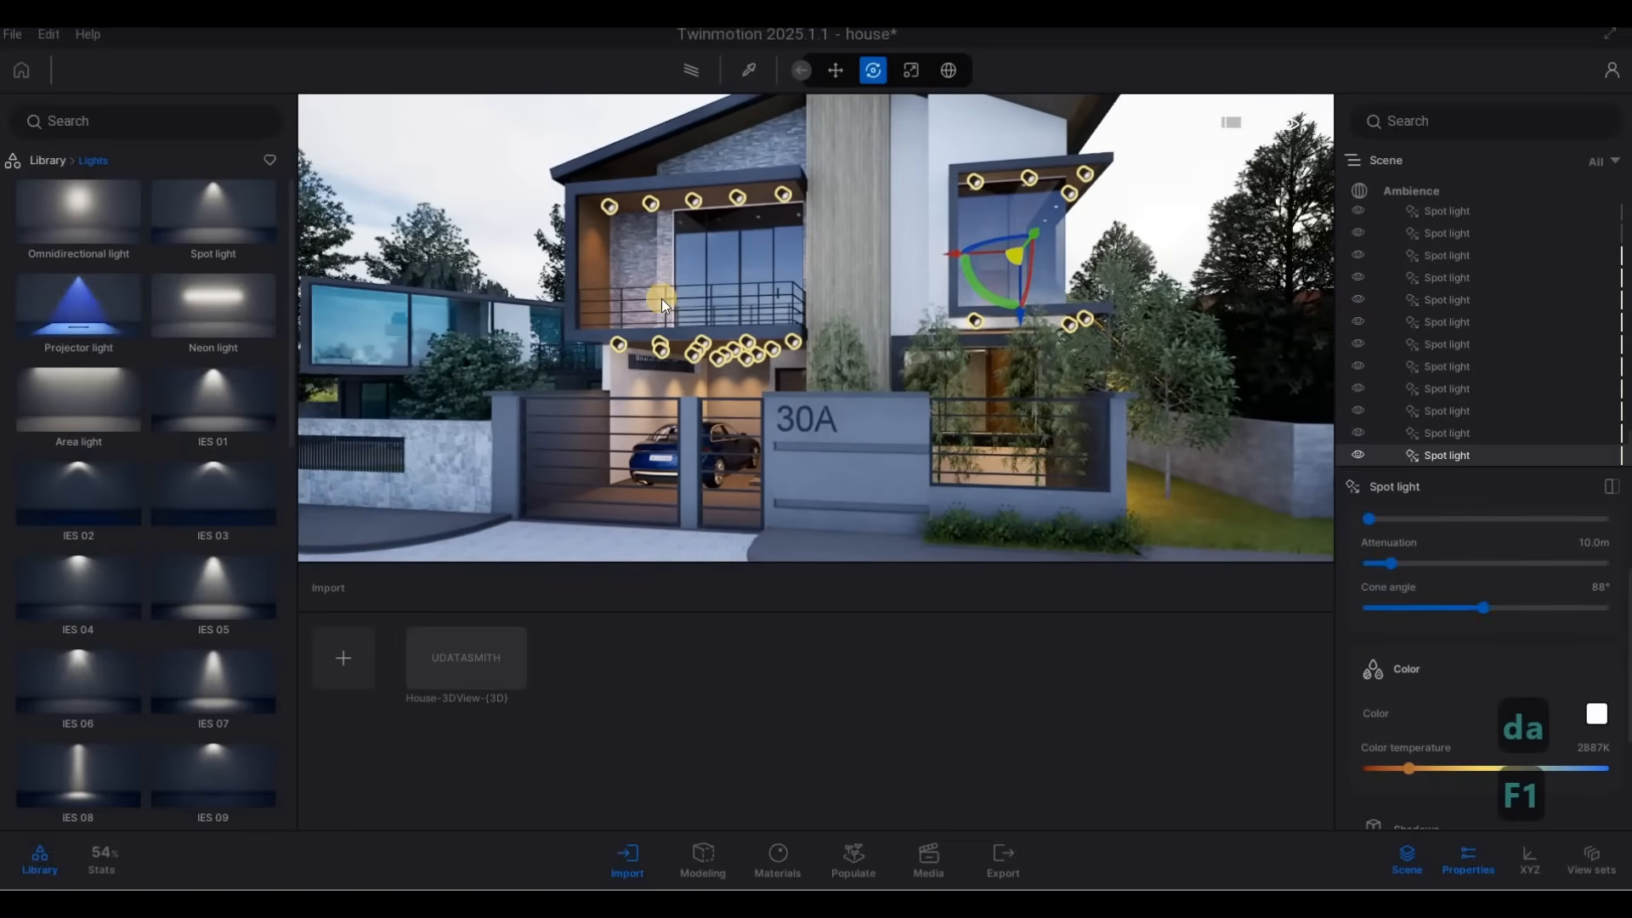
key("s")
key("a")
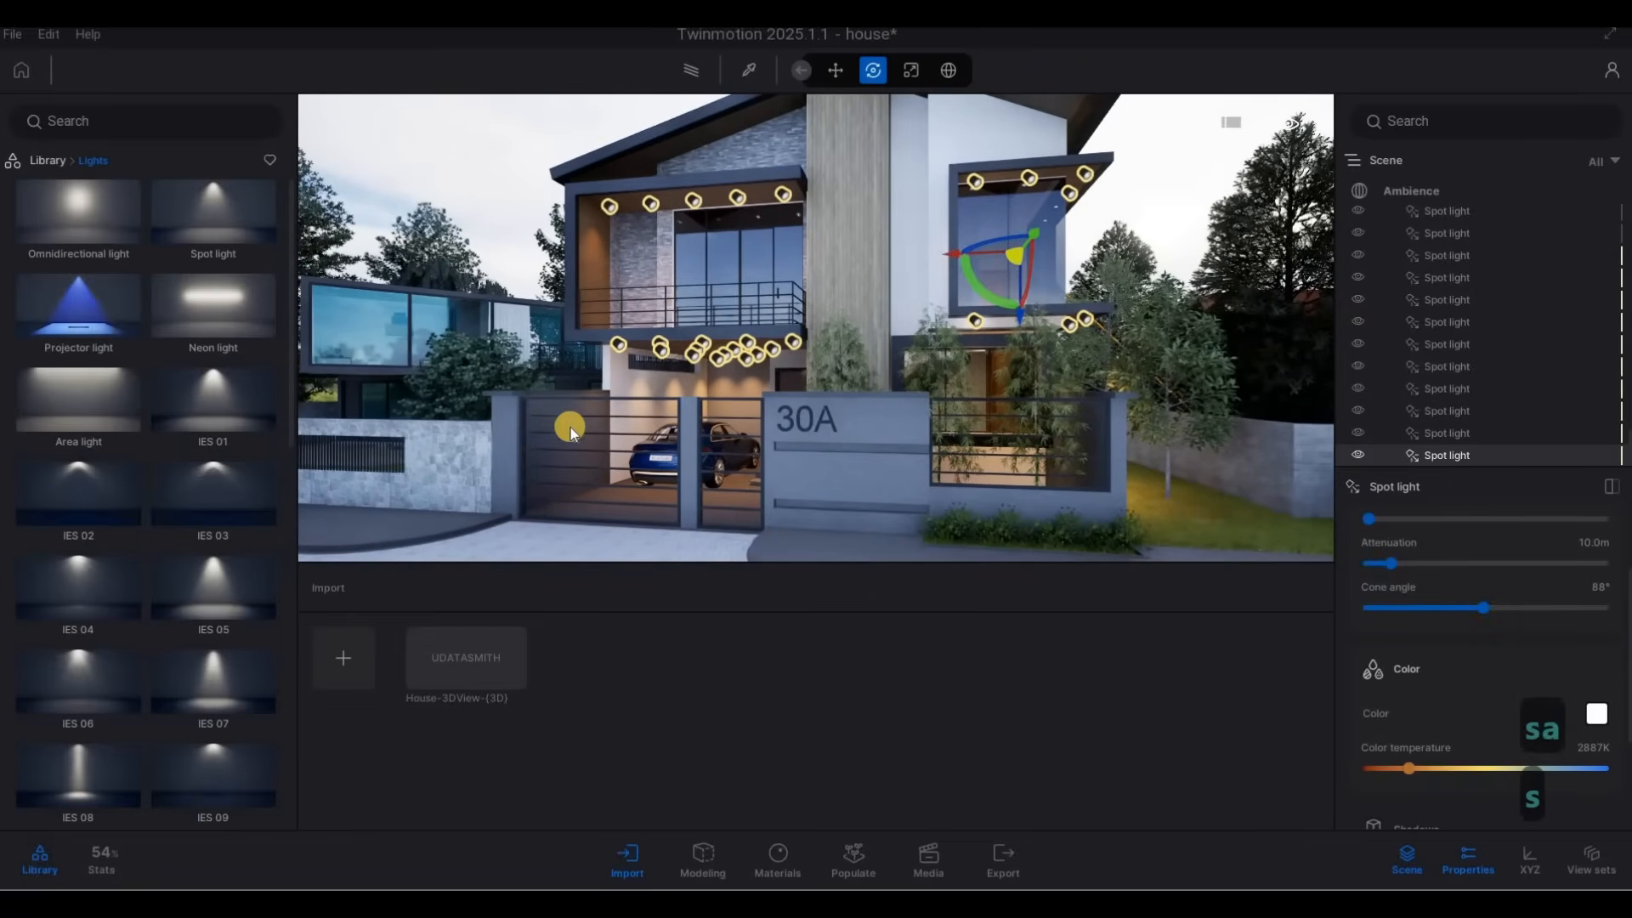
Pick the street's Double cobblestone material and set its tint to the gray 999999.
right_click_drag(569, 427, 727, 60)
key("s")
key("a")
key("s")
key("a")
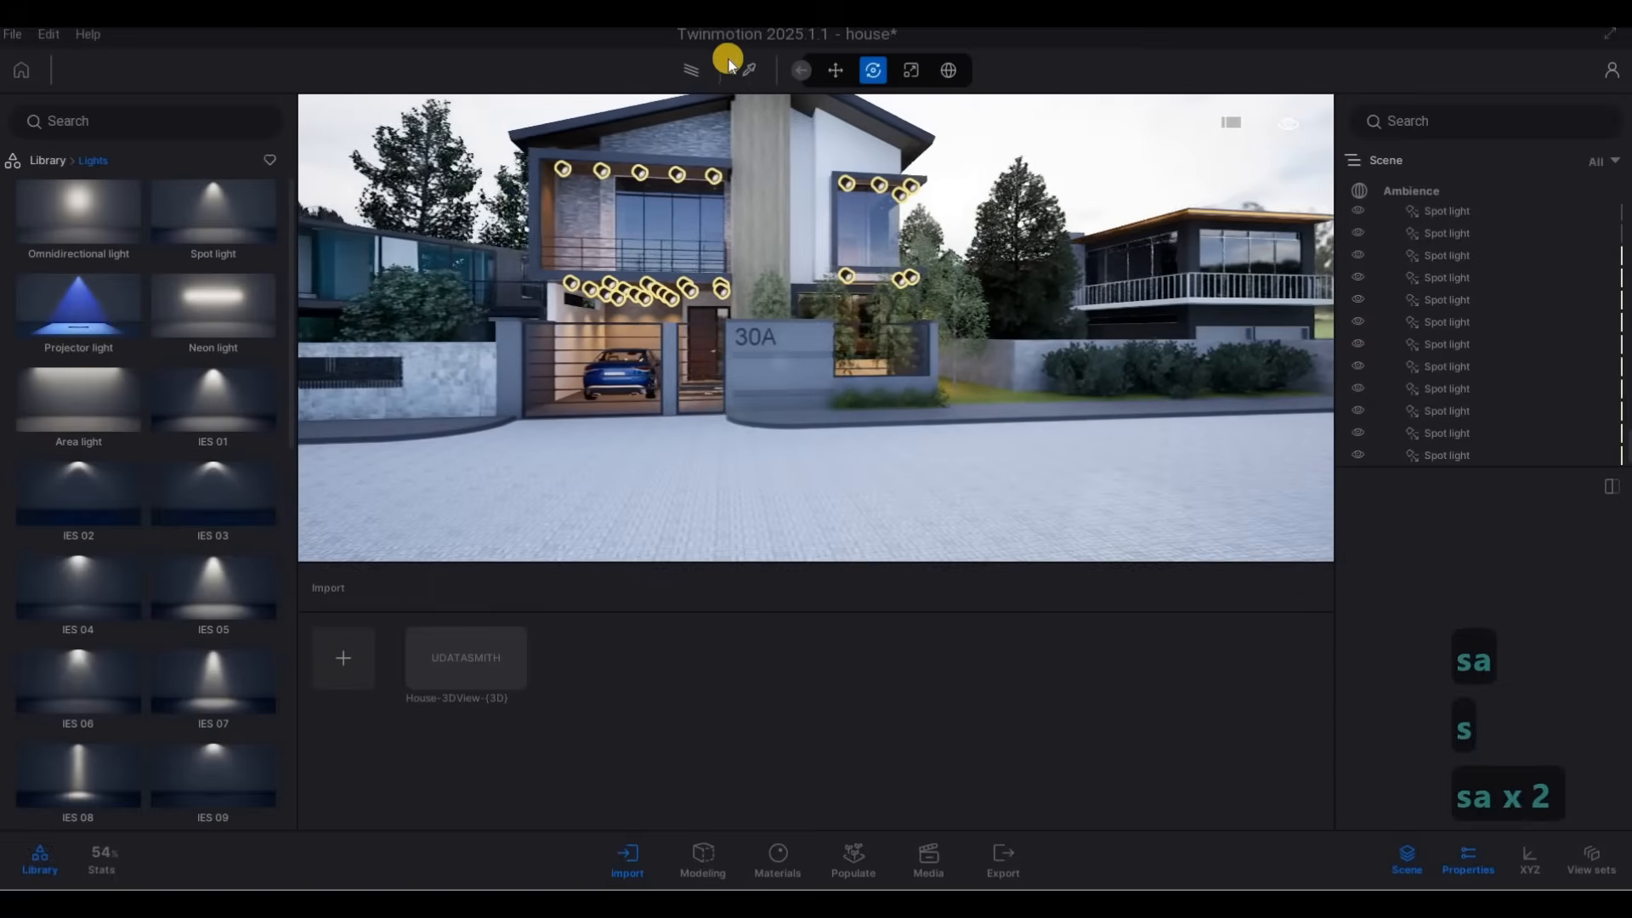
right_click_drag(738, 124, 739, 124)
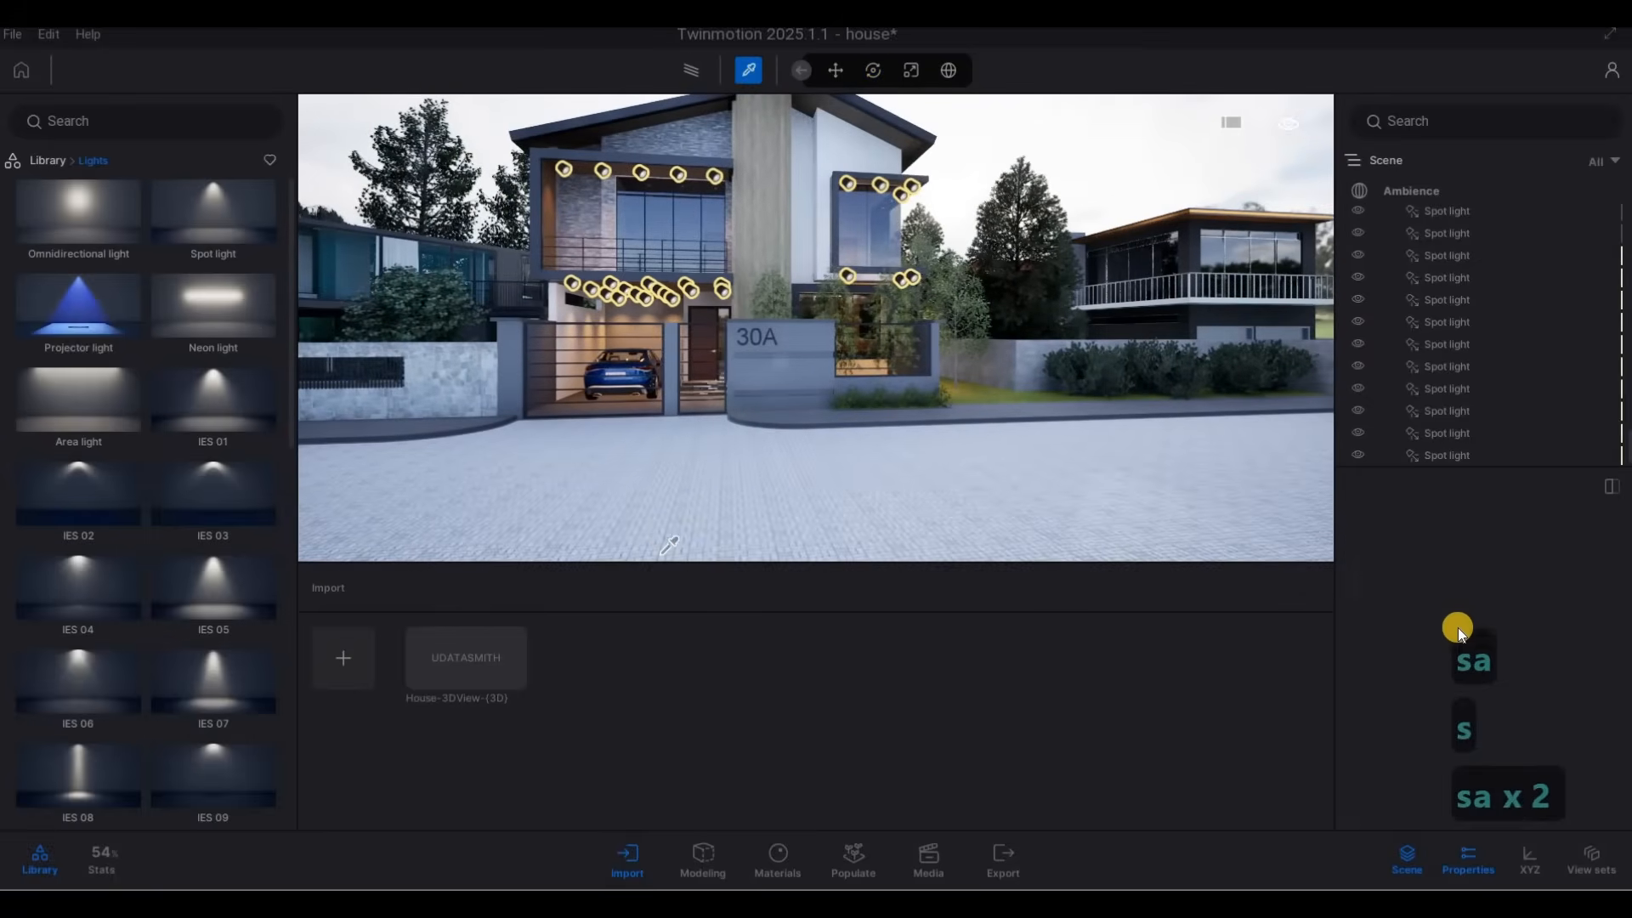
scroll(1488, 673, "down", 4)
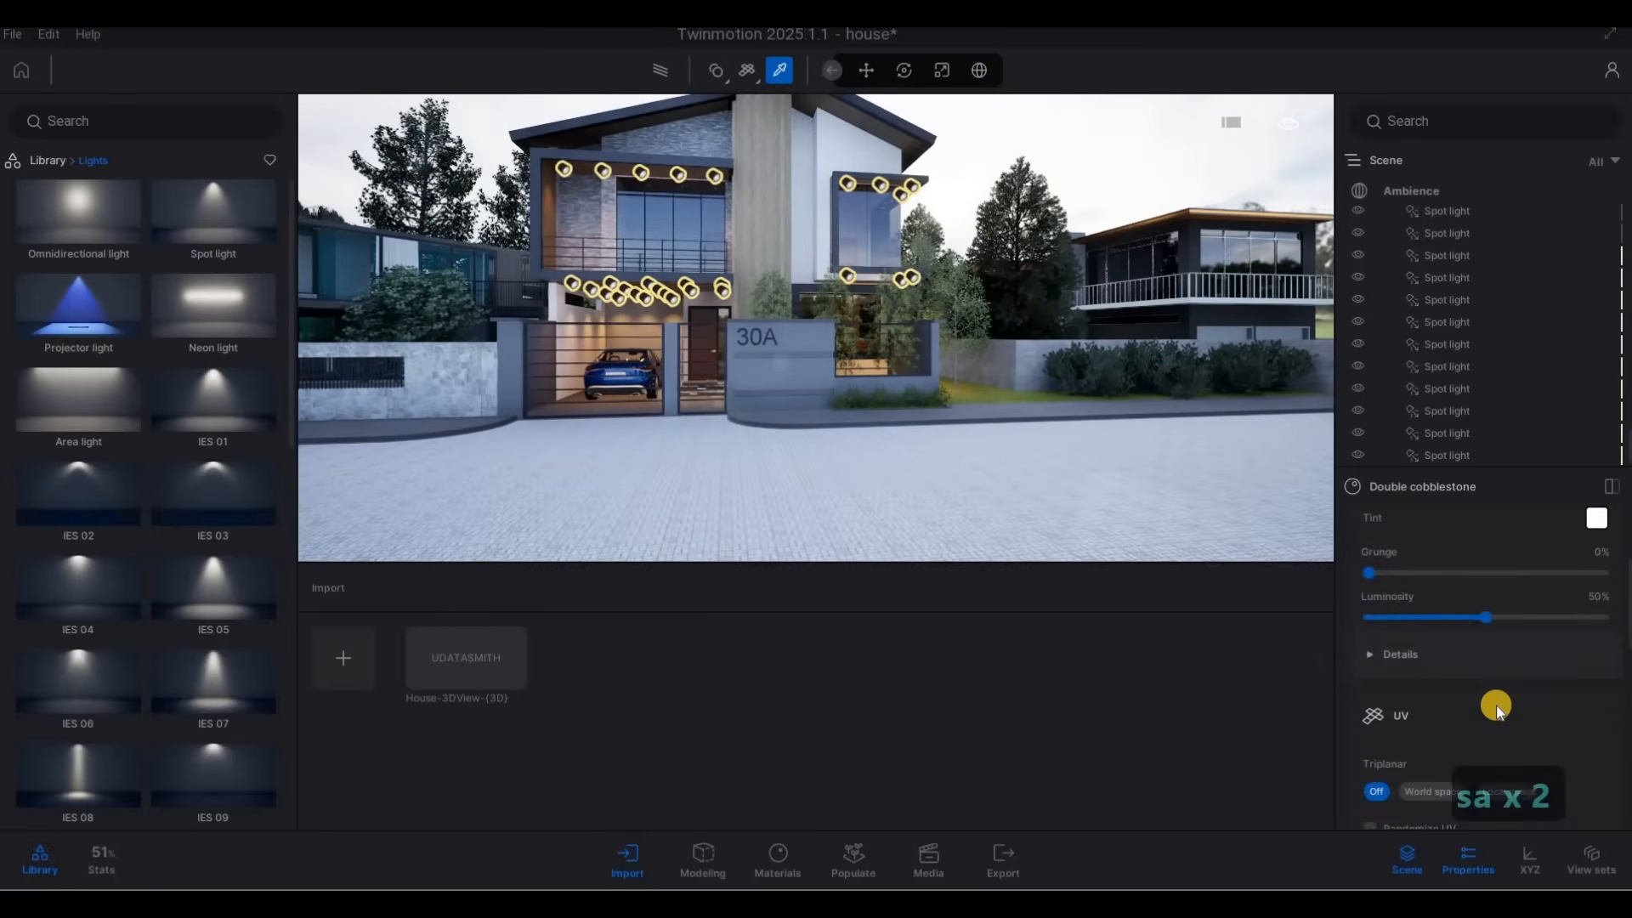
scroll(1495, 706, "up", 4)
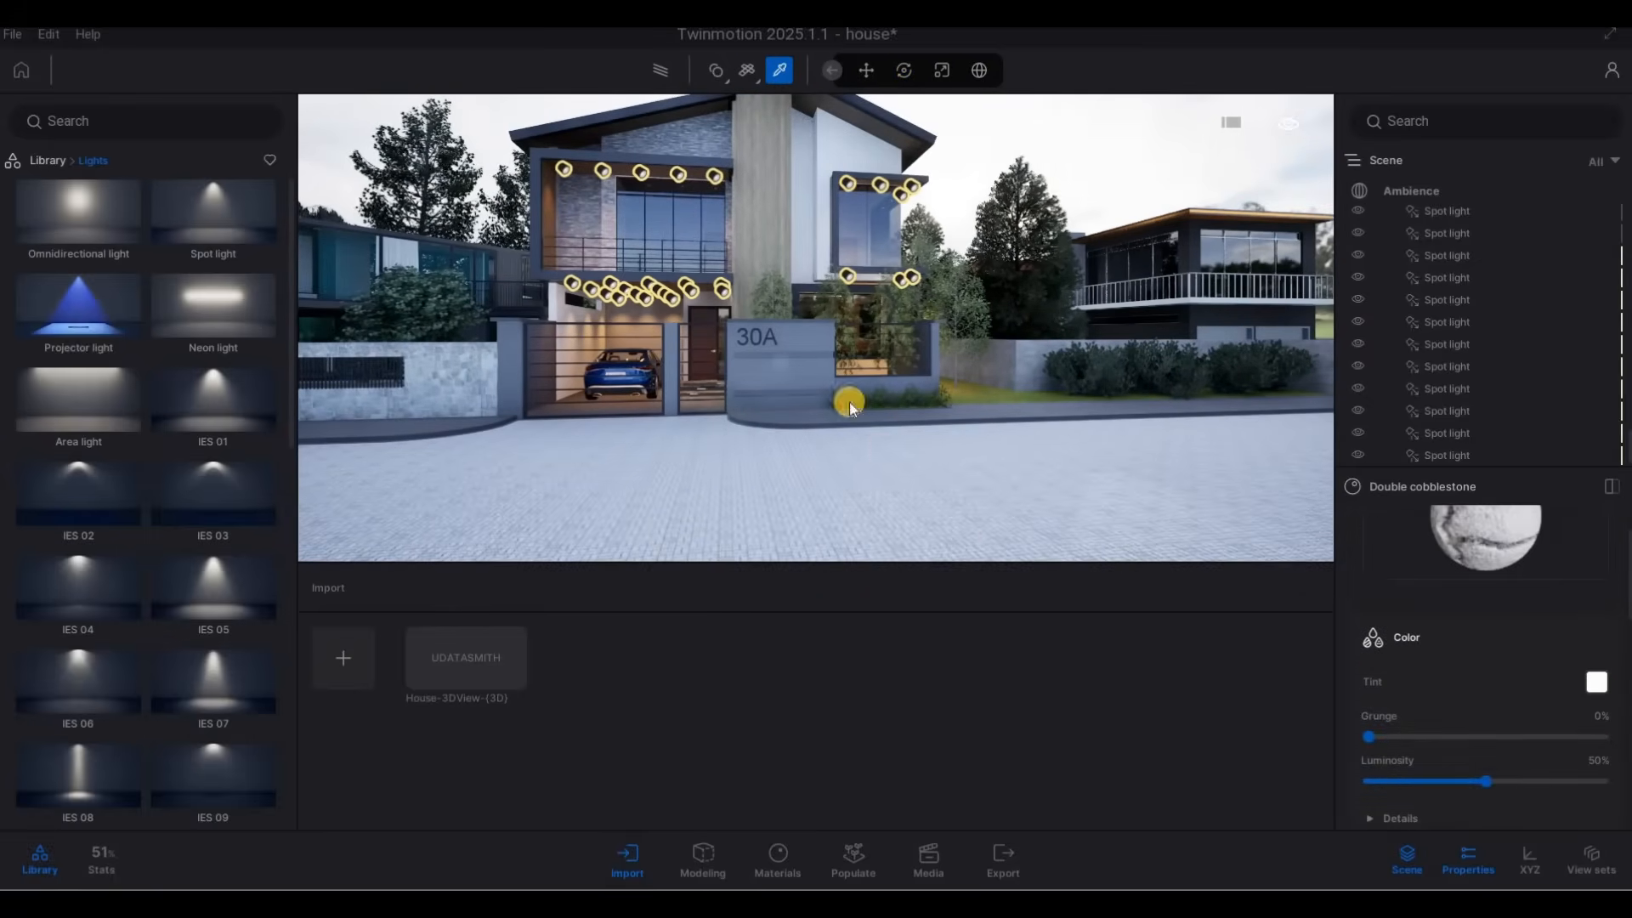
left_click_drag(801, 328, 800, 409)
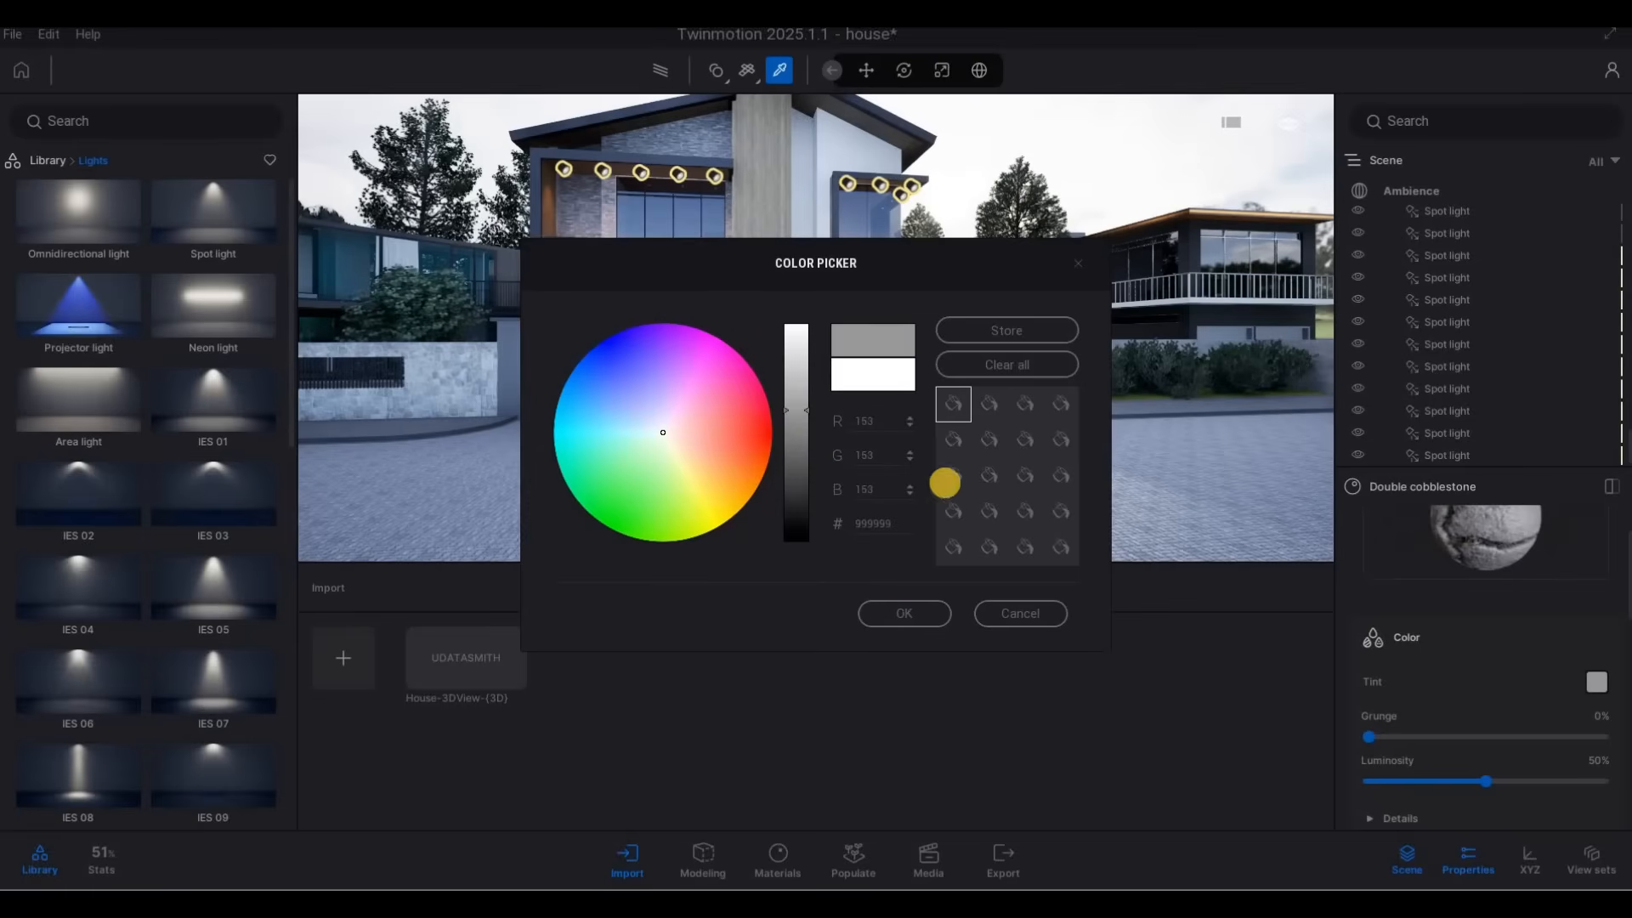
left_click(905, 613)
Raise the specular value in the cobblestone material's roughness details to 64.49%.
key("d")
key("a")
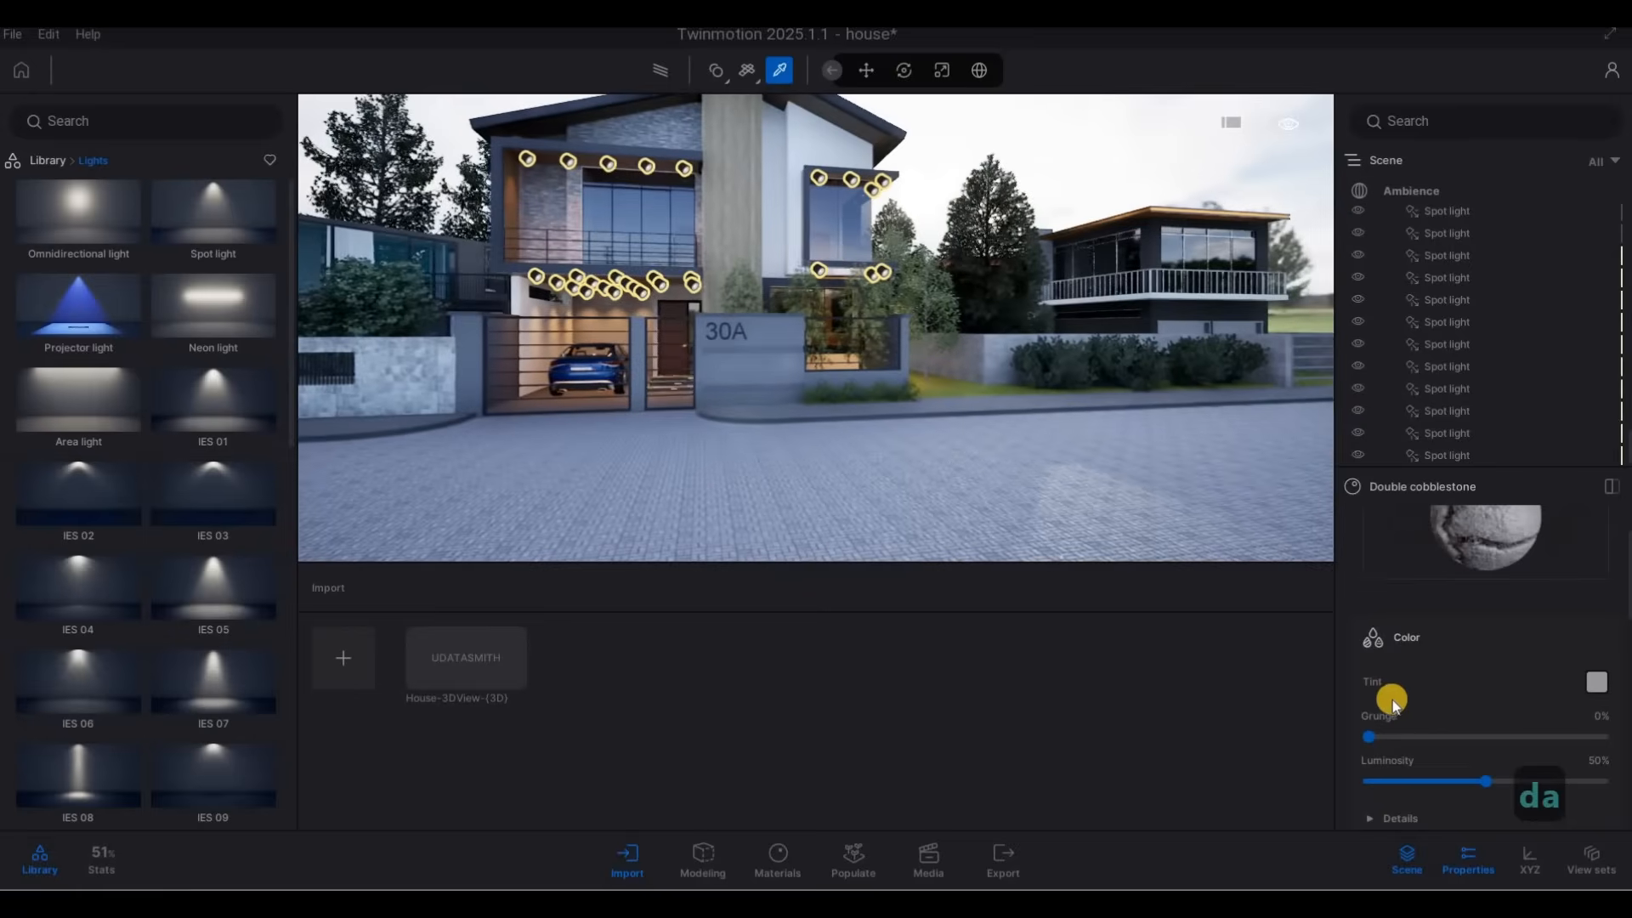
scroll(1409, 701, "down", 5)
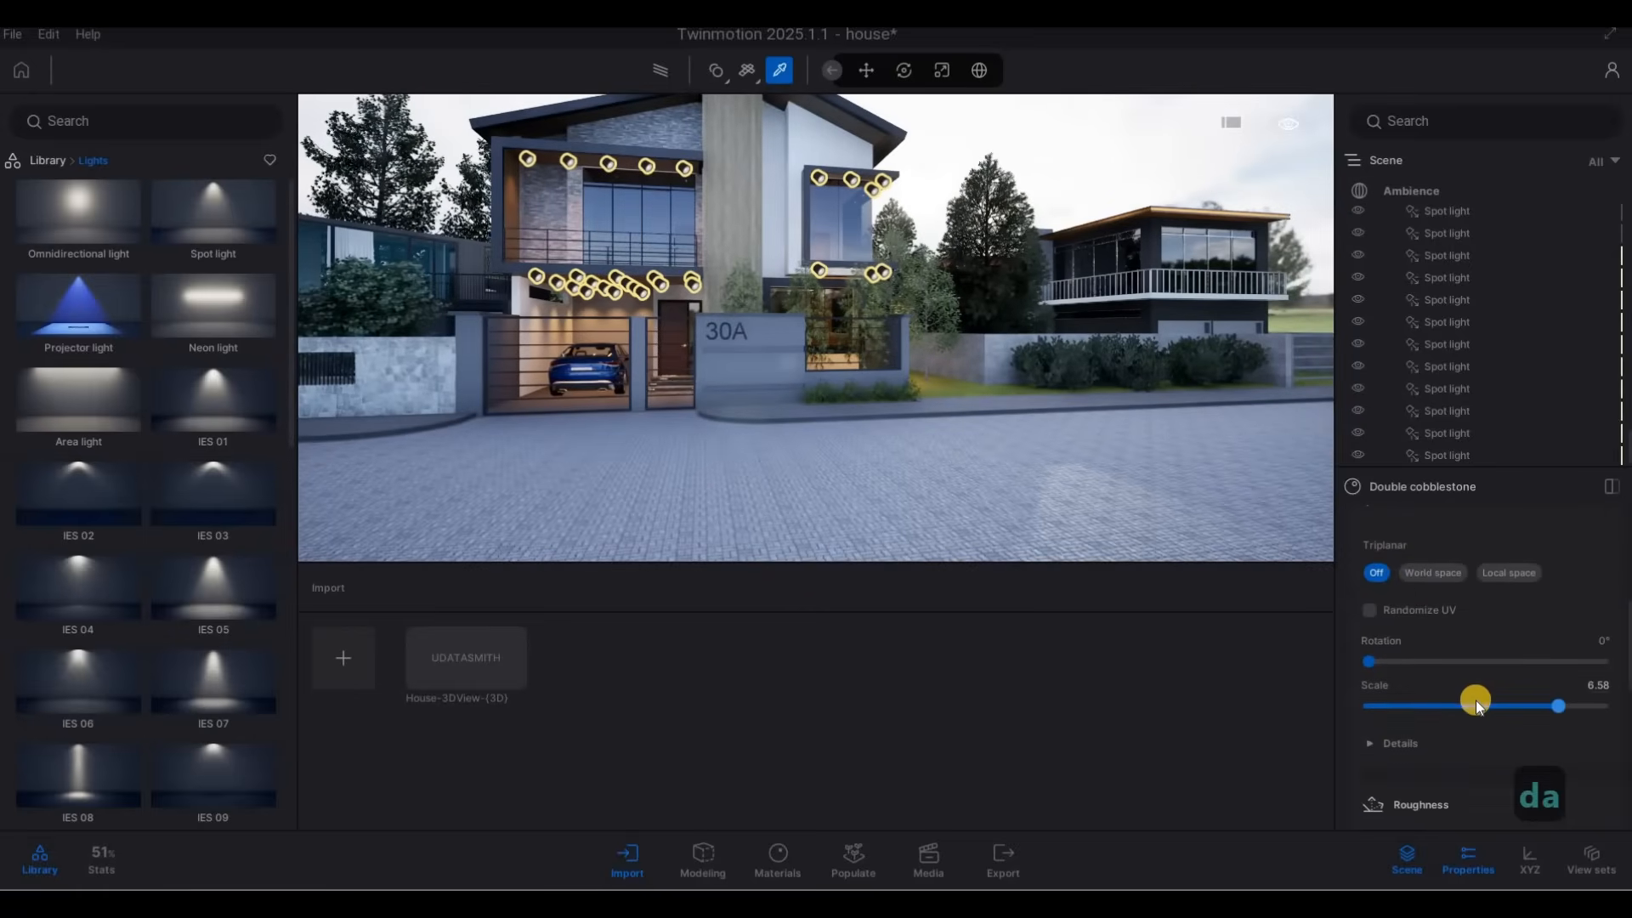
scroll(1476, 701, "down", 3)
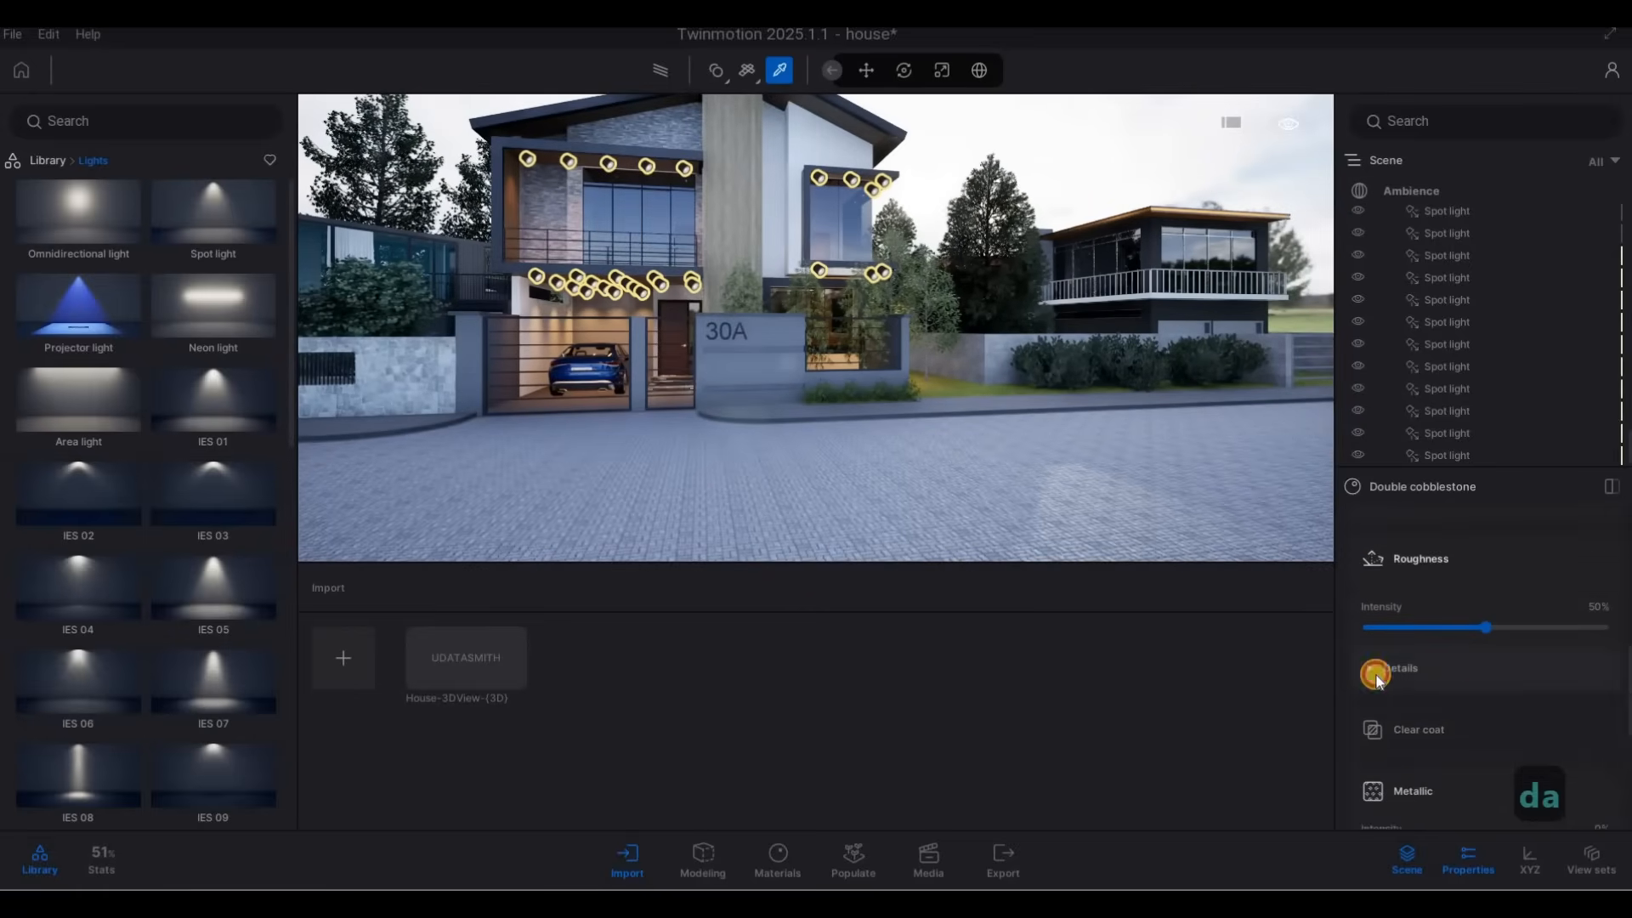
scroll(1486, 722, "down", 1)
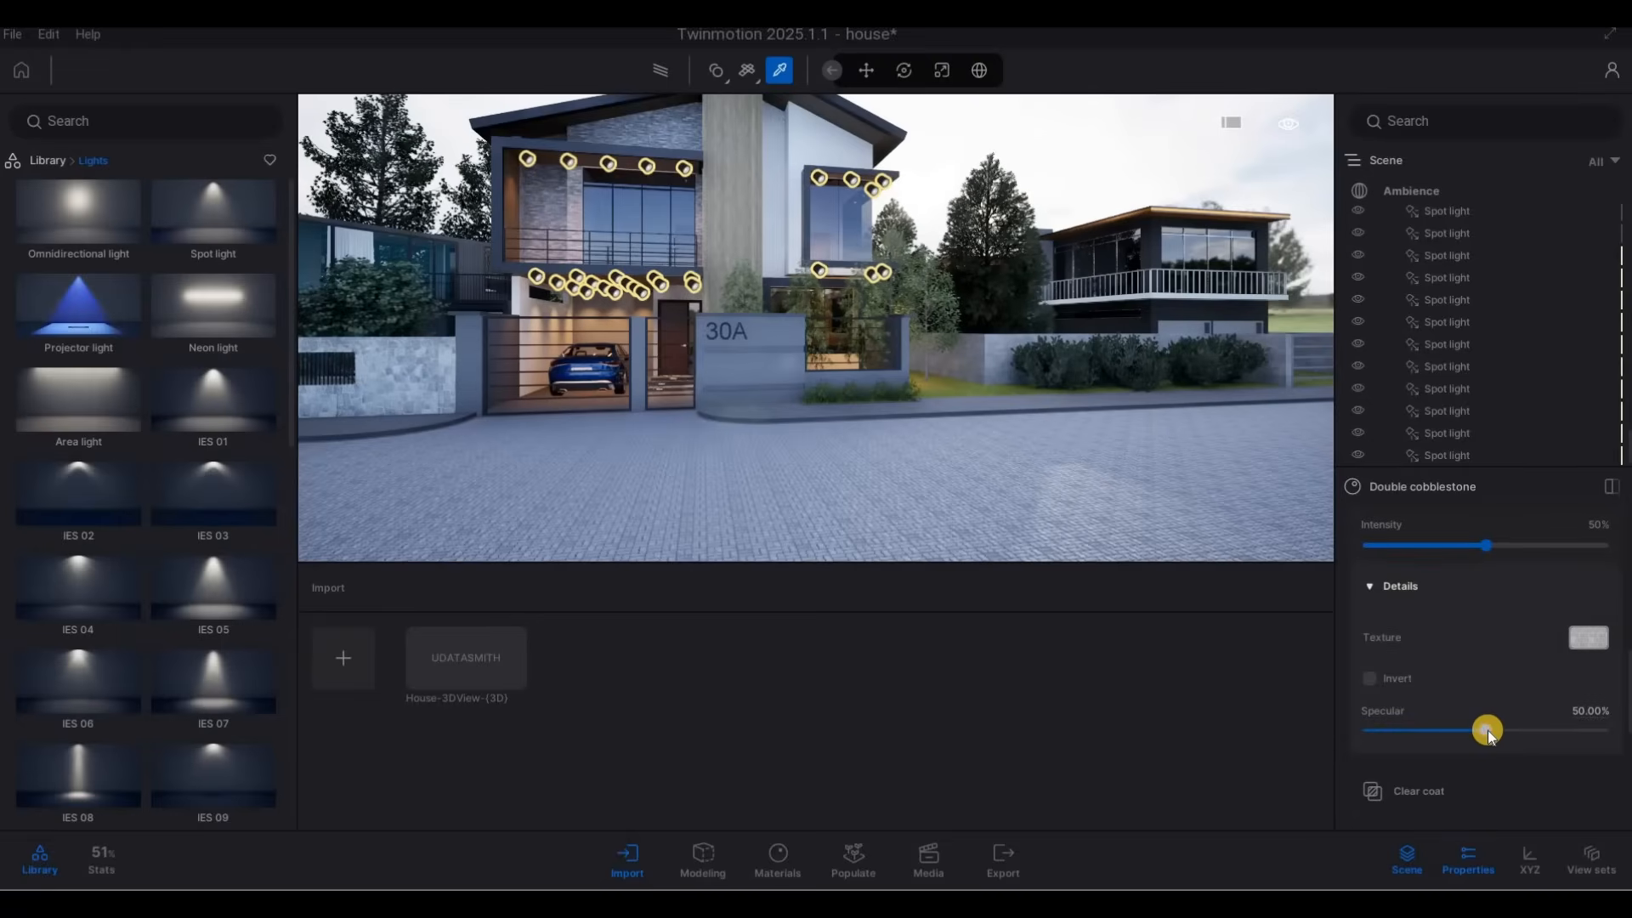
left_click_drag(1491, 730, 1520, 732)
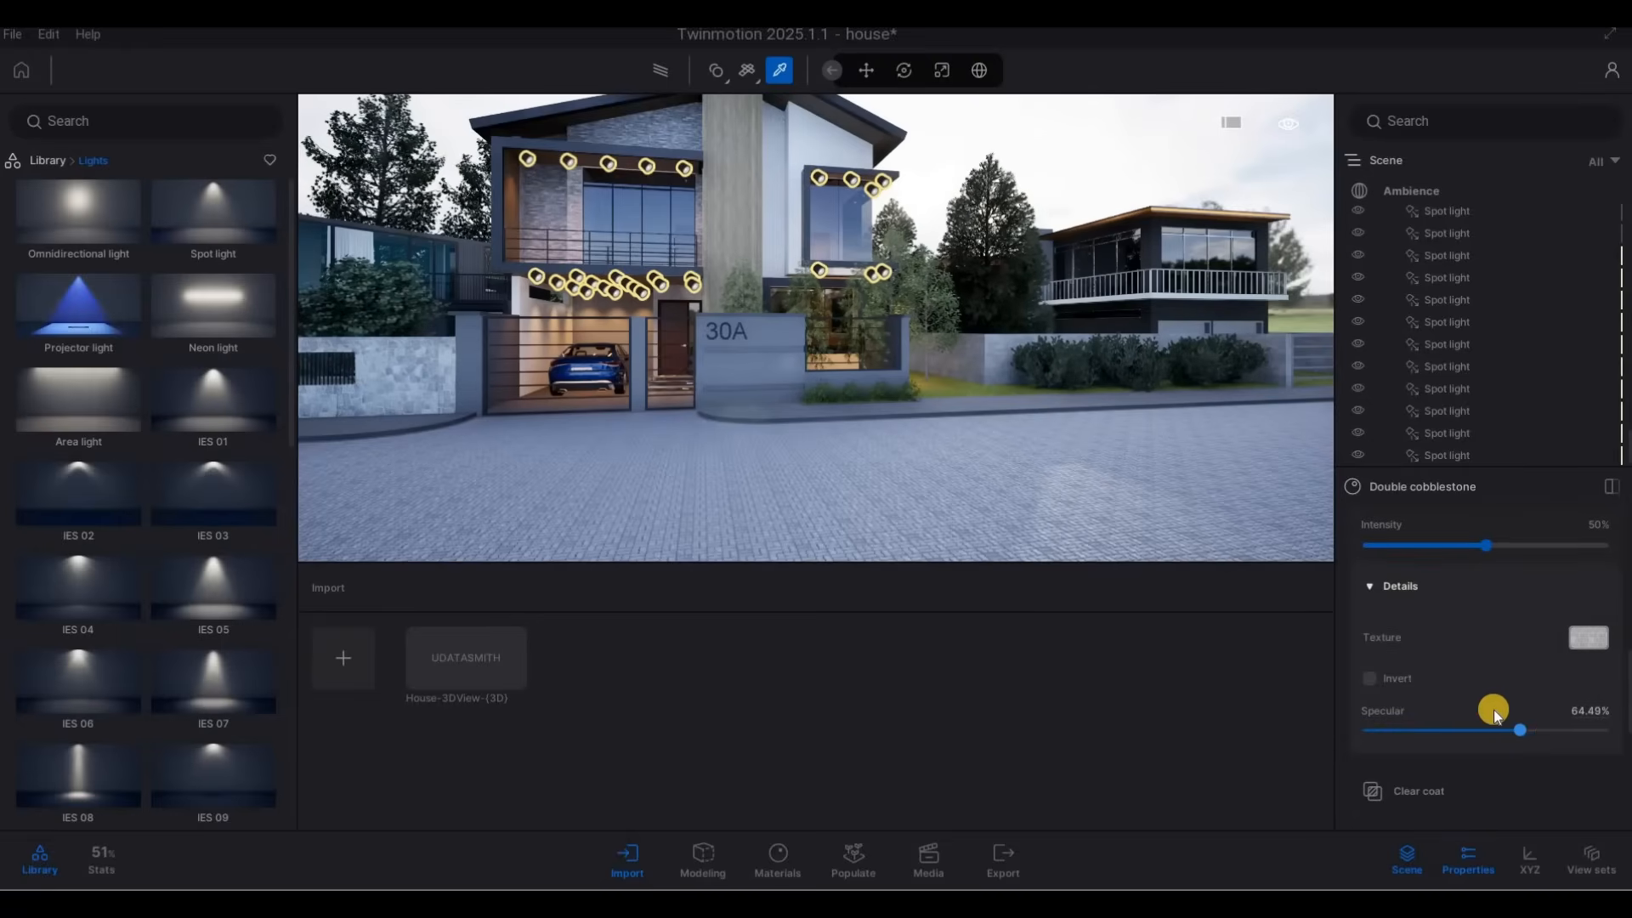
Review the remaining settings of the cobblestone material, from metallic through opacity back up to its UV and color options.
scroll(1445, 662, "down", 3)
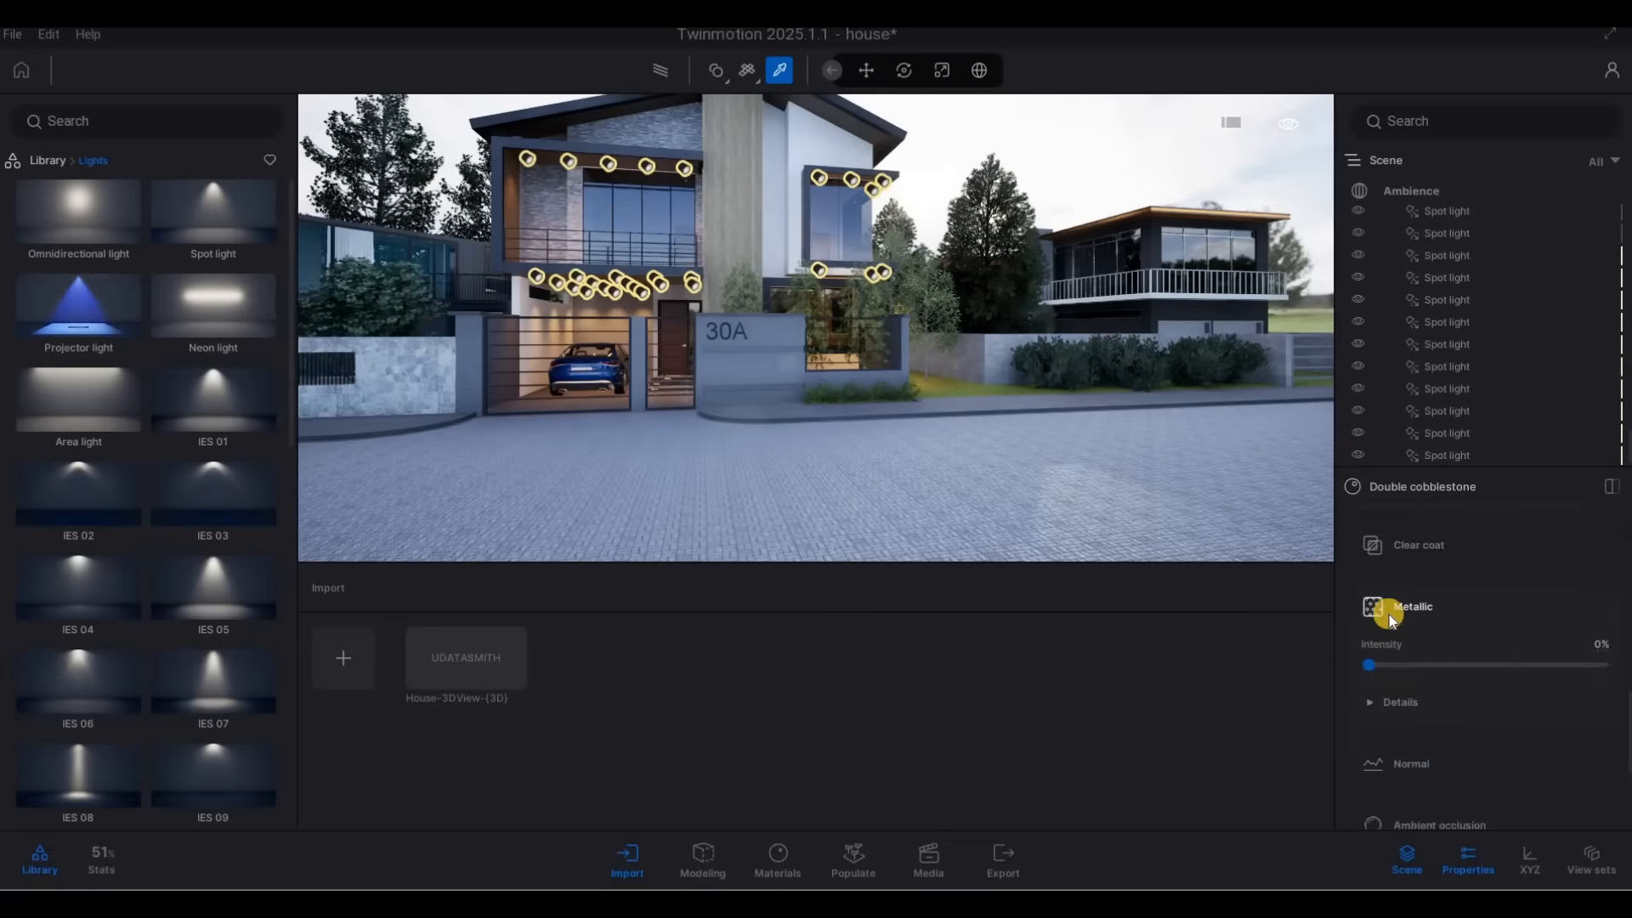
scroll(1386, 612, "down", 1)
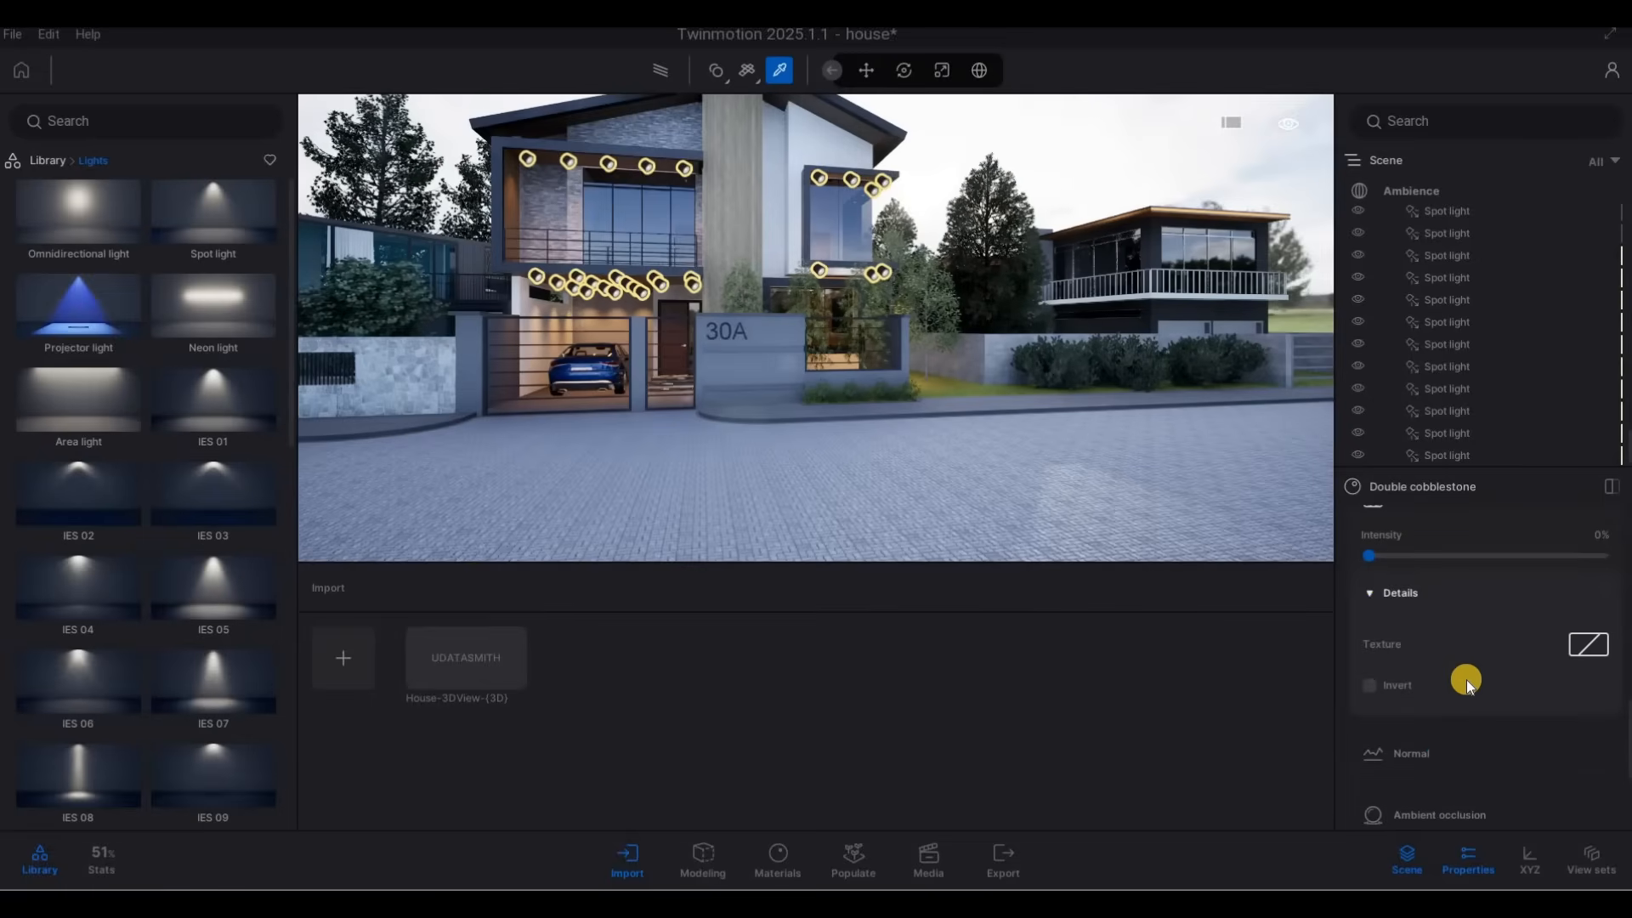
scroll(1466, 680, "down", 3)
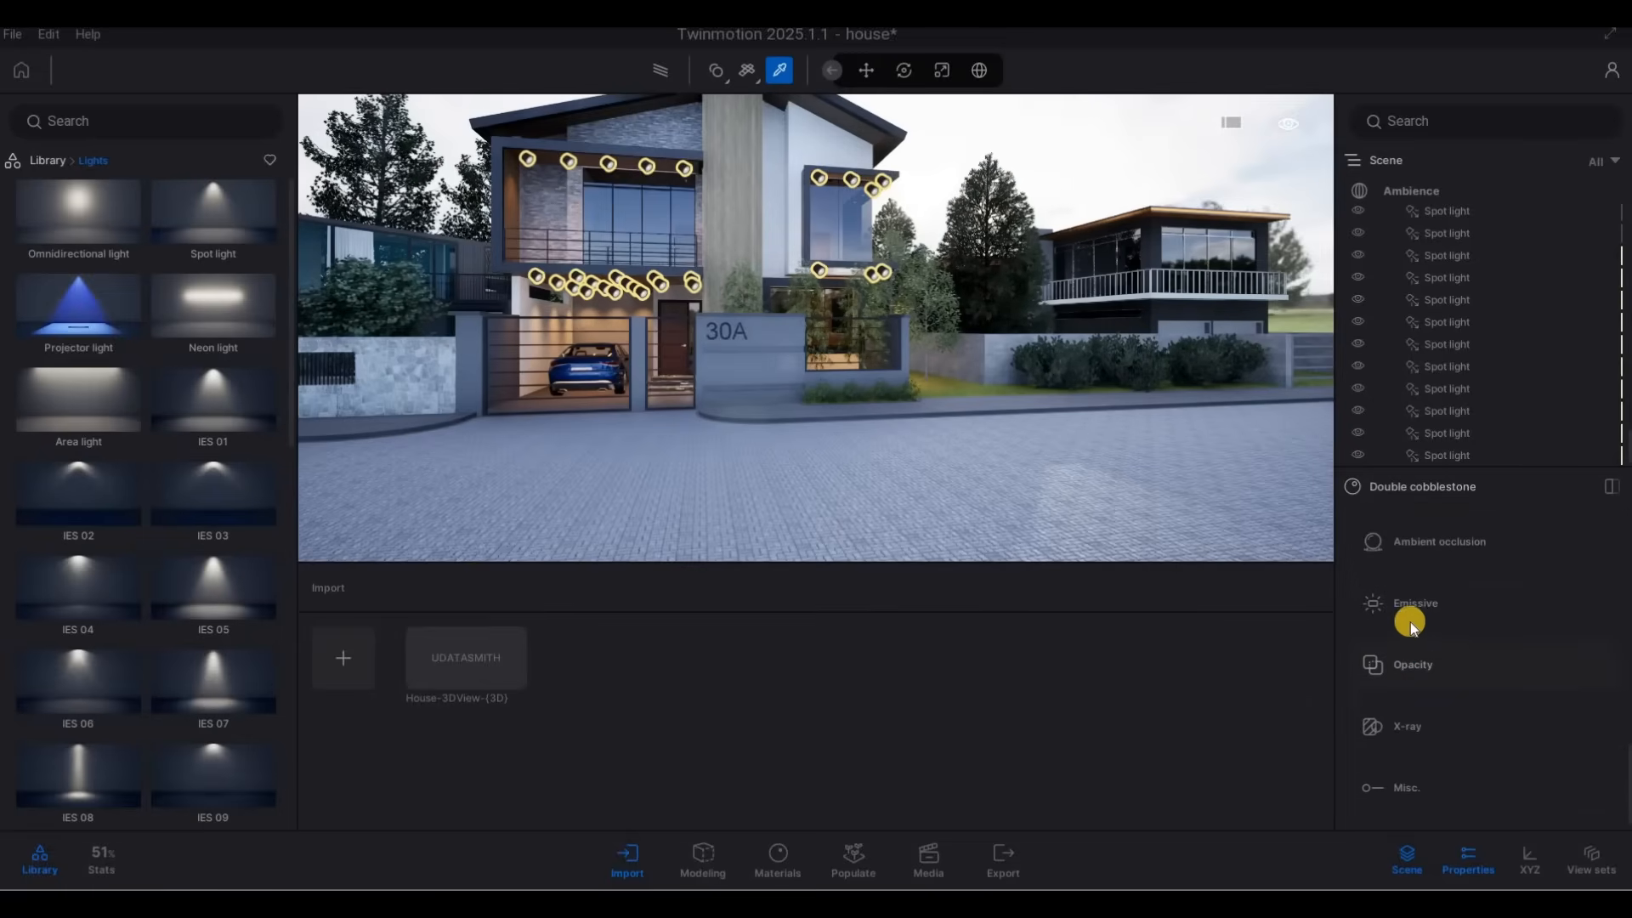
scroll(1426, 722, "up", 4)
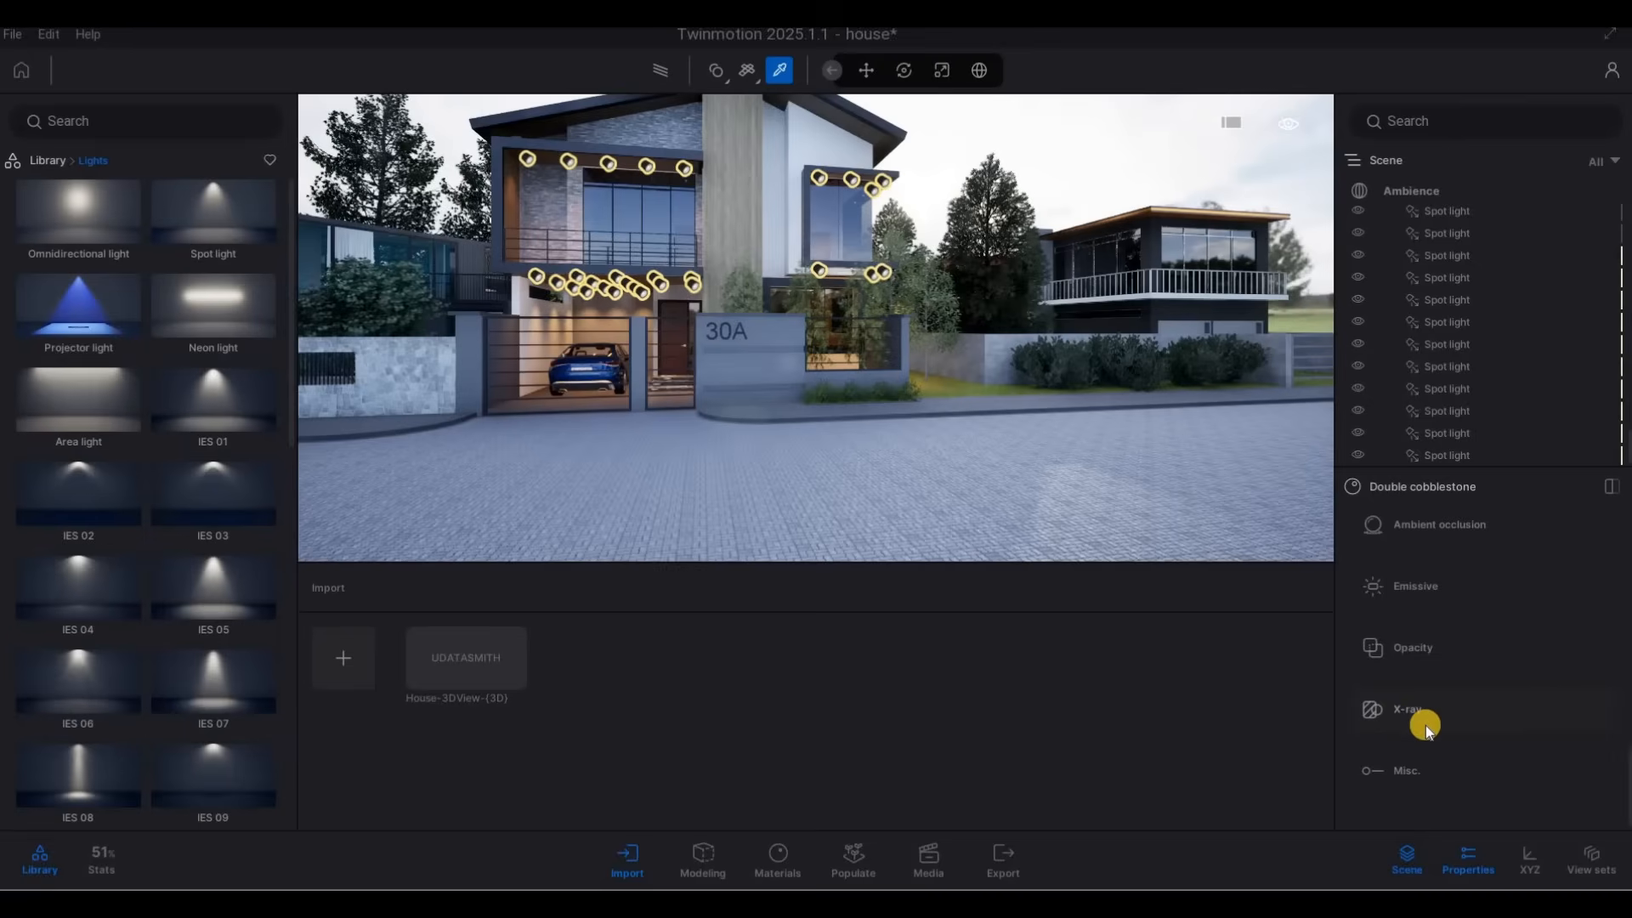
scroll(1381, 693, "up", 4)
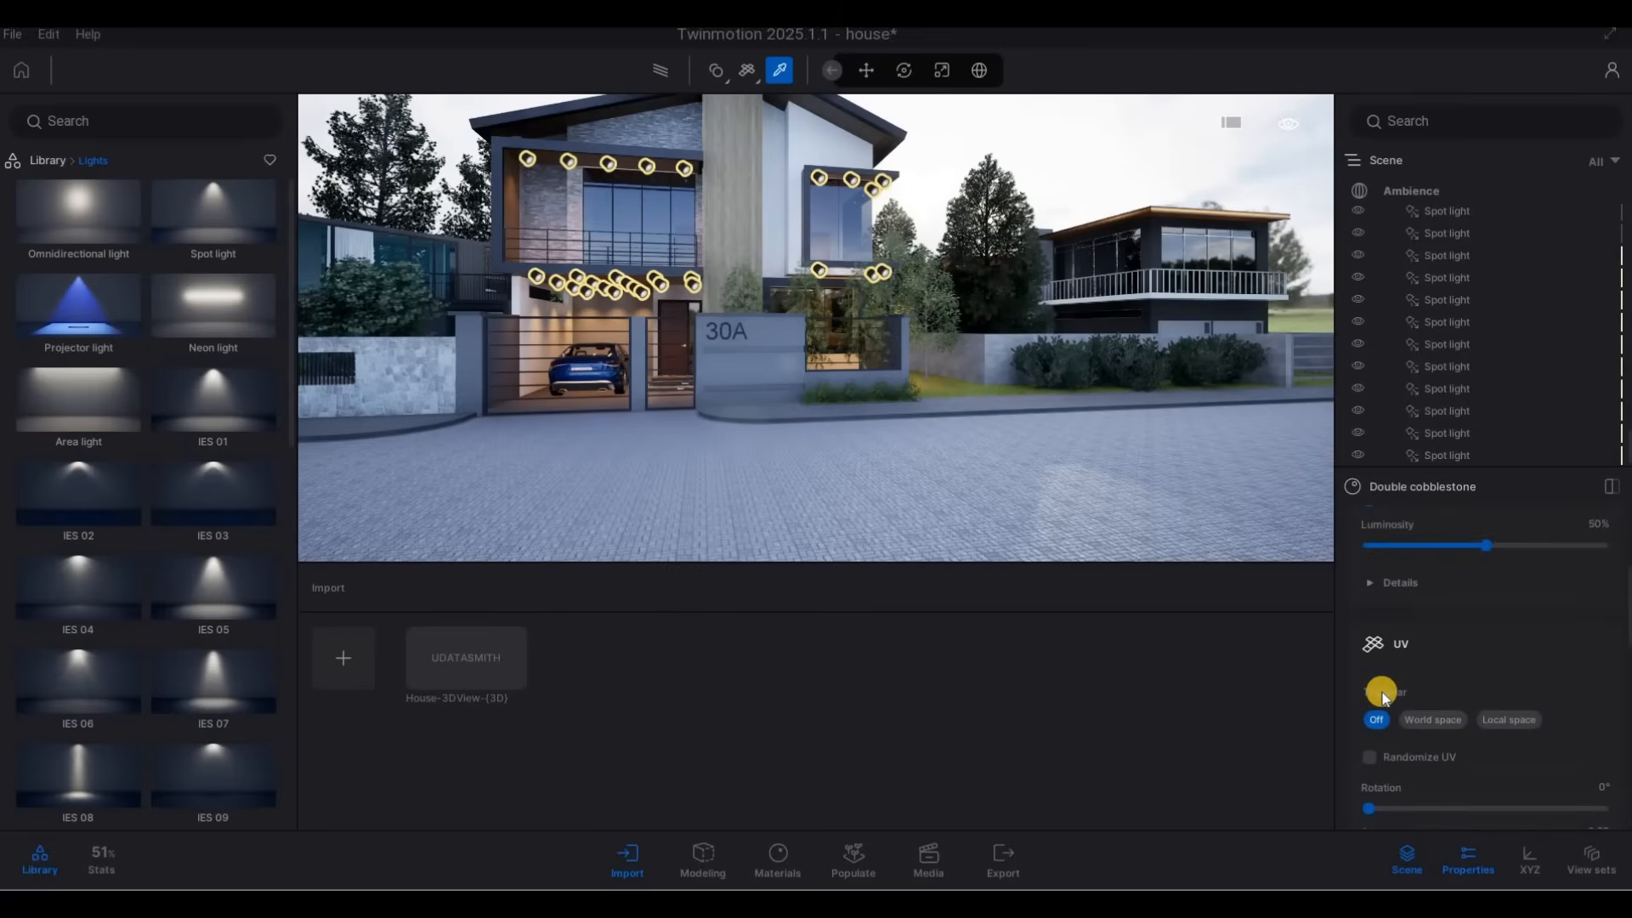
key("a")
key("w")
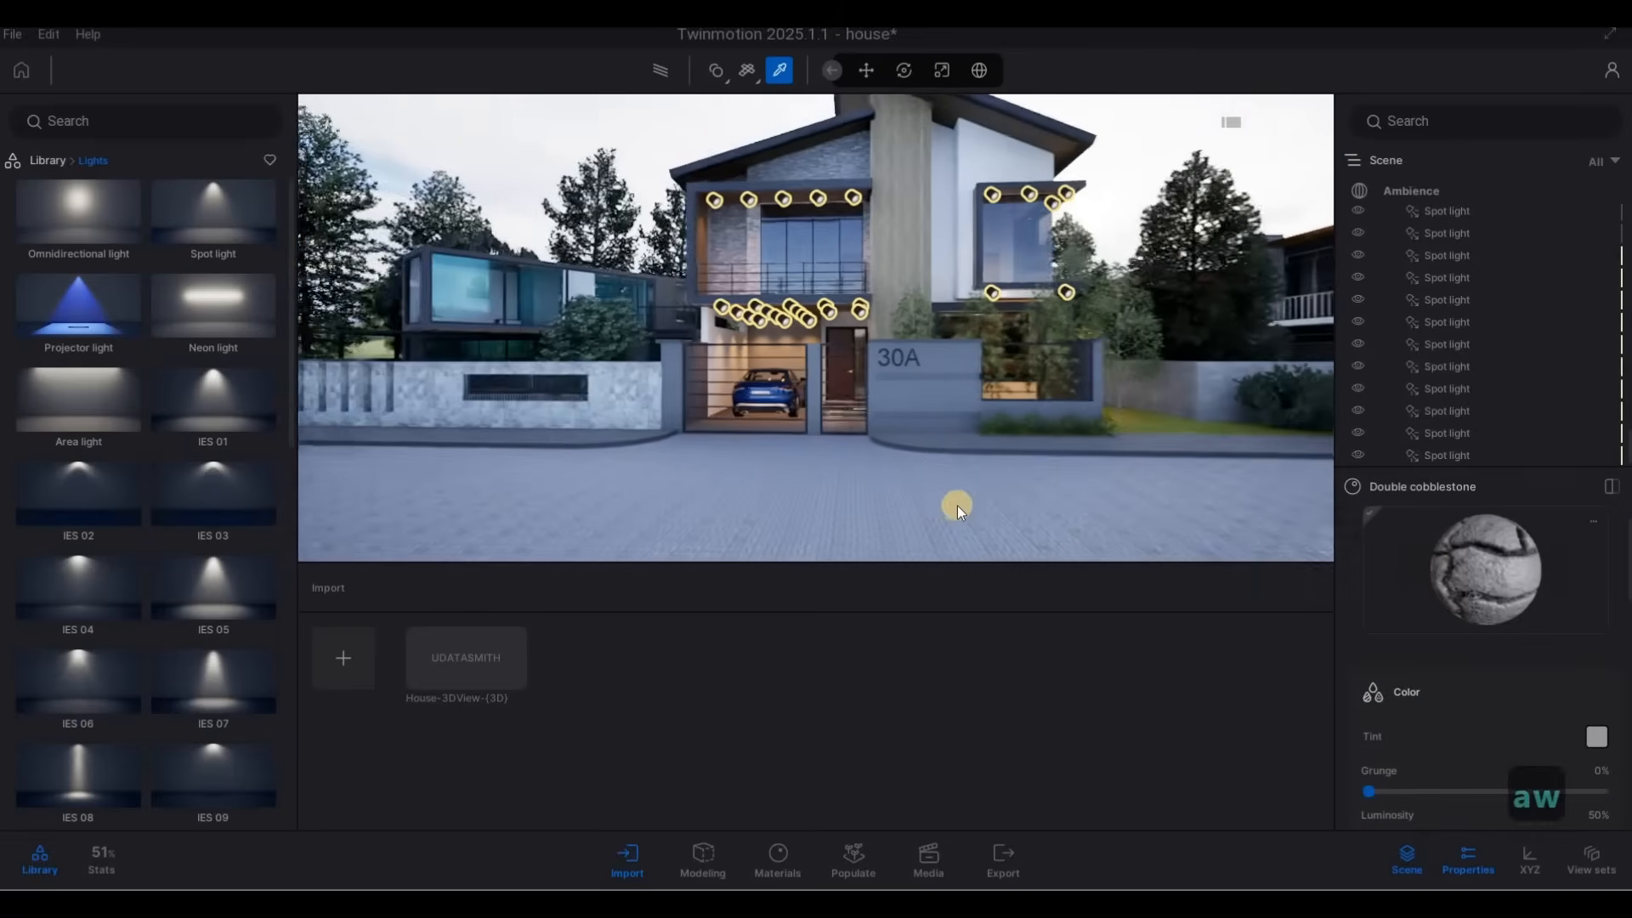
Leave the material picker and inspect house 30A's lit street front and the cobblestone road from several angles.
key("Escape")
key("Escape")
key("a")
key("a")
key("a")
key("a")
key("a")
key("a")
key("a")
key("w")
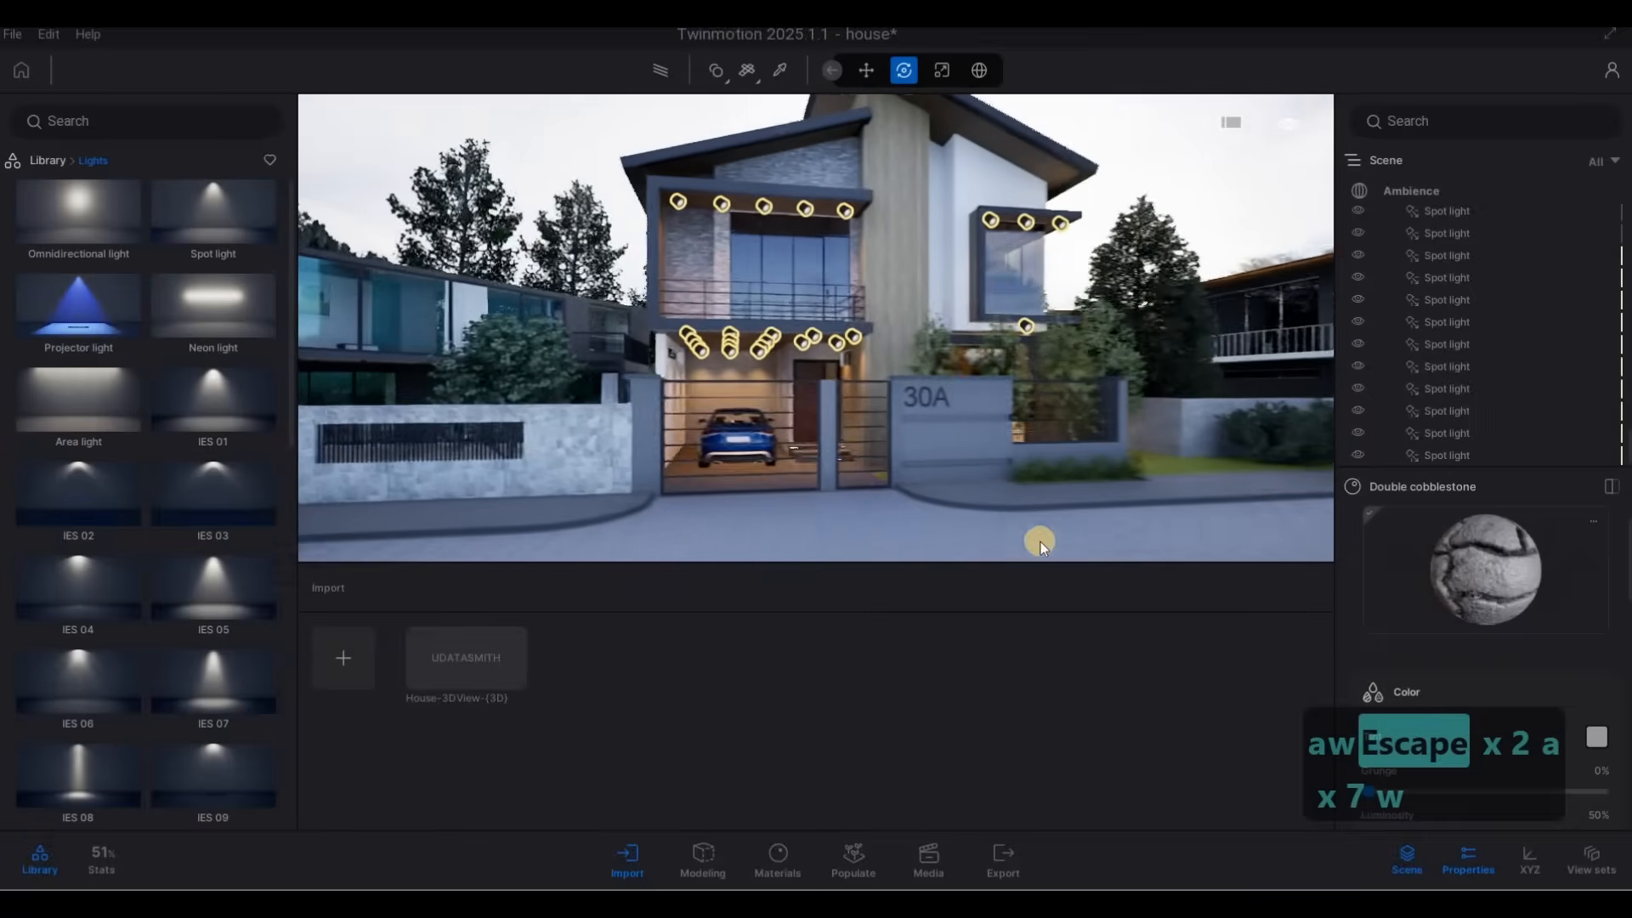
key("a")
key("e")
key("d")
key("d")
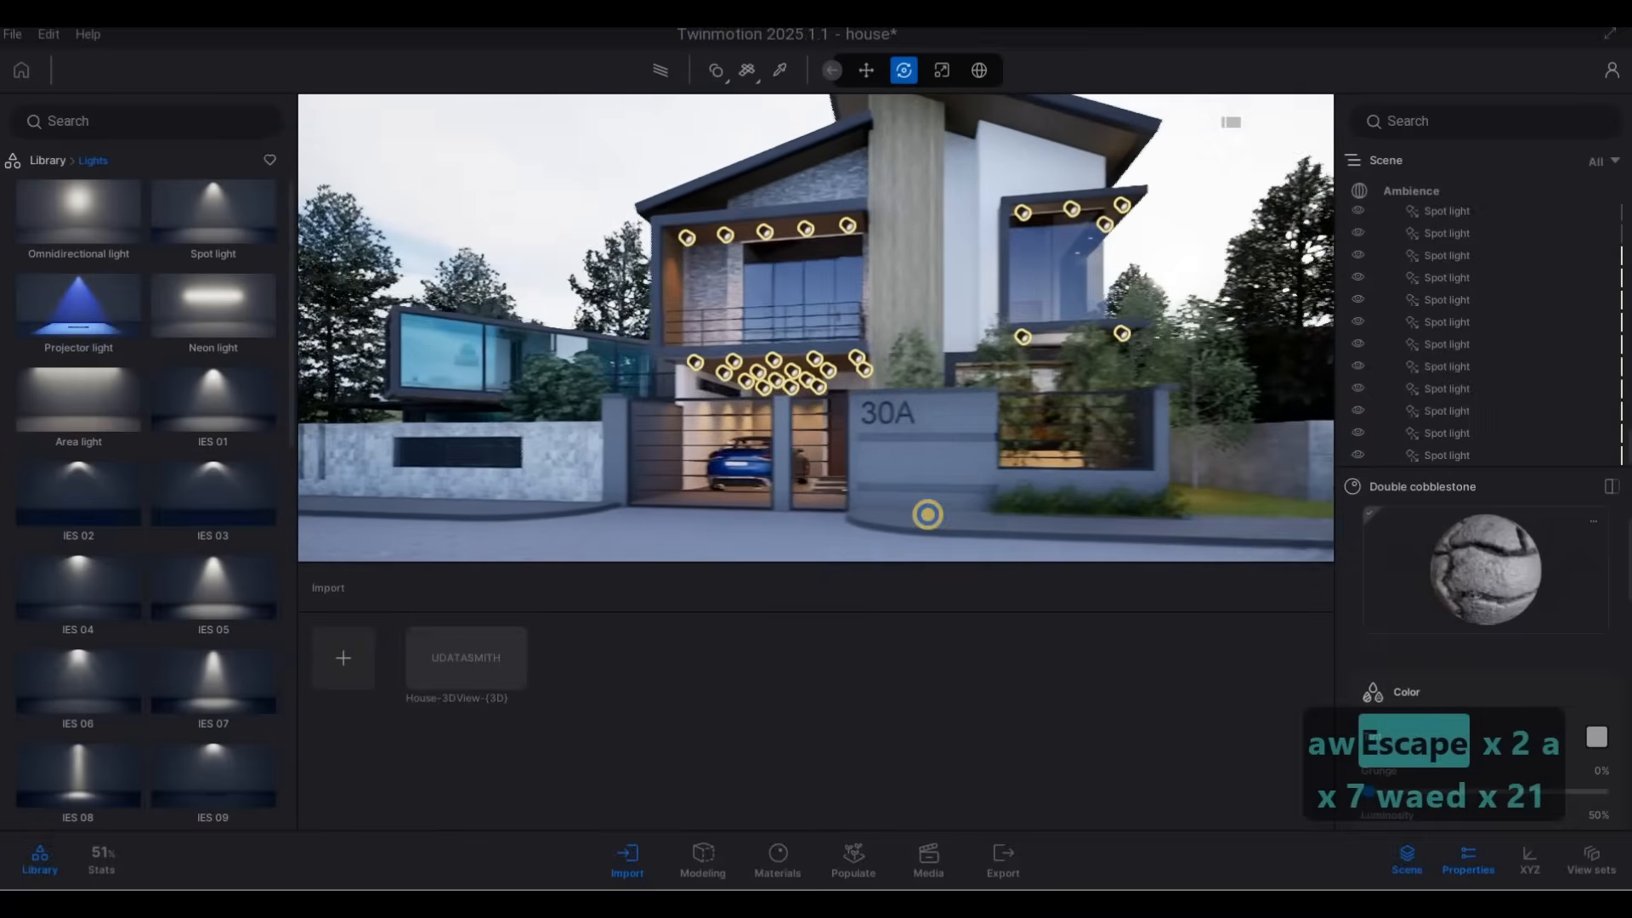
key("d")
key("s")
key("d")
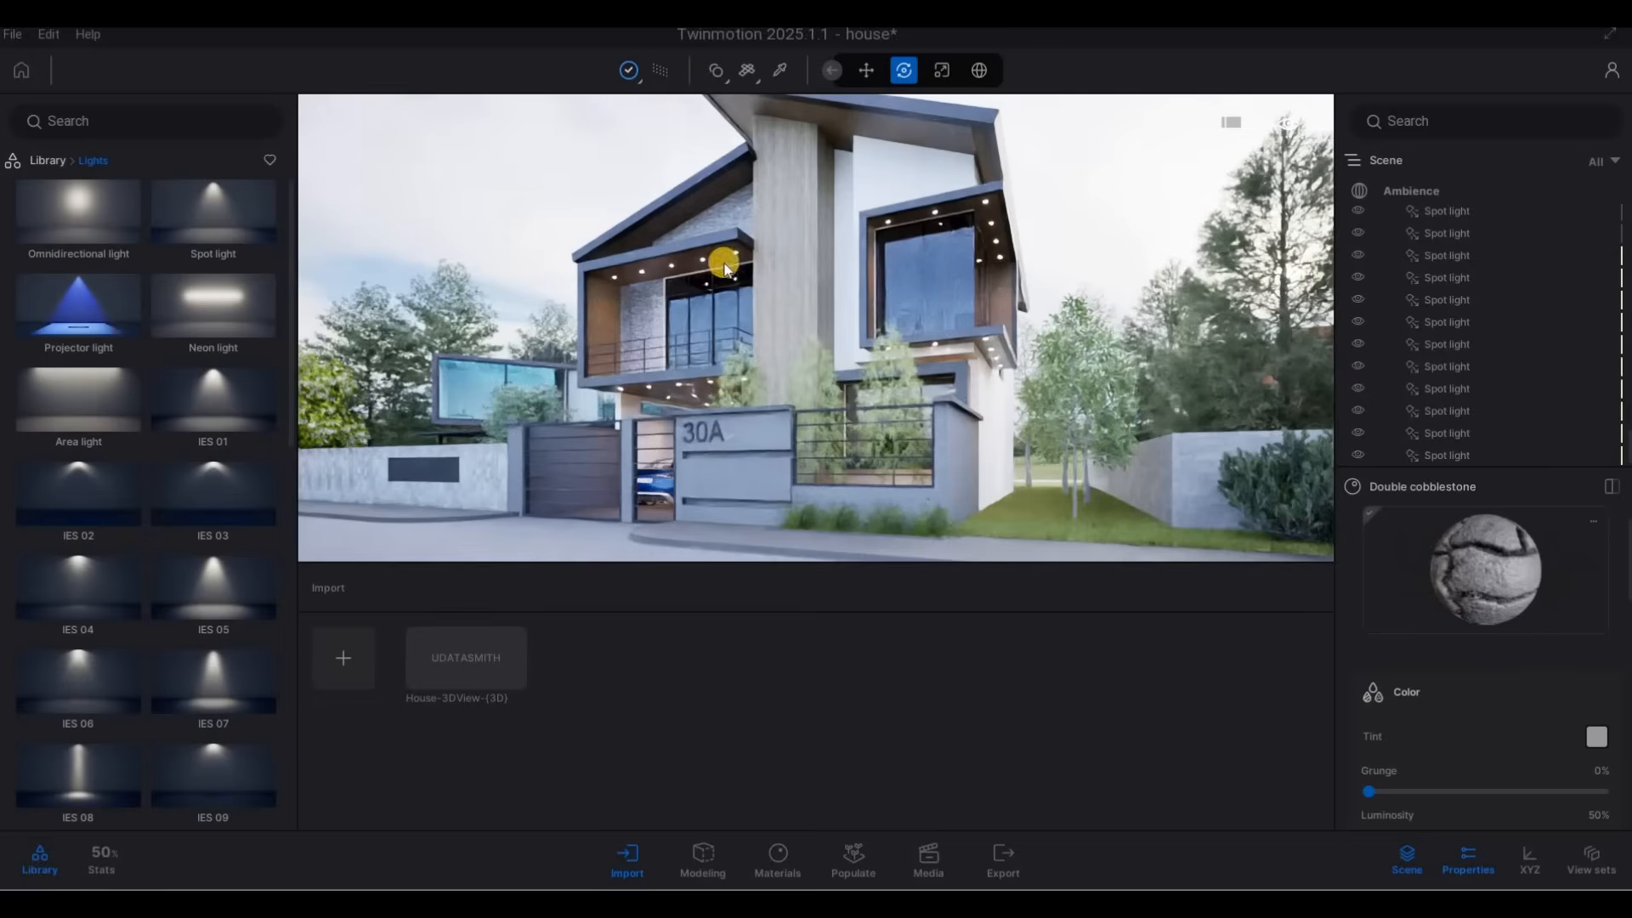
Bring the lawn across the street into view and open the Trees category of the vegetation library.
key("a")
key("a")
key("a")
key("a")
right_click_drag(1275, 395, 339, 218)
key("s")
key("q")
key("s")
key("d")
left_click(38, 159)
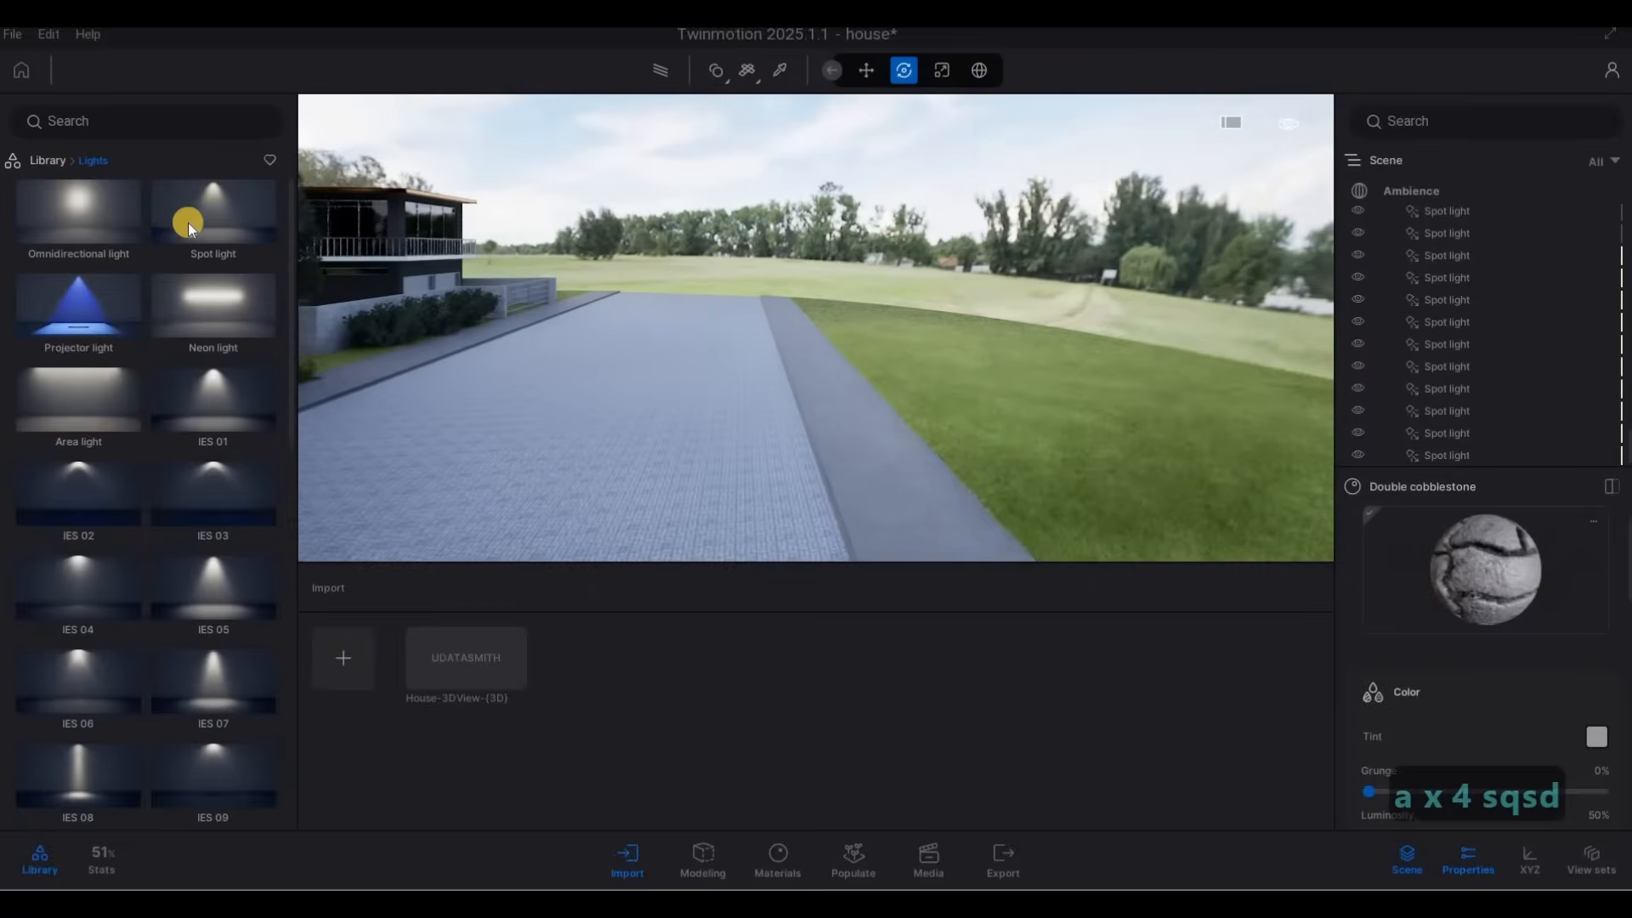
left_click(212, 236)
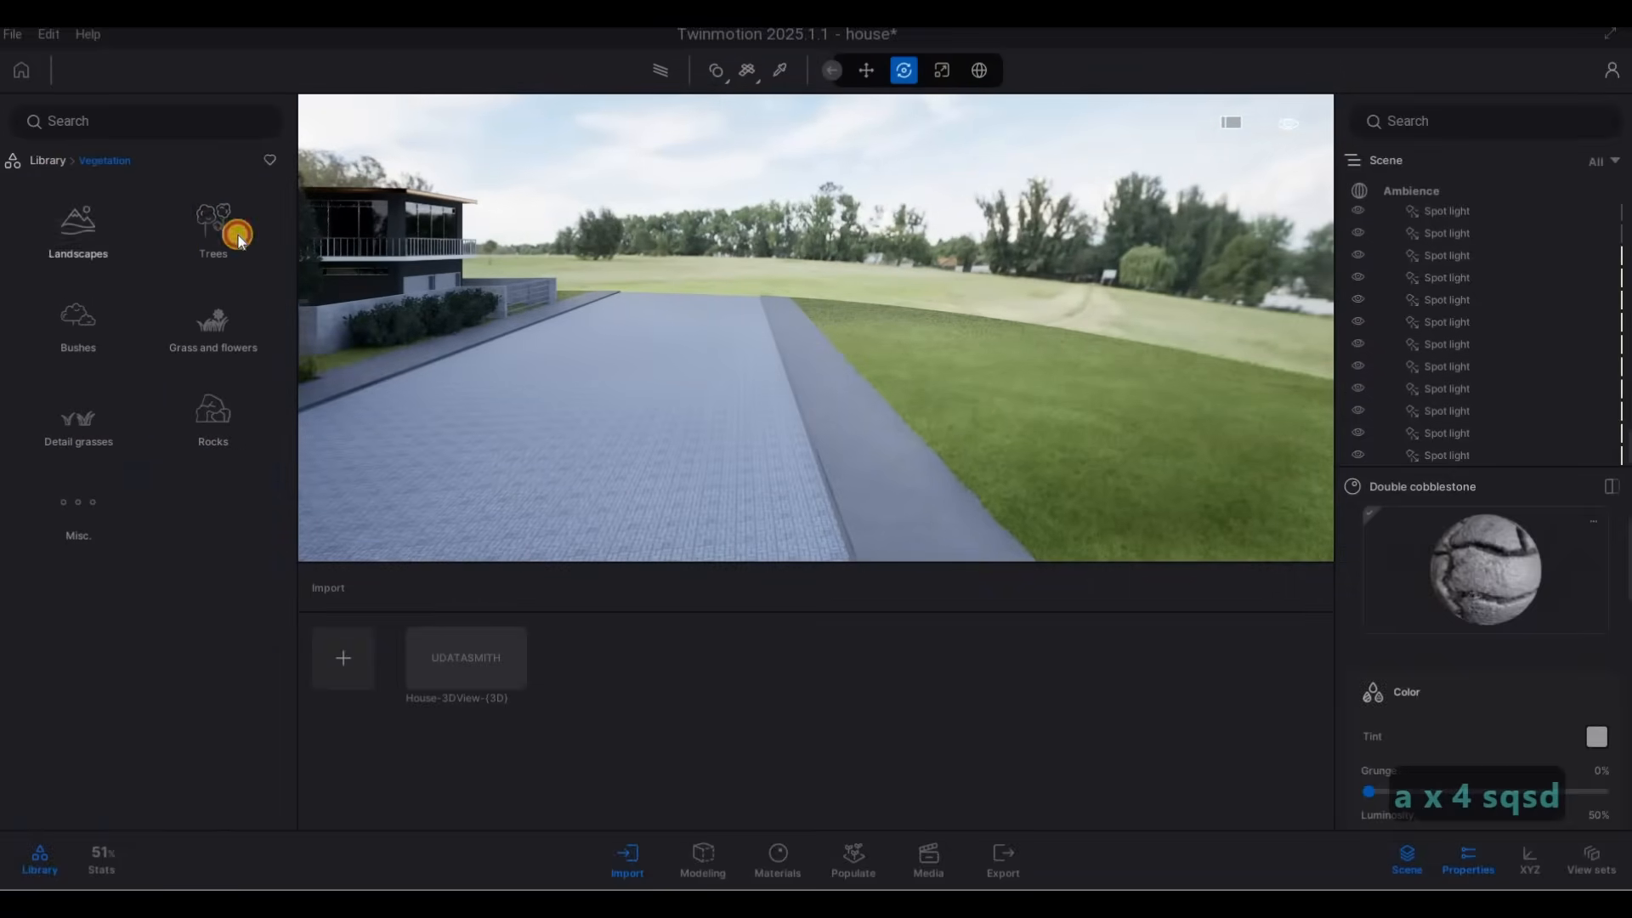
left_click(213, 262)
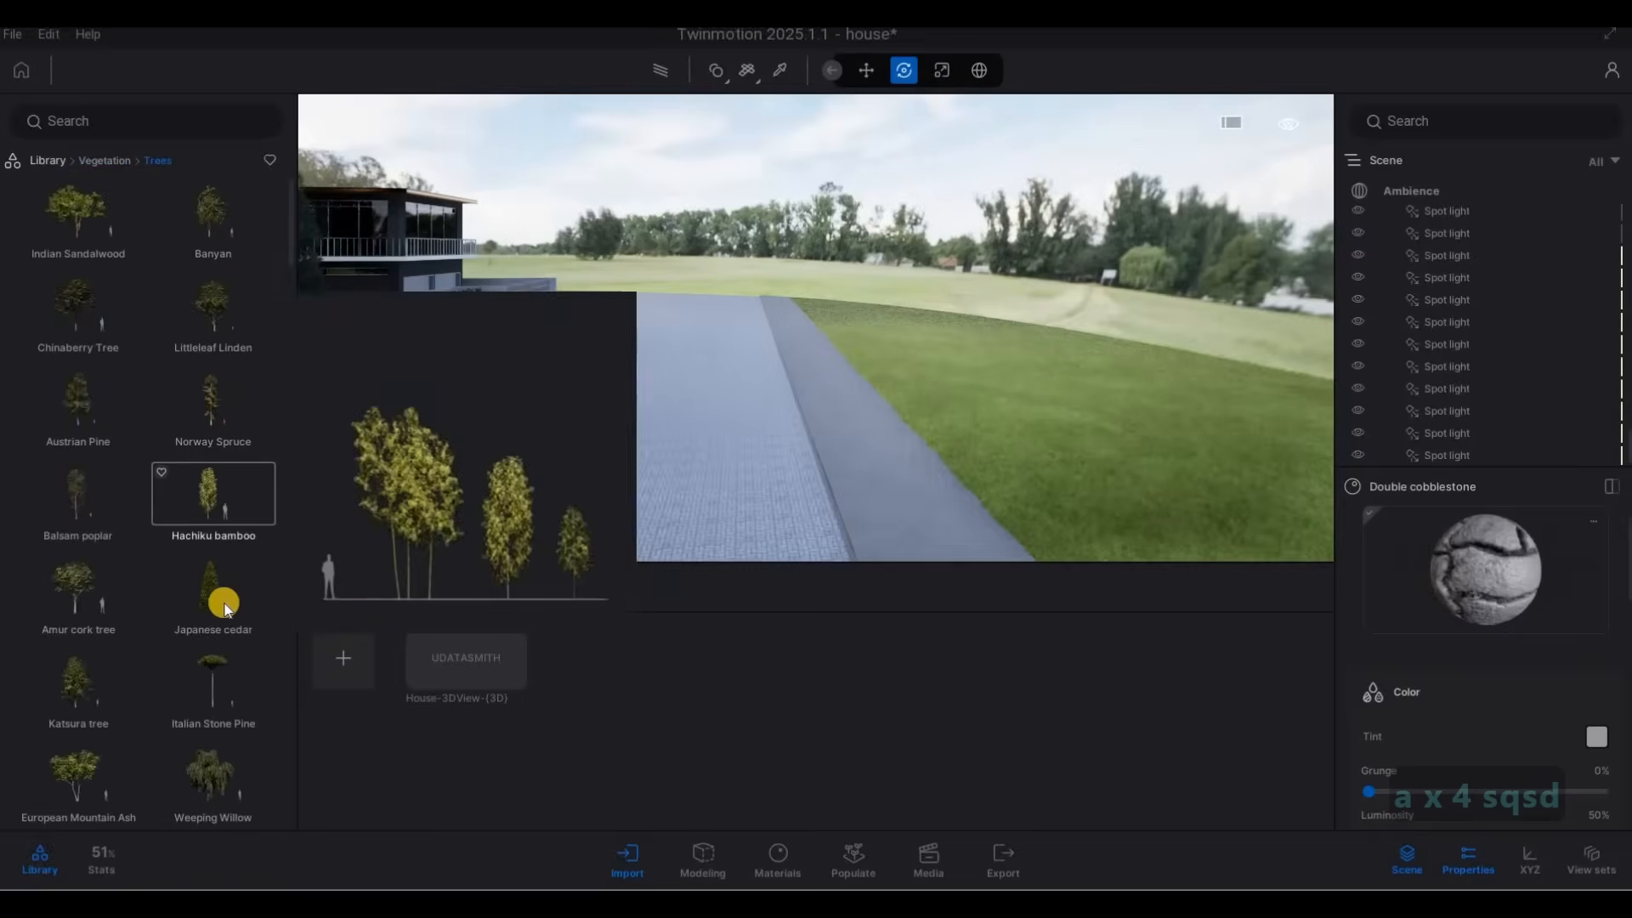
Start a row of Japanese white larch trees on the lawn along the street's far side, opposite house 30A.
scroll(204, 637, "down", 5)
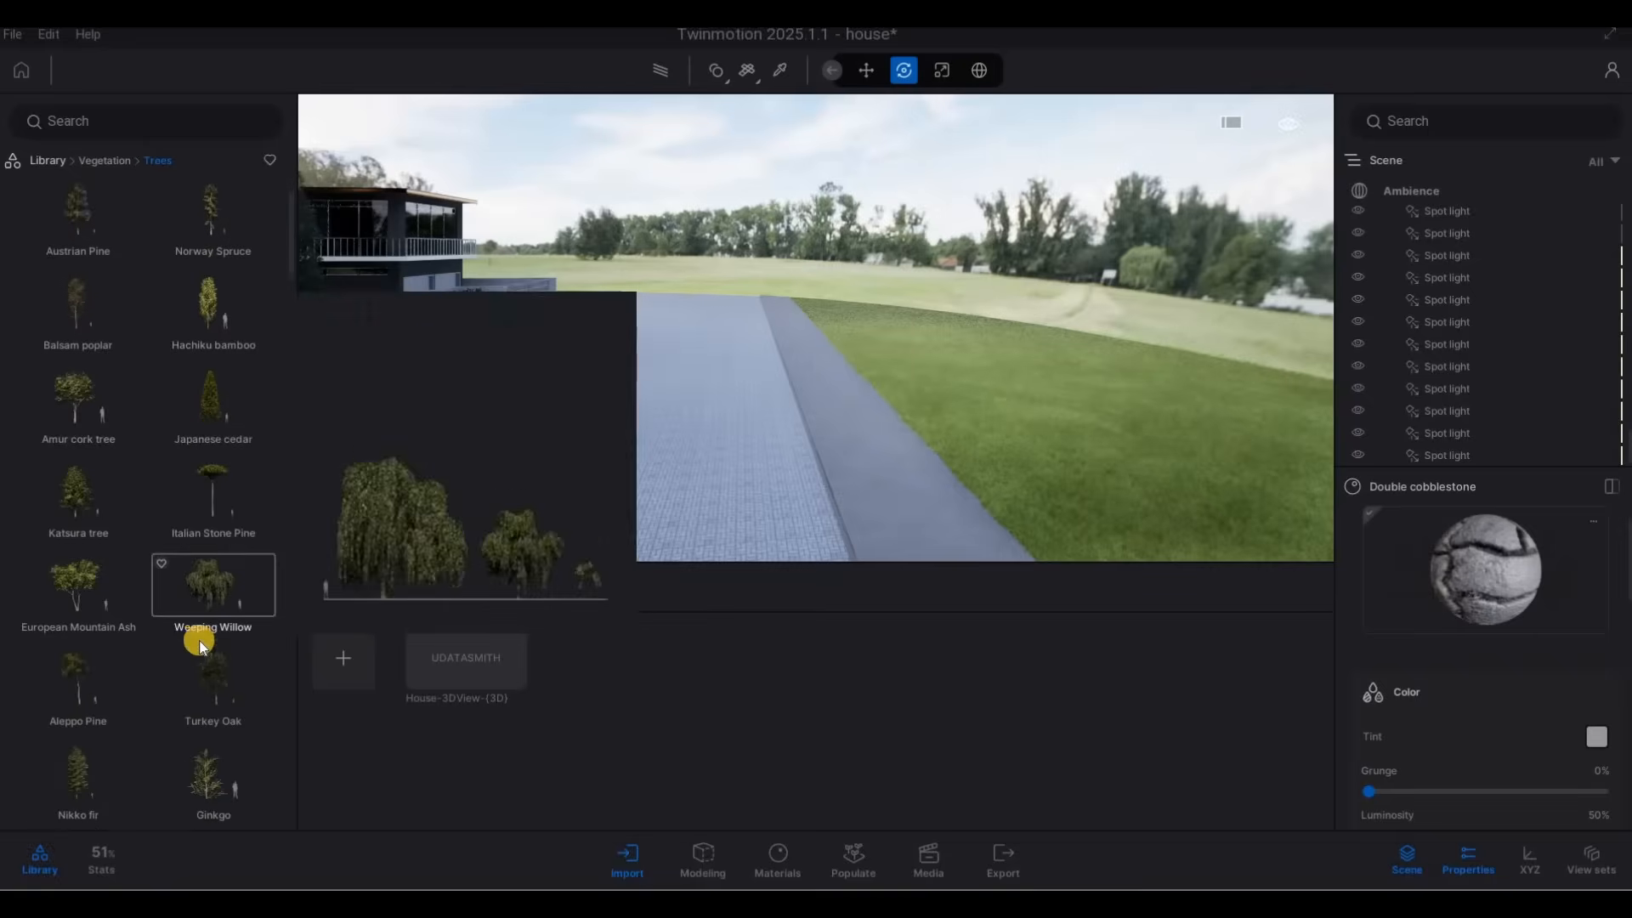
left_click_drag(896, 410, 886, 335)
key("s")
key("s")
key("s")
key("s")
key("s")
left_click(991, 369)
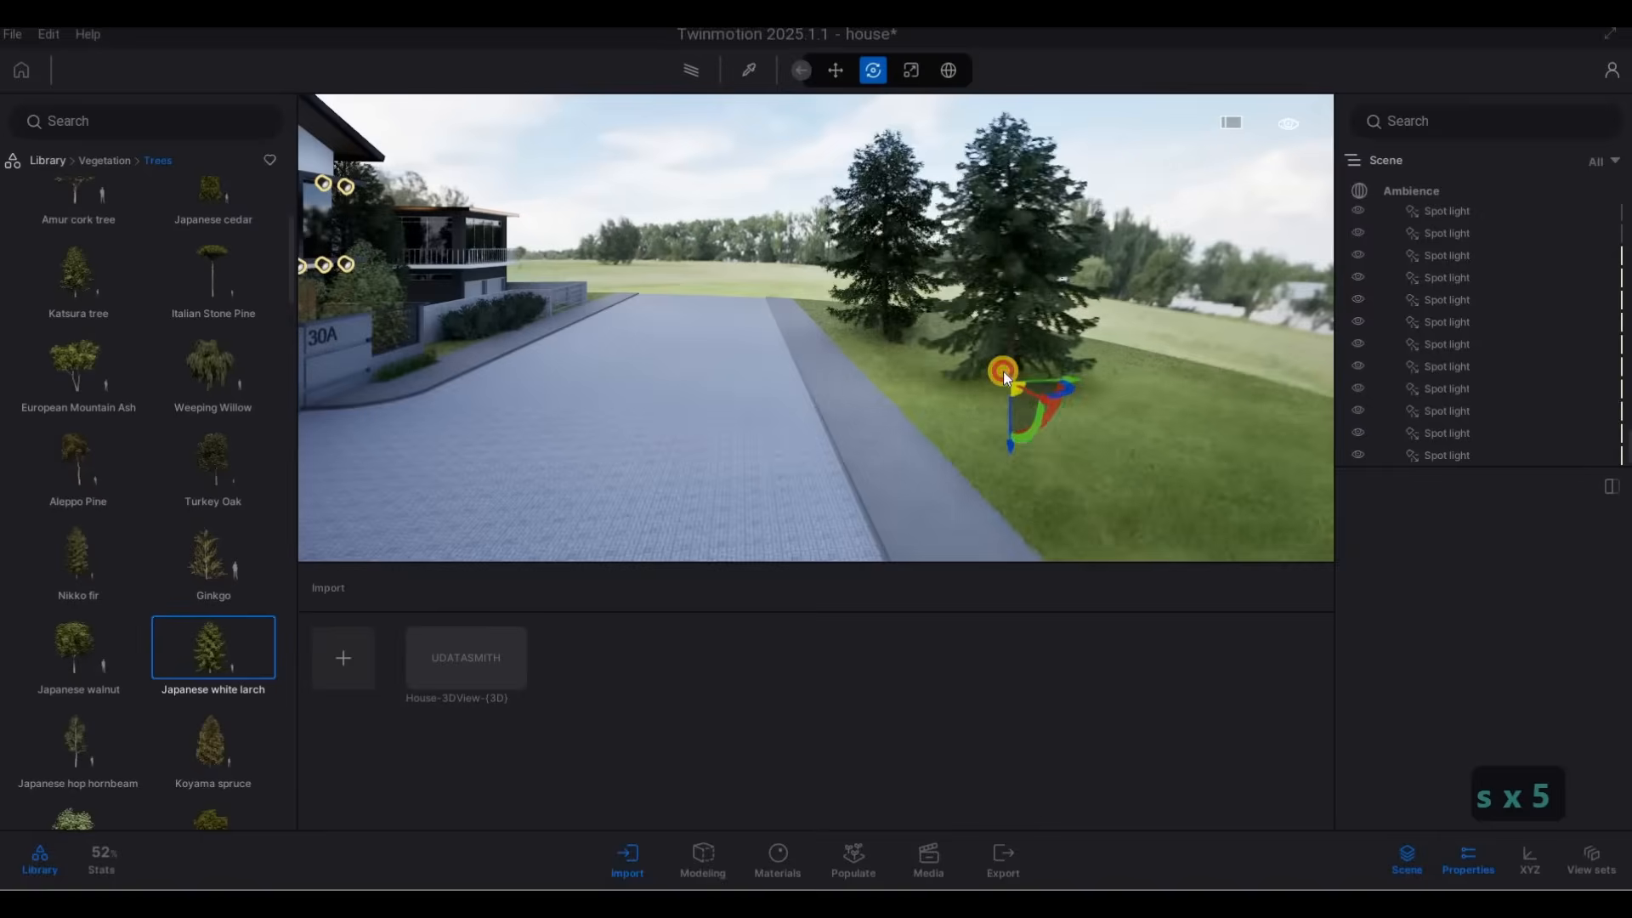
key("s")
key("d")
left_click(1042, 400)
key("s")
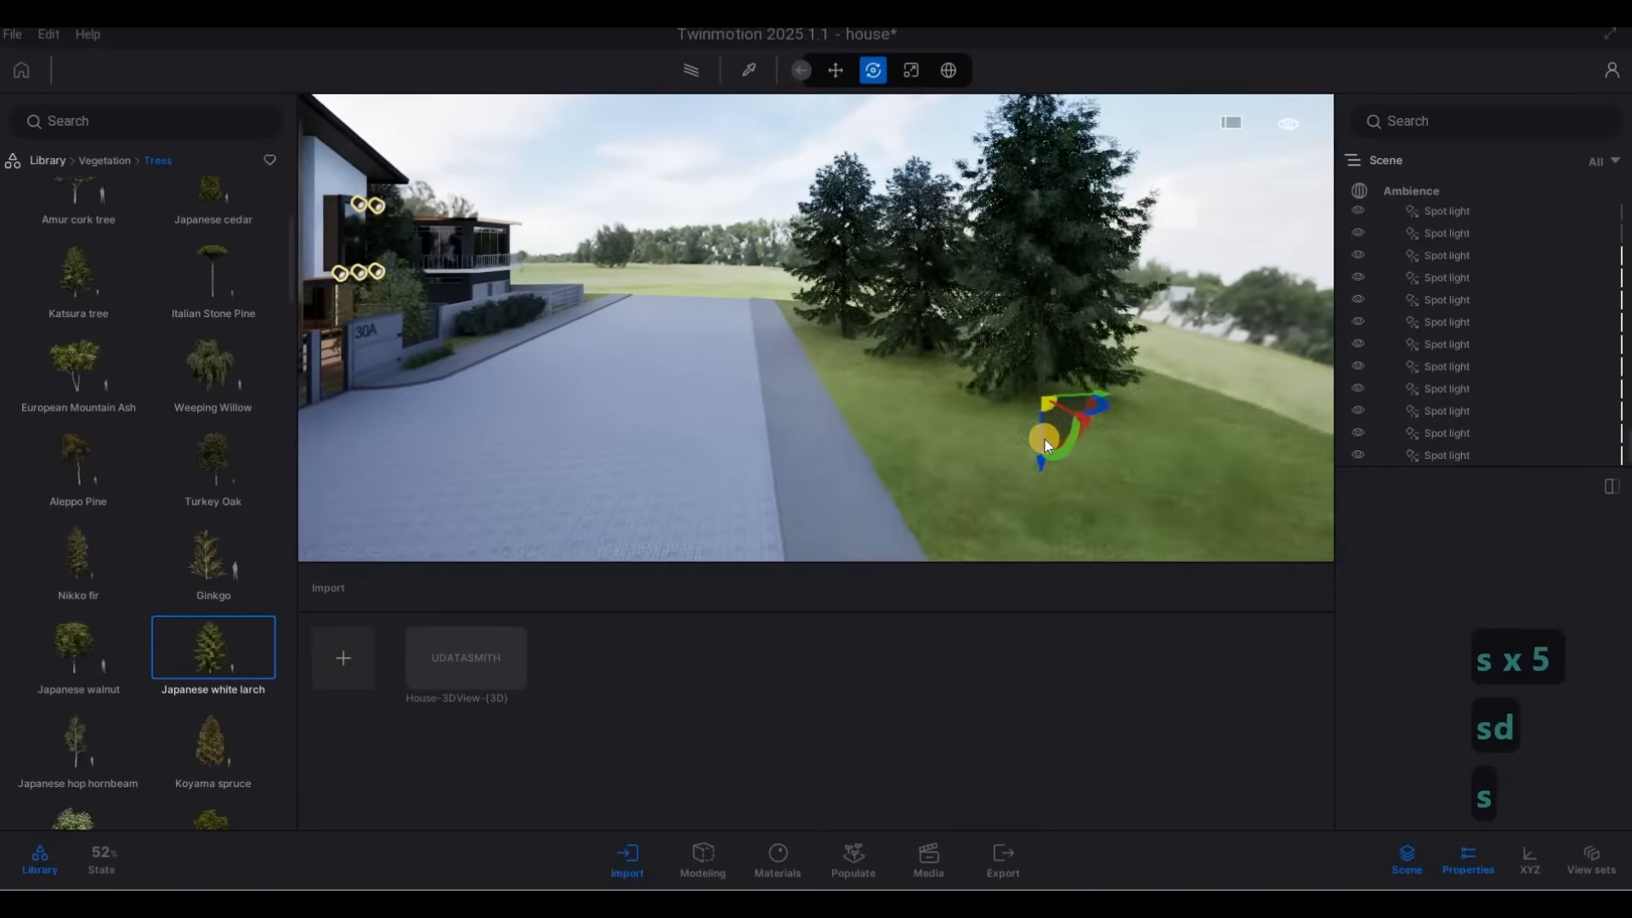
Continue the Japanese white larch row along the lawn past the neighbouring house with the stone fence, and end the placement.
key("d")
key("s")
key("d")
key("a")
key("d")
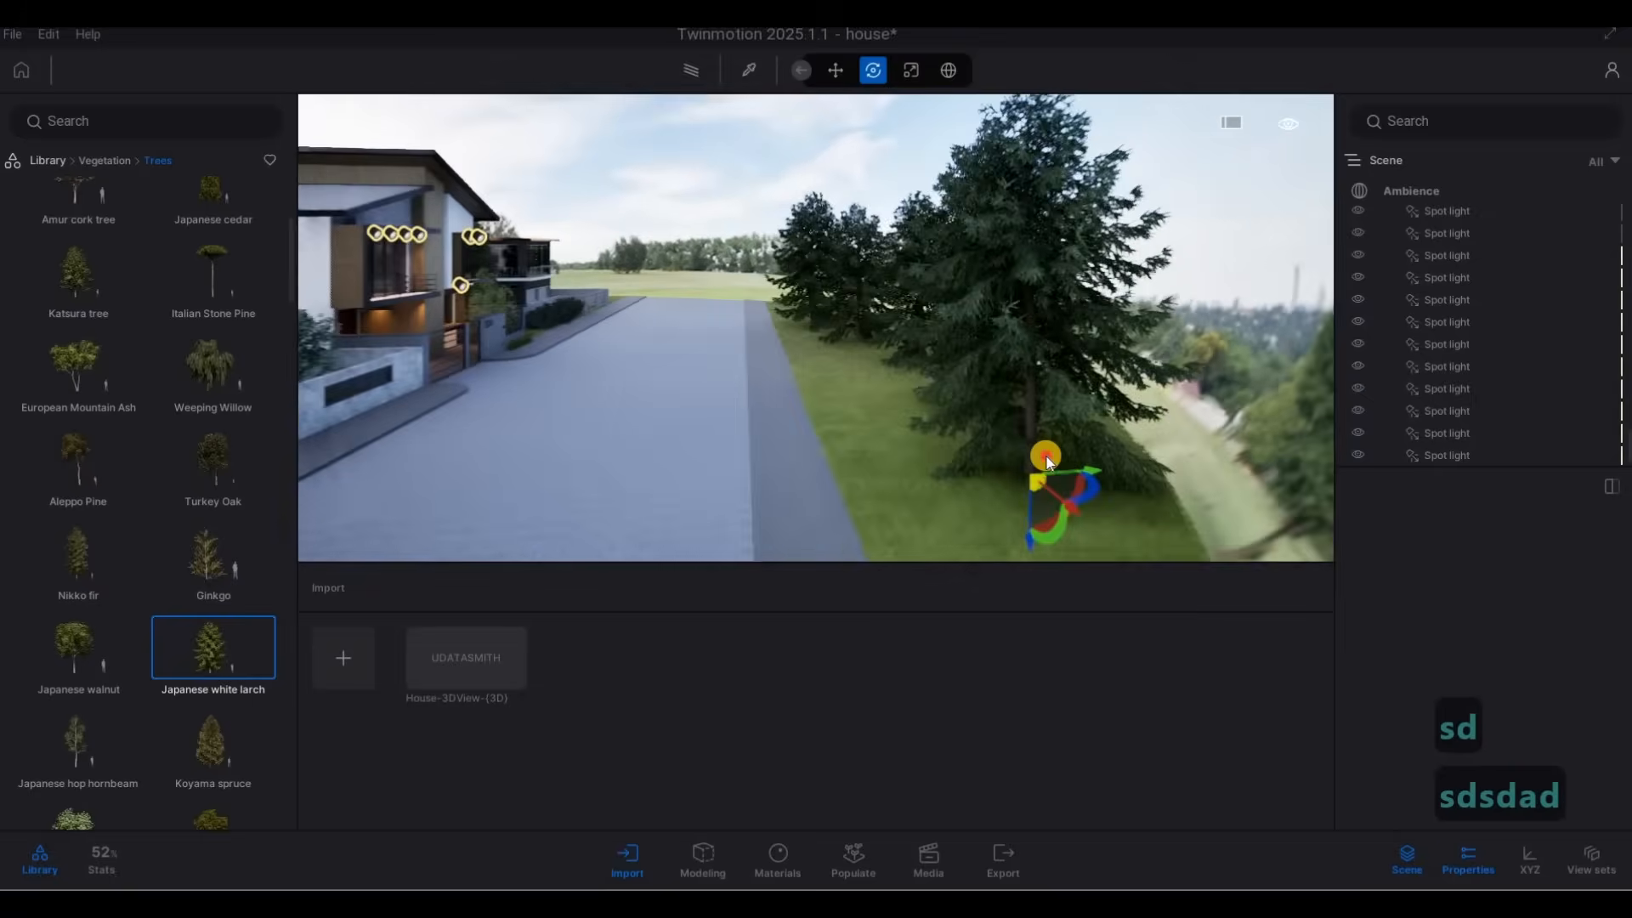
key("s")
key("d")
key("a")
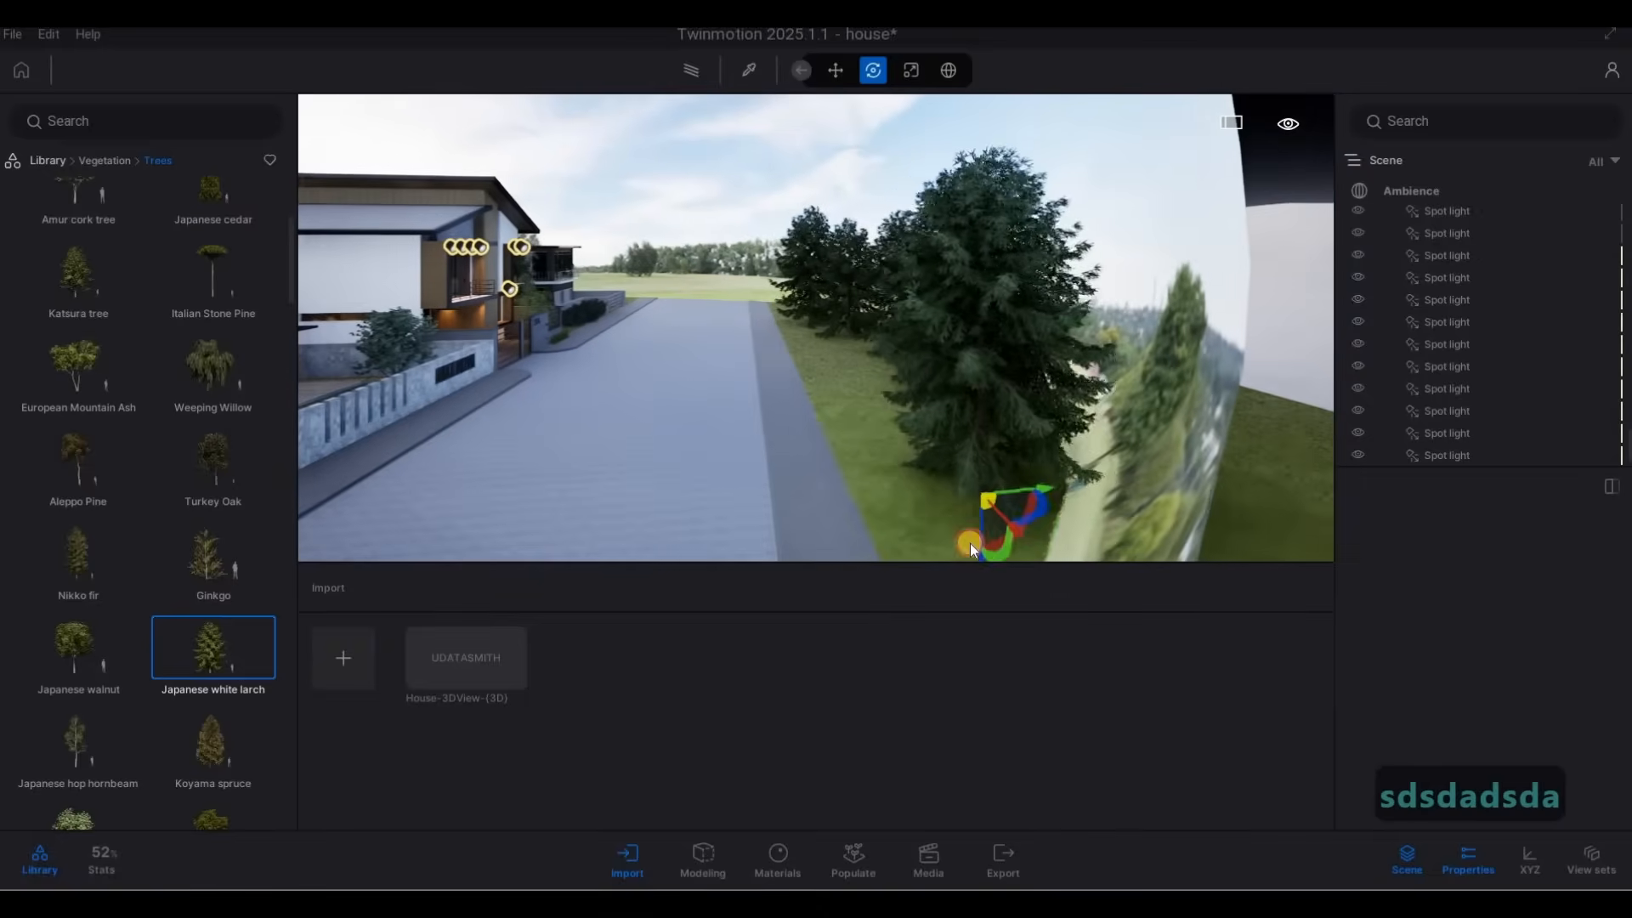
left_click(951, 540)
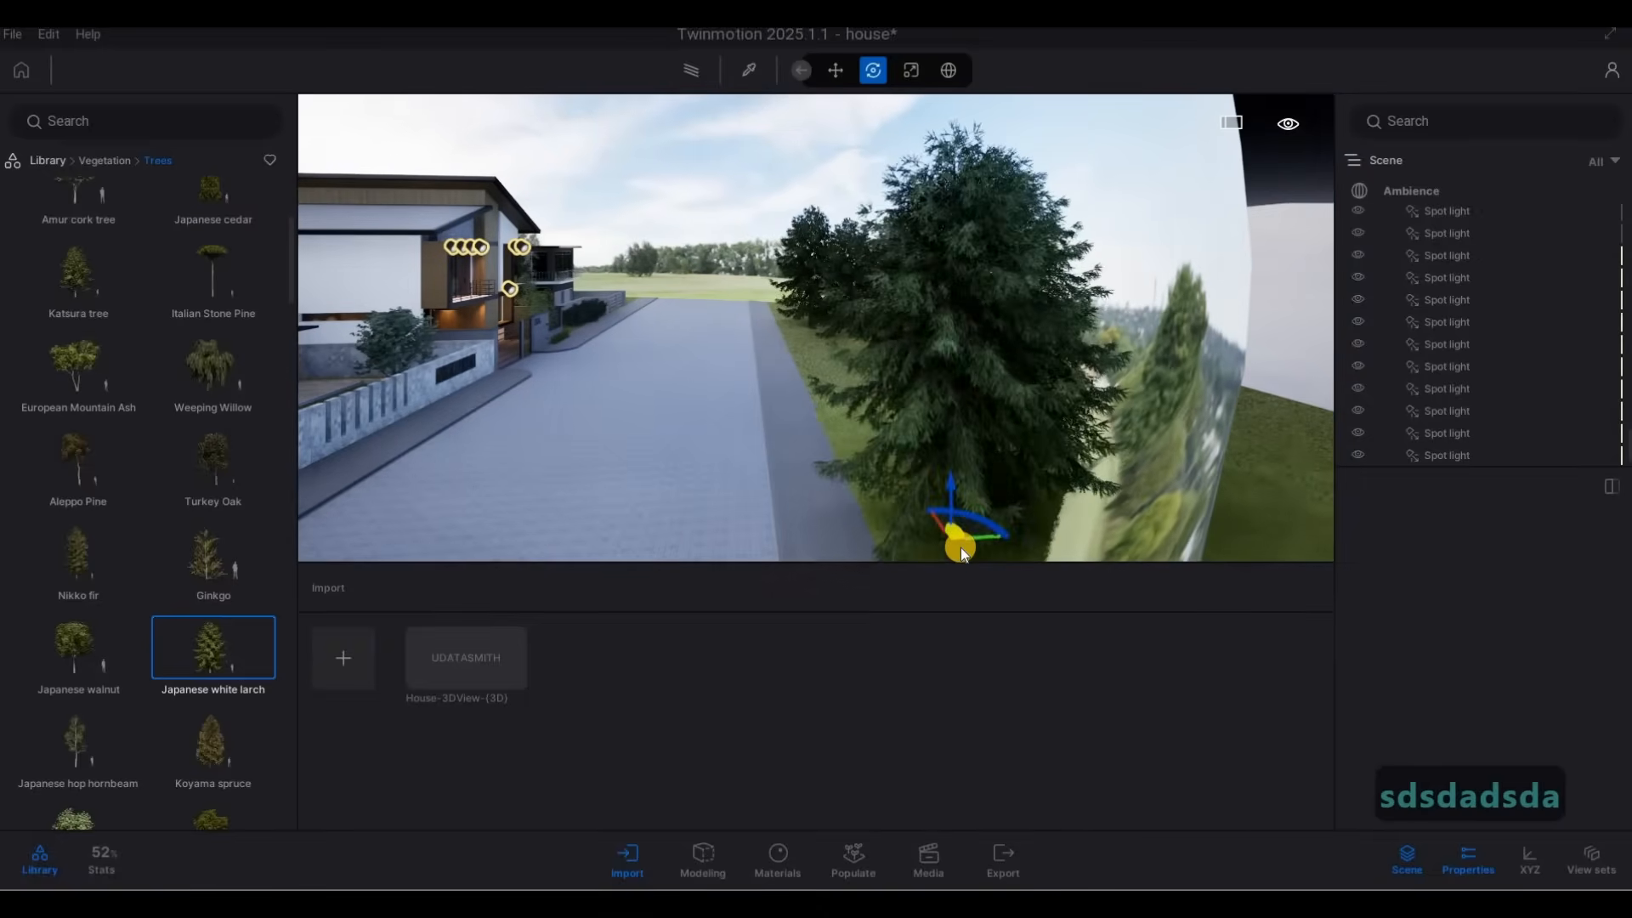
key("s")
key("a")
Examine house 30A's front, its window reflections and lighting from along the street with the new trees in place.
key("a")
key("w")
key("w")
key("w")
key("w")
key("w")
key("w")
key("w")
key("w")
key("w")
key("w")
key("w")
key("w")
key("w")
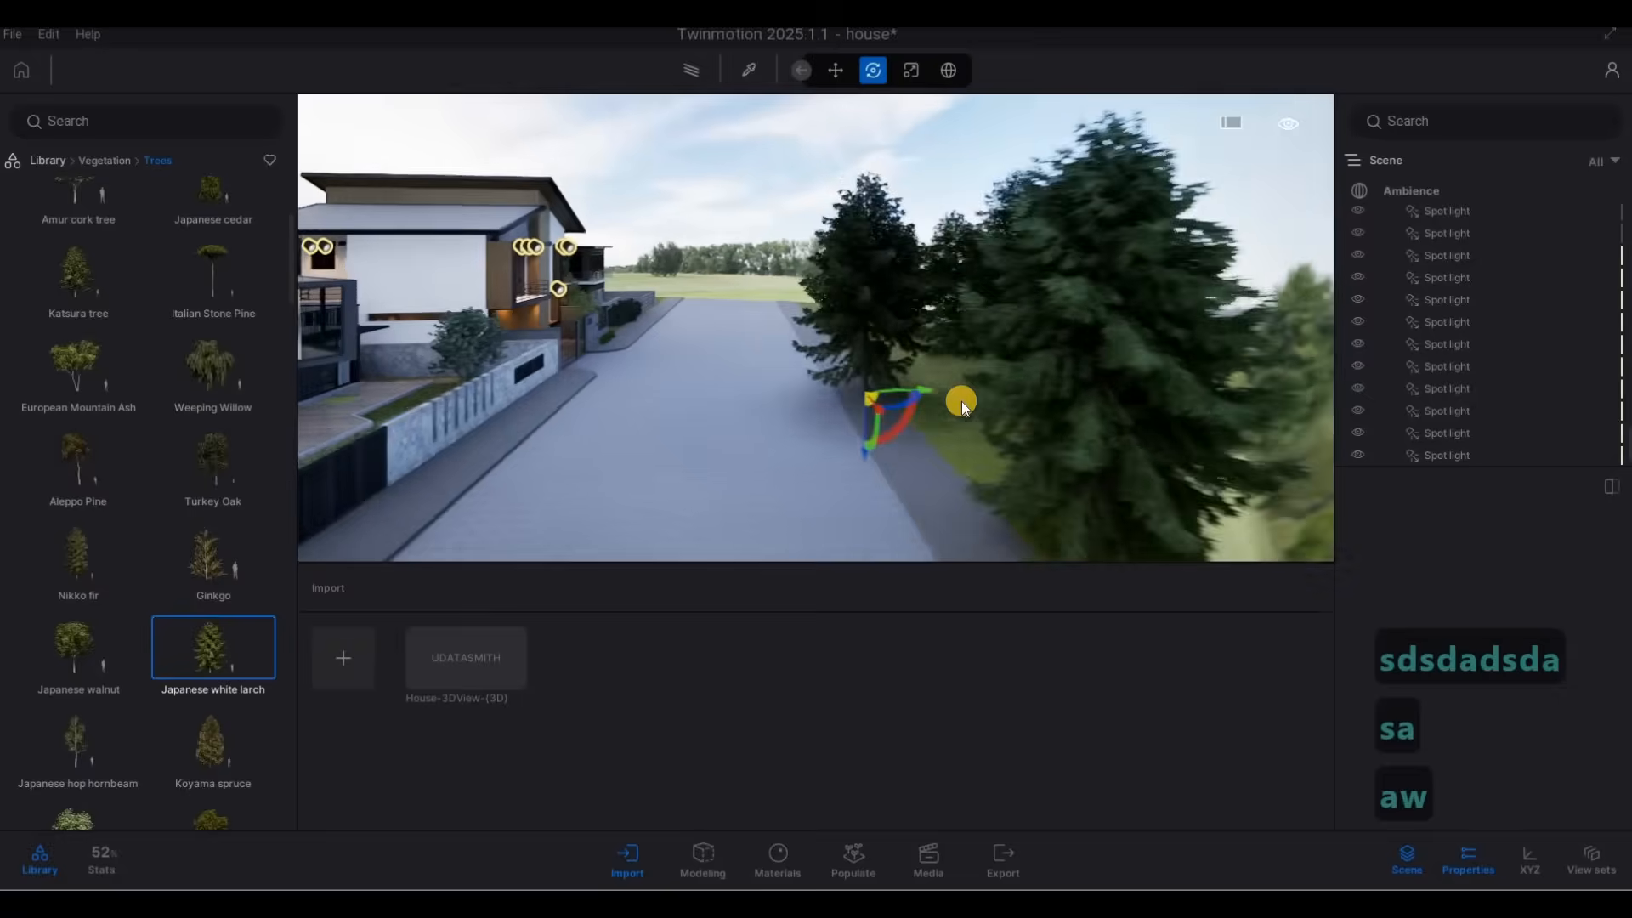
key("Escape")
key("a")
key("w")
key("w")
key("w")
key("w")
key("w")
key("w")
key("w")
key("w")
key("w")
key("w")
key("w")
key("w")
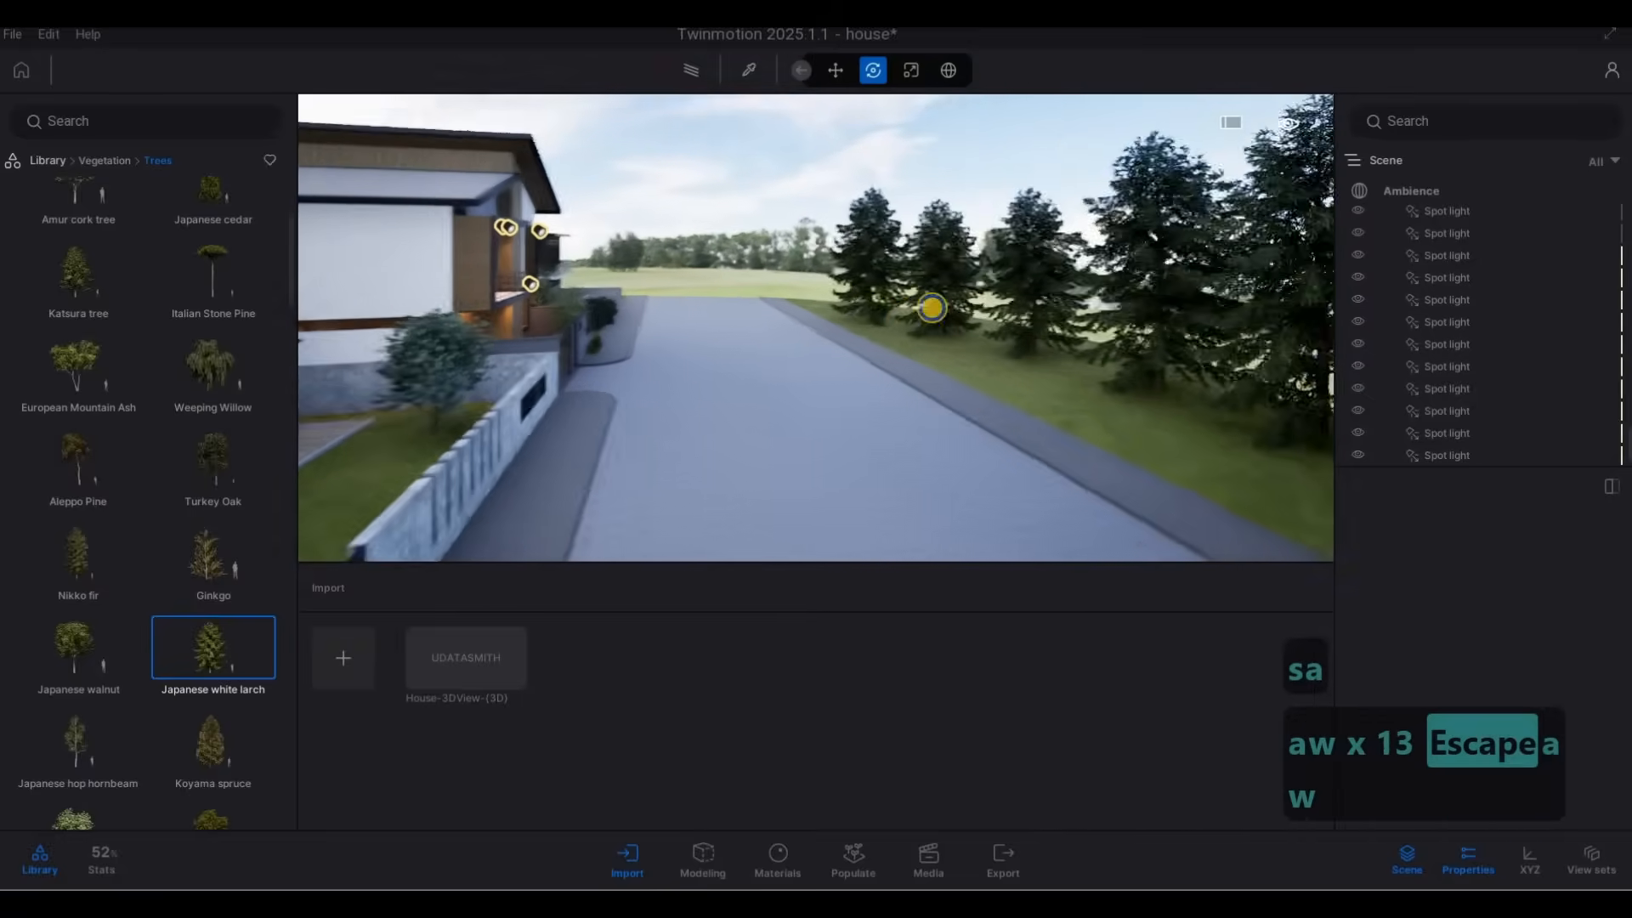
key("d")
key("d")
key("d")
key("d")
key("d")
key("d")
key("d")
key("d")
key("d")
key("d")
key("d")
key("d")
key("d")
key("d")
key("d")
key("d")
key("d")
key("d")
key("d")
key("d")
key("d")
key("d")
key("d")
key("d")
key("d")
key("d")
key("d")
key("d")
key("d")
key("d")
key("d")
key("d")
key("d")
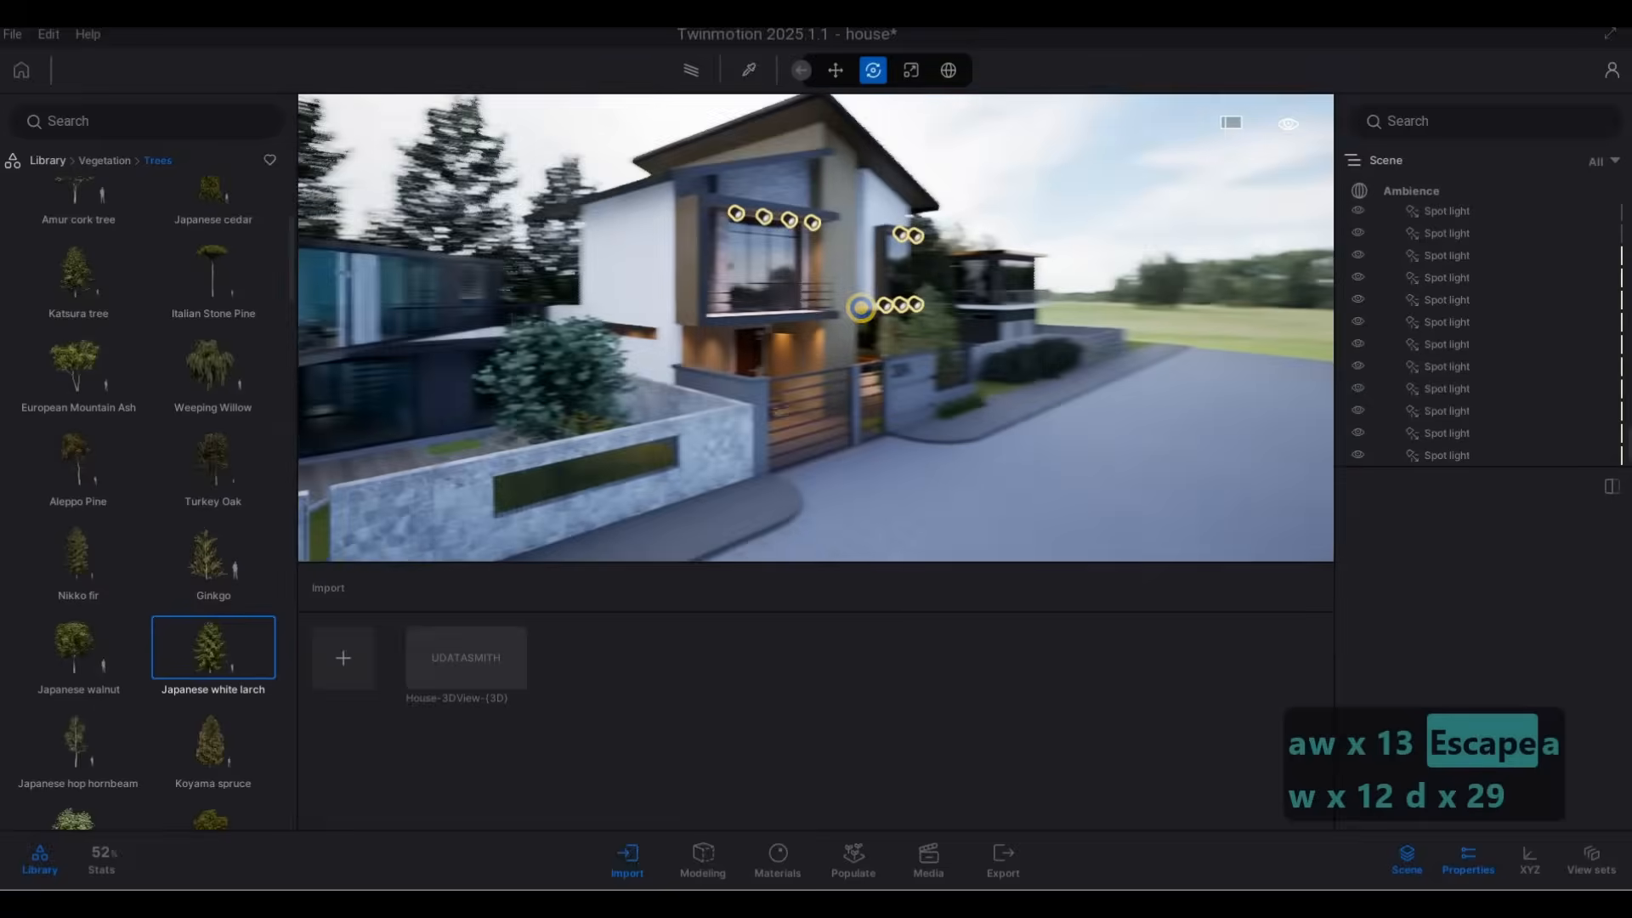
key("d")
key("d")
key("d")
key("d")
key("d")
key("d")
key("d")
key("d")
key("d")
key("d")
key("d")
key("d")
key("d")
key("d")
key("d")
key("d")
key("d")
key("d")
key("d")
key("d")
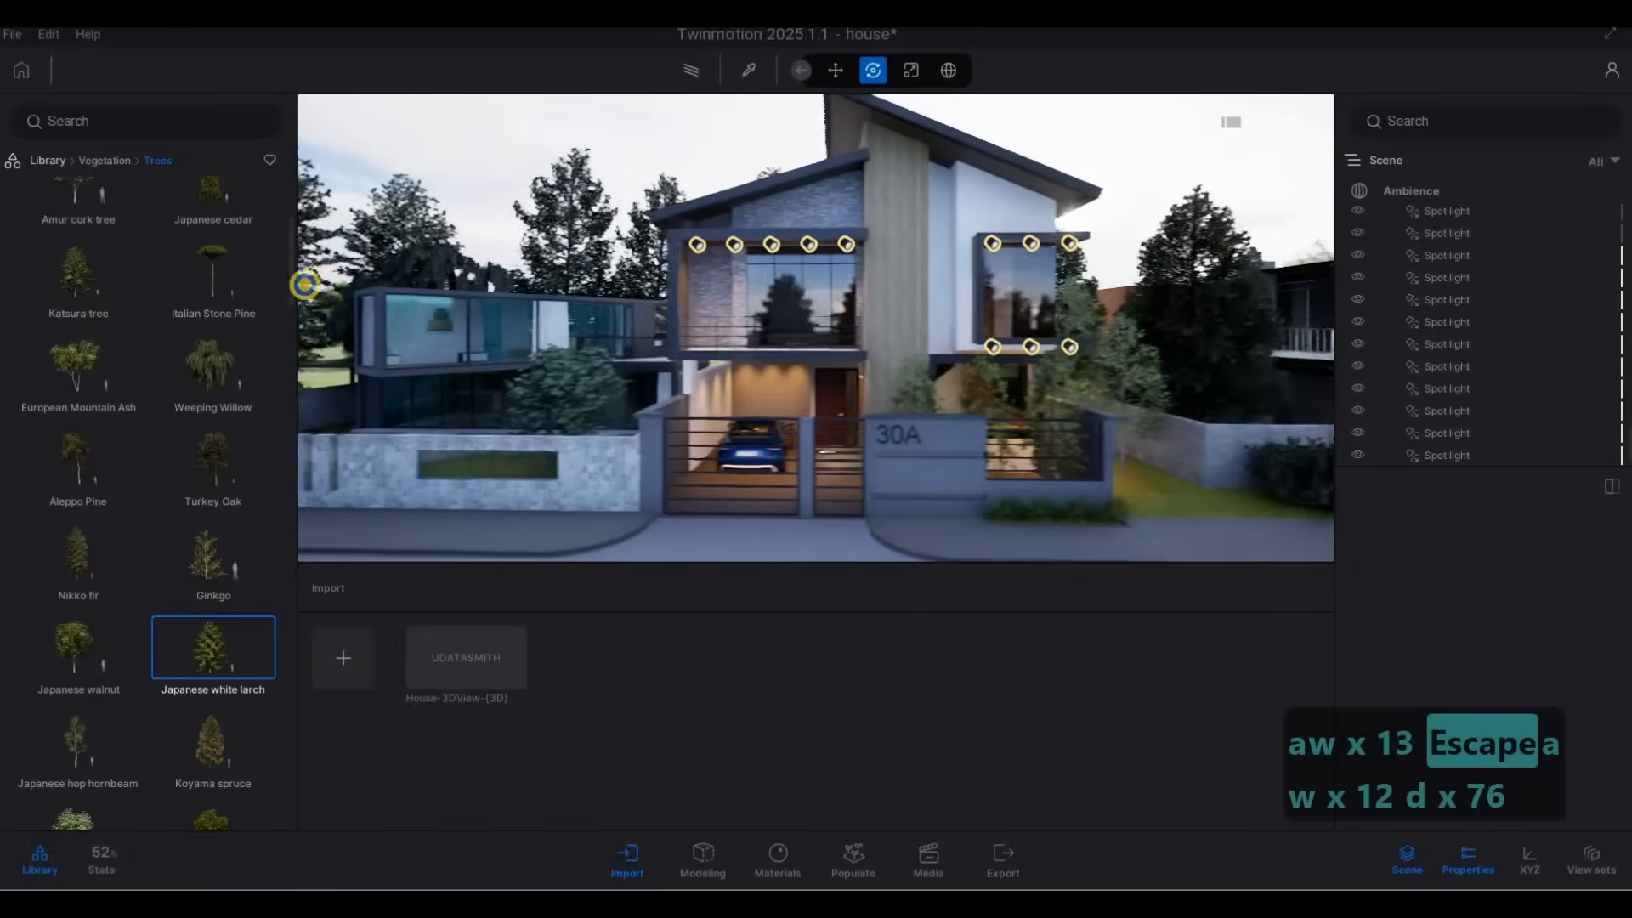
key("e")
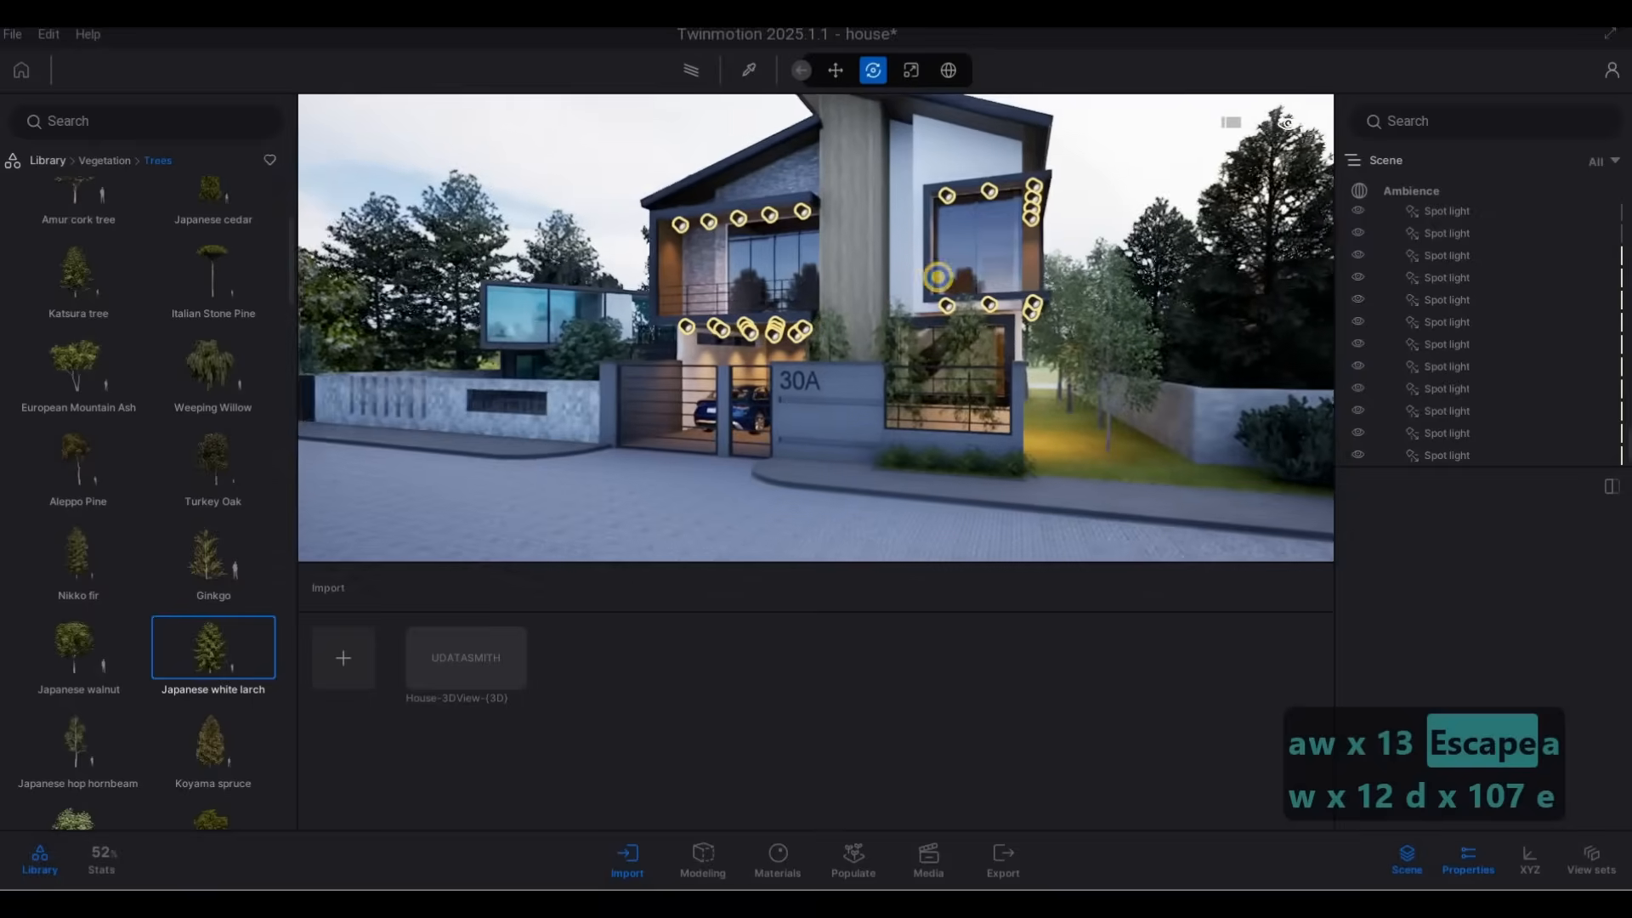
key("a")
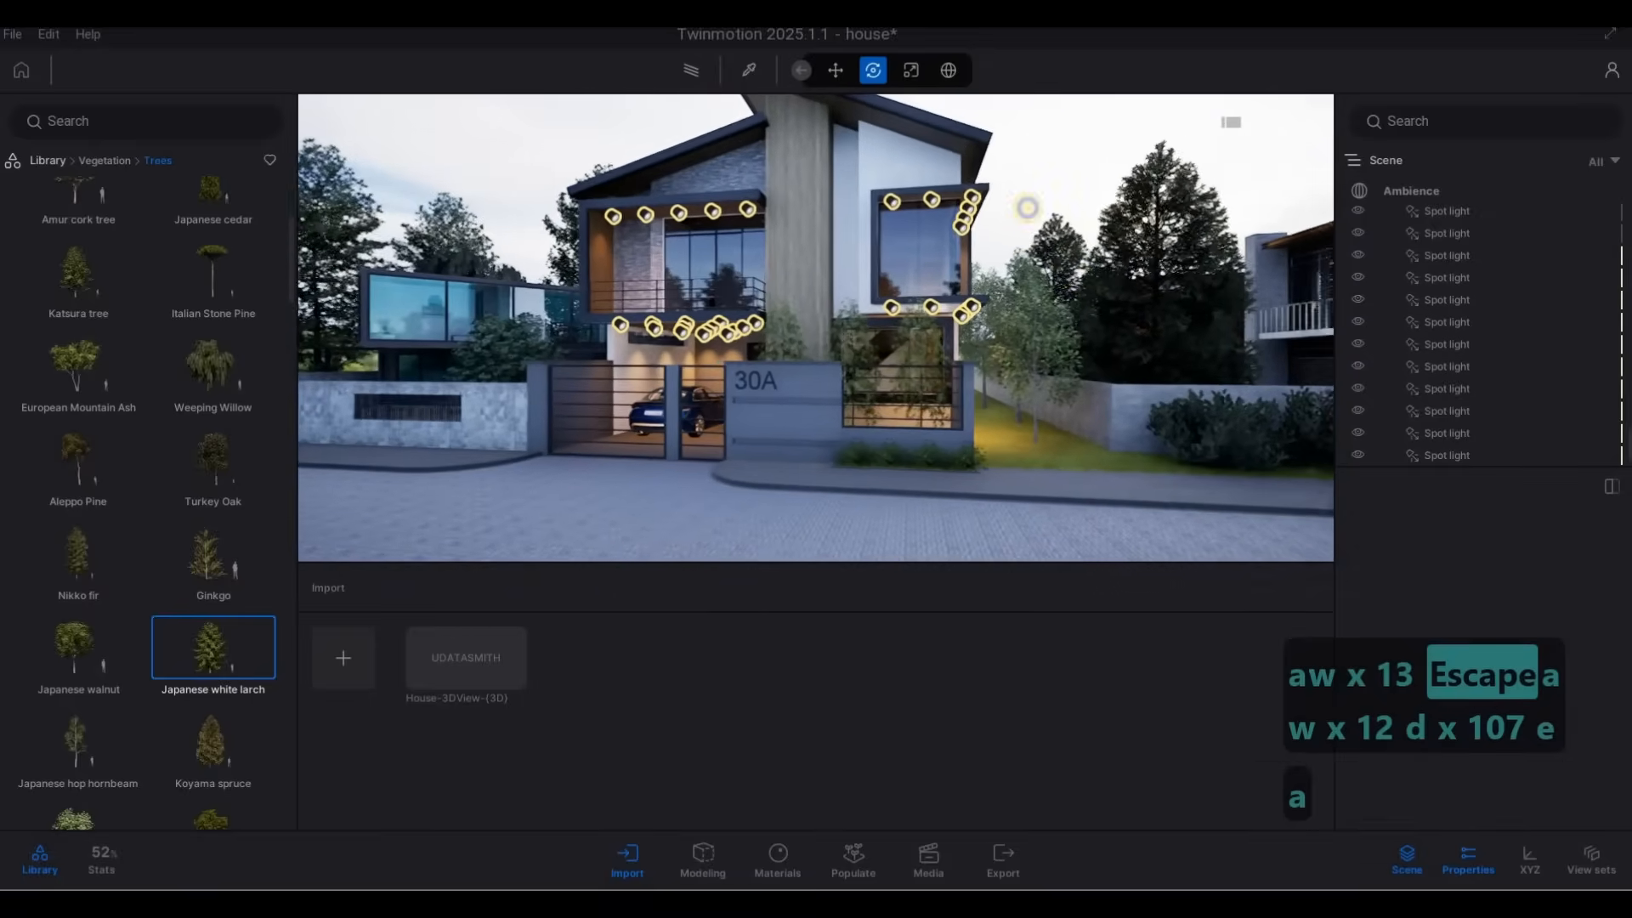
key("w")
key("a")
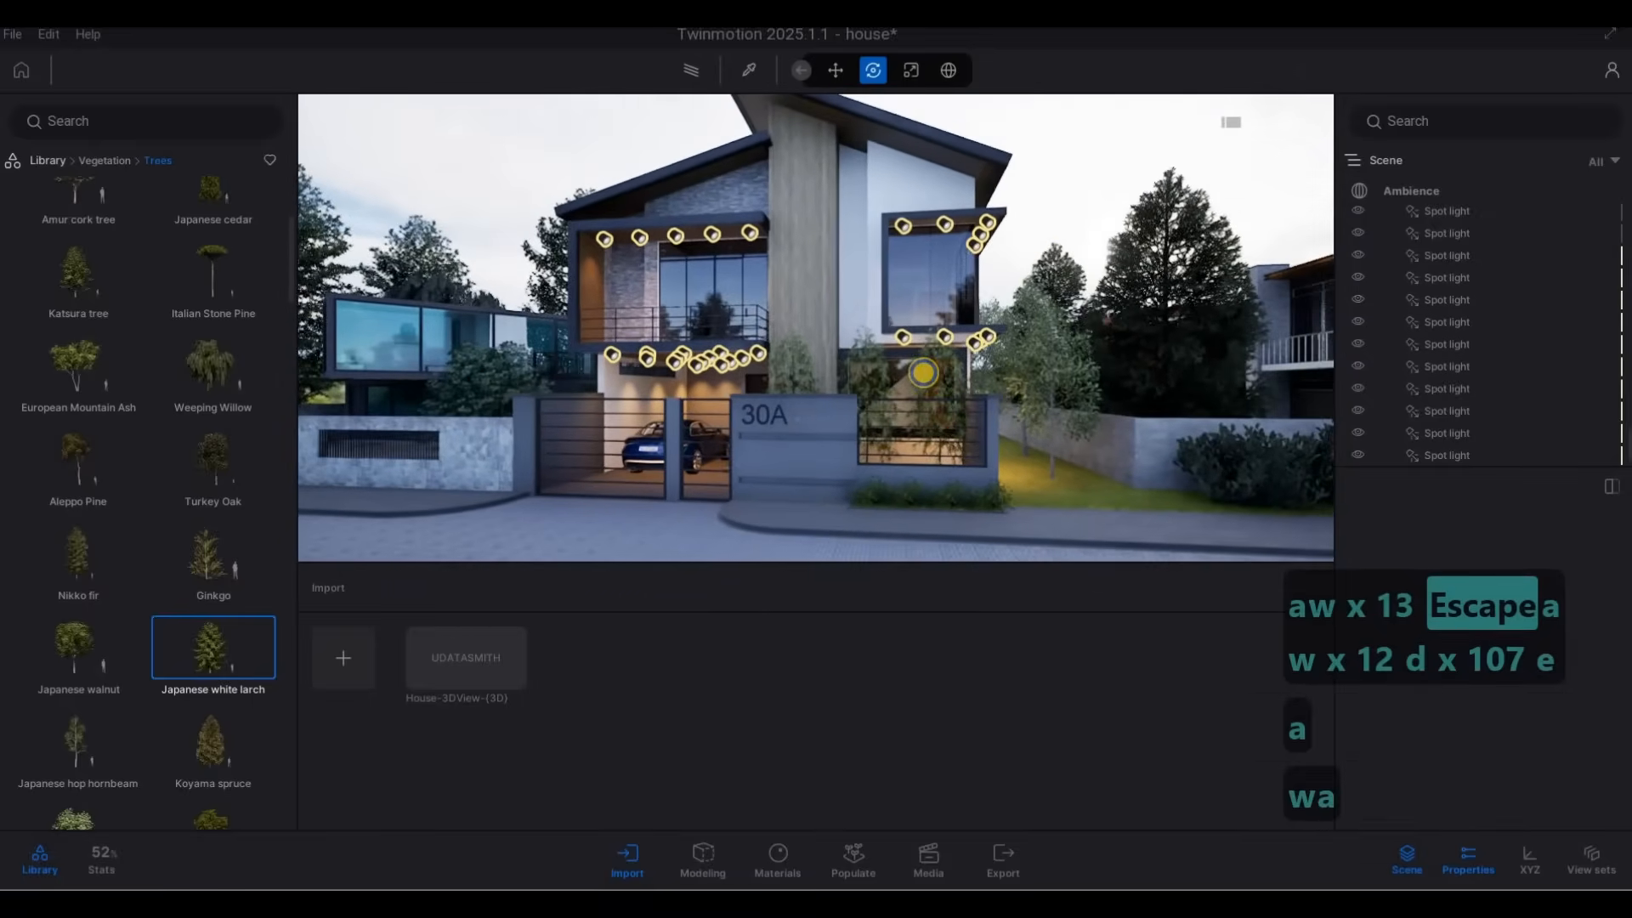
key("d")
key("e")
key("s")
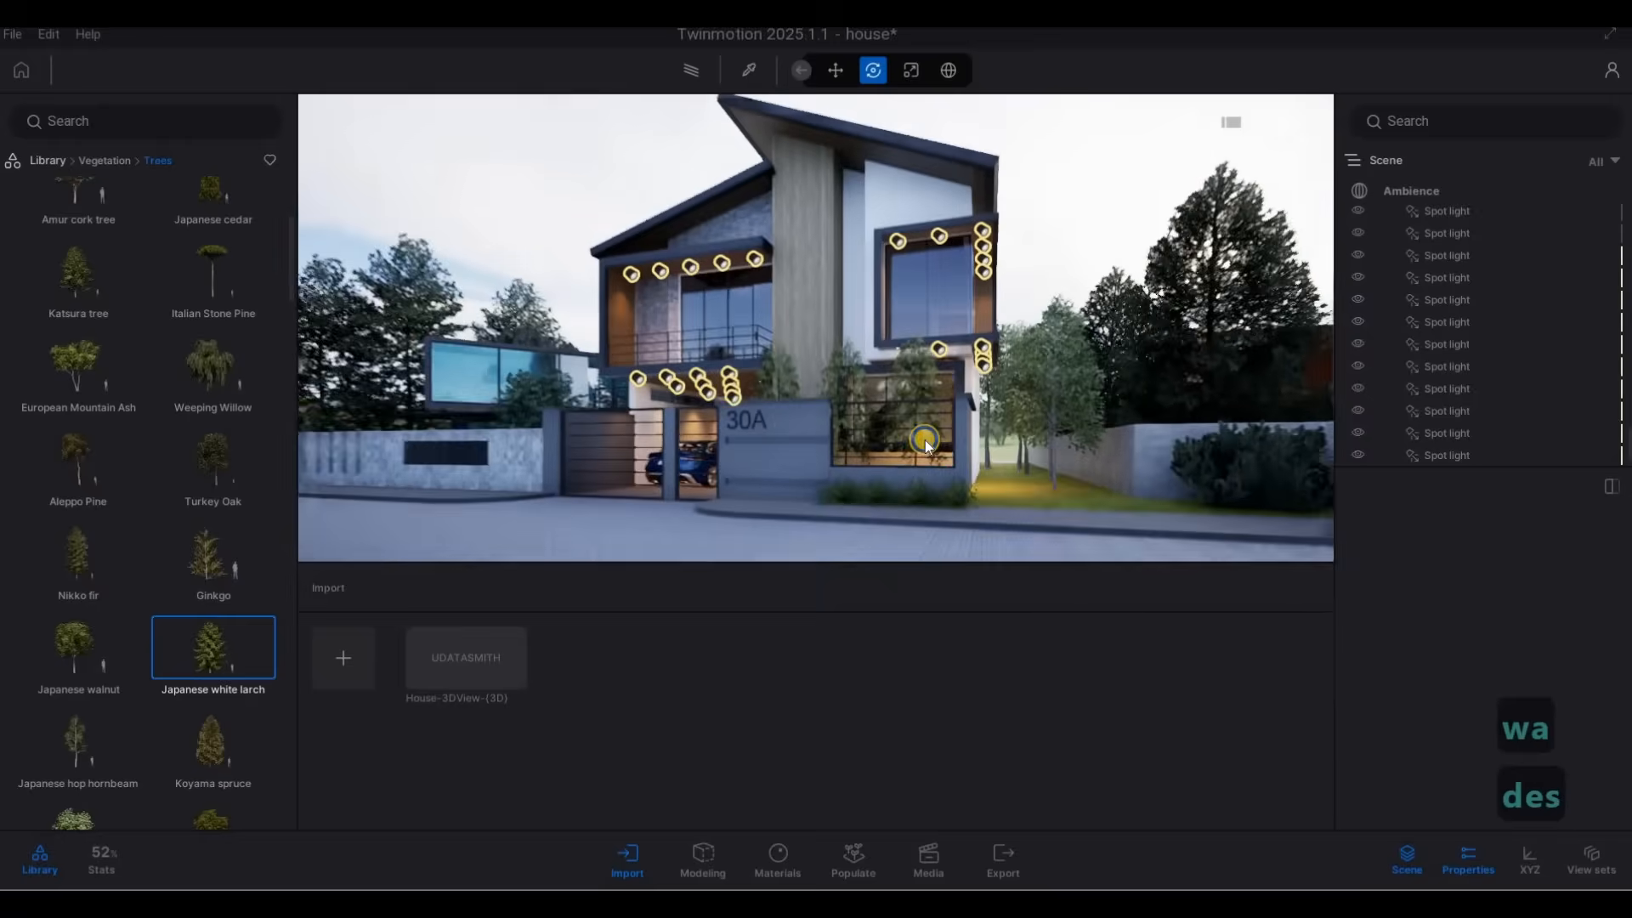
key("d")
key("w")
Open the media image section and pull the camera back across the street to frame all of house 30A.
left_click(112, 160)
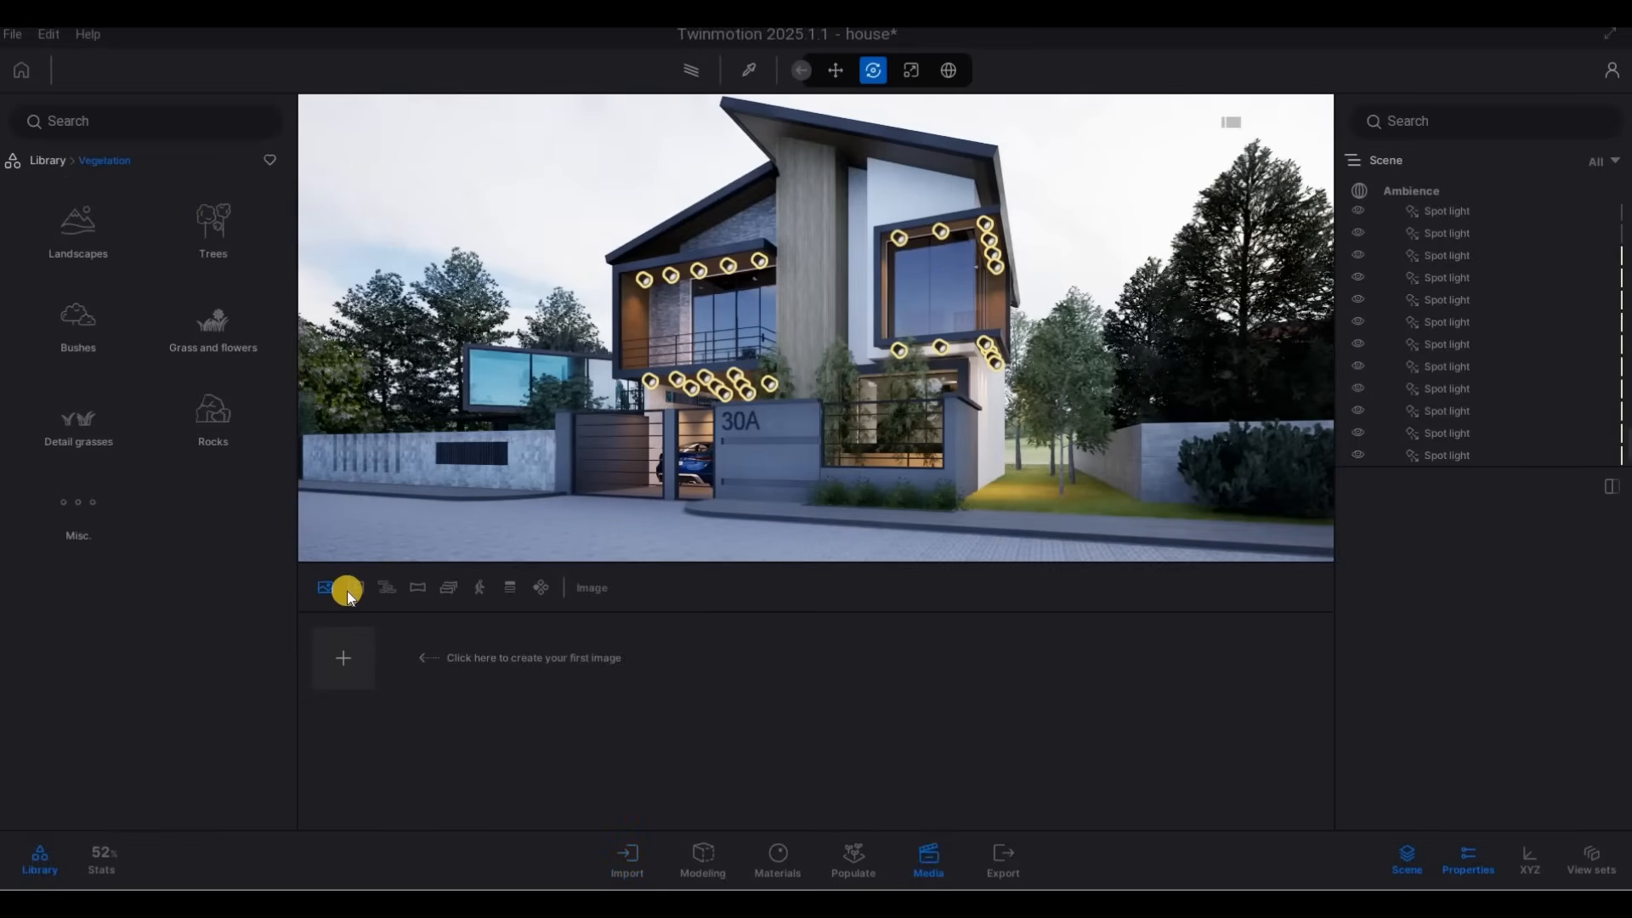
left_click(361, 651)
key("s")
key("d")
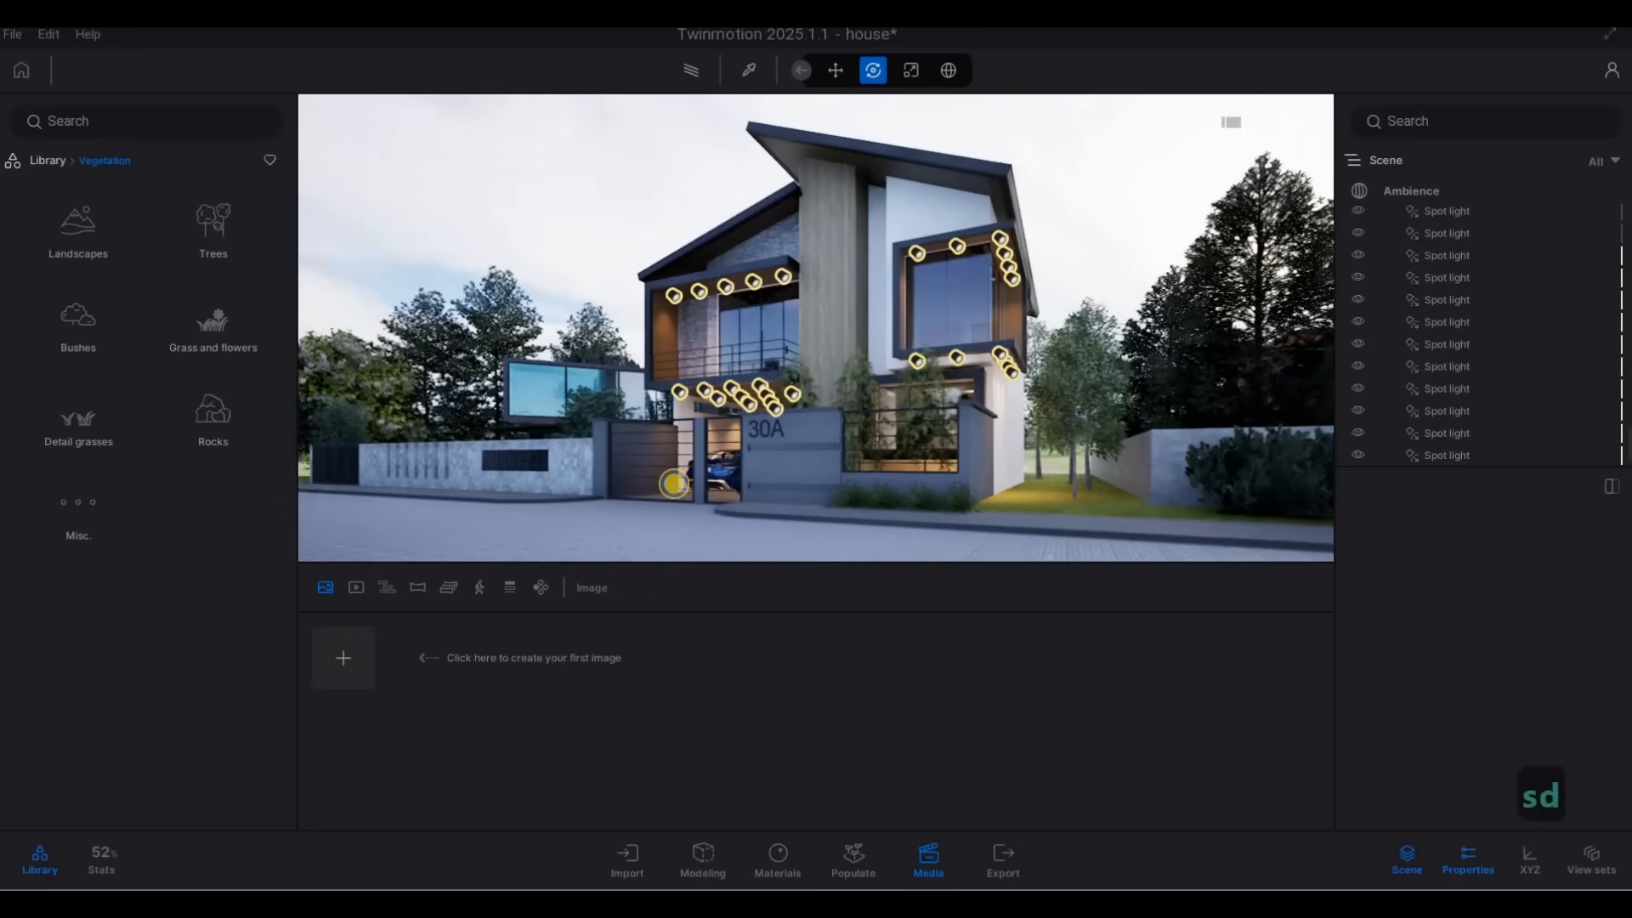
key("s")
key("s")
key("s")
key("s")
key("q")
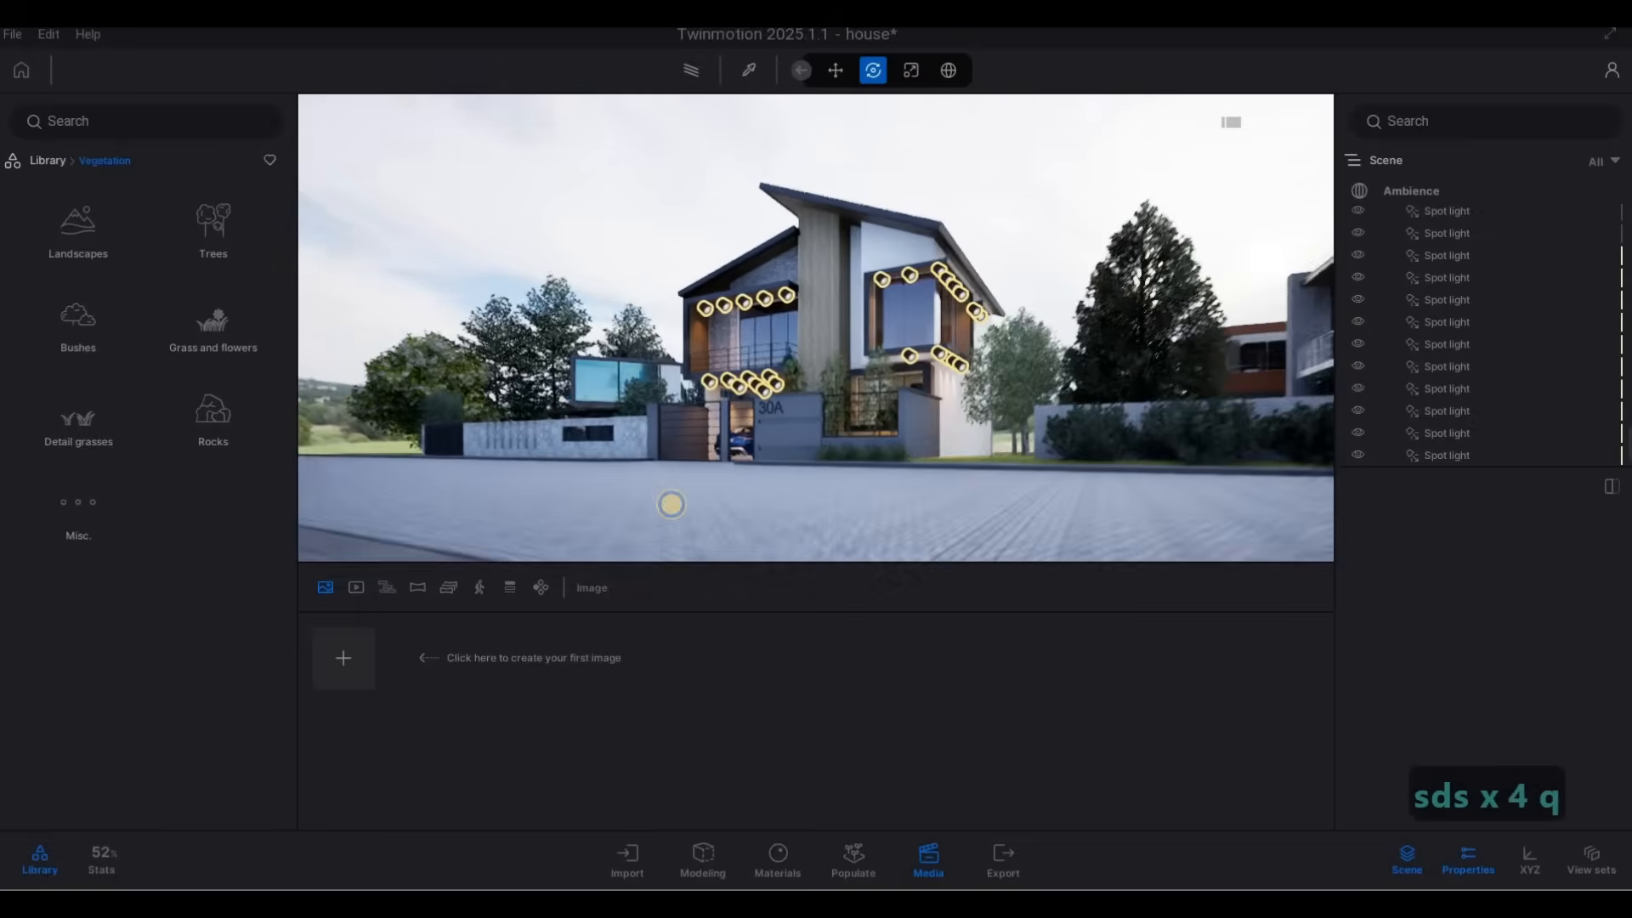
key("e")
key("s")
key("q")
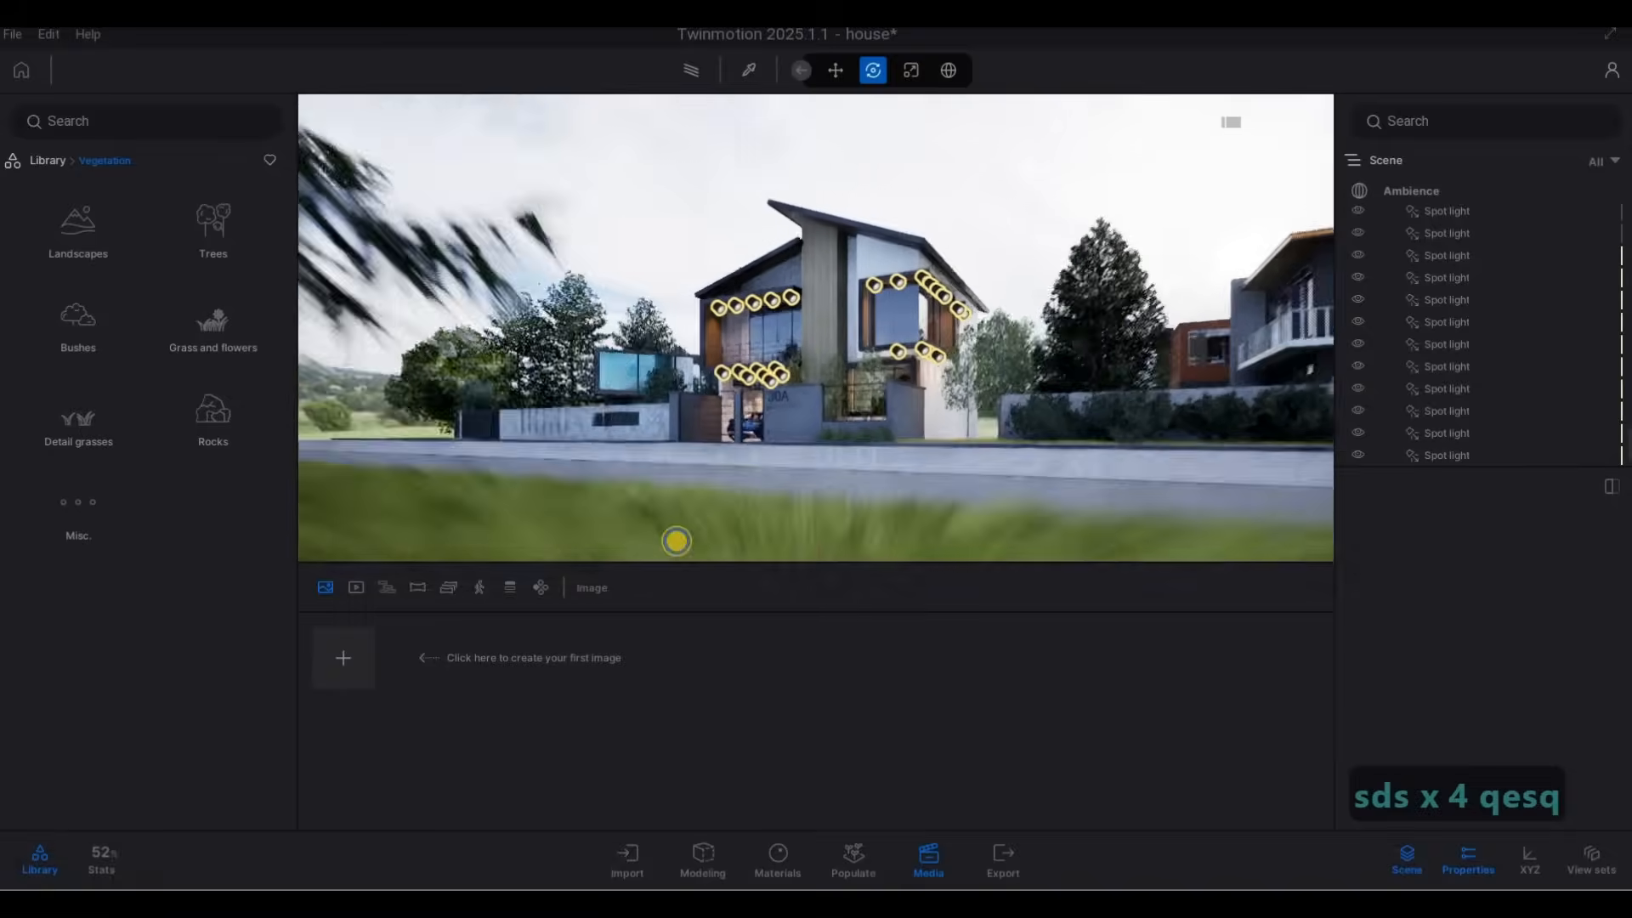
Frame the house with larch branches and lawn in the foreground, and create the first media image from this view.
key("w")
key("e")
key("w")
key("d")
key("q")
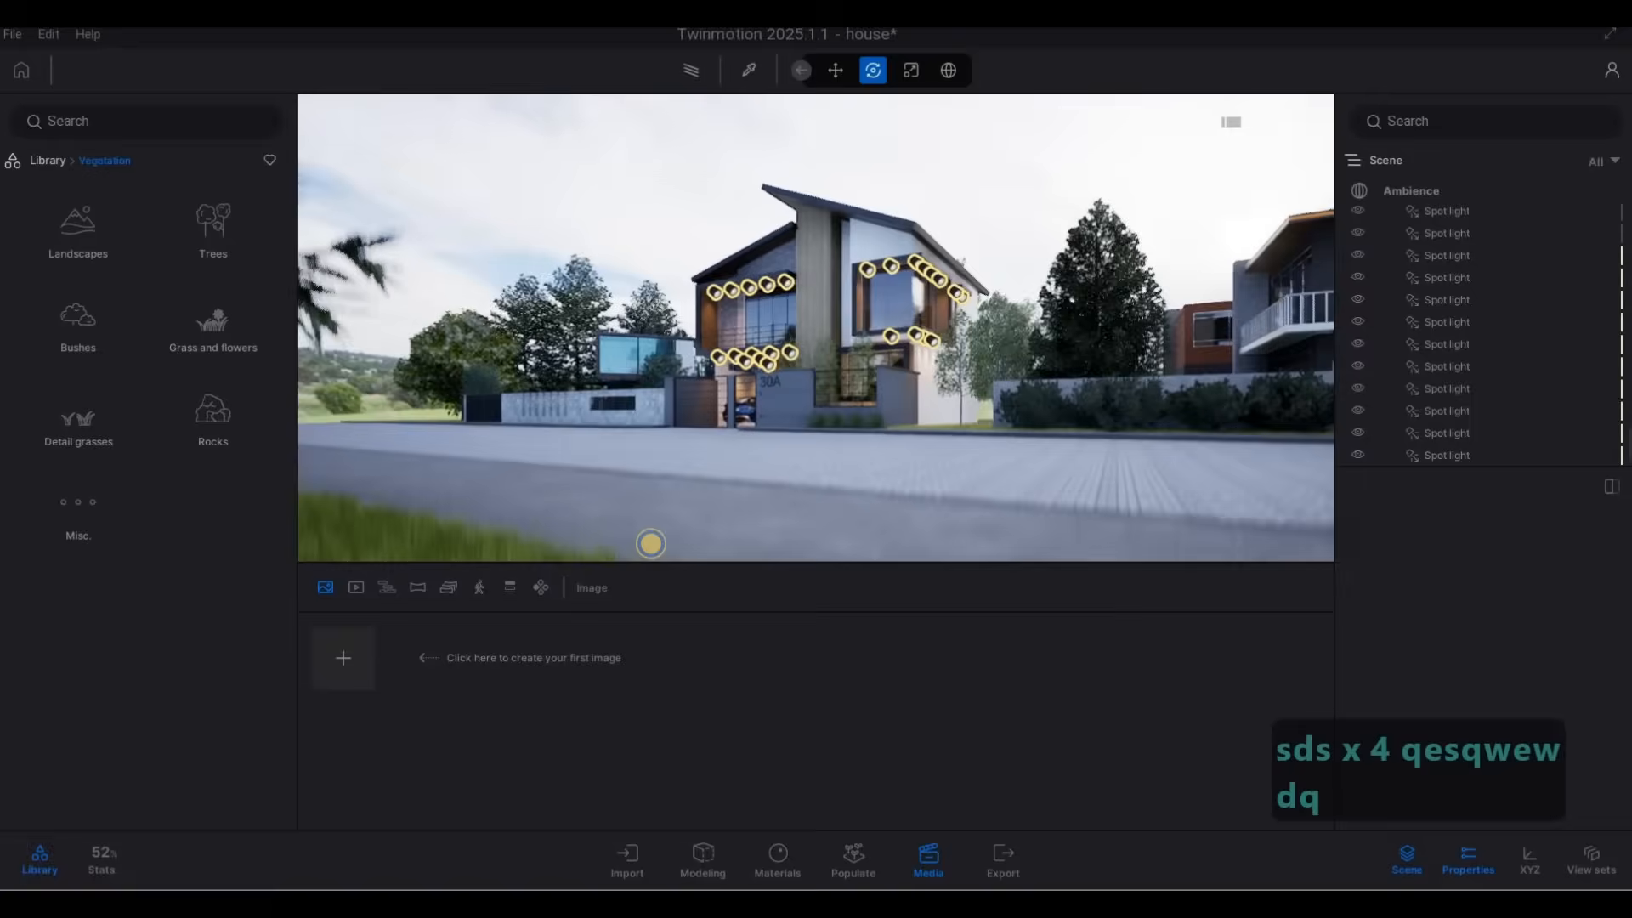
key("s")
key("a")
key("s")
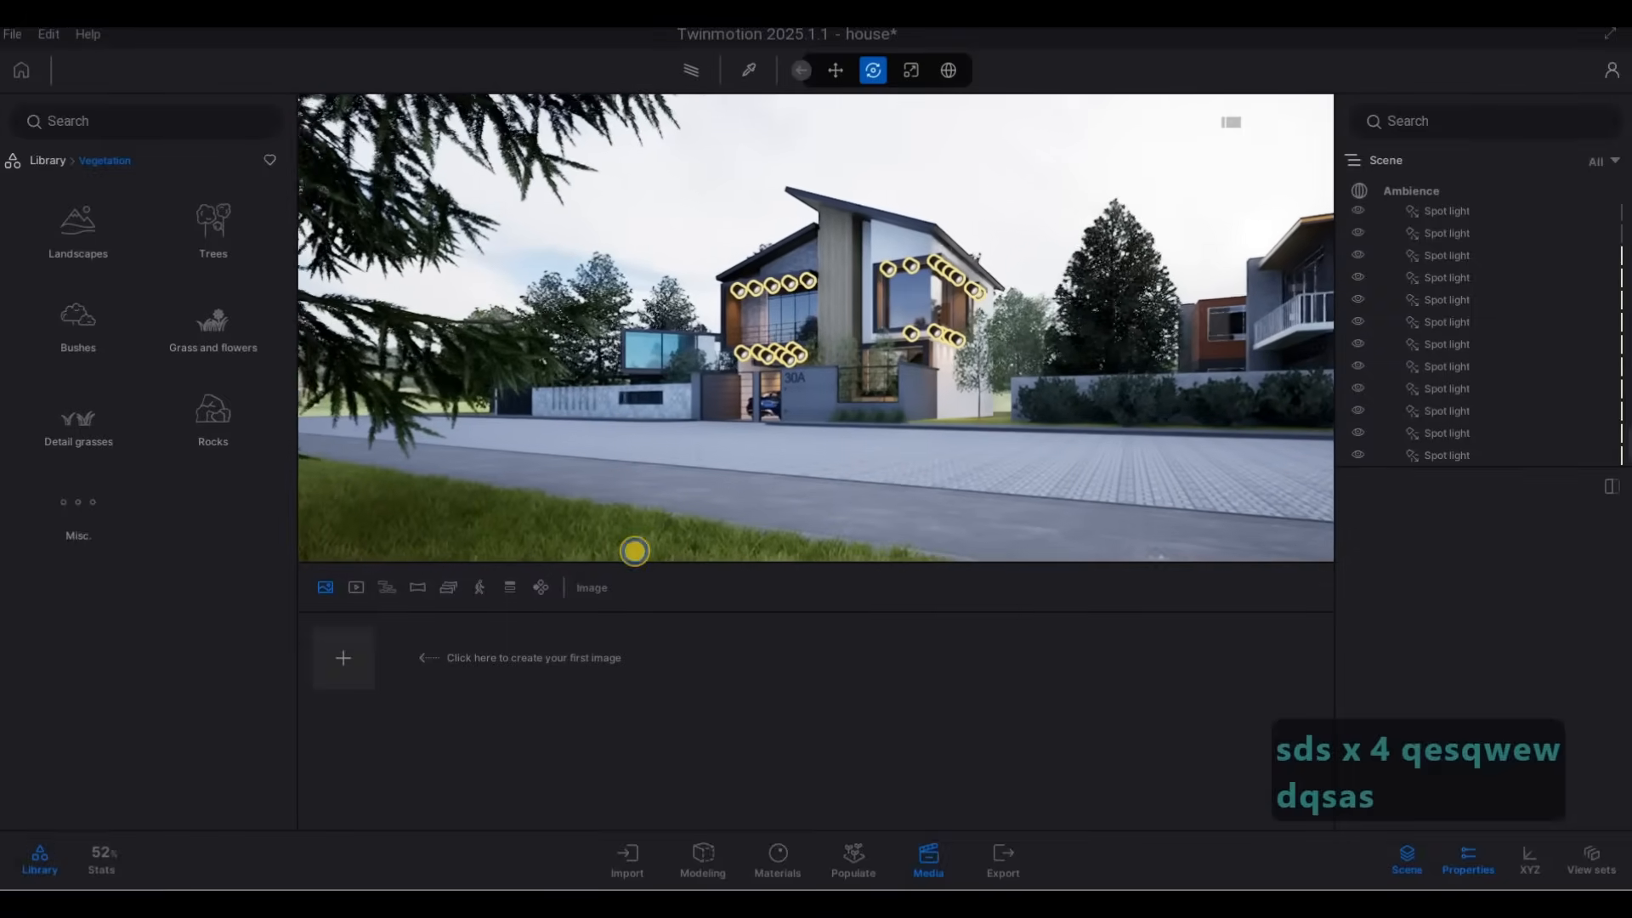
key("s")
key("q")
key("s")
key("d")
key("e")
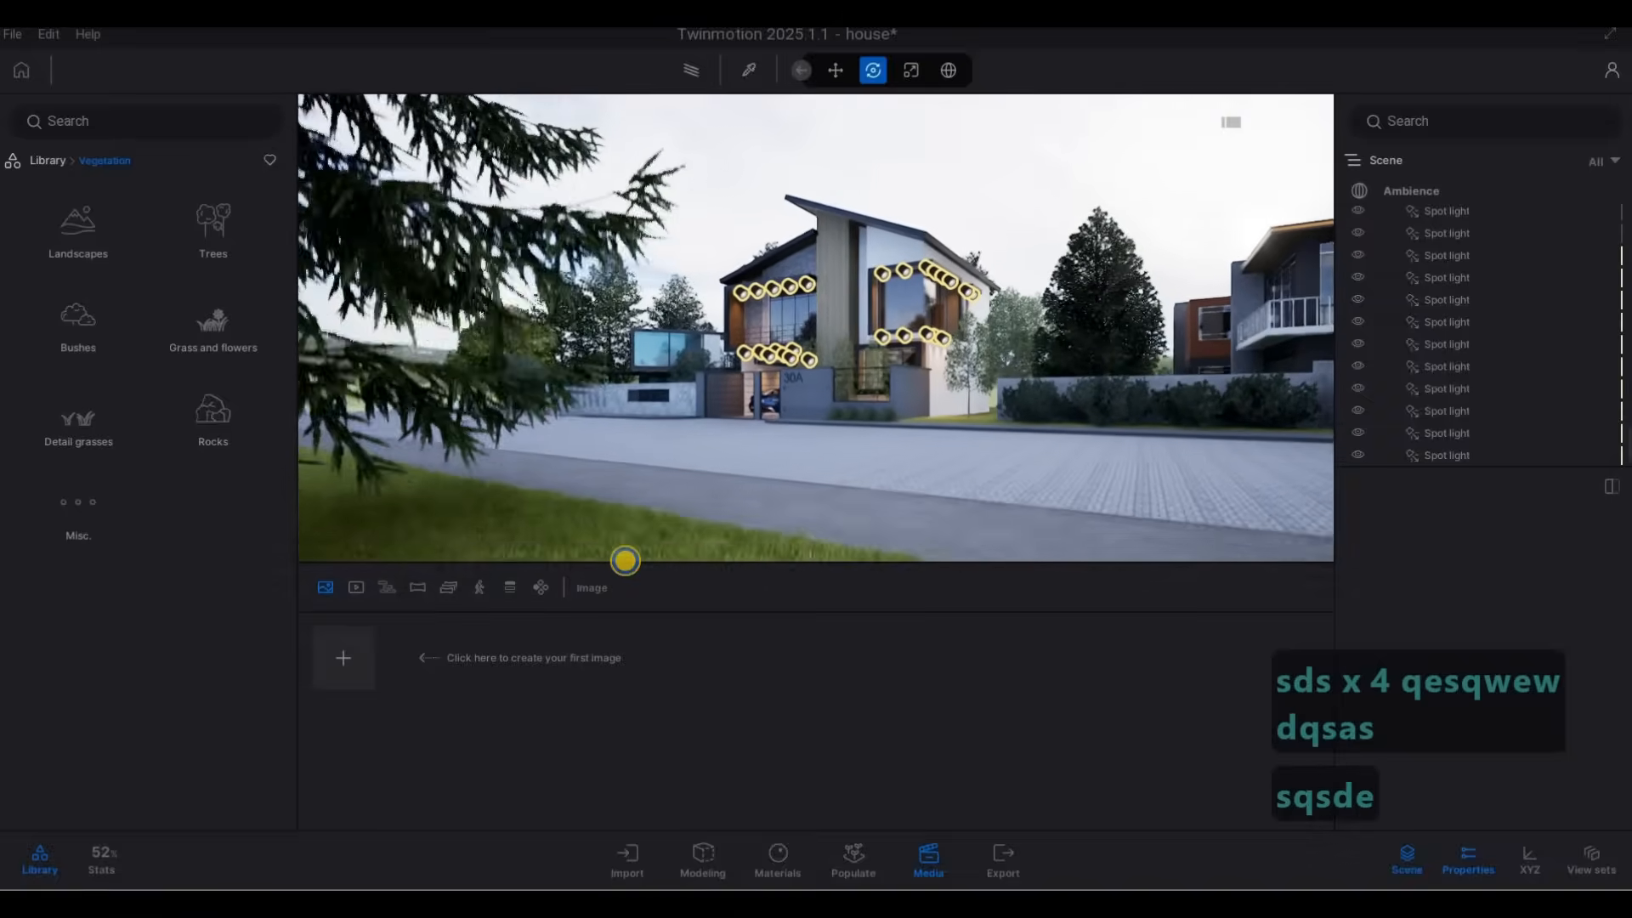
key("s")
left_click(337, 660)
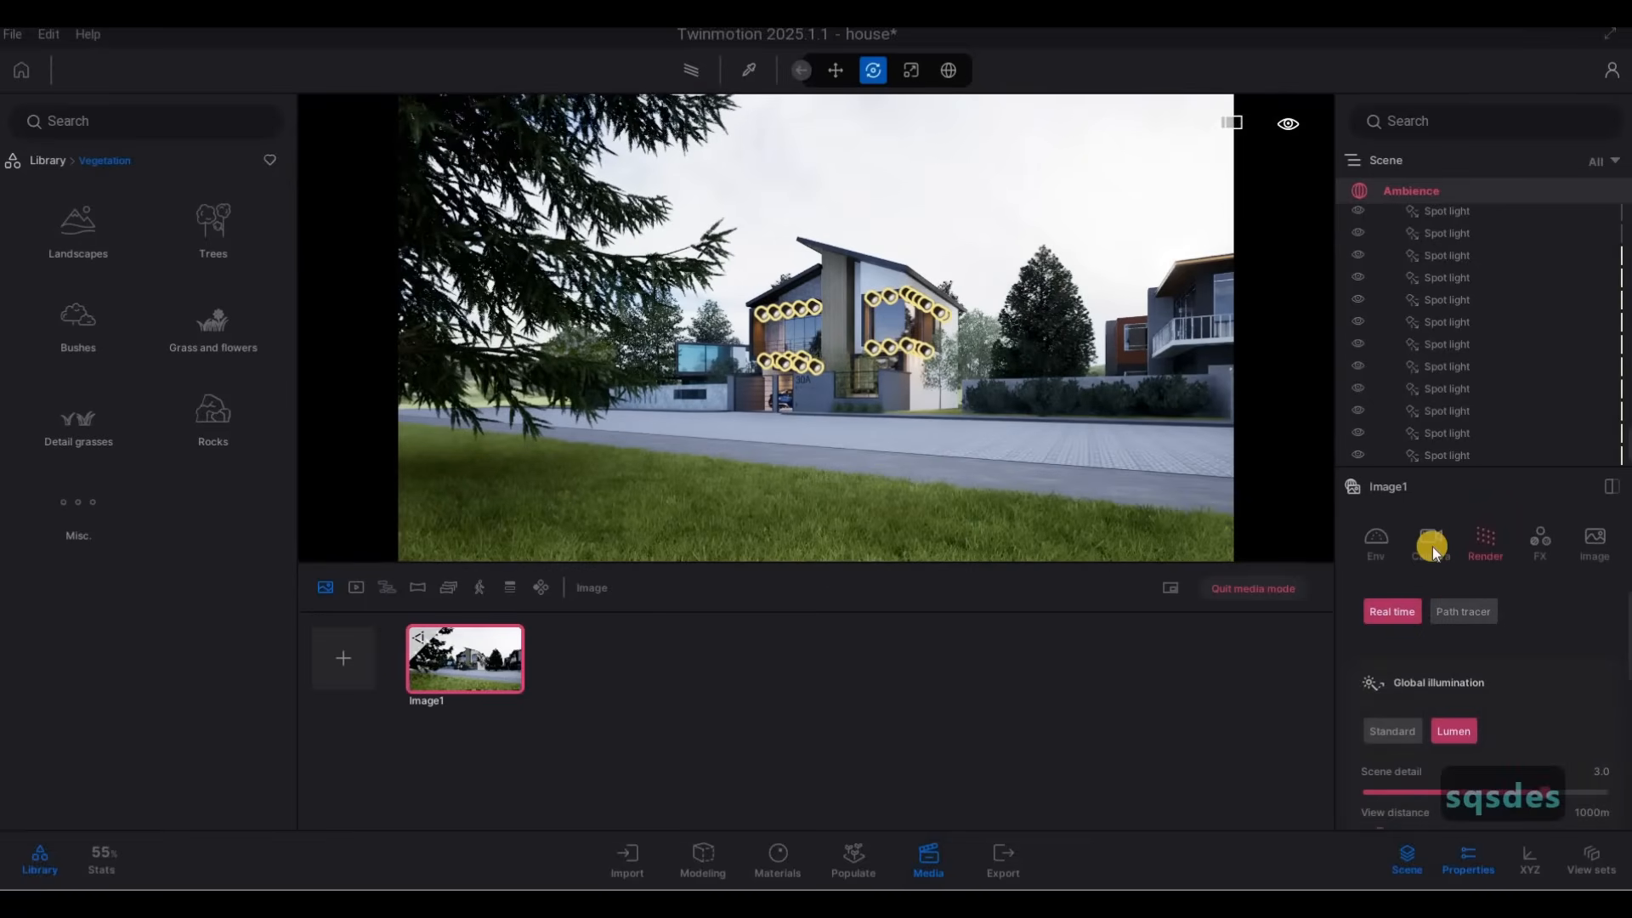
Move the camera along the lawn past the larches to face the front of house 30A from across the street.
left_click(1434, 546)
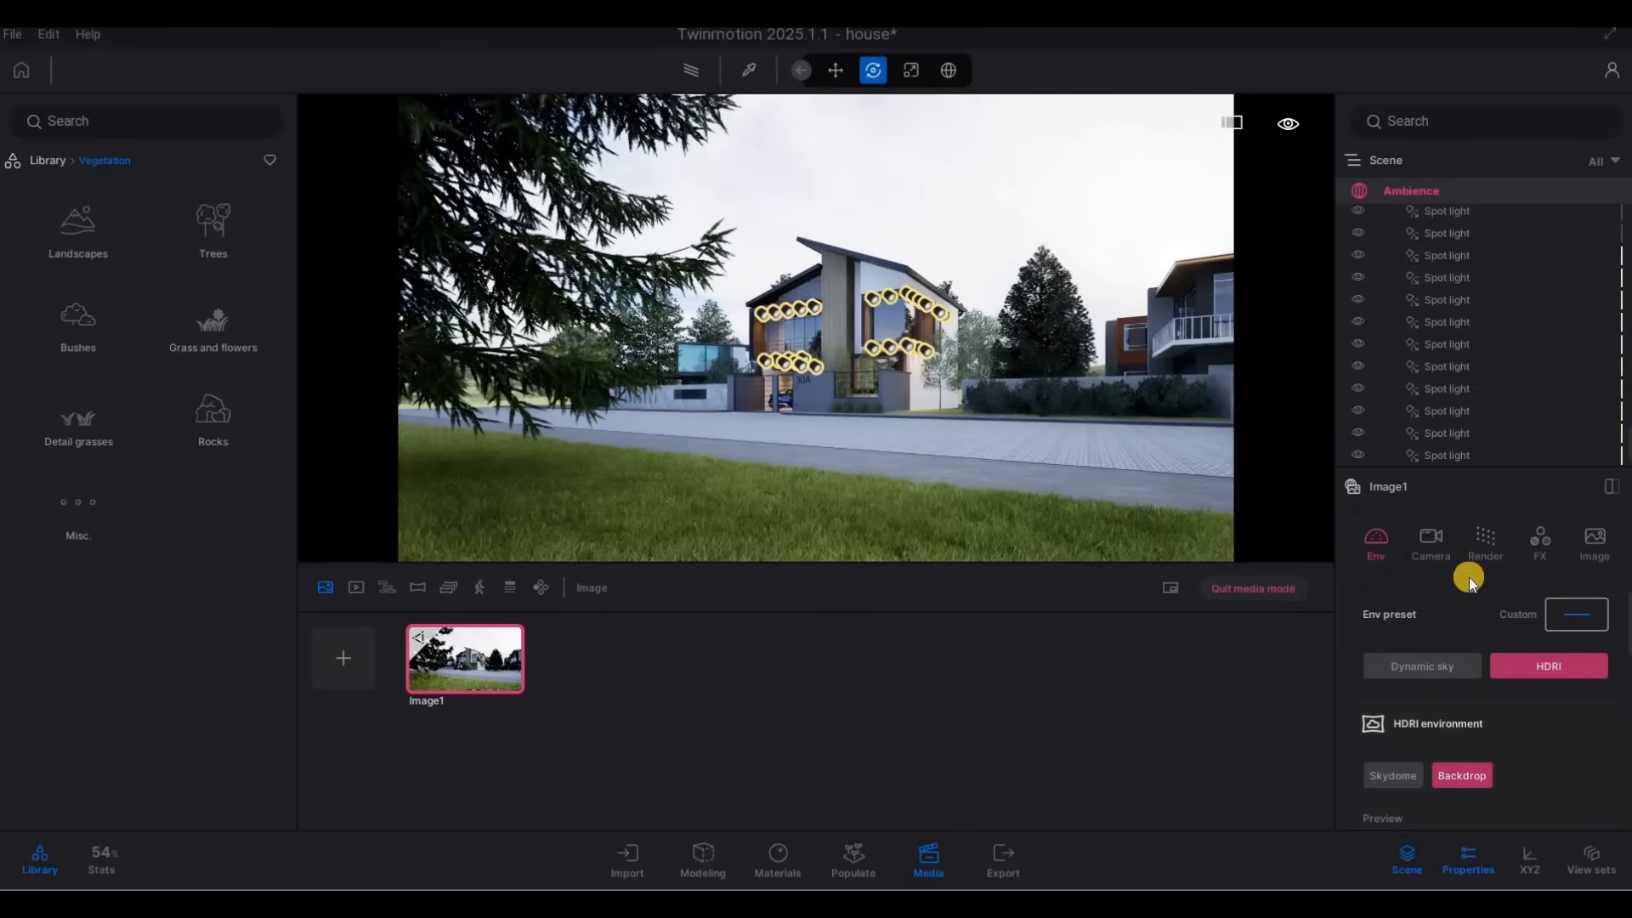
scroll(1465, 561, "down", 2)
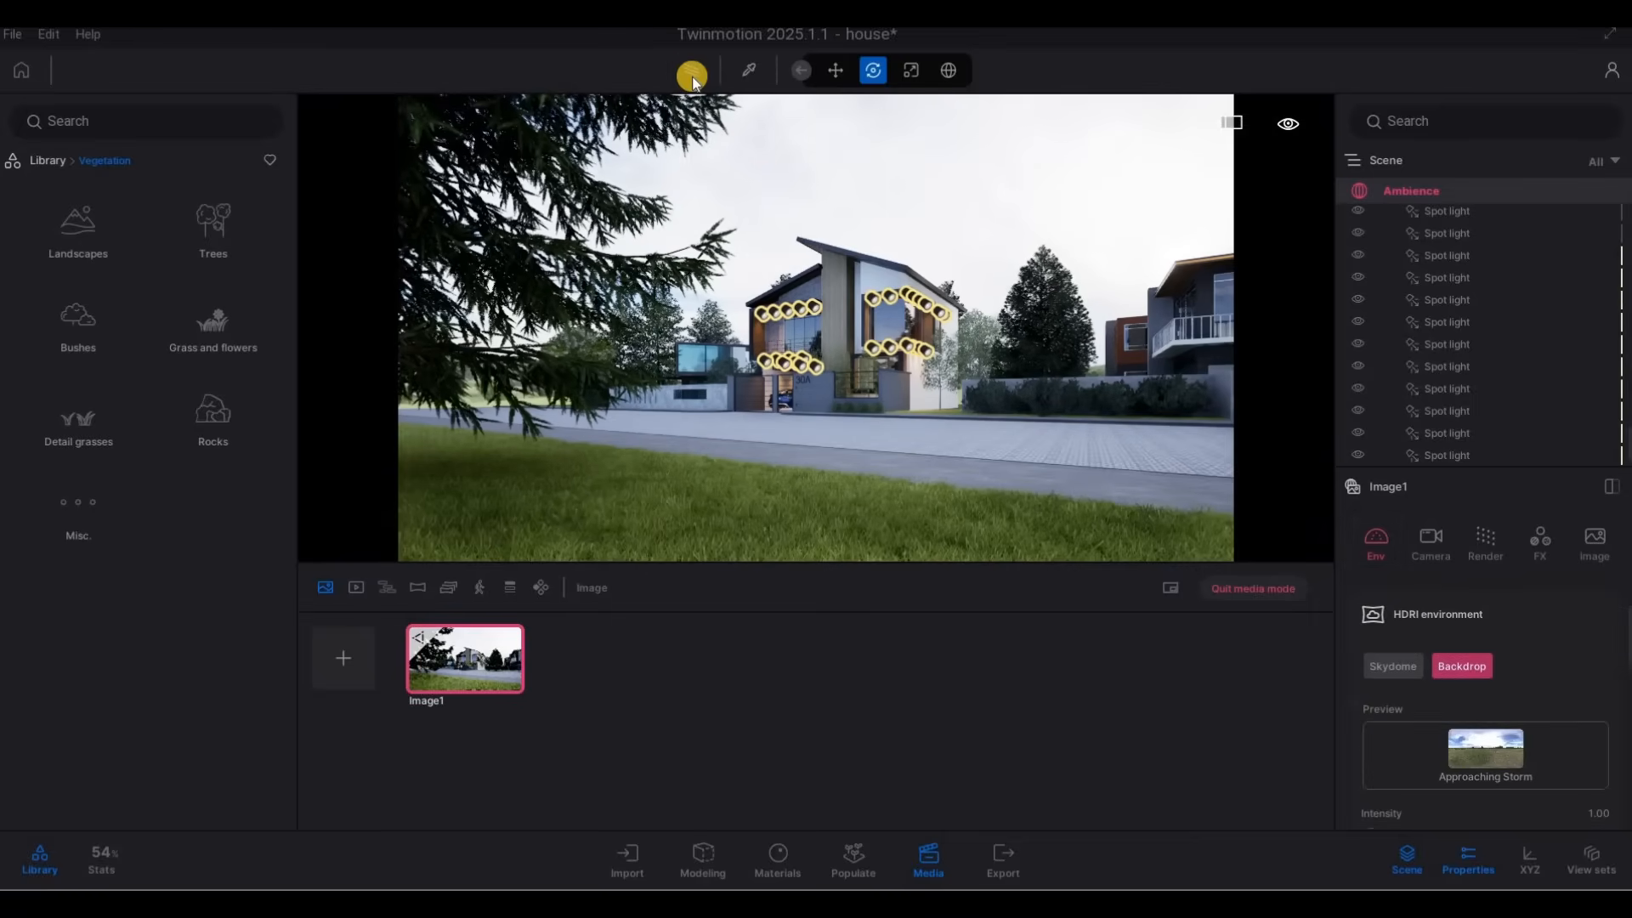
key("w")
key("a")
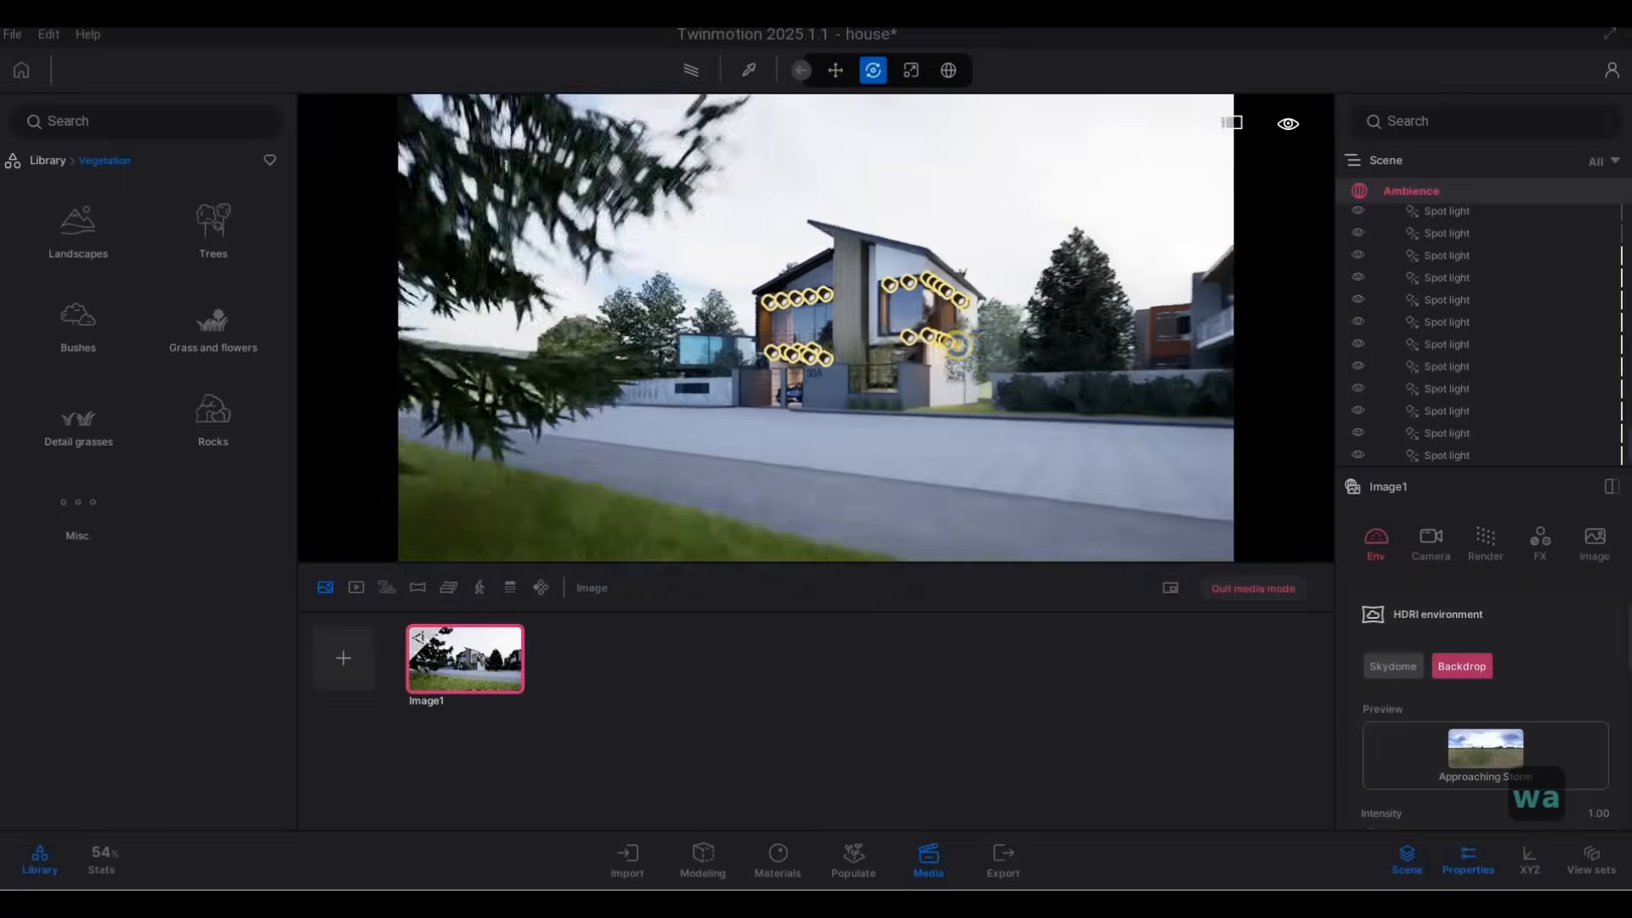
key("w")
key("a")
key("d")
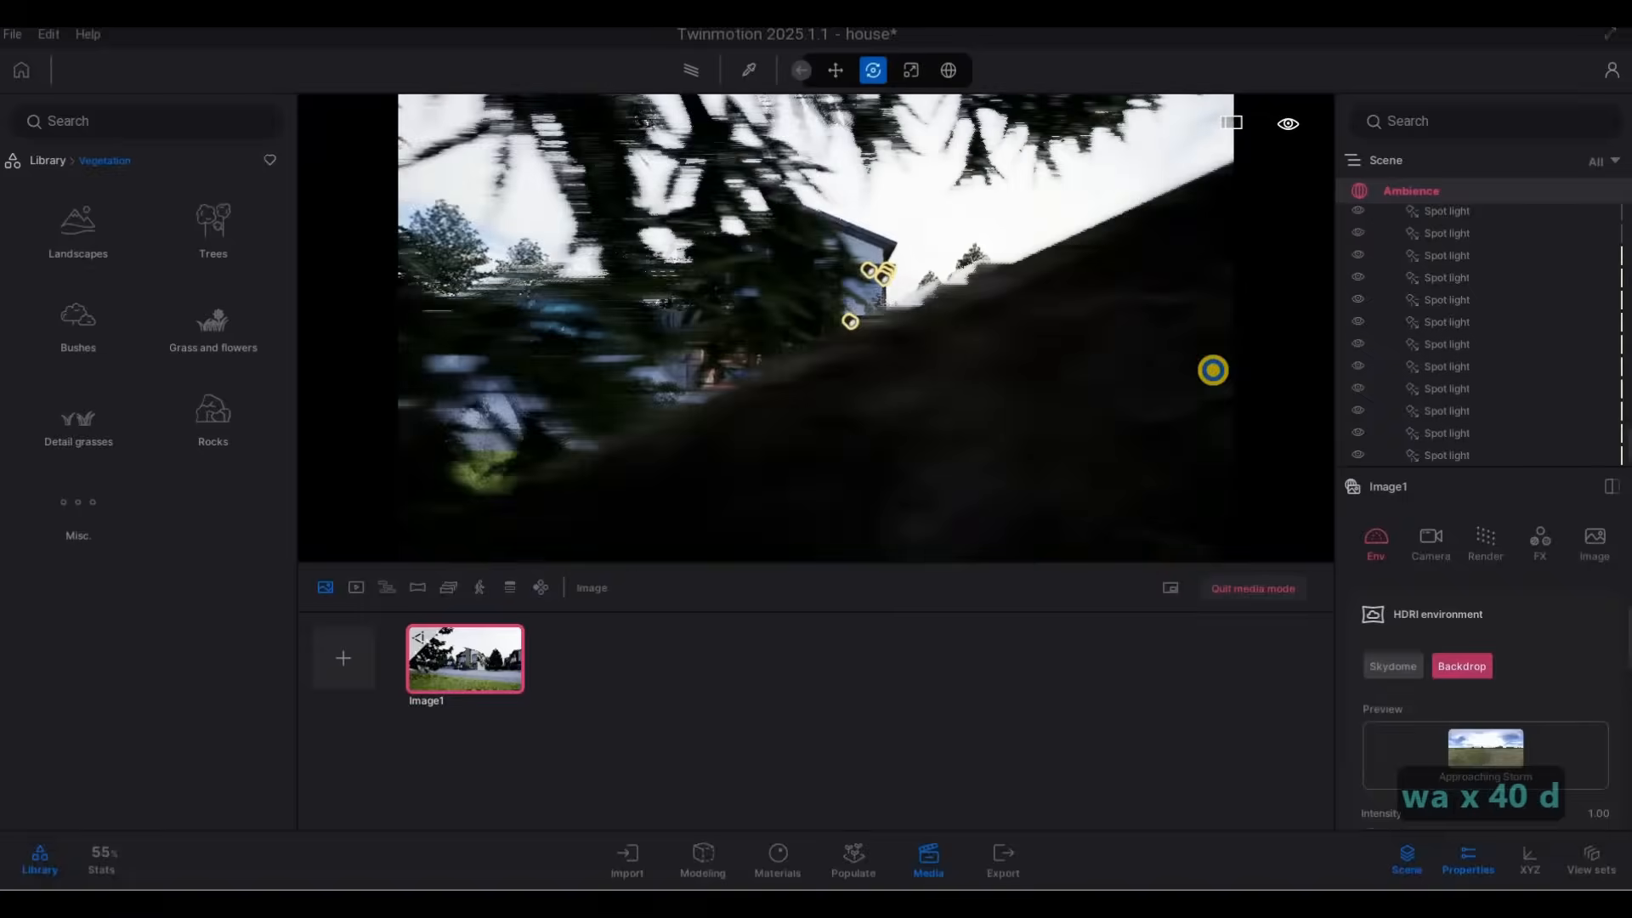
key("a")
key("w")
key("d")
key("a")
key("w")
key("a")
key("s")
key("a")
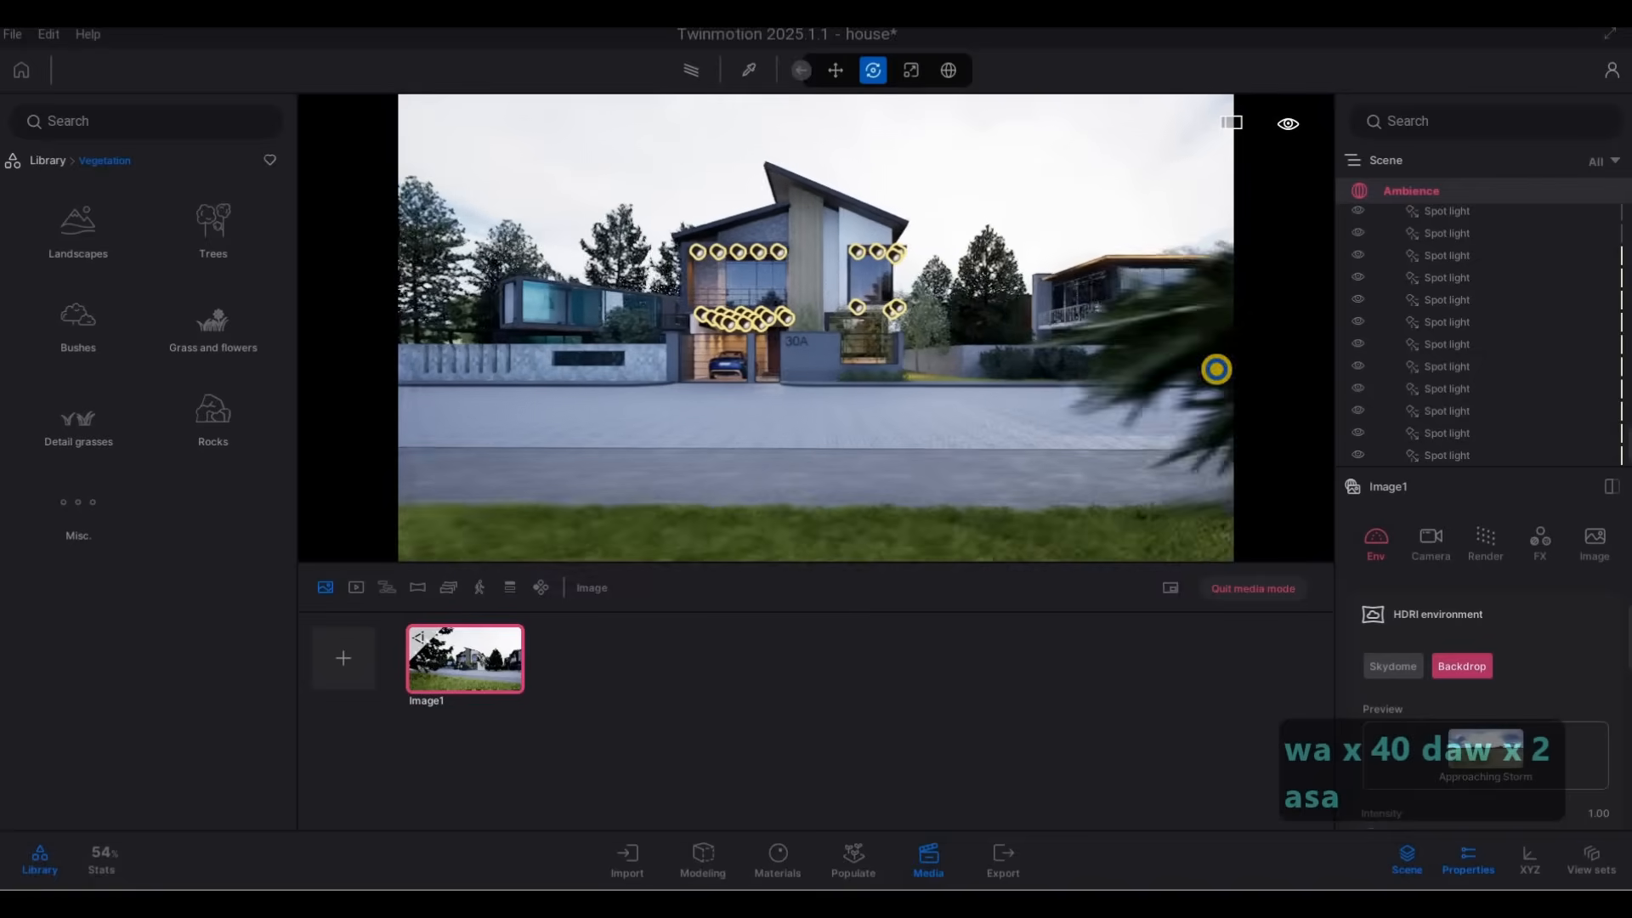
key("s")
key("a")
key("q")
key("a")
key("s")
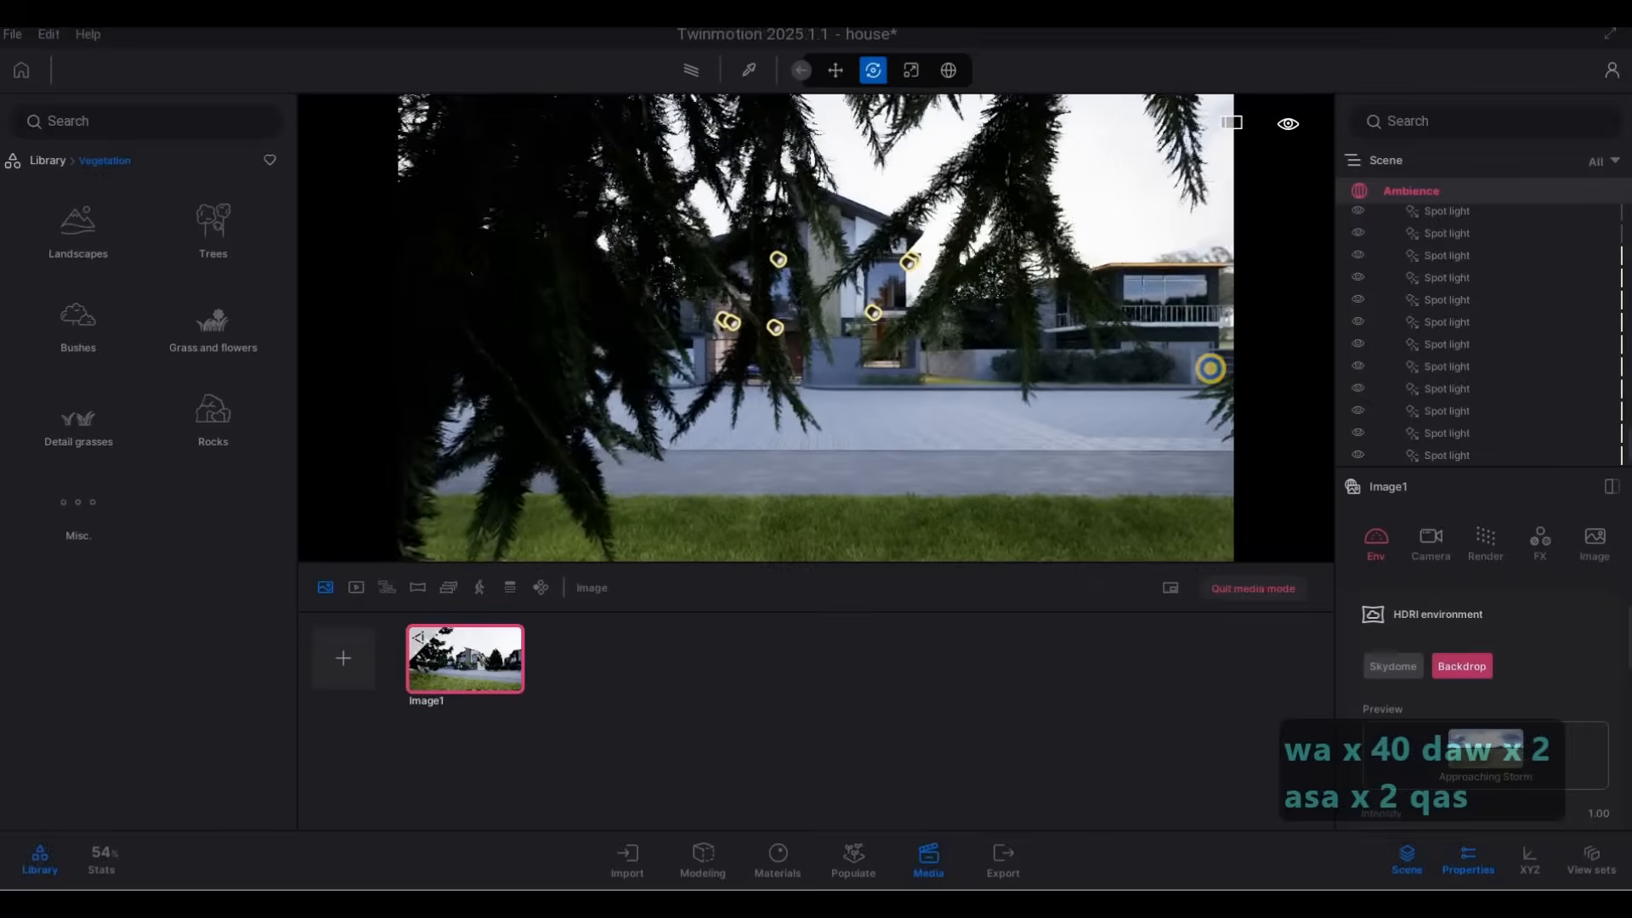
key("w")
key("e")
key("q")
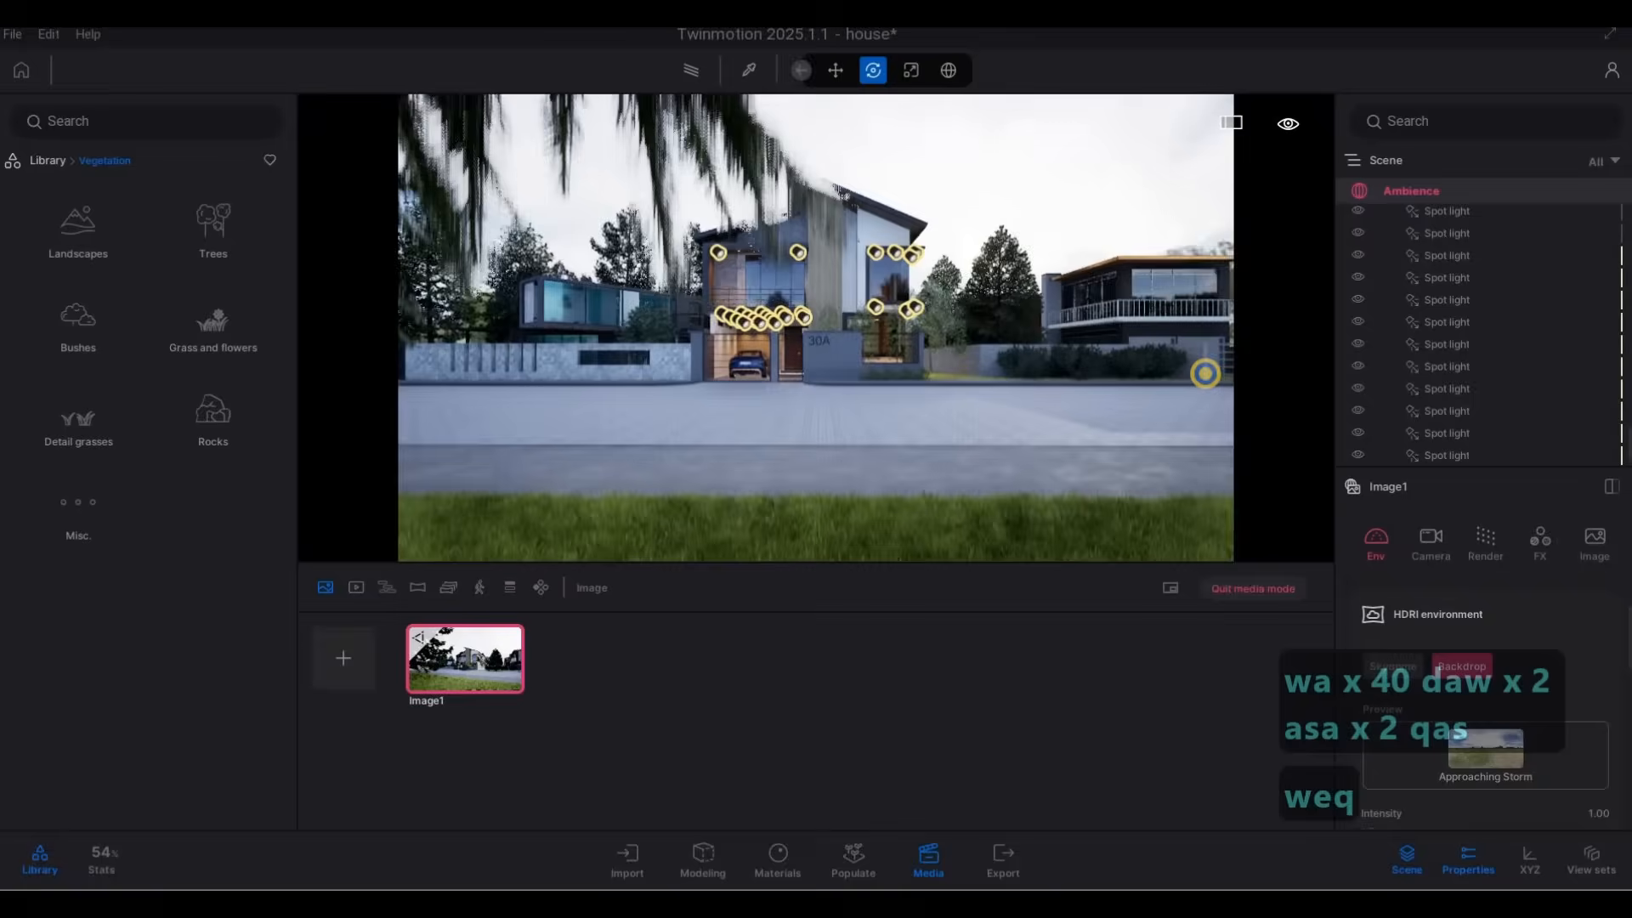
key("d")
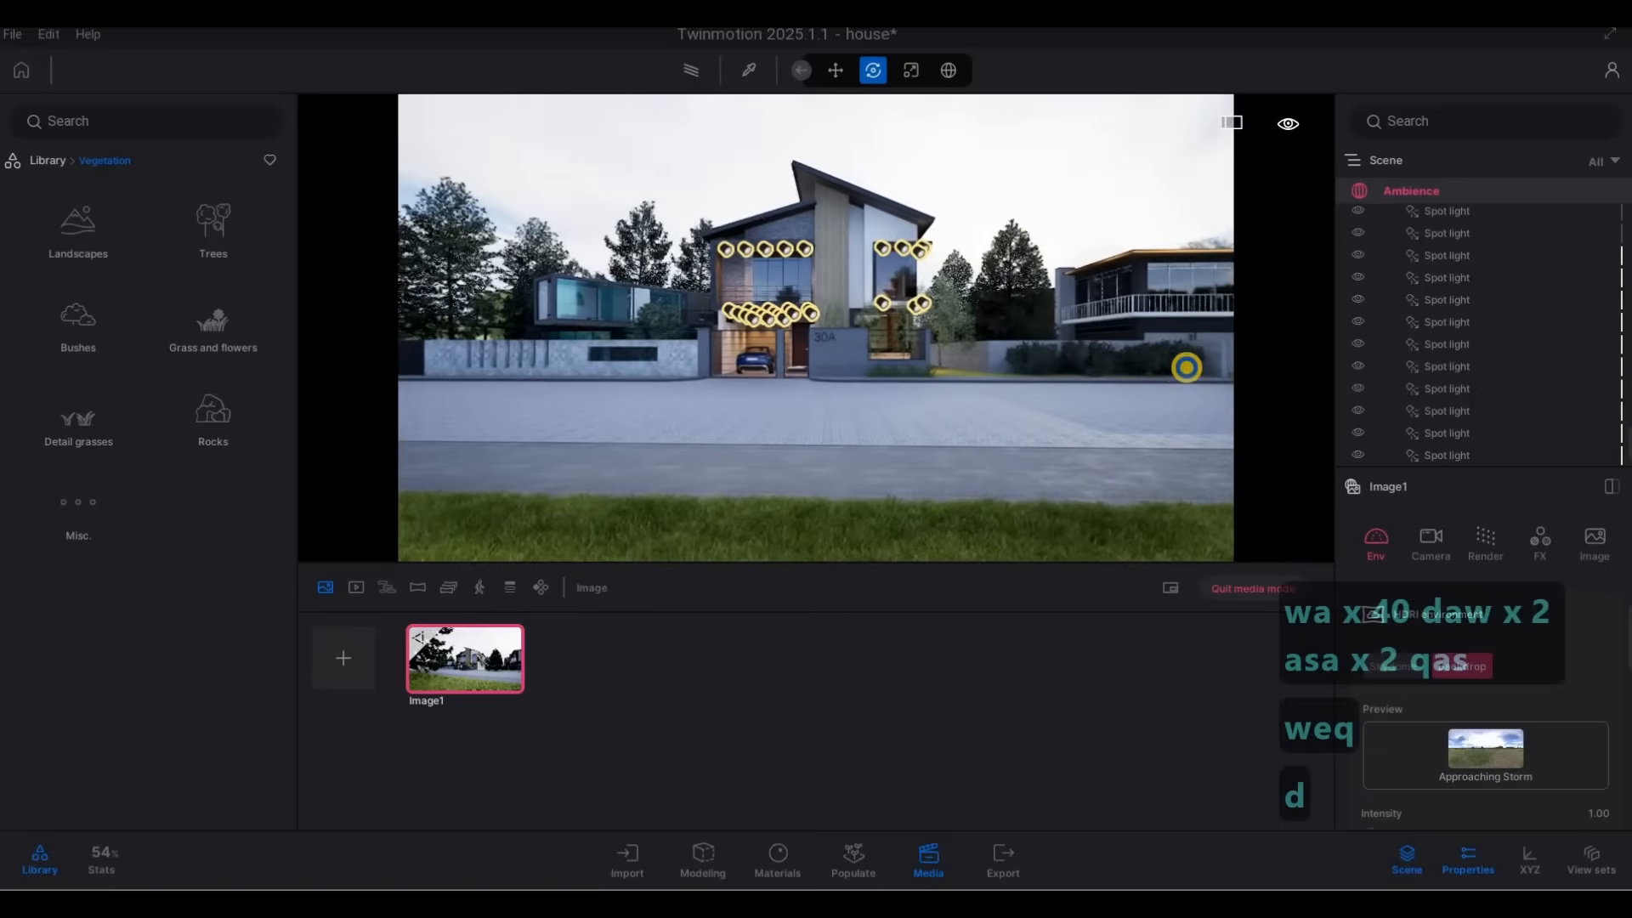
key("a")
key("w")
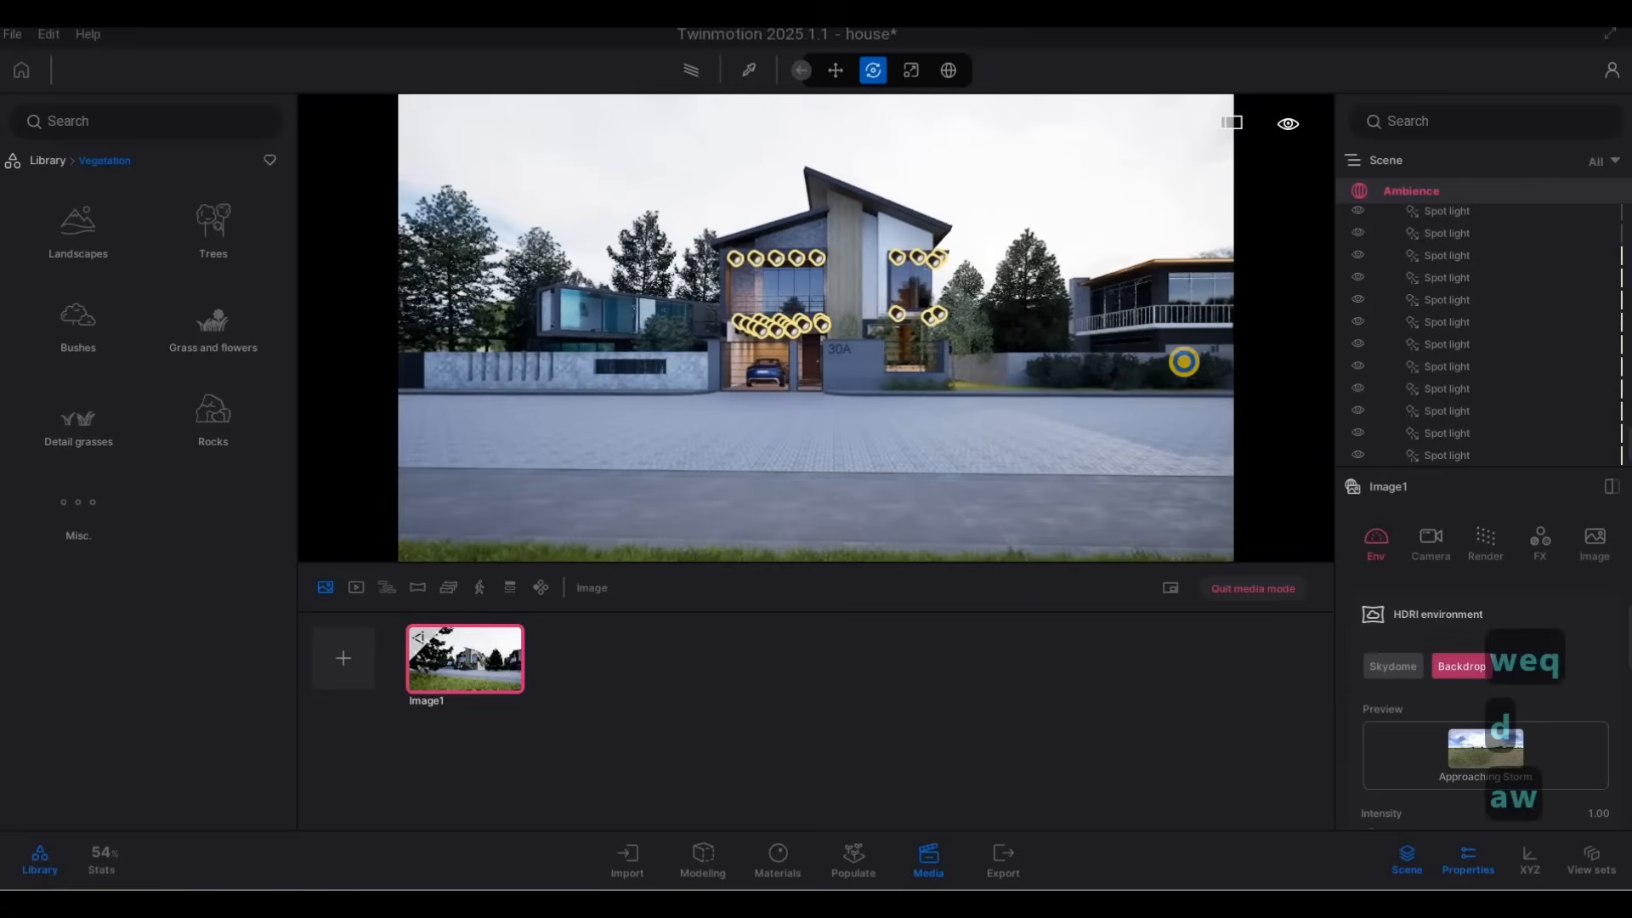
Frame the frontal view with larch branches overhead and a strip of lawn in the foreground, and create a second media image.
key("s")
key("w")
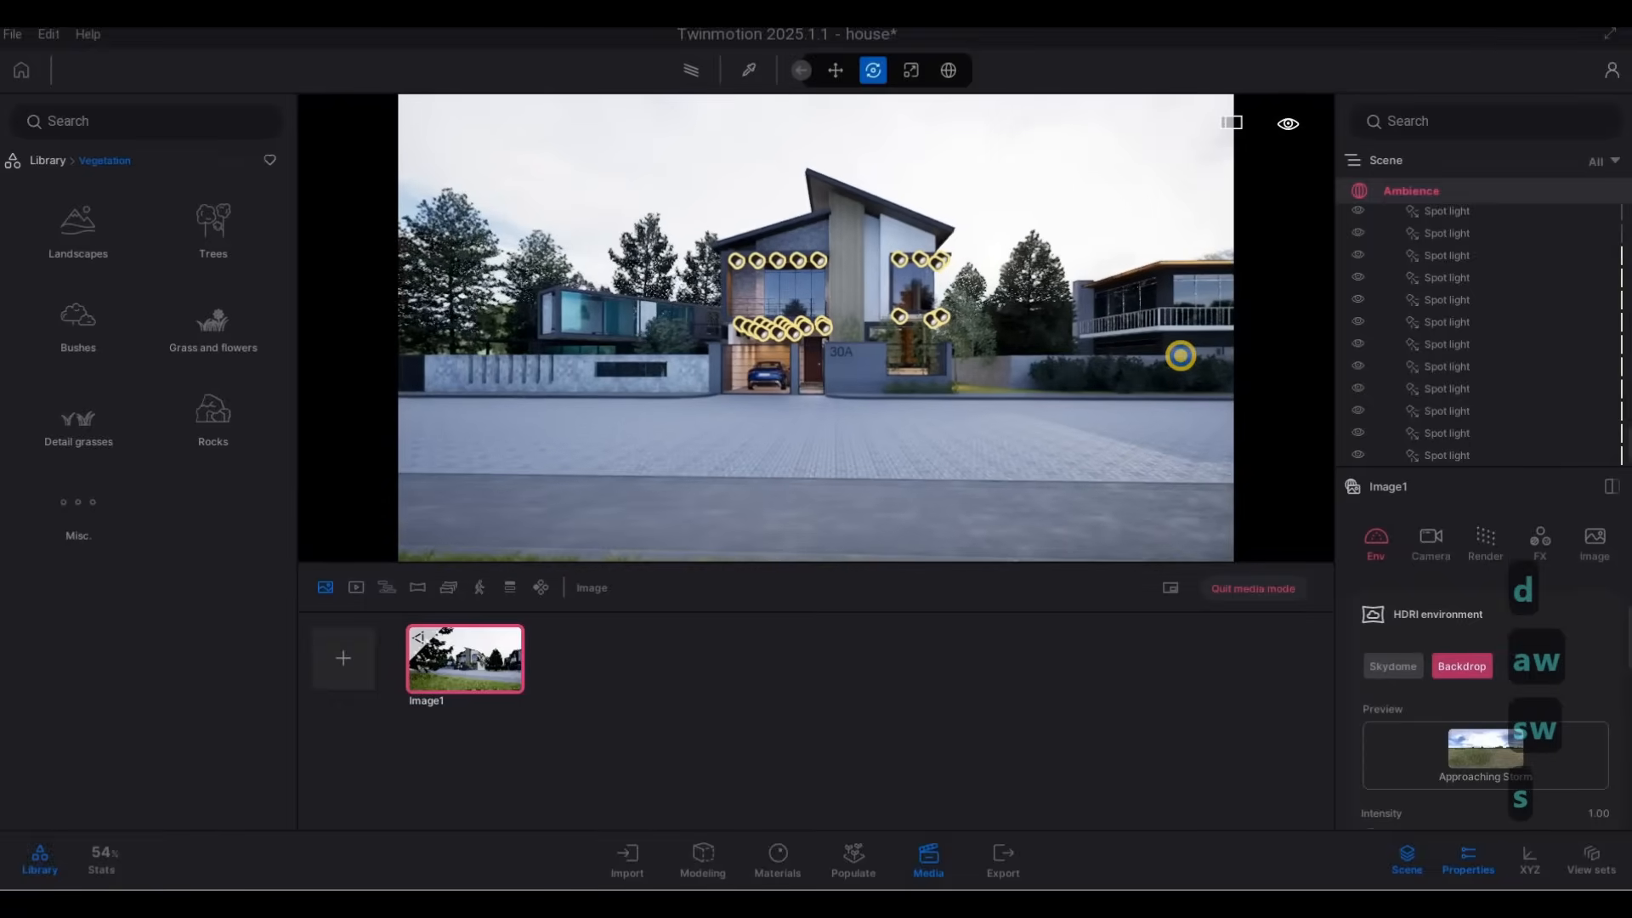
key("s")
key("w")
key("s")
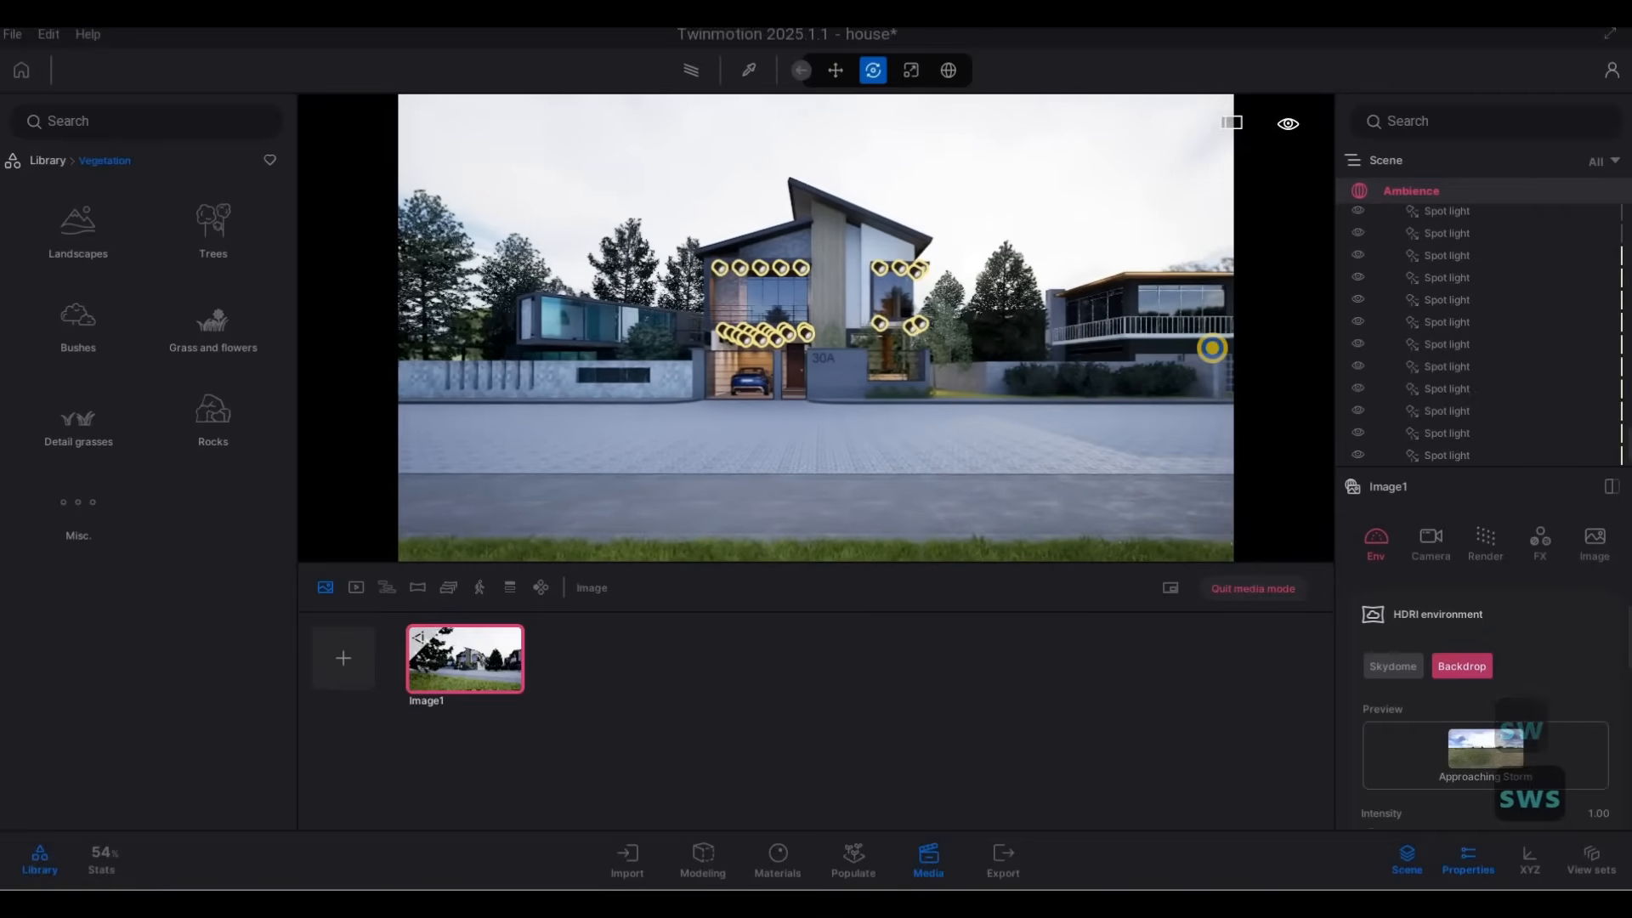
key("a")
key("d")
key("a")
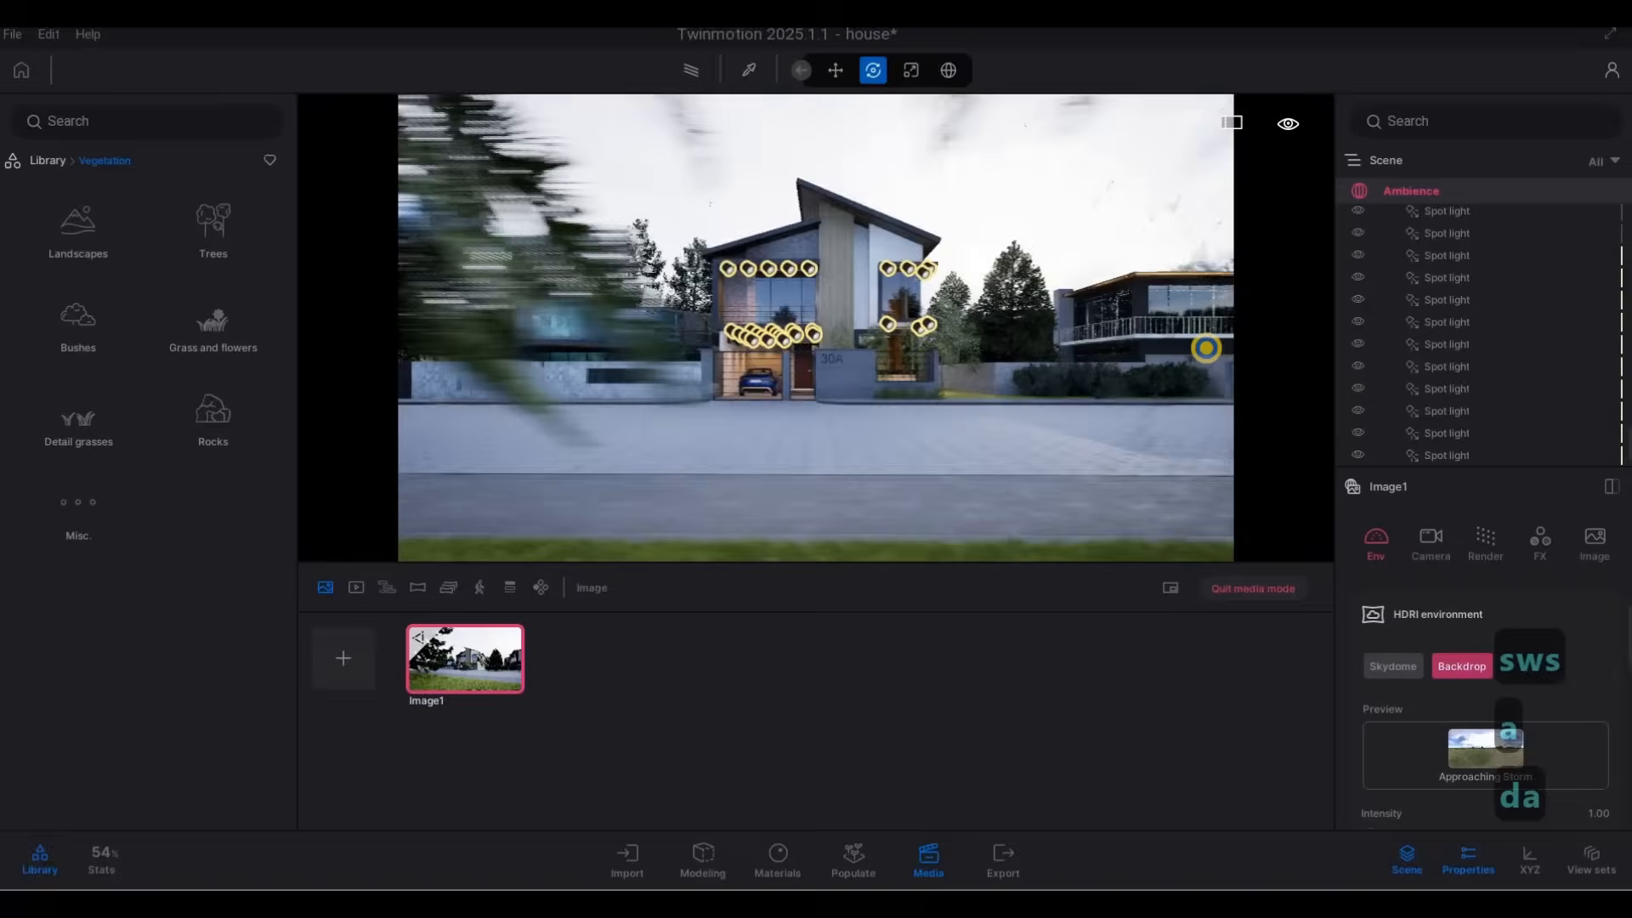
key("d")
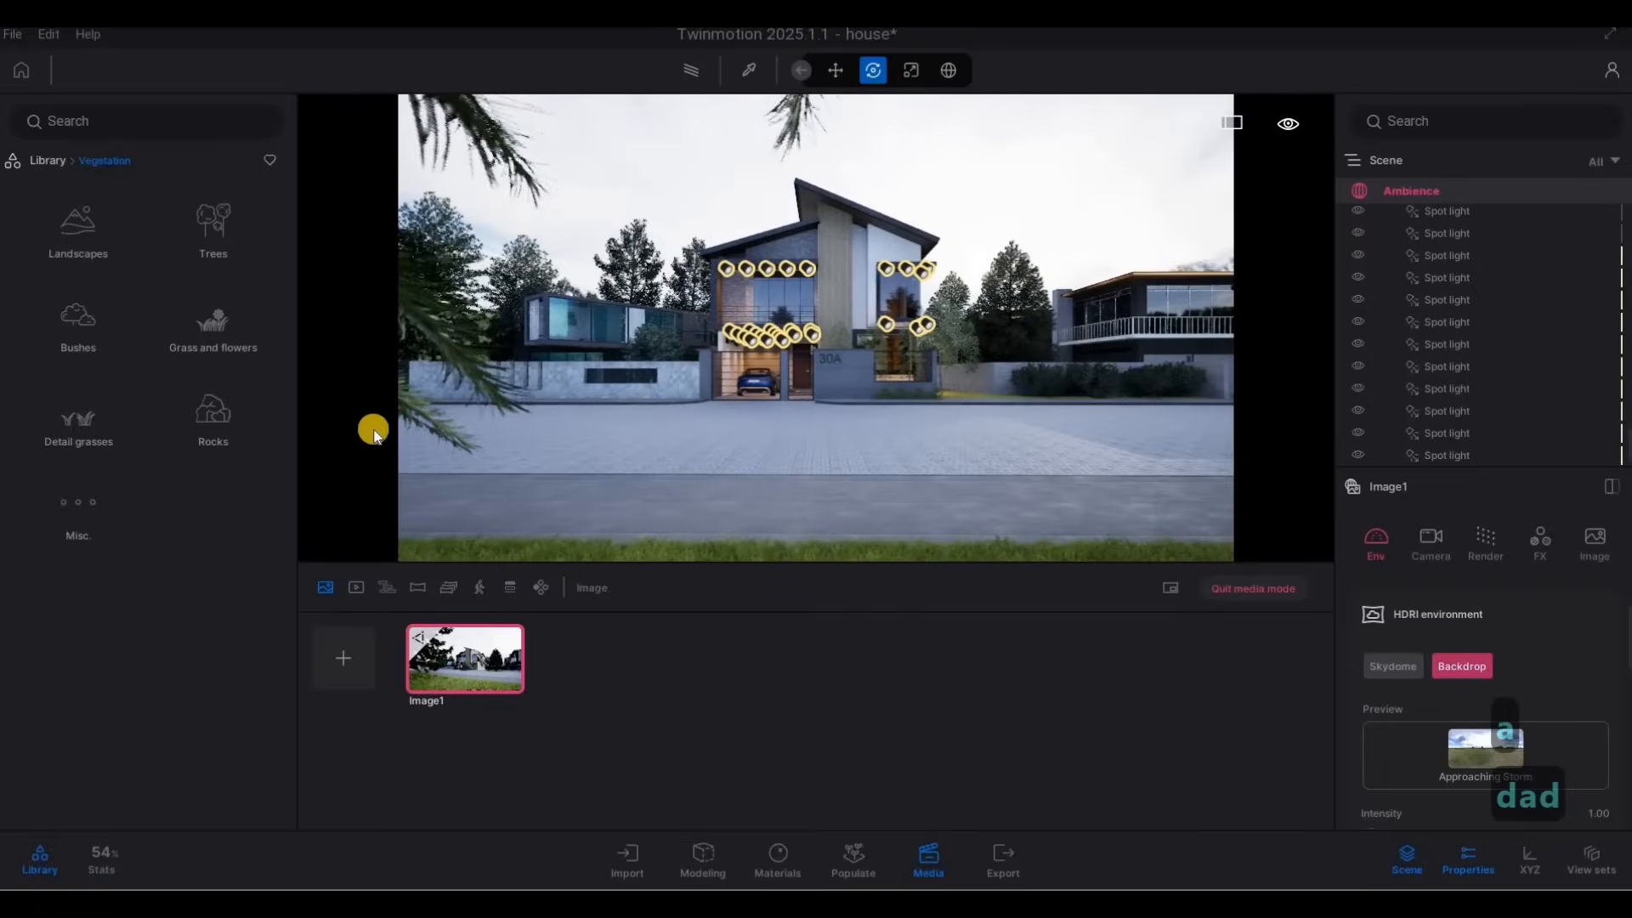
left_click(340, 653)
Frame house 30A at an angle together with the neighbouring stone-fence house and the open field, and create a third media image.
key("a")
key("a")
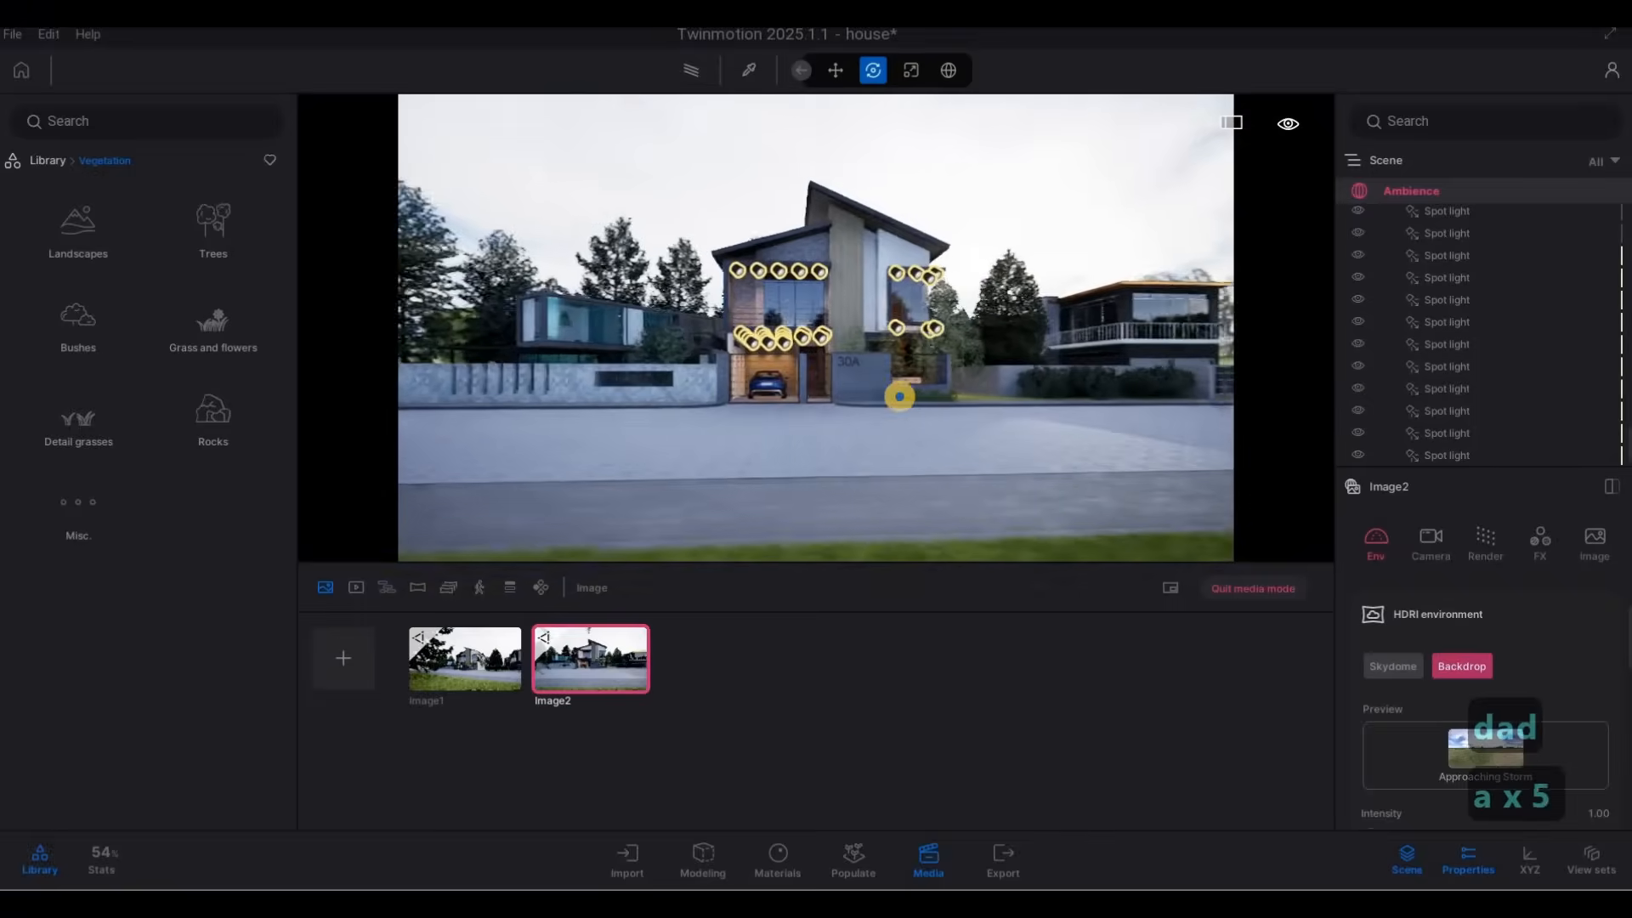
key("s")
key("s")
key("a")
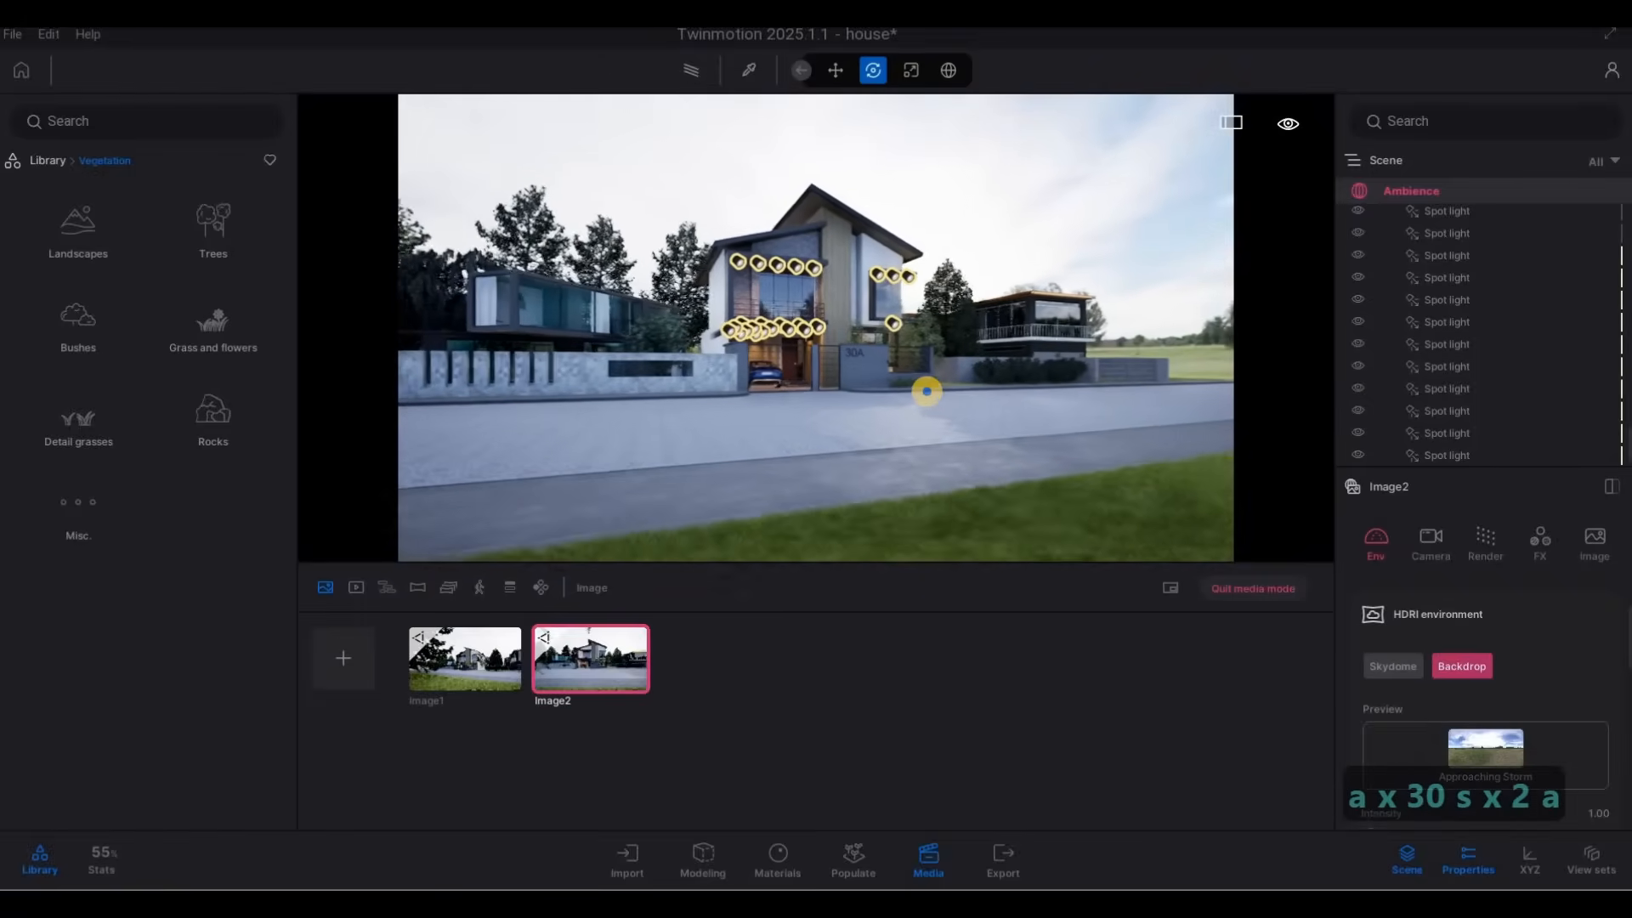
left_click(344, 658)
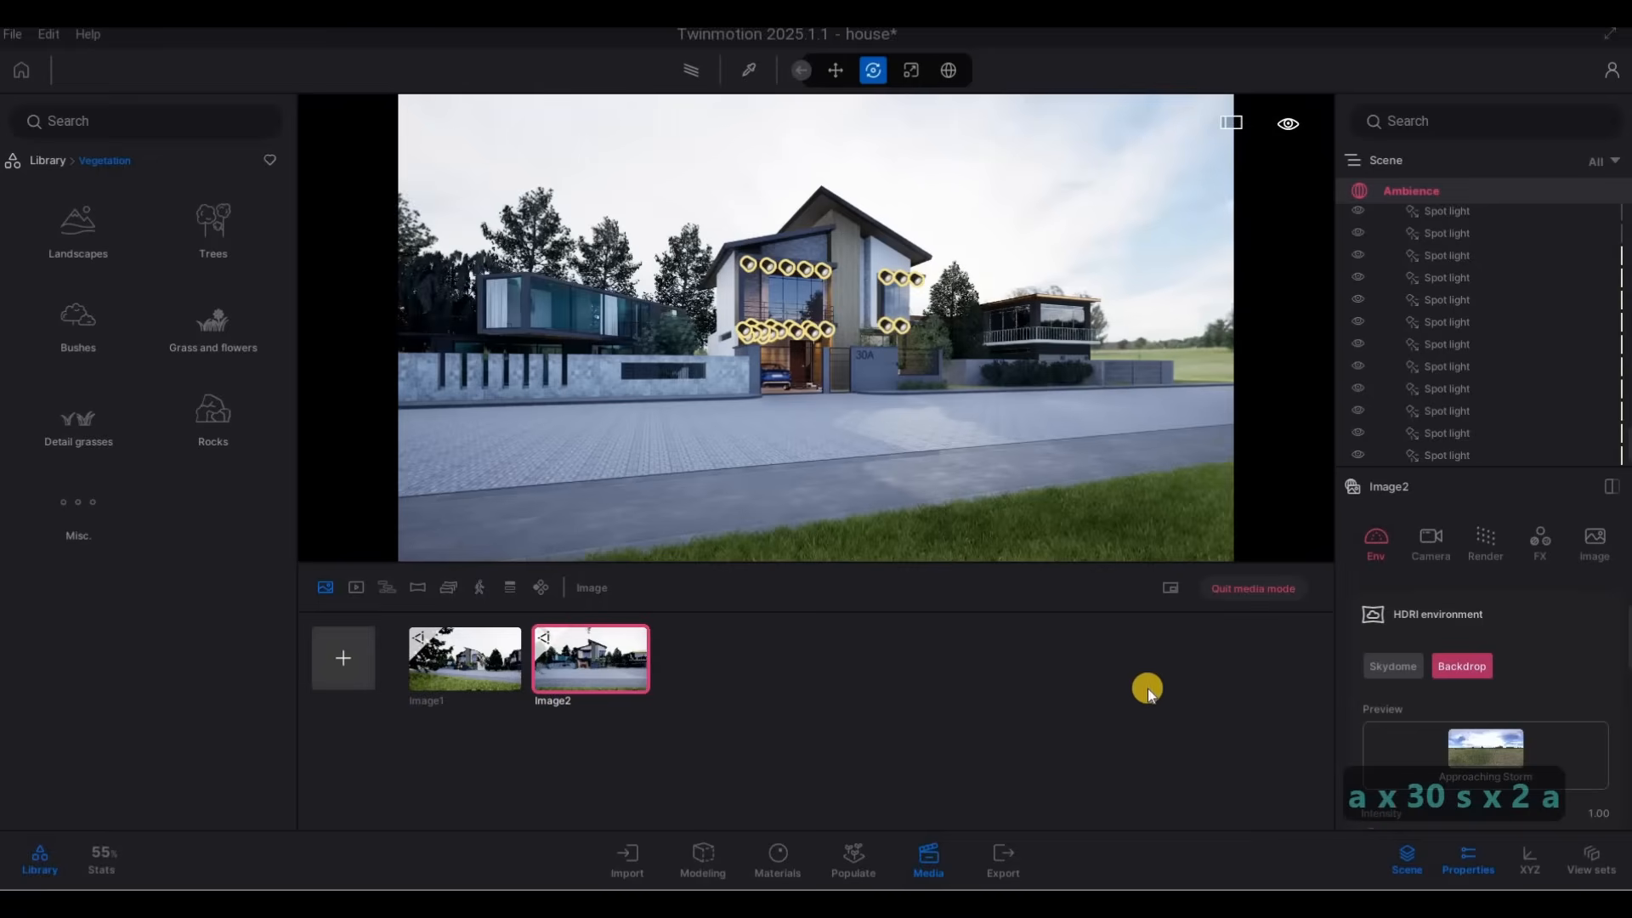
Set the first media image's focal length to 29 mm and reframe house 30A beside the larch branches.
left_click(461, 656)
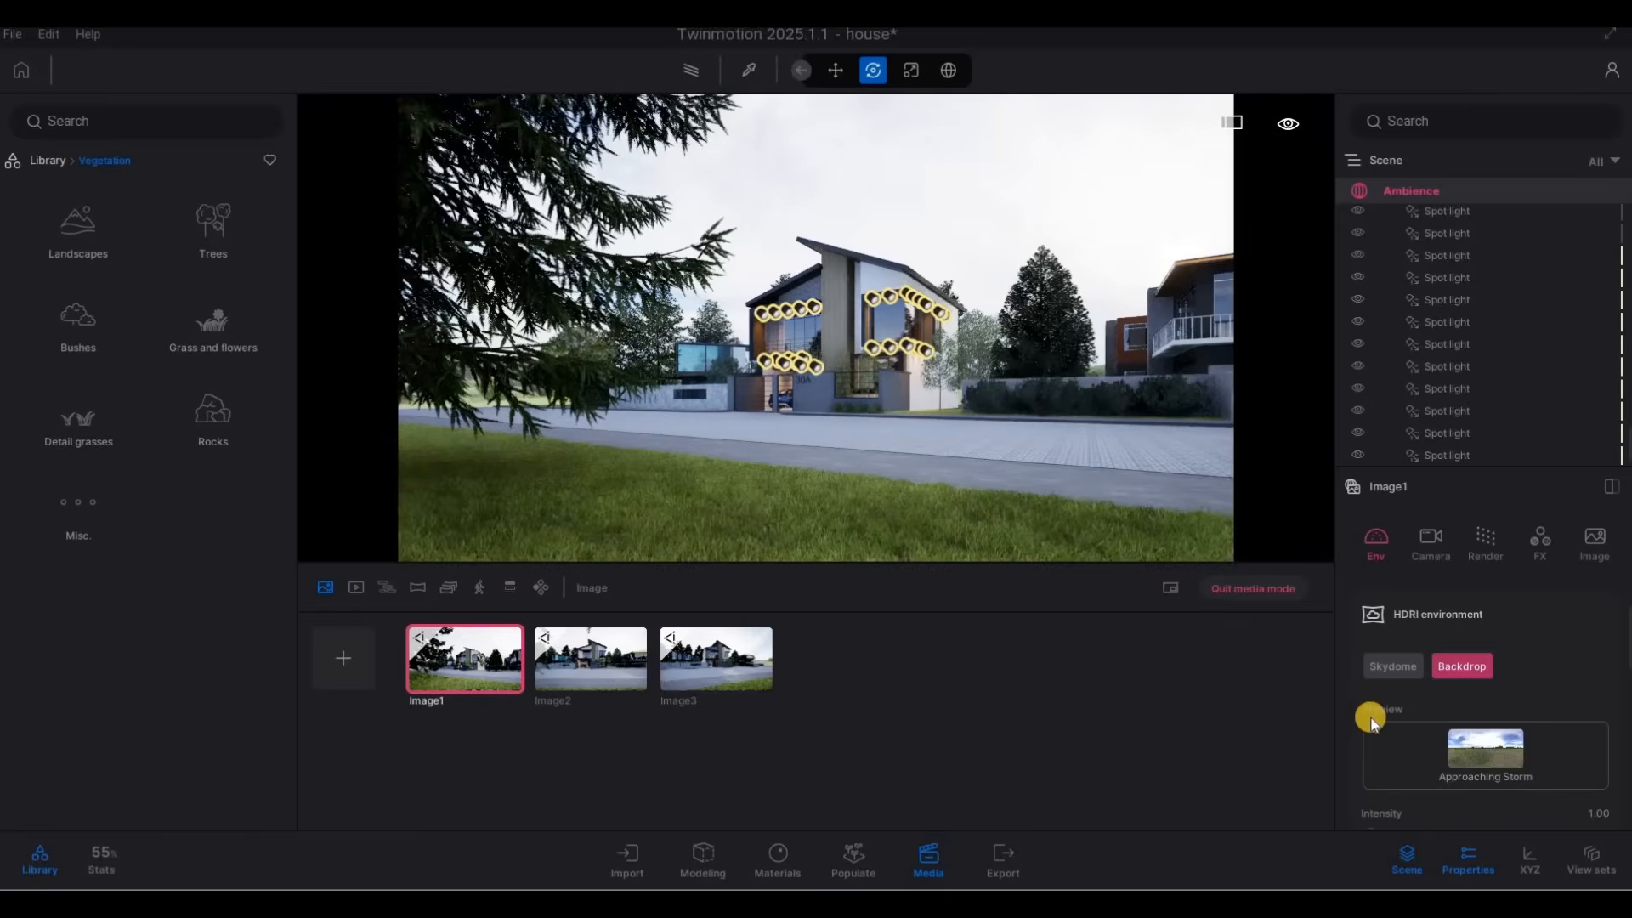
scroll(1466, 686, "down", 2)
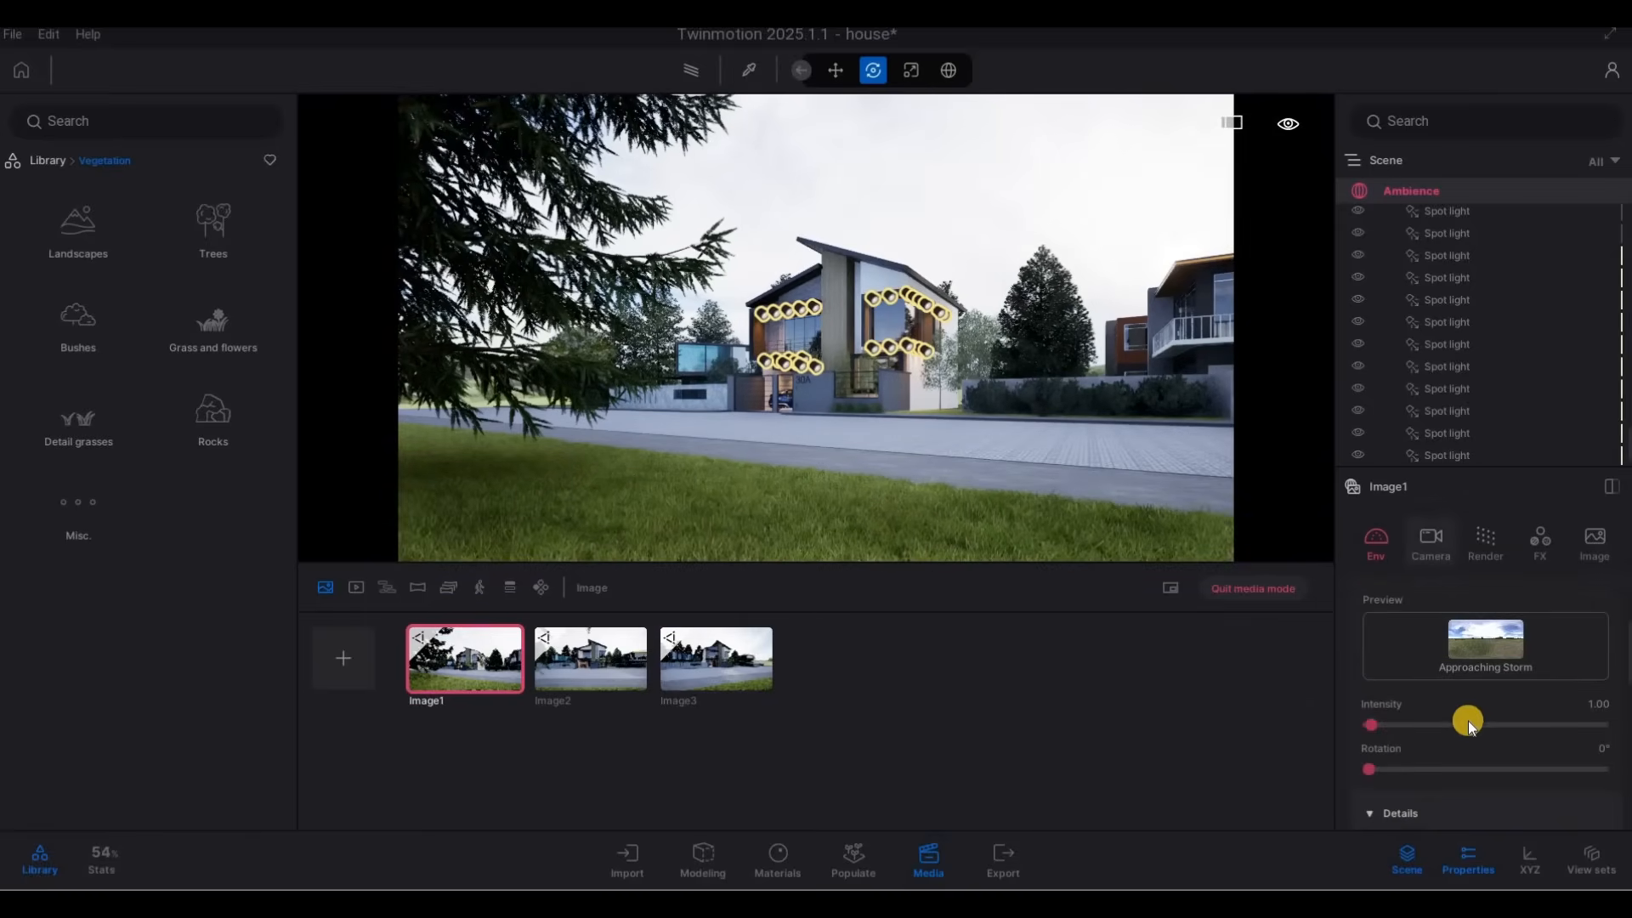
left_click(1432, 544)
scroll(1474, 705, "down", 3)
left_click(1515, 695)
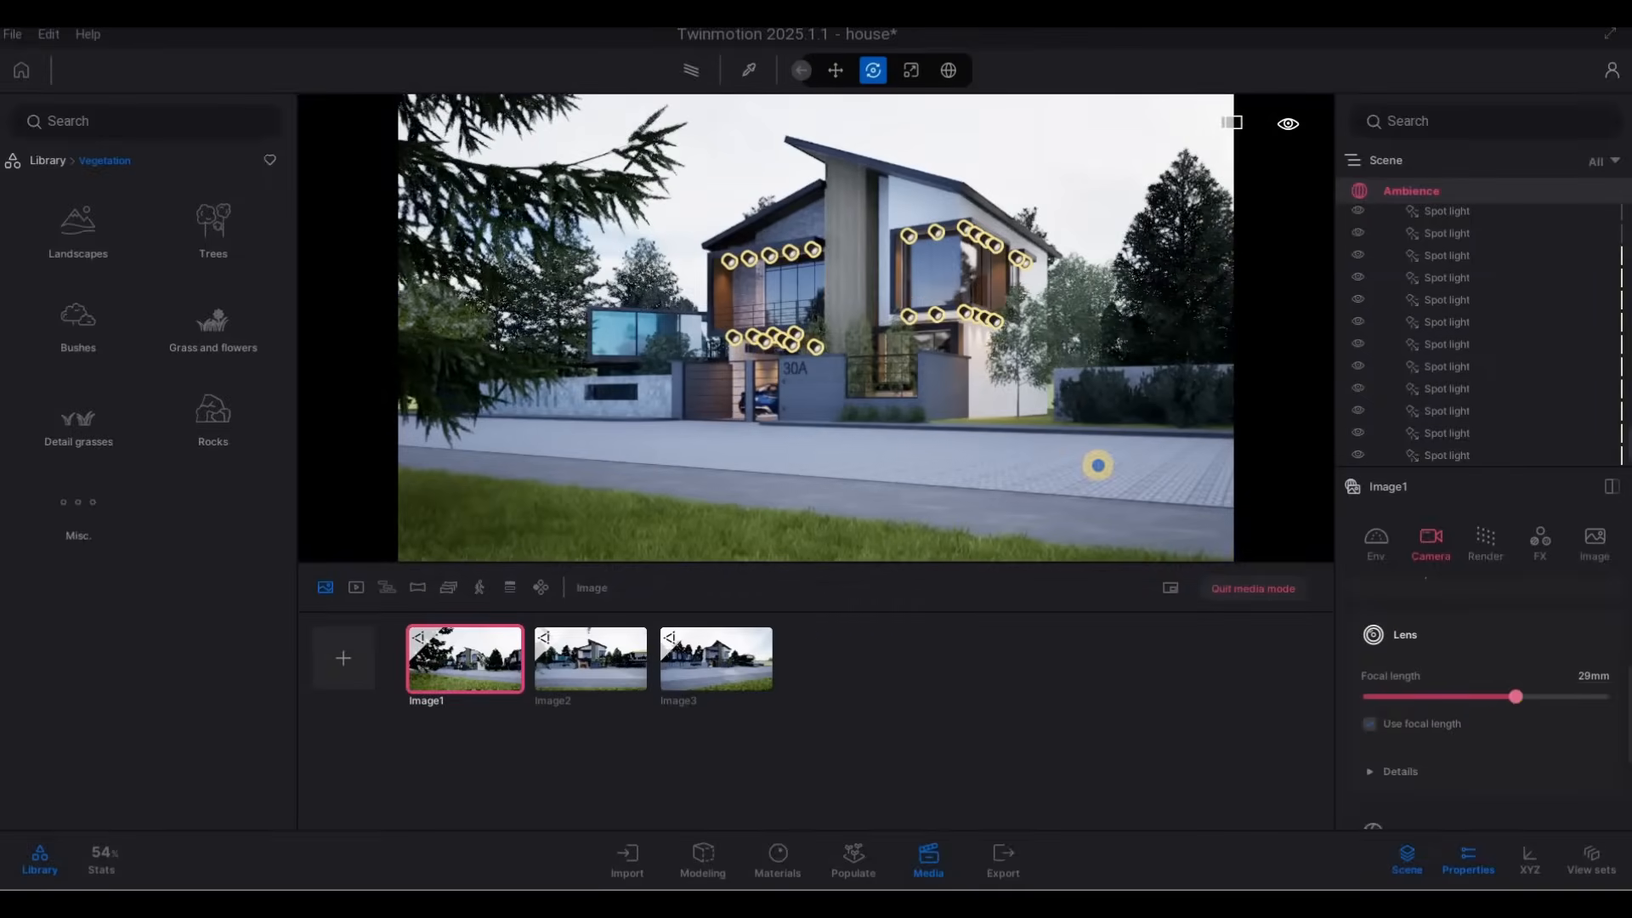
key("s")
key("q")
key("d")
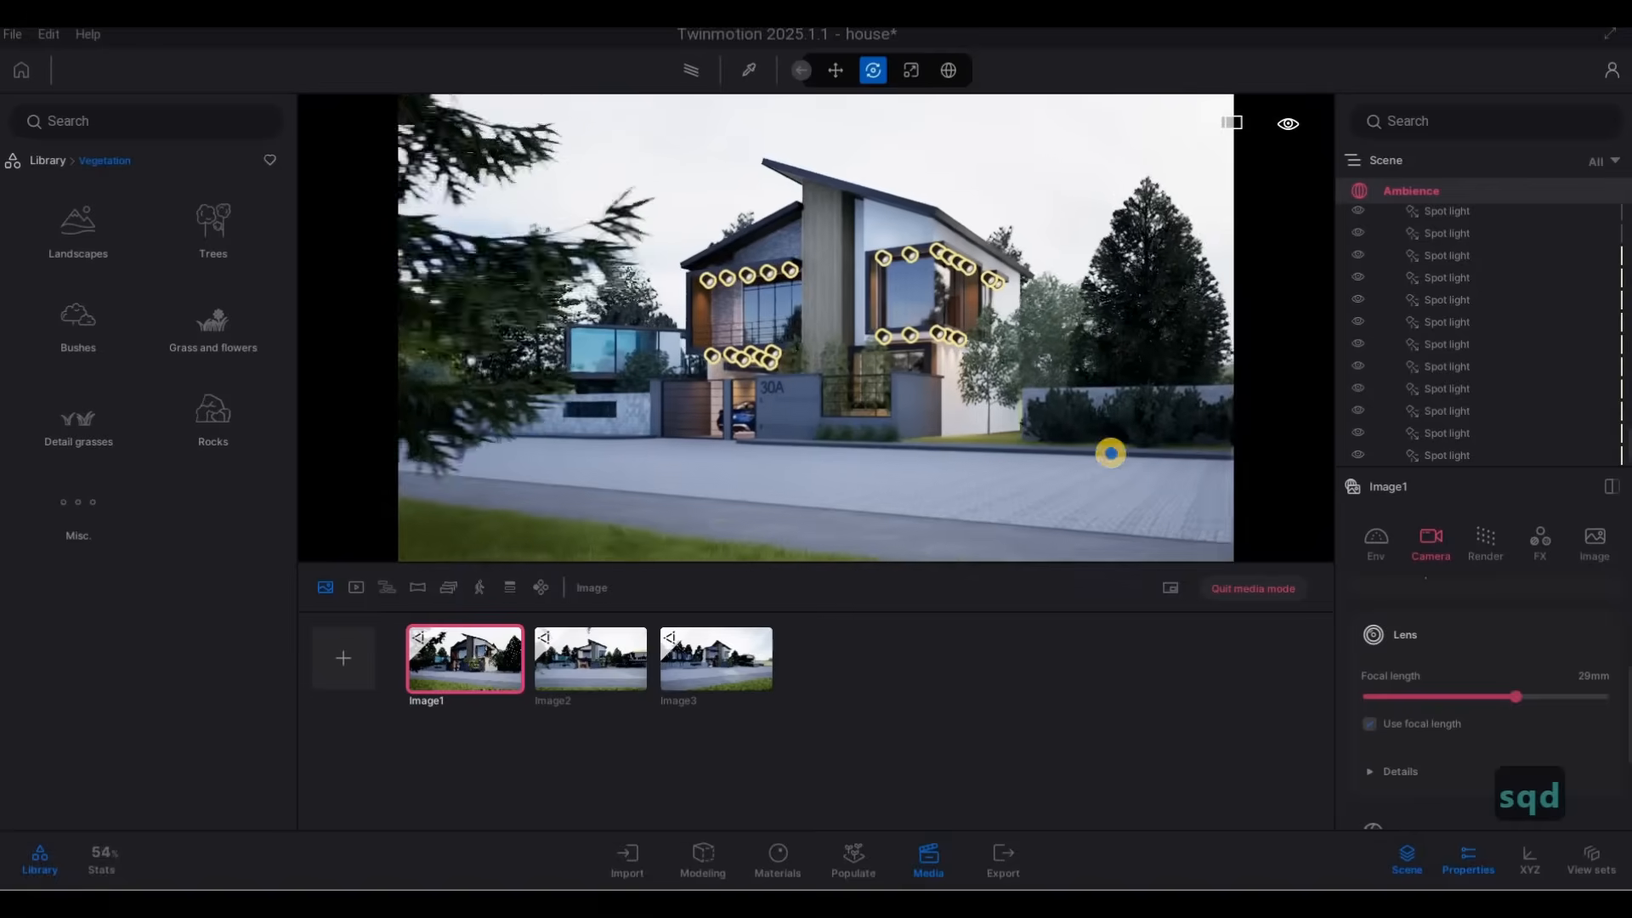
key("s")
Set the first image's focal length to 36 mm and shift the camera sideways to keep the larch in frame.
left_click_drag(1525, 701, 1529, 697)
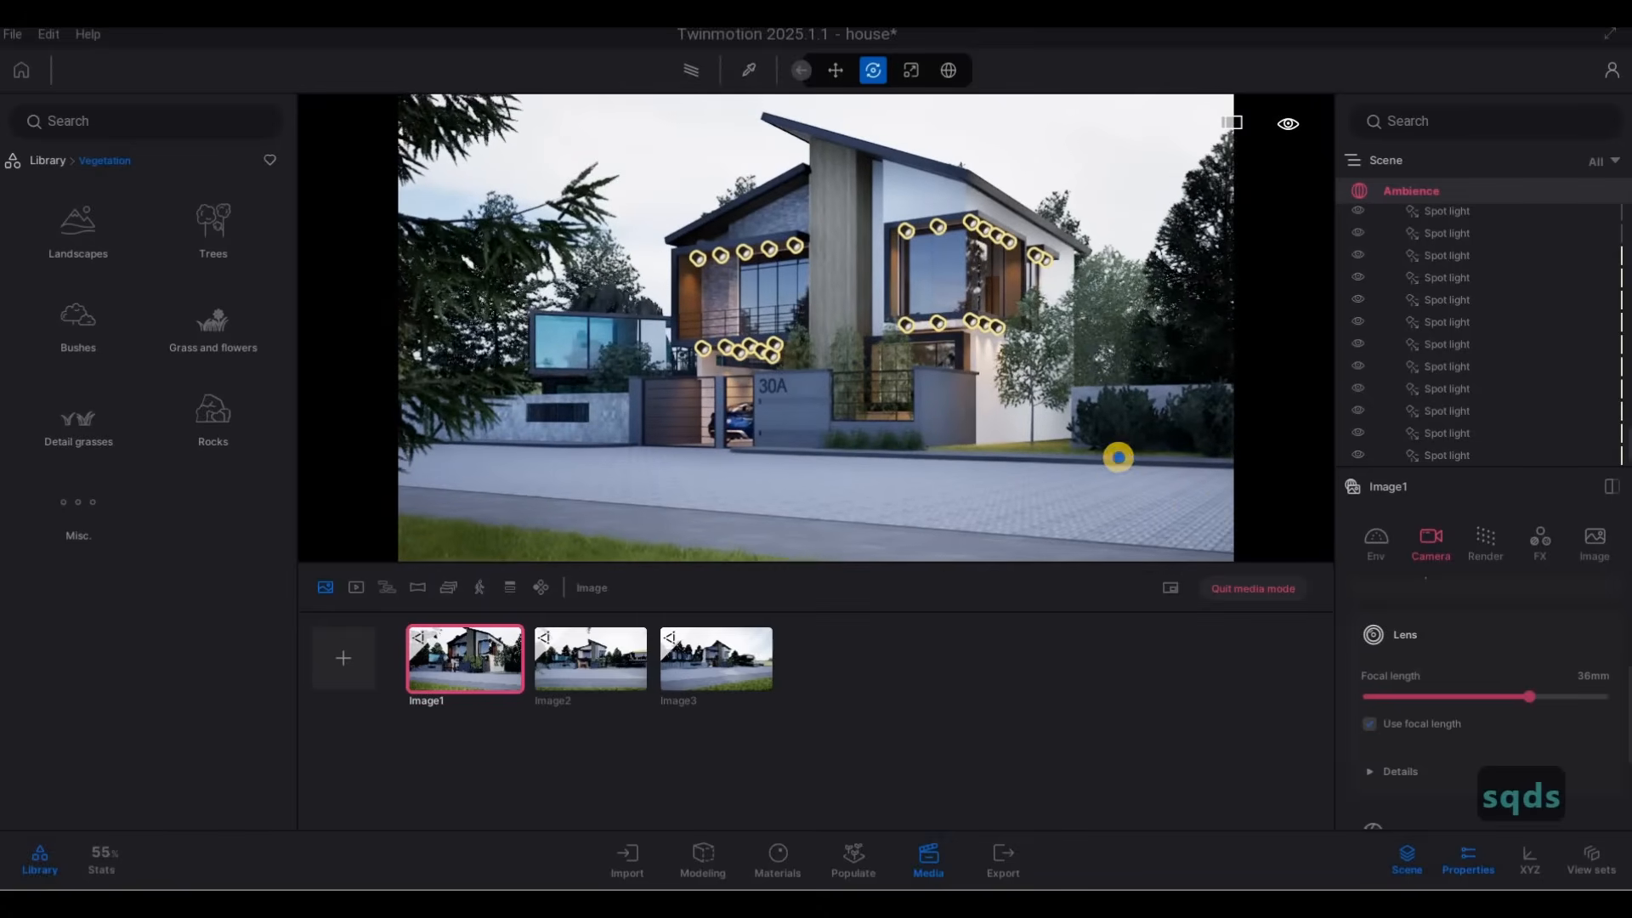
key("d")
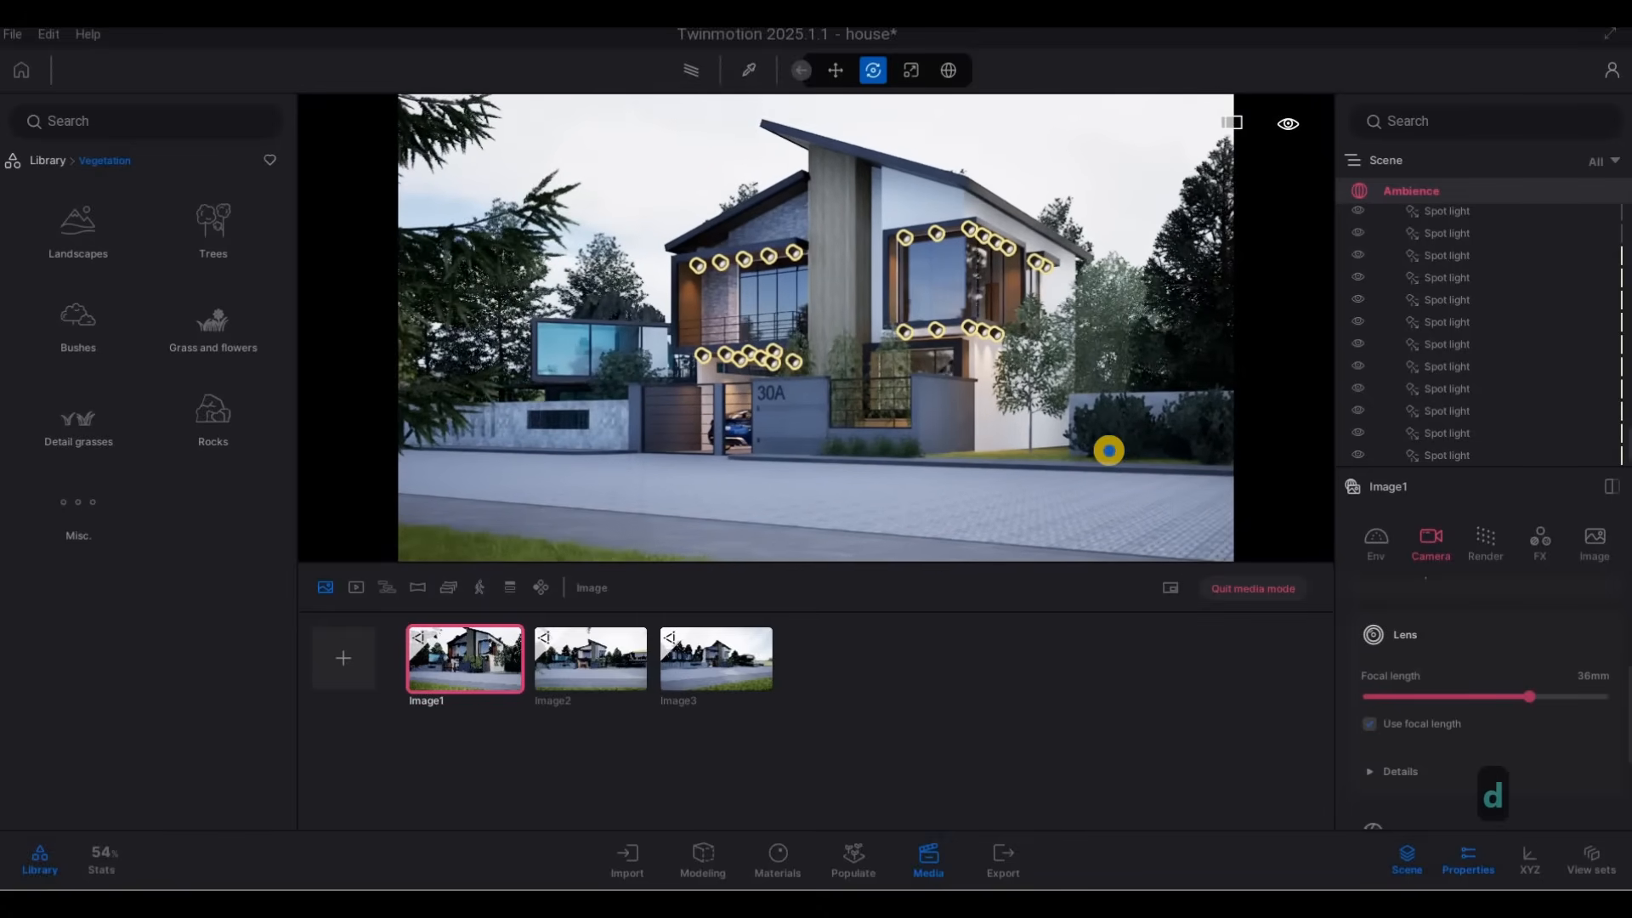
key("a")
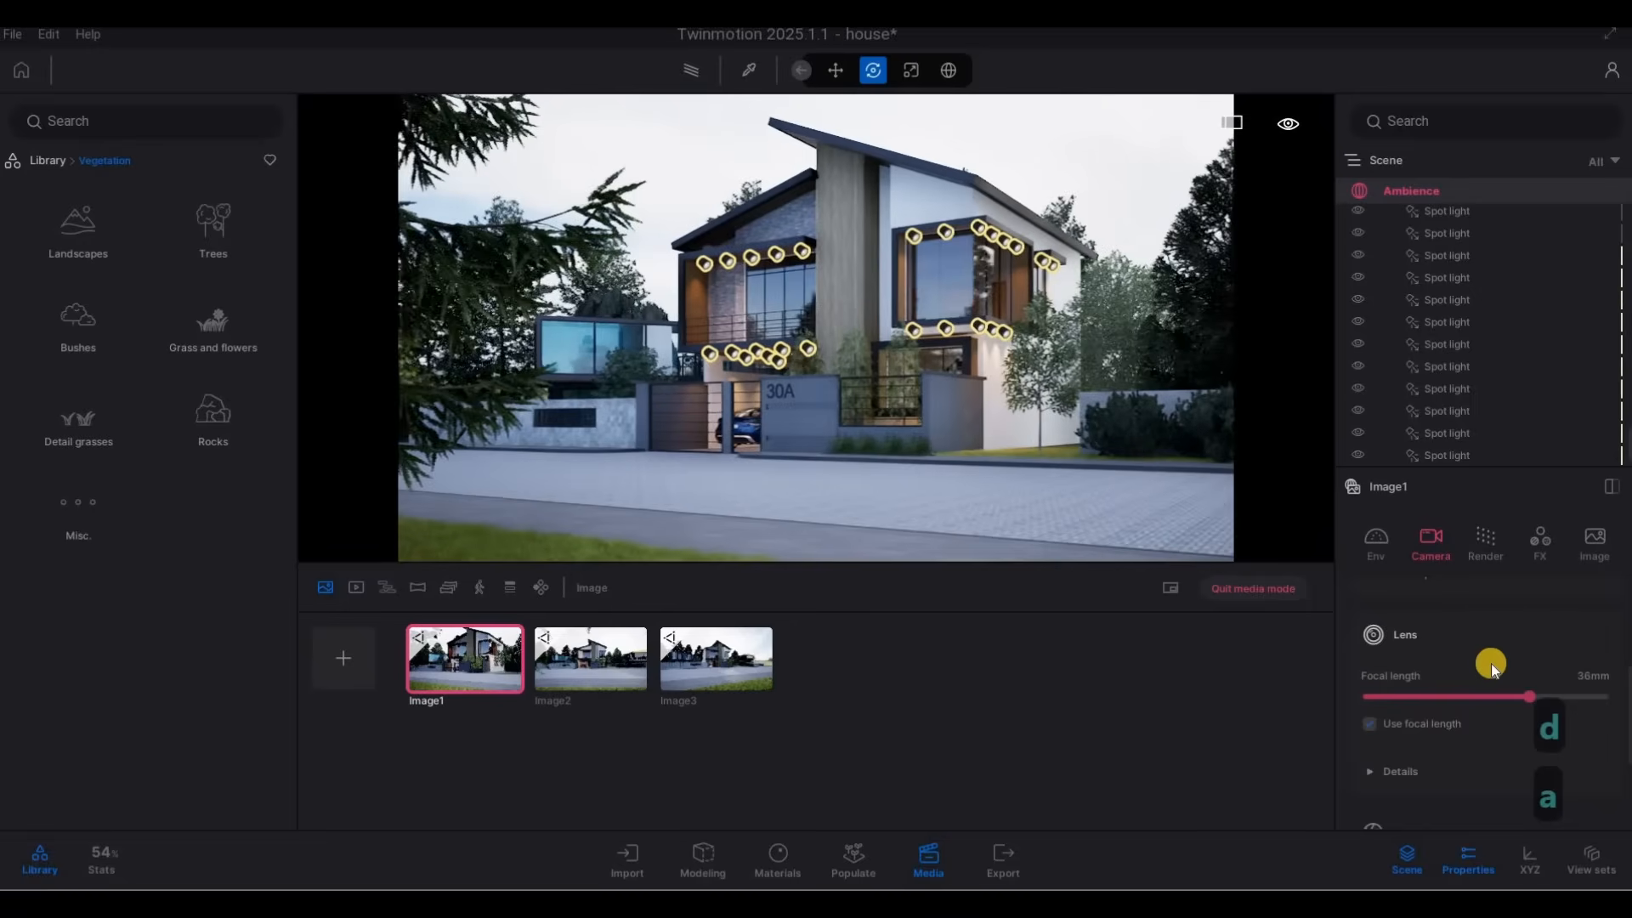
Tighten the first image's focal length to 44 mm and recompose so the full roof of house 30A fits.
left_click_drag(1537, 699, 1543, 696)
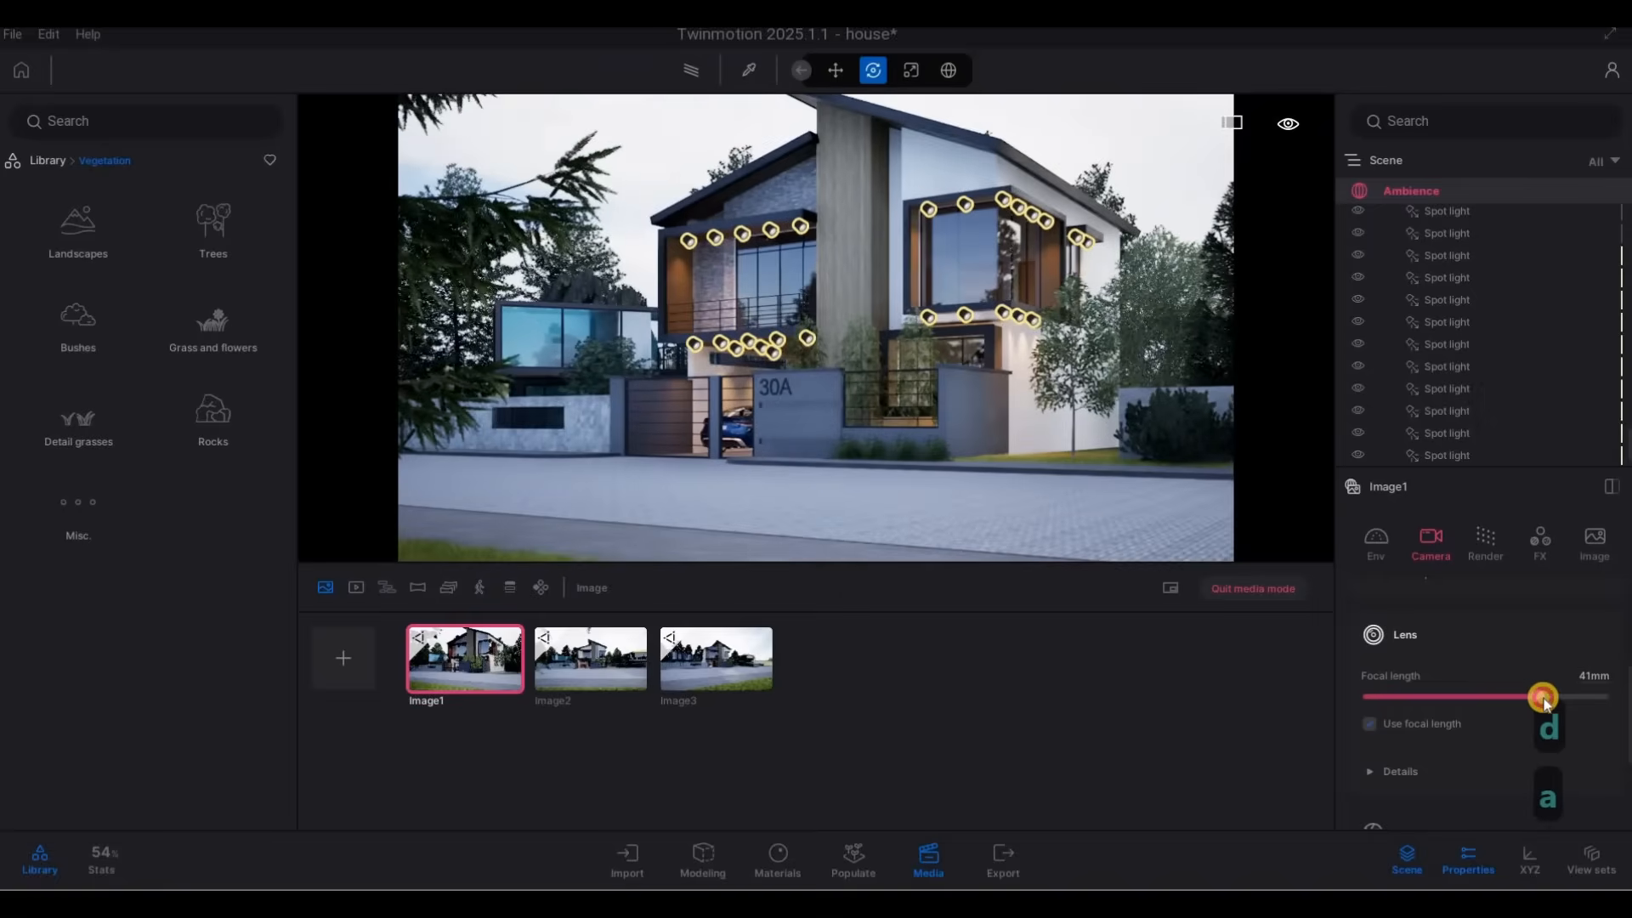
key("s")
key("s")
key("s")
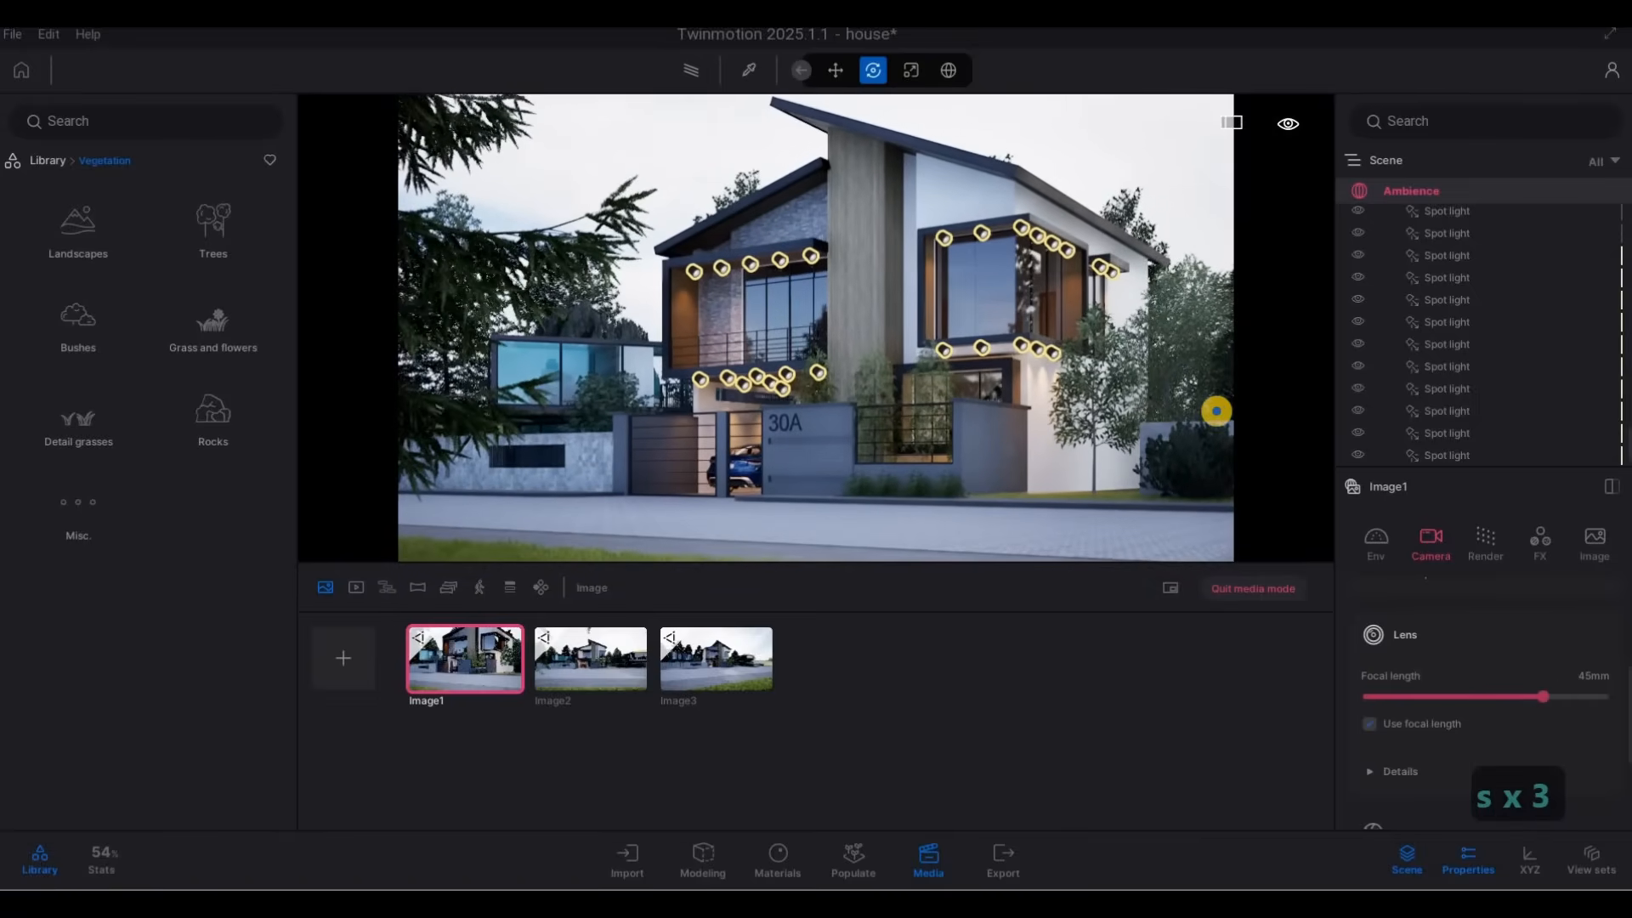
key("d")
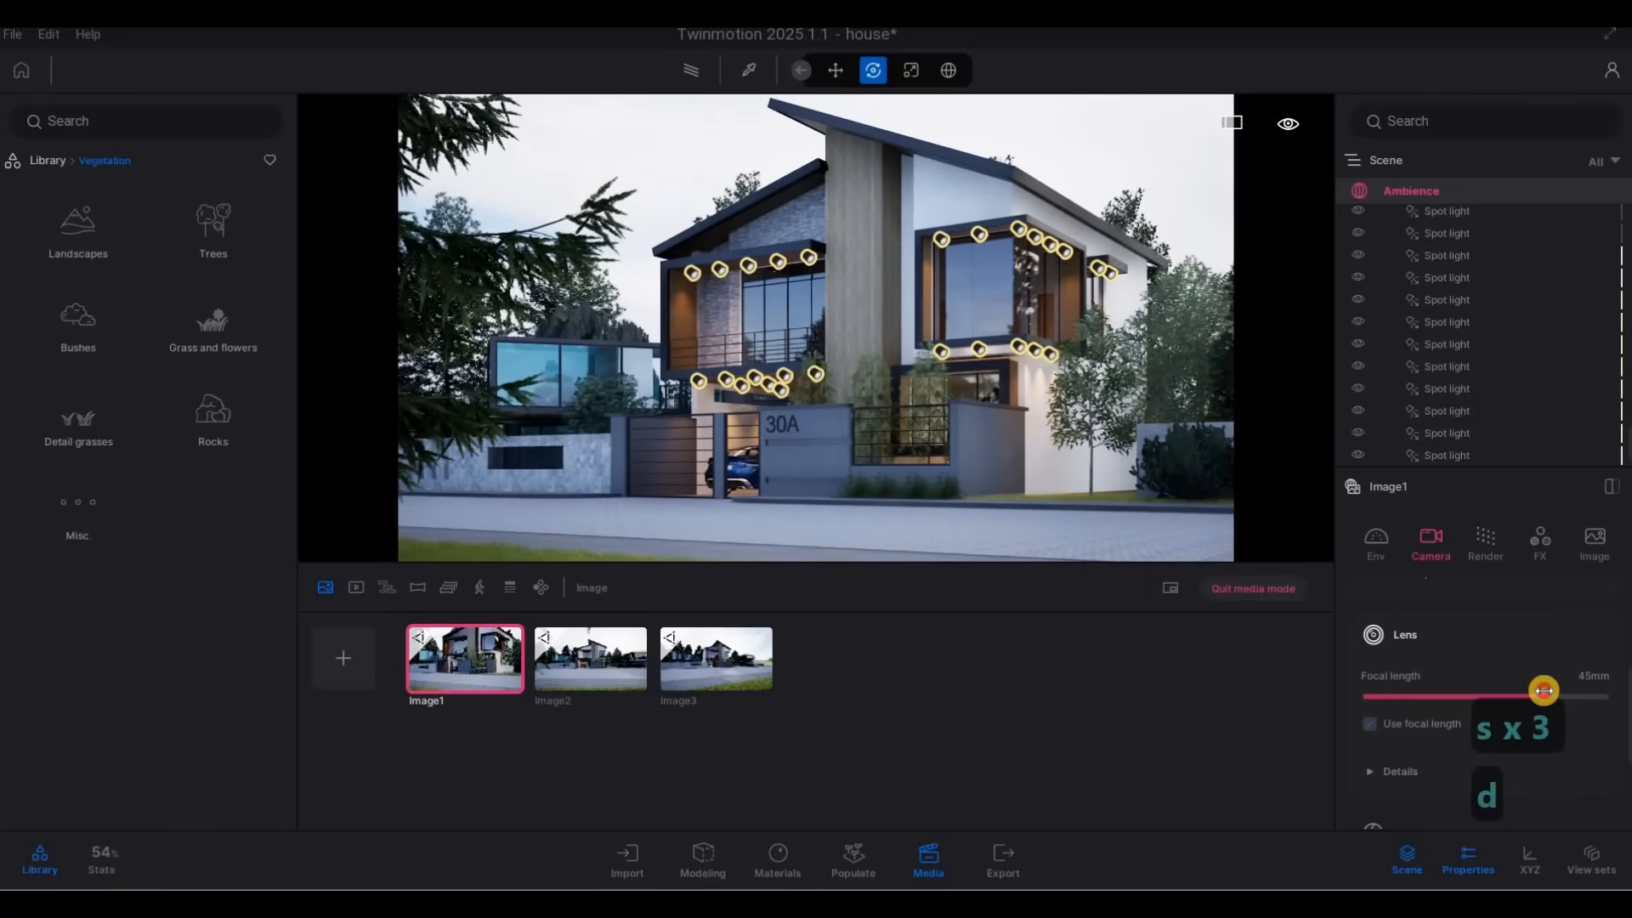
left_click_drag(1543, 693, 1545, 700)
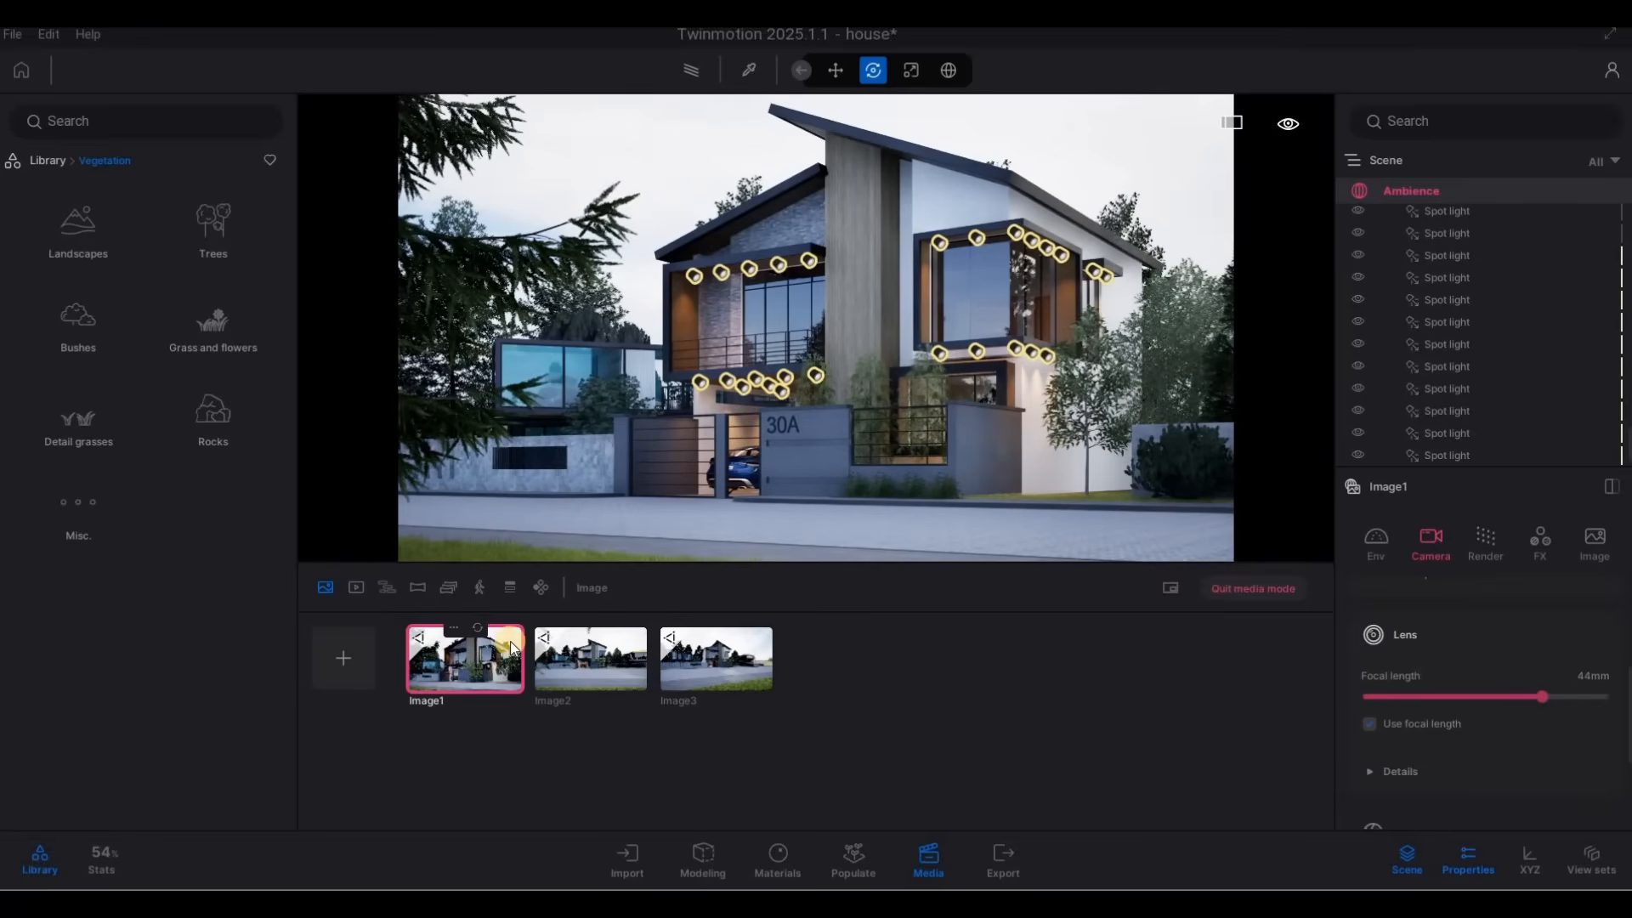
Set the second media image's focal length to 33 mm and frame the full front of house 30A clear of the larch branches.
left_click(611, 666)
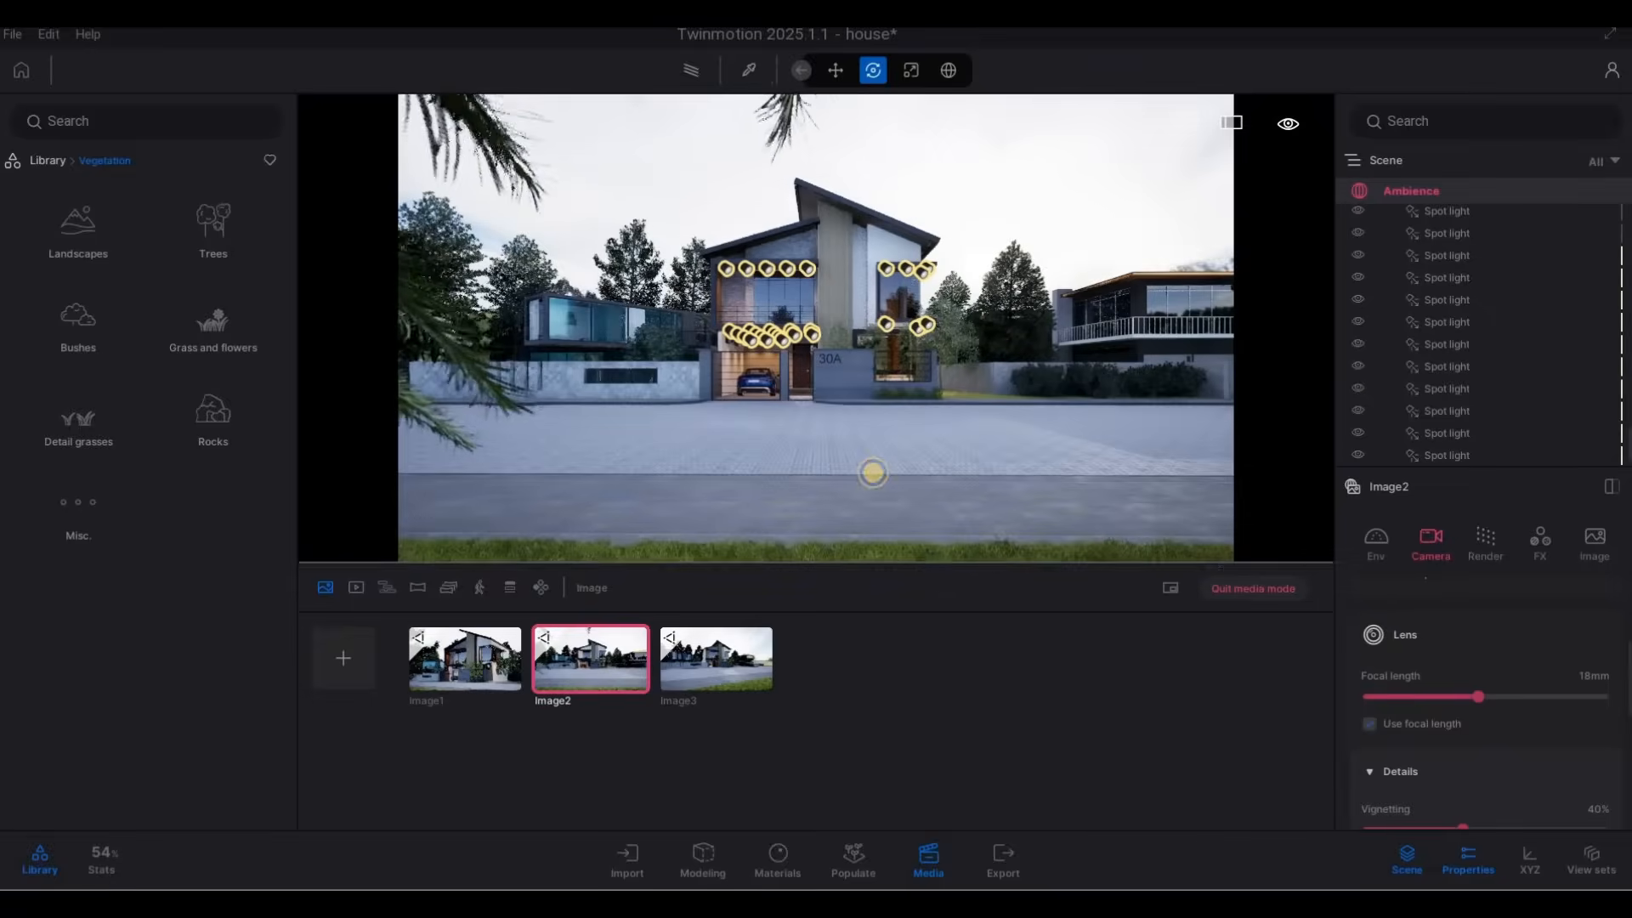
left_click_drag(1495, 696, 1524, 695)
key("s")
key("w")
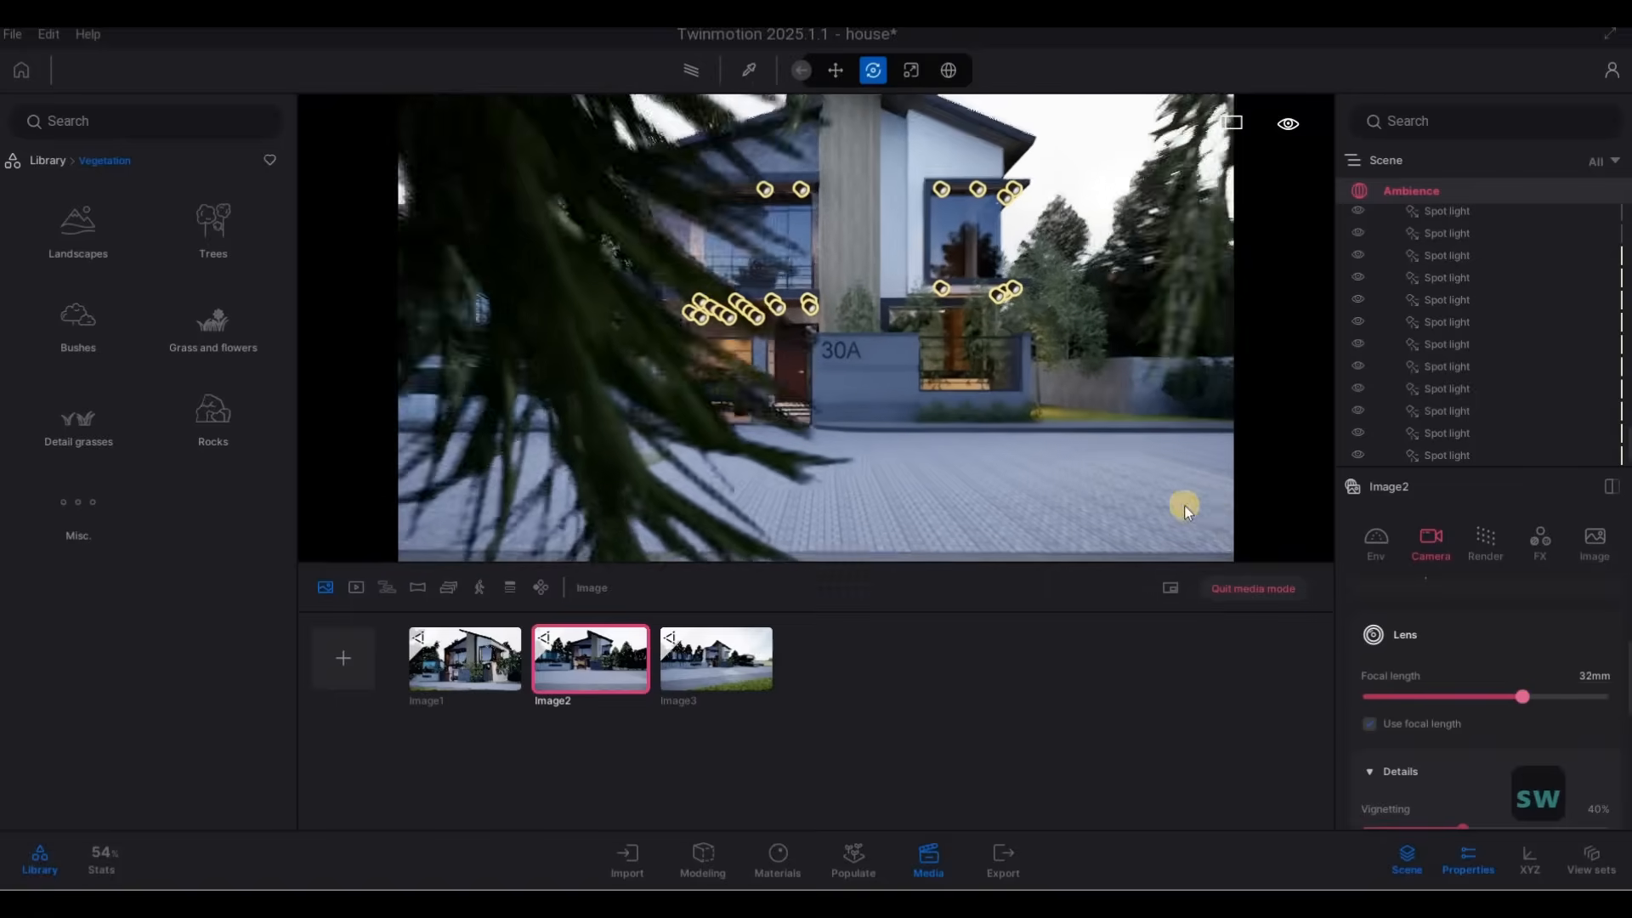
key("q")
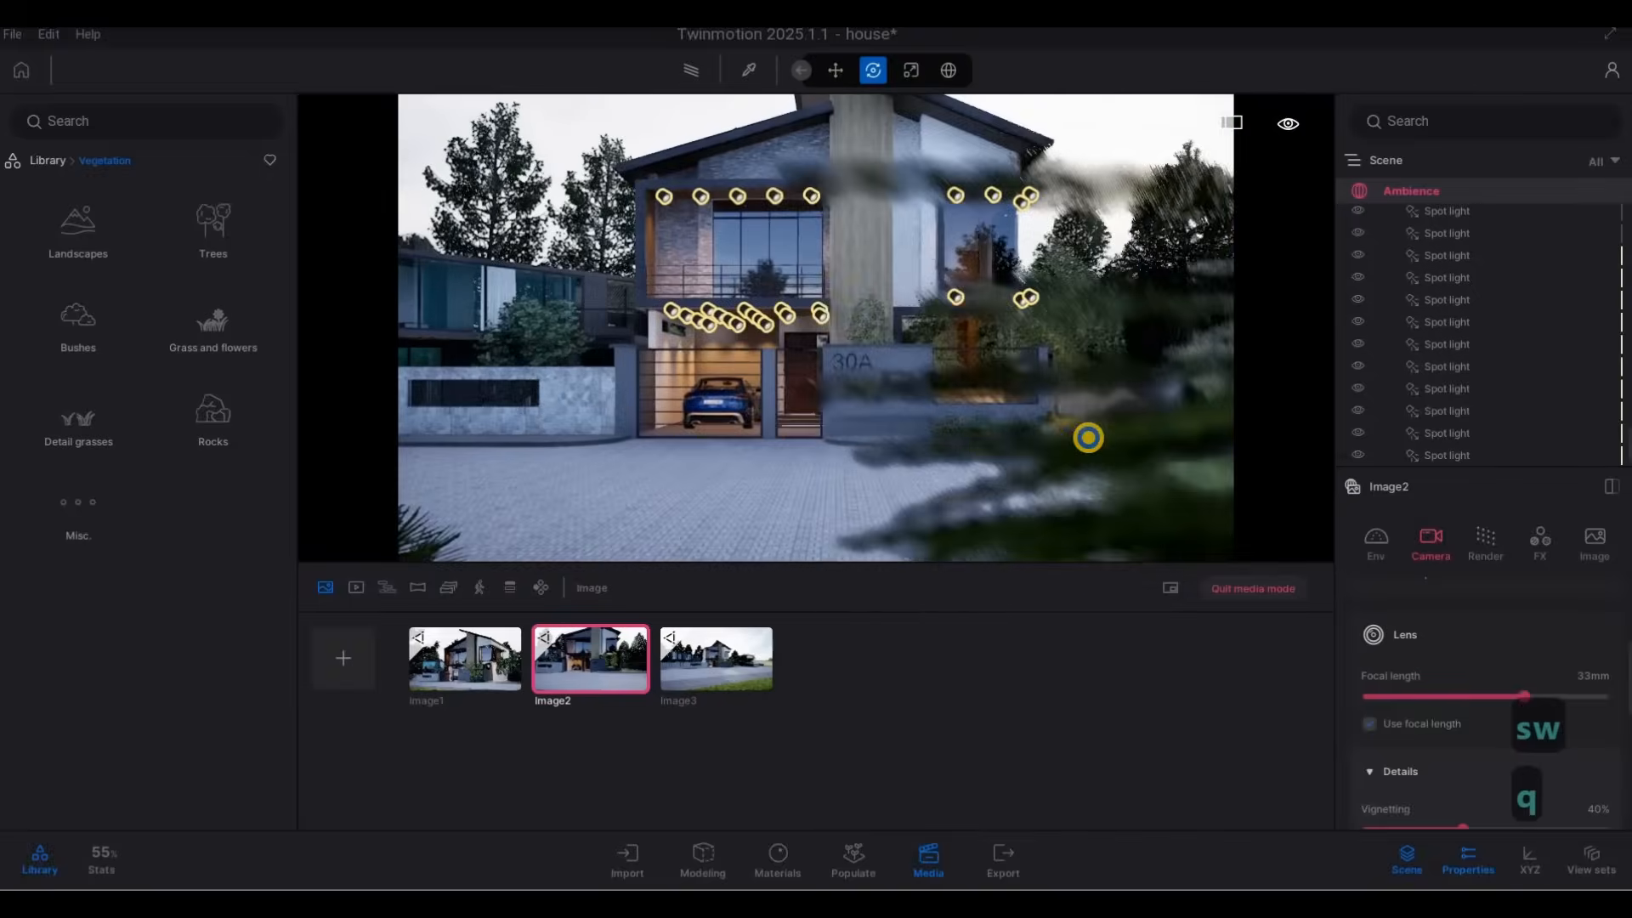
key("s")
key("w")
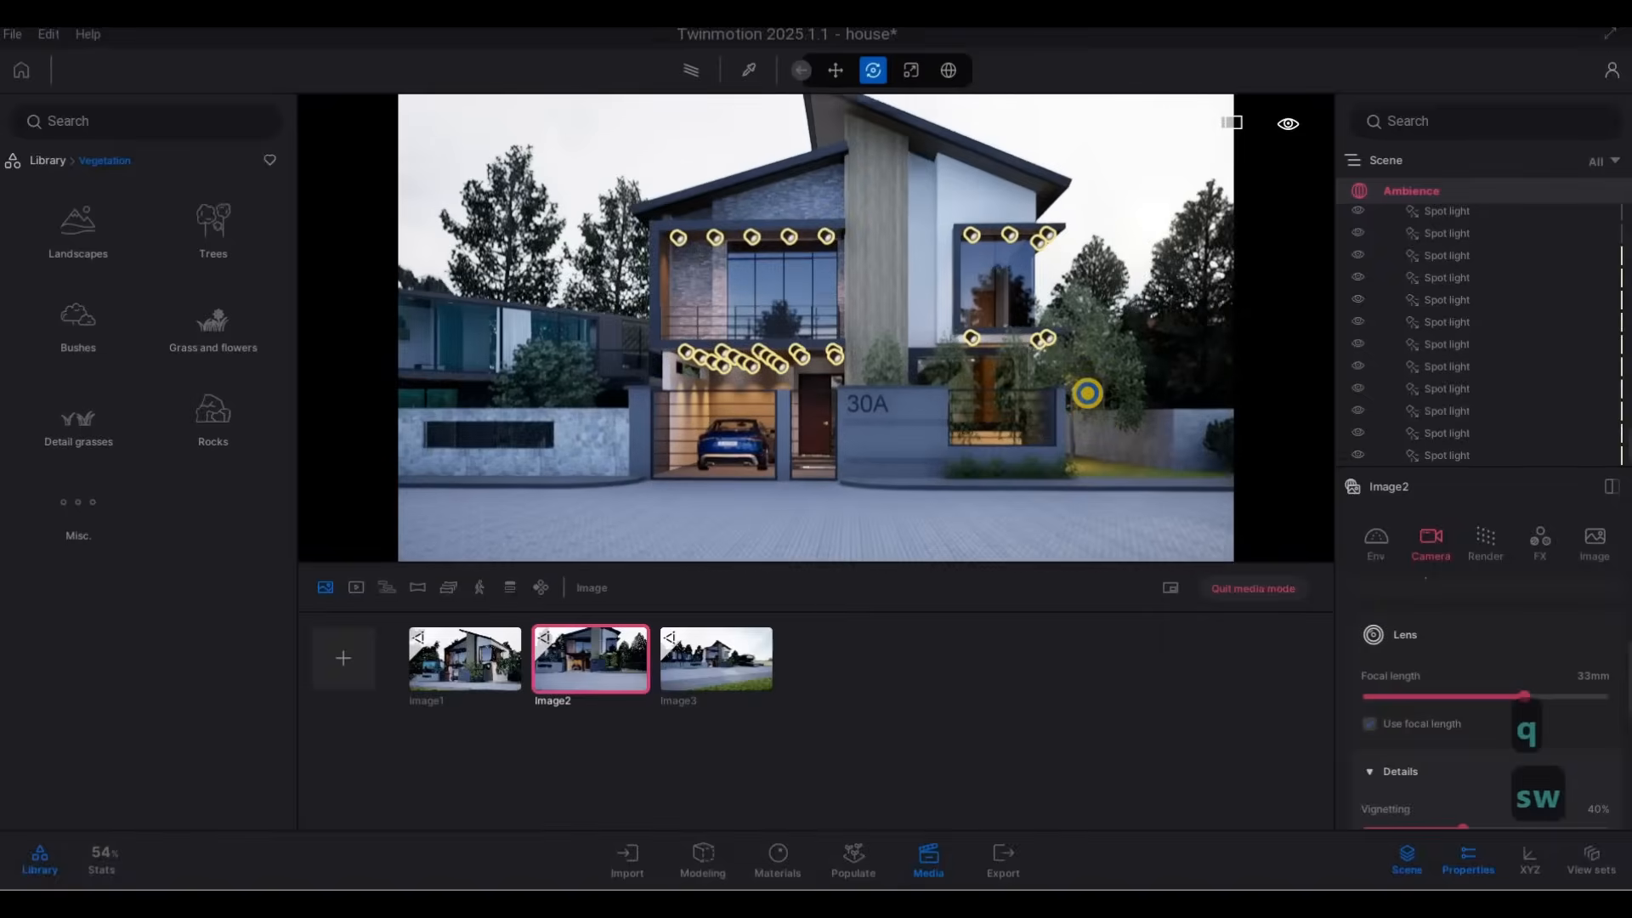
key("s")
key("w")
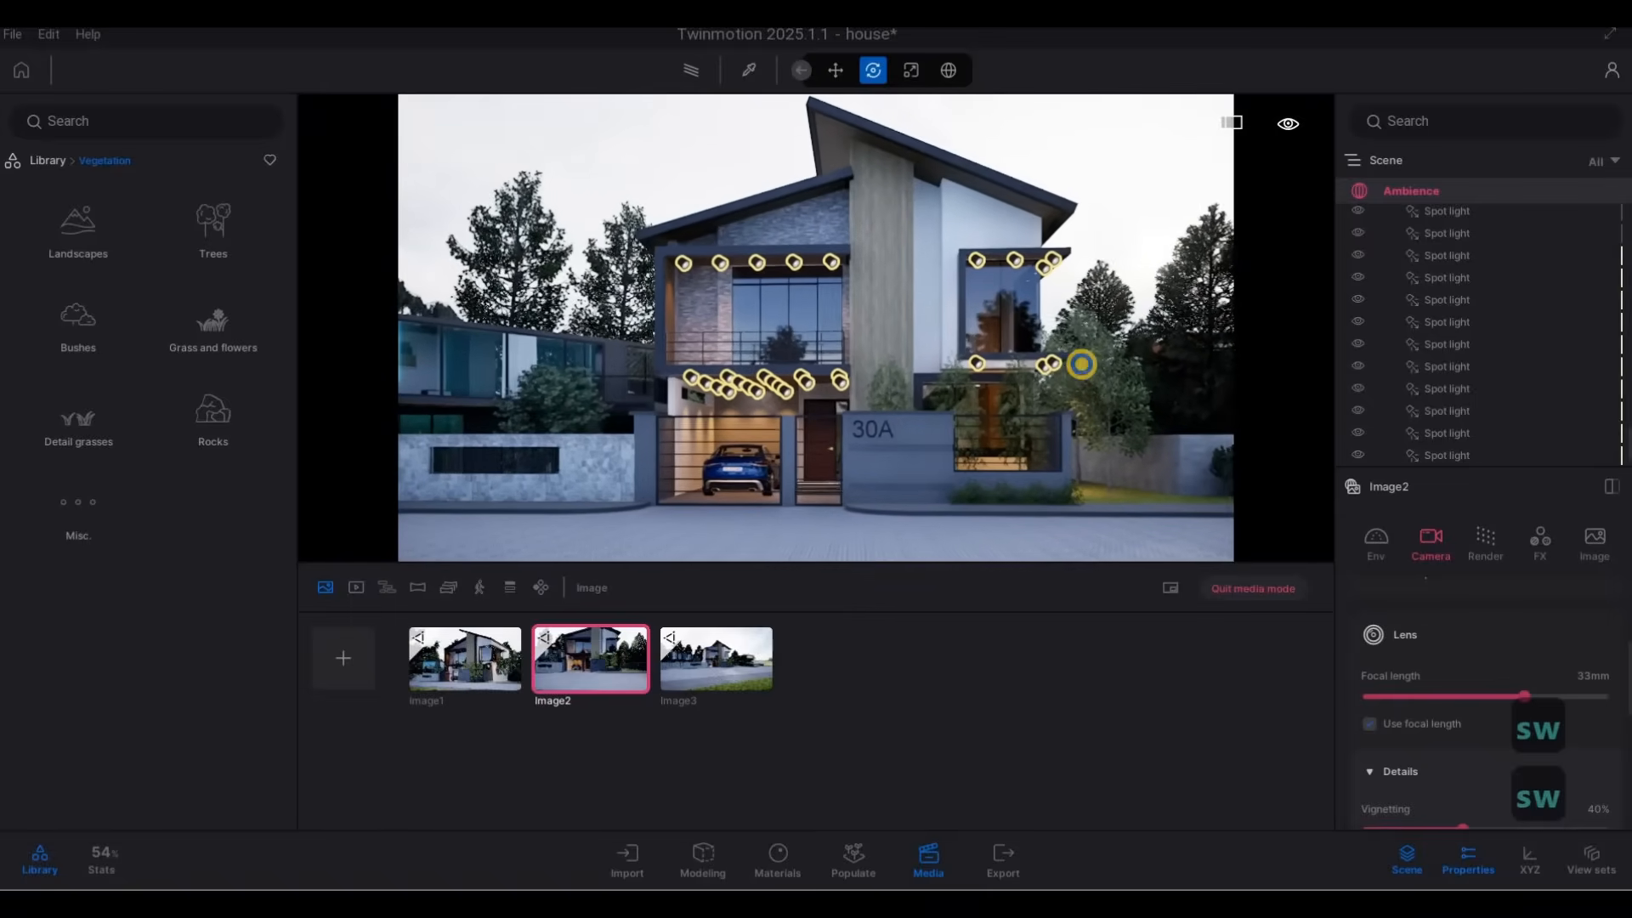
key("s")
key("w")
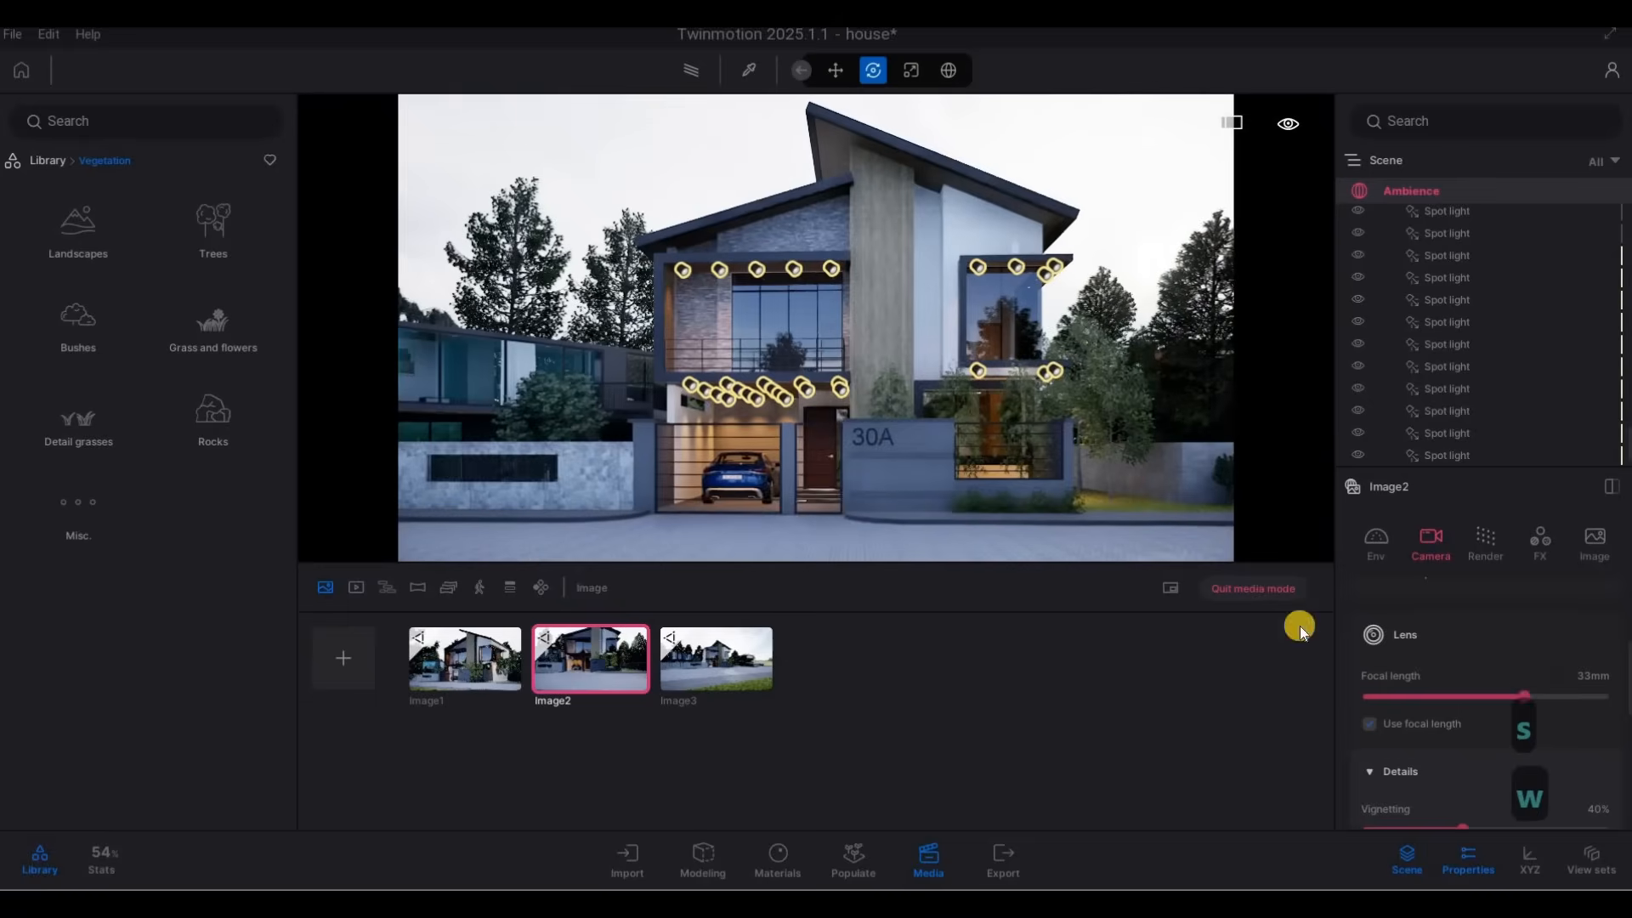
Reframe the second media image so the full front and roof of house 30A fit at 33 mm, and update its saved view.
left_click_drag(1524, 697, 1524, 697)
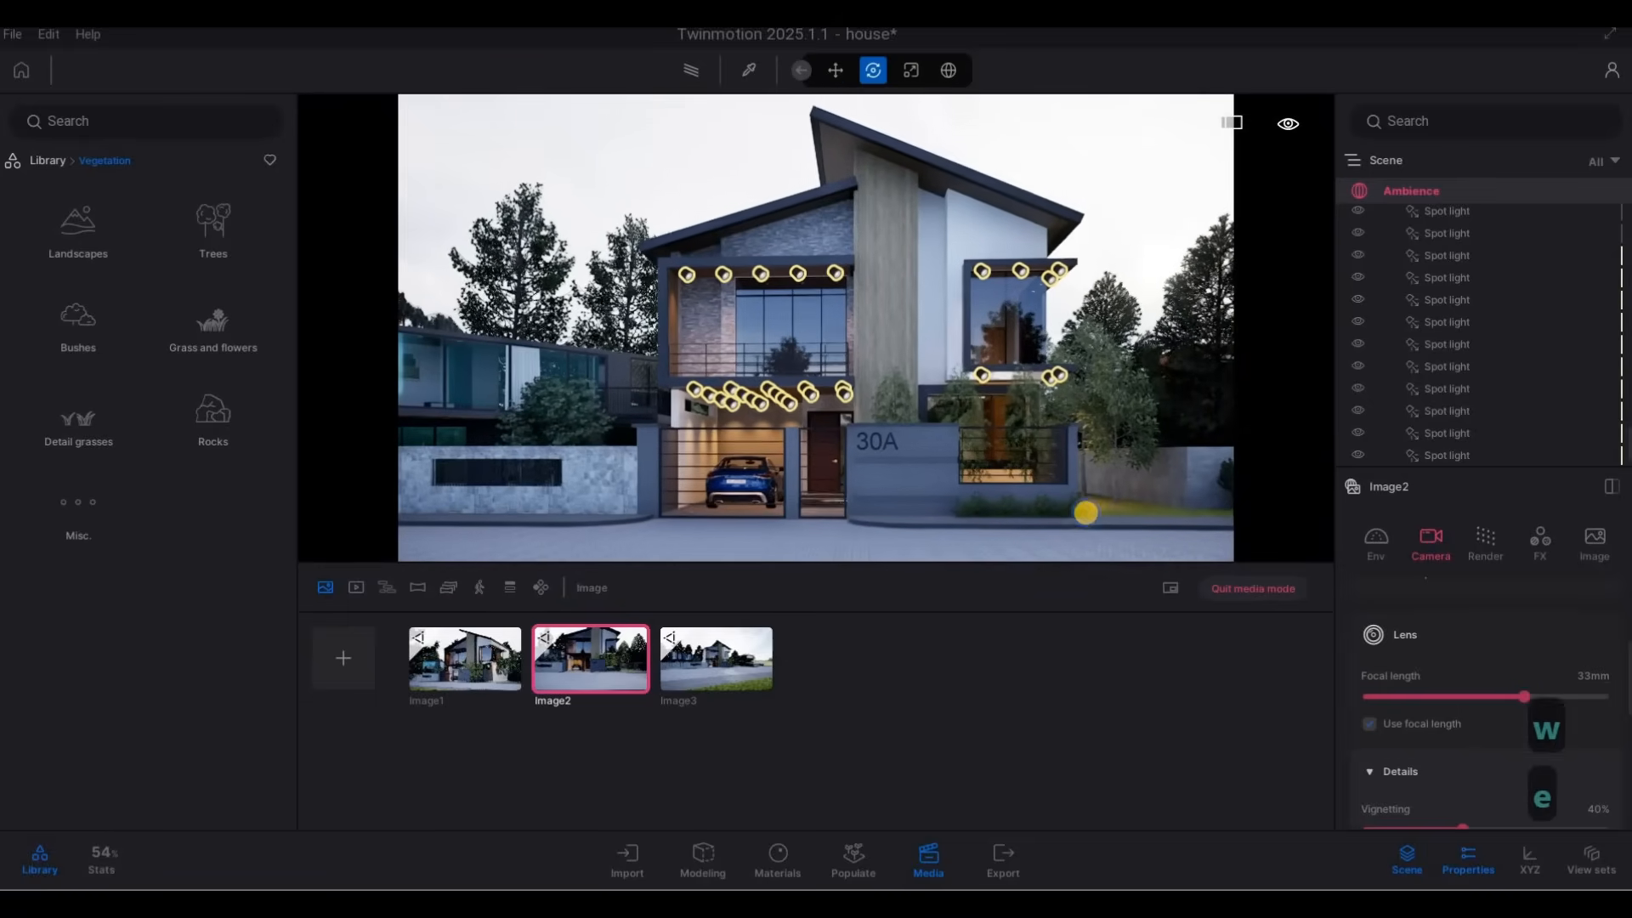
key("e")
key("e")
key("e")
key("q")
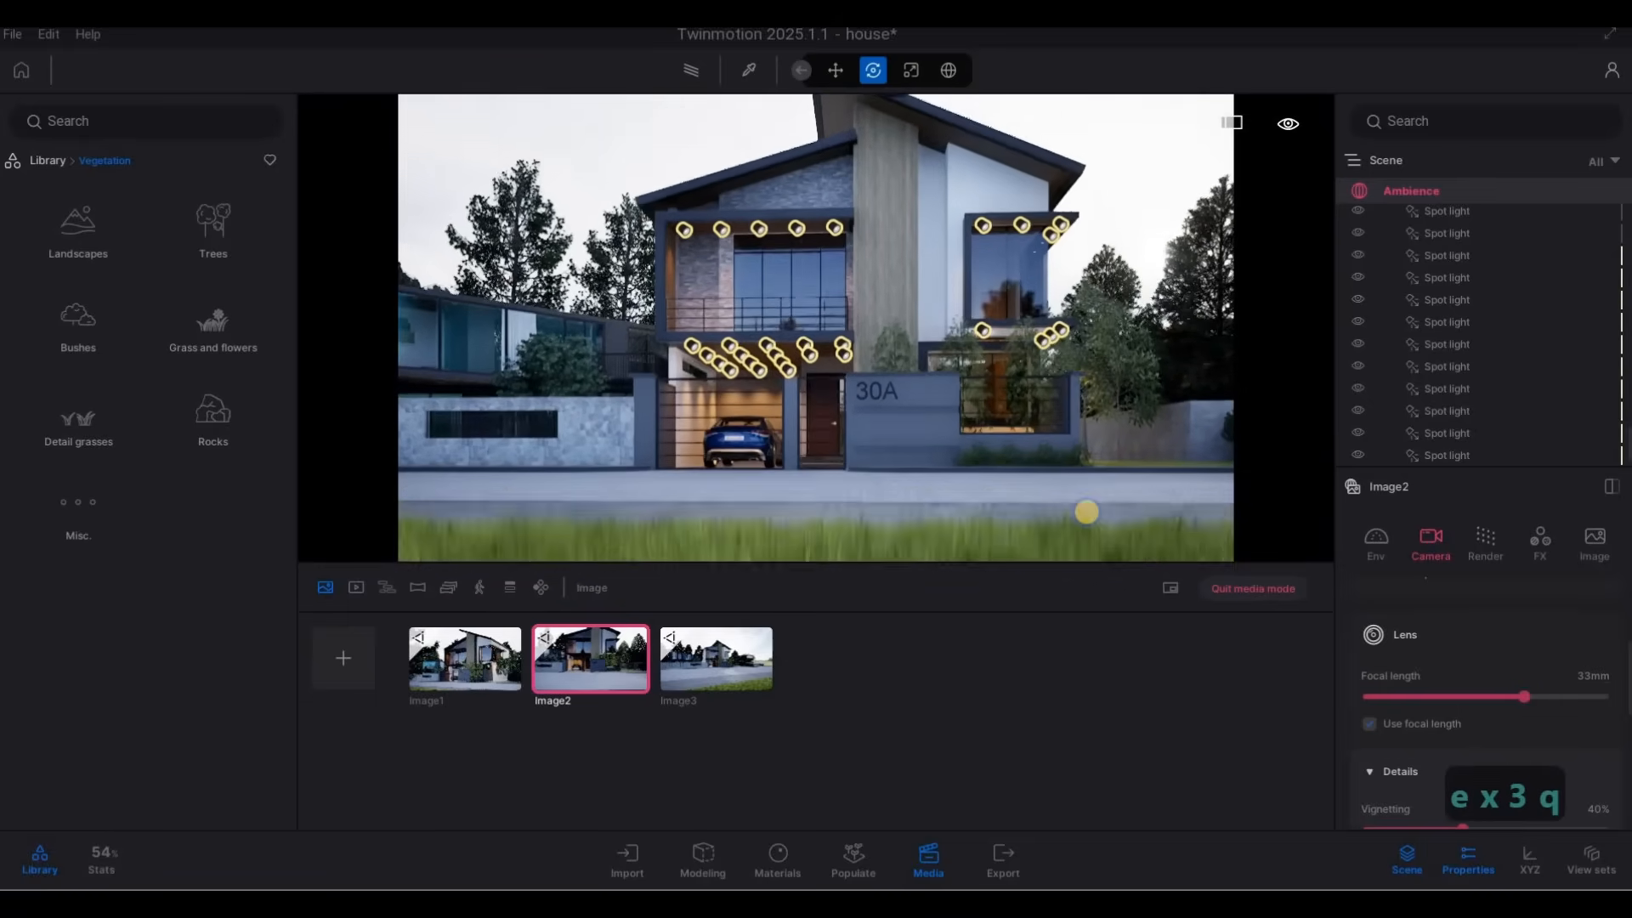
key("q")
key("q")
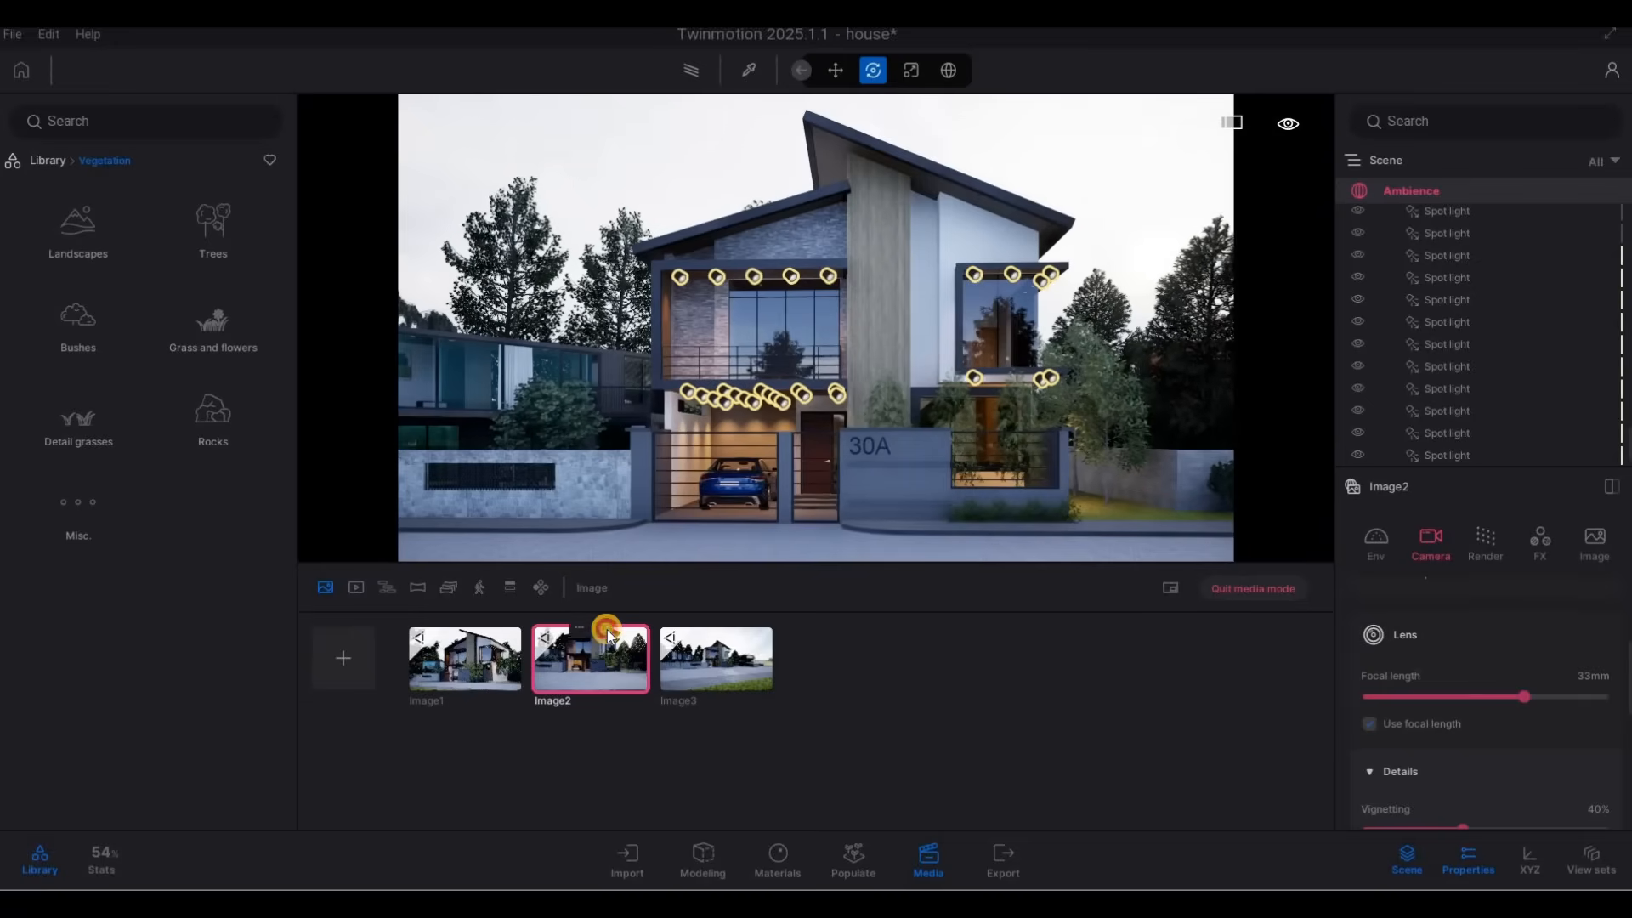
Set the third media image's focal length to 26 mm and reframe house 30A with larch branches beside the neighbouring house.
left_click(742, 692)
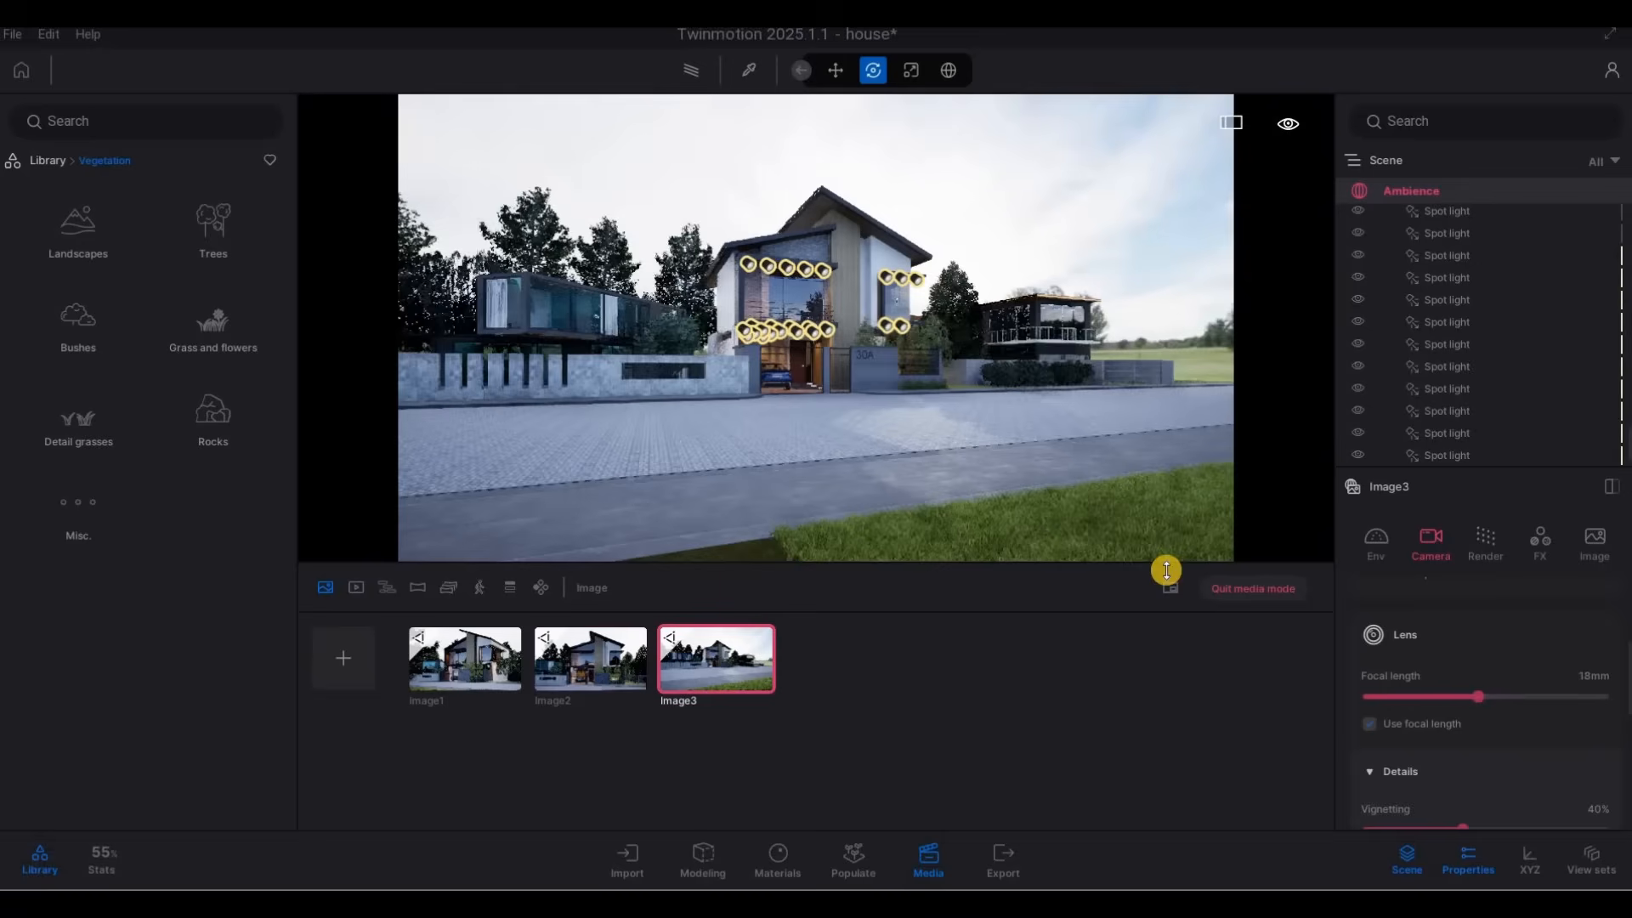
left_click_drag(1478, 696, 1506, 696)
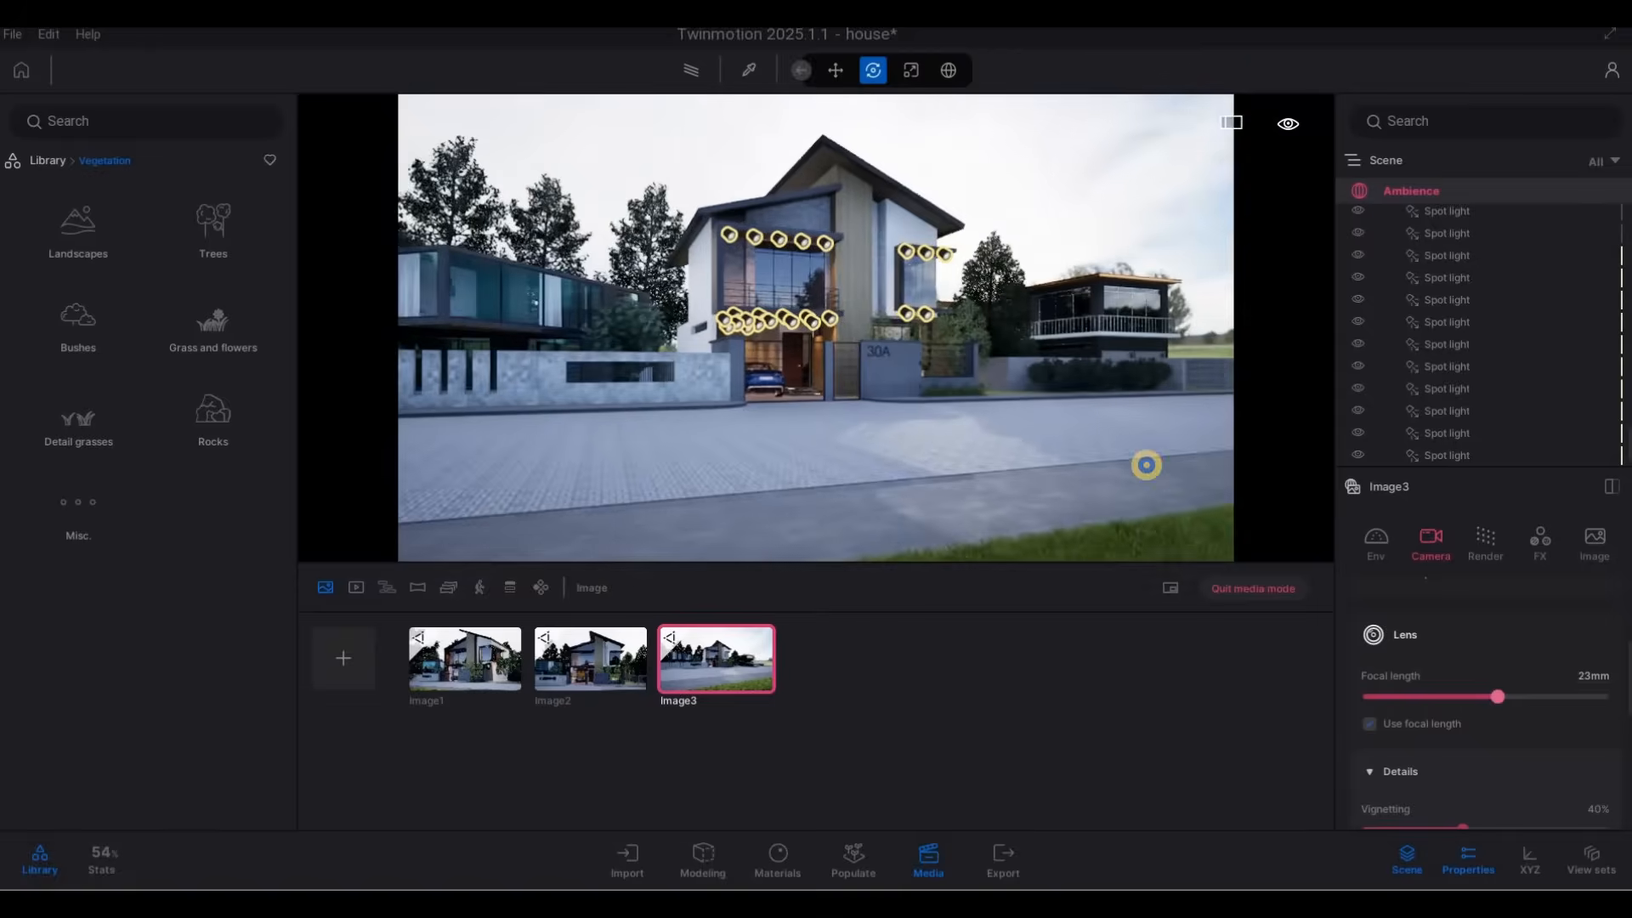
key("s")
key("s")
key("s")
key("q")
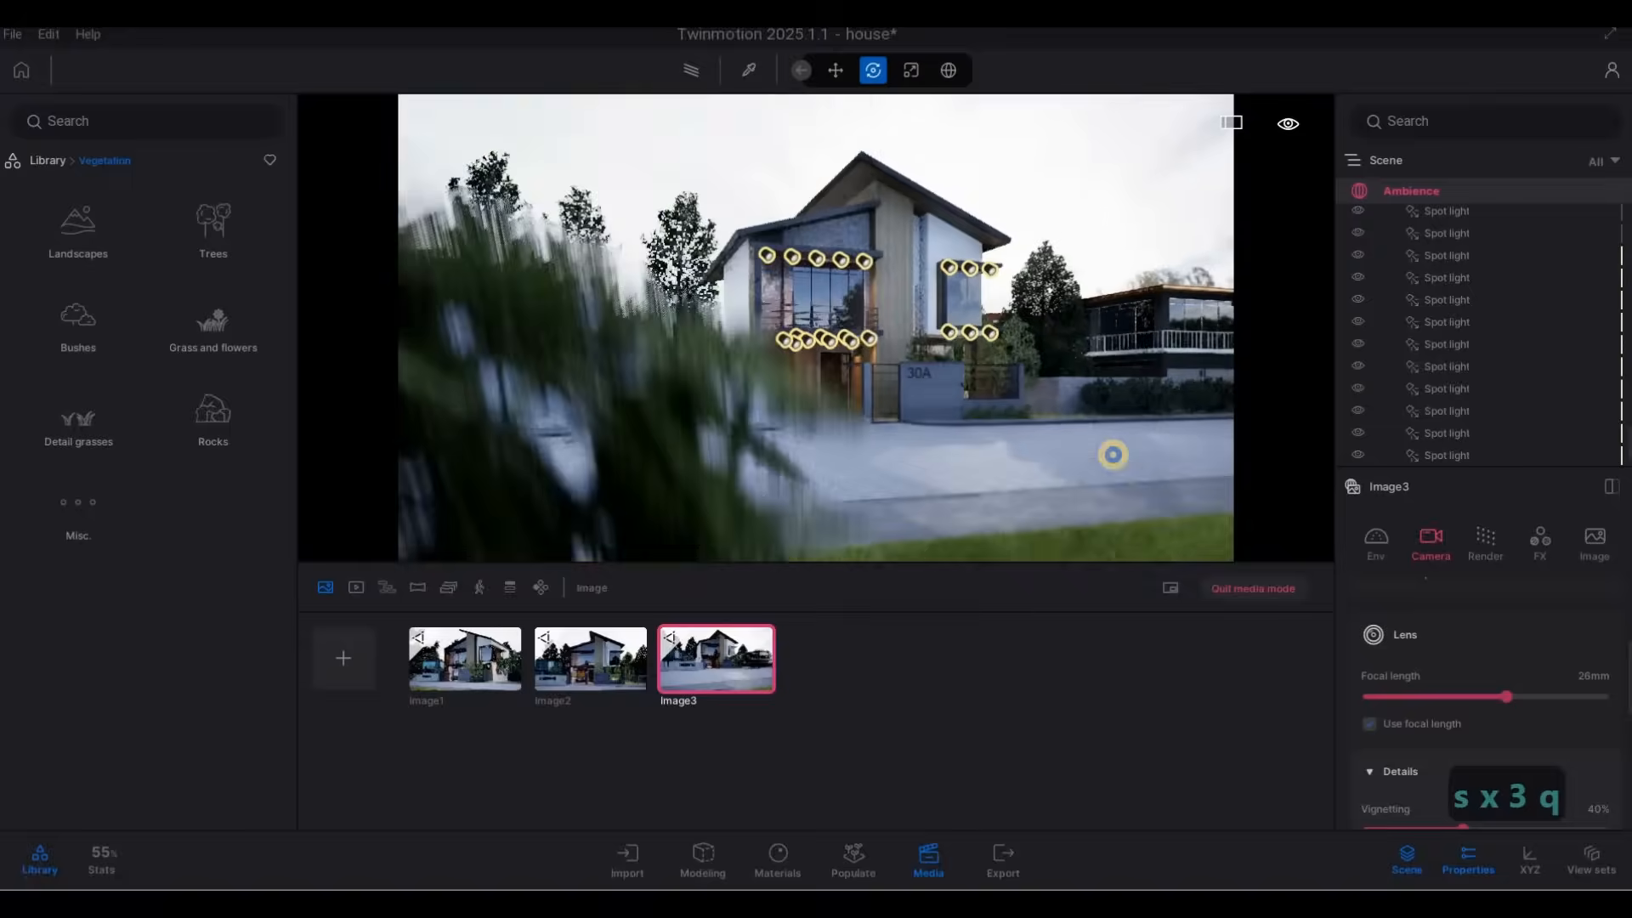
key("w")
key("e")
key("d")
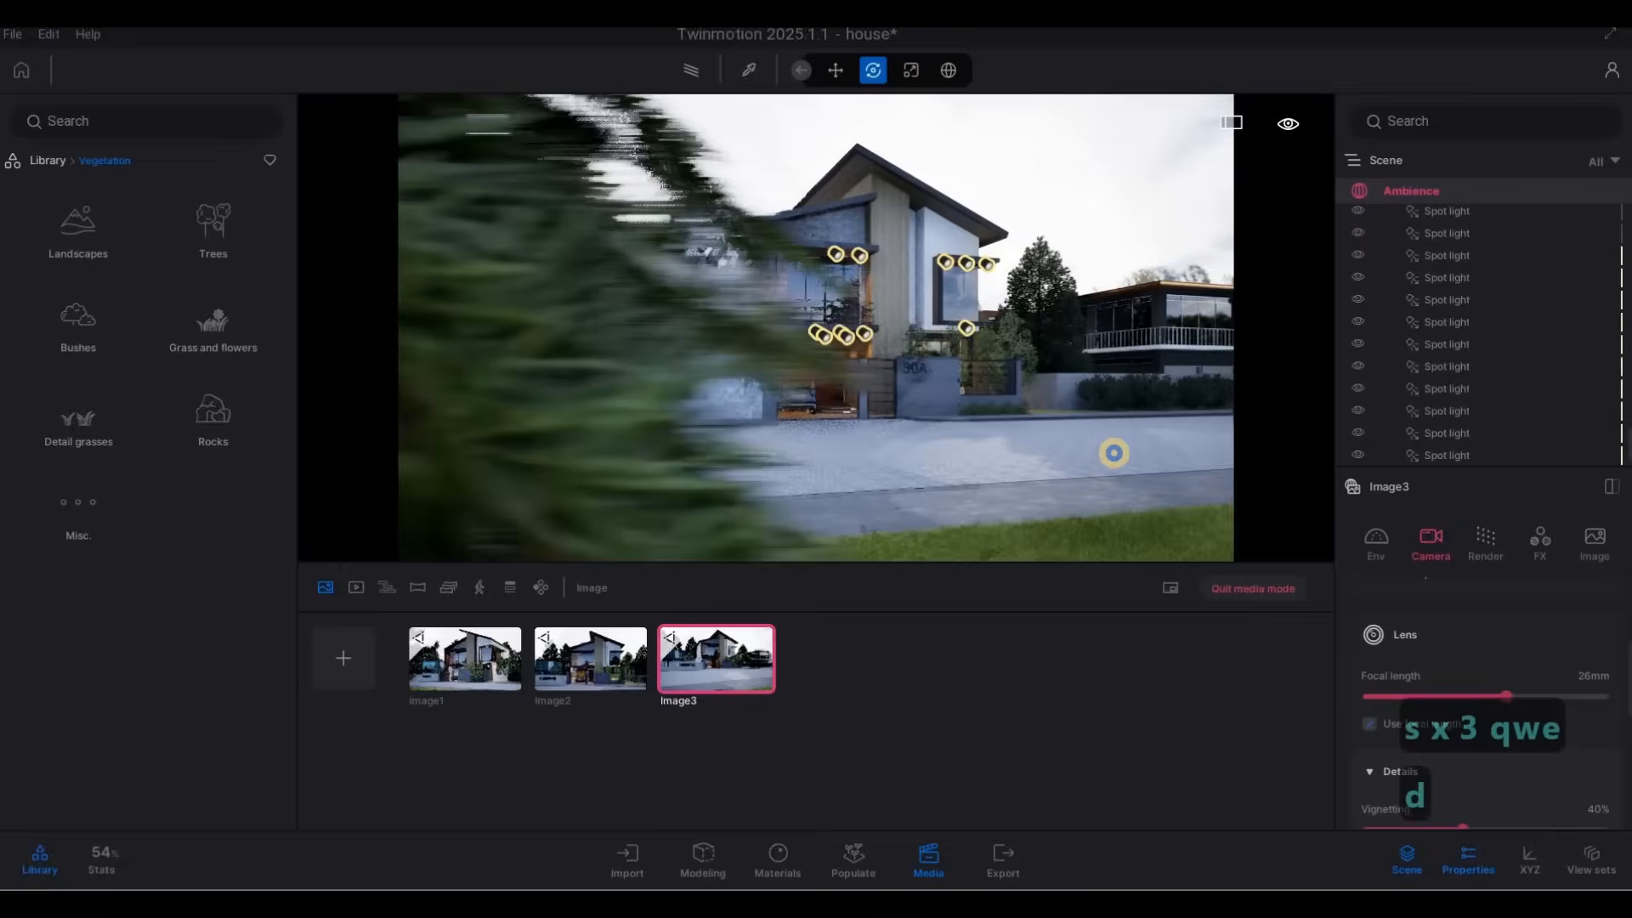
key("a")
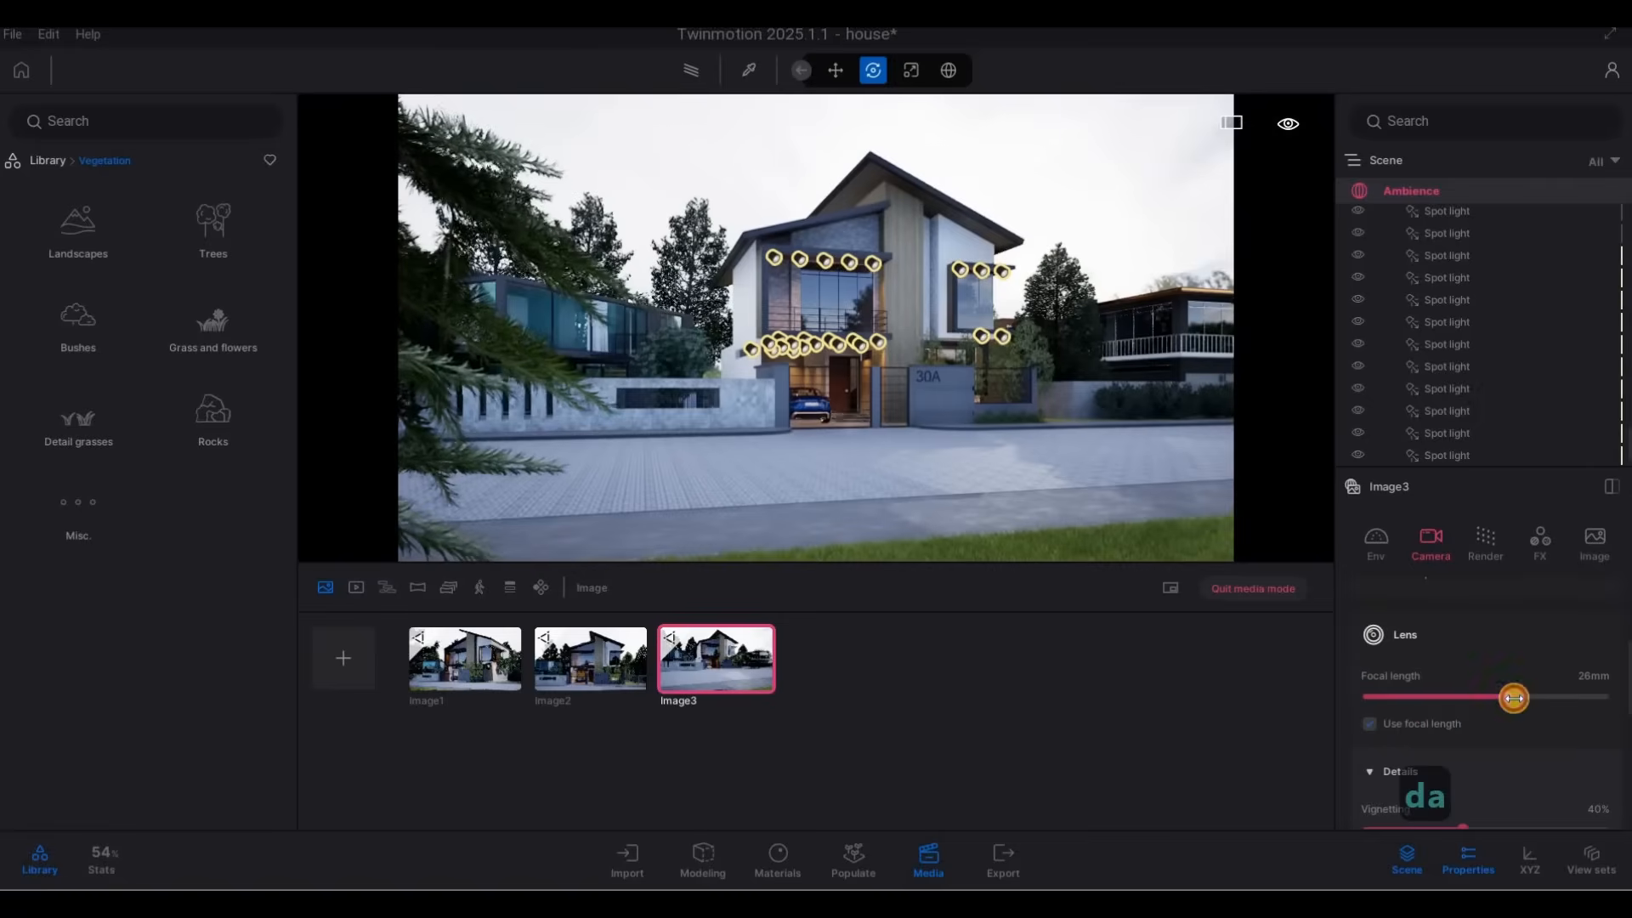
Tighten the third image's focal length to 38 mm, tilt the view to fit the full roof, and update the saved image.
left_click_drag(1517, 698, 1520, 697)
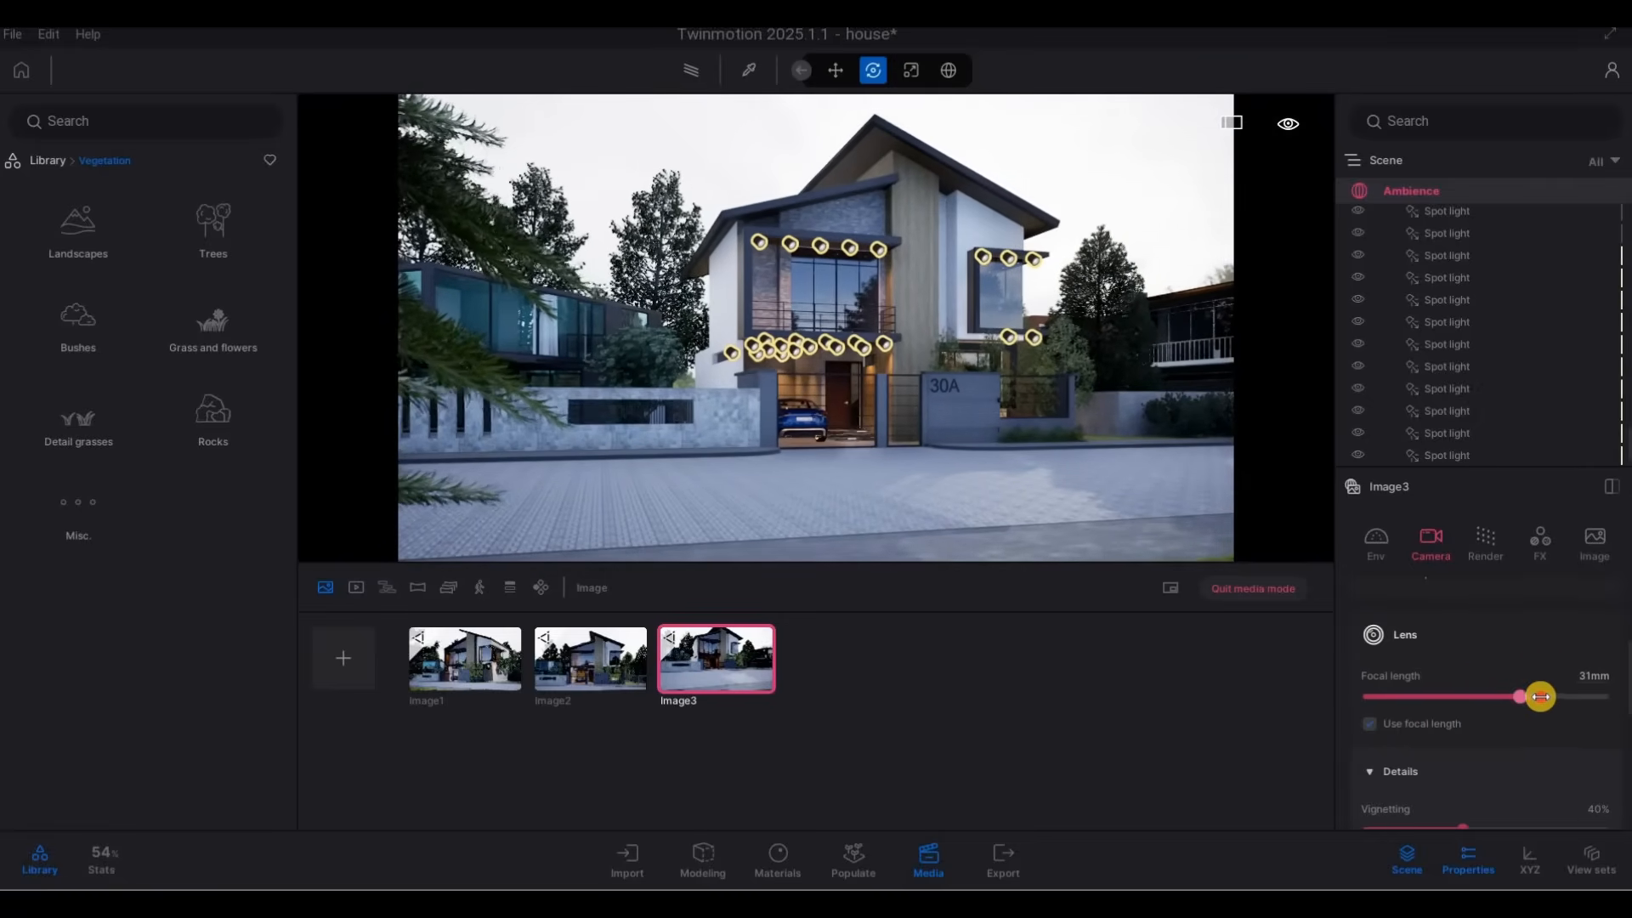
left_click_drag(1540, 697, 1554, 697)
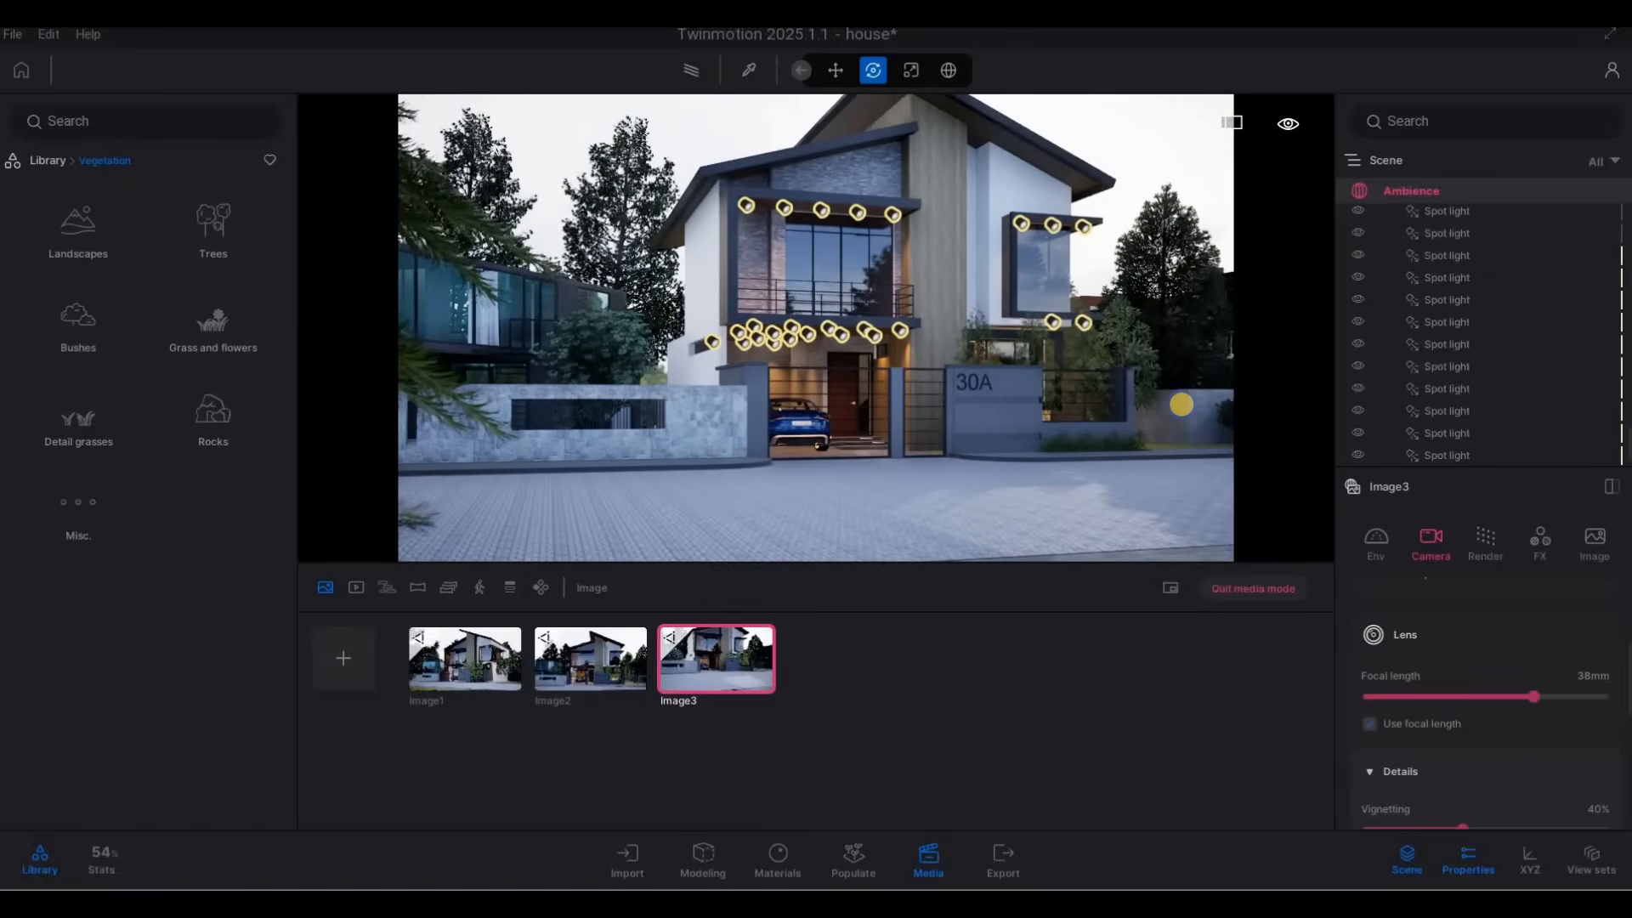
right_click_drag(1181, 404, 1195, 373)
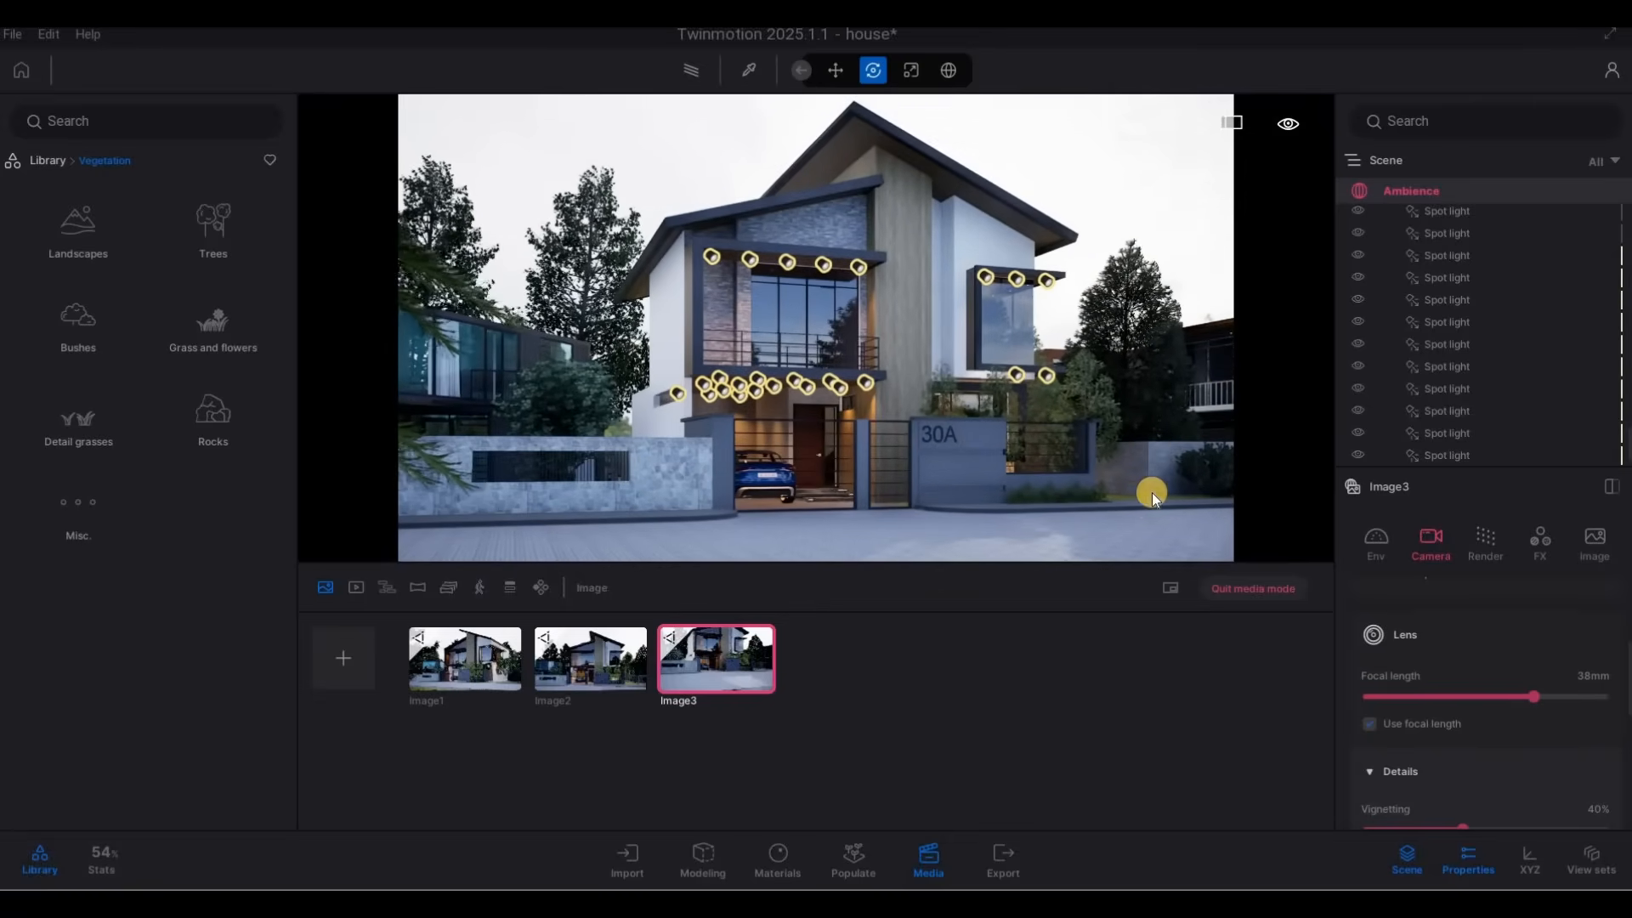
left_click(729, 630)
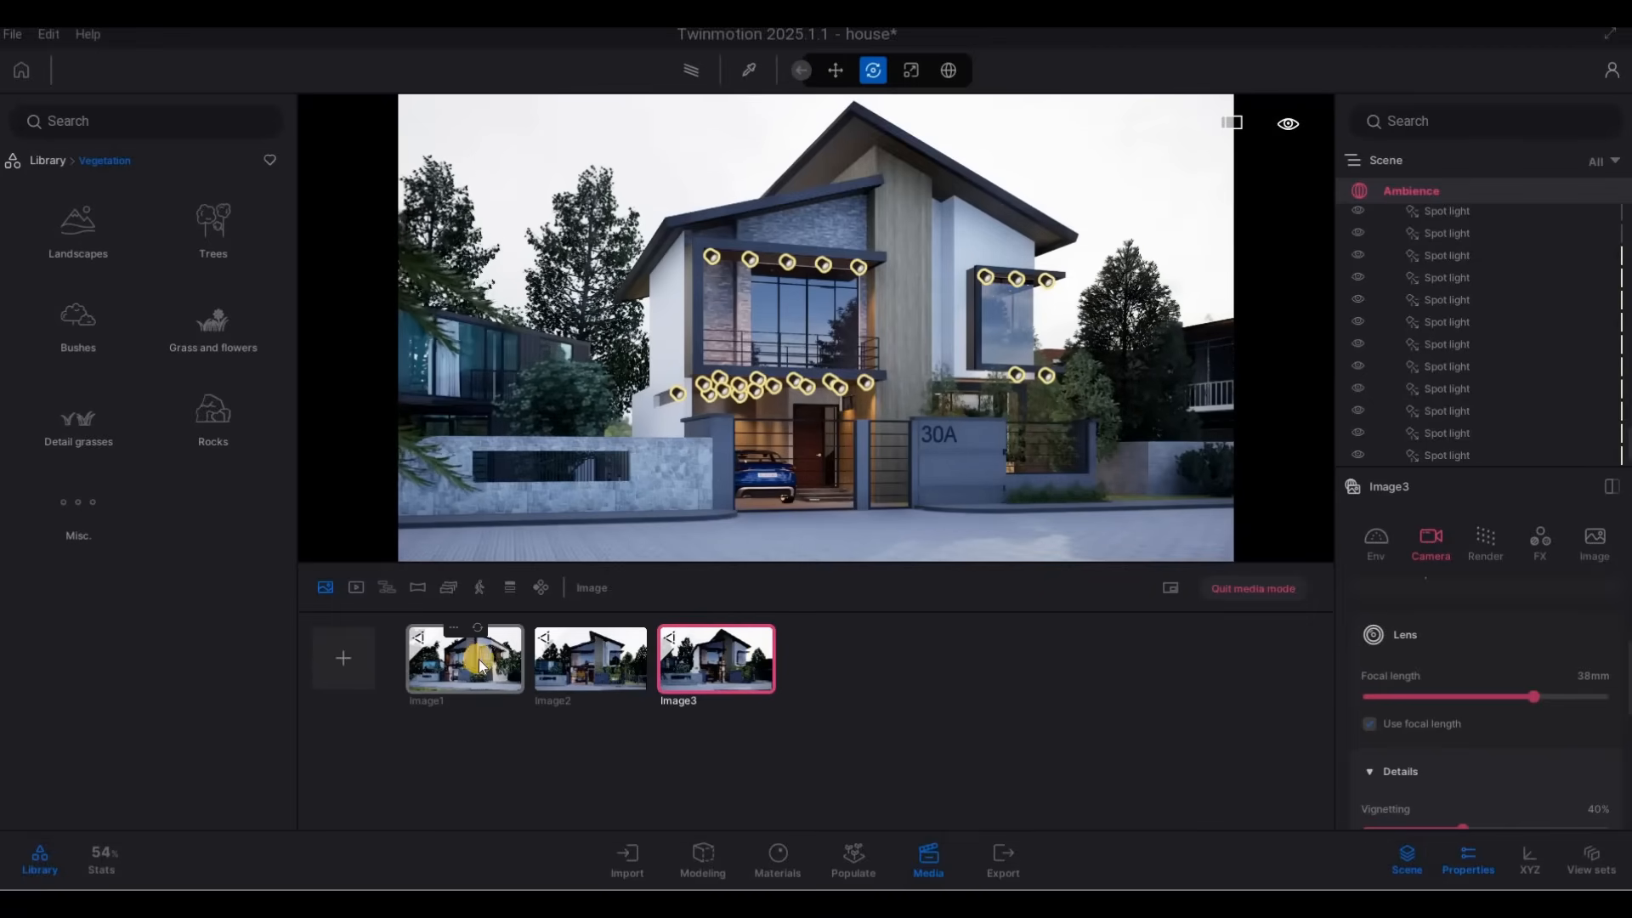
Compare the saved framing of the first and third media images.
left_click(478, 663)
left_click(712, 676)
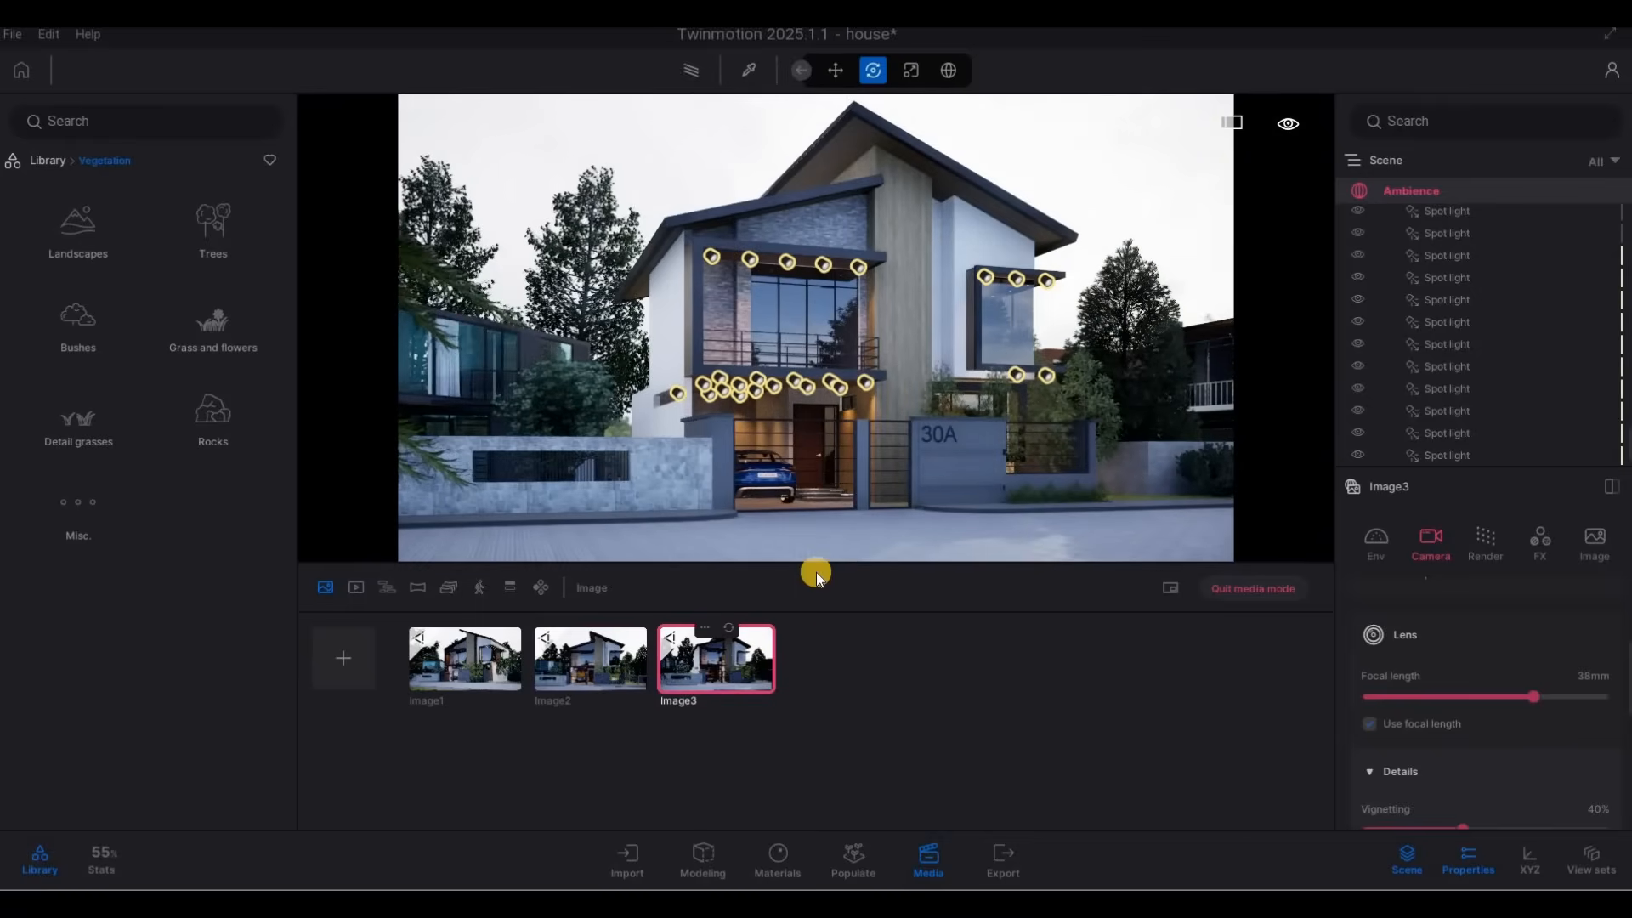
left_click(493, 658)
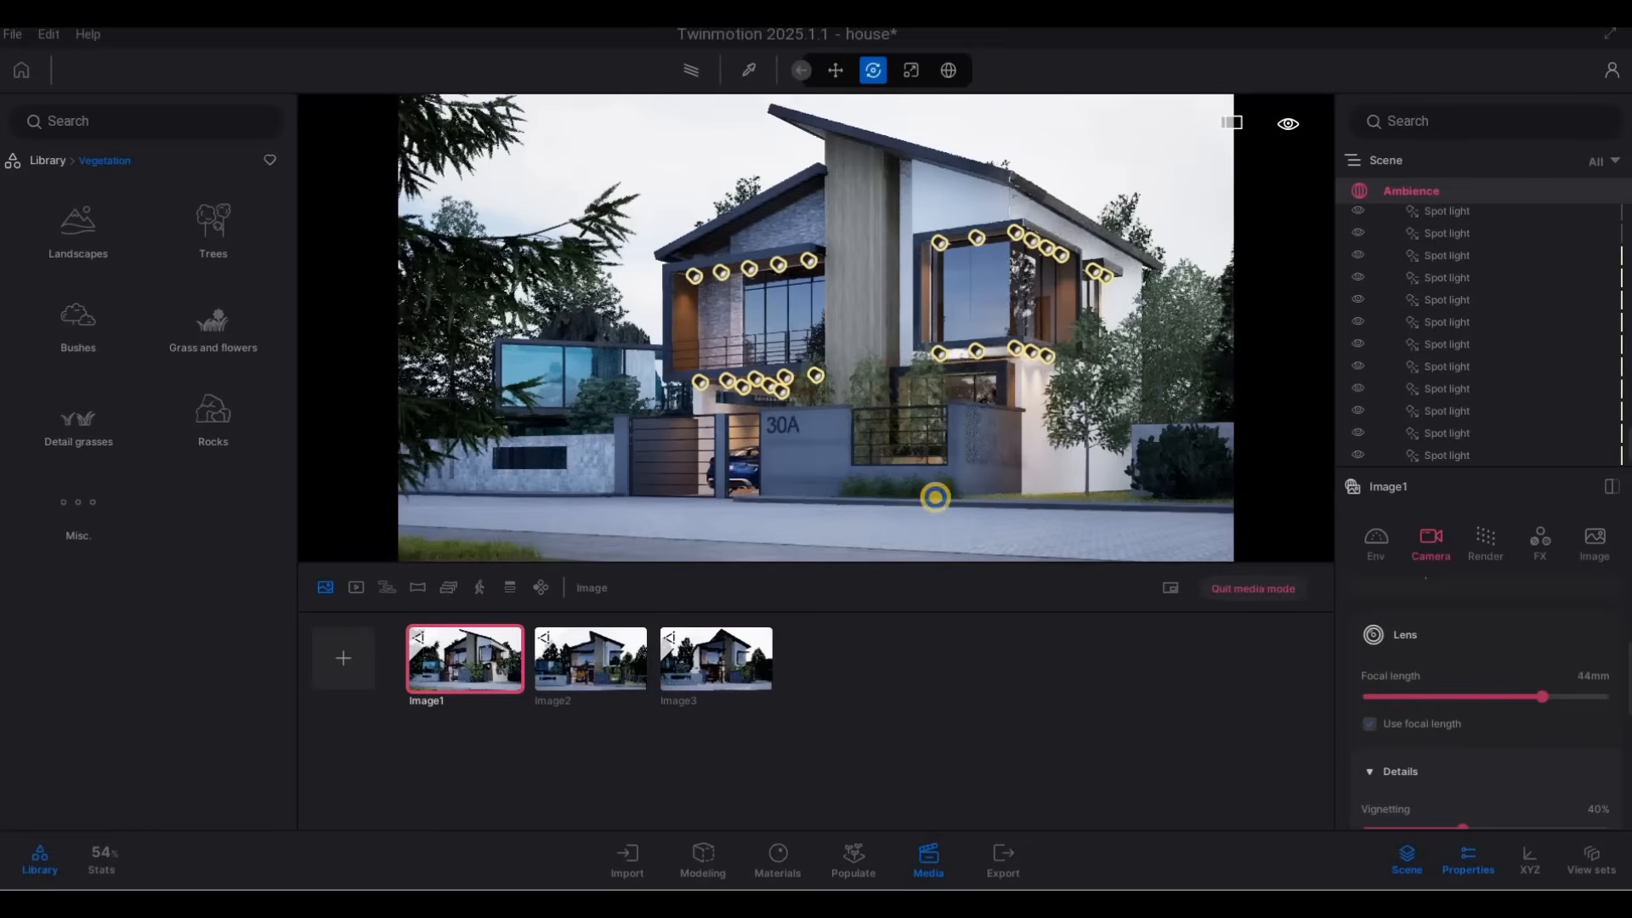
Move the camera round to the front of house 30A and add a fourth media image at 33 mm focal length.
key("w")
key("a")
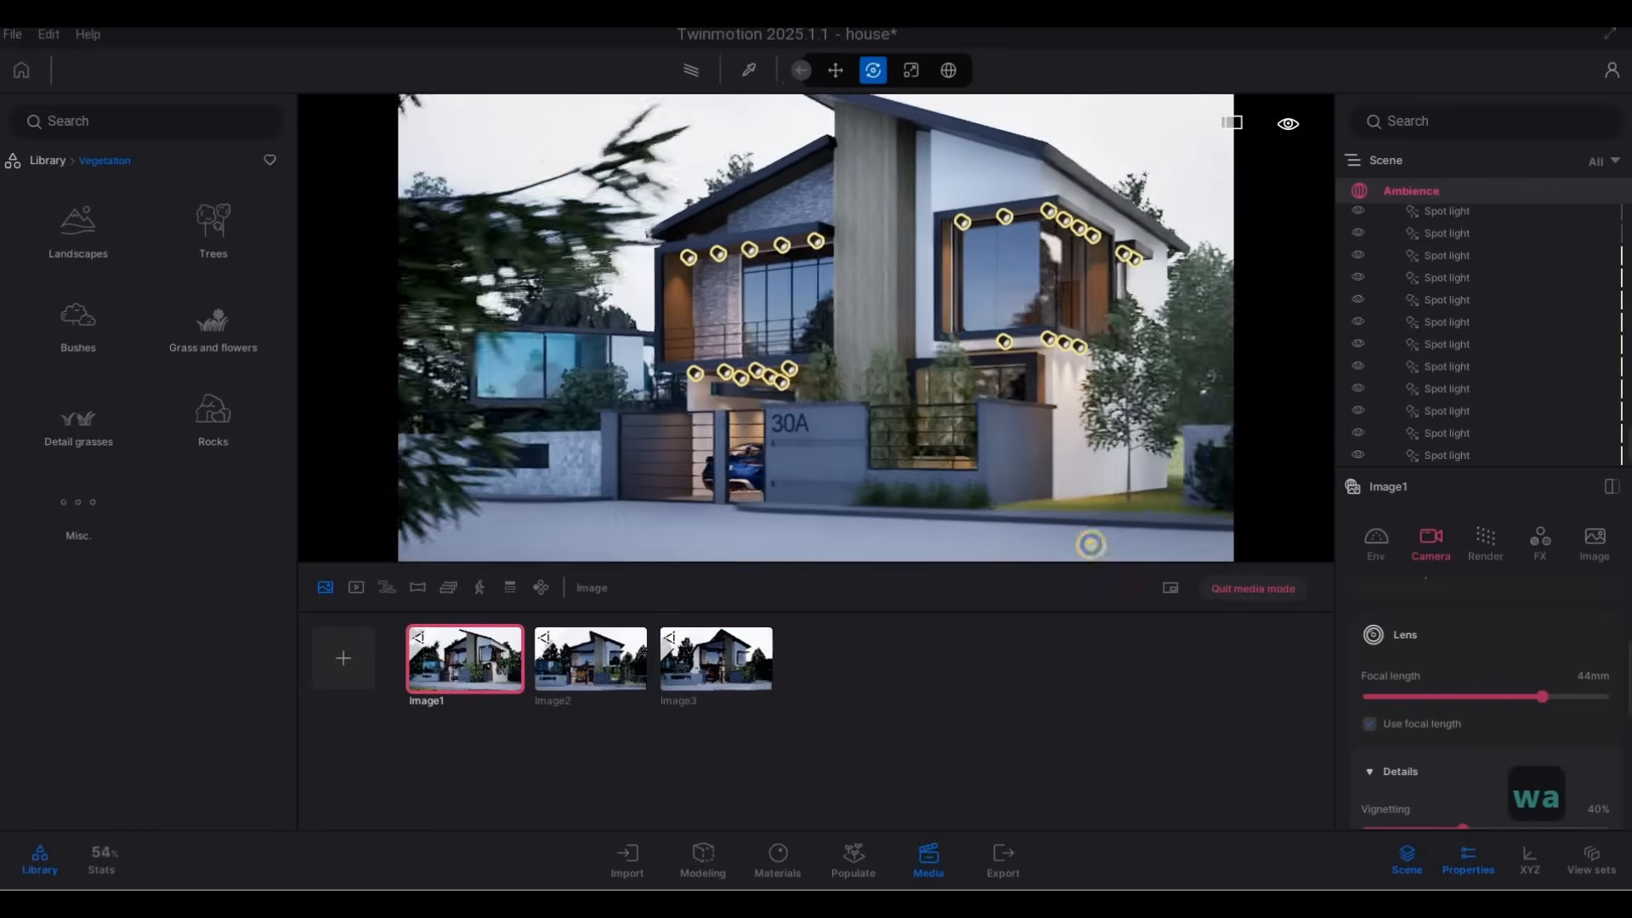
key("e")
key("a")
key("a")
key("a")
key("s")
key("a")
key("w")
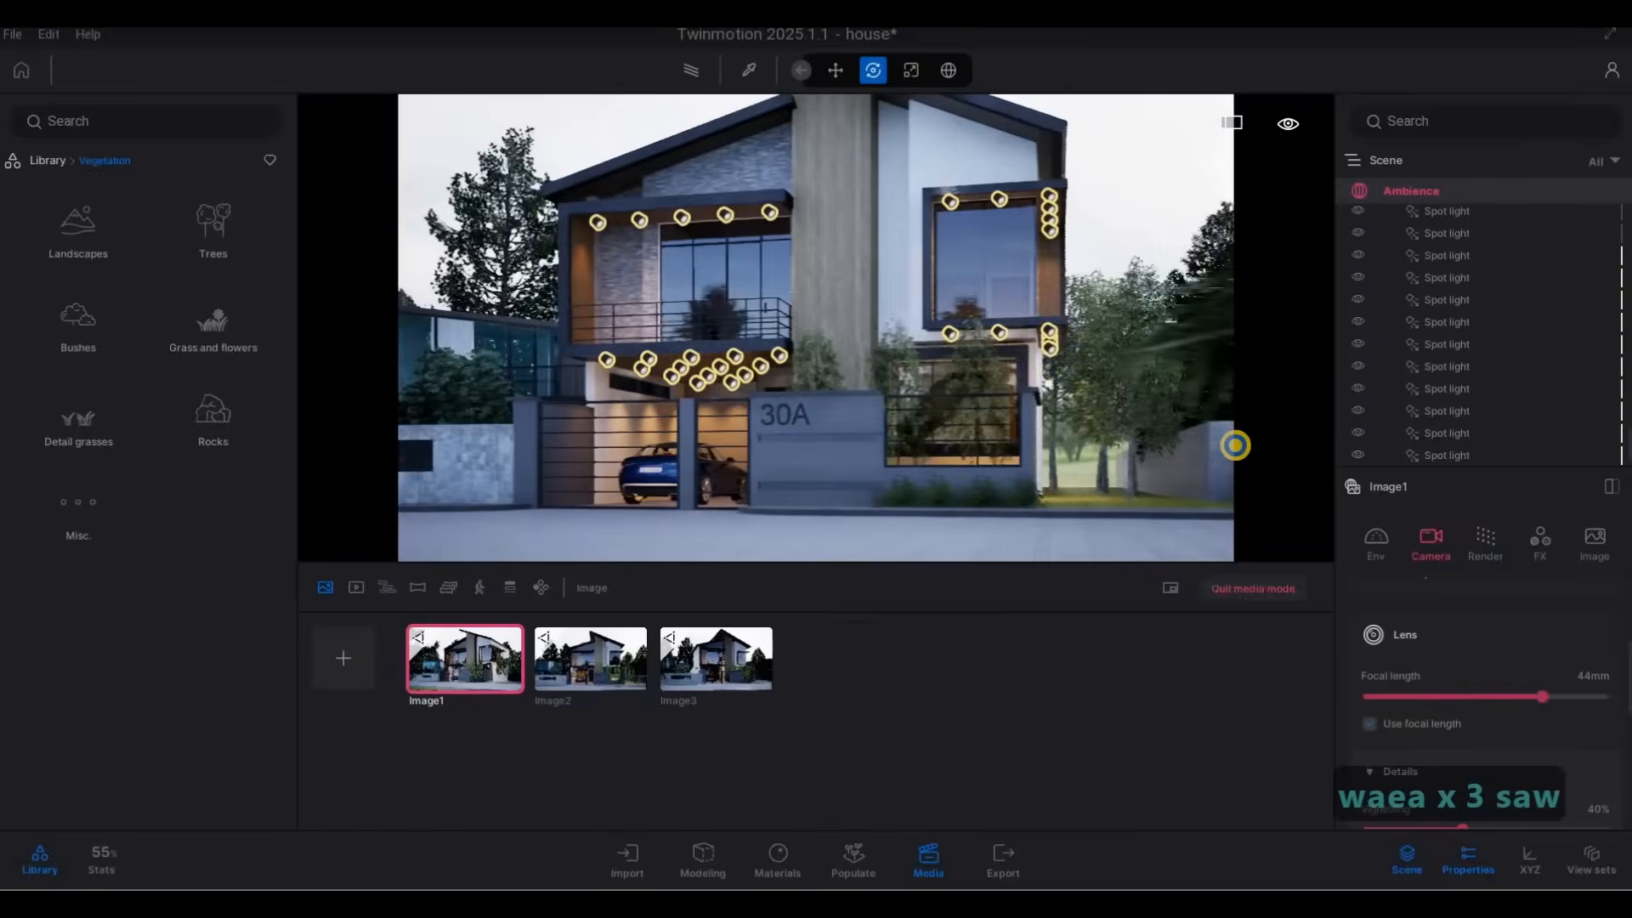
key("a")
key("s")
key("a")
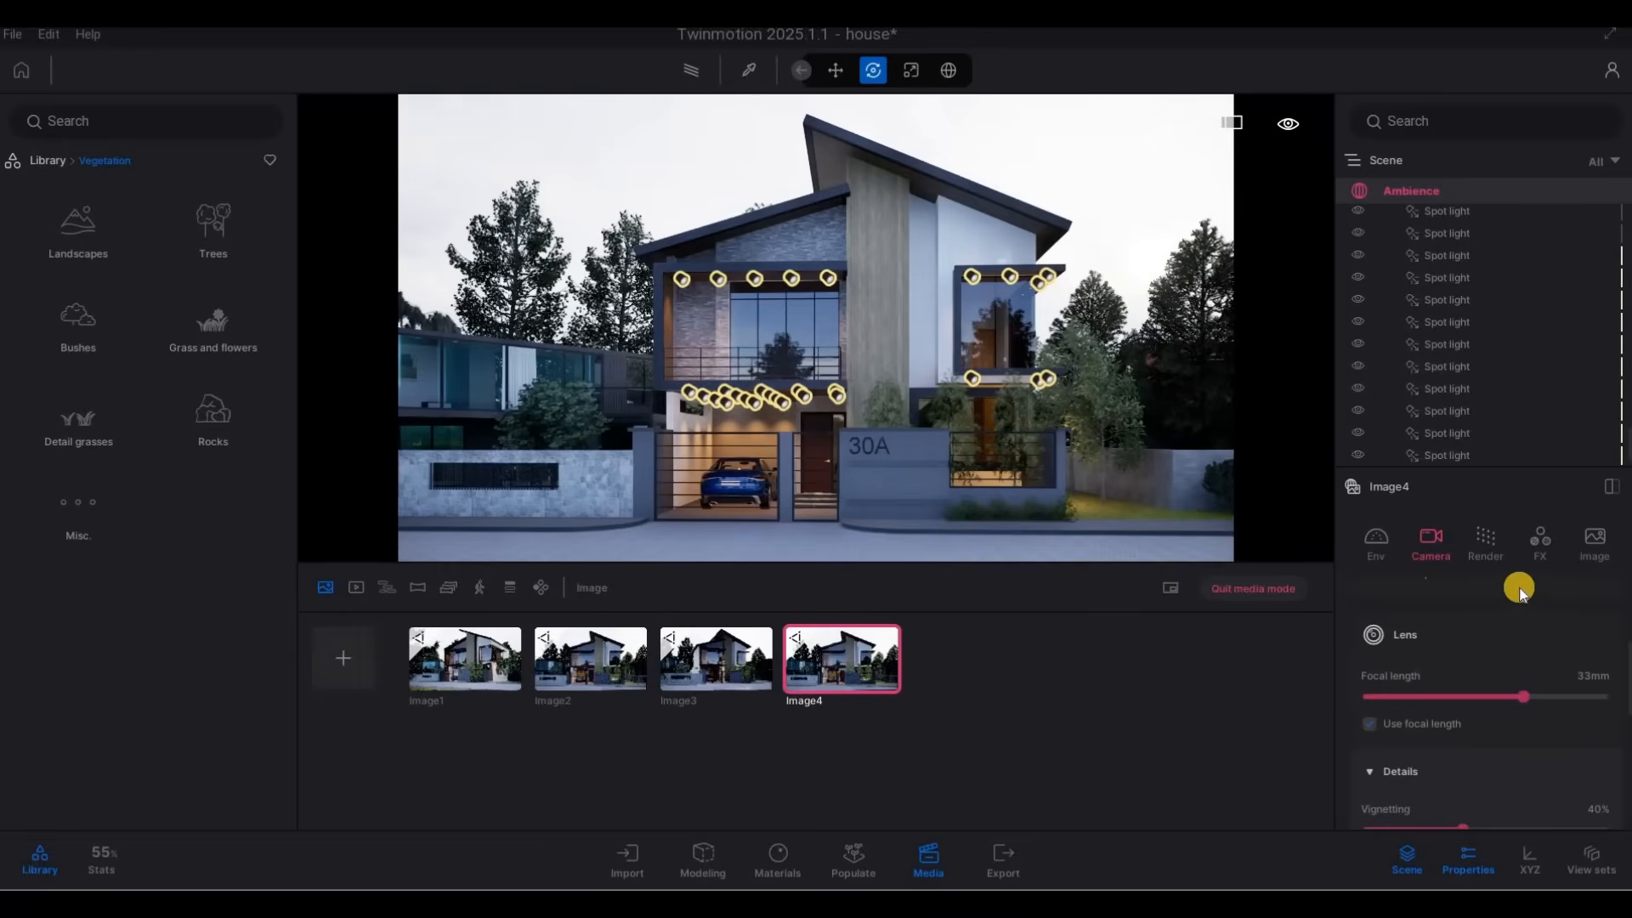
Examine the HDRI backdrop and directional light settings of the media images.
scroll(1470, 690, "up", 5)
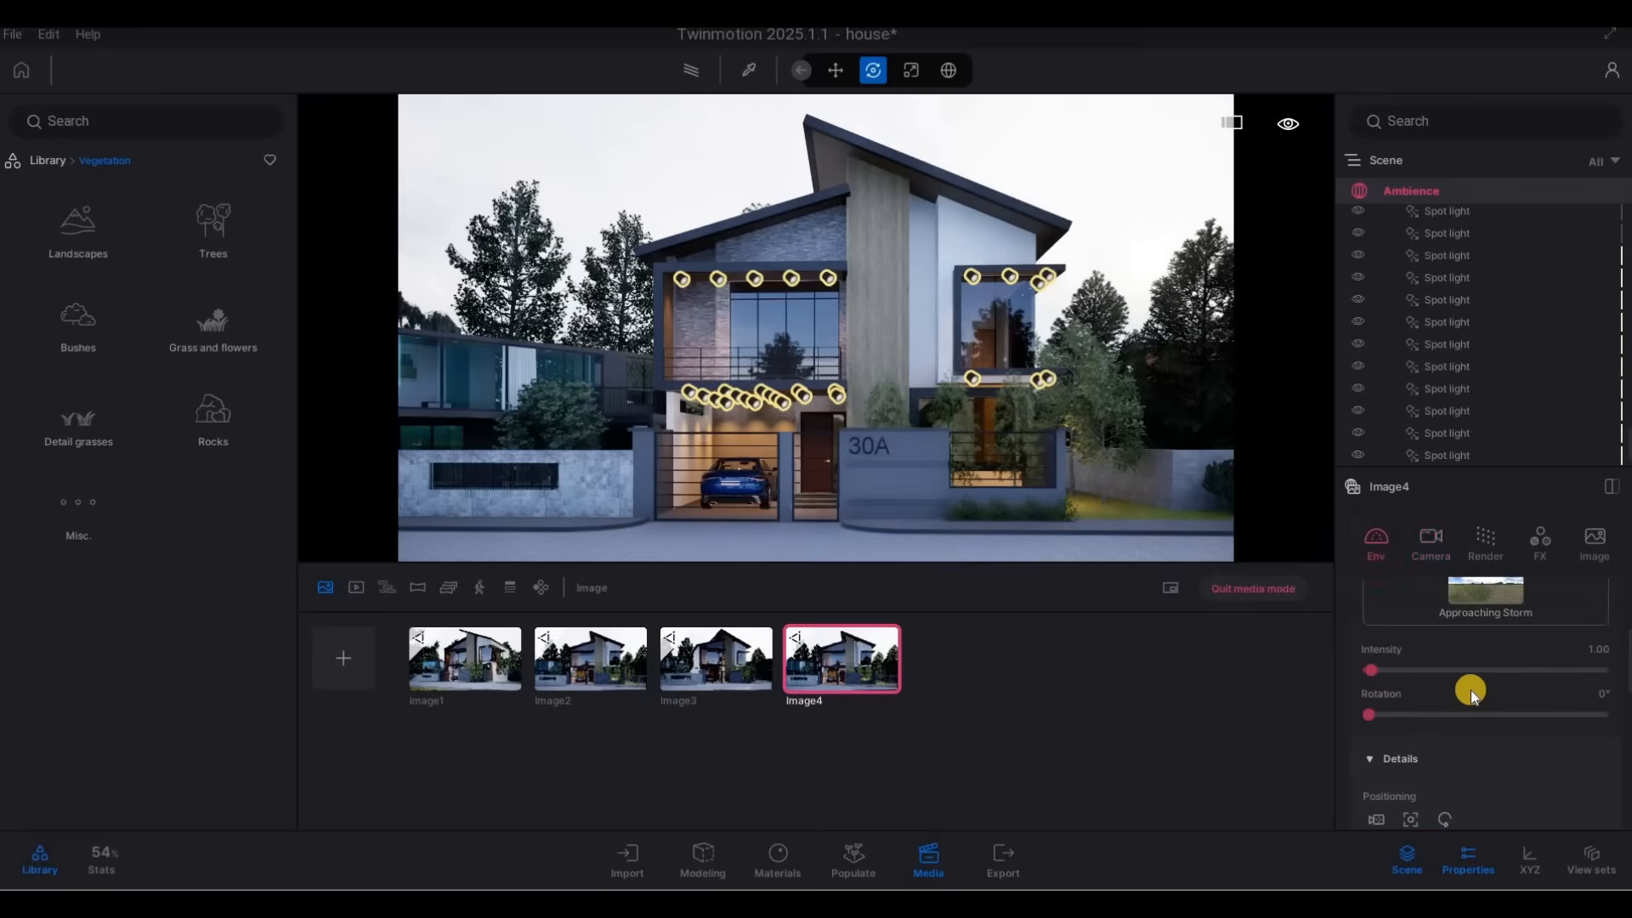
scroll(1461, 712, "down", 5)
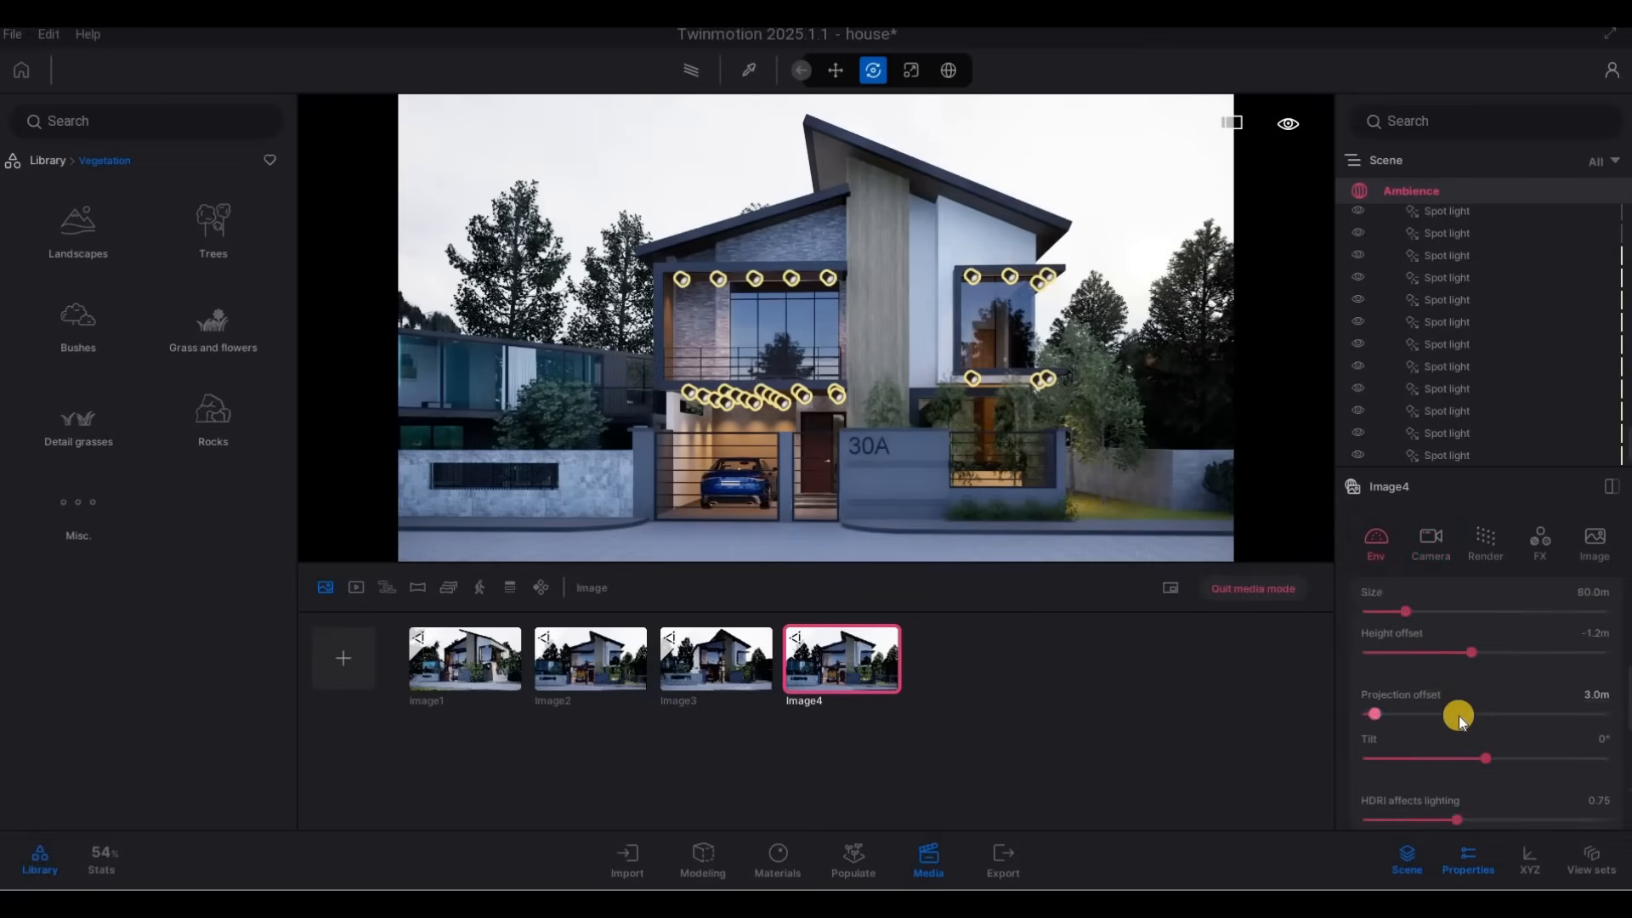
scroll(1479, 735, "up", 5)
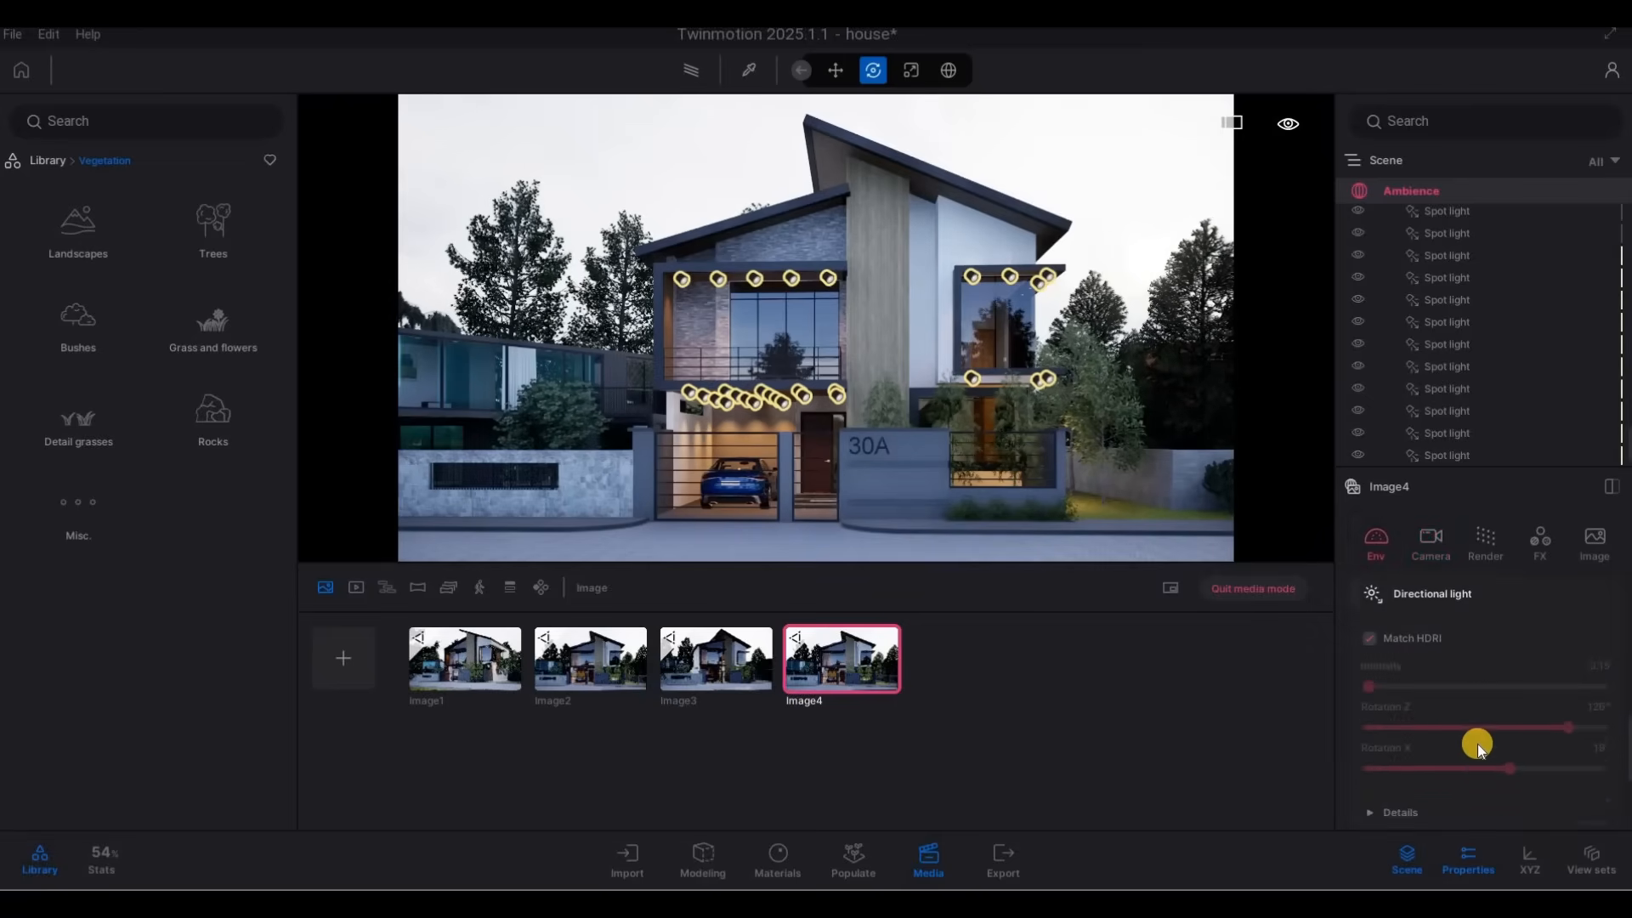
scroll(1470, 747, "up", 5)
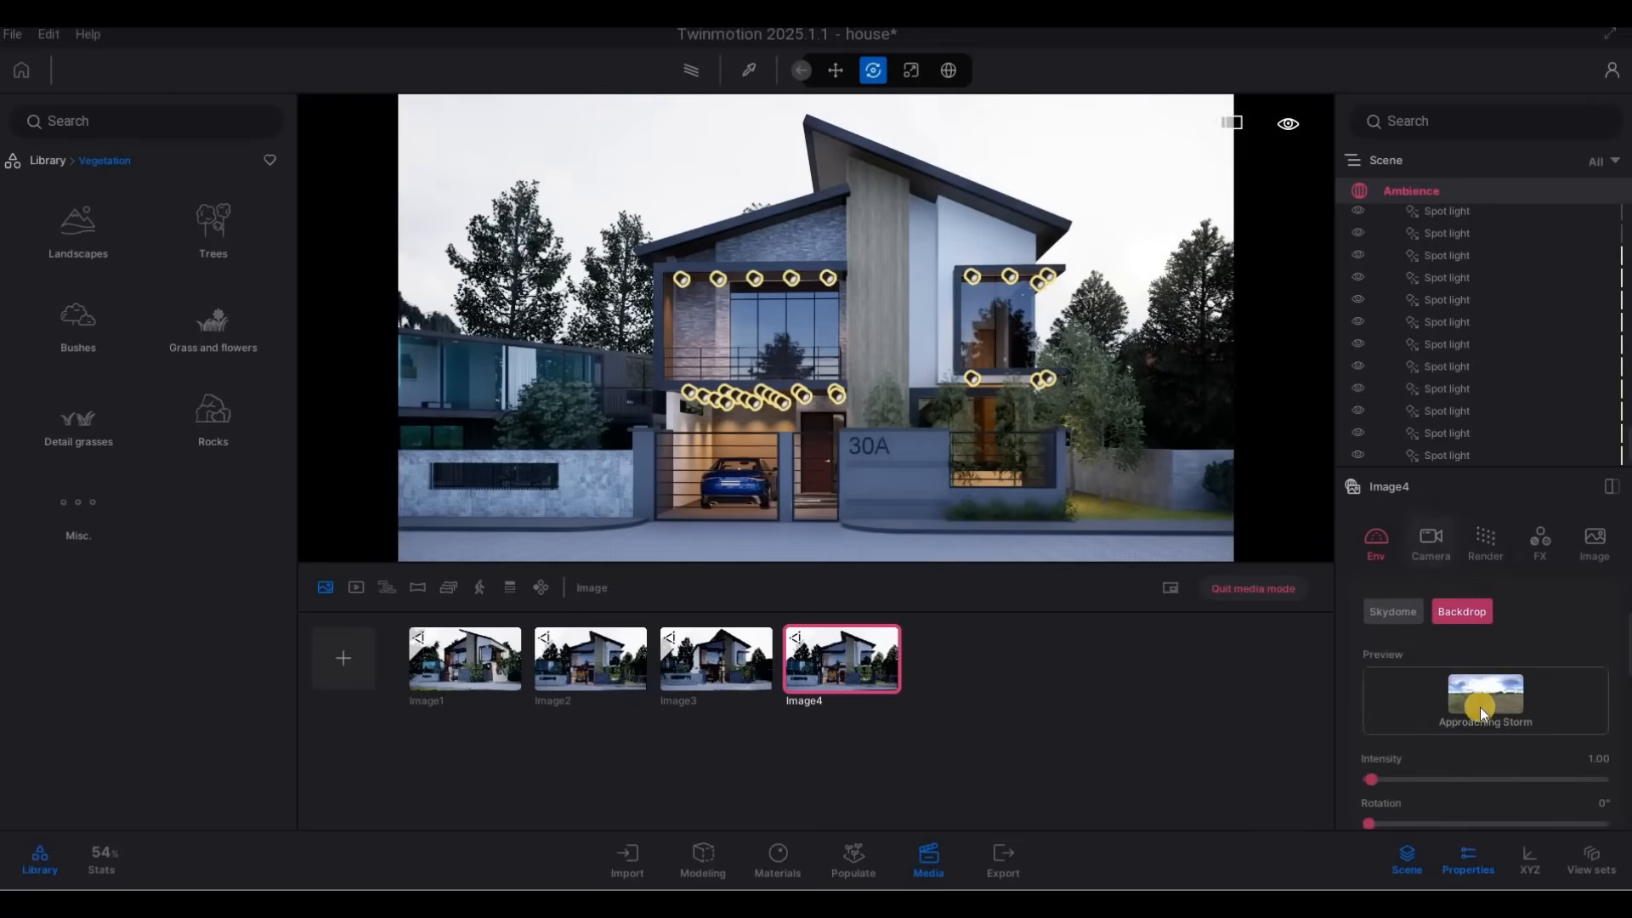
scroll(1472, 711, "up", 2)
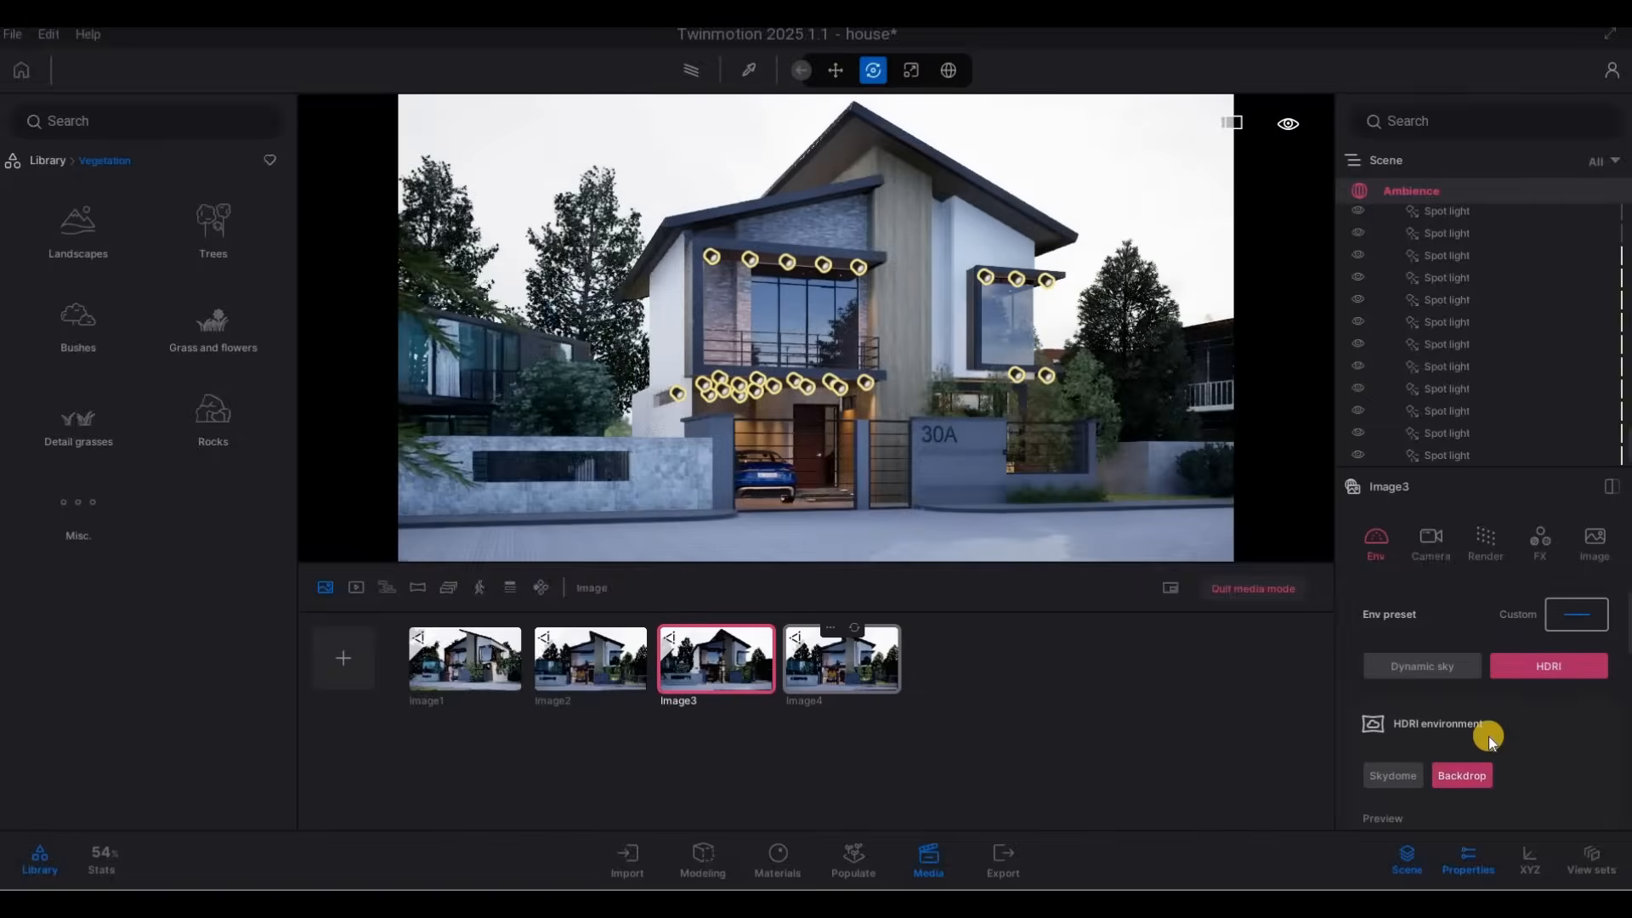
scroll(1469, 741, "down", 2)
scroll(1463, 748, "down", 1)
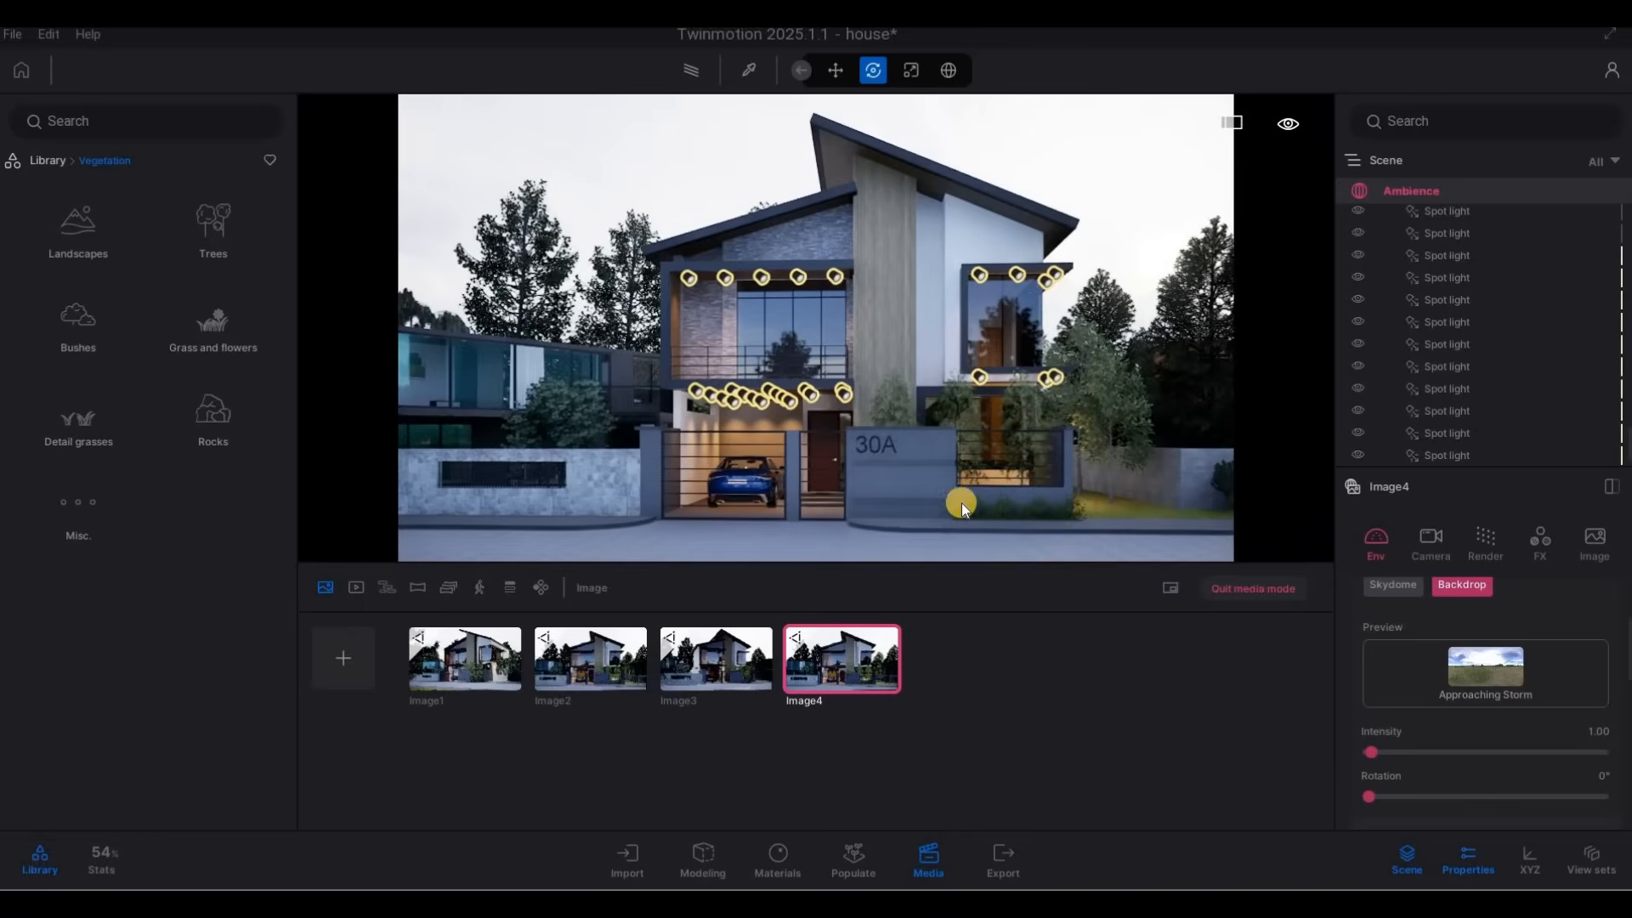
Return to the second media image, nudge its frontal framing of house 30A slightly, and update the saved view.
left_click(851, 645)
left_click(580, 661)
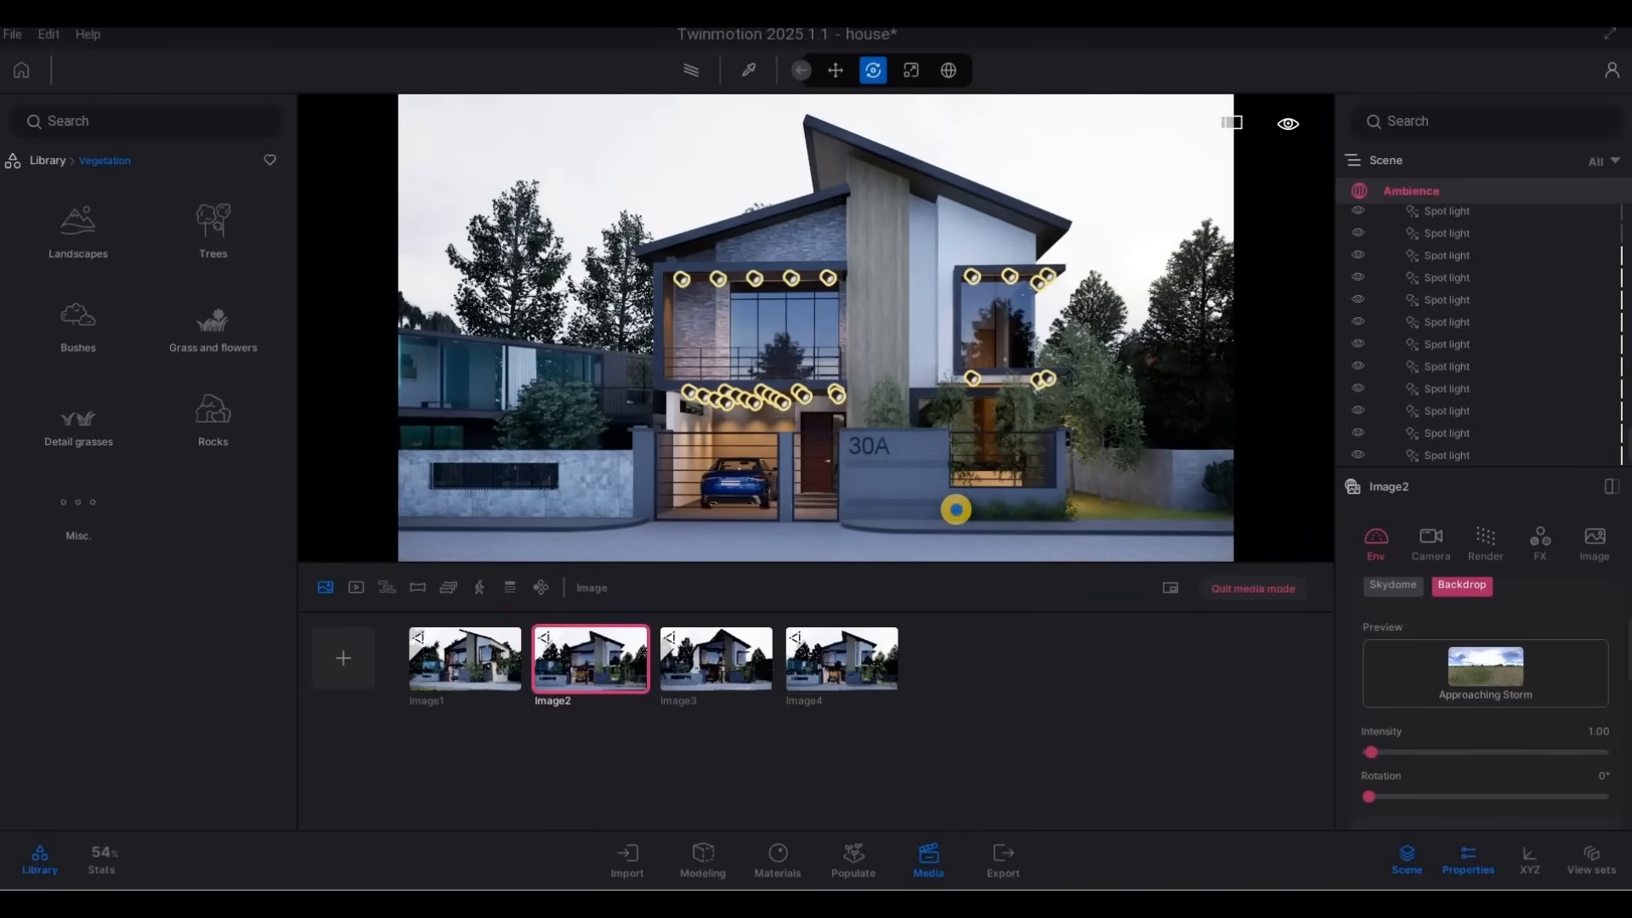
right_click_drag(953, 509, 957, 510)
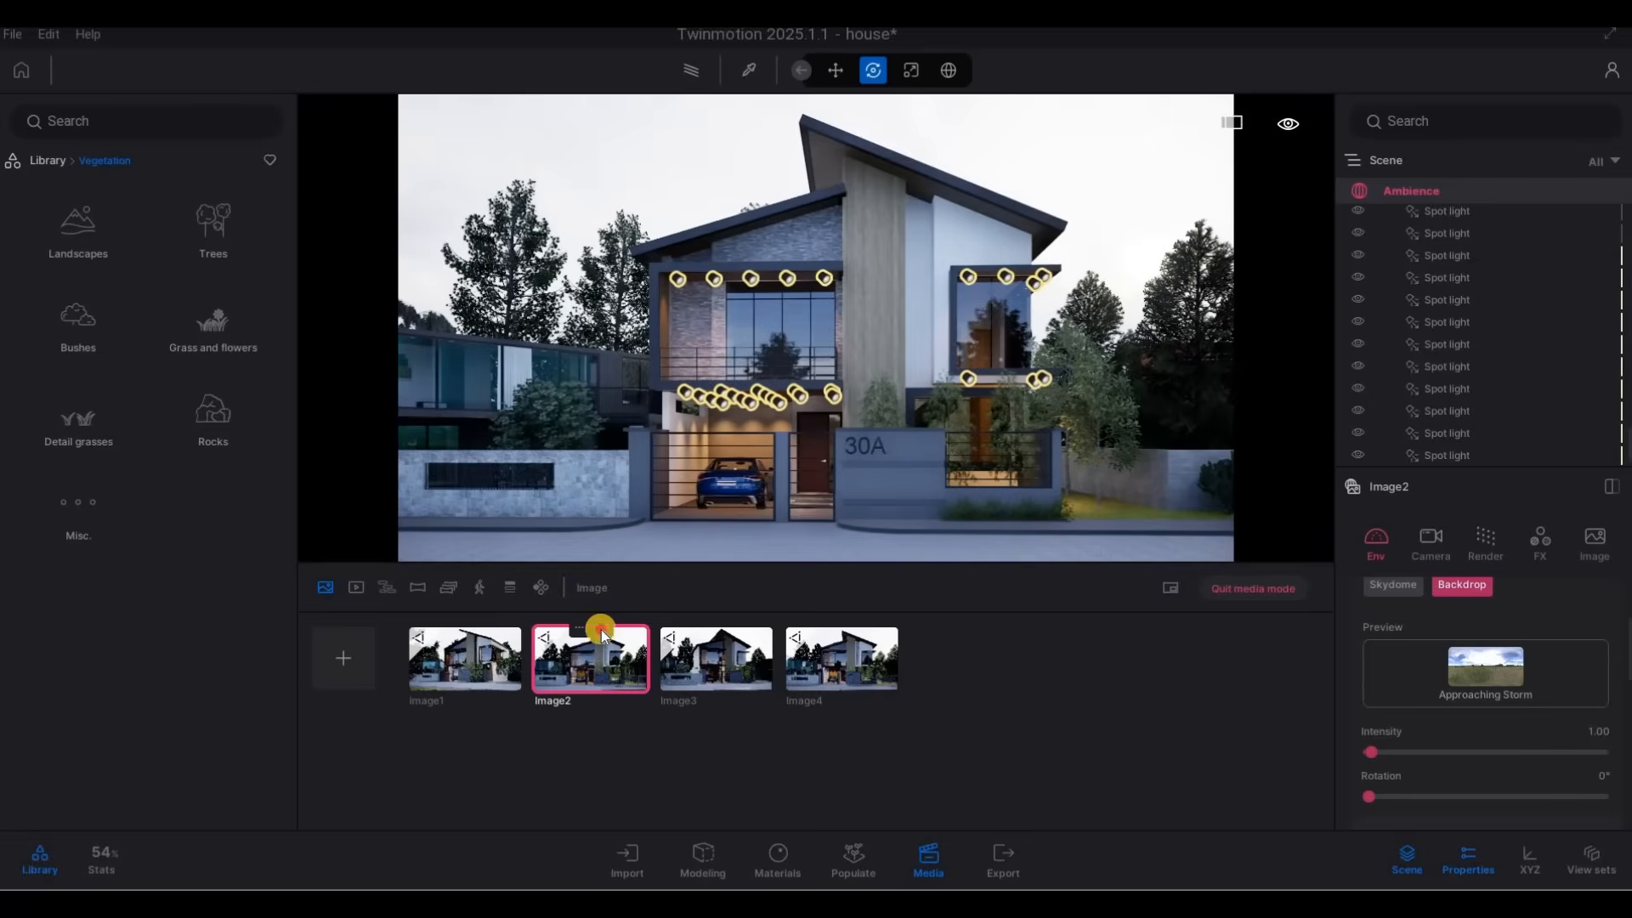
middle_click_drag(952, 493, 961, 485)
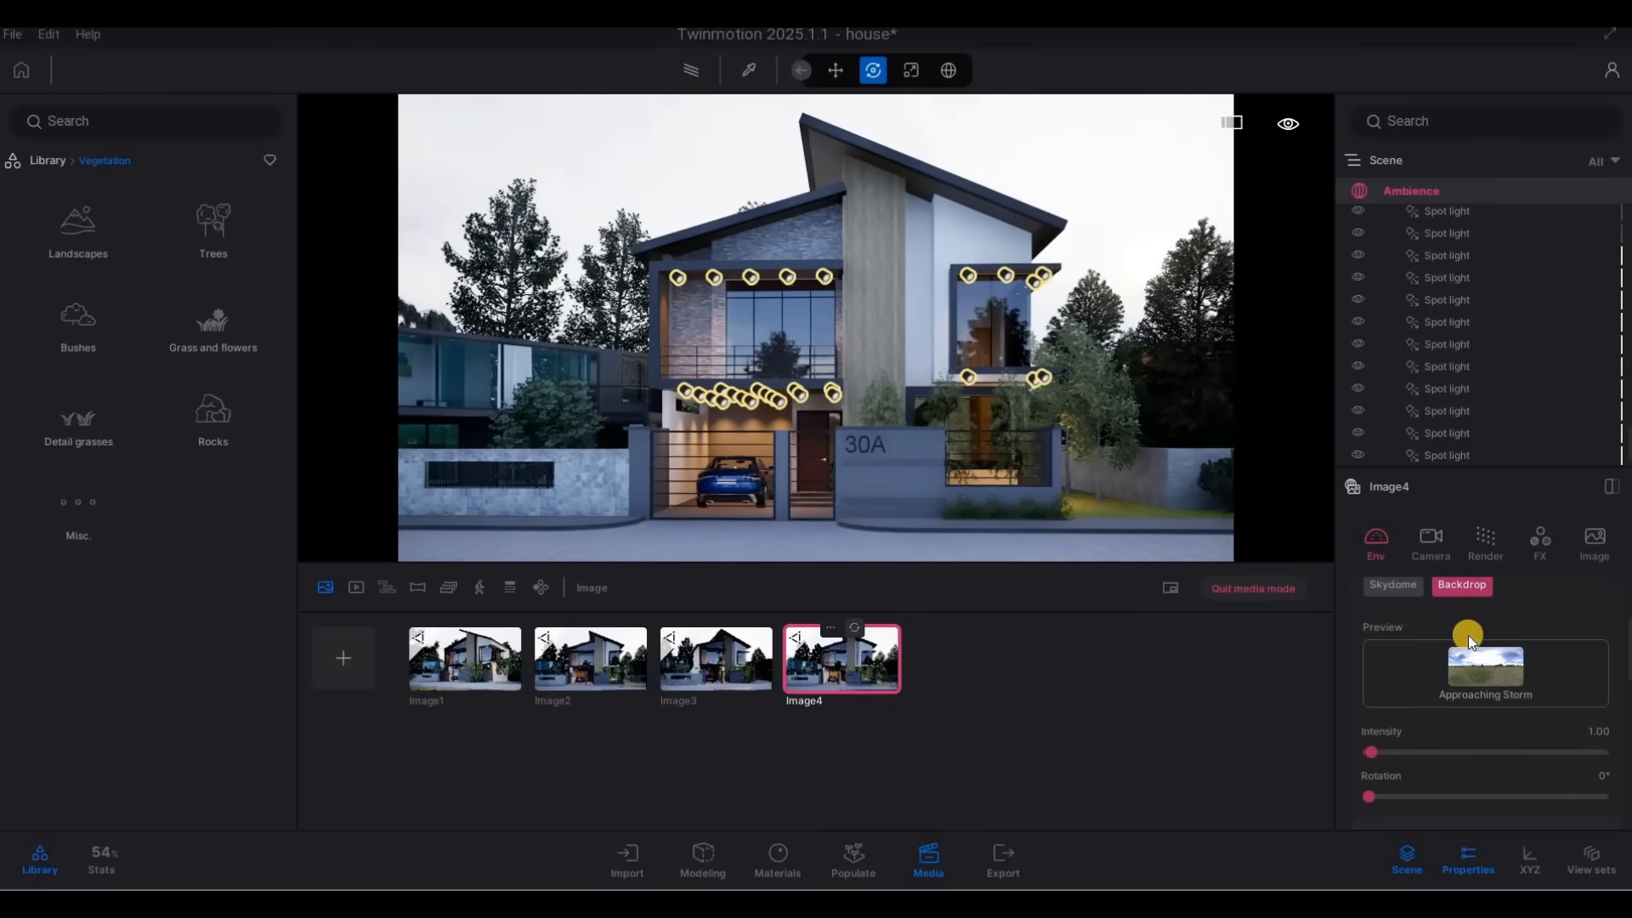
Pull the fourth media image's camera back from house 30A until larch branches enter the foreground.
scroll(1484, 701, "up", 1)
scroll(1484, 700, "down", 1)
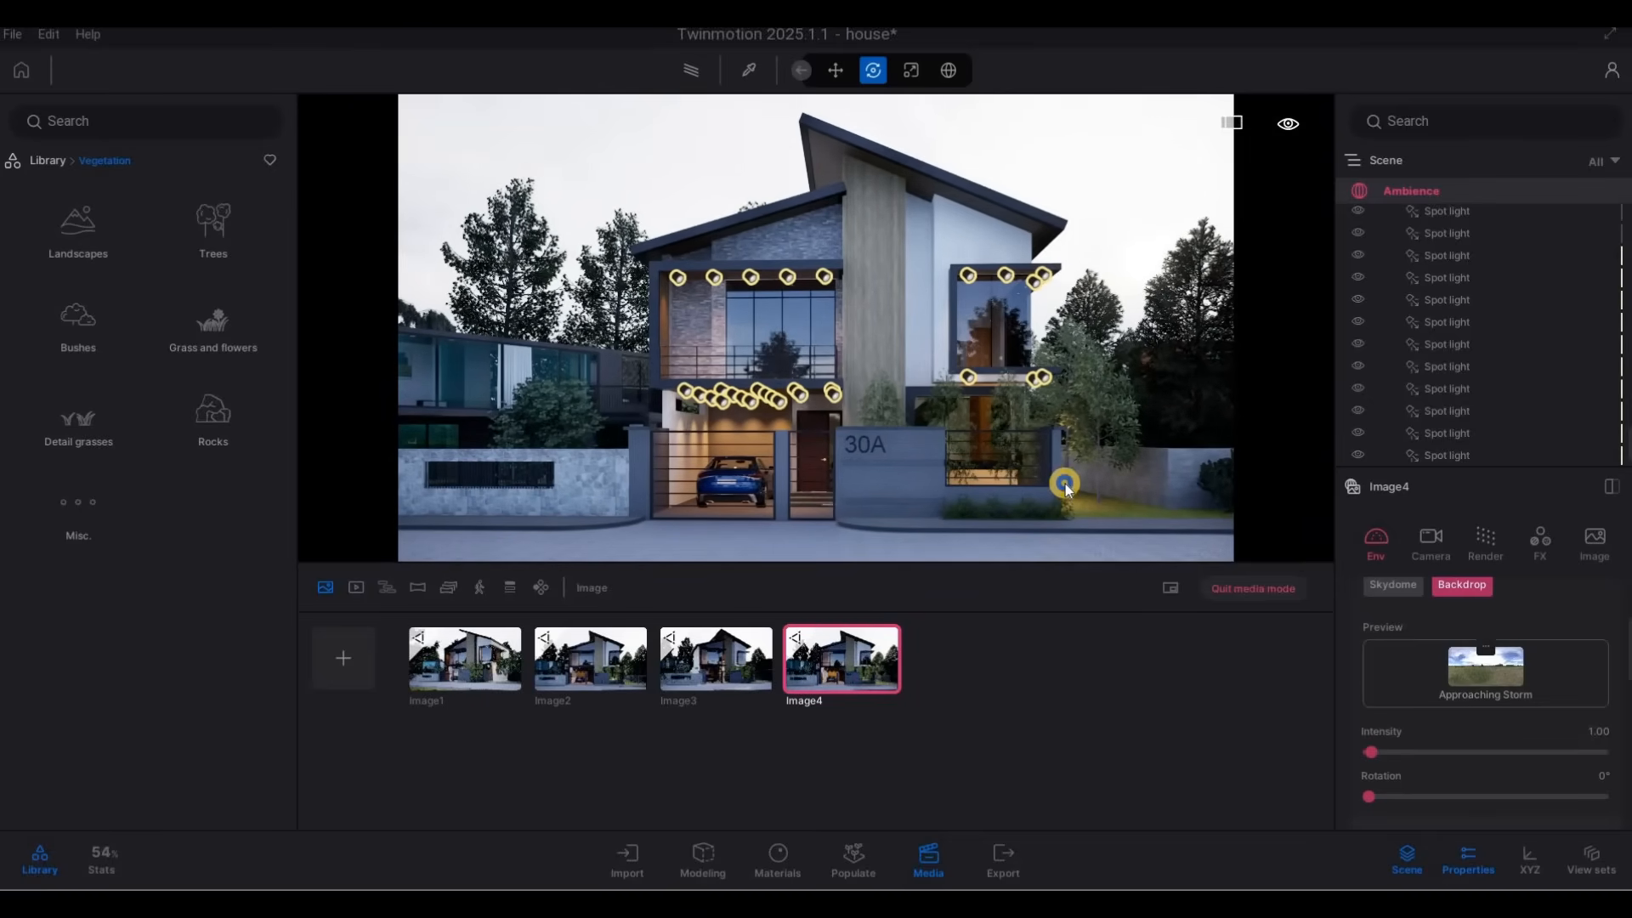
key("s")
key("s")
key("w")
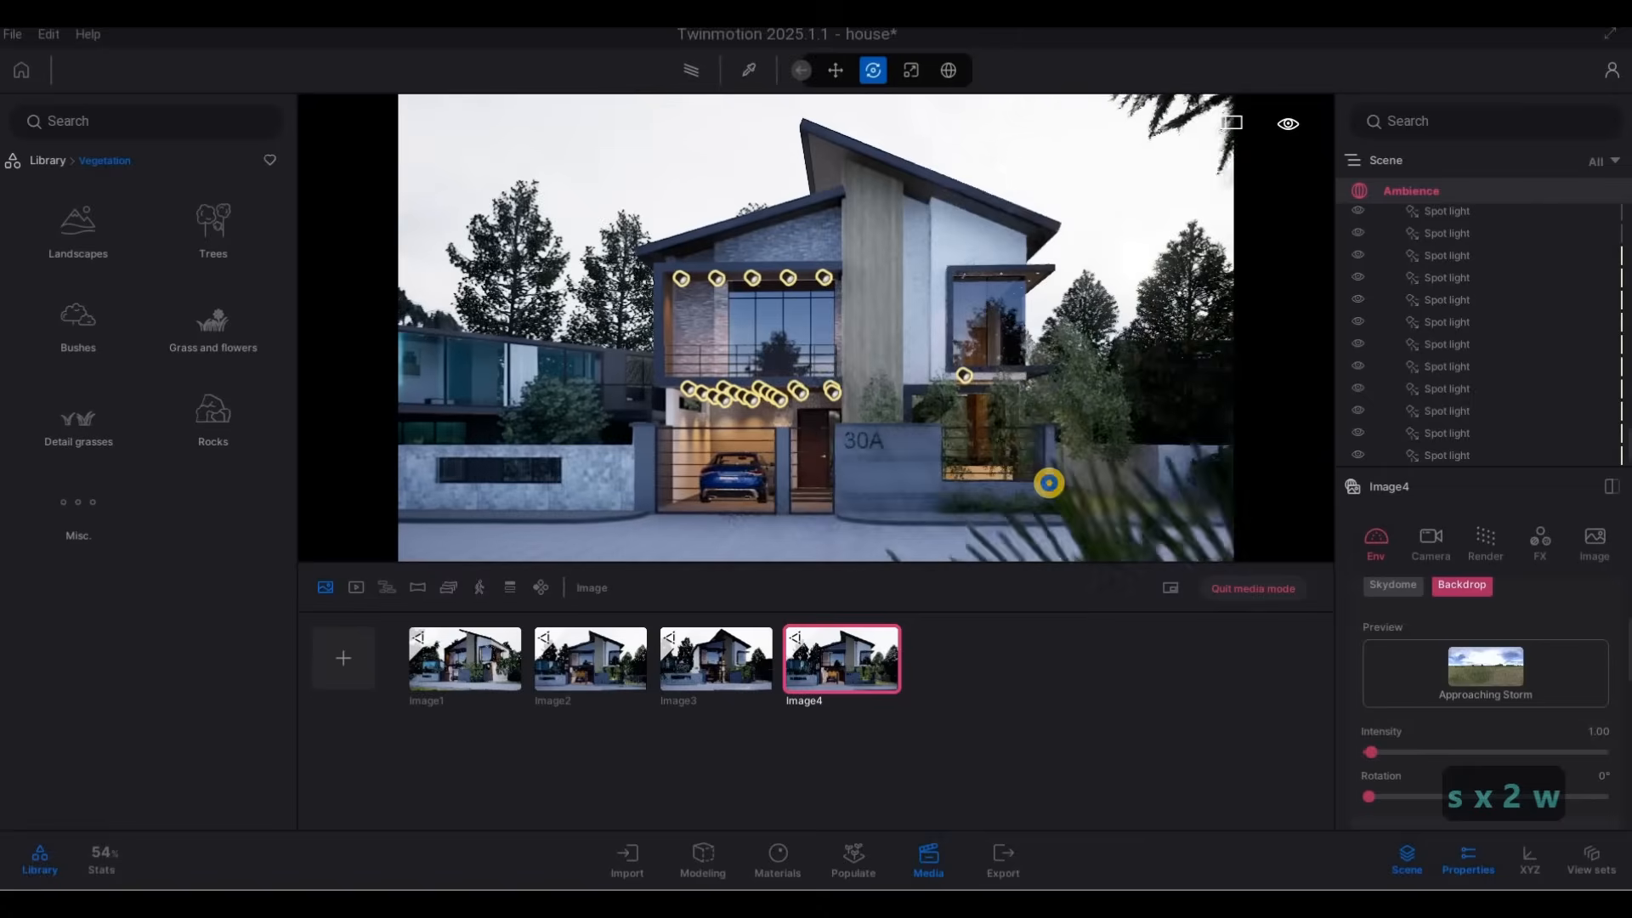
key("w")
key("s")
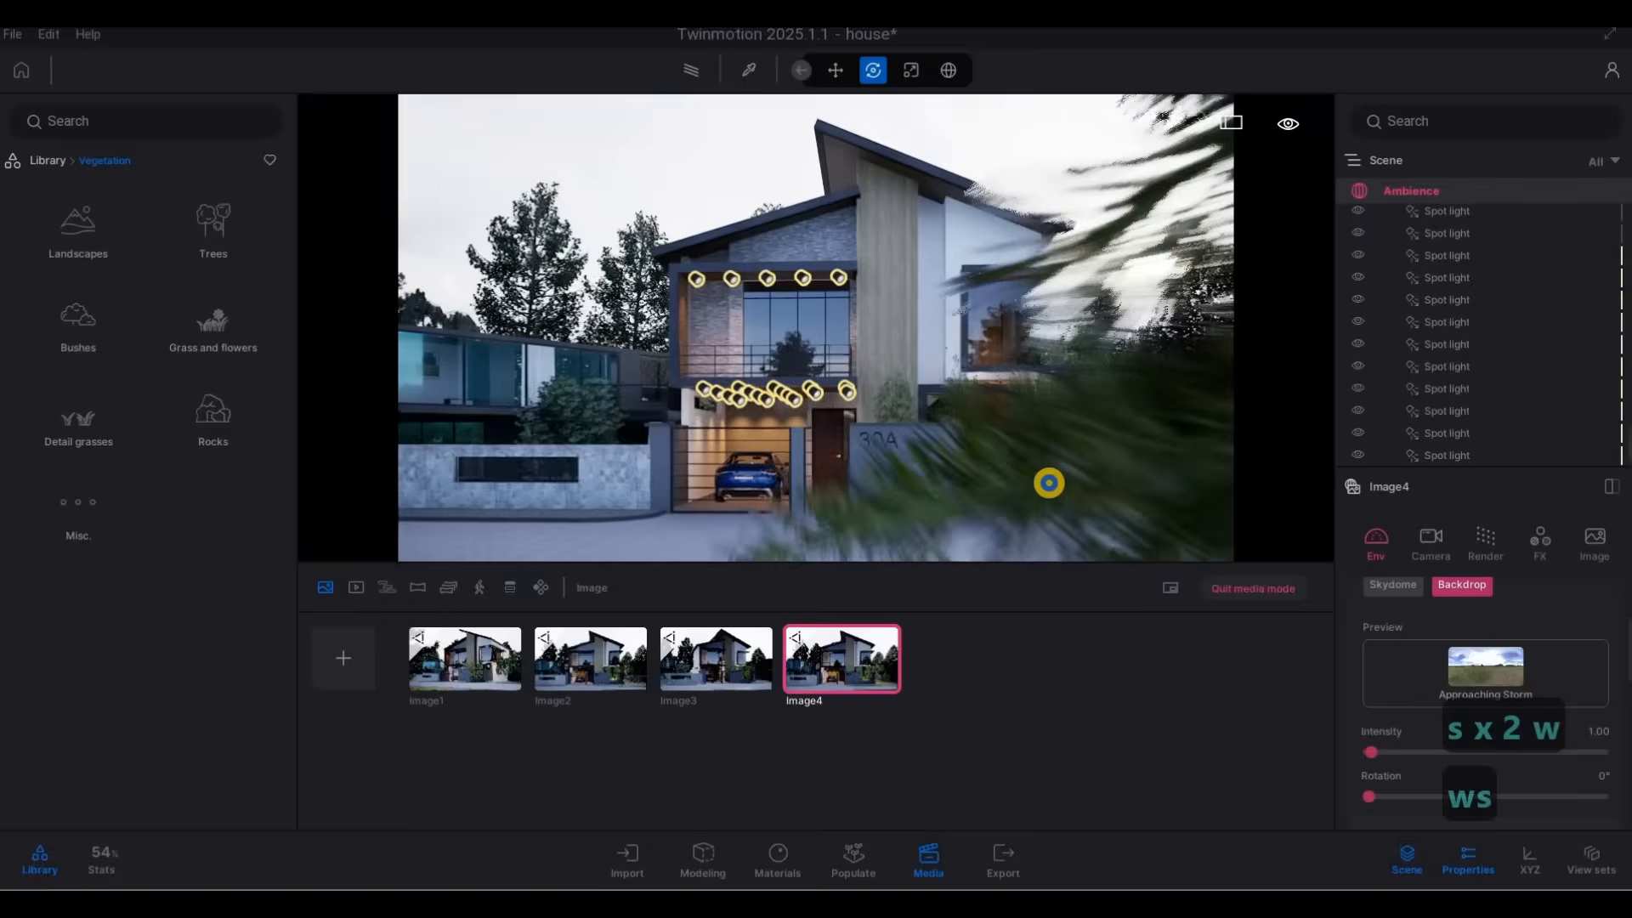
Adjust the fourth image's camera height and sideways position so the larch branches no longer cover the house front.
key("q")
key("e")
key("q")
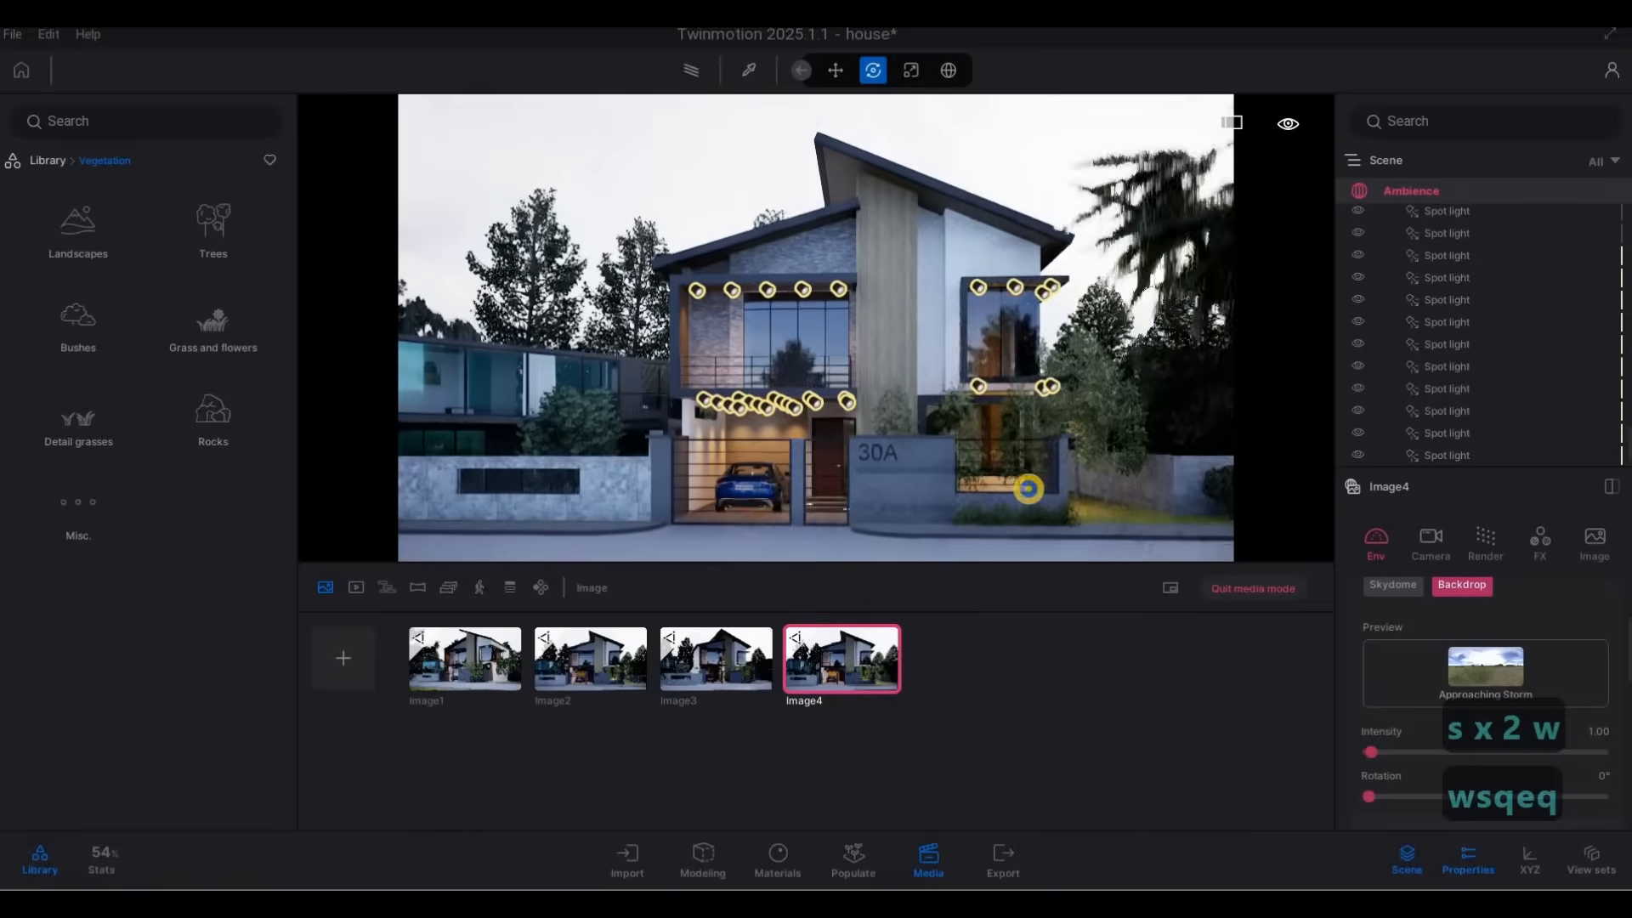
key("e")
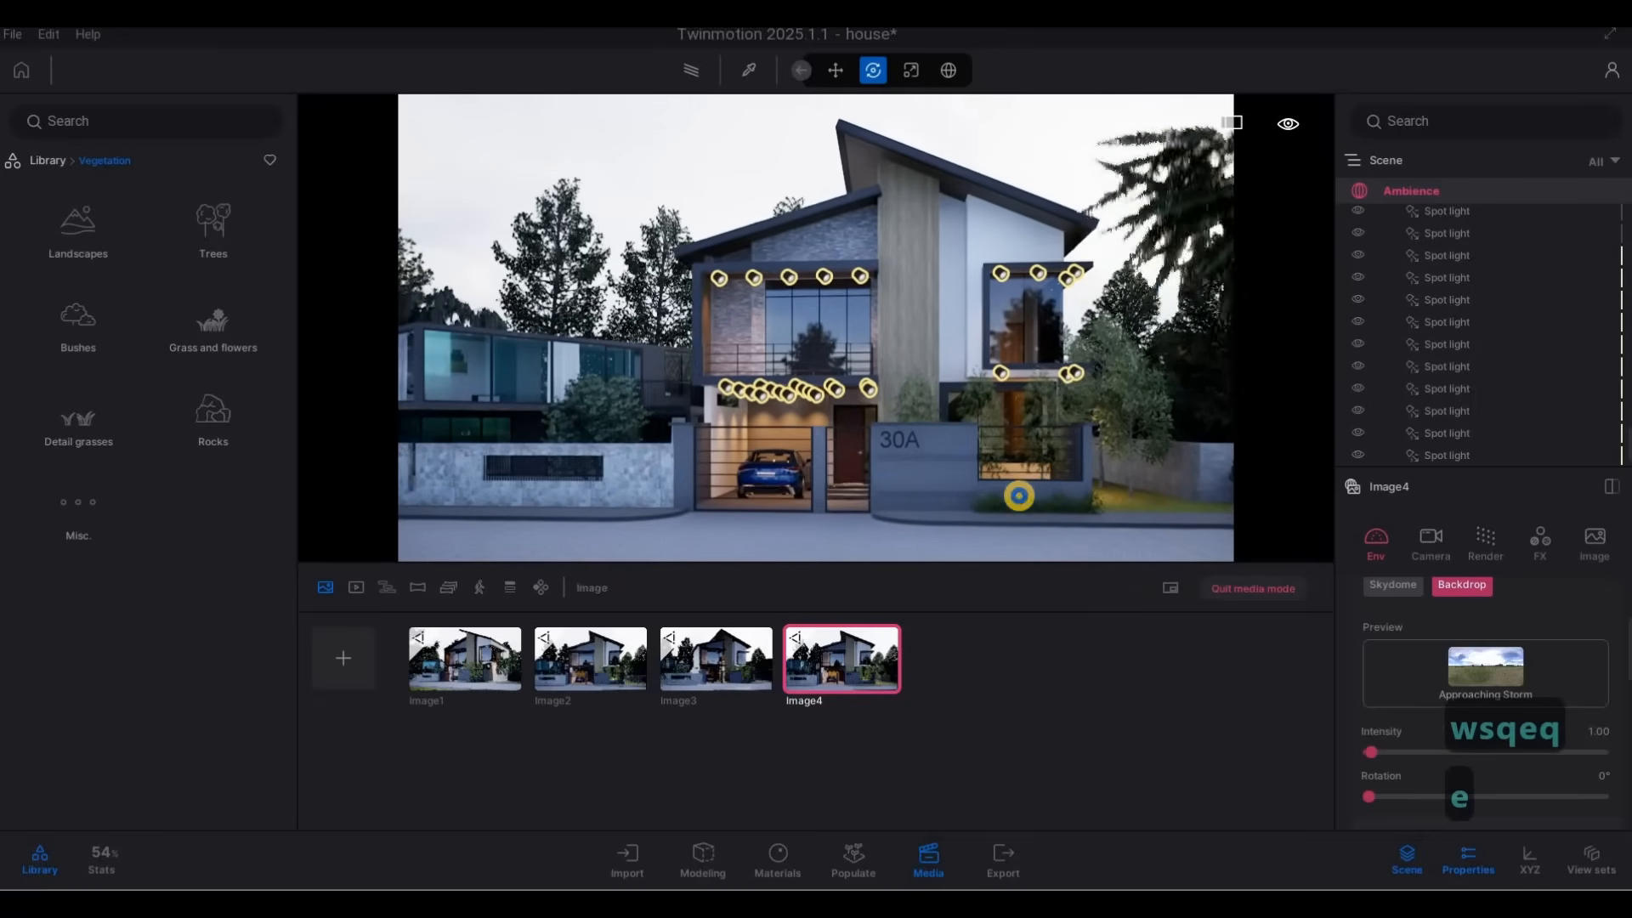
key("d")
key("a")
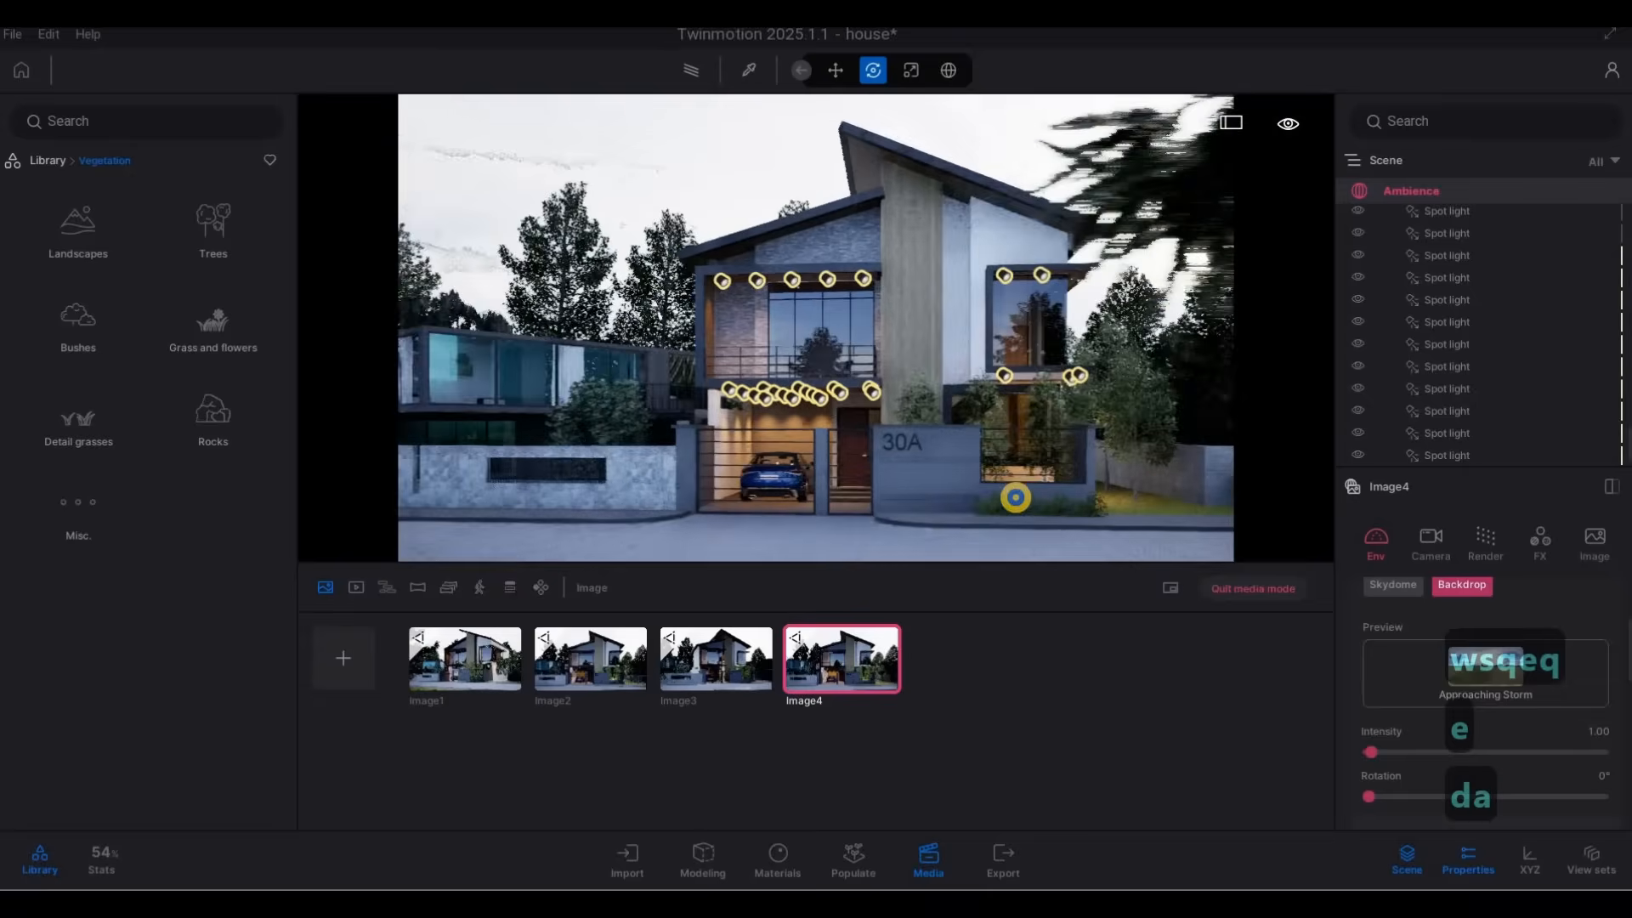
Recompose the fourth image with the full roof, more street paving in front, and larch branches only at the frame's upper corner.
right_click_drag(1016, 499, 1074, 495)
key("a")
key("s")
key("e")
key("q")
key("s")
key("q")
key("e")
key("w")
key("a")
key("d")
key("a")
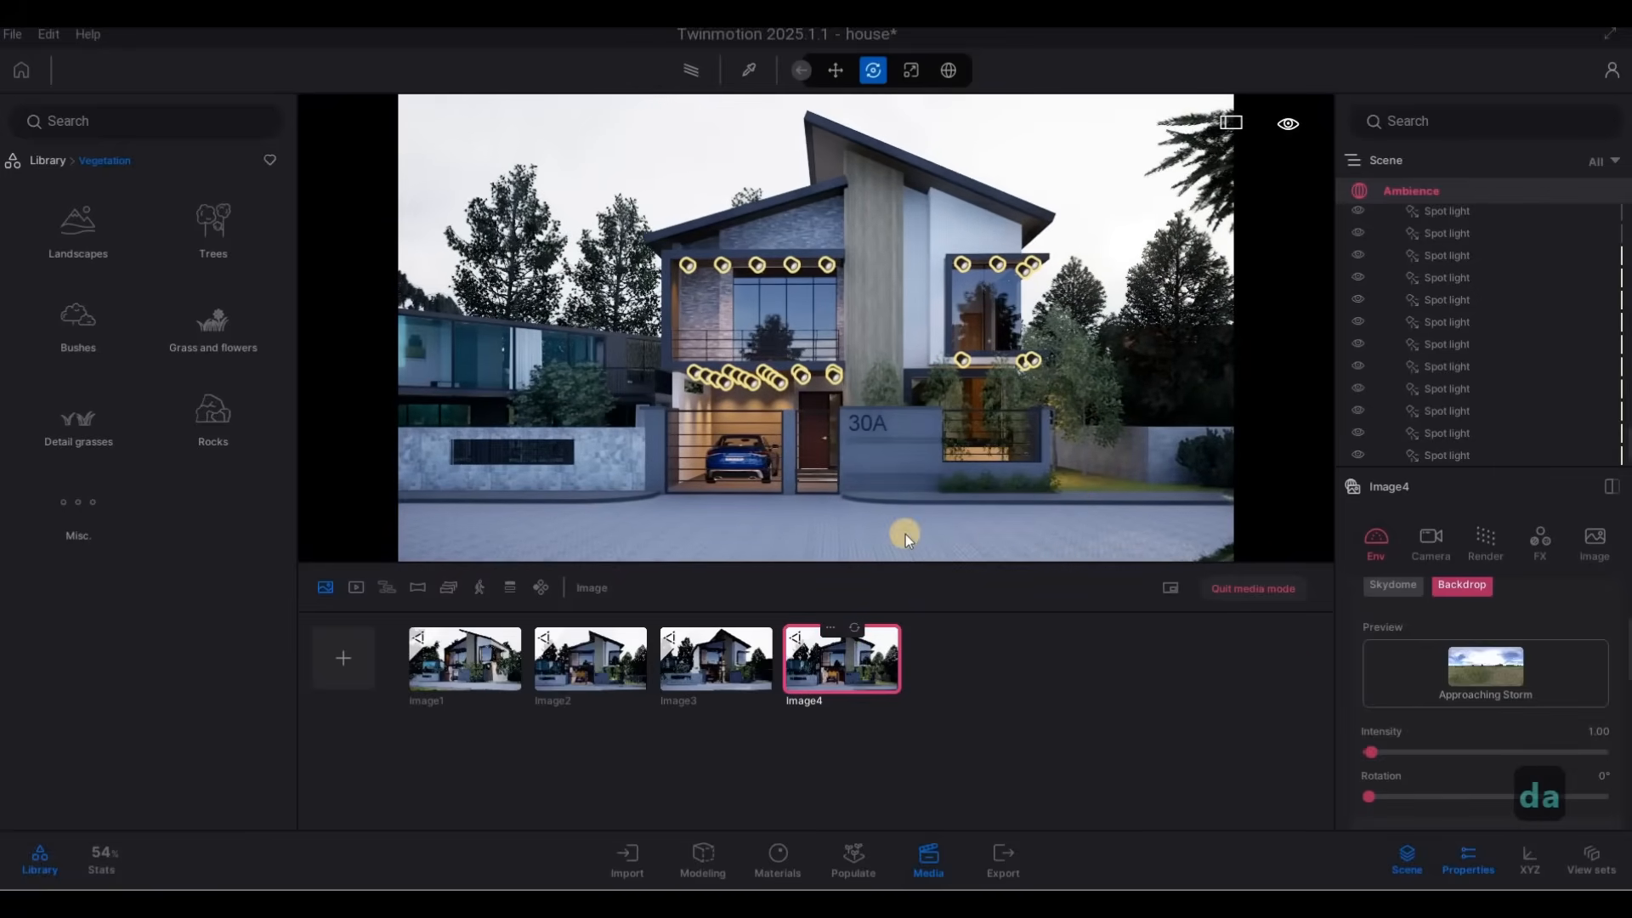
Shift the fourth image's camera sideways to clear the larch branches from the frame, and update the saved view.
key("a")
right_click_drag(931, 516, 965, 513)
key("a")
key("s")
key("a")
key("a")
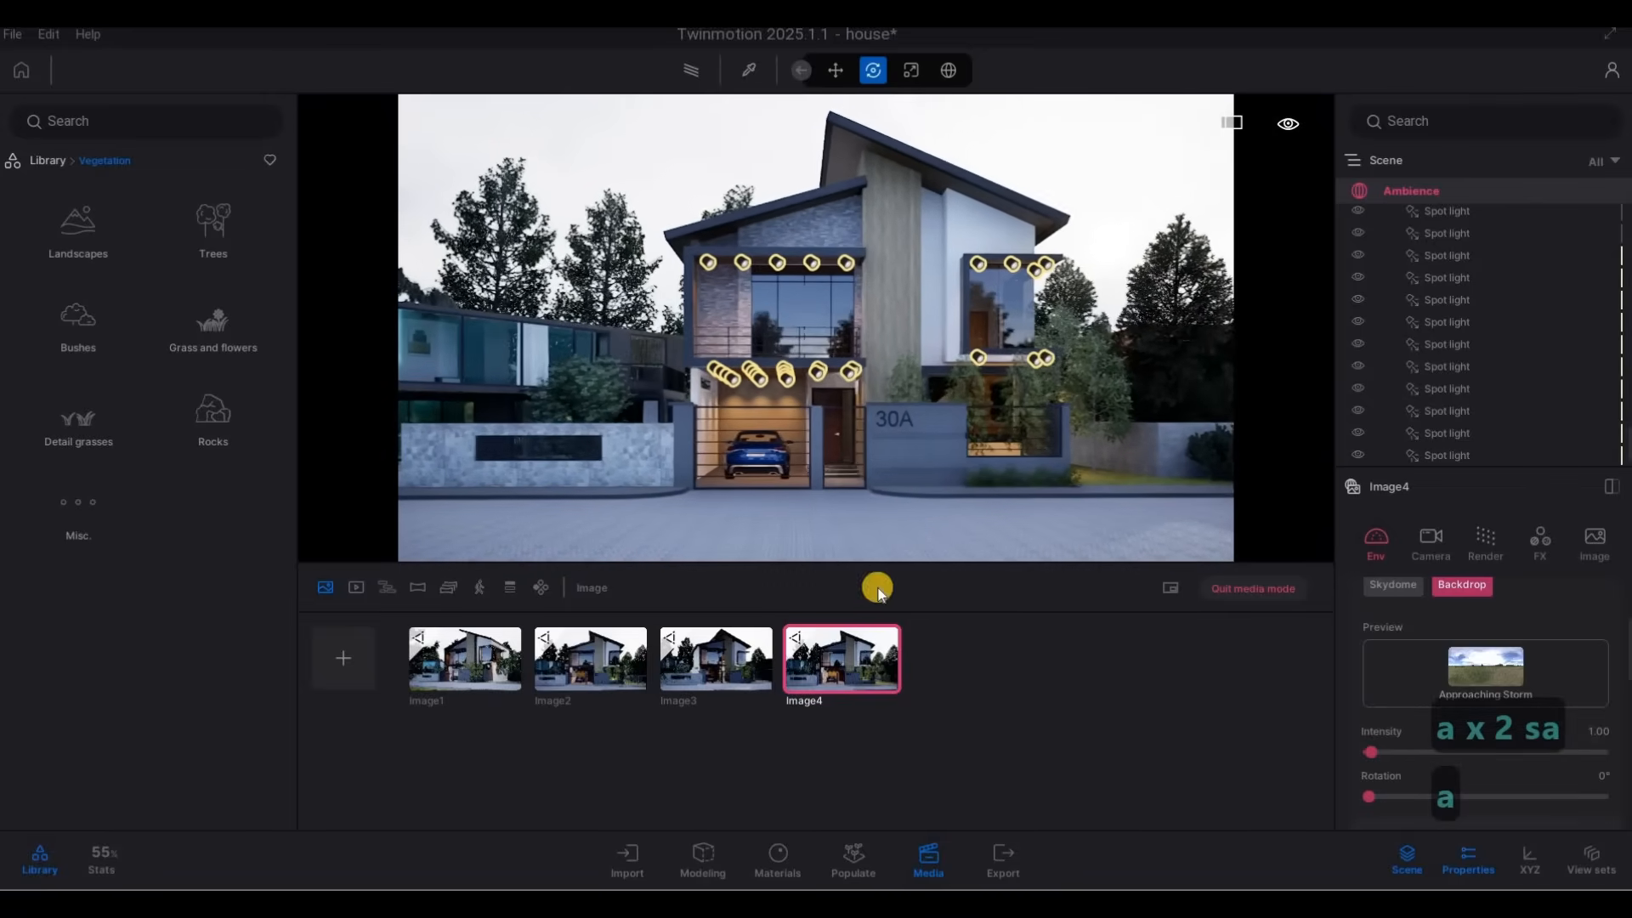
left_click(861, 634)
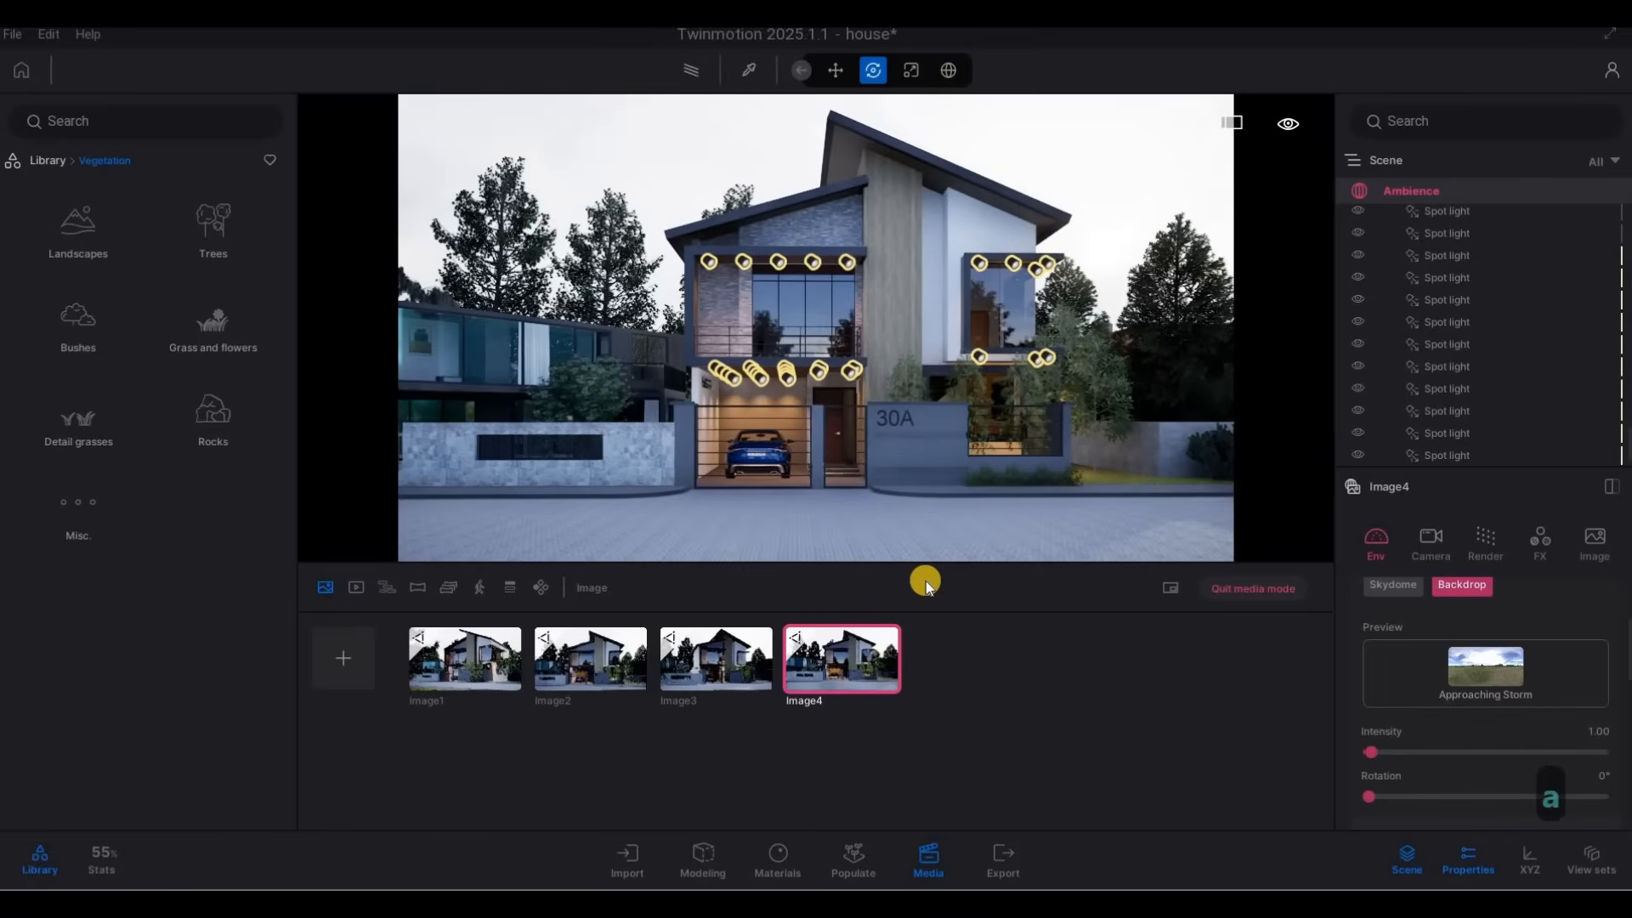
Pull the fourth image's camera back from house 30A until larch branches frame both sides of the view.
key("s")
key("s")
key("s")
key("s")
key("s")
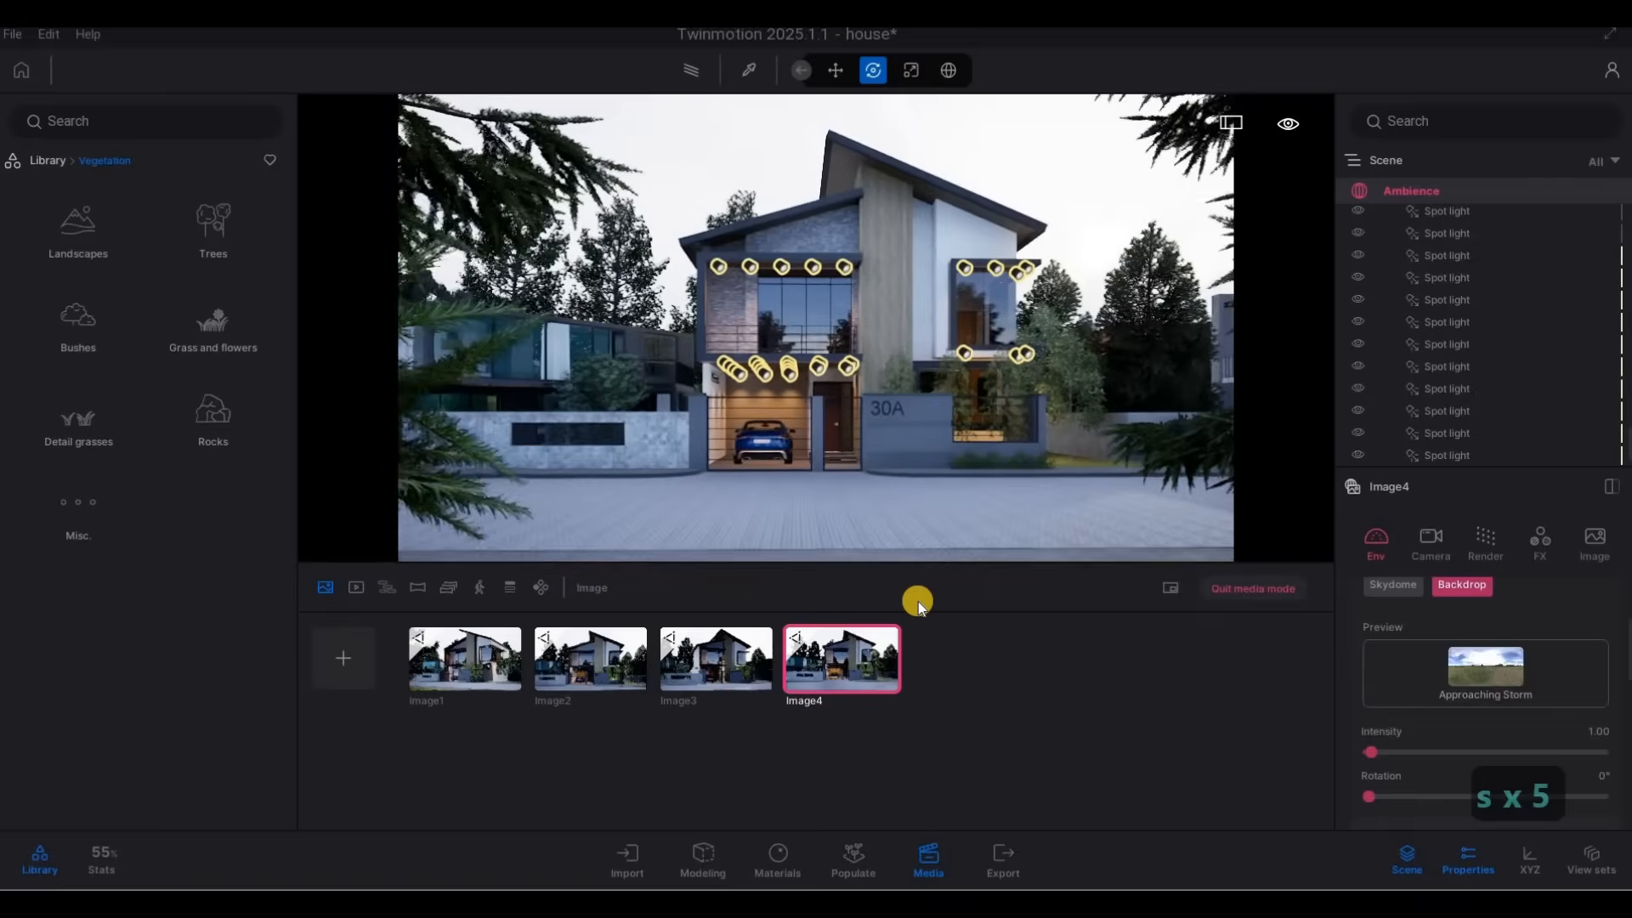
key("w")
key("s")
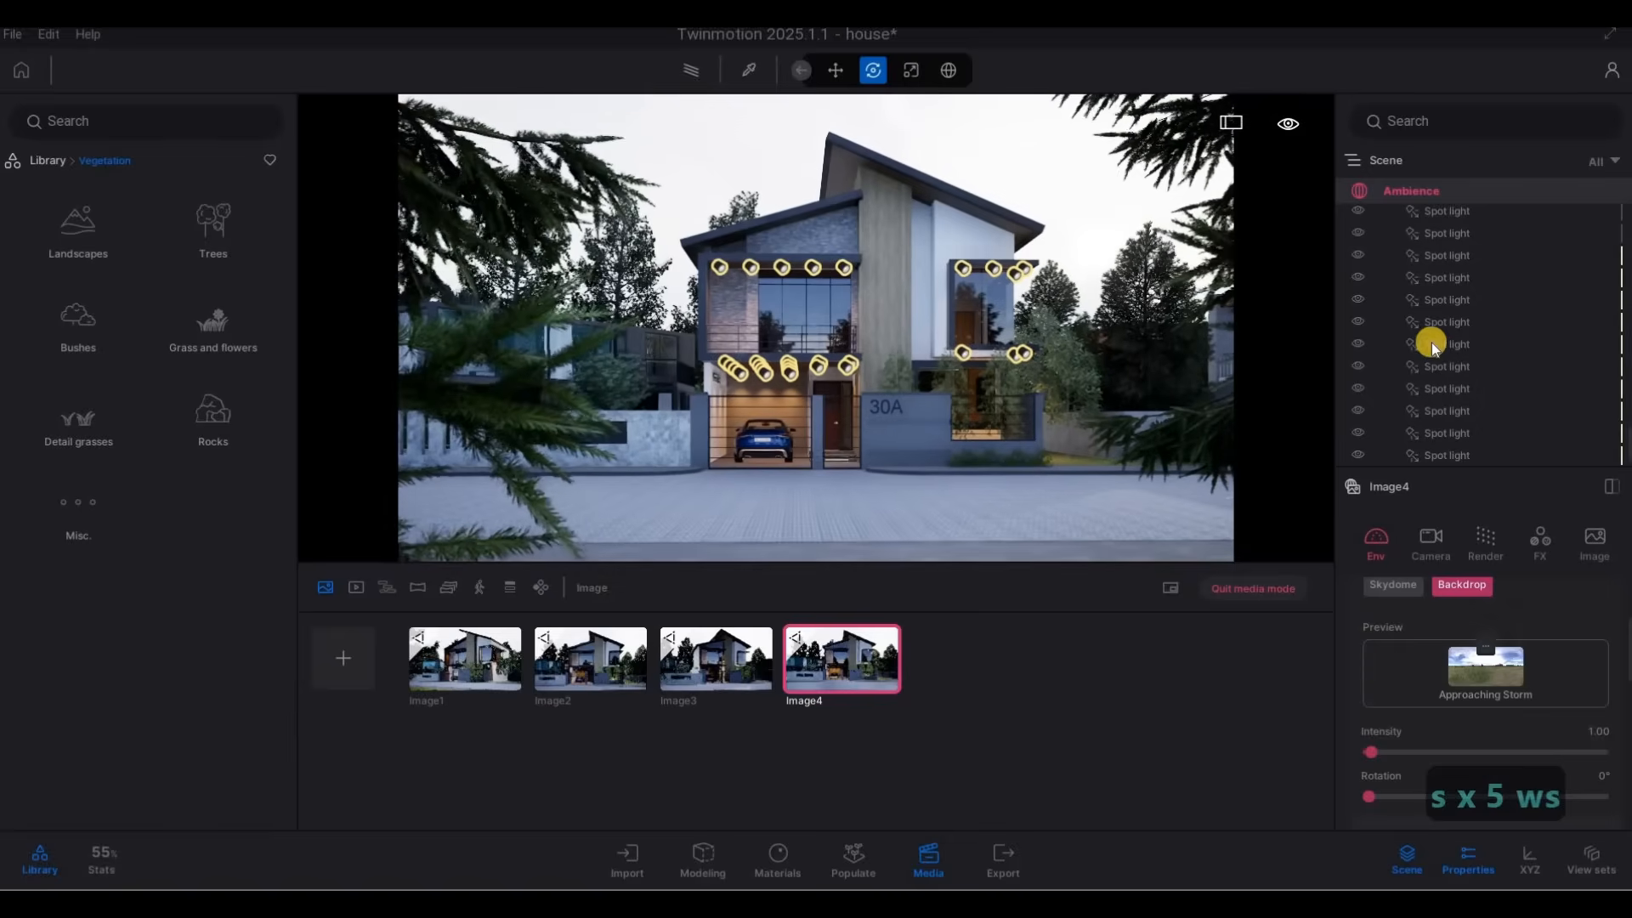
Set the fourth image's focal length to 37 mm and tilt the view to include the full roof, then update the saved view.
scroll(1492, 629, "down", 10)
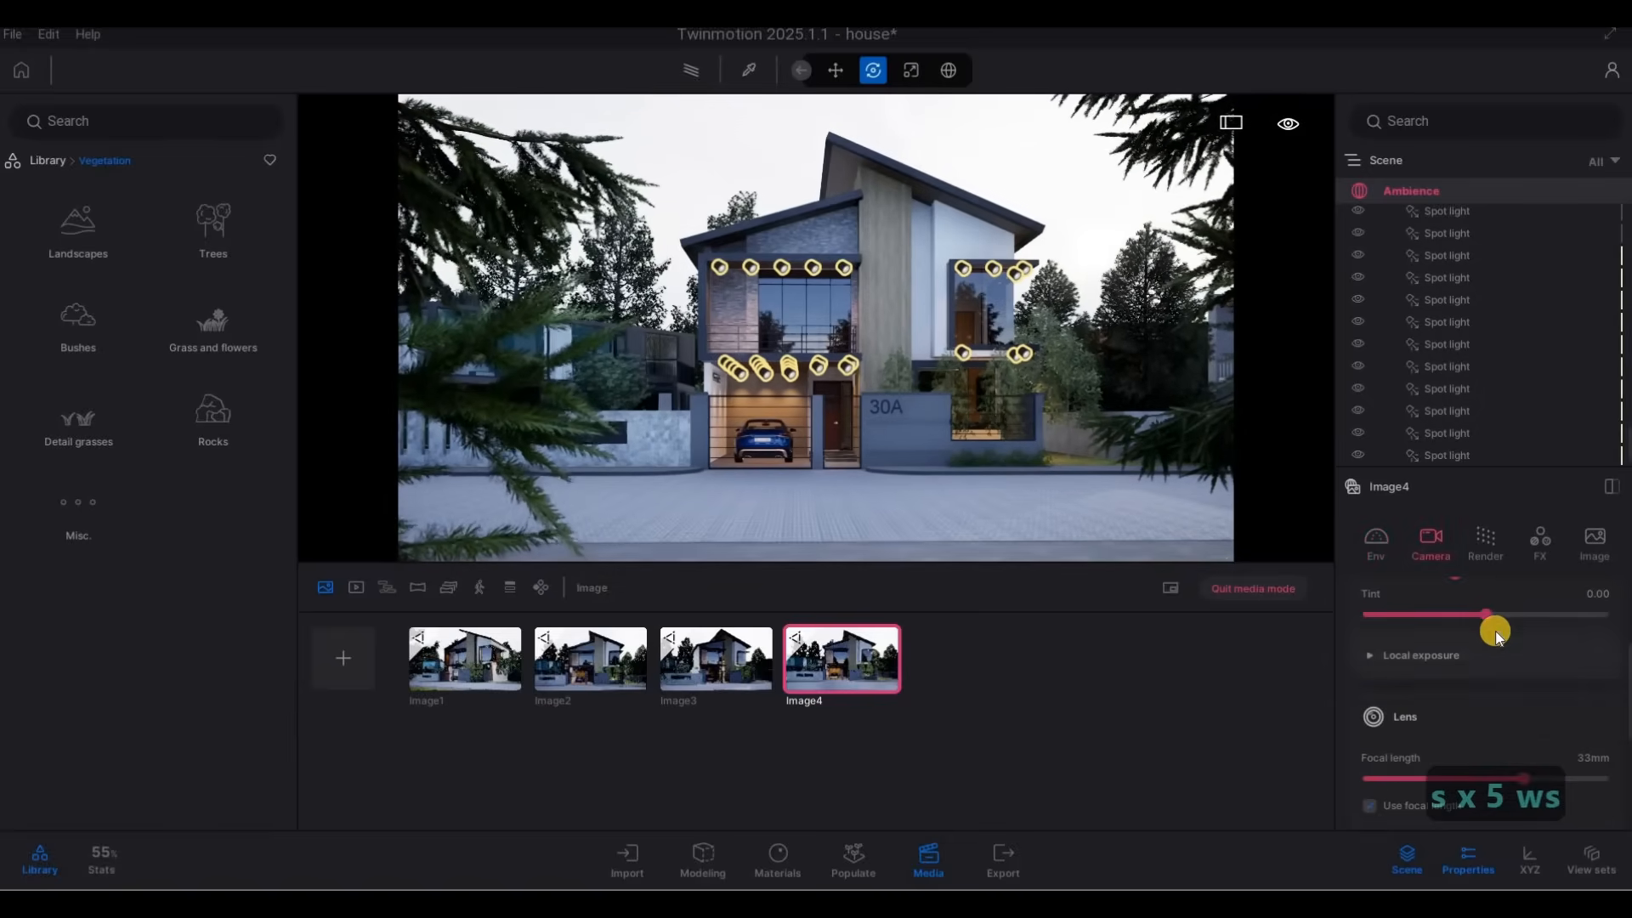
left_click_drag(1523, 774, 1531, 778)
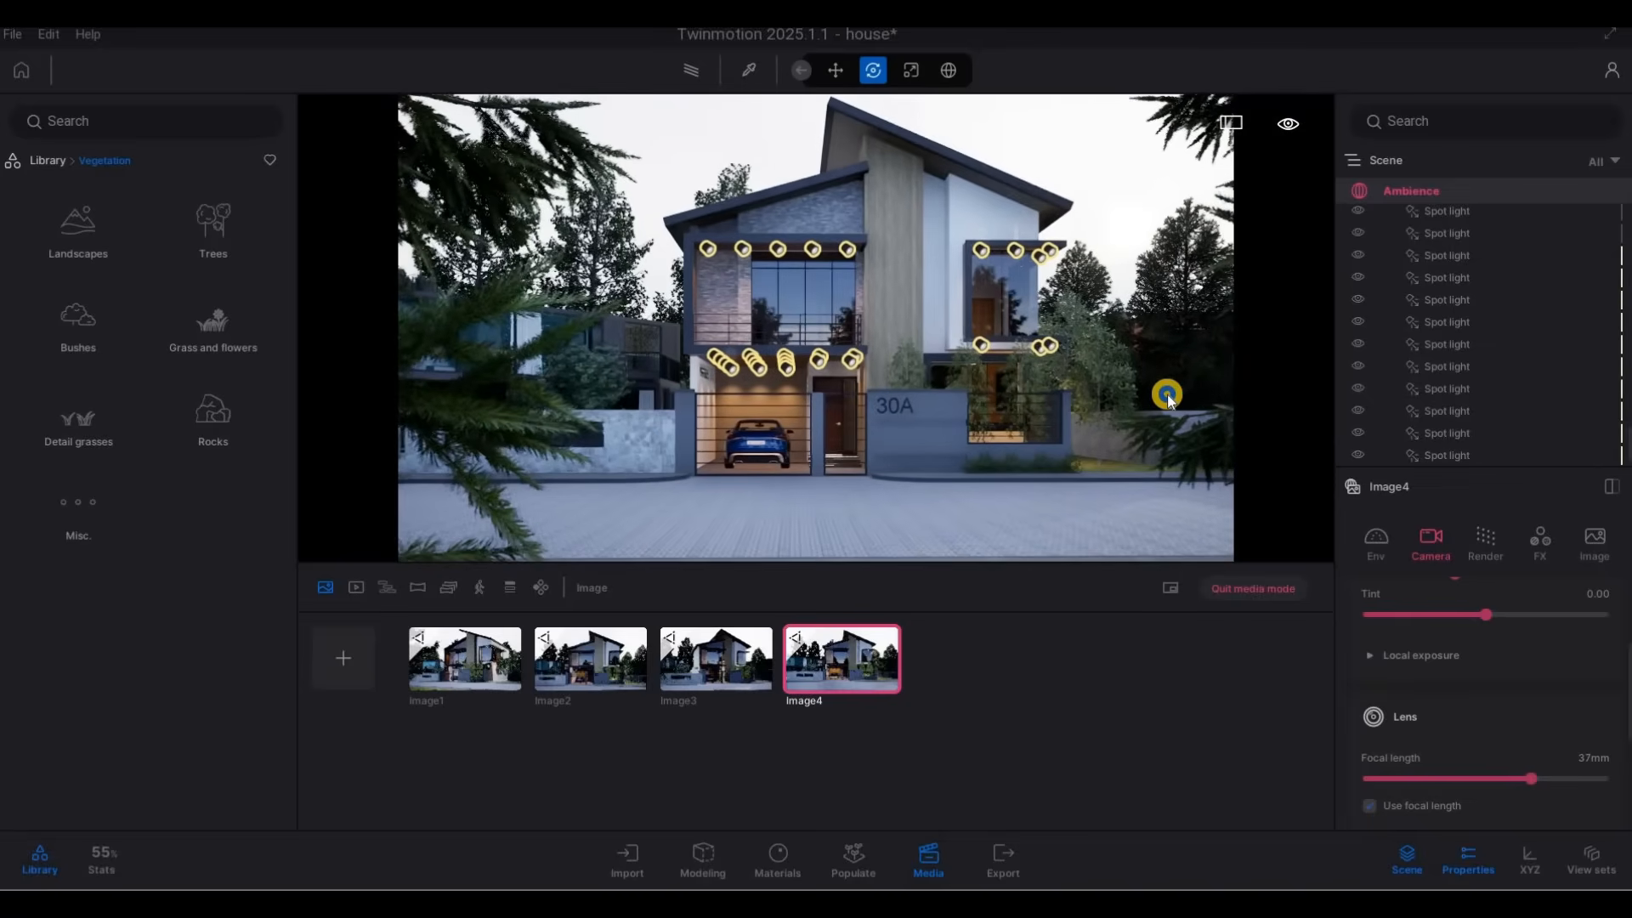
mouse_move(1169, 371)
right_mouse_down()
mouse_move(1168, 389)
mouse_move(1165, 361)
right_mouse_up()
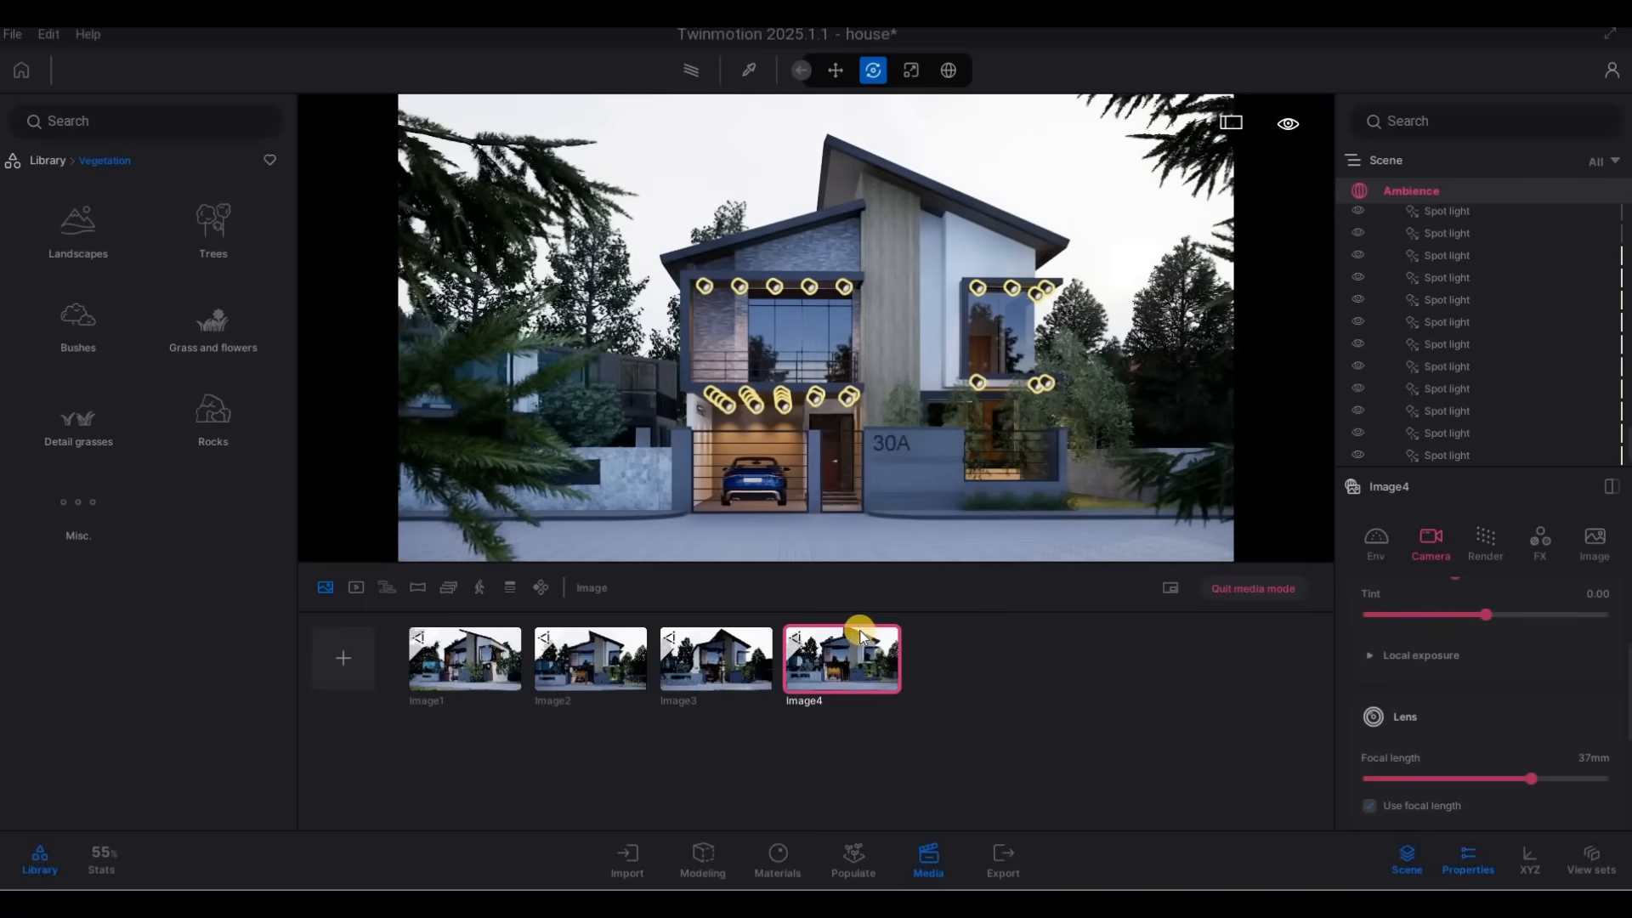
Open the fourth image's Season environment settings and set the first season control just past its midpoint.
left_click(1377, 554)
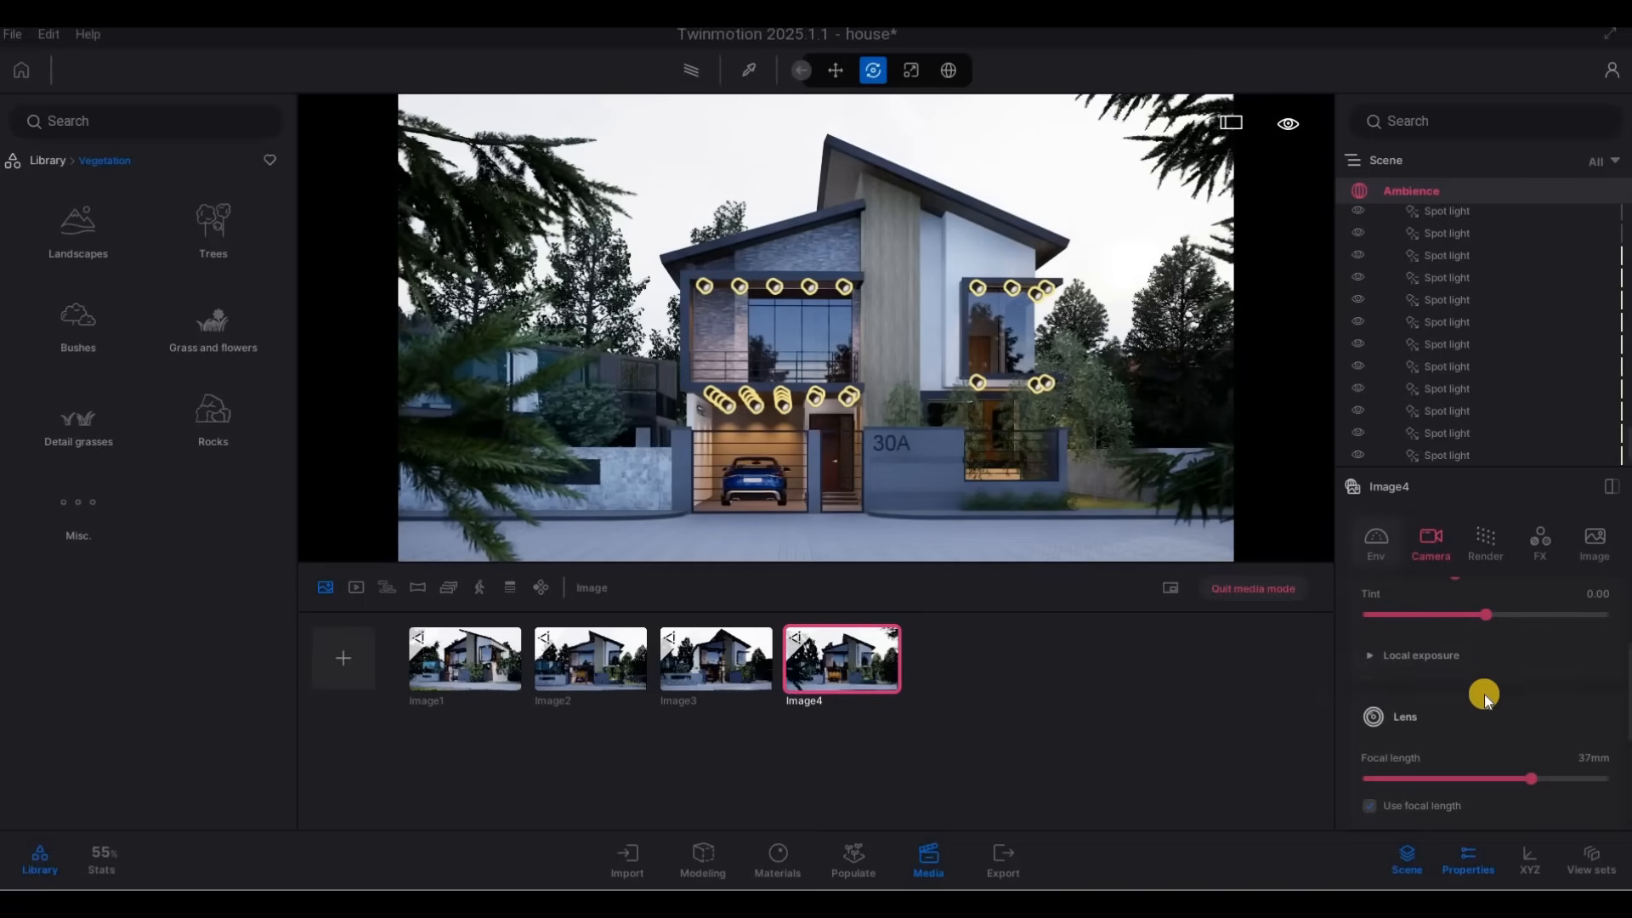
scroll(1462, 677, "up", 2)
scroll(1452, 690, "down", 3)
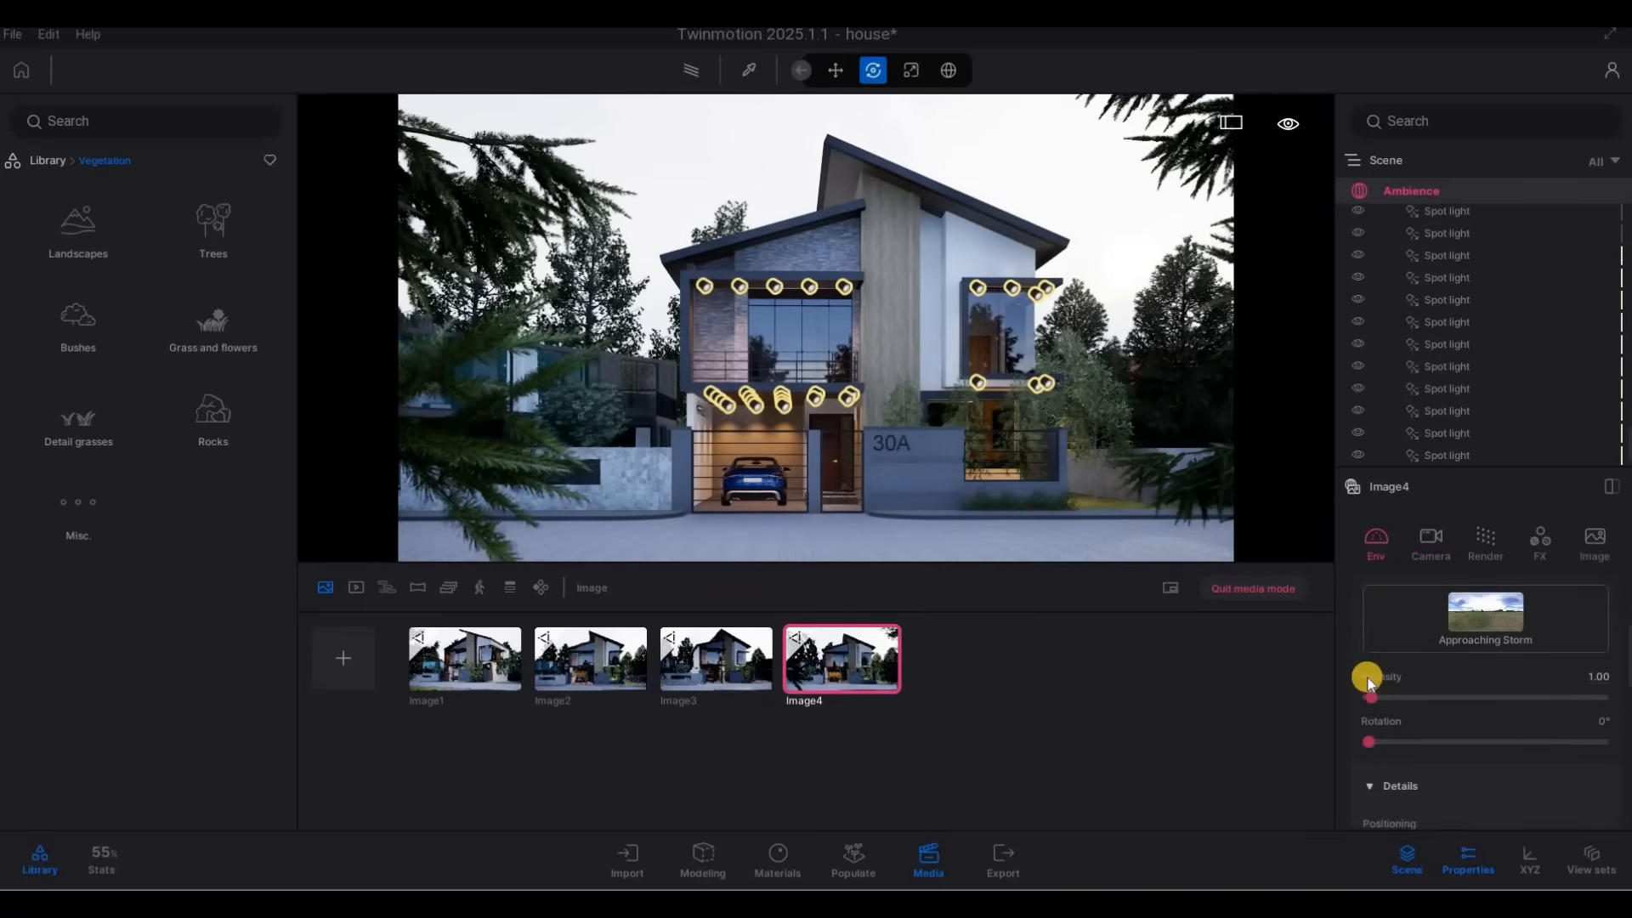
scroll(1403, 685, "down", 2)
scroll(1438, 727, "down", 5)
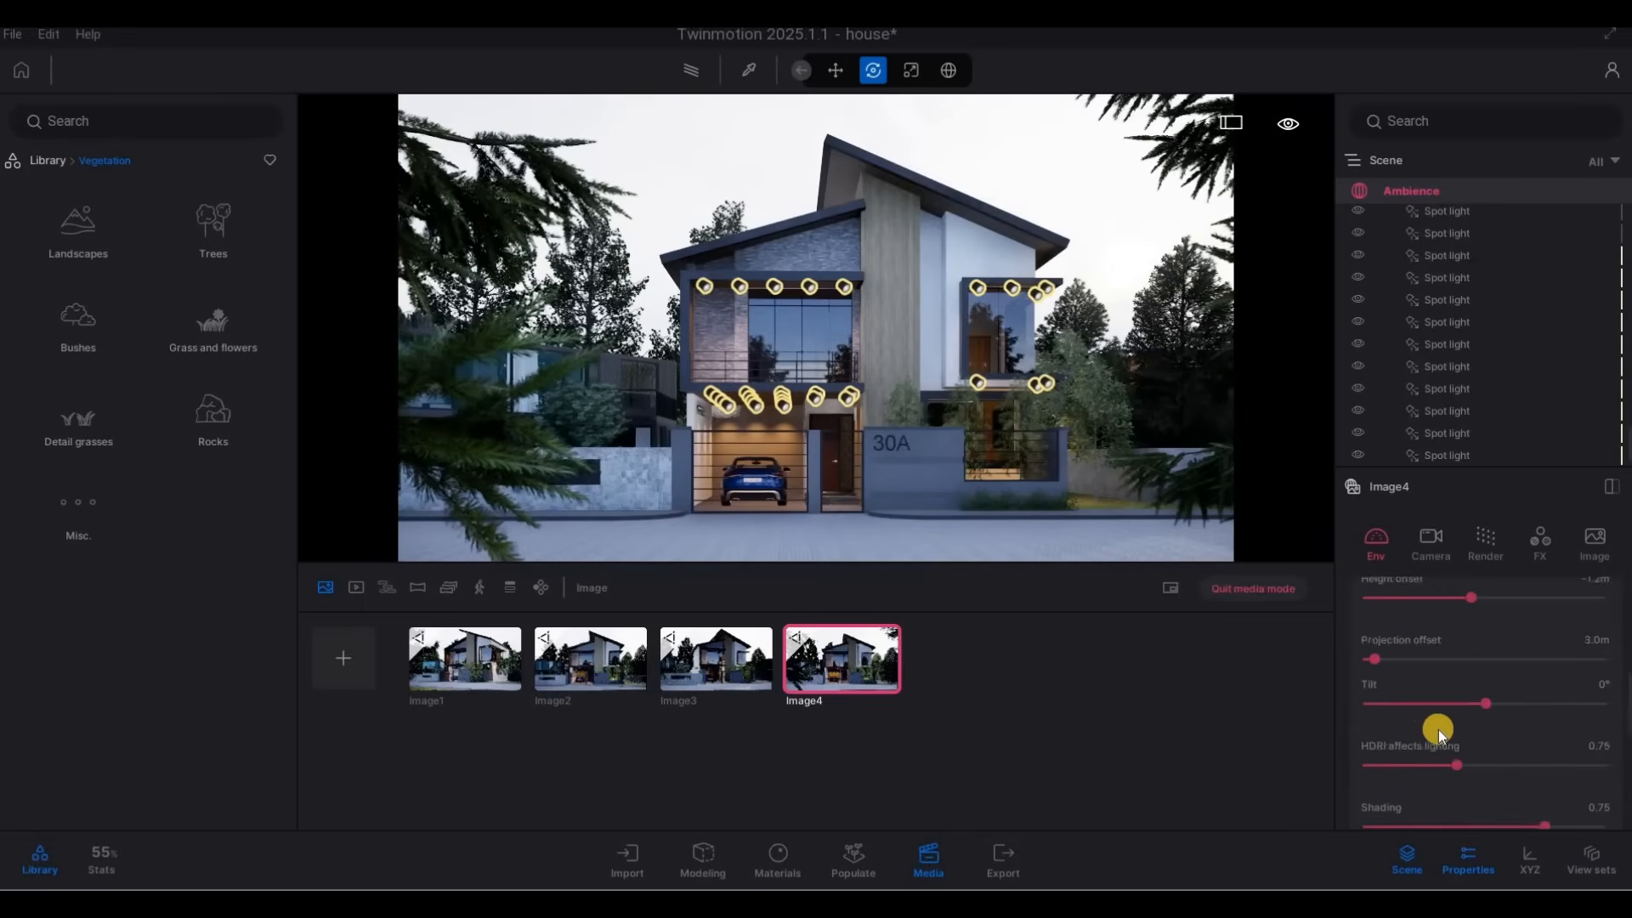
scroll(1466, 736, "down", 5)
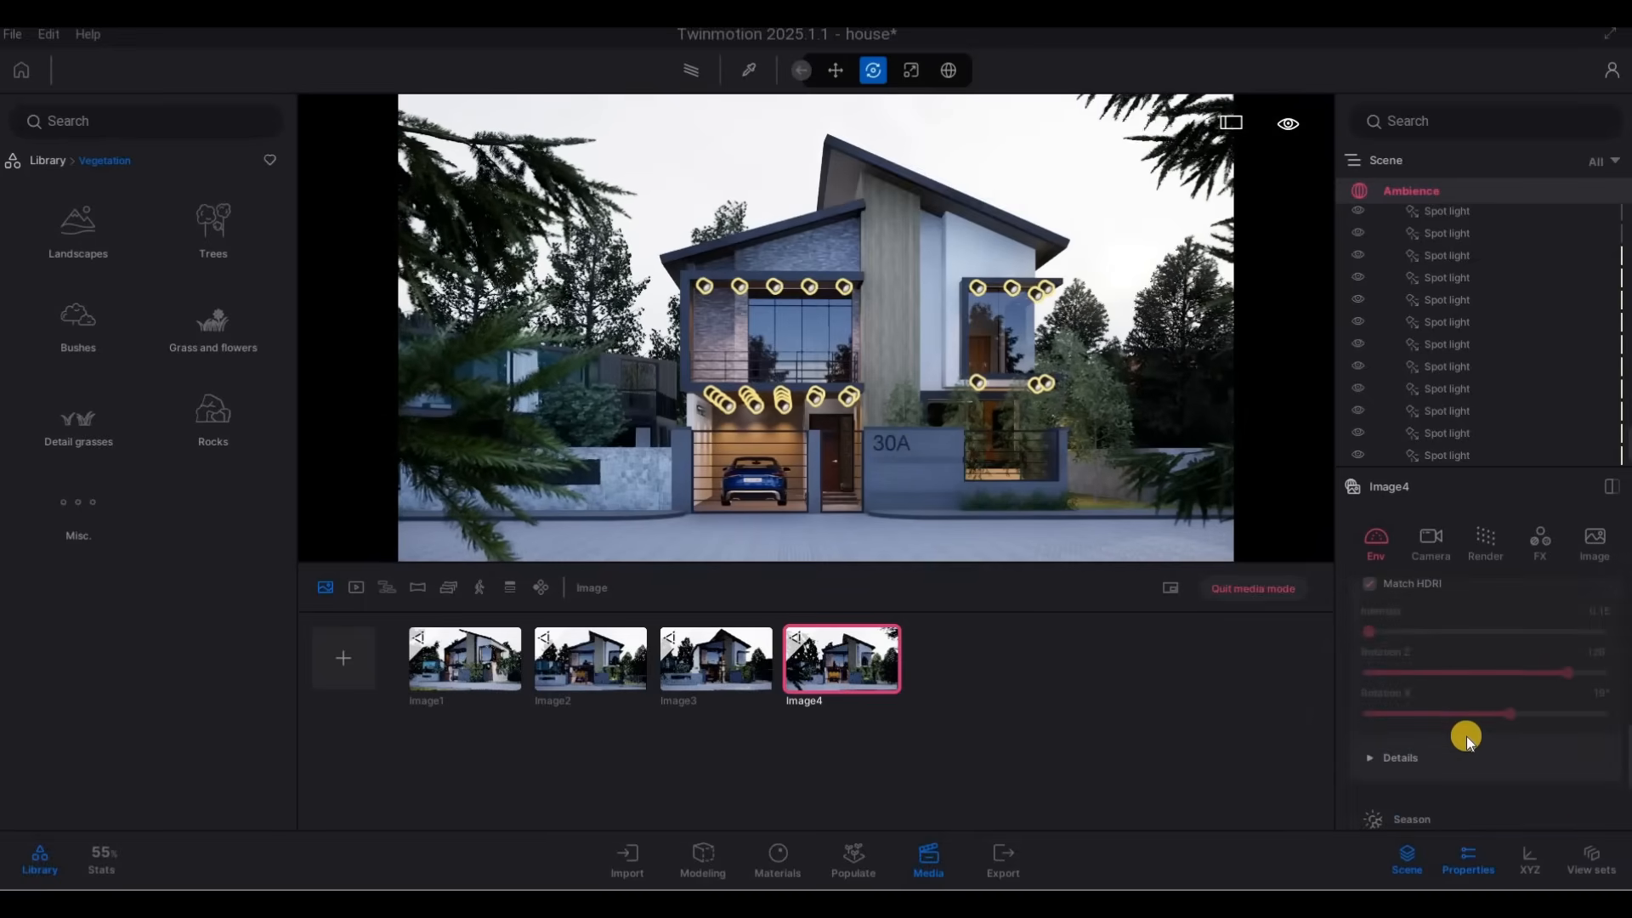
scroll(1390, 697, "up", 2)
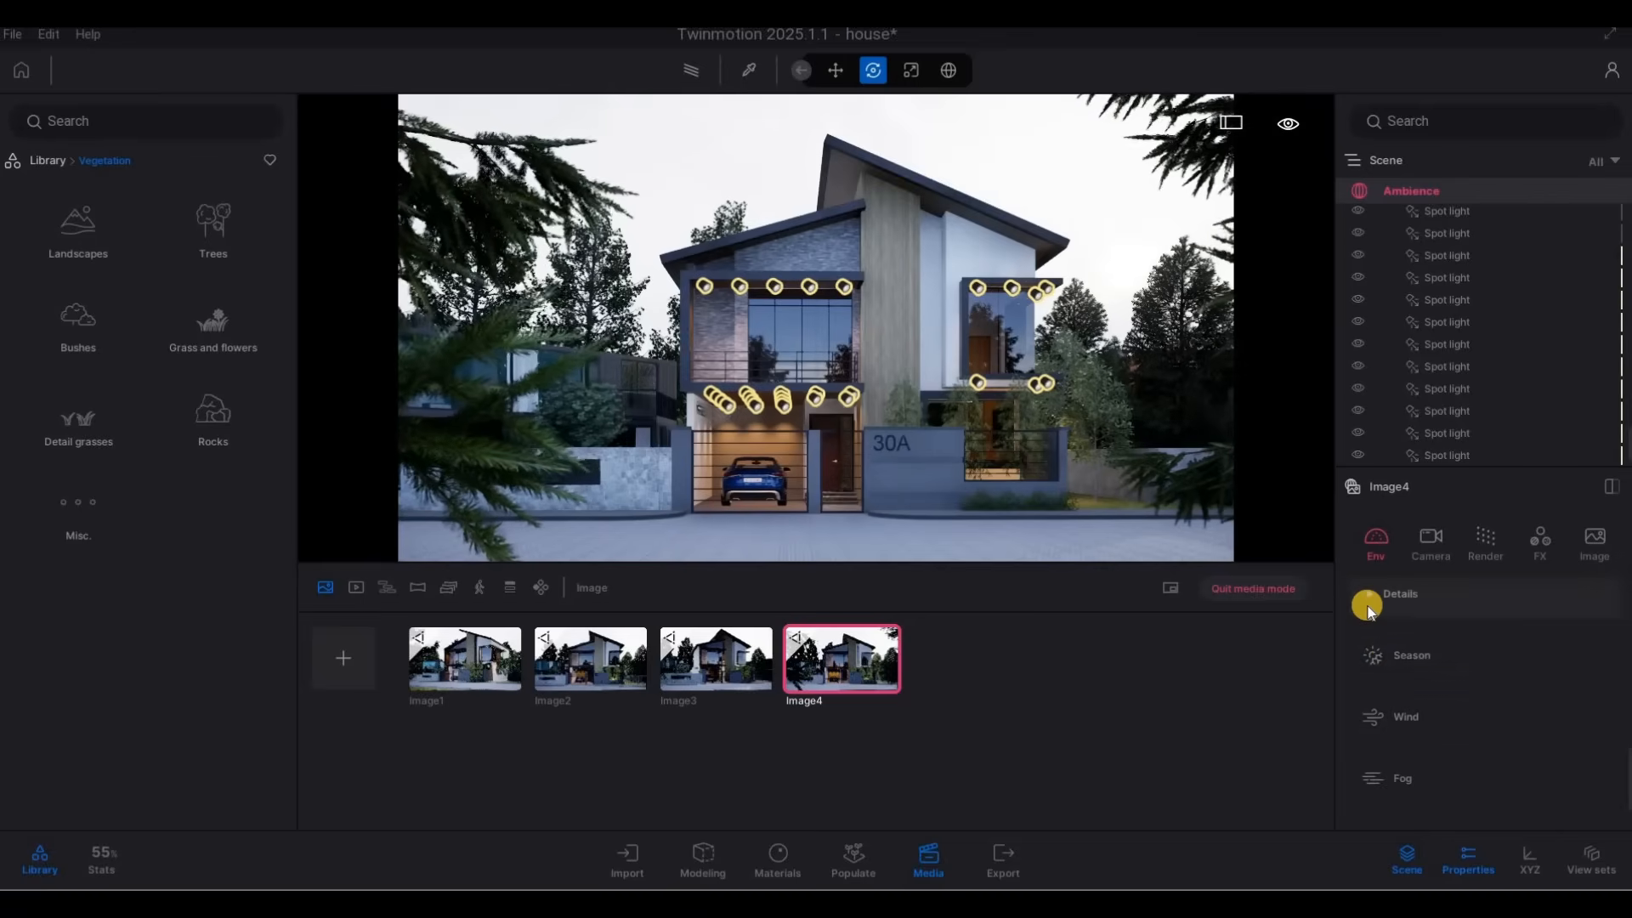
left_click(1368, 605)
left_click(1439, 671)
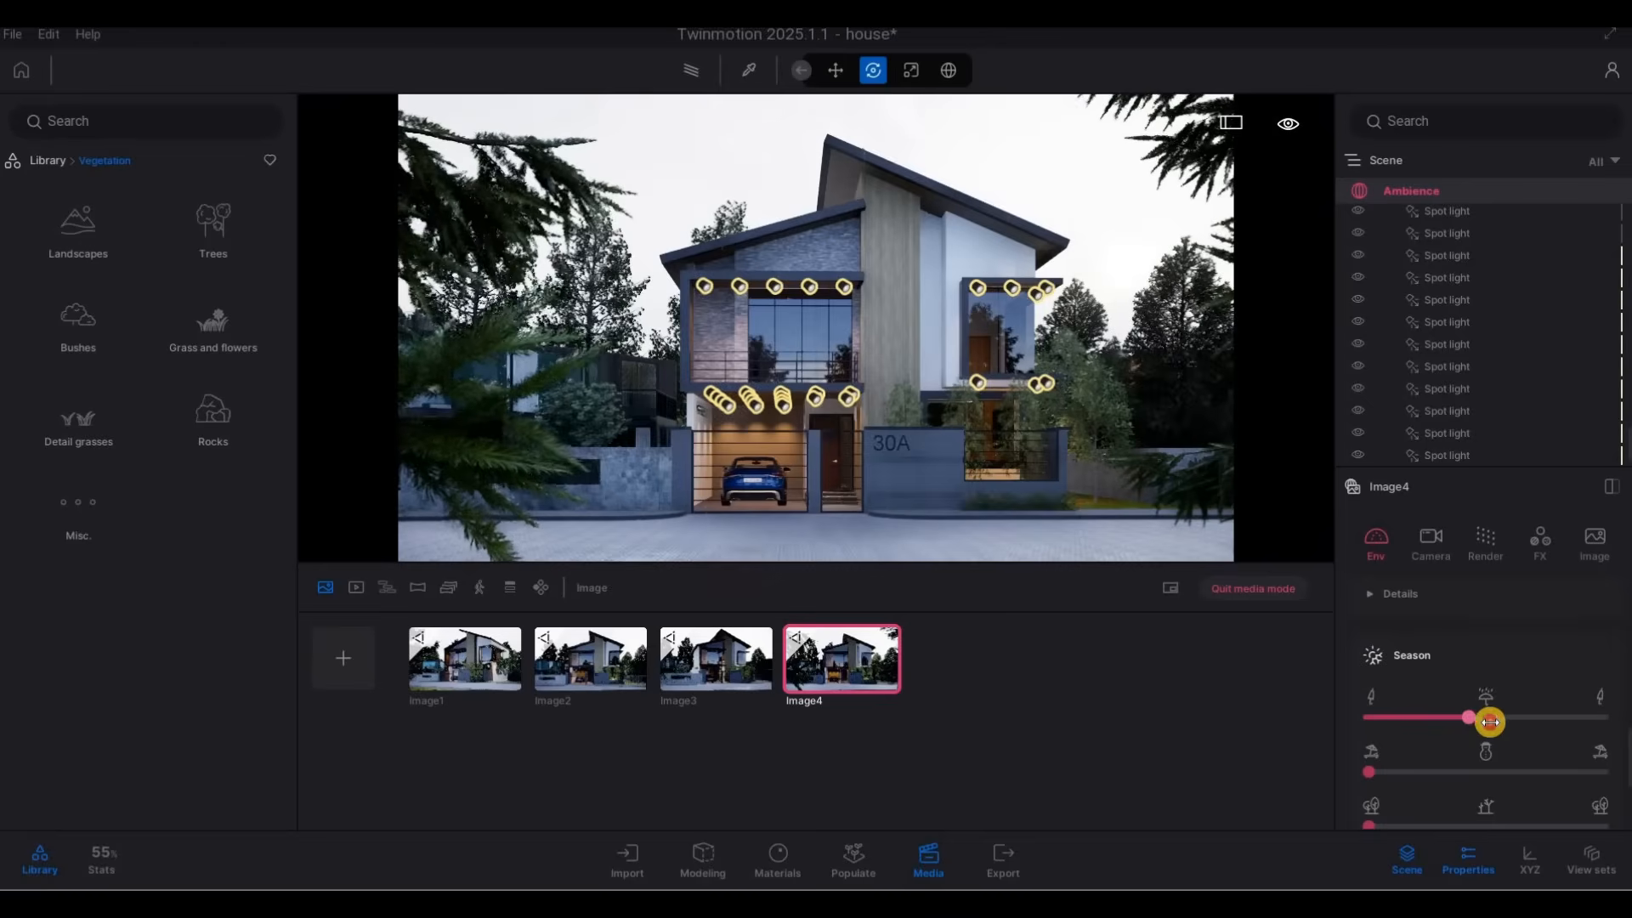
left_click(1490, 721)
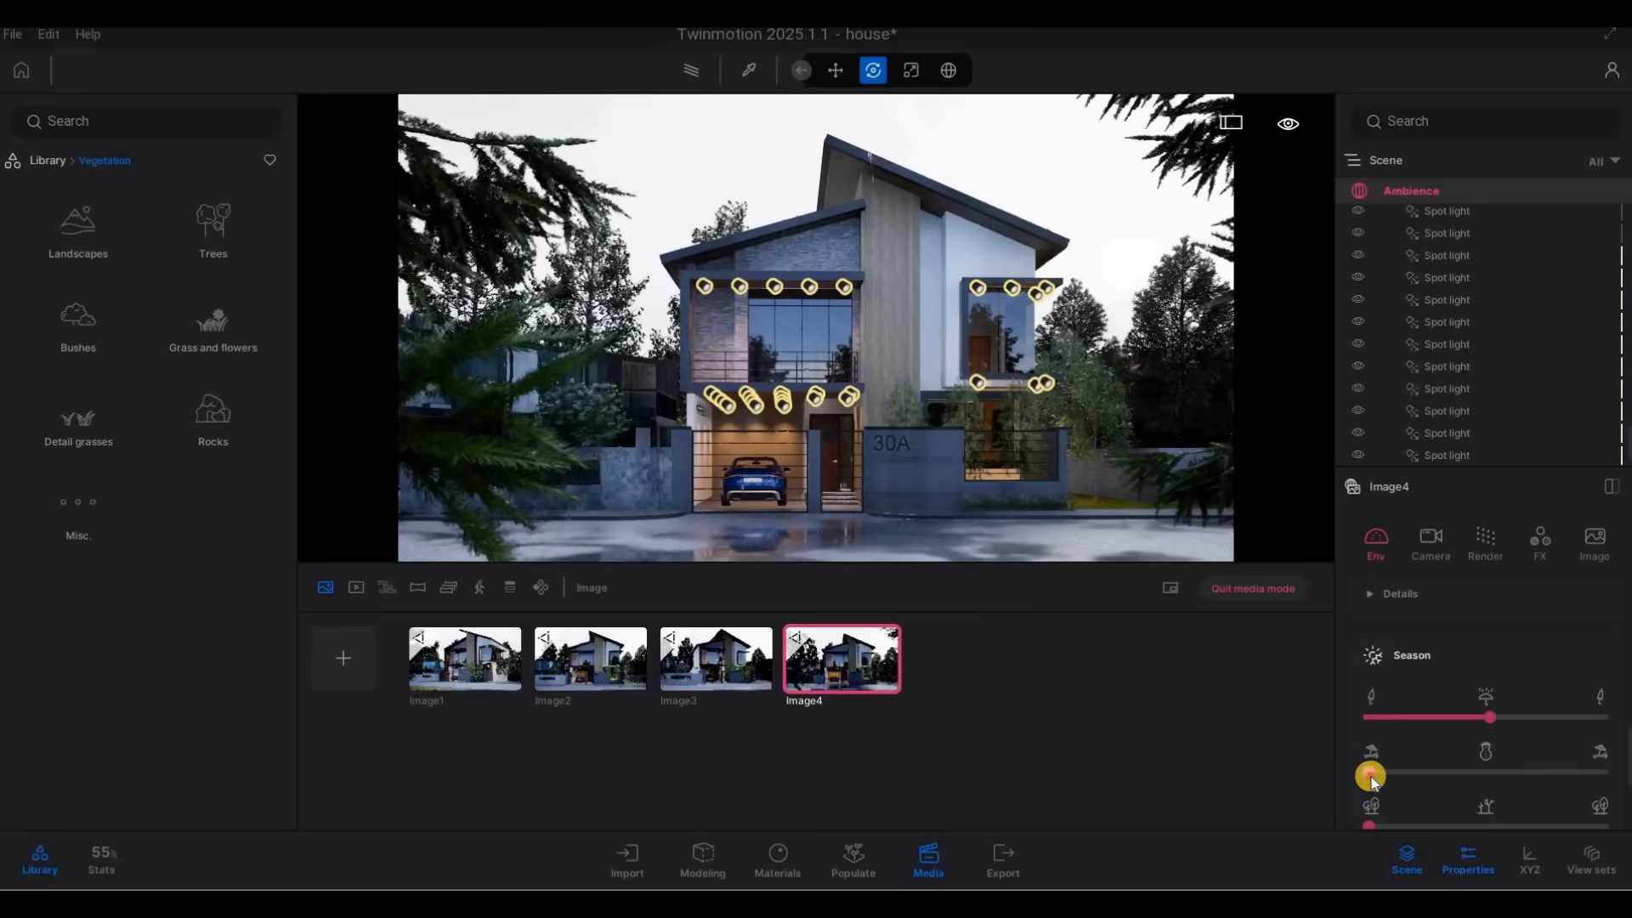
Try different winter amounts in the fourth image's Season settings and settle close to the snowman midpoint.
left_click(1476, 776)
left_click(1449, 775)
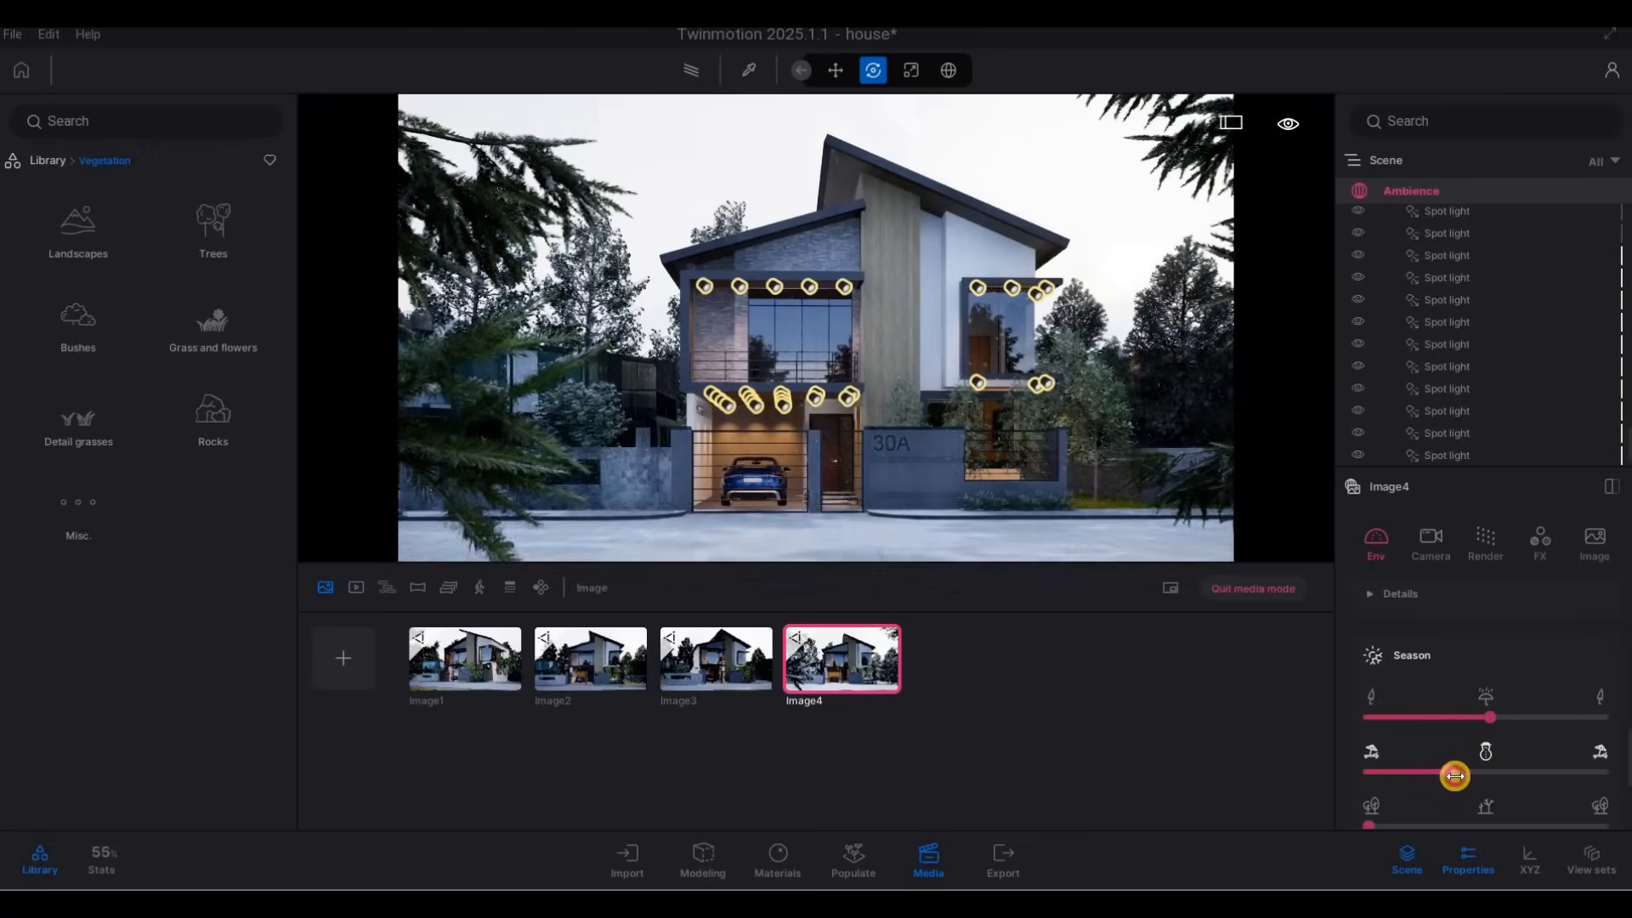
left_click(1436, 776)
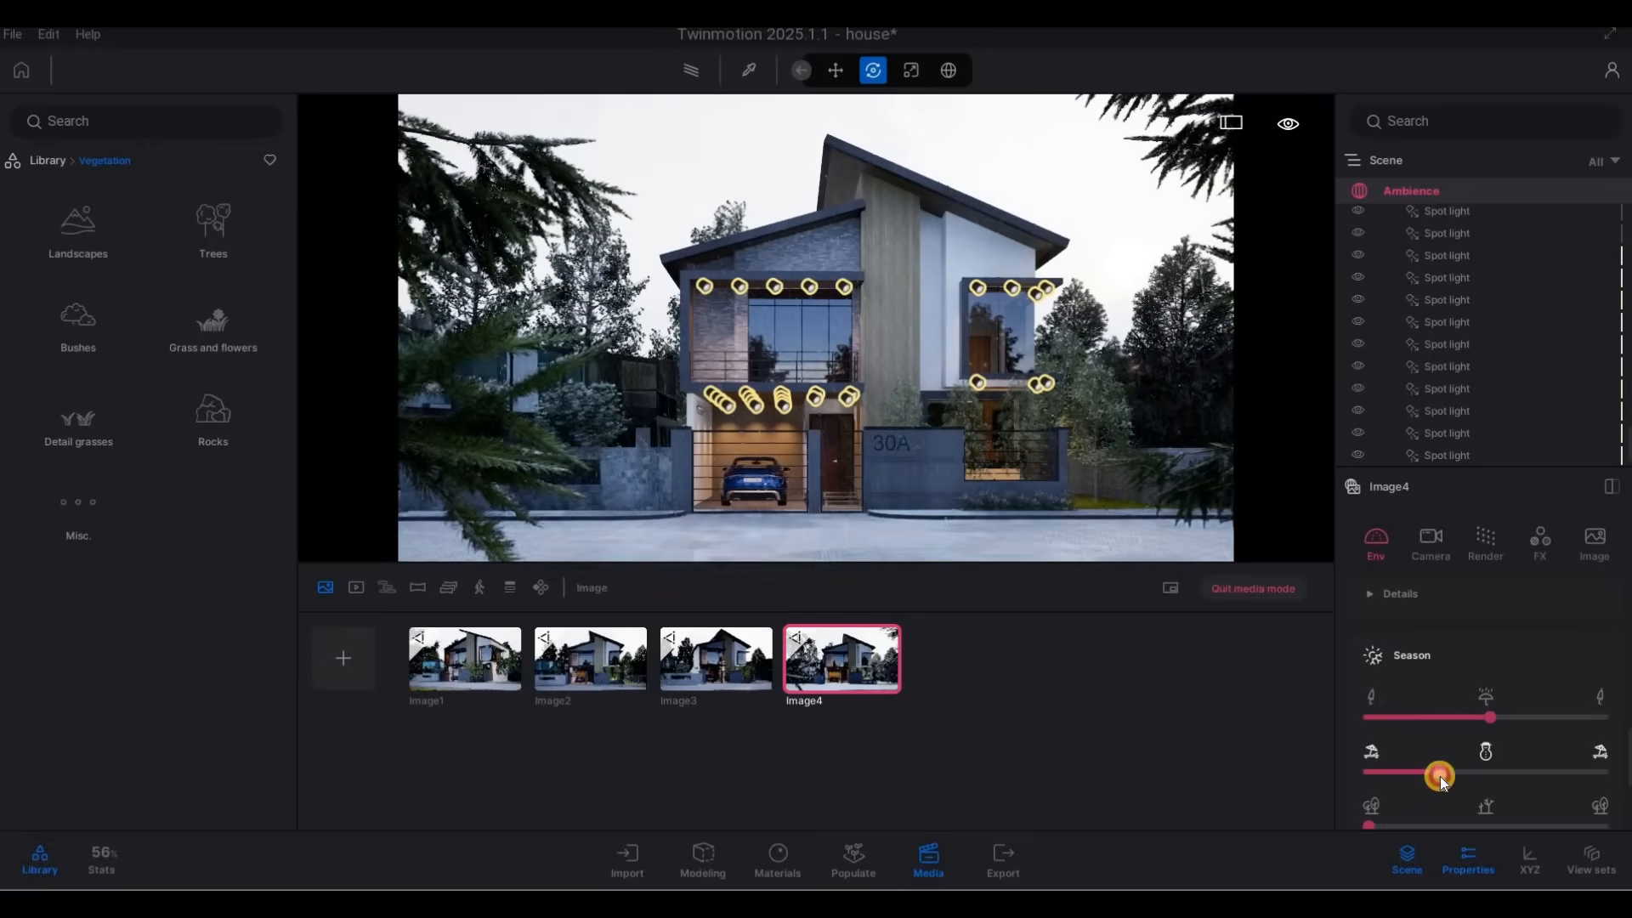
scroll(1448, 777, "down", 1)
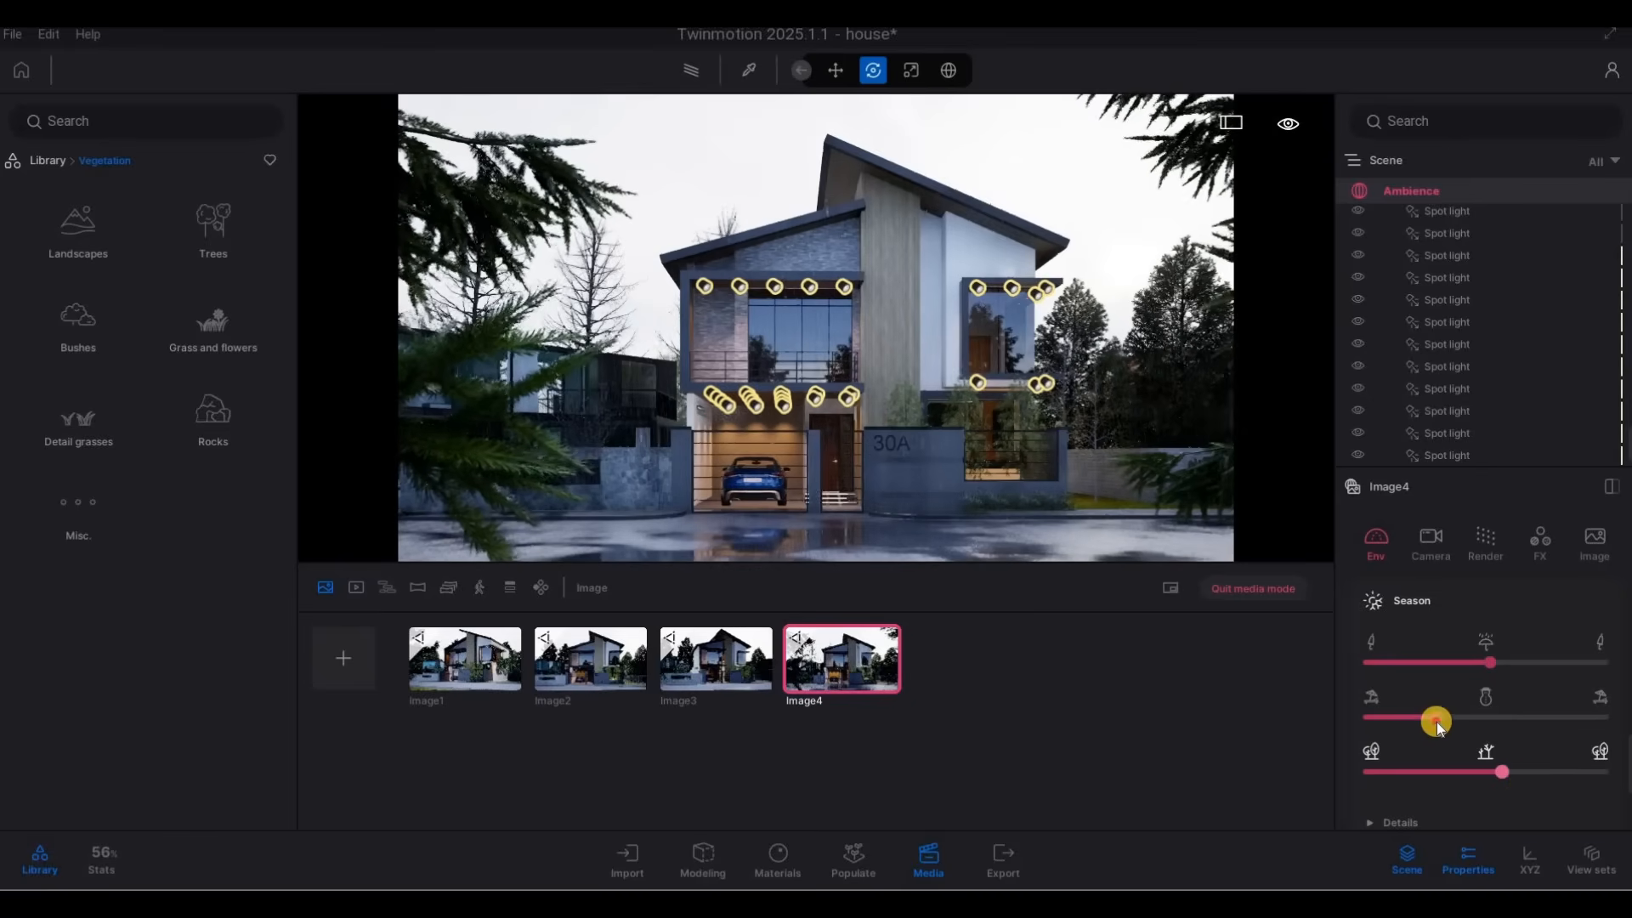
left_click(1521, 727)
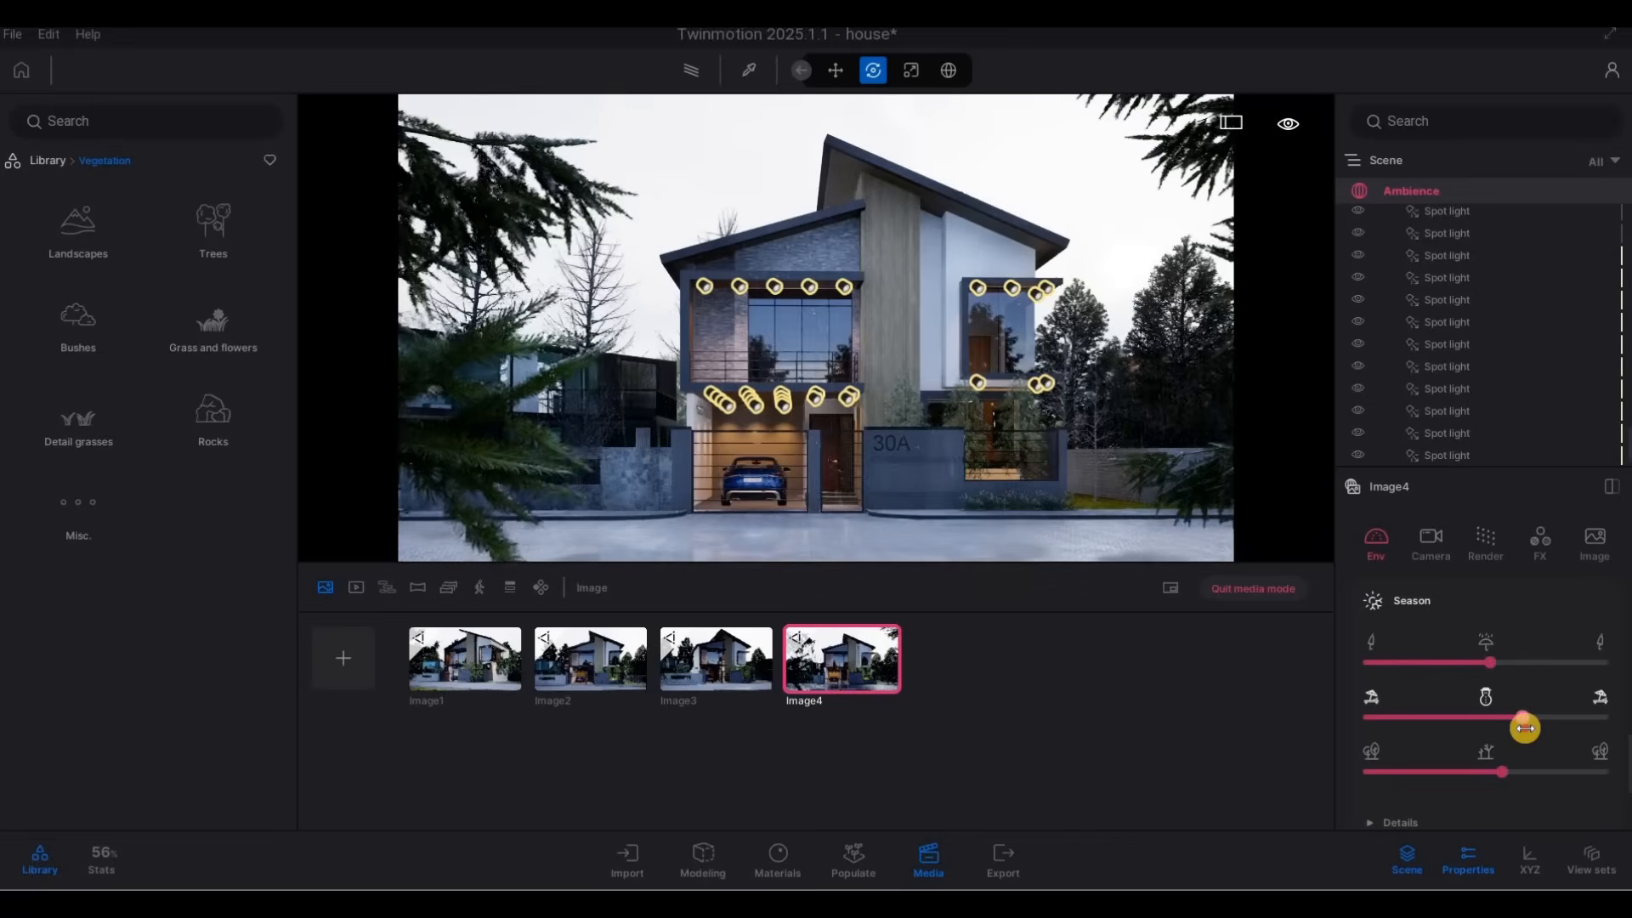
left_click(1497, 729)
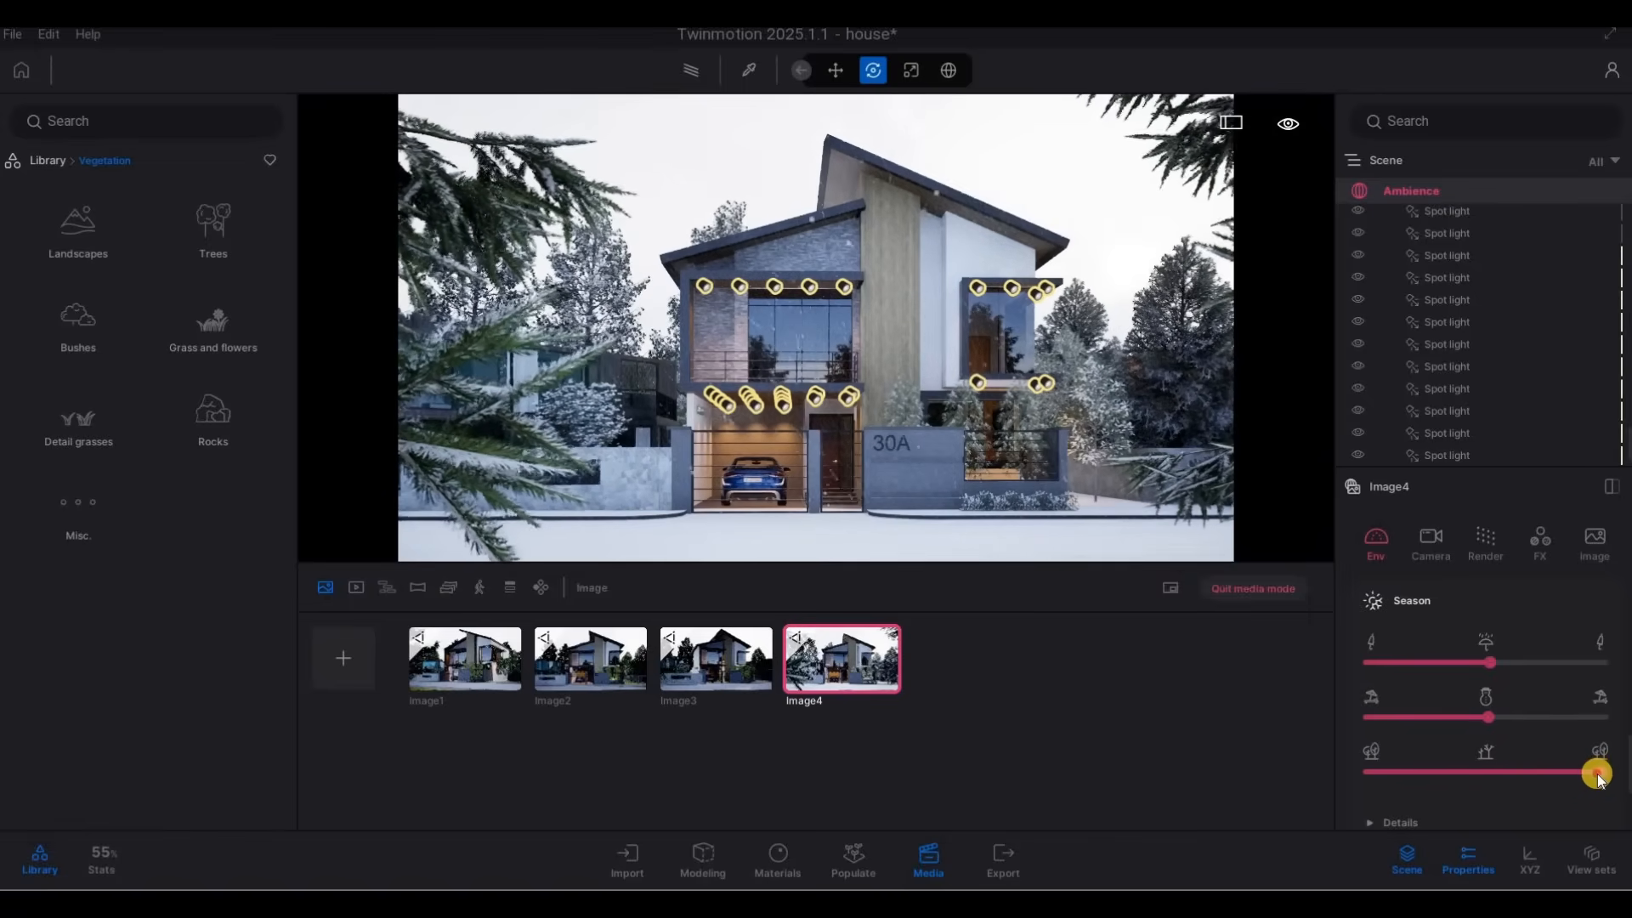
Set the fourth image's Season foliage control near its full-tree end, nudge the first season control slightly higher, and update the saved view.
mouse_move(1581, 772)
left_mouse_down()
mouse_move(1563, 769)
mouse_move(1579, 771)
left_mouse_up()
mouse_move(1493, 670)
left_mouse_down()
mouse_move(1594, 672)
mouse_move(1499, 666)
left_mouse_up()
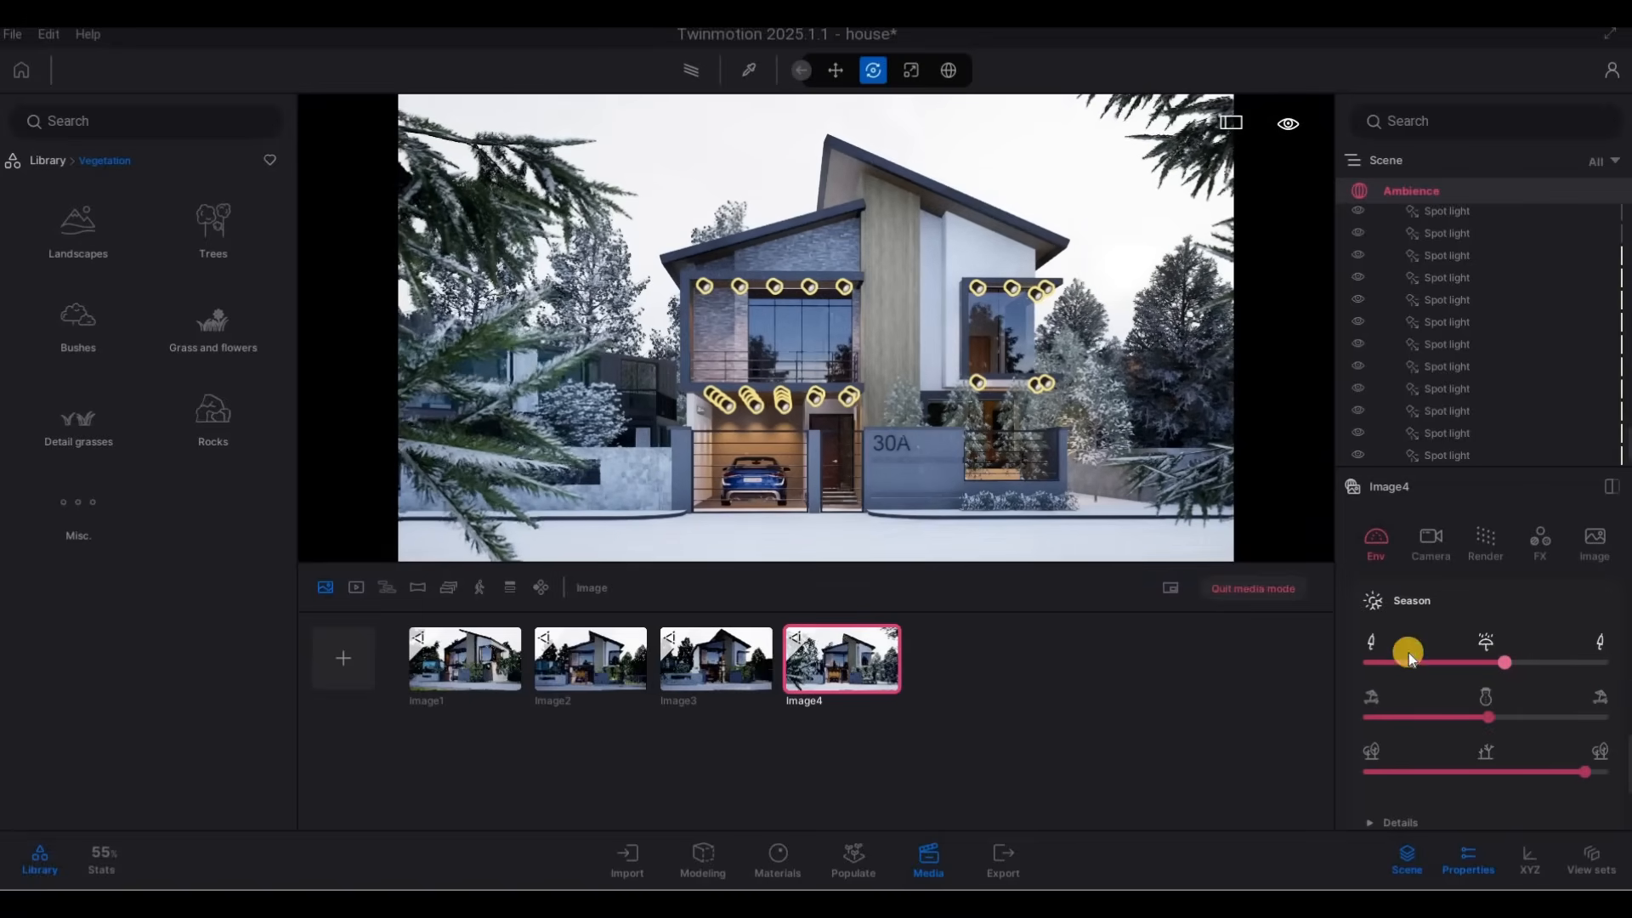
left_click(854, 628)
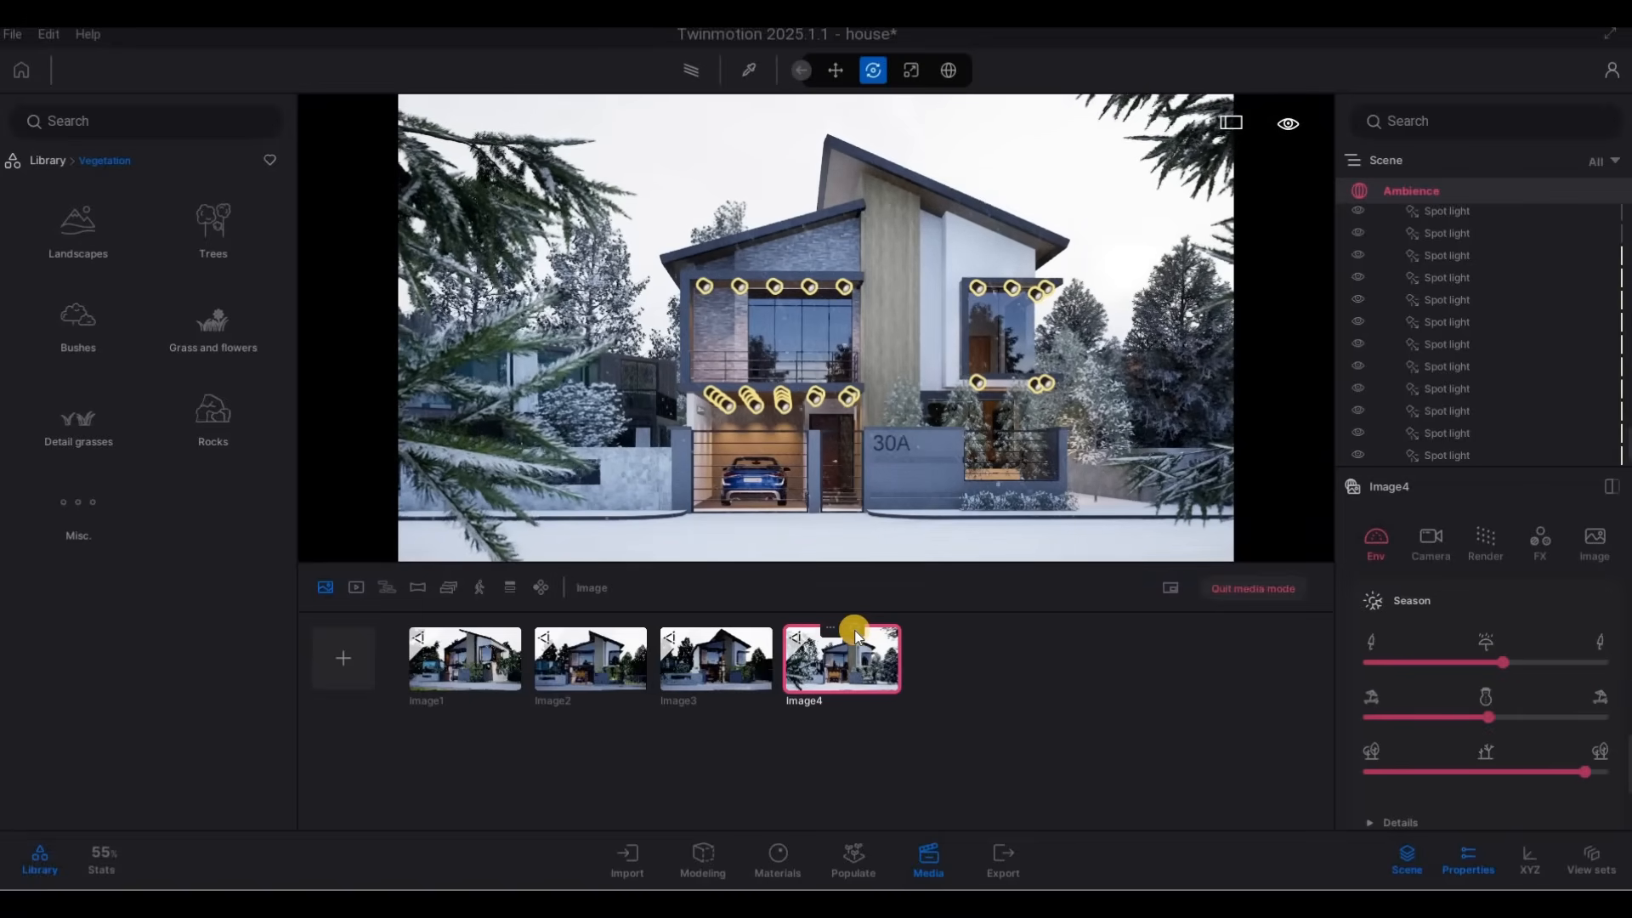
Render the first media image with the path tracer at High quality and update its saved view.
left_click(467, 660)
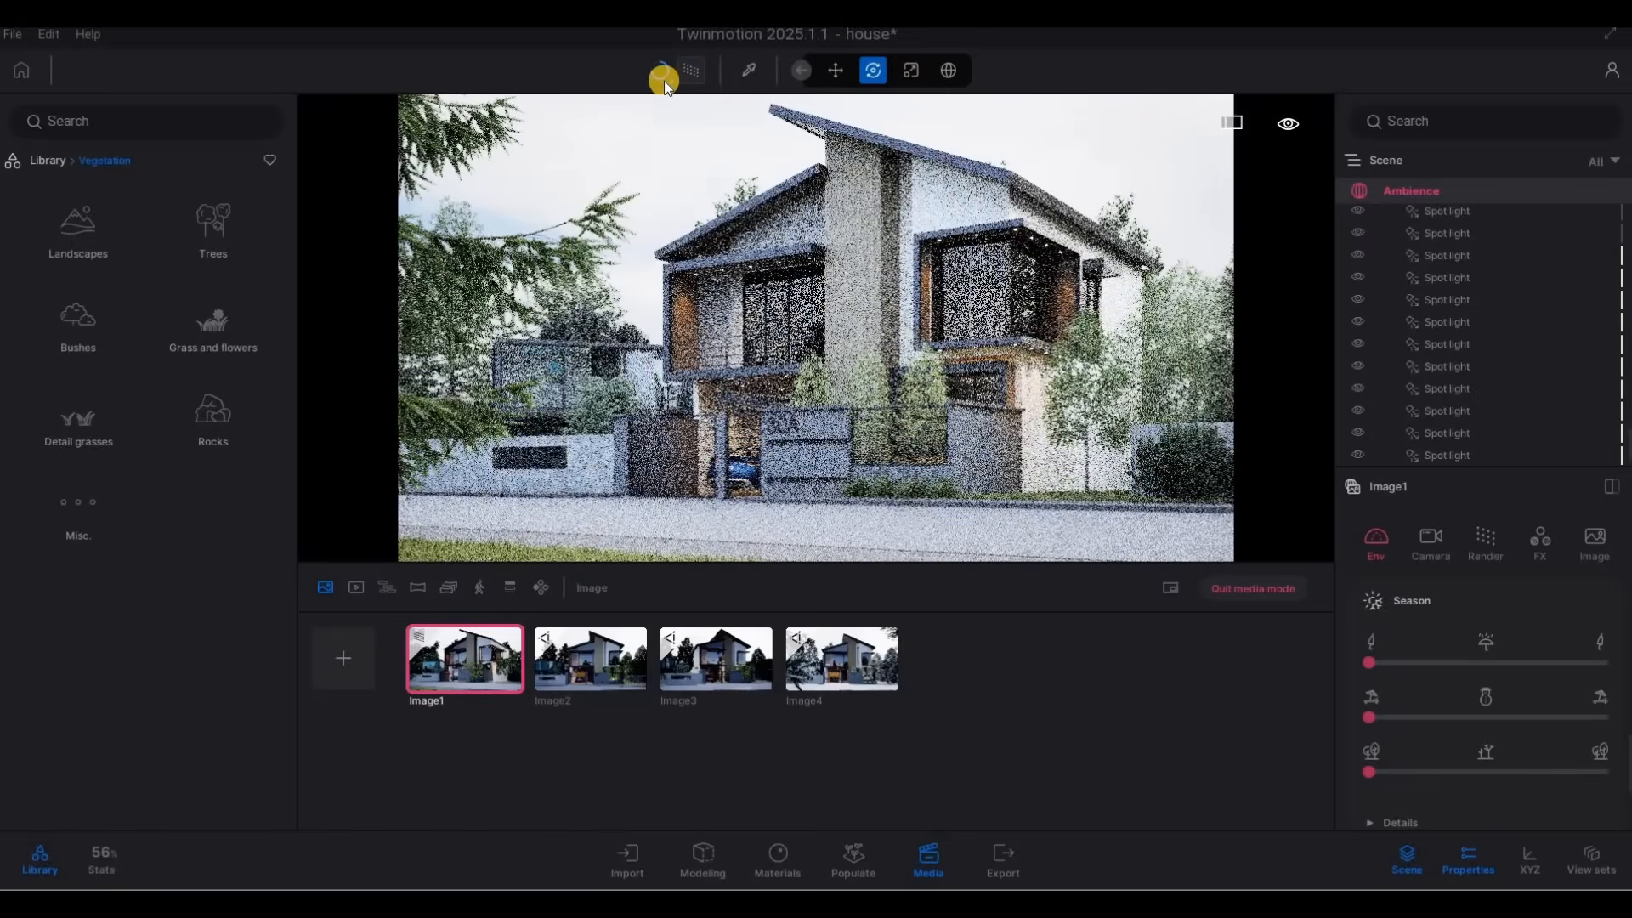
left_click(670, 80)
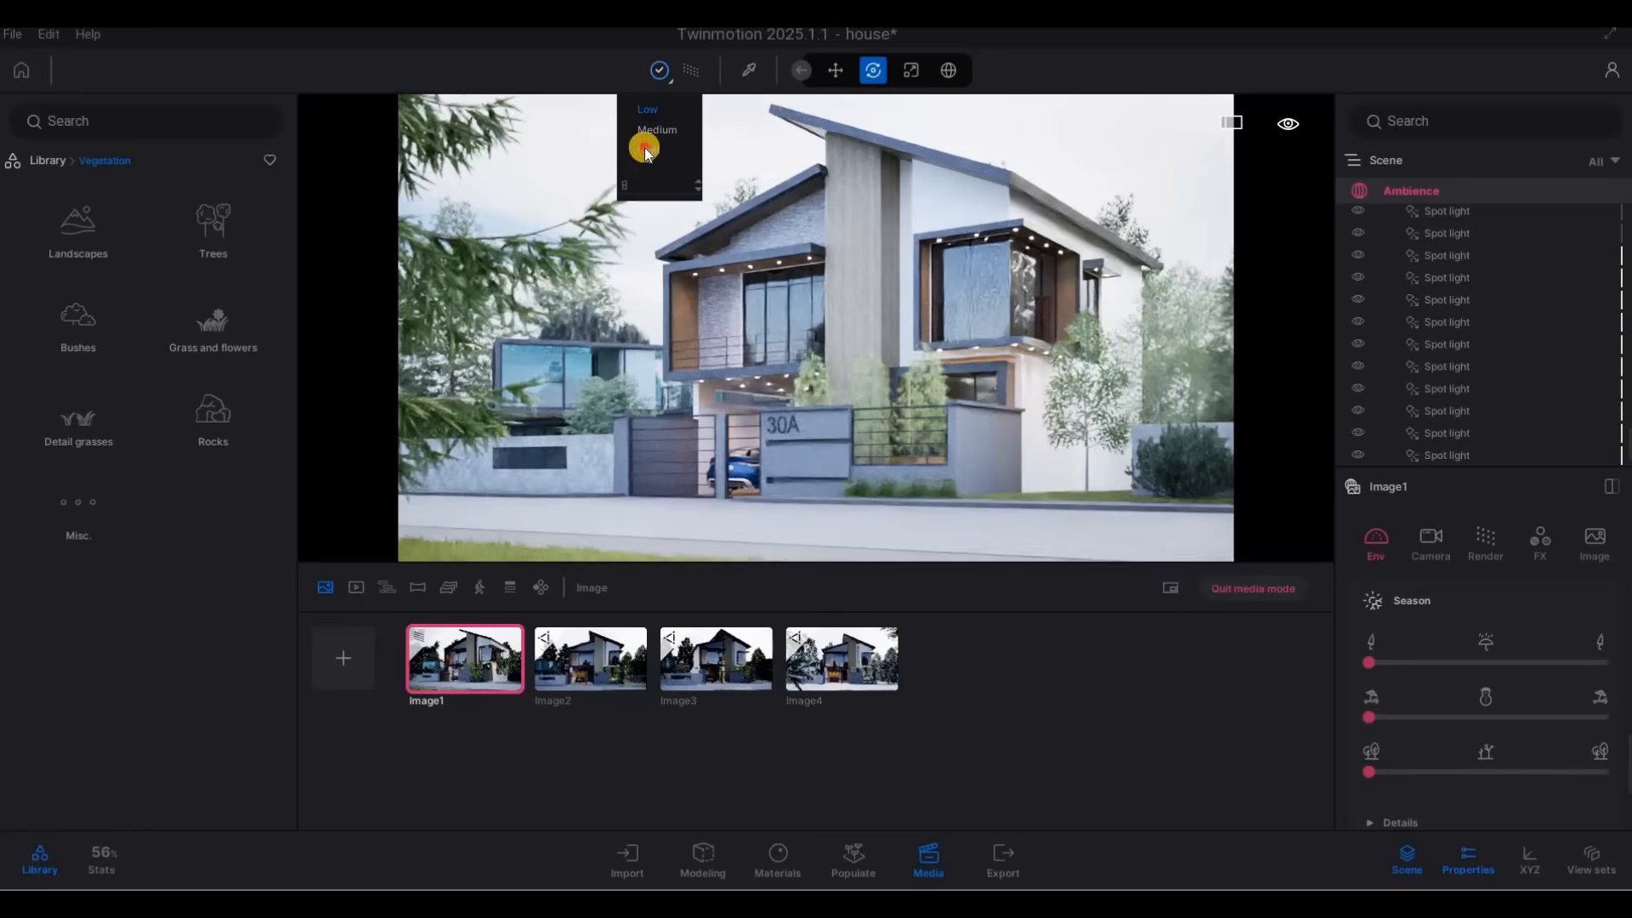
left_click(645, 187)
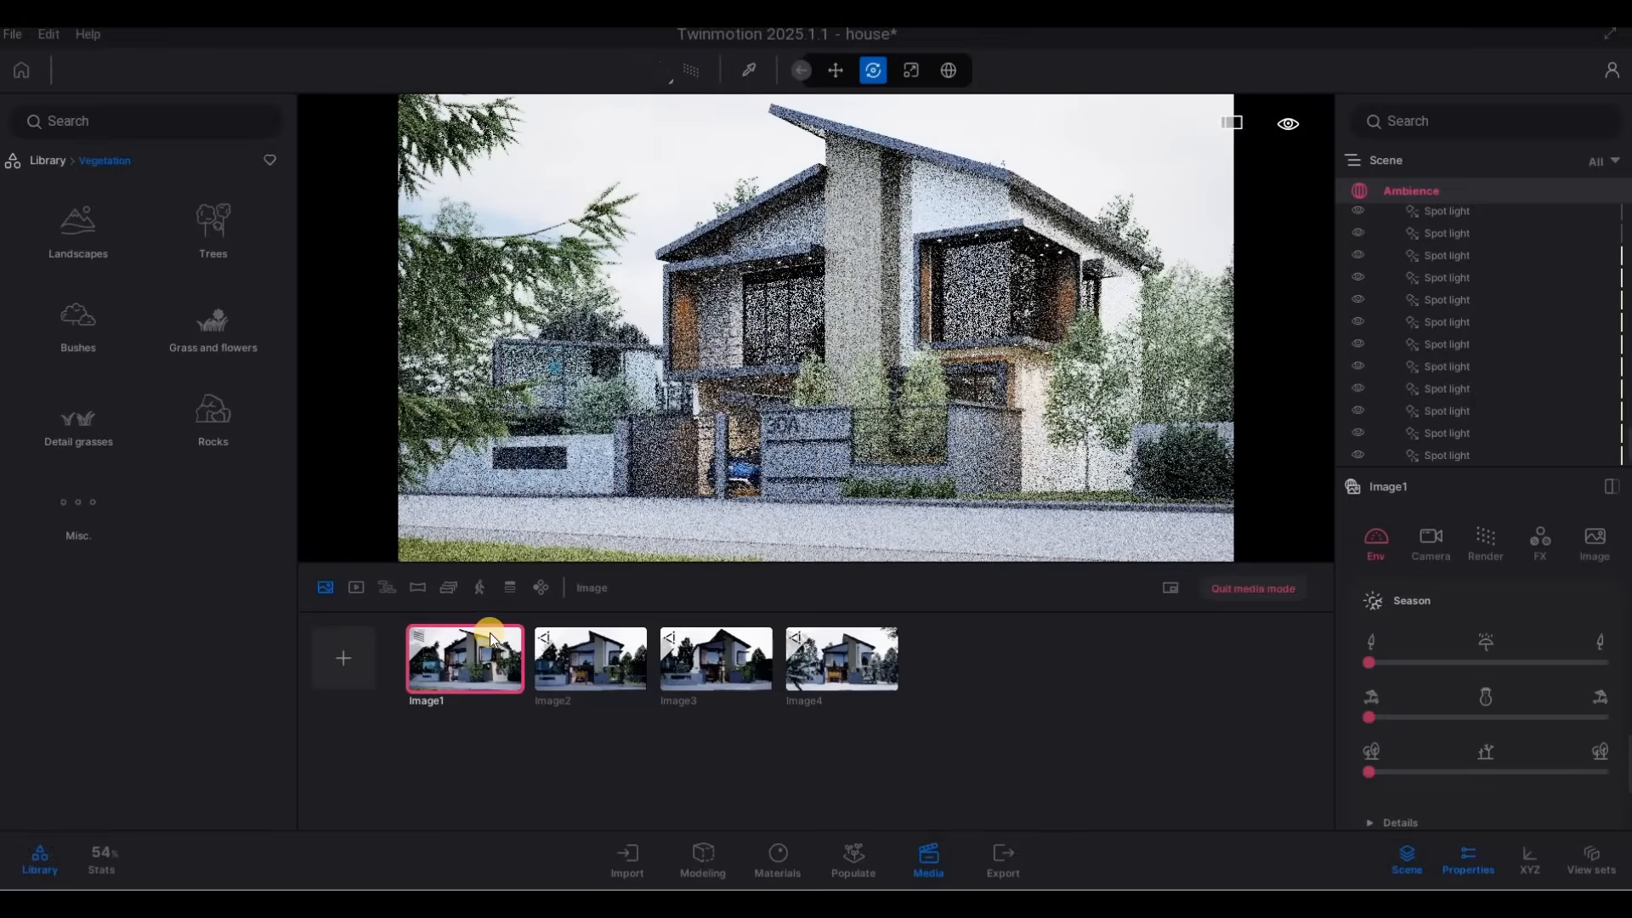
left_click(478, 628)
Enable the path tracer at High quality for the second media image and update its saved view.
left_click(583, 662)
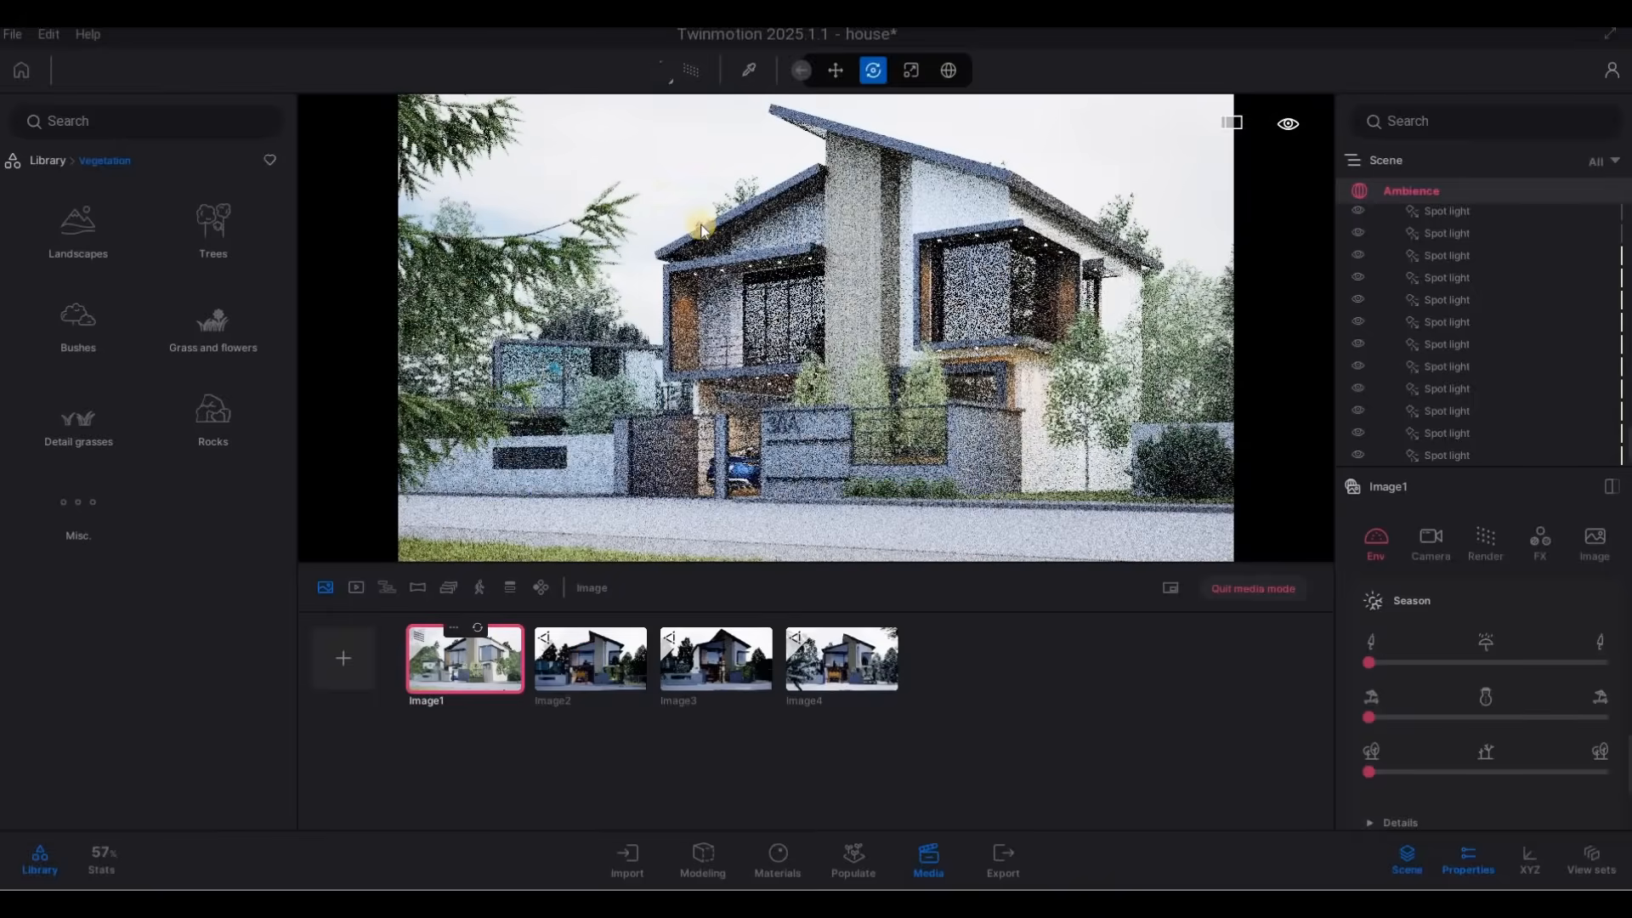
left_click(695, 69)
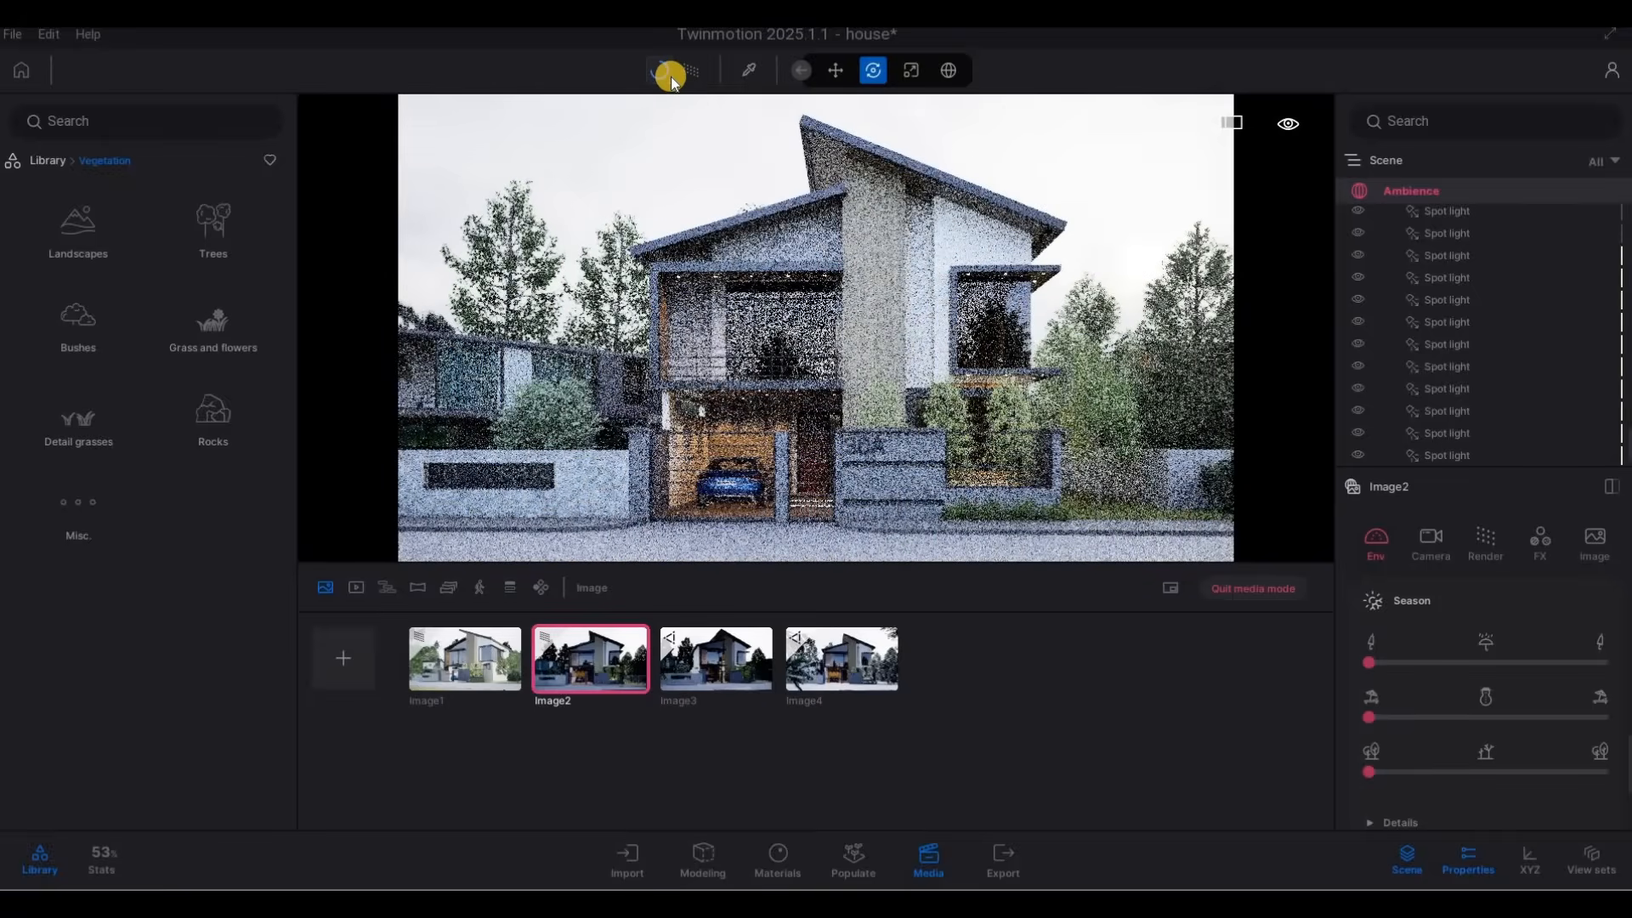
left_click(671, 80)
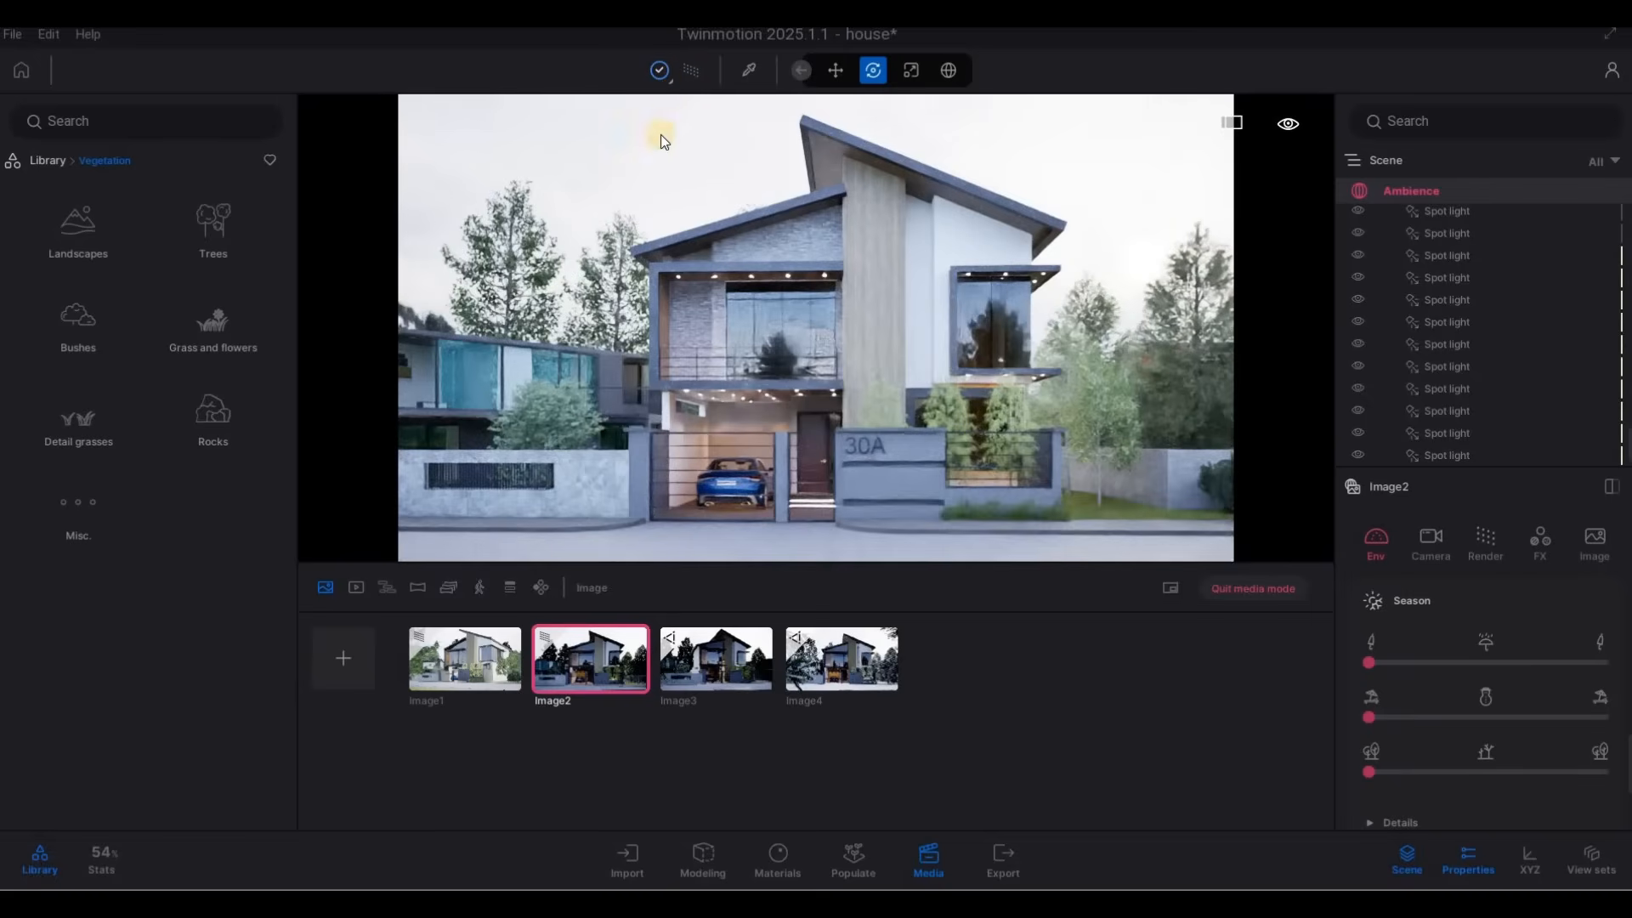
left_click(655, 146)
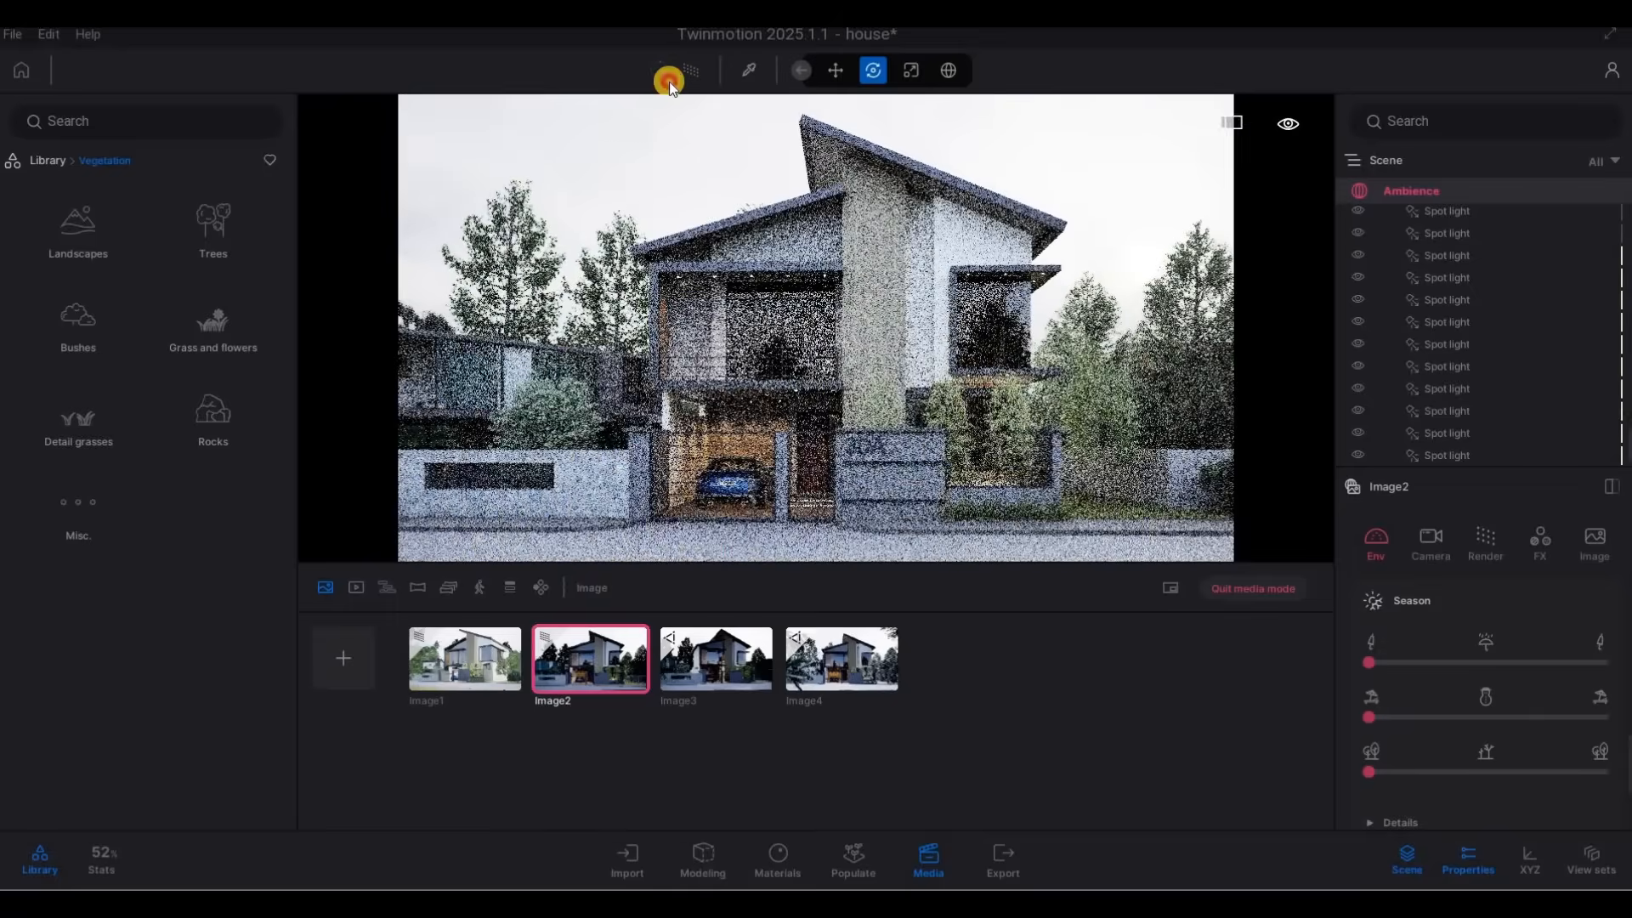
left_click(669, 82)
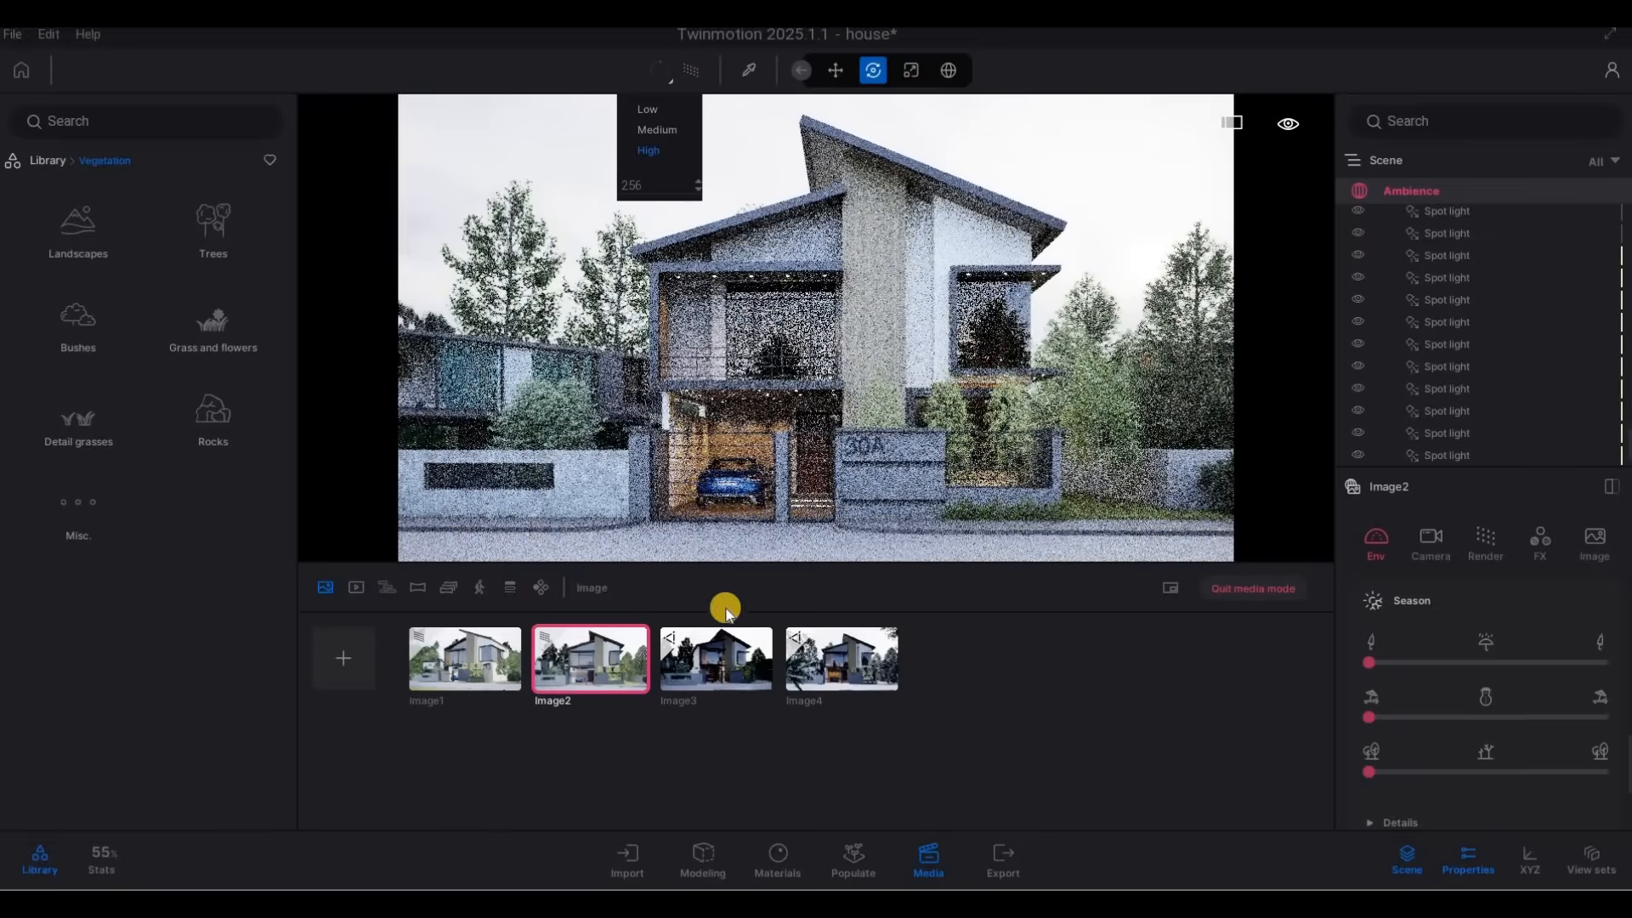
Enable the path tracer for the third media image, then refresh the saved views of the third and second images.
left_click(711, 640)
left_click(689, 70)
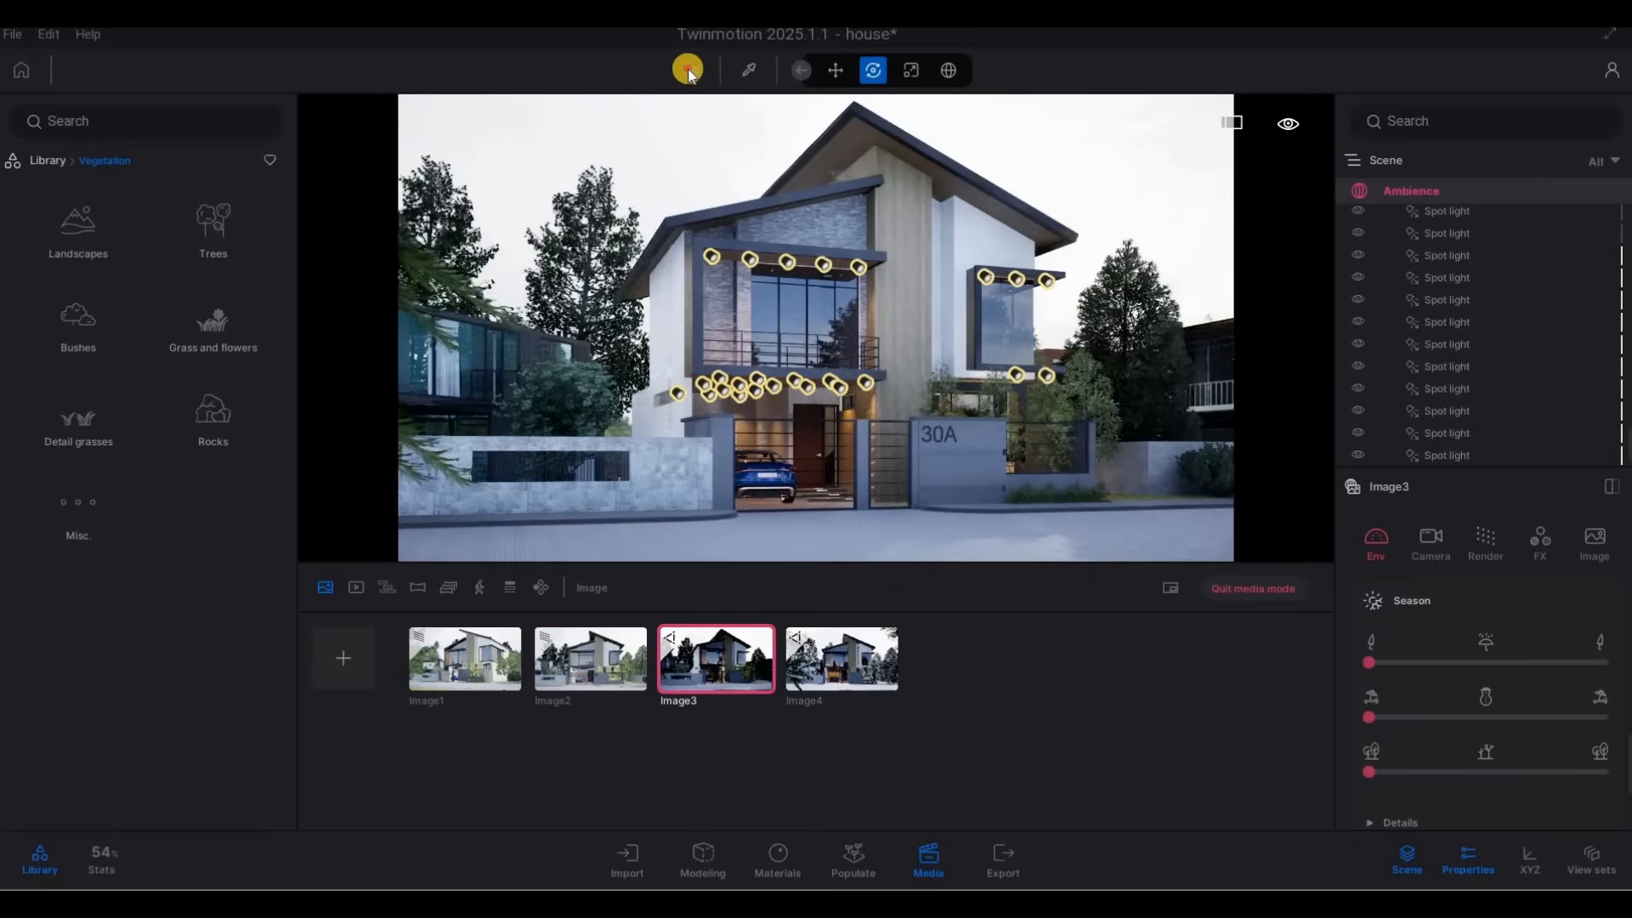
left_click(692, 78)
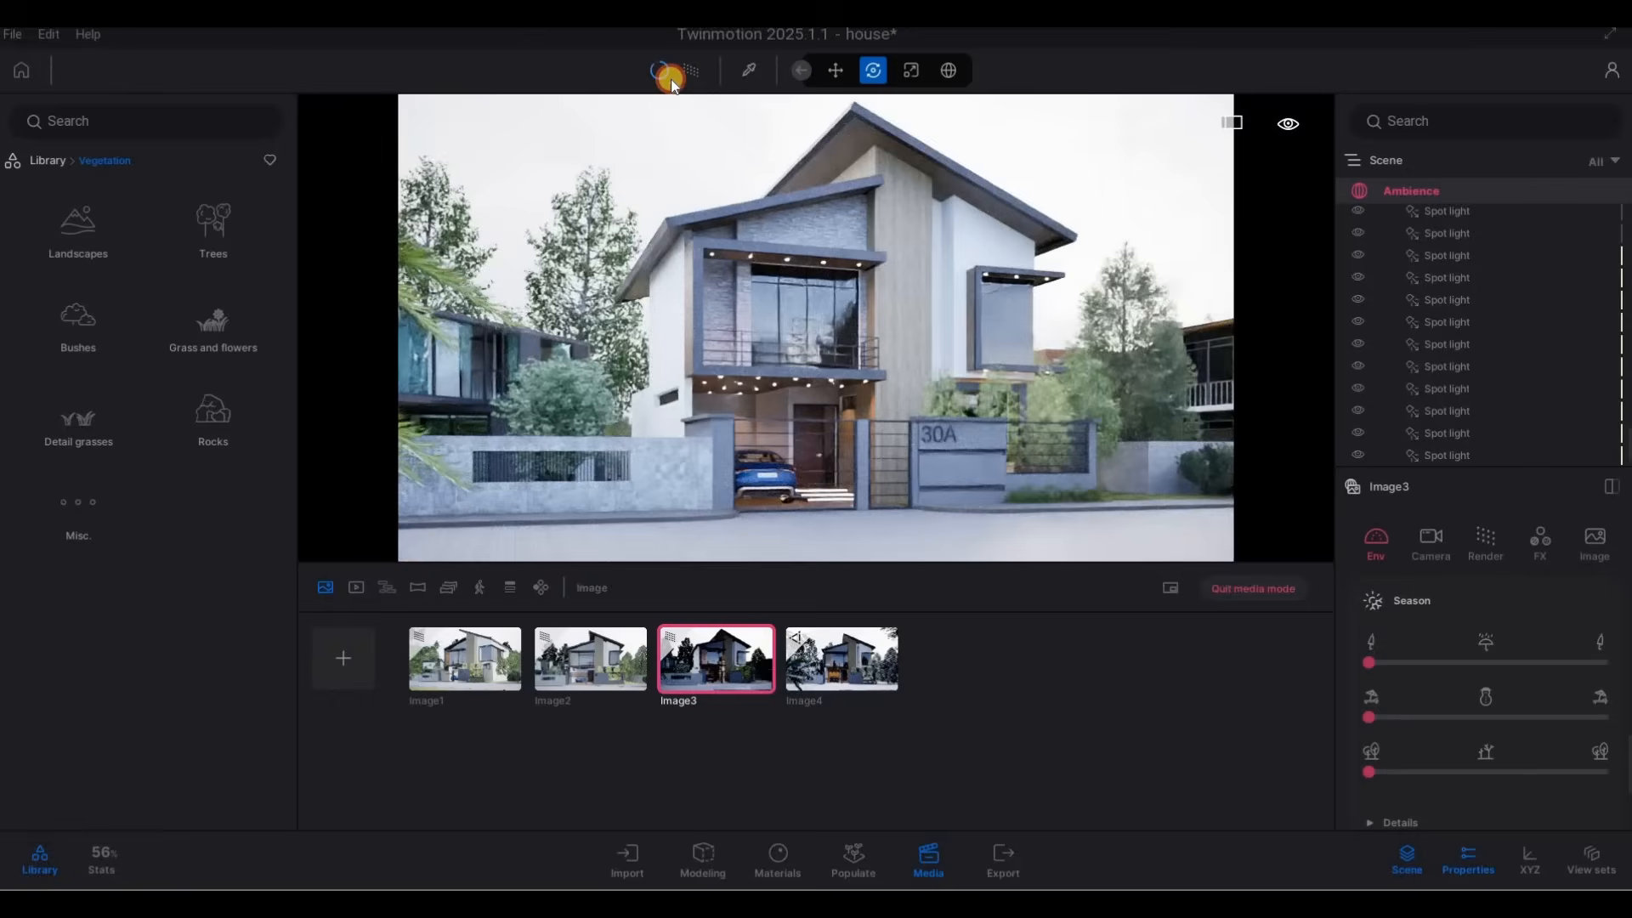
left_click(727, 632)
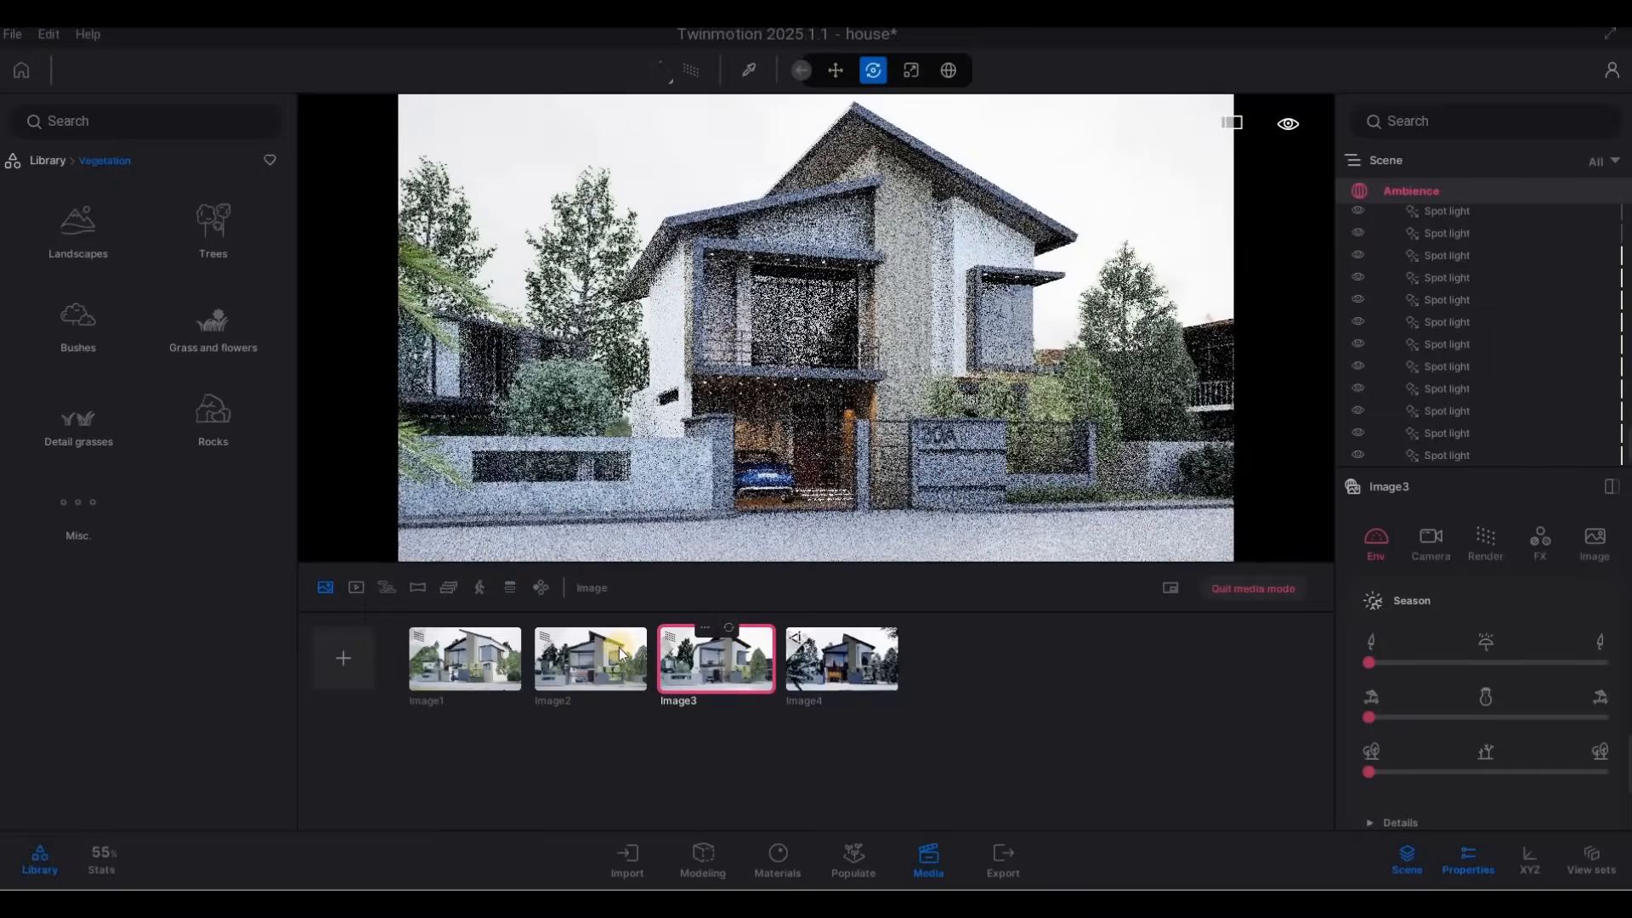
left_click(606, 631)
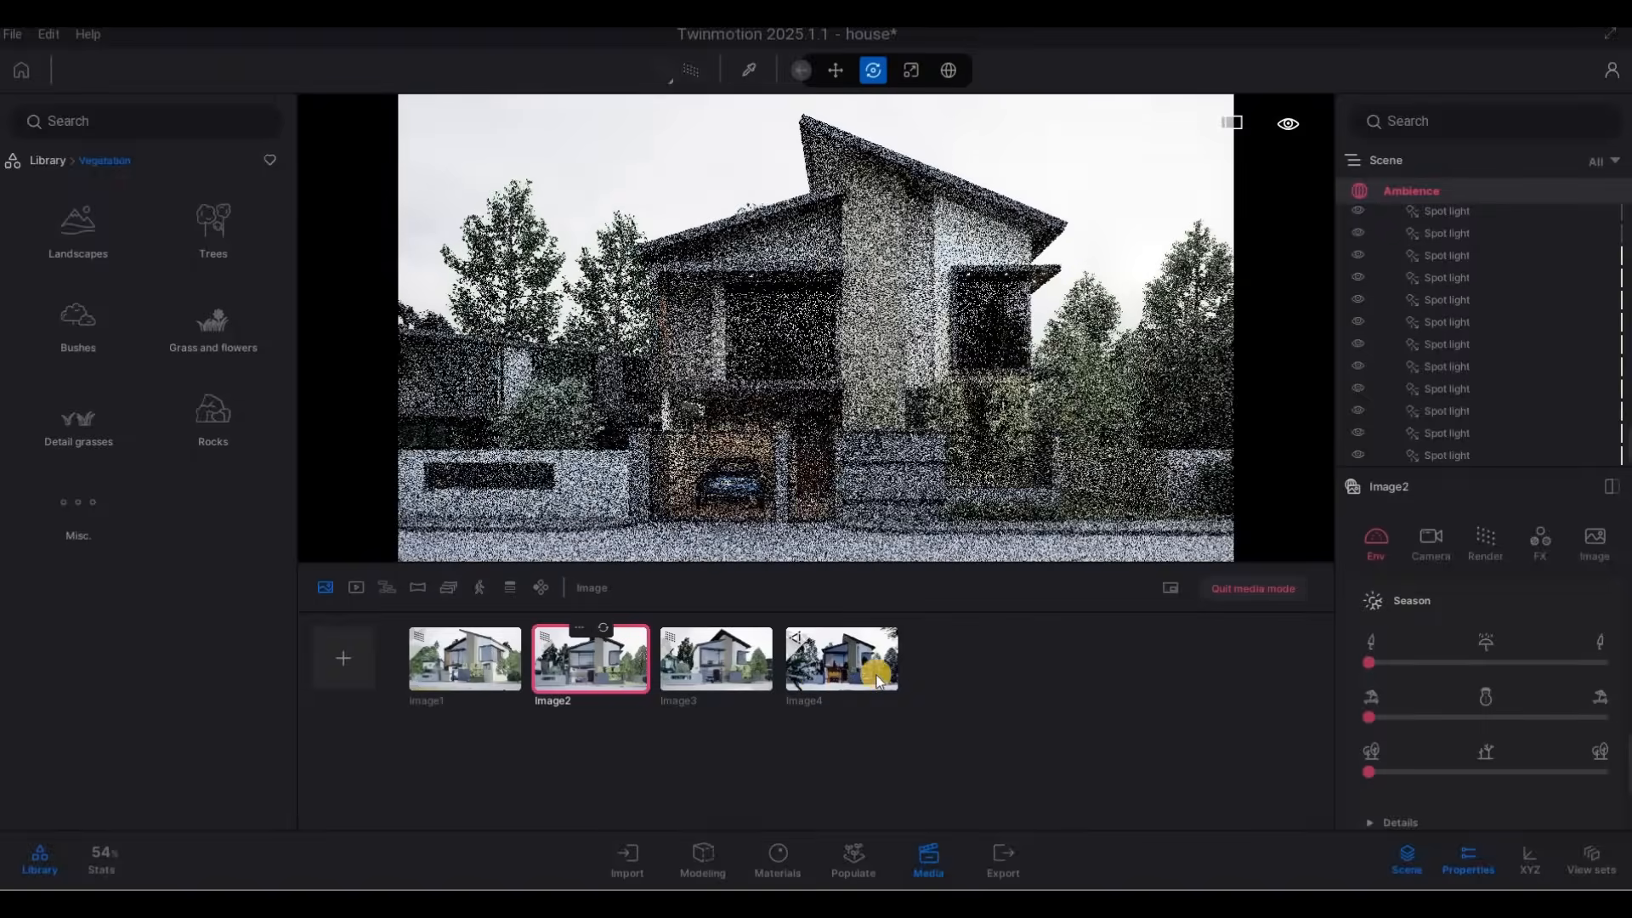
Enable the path tracer at High quality for the snowy fourth media image and update its saved view.
left_click(864, 667)
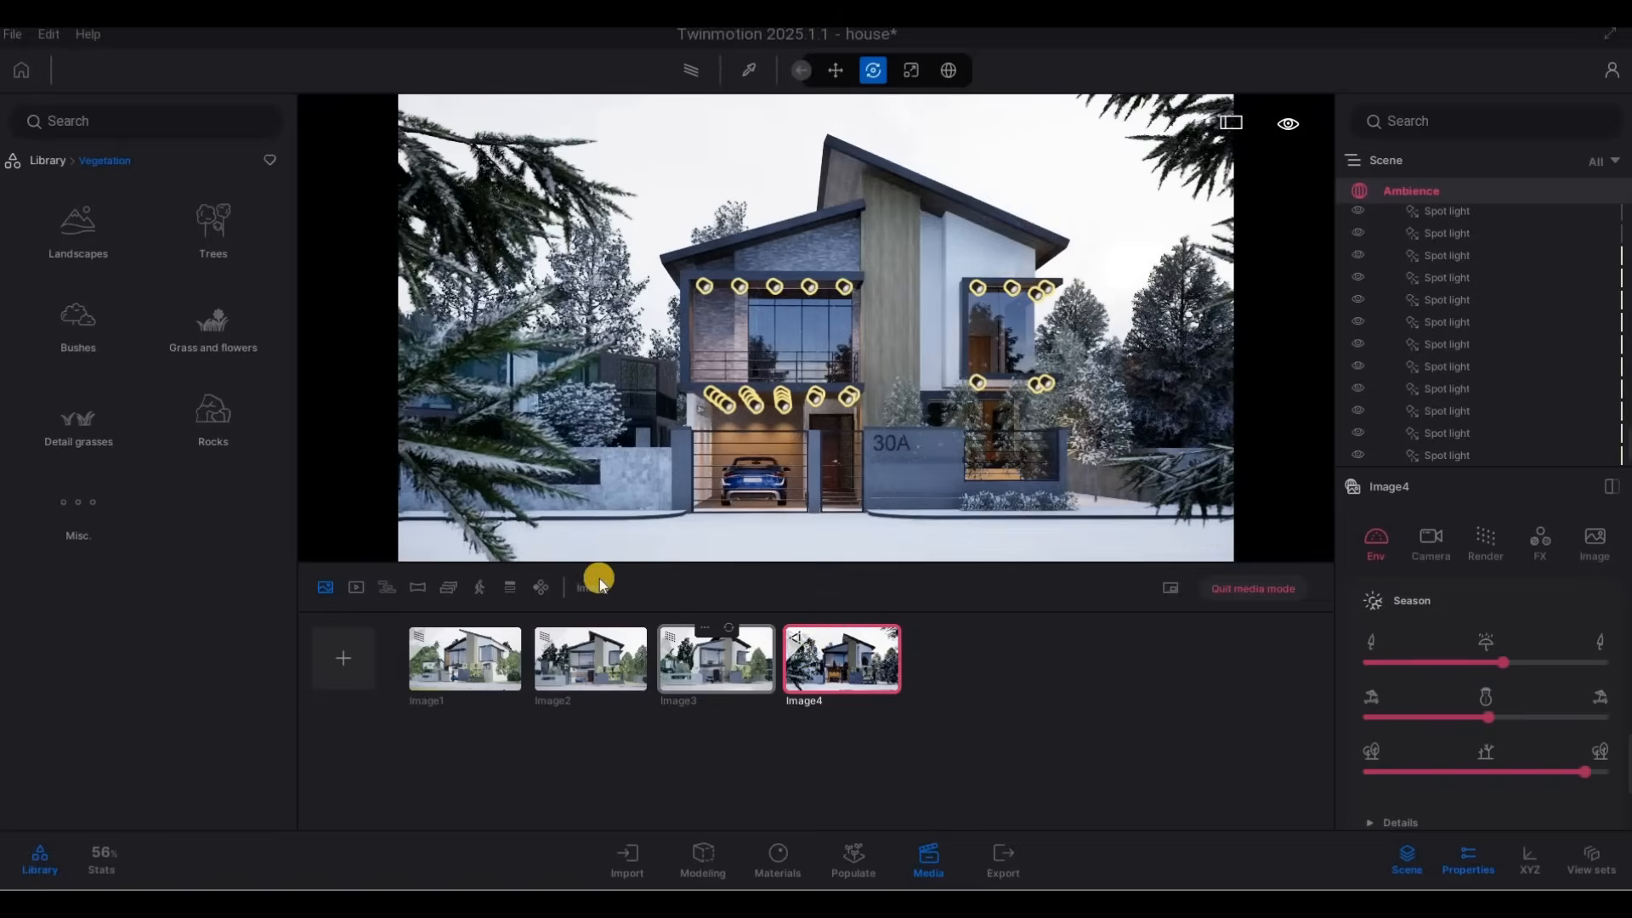
left_click(678, 71)
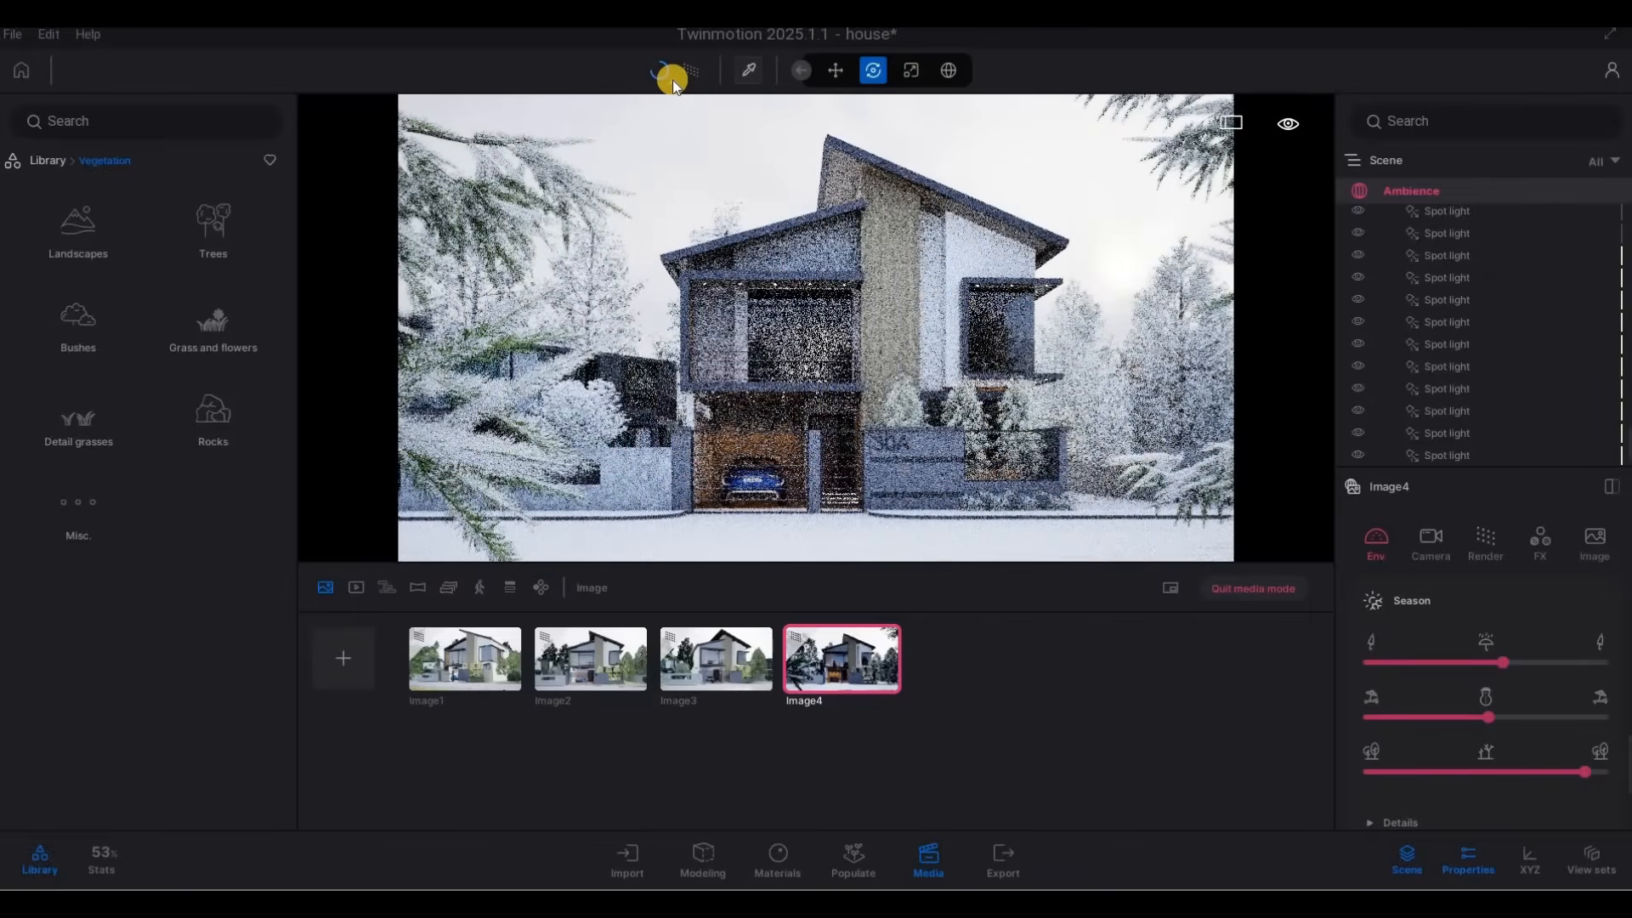
left_click(671, 80)
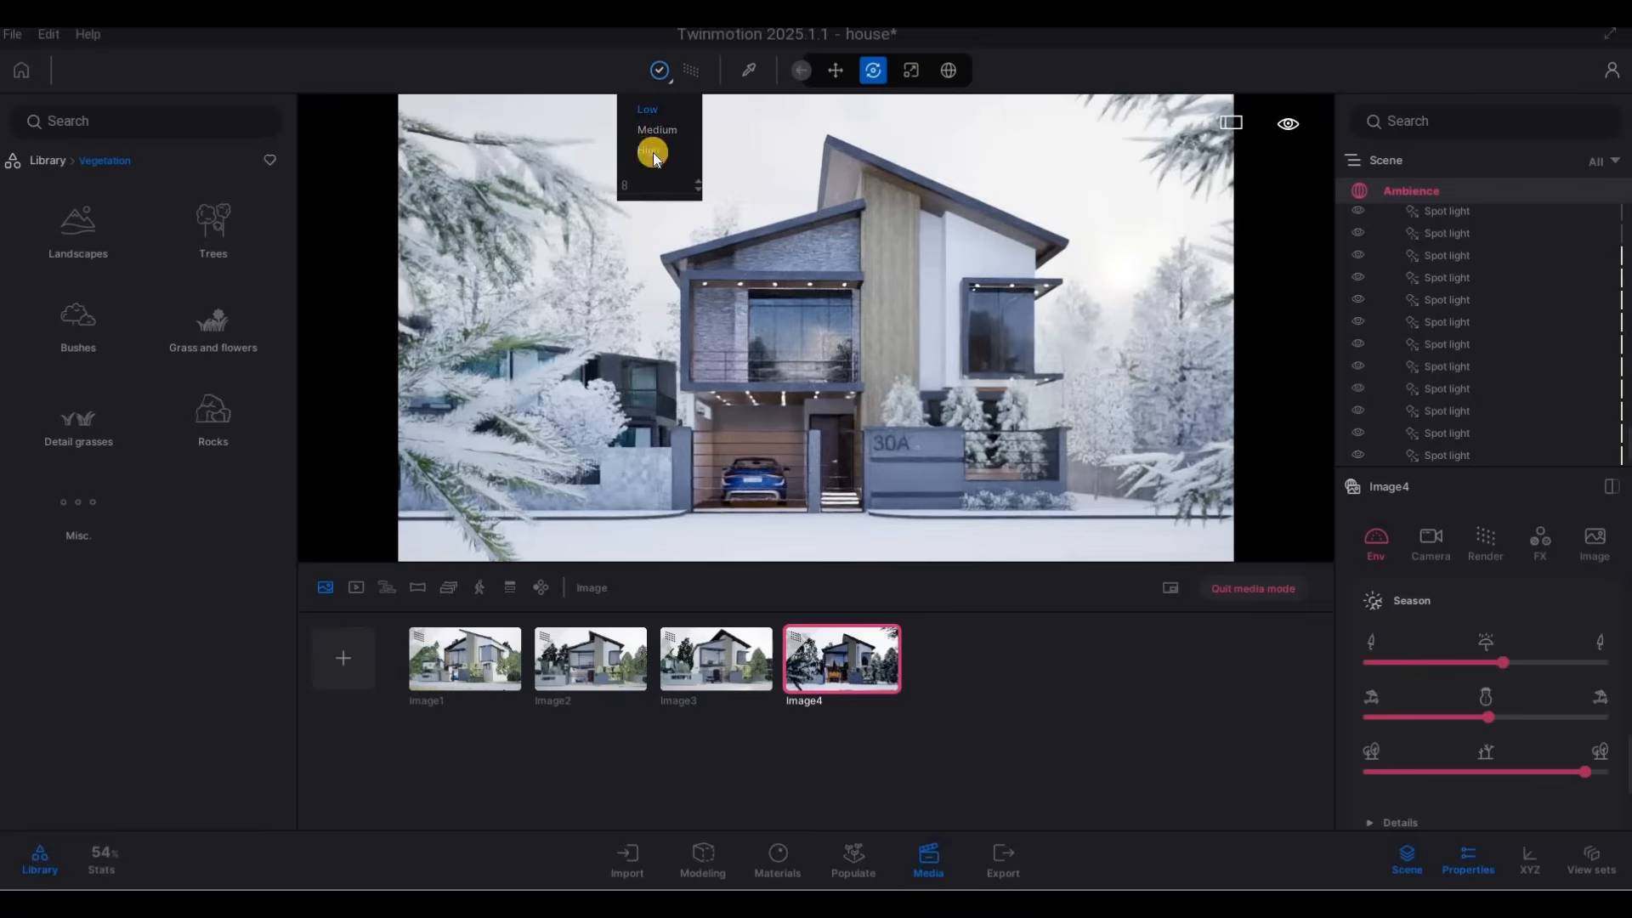
left_click(651, 152)
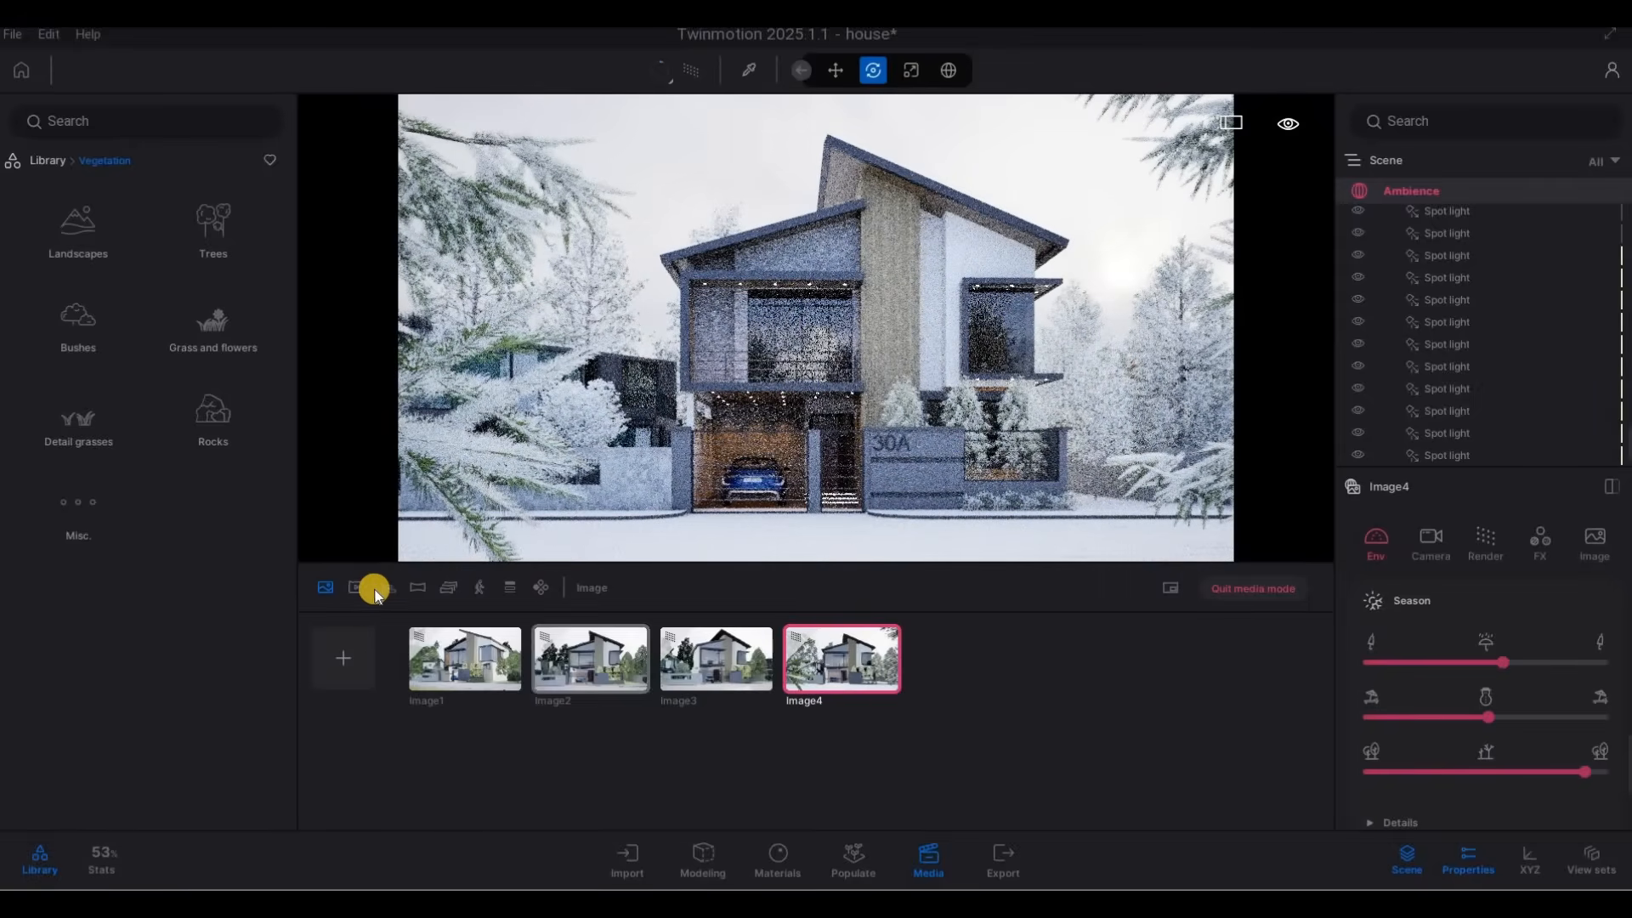
Move the camera clear of the foreground branches toward house 30A and switch the media type from image to video.
left_click(932, 654)
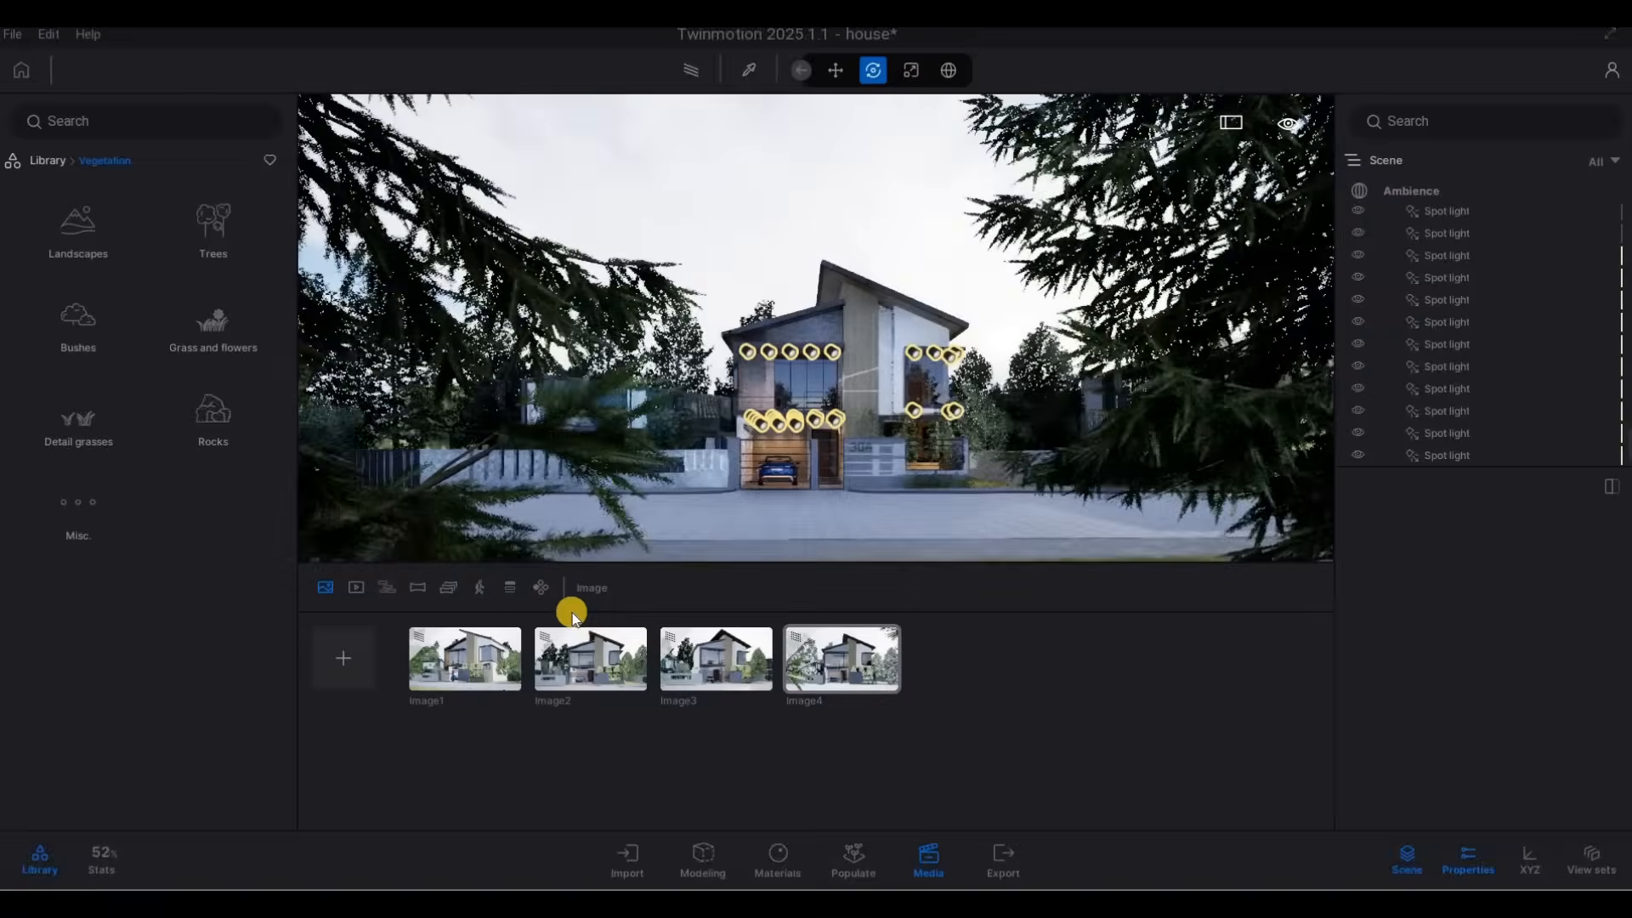
left_click(925, 865)
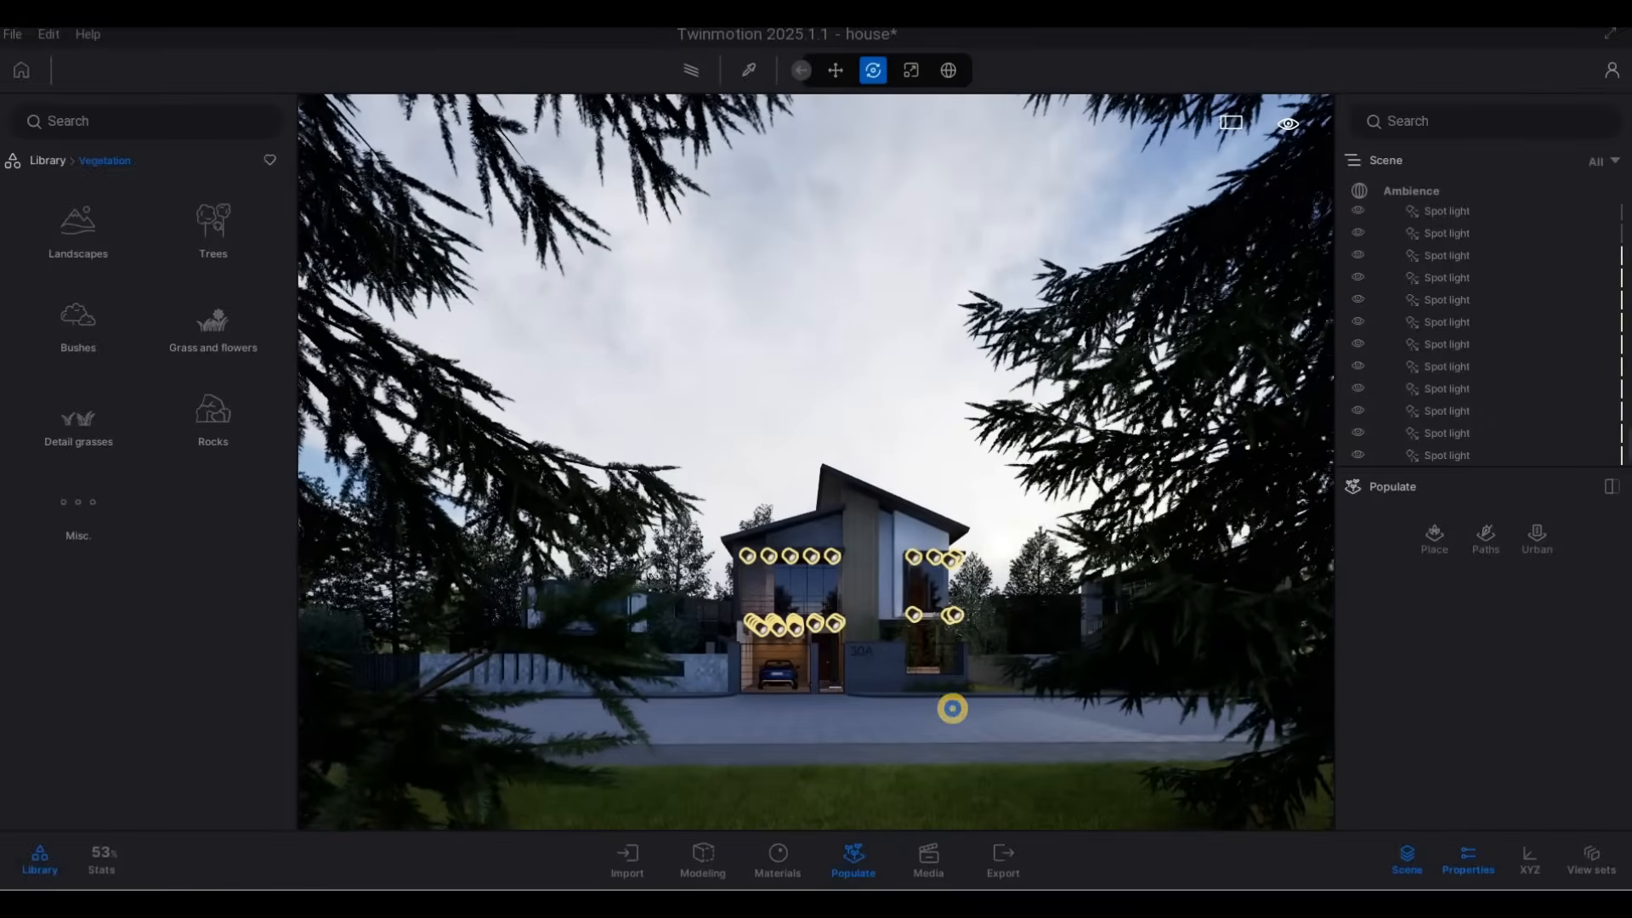
key("w")
key("w")
key("w")
key("w")
key("w")
key("w")
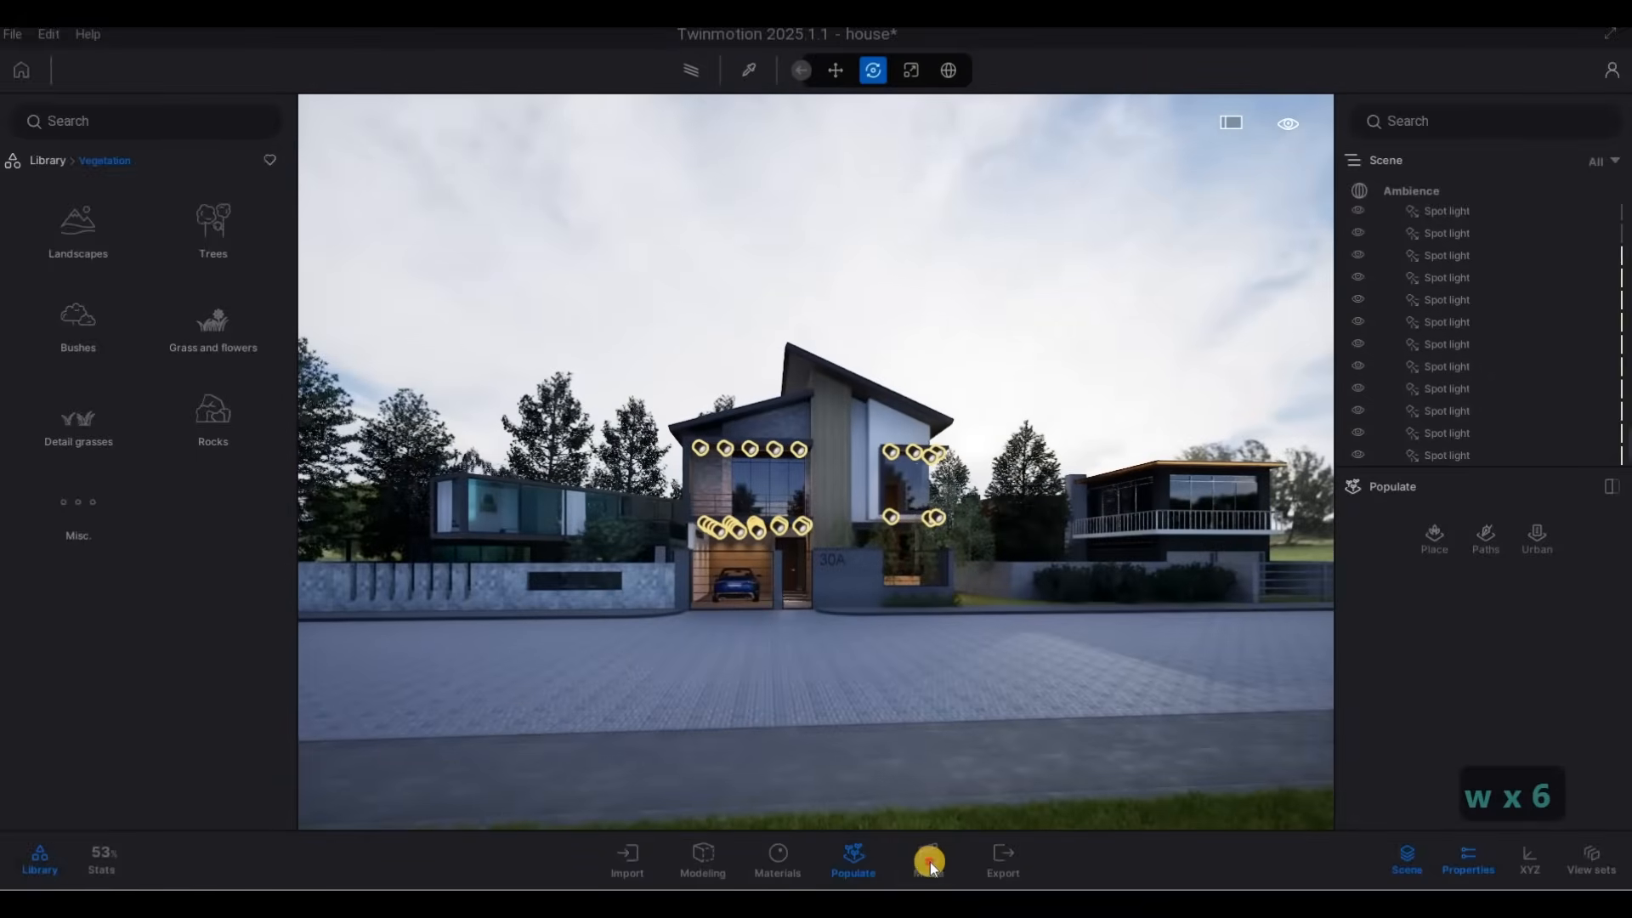
left_click(930, 861)
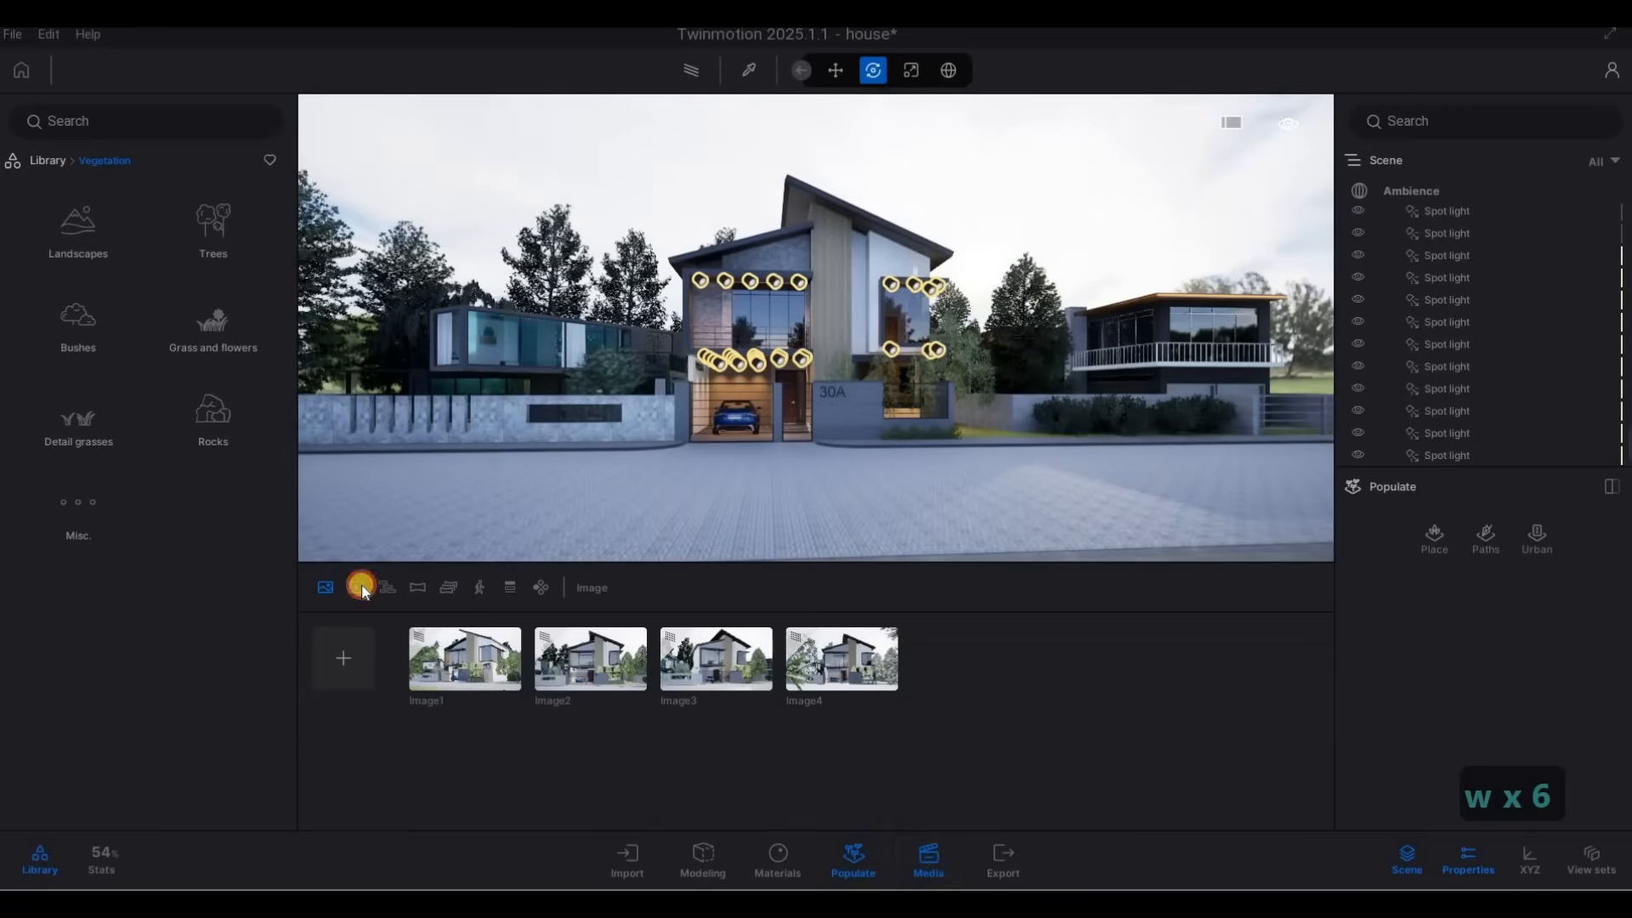
left_click(360, 585)
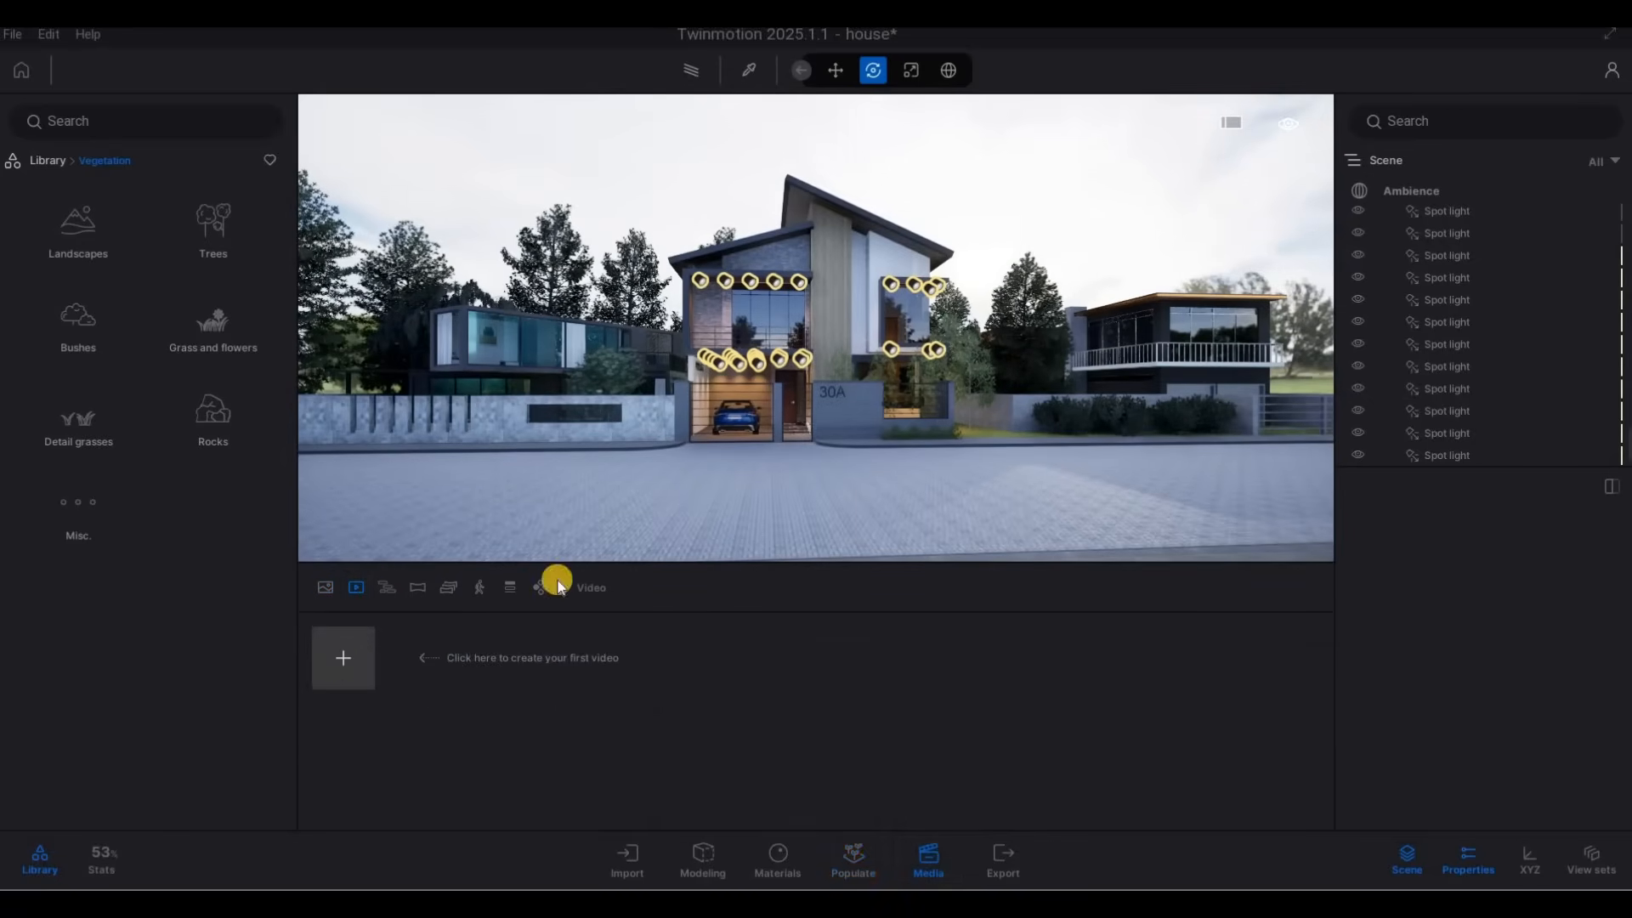
Create the first video with an opening keyframe viewing the house from the grass across the street, partly hidden by conifer branches.
key("s")
key("d")
key("s")
key("s")
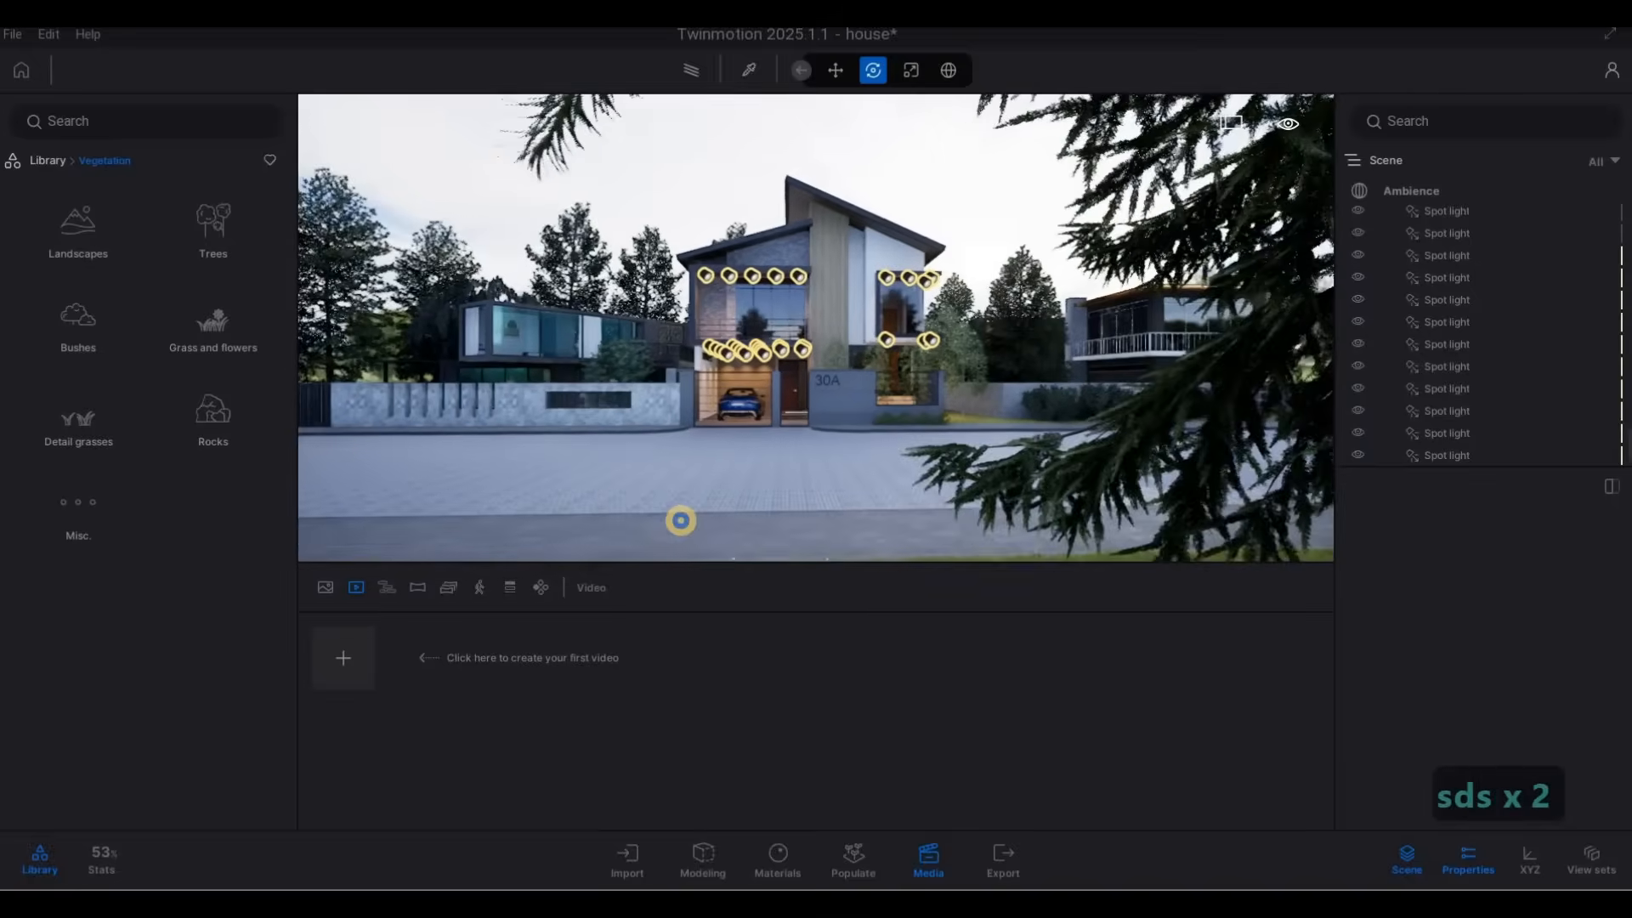
key("w")
key("s")
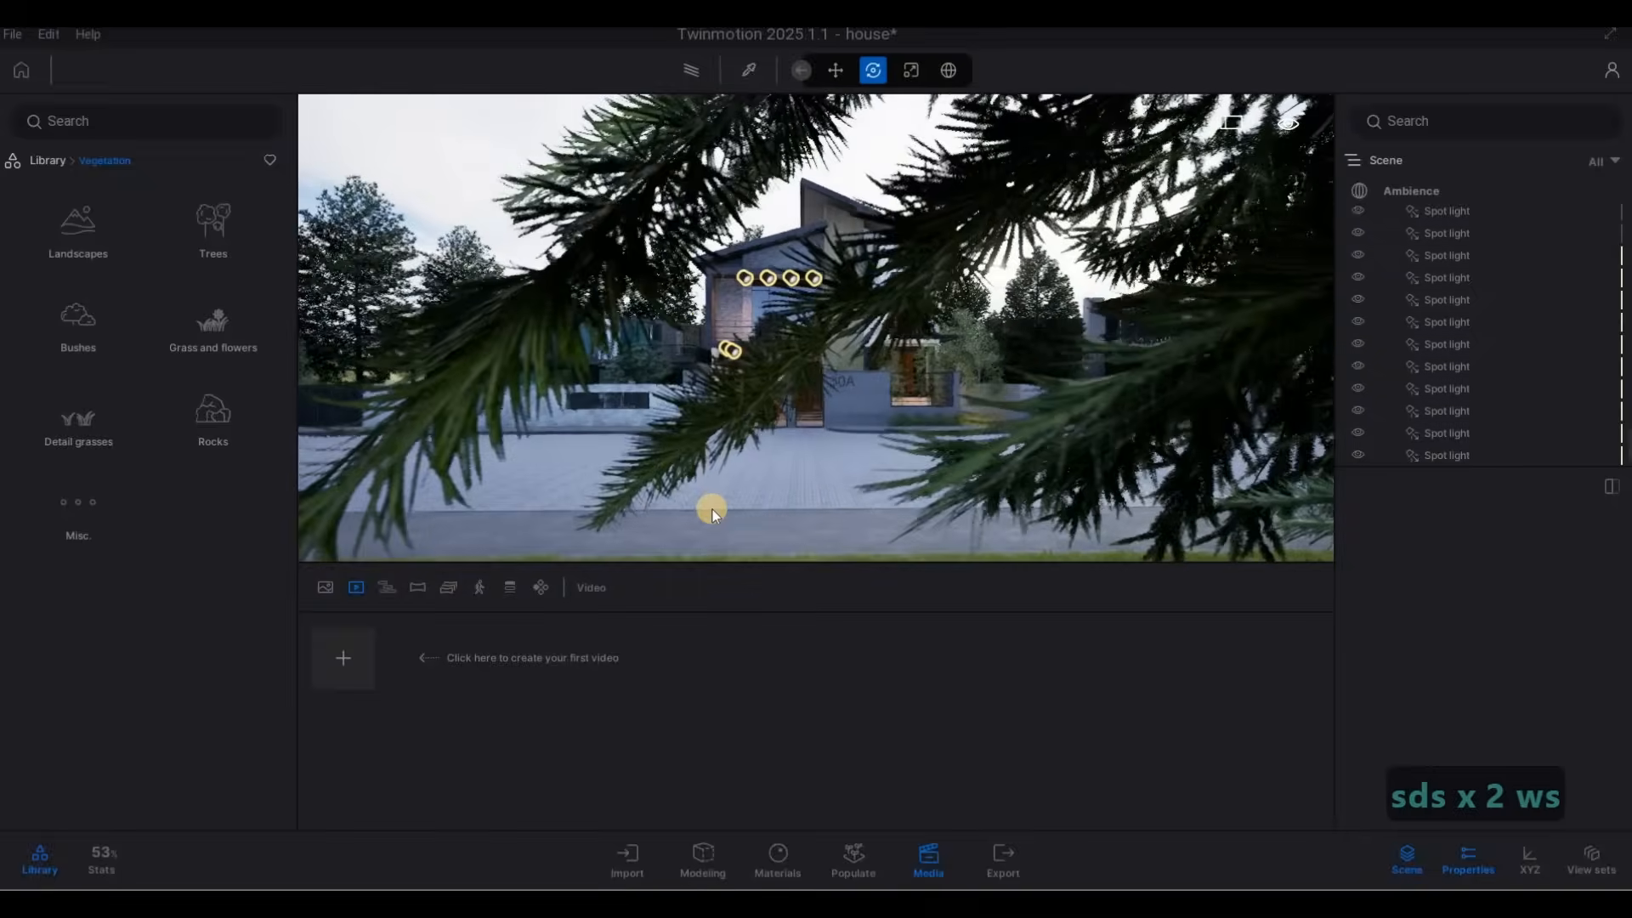
key("s")
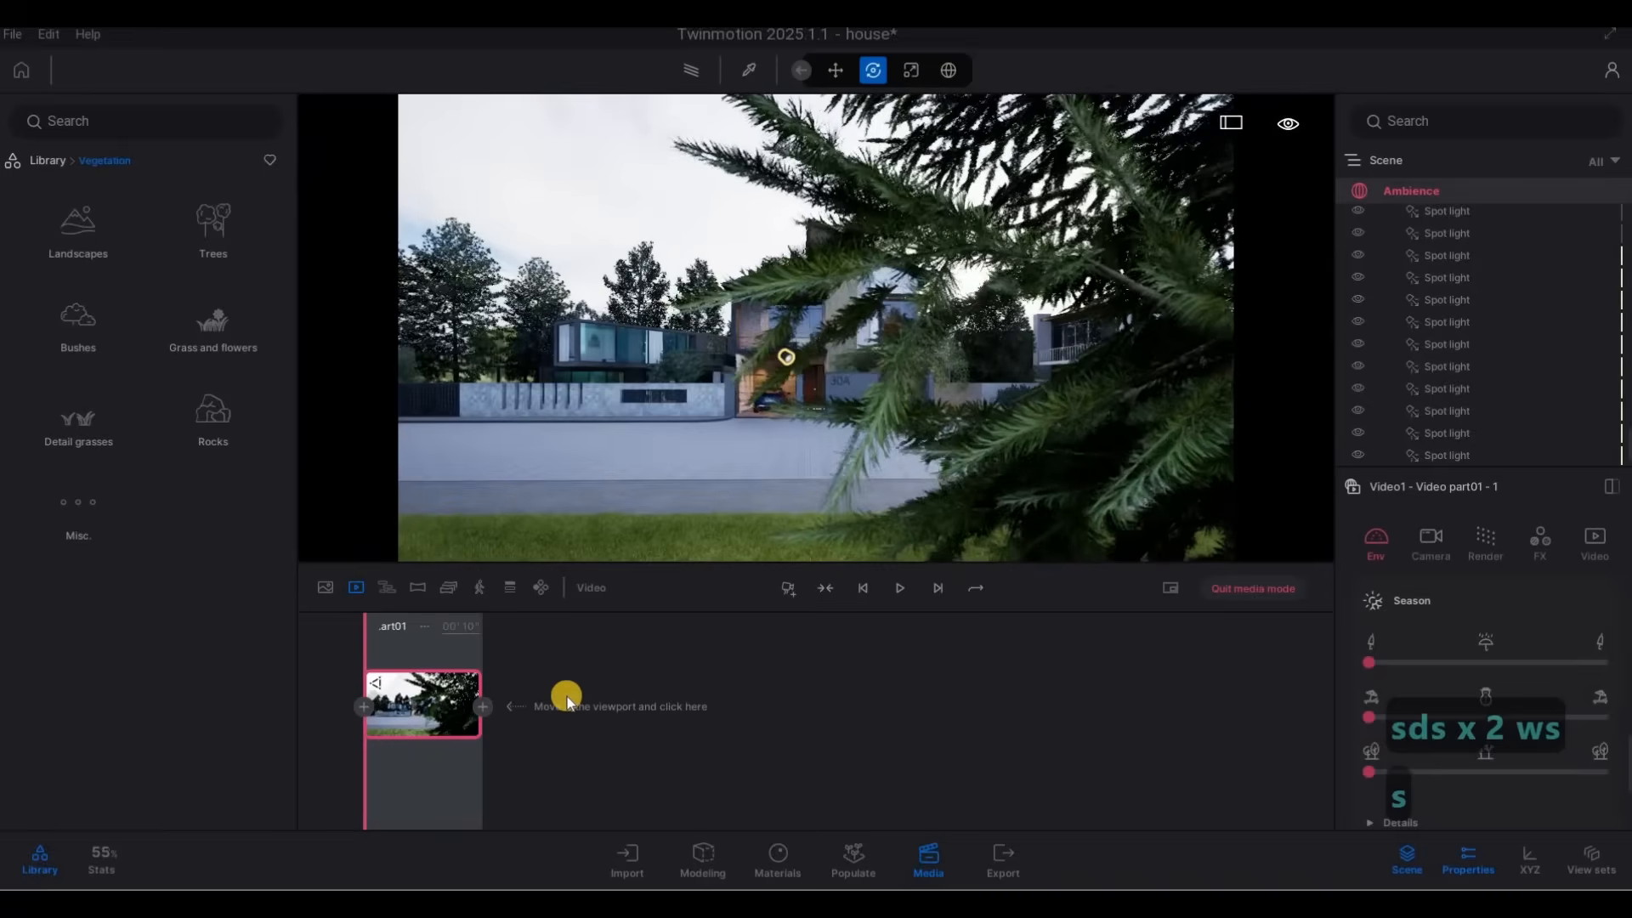
Add a second keyframe to video part 1 close to the front gate of house 30A and set the part's duration to 7 seconds.
key("w")
key("w")
key("w")
key("w")
key("w")
key("w")
key("w")
key("w")
key("w")
key("w")
key("w")
key("w")
key("w")
key("w")
key("w")
key("w")
key("w")
key("w")
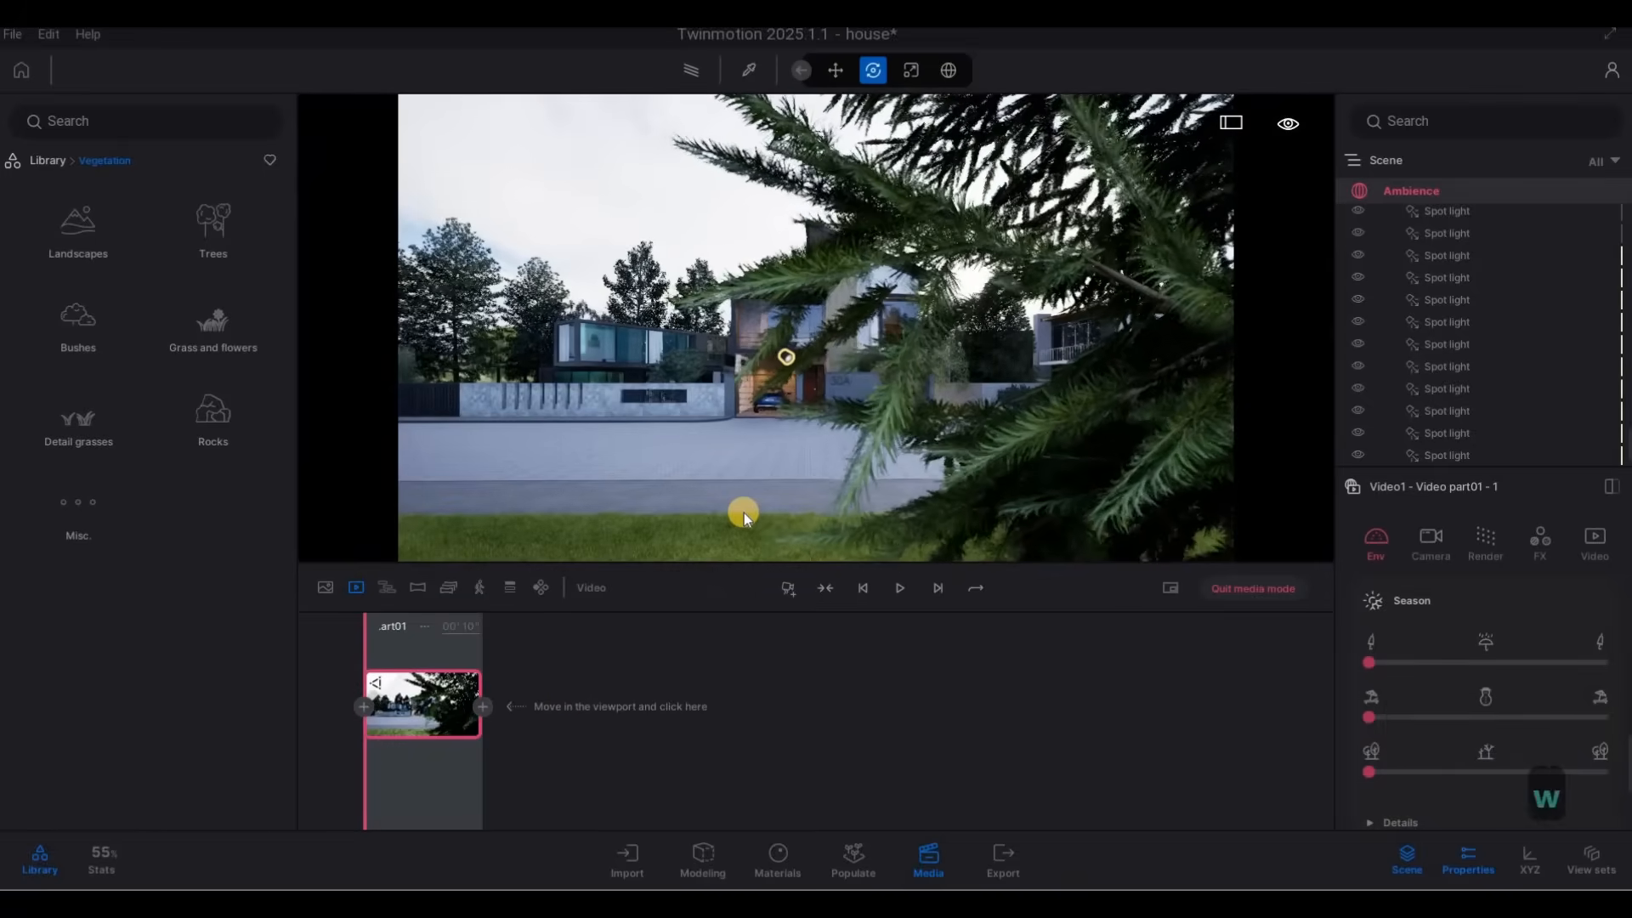
key("w")
key("w")
key("w")
key("w")
key("w")
key("w")
key("w")
key("w")
key("w")
key("w")
key("w")
key("w")
key("w")
key("w")
key("w")
key("w")
key("w")
key("w")
key("w")
key("w")
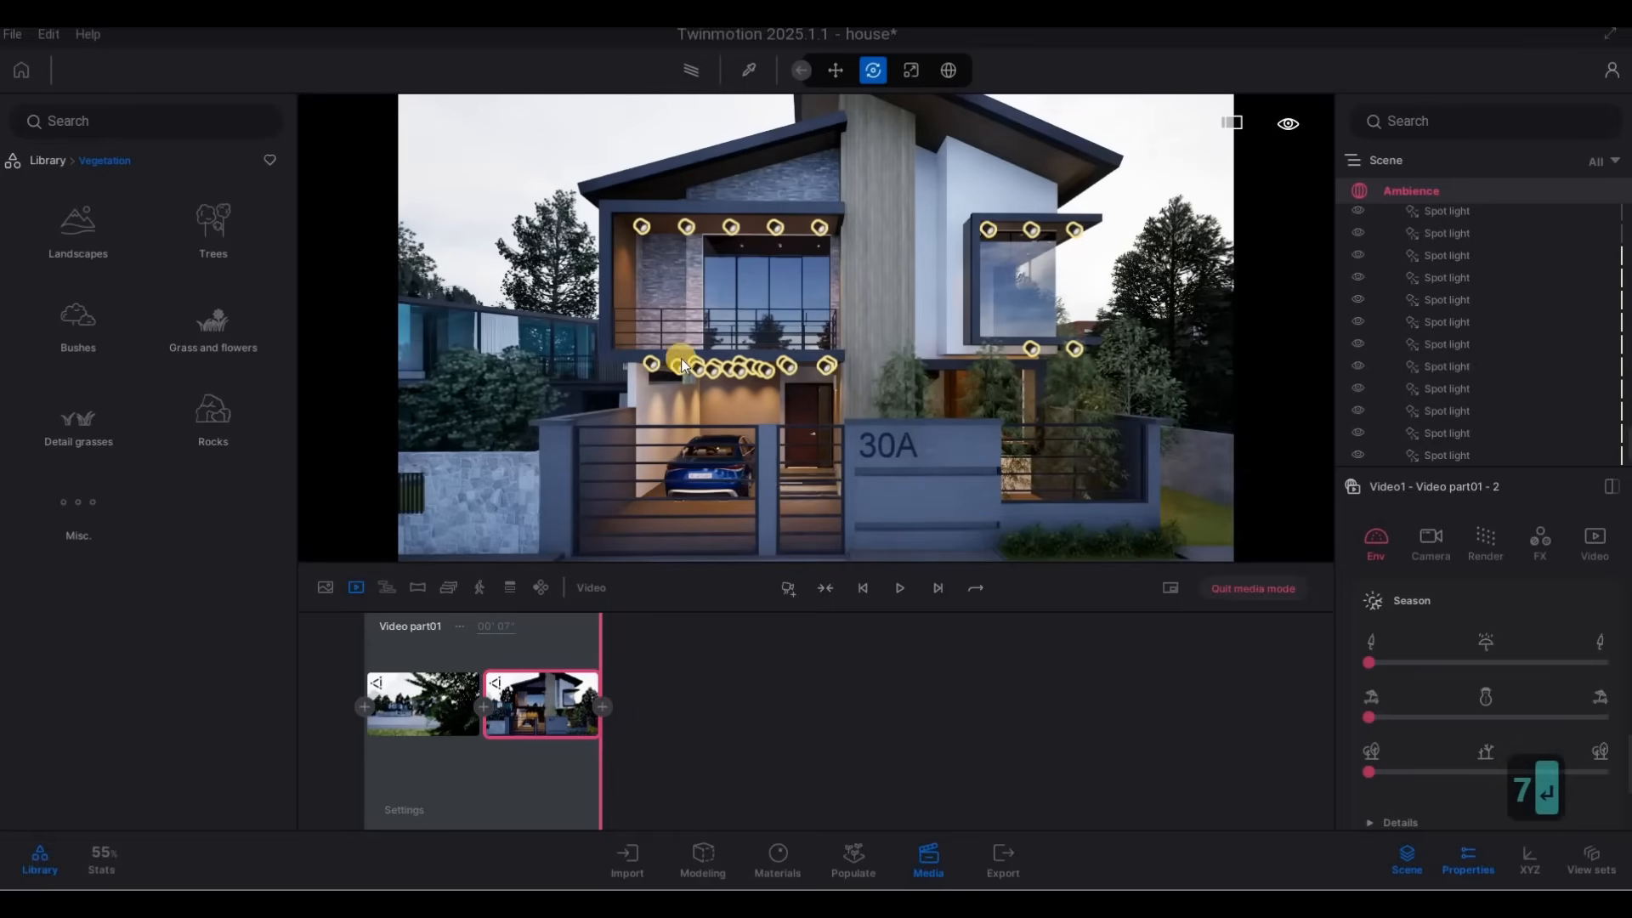
Start video part 2 with a keyframe showing house 30A at an angle from beside the neighbouring stone wall.
key("a")
key("s")
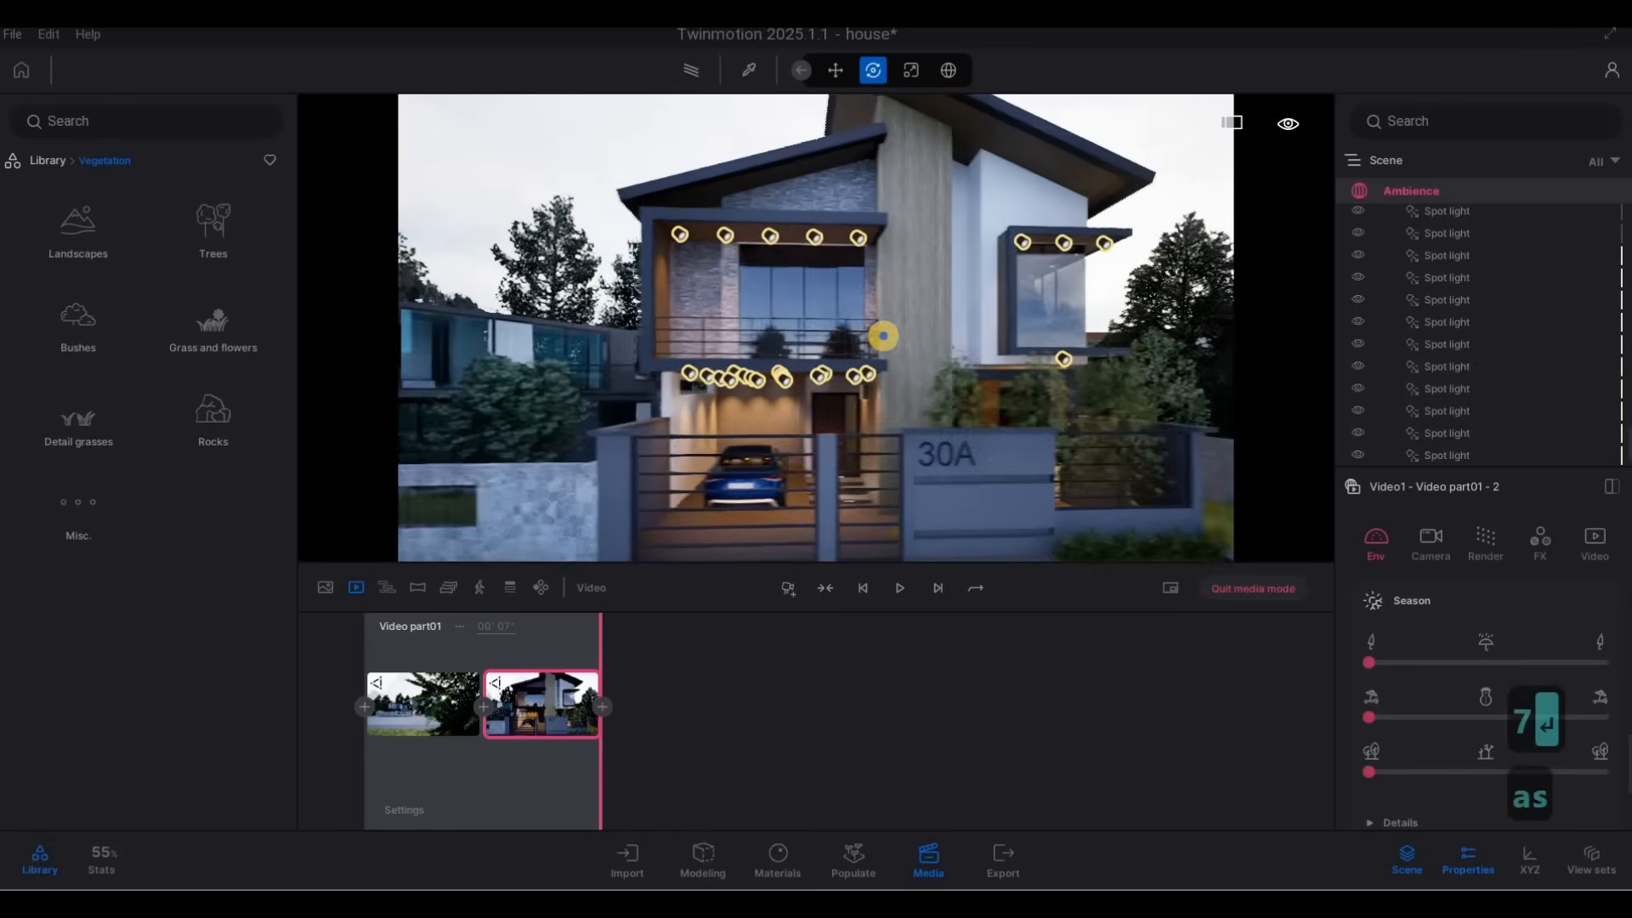
key("a")
key("s")
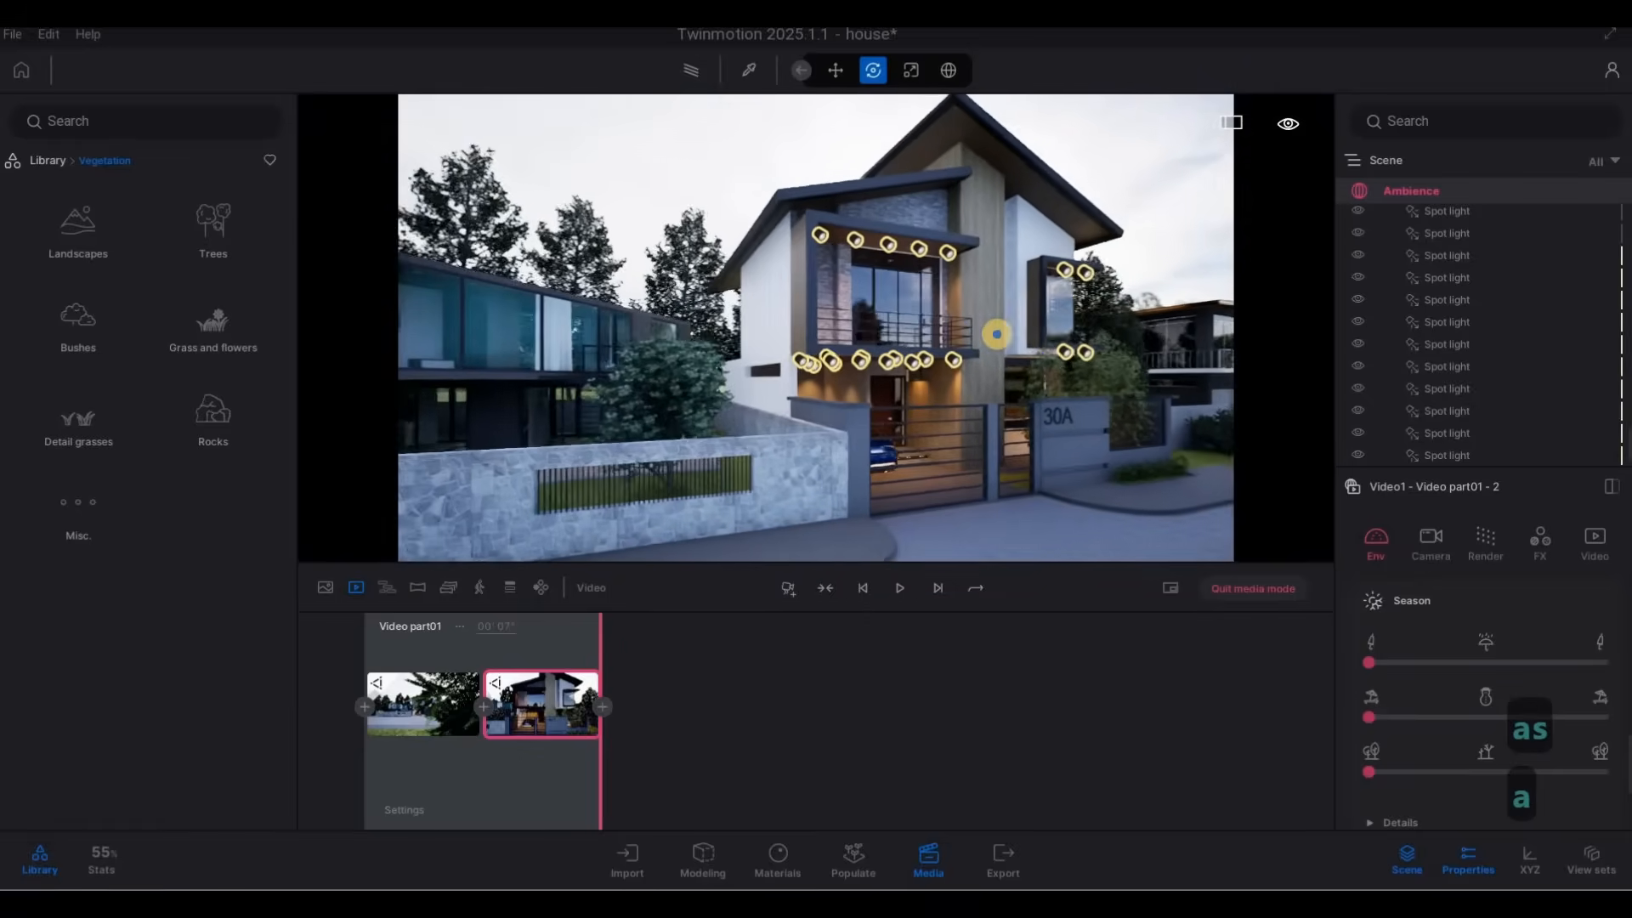
key("a")
key("w")
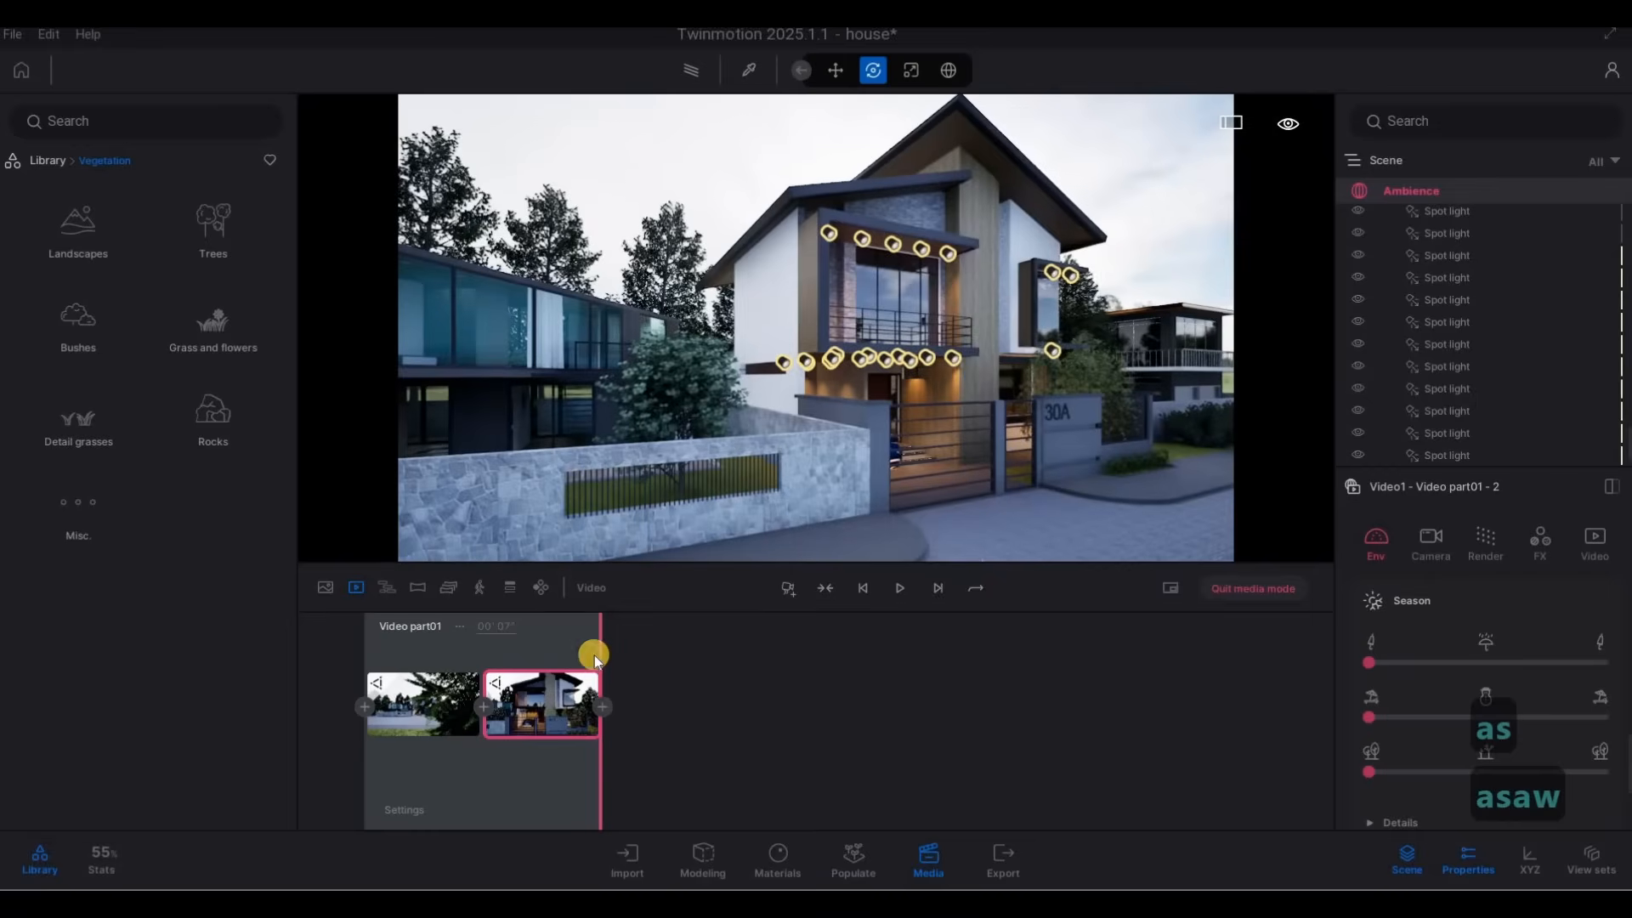
left_click(790, 591)
Add a second keyframe to video part 2 with the camera shifted sideways to face the front of house 30A.
key("d")
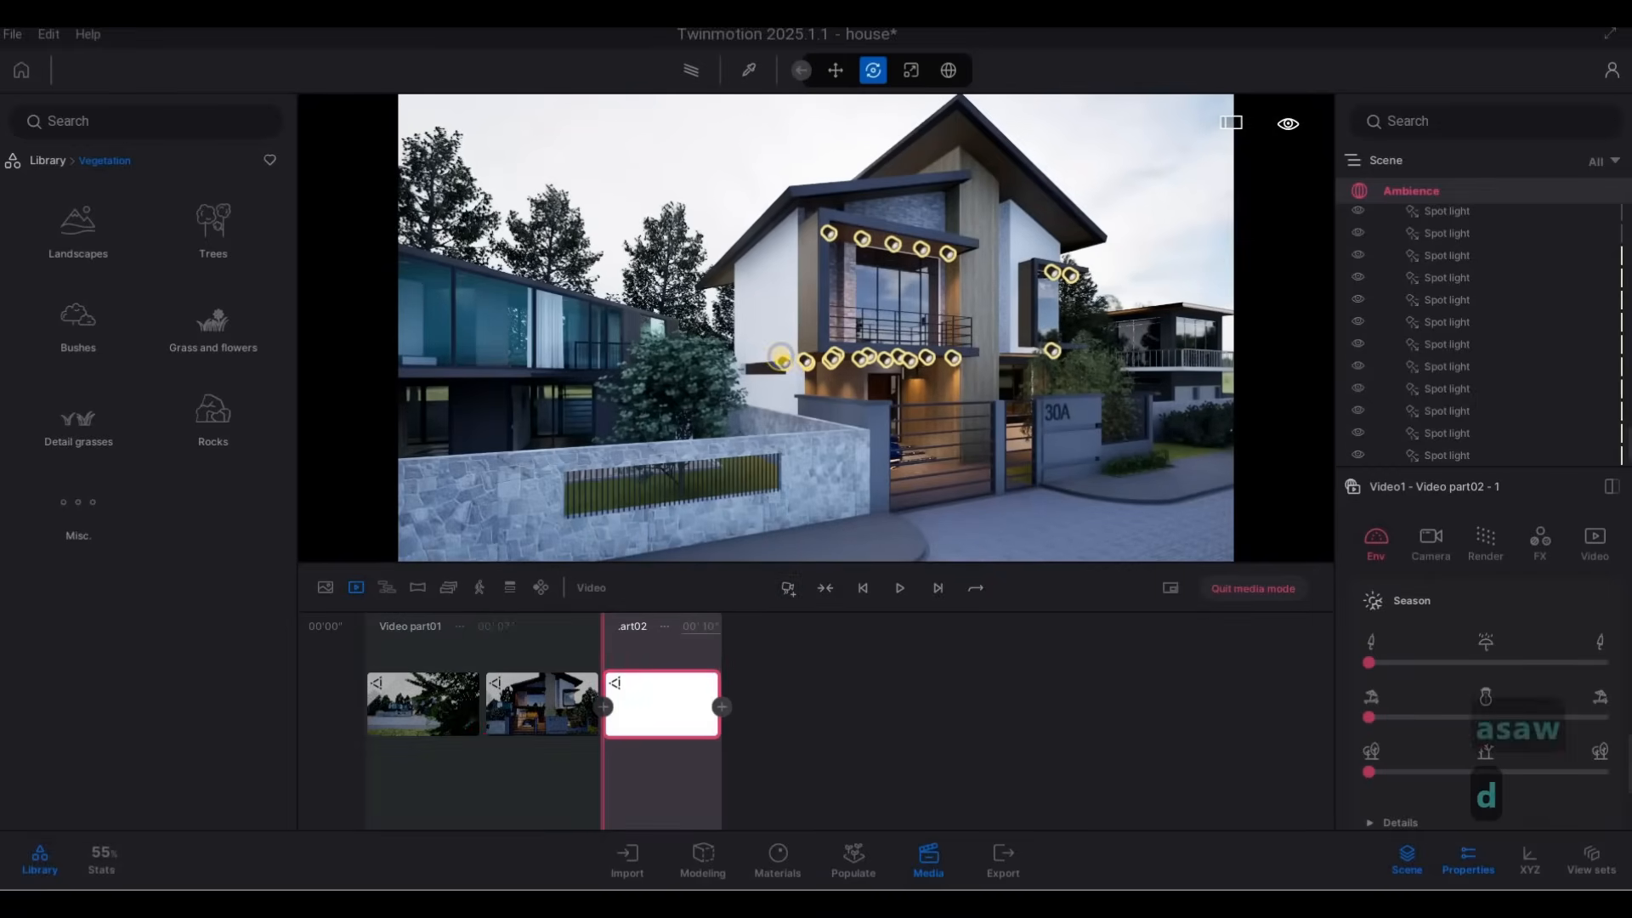
key("d")
key("d")
key("d")
key("d")
key("d")
key("d")
key("d")
key("d")
key("d")
key("d")
key("d")
key("d")
key("d")
key("d")
key("d")
key("d")
key("d")
key("d")
key("d")
key("d")
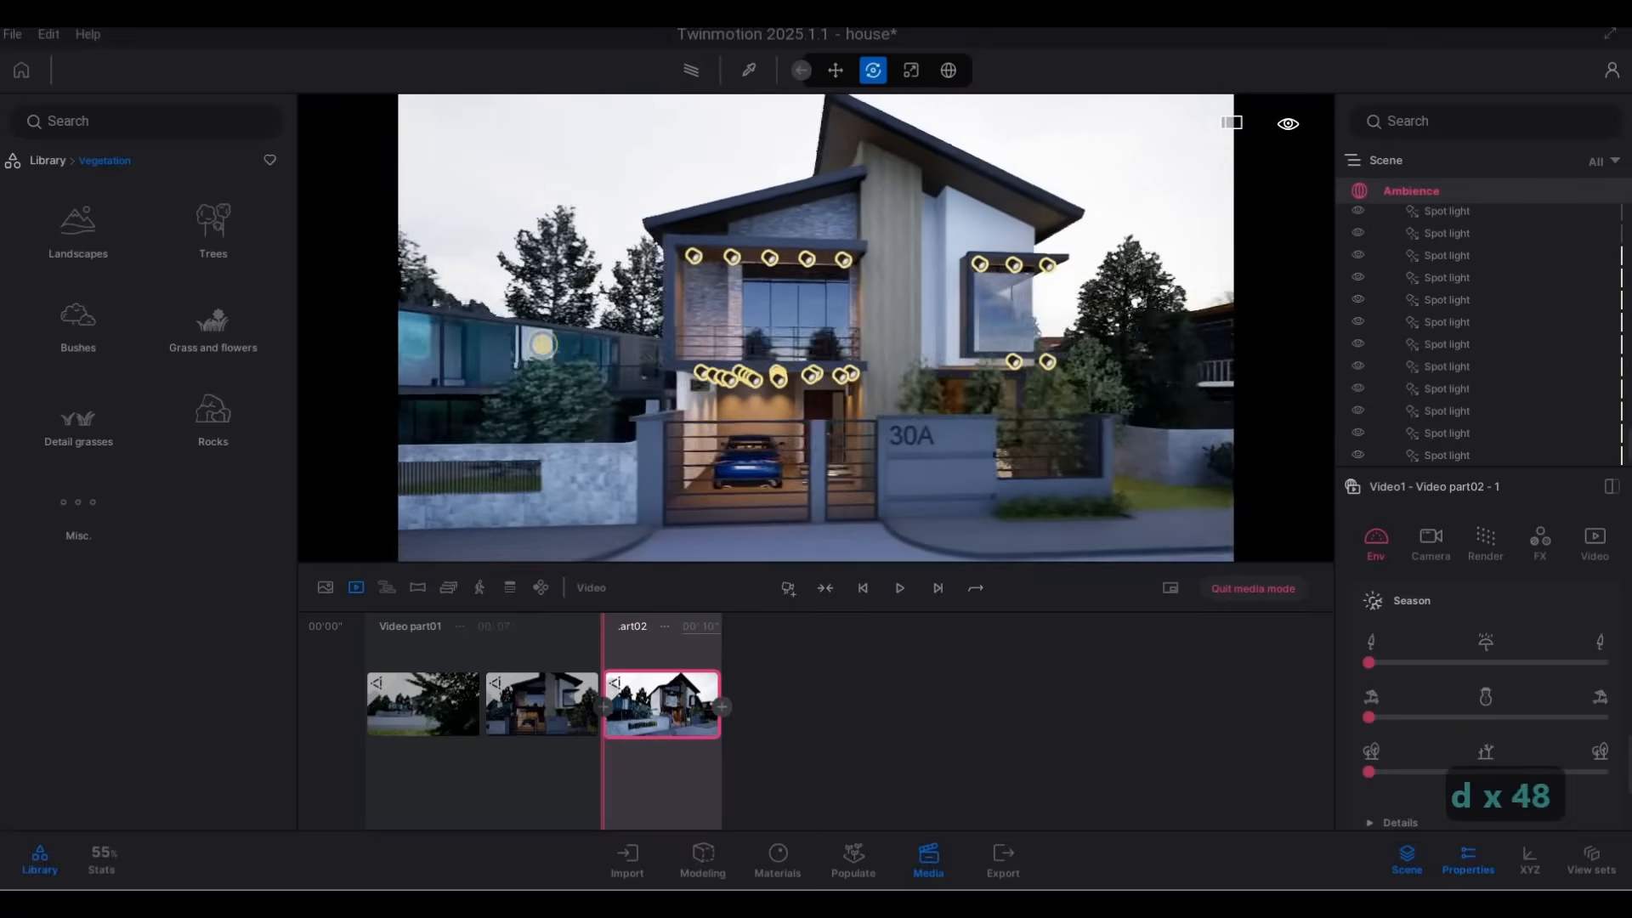
key("d")
key("d")
key("d")
key("d")
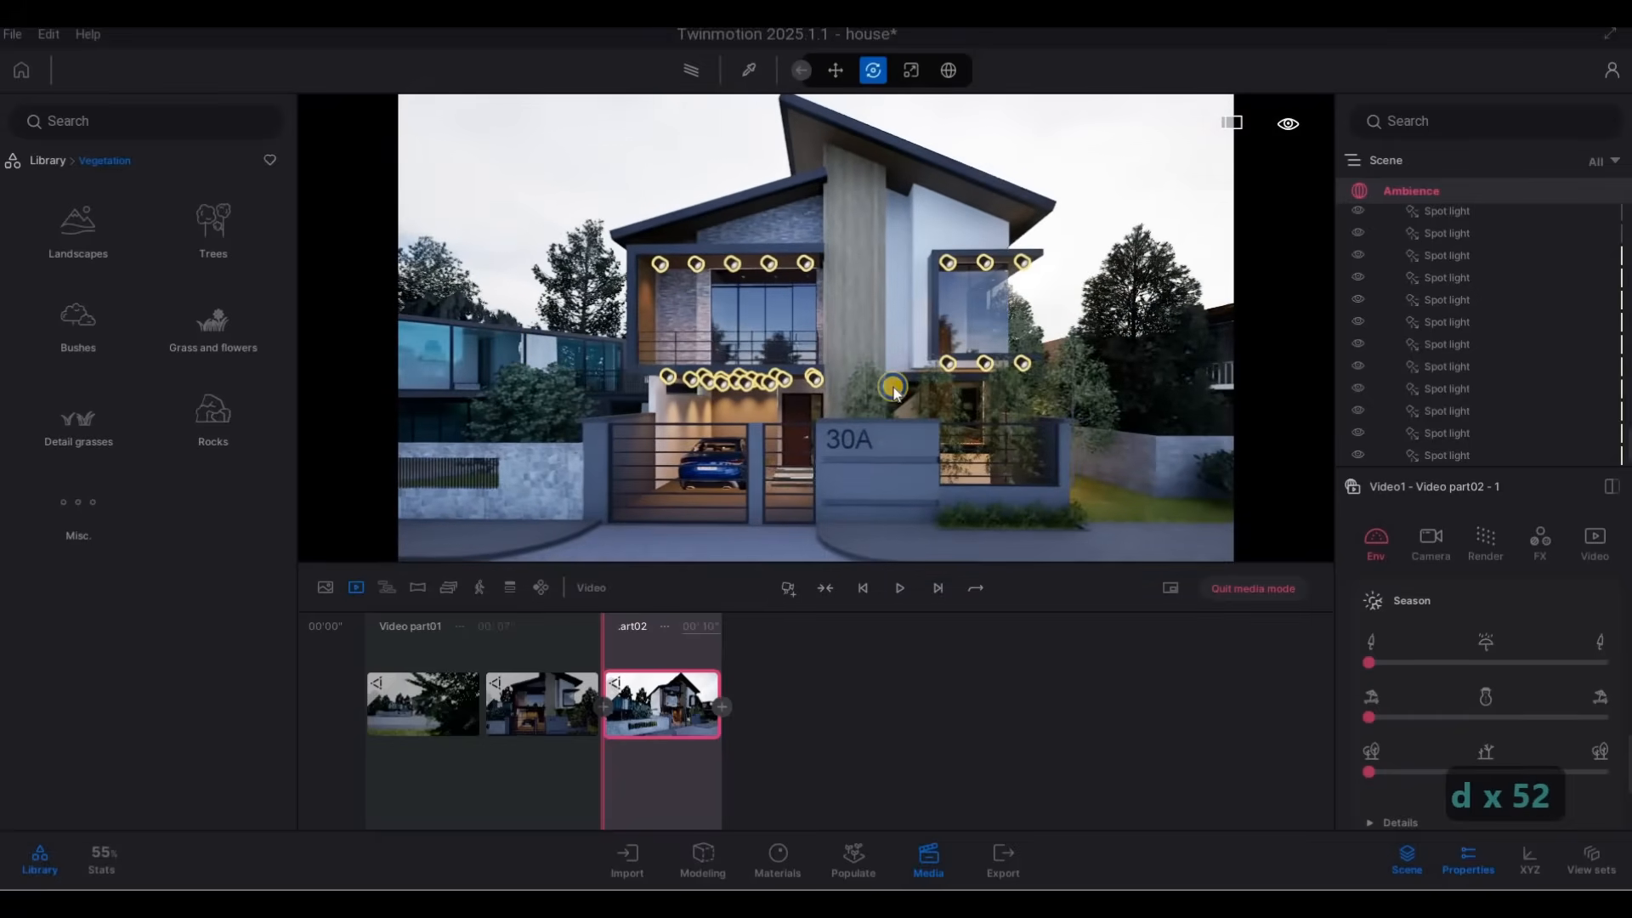
key("d")
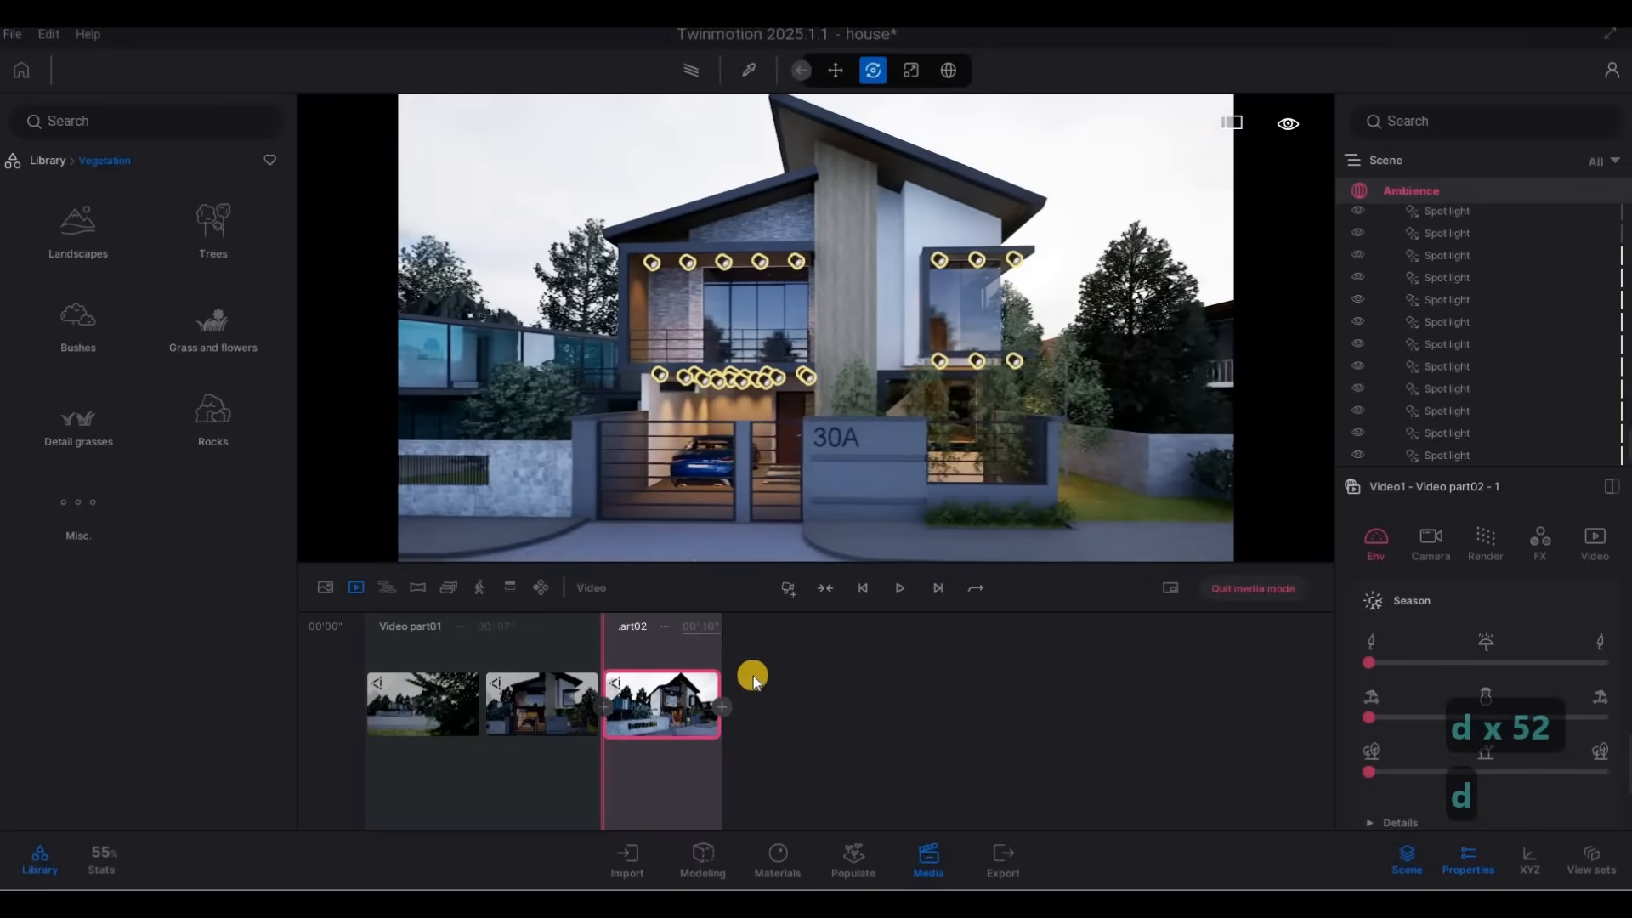
Raise the camera above the fence and update both keyframes of video part 2 from the higher viewpoint.
left_click(659, 705)
key("q")
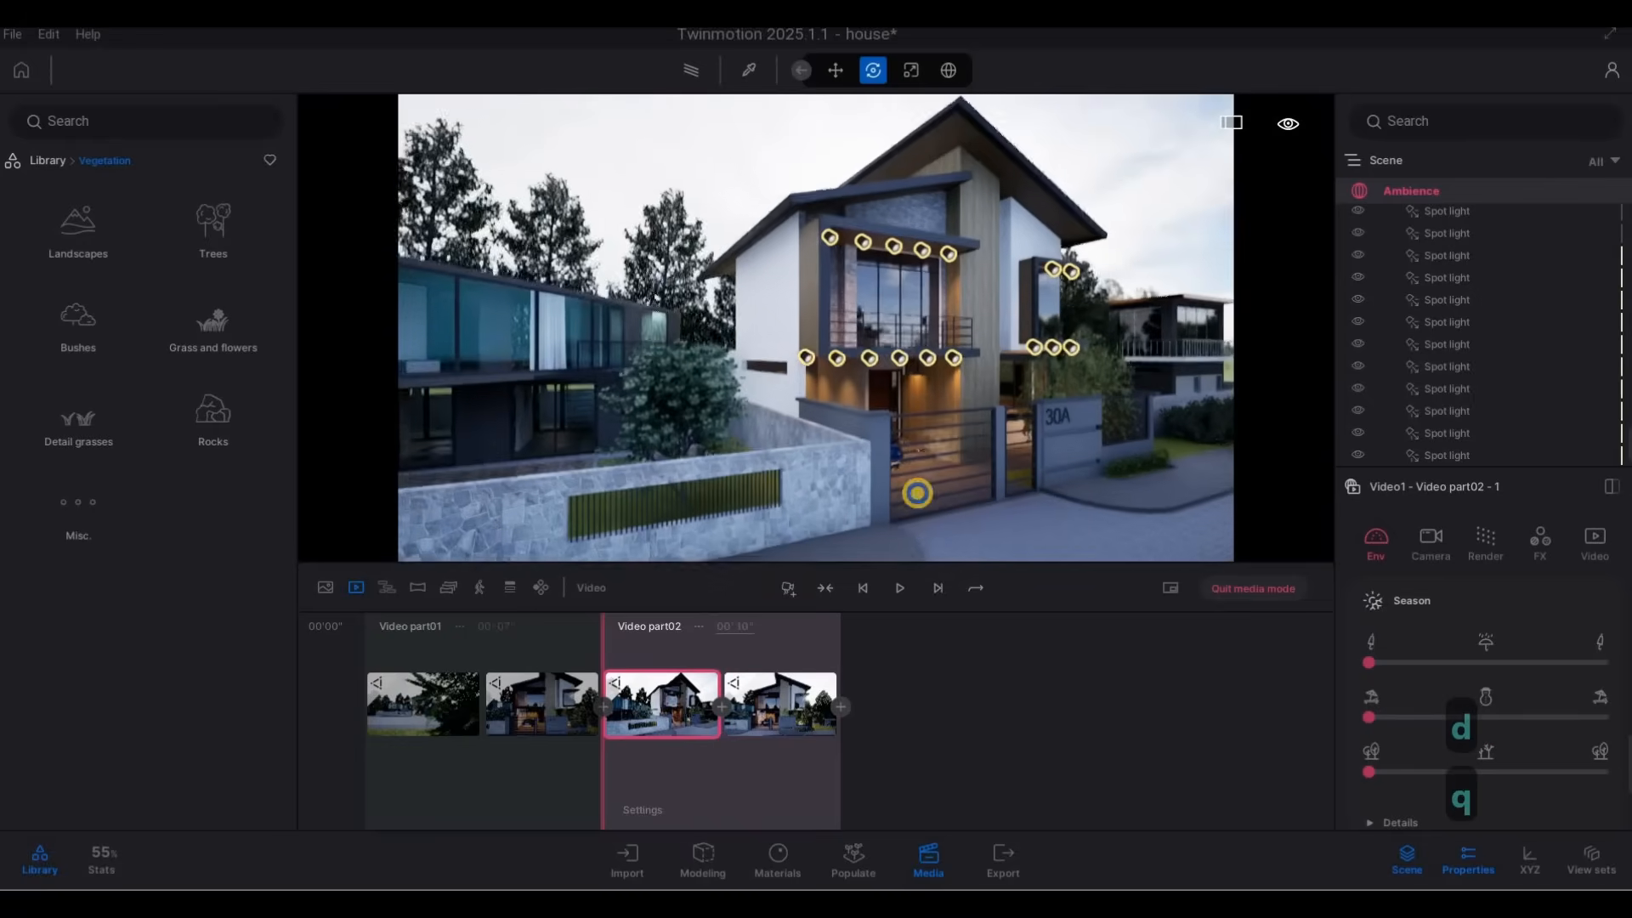
key("q")
key("q")
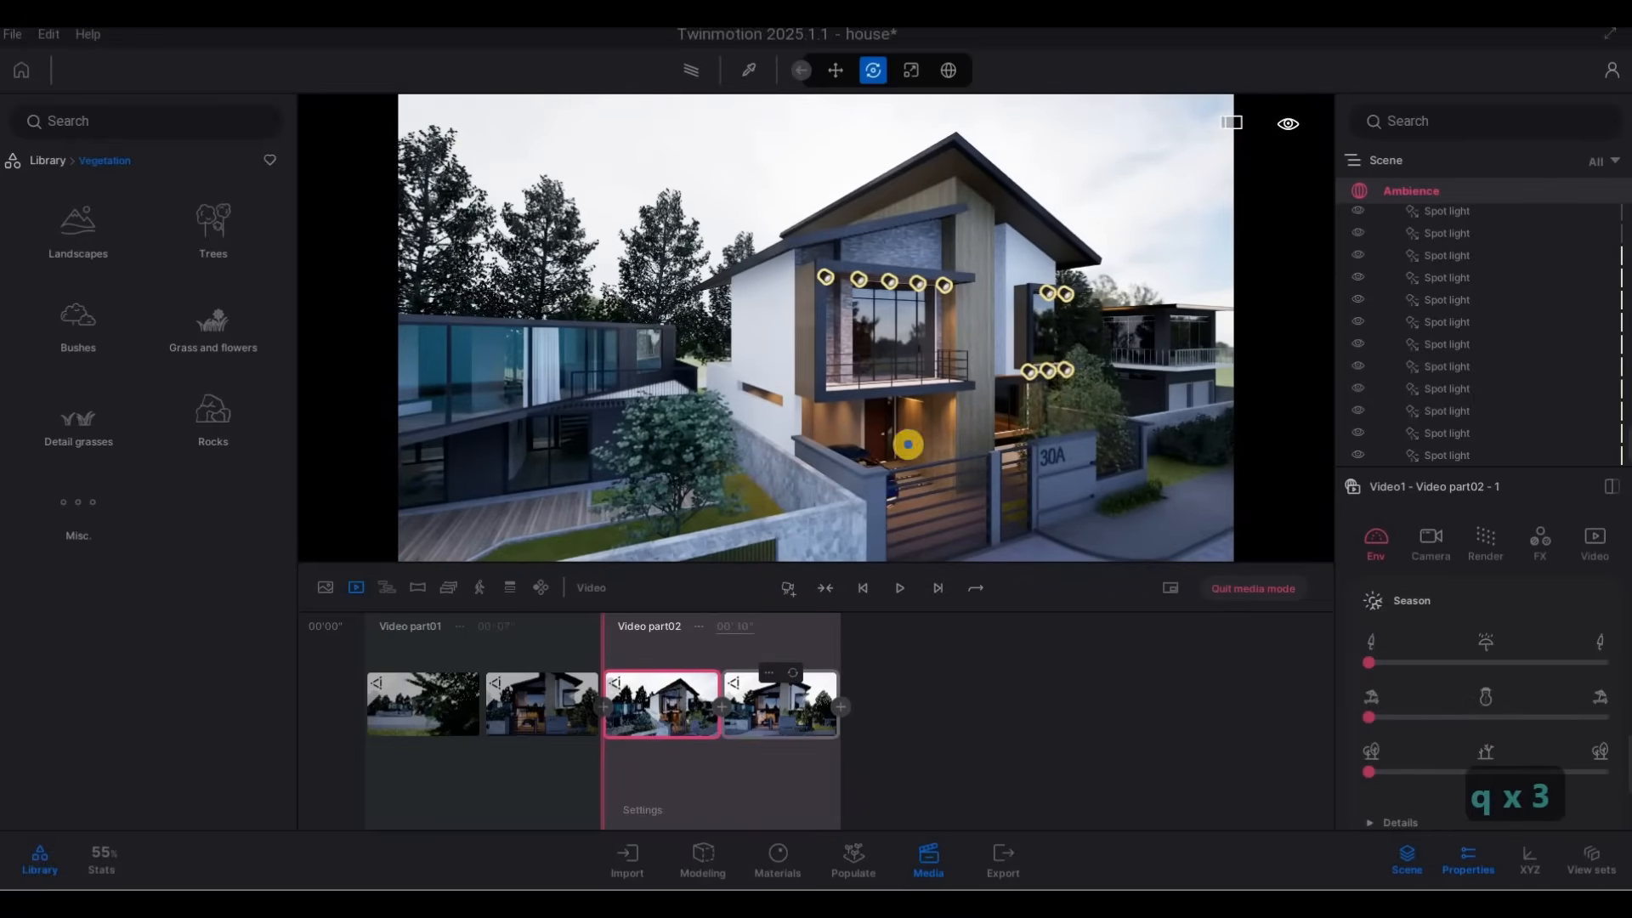
key("d")
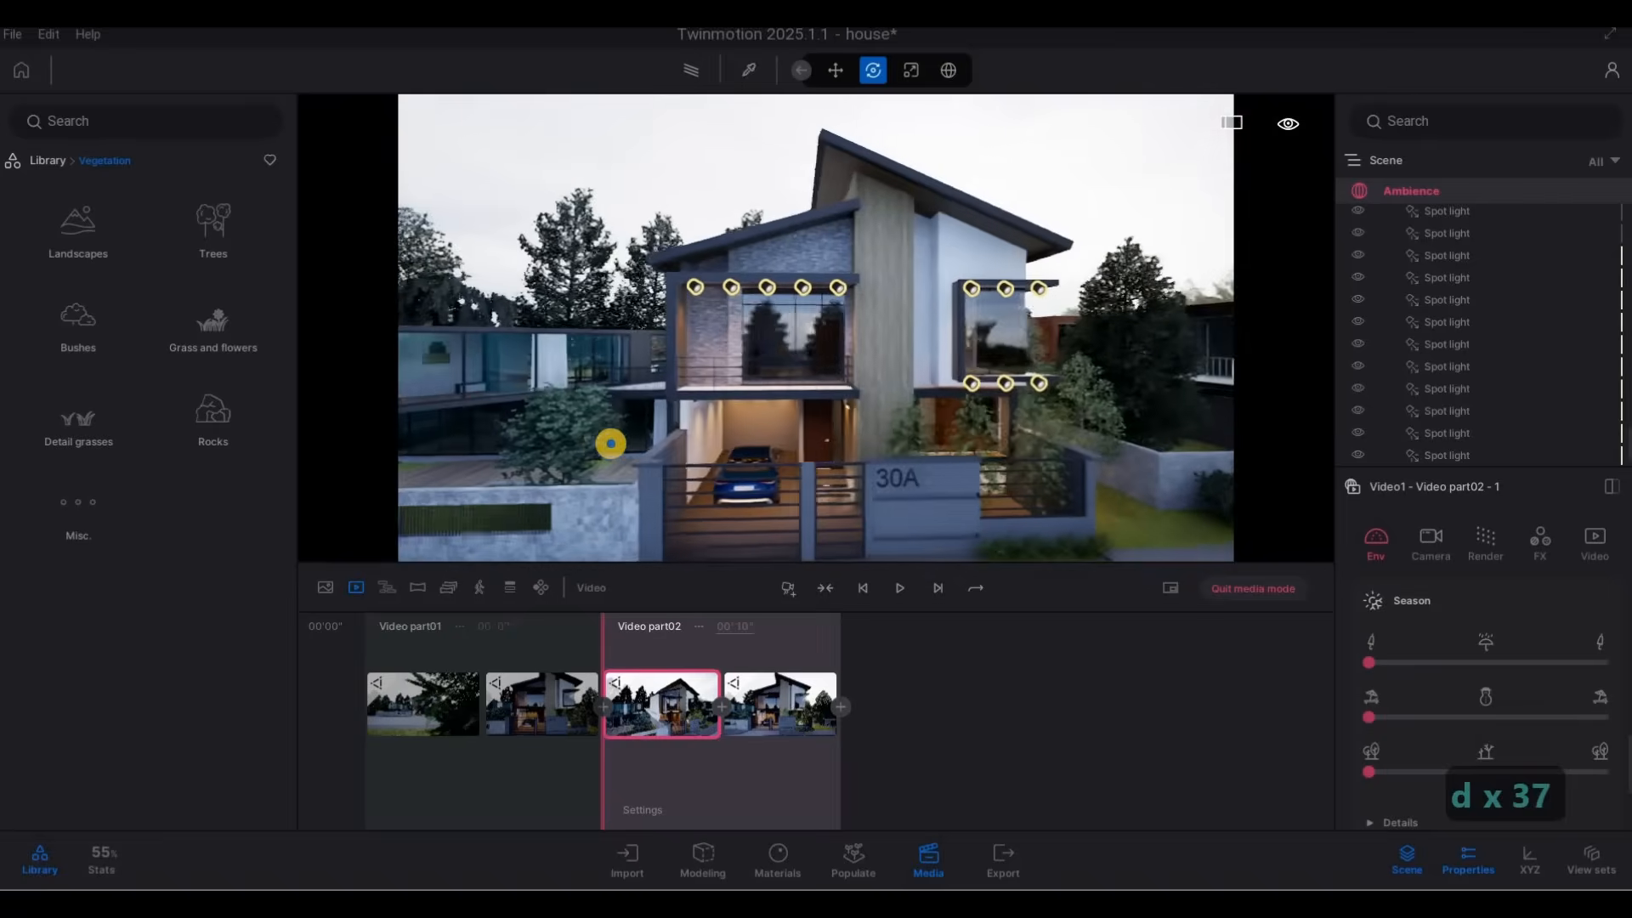
key("d")
key("d")
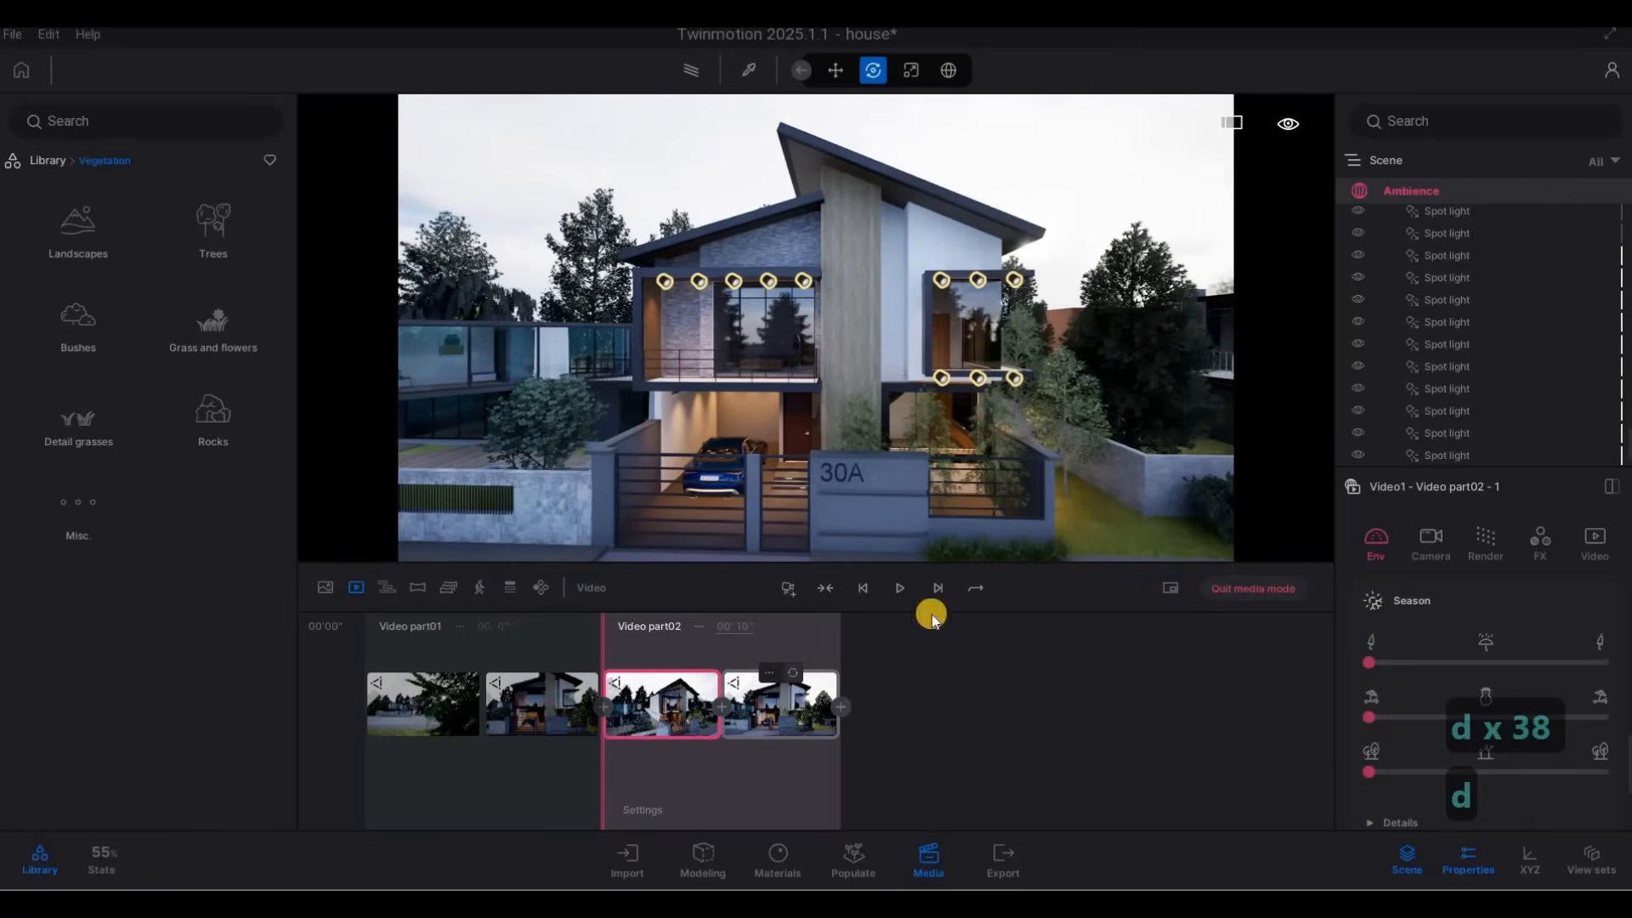
Add a third keyframe to video part 2 from a raised viewpoint around the house's right corner, showing its side garden.
key("d")
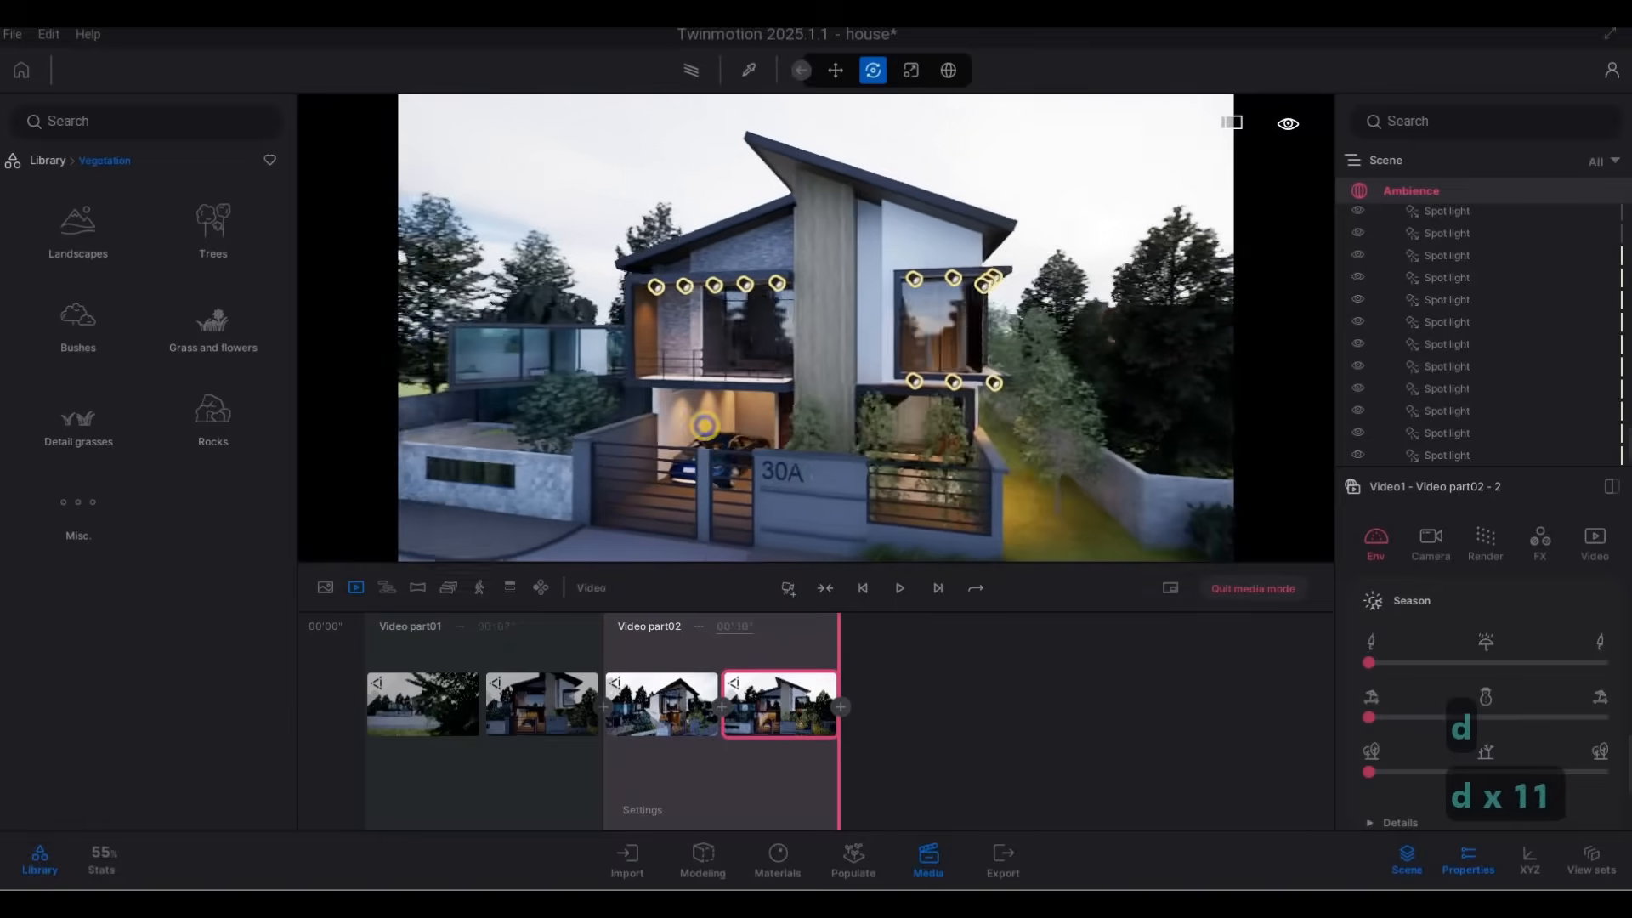
key("d")
key("d")
key("d")
key("d")
key("d")
key("d")
key("d")
key("d")
key("d")
key("d")
key("d")
key("d")
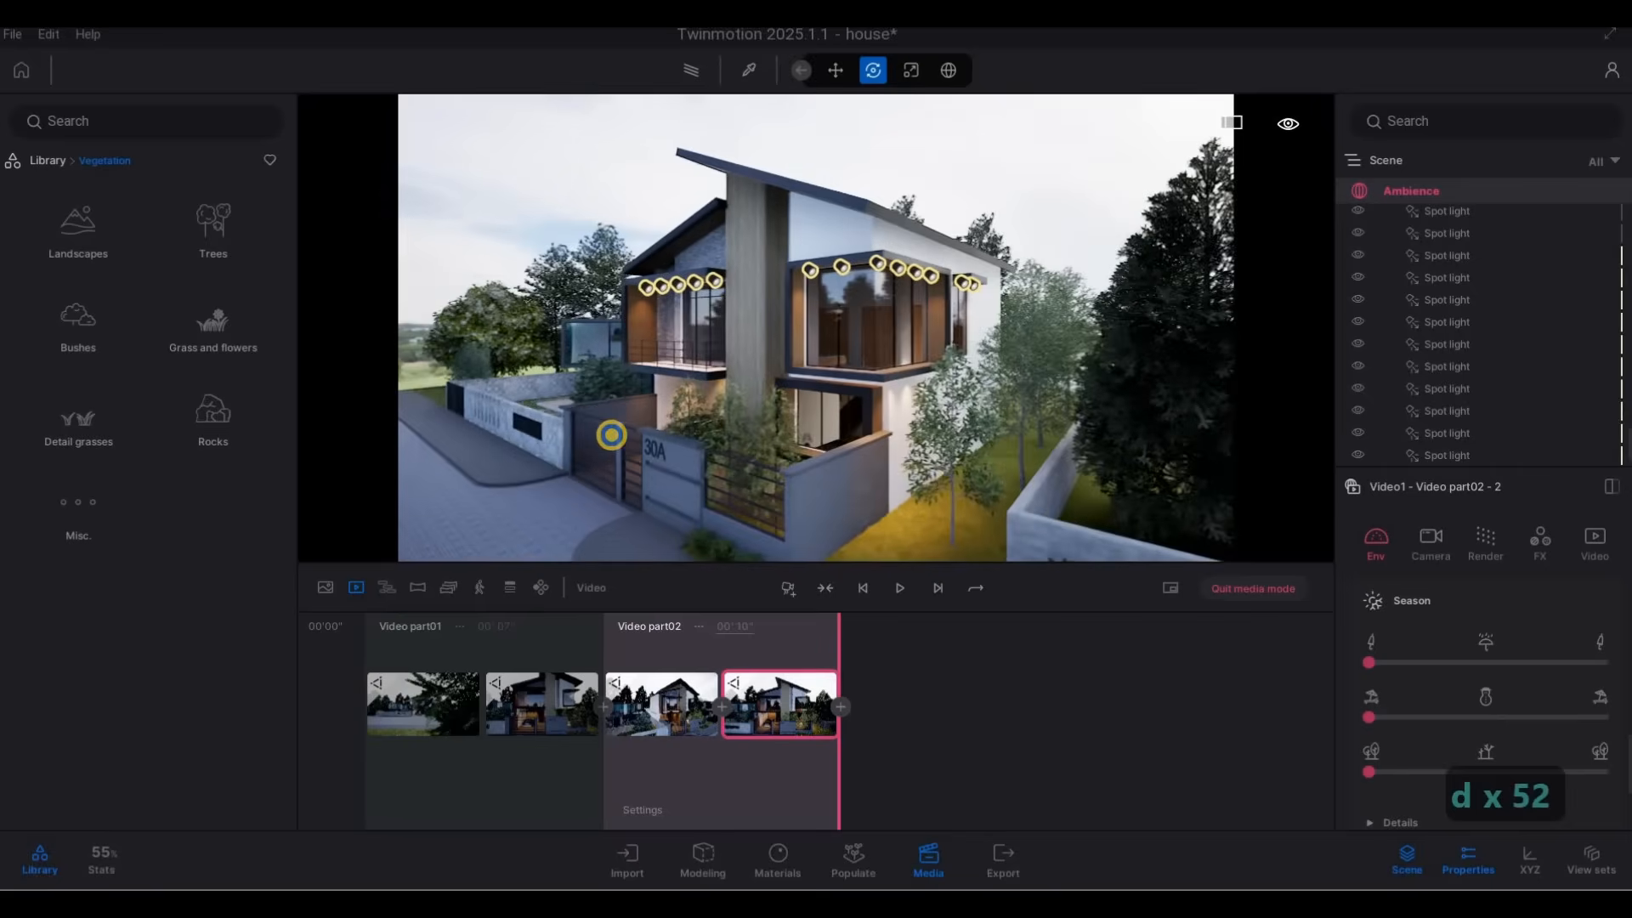
key("a")
key("w")
key("a")
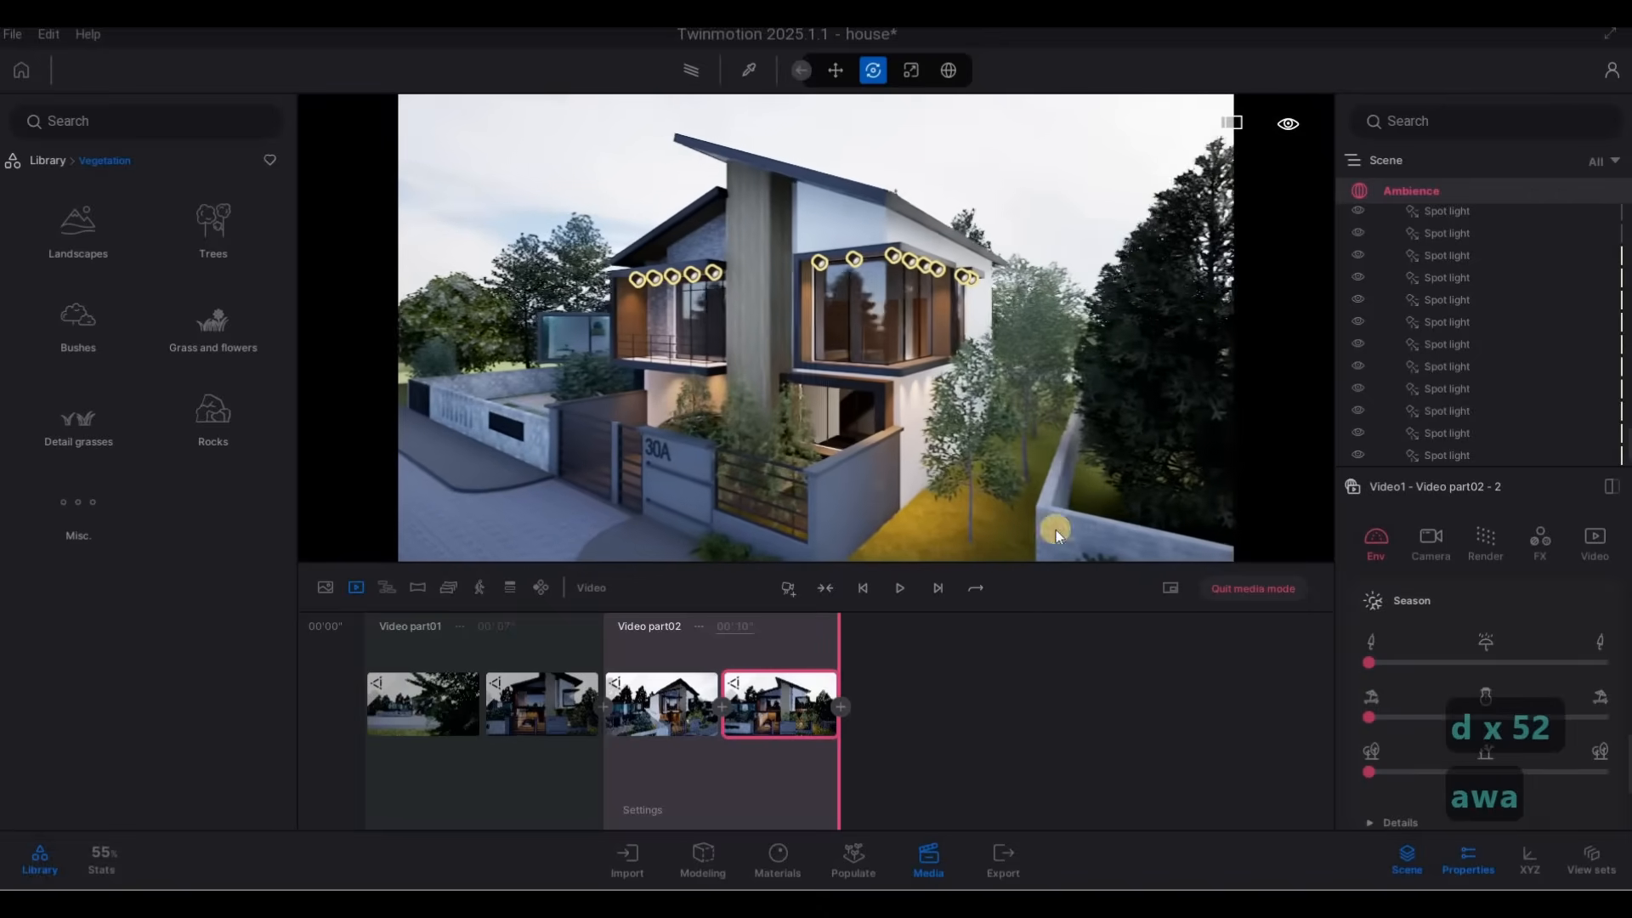
left_click(844, 707)
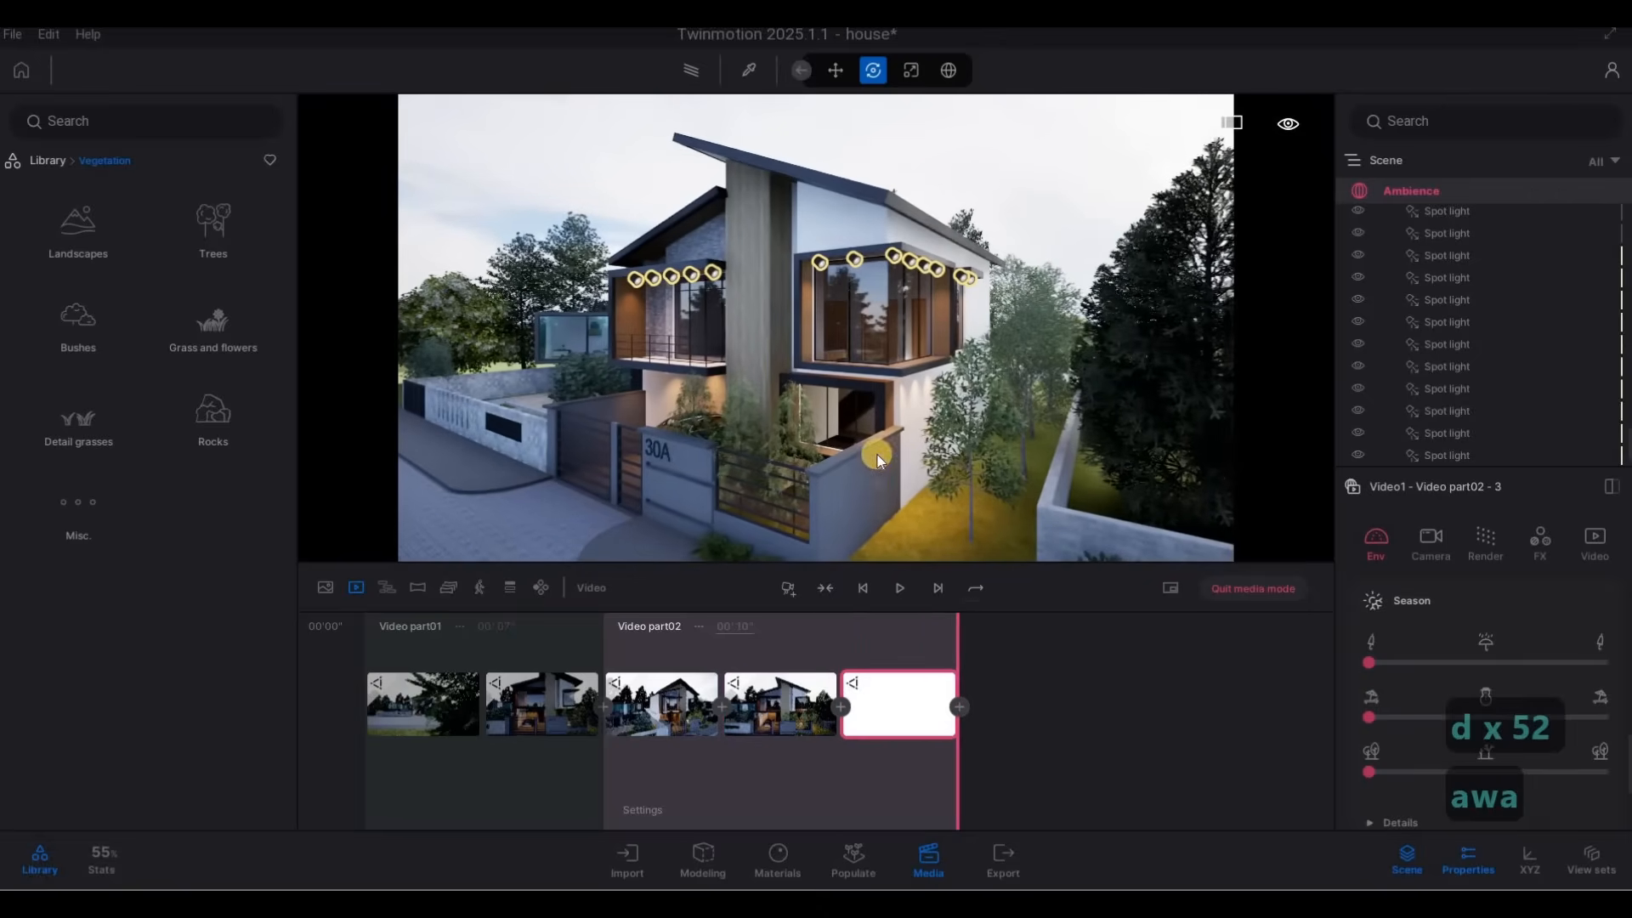
Start video part 3 with a street-level keyframe framing the neighbouring glass house, the stone wall and the garage of house 30A.
key("a")
key("a")
key("a")
key("a")
key("a")
key("a")
key("a")
key("a")
key("a")
key("a")
key("a")
key("a")
key("a")
key("a")
key("e")
key("e")
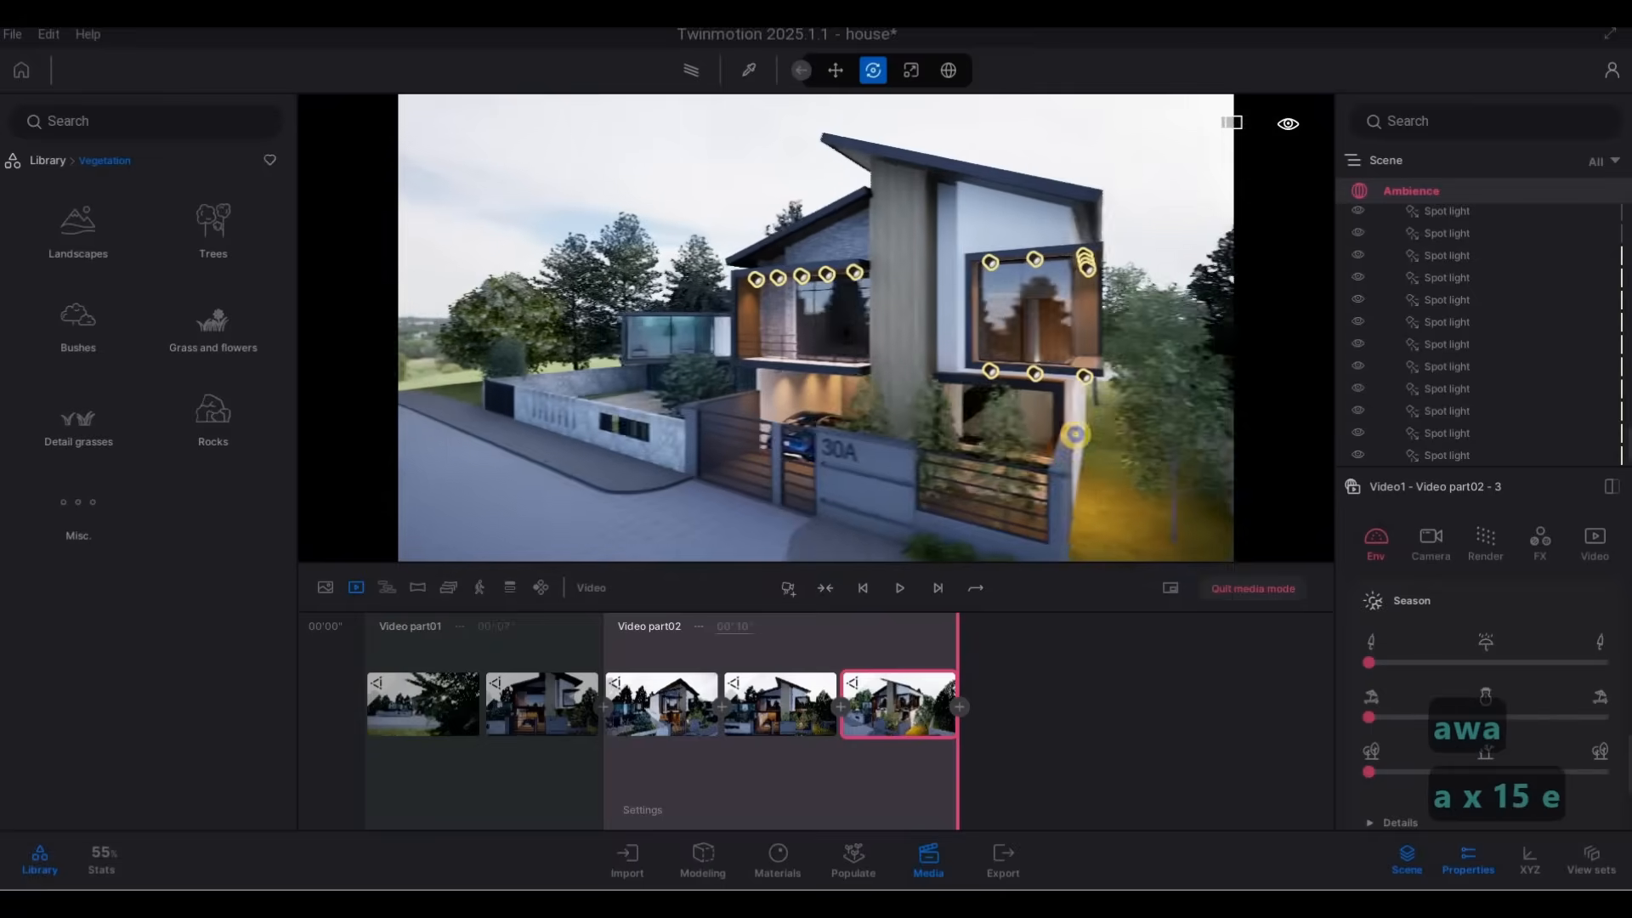
key("w")
key("w")
key("w")
key("w")
key("w")
key("w")
key("w")
key("w")
key("w")
key("w")
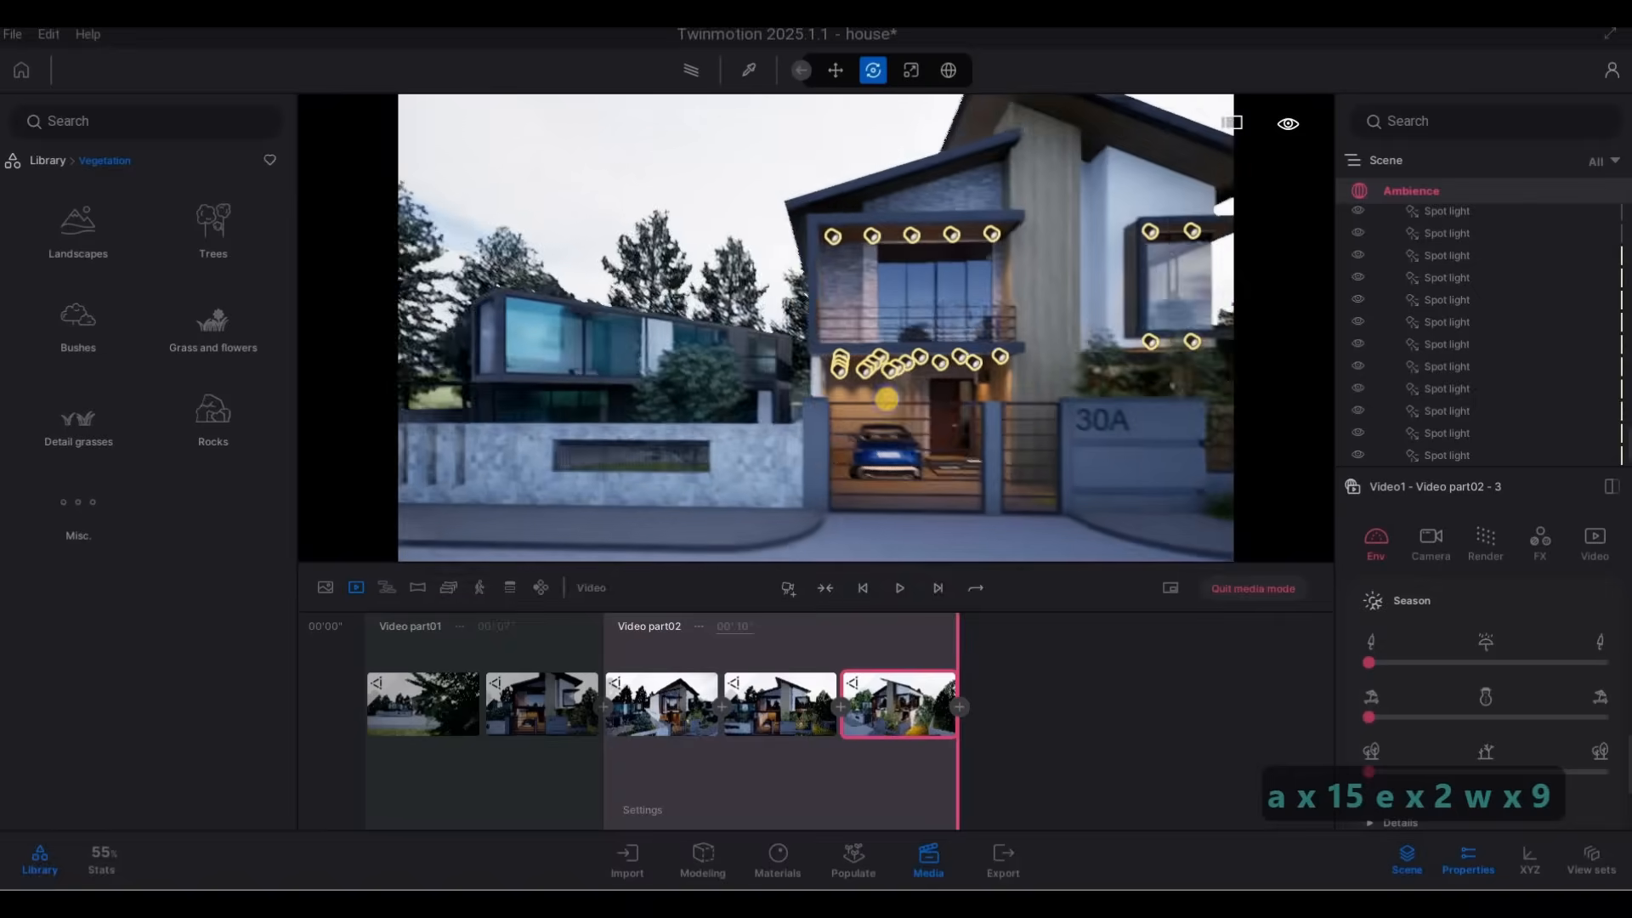
key("e")
key("d")
key("q")
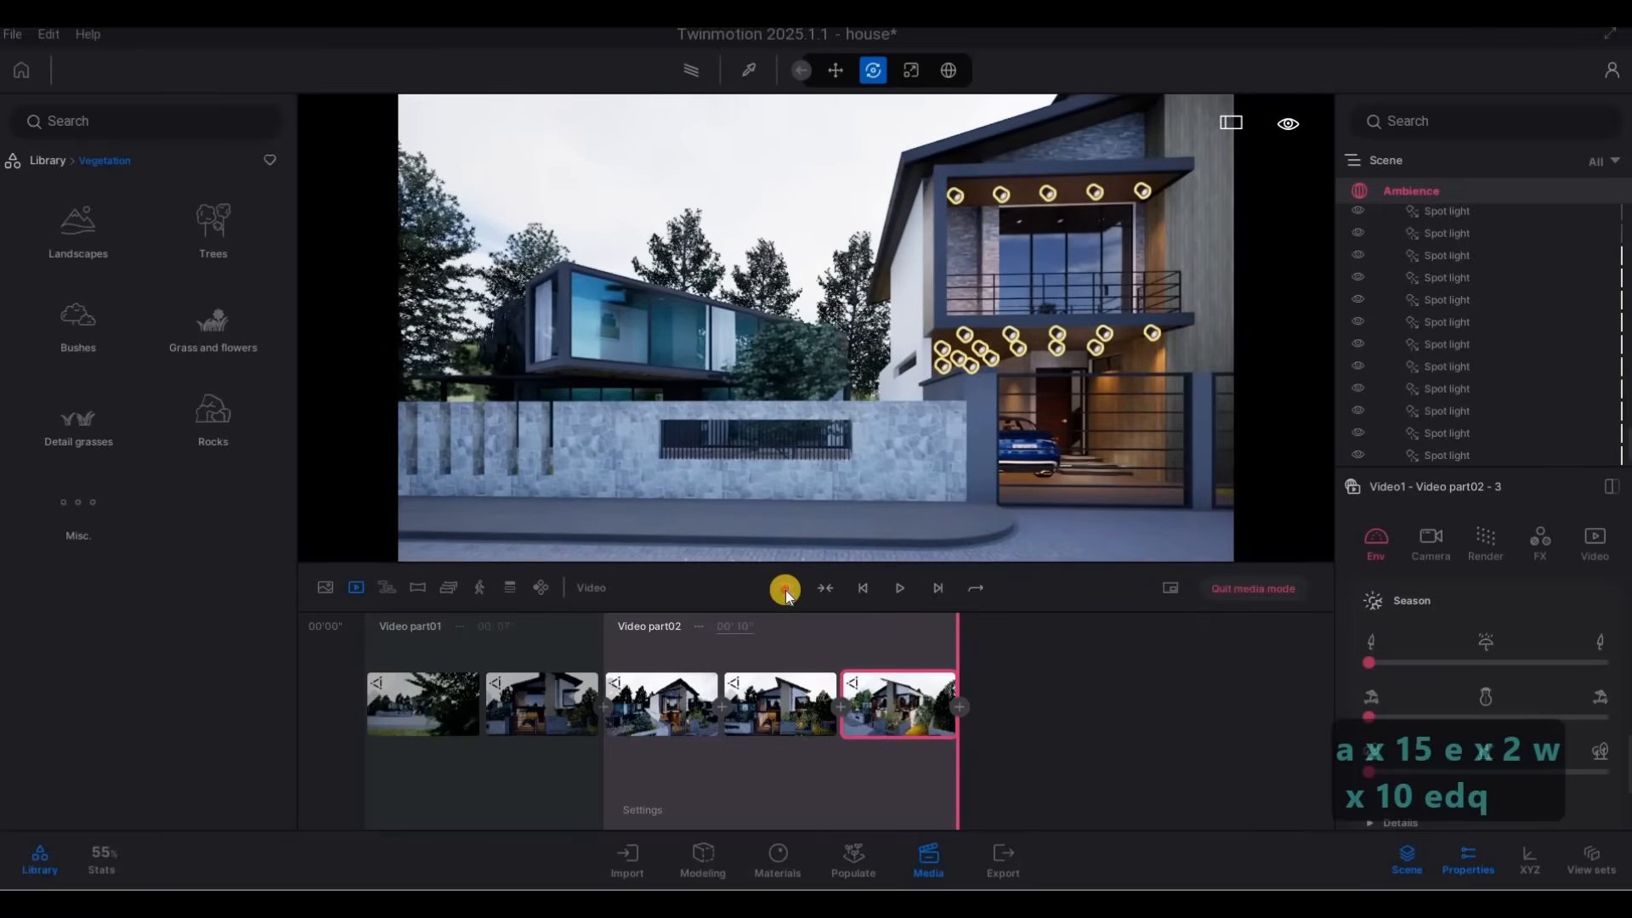
left_click(786, 590)
Reframe the first keyframe of video part 3 from farther back so the roof and the 30A fence fit in view.
key("d")
key("d")
key("d")
key("d")
key("d")
key("d")
key("d")
key("d")
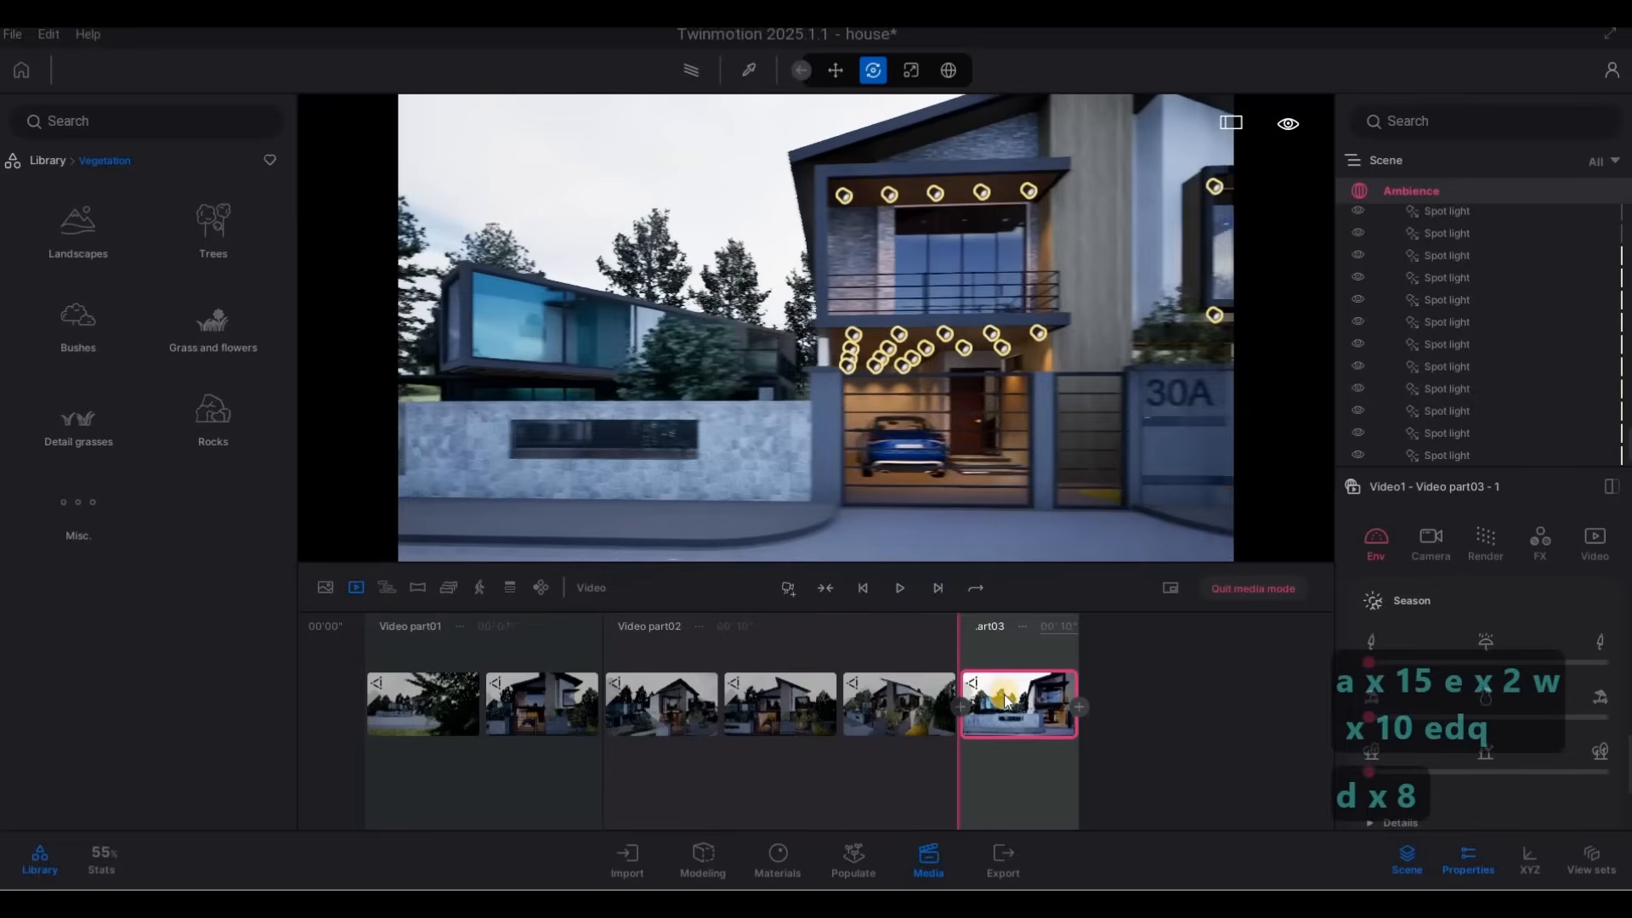
key("d")
key("s")
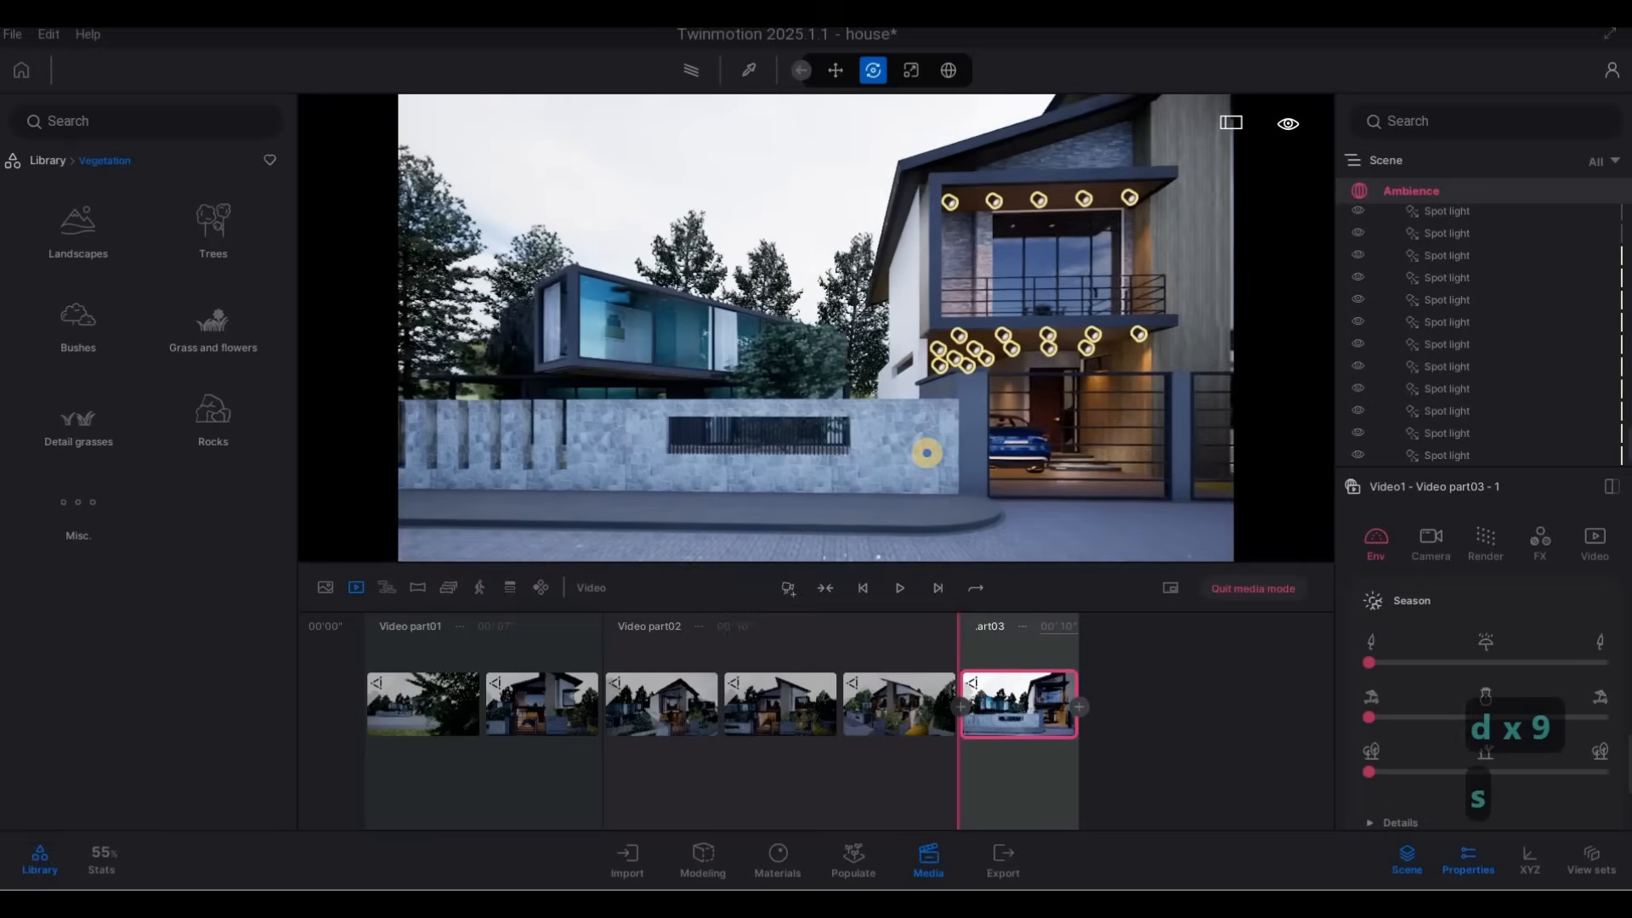
key("q")
key("d")
key("s")
key("s")
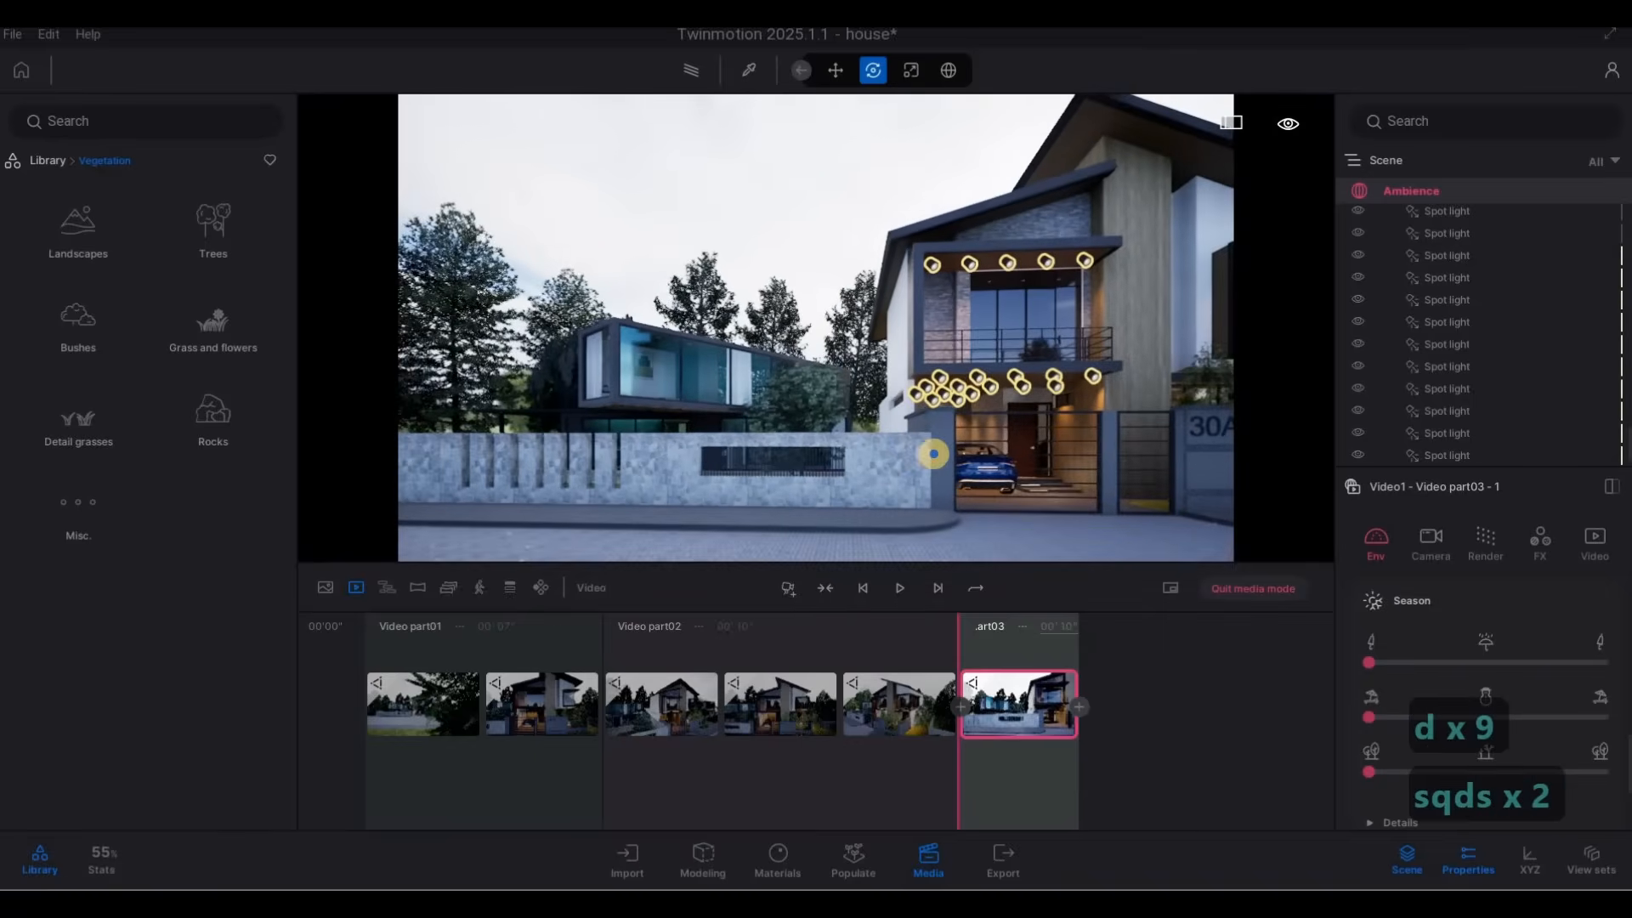
key("s")
key("s")
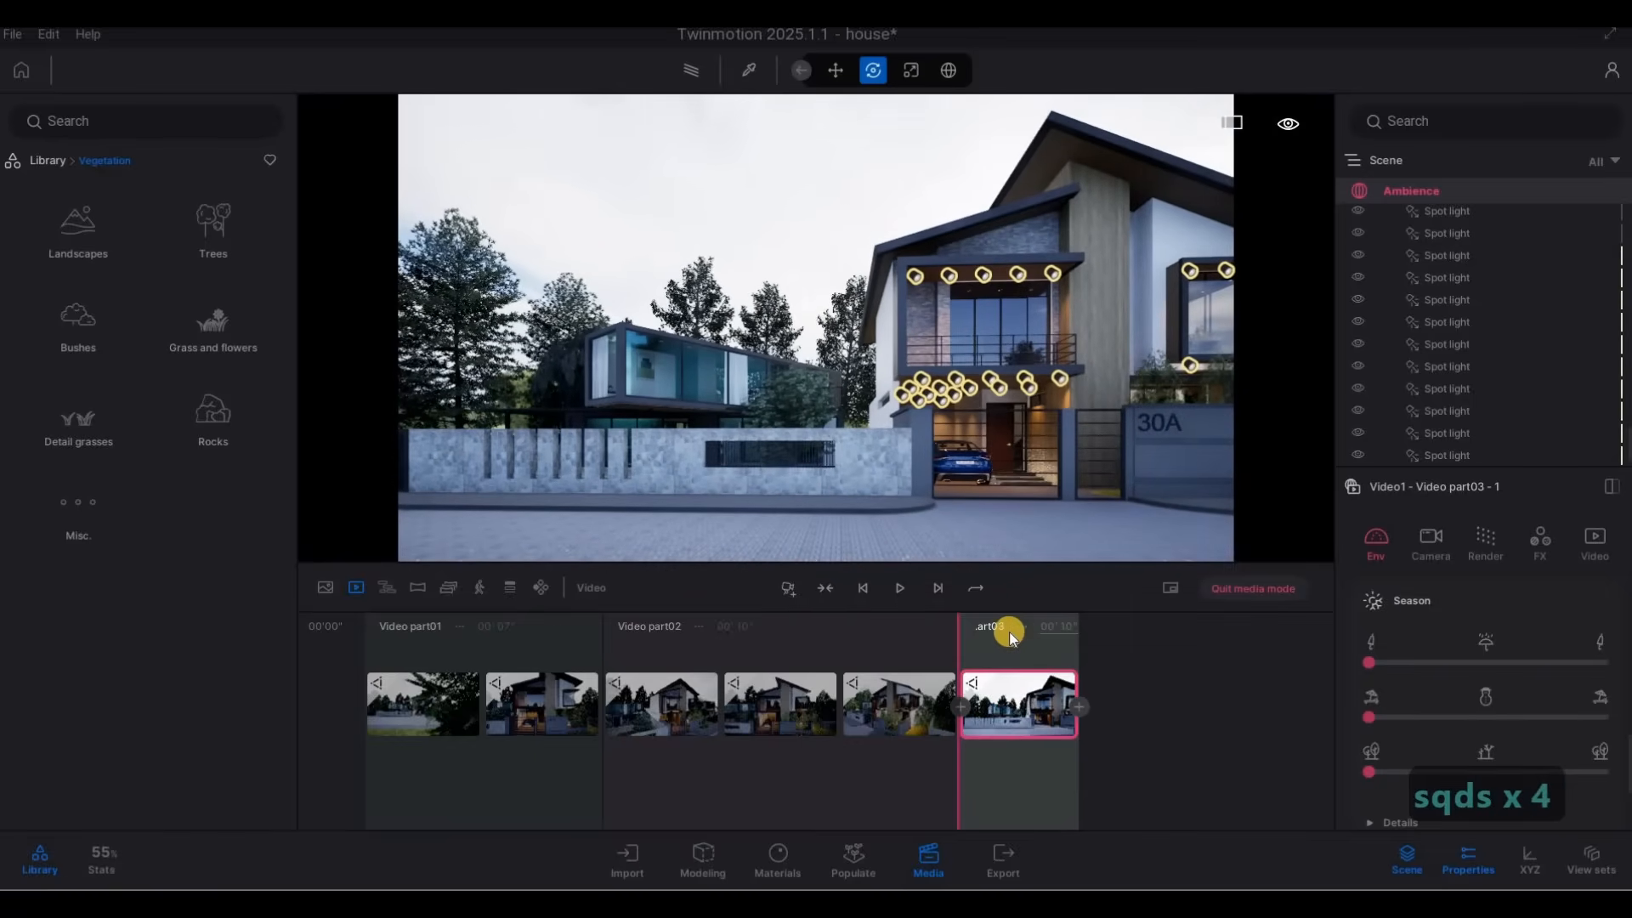
Add a second keyframe to video part 3 with the camera moved sideways past house 30A to the balcony house next door.
key("d")
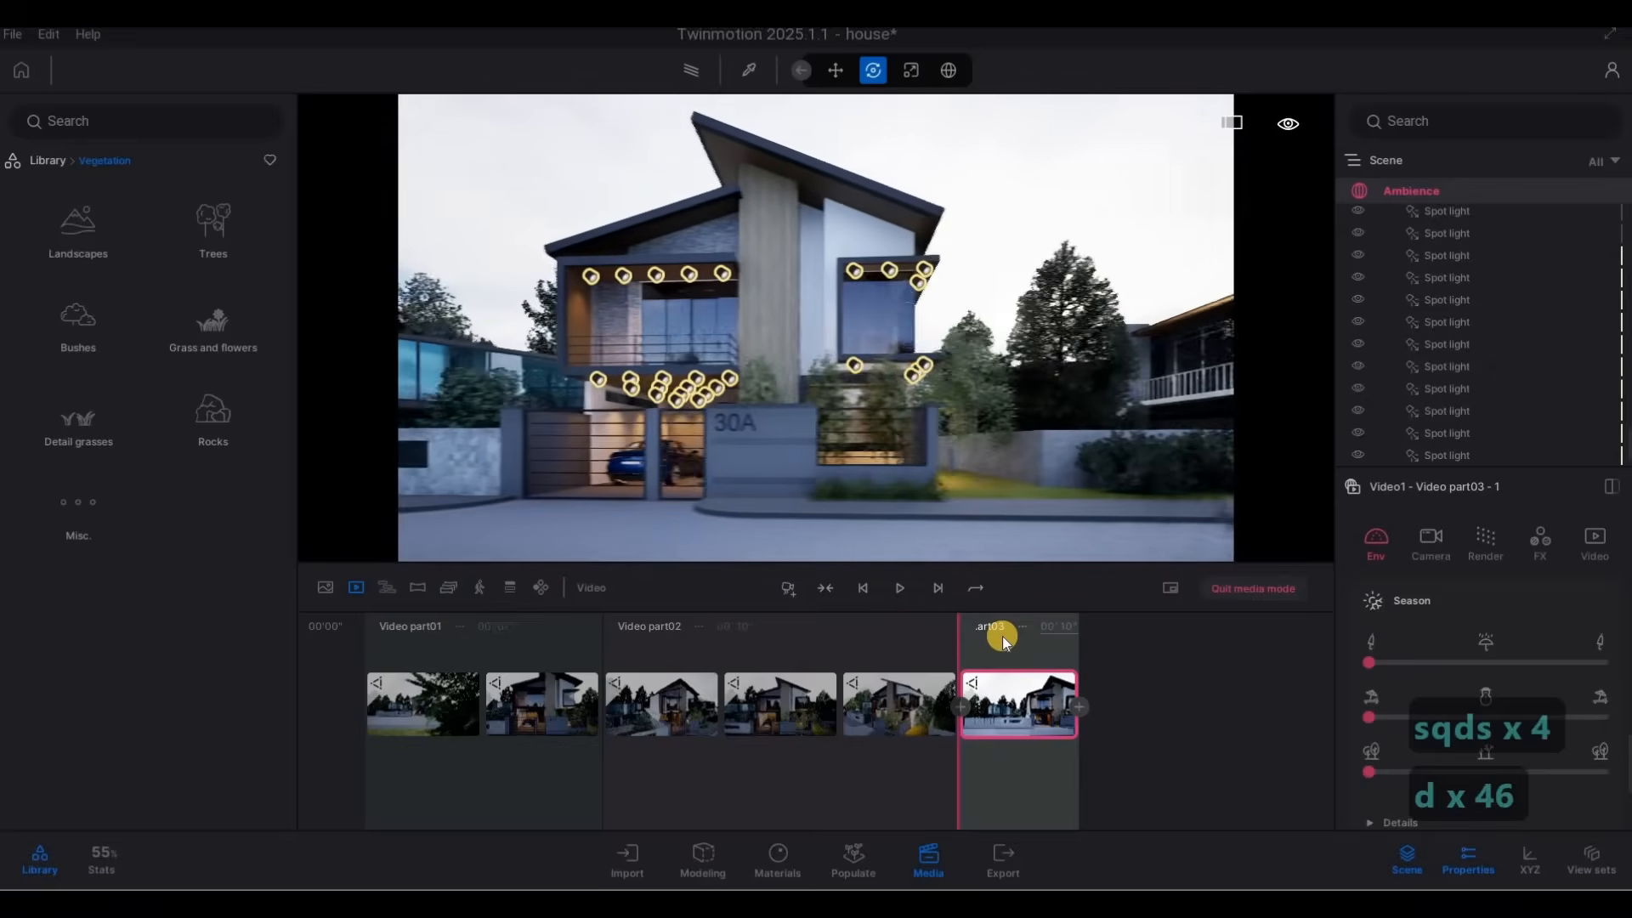
key("d")
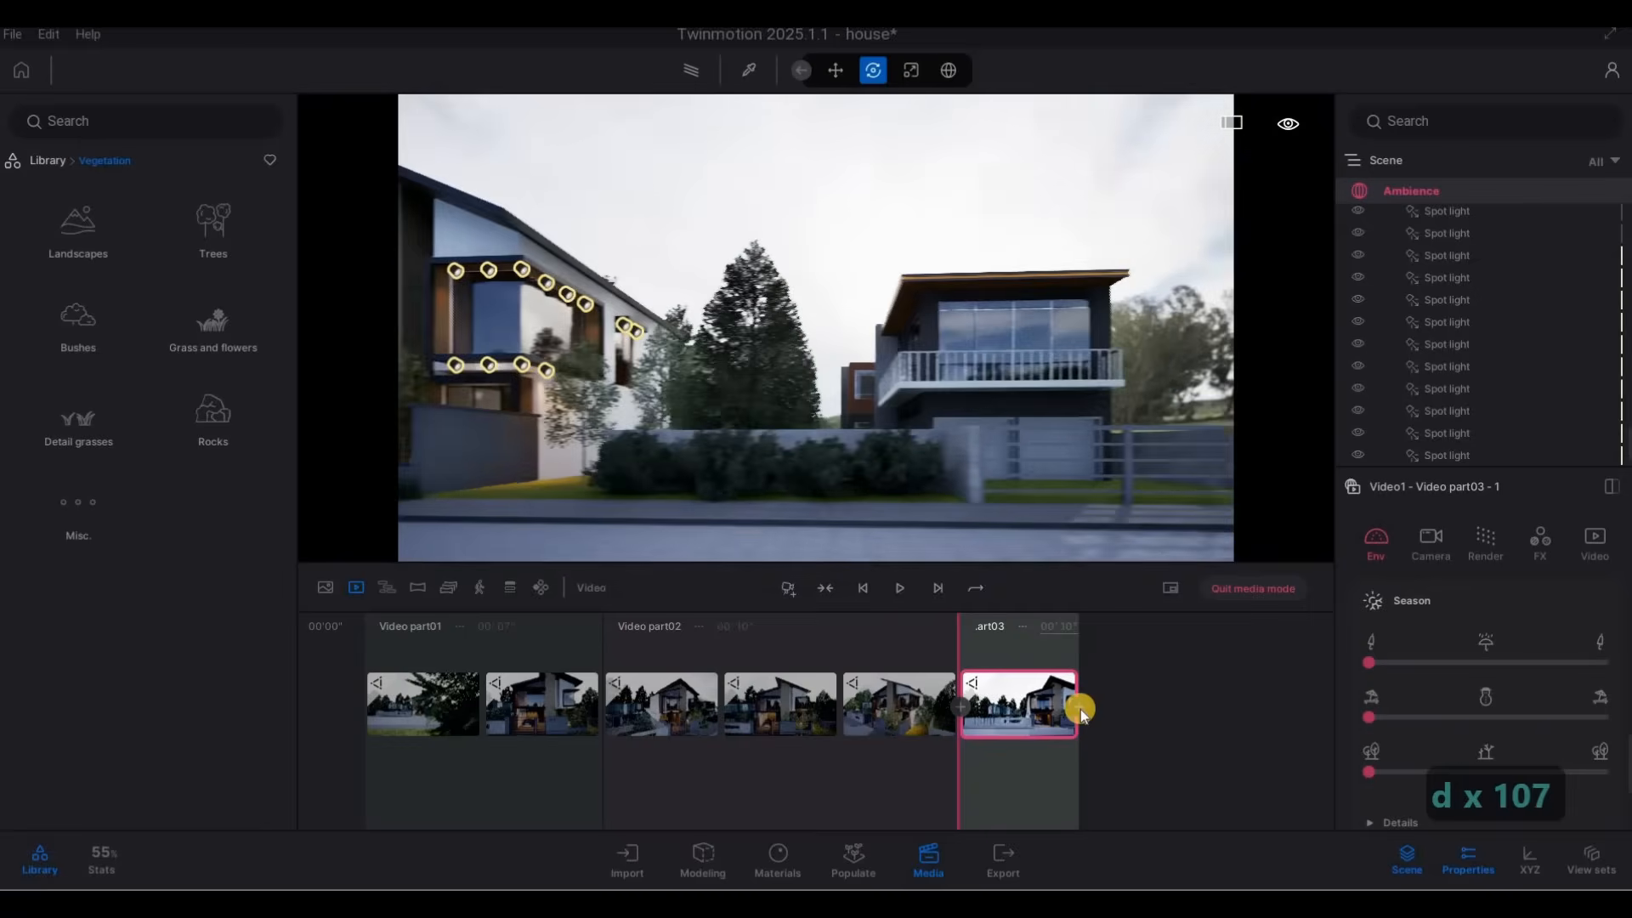
key("d")
left_click(1079, 707)
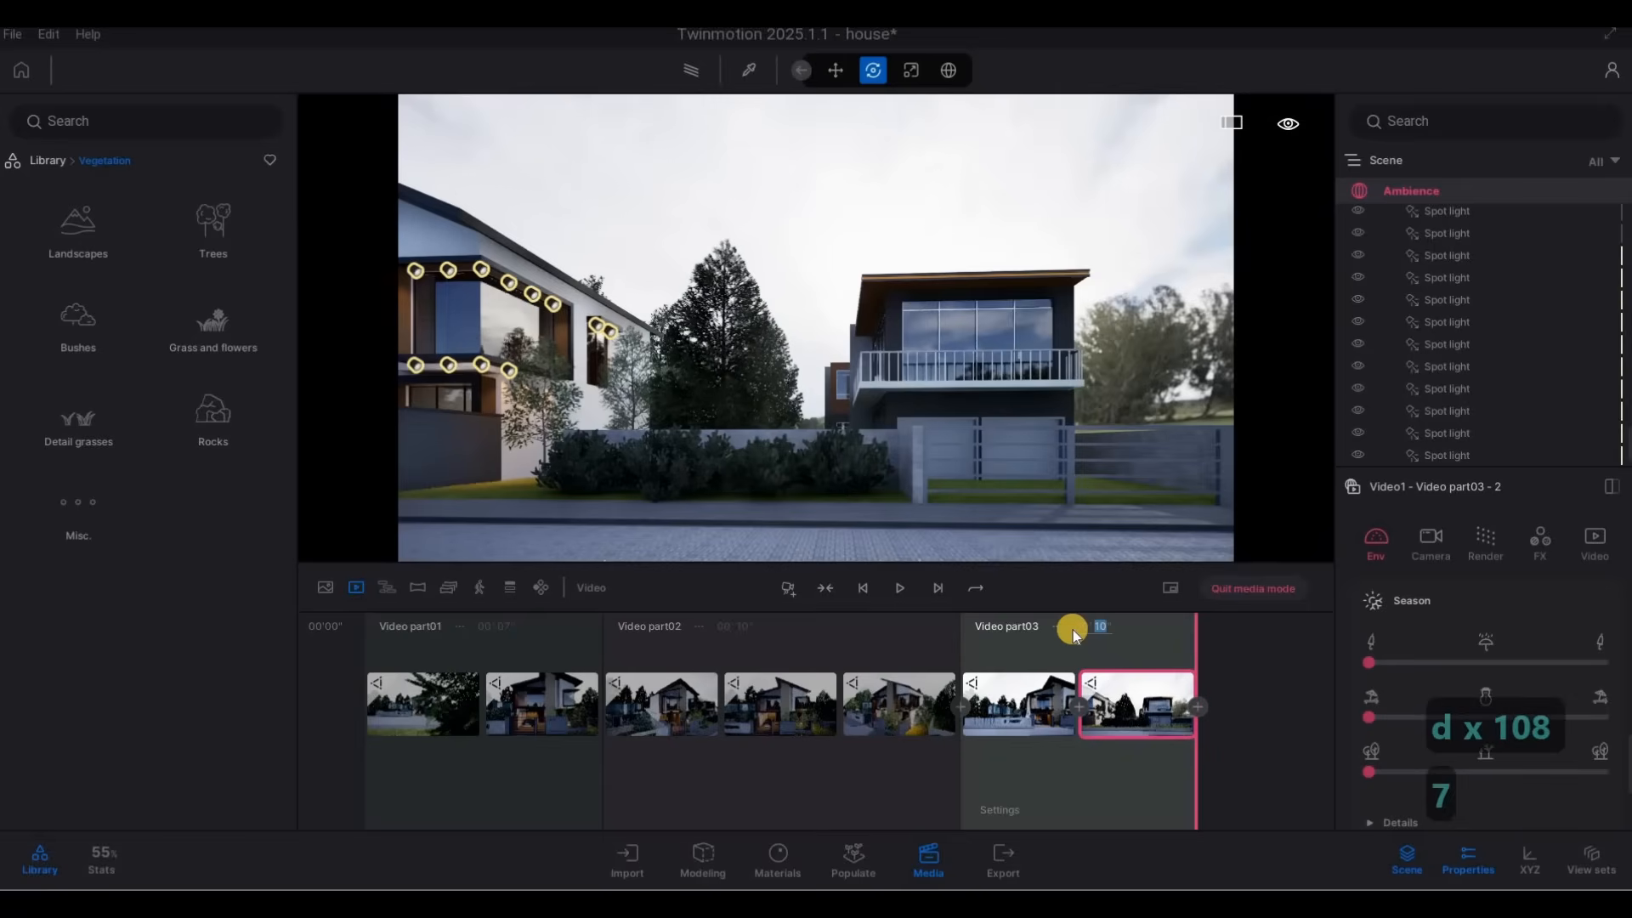
Set video part 3 to 7 seconds and start video part 4 with a keyframe framing the 30A fence, concrete column and corner window.
key("w")
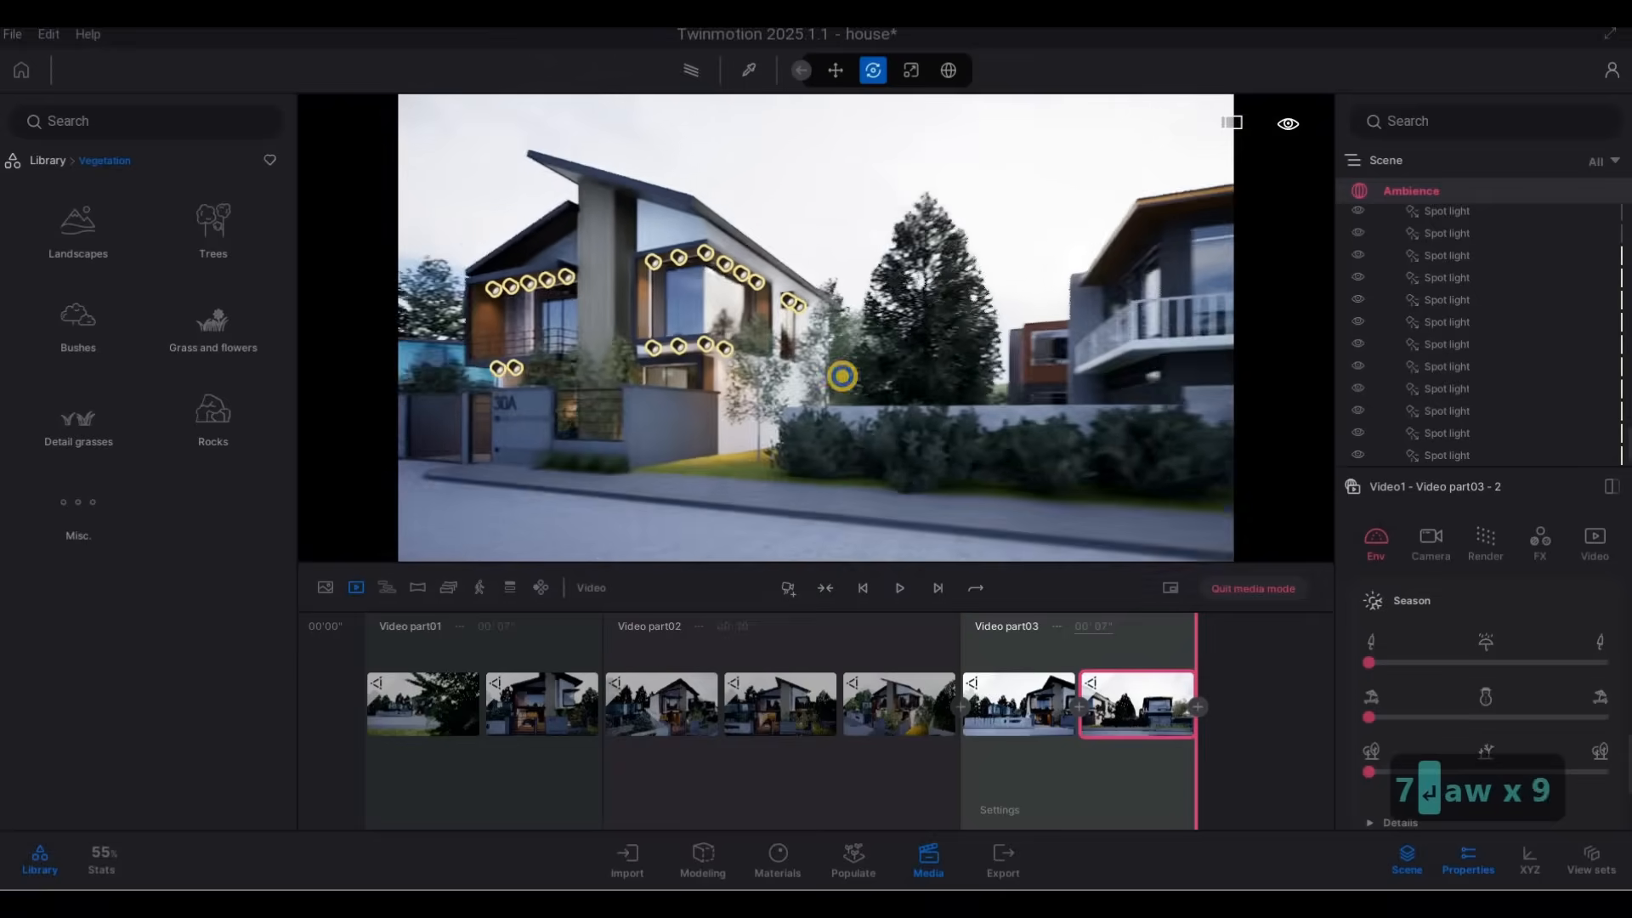
key("a")
key("a")
key("w")
key("d")
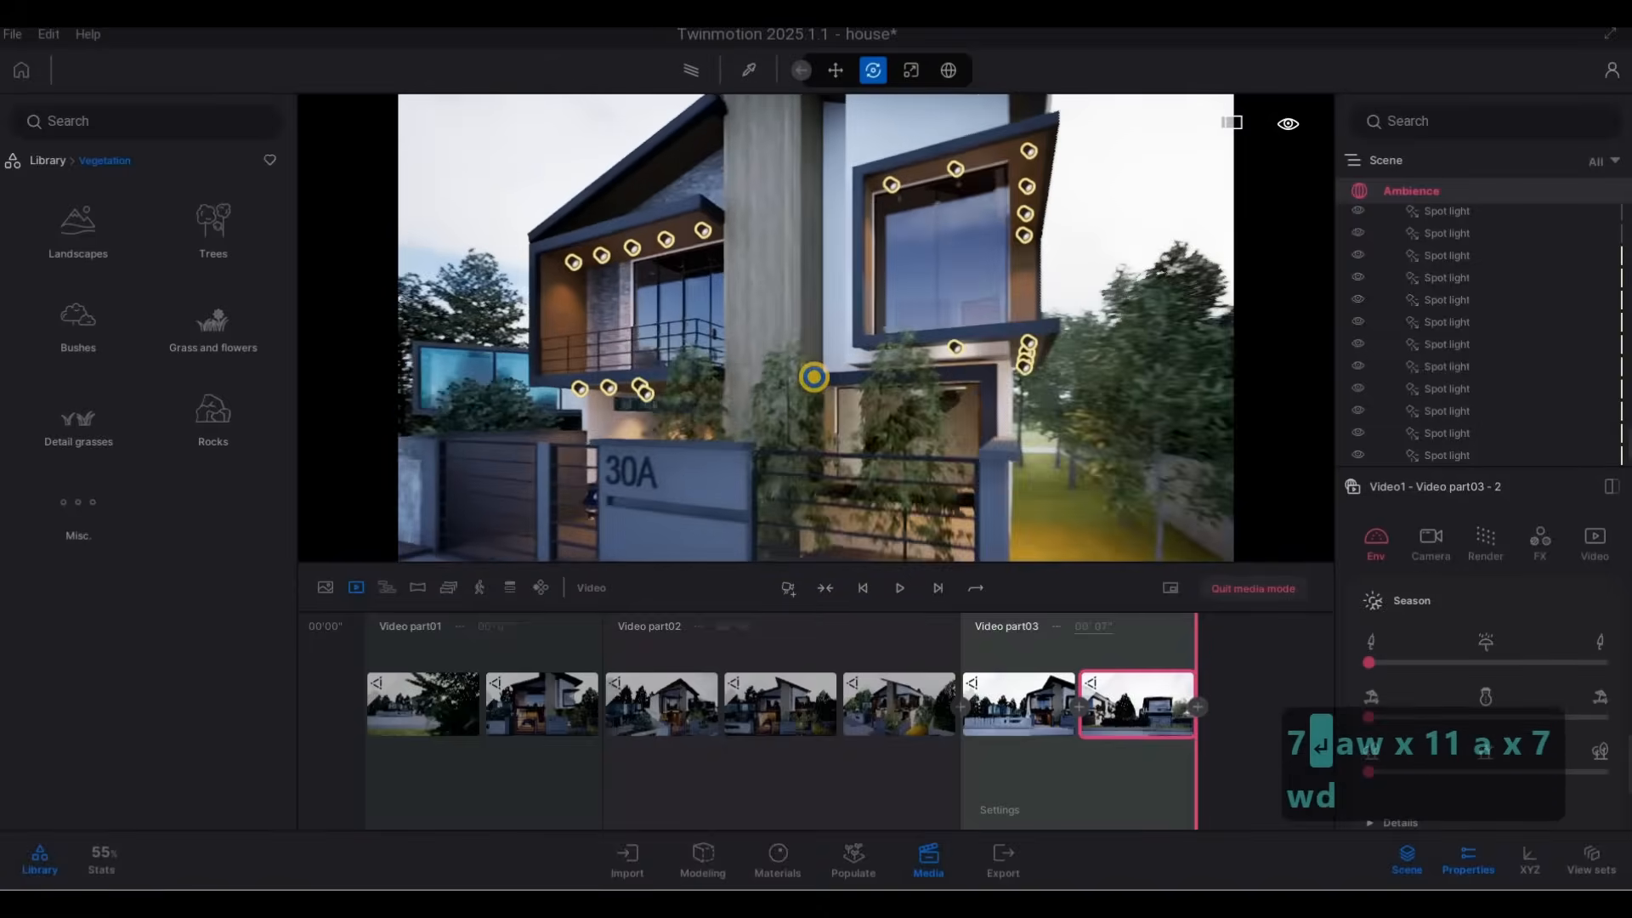
key("s")
key("s")
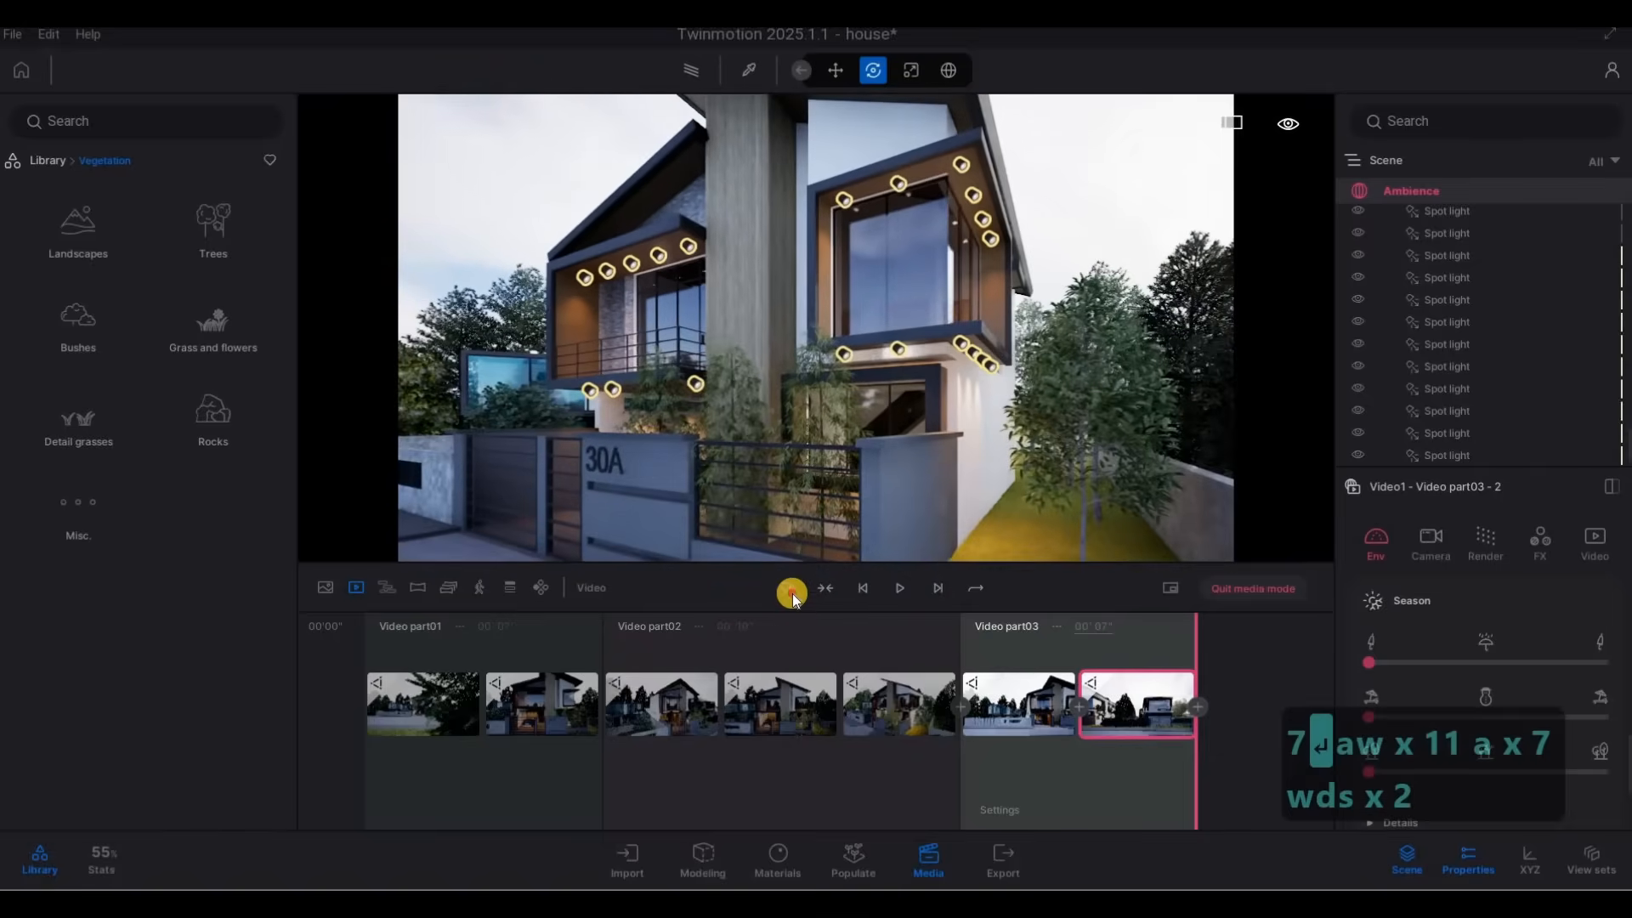
left_click(799, 588)
Add a second keyframe to video part 4 with the camera pushed forward to the bamboo, and set the part's duration to 4 seconds.
key("w")
key("w")
key("w")
key("w")
key("w")
key("w")
key("w")
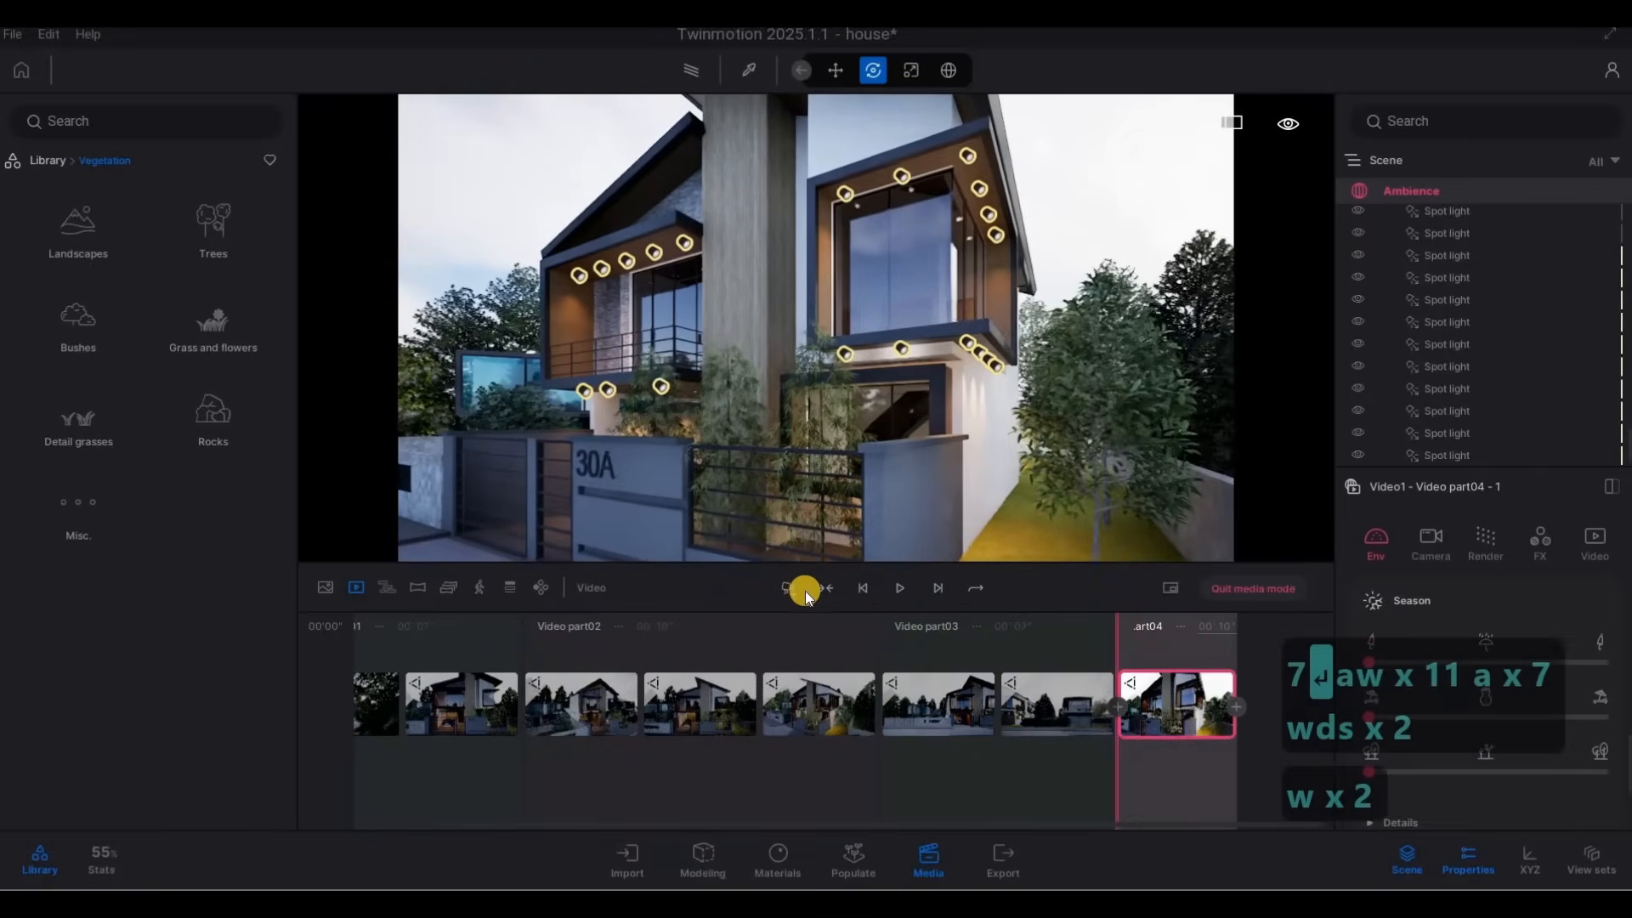
key("w")
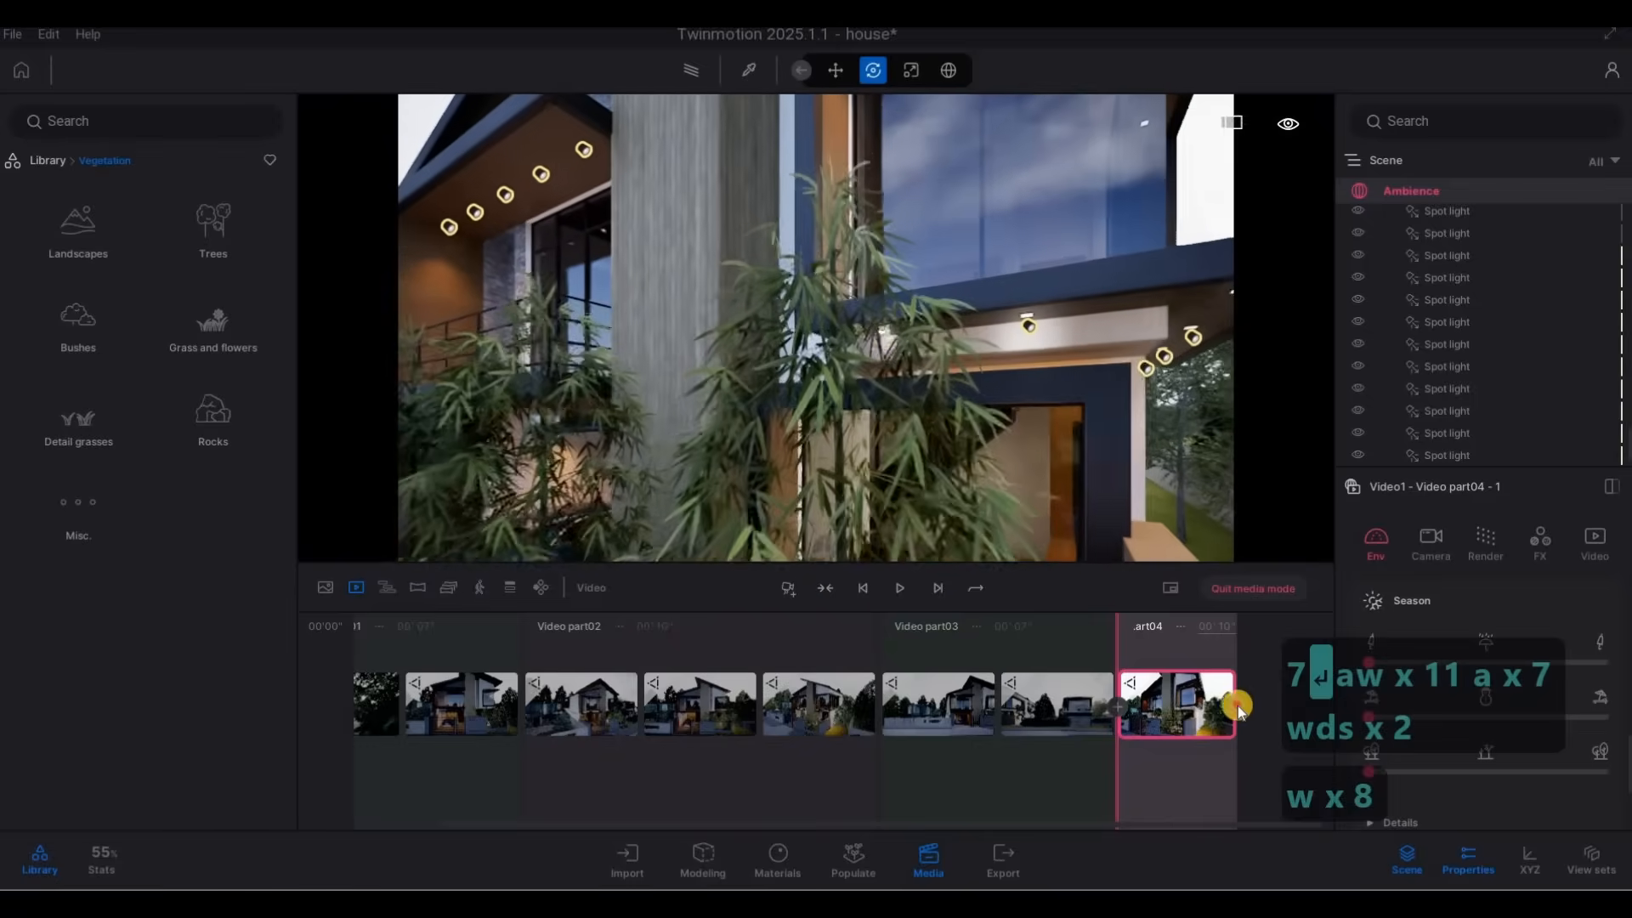
left_click(1238, 706)
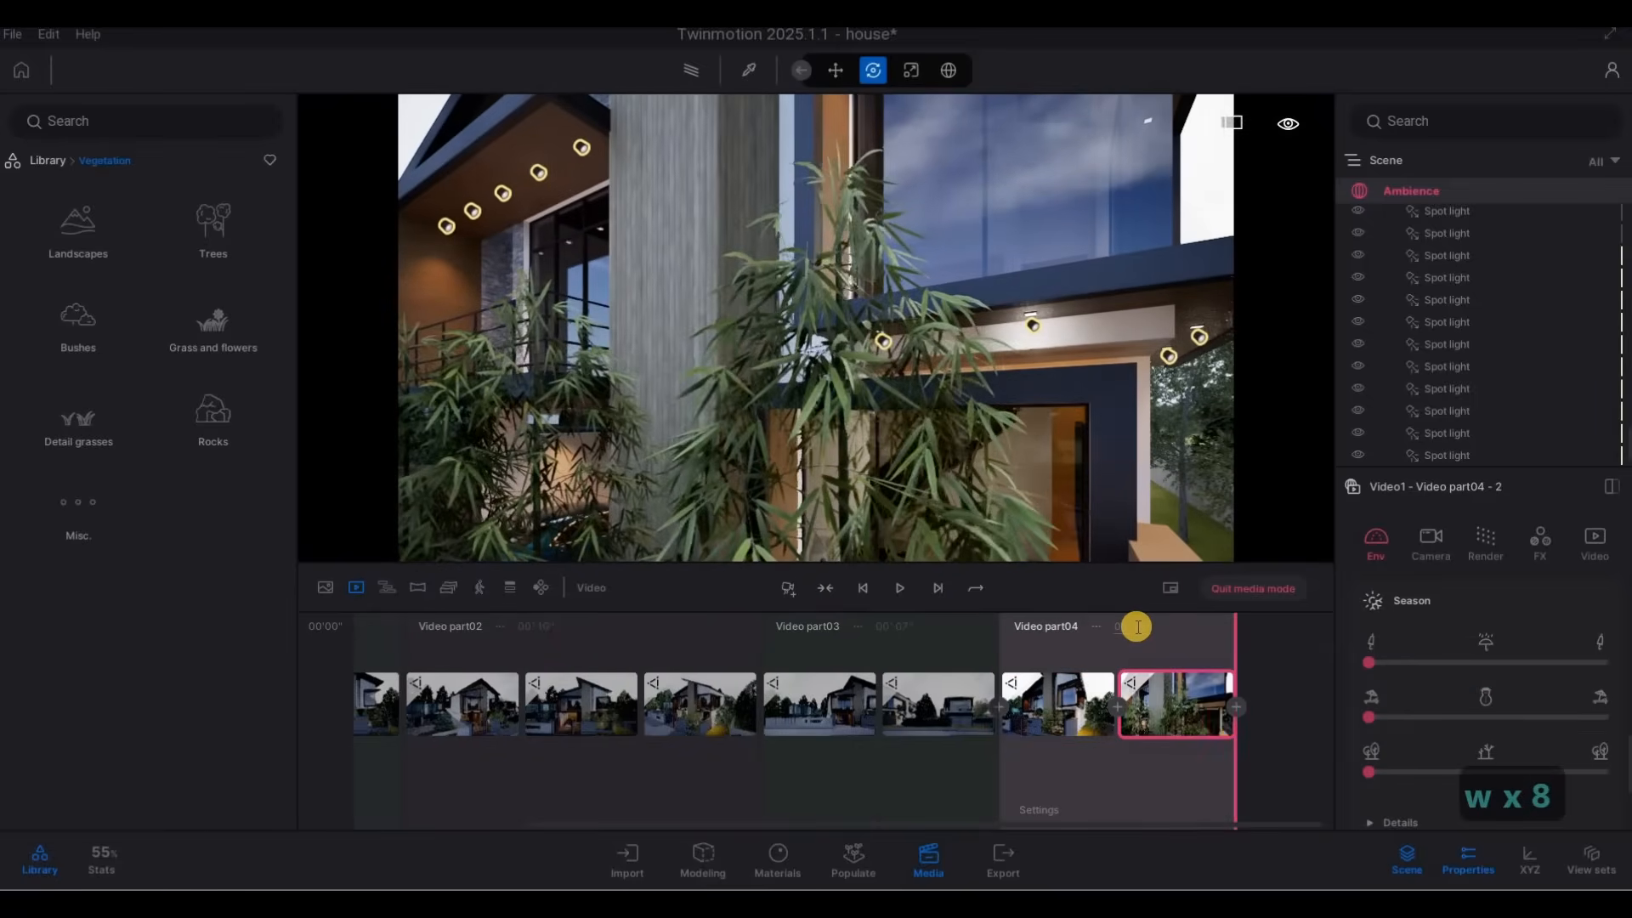
left_click(1175, 630)
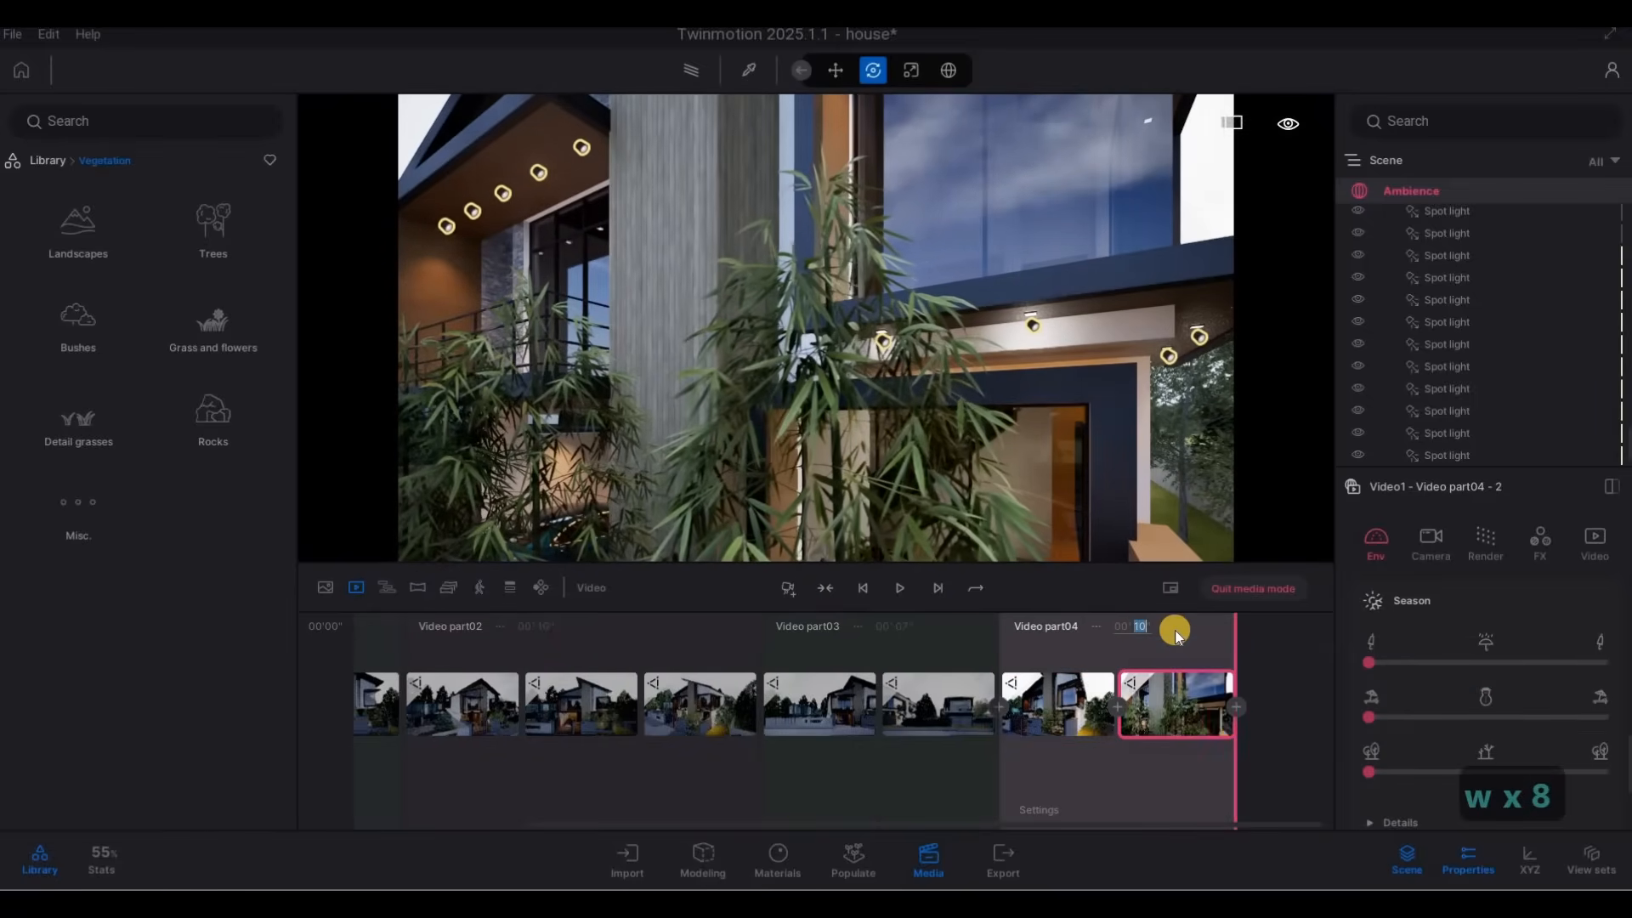
type("4")
key("Return")
Start video part 5 with a low keyframe looking through the gate bars at the blue car in the lit garage.
key("a")
key("w")
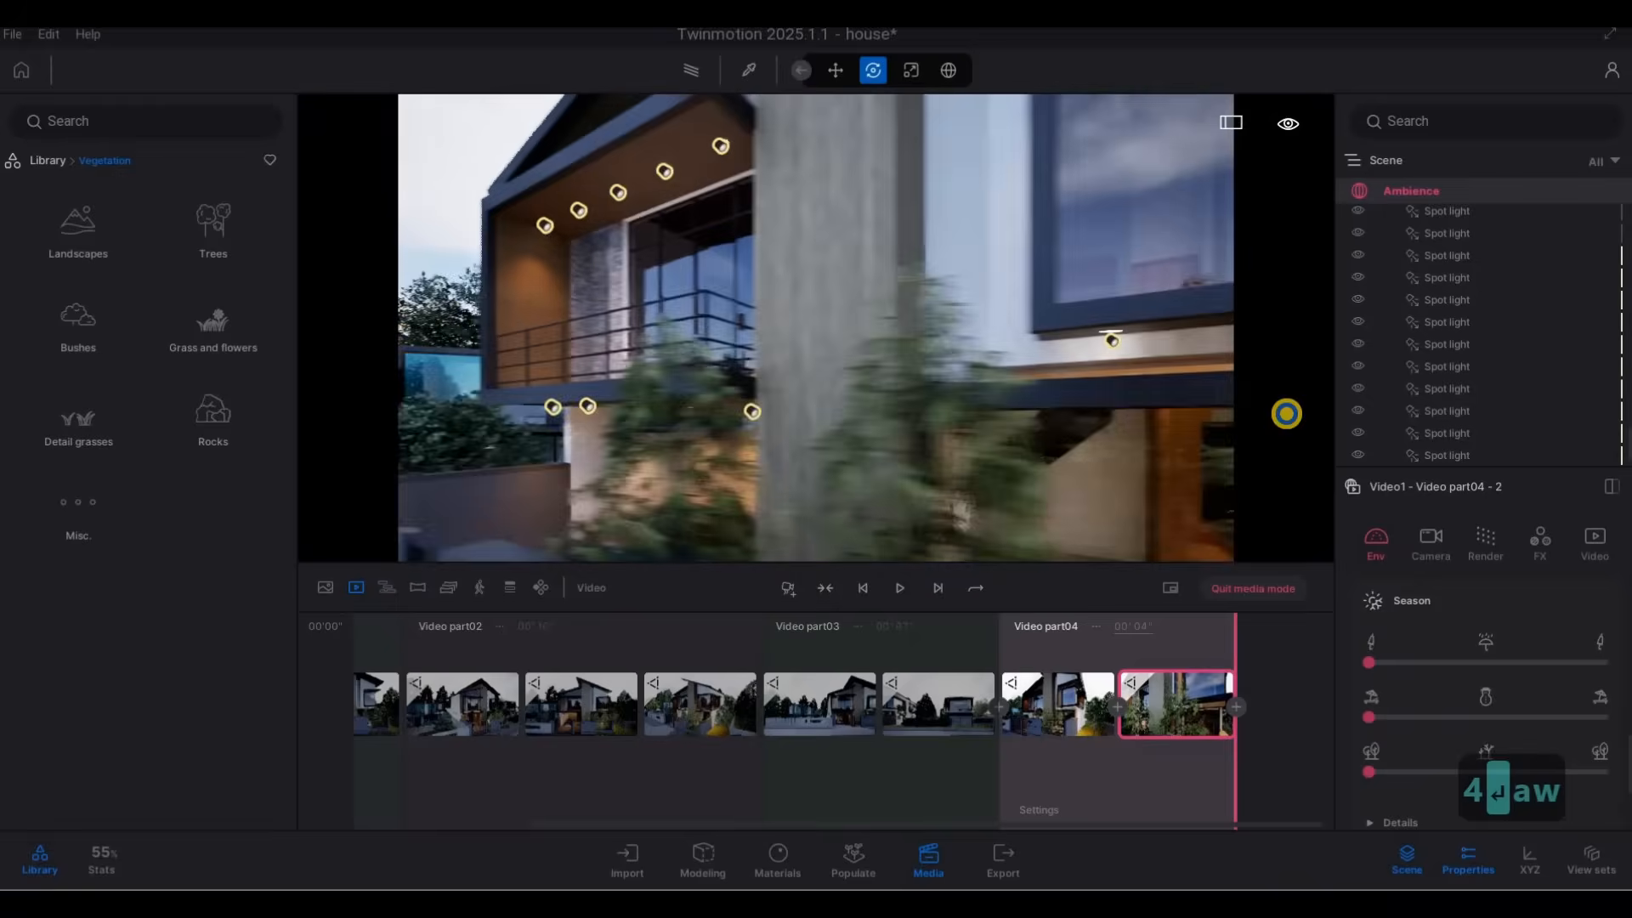
key("w")
key("s")
key("a")
key("a")
key("a")
key("a")
key("a")
key("a")
key("a")
key("a")
key("a")
key("a")
key("a")
key("a")
key("a")
key("a")
key("a")
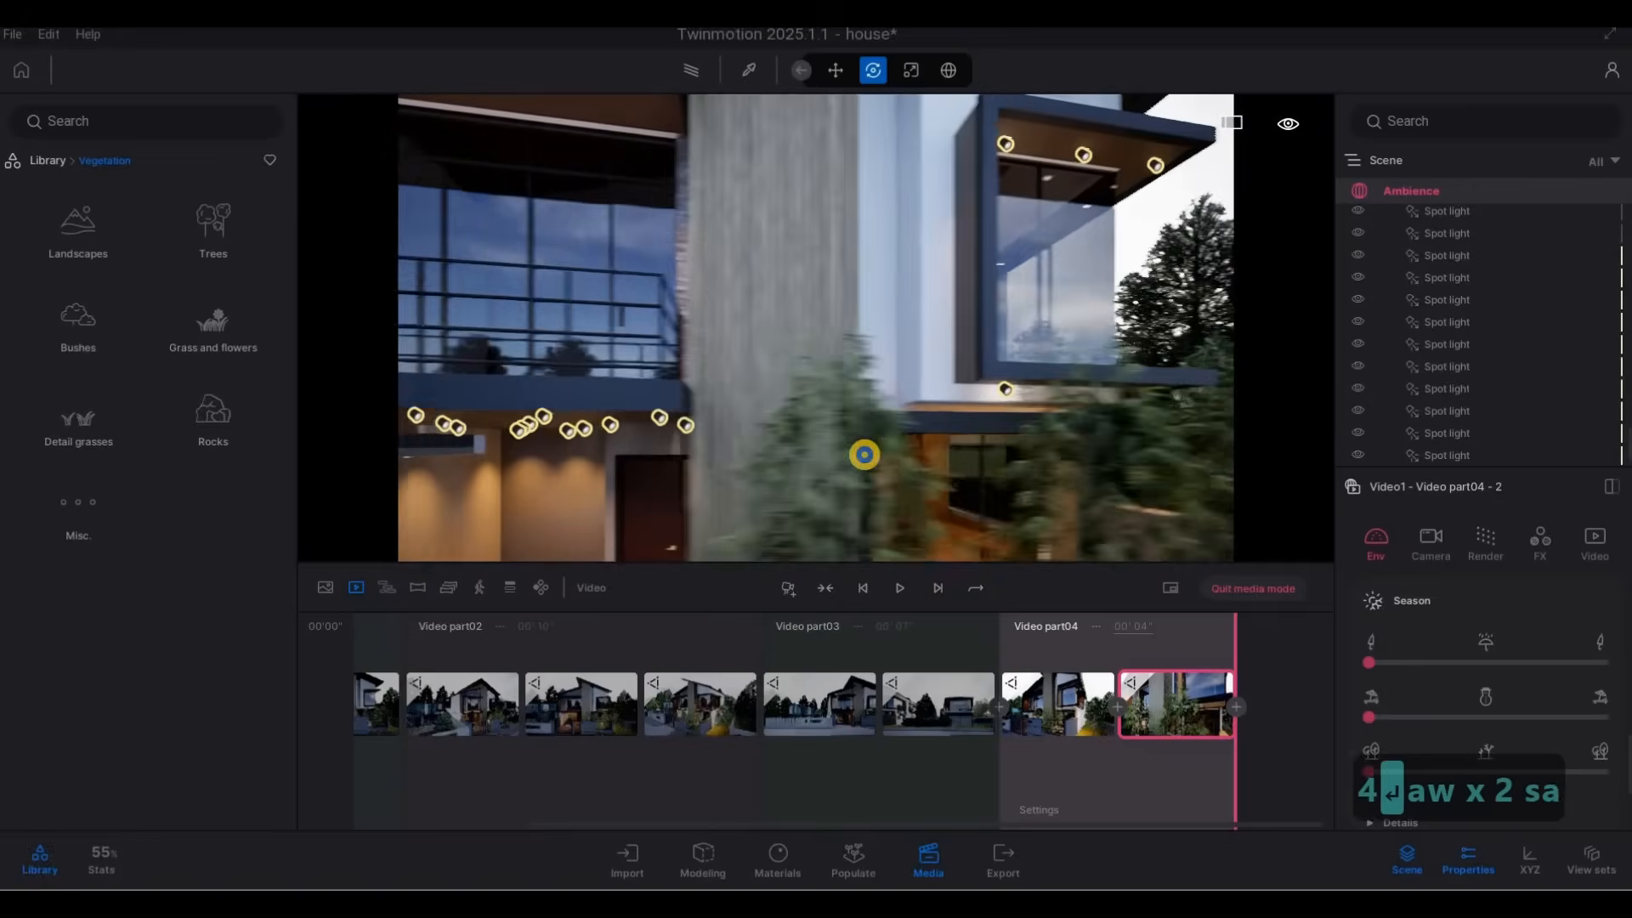
key("s")
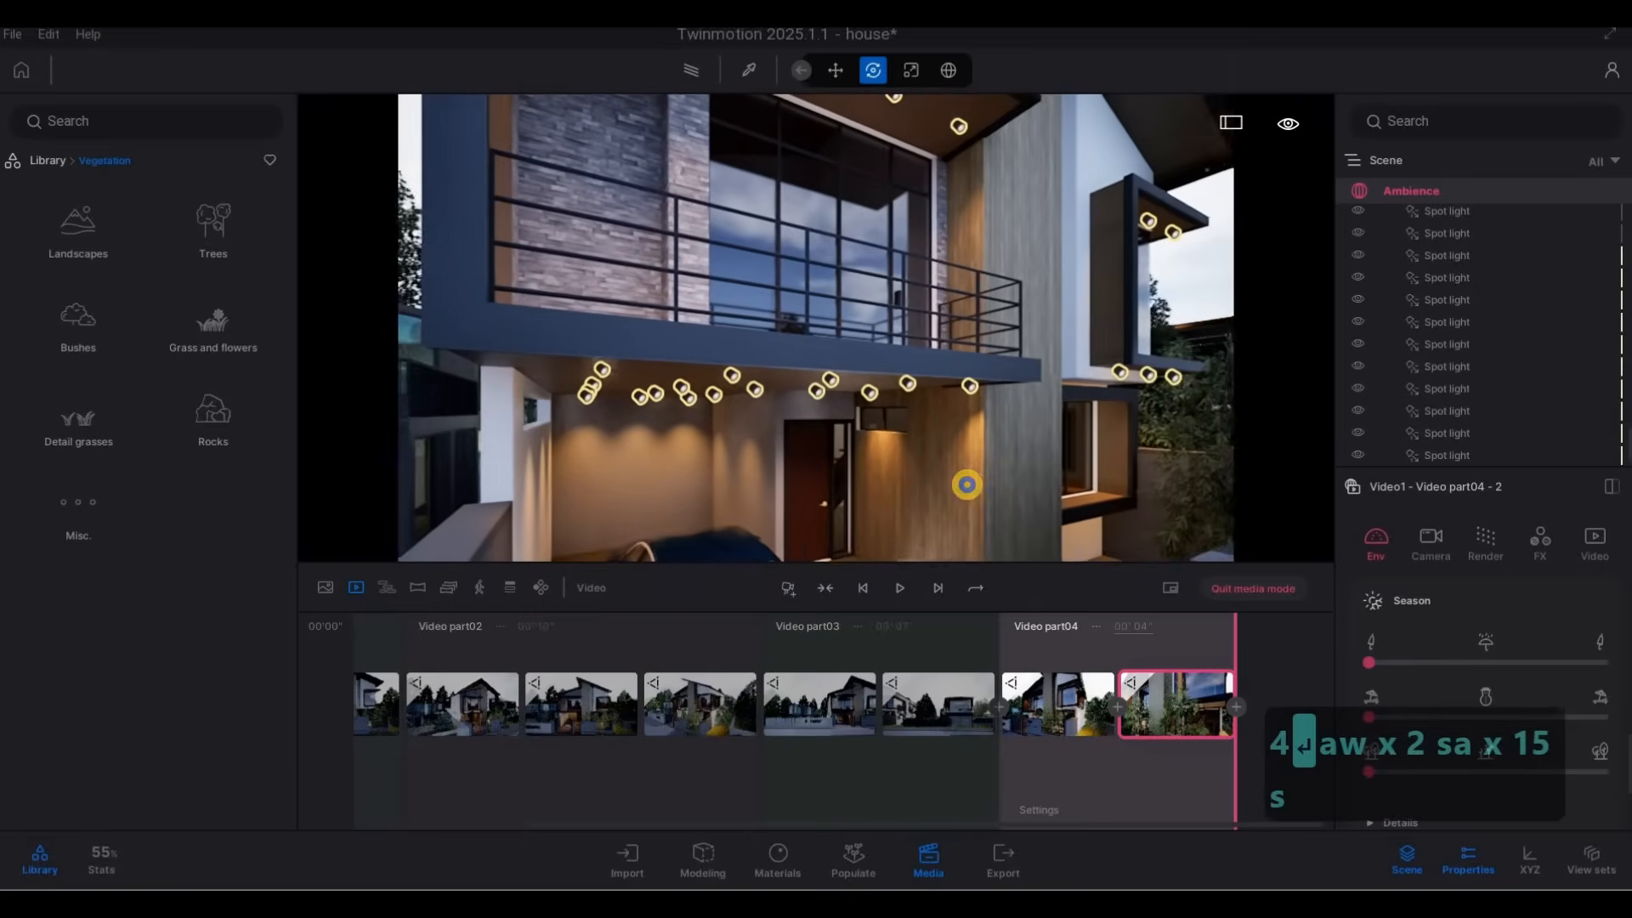
key("s")
key("e")
key("w")
key("w")
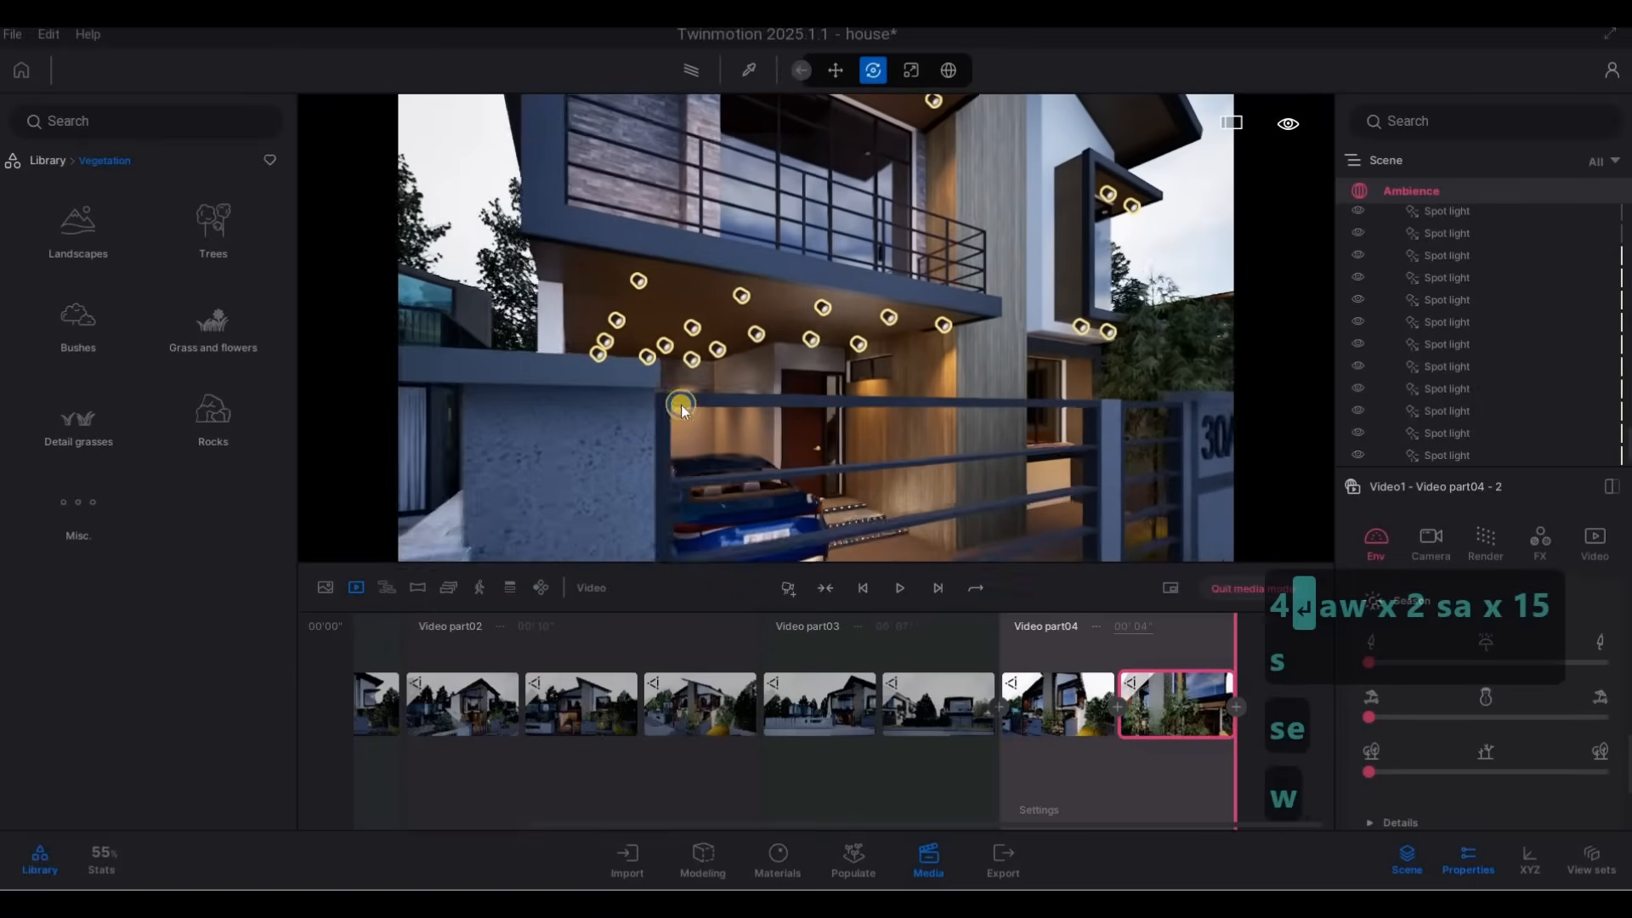
key("e")
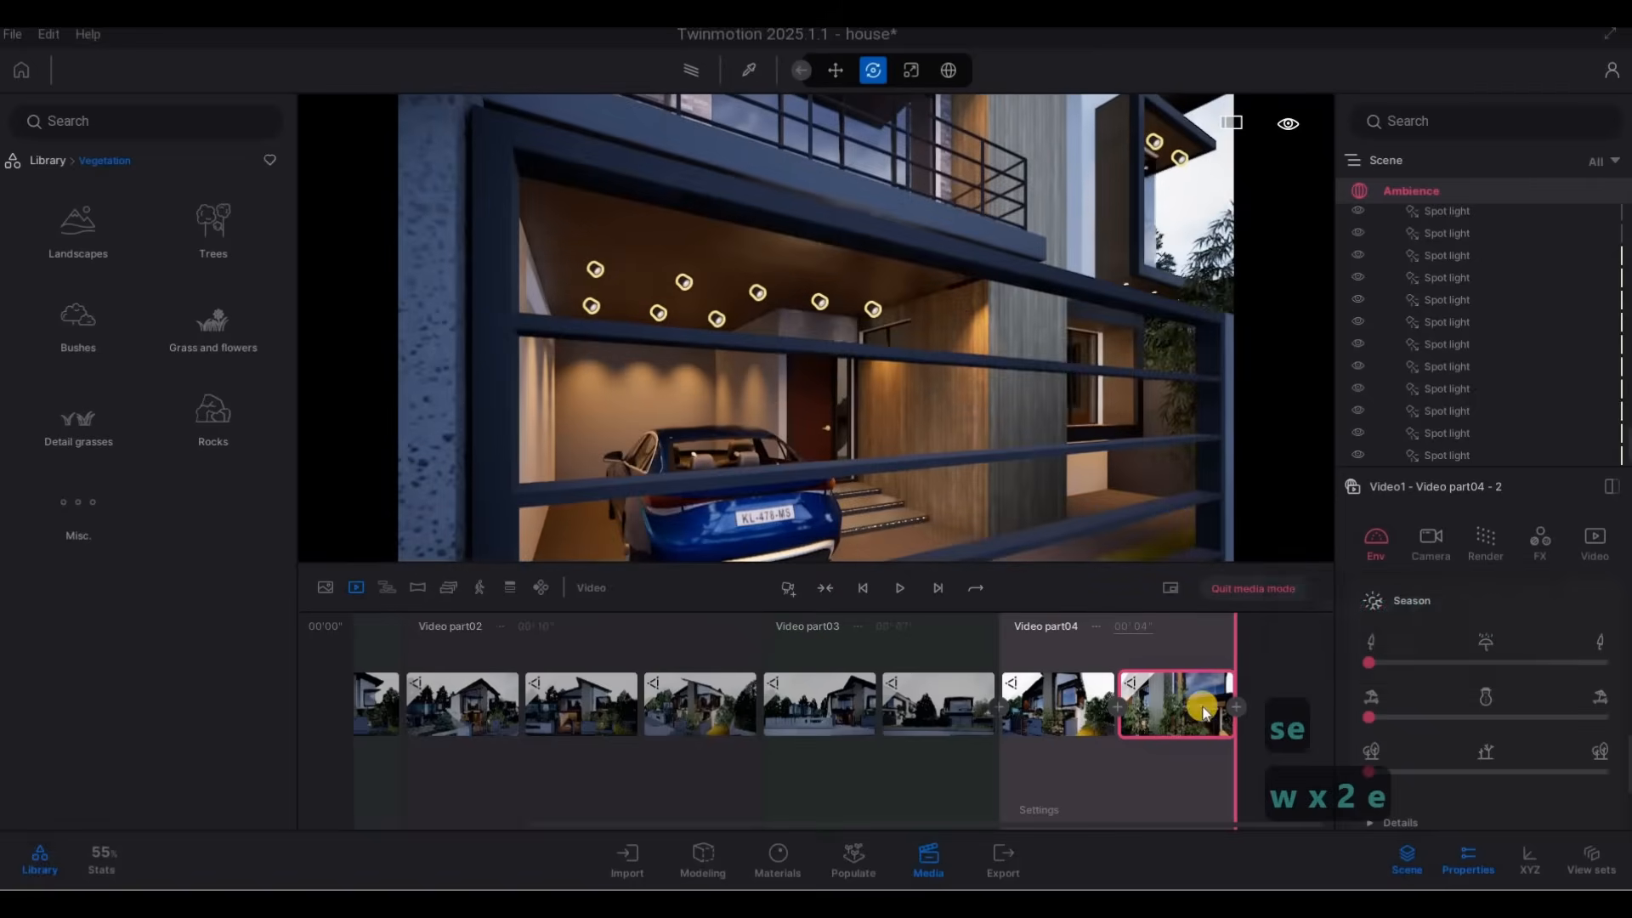
left_click(788, 588)
Add a second keyframe to video part 5 with the camera raised to roof level, and set the part's duration to 5 seconds.
key("q")
key("q")
key("q")
key("q")
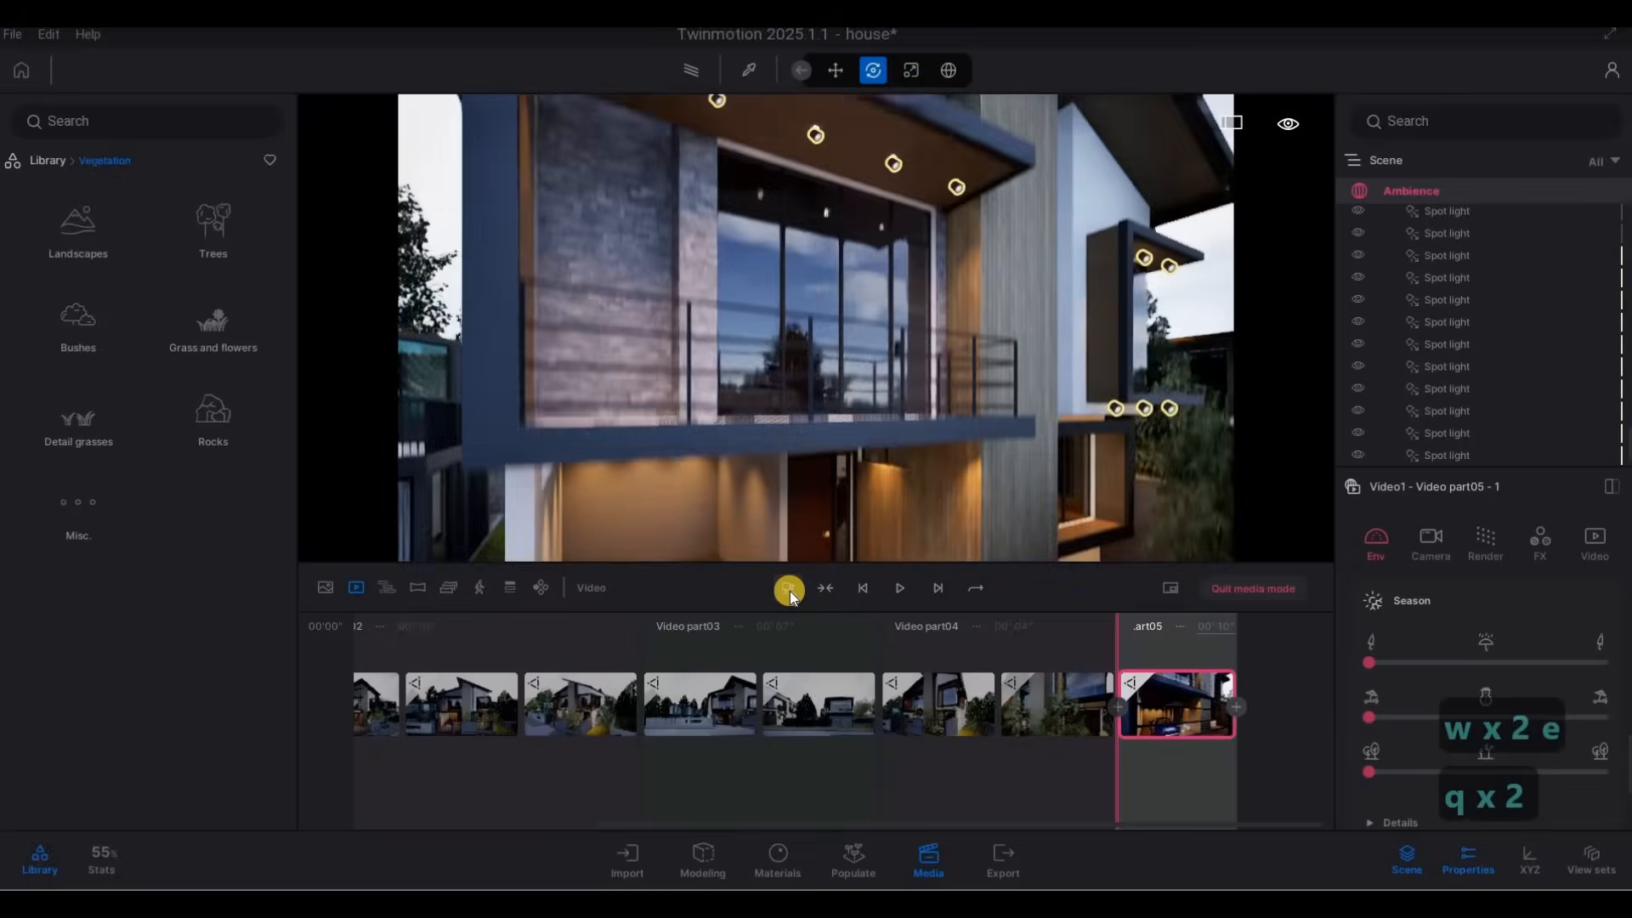
key("q")
key("q")
key("q")
key("q")
key("q")
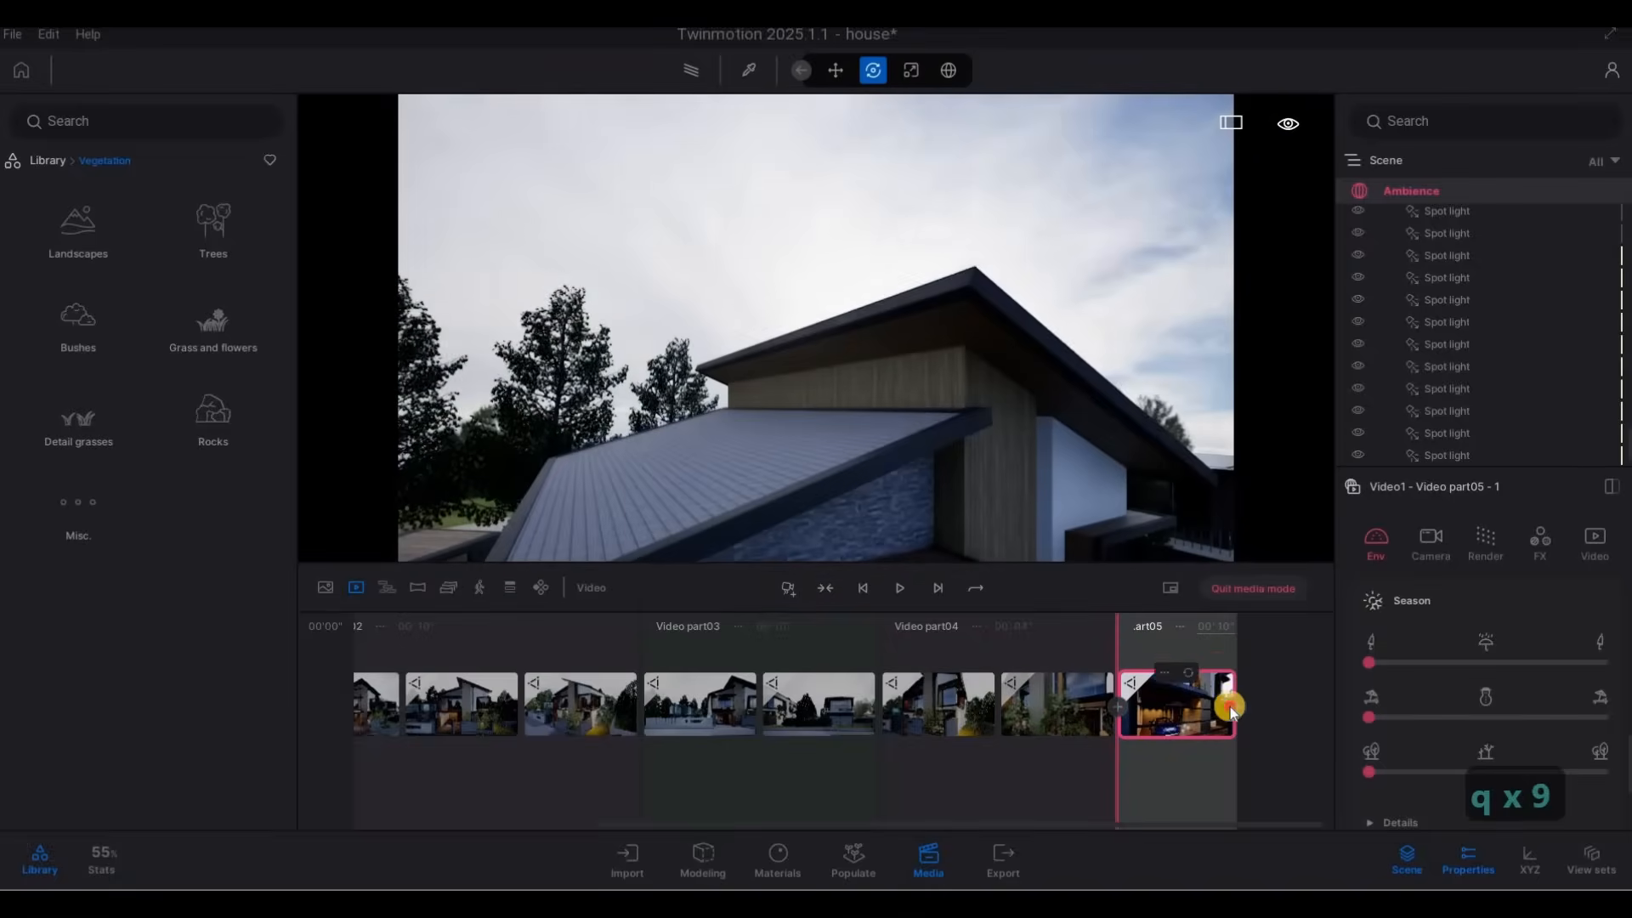
left_click(1236, 706)
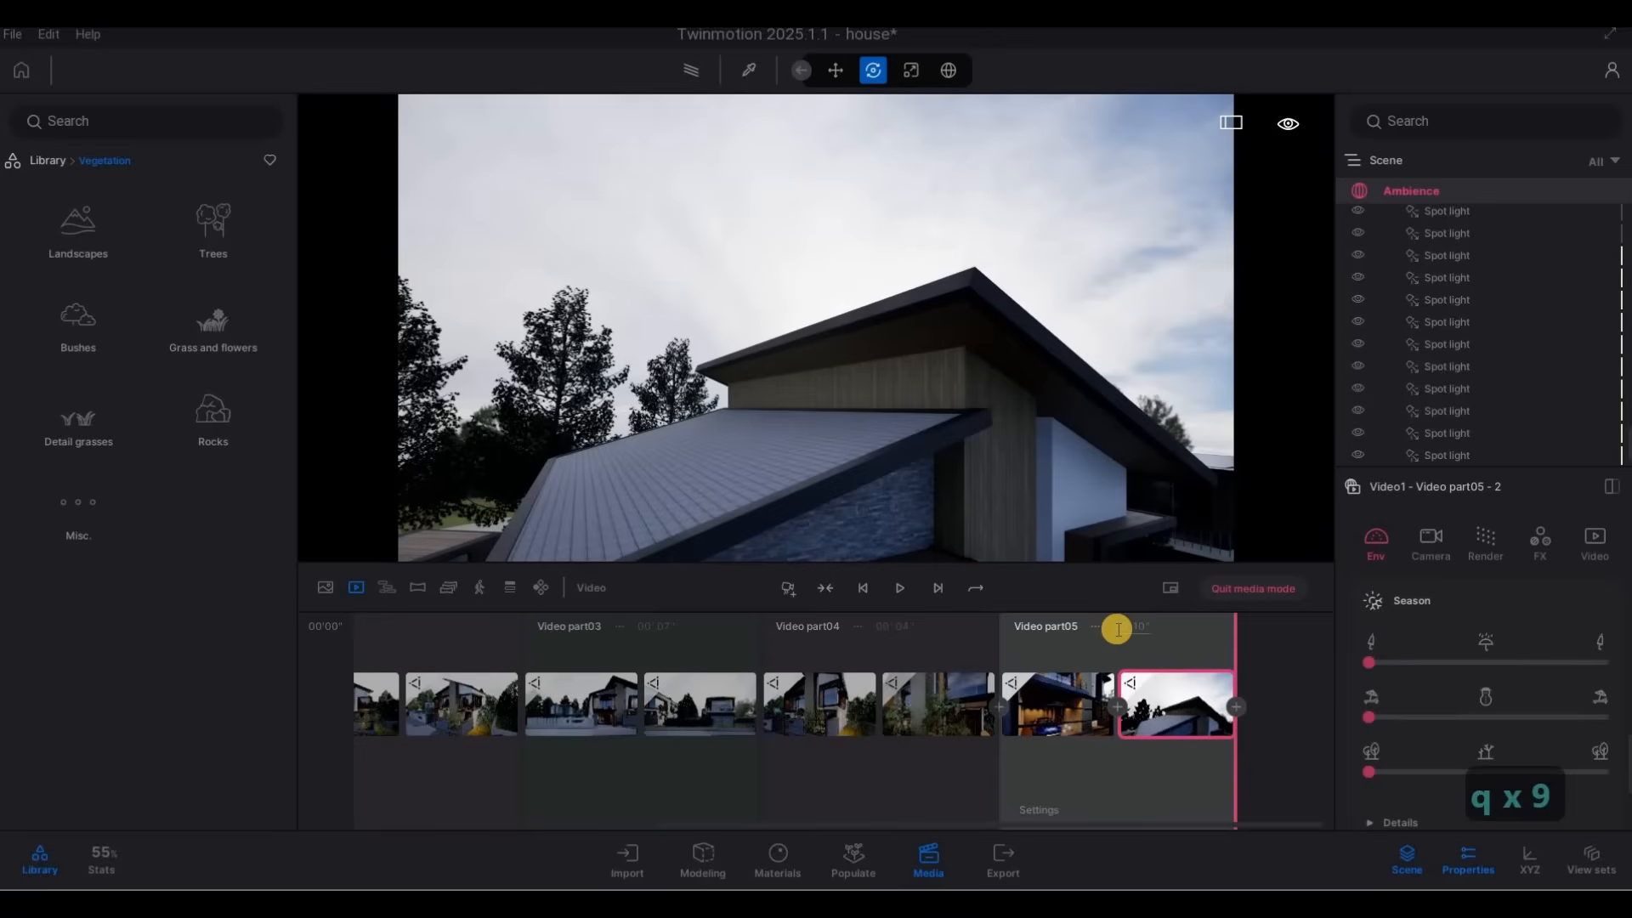
Start video part 6 with an upper-floor-level keyframe framing the column, the projecting corner window and the side trees.
key("d")
key("d")
key("d")
key("d")
key("d")
key("d")
key("d")
key("d")
key("d")
key("d")
key("d")
key("d")
key("d")
key("d")
key("d")
key("d")
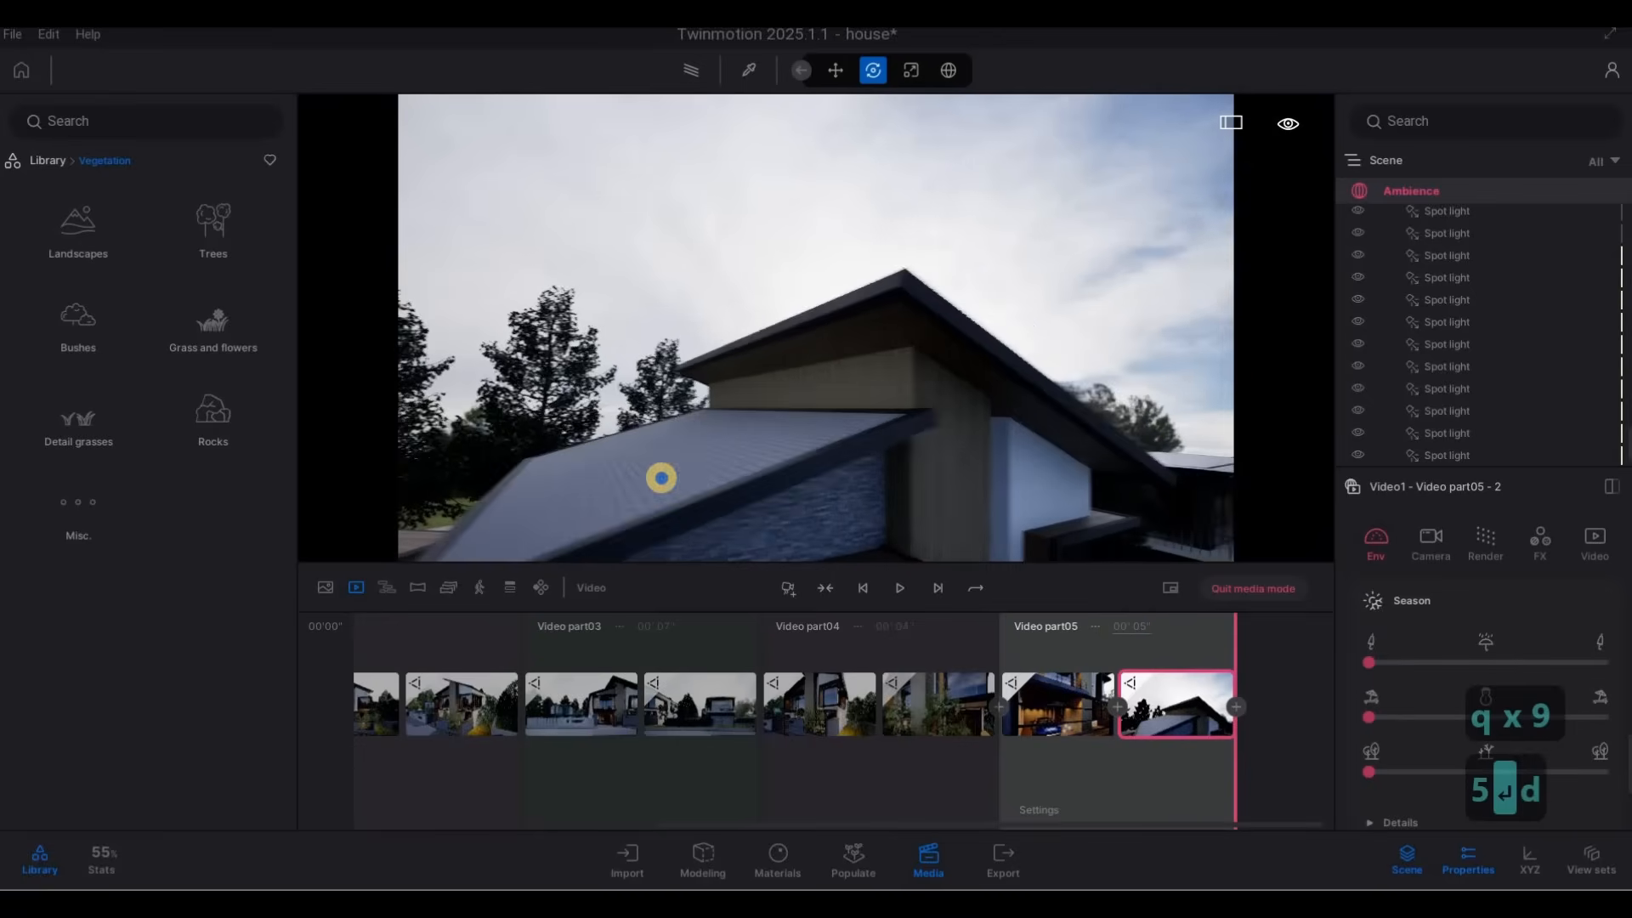
key("w")
key("e")
key("s")
key("e")
key("d")
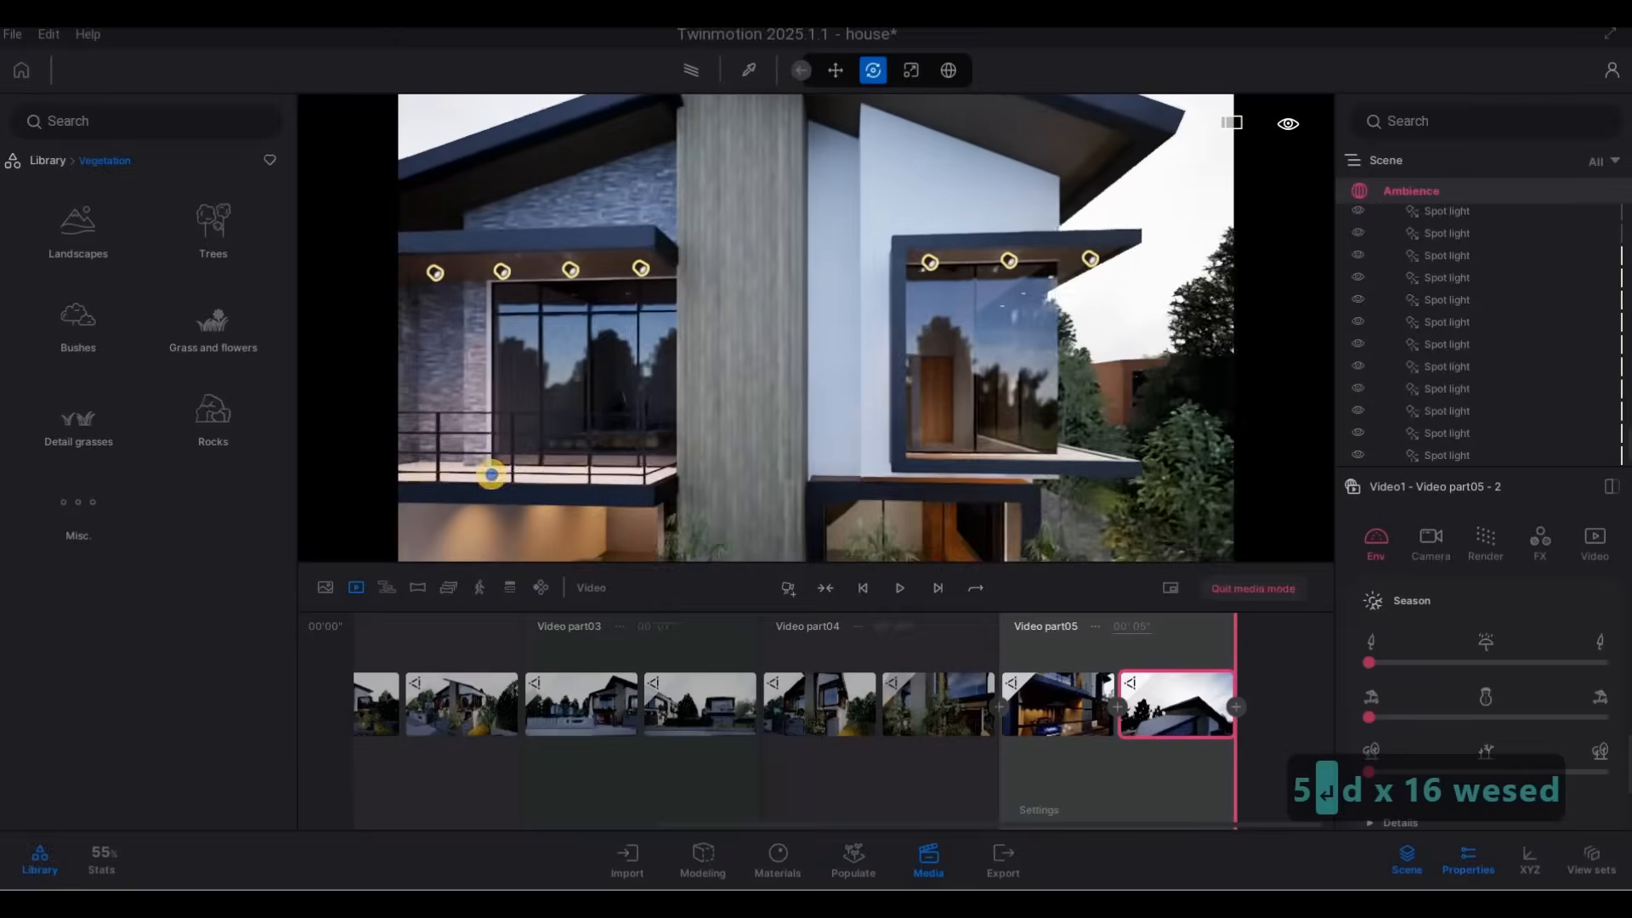
key("e")
key("d")
key("q")
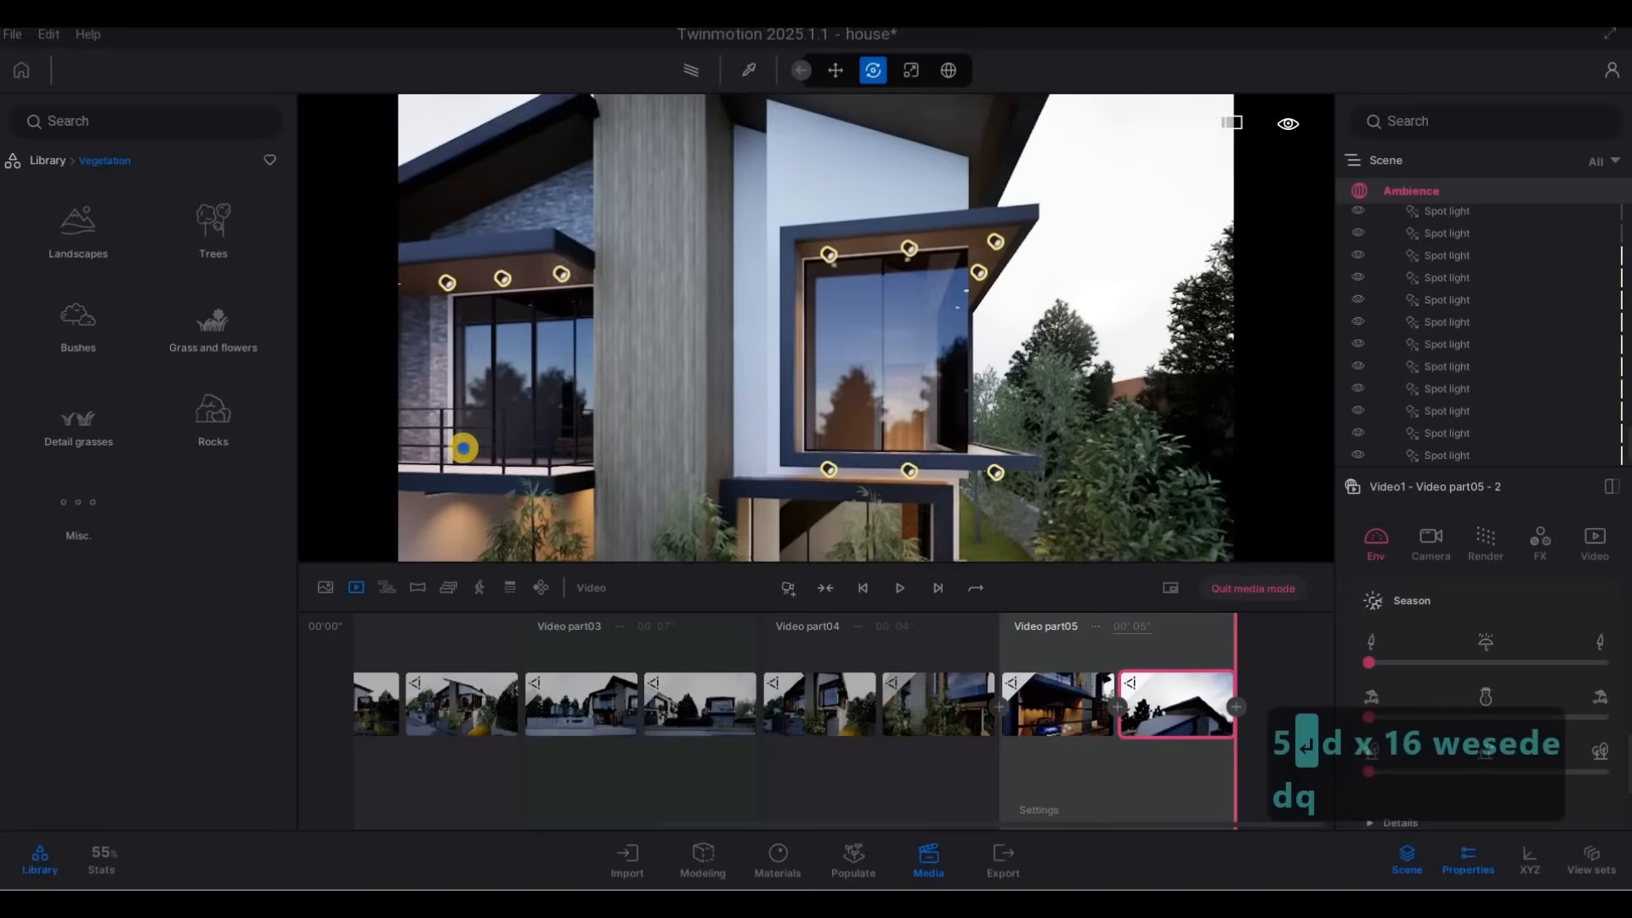
key("d")
key("d")
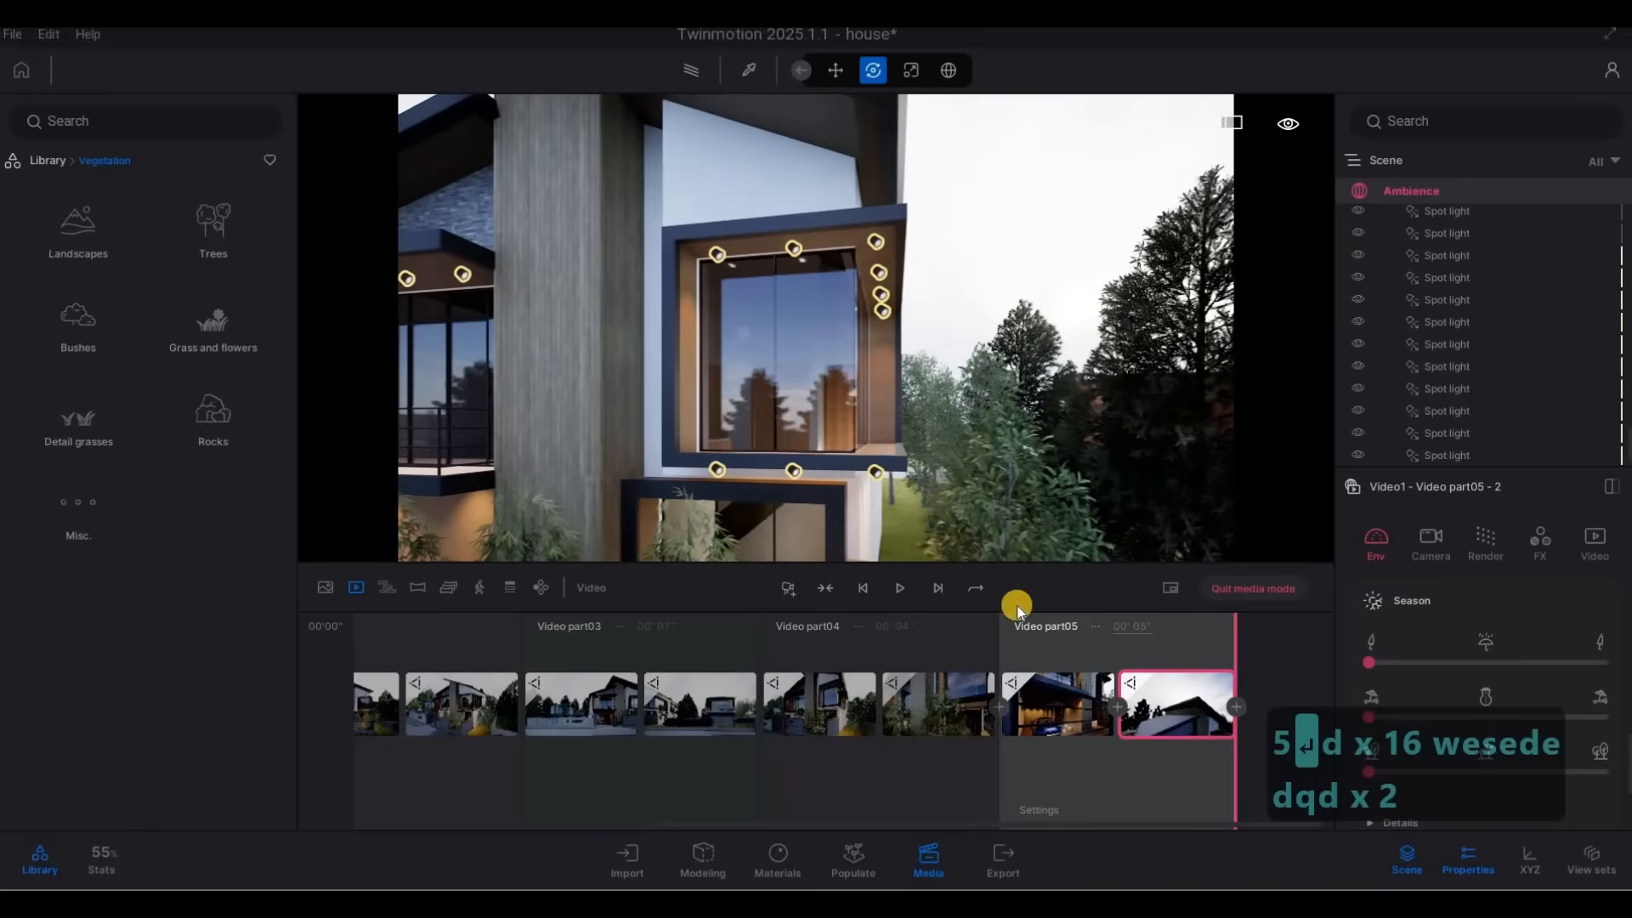
left_click(788, 594)
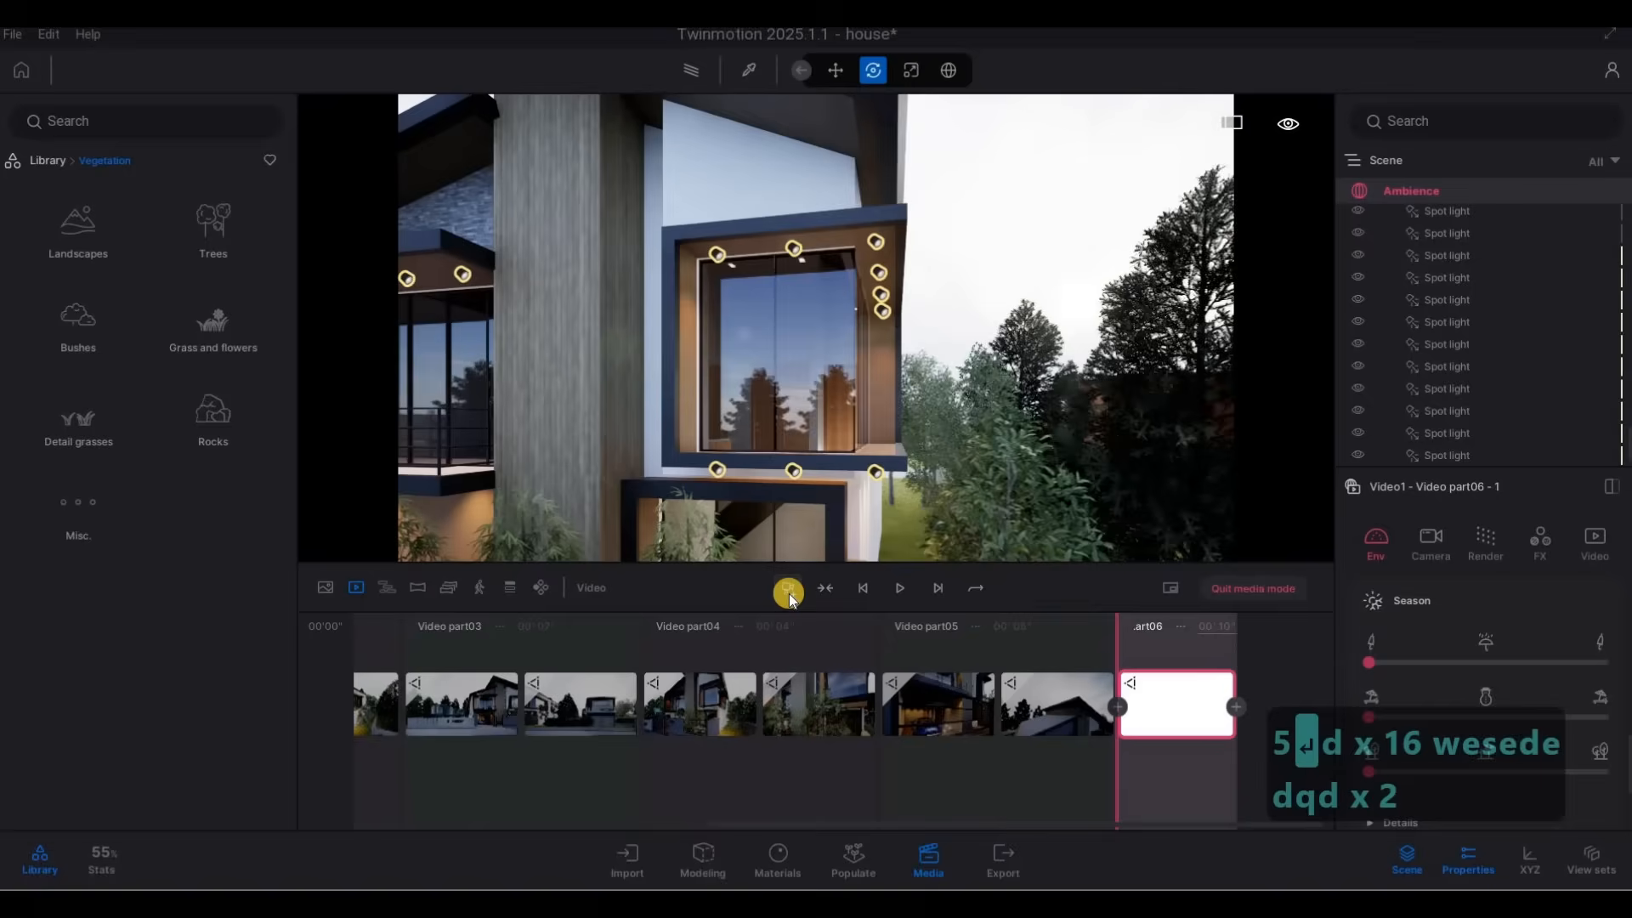
key("a")
key("a")
key("a")
key("a")
key("a")
key("a")
key("a")
key("a")
key("a")
key("a")
key("a")
key("a")
key("a")
key("a")
key("a")
key("a")
key("a")
key("a")
key("a")
key("a")
key("a")
key("a")
key("a")
key("a")
key("a")
key("a")
key("a")
key("a")
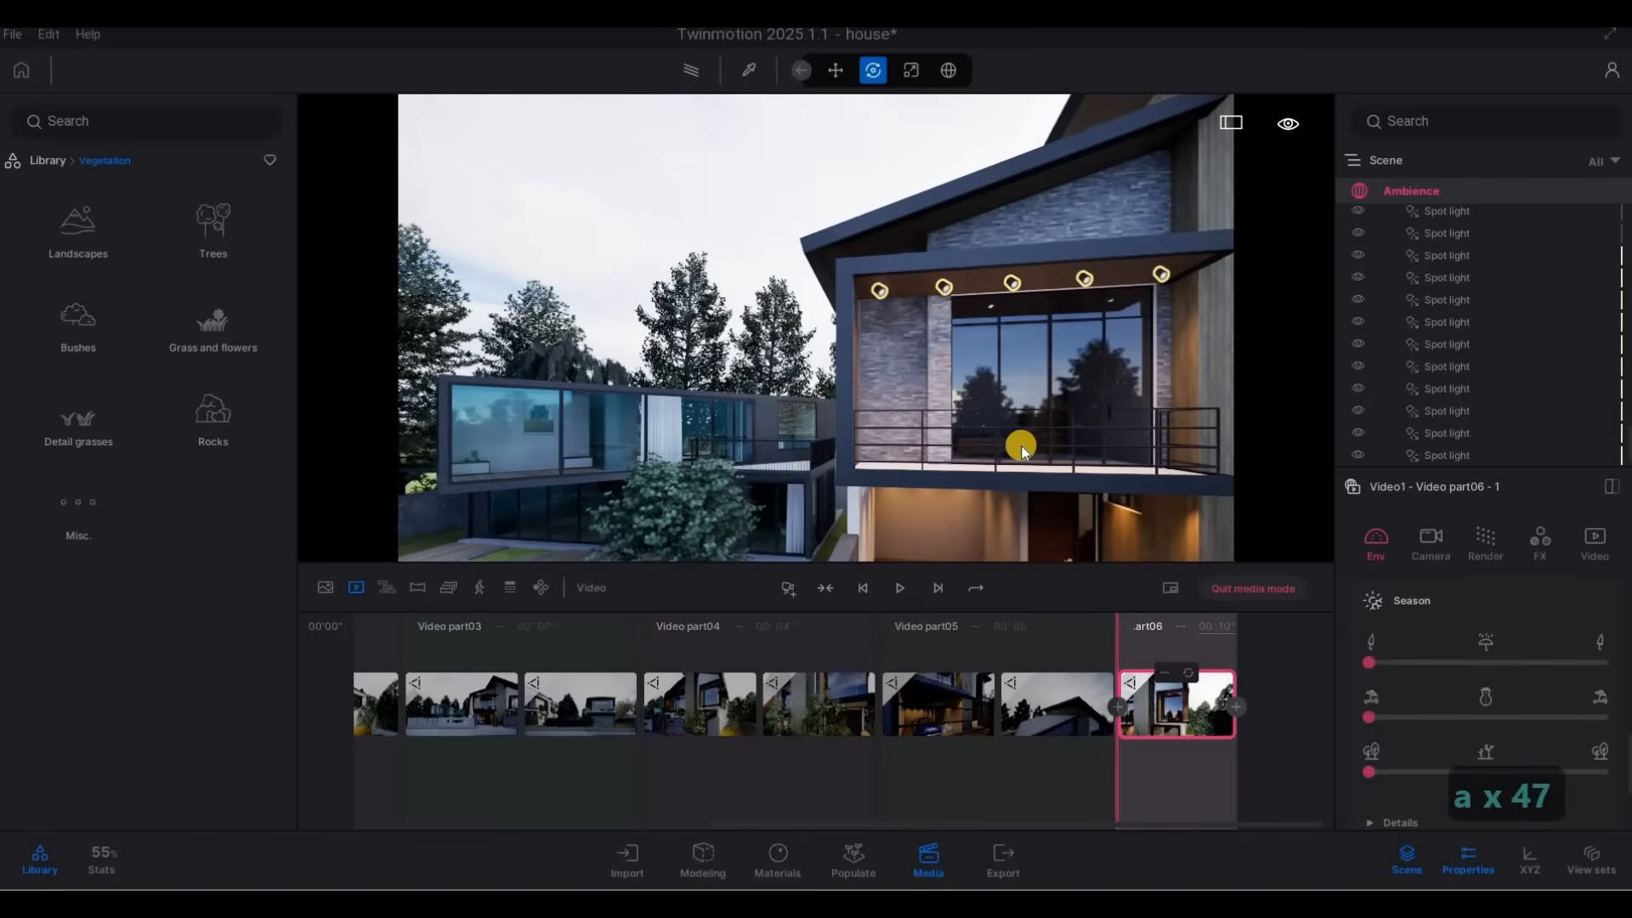
Reframe the first keyframe of video part 6 from slightly farther back, keeping the column and corner window in view.
mouse_move(1093, 461)
right_mouse_down()
mouse_move(1111, 444)
mouse_move(1089, 440)
right_mouse_up()
key("a")
key("s")
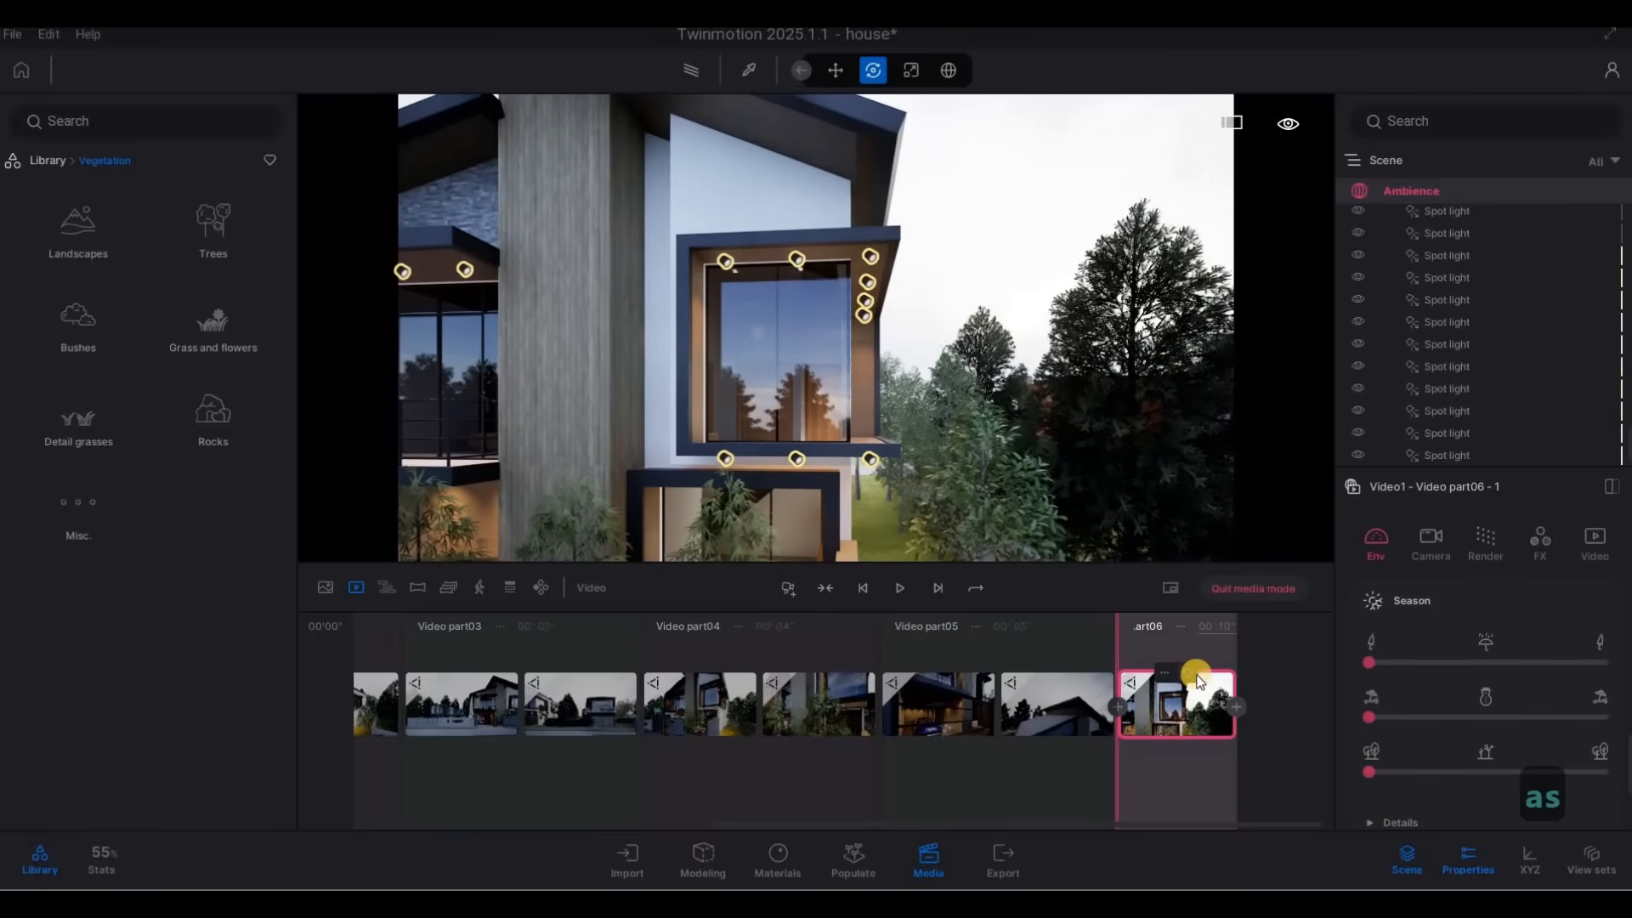
Add a second keyframe to video part 6 with the camera moved sideways to the balcony, and set the part's duration to 5 seconds.
key("a")
key("a")
key("a")
key("a")
key("a")
key("a")
key("a")
key("a")
key("a")
key("a")
key("a")
key("a")
key("a")
key("a")
key("a")
key("a")
key("a")
key("a")
key("a")
key("a")
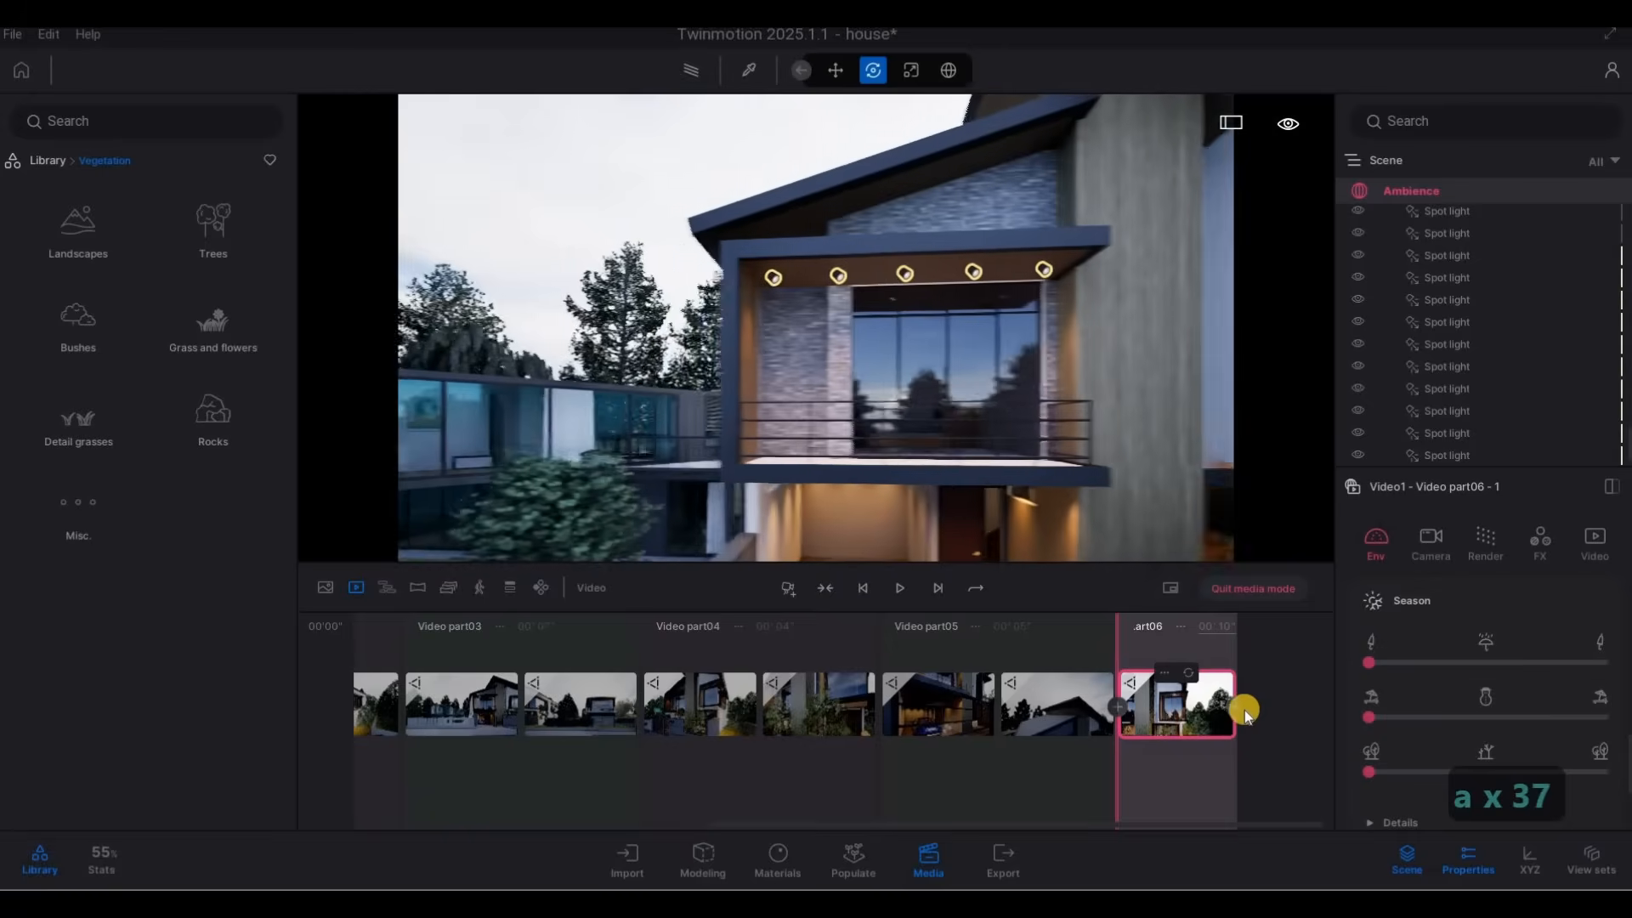
left_click(1233, 704)
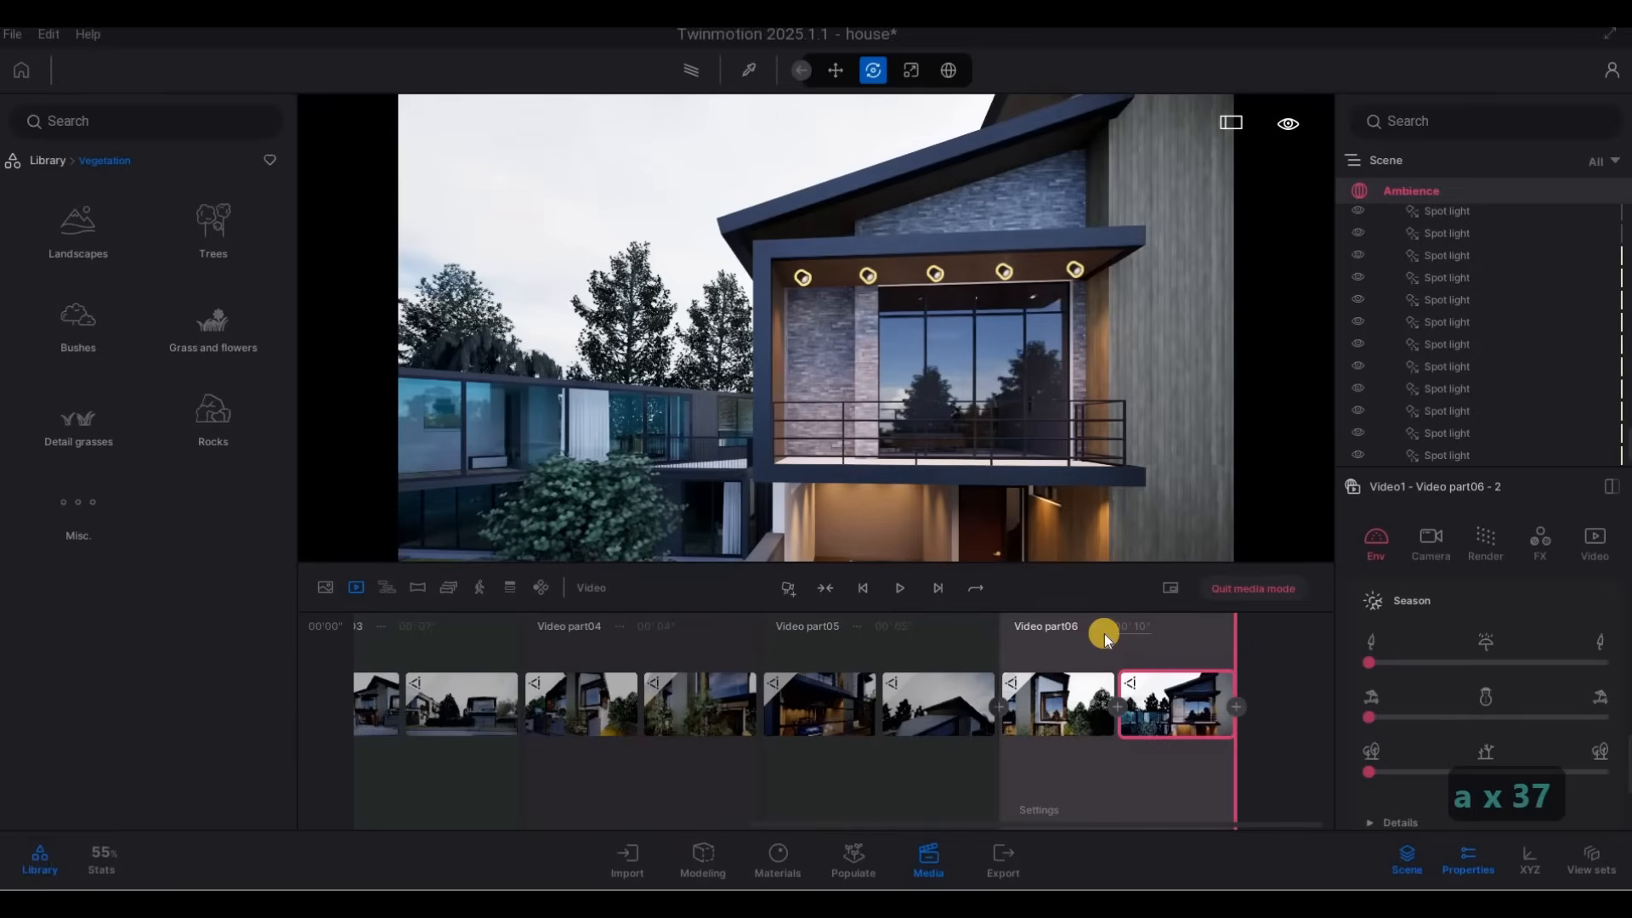
type("5")
key("Return")
Start video part 7 with a raised keyframe framing the sloping roofs, the tall column and both upper-floor windows of the house.
key("d")
key("d")
key("d")
key("d")
key("d")
key("d")
key("d")
key("d")
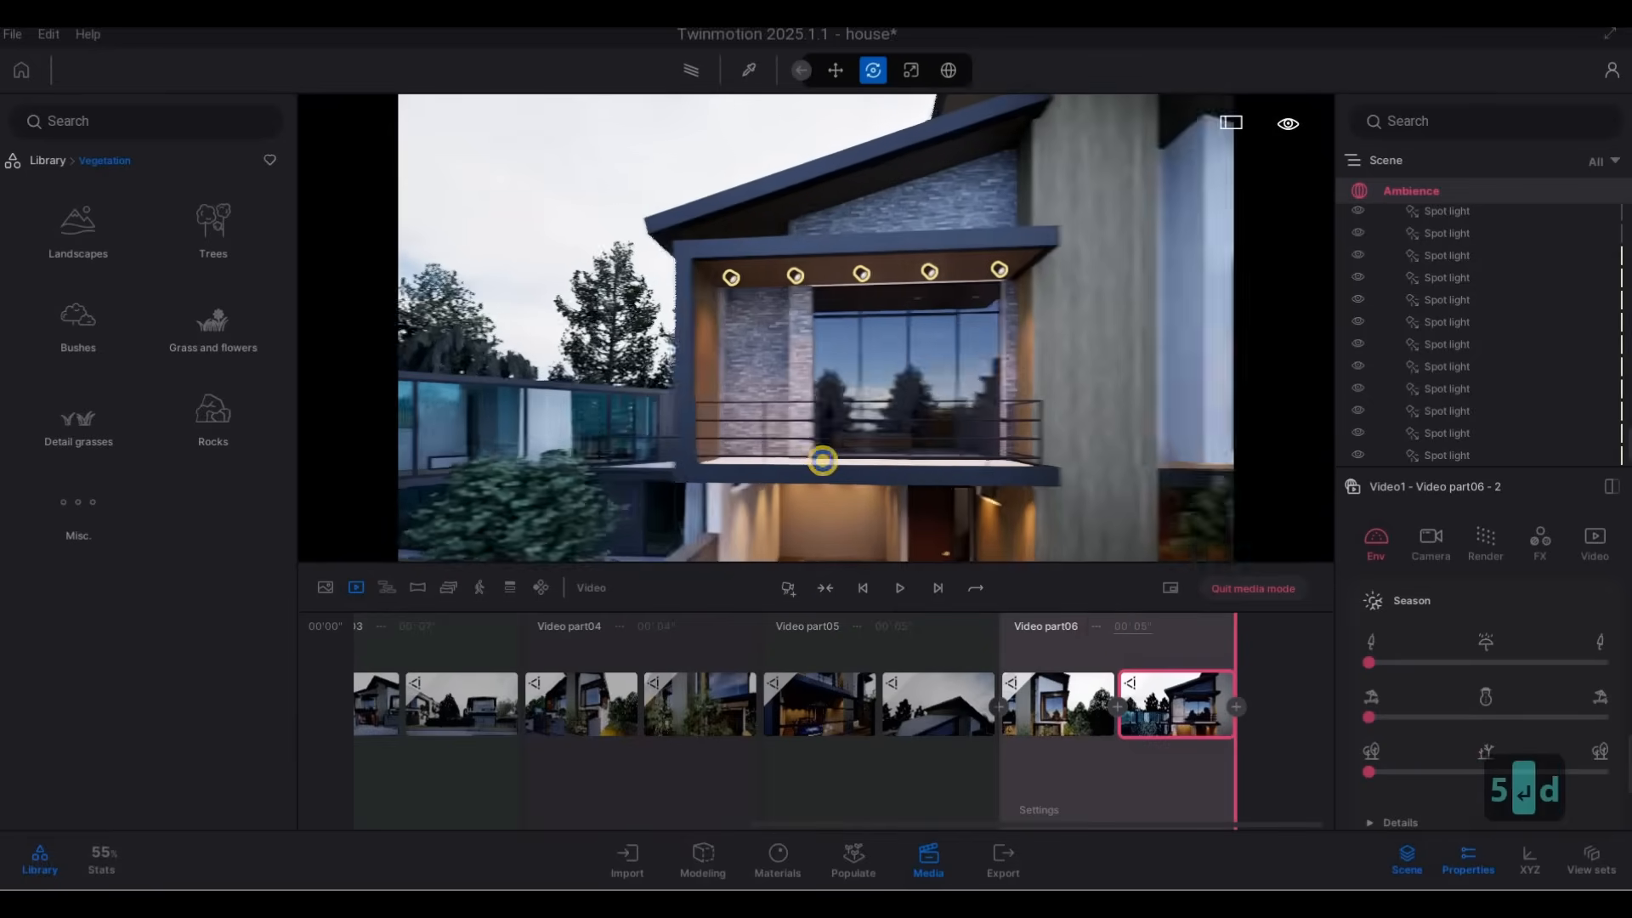
key("s")
key("e")
key("w")
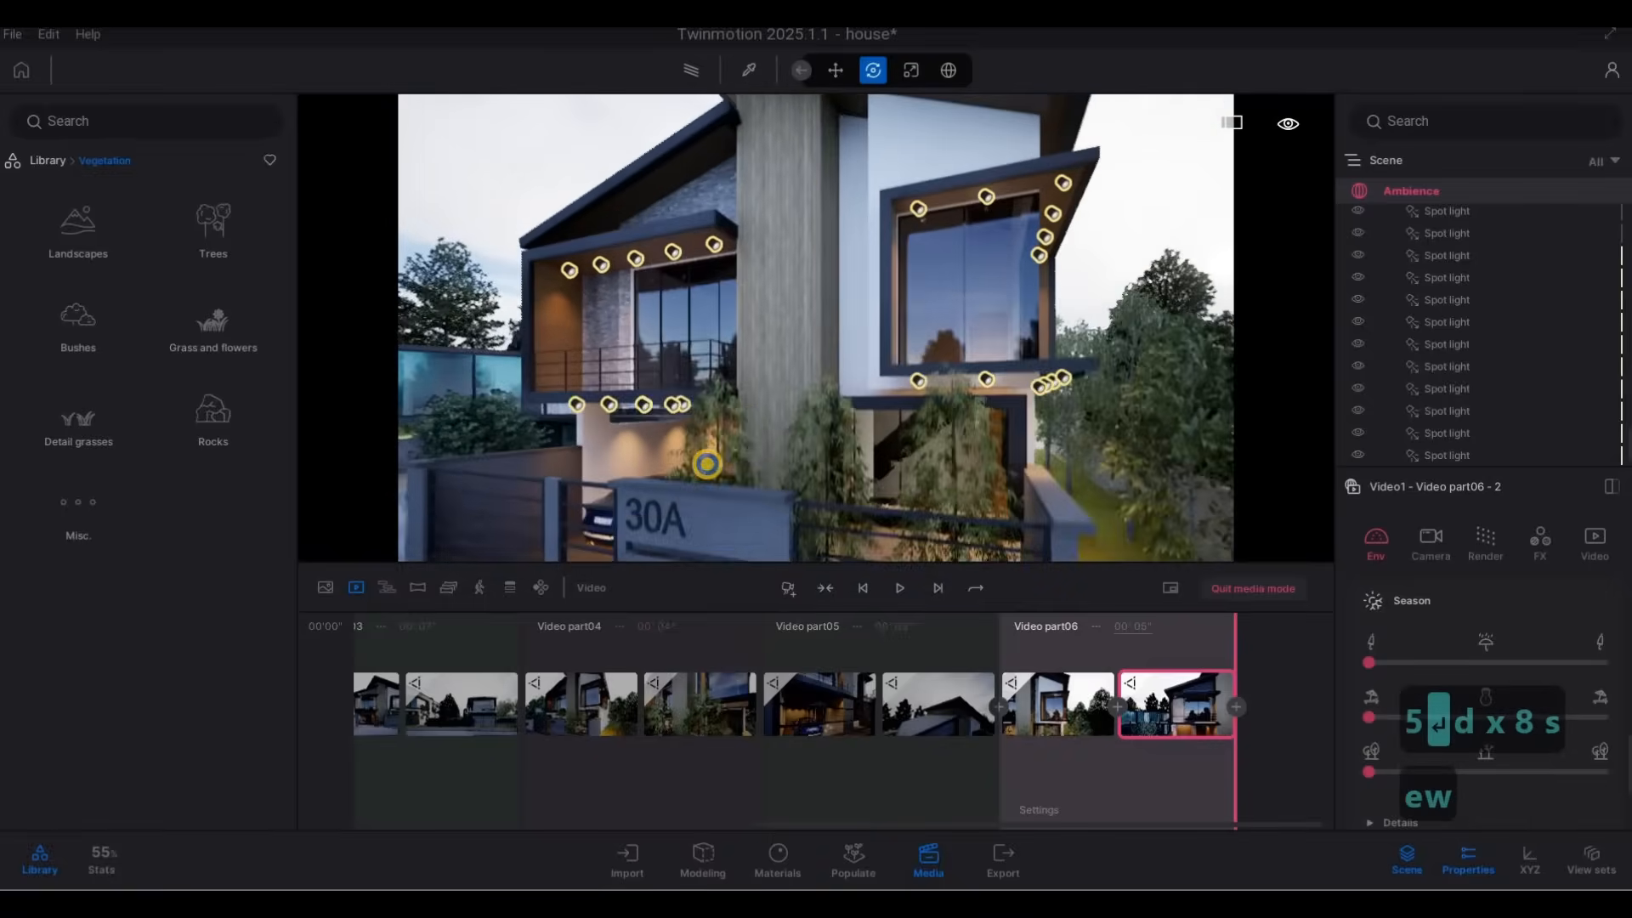
key("q")
key("d")
key("d")
key("d")
key("d")
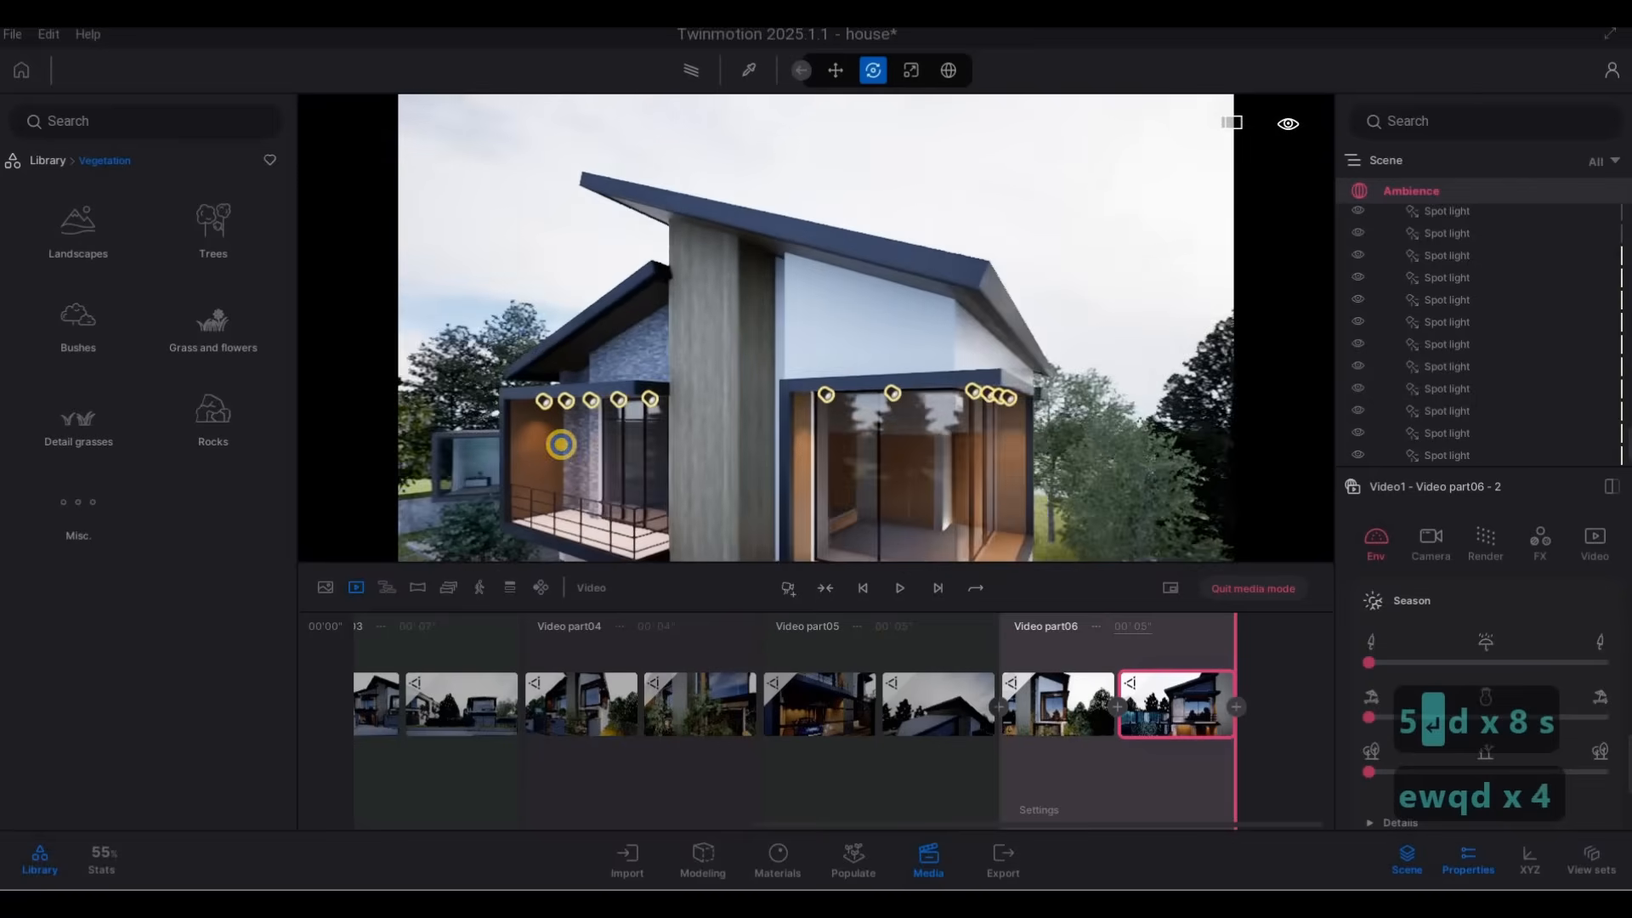
key("e")
key("q")
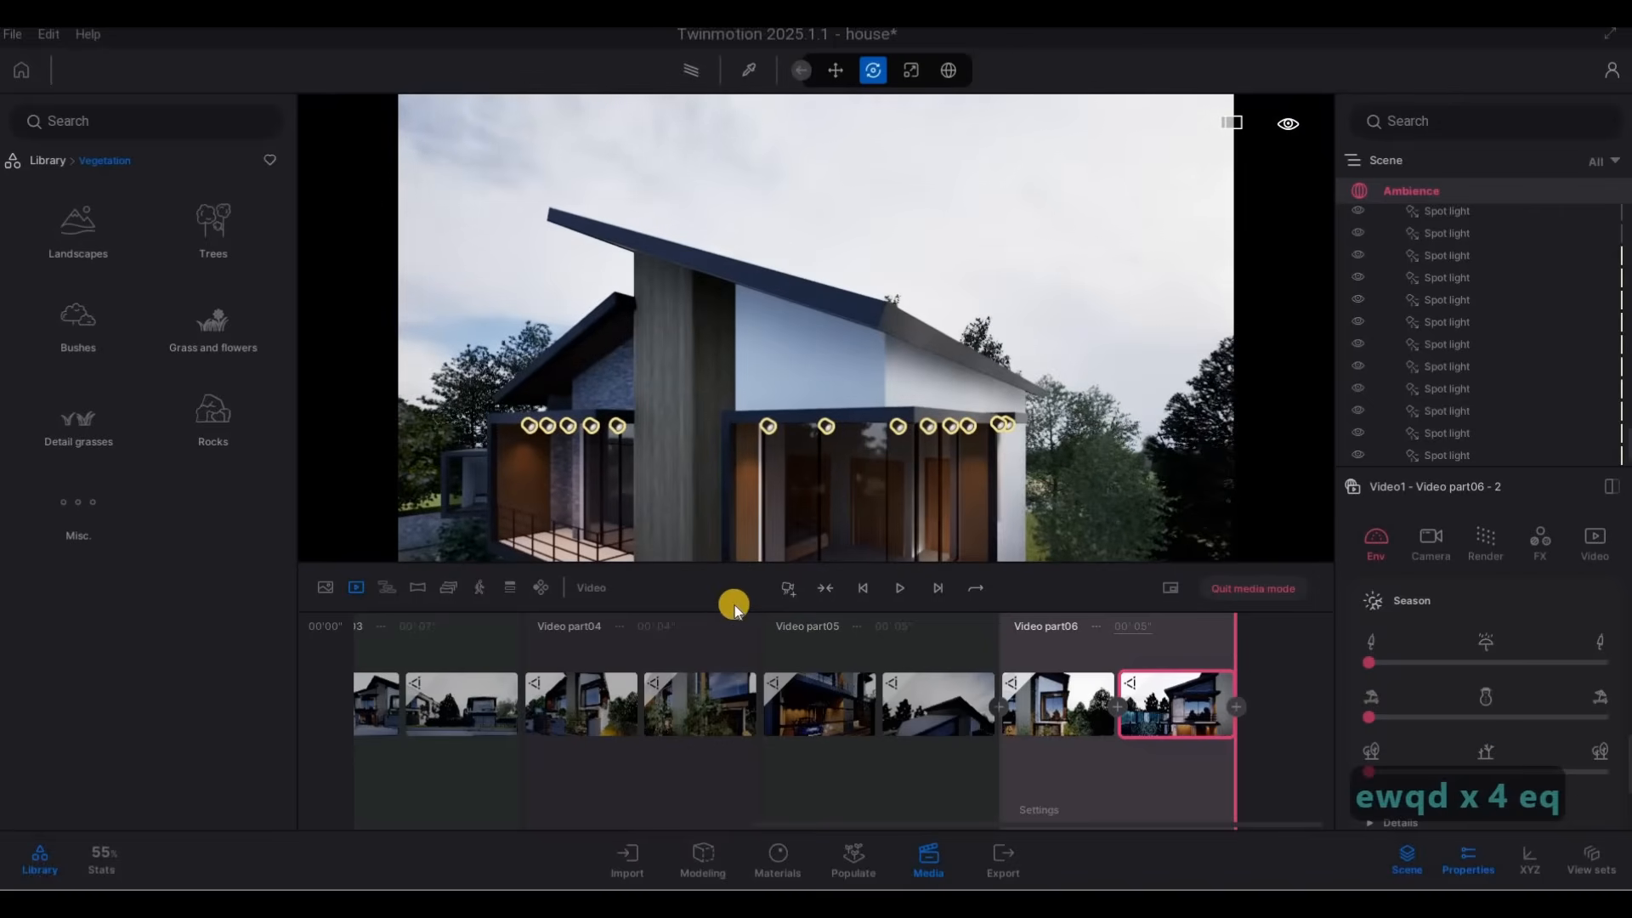
left_click(780, 589)
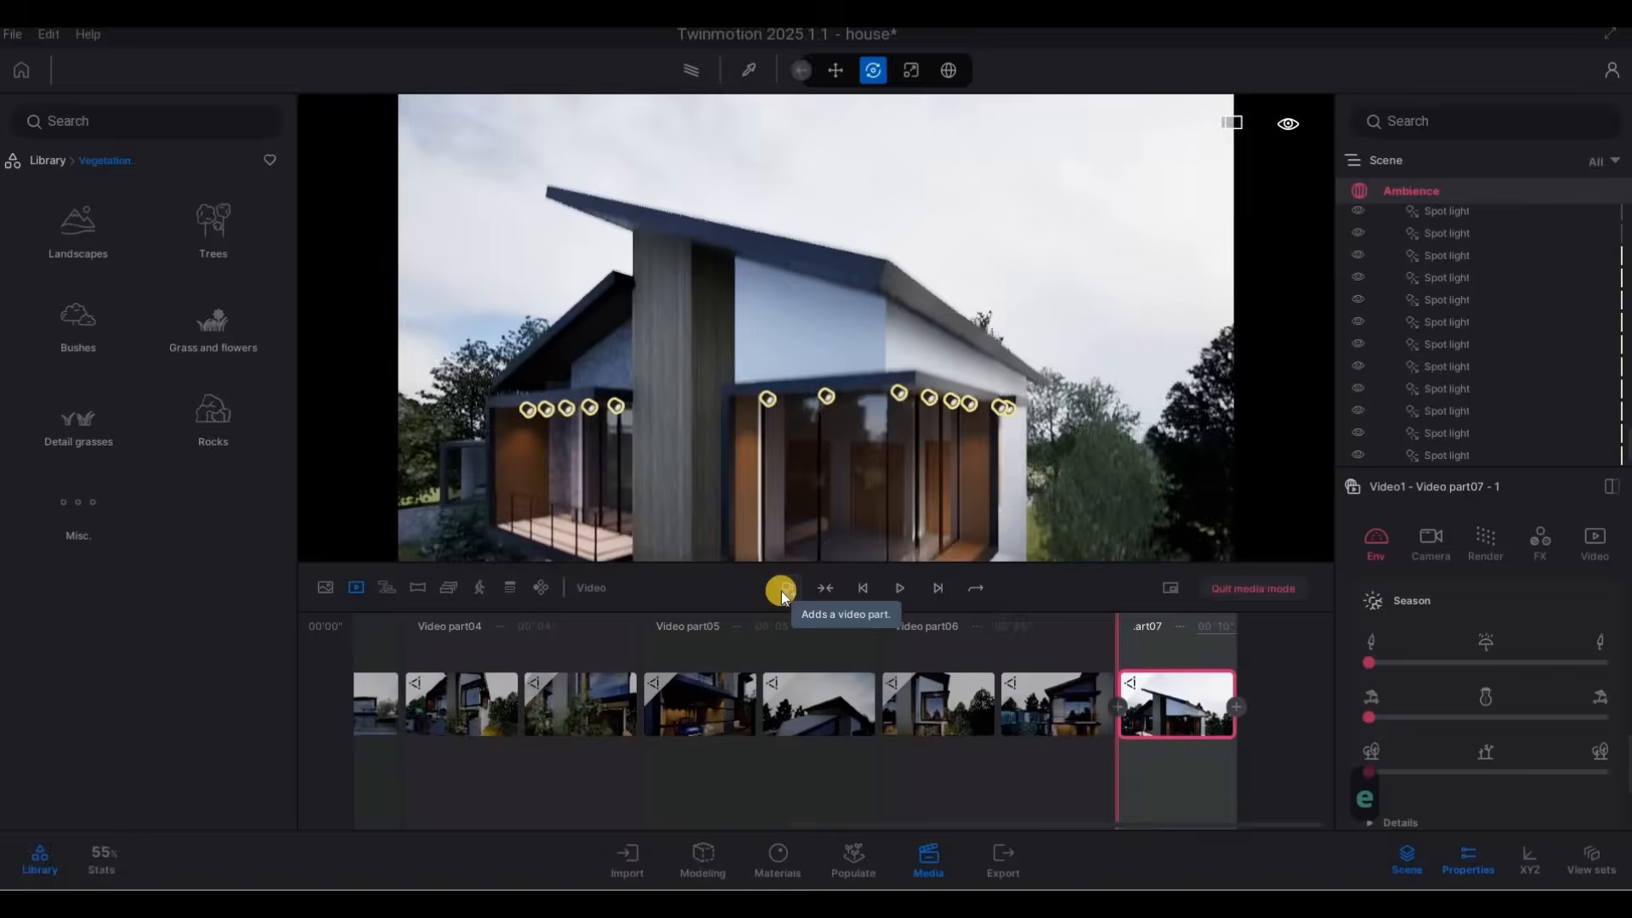
Add a second keyframe to video part 7 with the camera lowered to the fence, and set the part's duration to 6 seconds.
key("e")
key("e")
key("e")
key("e")
key("e")
key("e")
key("e")
key("e")
key("e")
key("e")
key("e")
key("e")
key("e")
key("e")
key("e")
key("e")
key("e")
key("e")
key("q")
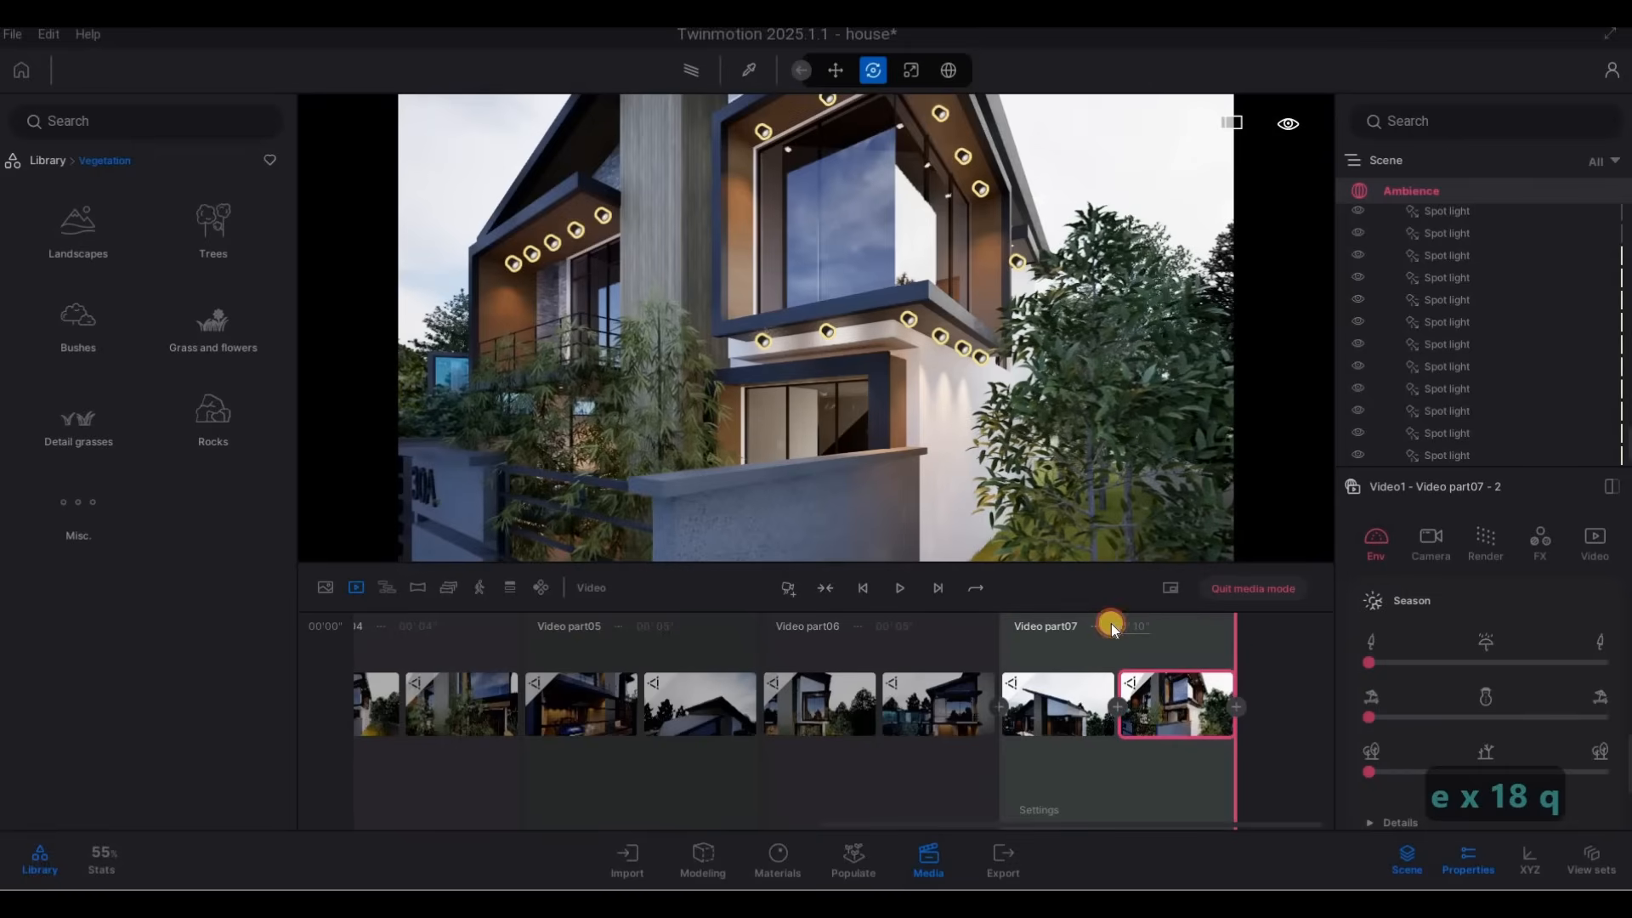
left_click(1110, 624)
type("6")
key("Return")
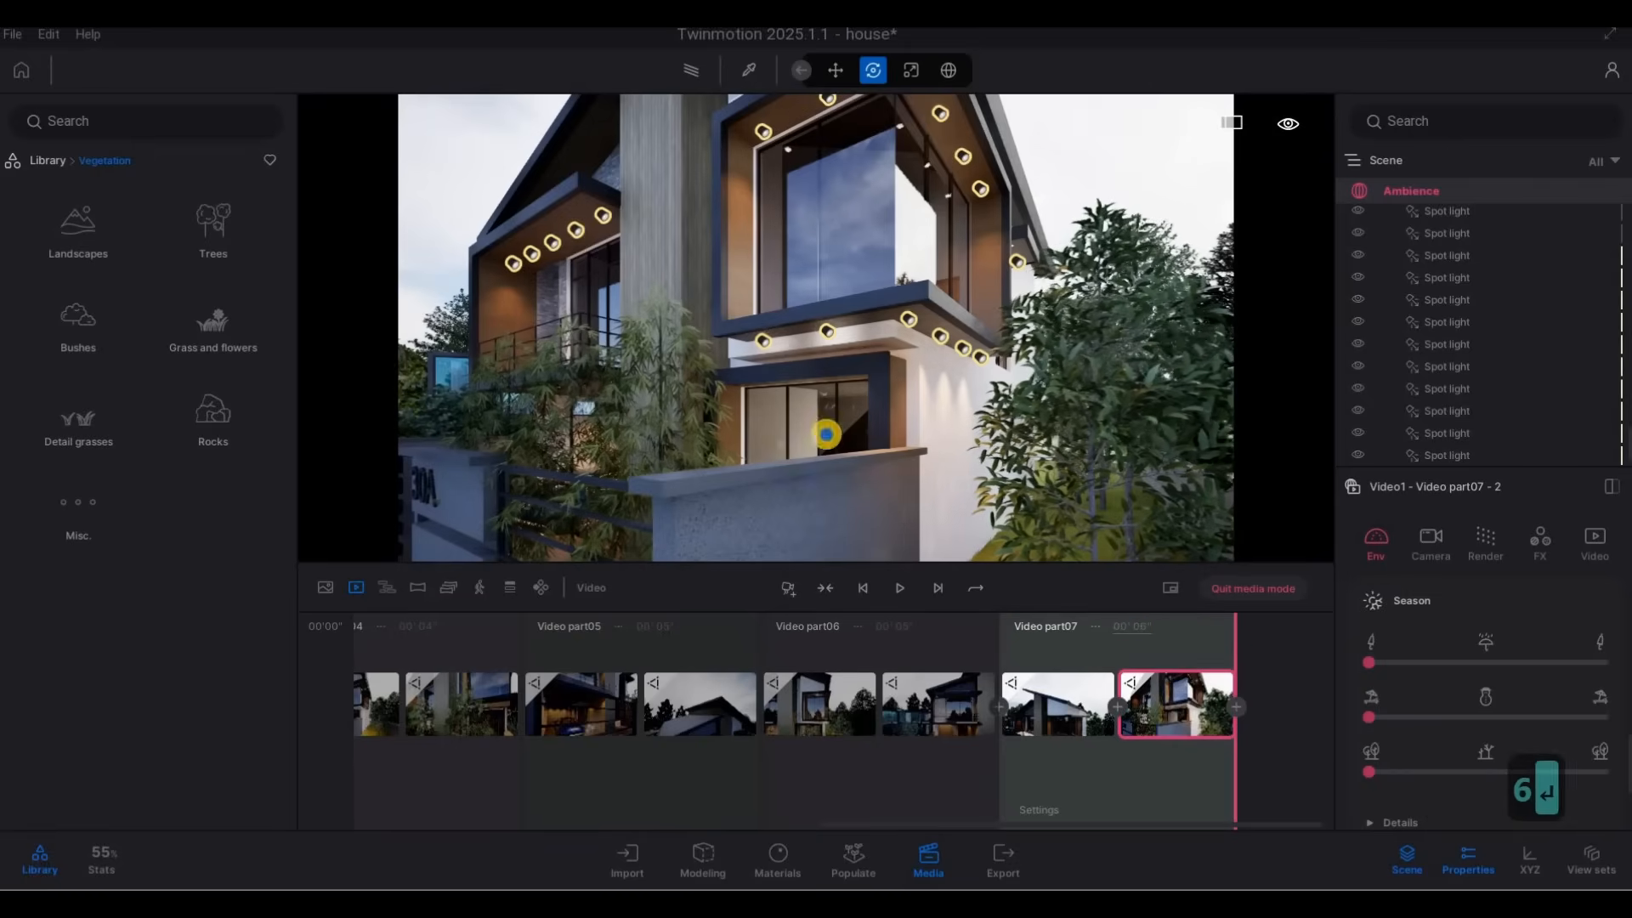
Start video part 8 with a slightly raised keyframe close to the gate, framing the balcony, carport and 30A wall.
key("s")
key("a")
key("a")
key("a")
key("a")
key("d")
key("w")
key("a")
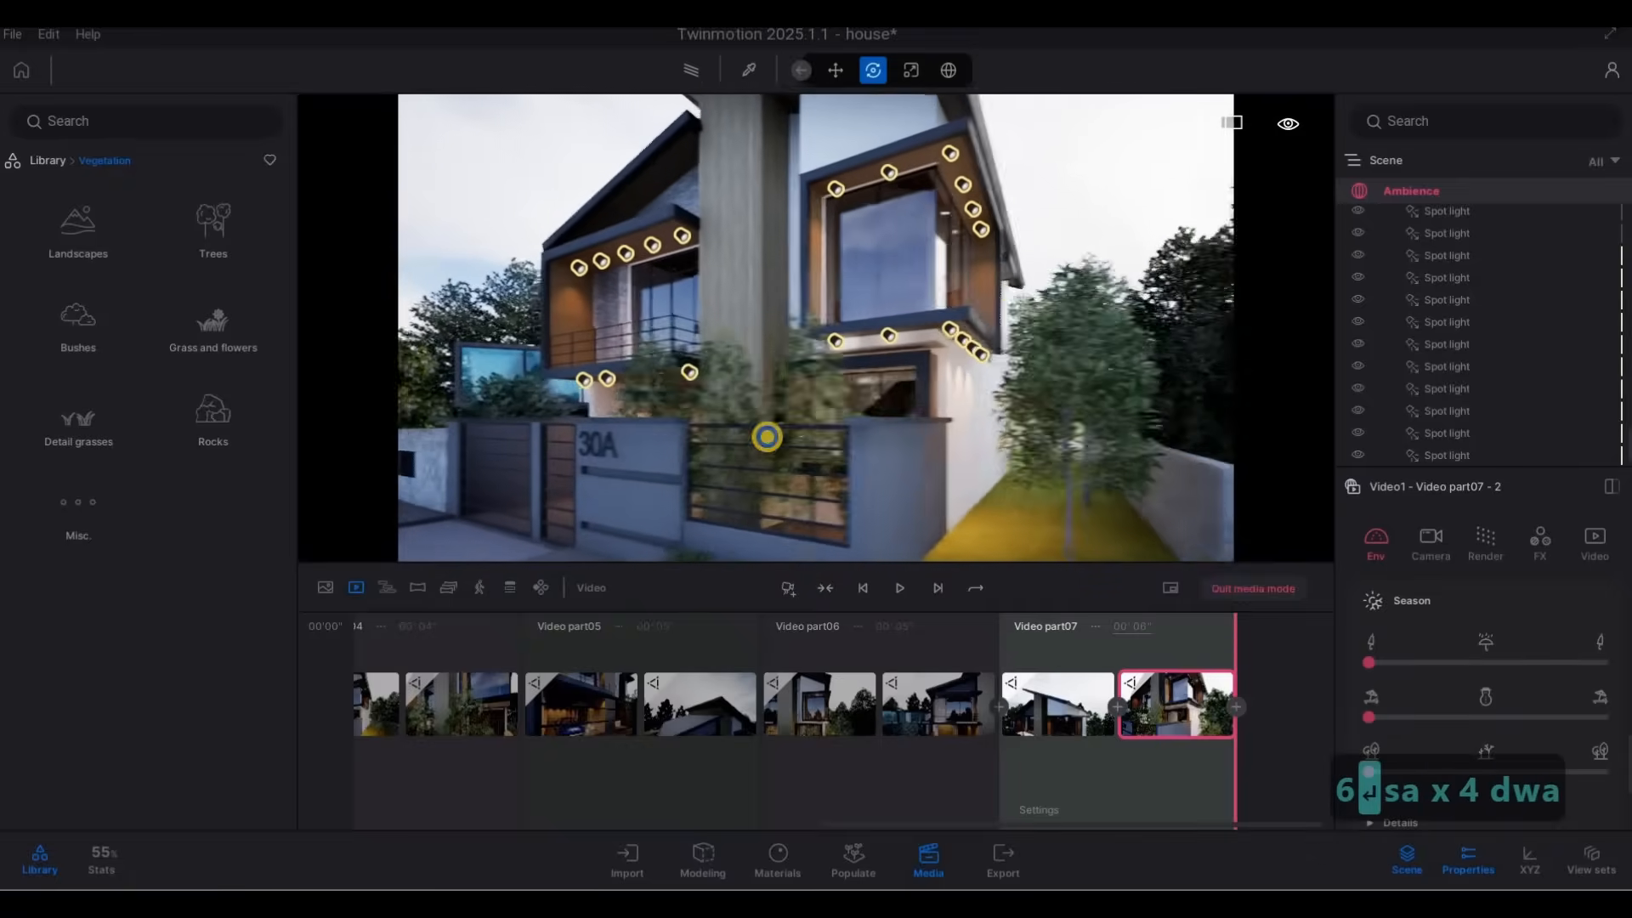
key("a")
key("a")
key("a")
key("a")
key("a")
key("w")
key("w")
key("w")
key("w")
key("w")
key("w")
key("s")
key("s")
key("s")
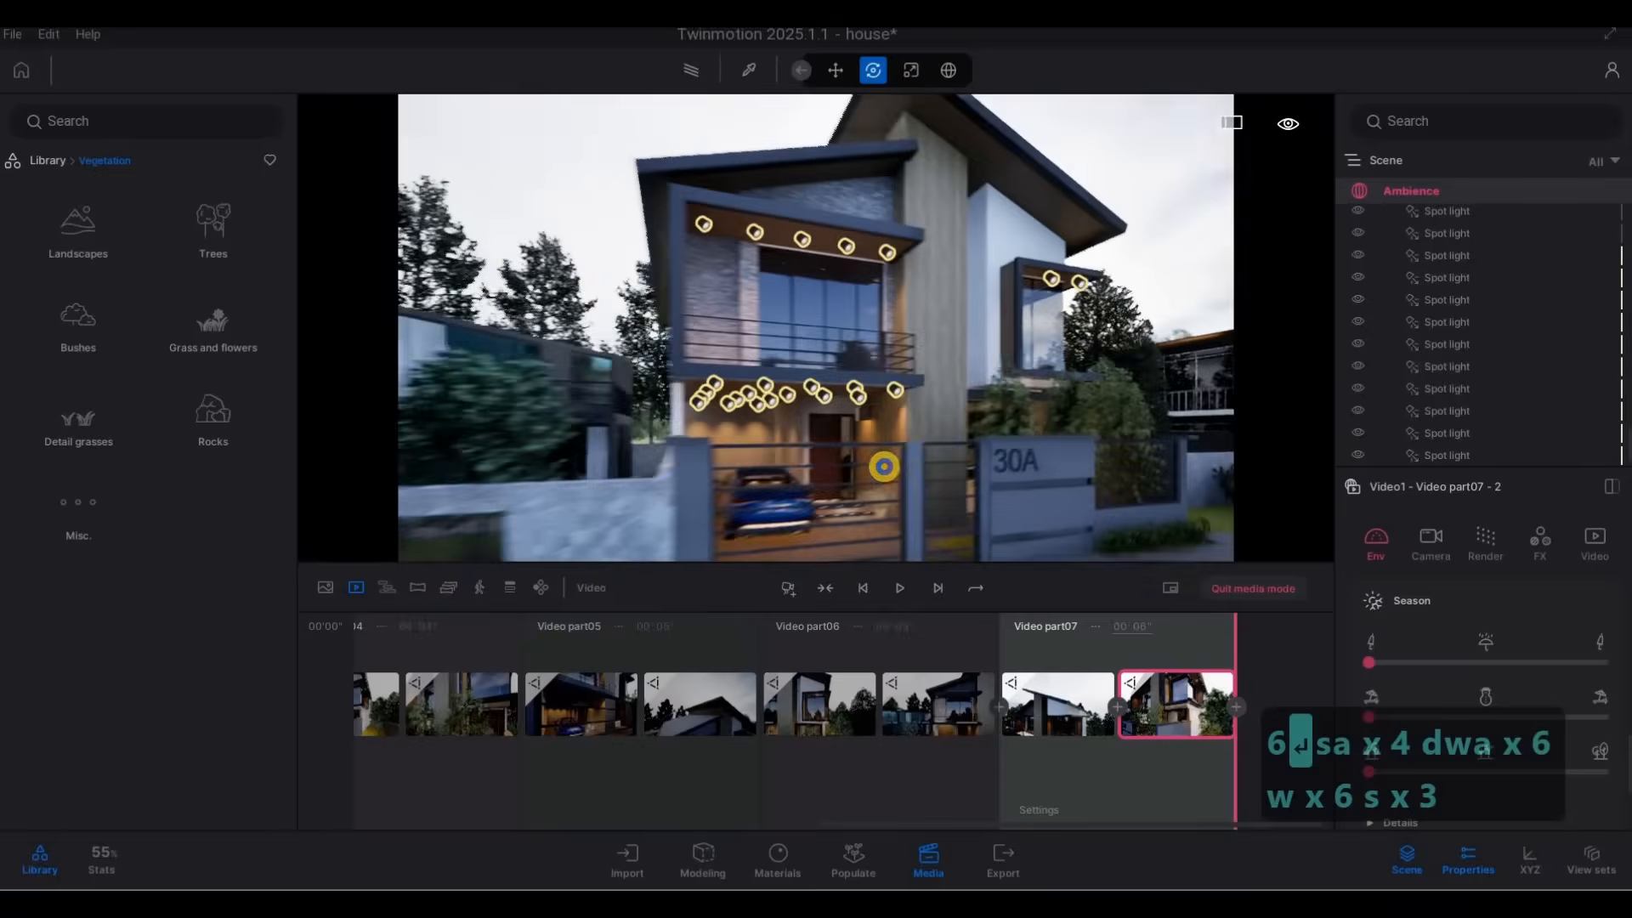
key("a")
key("w")
key("w")
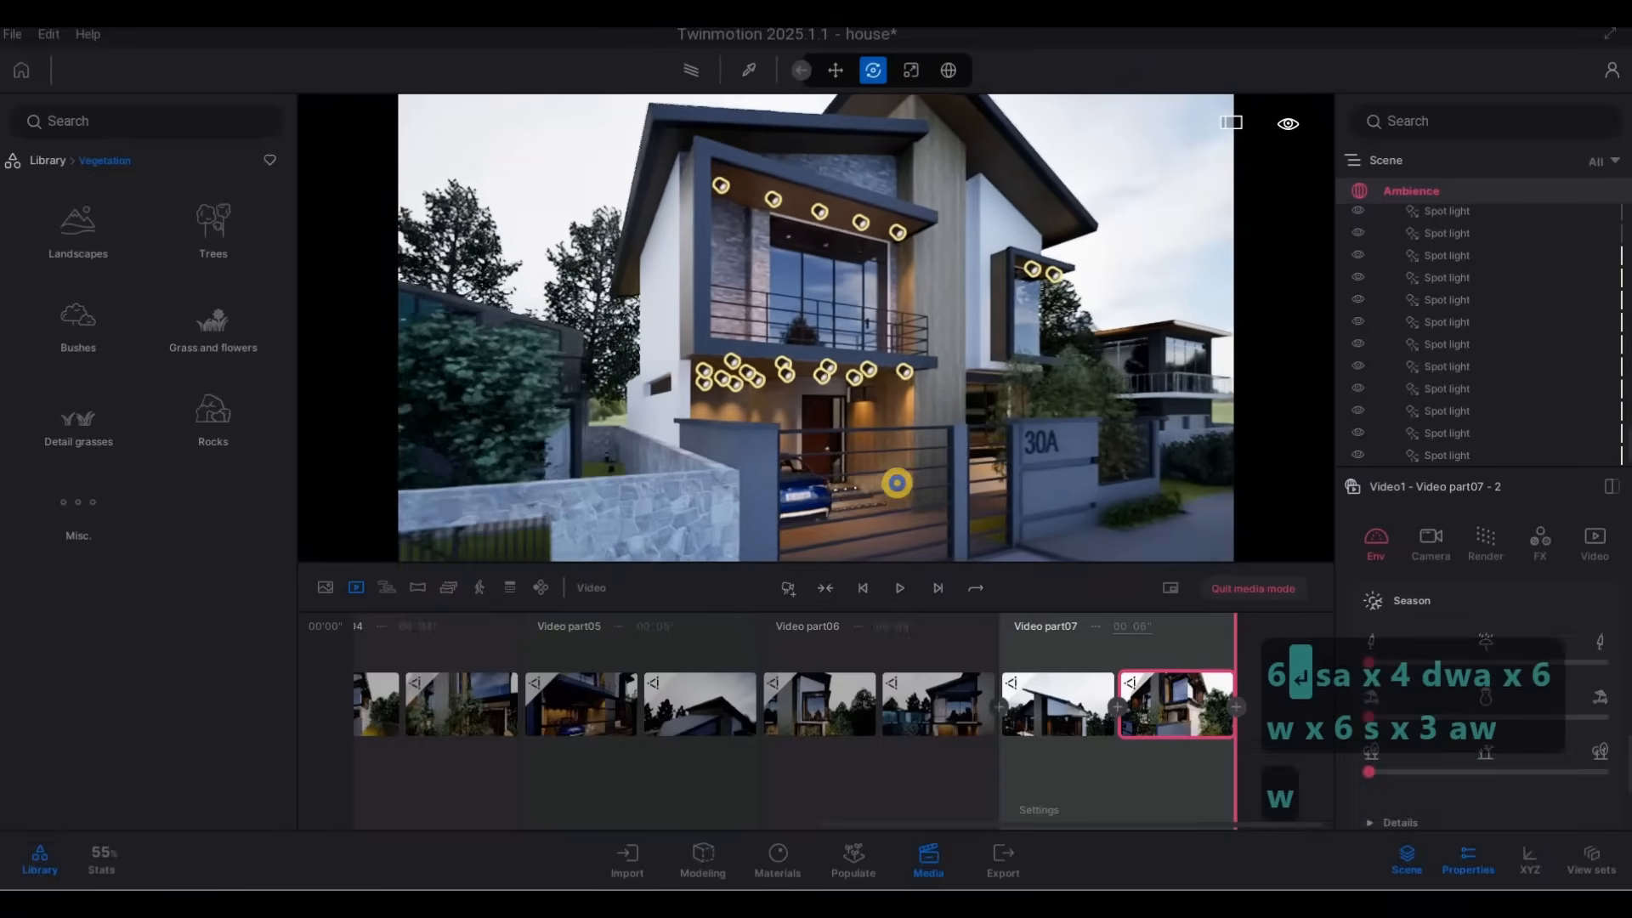
key("e")
key("w")
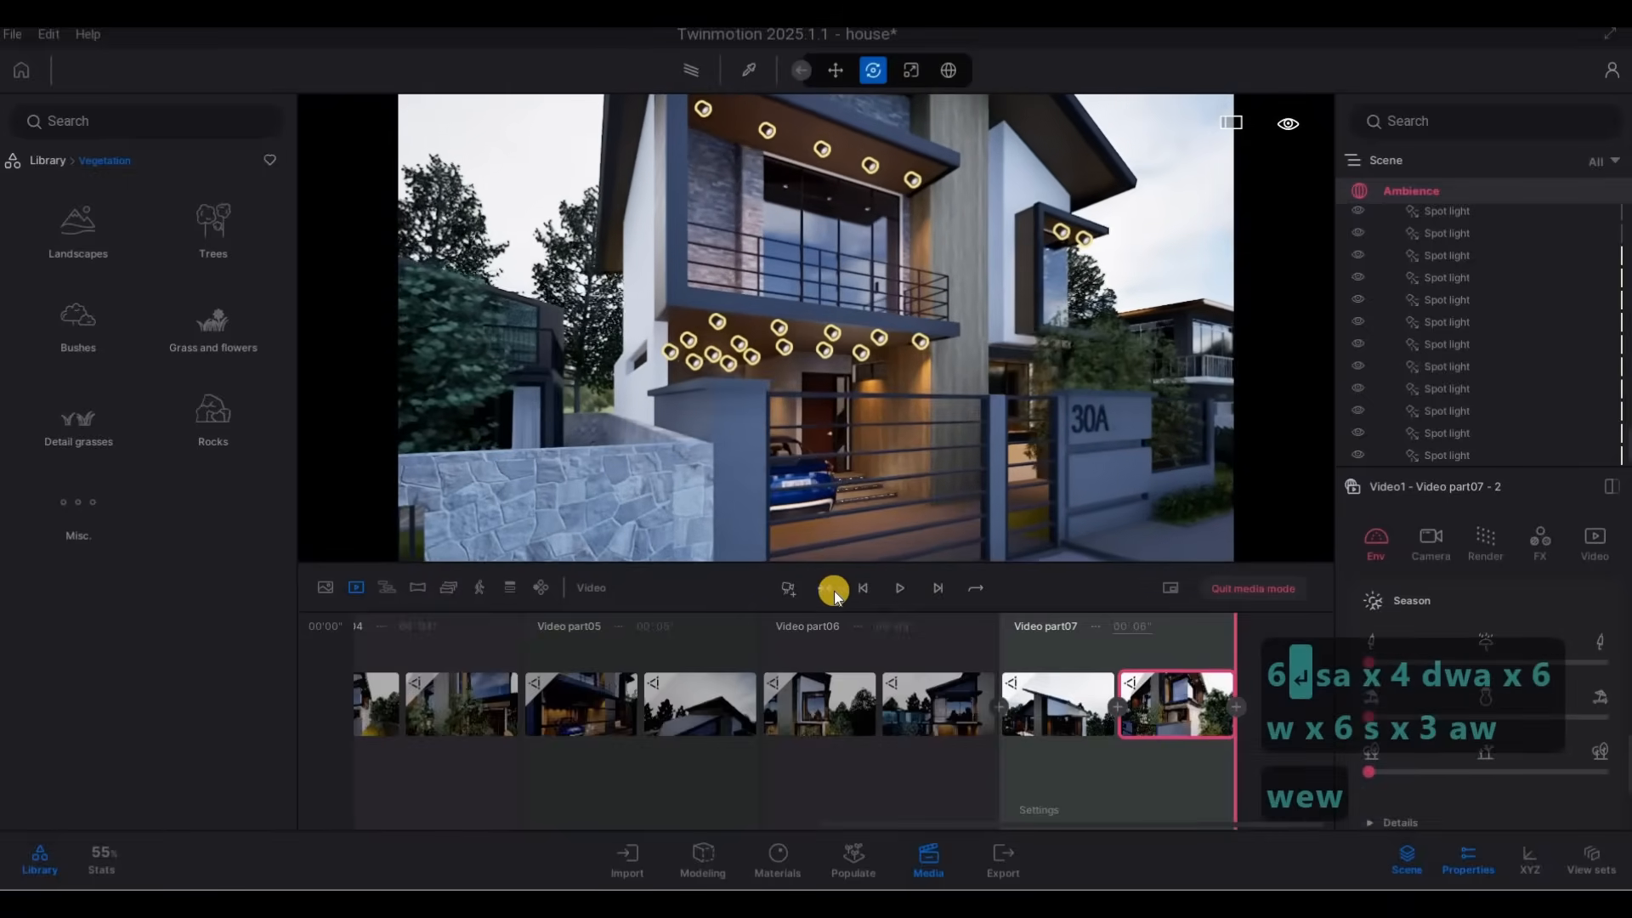
left_click(788, 588)
Add a second keyframe to video part 8 with the camera pulled back across the street, and set the part's duration to 7 seconds.
key("s")
key("s")
key("s")
key("s")
key("s")
key("s")
key("s")
key("s")
key("s")
key("s")
key("s")
key("s")
key("s")
key("s")
key("s")
key("s")
key("s")
key("s")
key("s")
key("s")
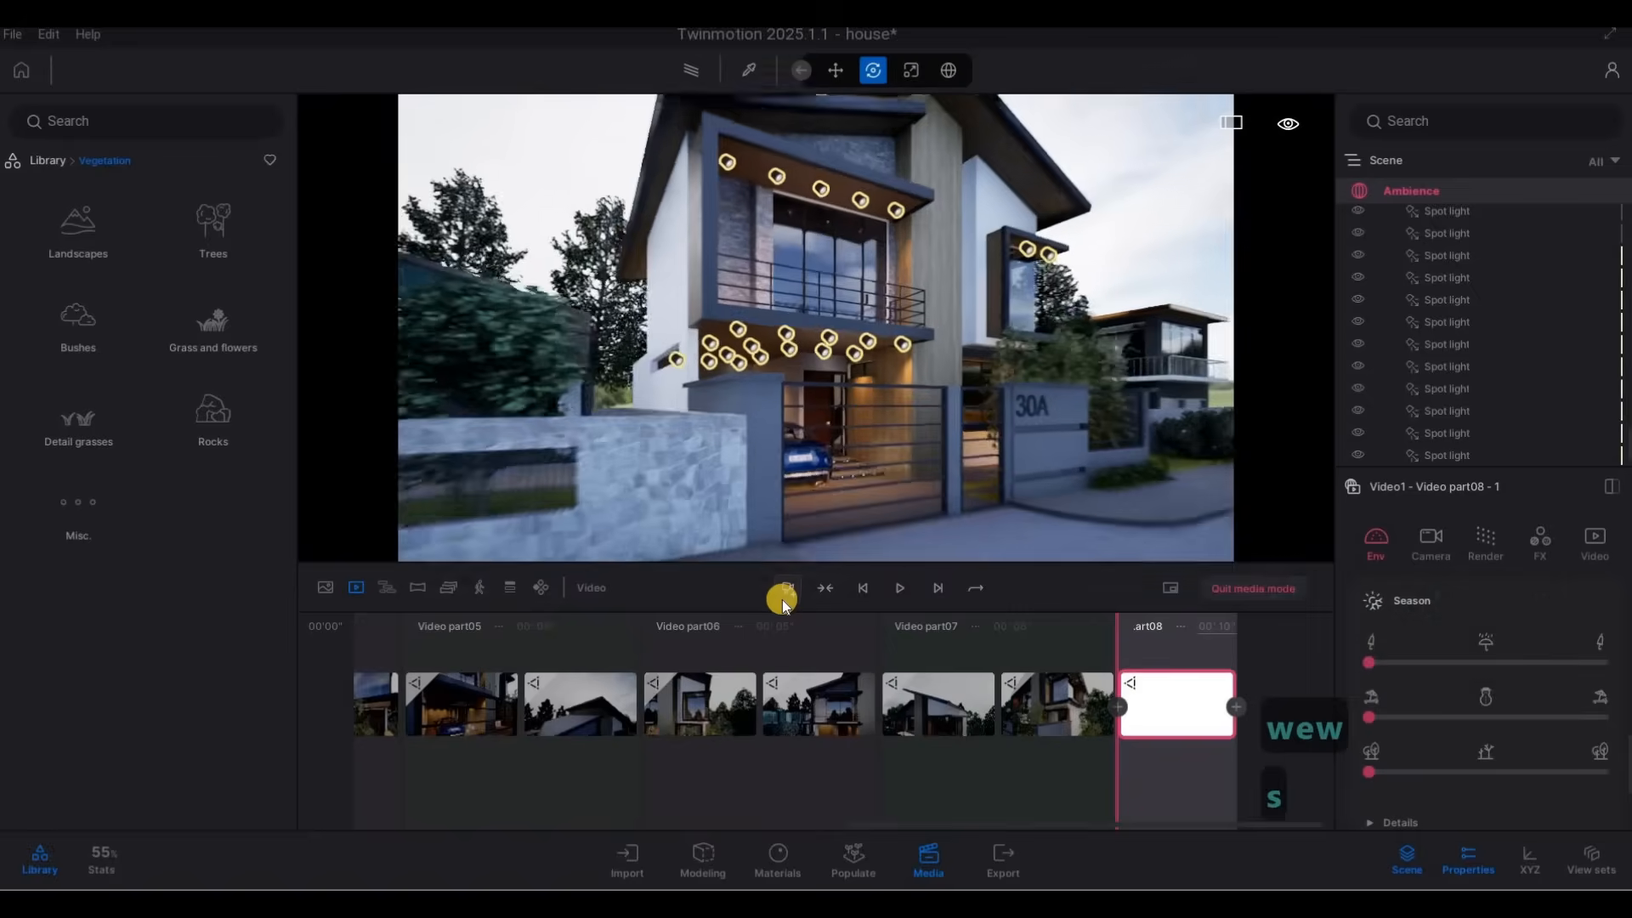
key("s")
key("s")
key("s")
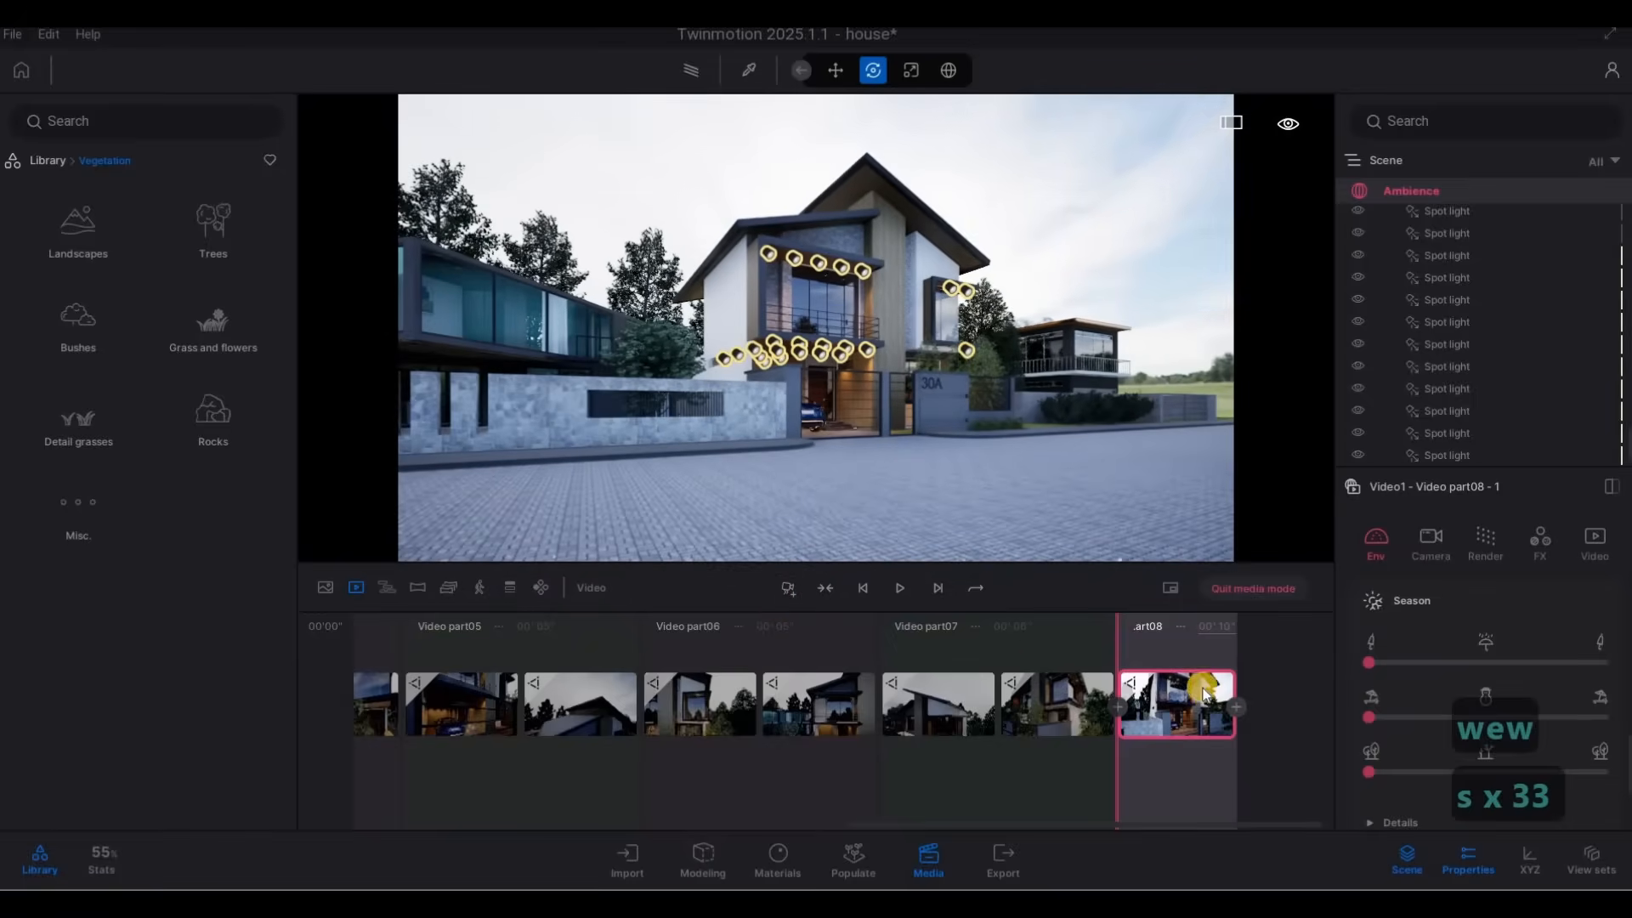
left_click(1230, 706)
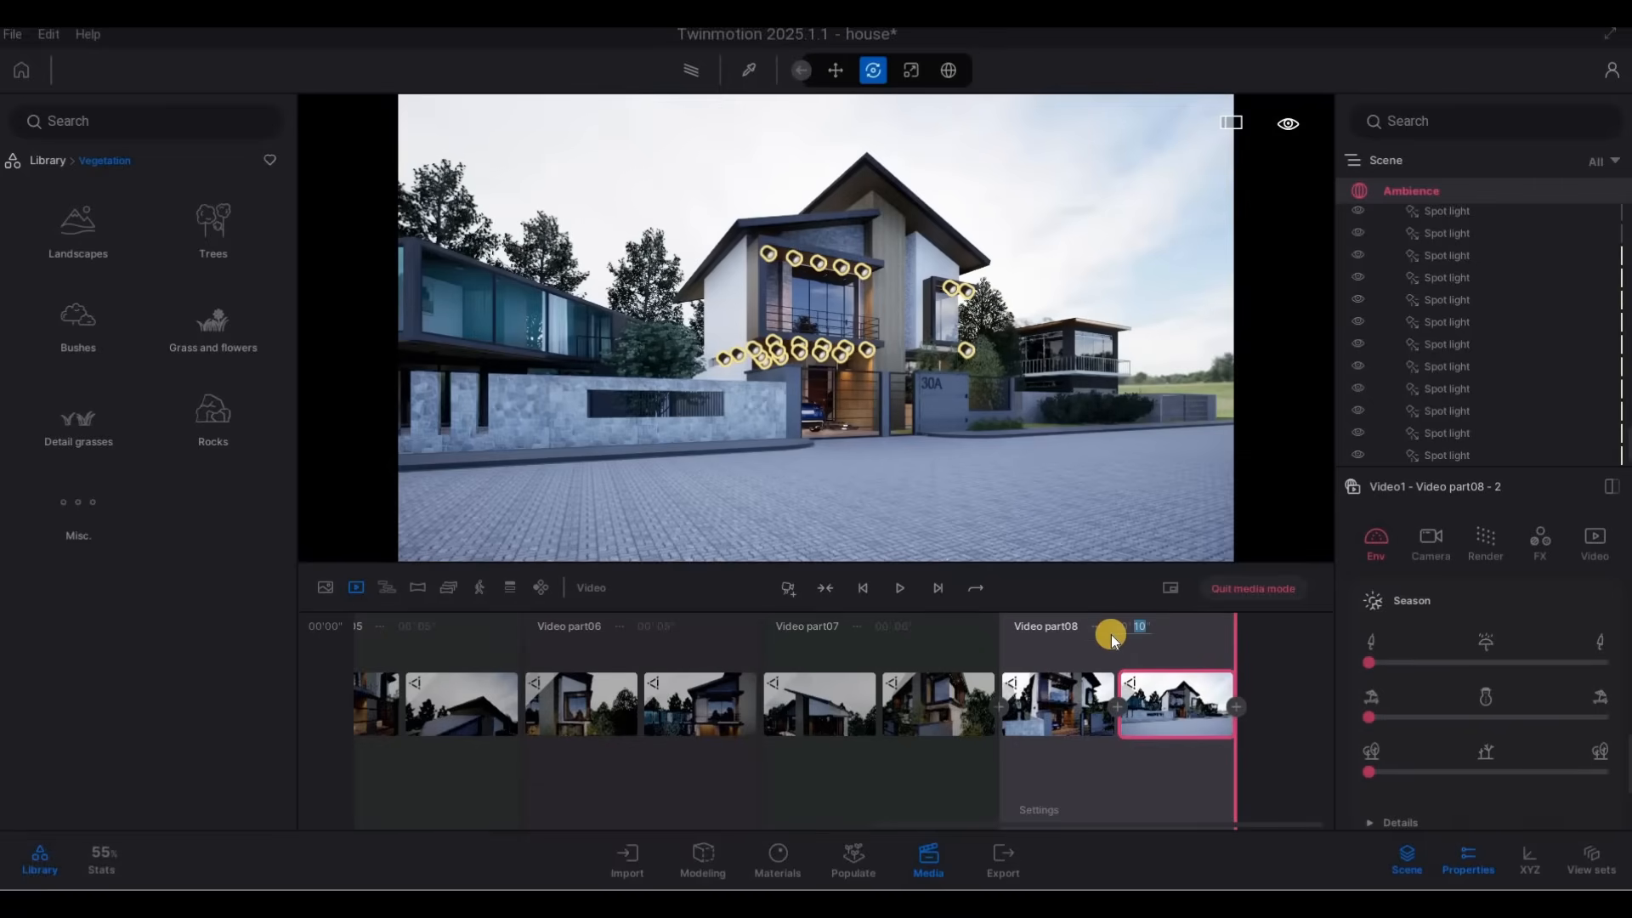
type("7")
key("Return")
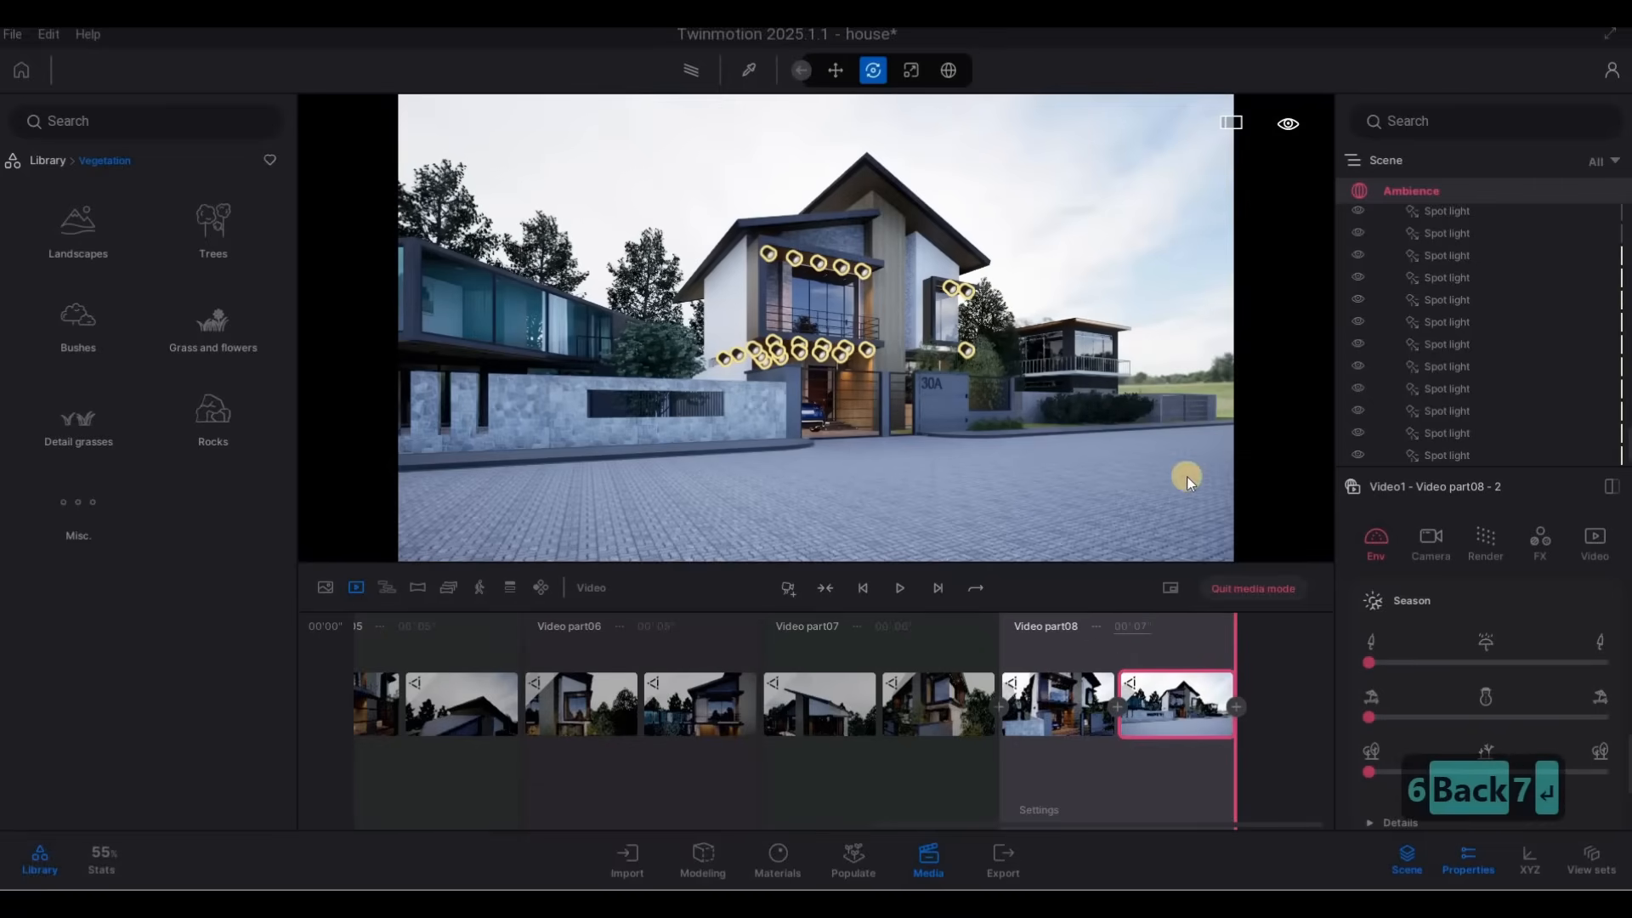
Start video part 9 with a close keyframe of the house's front corner, framing the 30A wall, fence bamboo and side lawn.
key("d+w")
key("d+w")
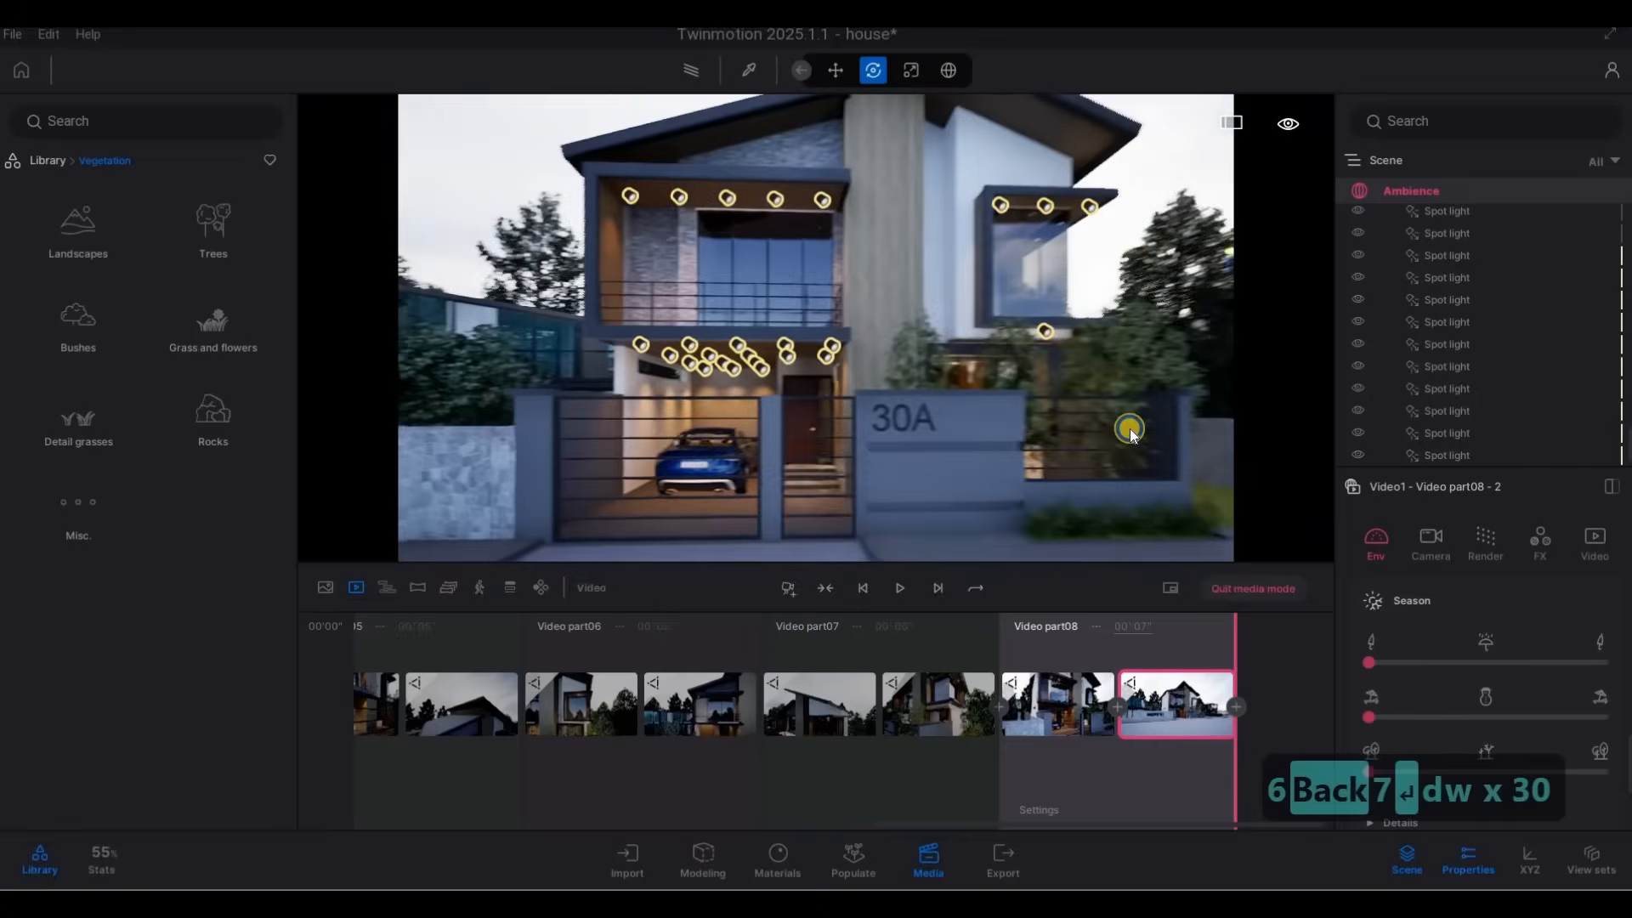
key("d")
key("d")
key("d")
key("d")
key("d")
key("d")
key("d")
key("d")
key("s")
key("s+w")
key("s+w")
key("s+w")
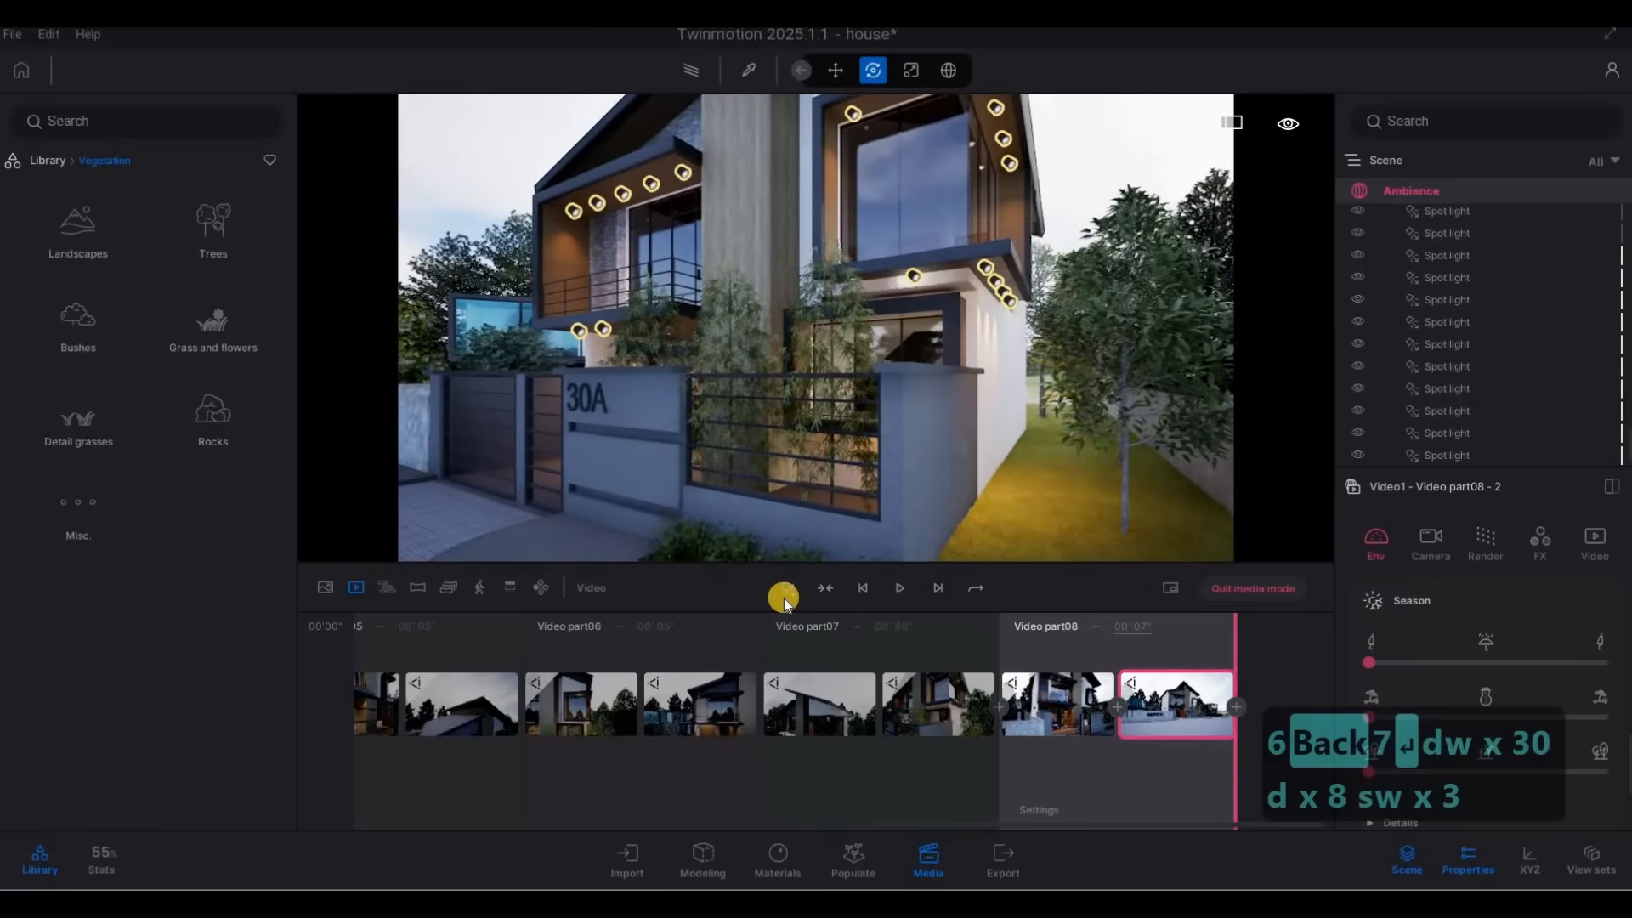
left_click(808, 585)
Add a second keyframe to video part 9 with the camera pulled back across the street, and set the part's duration to 6 seconds.
key("s")
key("s")
key("s")
key("s")
key("s")
key("s")
key("s")
key("s")
key("s")
key("s")
key("s")
key("s")
key("s")
key("s")
key("s")
key("s")
key("s")
key("s")
key("s")
key("s")
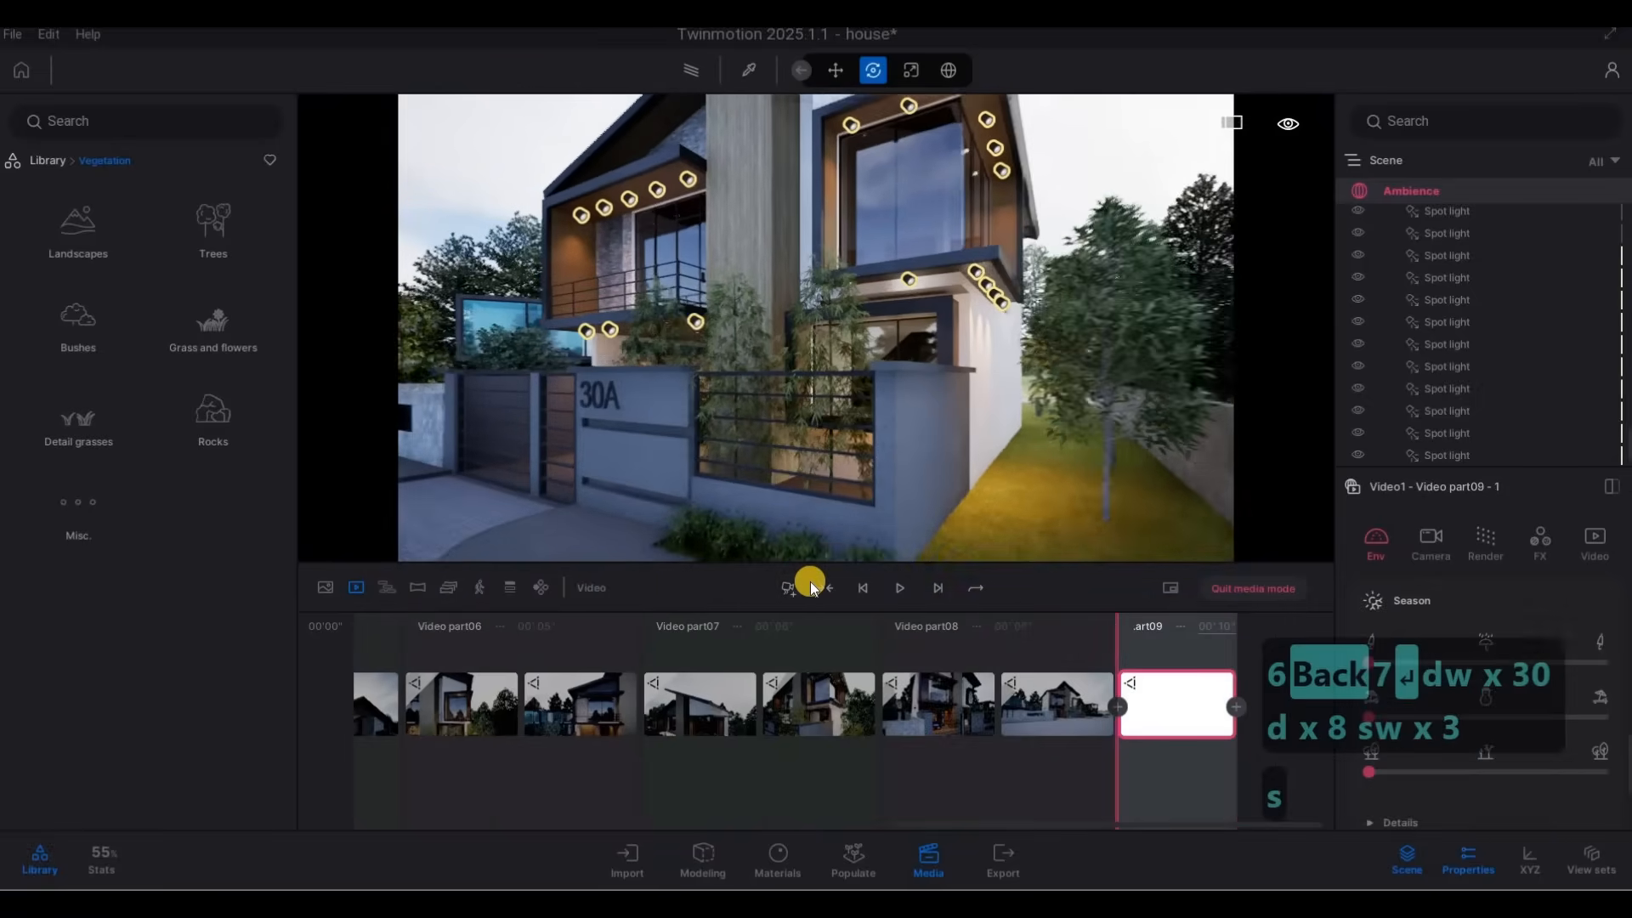
key("s")
key("s")
key("s")
key("s")
key("s")
key("s")
key("s")
key("s")
key("s")
key("s")
key("s")
key("s")
key("s")
key("s")
key("s")
key("s")
key("s")
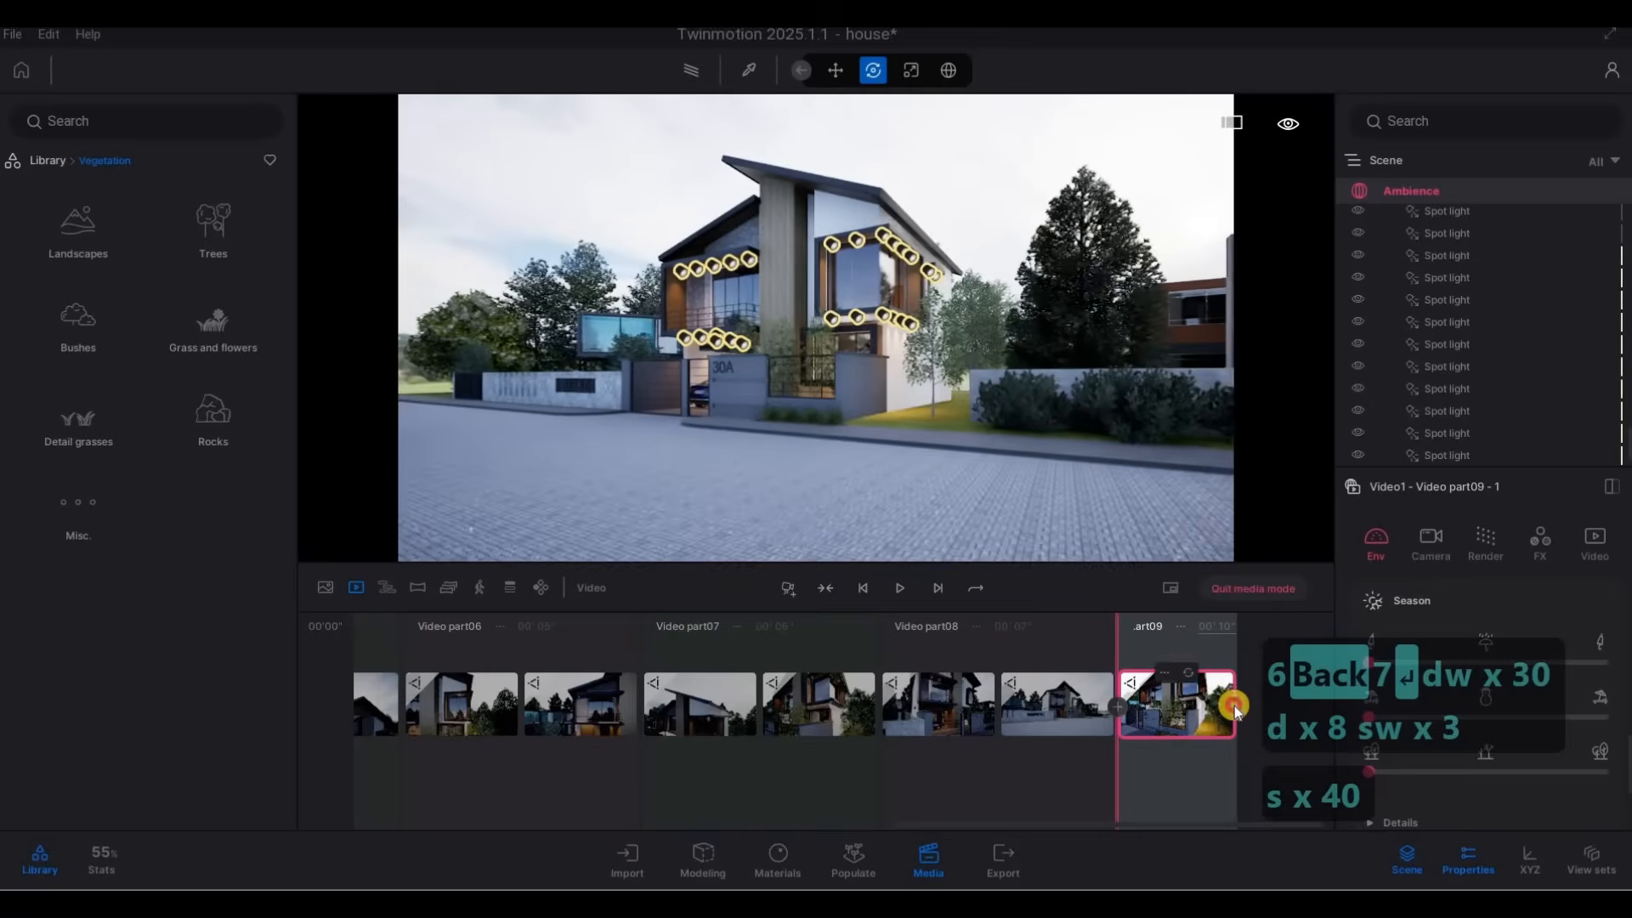
left_click(1236, 706)
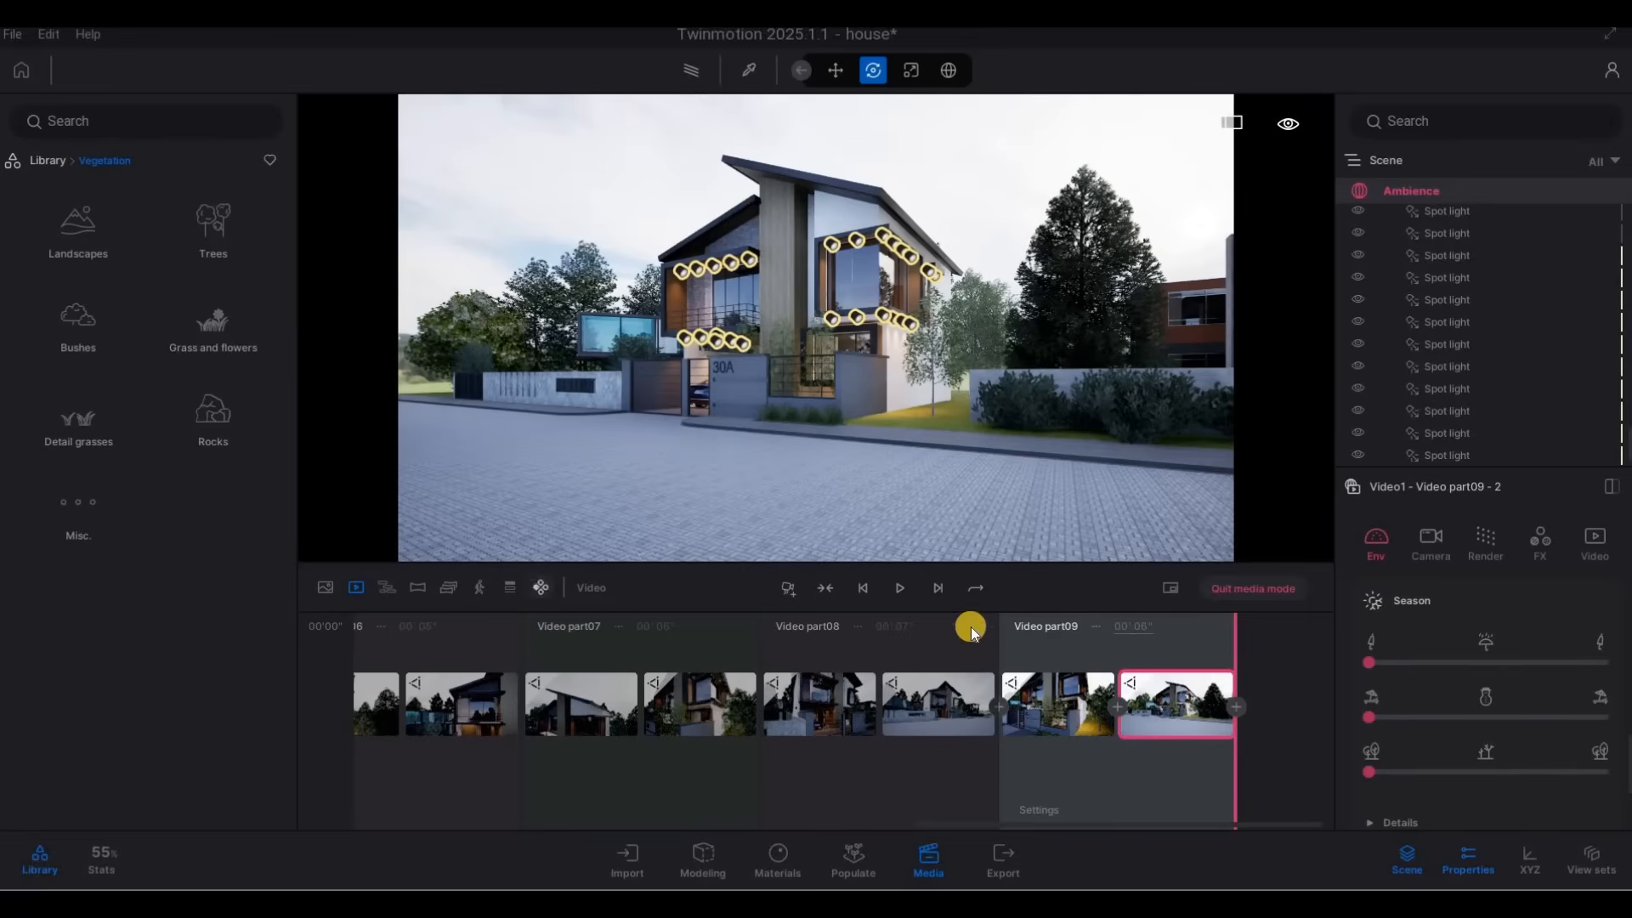
Review the saved media images and the keyframes along Video1's timeline back to part 1.
left_click(323, 593)
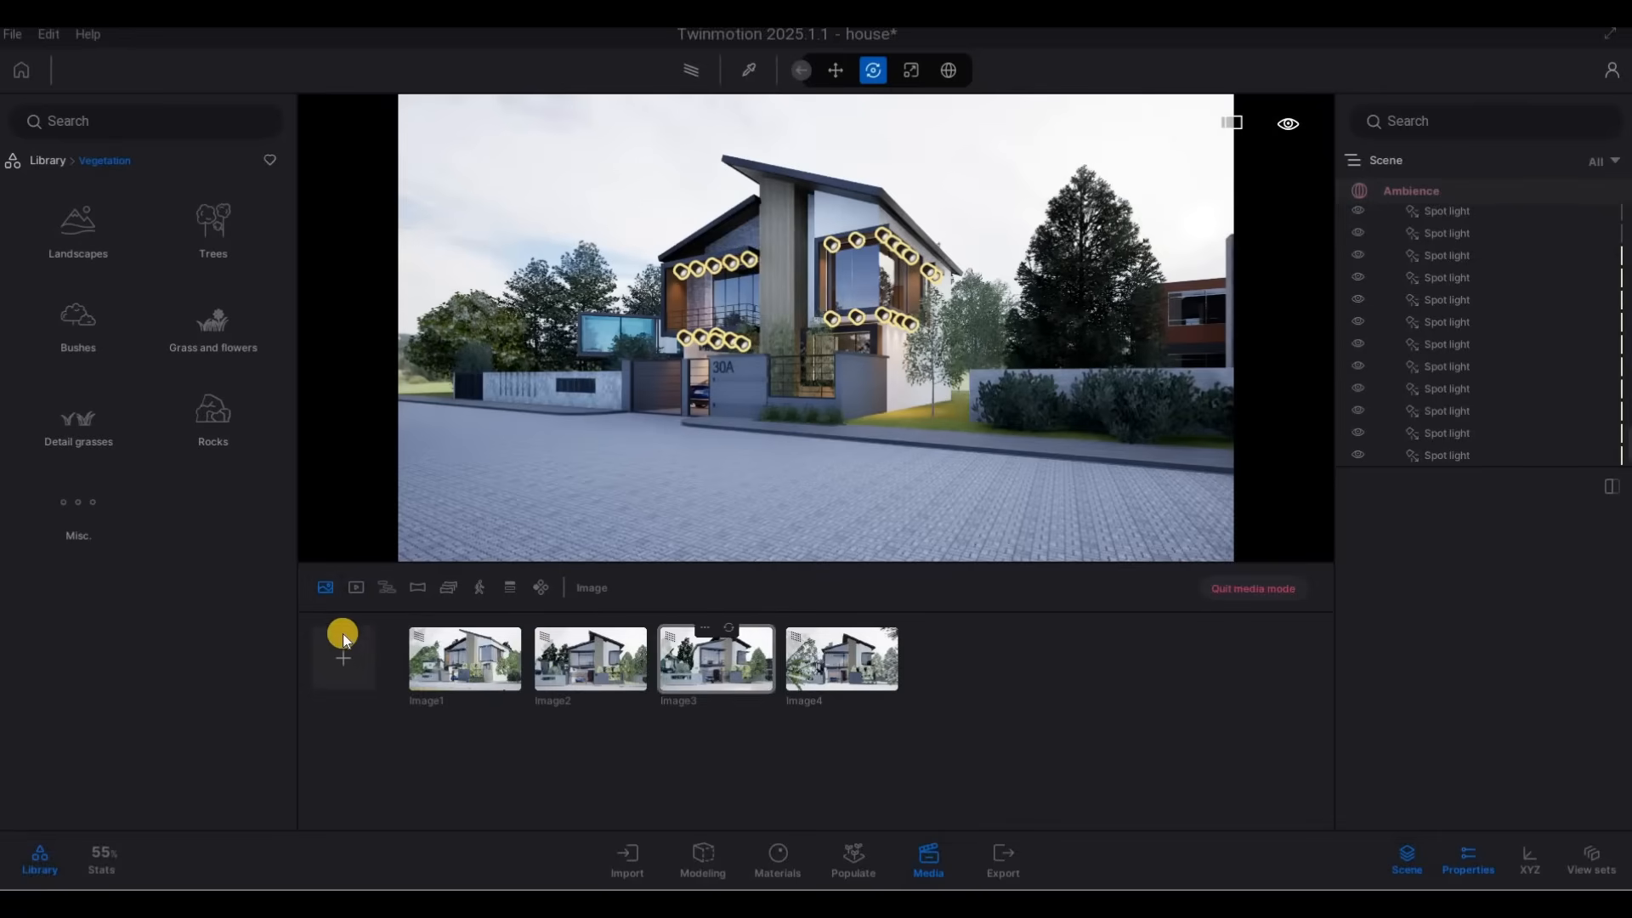
left_click(476, 672)
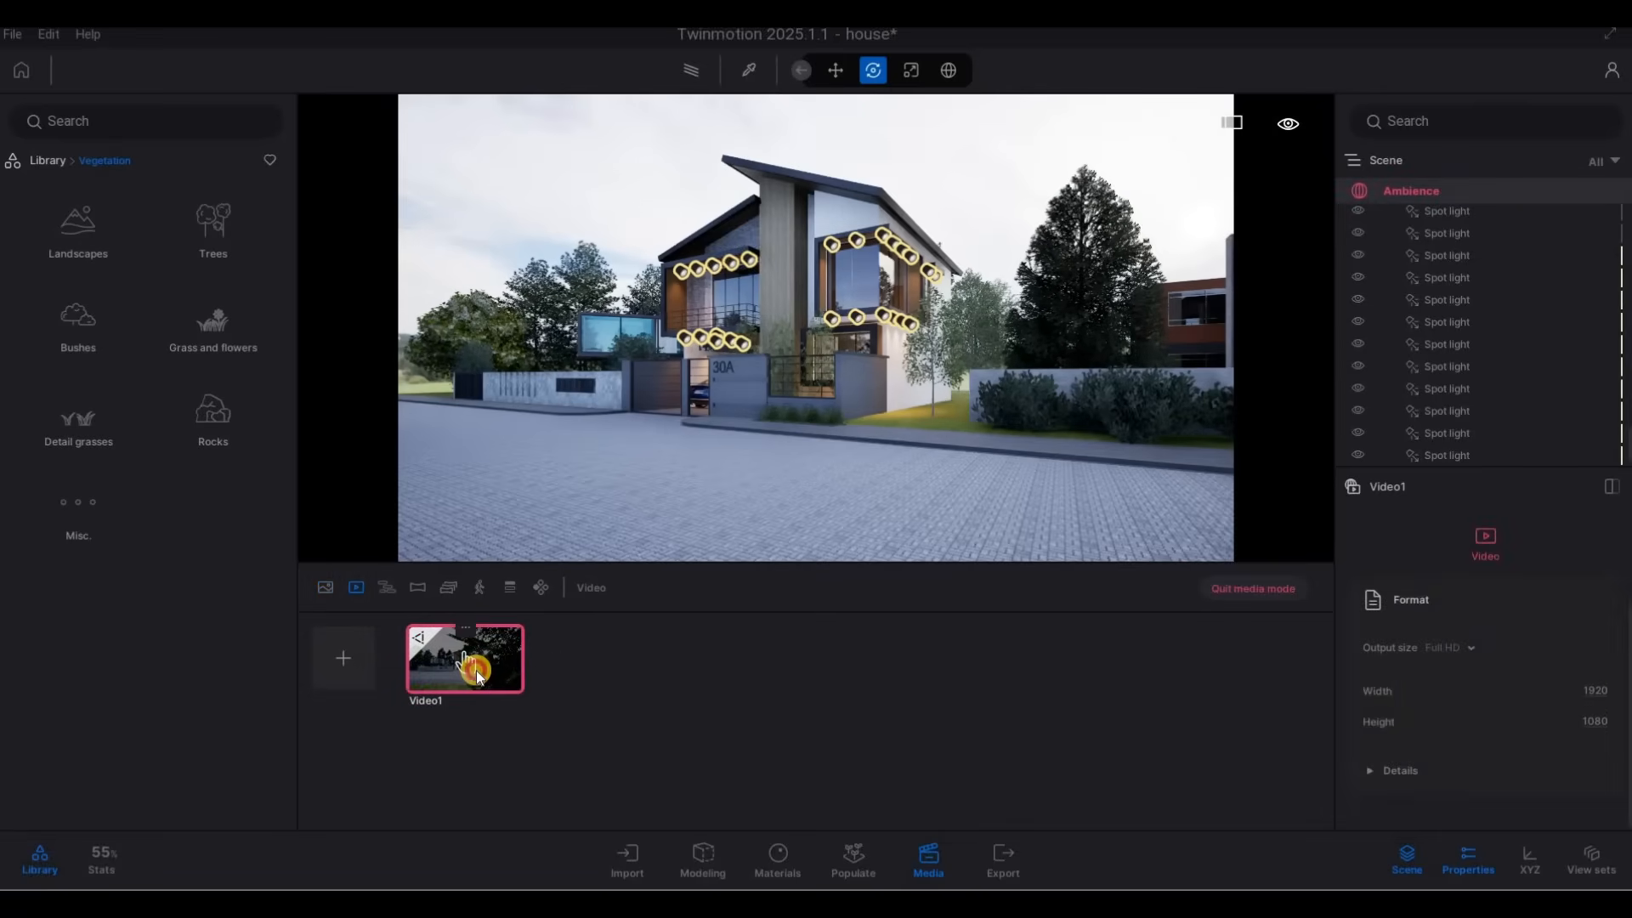
double_click(473, 671)
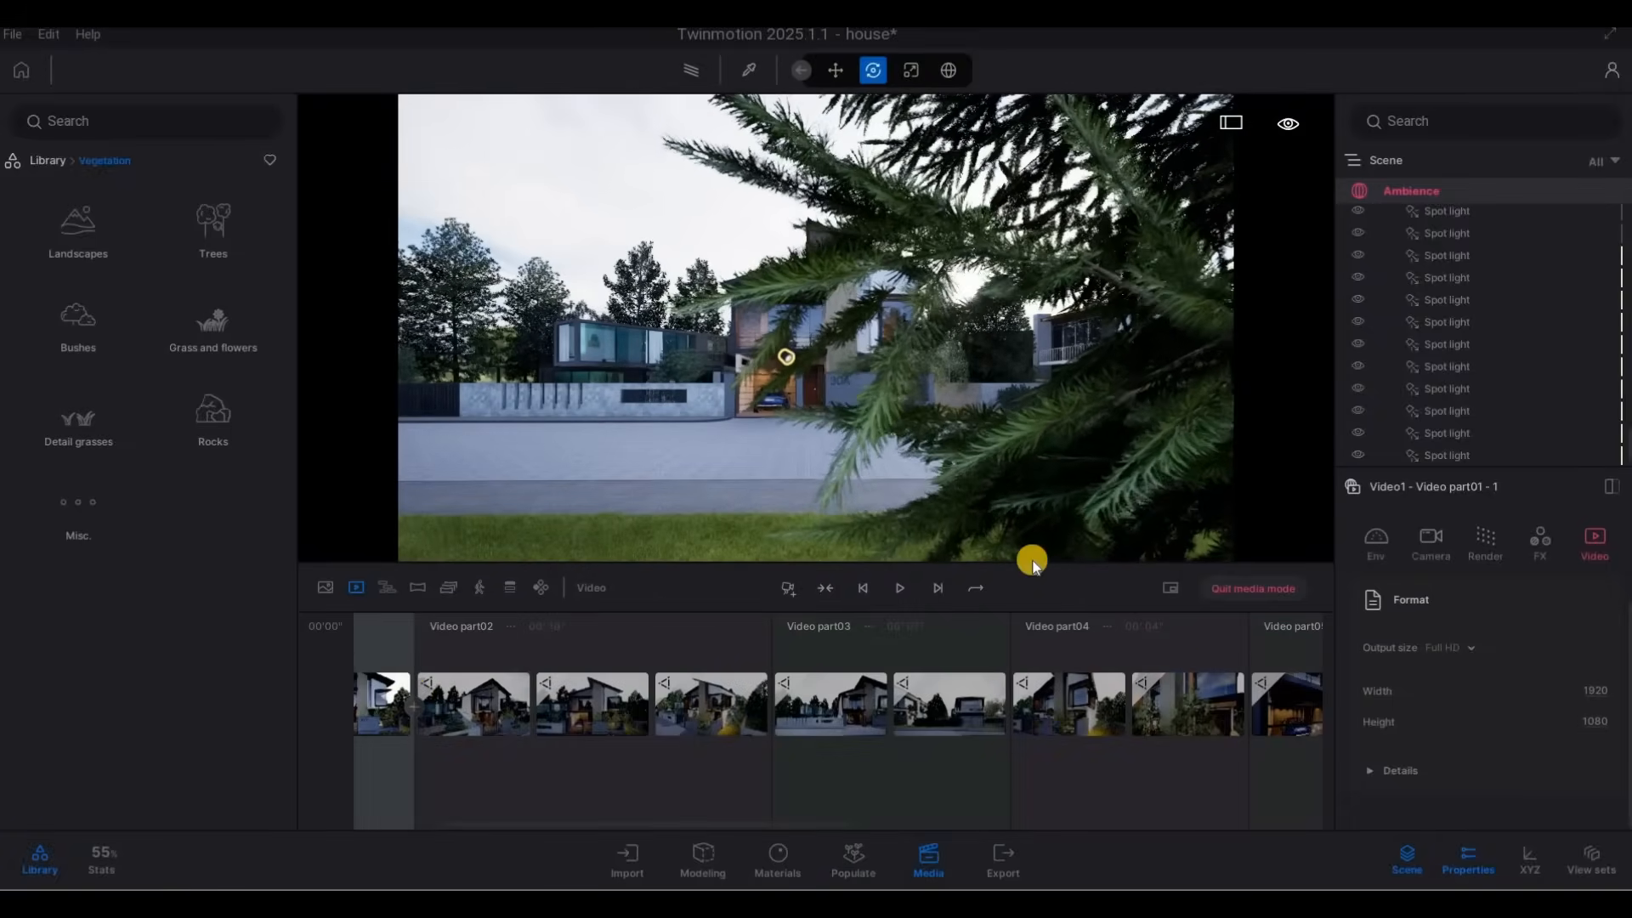
key("a")
key("a")
key("a")
key("a")
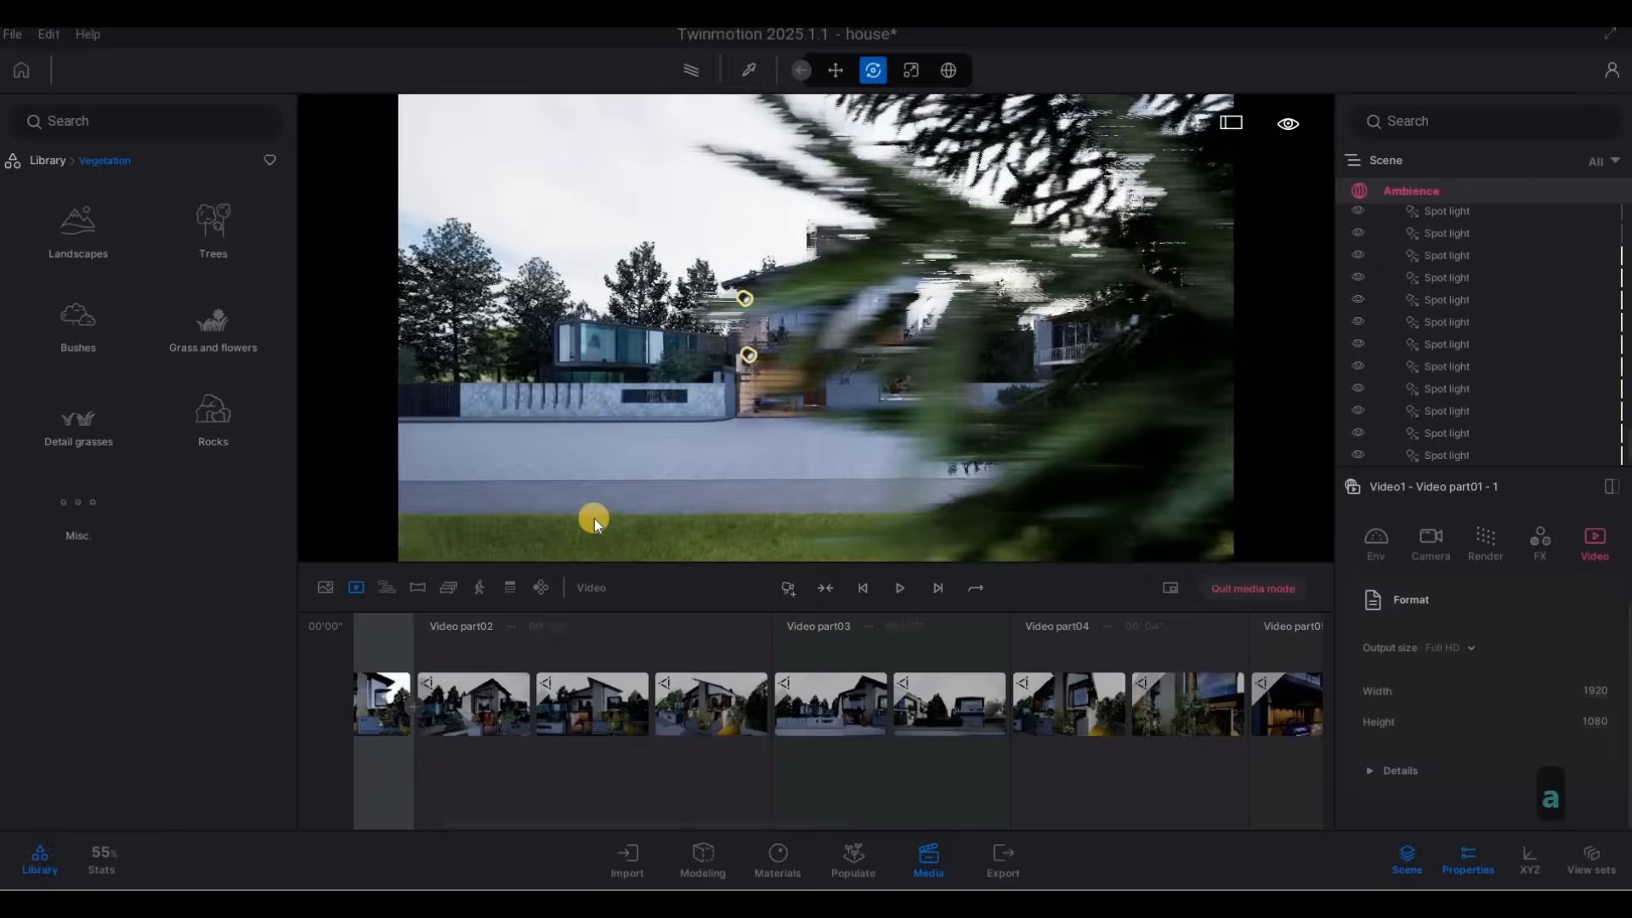
key("d")
key("w")
key("w")
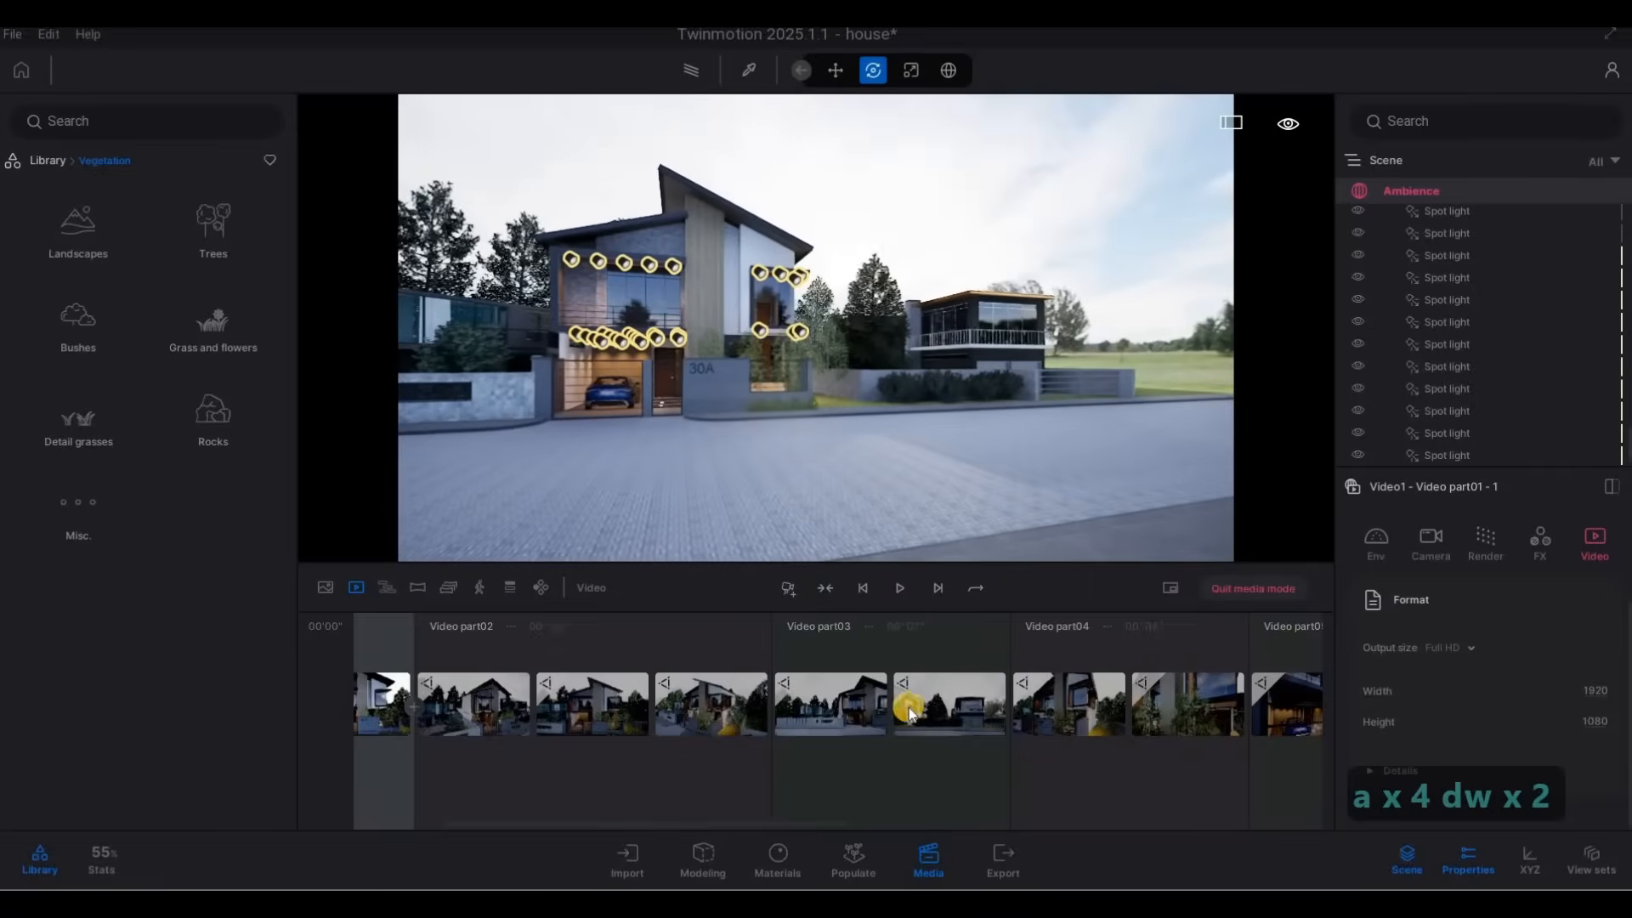
scroll(643, 722, "down", 1)
scroll(643, 722, "up", 4)
scroll(643, 717, "up", 2)
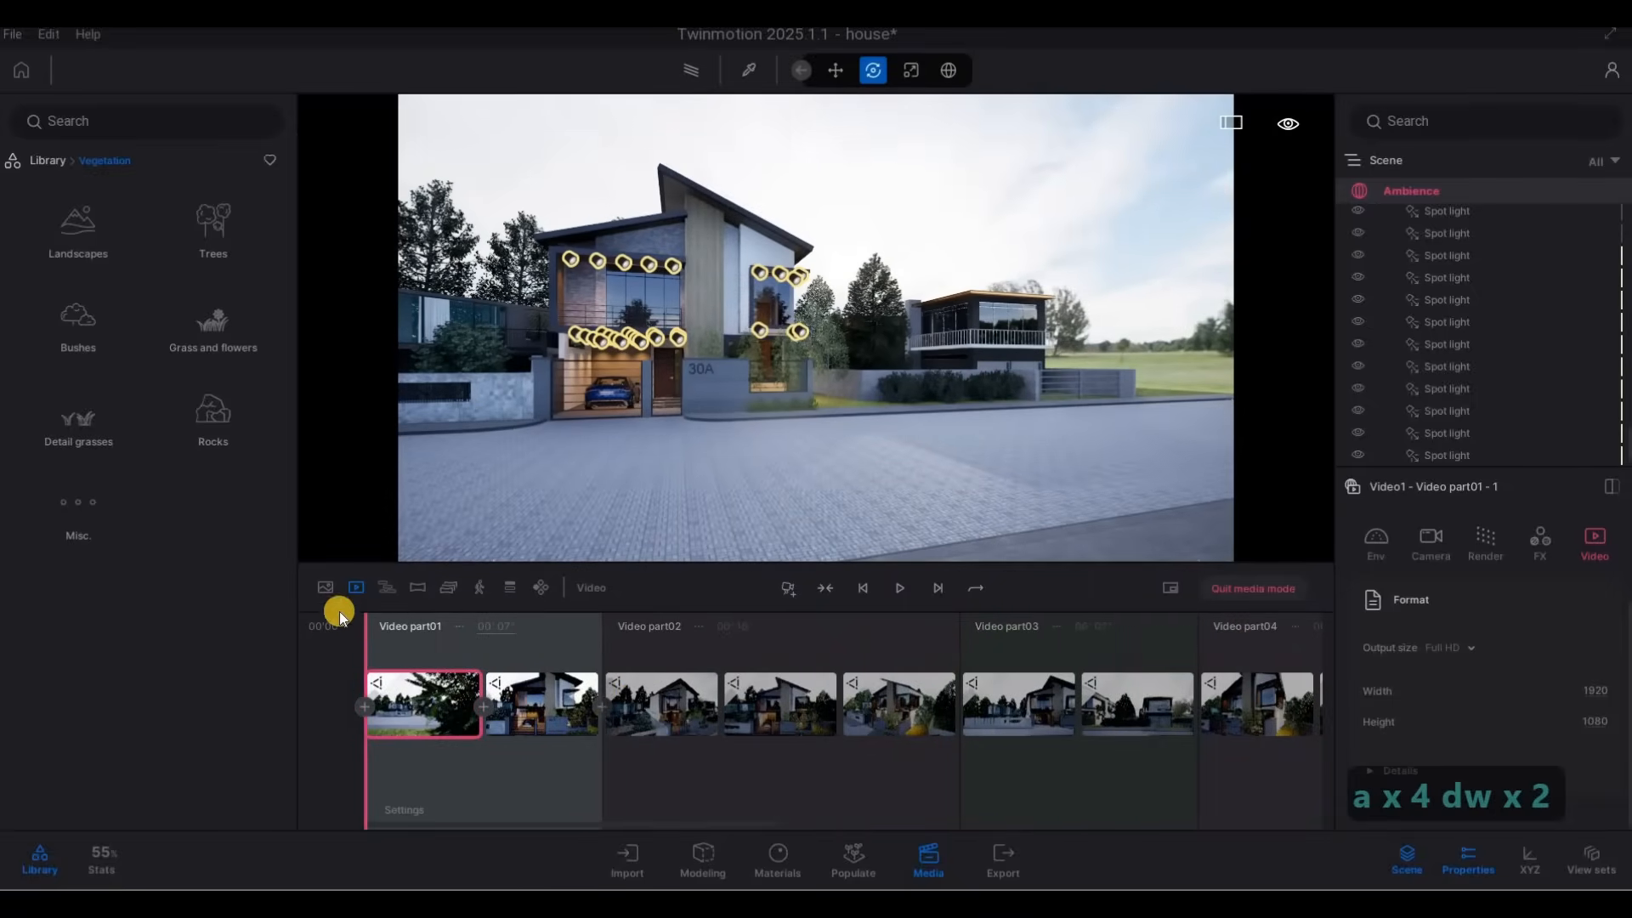
left_click(326, 588)
key("d")
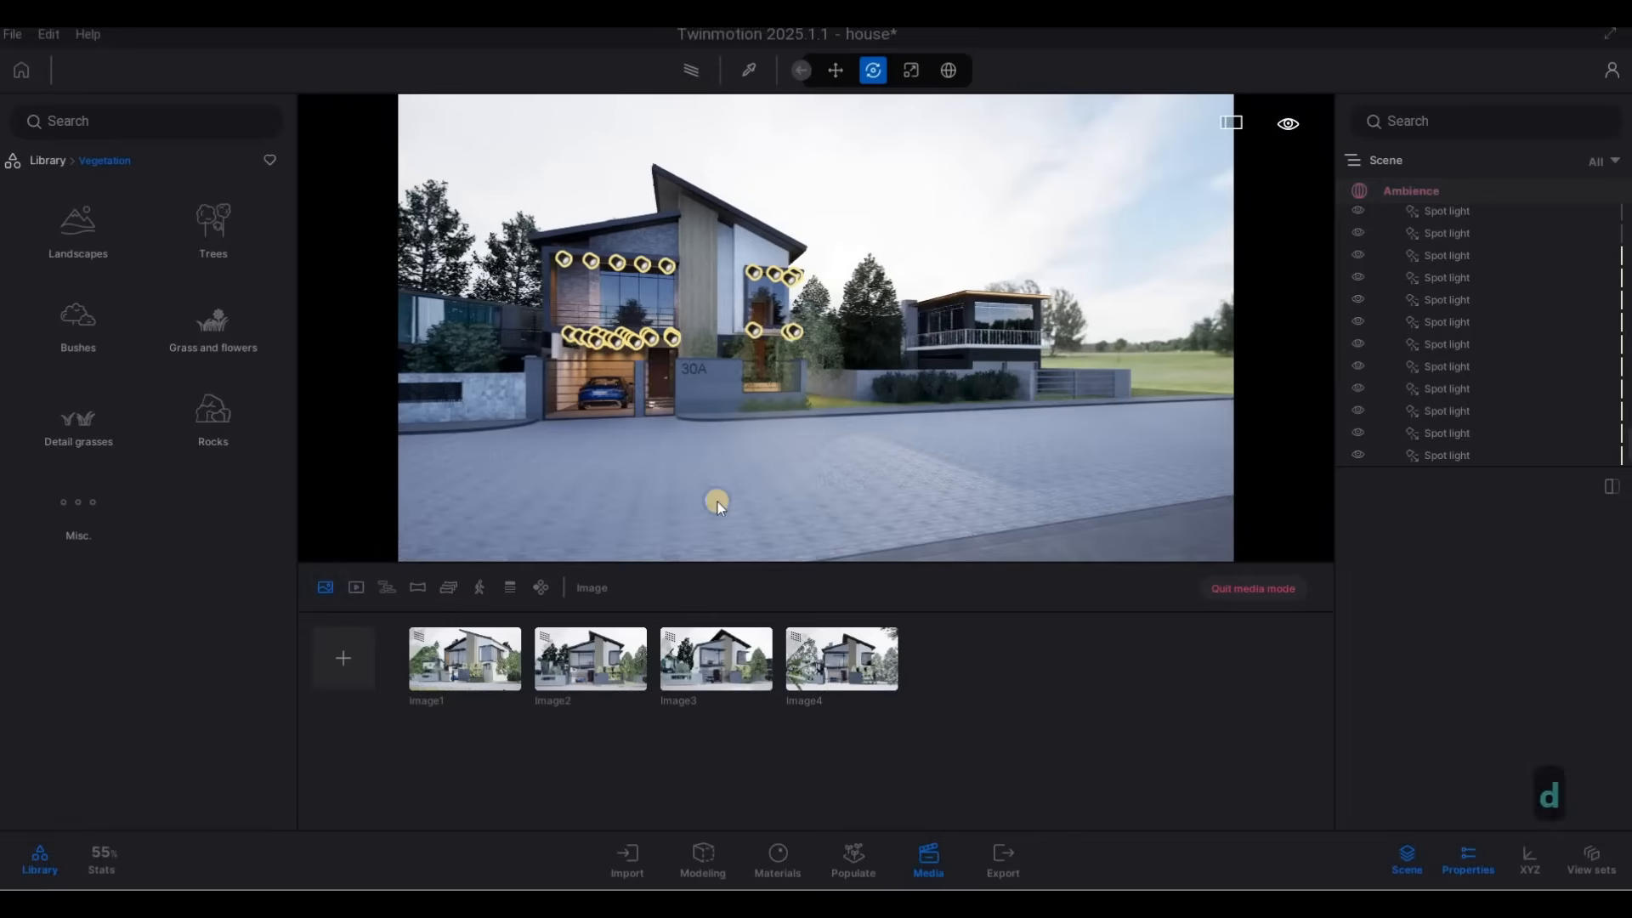
key("a")
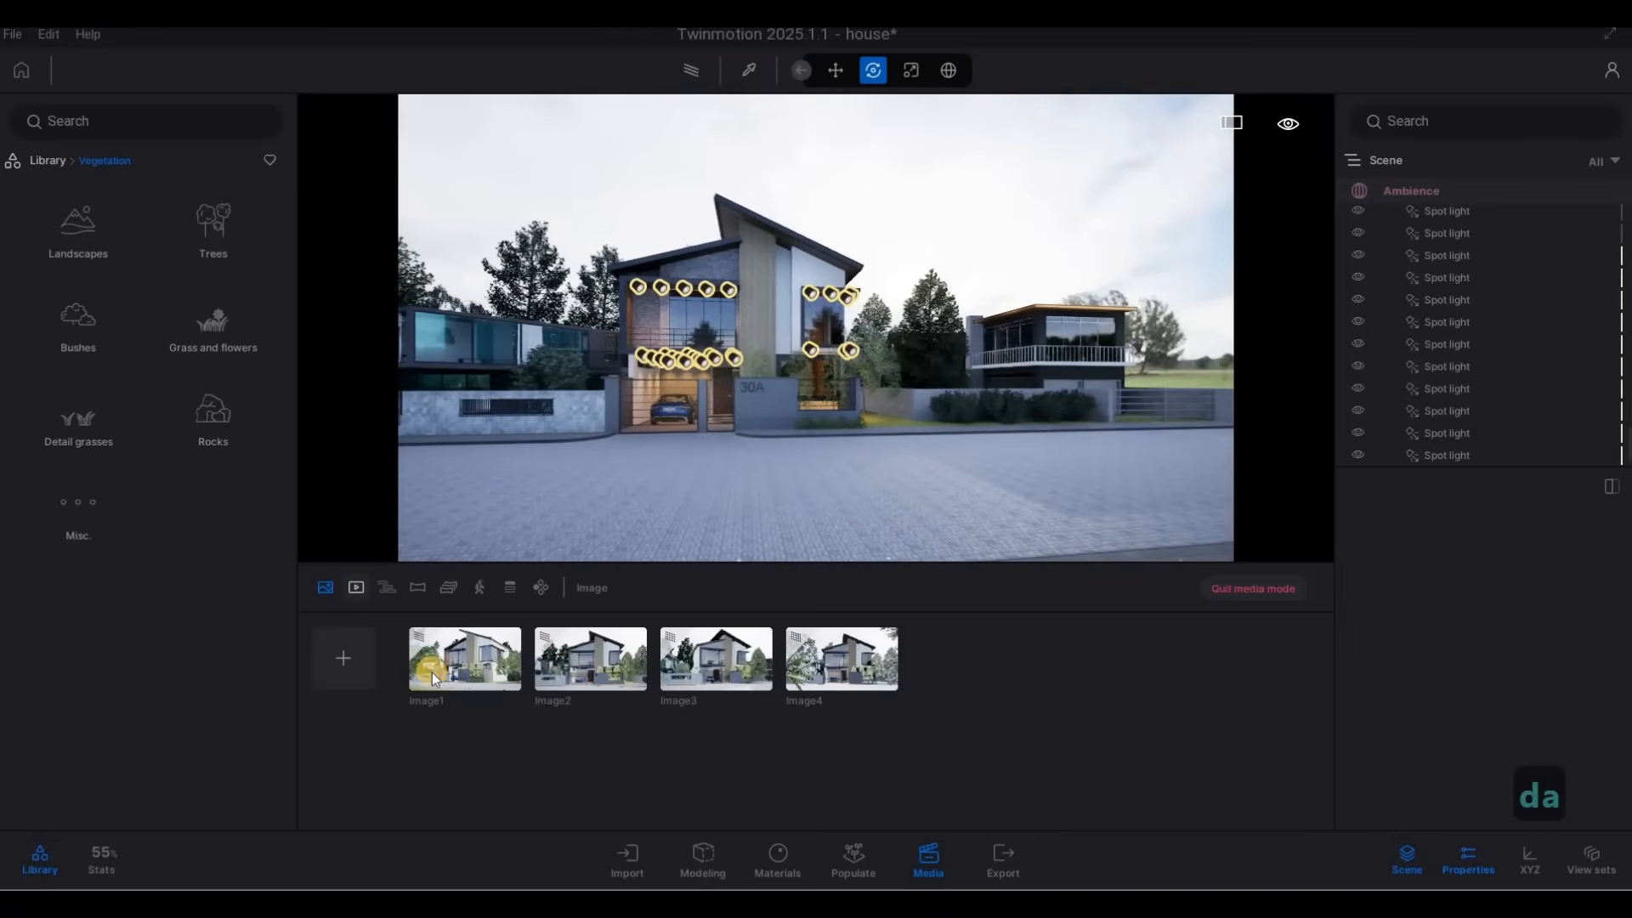
Rename Video1 as SHOWREEL.
left_click(464, 628)
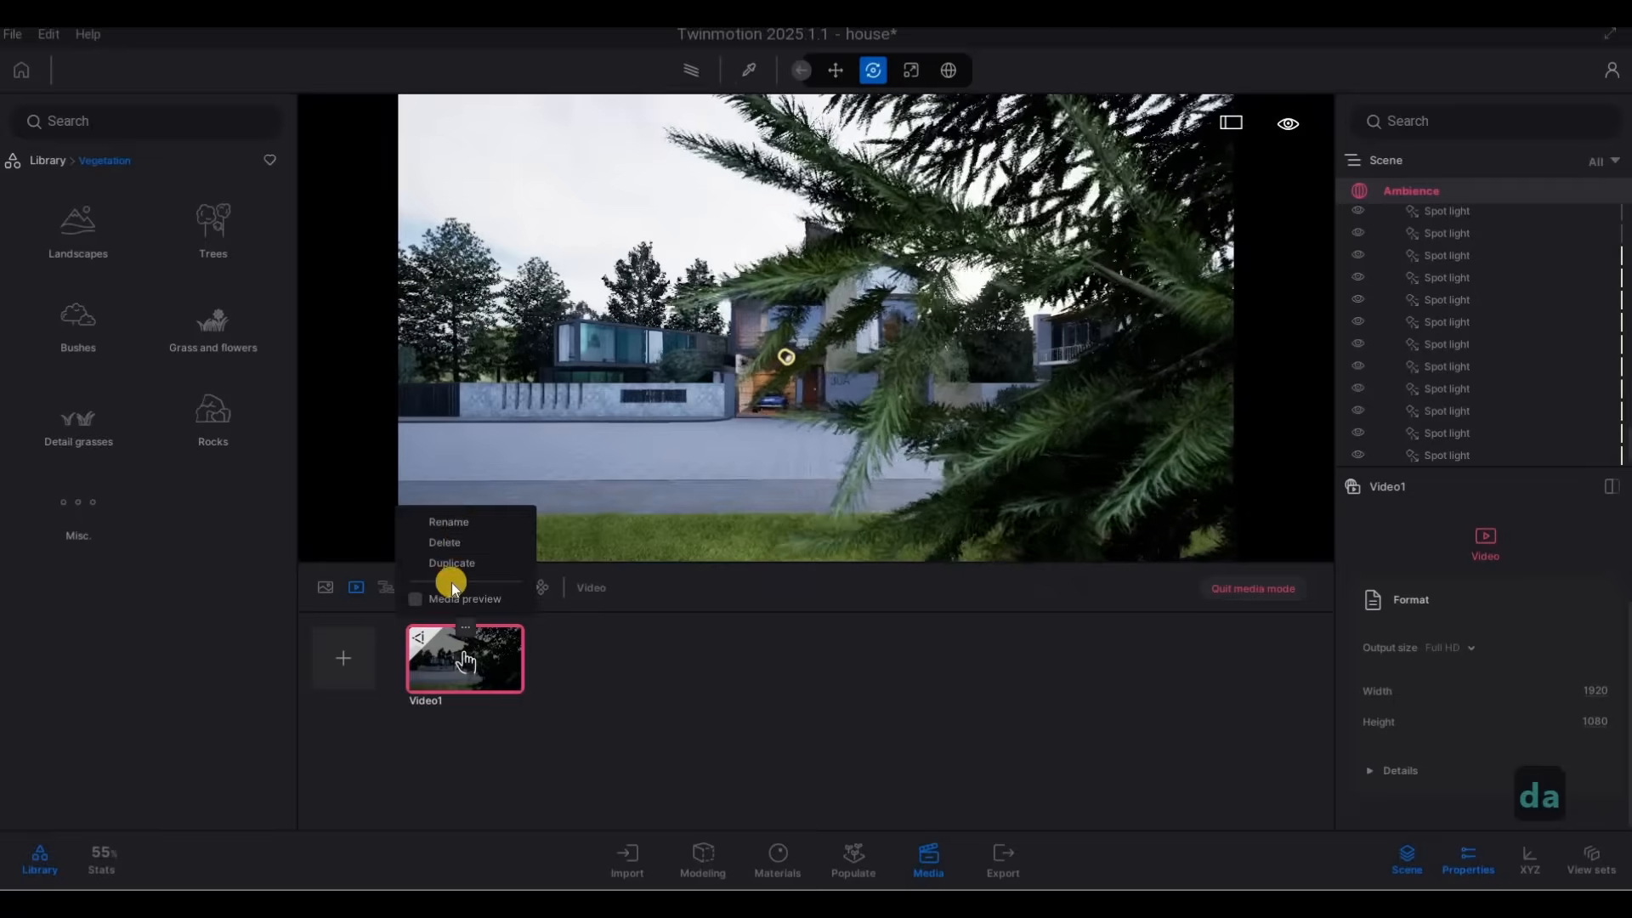
left_click(461, 629)
left_click(462, 629)
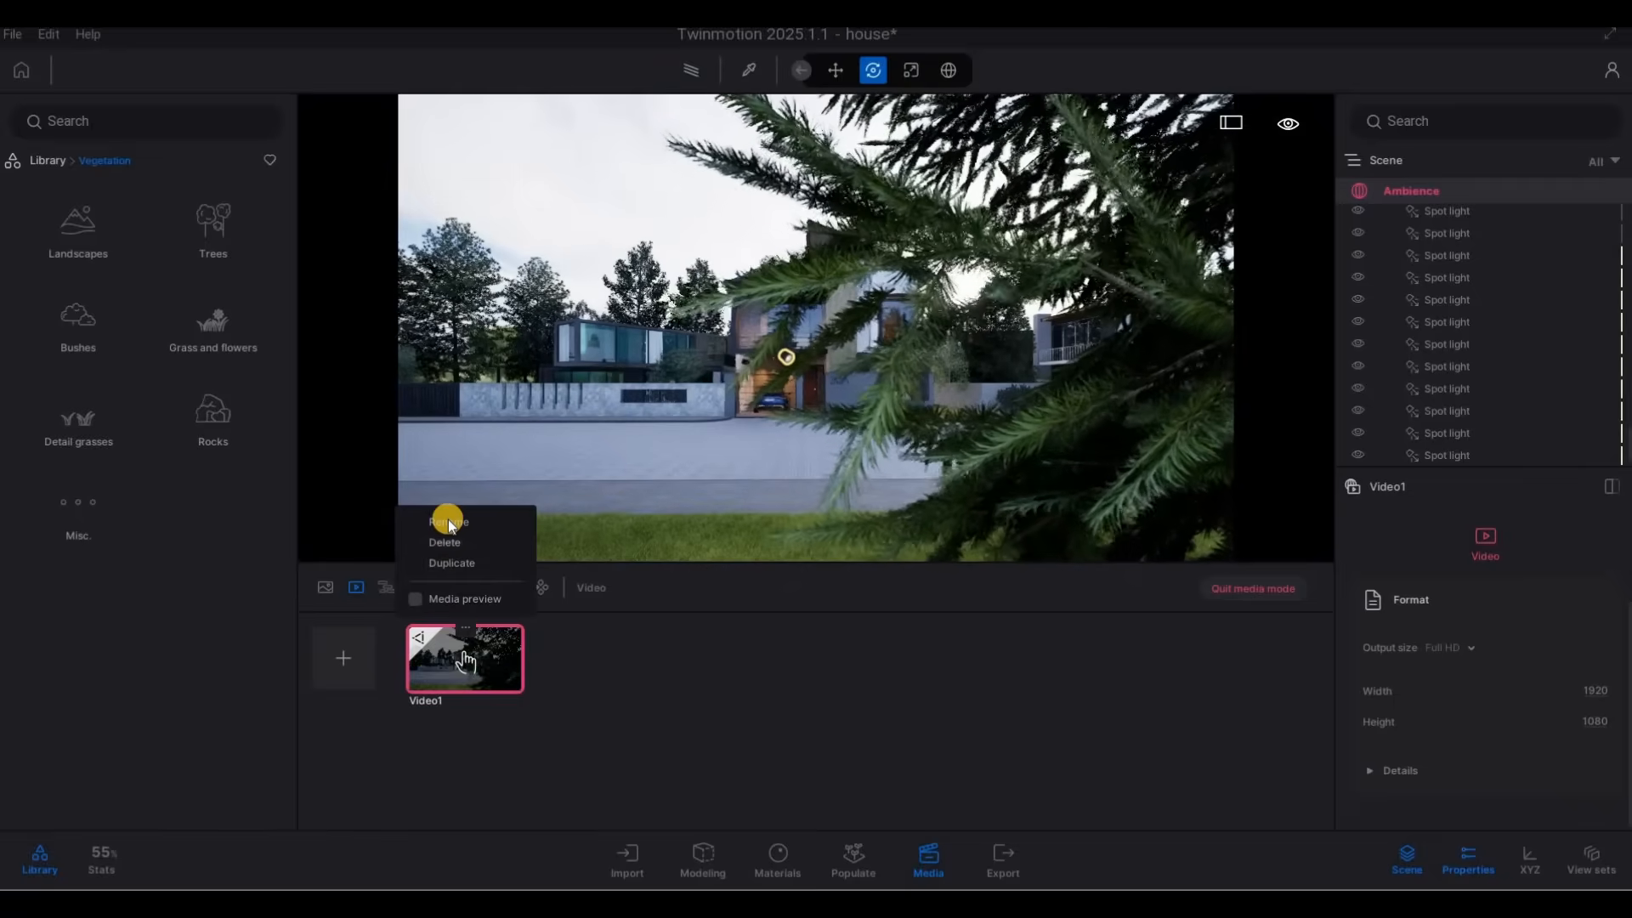
left_click(447, 519)
type("S")
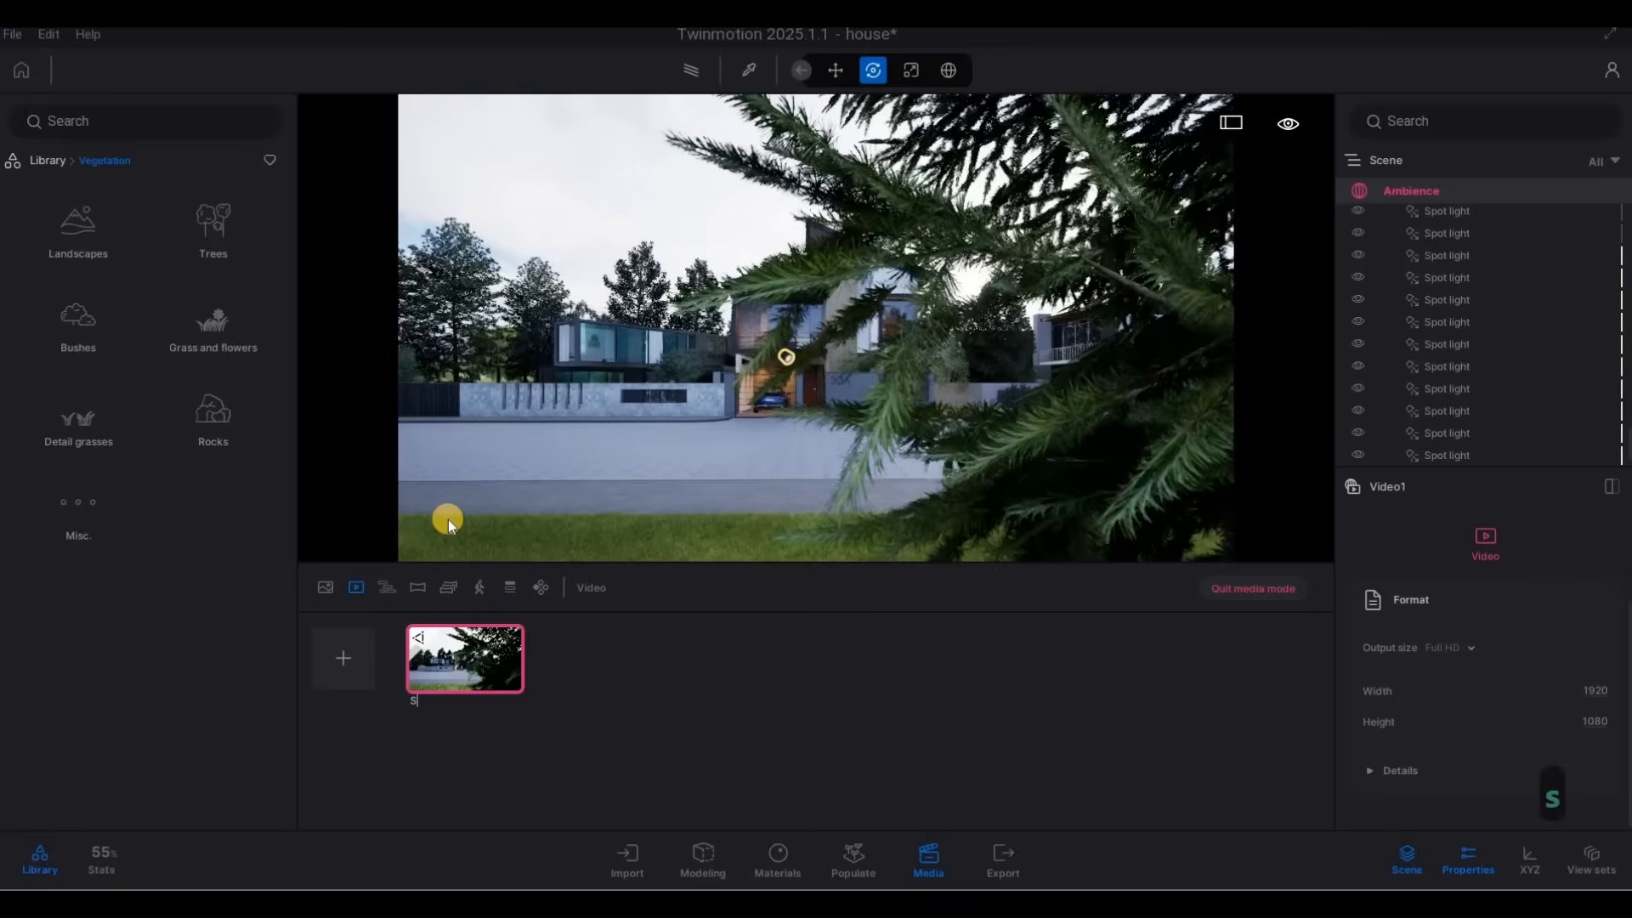
type("HOWREEL")
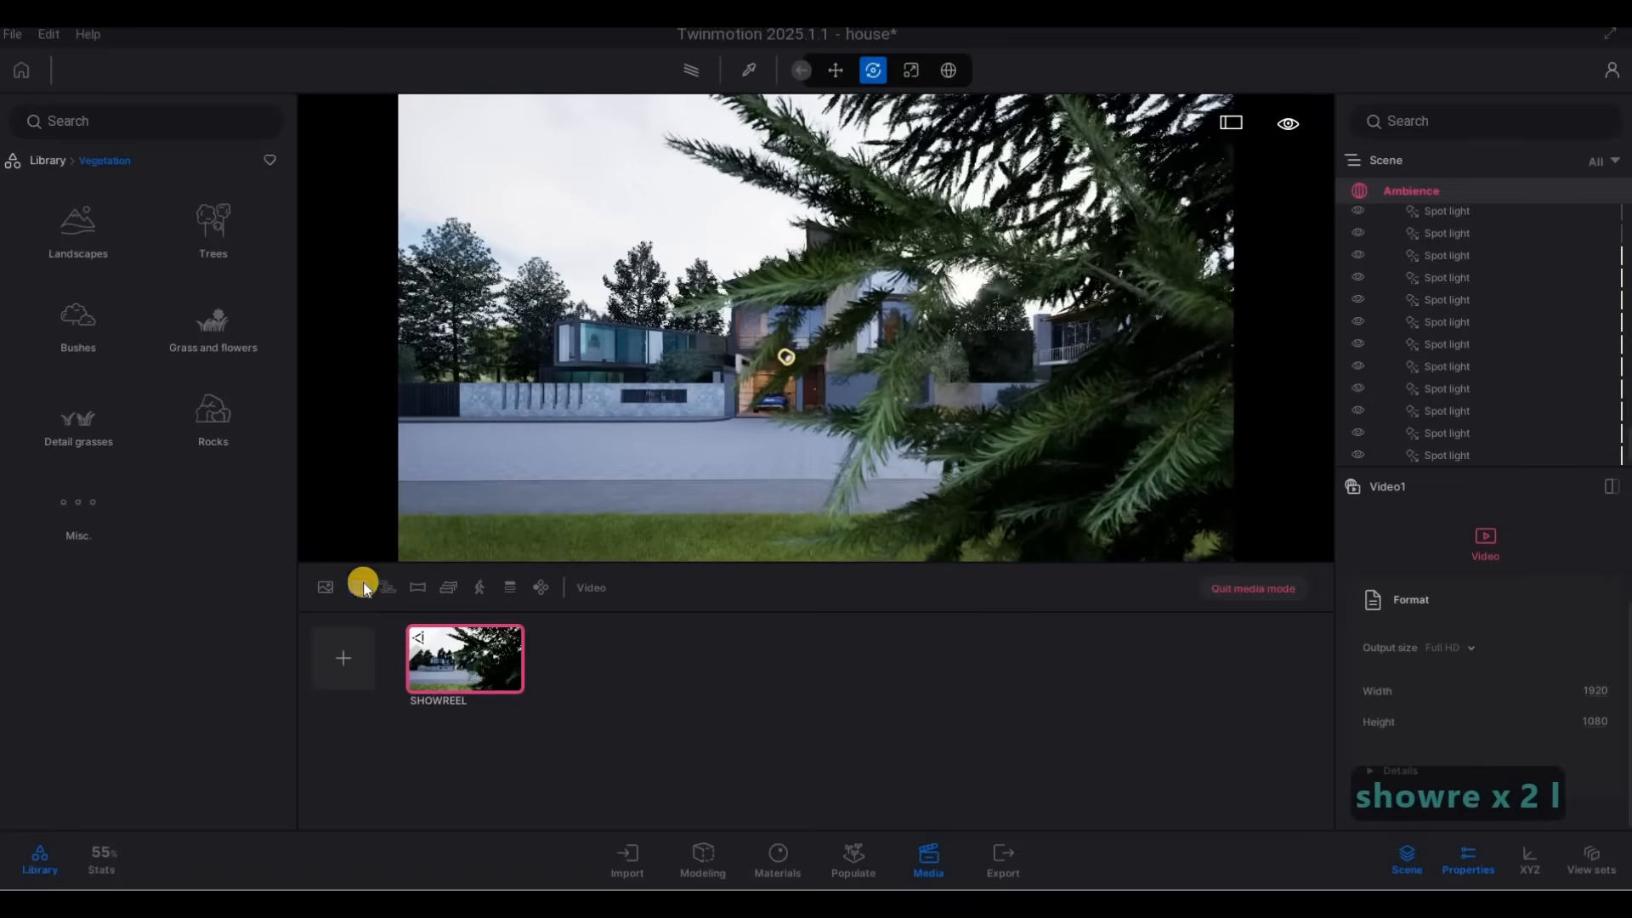
Duplicate the SHOWREEL video and name the copy SHORTS.
left_click(465, 627)
left_click(460, 573)
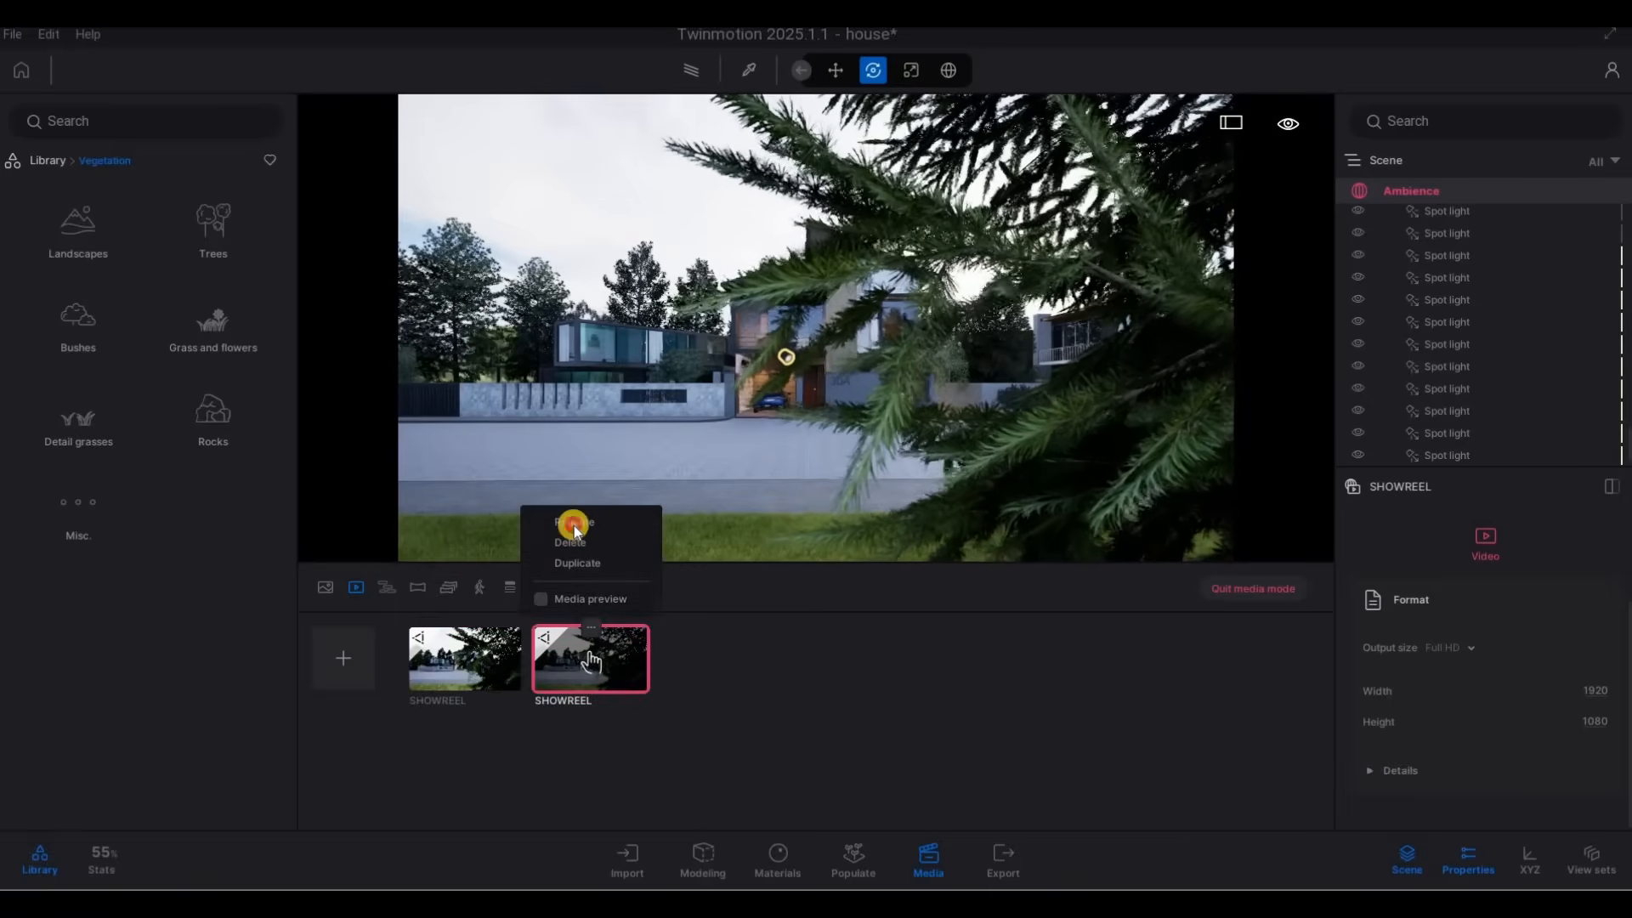
left_click(573, 525)
type("shorts")
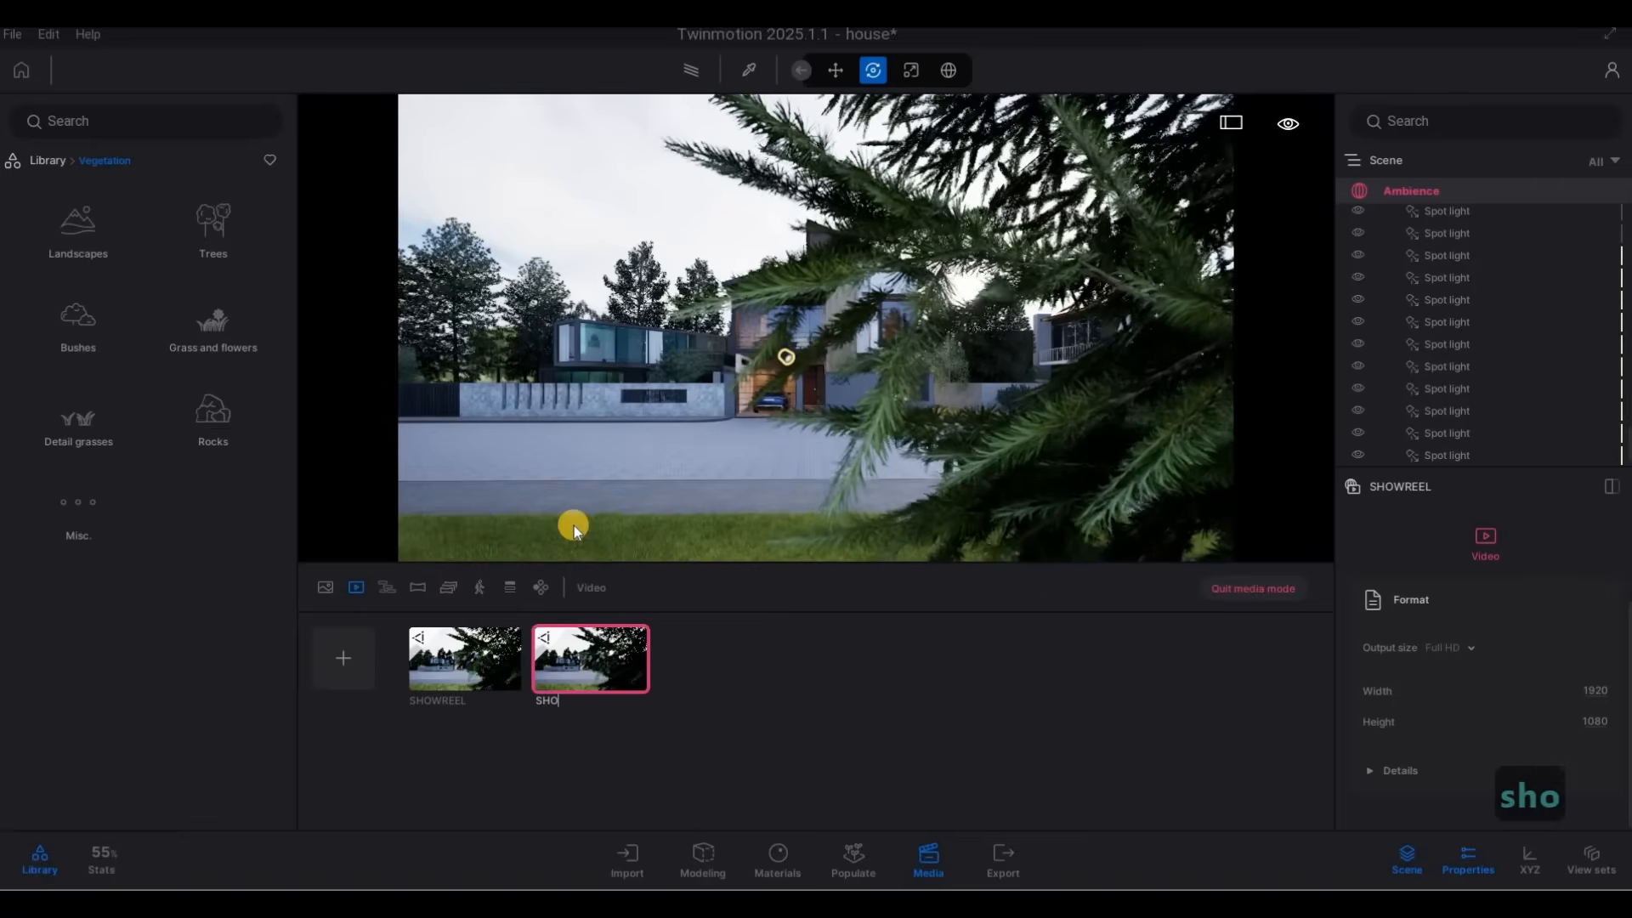
left_click(593, 625)
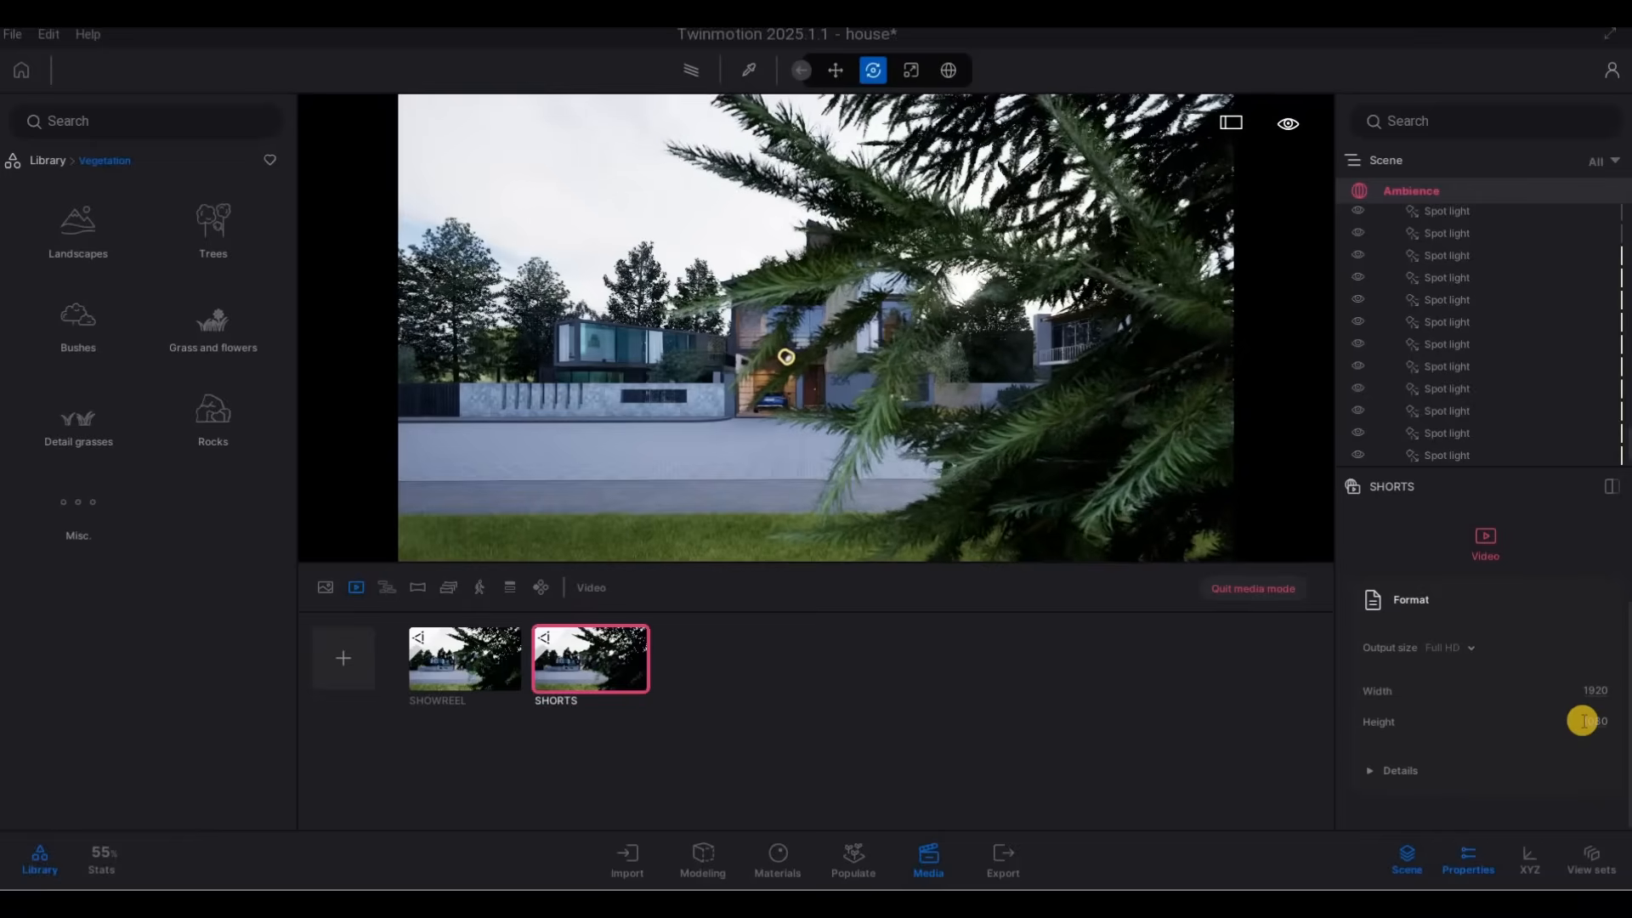
Set the SHORTS video's output size to 700 wide by 1000 high, and save the project.
type("10")
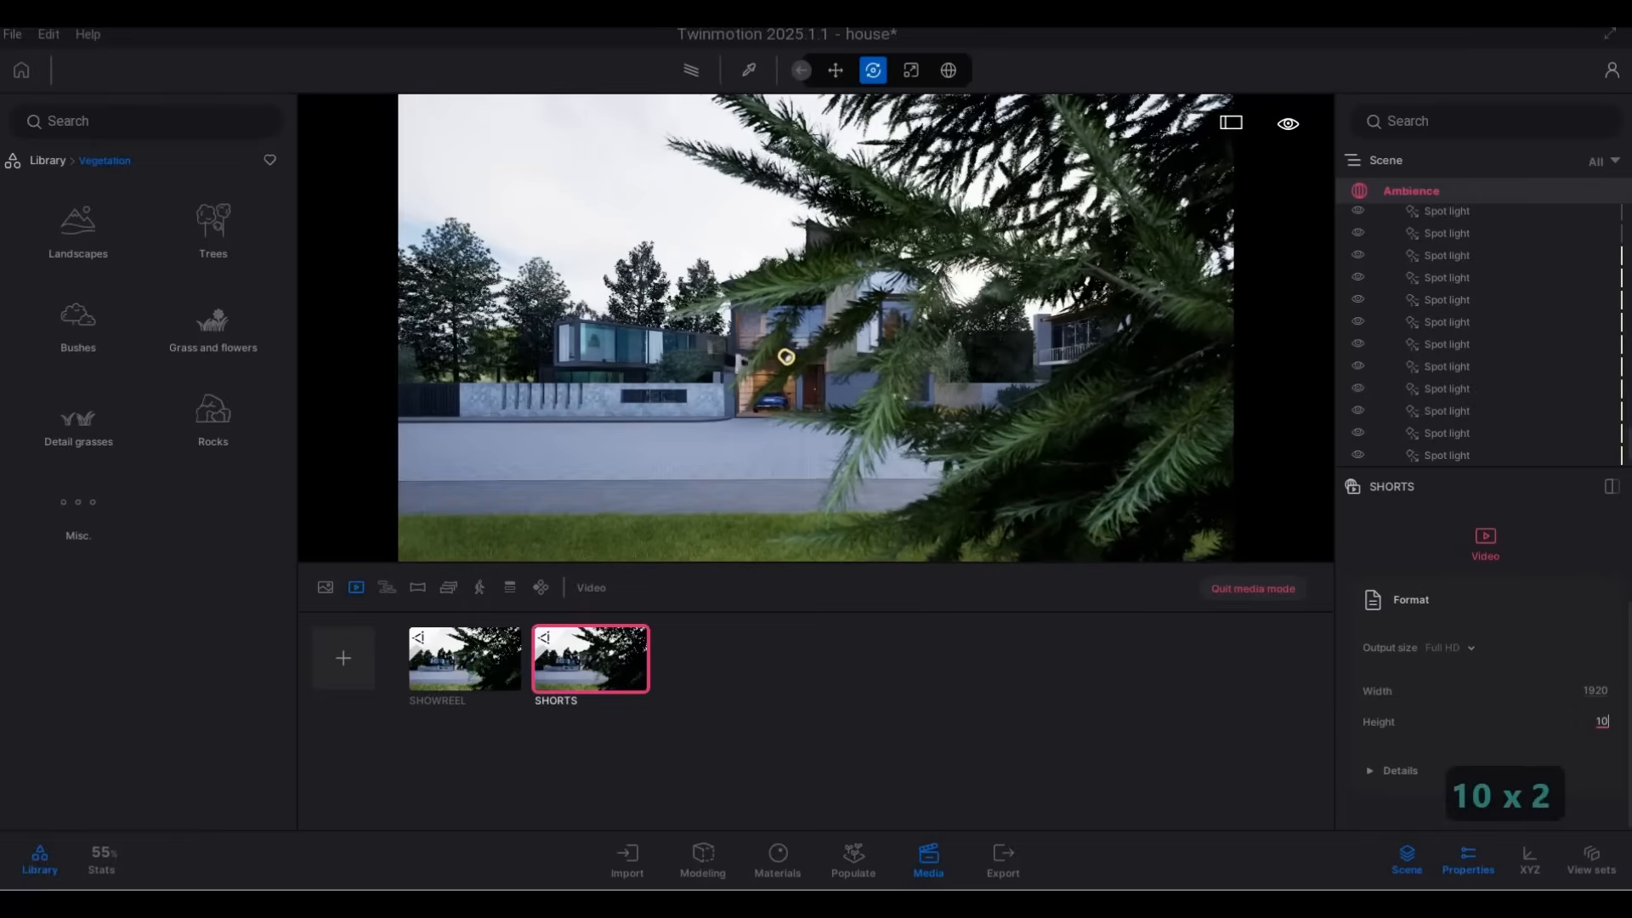
left_click(1583, 691)
type("700")
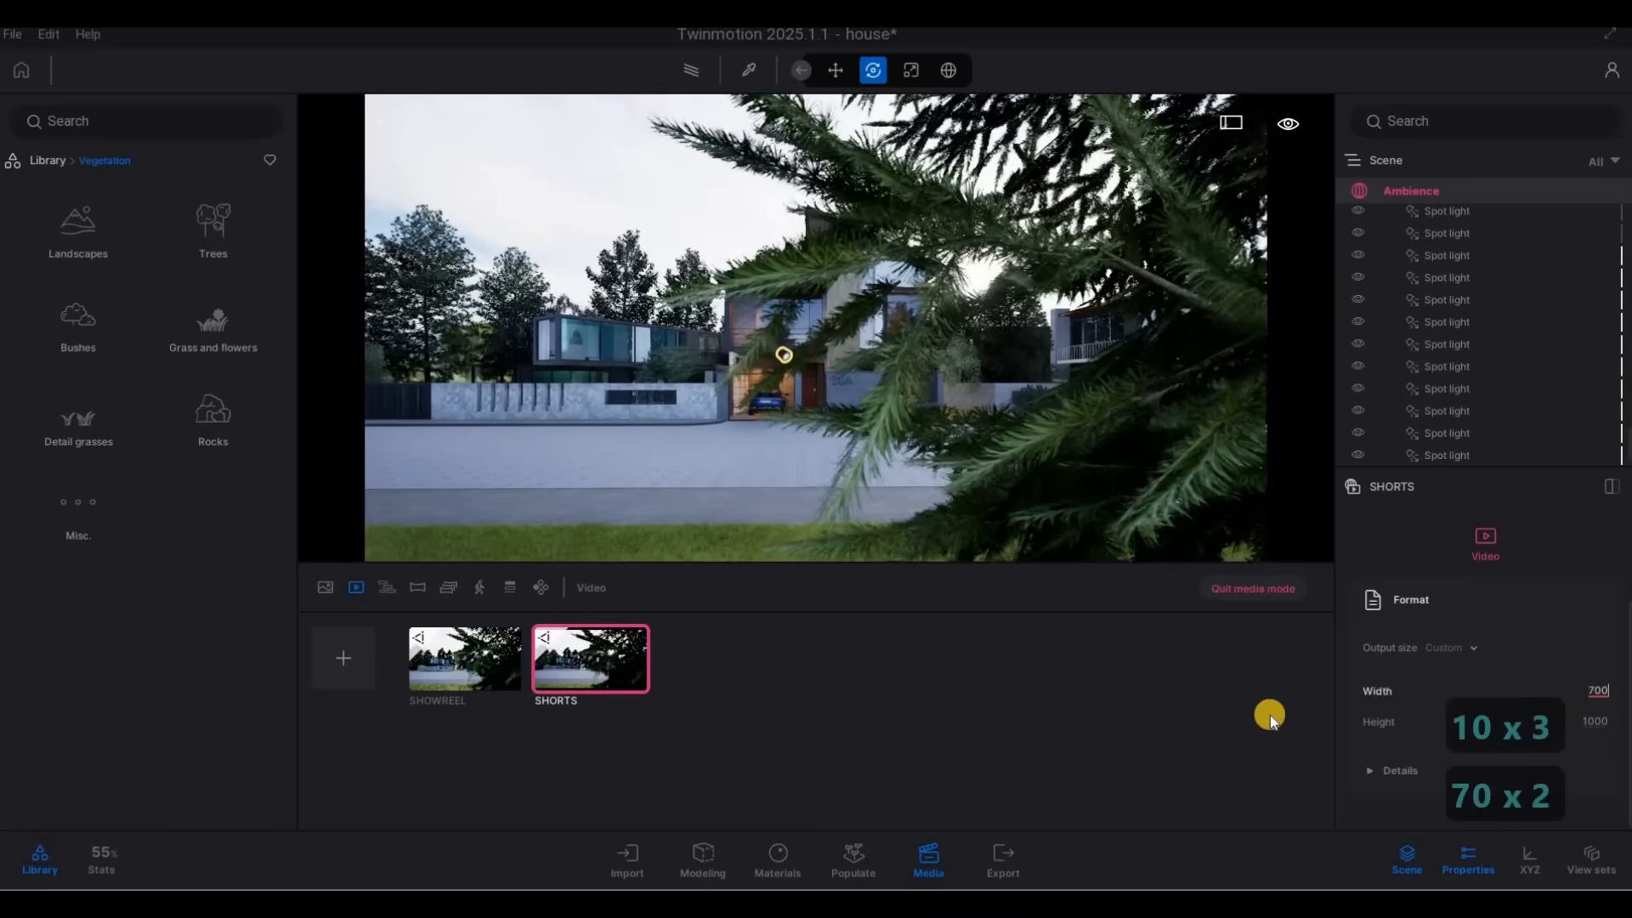
left_click(991, 652)
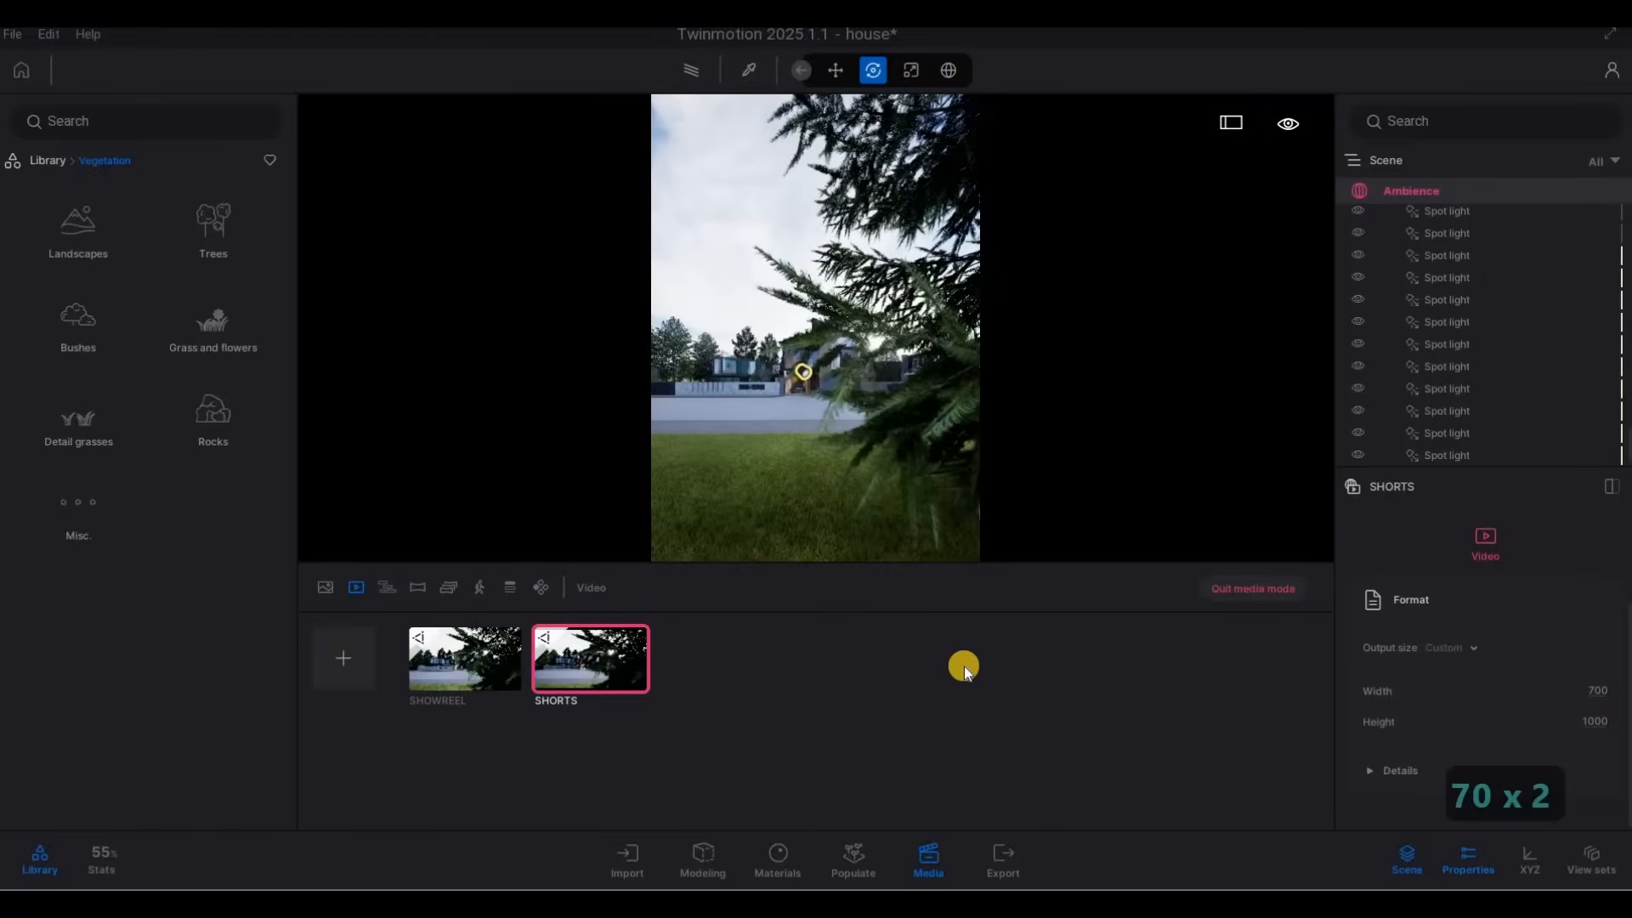
left_click(18, 41)
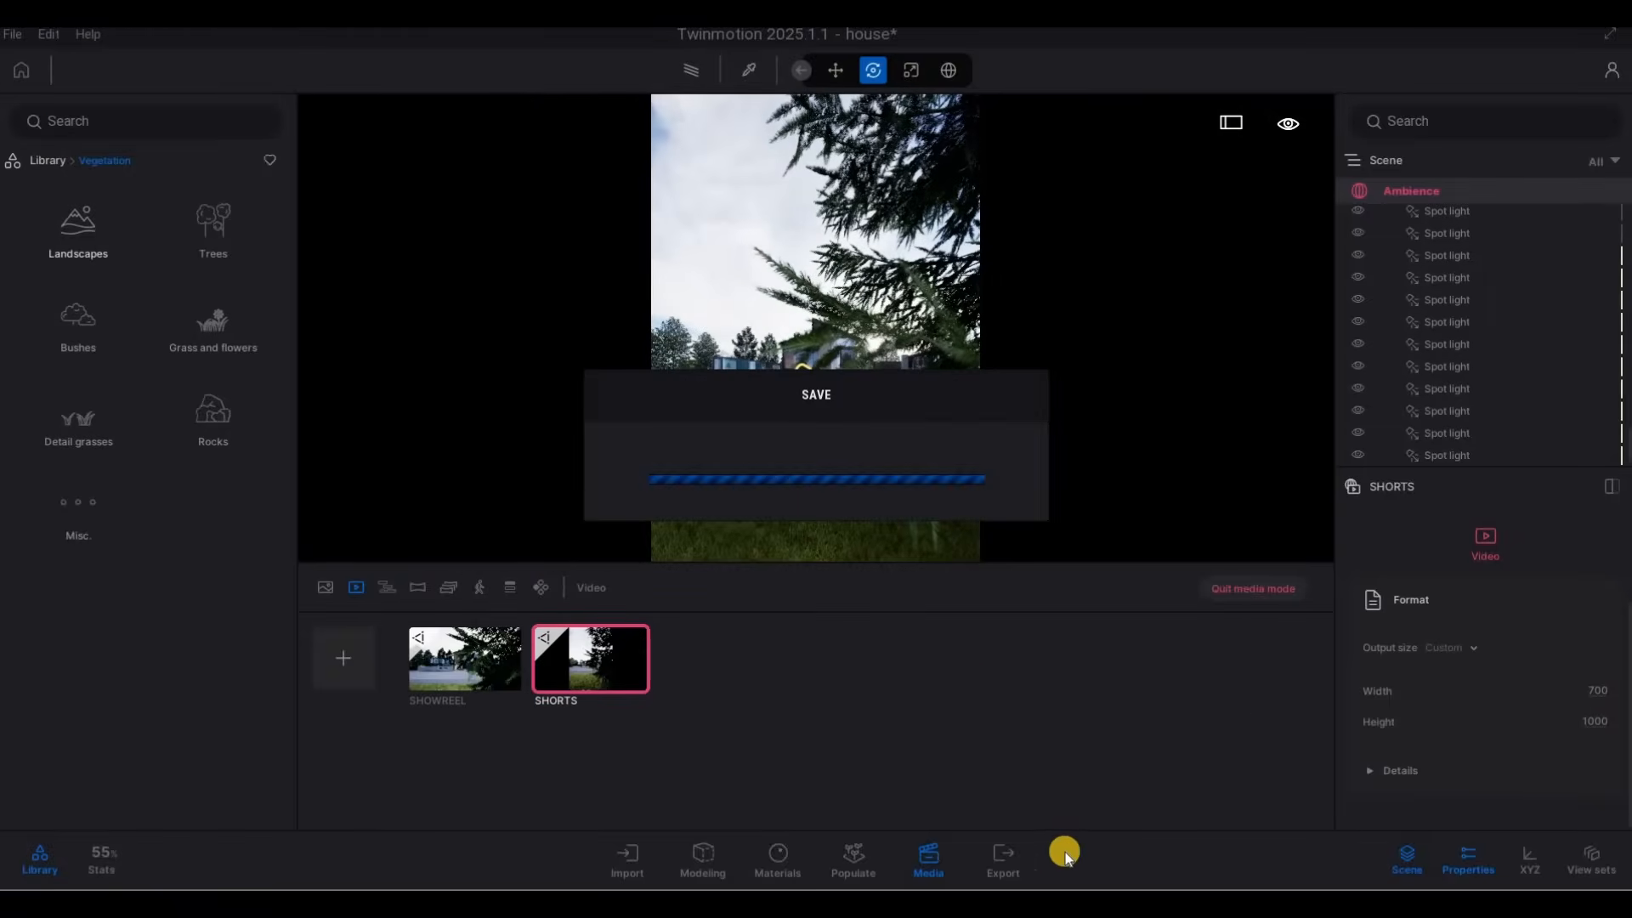
key("F1")
Select all four images and both the SHOWREEL and SHORTS videos for local export.
left_click(1003, 858)
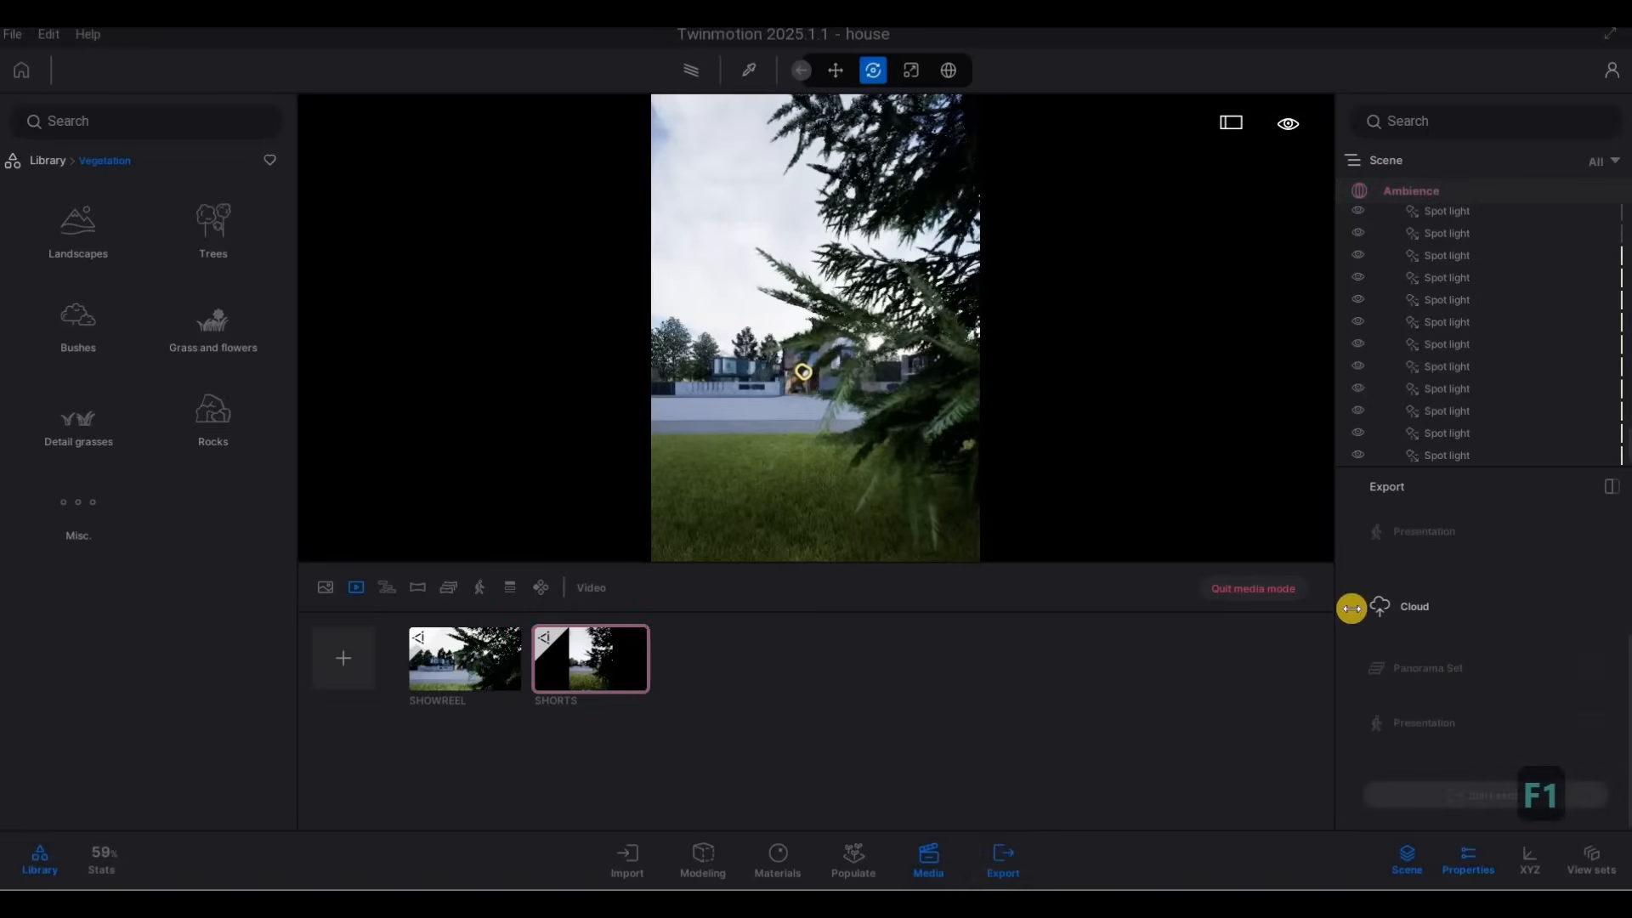
left_click(1590, 588)
left_click(1465, 396)
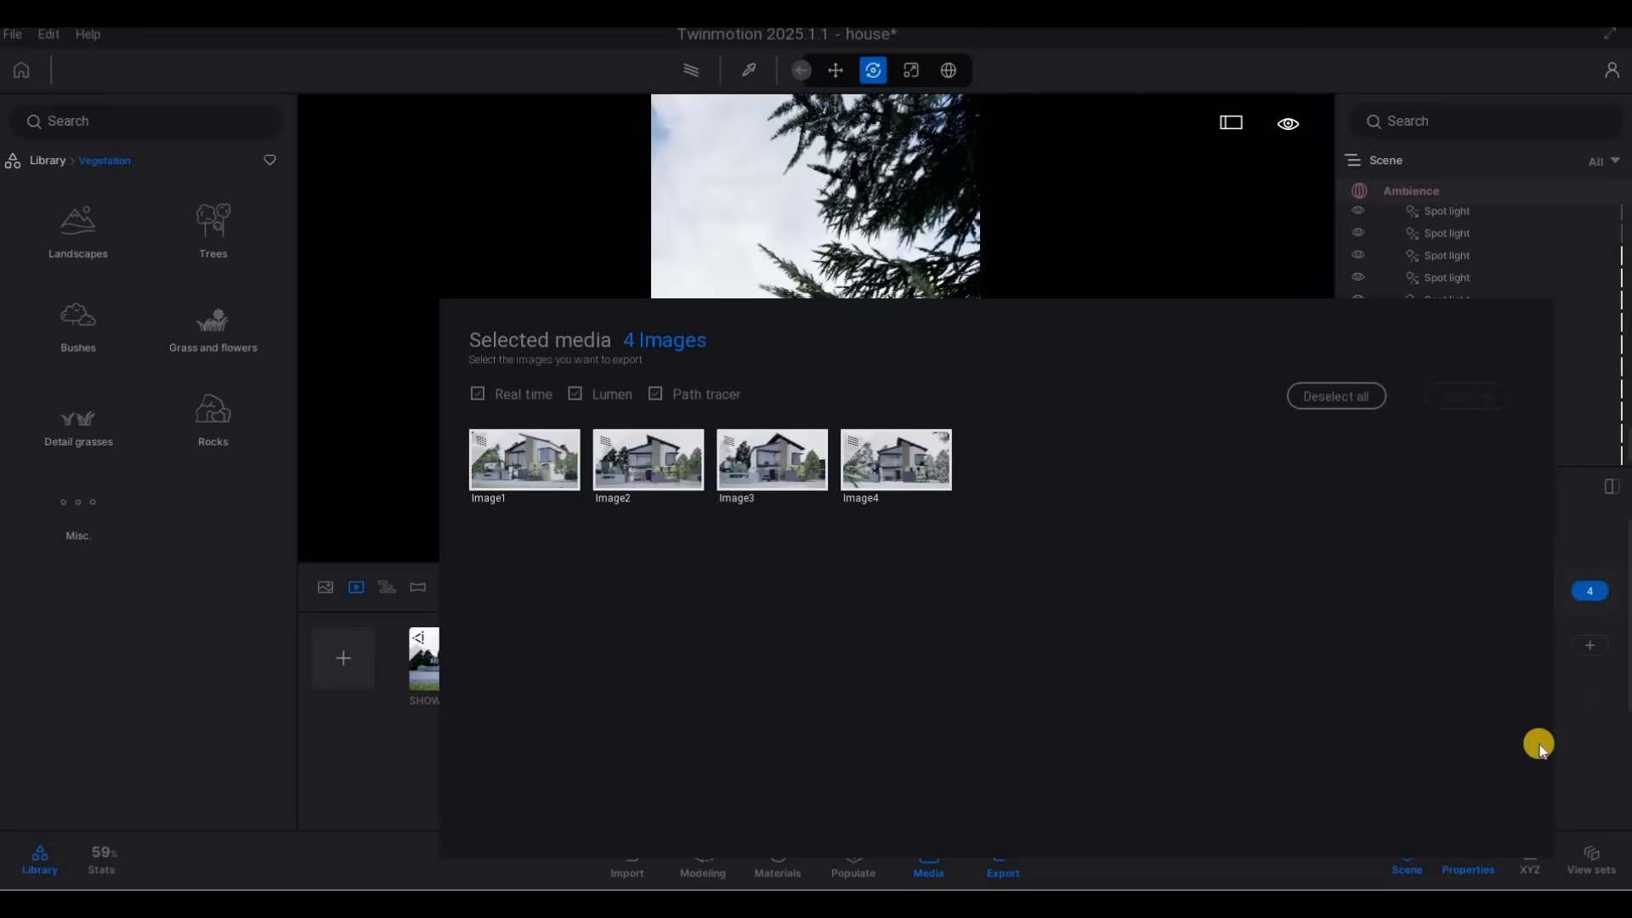
left_click(1590, 647)
left_click(1459, 395)
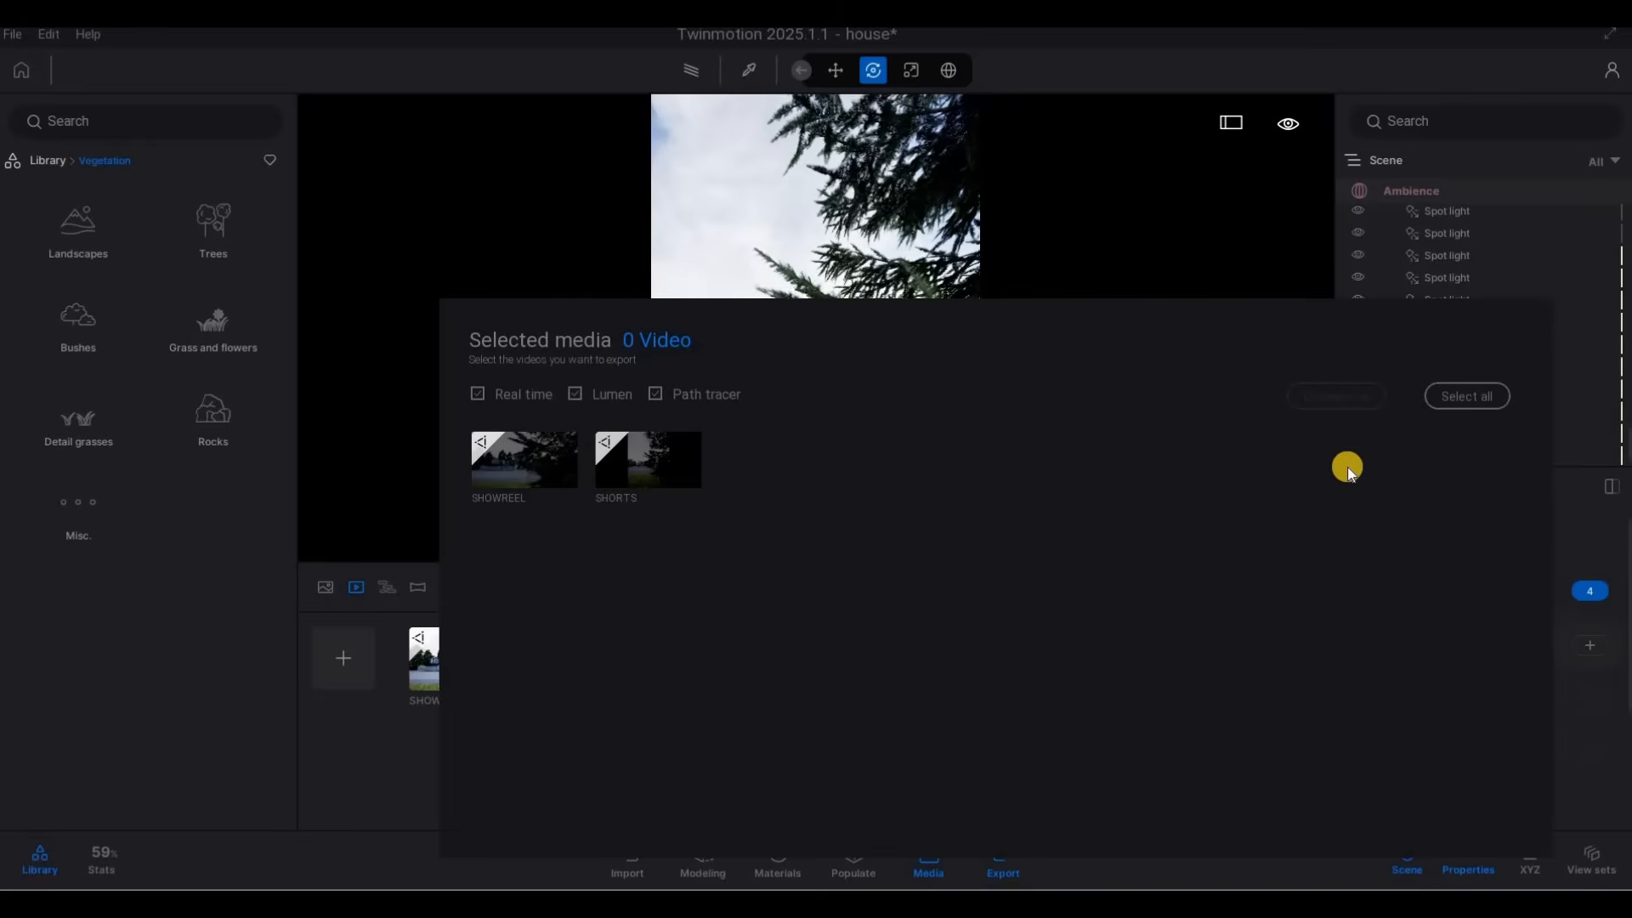
left_click(1603, 682)
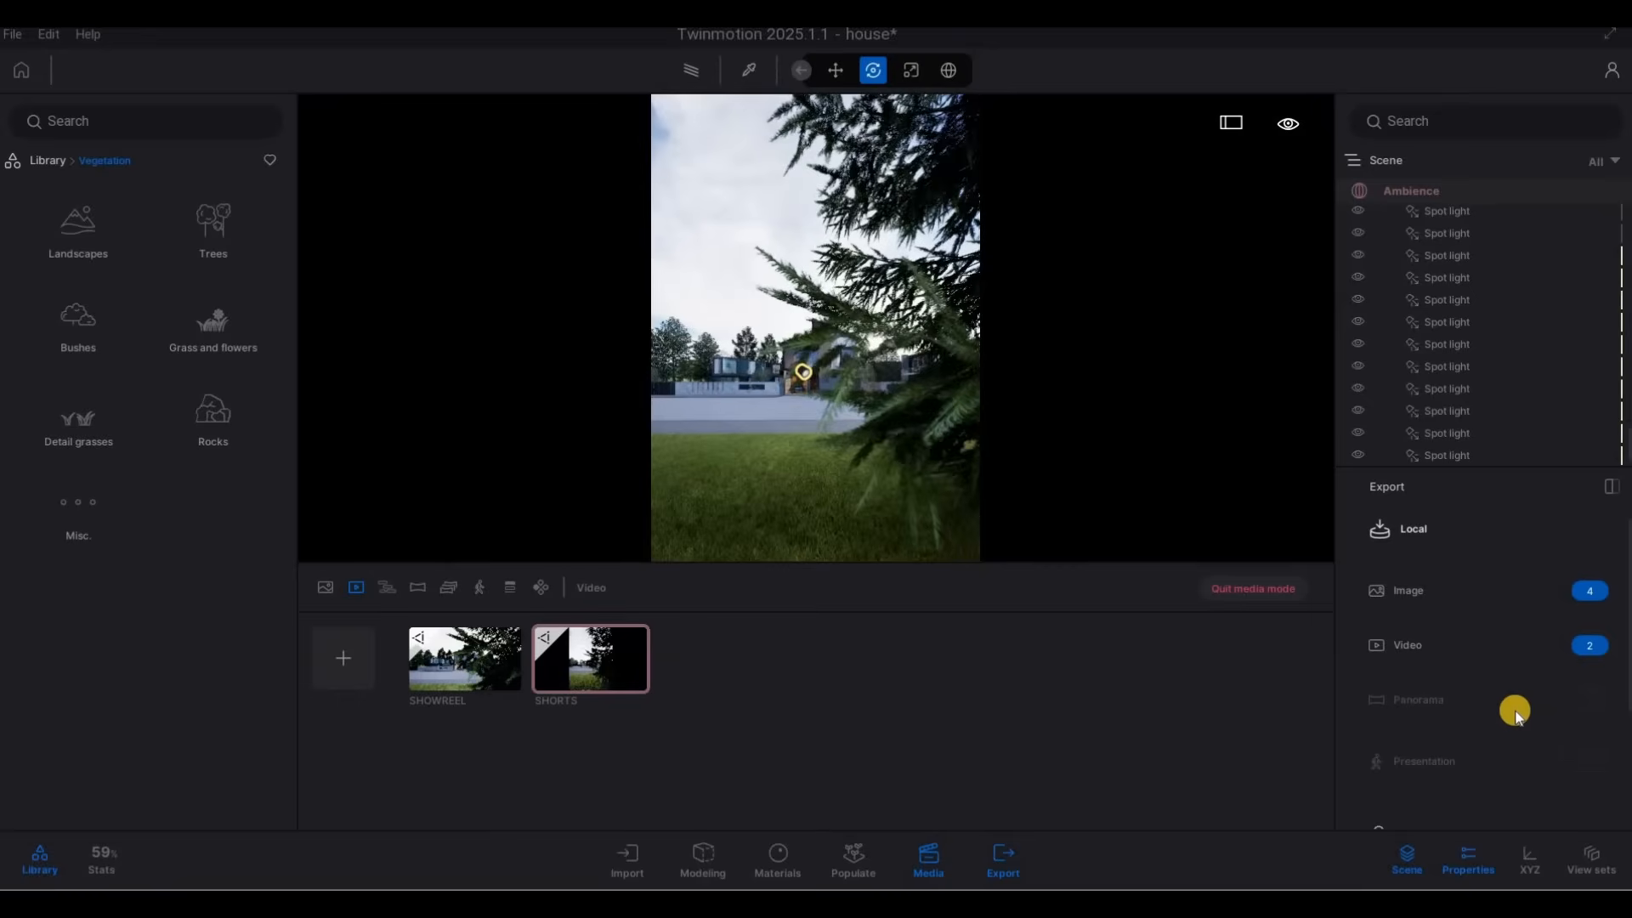
scroll(1516, 713, "down", 5)
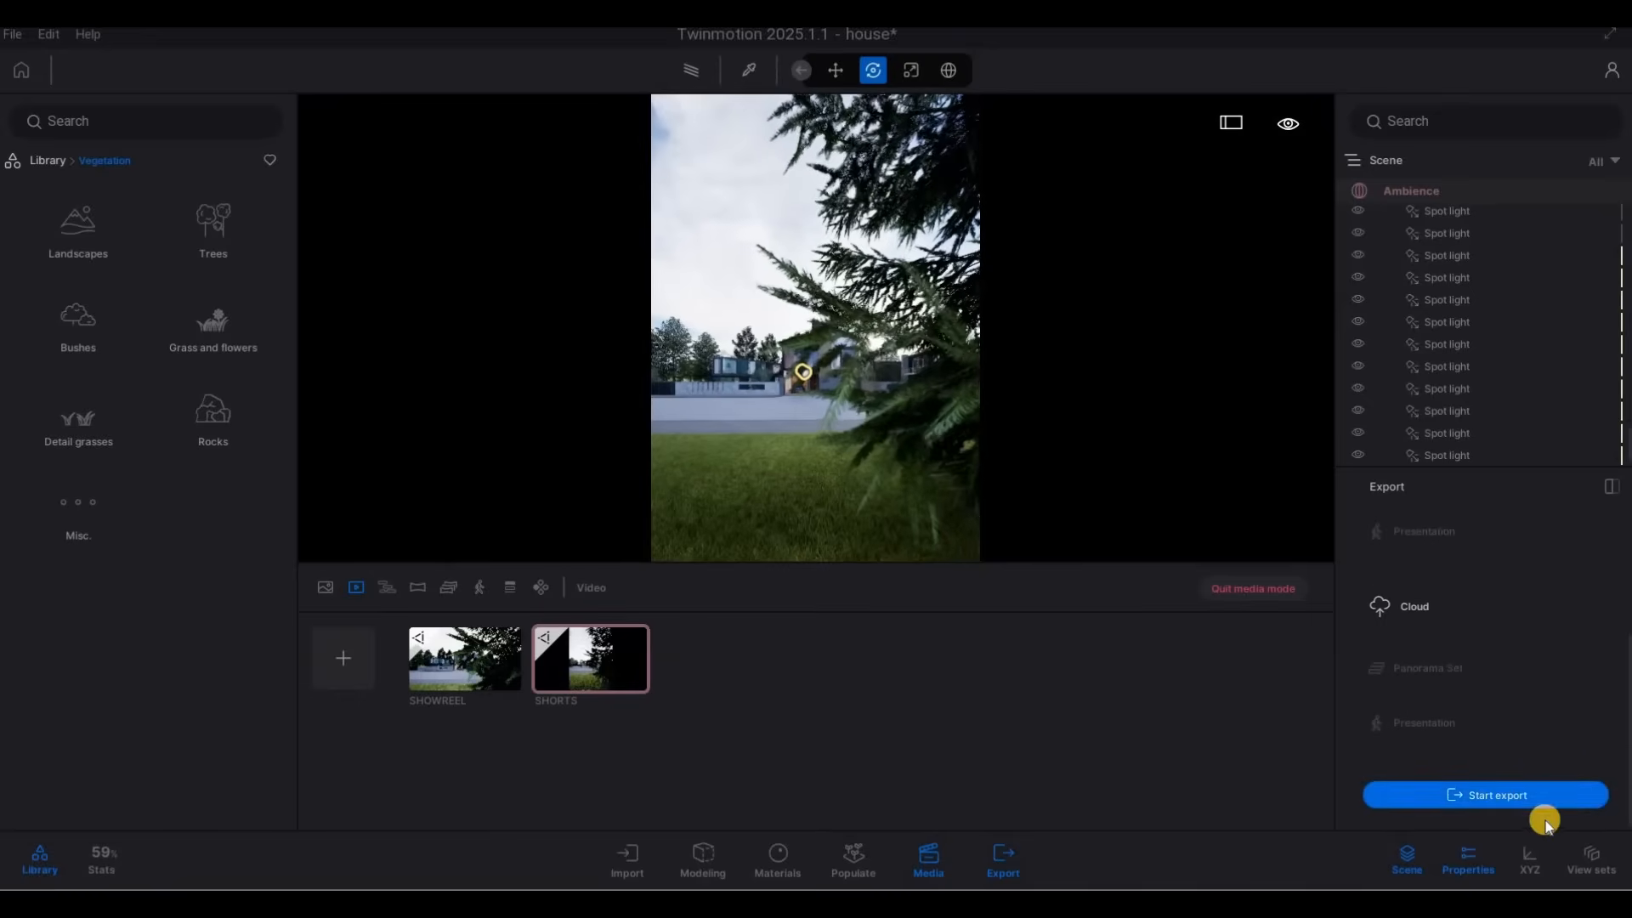